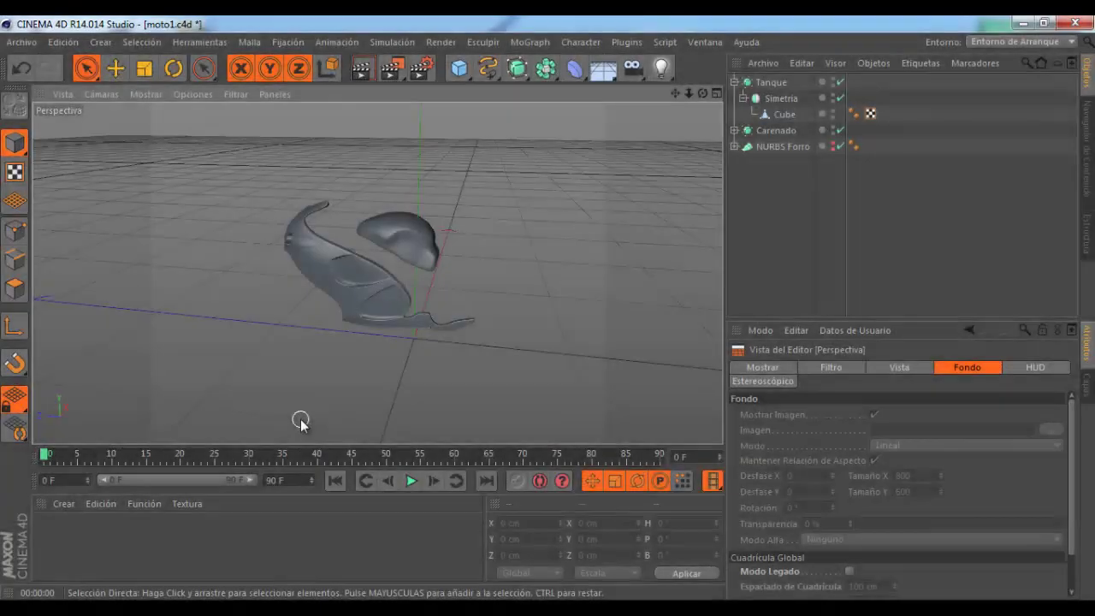
Step: Orbit and zoom the perspective view to inspect the tank and fairing from several angles
scroll(253, 300, "up", 3)
scroll(253, 300, "down", 2)
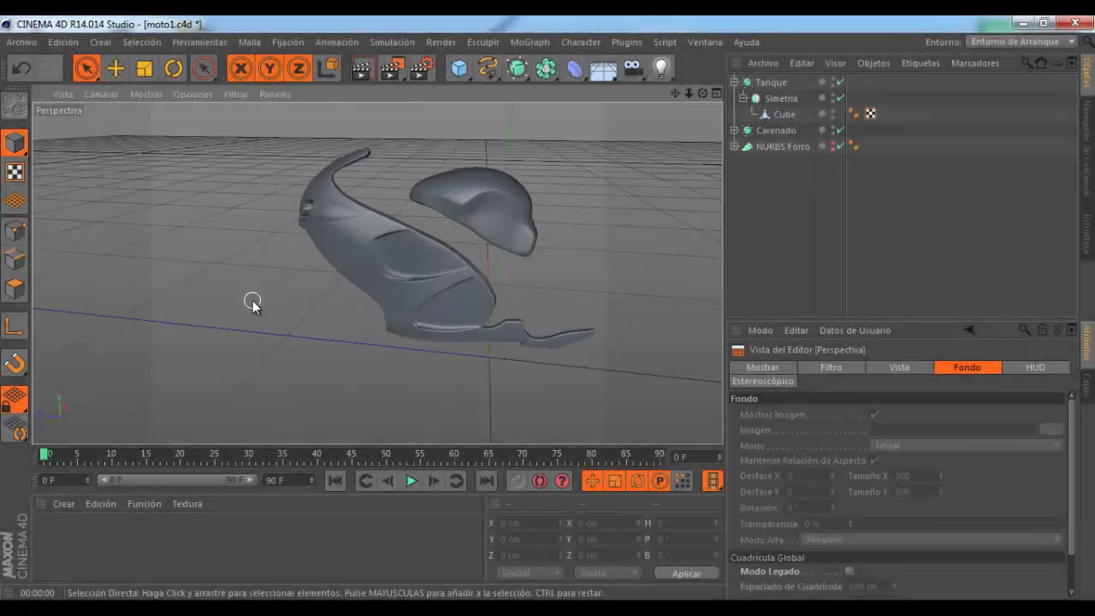
scroll(253, 300, "down", 2)
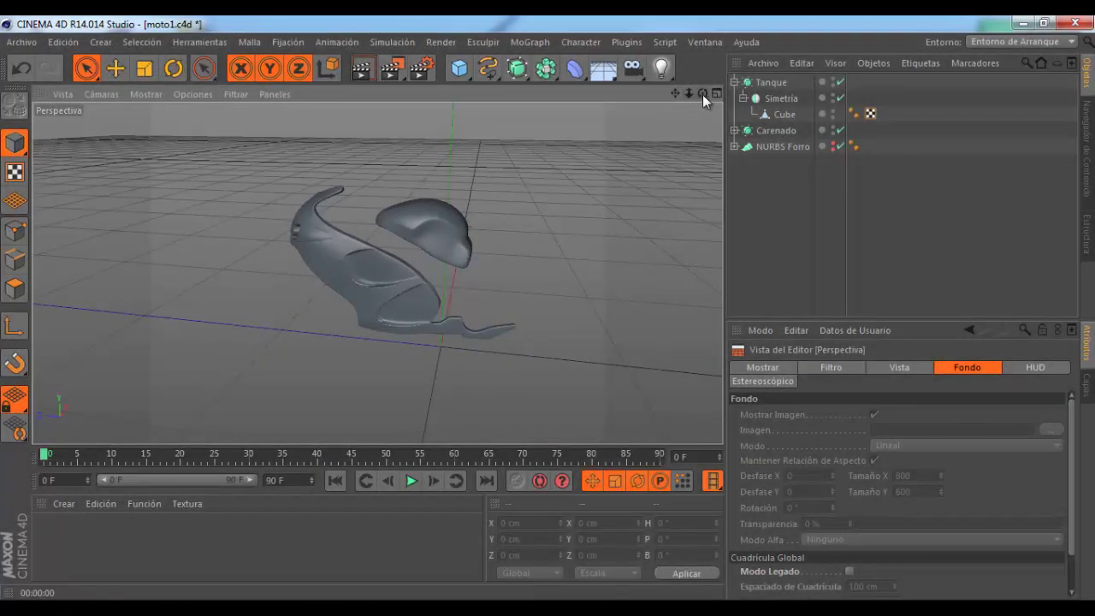
left_click_drag(703, 94, 546, 309)
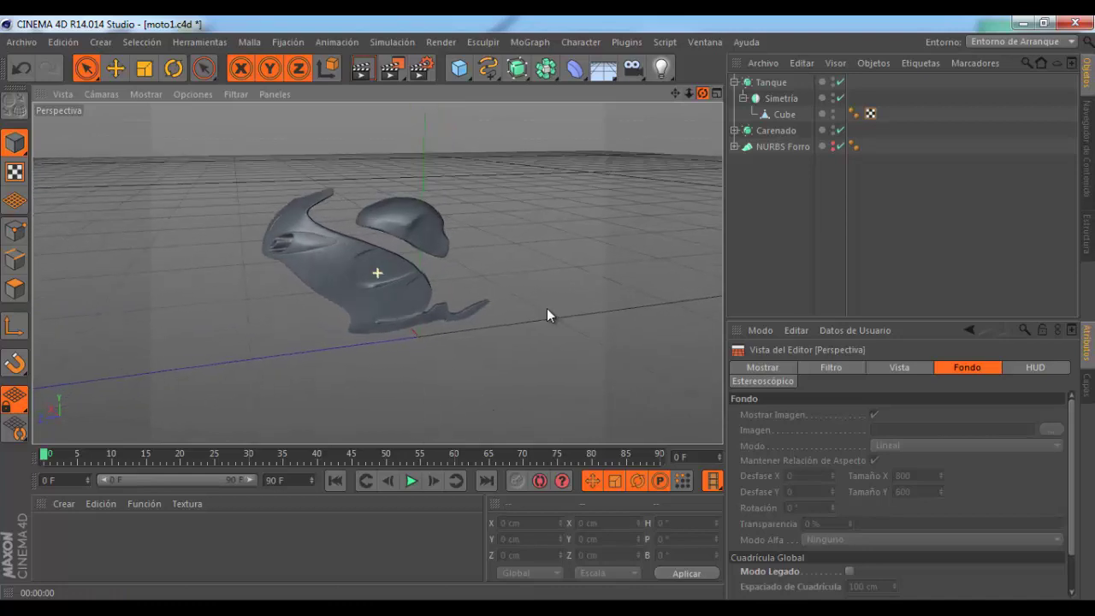
left_click_drag(545, 308, 548, 310)
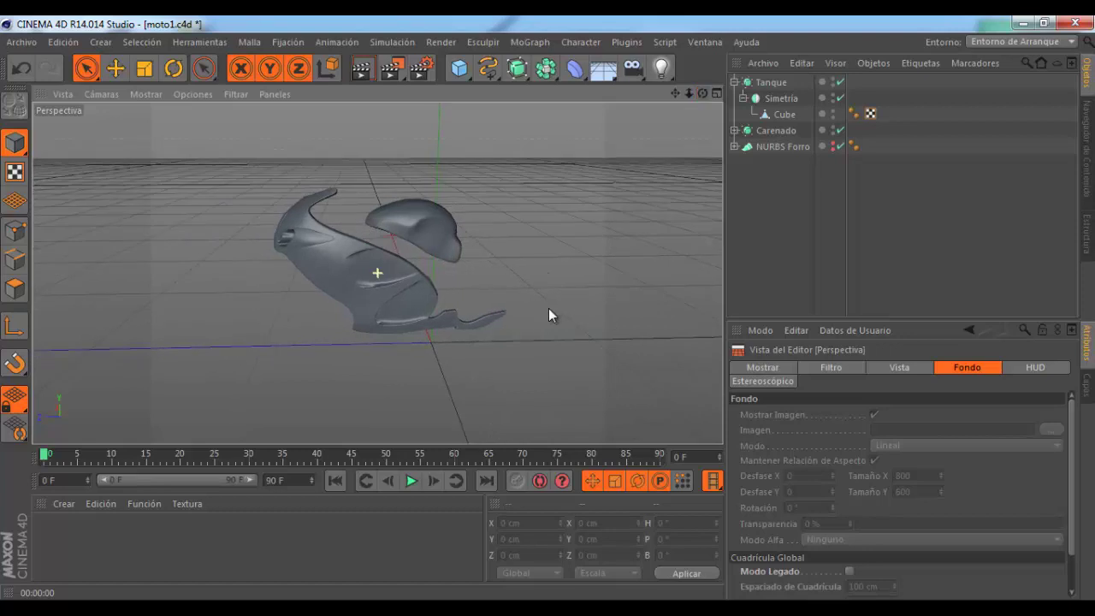
mouse_move(503, 248)
left_mouse_down("alt")
mouse_move(533, 302)
mouse_move(513, 362)
mouse_move(505, 335)
left_mouse_up("alt")
mouse_move(511, 245)
left_mouse_down("alt")
mouse_move(501, 215)
mouse_move(435, 212)
left_mouse_up("alt")
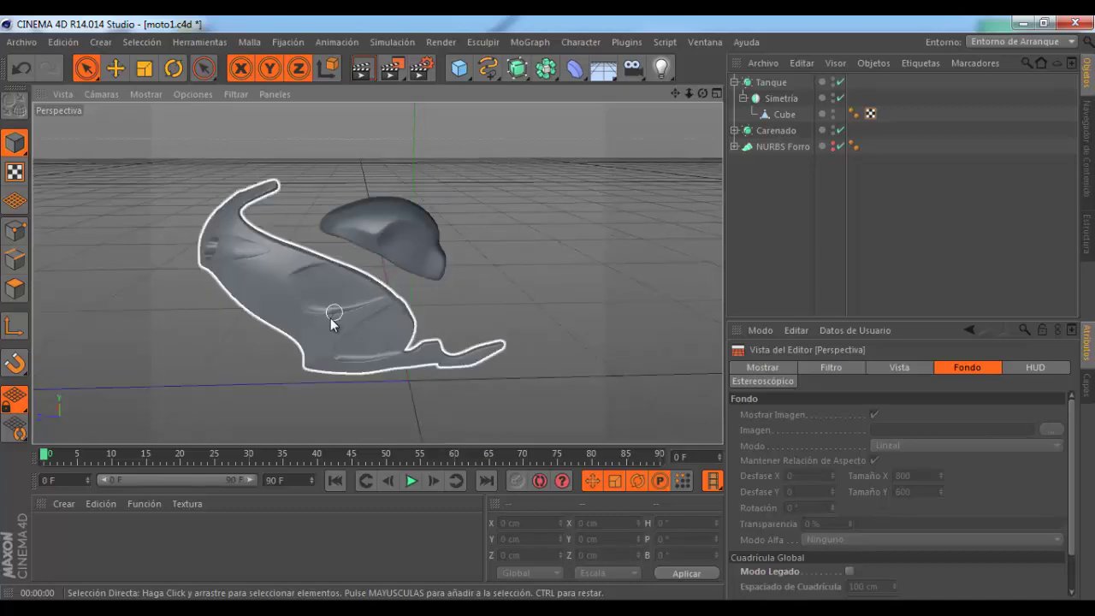
mouse_move(335, 313)
left_mouse_down("alt")
mouse_move(357, 278)
mouse_move(479, 228)
left_mouse_up("alt")
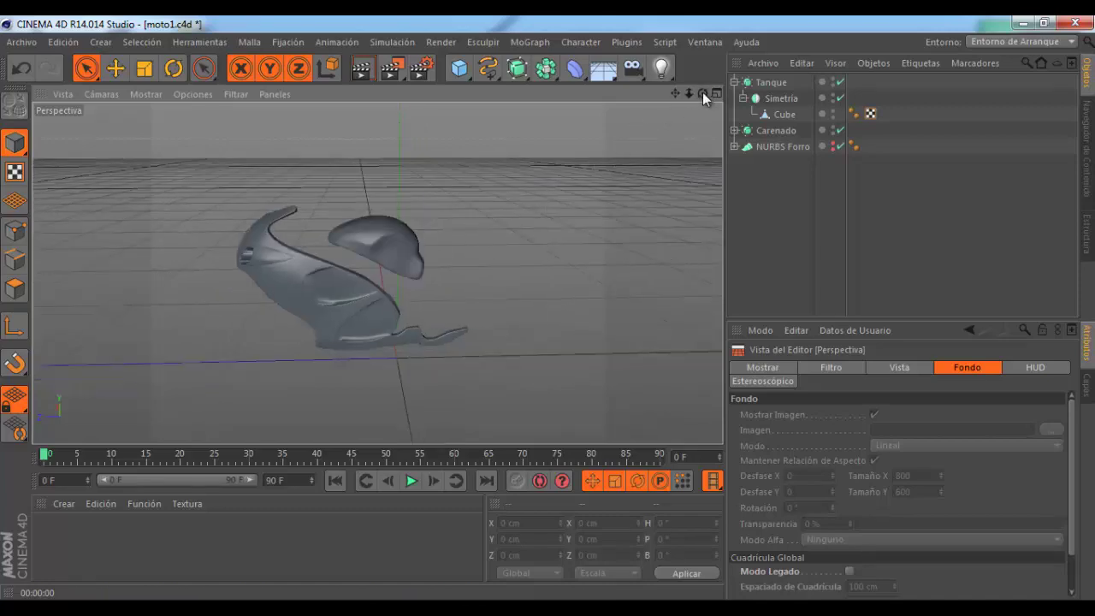
Step: Orbit once more, then switch to the four-view layout of perspective, top, right and front
mouse_move(702, 92)
left_mouse_down()
mouse_move(534, 341)
mouse_move(548, 168)
left_mouse_up()
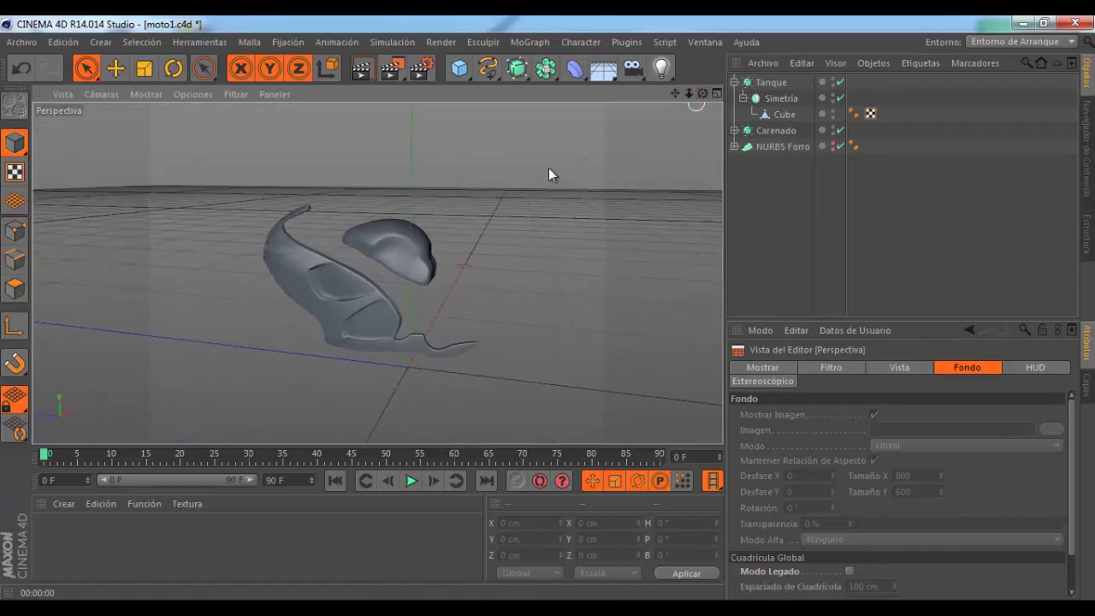
scroll(374, 247, "up", 3)
scroll(342, 285, "down", 2)
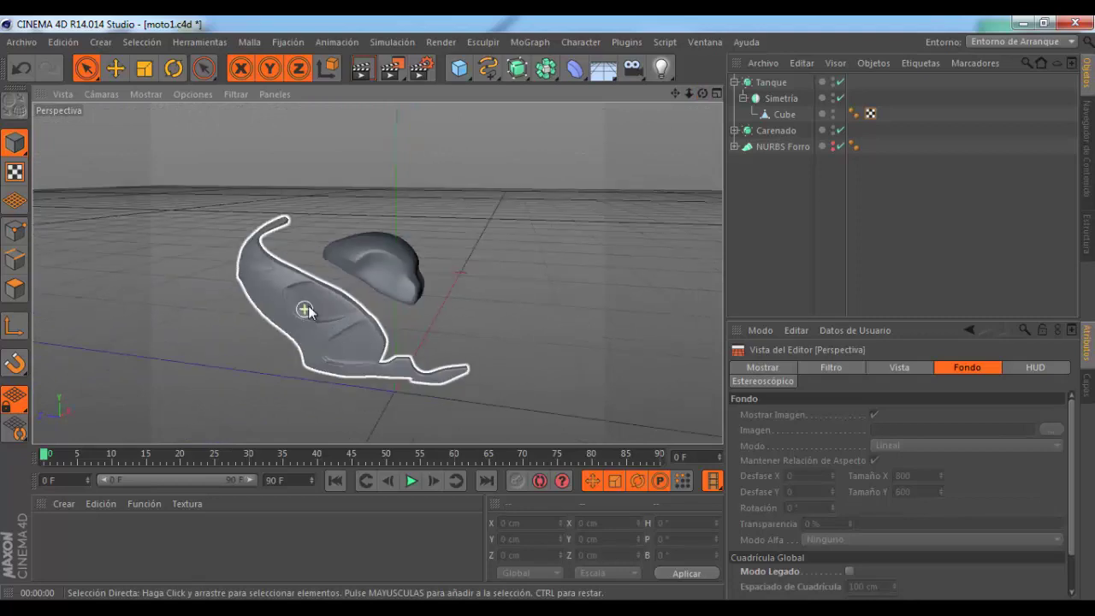
scroll(398, 267, "down", 1)
scroll(502, 239, "down", 1)
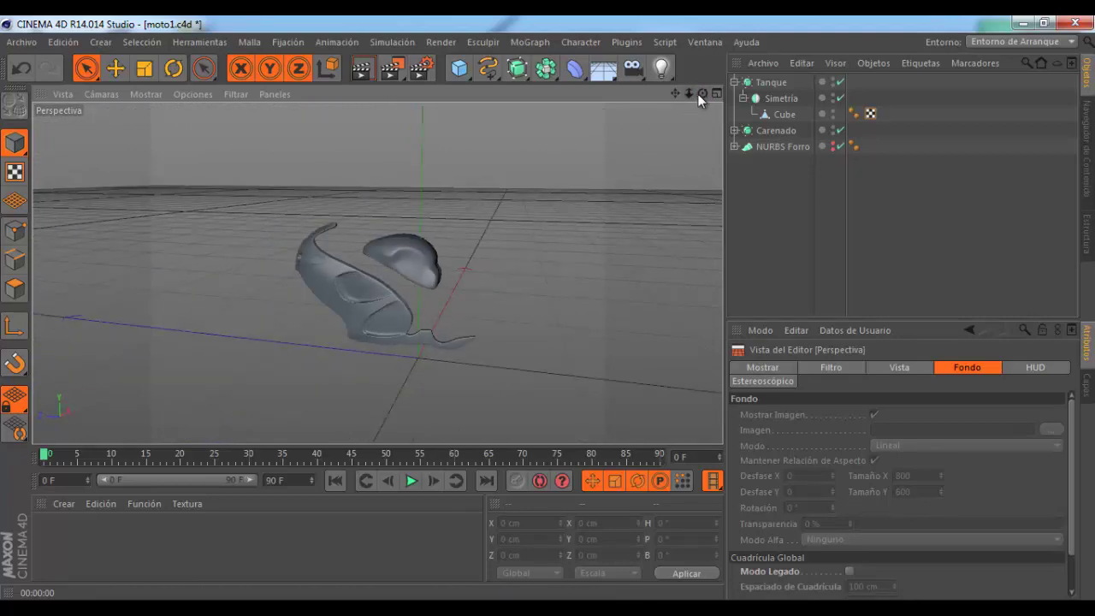
mouse_move(700, 93)
left_mouse_down()
mouse_move(541, 312)
mouse_move(549, 307)
left_mouse_up()
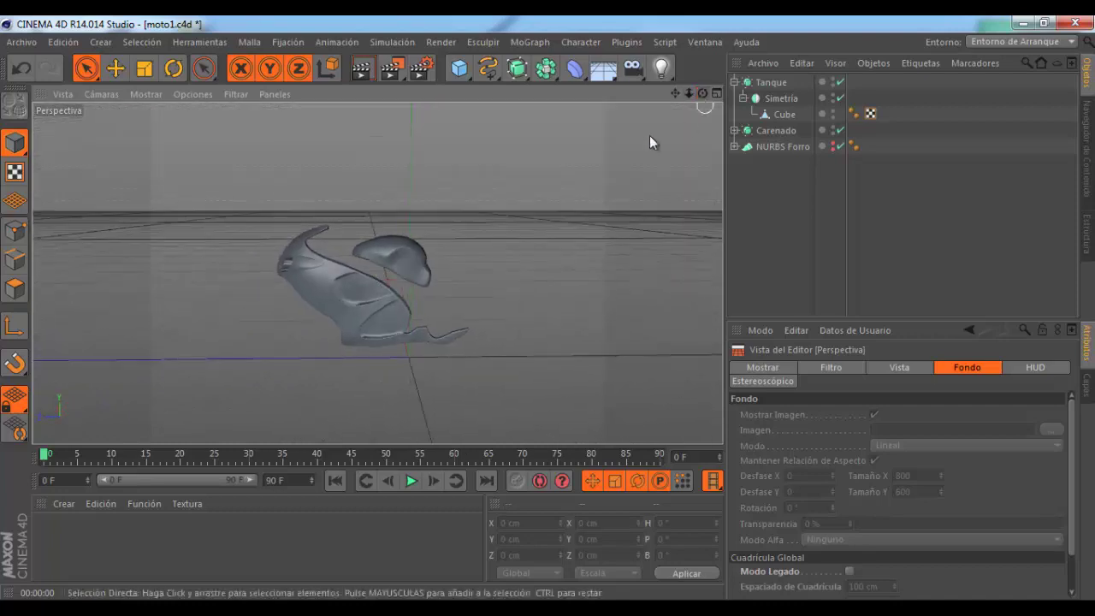
left_click(716, 93)
Step: Centre the tank in the top view and rotate the top view's reference image
middle_click_drag(548, 212, 555, 200, "alt")
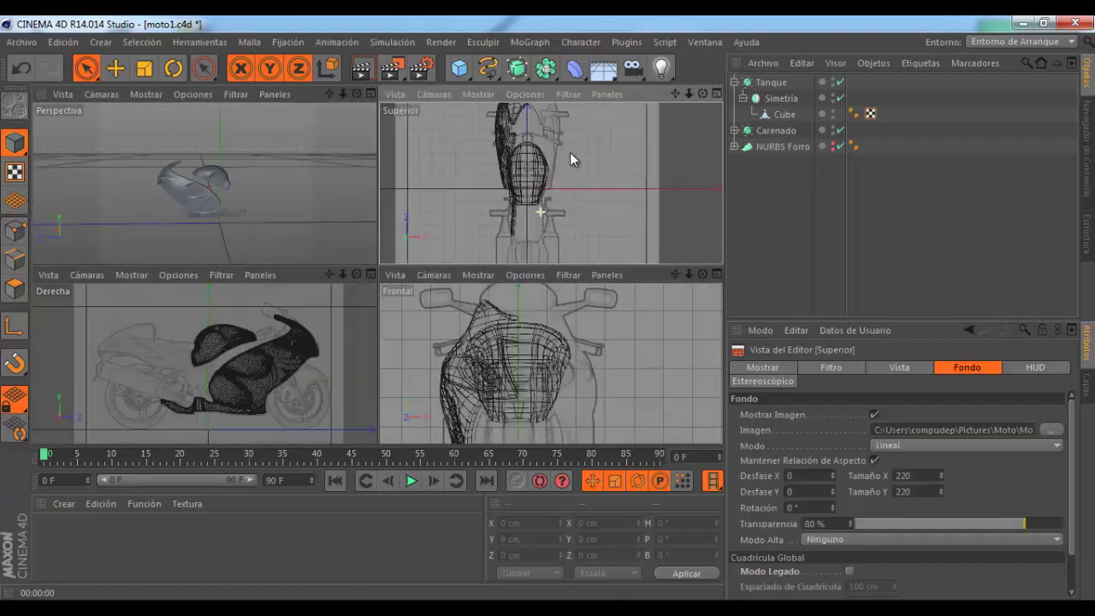
left_click(555, 201)
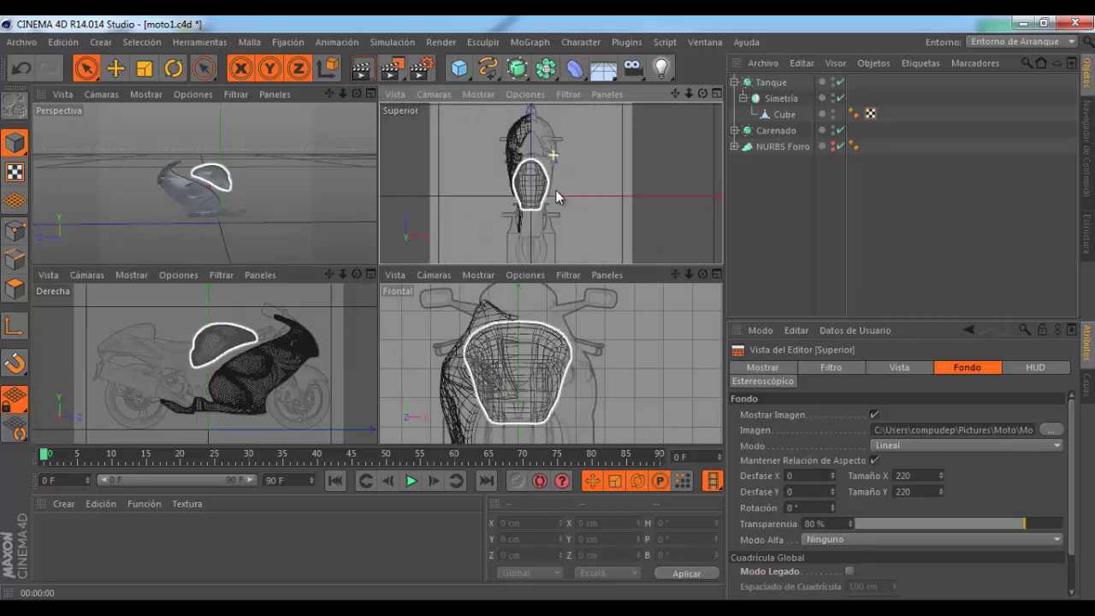
middle_click_drag(553, 163, 555, 214, "alt")
key("ctrl+shift+a")
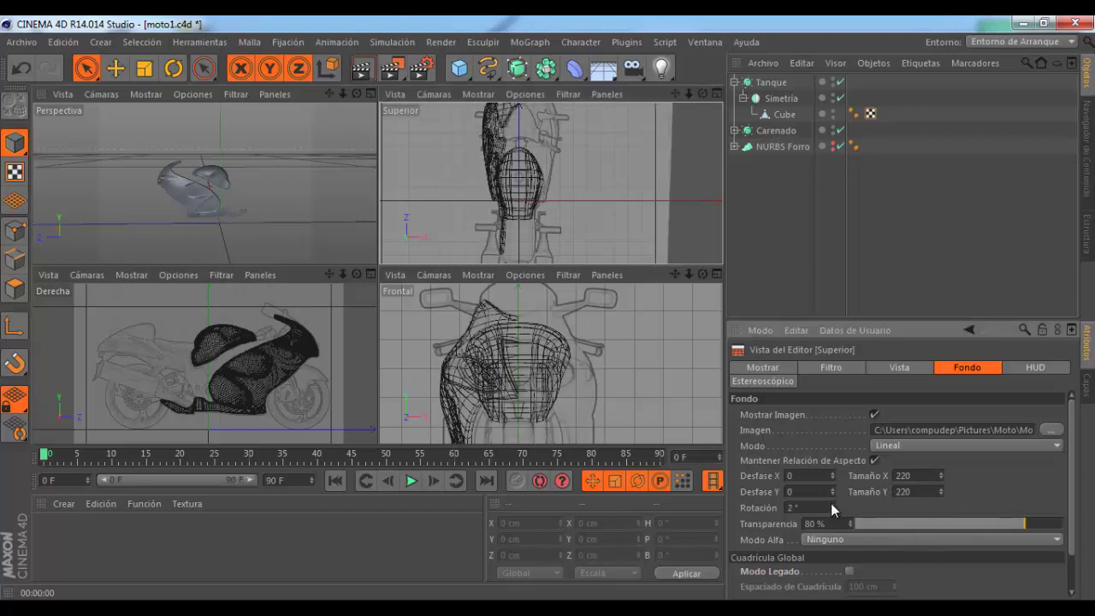
mouse_move(831, 505)
left_mouse_down()
mouse_move(813, 582)
mouse_move(830, 526)
left_mouse_up()
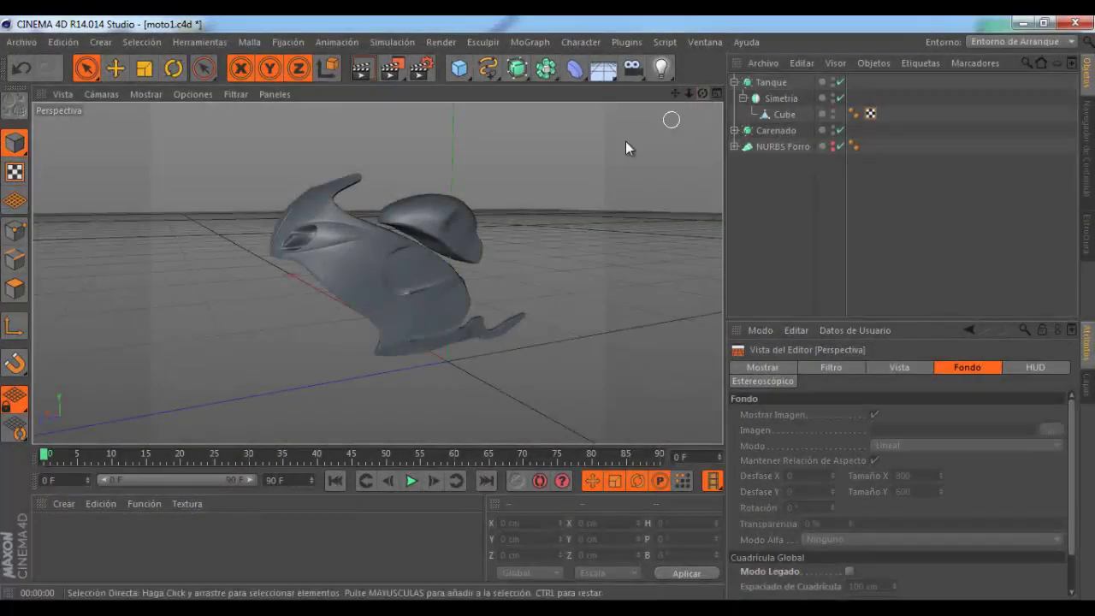
Step: Maximise the Derecha (right) view and zoom in on the tank over the blueprint
mouse_move(626, 148)
left_mouse_down("alt")
mouse_move(425, 365)
mouse_move(391, 244)
left_mouse_up("alt")
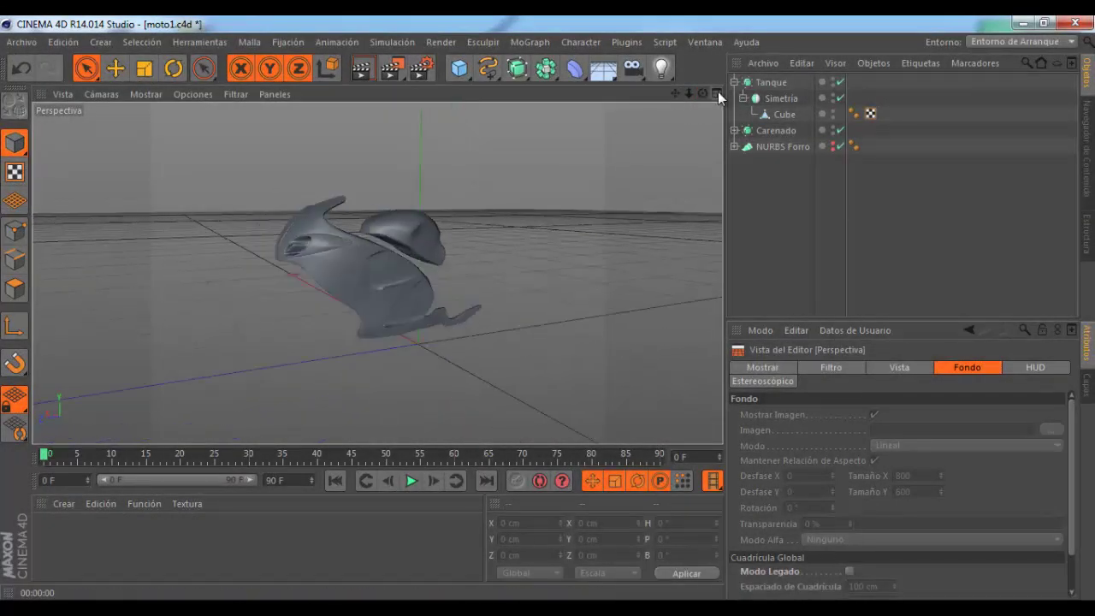
left_click(717, 94)
left_click(370, 274)
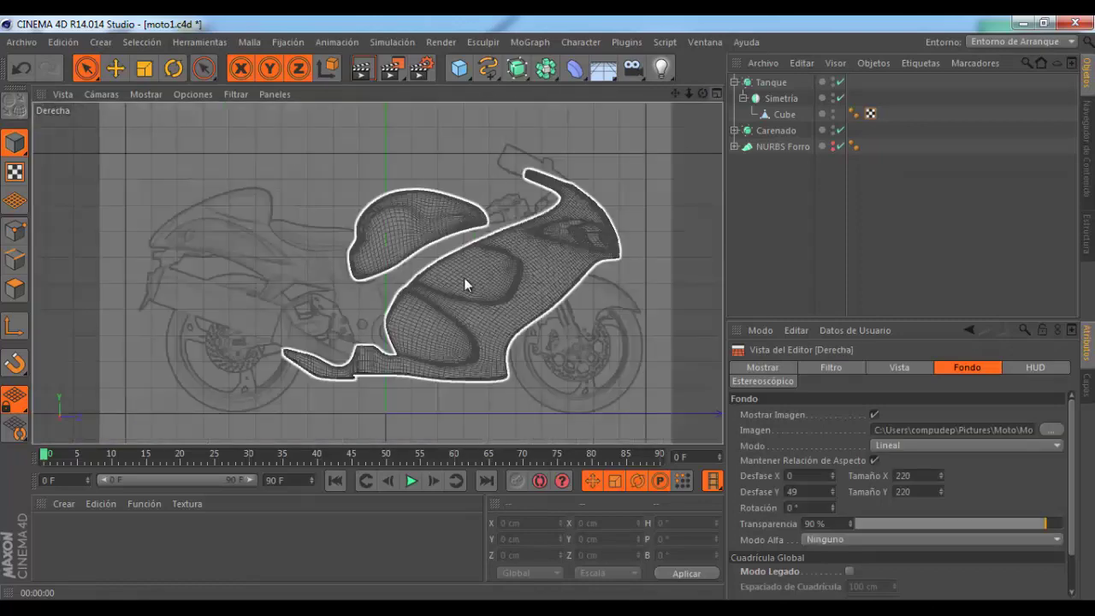
scroll(436, 266, "down", 2)
scroll(373, 236, "up", 2)
scroll(398, 238, "down", 2)
scroll(398, 239, "up", 2)
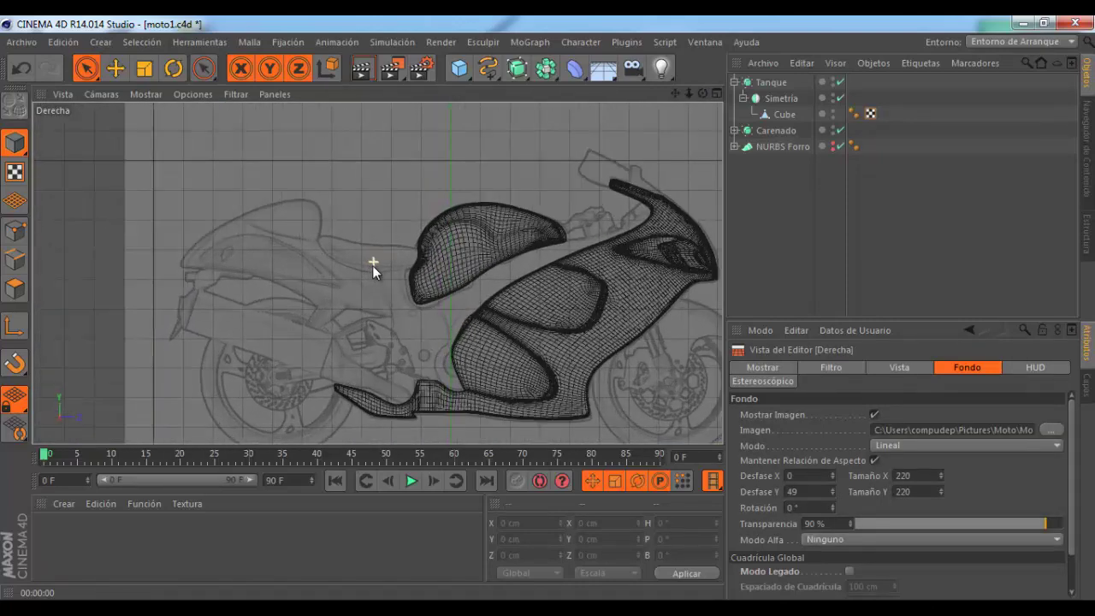
scroll(372, 266, "up", 1)
scroll(335, 243, "down", 2)
scroll(373, 253, "up", 1)
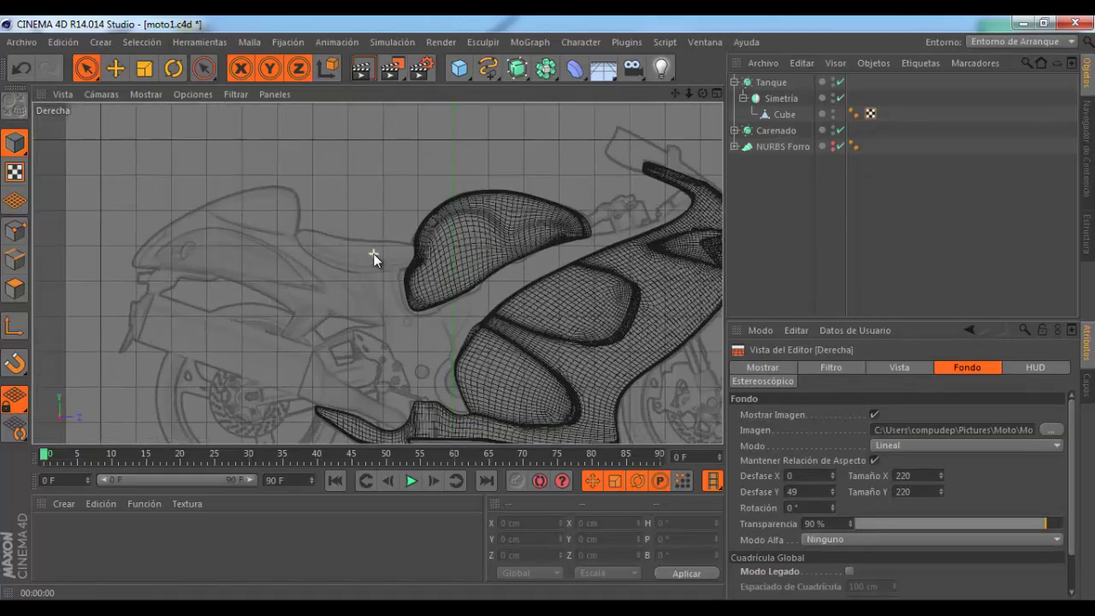
scroll(372, 253, "up", 1)
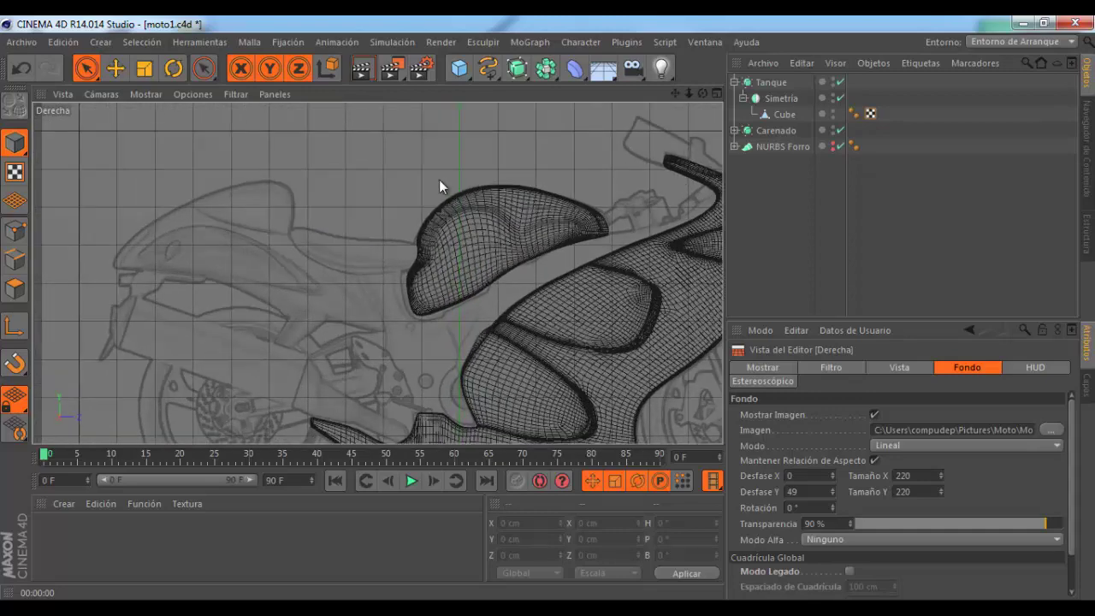
Step: Add a cube and scale it down to about 60 cm
left_click(460, 67)
scroll(377, 179, "down", 1)
scroll(376, 181, "down", 2)
scroll(377, 188, "up", 1)
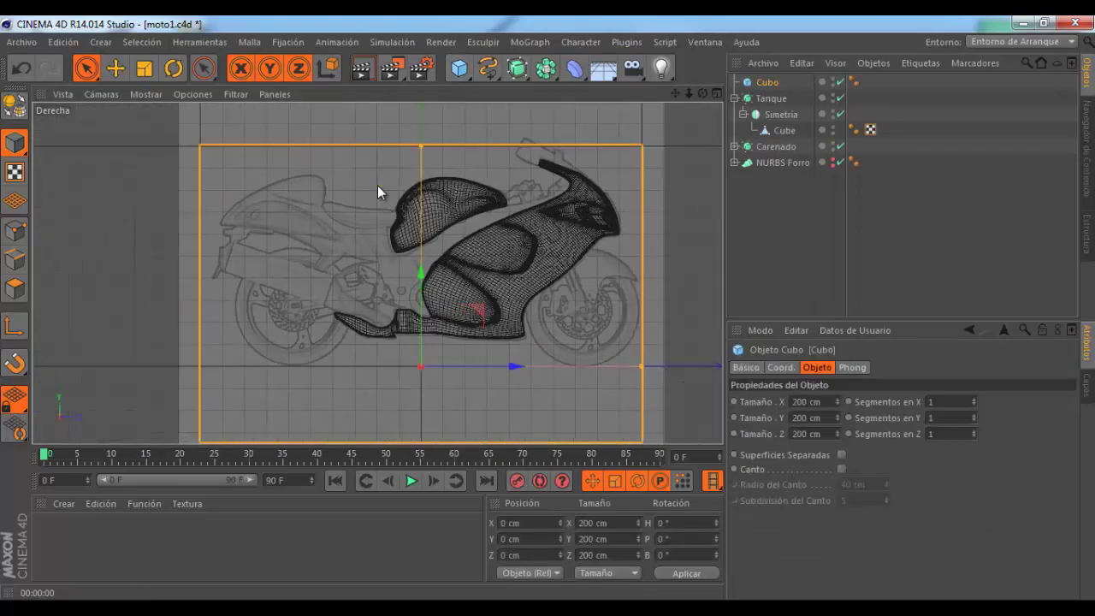
key("t")
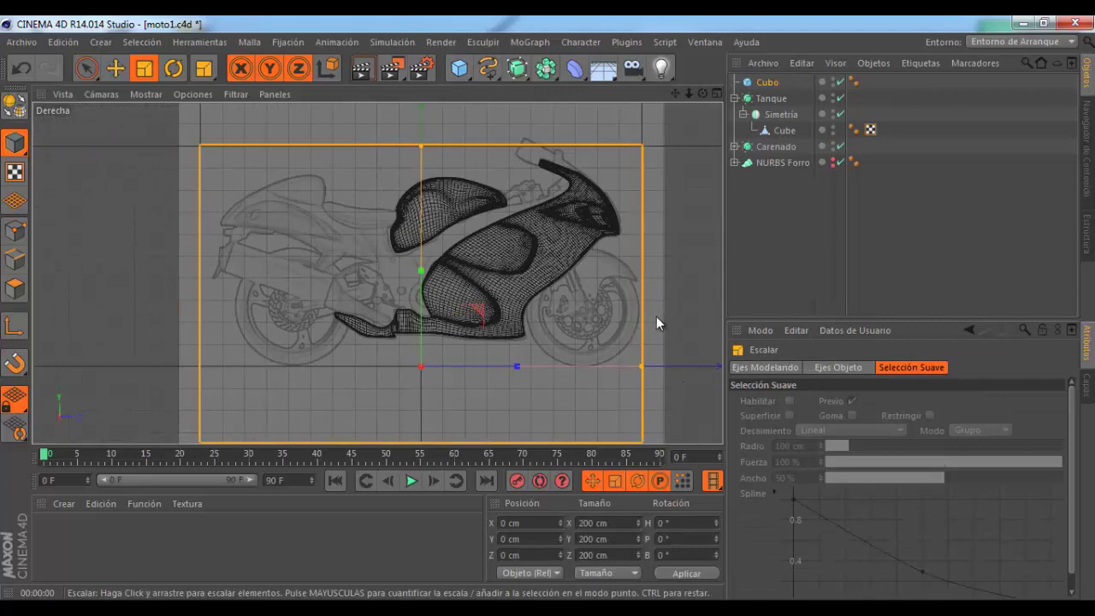
mouse_move(656, 322)
left_mouse_down()
mouse_move(391, 311)
mouse_move(81, 265)
mouse_move(129, 271)
left_mouse_up()
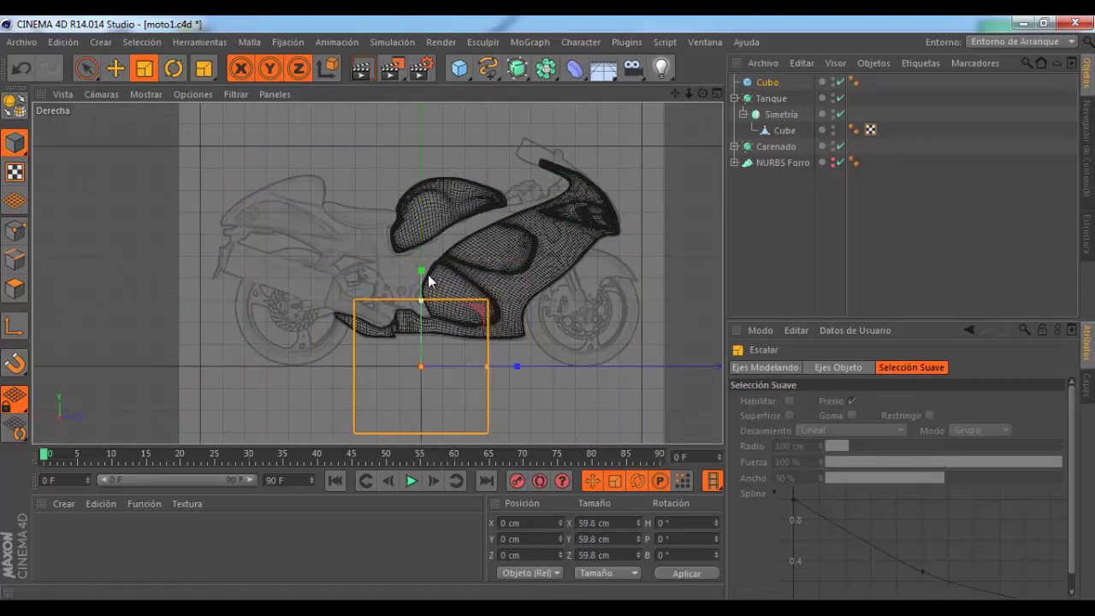
Step: Move the cube behind the tank and trim its height and length in the right view
key("e")
mouse_move(436, 328)
left_mouse_down()
mouse_move(390, 185)
mouse_move(342, 255)
left_mouse_up()
scroll(362, 319, "up", 3)
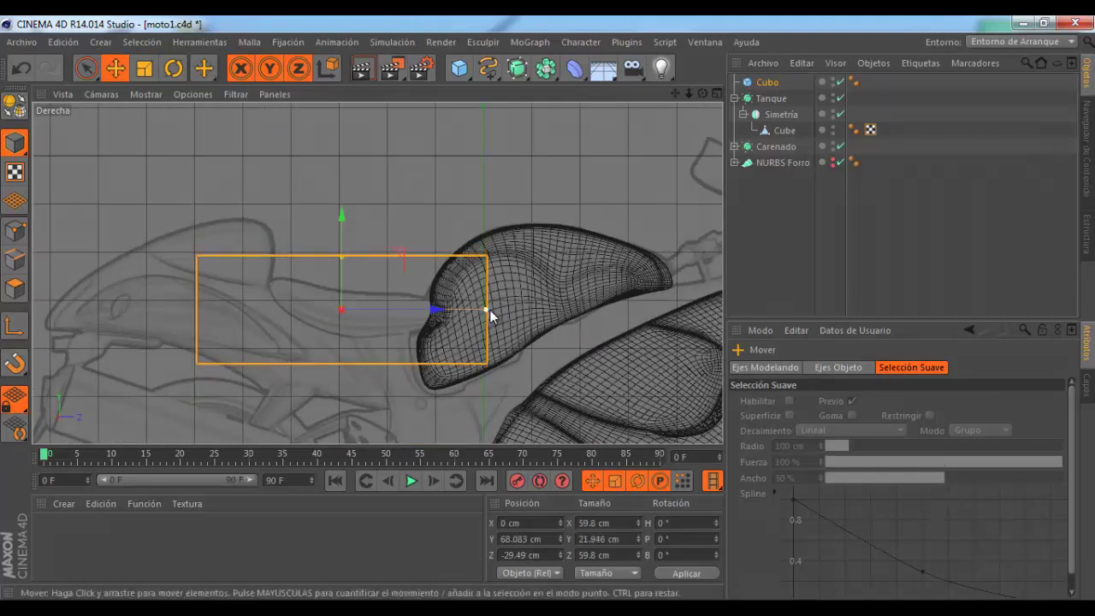
left_click_drag(488, 309, 456, 317)
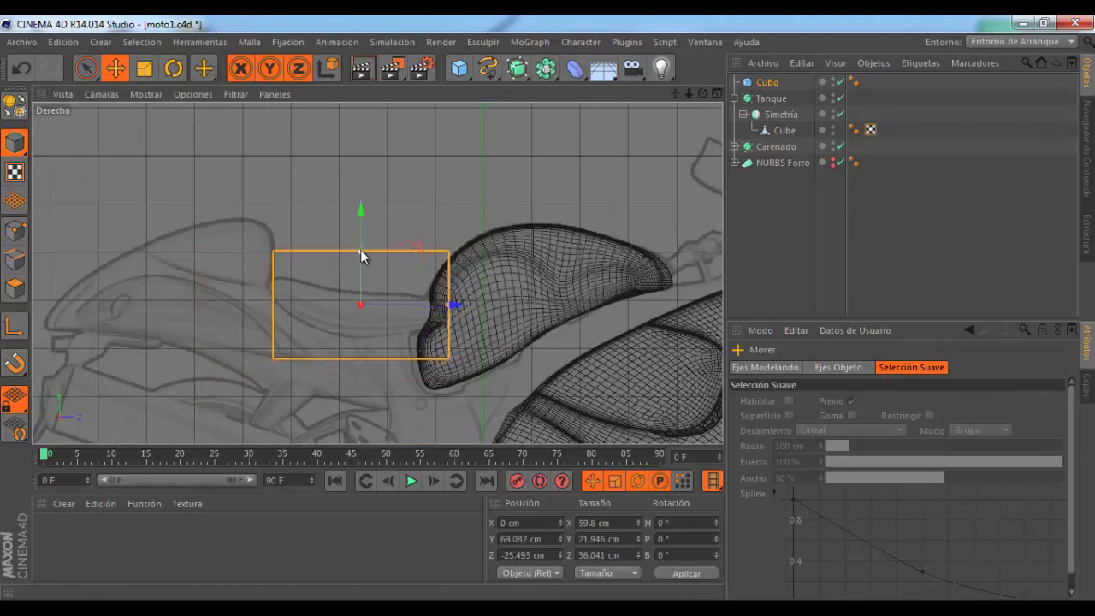
left_click_drag(361, 254, 362, 275)
left_click_drag(360, 217, 350, 212)
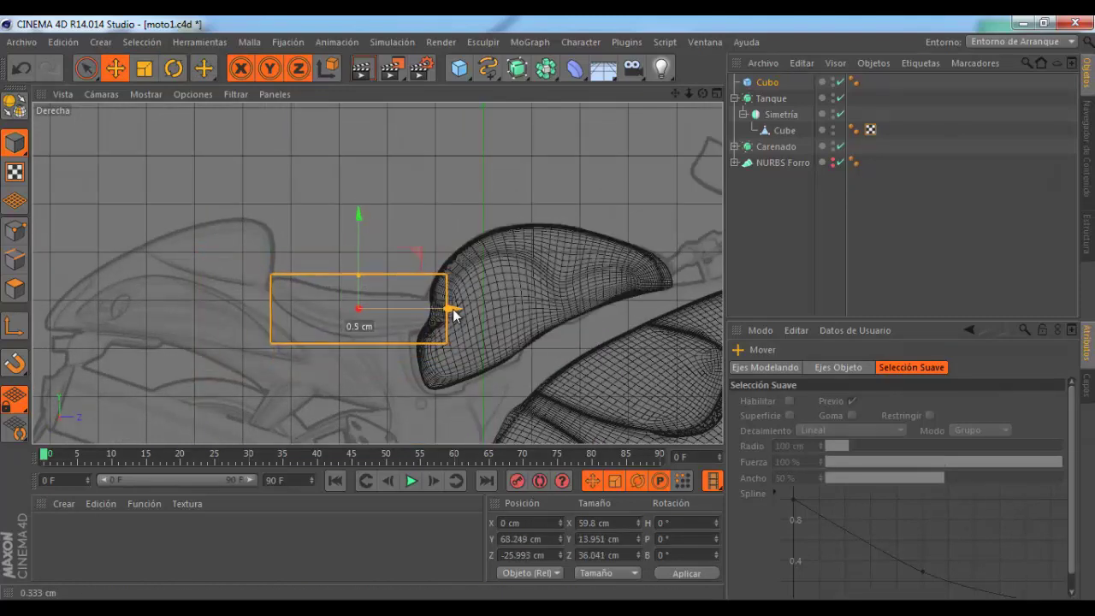
Step: Narrow the cube's width to match the tank in the top view, ending near 25.6 × 14 × 36 cm
left_click(713, 92)
left_click(715, 94)
scroll(423, 261, "up", 3)
scroll(423, 261, "up", 3)
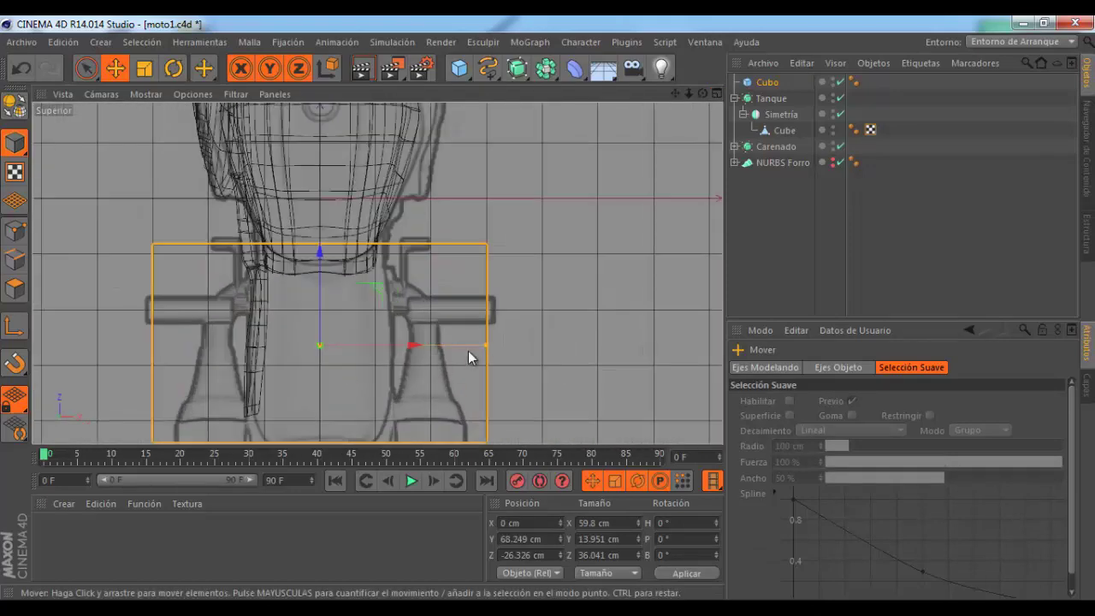
left_click_drag(488, 345, 392, 354)
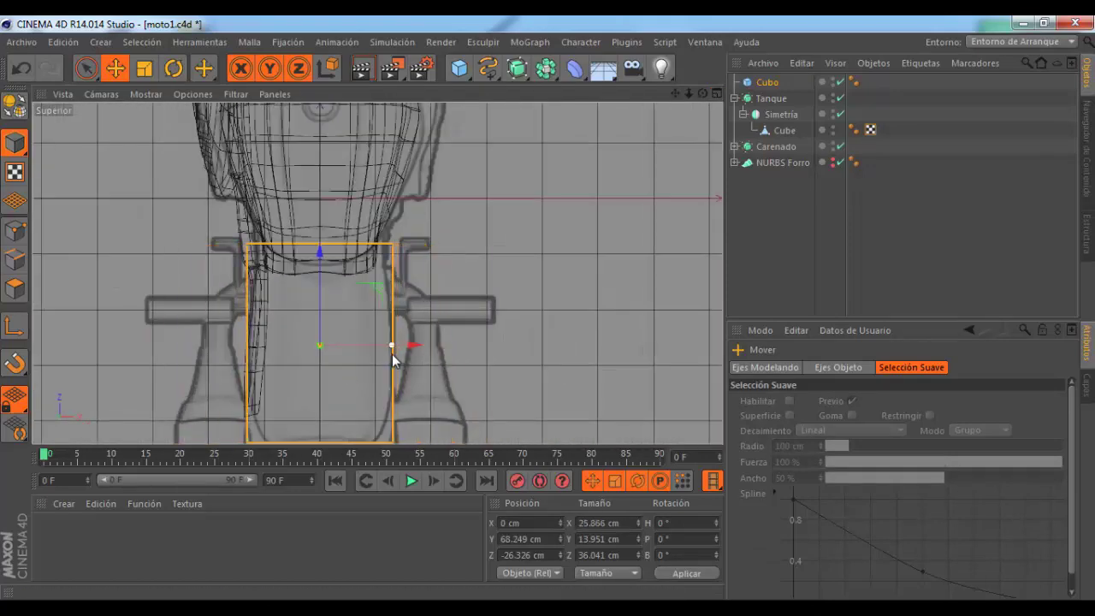
scroll(481, 278, "down", 3)
middle_click(364, 118)
middle_click(364, 118)
mouse_move(363, 118)
left_mouse_down("alt")
mouse_move(567, 177)
mouse_move(557, 313)
mouse_move(423, 283)
mouse_move(499, 263)
mouse_move(615, 261)
left_mouse_up("alt")
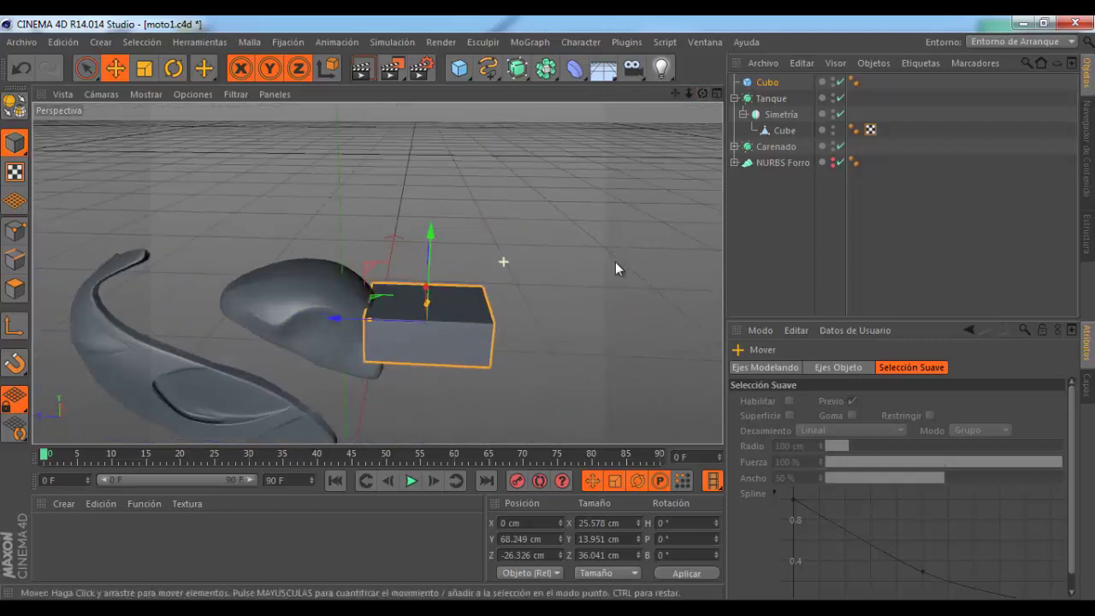
Step: Select Cubo and set the viewport display to Sombreado Gouraud (Líneas)
left_click(775, 82)
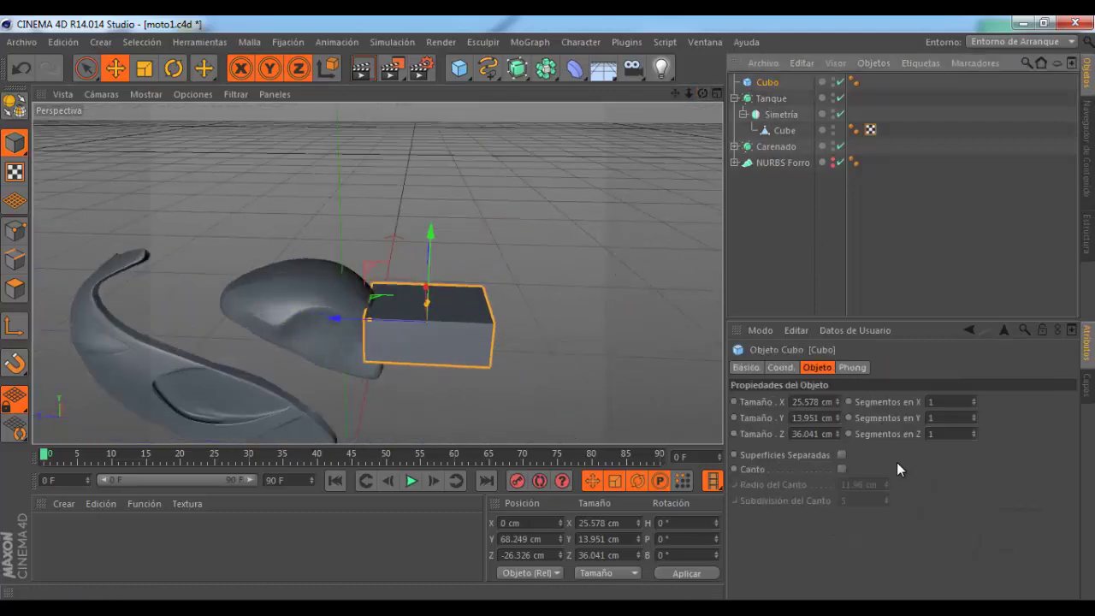
left_click(152, 96)
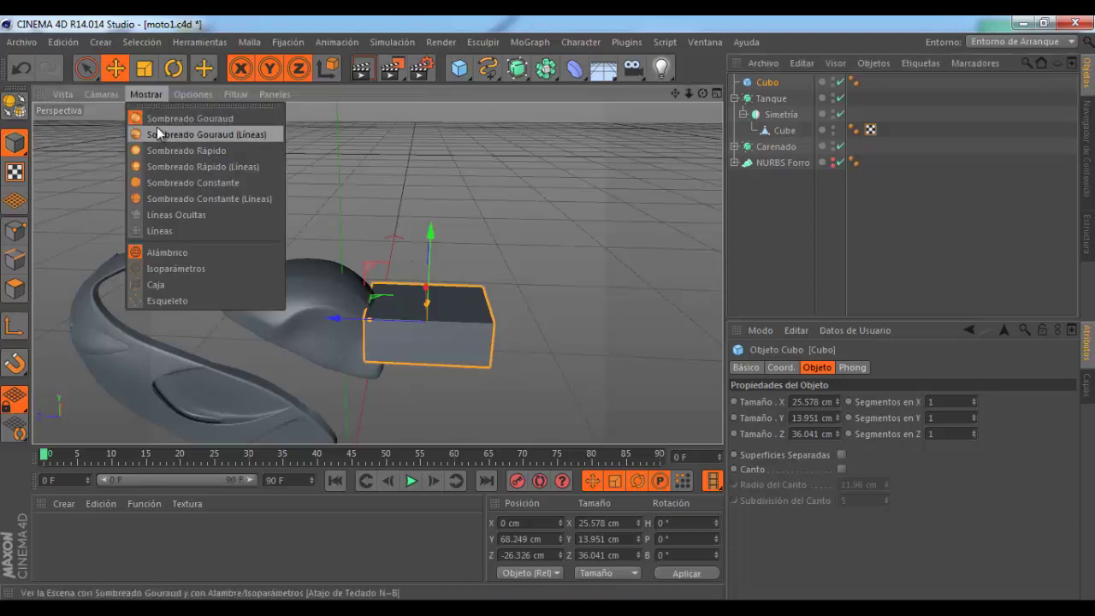
left_click(156, 128)
left_click_drag(167, 135, 496, 317, "alt")
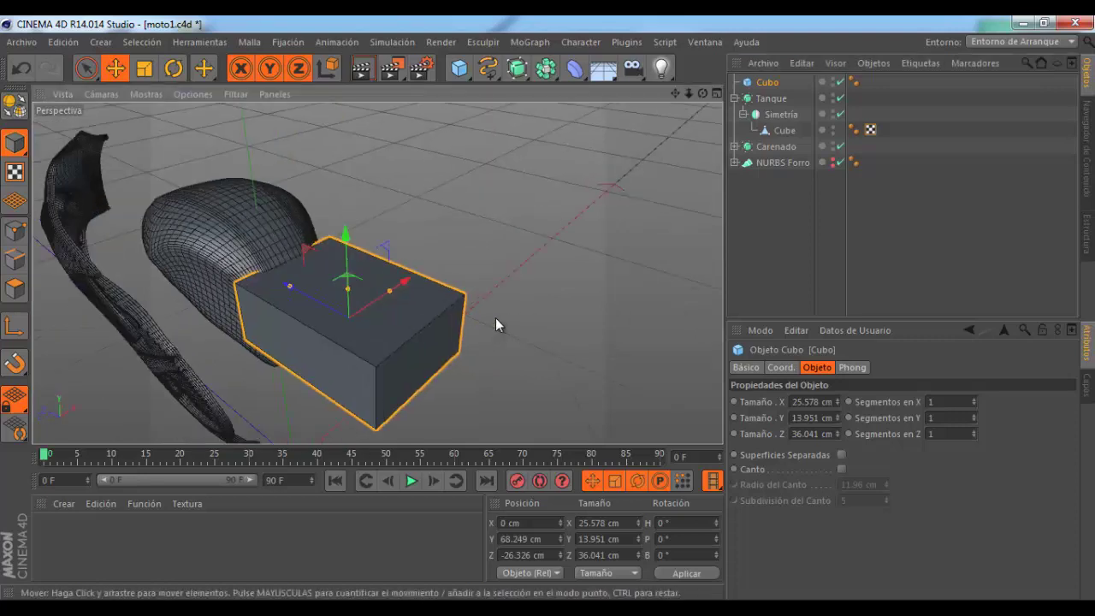
Step: Set the cube's segments to X 4, Y 2 and Z 6
left_click(973, 398)
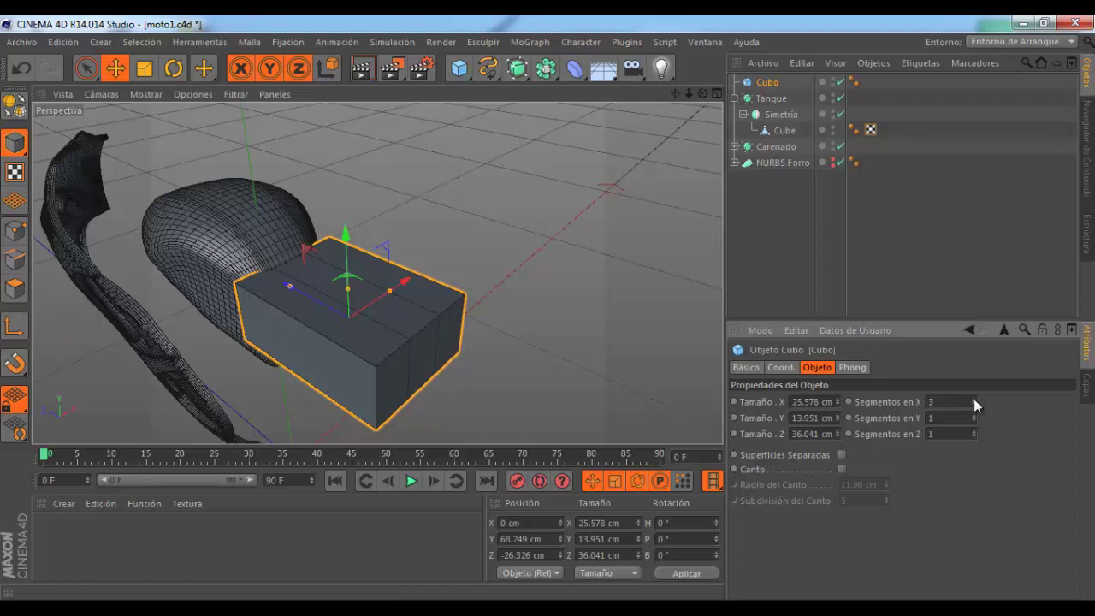
left_click(973, 398)
left_click_drag(651, 158, 549, 307, "alt")
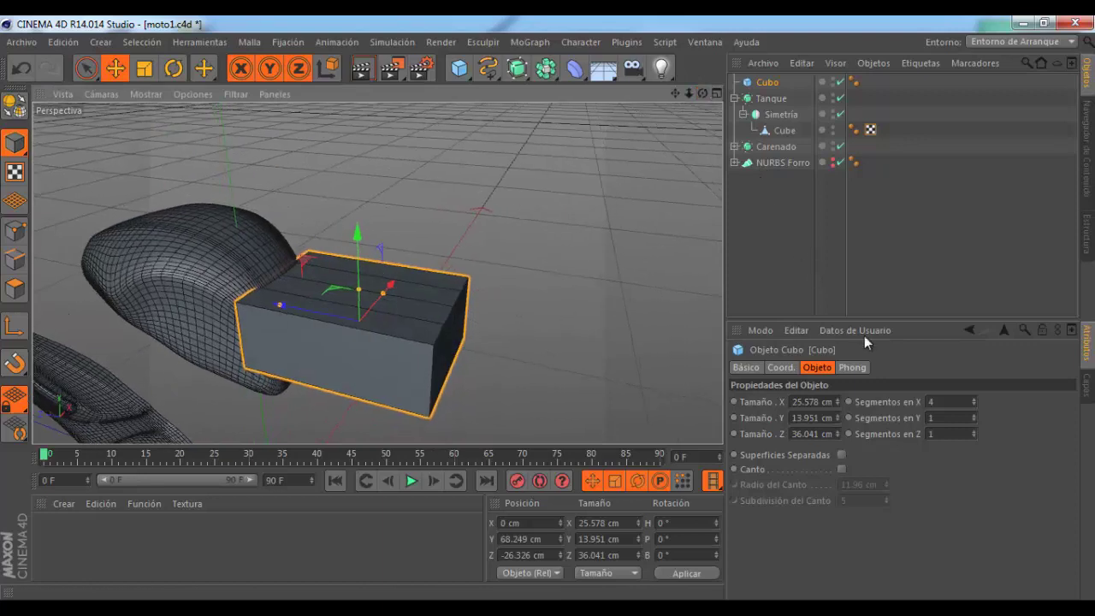
left_click(974, 414)
left_click_drag(972, 432, 973, 430)
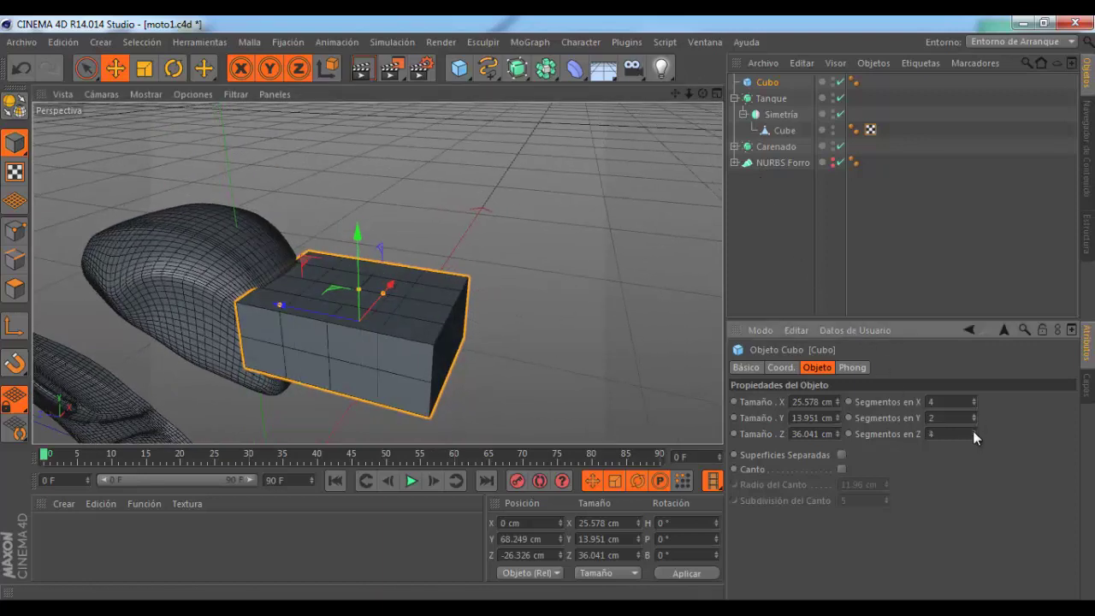
mouse_move(445, 272)
left_mouse_down("alt")
mouse_move(456, 252)
mouse_move(461, 284)
left_mouse_up("alt")
mouse_move(702, 94)
left_mouse_down()
mouse_move(548, 312)
mouse_move(610, 187)
mouse_move(243, 304)
mouse_move(214, 291)
left_mouse_up()
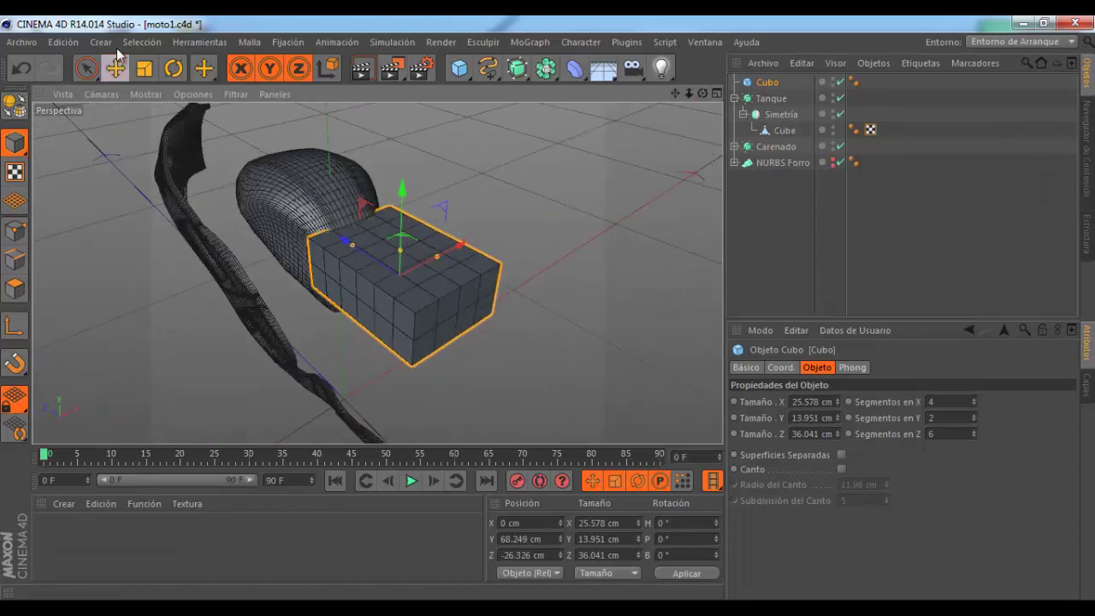
Step: Open Preferences from the Edición menu and show the editor colour settings
left_click(69, 41)
left_click(89, 298)
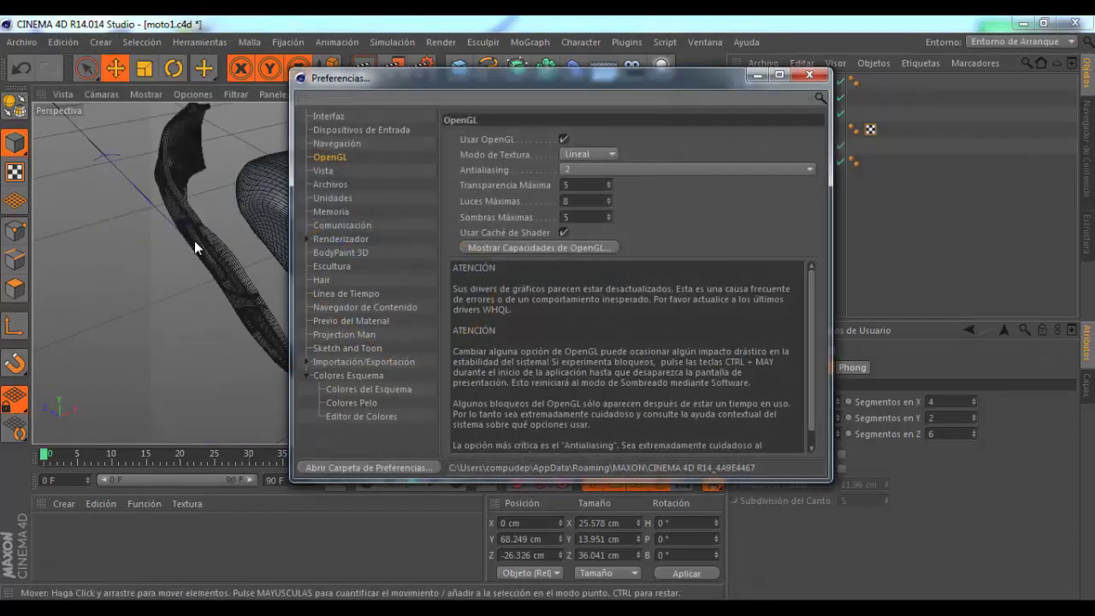
mouse_move(489, 89)
left_mouse_down()
mouse_move(792, 100)
mouse_move(952, 89)
left_mouse_up()
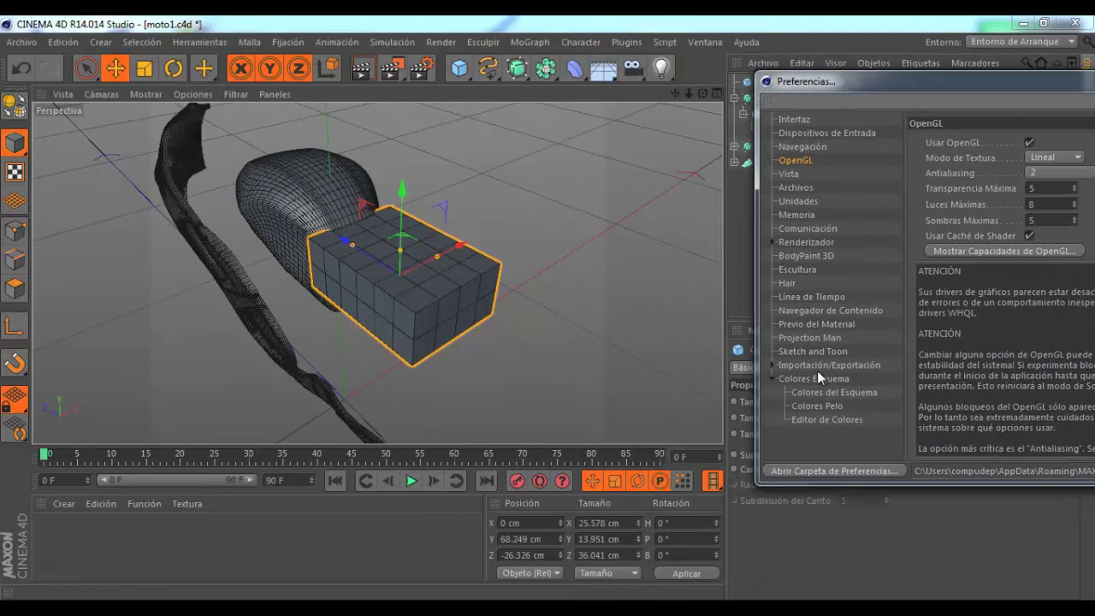
left_click(821, 420)
left_click(993, 333)
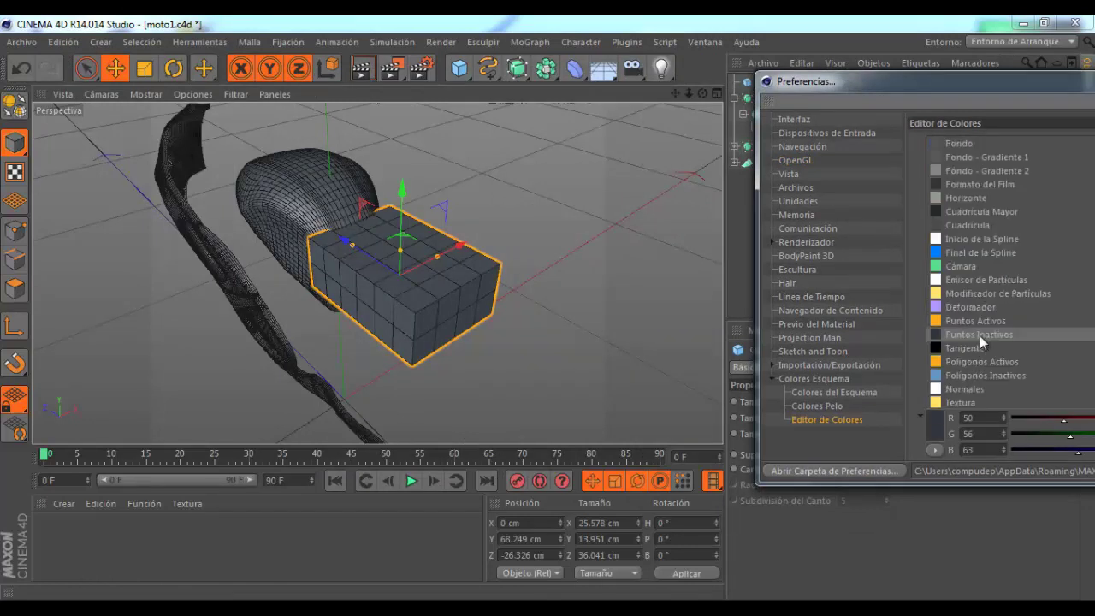
scroll(979, 335, "down", 5)
scroll(980, 335, "down", 3)
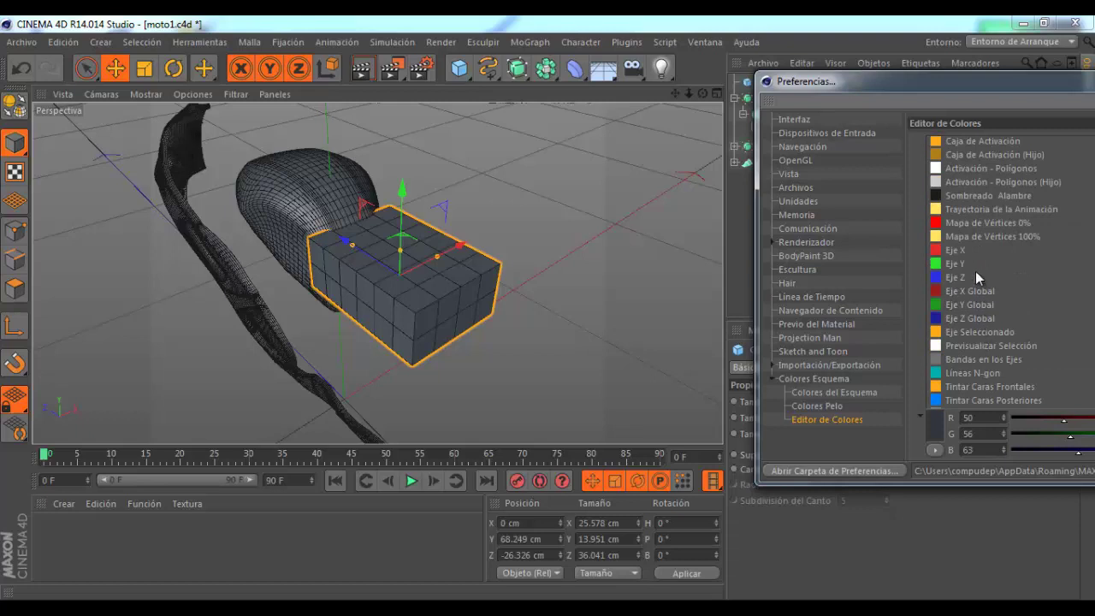
Step: Set the Sombreado Alambre (wireframe shading) colour to white
left_click(971, 196)
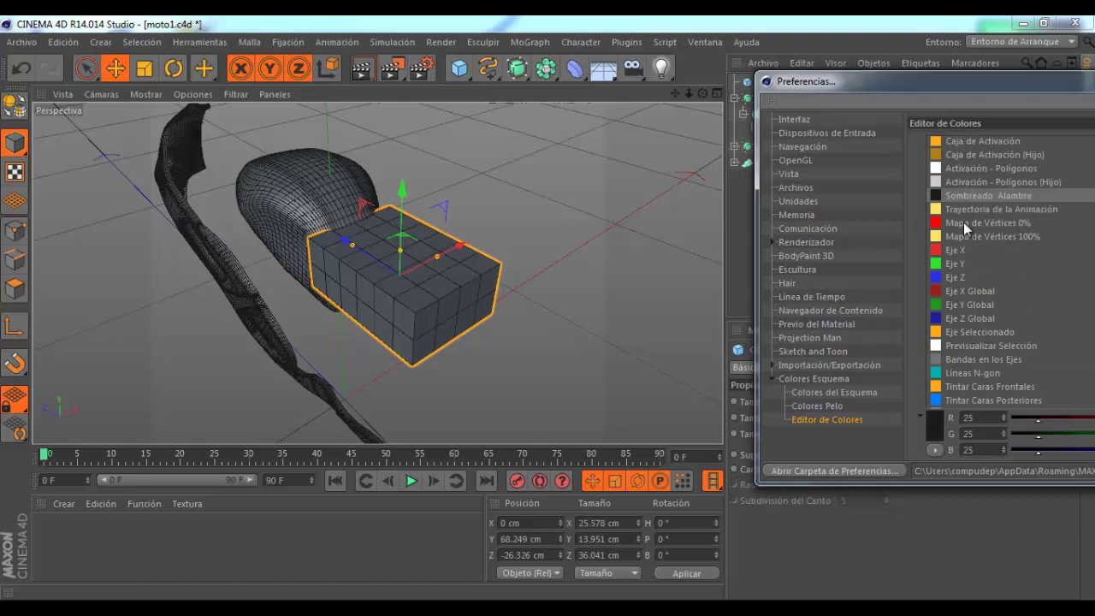
left_click(934, 428)
left_click(828, 379)
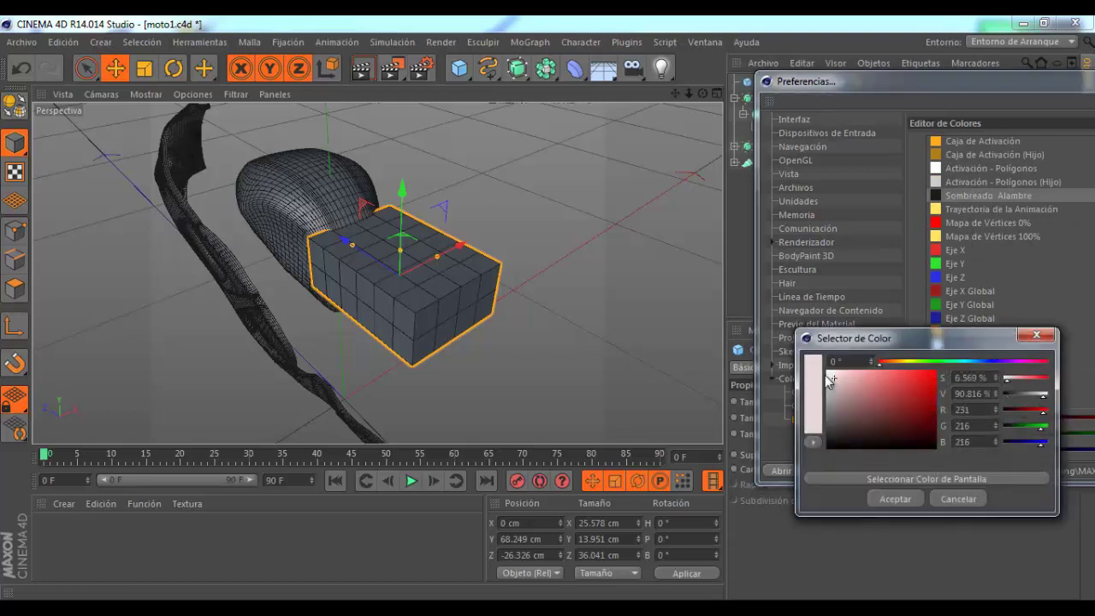
left_click_drag(828, 378, 825, 370)
left_click(899, 494)
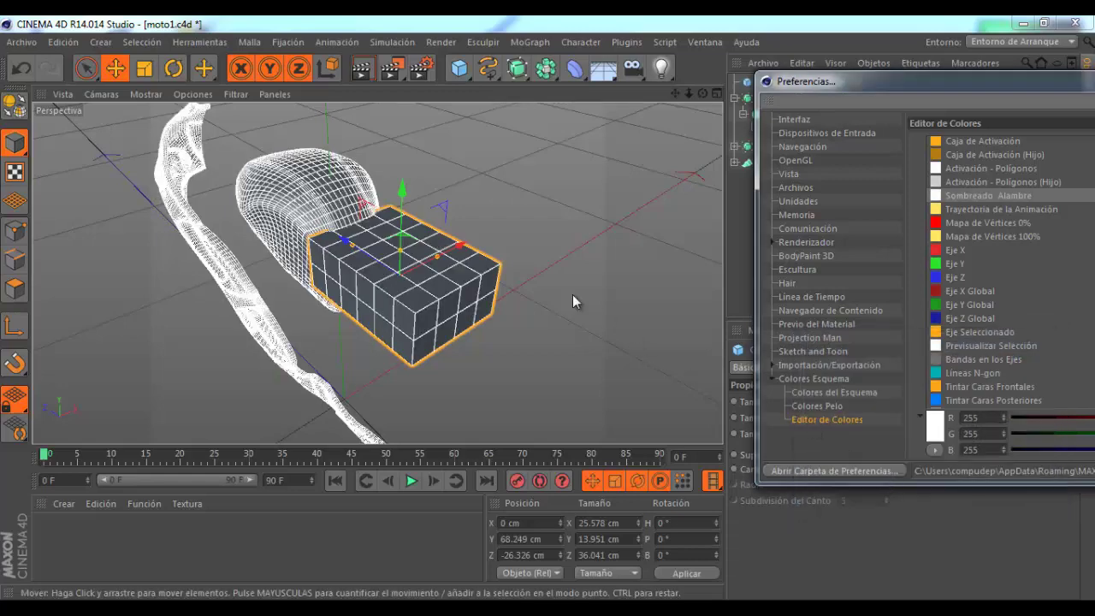
left_click_drag(573, 294, 467, 260, "alt")
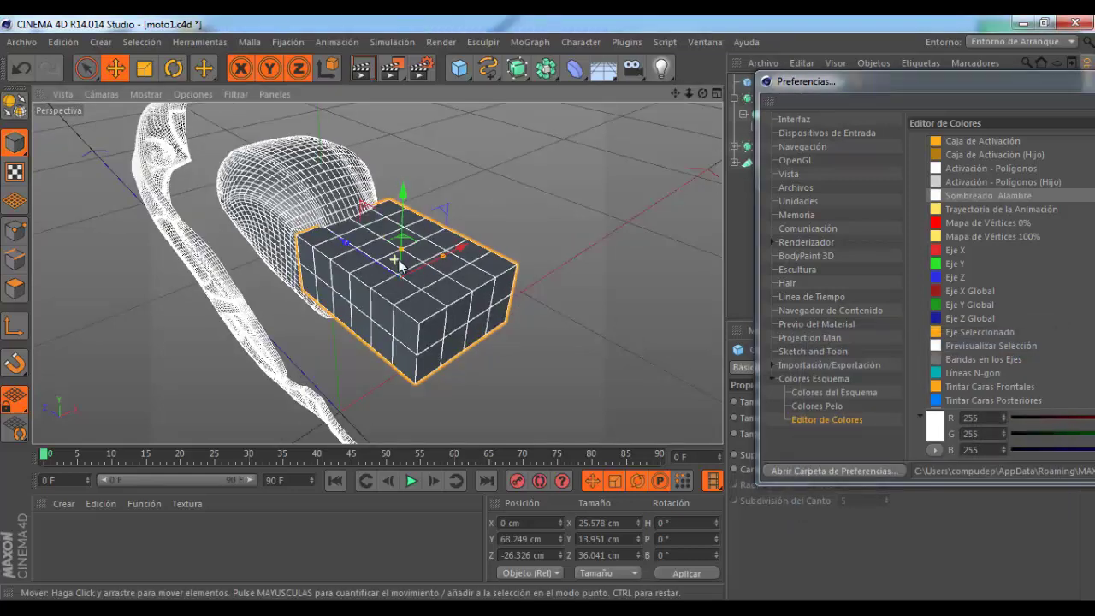
Step: Switch to four views, tone the wireframe colour to near-white (RGB 236), and close Preferences
left_click(717, 89)
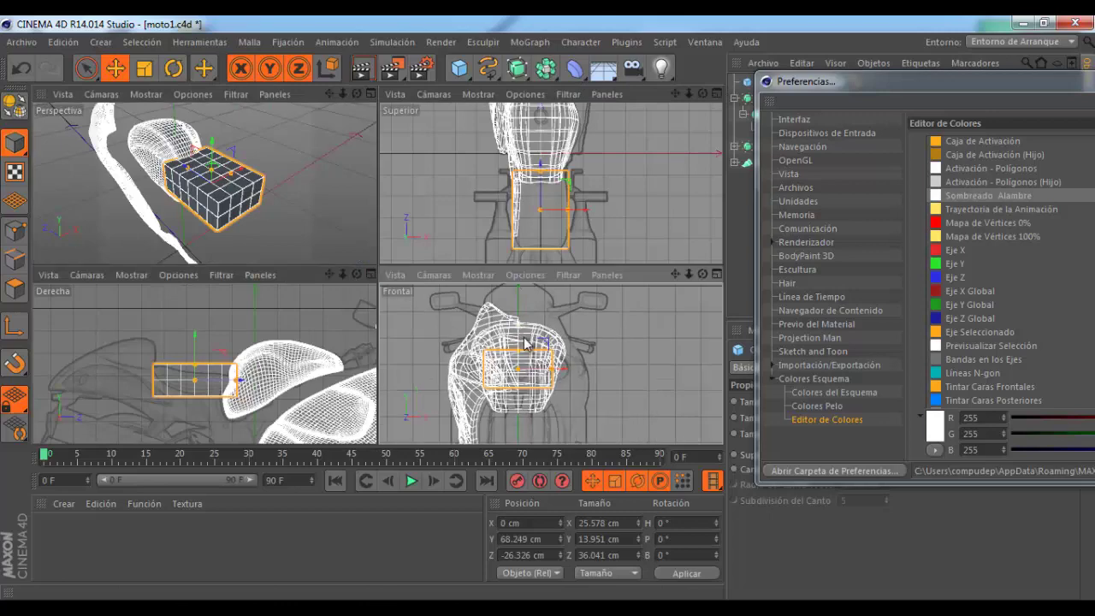
scroll(525, 342, "up", 2)
scroll(350, 347, "down", 2)
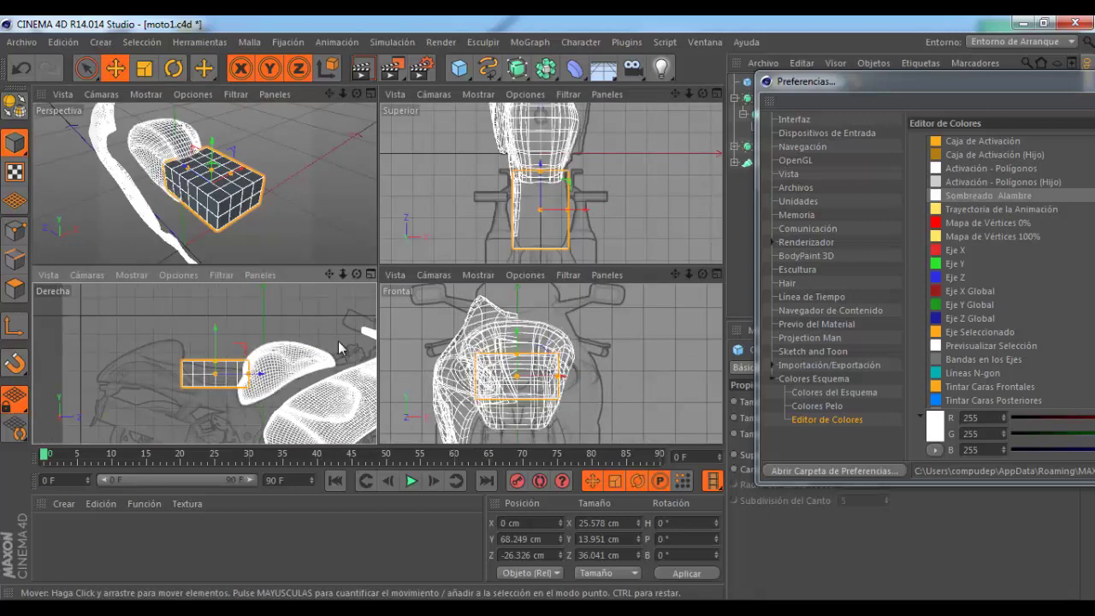
left_click(895, 178)
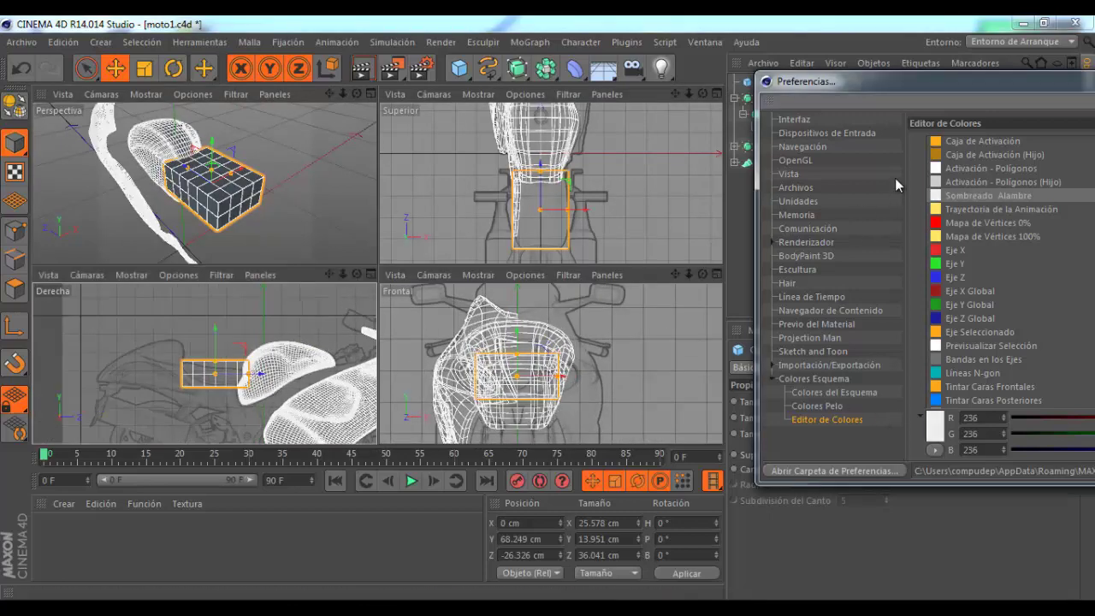
left_click_drag(963, 82, 642, 111)
left_click(964, 110)
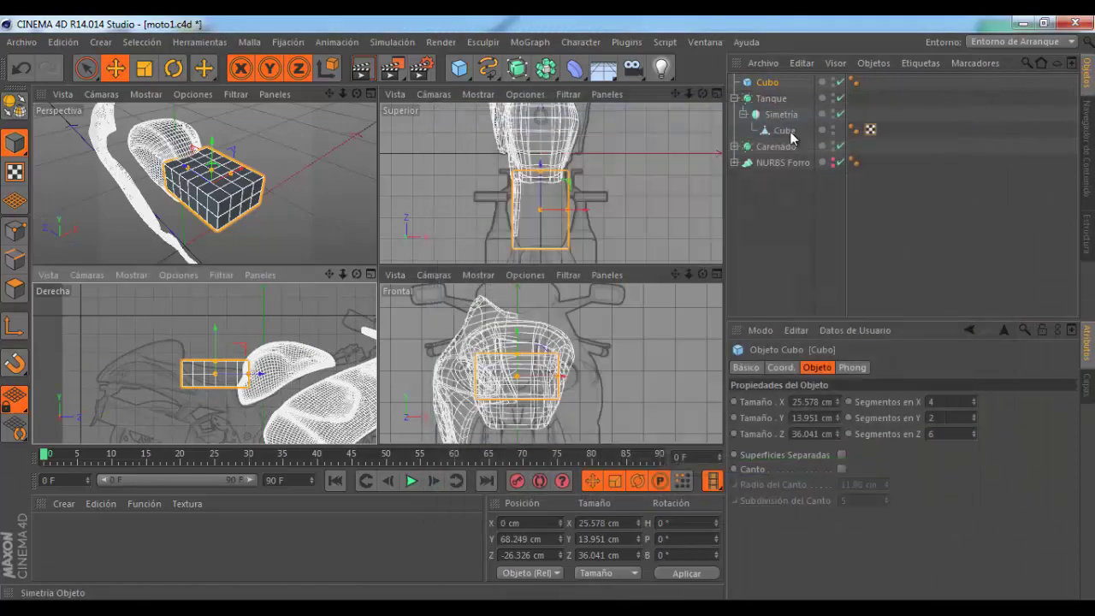
Step: Maximise the perspective view and make the cube an editable polygon object
left_click(370, 95)
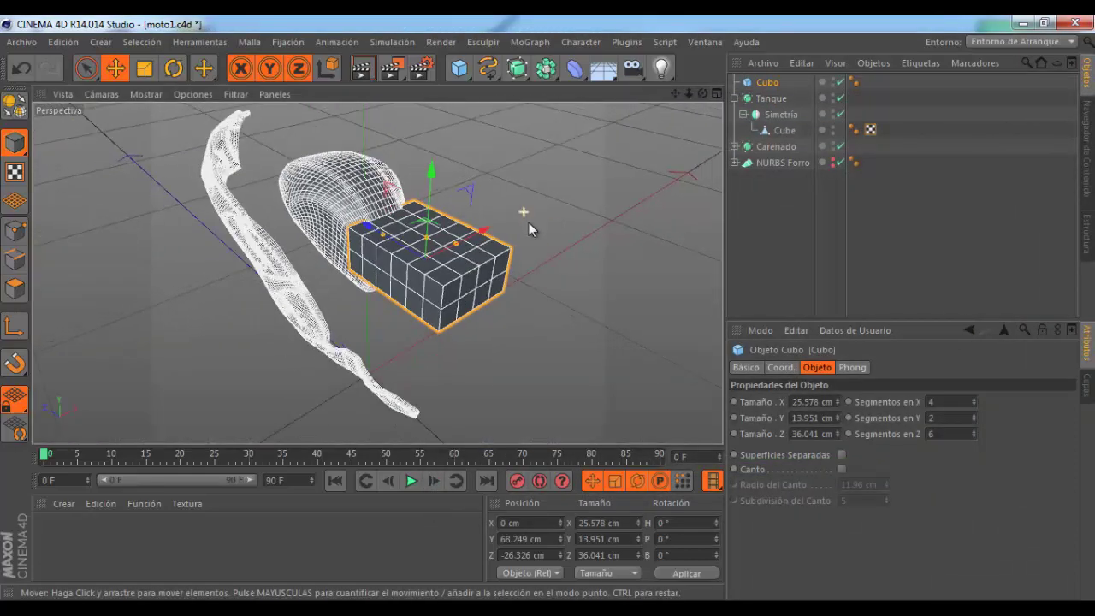
left_click_drag(548, 308, 549, 310, "alt")
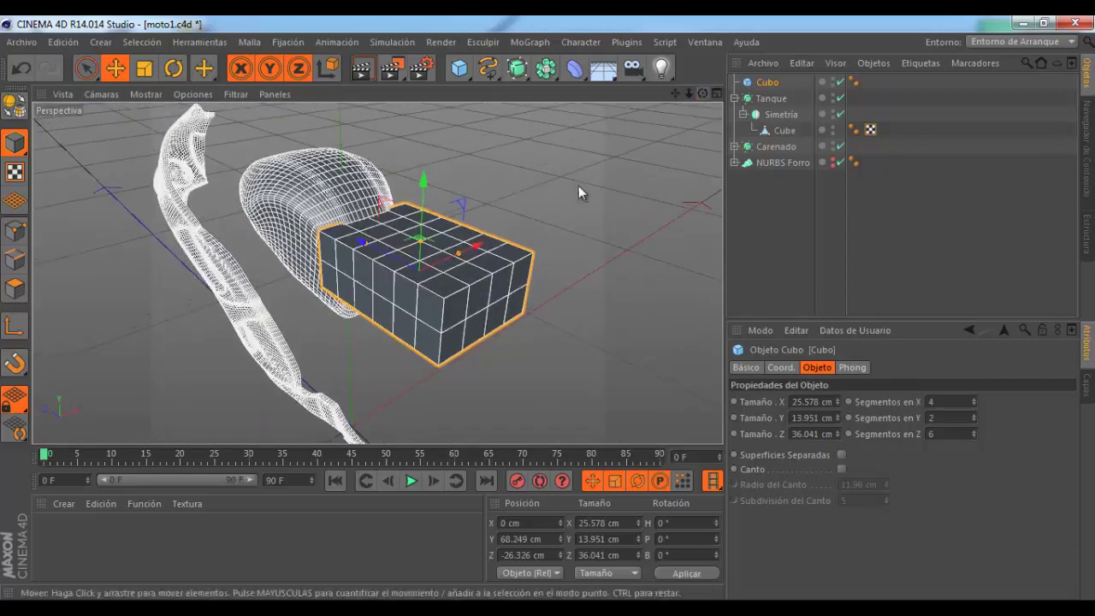
left_click(15, 105)
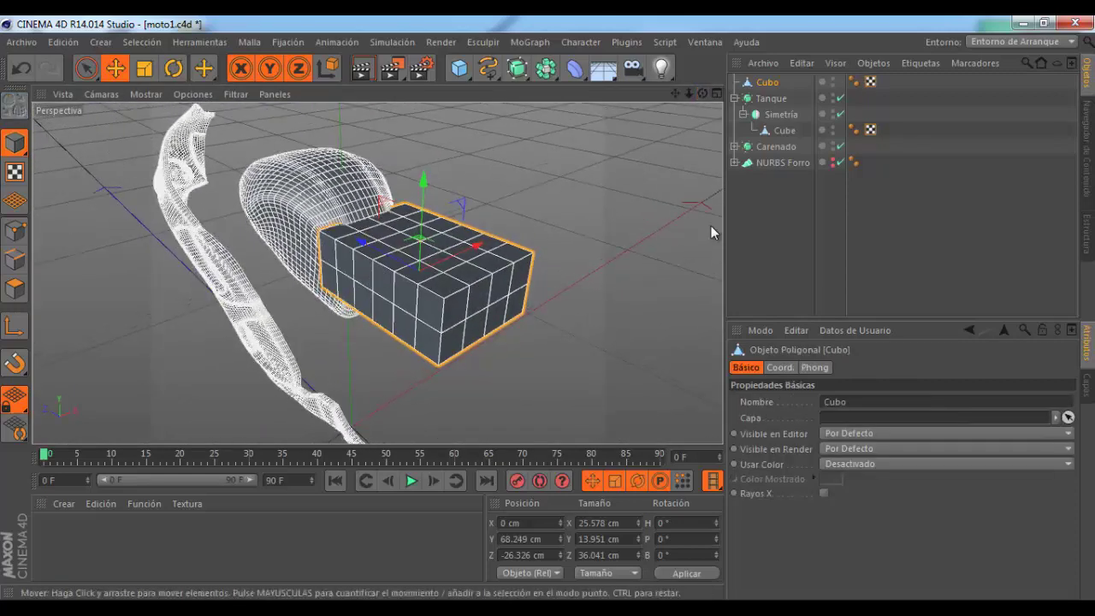
Step: Maximise the right-side view and zoom in on the cube over the sketch
middle_click(721, 101)
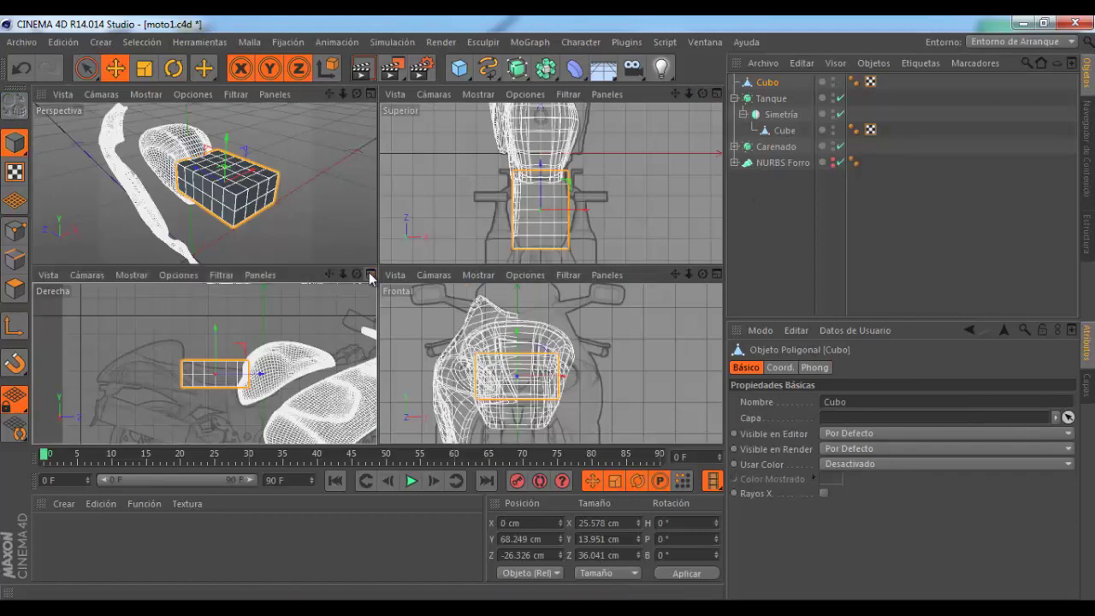
middle_click(371, 276)
scroll(377, 272, "up", 2)
scroll(410, 276, "up", 2)
scroll(342, 287, "up", 2)
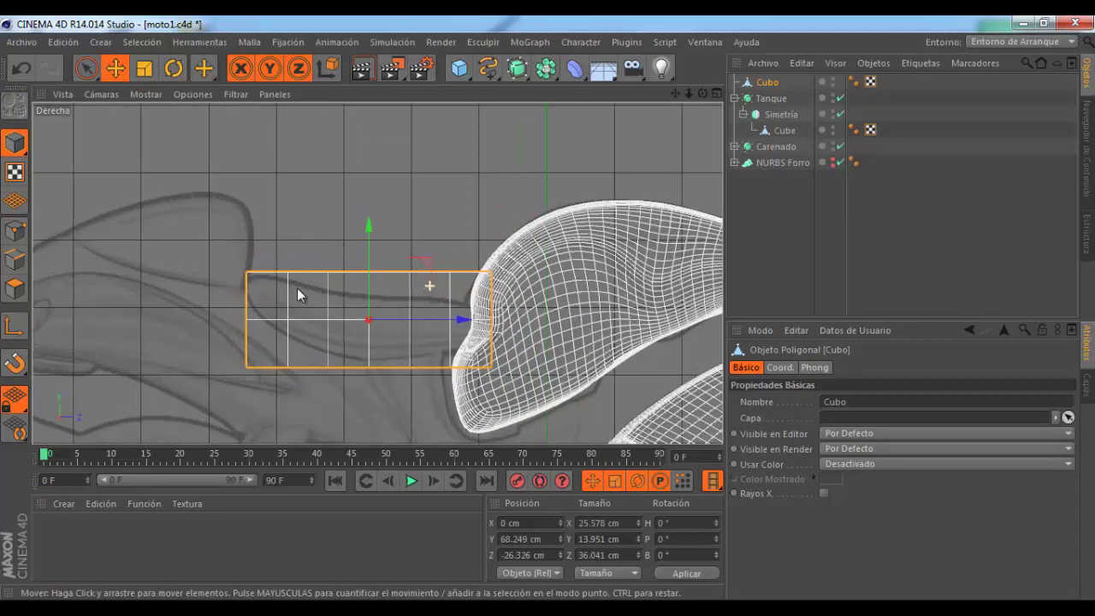
Step: Switch the seat cube to point editing, zoom into it in the side view, and enable Rectangle Selection
left_click(18, 229)
scroll(356, 259, "up", 1)
scroll(318, 262, "up", 1)
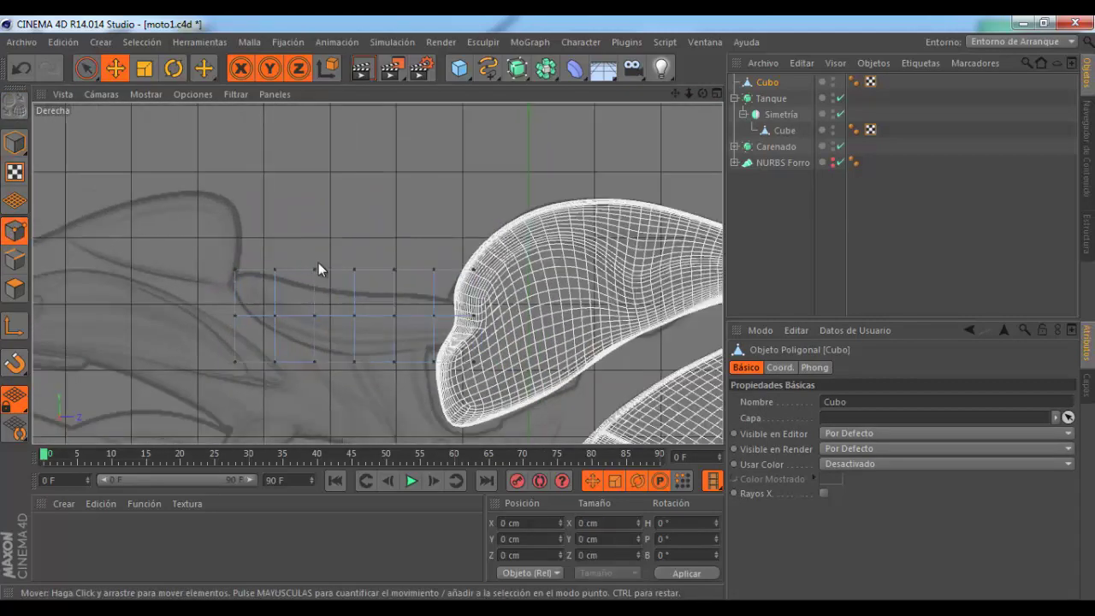
scroll(367, 288, "up", 1)
scroll(389, 288, "up", 1)
scroll(341, 286, "up", 1)
scroll(339, 287, "up", 1)
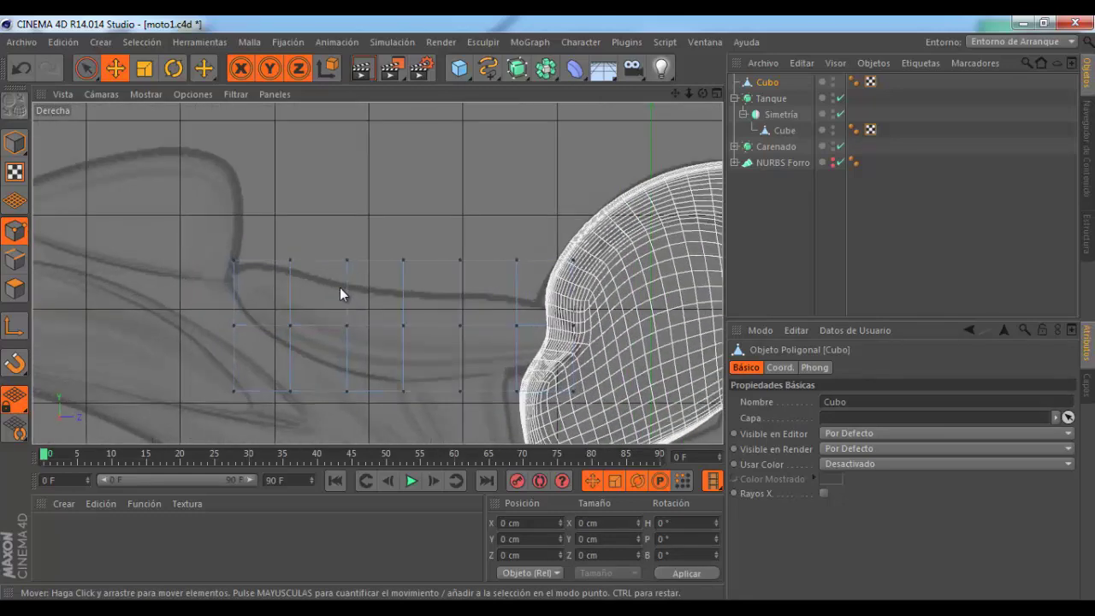
scroll(340, 287, "up", 1)
scroll(342, 295, "up", 1)
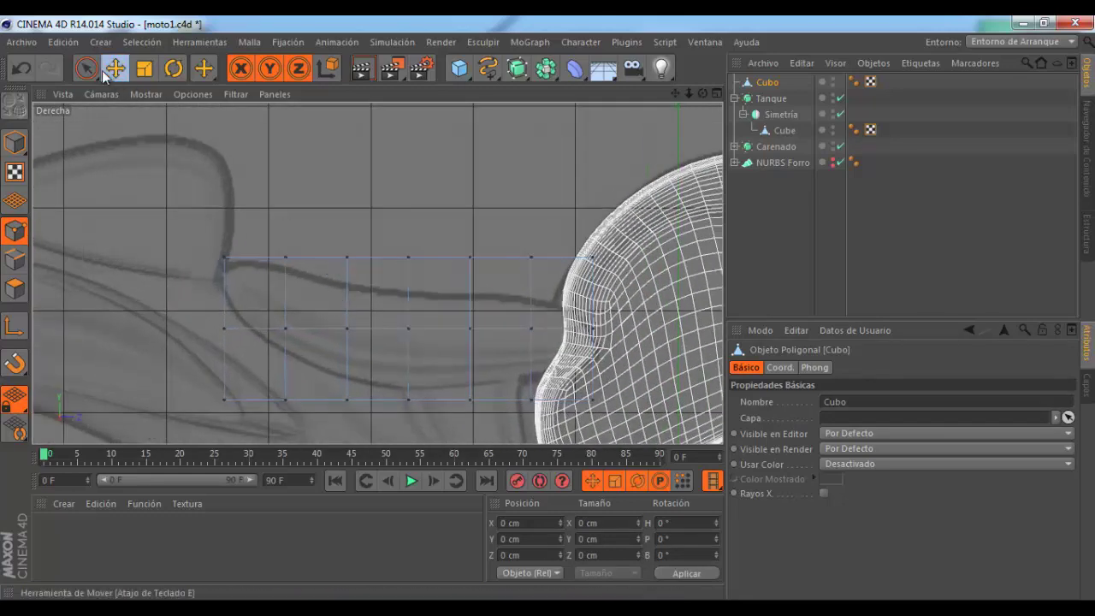
left_click_drag(97, 74, 122, 114)
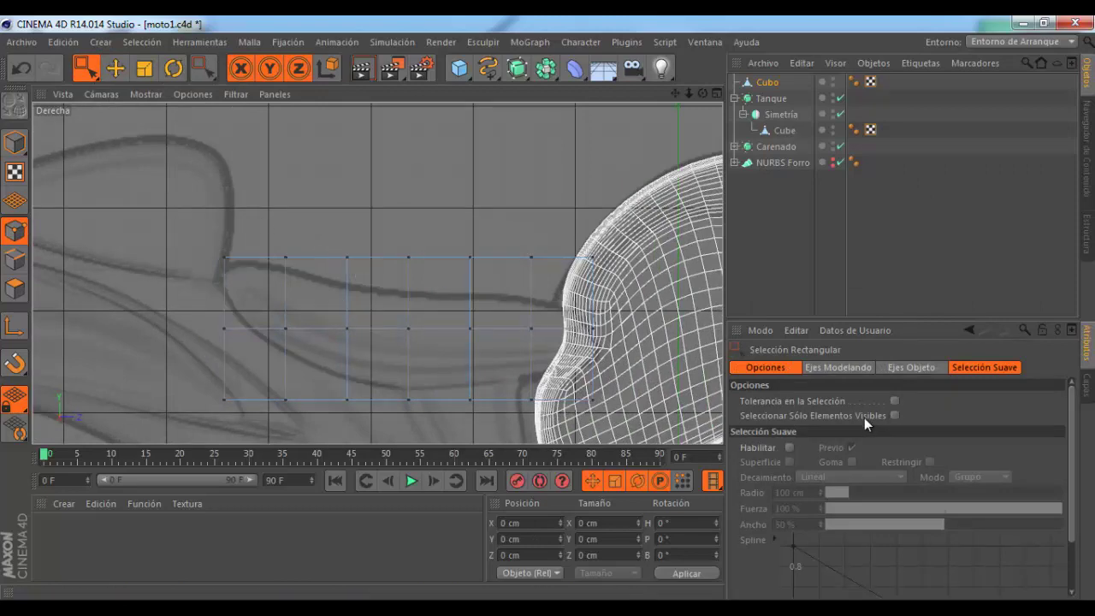
scroll(277, 253, "down", 1)
scroll(326, 237, "down", 1)
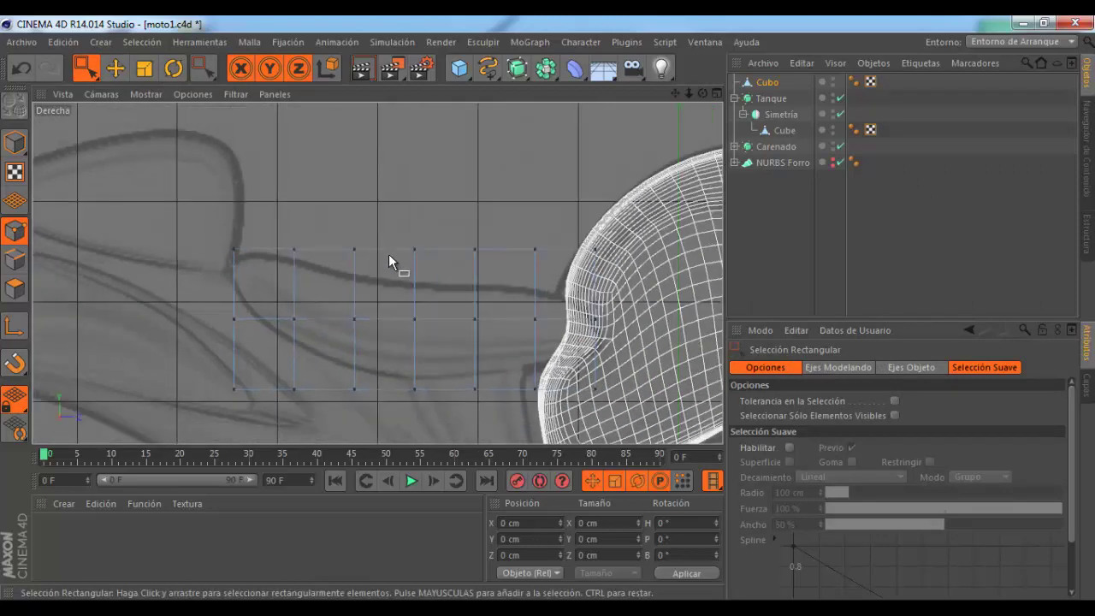
scroll(389, 254, "up", 1)
Step: Lower the first top point of the seat block onto the sketched seat line
left_click_drag(276, 237, 295, 263)
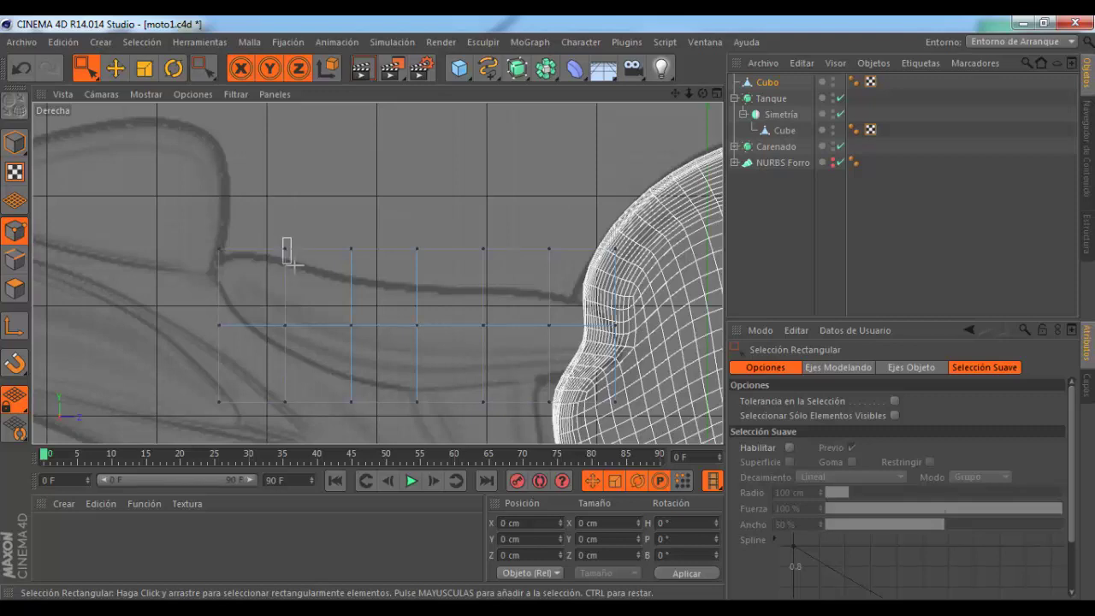
left_click_drag(284, 183, 284, 193)
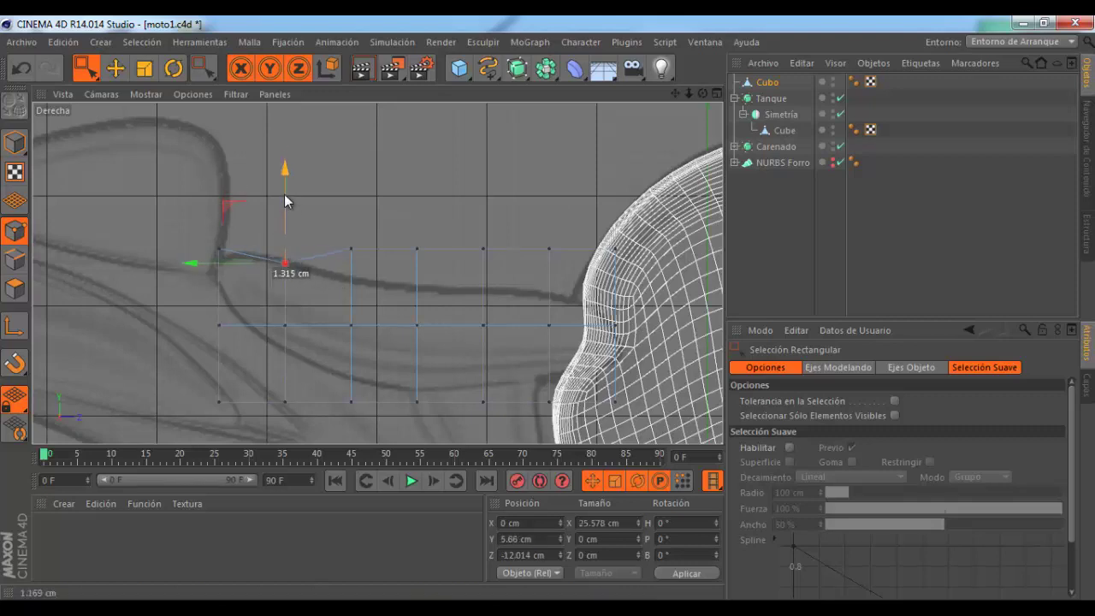
key("e")
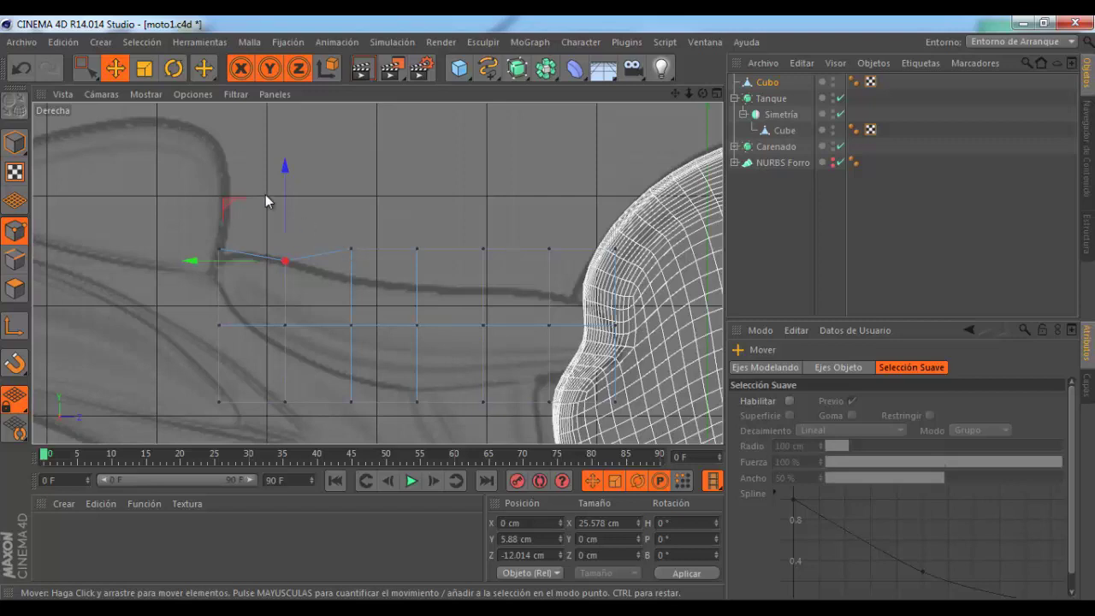
key("0")
left_click_drag(331, 228, 382, 287)
left_click(365, 255)
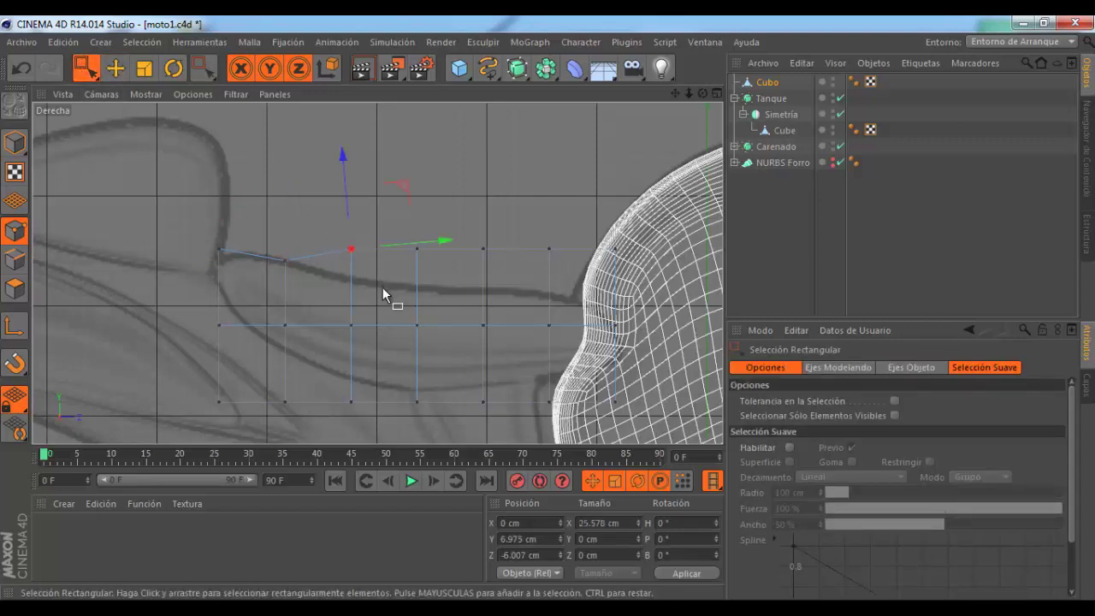
Step: Set the modelling axis to Global and pull the remaining top points down onto the outline
left_click(838, 369)
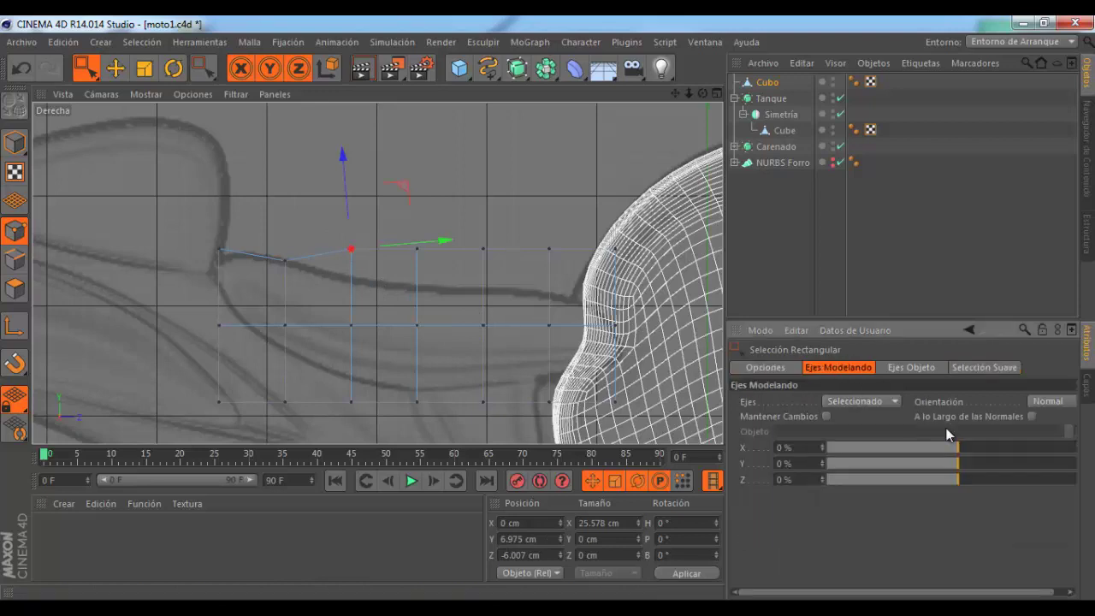
left_click(1037, 401)
left_click(1044, 429)
mouse_move(350, 159)
left_mouse_down()
mouse_move(357, 187)
mouse_move(425, 218)
left_mouse_up()
left_click(415, 249)
left_click(483, 249)
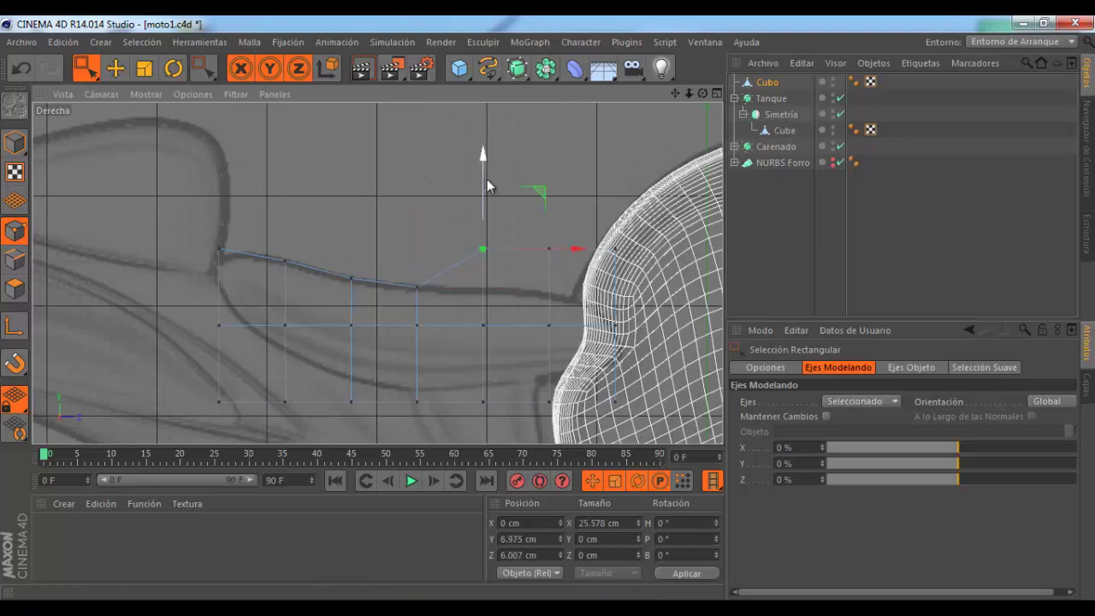
mouse_move(489, 183)
left_mouse_down()
mouse_move(496, 225)
mouse_move(646, 303)
left_mouse_up()
left_click(549, 249)
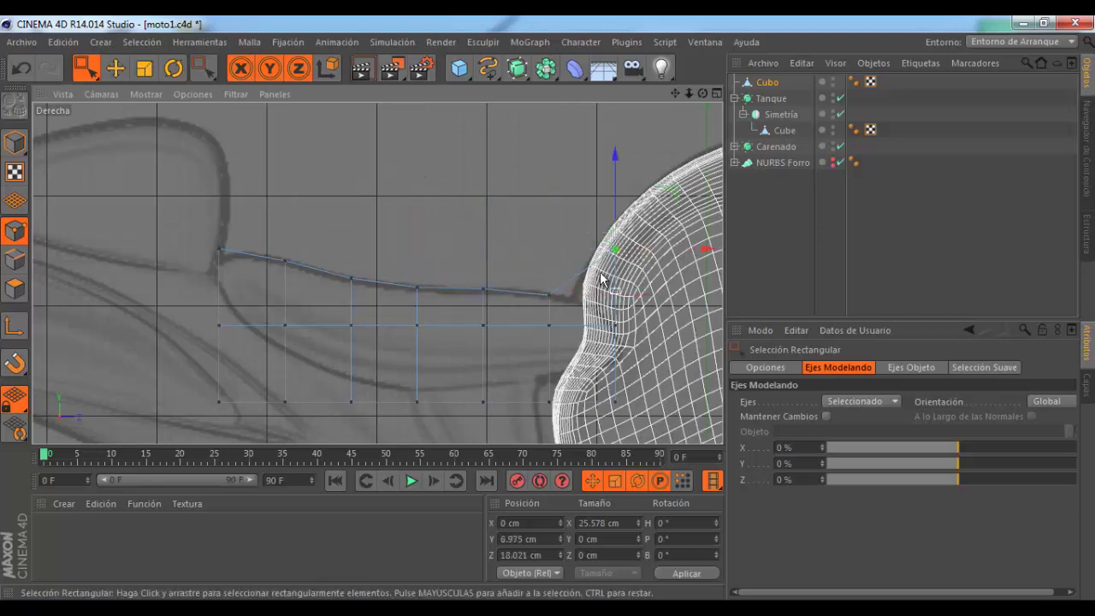
Step: Raise each bottom-row point, from the tank end leftward, up to the seat sketch
left_click(615, 391)
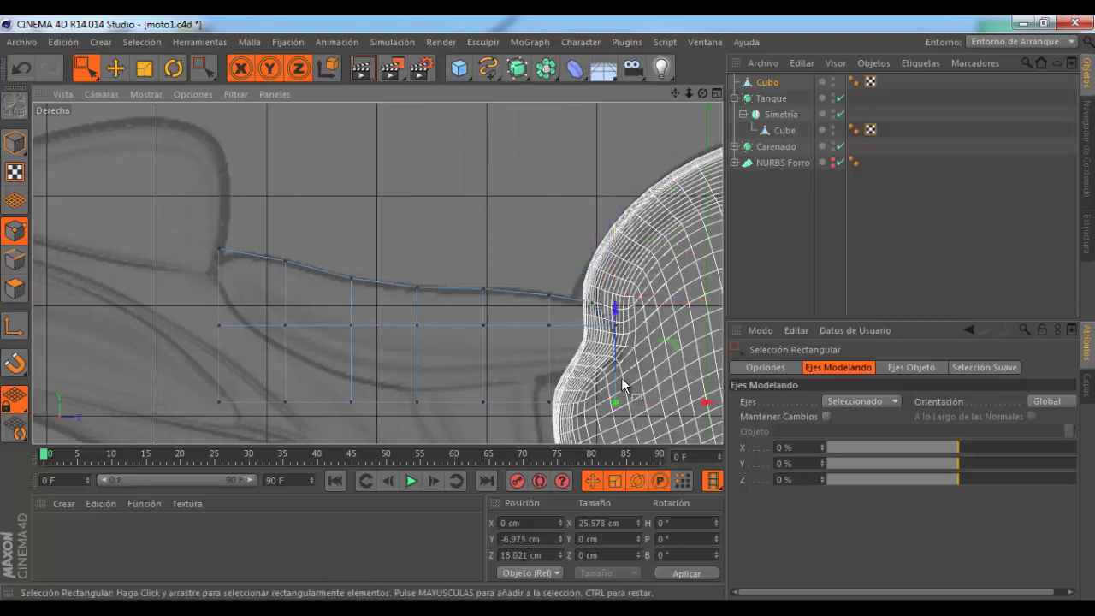
left_click_drag(614, 355, 613, 325)
left_click(549, 399)
left_click_drag(551, 347, 552, 325)
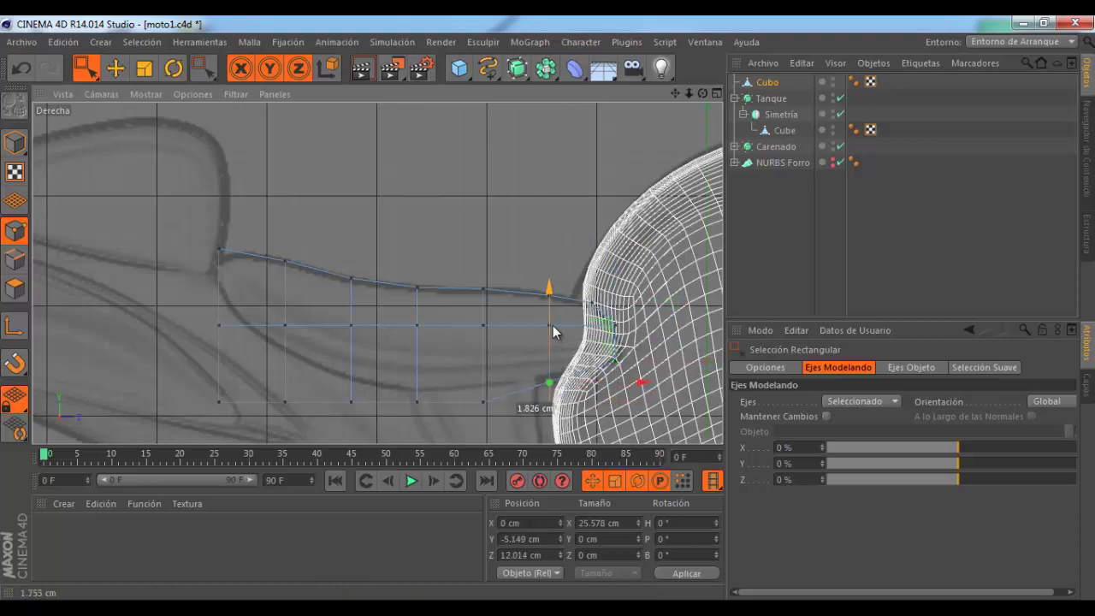
left_click(484, 399)
left_click_drag(486, 351, 489, 335)
left_click(417, 402)
left_click_drag(419, 359, 421, 336)
left_click(351, 401)
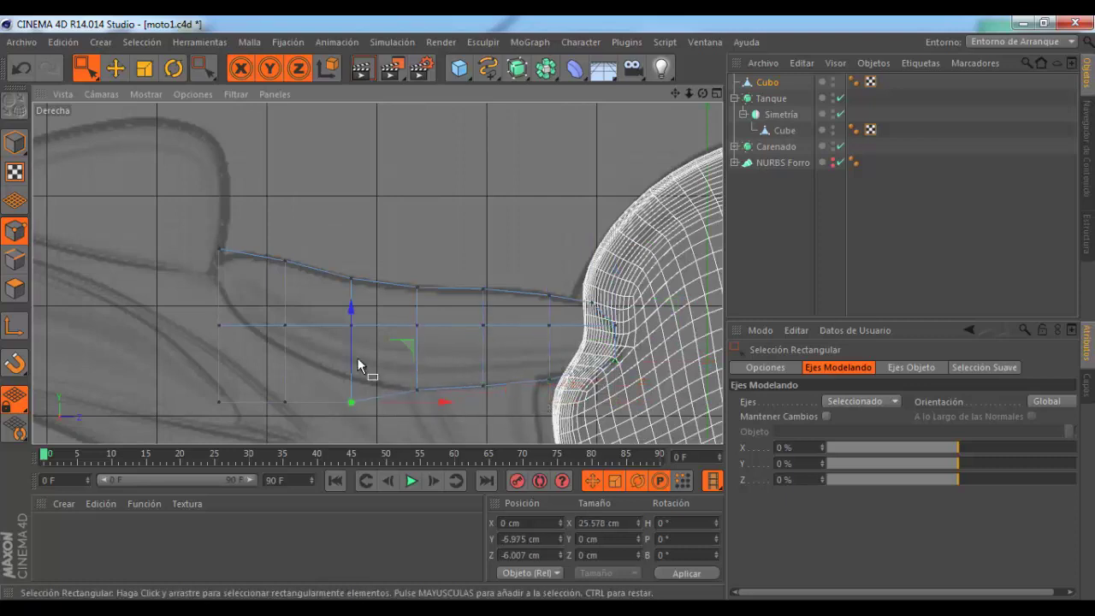
left_click_drag(359, 366, 358, 342)
left_click(285, 401)
left_click_drag(289, 338, 295, 314)
Step: Shape the seat's left tip by raising its middle and bottom-left corner points
left_click(218, 325)
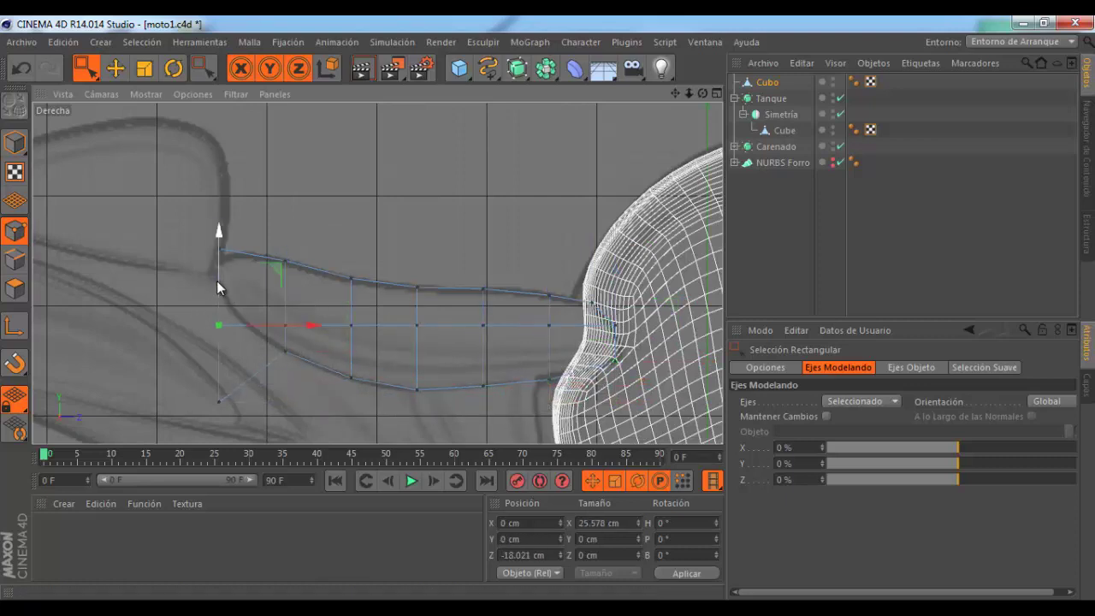
left_click_drag(217, 229, 218, 189)
left_click(219, 400)
left_click_drag(227, 312, 230, 259)
left_click_drag(292, 313, 313, 284)
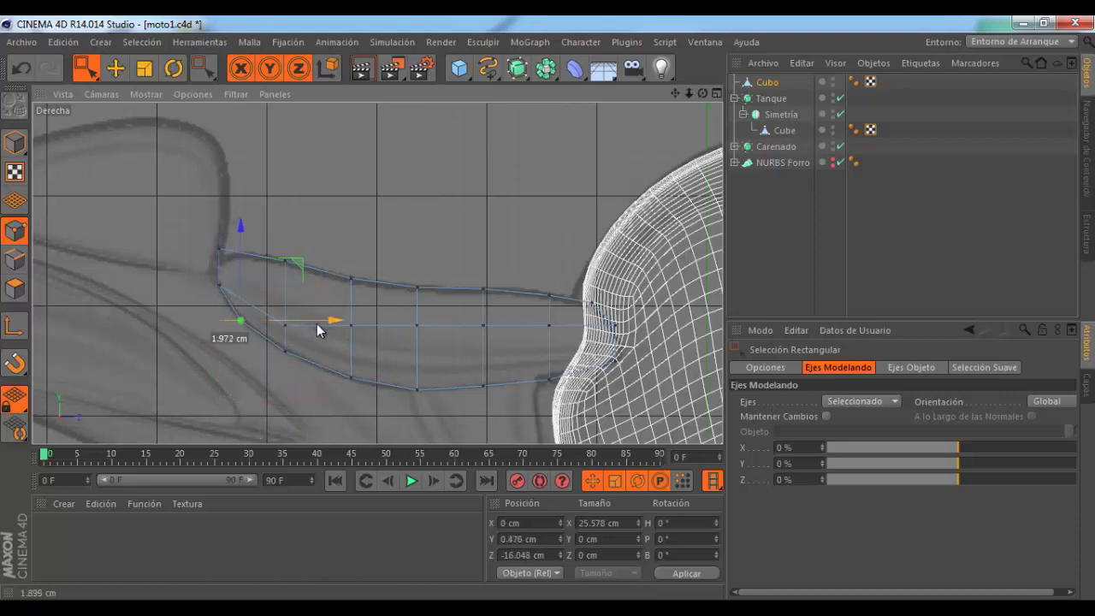
left_click_drag(205, 269, 249, 304)
left_click_drag(222, 208, 254, 253)
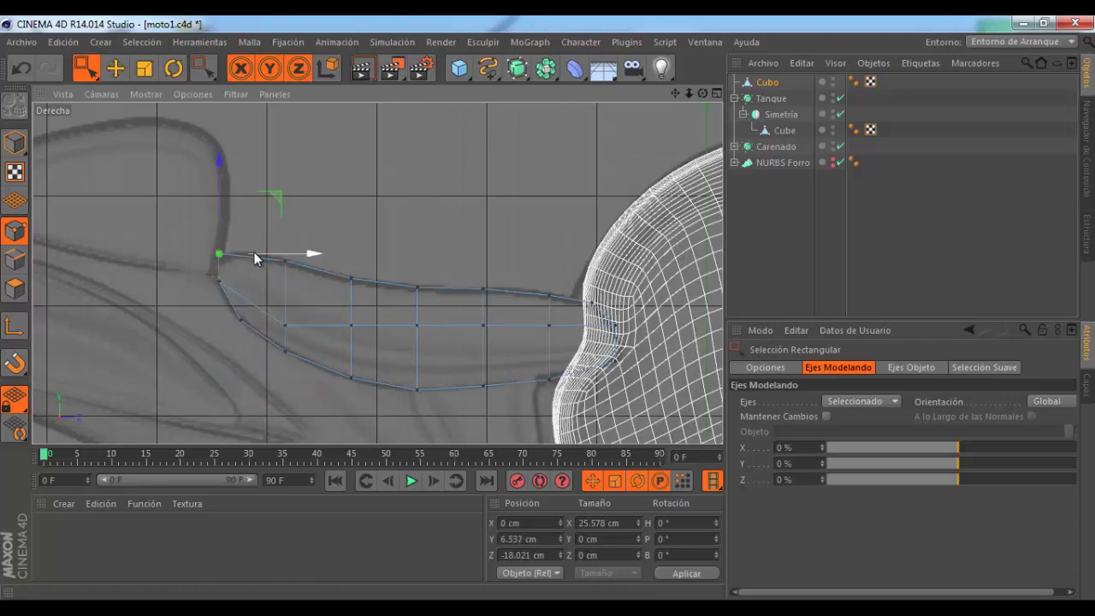
Step: Adjust the middle-row points onto the seat curve, lowering those toward the tank
left_click(295, 318)
mouse_move(297, 317)
left_mouse_down()
mouse_move(291, 275)
mouse_move(350, 292)
left_mouse_up()
left_click(351, 325)
left_click(416, 325)
left_click_drag(417, 272, 419, 296)
left_click(483, 325)
left_click_drag(488, 291, 488, 300)
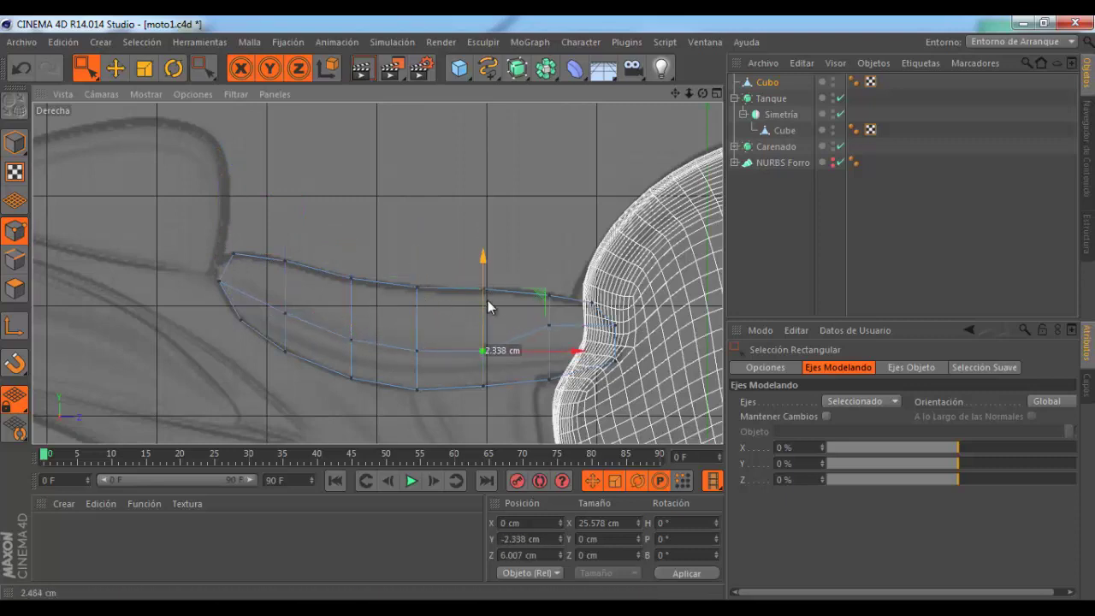
left_click(549, 325)
left_click_drag(549, 276, 550, 297)
left_click(623, 342)
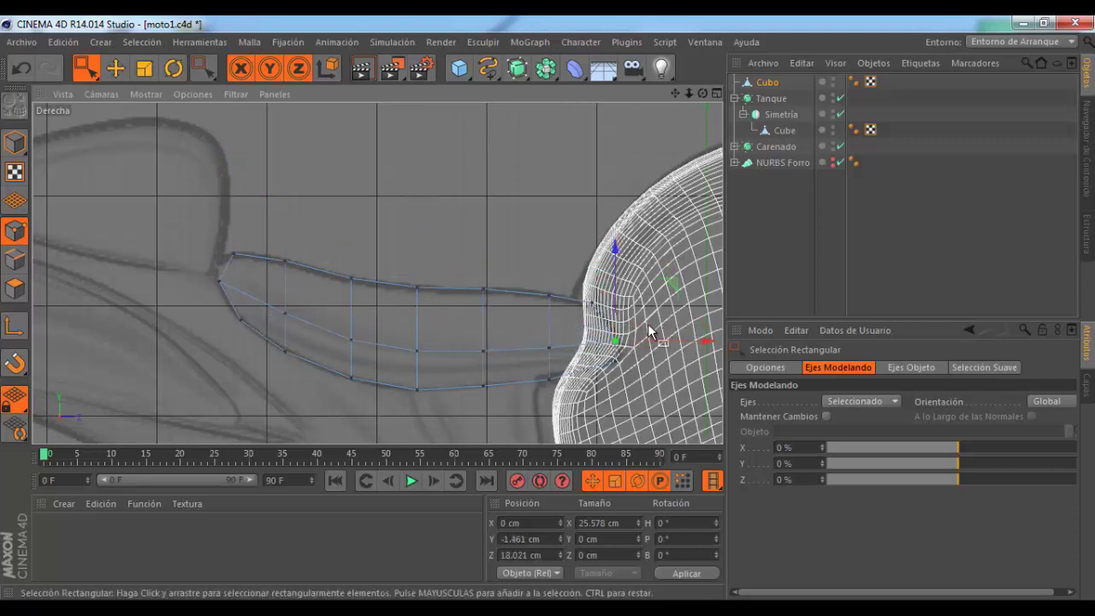
Step: Nudge the left tip point slightly right and check the lower-edge points toward the tank junction
left_click(233, 254)
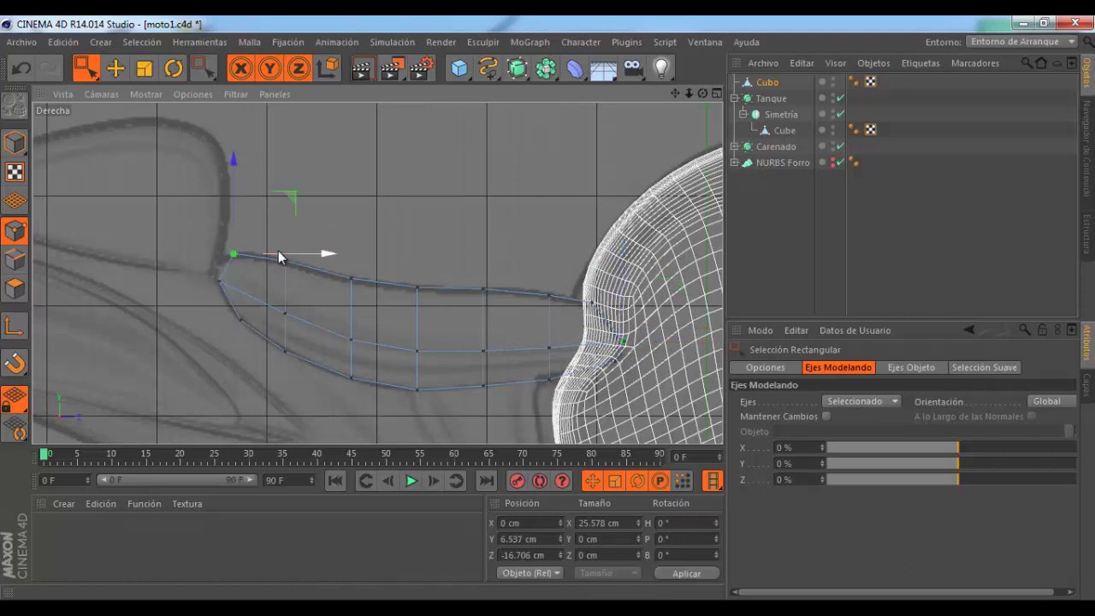
left_click_drag(282, 254, 296, 254)
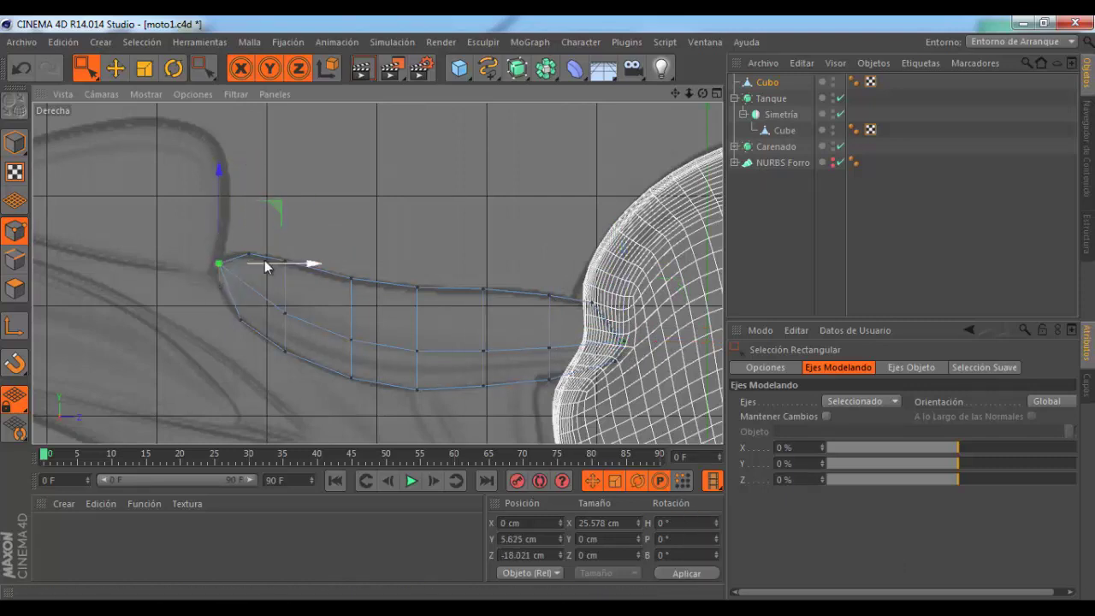
left_click(285, 306)
left_click(350, 340)
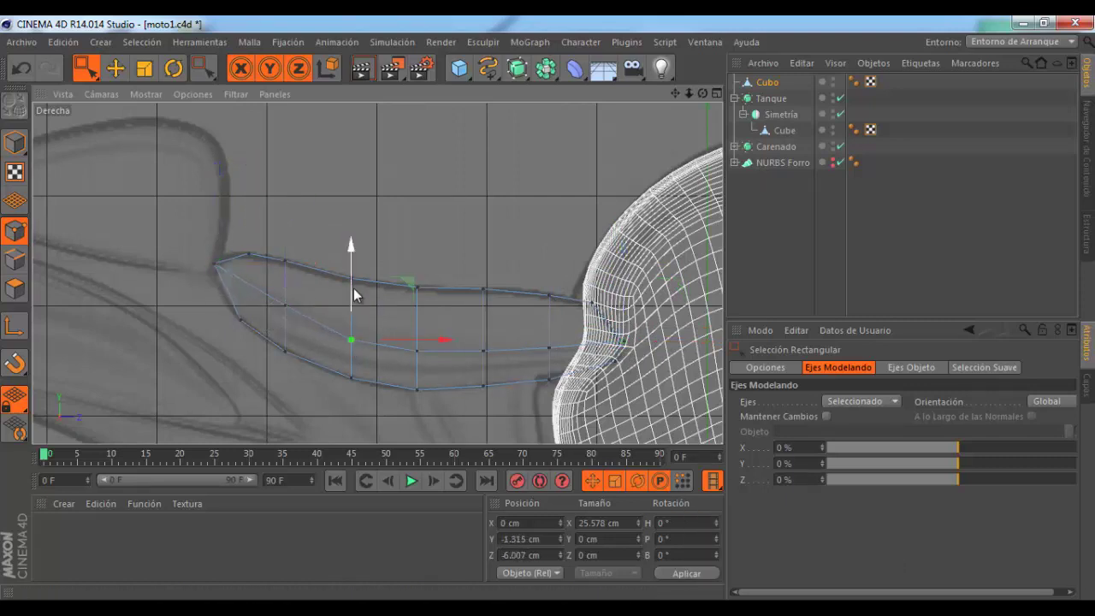
left_click(417, 342)
left_click(483, 349)
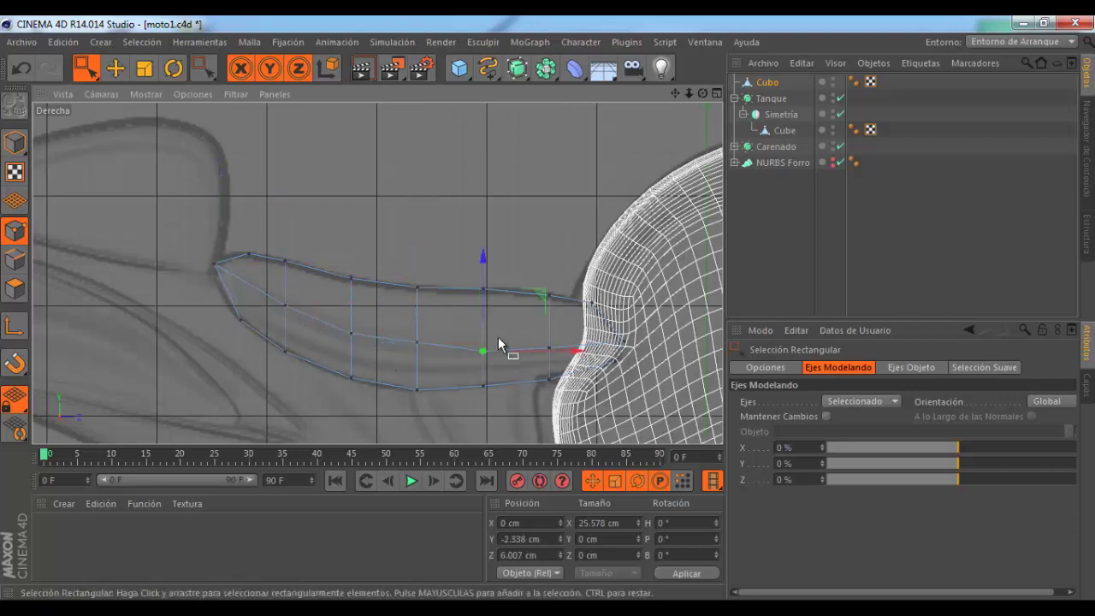
left_click(549, 348)
left_click(616, 332)
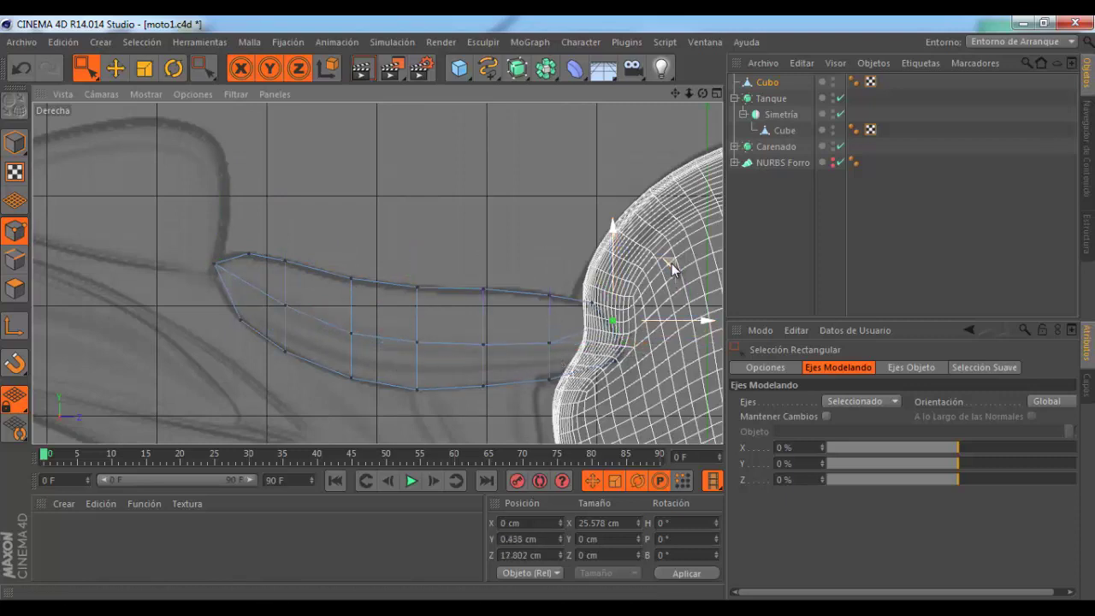
left_click(605, 366)
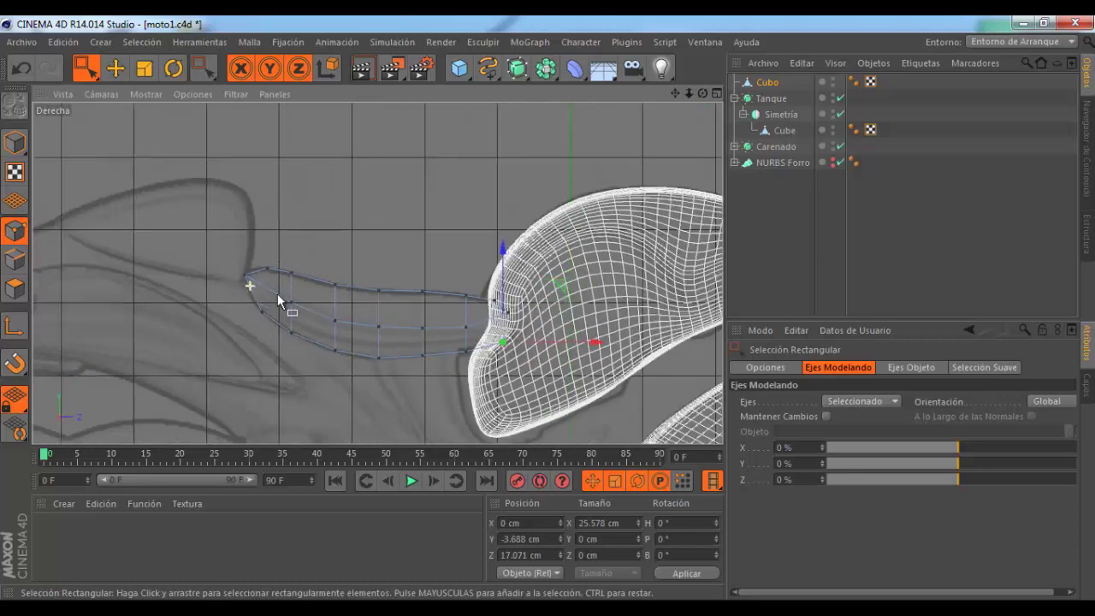
scroll(277, 293, "down", 2)
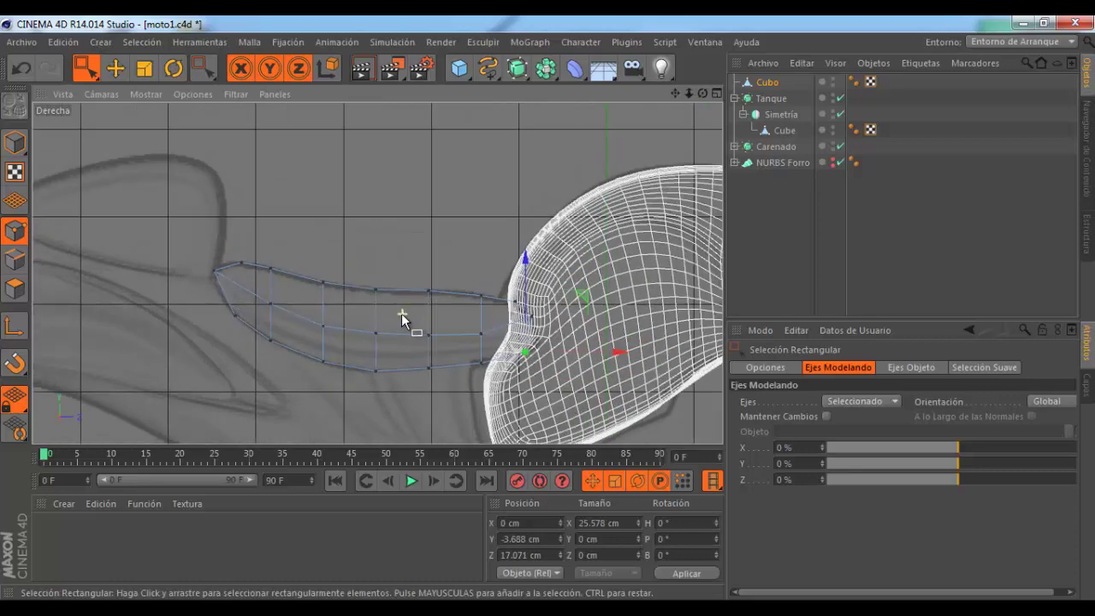
Step: In a maximized Perspective view, orbit and select the seat block's top and front rim points
left_click(716, 93)
left_click(370, 94)
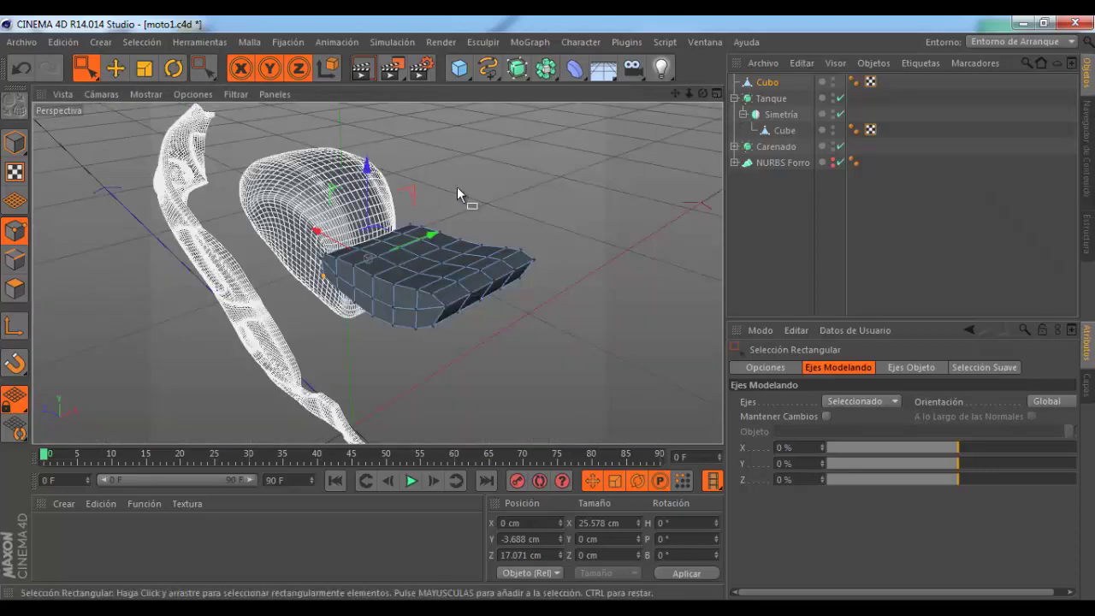
mouse_move(702, 91)
left_mouse_down()
mouse_move(548, 314)
mouse_move(432, 171)
left_mouse_up()
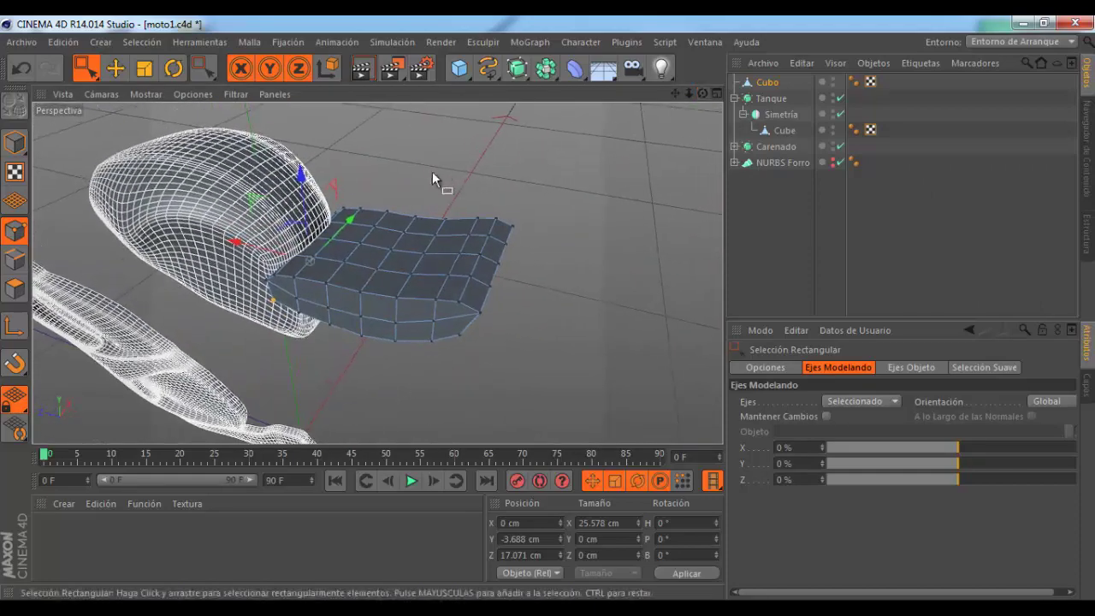
left_click_drag(351, 166, 484, 221)
left_click_drag(702, 90, 548, 307)
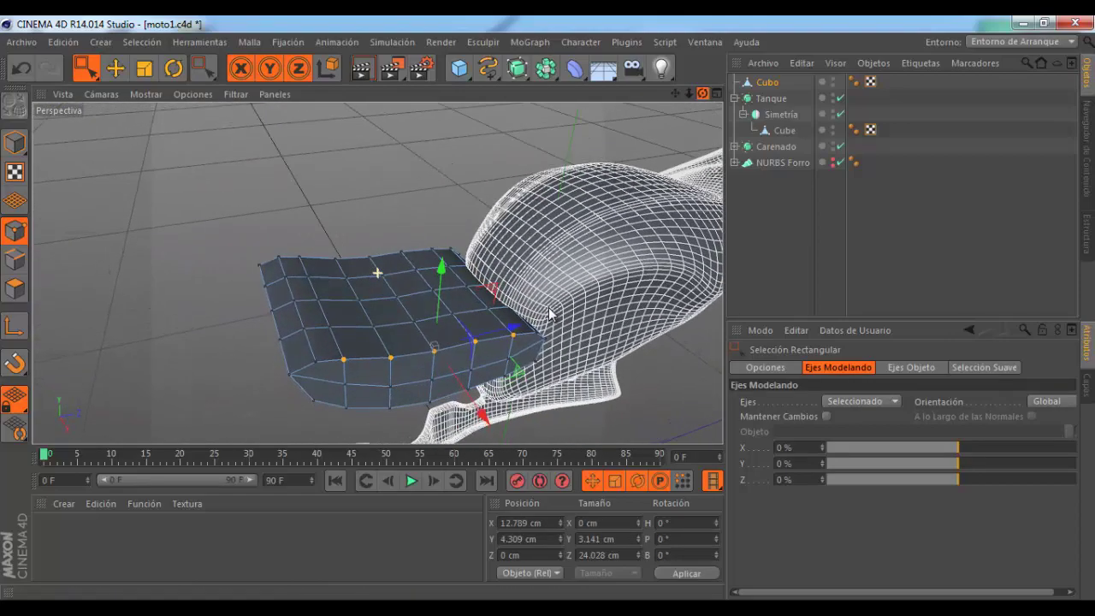
left_click(316, 362, "shift")
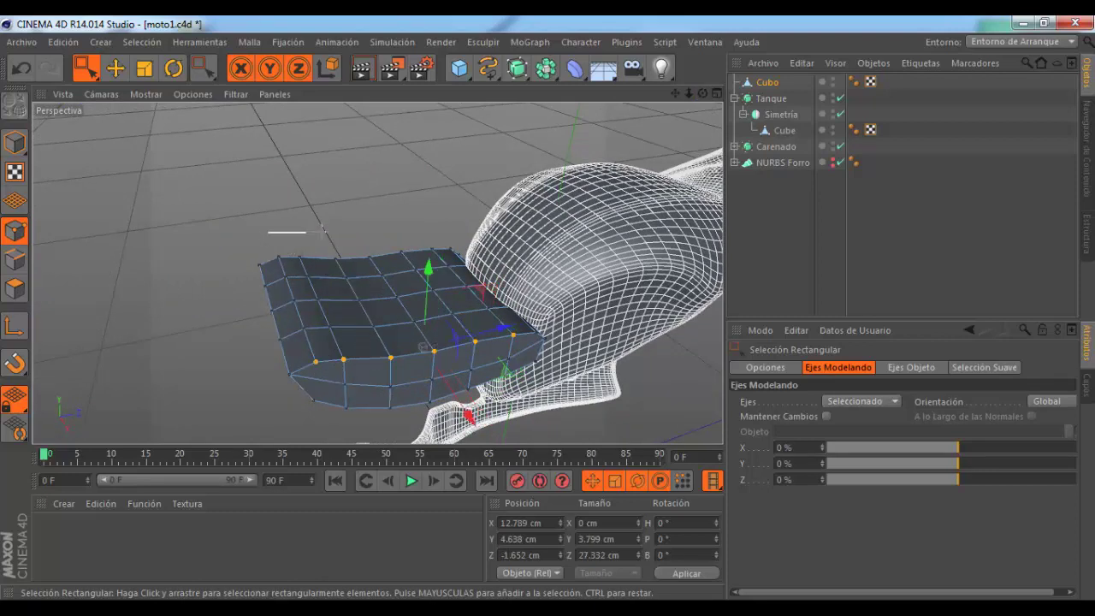
left_click_drag(268, 233, 437, 259)
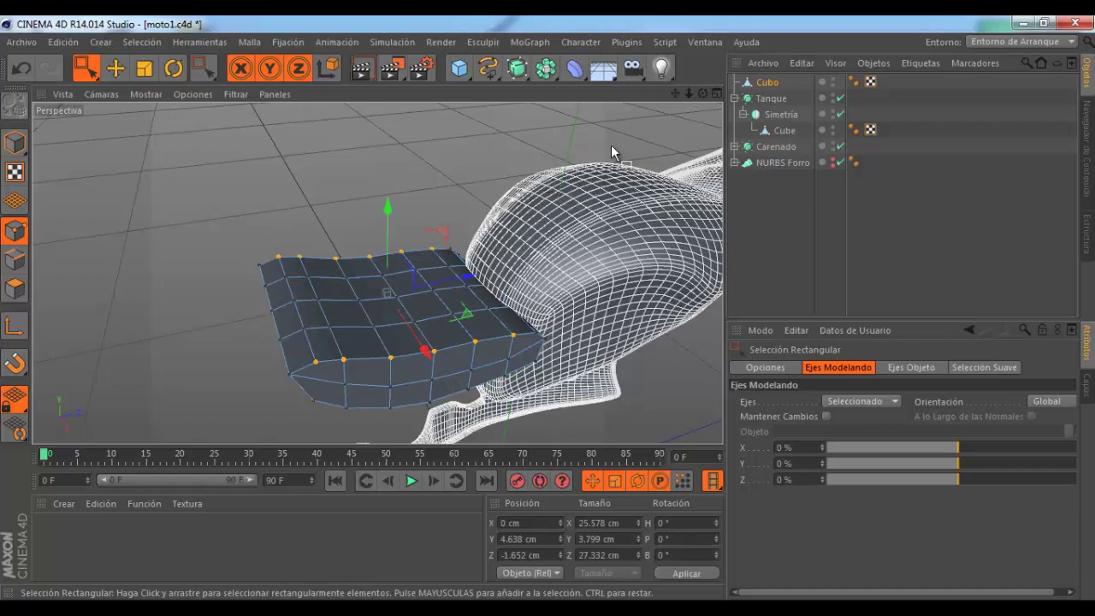
mouse_move(550, 315)
left_mouse_down("alt")
mouse_move(520, 311)
mouse_move(554, 319)
mouse_move(548, 308)
left_mouse_up("alt")
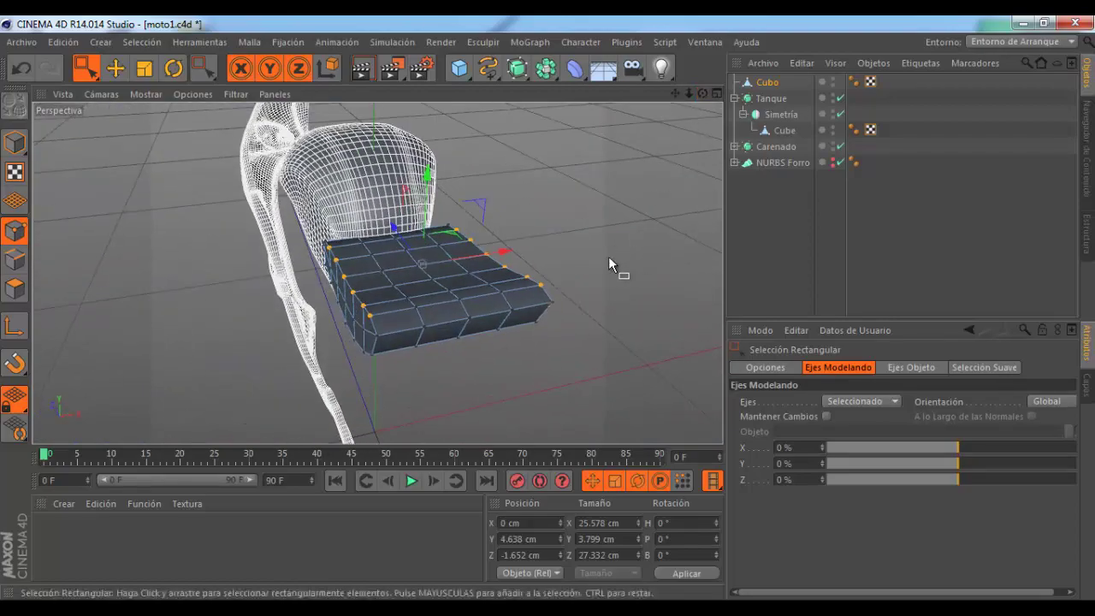
Step: Scale the rim points to 94.55%, lower them about 0.8 cm, then widen them along X
key("t")
mouse_move(508, 253)
left_mouse_down()
mouse_move(491, 267)
mouse_move(487, 256)
left_mouse_up()
key("e")
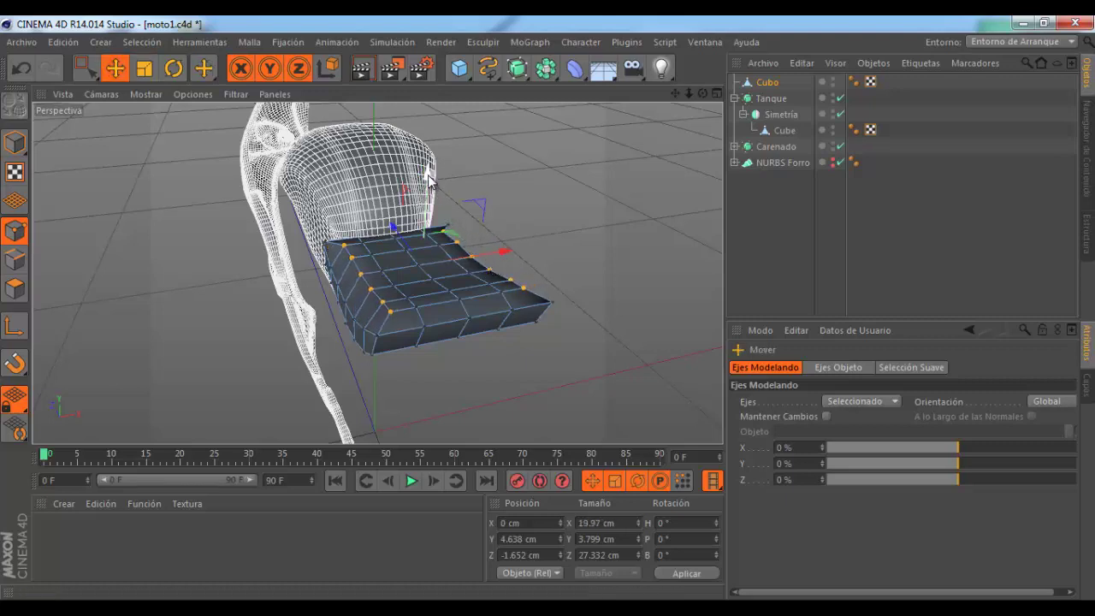
left_click_drag(428, 178, 431, 190)
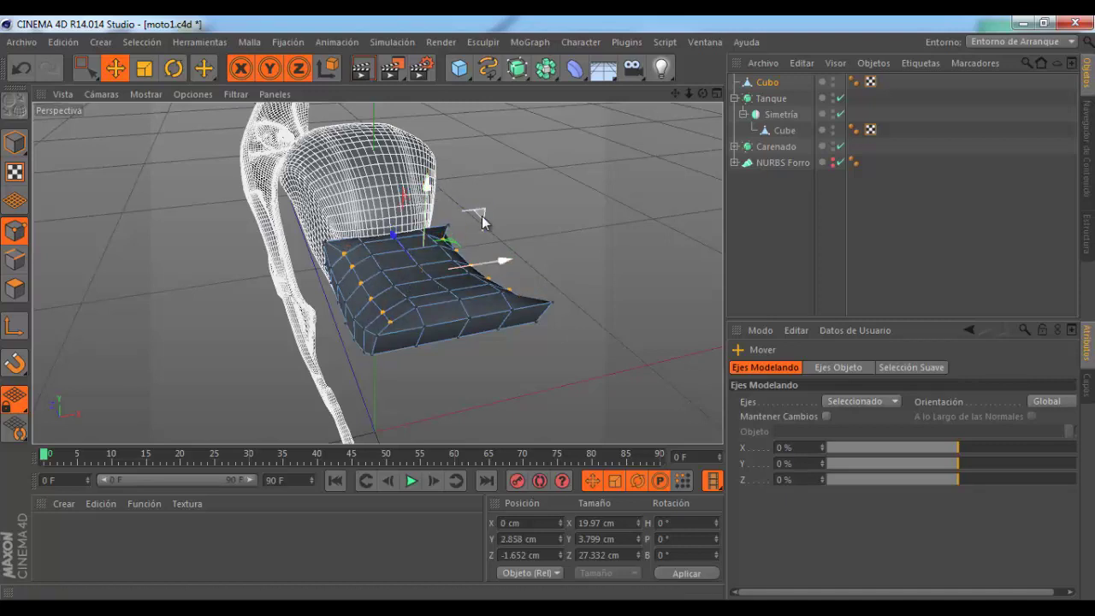
key("t")
left_click_drag(508, 259, 514, 262)
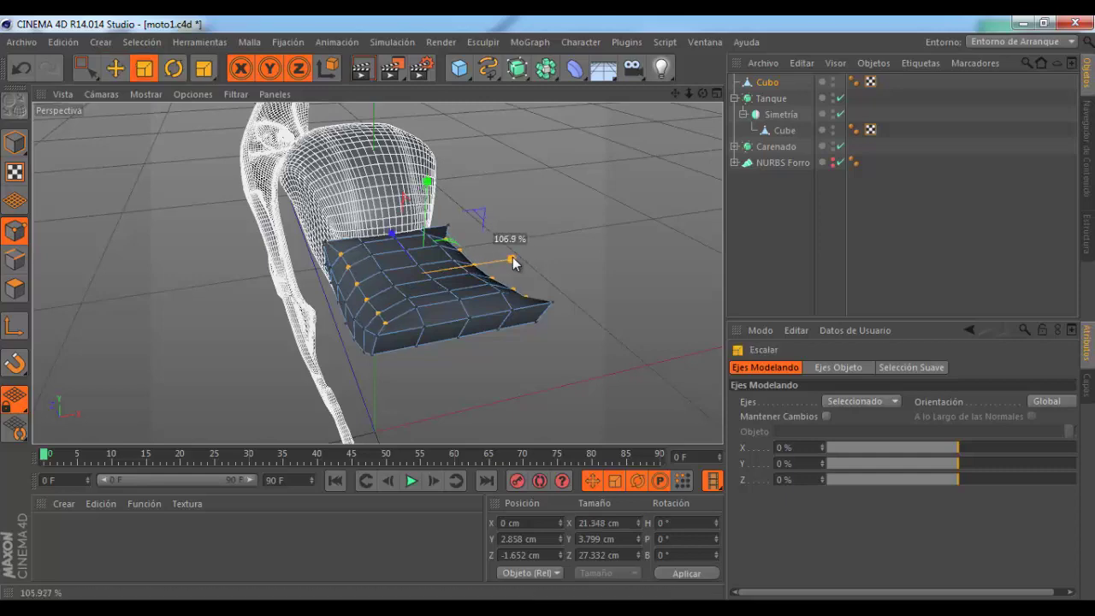
scroll(434, 210, "up", 3)
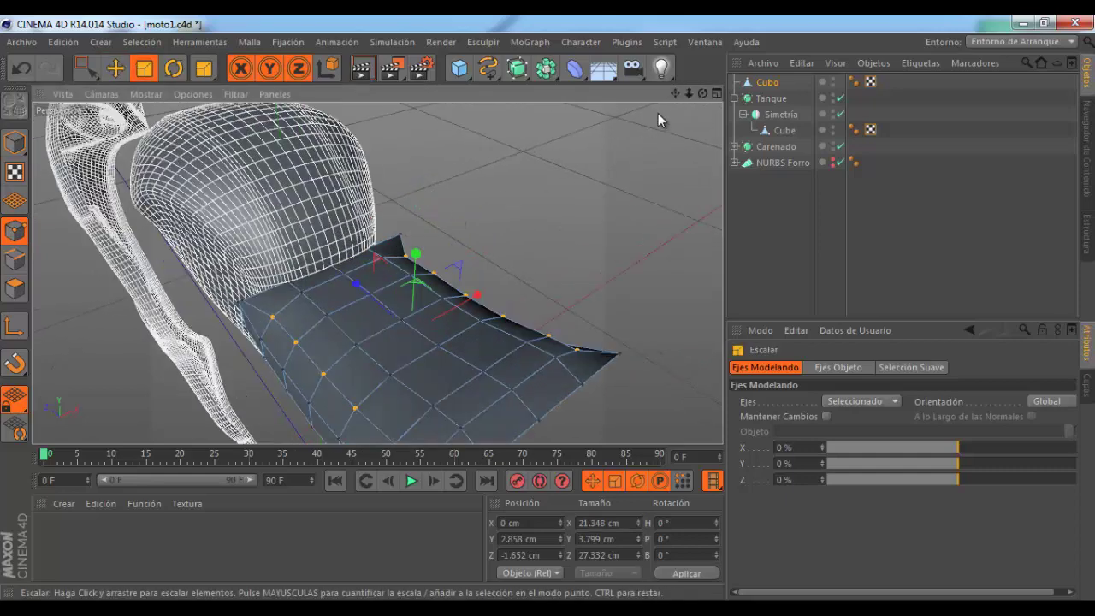
Step: Select the two front corner points and scale them inward to about 21.1 cm wide
left_click_drag(701, 93, 218, 120)
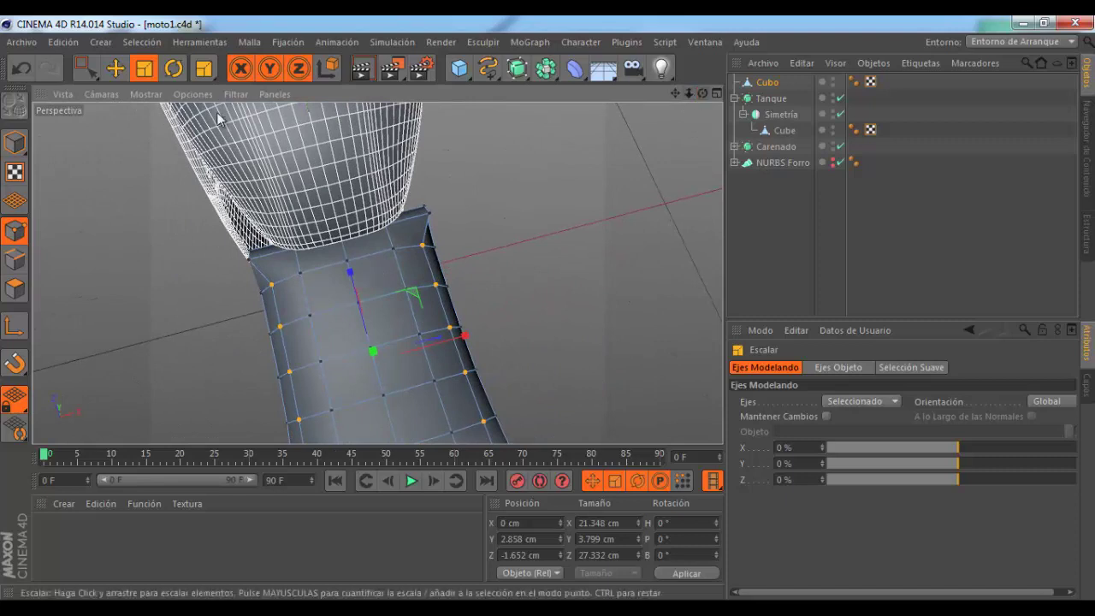
left_click_drag(91, 70, 137, 83)
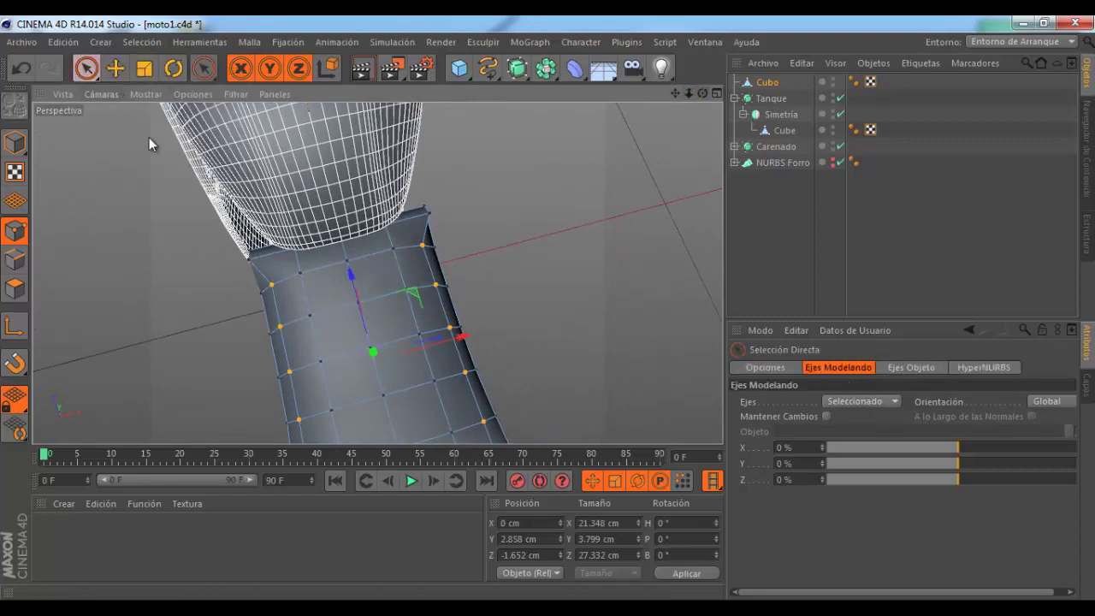
left_click(246, 266)
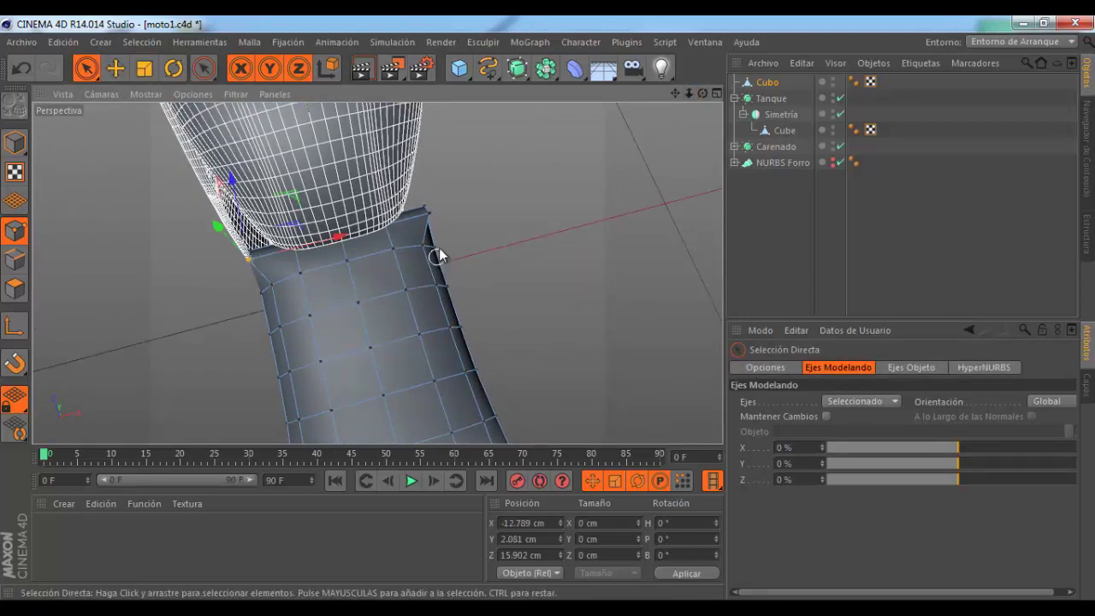
left_click(430, 212, "shift")
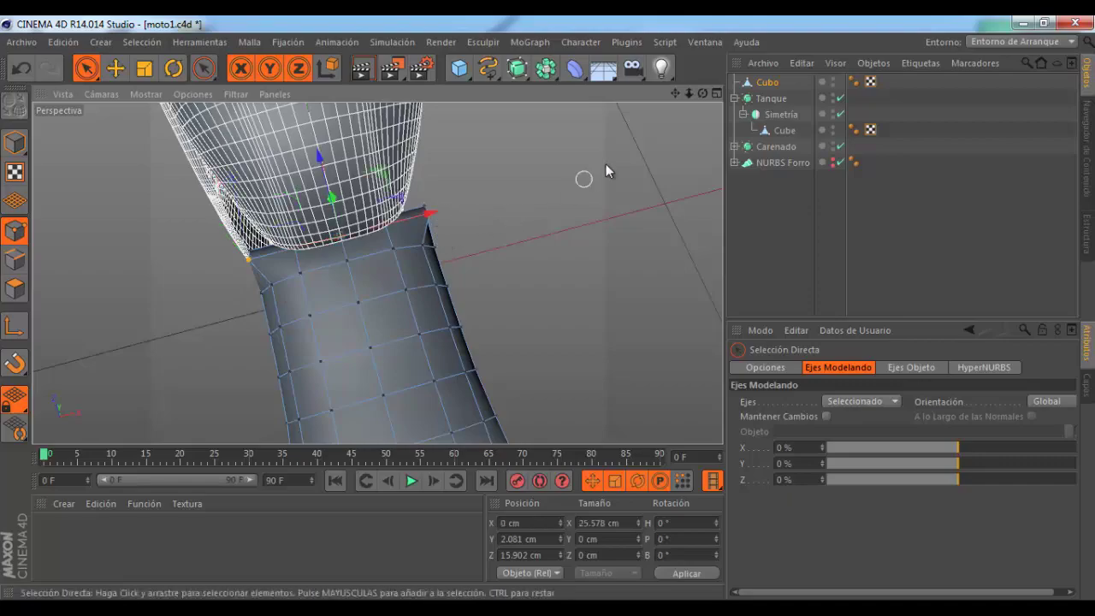
mouse_move(702, 94)
left_mouse_down()
mouse_move(532, 300)
mouse_move(533, 197)
left_mouse_up()
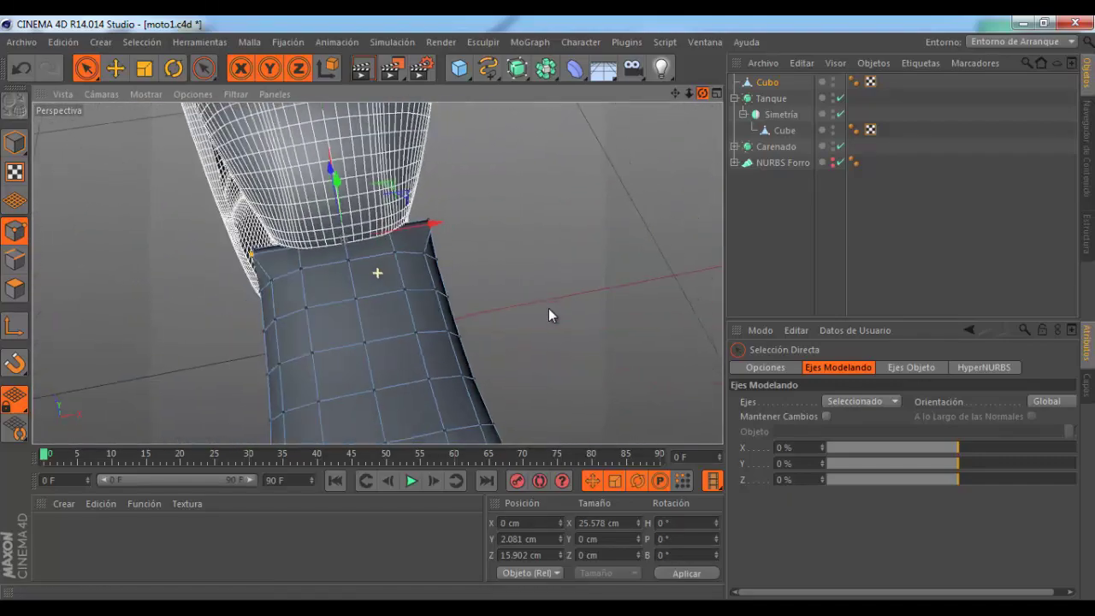
key("t")
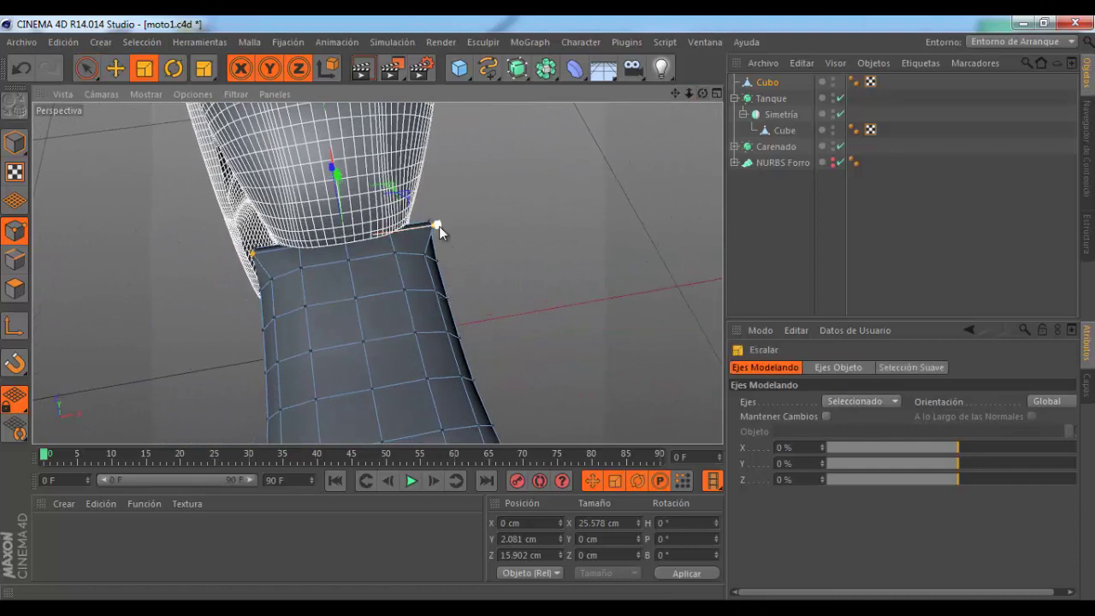
left_click_drag(439, 226, 423, 232)
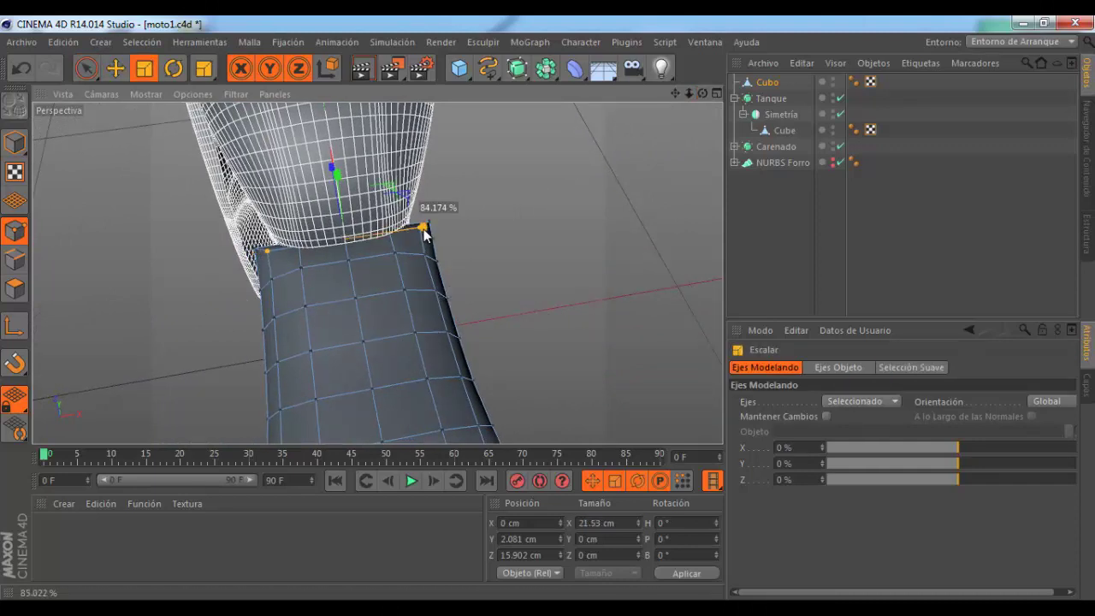
mouse_move(423, 232)
left_mouse_down("alt")
mouse_move(344, 224)
mouse_move(345, 257)
left_mouse_up("alt")
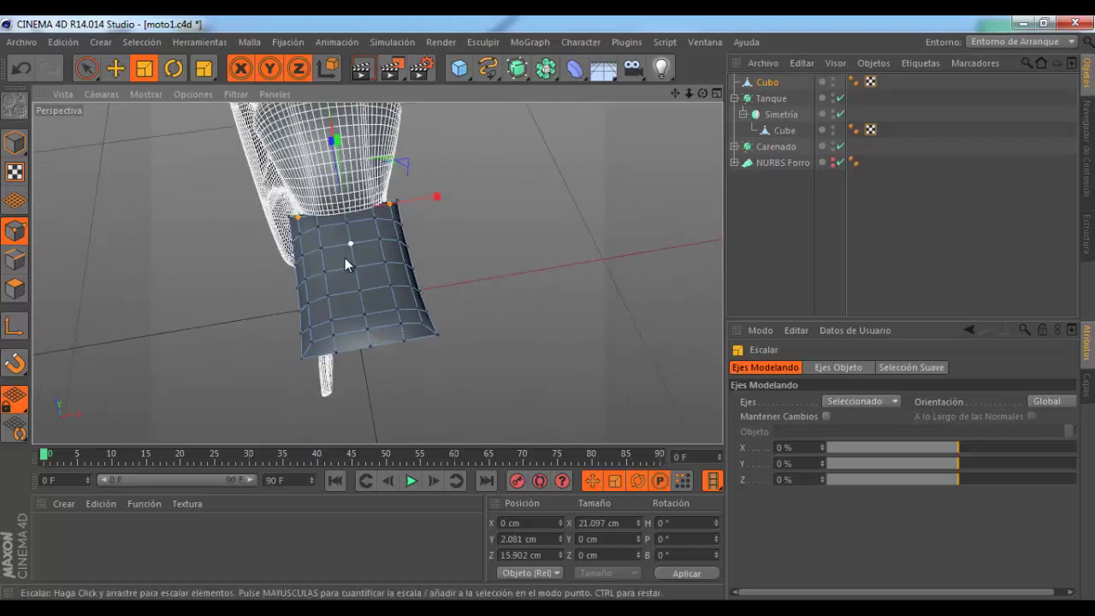
left_click(717, 93)
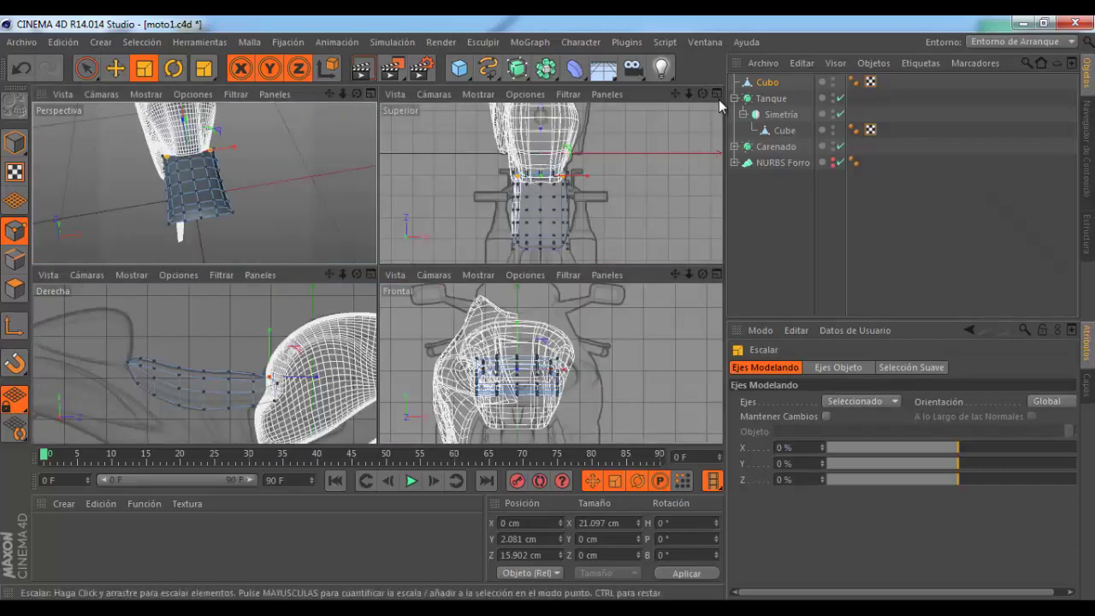
Step: In the maximized top view, move the front-edge points back under the tank's rear
left_click(717, 94)
scroll(338, 267, "up", 3)
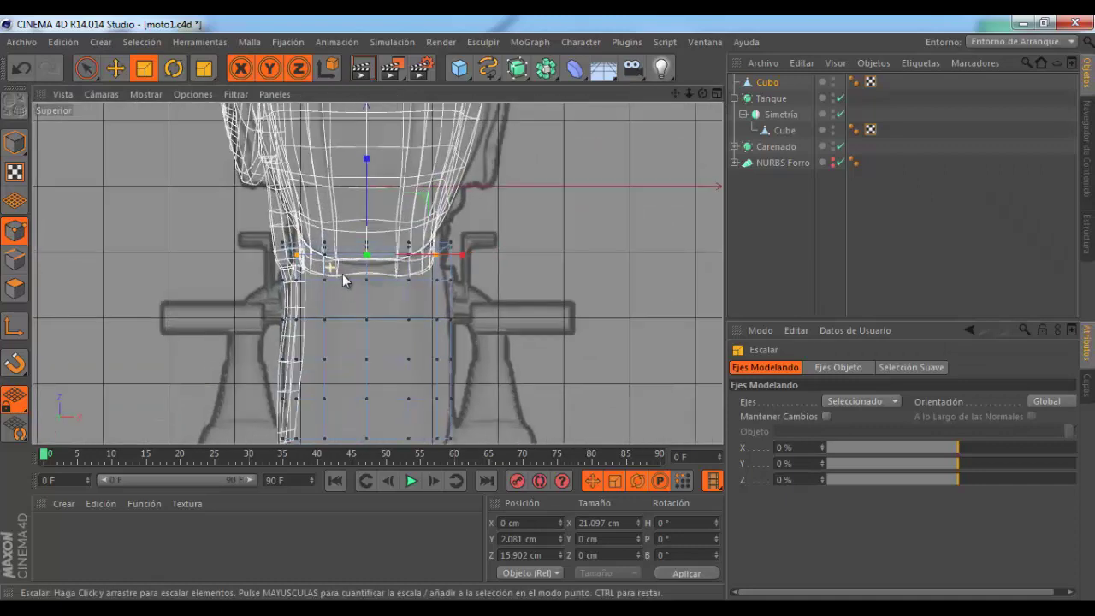
scroll(345, 261, "down", 2)
scroll(348, 246, "up", 2)
mouse_move(86, 69)
left_mouse_down()
mouse_move(120, 101)
mouse_move(119, 119)
left_mouse_up()
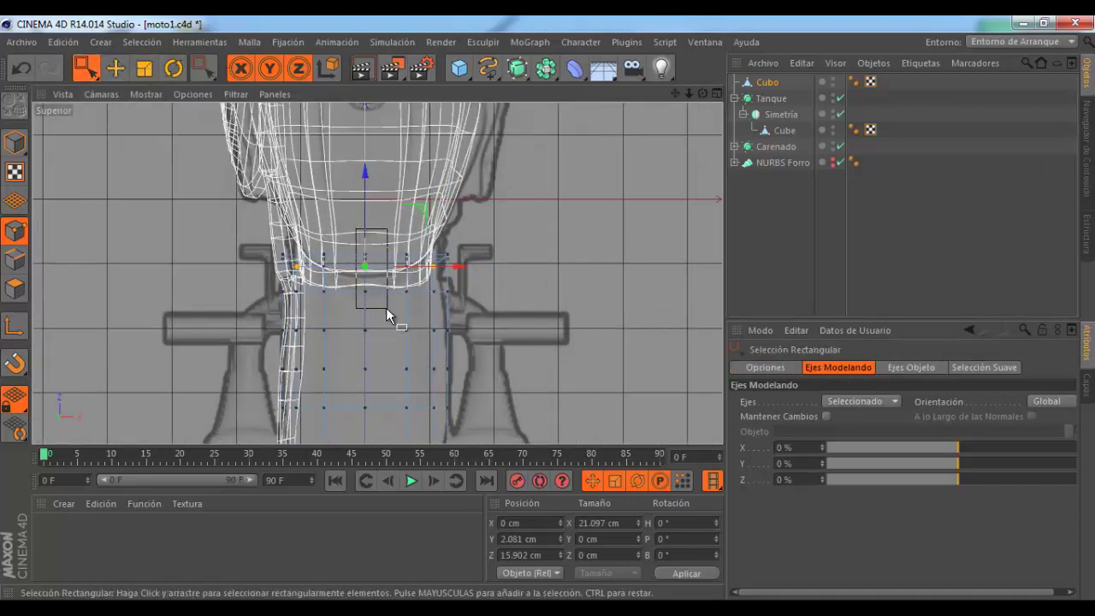
left_click_drag(387, 310, 386, 310)
left_click_drag(365, 182, 369, 199)
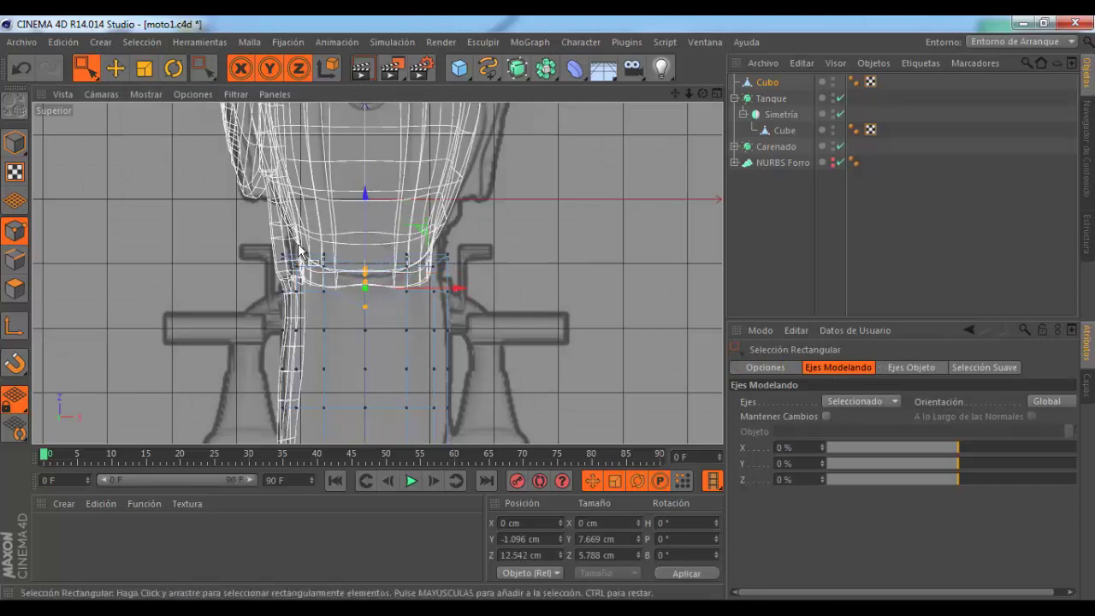
left_click_drag(313, 239, 436, 330)
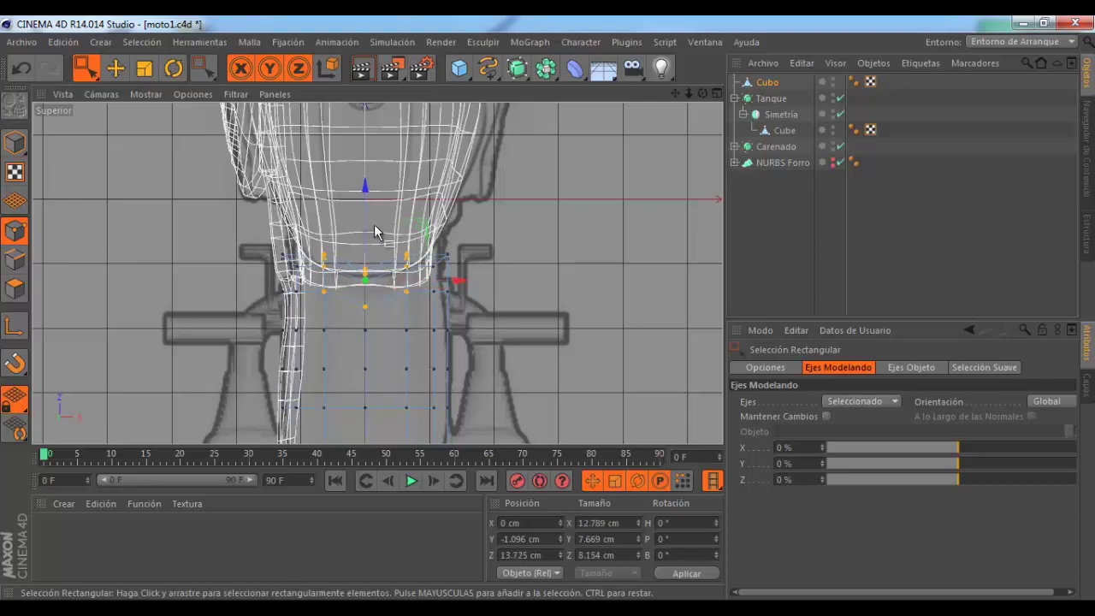
left_click_drag(363, 191, 369, 203)
Step: Shift the centre column to curve the front edge, then box-select the seat's rear rows
left_click_drag(354, 265, 381, 330)
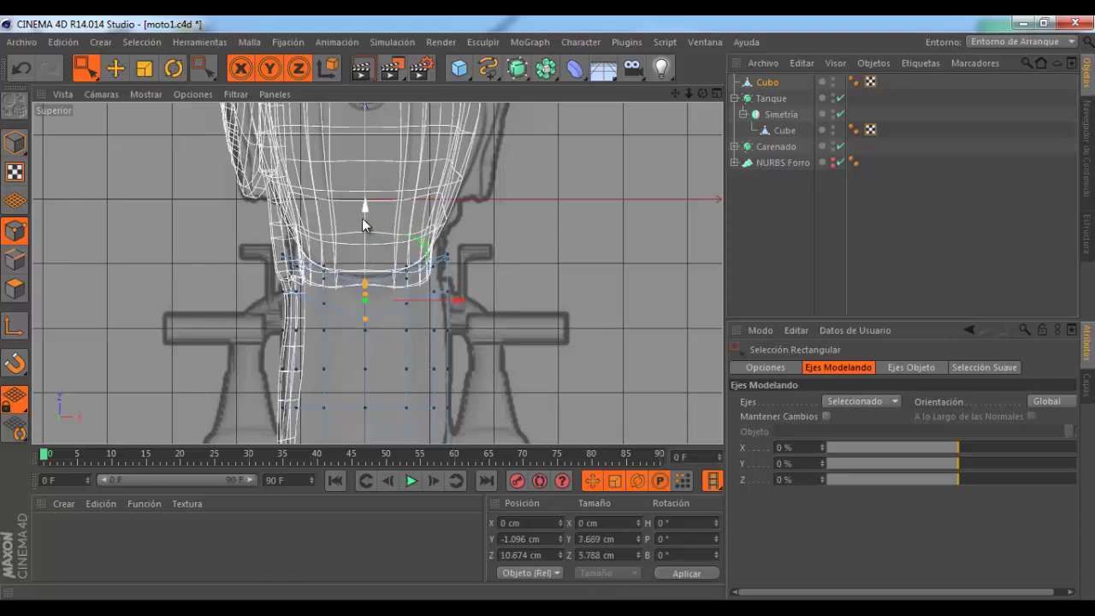
left_click_drag(362, 219, 362, 215)
scroll(362, 215, "down", 1)
scroll(361, 313, "down", 1)
middle_click_drag(361, 312, 341, 357)
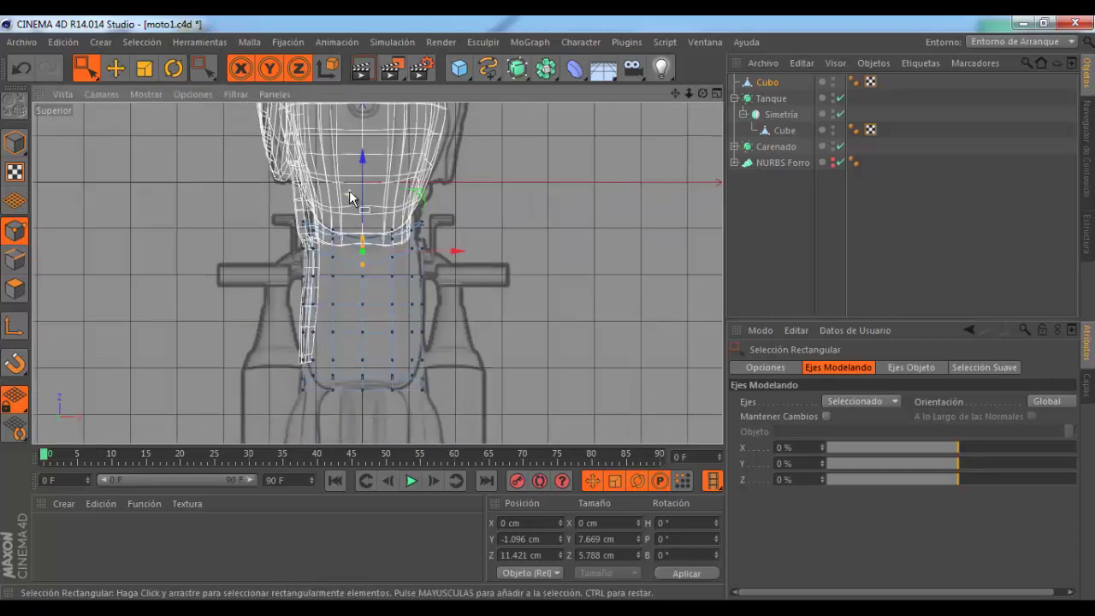
scroll(338, 352, "down", 1)
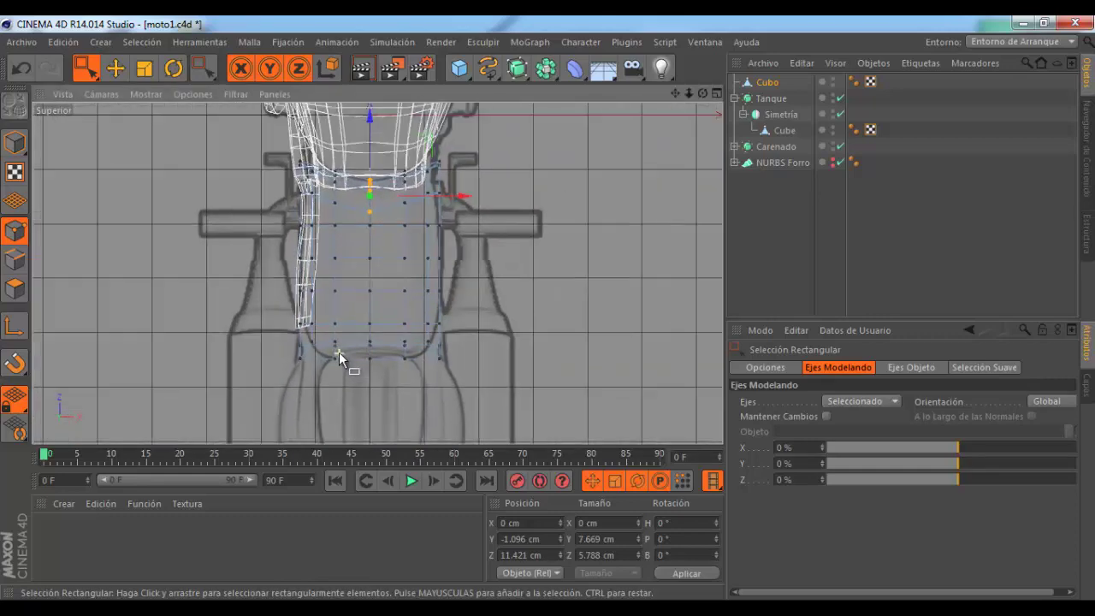
scroll(346, 379, "down", 1)
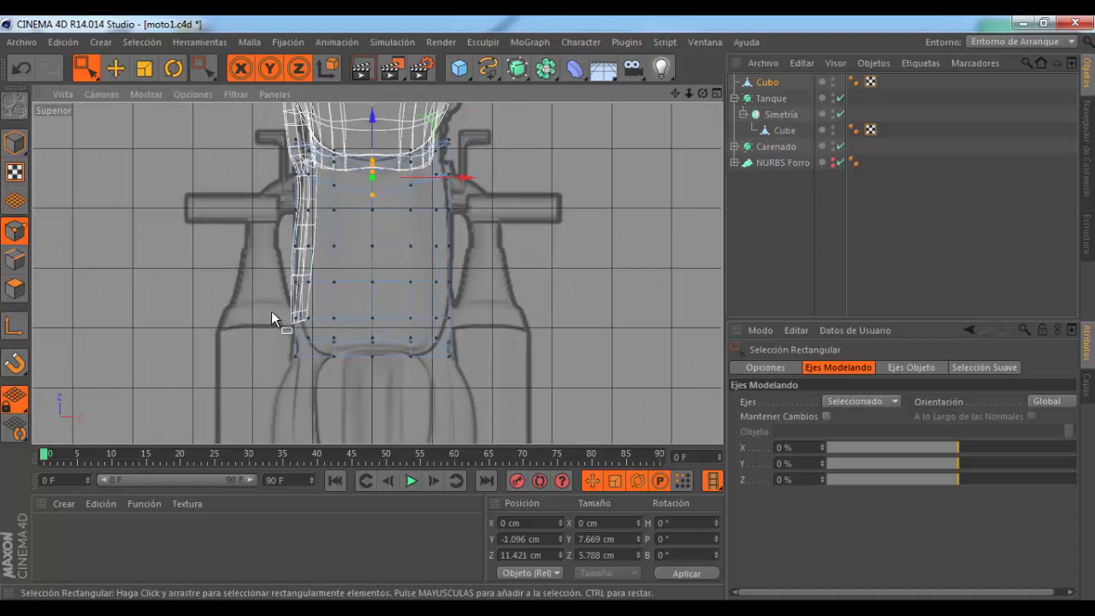
mouse_move(271, 311)
left_mouse_down()
mouse_move(478, 405)
mouse_move(478, 385)
left_mouse_up()
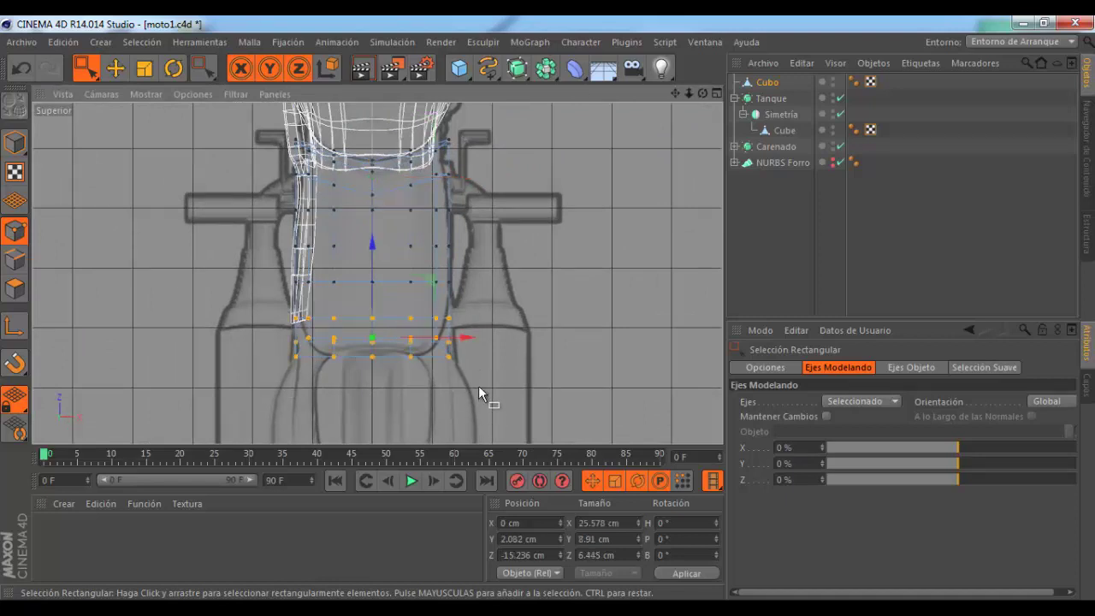
Step: Narrow the rear rows, then scale only the last row to about 67% (14.8 cm wide)
key("t")
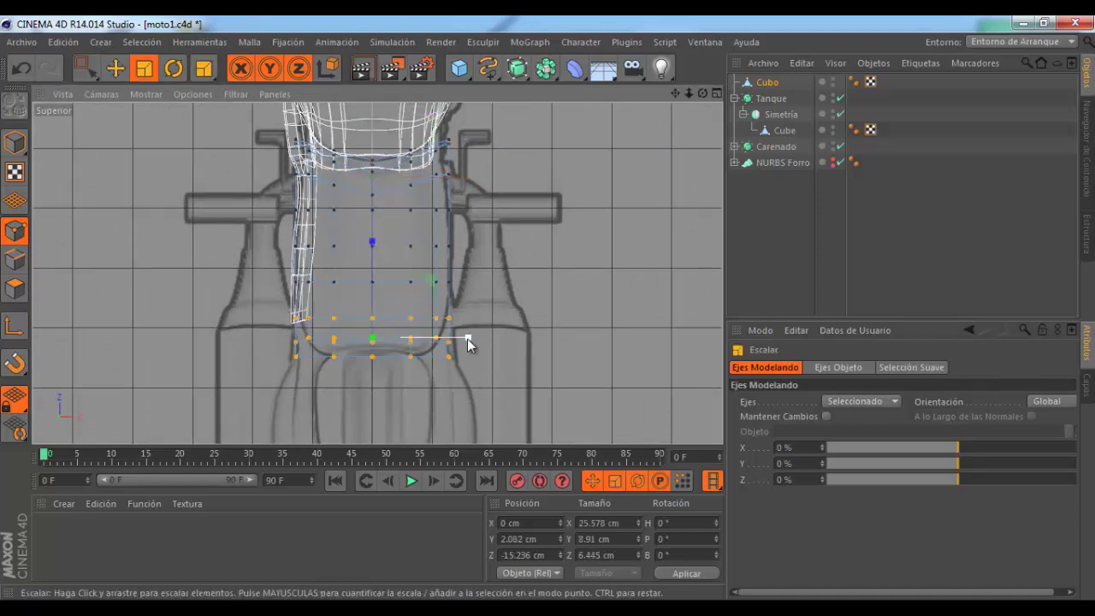
left_click_drag(467, 339, 461, 339)
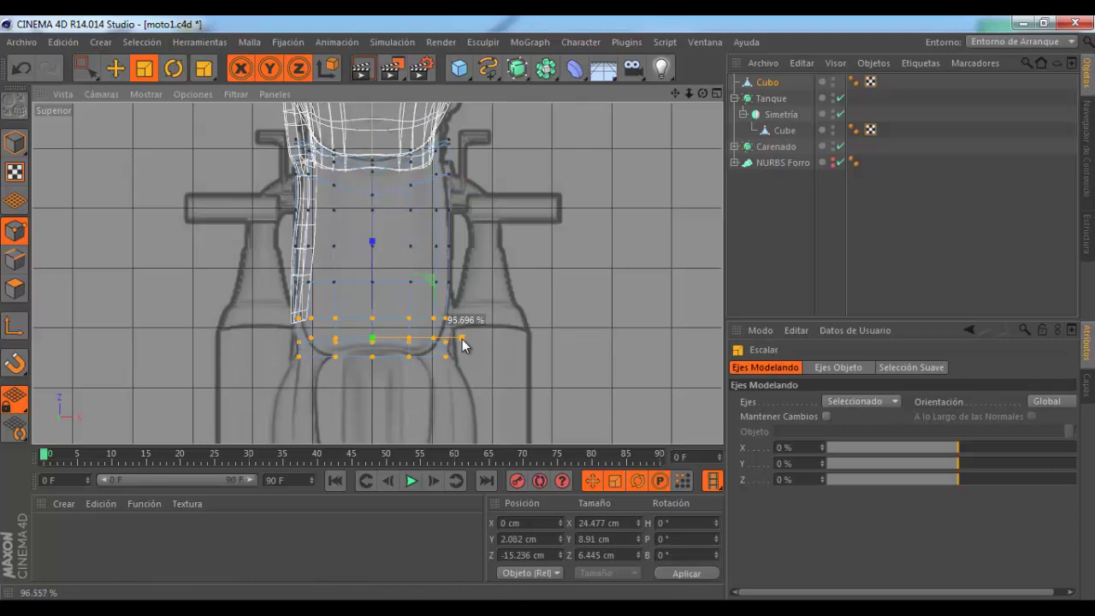
left_click_drag(462, 340, 461, 340)
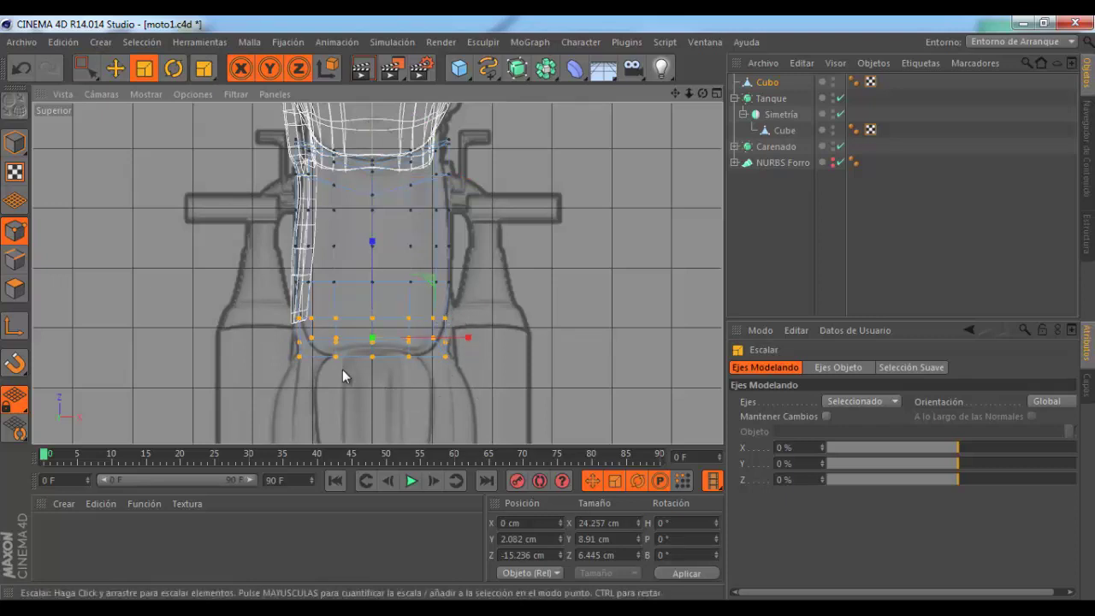
left_click(86, 68)
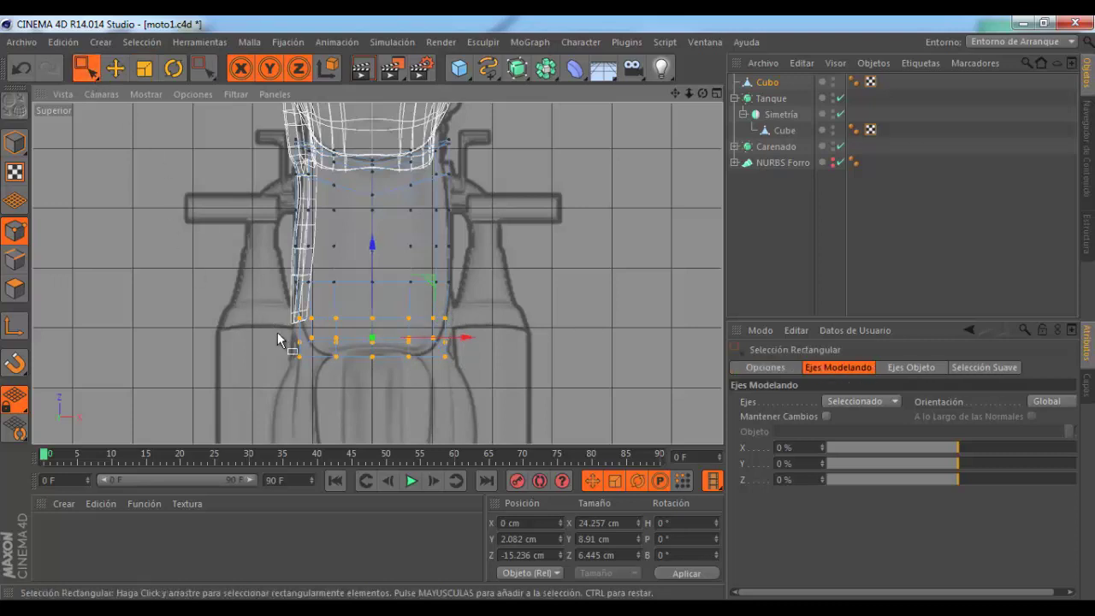
mouse_move(277, 332)
left_mouse_down()
mouse_move(445, 391)
mouse_move(488, 392)
mouse_move(457, 350)
left_mouse_up()
key("t")
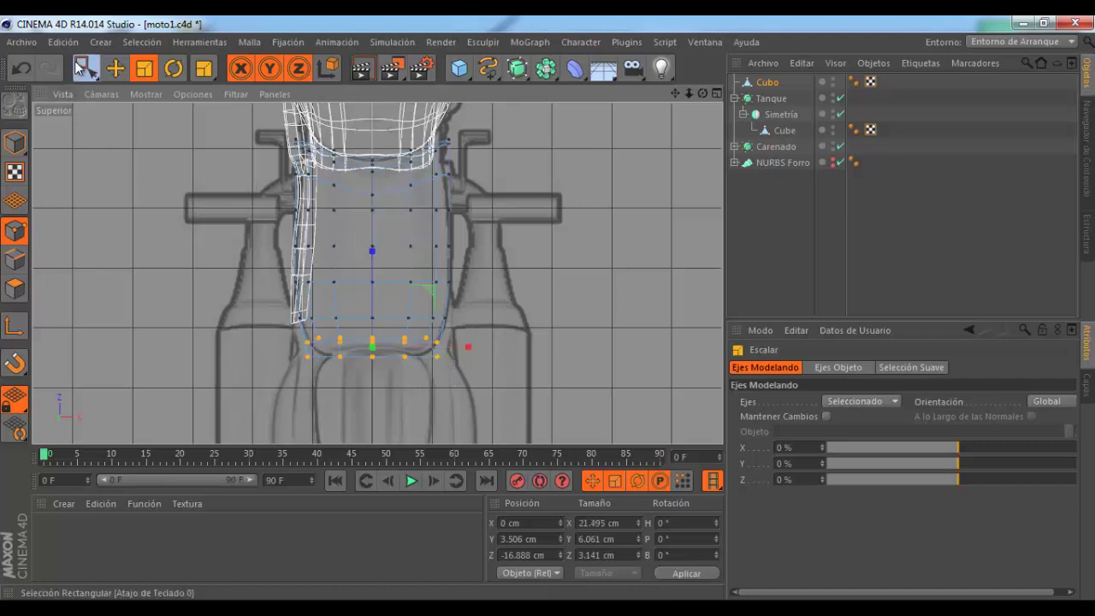
key("0")
mouse_move(283, 348)
left_mouse_down()
mouse_move(473, 384)
mouse_move(438, 361)
left_mouse_up()
key("t")
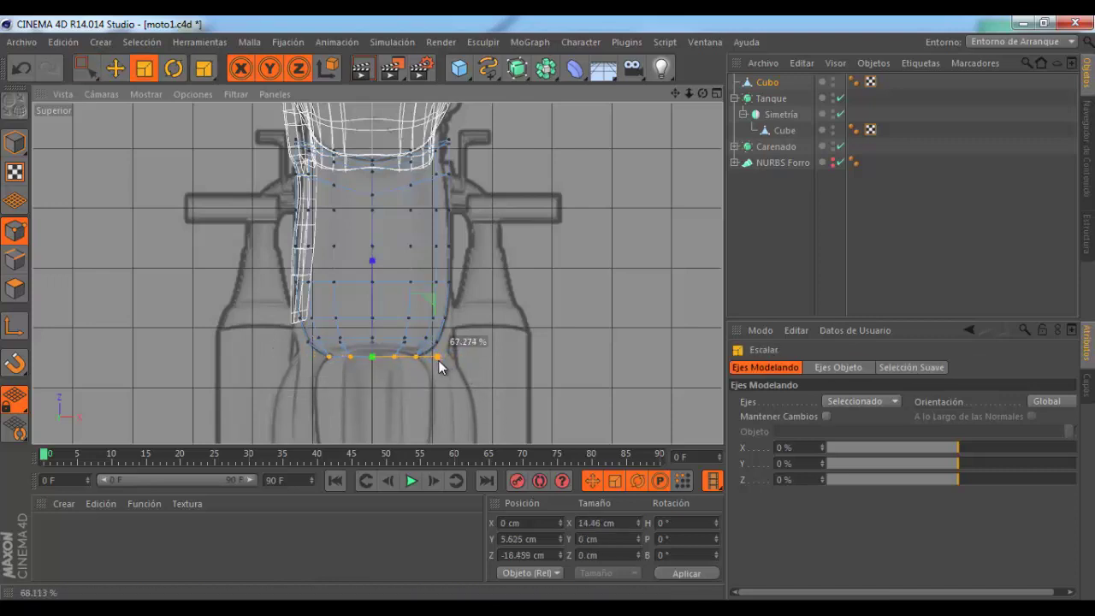
left_click(717, 93)
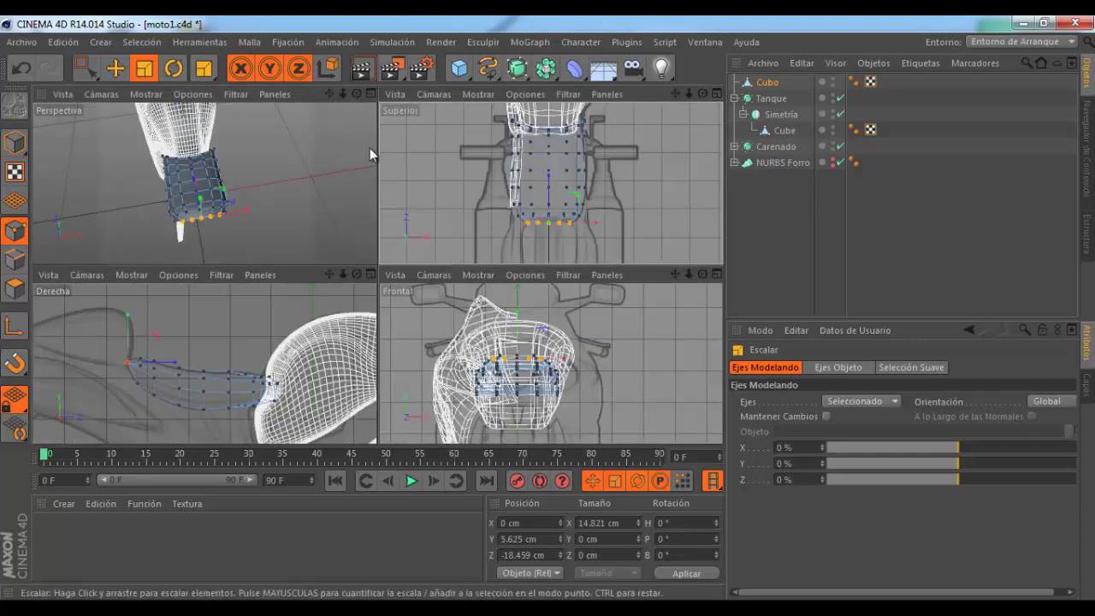
Step: Orbit the maximized Perspective view to inspect the tapered seat slab and pick a rear vertex
left_click(370, 94)
left_click_drag(446, 188, 679, 140, "alt")
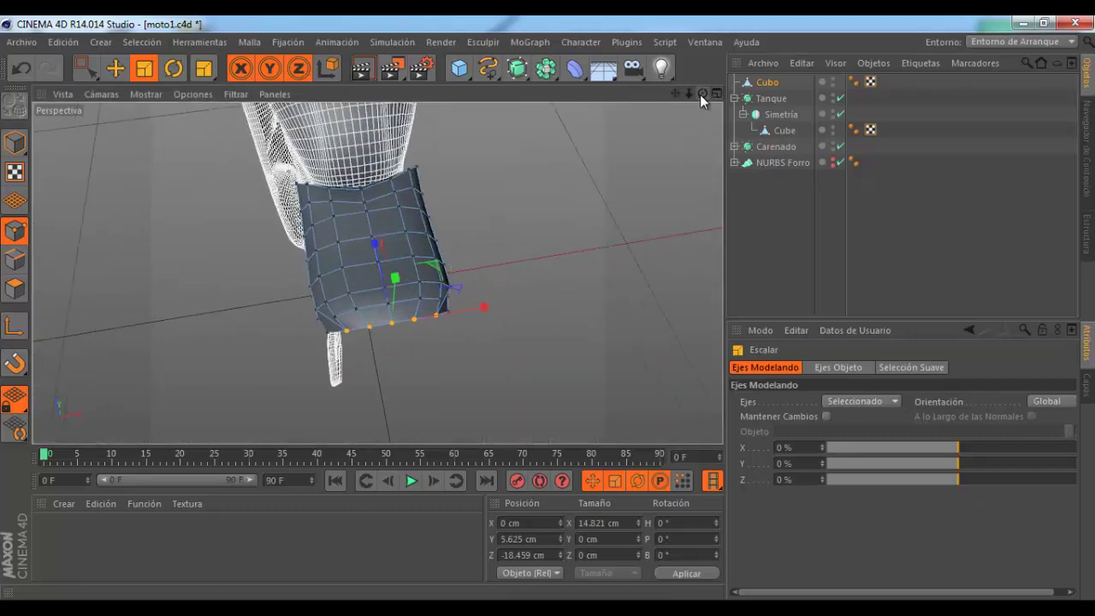
mouse_move(703, 93)
left_mouse_down()
mouse_move(547, 317)
mouse_move(594, 271)
left_mouse_up()
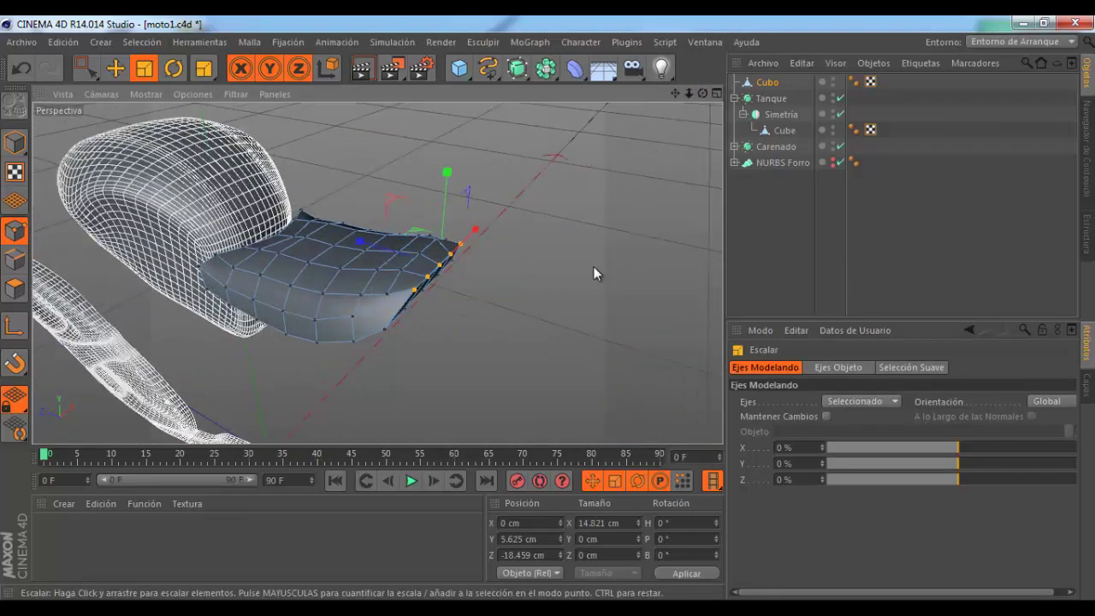
mouse_move(703, 93)
left_mouse_down()
mouse_move(548, 308)
mouse_move(467, 261)
left_mouse_up()
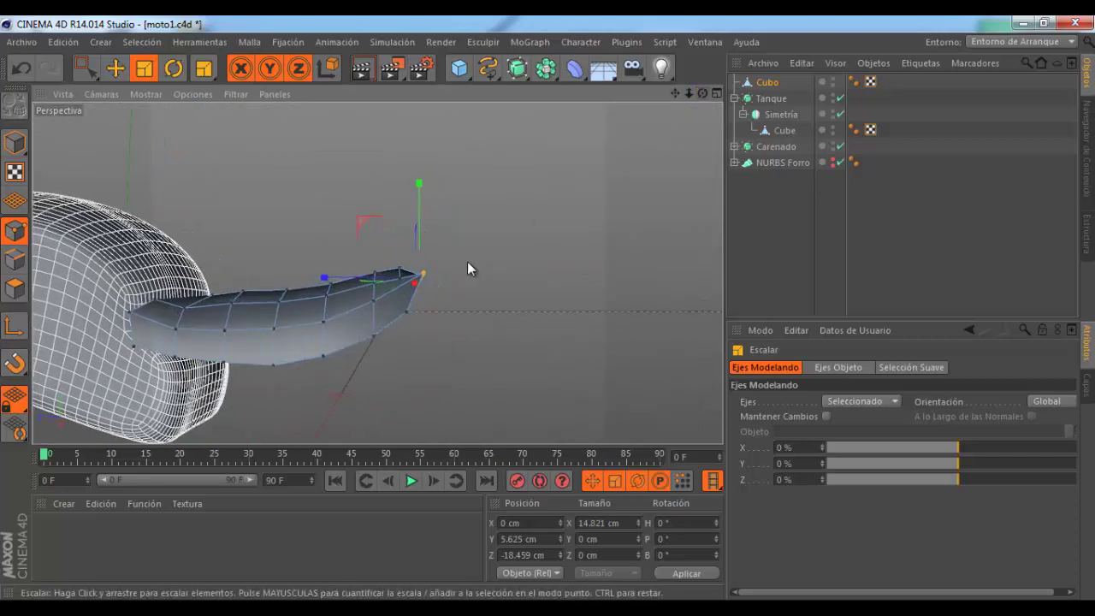
left_click(407, 314)
left_click(715, 96)
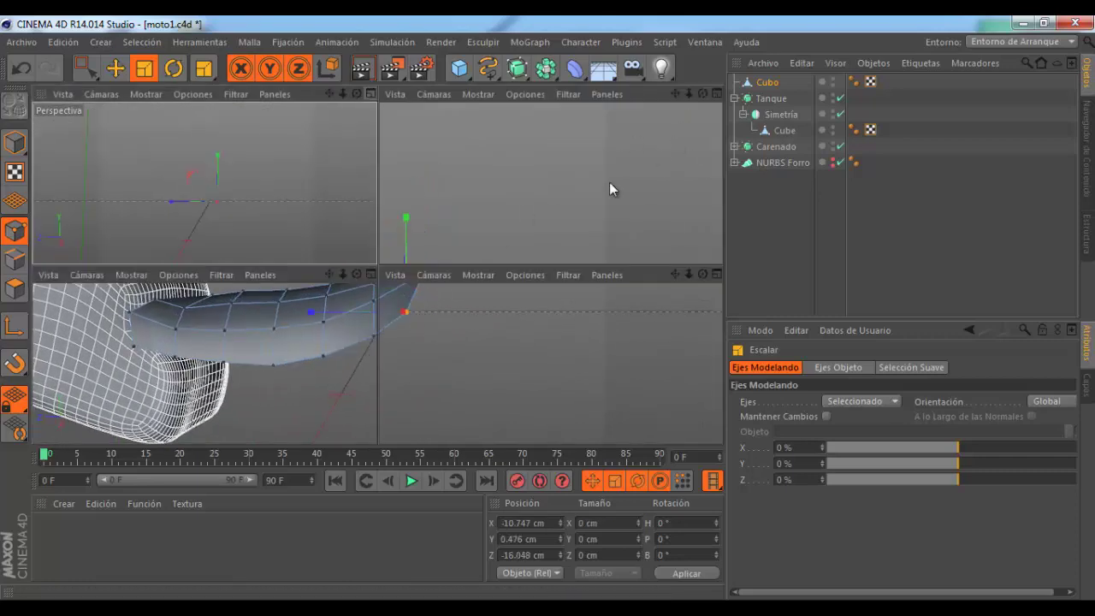
Step: In the maximized Right view, move profile and lower-edge points onto the seat outline
left_click(372, 274)
scroll(426, 301, "up", 1)
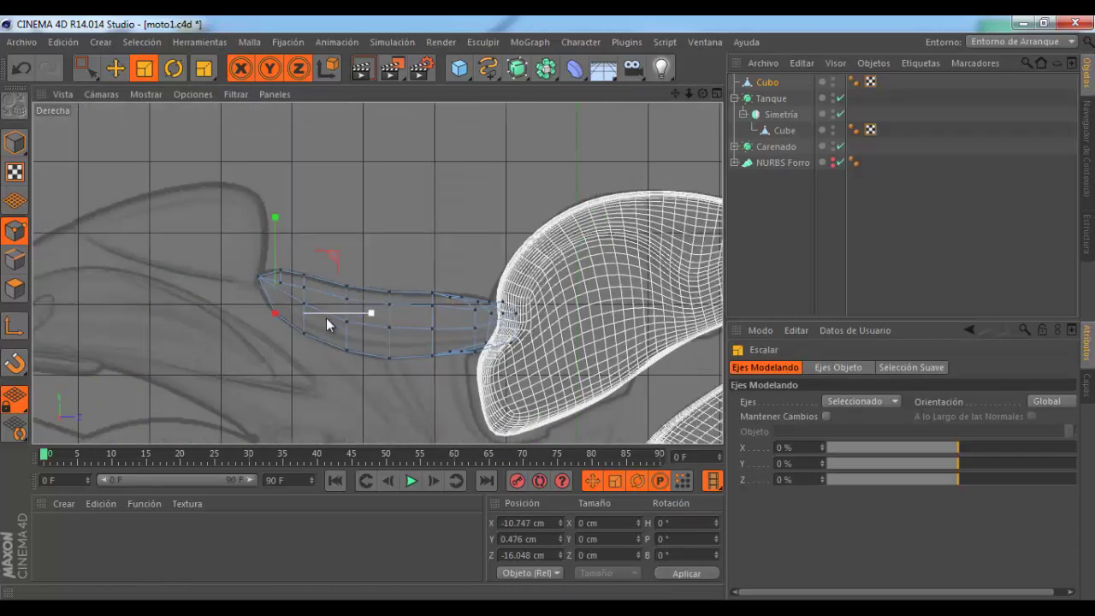
scroll(251, 314, "up", 1)
left_click(85, 68)
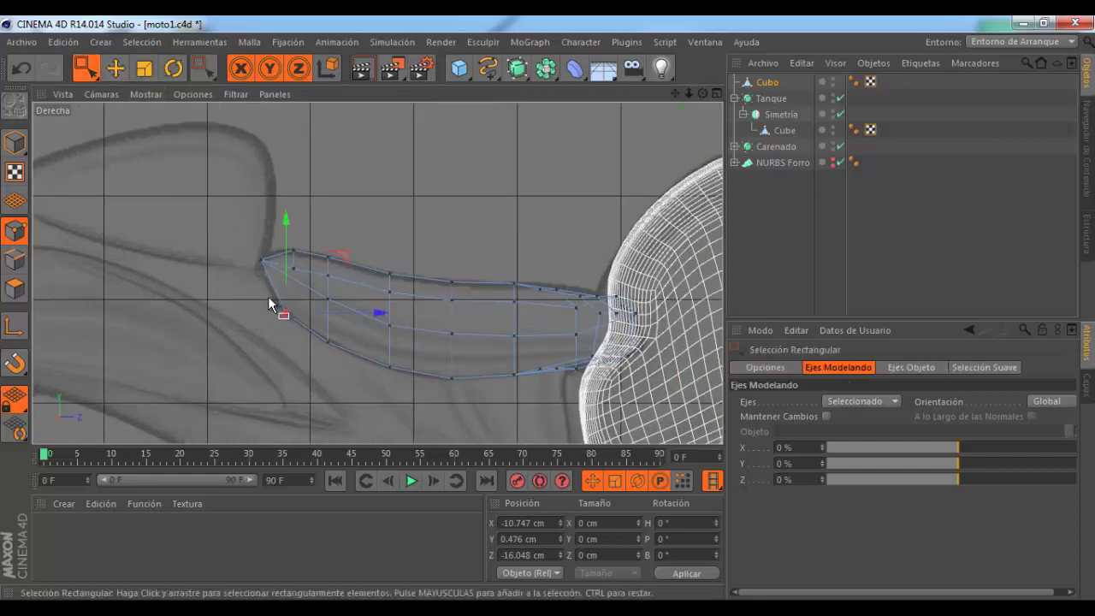
left_click_drag(263, 296, 306, 353)
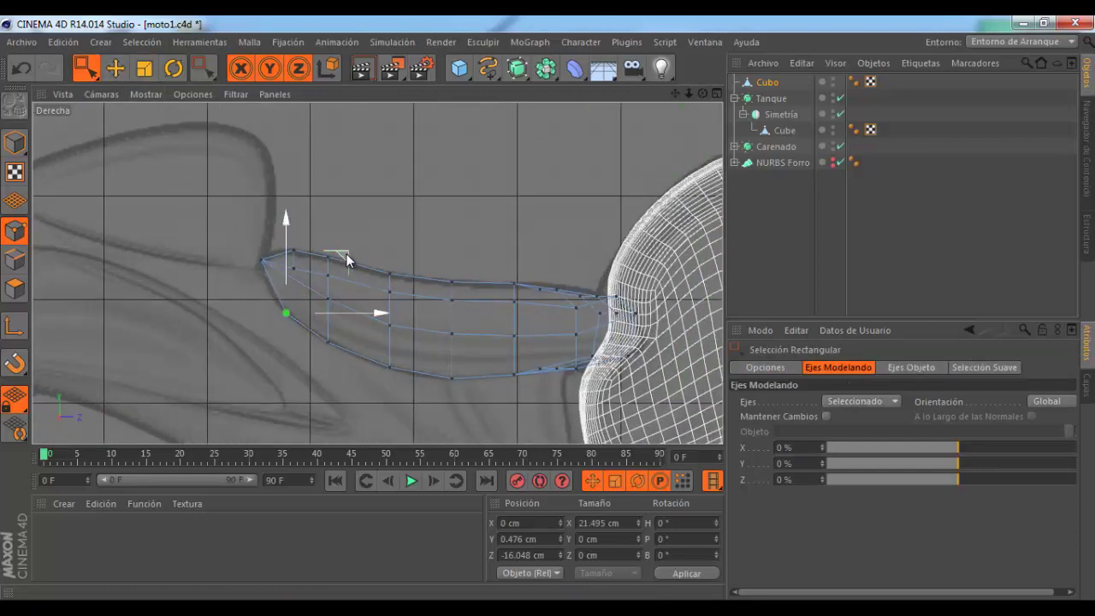
left_click_drag(342, 254, 331, 233)
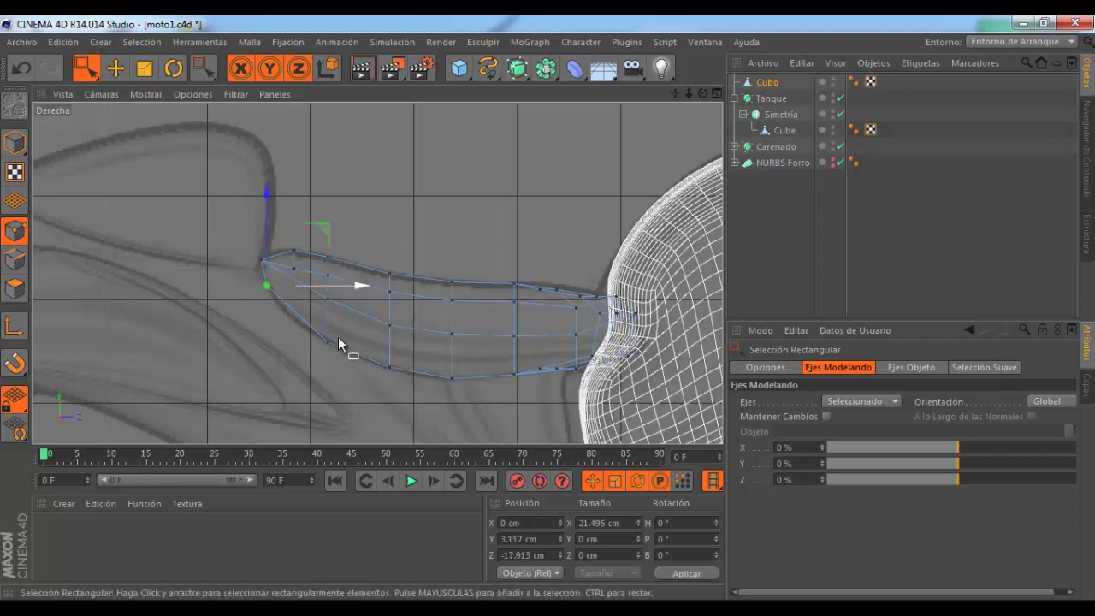
left_click(327, 346)
mouse_move(383, 284)
left_mouse_down()
mouse_move(368, 274)
mouse_move(381, 246)
left_mouse_up()
left_click(328, 298)
scroll(329, 311, "down", 1)
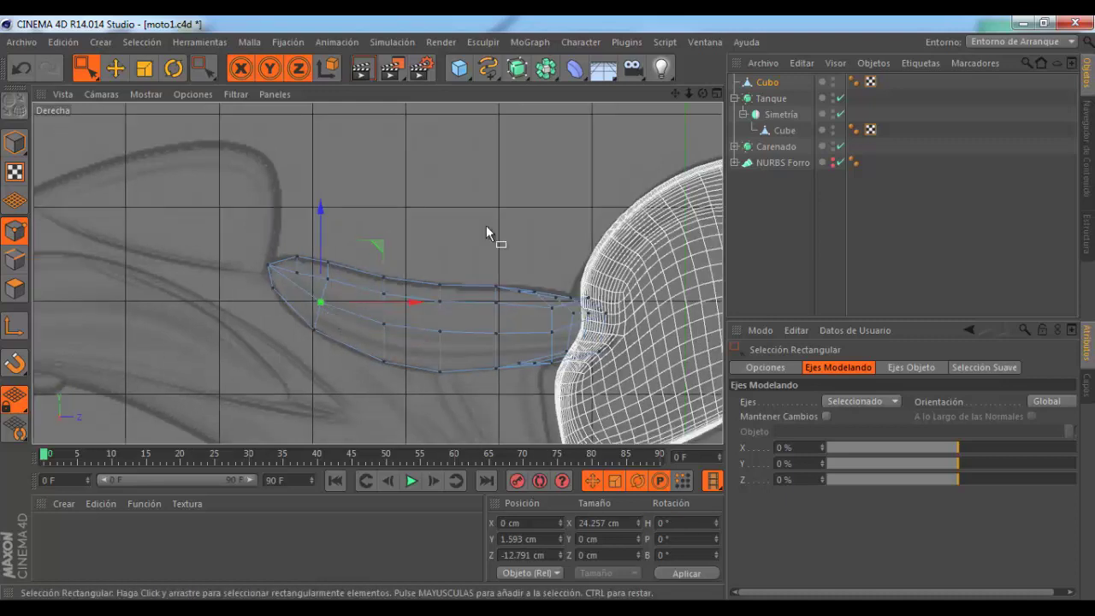
Step: Add a HyperNURBS object (Catmull-Clark, 2 editor / 3 render subdivisions) from the Perspective view
left_click(716, 94)
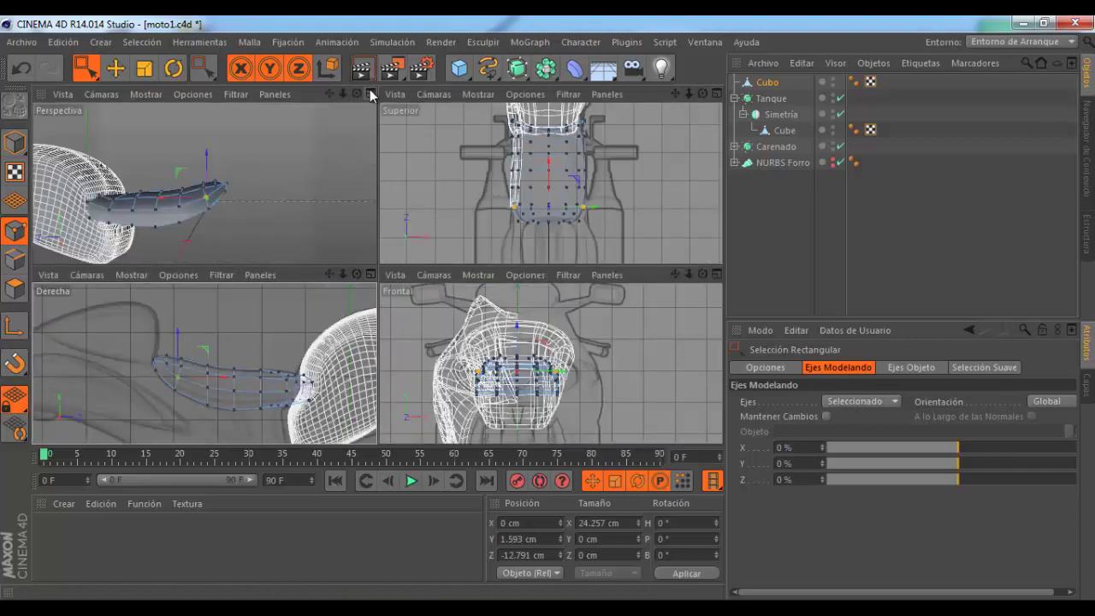
left_click(370, 94)
scroll(442, 254, "up", 2)
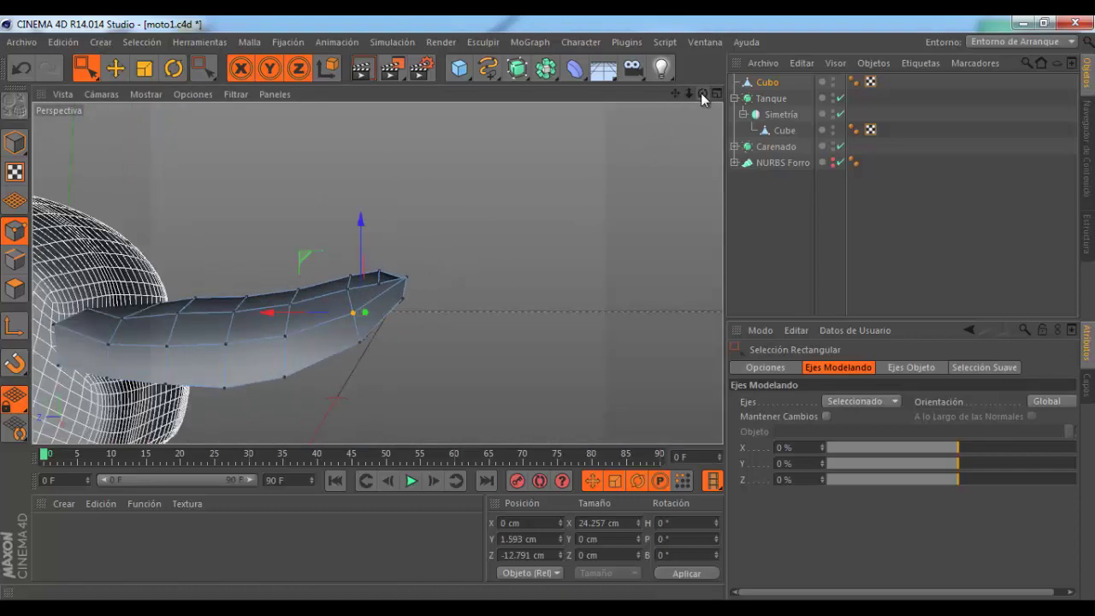
left_click_drag(702, 93, 645, 87)
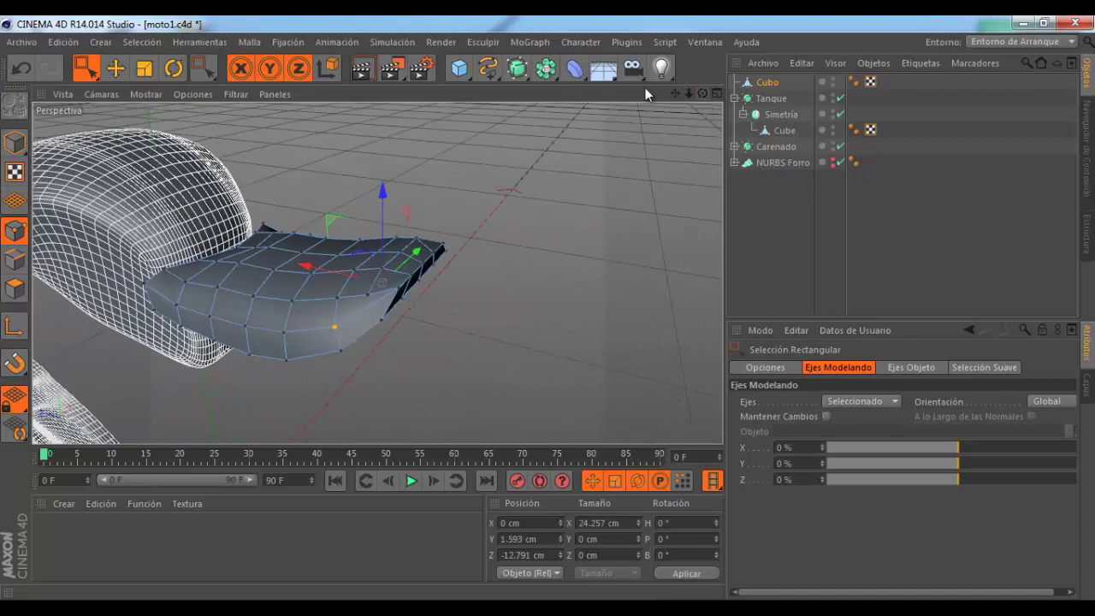
left_click(517, 68)
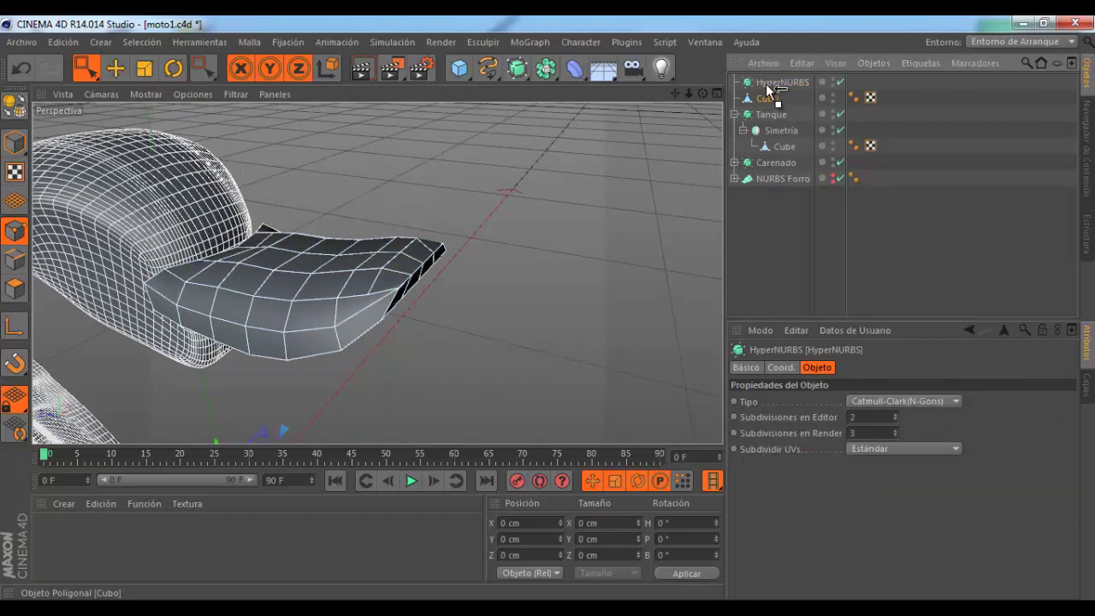
Step: Move Cubo under the HyperNURBS object so the seat block becomes smooth and rounded
left_click_drag(765, 101, 774, 82)
left_click(791, 185)
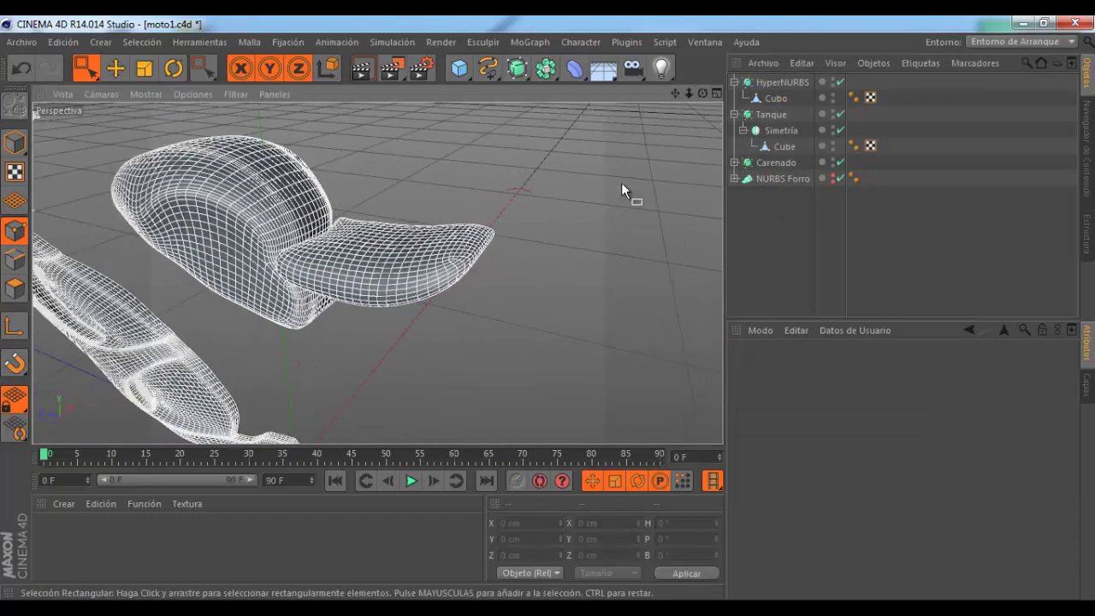
left_click_drag(702, 94, 548, 308)
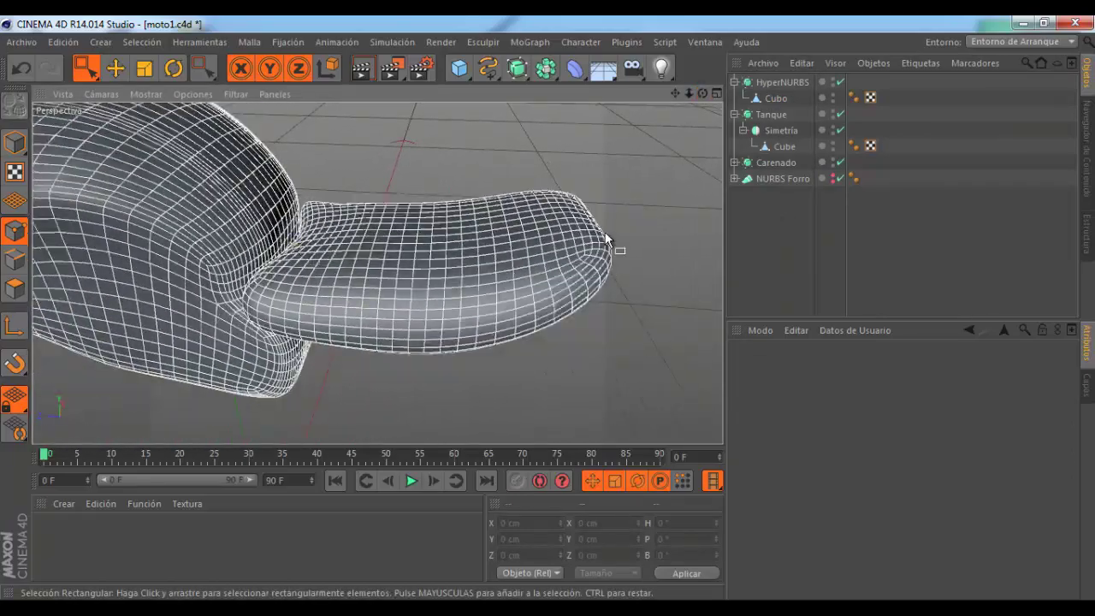
Step: Select the Cubo seat block and pick the Live Selection tool for point editing
left_click(605, 232)
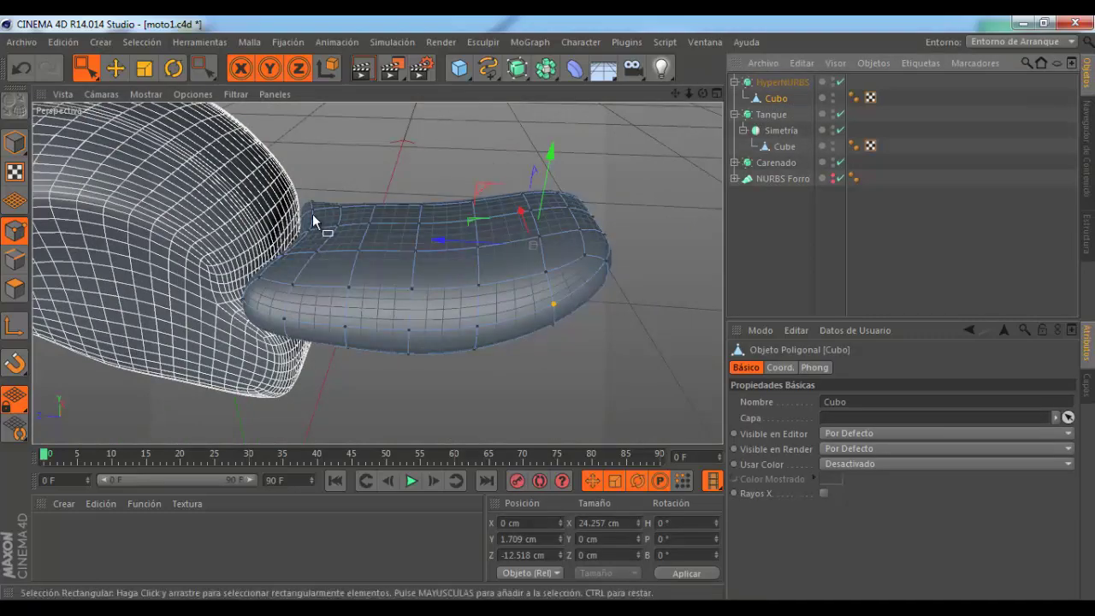
left_click_drag(548, 310, 549, 307)
left_click_drag(85, 67, 182, 128)
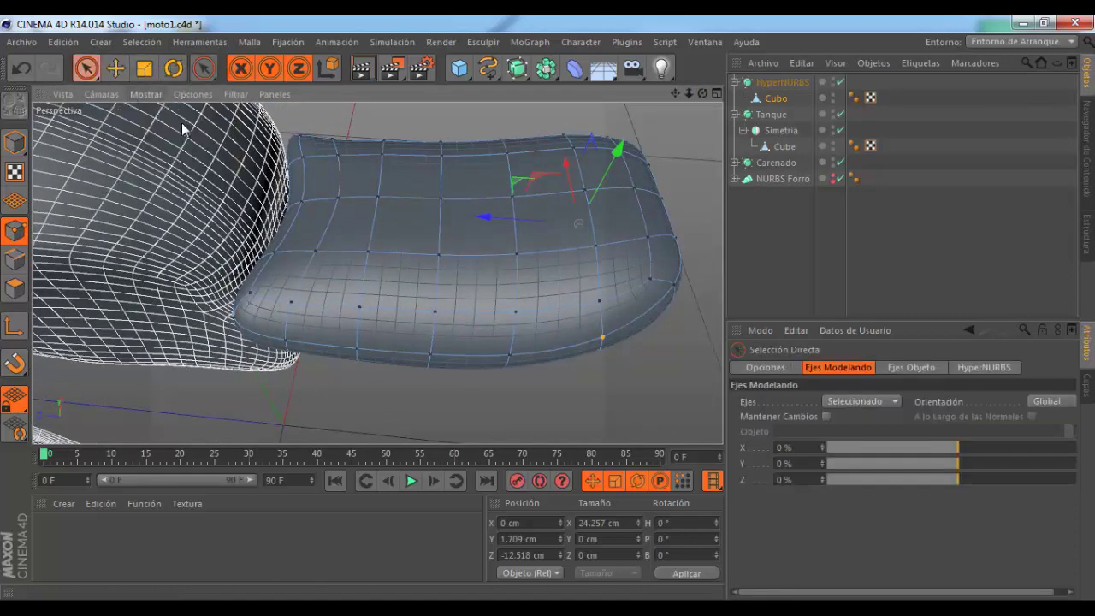
Step: Select a seat point next to the tank and show the selected-point count in the viewport HUD
left_click(782, 367)
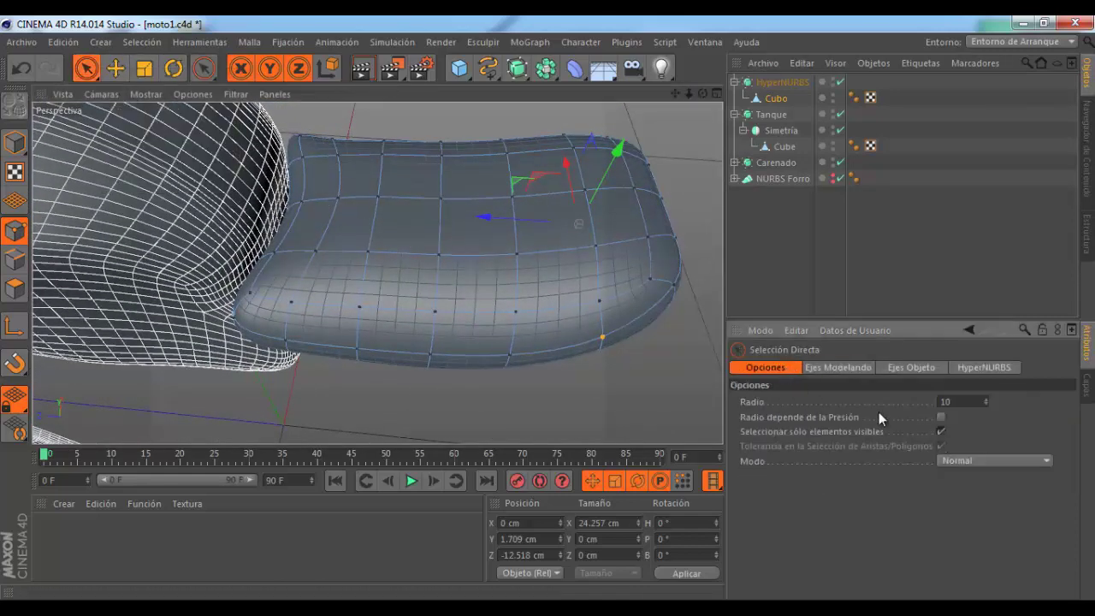
left_click(271, 255)
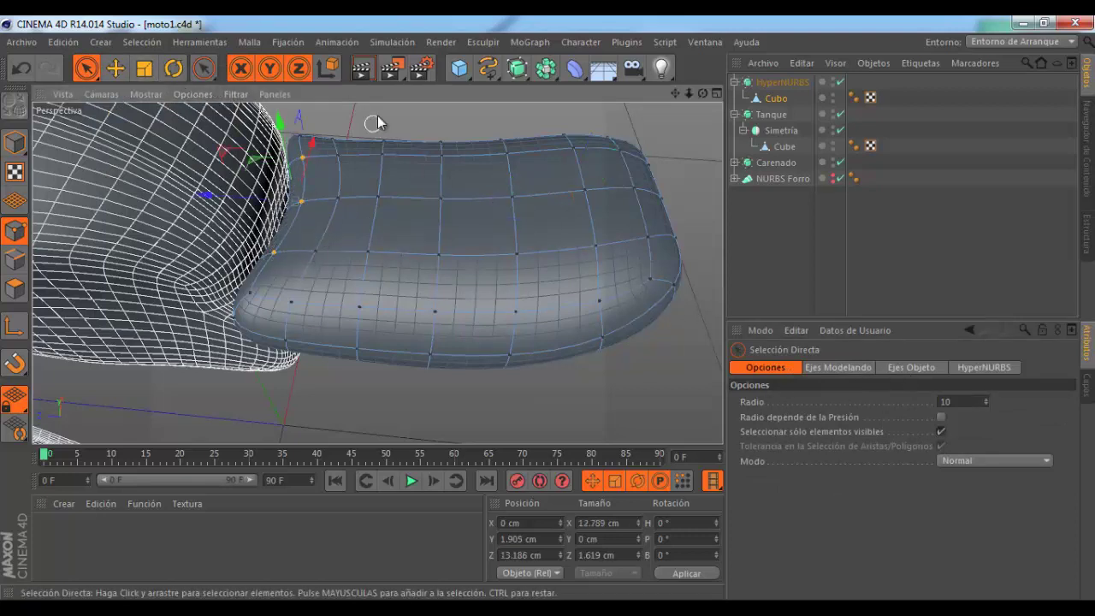
left_click(195, 94)
left_click(255, 396)
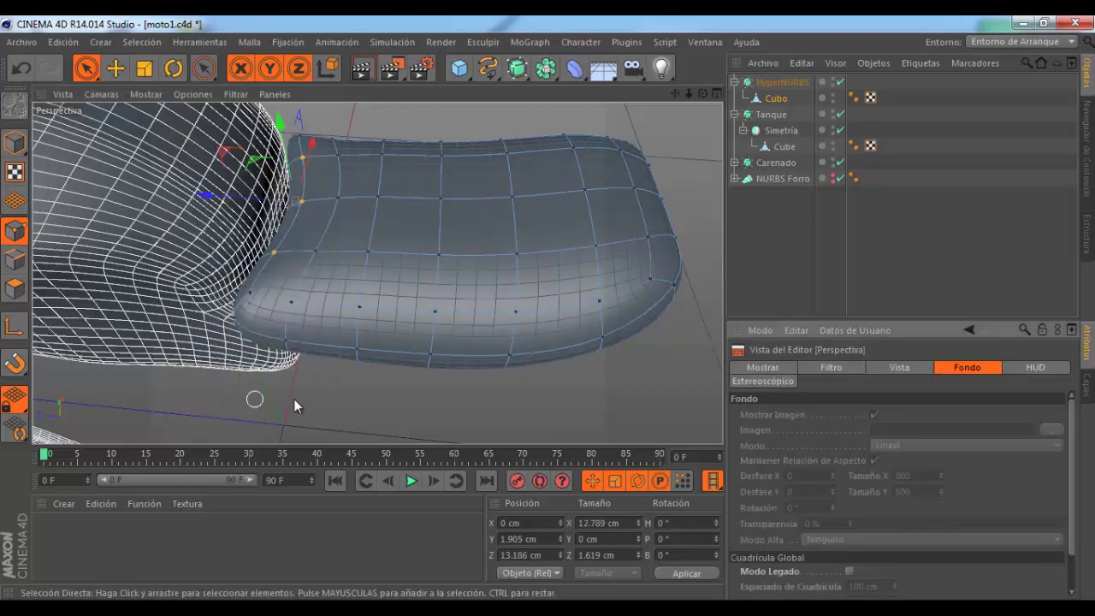
left_click(1034, 367)
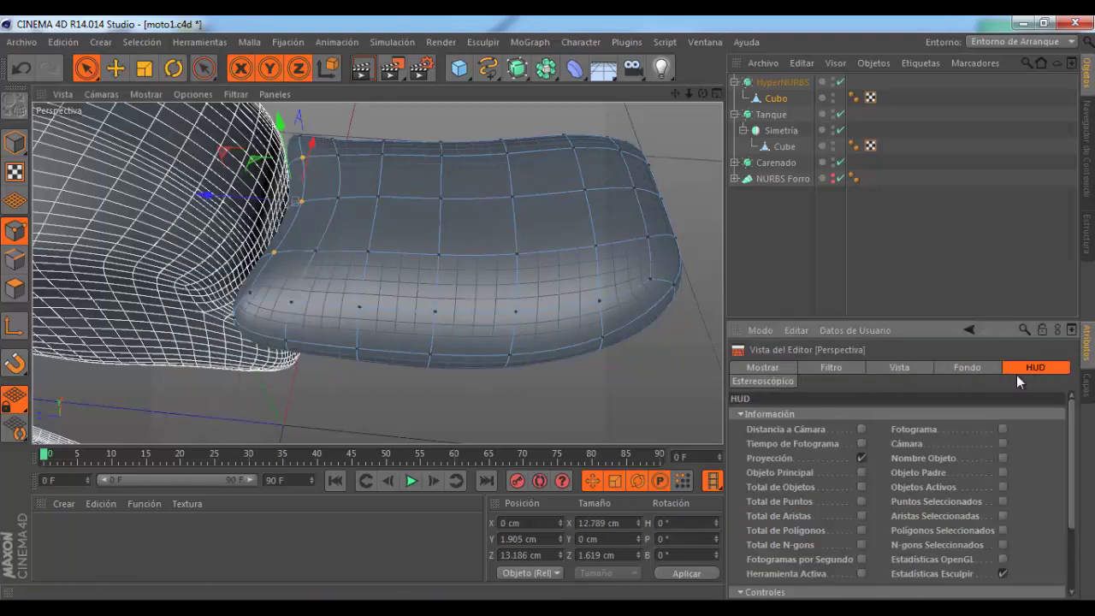
left_click(1003, 501)
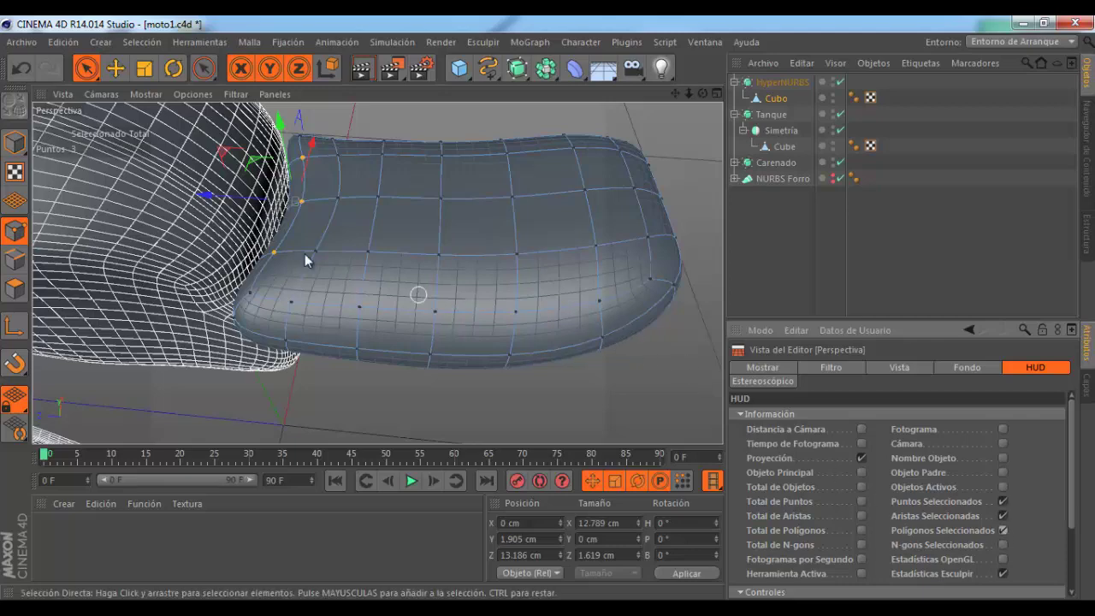
Step: Push the selected seat points along Z, then undo the last point move
scroll(299, 223, "up", 2)
scroll(308, 193, "up", 1)
scroll(306, 171, "up", 1)
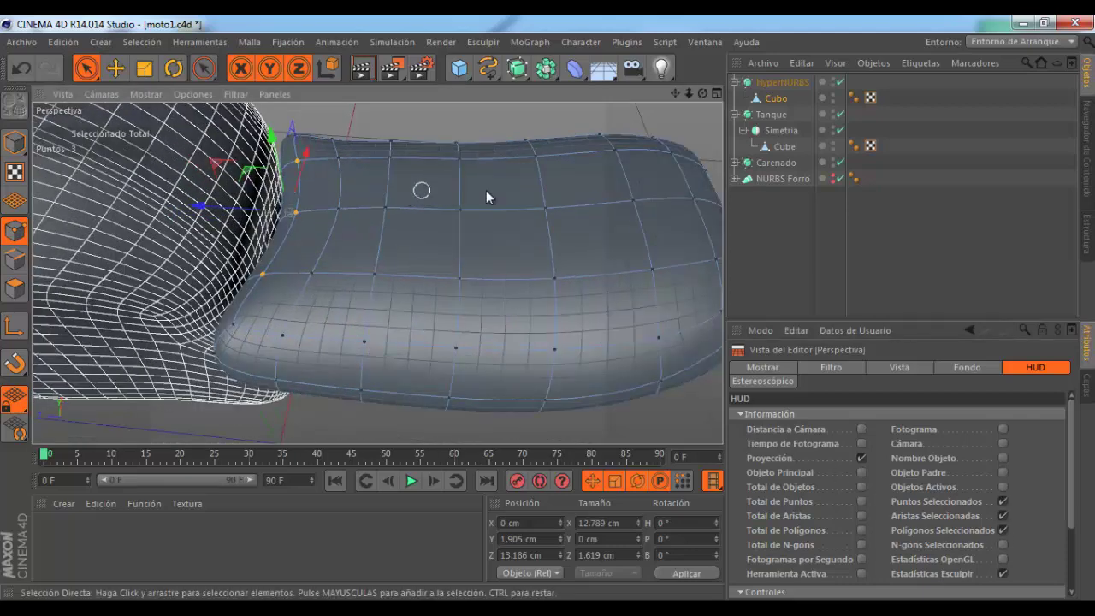
left_click_drag(702, 95, 613, 106)
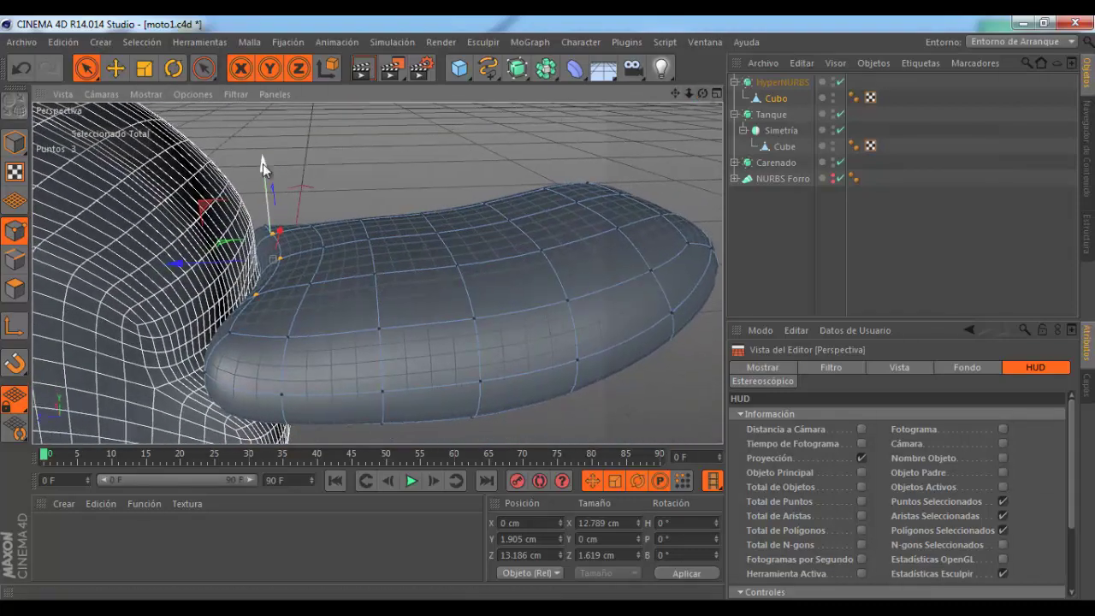
left_click_drag(183, 260, 171, 263)
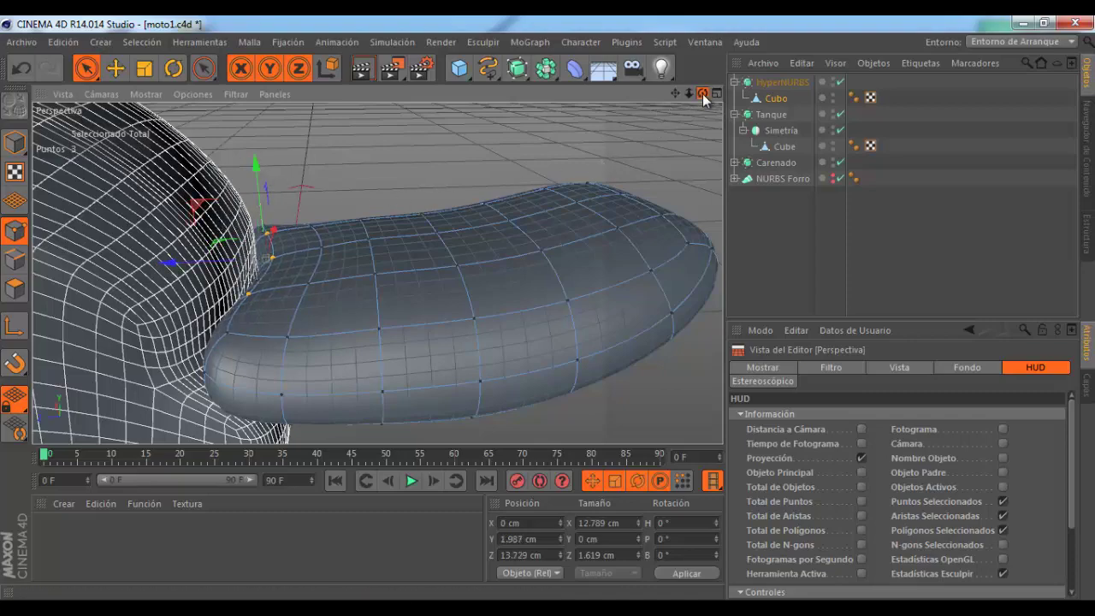
mouse_move(702, 93)
left_mouse_down()
mouse_move(547, 309)
mouse_move(522, 142)
left_mouse_up()
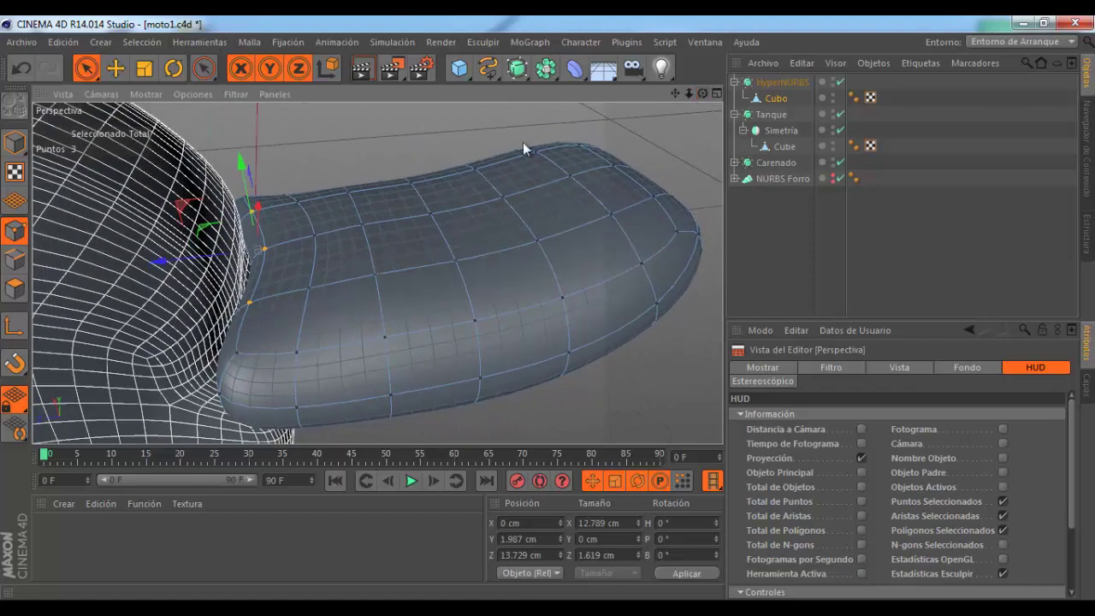
left_click_drag(163, 265, 181, 276)
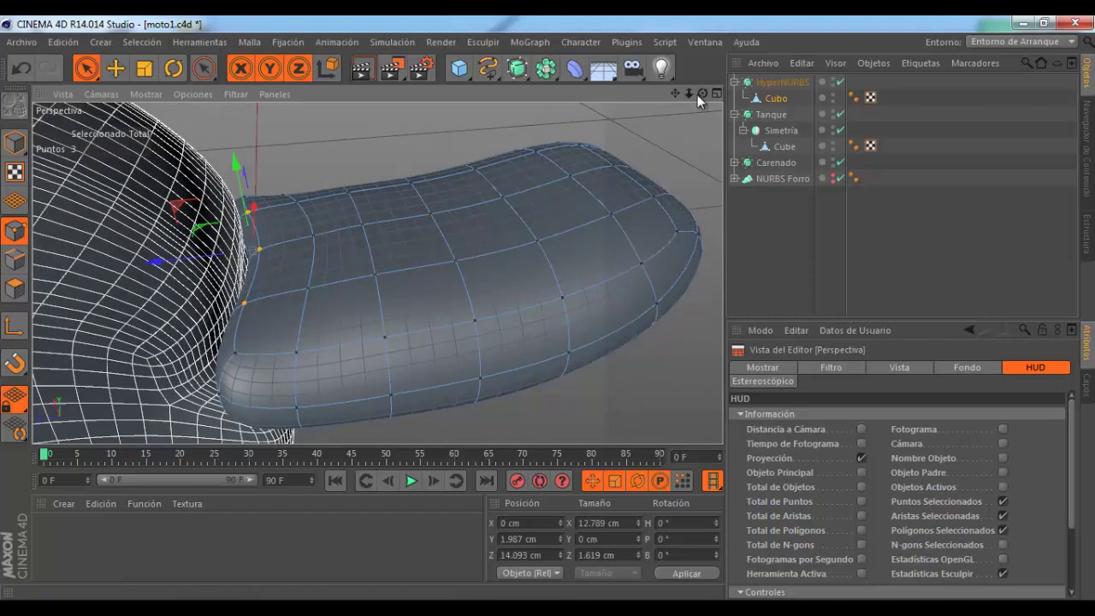
left_click_drag(702, 93, 549, 308)
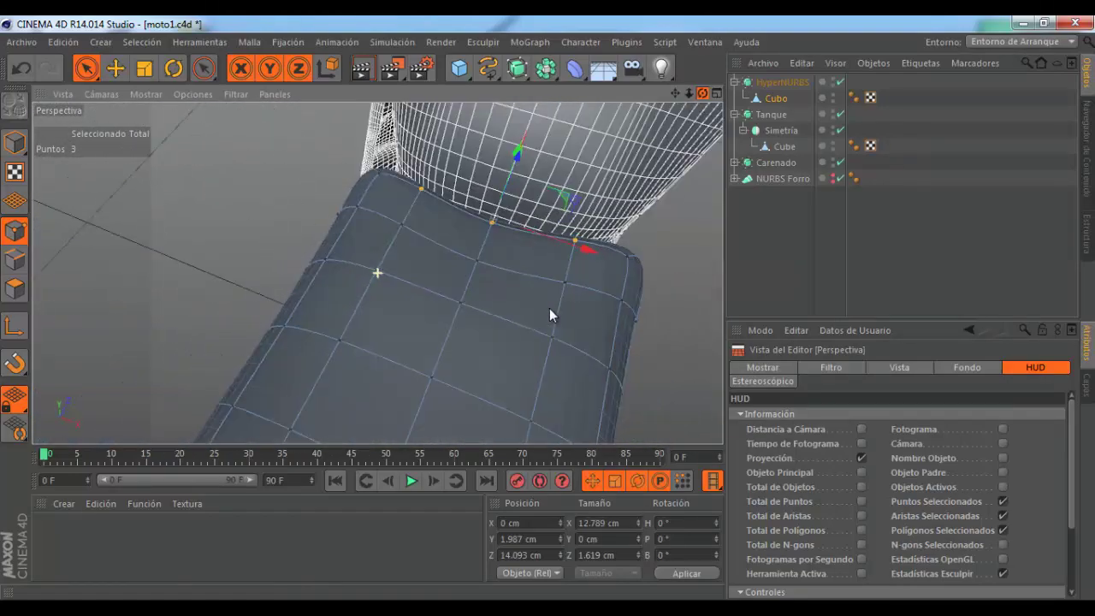
left_click(492, 223)
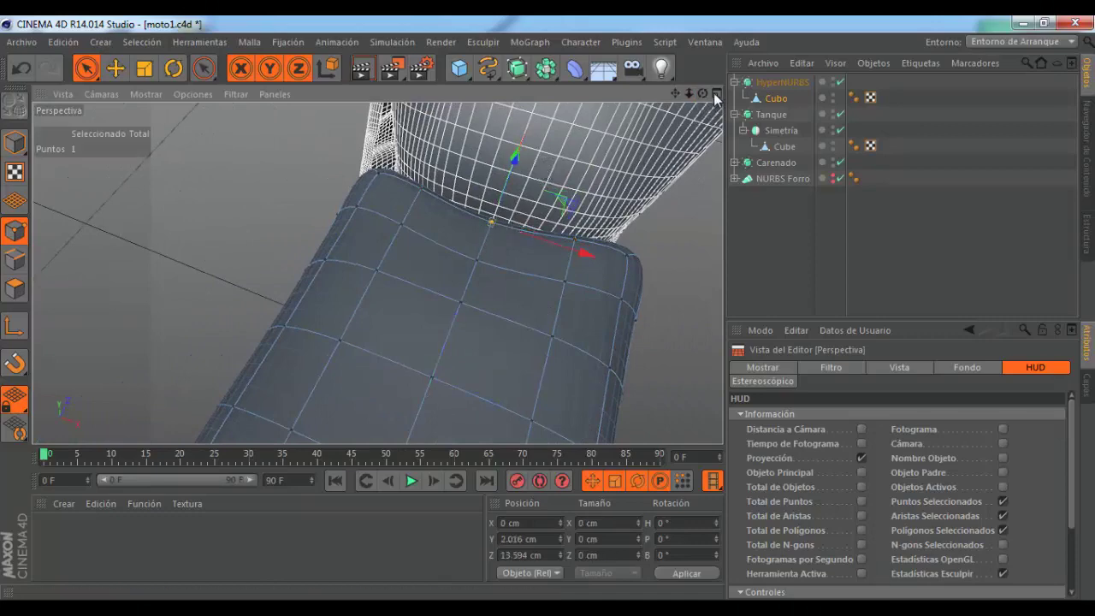
left_click_drag(703, 93, 599, 289)
key("ctrl+z")
Step: Select four points along the seat's edge and raise them slightly
mouse_move(705, 95)
left_mouse_down()
mouse_move(551, 309)
mouse_move(482, 255)
left_mouse_up()
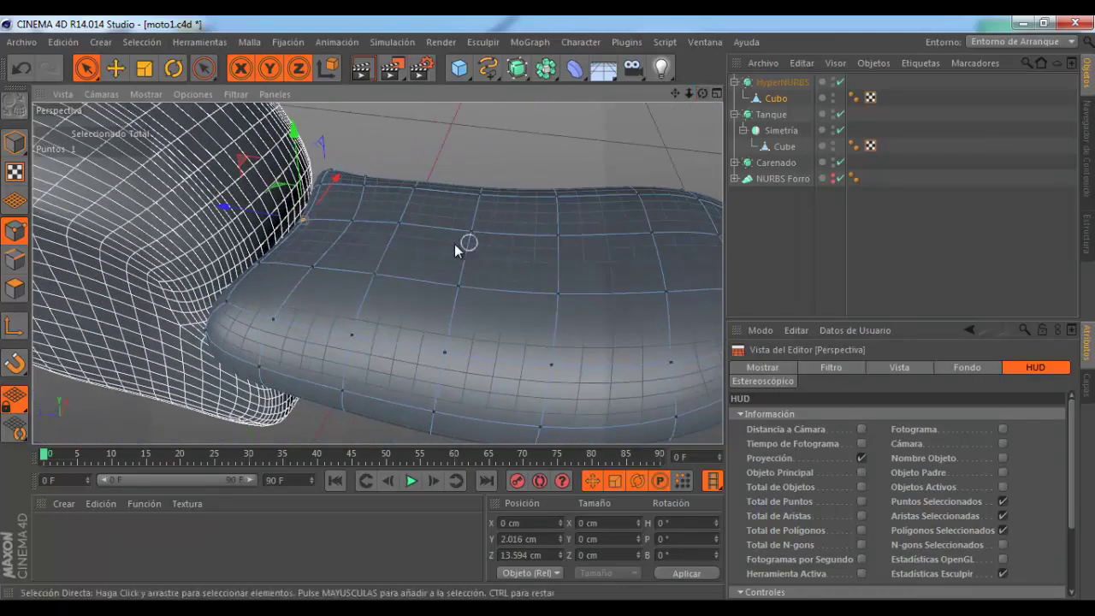
scroll(435, 215, "up", 3)
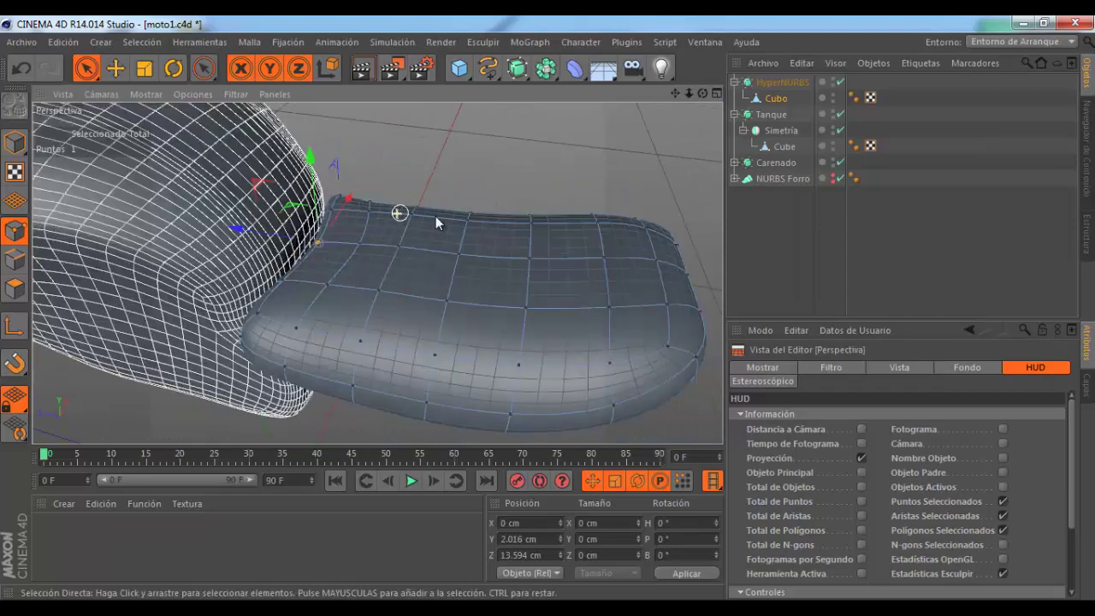
mouse_move(702, 94)
left_mouse_down()
mouse_move(542, 319)
mouse_move(435, 199)
left_mouse_up()
left_click(348, 230)
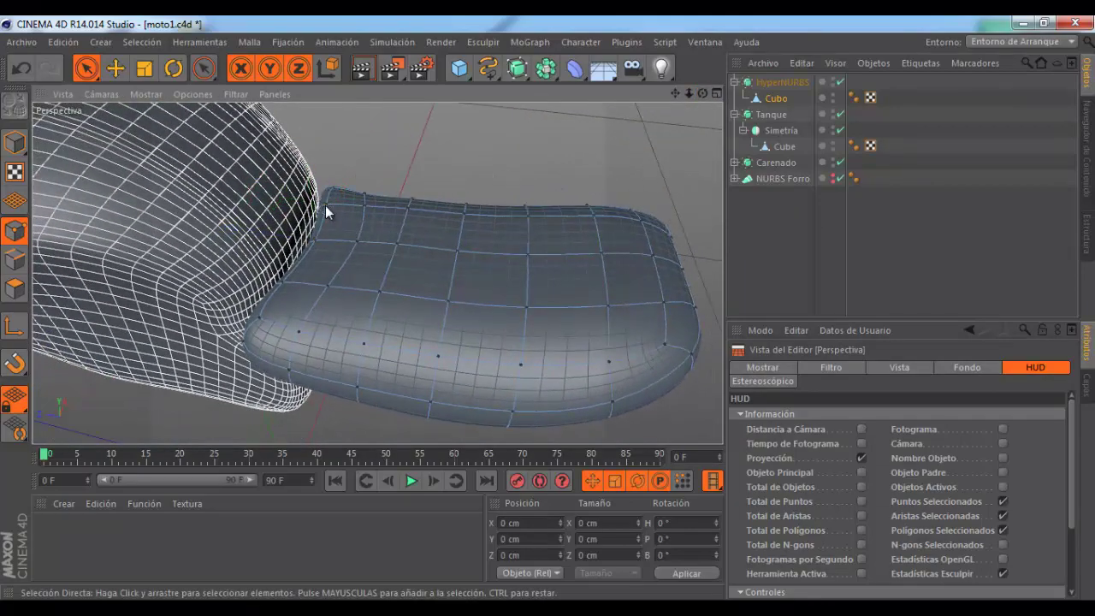
left_click_drag(325, 205, 296, 274)
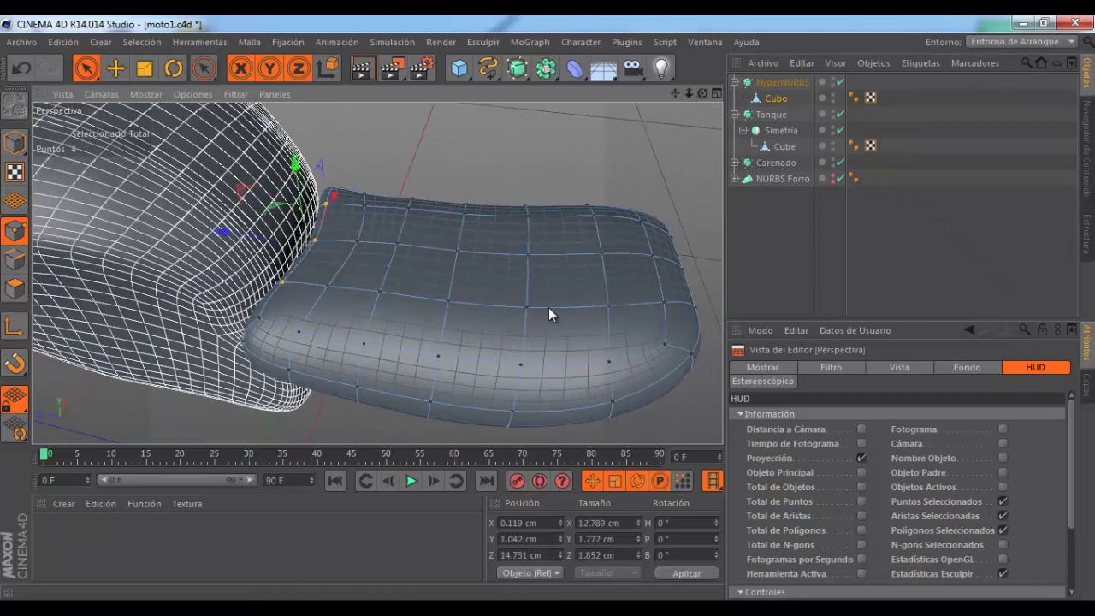
left_click_drag(549, 307, 548, 308, "alt")
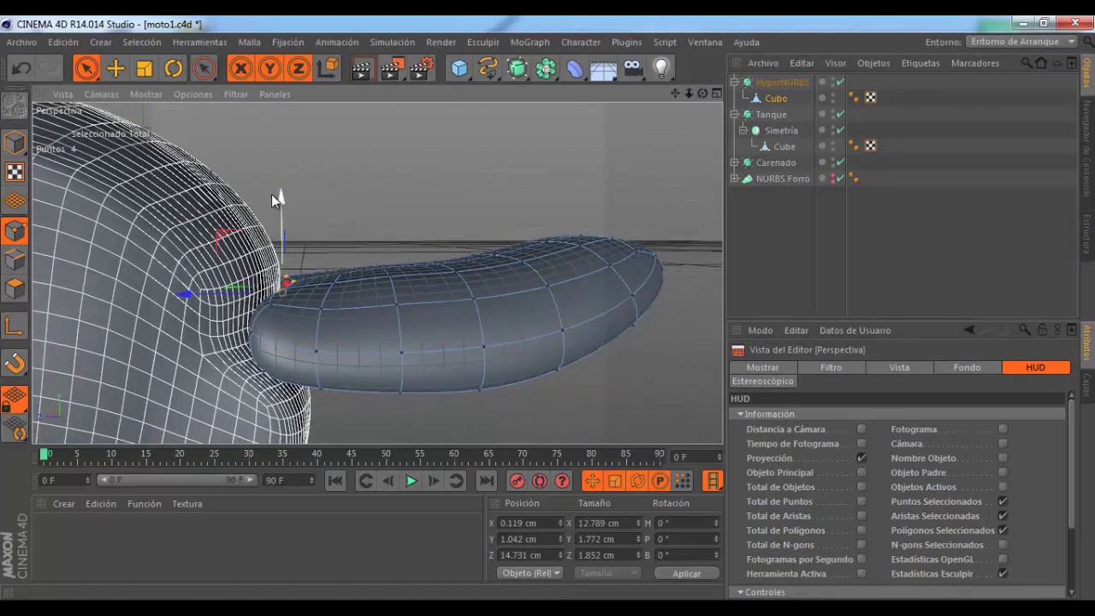
left_click_drag(283, 203, 283, 189)
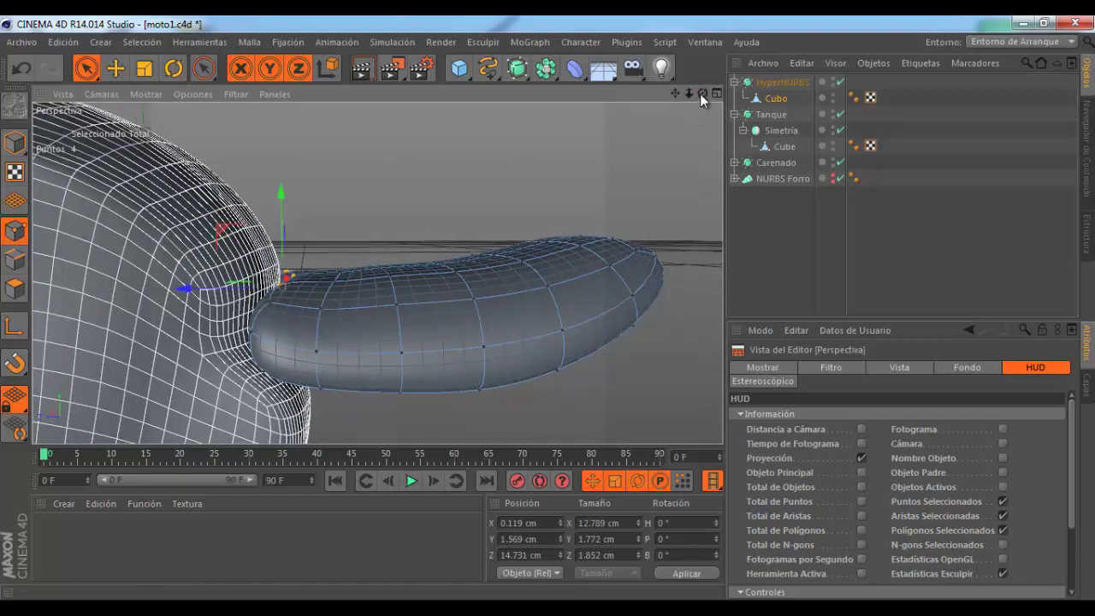
Step: Lower a column of front centre points to about 2.866 cm and switch to four views
mouse_move(702, 93)
left_mouse_down()
mouse_move(547, 307)
mouse_move(626, 153)
left_mouse_up()
left_click_drag(396, 203, 382, 292)
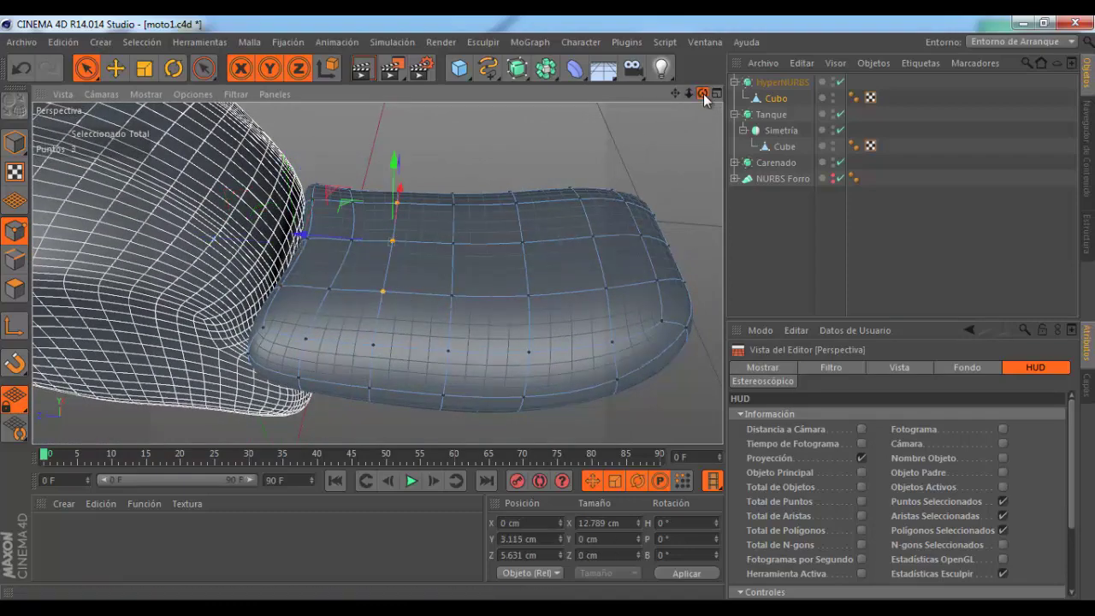
left_click_drag(702, 93, 549, 307)
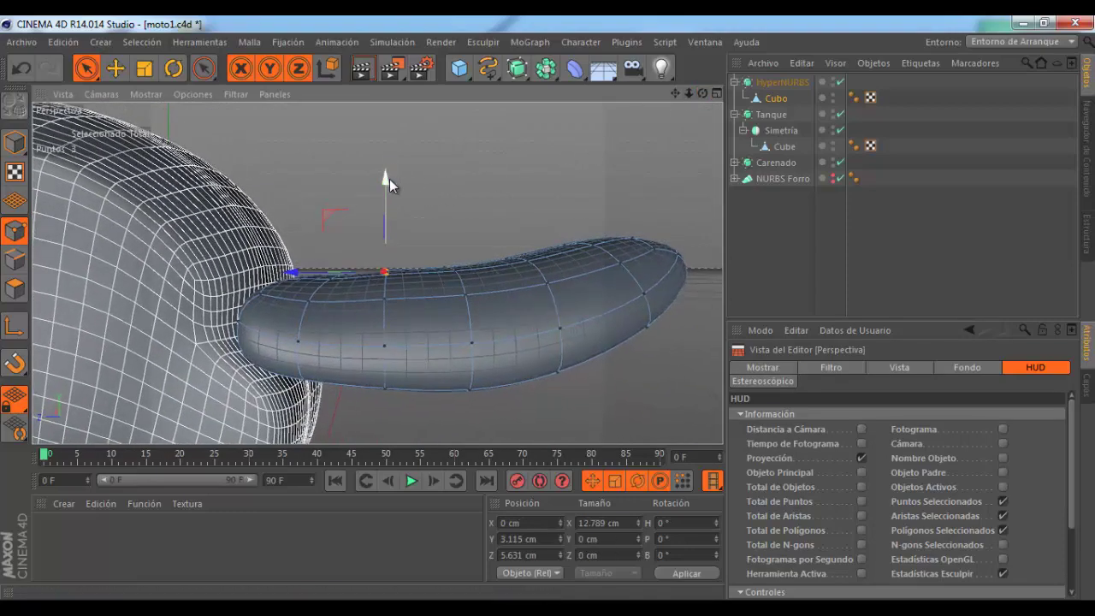
left_click_drag(386, 181, 388, 184)
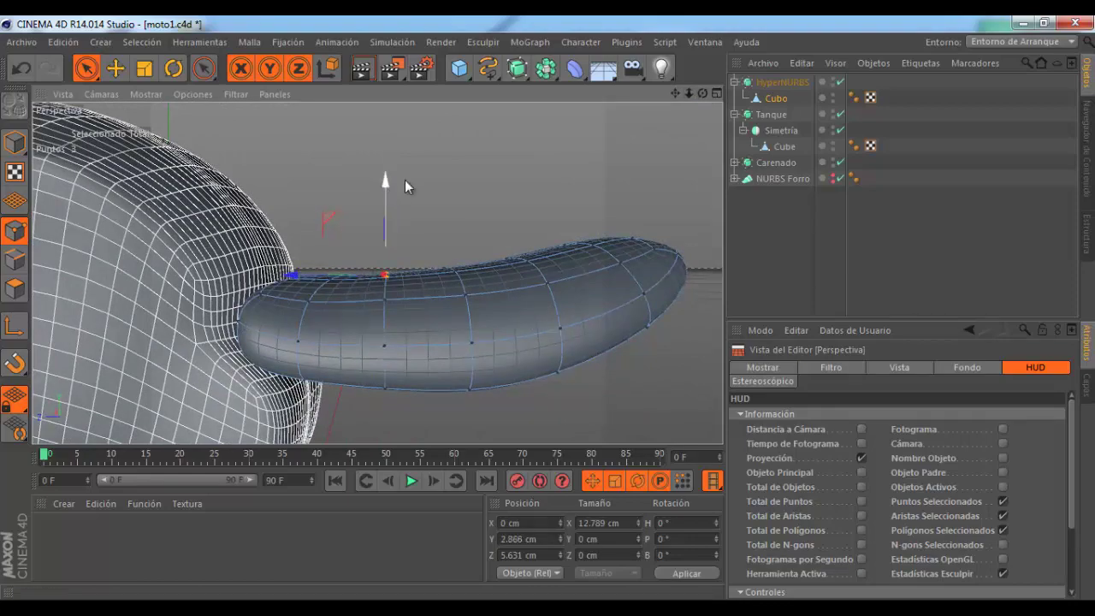
mouse_move(702, 94)
left_mouse_down()
mouse_move(545, 309)
mouse_move(759, 92)
left_mouse_up()
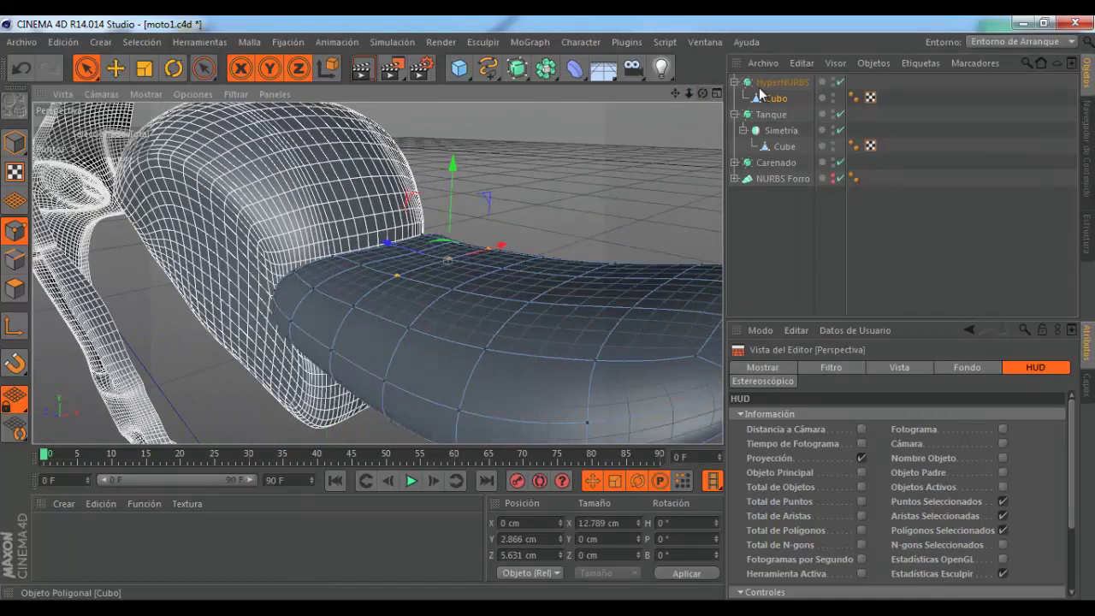
left_click(716, 94)
Step: In the maximized side view, box-select the seat's top-middle points and raise them about 0.5 cm
left_click(370, 275)
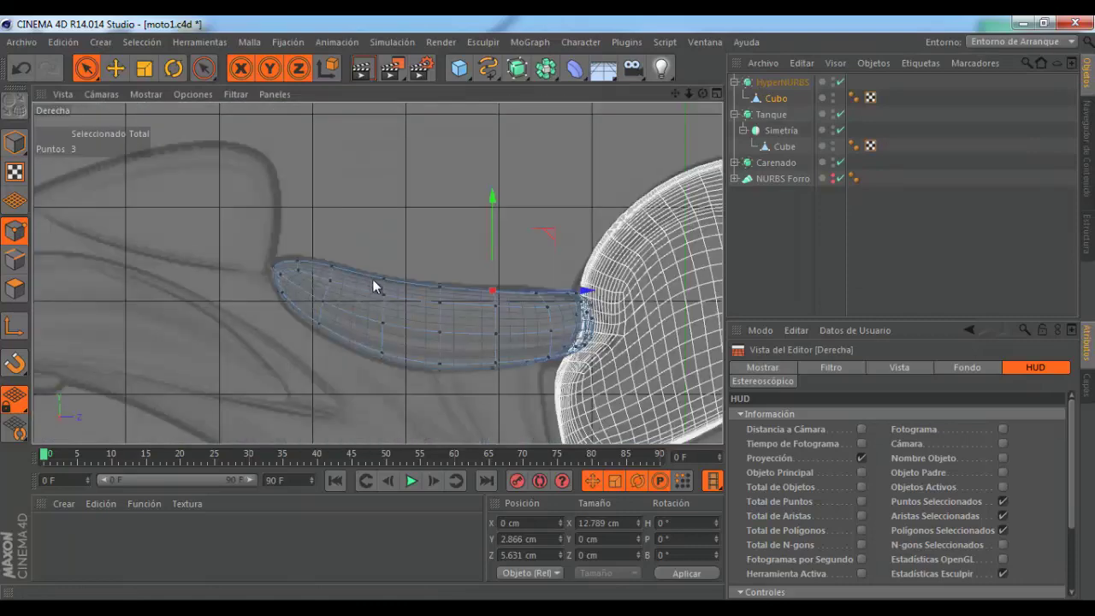
scroll(452, 330, "up", 2)
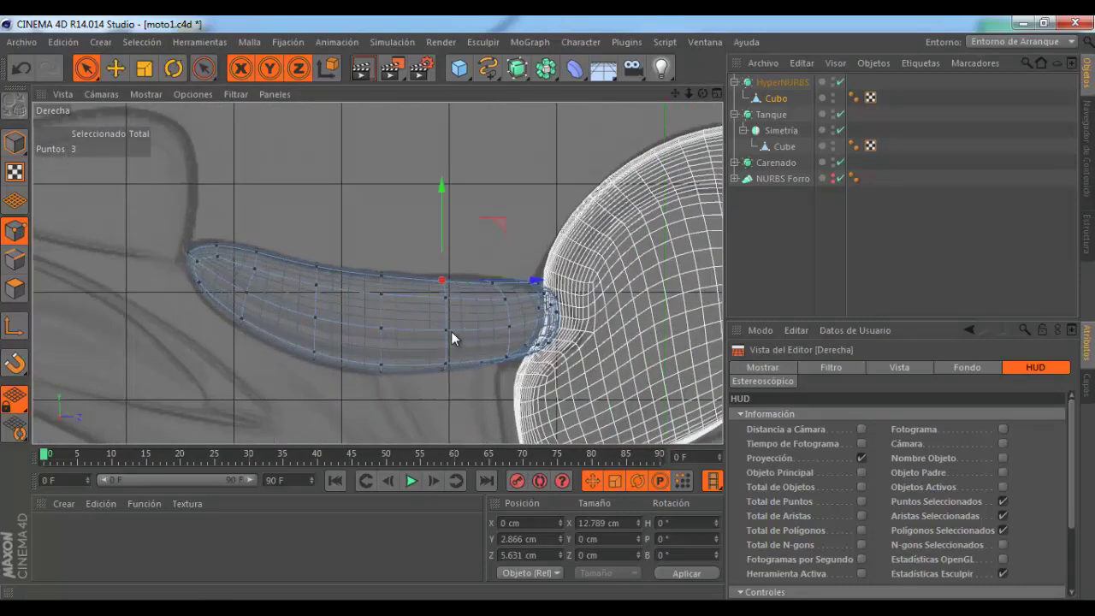
scroll(478, 322, "up", 2)
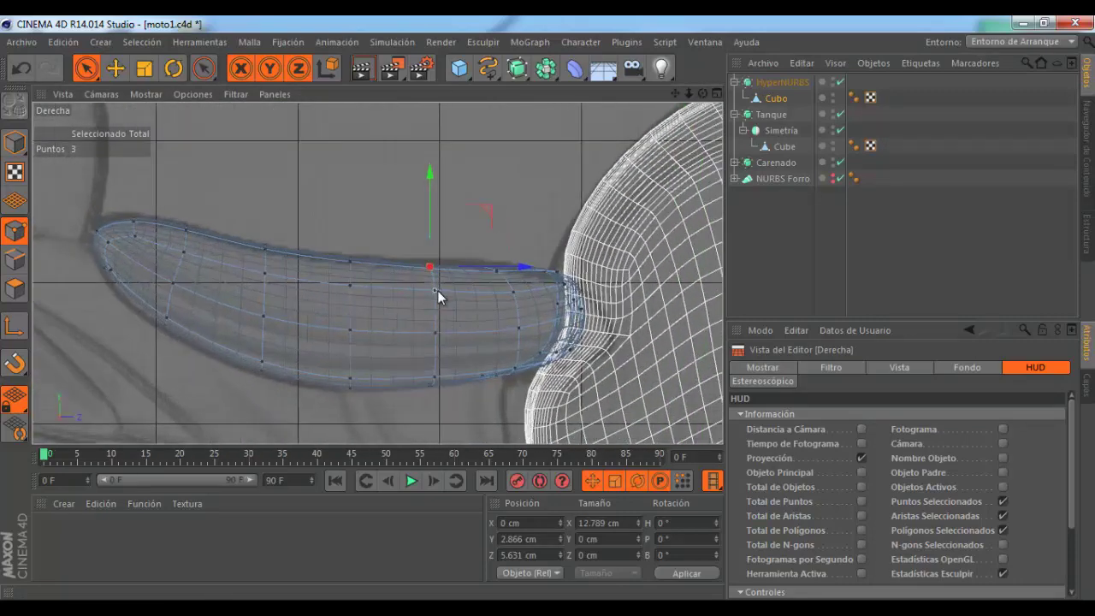
left_click(89, 70)
left_click(151, 110)
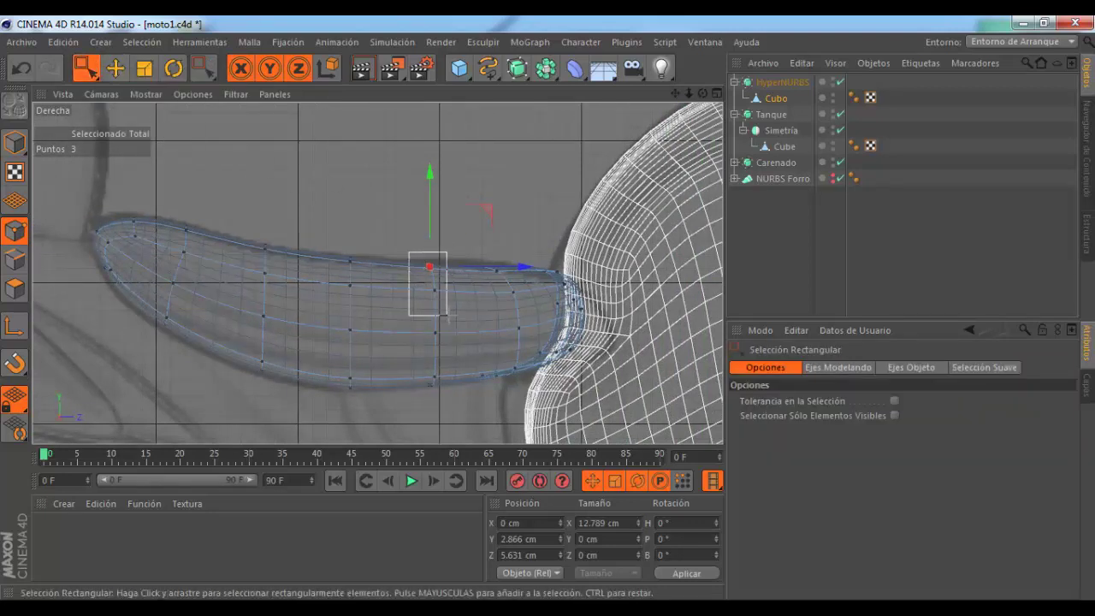
left_click_drag(409, 253, 446, 315)
left_click_drag(433, 219, 433, 205)
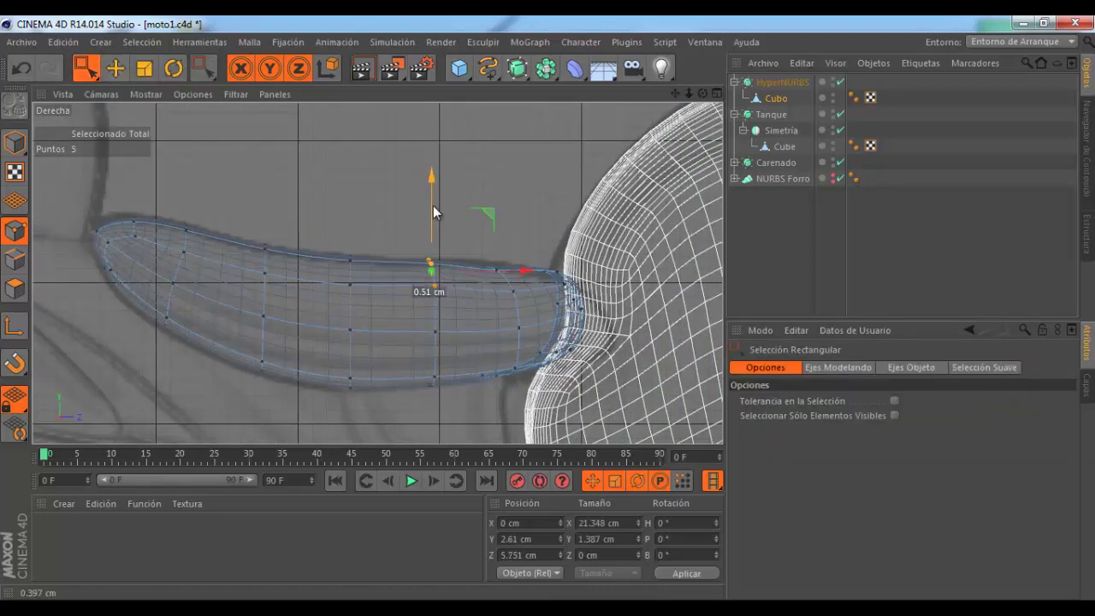
Step: Select the seat's front-end points, then nudge the bottom-centre points slightly upward
left_click_drag(465, 245, 525, 313)
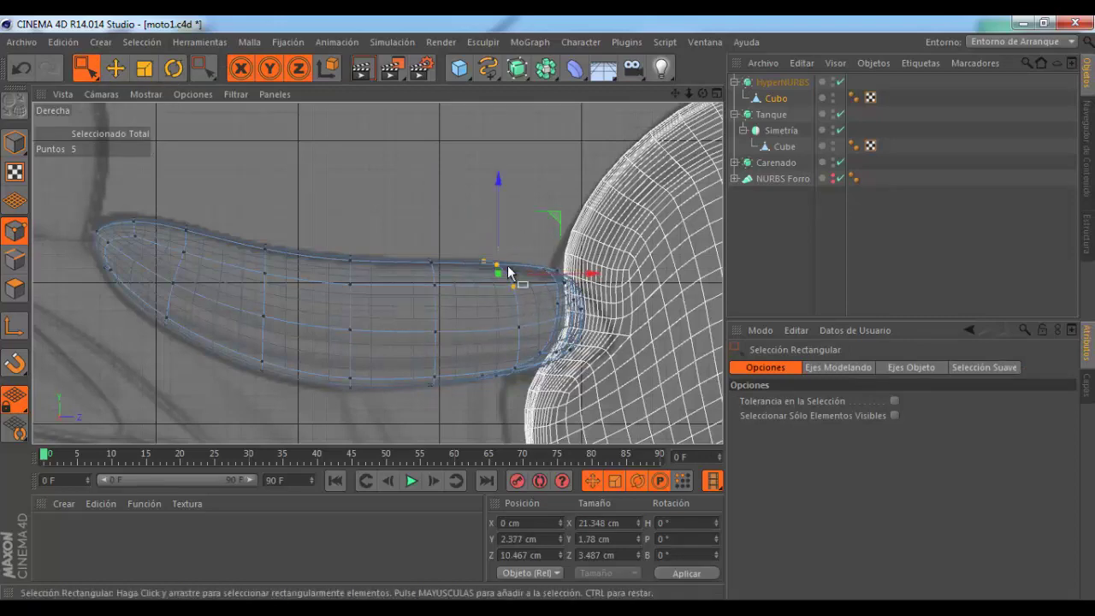
scroll(513, 280, "up", 1)
scroll(355, 367, "up", 1)
left_click_drag(355, 350, 388, 416)
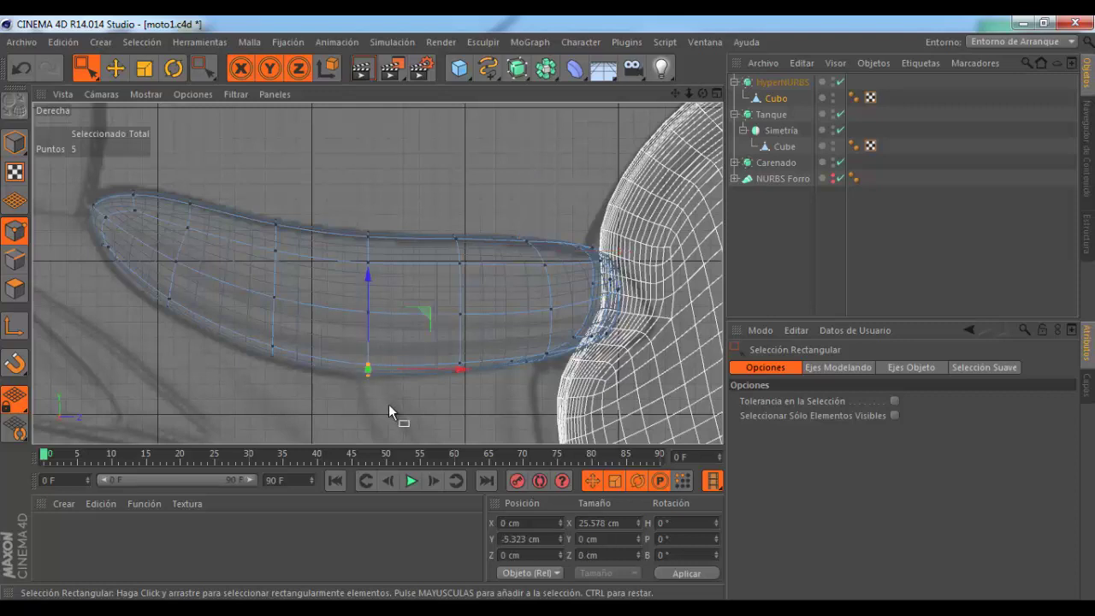
left_click_drag(368, 302, 369, 300)
Step: Lower the rear point column and raise the rear tip to about 5.9 cm, then show four views
left_click_drag(261, 326, 290, 365)
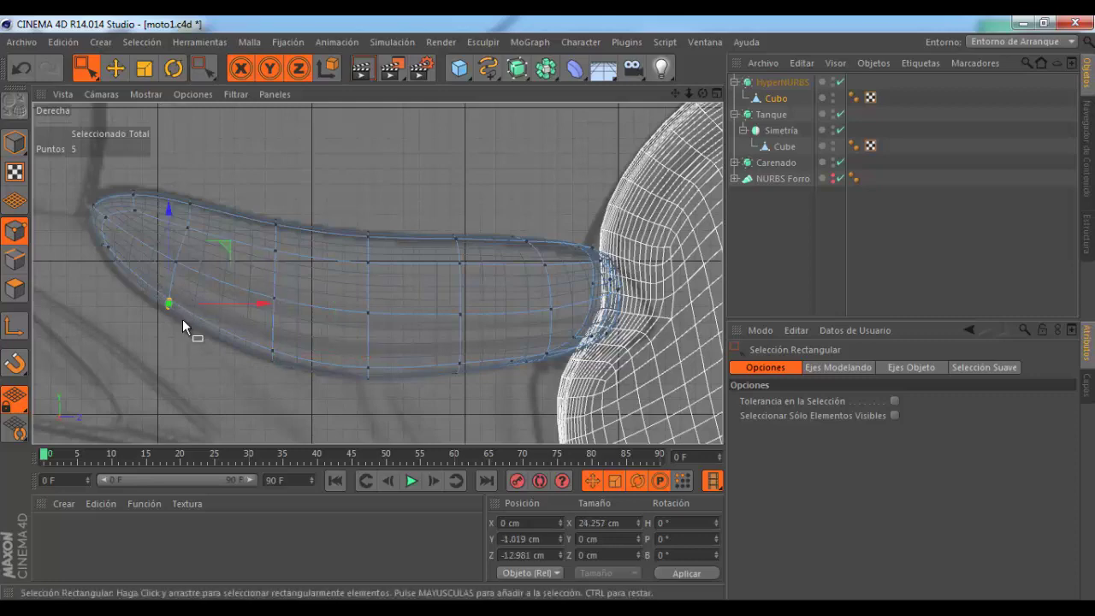
left_click_drag(168, 240, 195, 233)
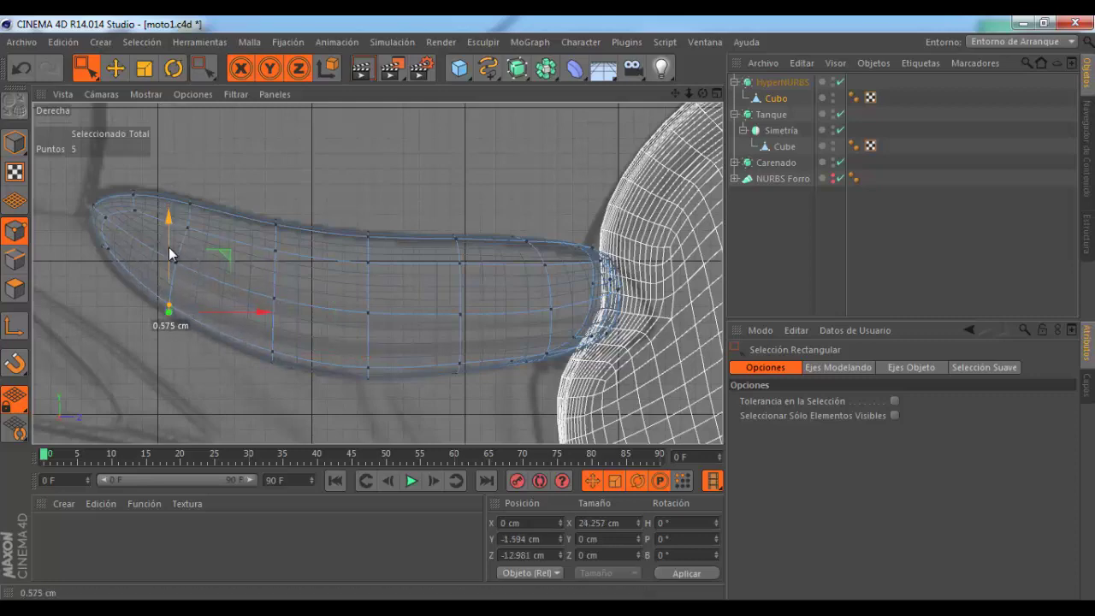
middle_click_drag(195, 234, 325, 246, "alt")
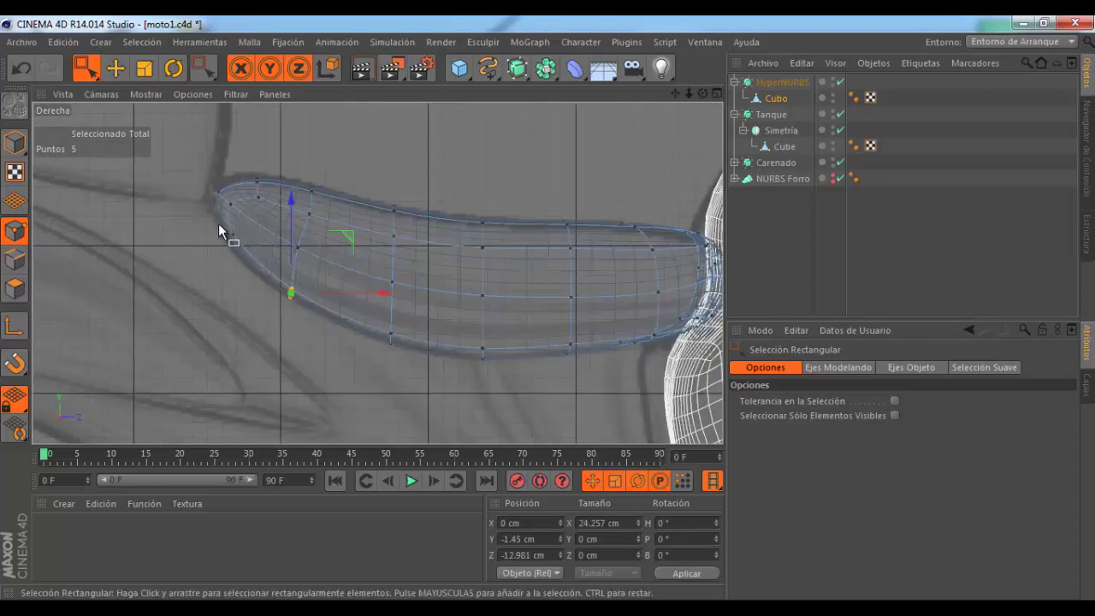
left_click_drag(231, 179, 185, 182)
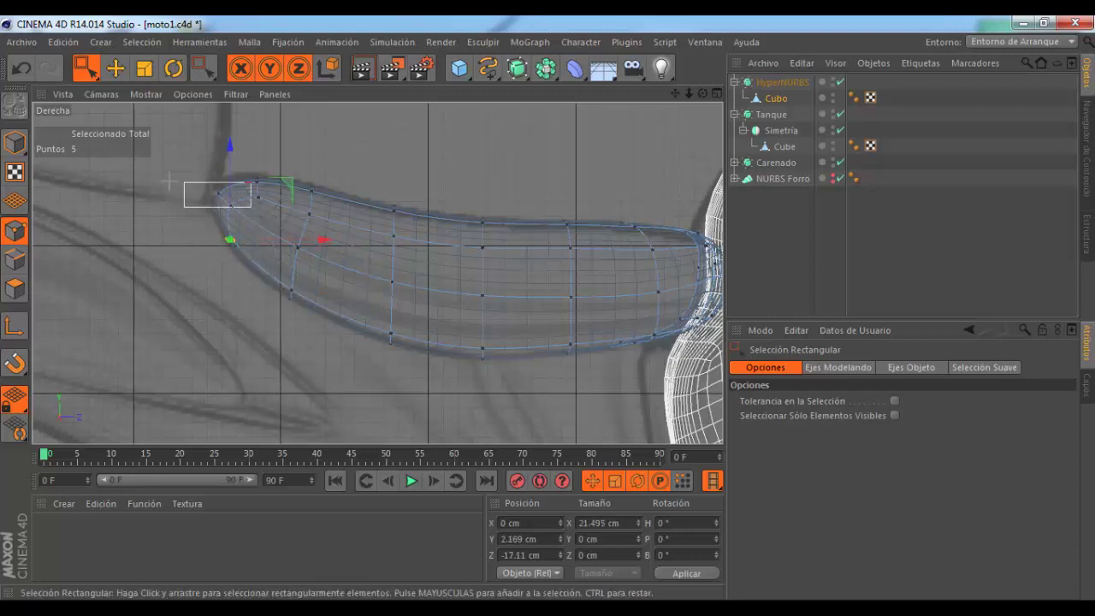
left_click_drag(265, 202, 257, 155)
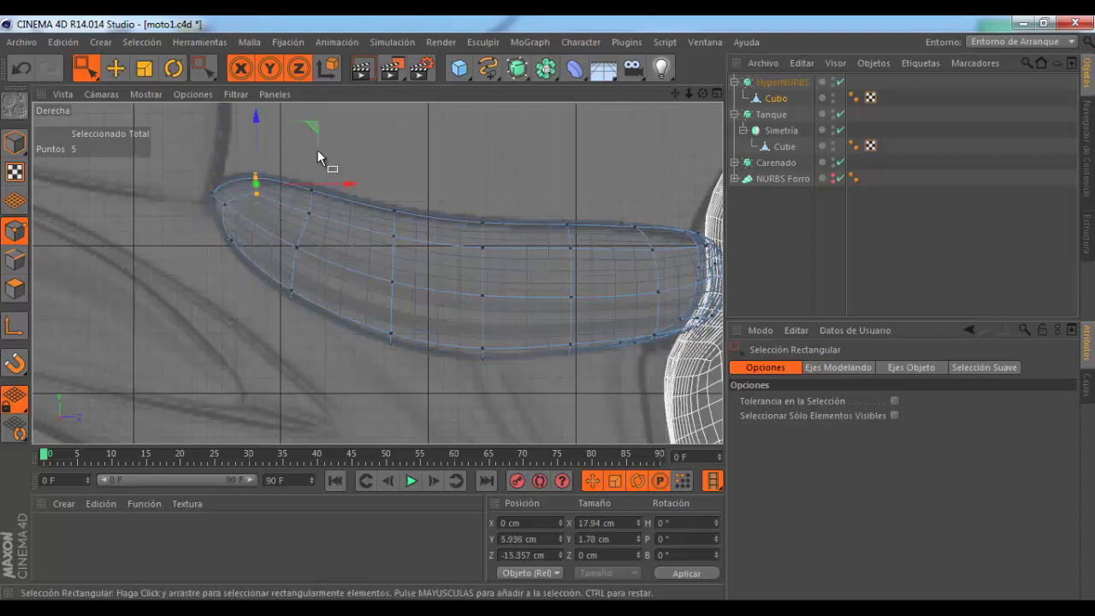
scroll(317, 150, "down", 1)
scroll(395, 190, "down", 1)
scroll(473, 221, "down", 1)
scroll(475, 220, "up", 1)
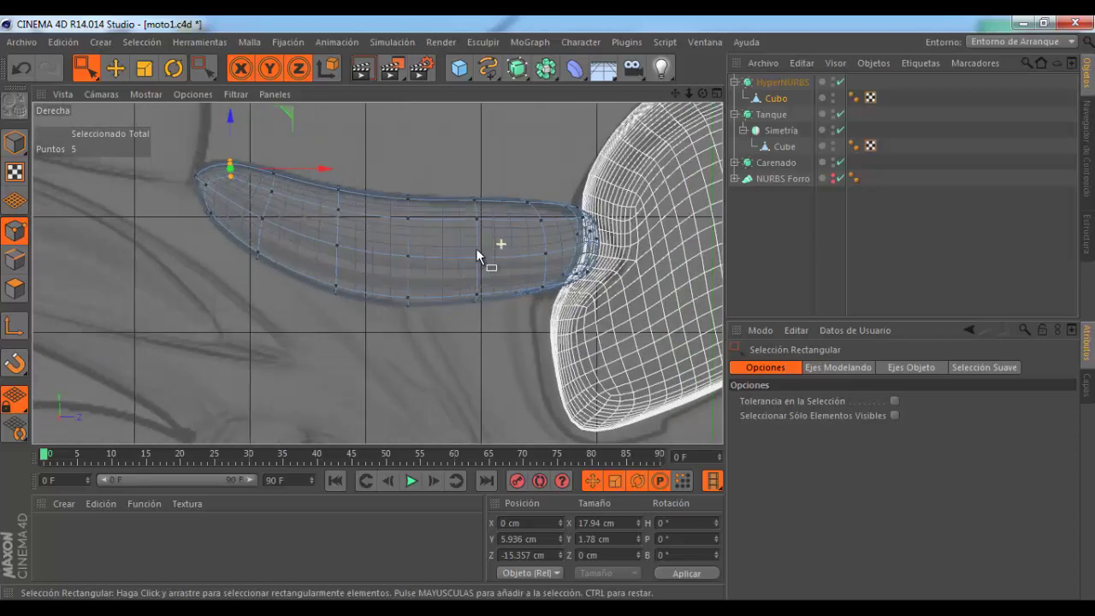
left_click(717, 93)
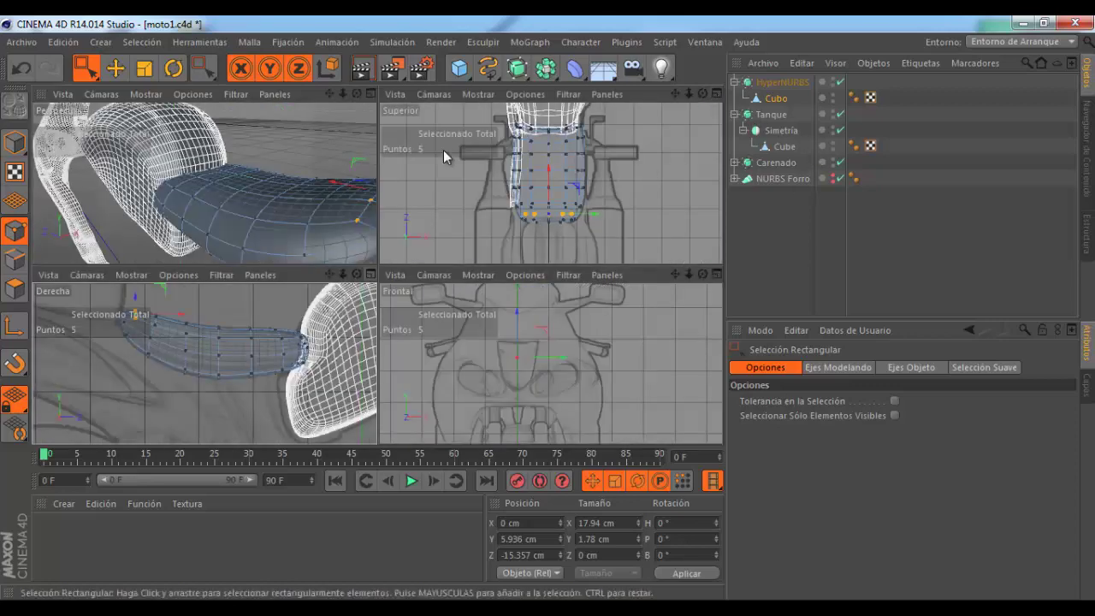
Step: Maximize the perspective view and render a preview of the seat
left_click(366, 96)
scroll(445, 171, "up", 1)
scroll(519, 173, "up", 1)
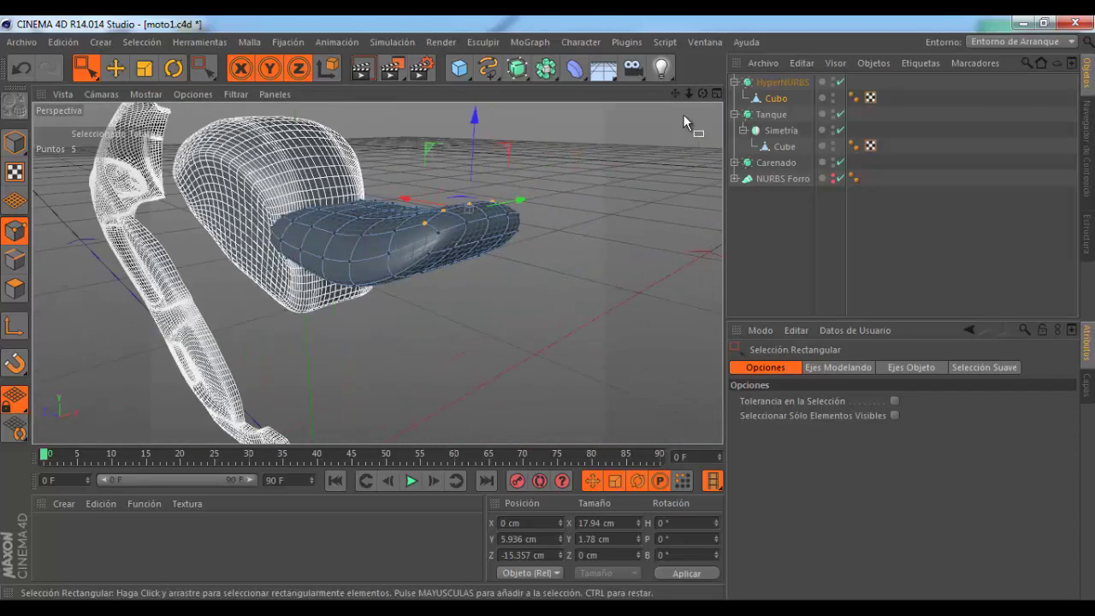
scroll(599, 257, "up", 1)
scroll(599, 257, "up", 1)
scroll(598, 218, "down", 3)
scroll(438, 193, "up", 2)
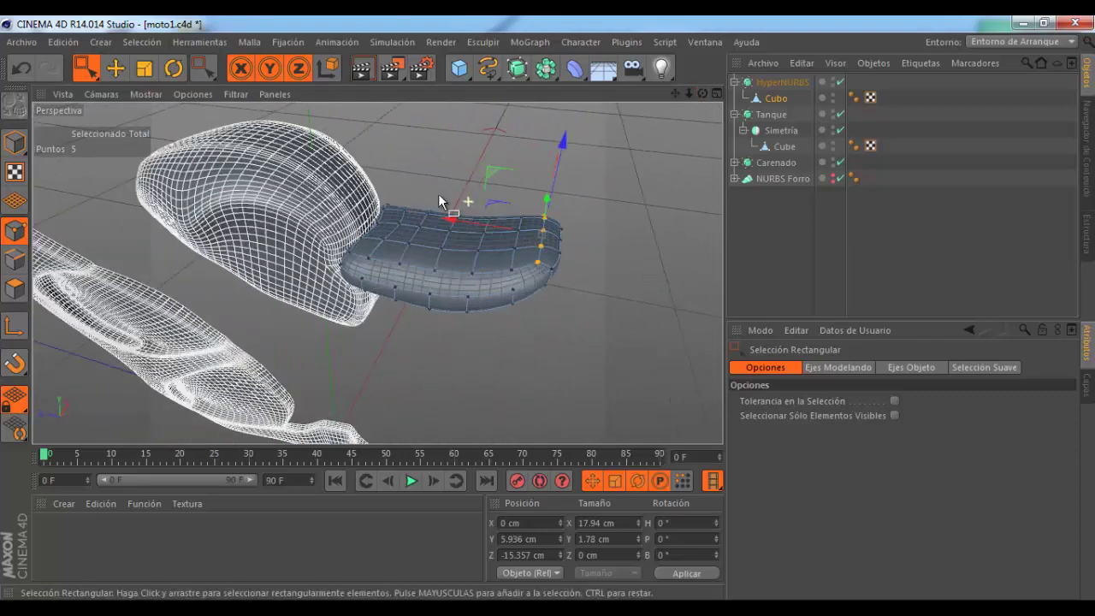
left_click(359, 70)
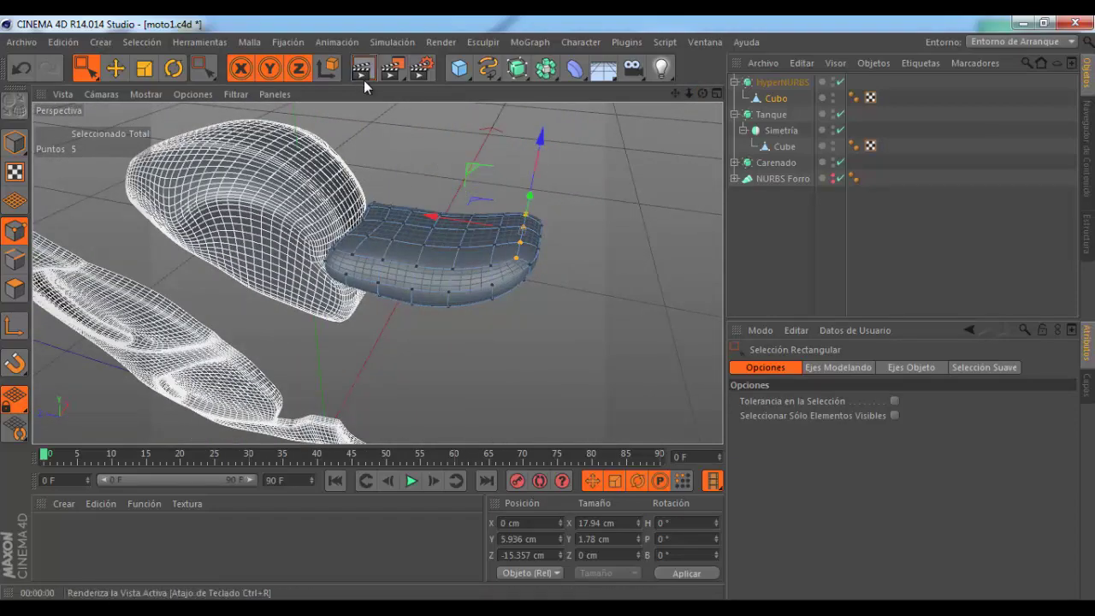
scroll(387, 237, "down", 1)
scroll(426, 221, "up", 1)
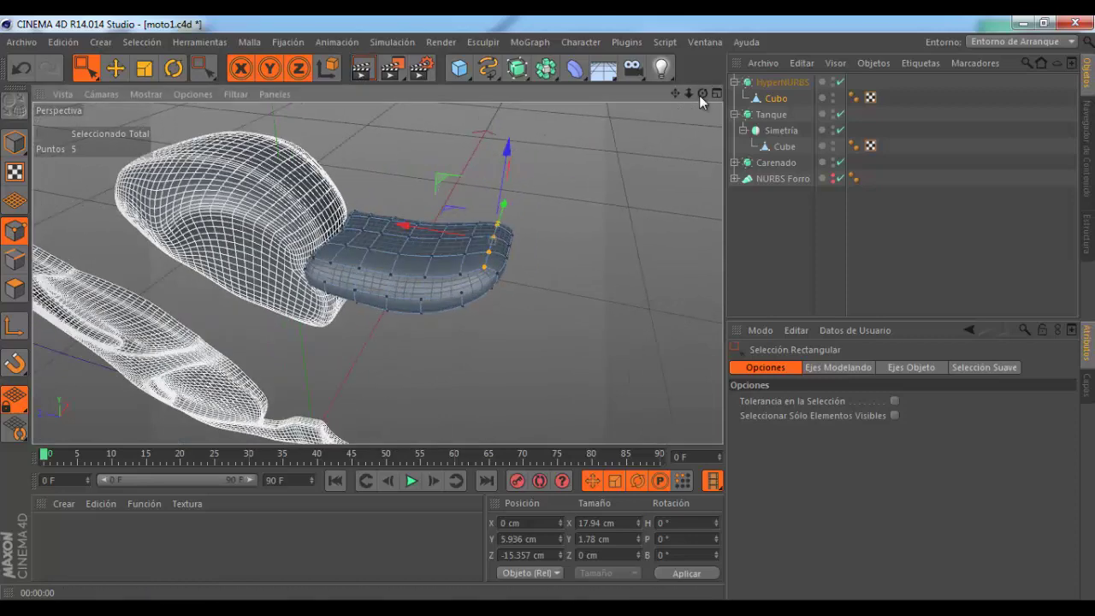
Step: Raise the seat's top-edge points slightly, then select both front corner point groups
left_click_drag(703, 93, 548, 308)
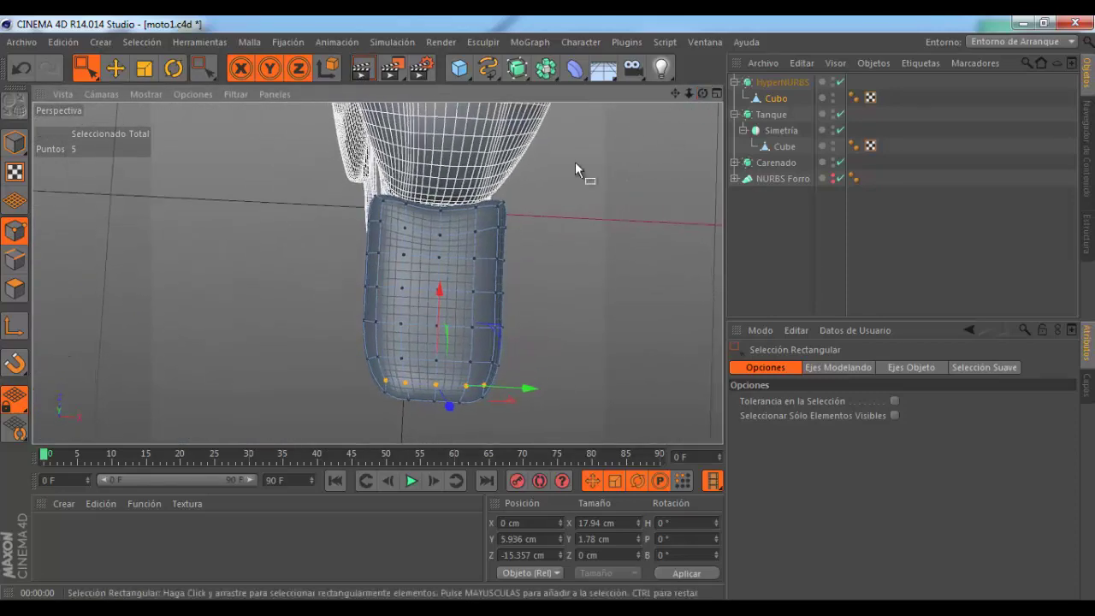
scroll(446, 215, "up", 2)
scroll(368, 199, "up", 1)
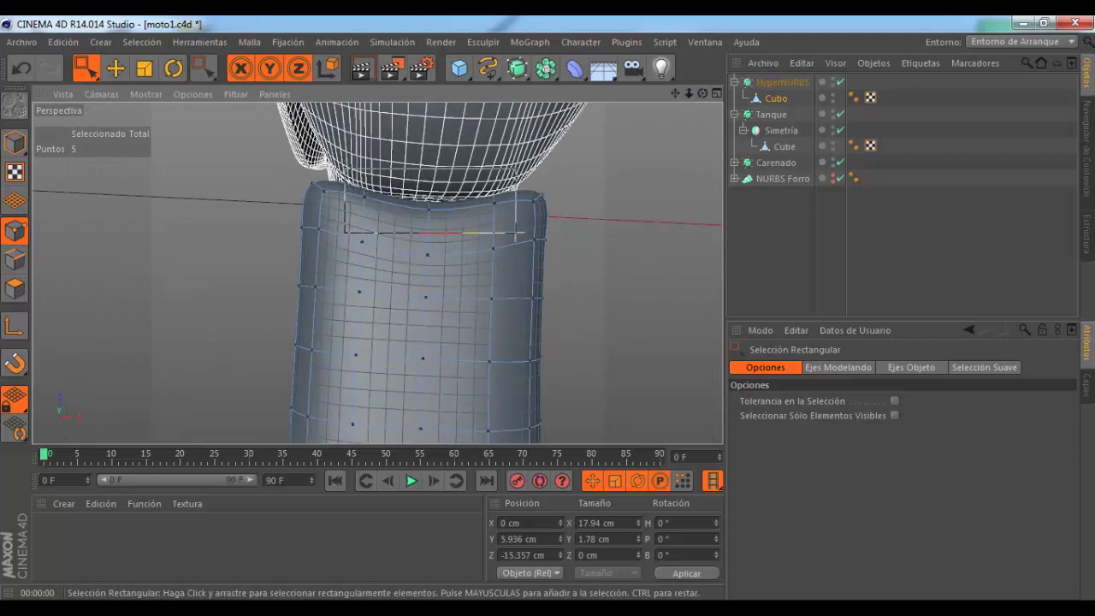
left_click_drag(521, 233, 503, 225)
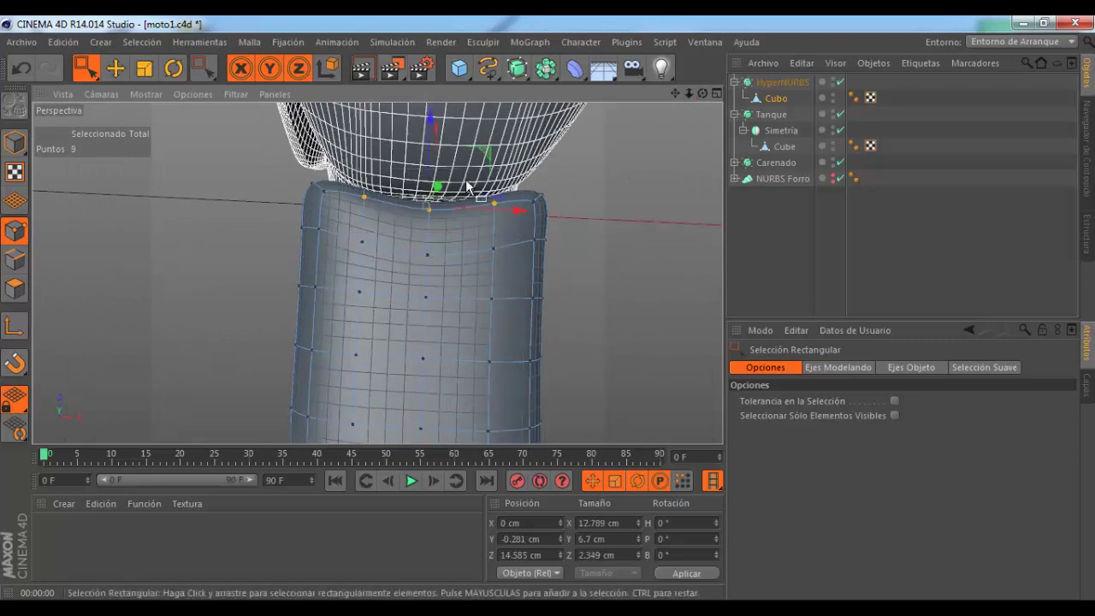
left_click_drag(430, 122, 430, 128)
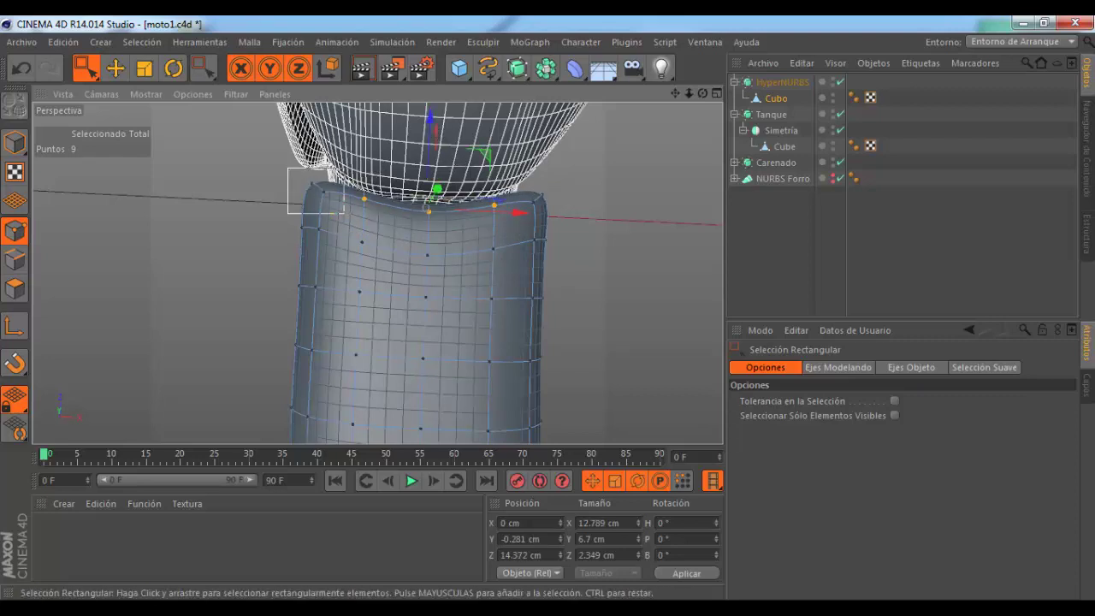
left_click_drag(288, 169, 343, 213)
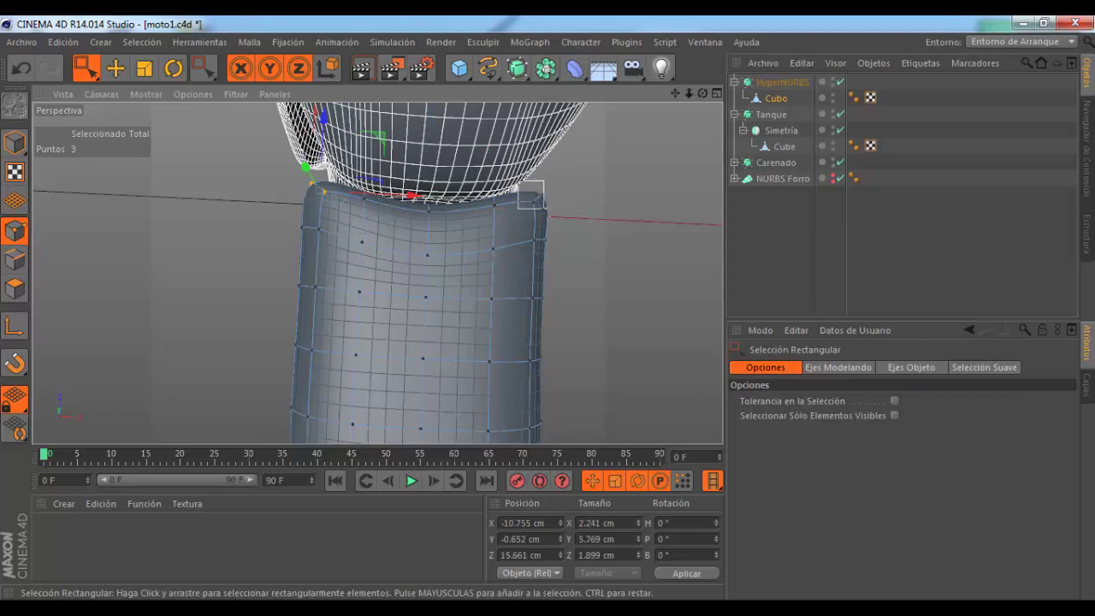
mouse_move(544, 207)
left_mouse_down("shift")
mouse_move(567, 214)
mouse_move(503, 206)
left_mouse_up("shift")
Step: Push the selected front corner points forward toward the tank
key("t")
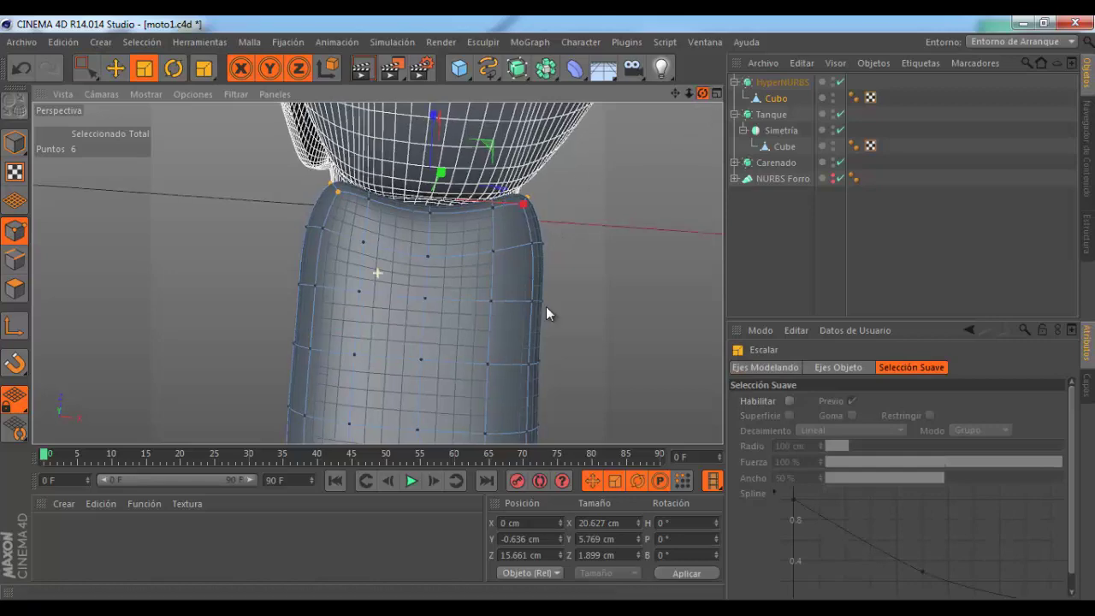
left_click_drag(545, 308, 552, 316, "alt")
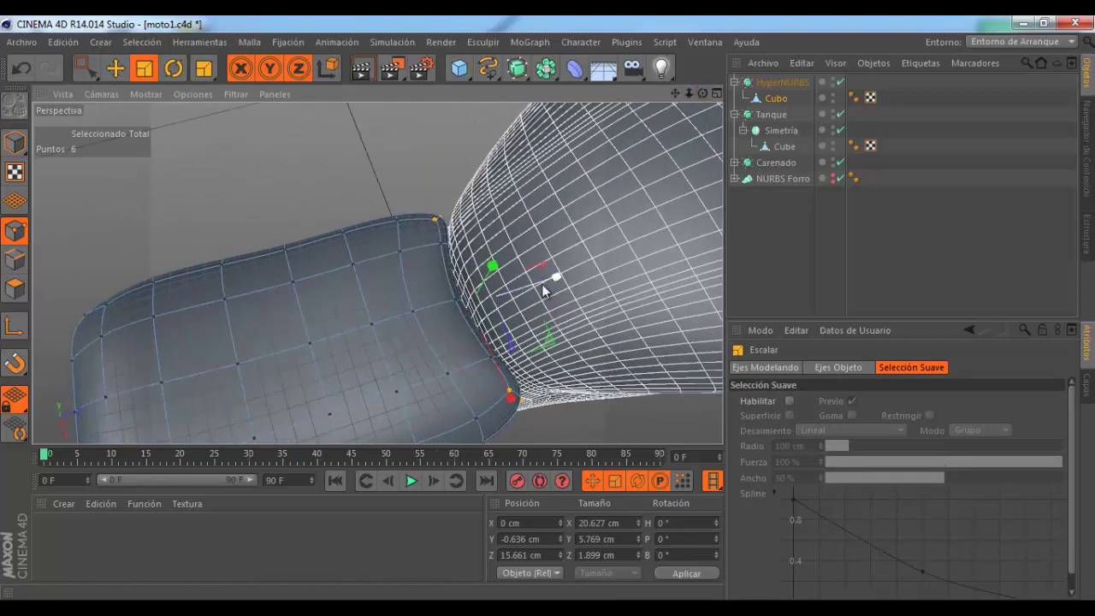
key("e")
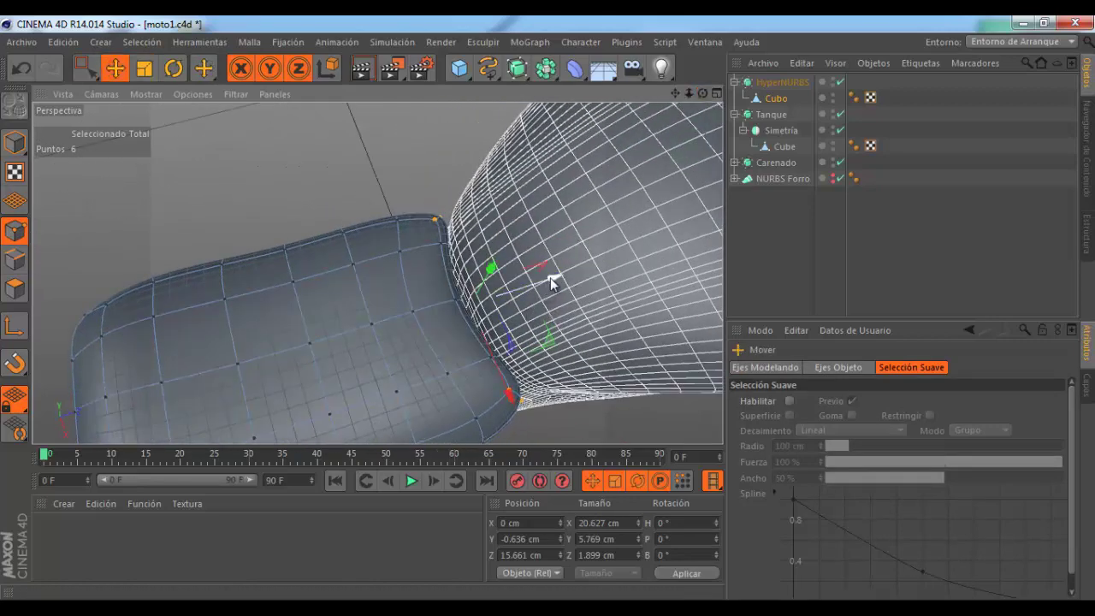
left_click_drag(550, 278, 557, 282)
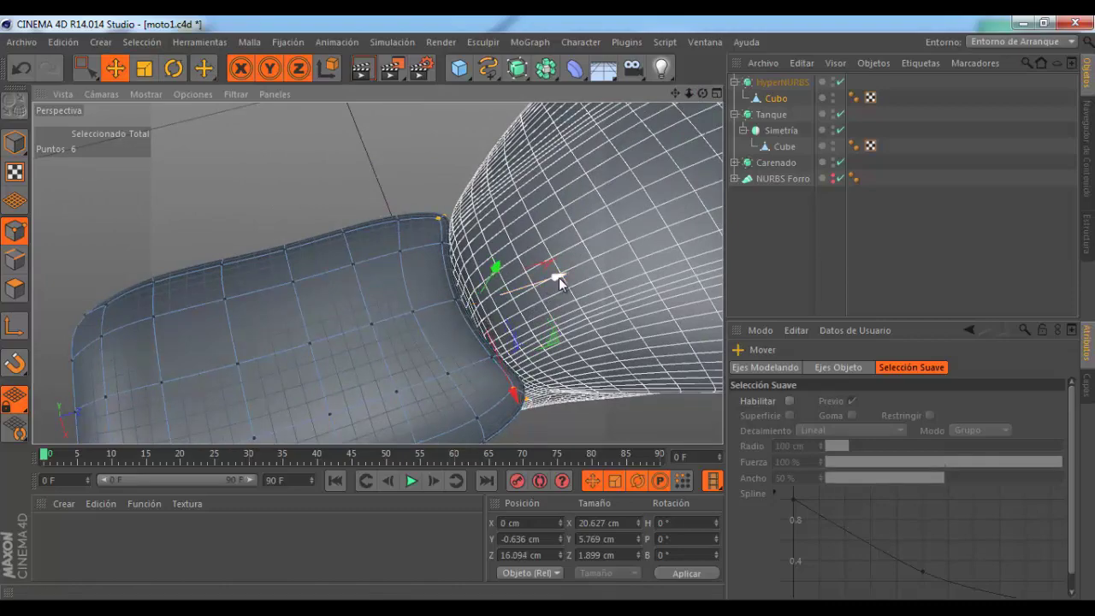
mouse_move(702, 94)
left_mouse_down()
mouse_move(549, 309)
mouse_move(404, 173)
left_mouse_up()
mouse_move(437, 259)
left_mouse_down("alt")
mouse_move(325, 282)
mouse_move(402, 318)
left_mouse_up("alt")
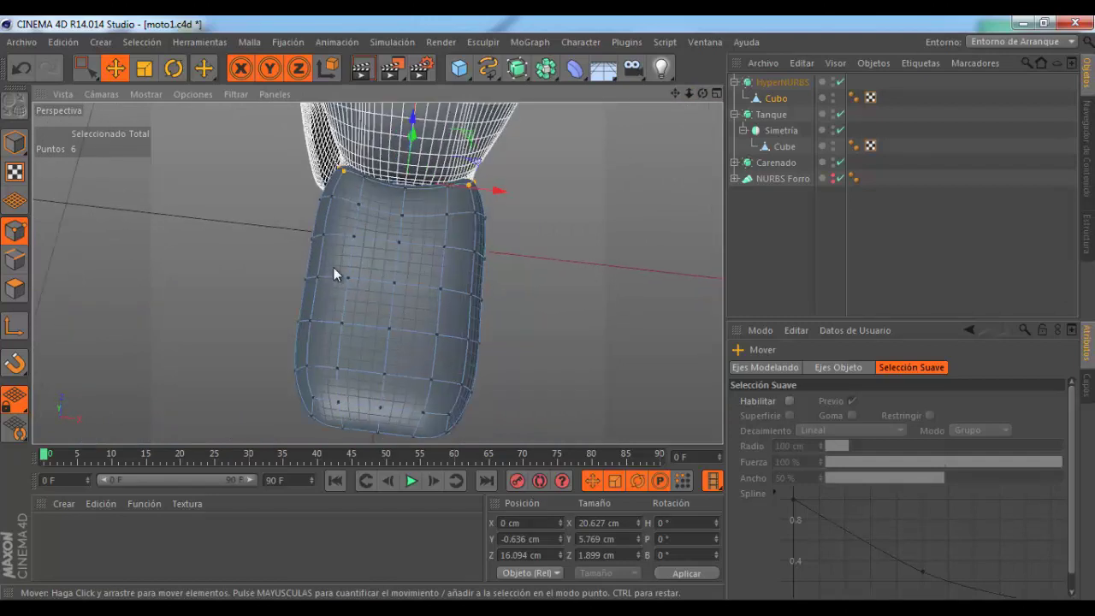
Step: Select matching points on both seat sides and scale them outward to widen the seat
left_click(85, 69)
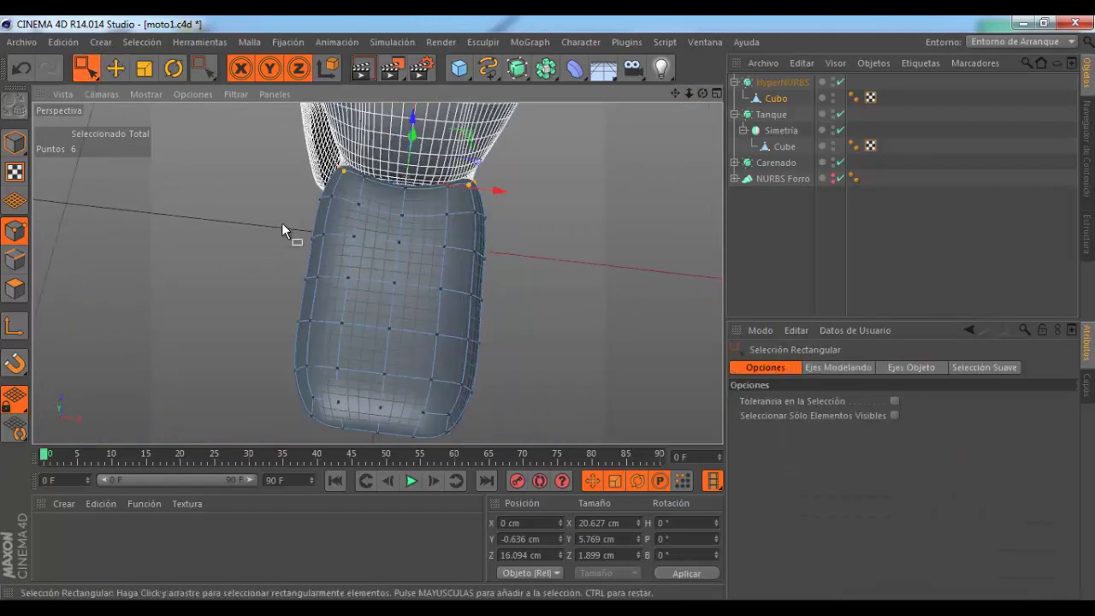
left_click_drag(709, 104, 313, 227, "alt")
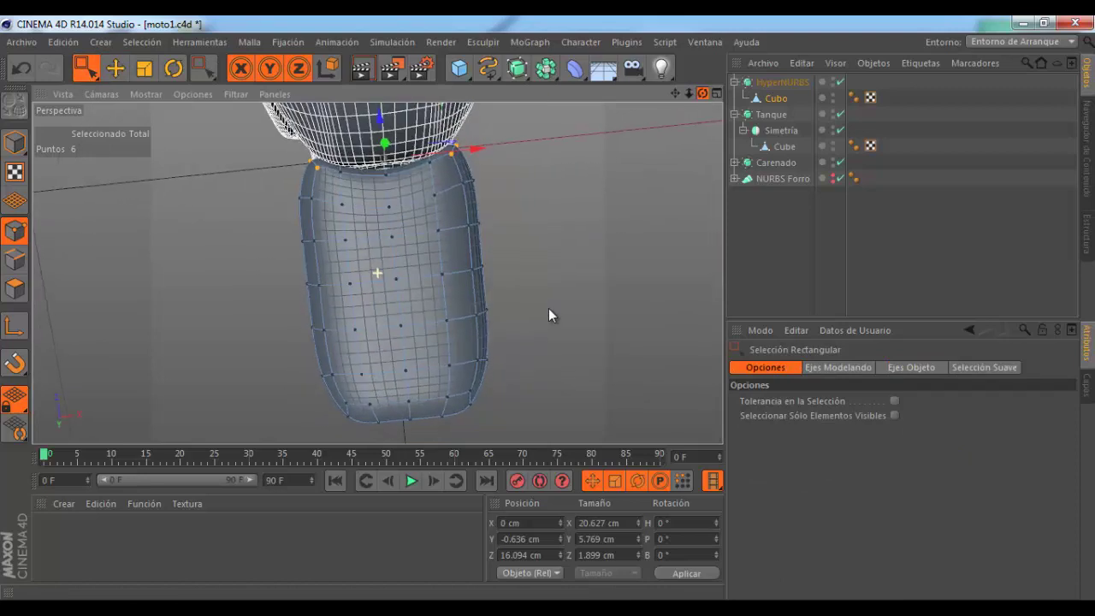
left_click_drag(333, 346, 337, 355)
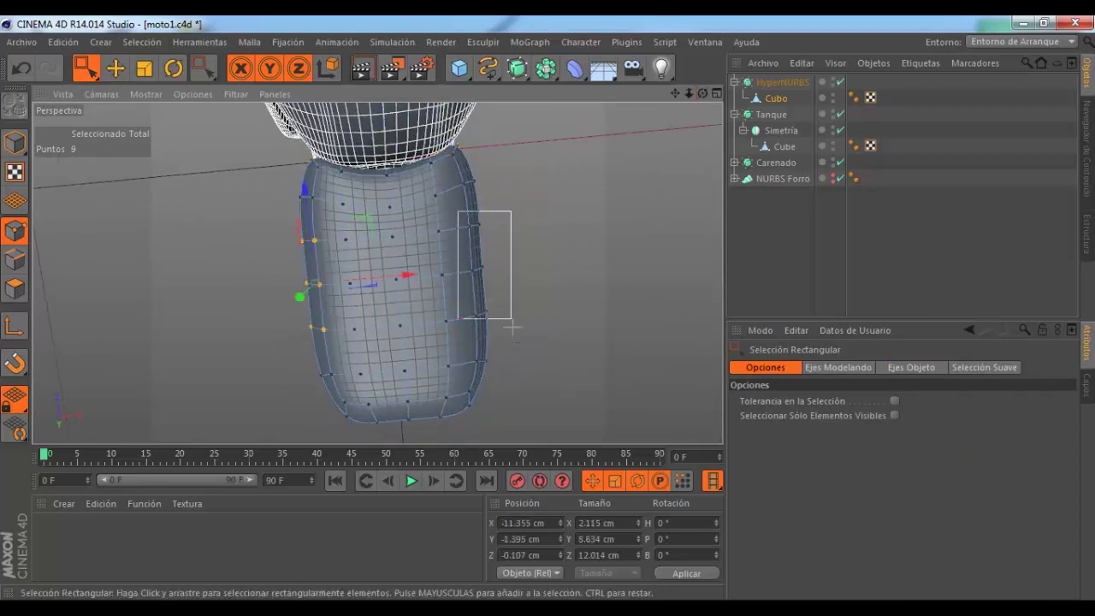
left_click_drag(512, 326, 517, 332)
key("t")
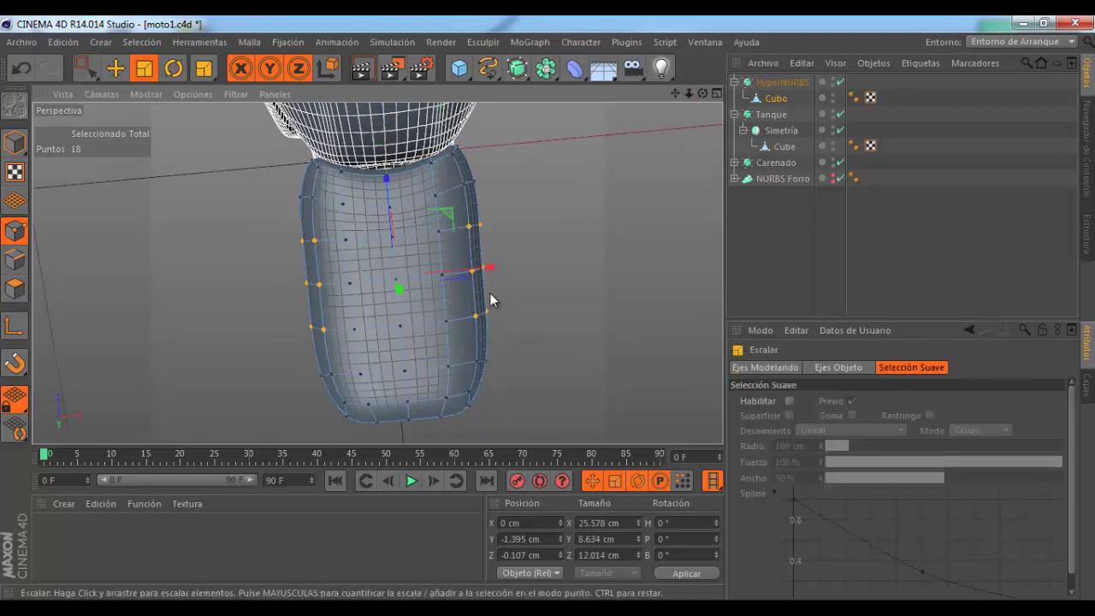
left_click_drag(488, 266, 492, 269)
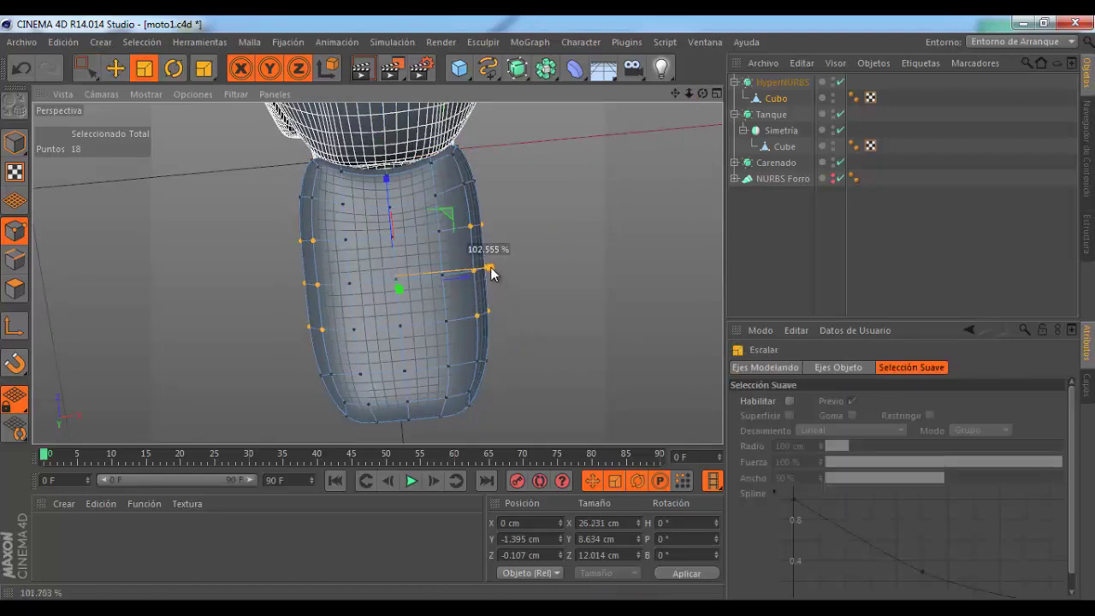
scroll(414, 300, "up", 2)
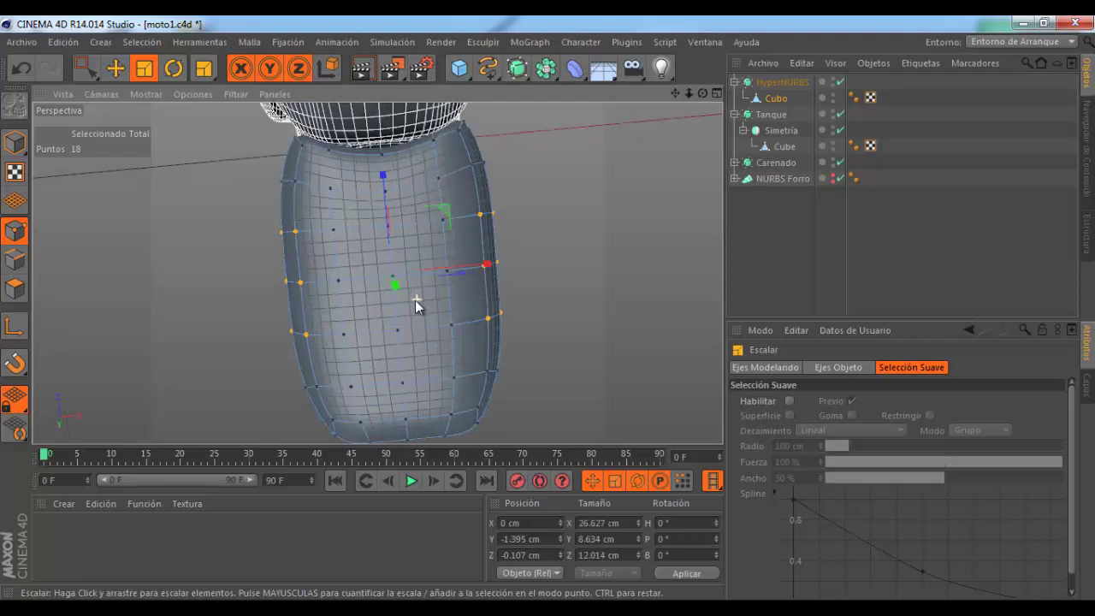
Step: Select the left and right middle-edge points and scale them to about 27.3 cm wide
left_click(85, 68)
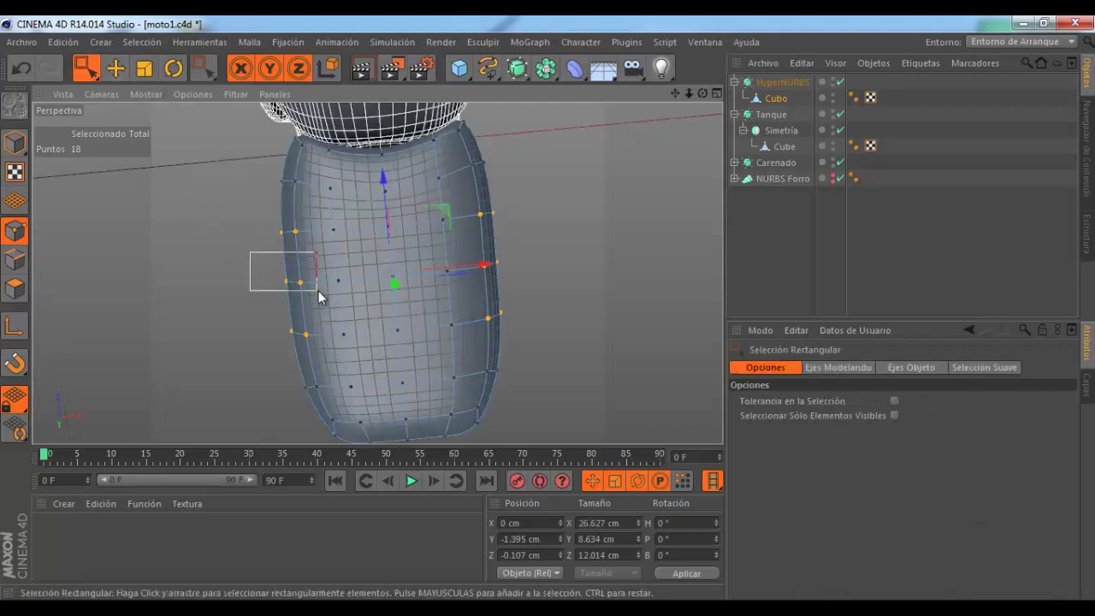
left_click_drag(318, 291, 326, 305)
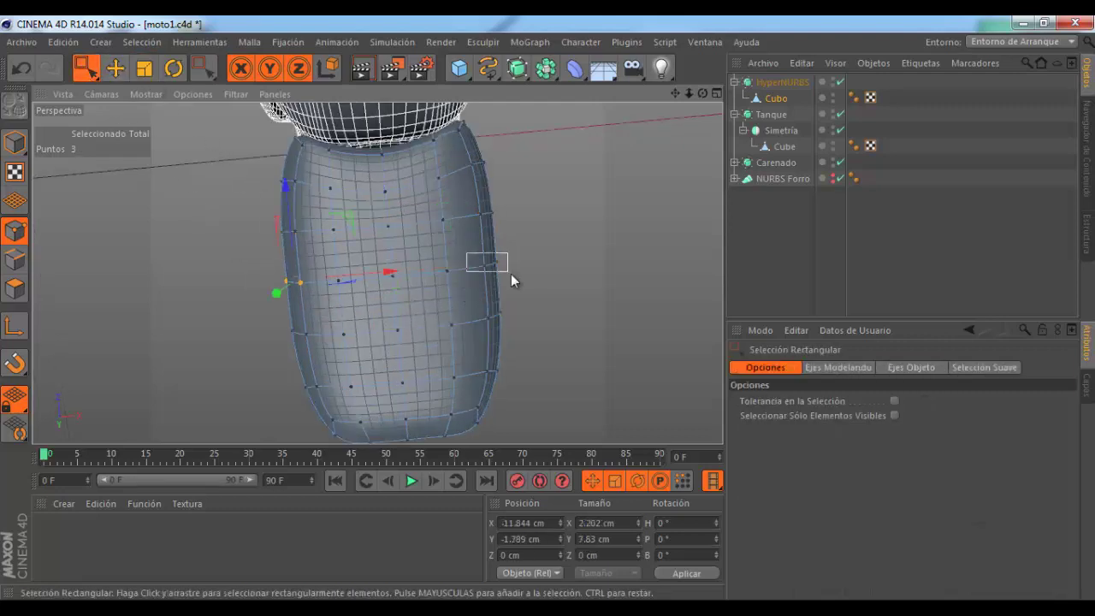
left_click_drag(511, 274, 490, 268, "shift")
key("t")
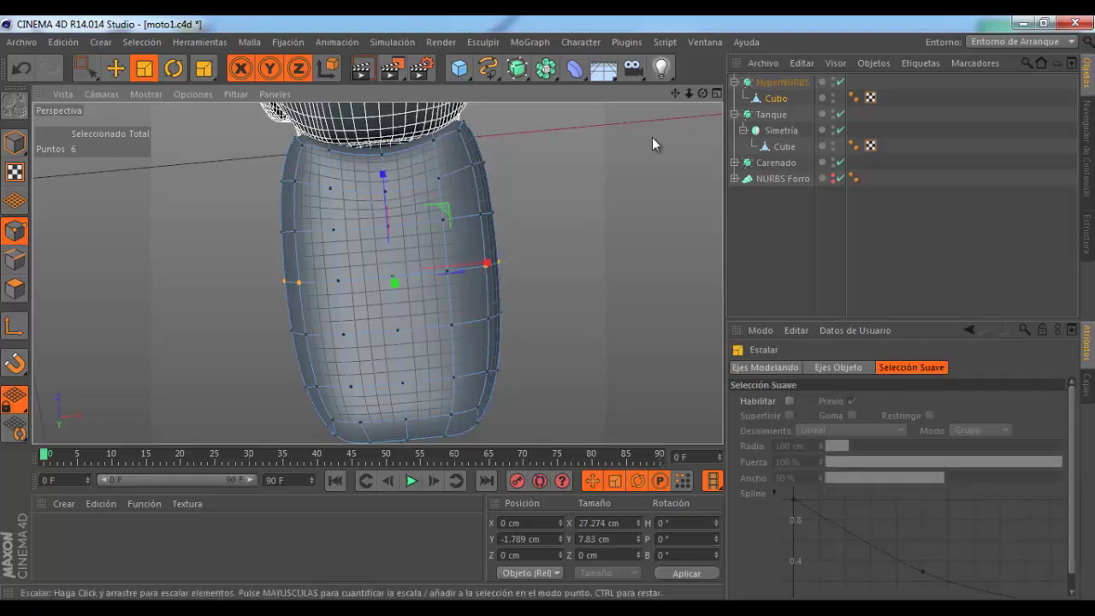
mouse_move(704, 94)
left_mouse_down()
mouse_move(548, 309)
mouse_move(363, 272)
mouse_move(370, 330)
mouse_move(399, 297)
left_mouse_up()
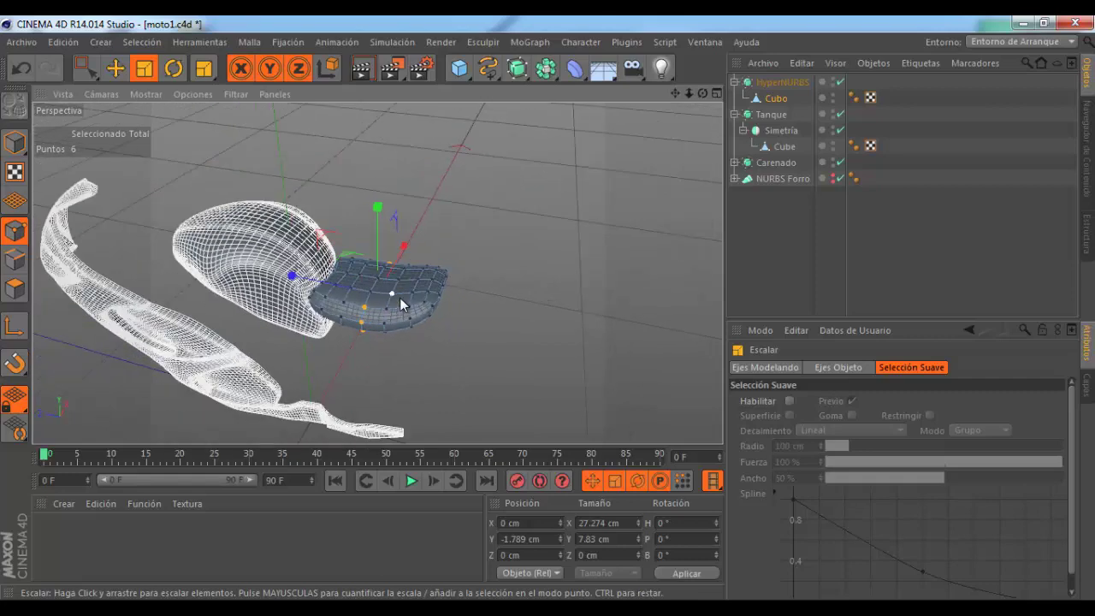
Step: Maximize the right side view and frame it around the seat
left_click(716, 94)
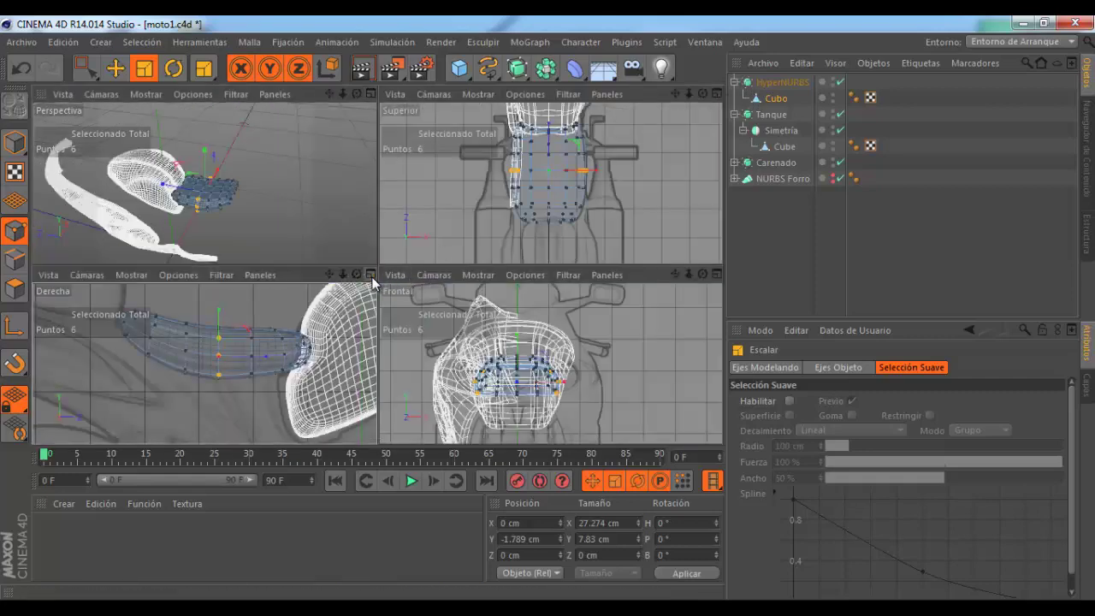
left_click(372, 275)
left_click_drag(251, 291, 371, 278, "alt")
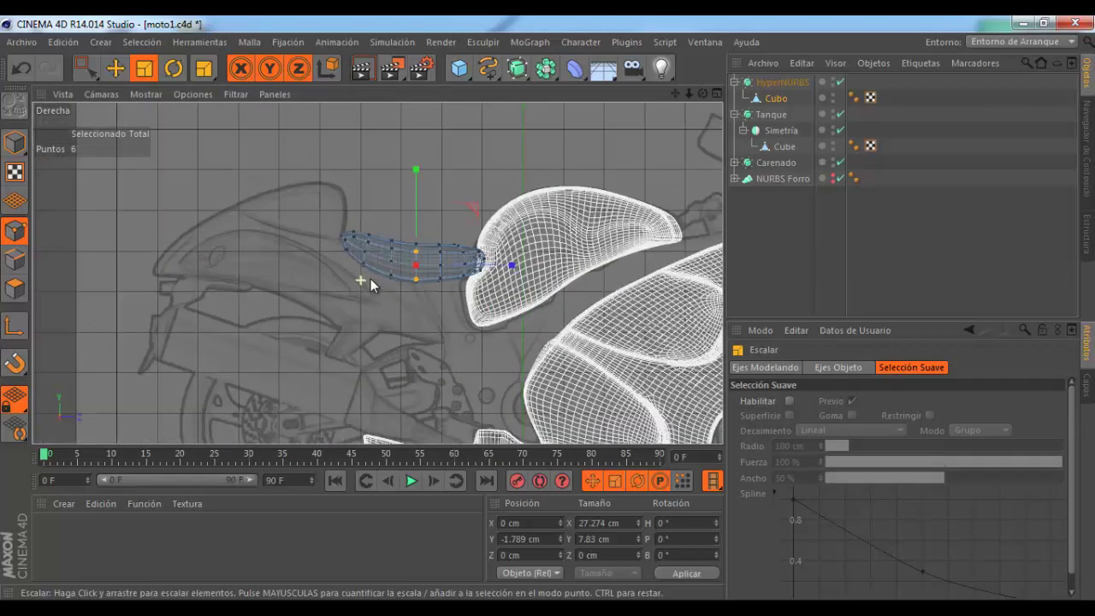
scroll(254, 250, "down", 5)
scroll(248, 236, "up", 4)
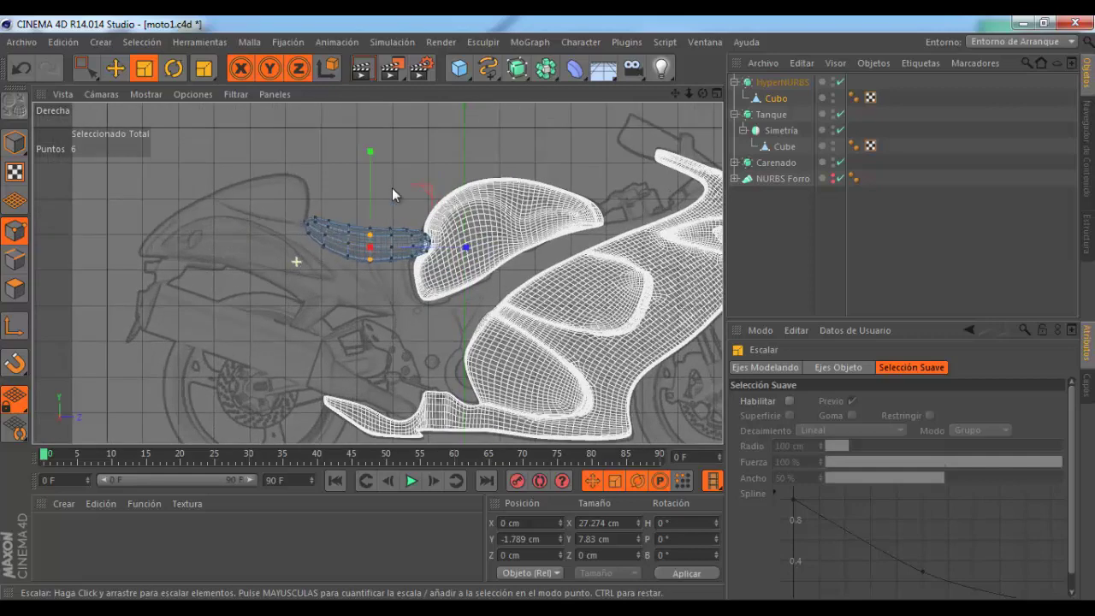
Step: Add a new cube and, in Model mode, shrink it and flatten it vertically
left_click(459, 68)
scroll(348, 225, "down", 3)
scroll(344, 252, "down", 2)
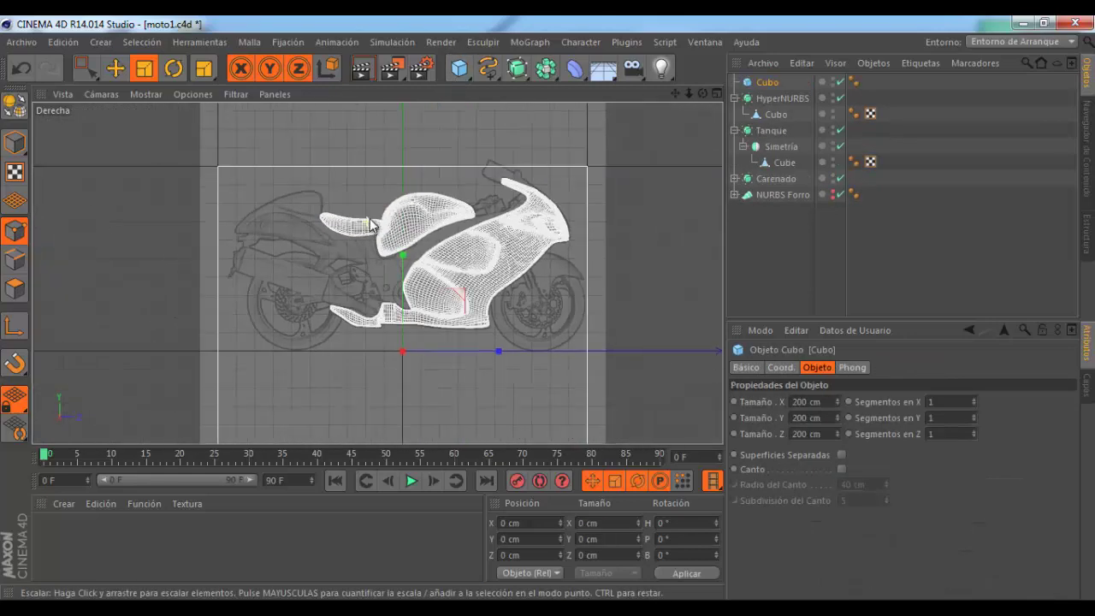
scroll(344, 252, "down", 2)
scroll(462, 330, "up", 1)
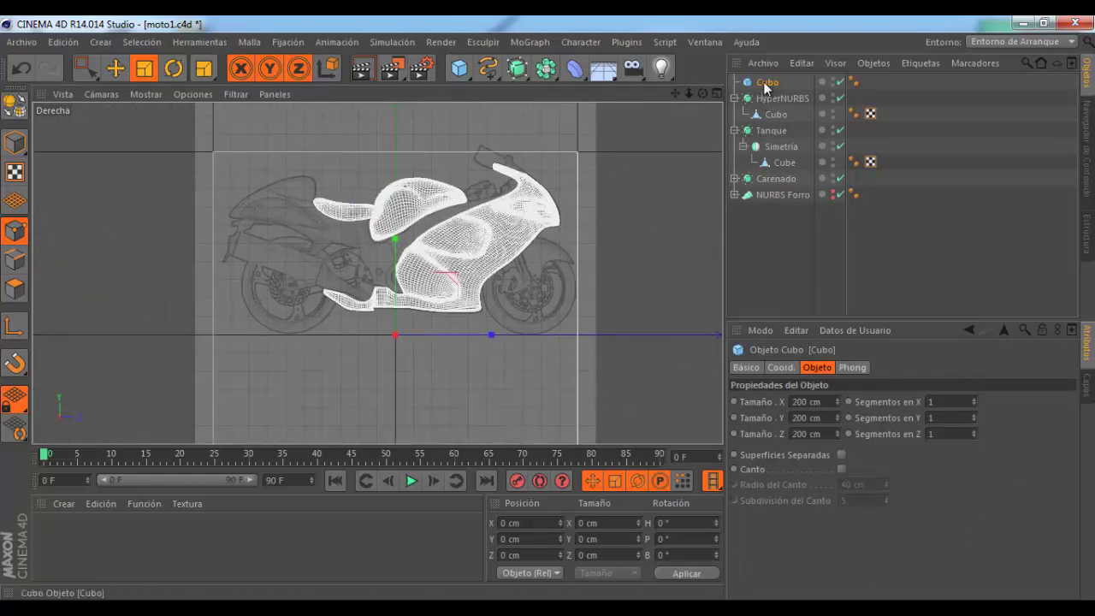
left_click(15, 142)
scroll(304, 258, "up", 1)
scroll(305, 258, "down", 1)
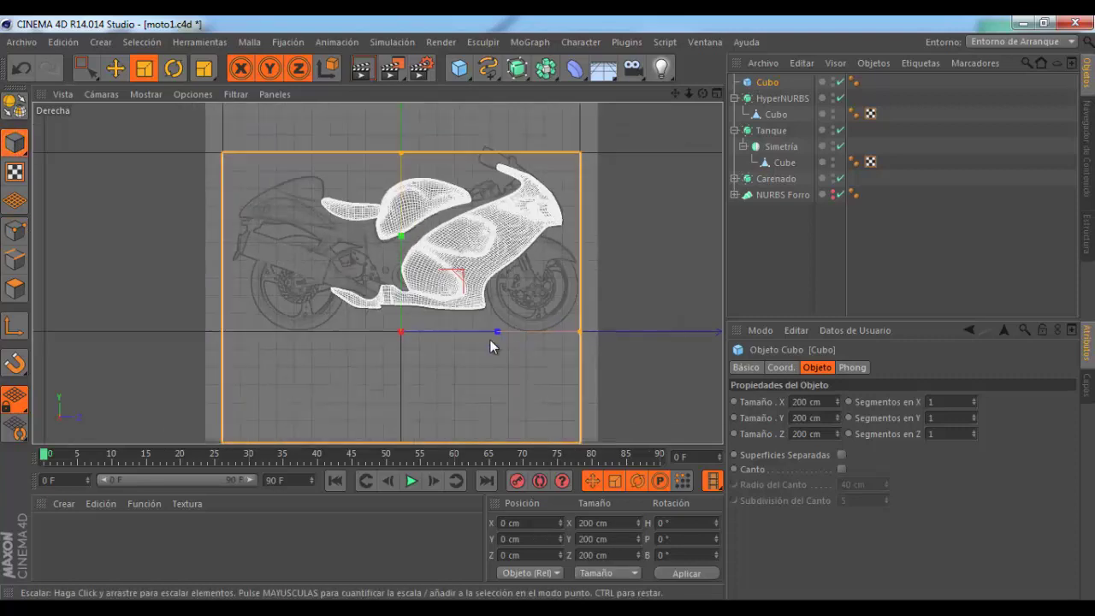
left_click_drag(498, 332, 443, 334)
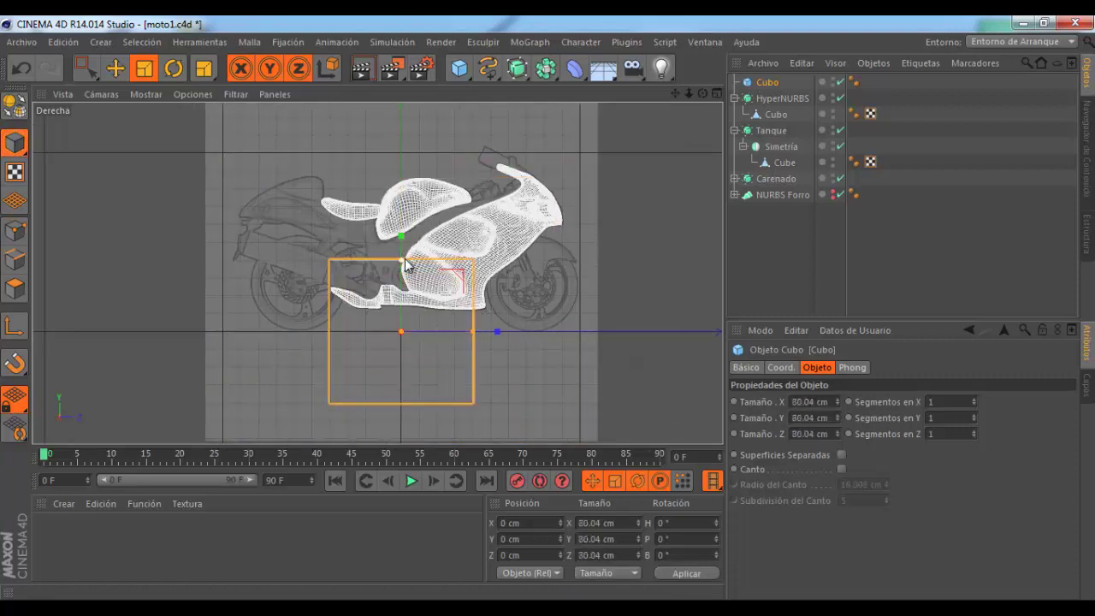
left_click_drag(401, 240, 420, 313)
Step: Move the block behind the tank and shorten it to about 80 × 13.3 × 71.6 cm
key("e")
mouse_move(455, 280)
left_mouse_down()
mouse_move(352, 163)
mouse_move(337, 187)
left_mouse_up()
scroll(267, 211, "up", 3)
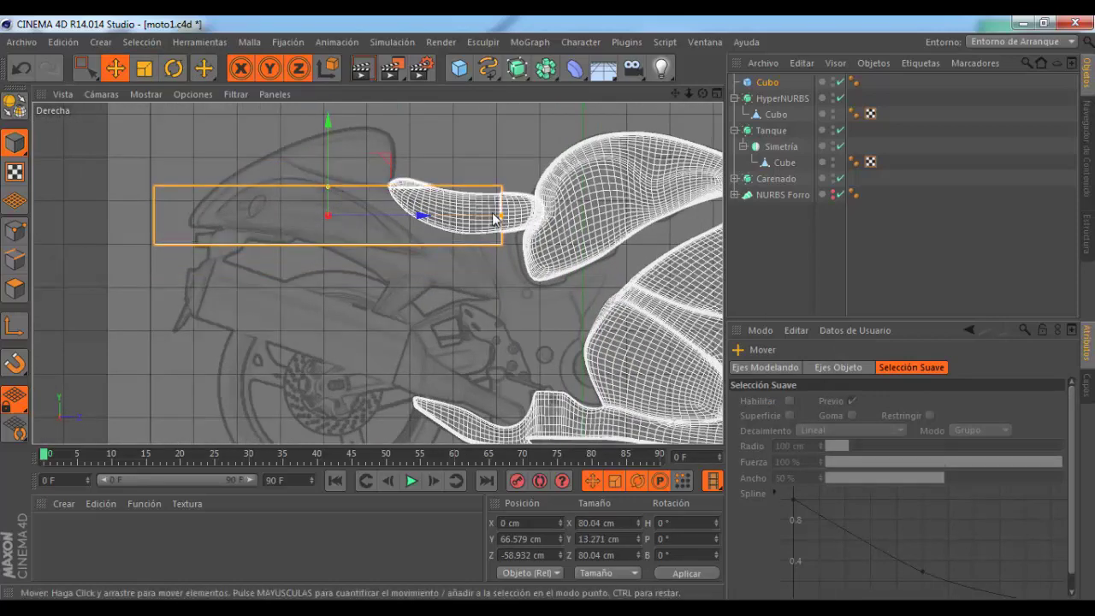
left_click_drag(501, 215, 472, 220)
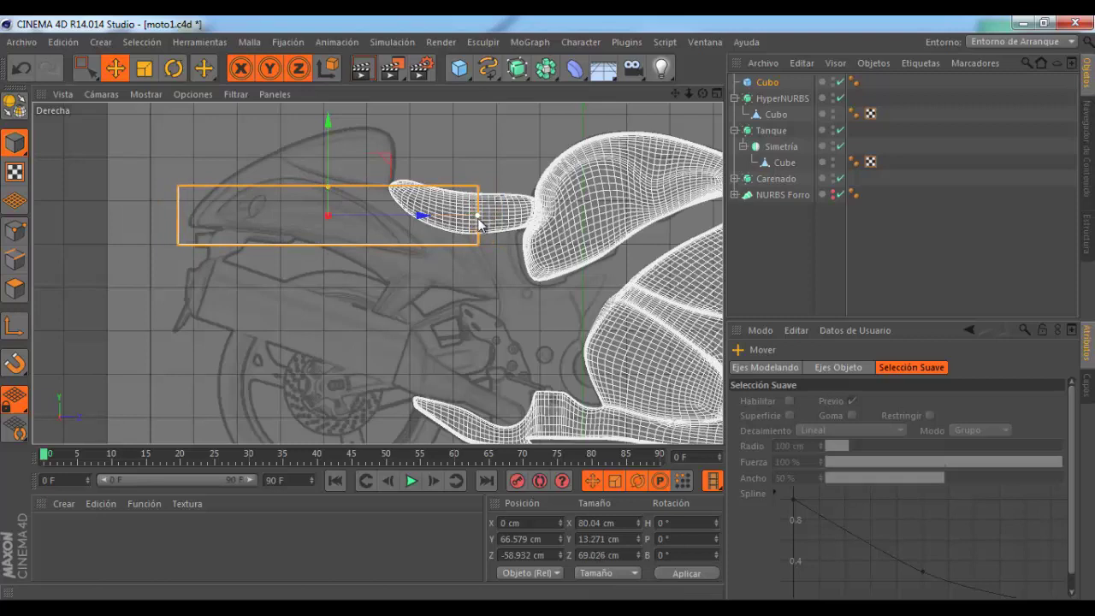
left_click_drag(387, 156, 376, 146)
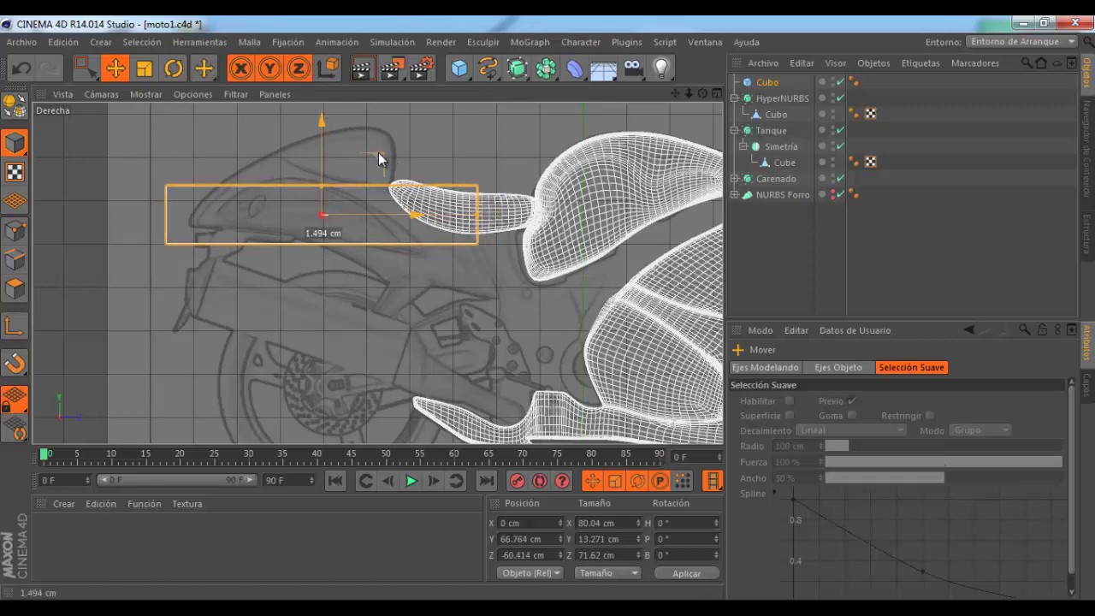
left_click(714, 92)
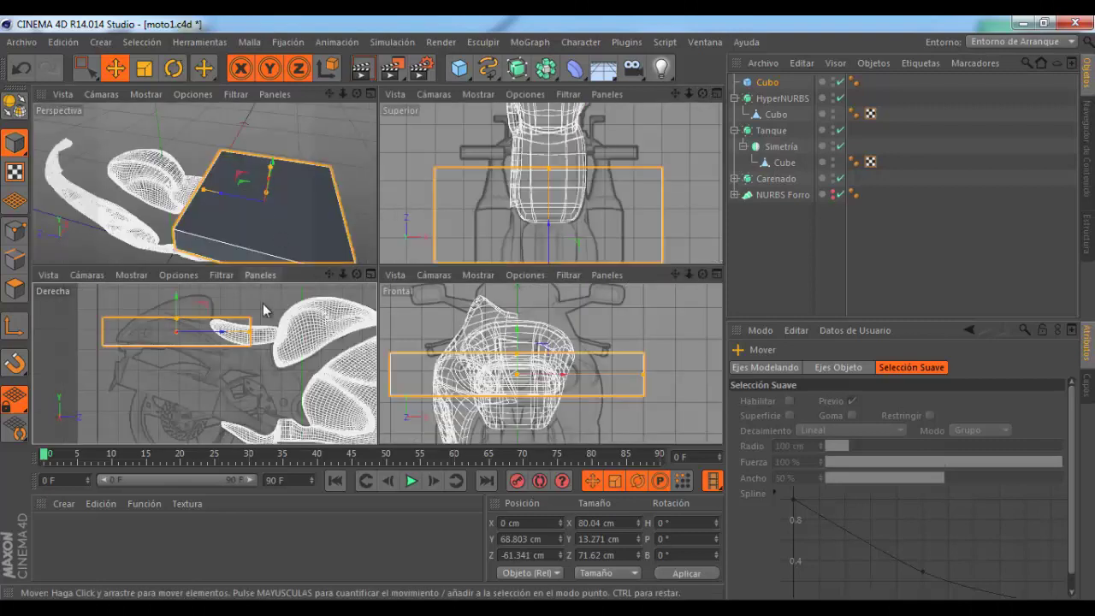
Step: Narrow the cube's X size to about 34.059 cm in the top view
scroll(452, 179, "down", 1)
scroll(458, 156, "down", 1)
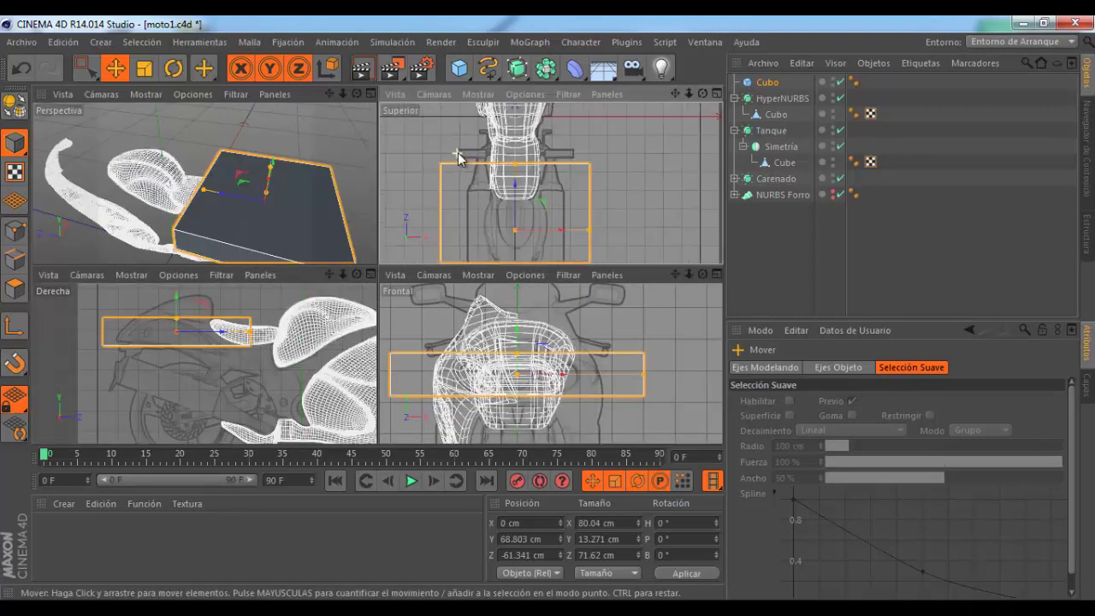
scroll(476, 159, "down", 1)
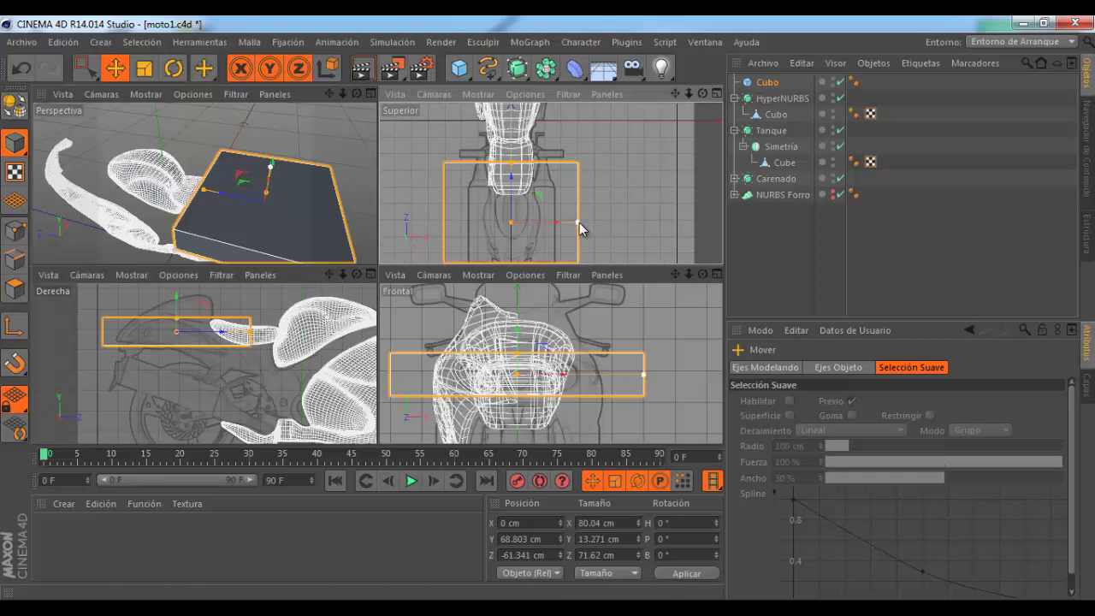
left_click_drag(579, 223, 540, 226)
scroll(530, 219, "up", 1)
scroll(524, 214, "up", 2)
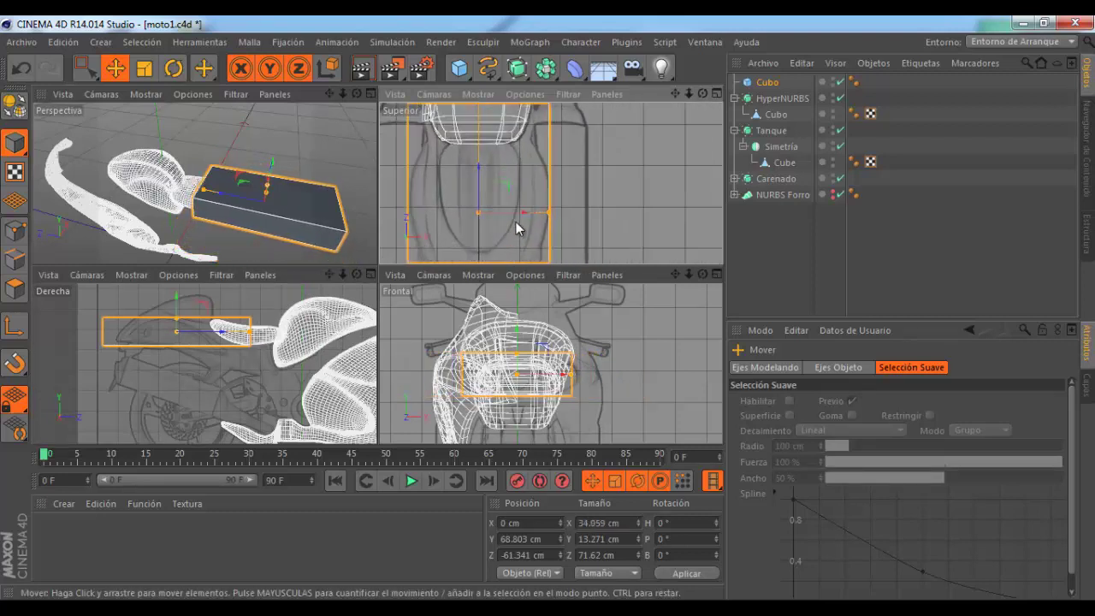
scroll(514, 225, "down", 2)
Step: Check the narrowed cube in perspective and side views and show its object properties
left_click(370, 94)
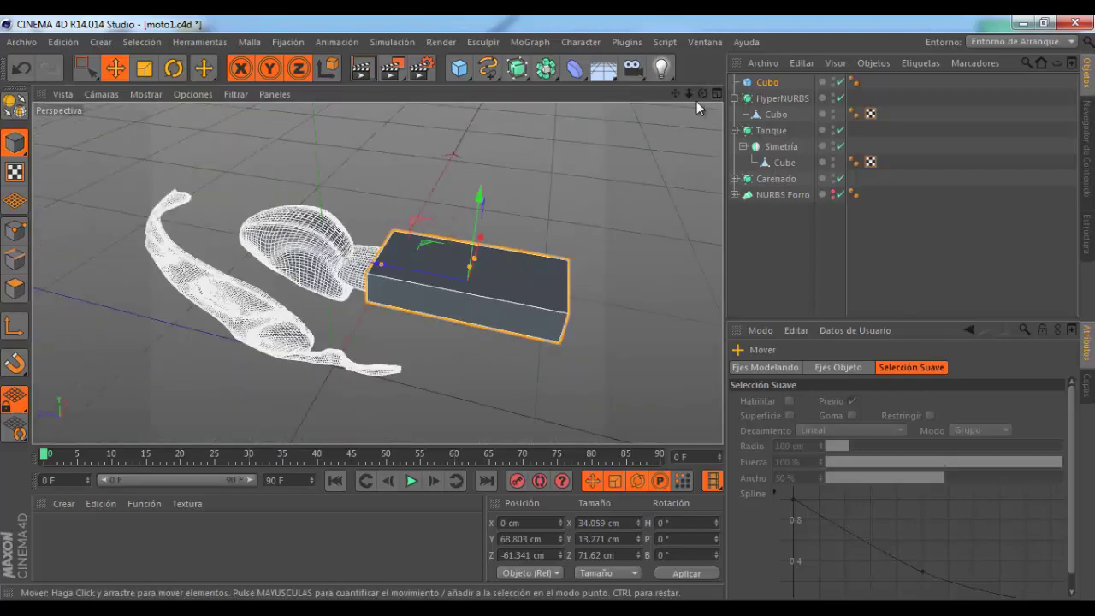
left_click_drag(702, 93, 549, 310)
left_click(703, 93)
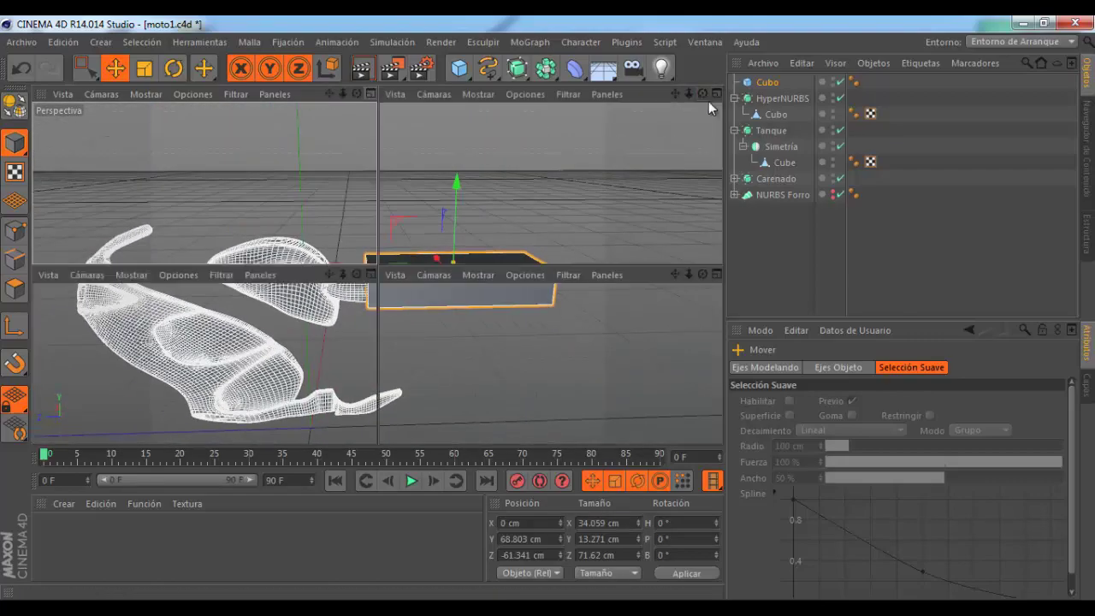
left_click(371, 273)
scroll(310, 289, "up", 3)
scroll(348, 296, "up", 1)
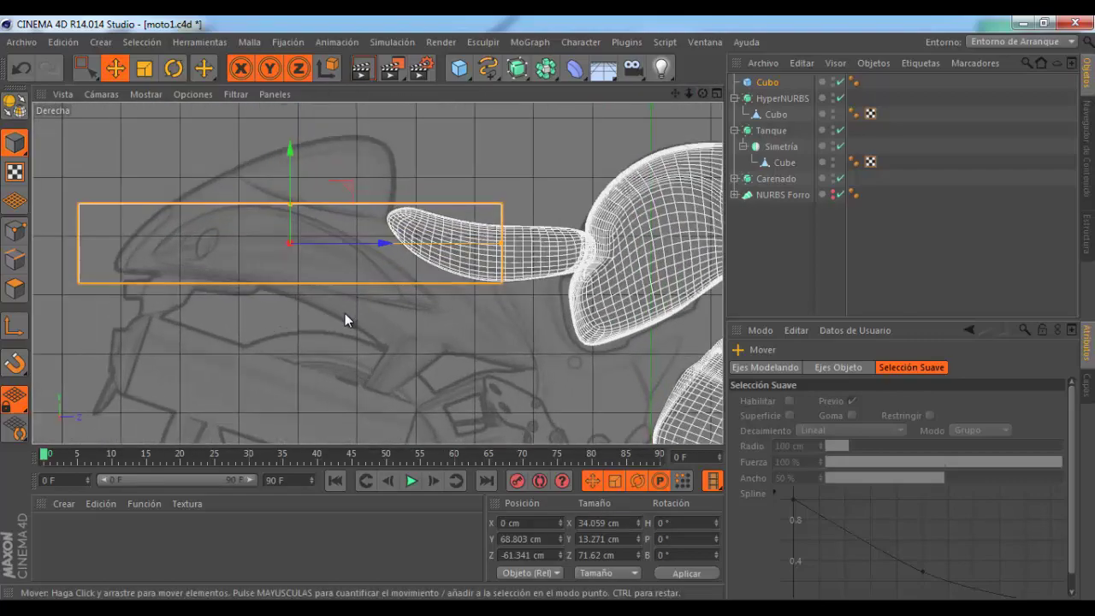
left_click(763, 82)
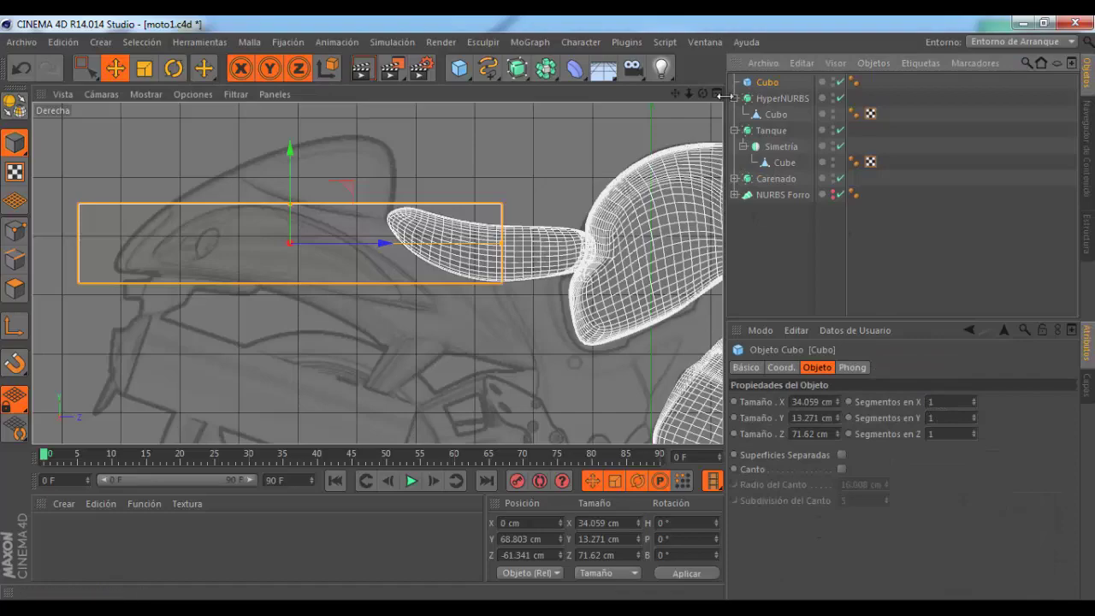
middle_click(362, 135)
middle_click(373, 181)
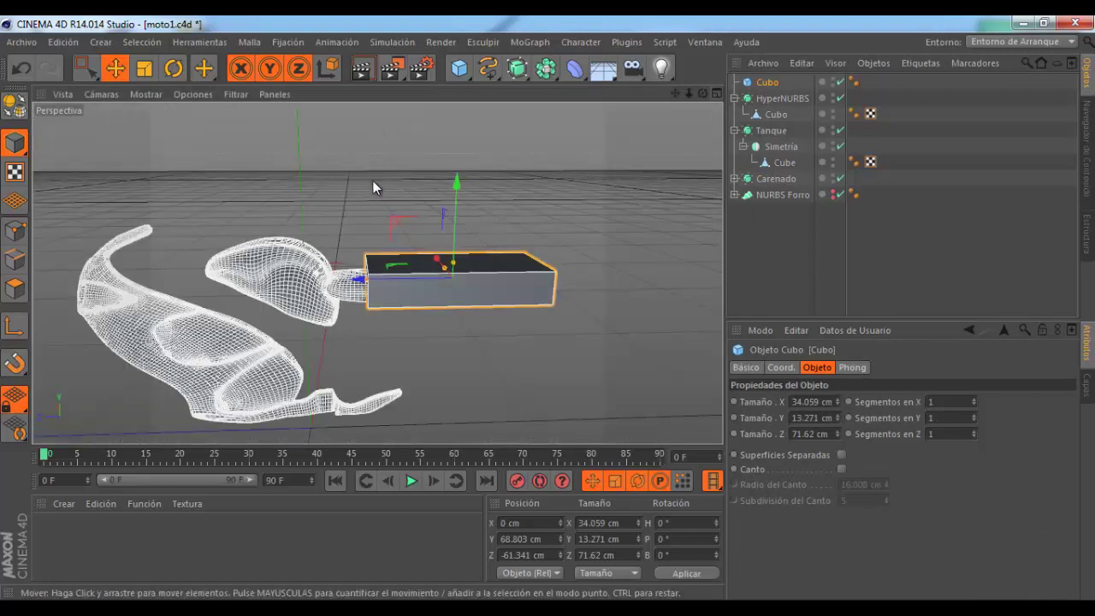
left_click_drag(702, 92, 702, 95)
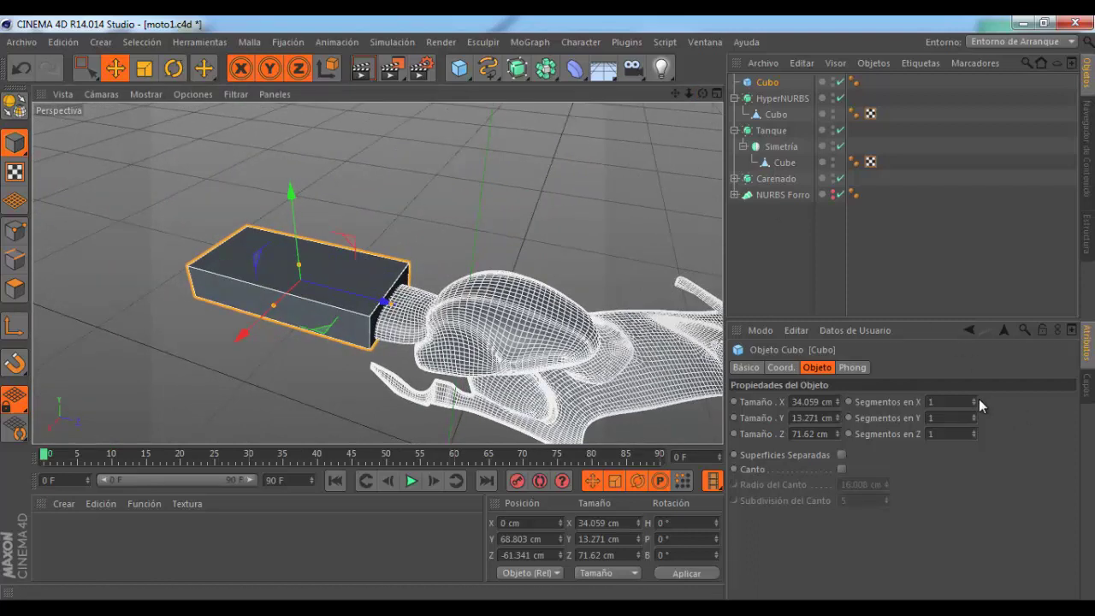
Step: Give the cube 4 segments in X, 3 in Y and 6 in Z
left_click(974, 400)
left_click(974, 399)
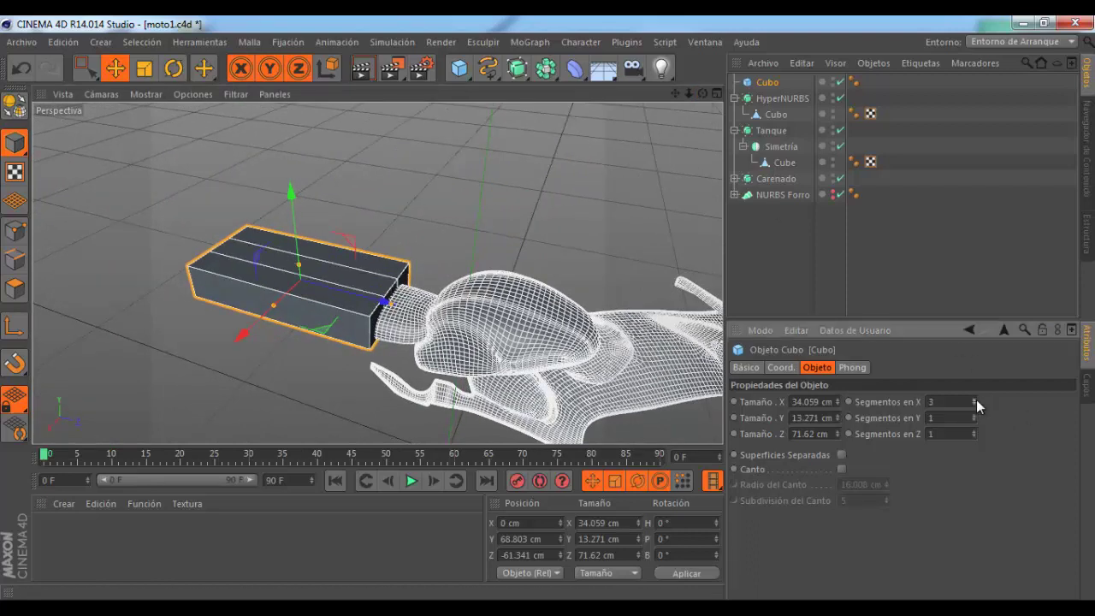
left_click(974, 399)
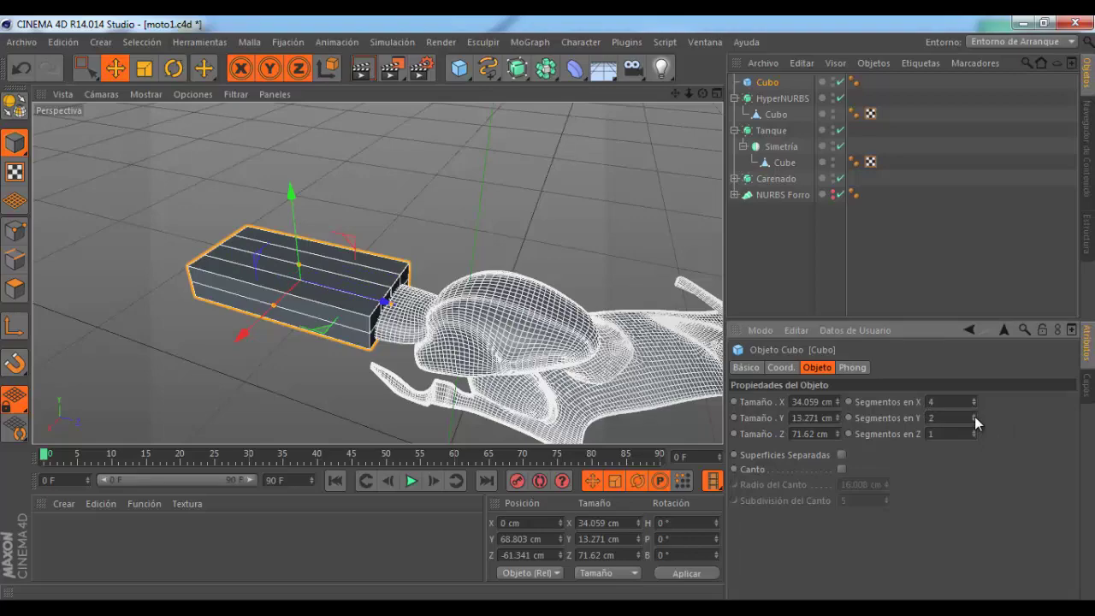
left_click(974, 417)
mouse_move(702, 92)
left_mouse_down()
mouse_move(548, 308)
mouse_move(909, 379)
left_mouse_up()
left_click(973, 431)
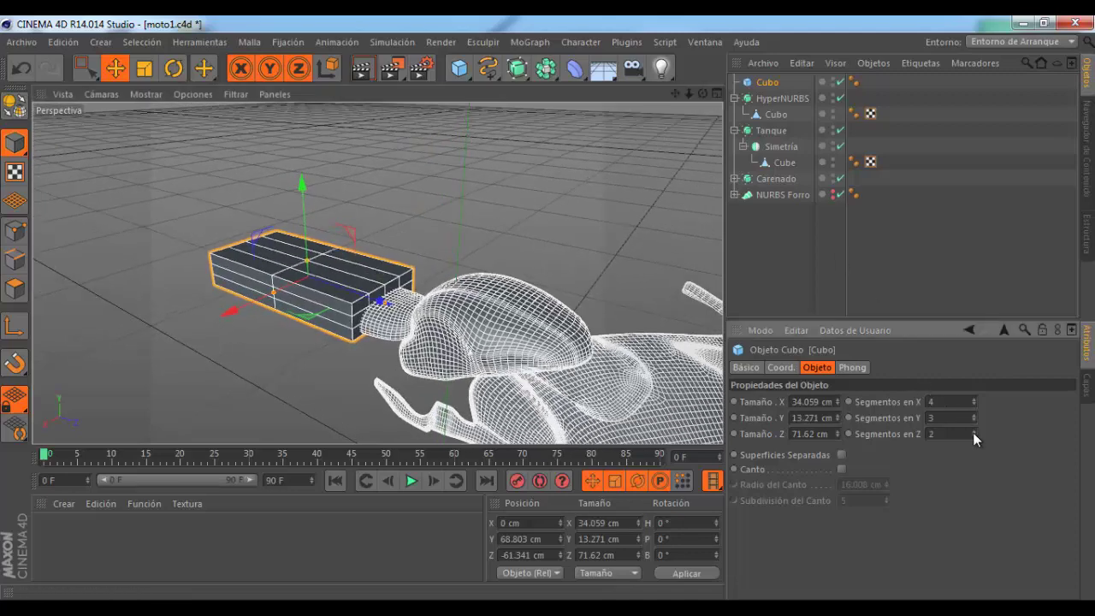
left_click(973, 431)
left_click(973, 431)
left_click(973, 431)
left_click(973, 431)
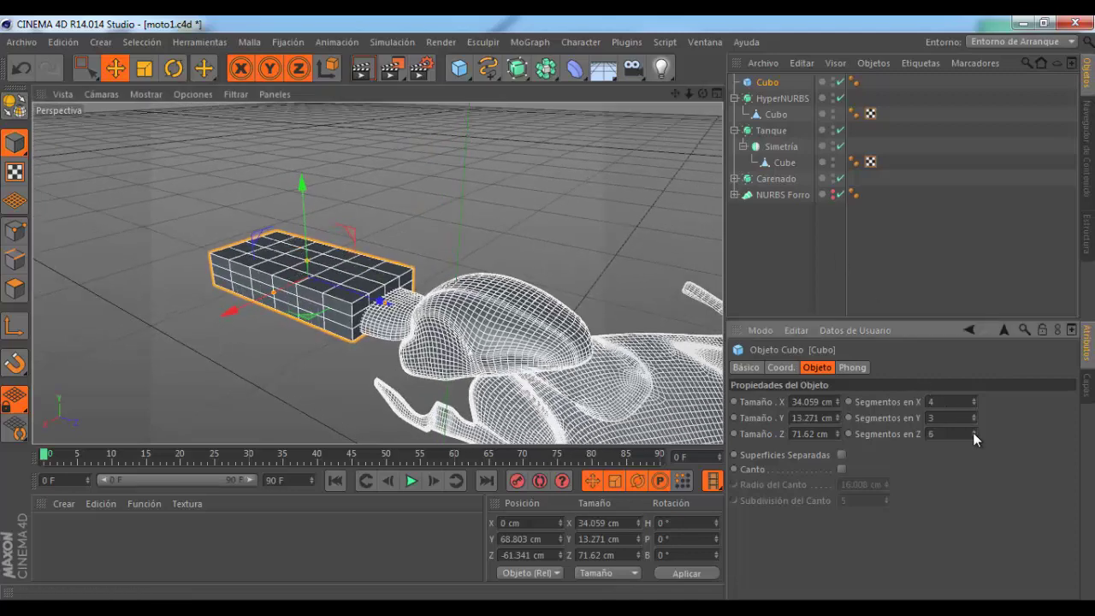
Step: Convert the segmented cube into an editable polygon object
scroll(311, 257, "down", 3)
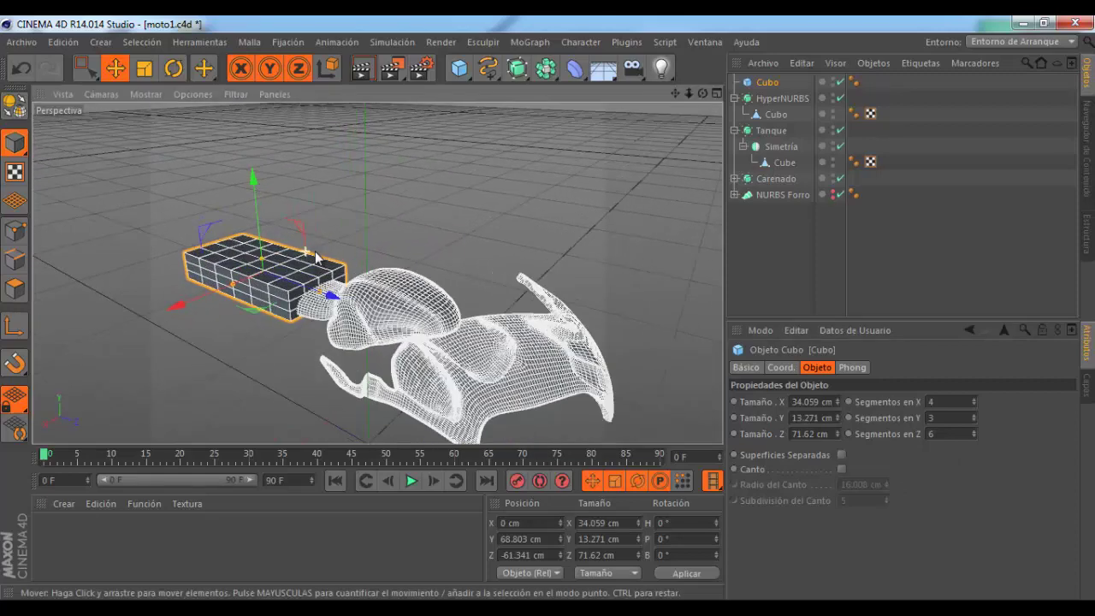
left_click_drag(311, 256, 338, 248, "alt")
scroll(338, 248, "up", 3)
scroll(313, 249, "up", 2)
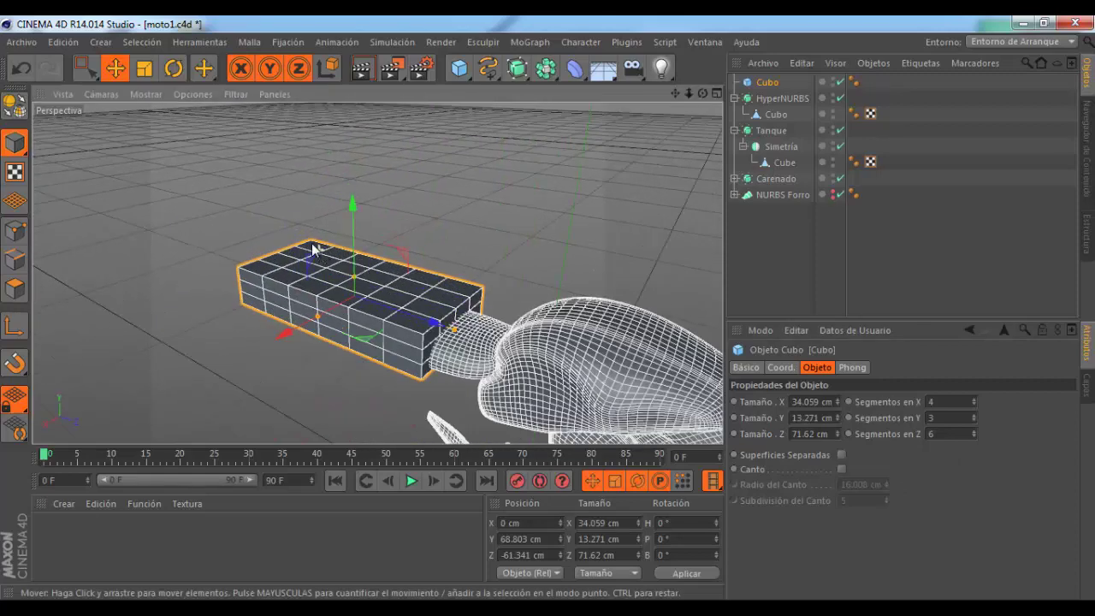
left_click(15, 106)
Step: Switch to Points mode and check the cube in the right side view, then return to Perspective
left_click(17, 233)
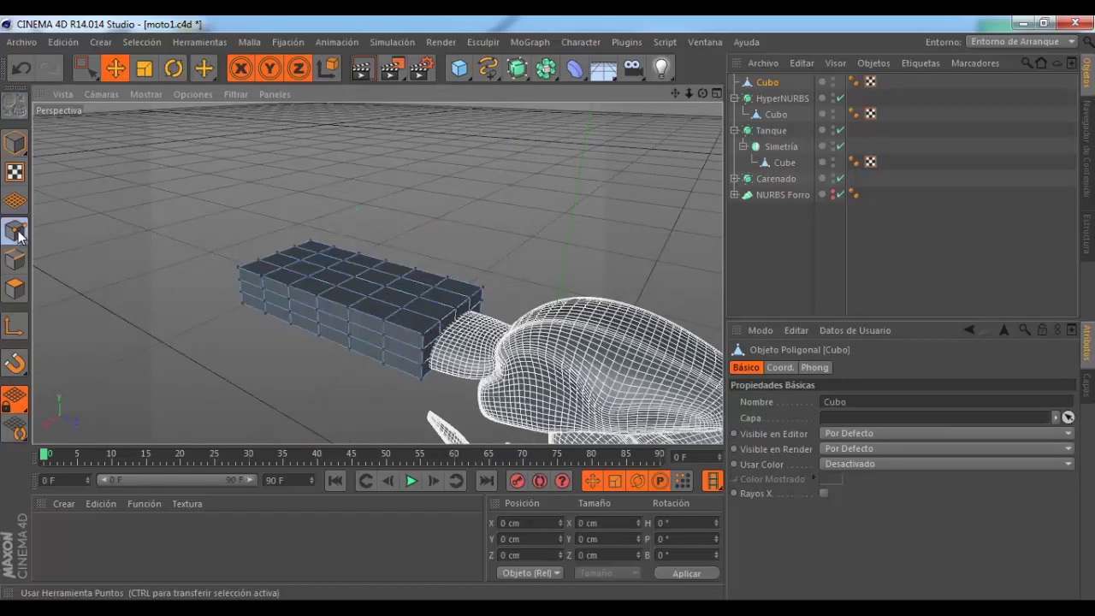
left_click(714, 94)
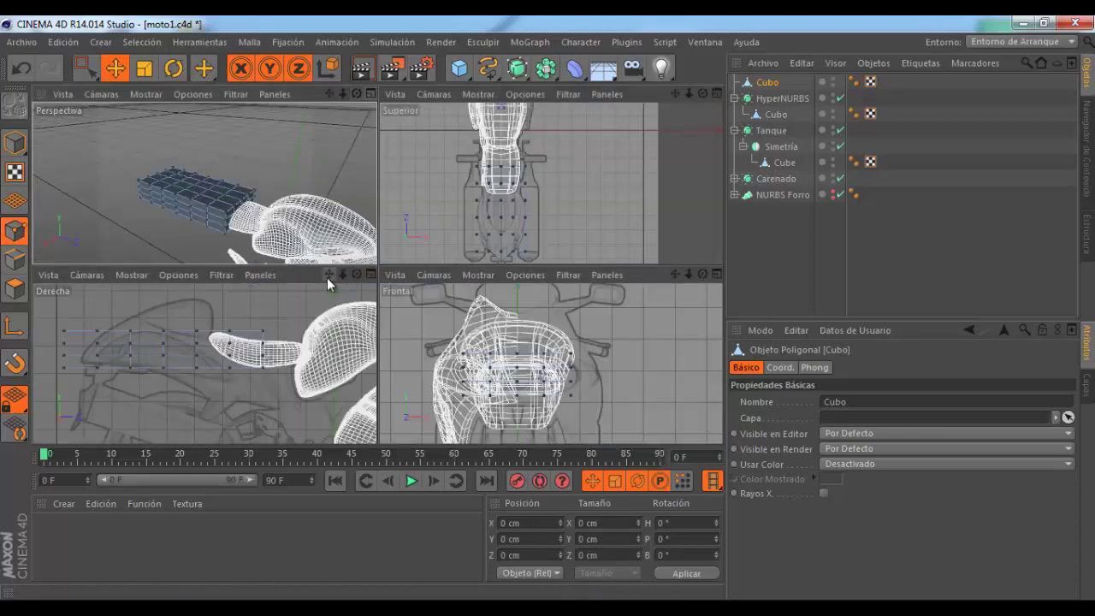
left_click(373, 275)
scroll(537, 233, "down", 1)
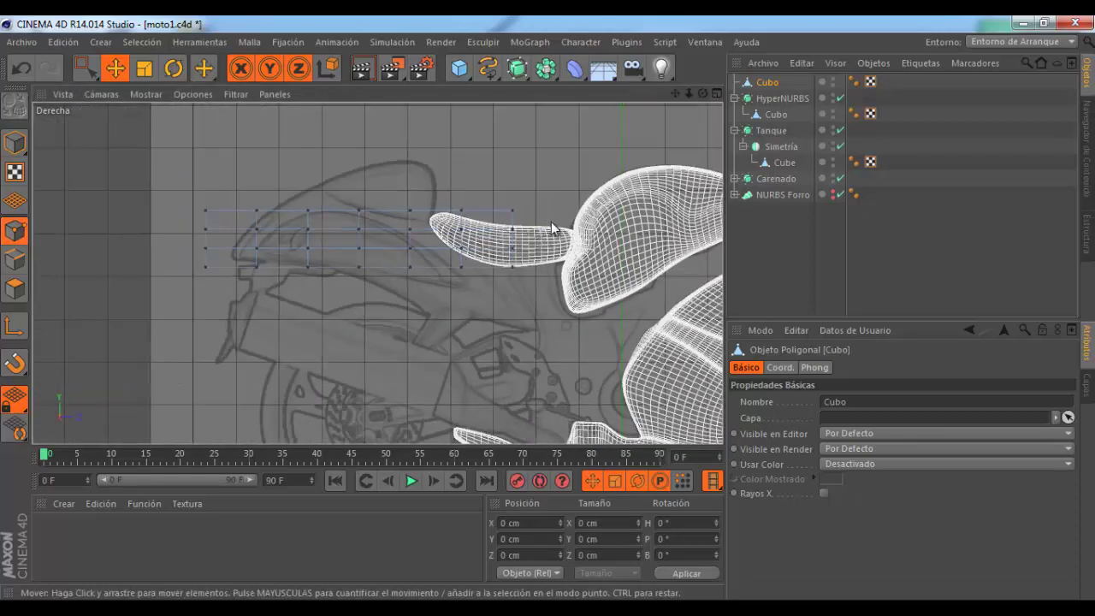
scroll(412, 234, "down", 3)
scroll(280, 254, "up", 3)
scroll(556, 259, "up", 2)
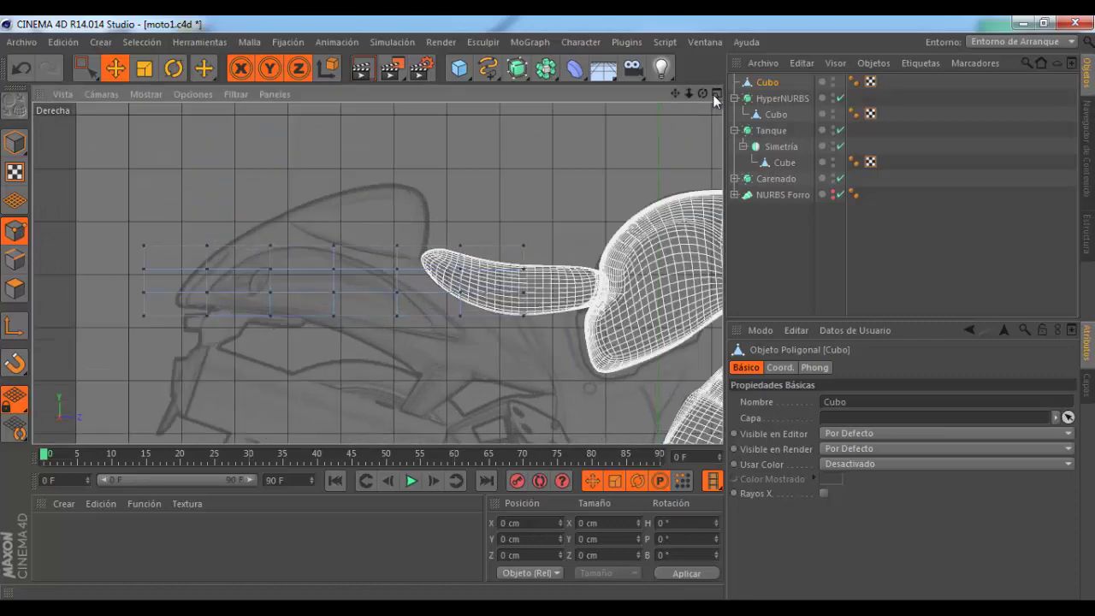
left_click(713, 94)
left_click(371, 96)
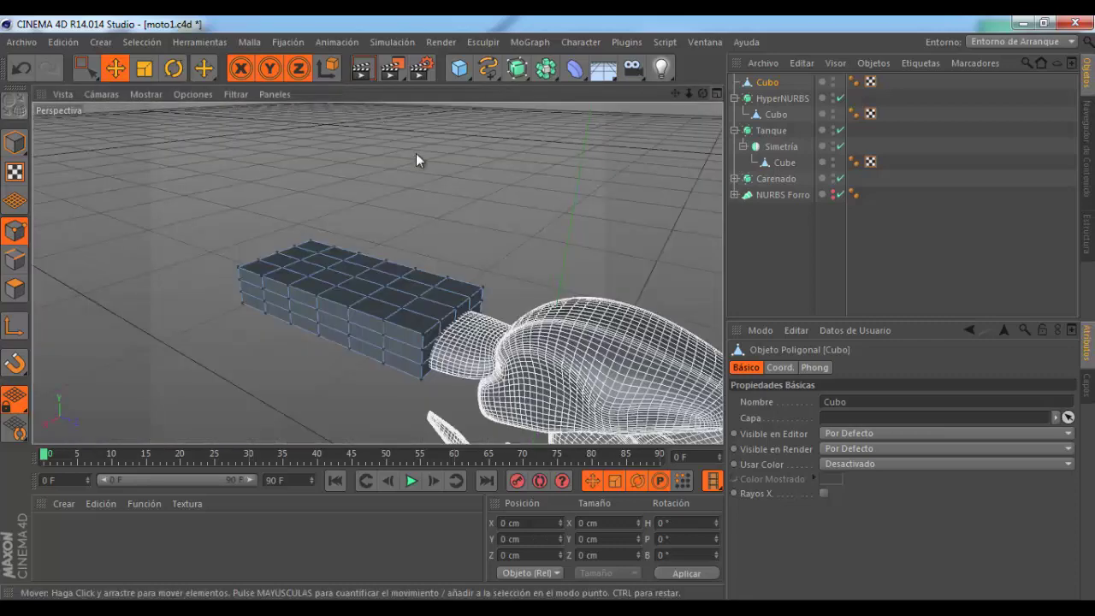
Step: From a front view, rectangle-select the points along the cube's left side
left_click_drag(698, 92, 548, 310)
mouse_move(390, 253)
left_mouse_down("alt")
mouse_move(372, 233)
mouse_move(372, 259)
left_mouse_up("alt")
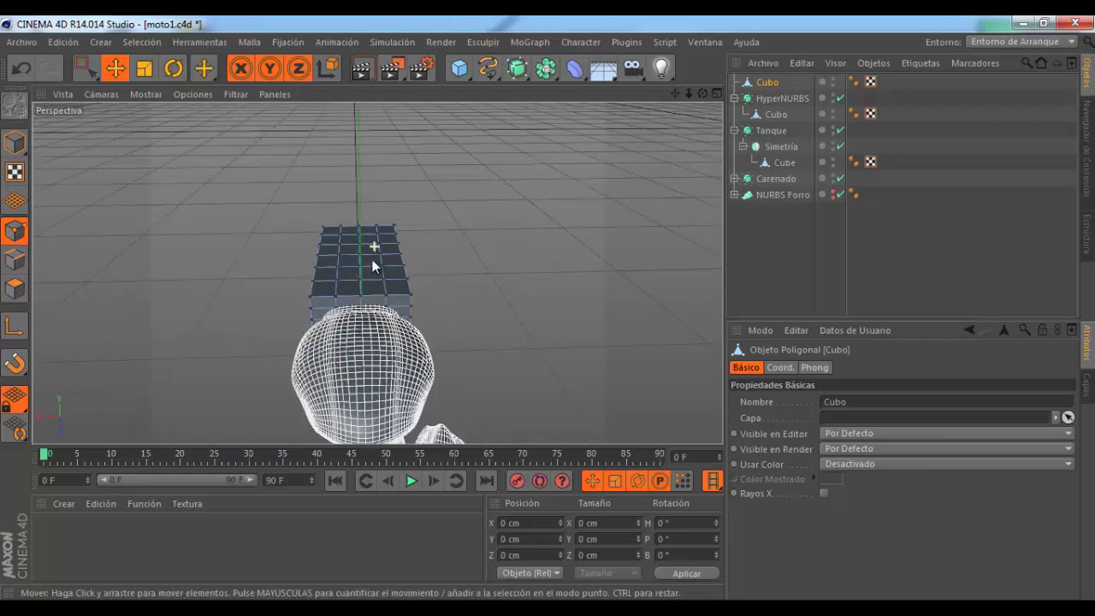
left_click(840, 146)
left_click(840, 146)
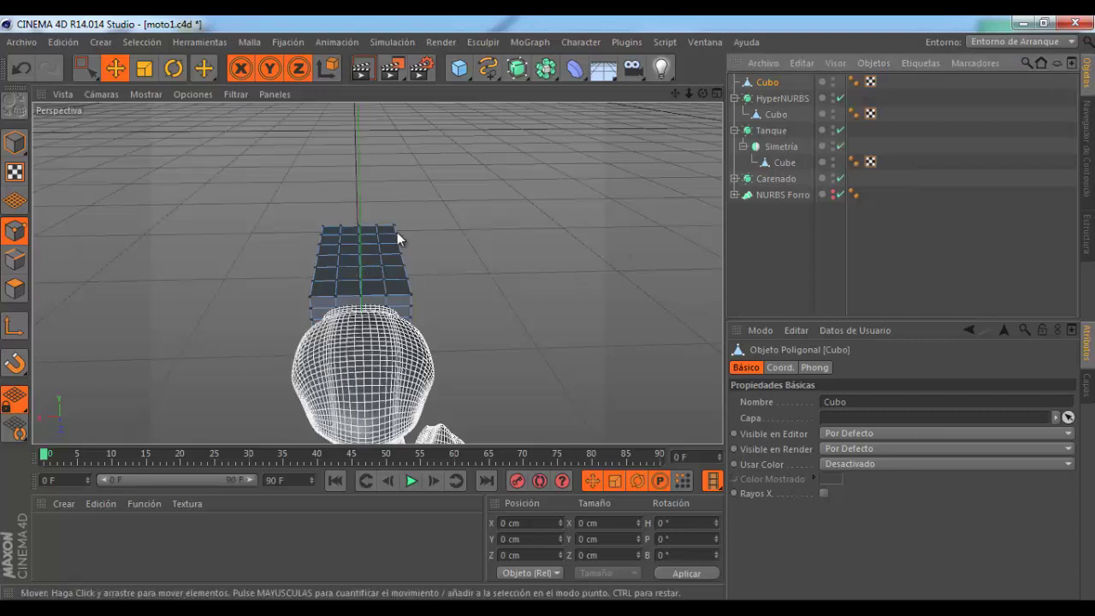
key("0")
mouse_move(324, 166)
left_mouse_down()
mouse_move(272, 382)
mouse_move(347, 412)
left_mouse_up()
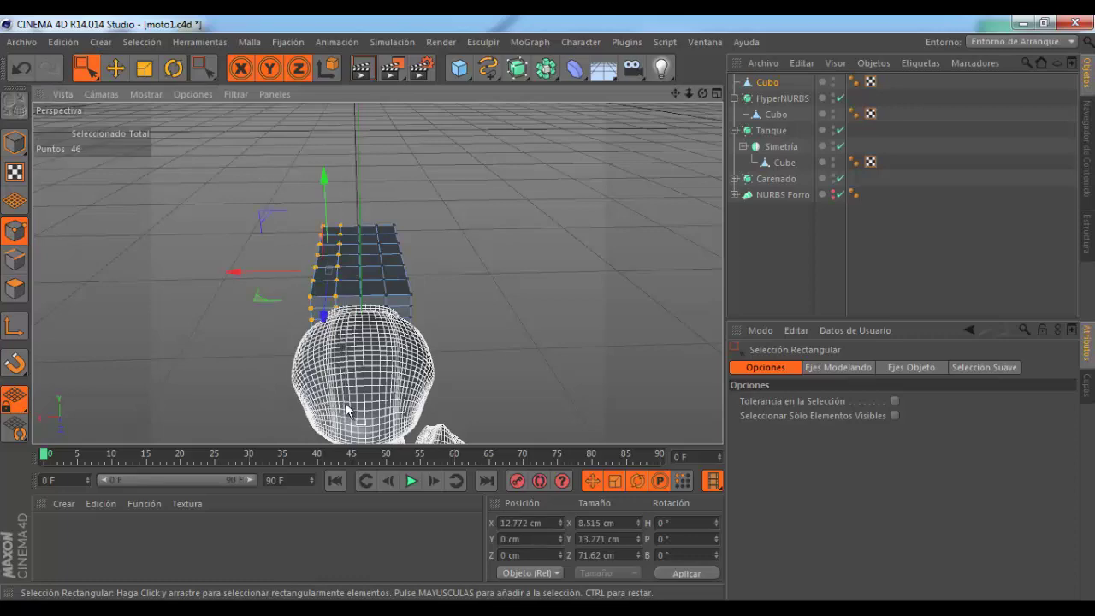
Step: Delete the extra points on the left columns and enlarge the side view
key("Delete")
left_click_drag(345, 225, 728, 116, "alt")
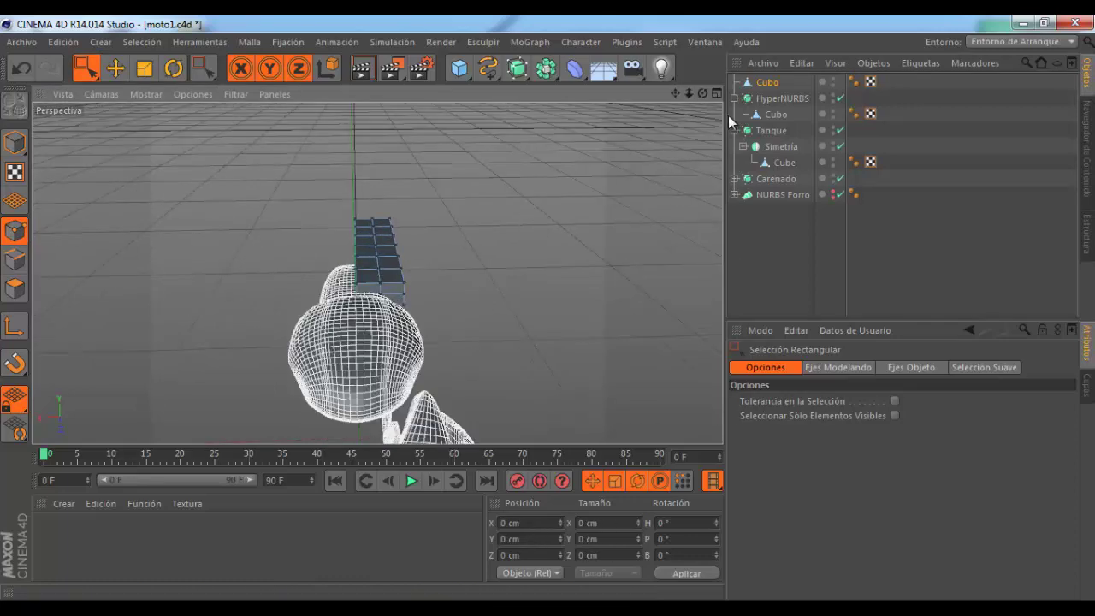
left_click(715, 93)
left_click(370, 274)
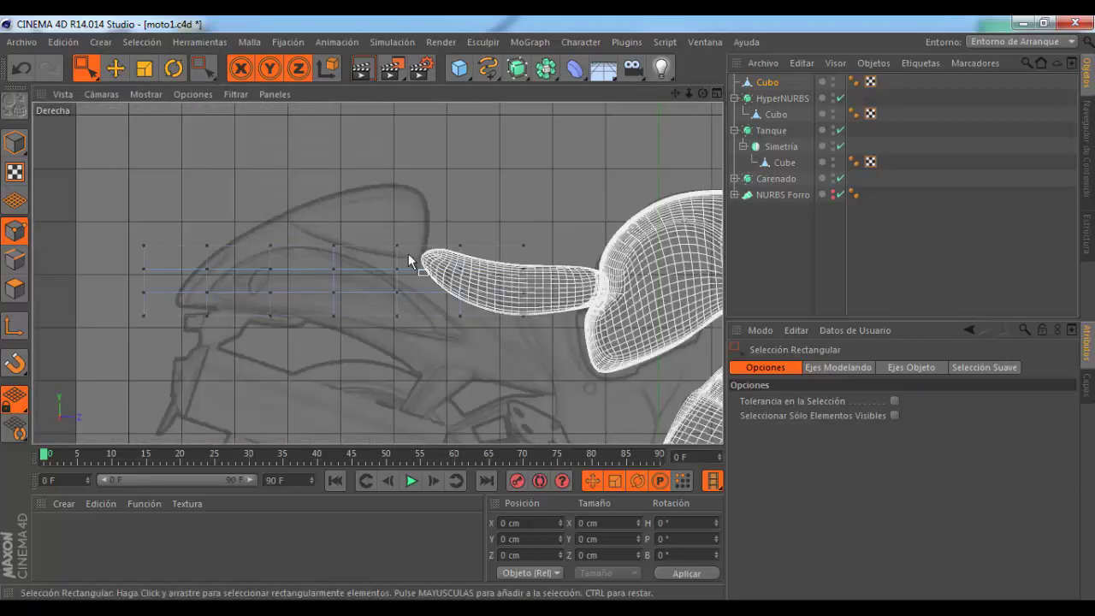
scroll(350, 286, "up", 2)
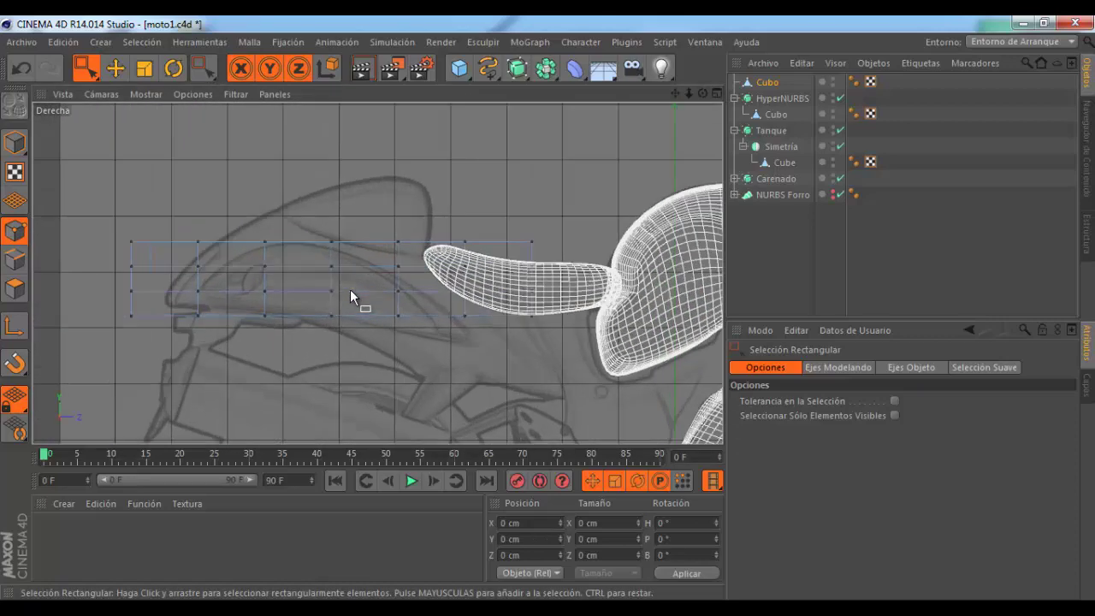
Step: Move the rear column of 12 points down along the sketch outline
left_click_drag(502, 205, 593, 445)
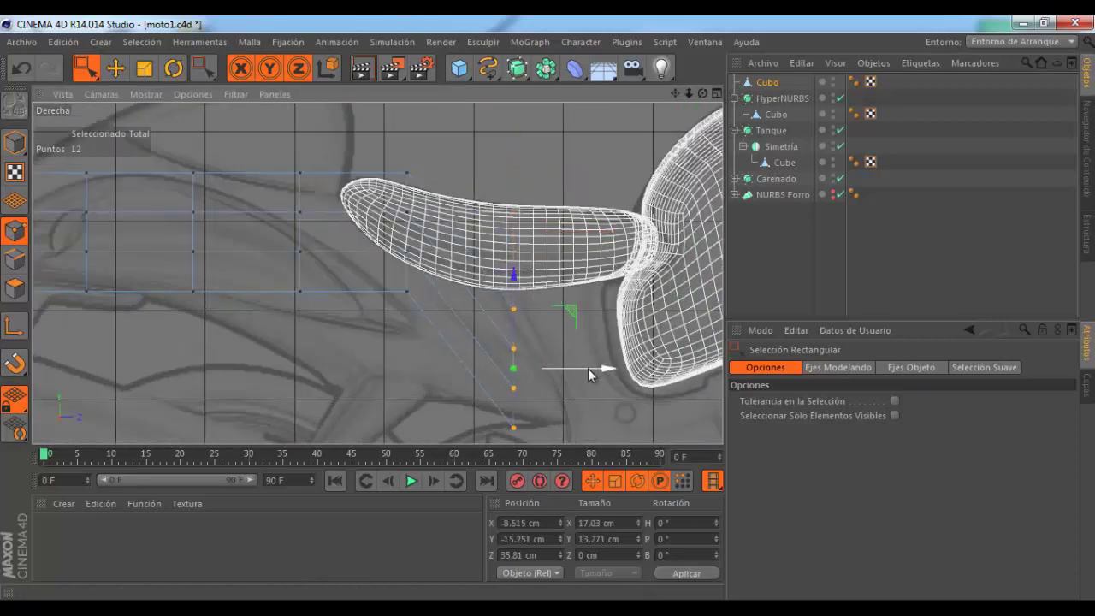
scroll(459, 247, "up", 1)
mouse_move(459, 247)
left_mouse_down()
mouse_move(464, 183)
mouse_move(452, 244)
left_mouse_up()
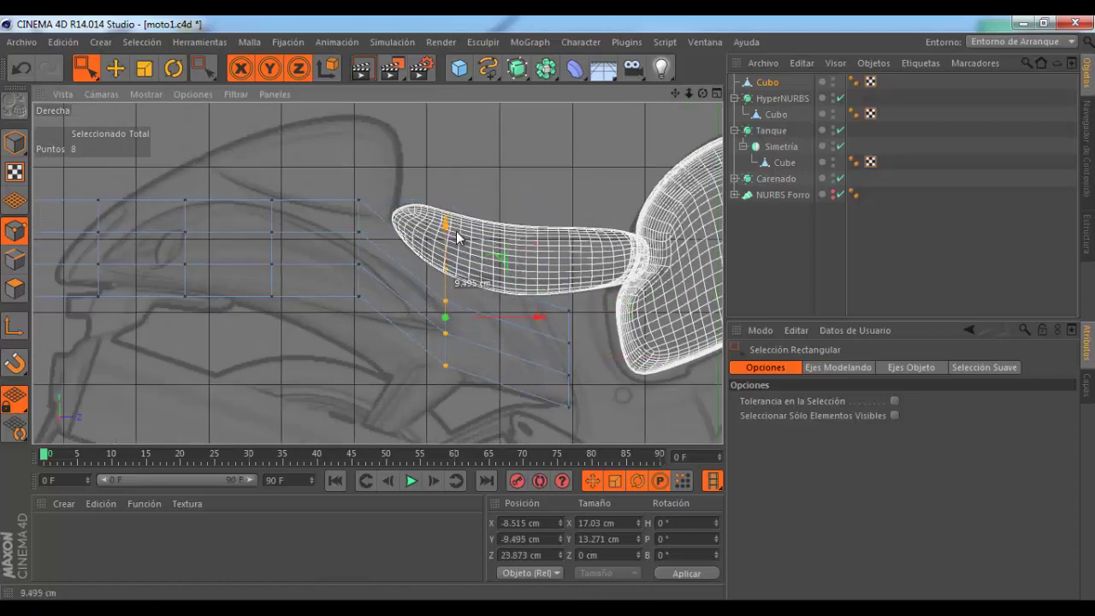
scroll(450, 229, "down", 1)
scroll(450, 229, "up", 1)
Step: Shift the middle point columns rearward and slightly lower to follow the sketch
left_click_drag(402, 169, 464, 325)
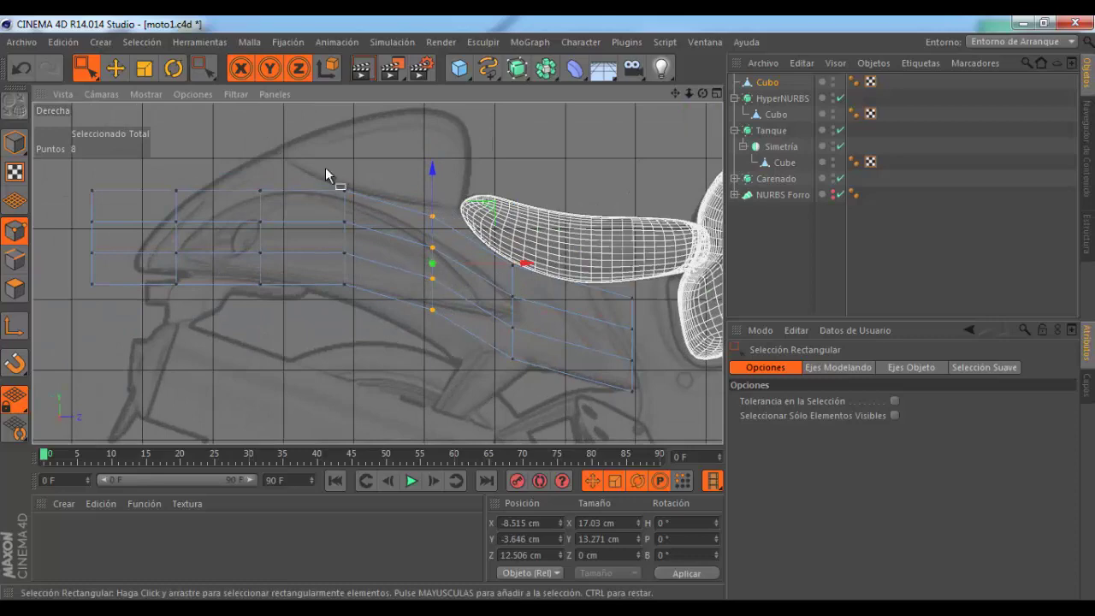
left_click_drag(325, 167, 376, 313)
left_click_drag(390, 238, 411, 242)
left_click_drag(365, 144, 407, 325)
scroll(340, 175, "up", 1)
scroll(340, 175, "up", 1)
Step: Adjust the next columns forward, moving and raising them to match the sketch
left_click_drag(453, 256, 501, 254)
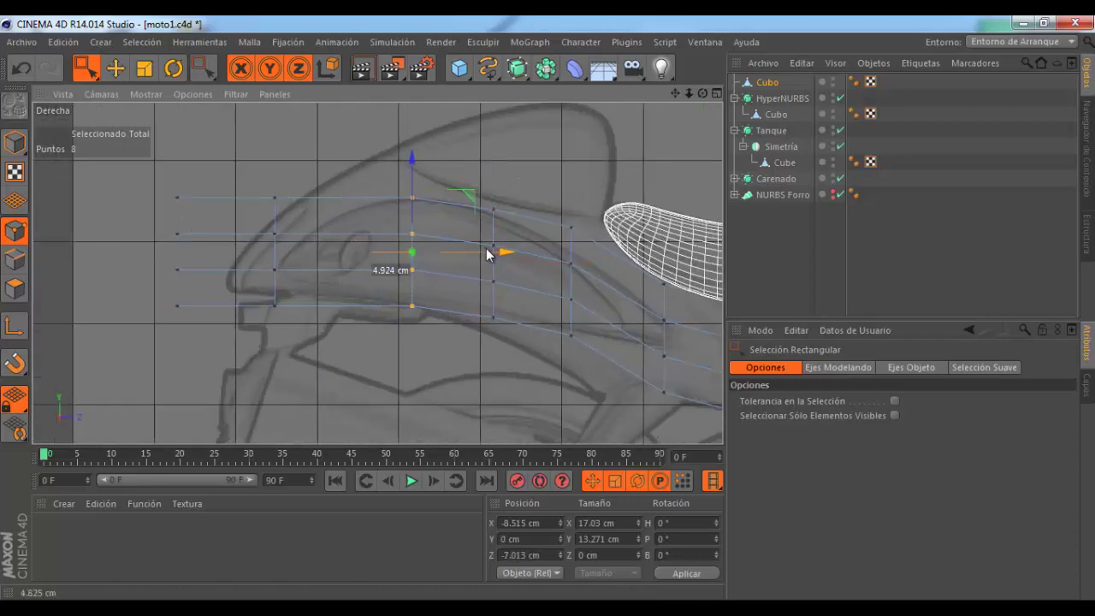
left_click_drag(417, 178, 416, 159)
scroll(498, 269, "down", 1)
middle_click_drag(495, 268, 528, 268, "alt")
left_click_drag(344, 188, 385, 329)
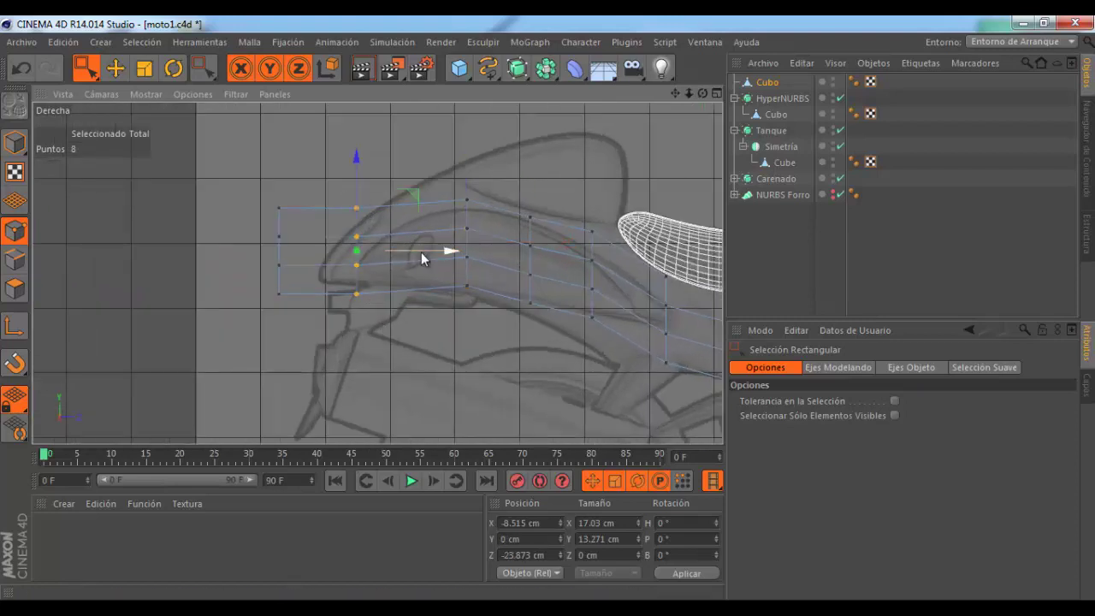
left_click_drag(421, 251, 484, 249)
mouse_move(419, 180)
left_mouse_down()
mouse_move(418, 170)
mouse_move(496, 300)
left_mouse_up()
left_click_drag(502, 249, 514, 246)
scroll(539, 244, "down", 1)
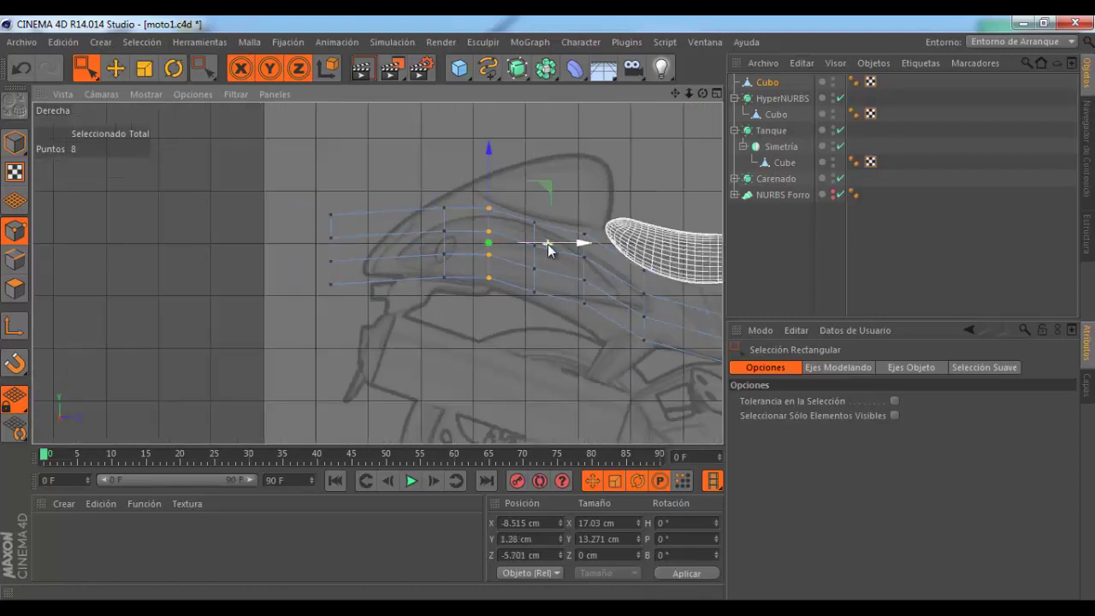
left_click_drag(490, 183, 492, 191)
Step: Move the front column of points along the panel and raise it slightly
middle_click_drag(516, 208, 599, 198, "alt")
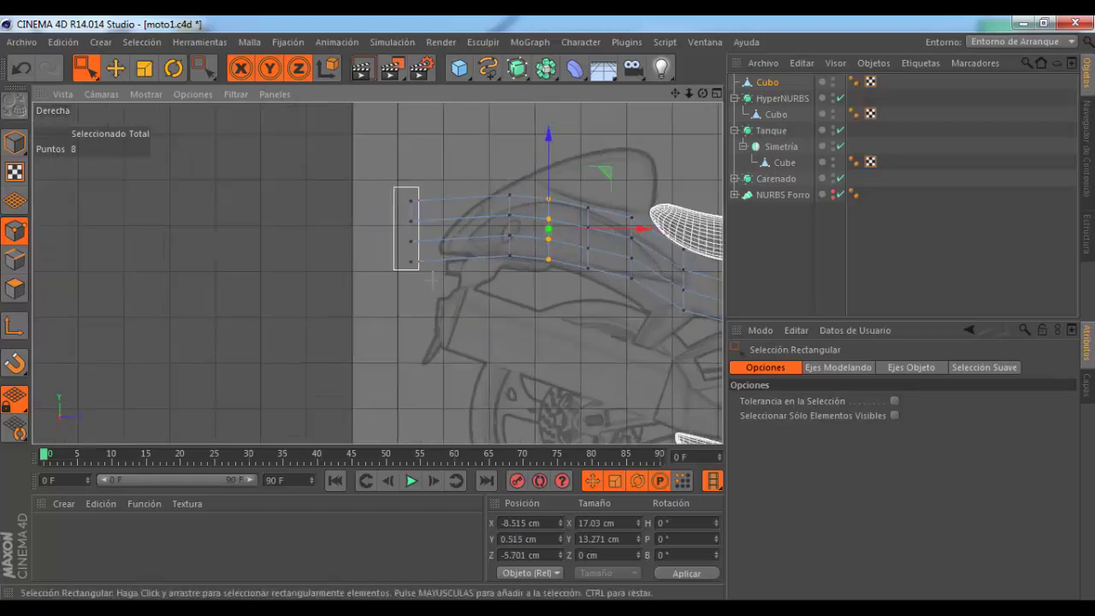
left_click_drag(391, 186, 419, 271)
left_click_drag(472, 223, 510, 227)
left_click_drag(448, 159, 451, 153)
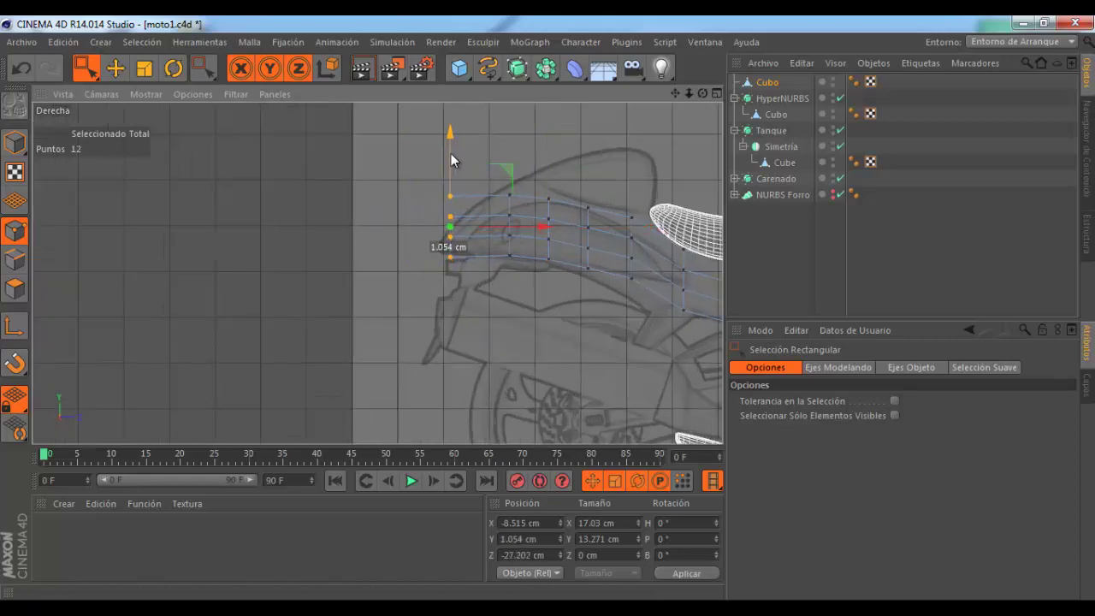
scroll(481, 266, "up", 2)
scroll(509, 291, "up", 2)
scroll(509, 290, "down", 1)
Step: Pull the panel's rear corner points forward
left_click(471, 203)
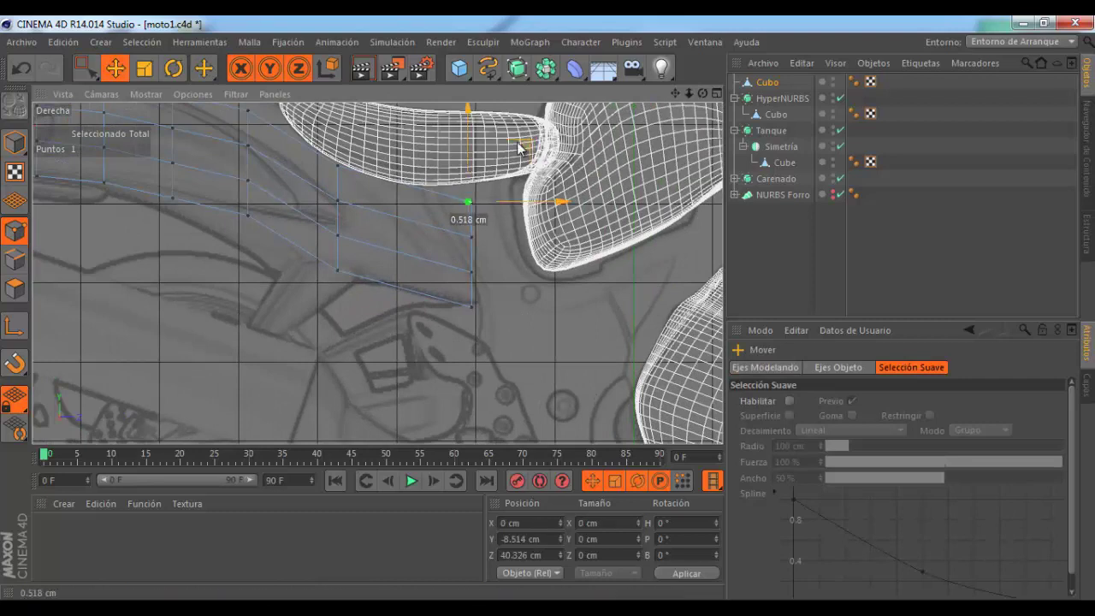
left_click_drag(462, 184, 509, 244)
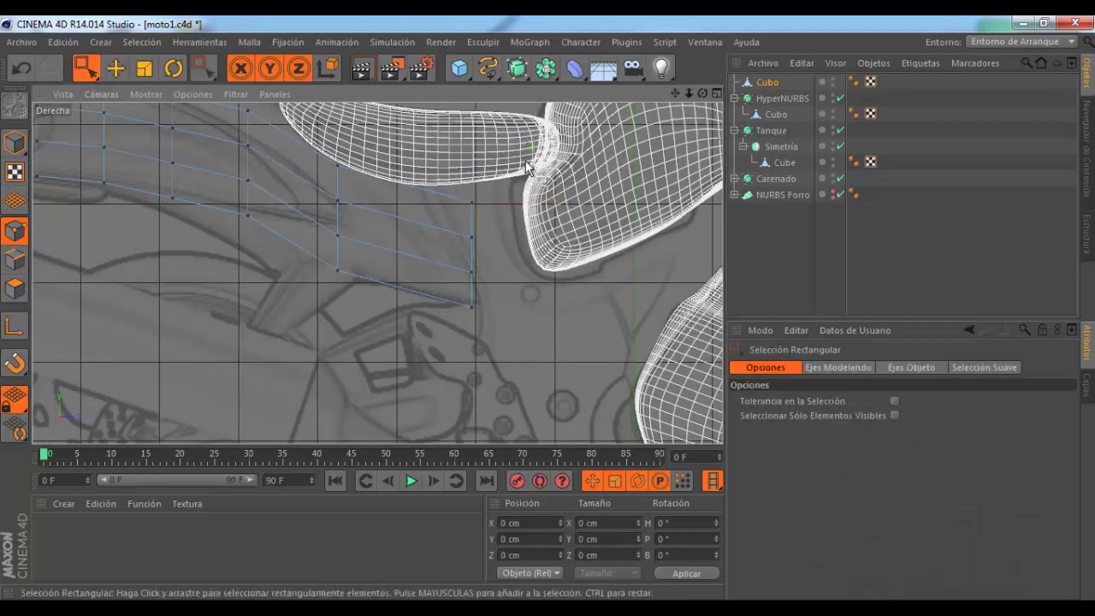
mouse_move(527, 168)
left_mouse_down()
mouse_move(487, 154)
mouse_move(471, 242)
mouse_move(510, 262)
left_mouse_up()
Step: Move the rear corner points forward and up, and drop a lower middle point onto the sketch line
middle_click_drag(529, 301, 589, 301, "alt")
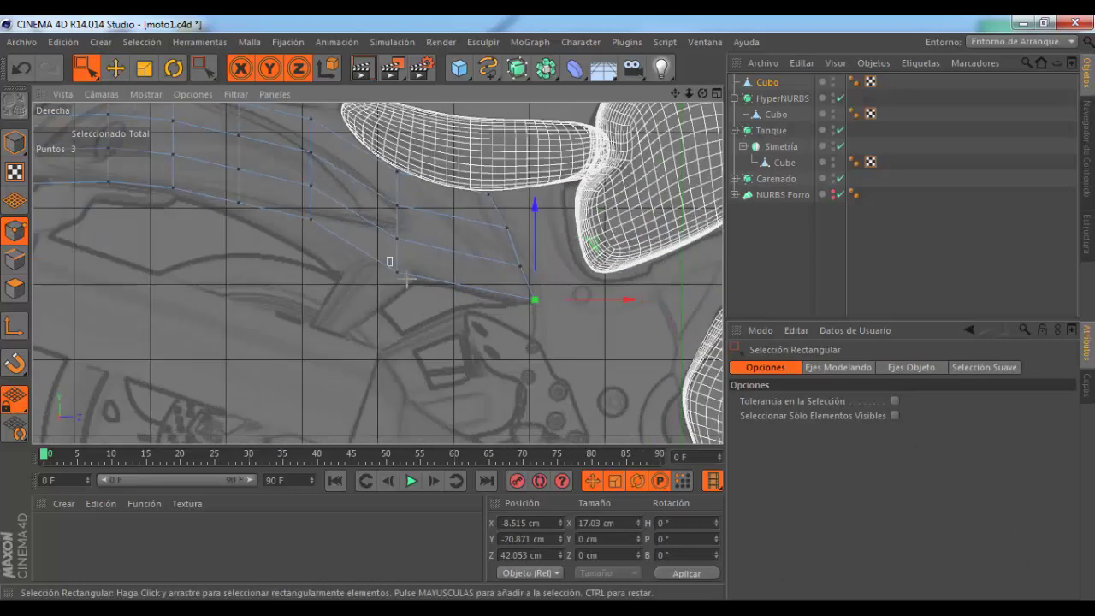
left_click_drag(582, 300, 461, 281)
mouse_move(390, 231)
left_mouse_down()
mouse_move(408, 246)
mouse_move(465, 180)
left_mouse_up()
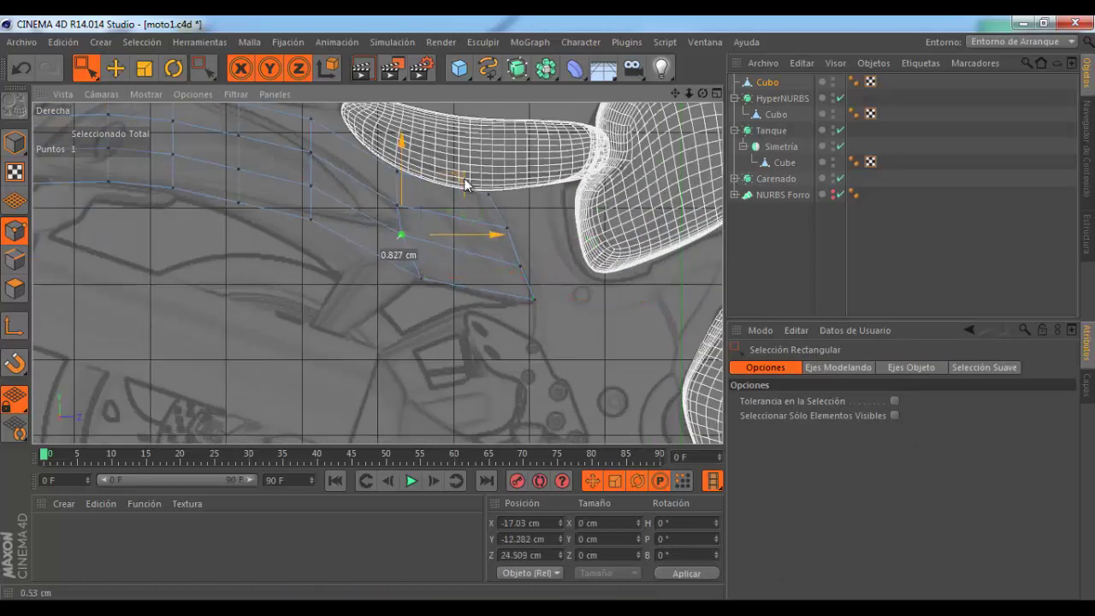
mouse_move(391, 200)
left_mouse_down()
mouse_move(415, 215)
mouse_move(464, 162)
left_mouse_up()
middle_click_drag(464, 162, 496, 210, "alt")
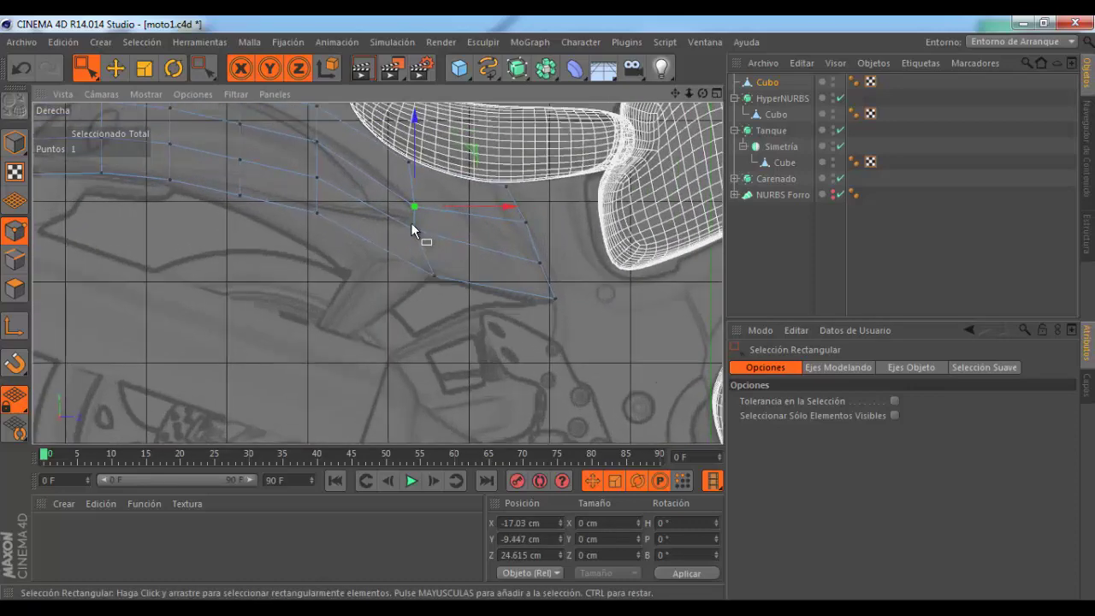
left_click_drag(420, 237, 466, 229)
middle_click_drag(465, 230, 449, 234, "alt")
left_click_drag(449, 234, 464, 249)
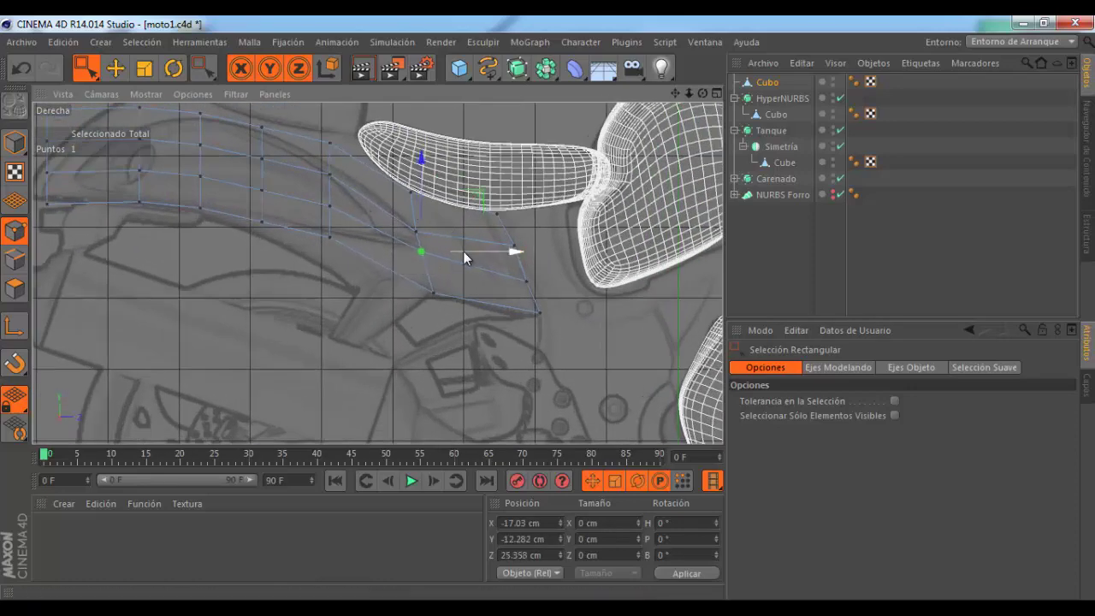
right_click_drag(463, 251, 390, 187, "alt")
Step: Raise the top edge points near the front to the sketch's peak
mouse_move(390, 187)
left_mouse_down()
mouse_move(410, 157)
mouse_move(504, 202)
mouse_move(508, 178)
left_mouse_up()
right_click_drag(508, 179, 385, 186, "alt")
left_click_drag(387, 193, 396, 134)
middle_click_drag(396, 133, 375, 187, "alt")
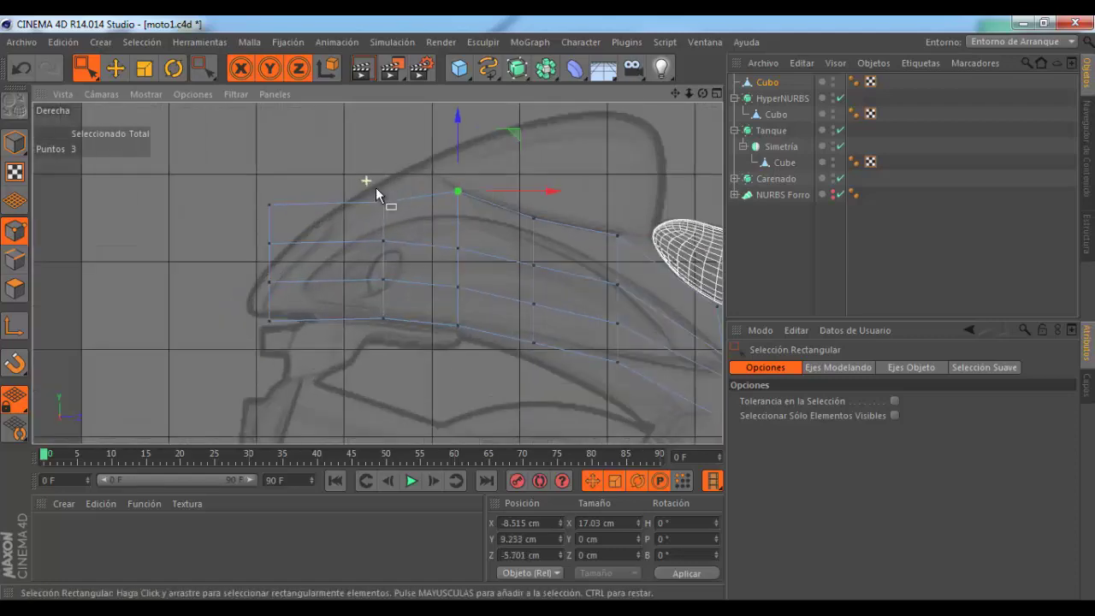
left_click_drag(437, 143, 477, 110)
middle_click_drag(455, 137, 284, 201, "alt")
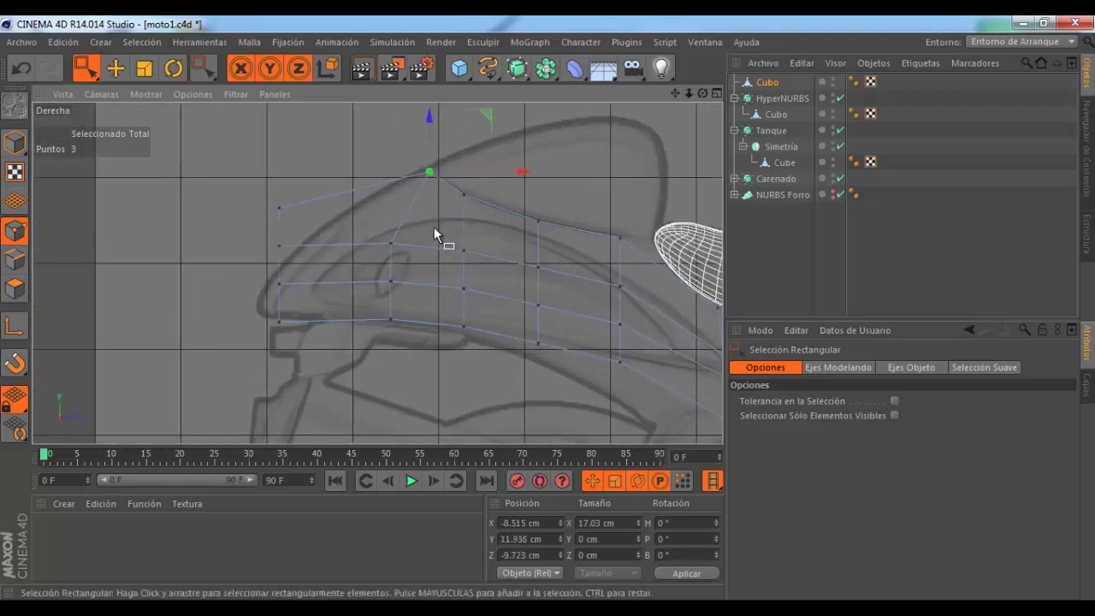
Step: Stretch the front column forward and set the front tip point onto the outline
left_click_drag(274, 197, 334, 350)
mouse_move(354, 278)
left_mouse_down()
mouse_move(281, 266)
mouse_move(373, 197)
left_mouse_up()
left_click(284, 279)
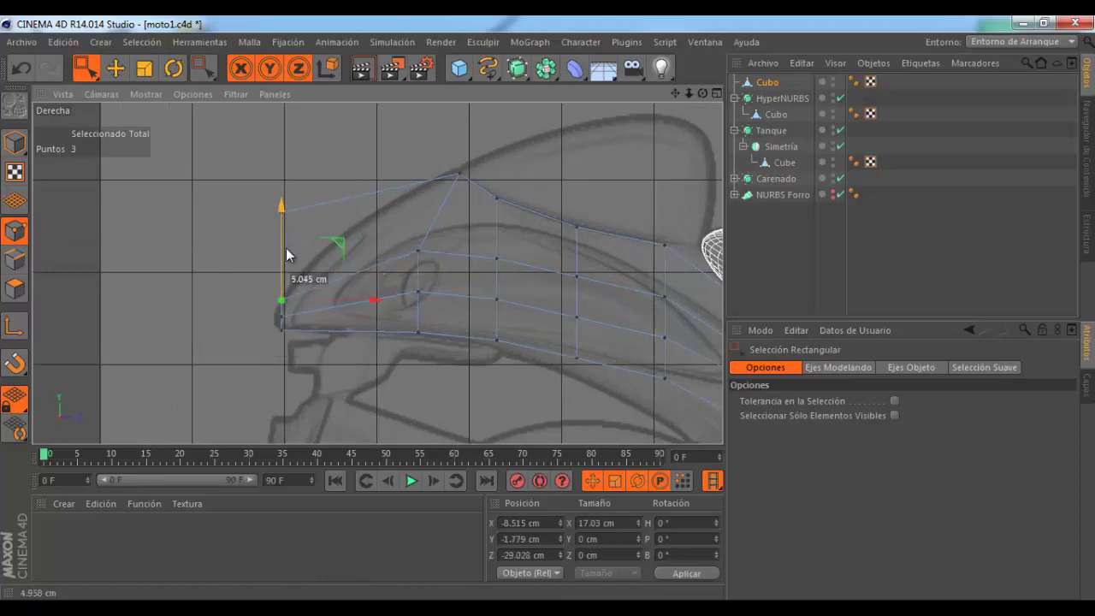
scroll(227, 212, "down", 3)
scroll(424, 253, "up", 2)
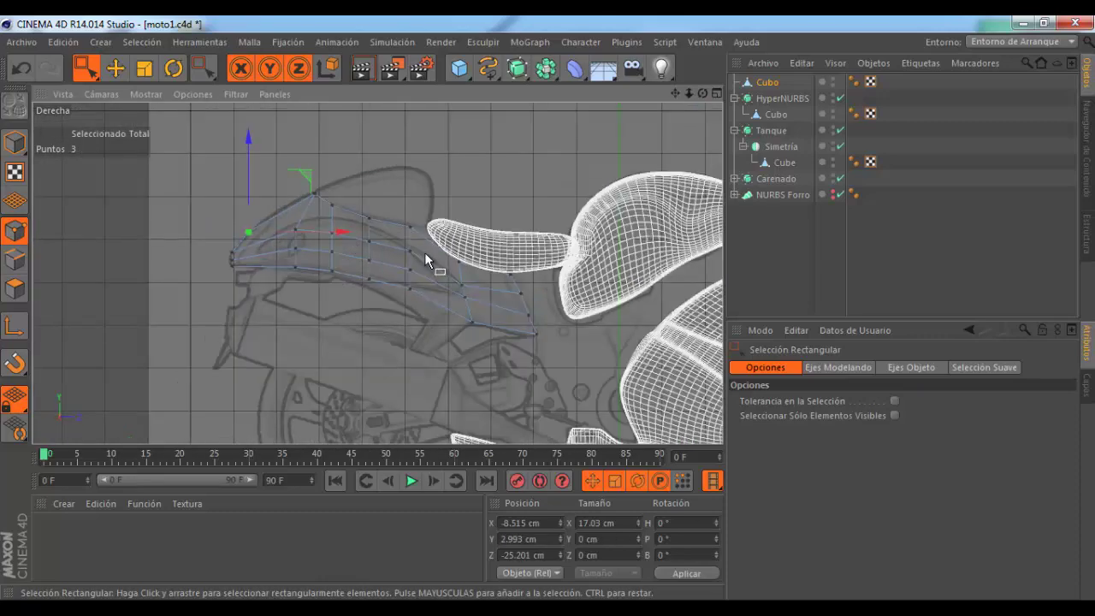
scroll(488, 282, "up", 2)
left_click_drag(471, 295, 473, 248)
Step: Move the bottom rear corner and push the six rear points outward across the panel width
scroll(439, 276, "up", 1)
scroll(420, 284, "down", 2)
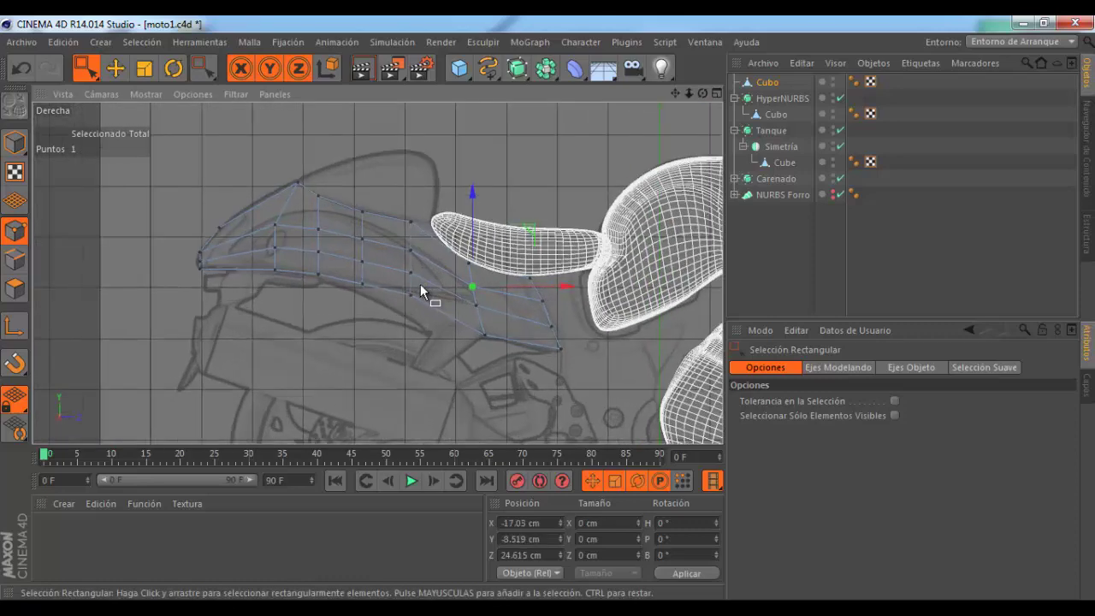
left_click_drag(556, 329, 590, 334)
scroll(590, 334, "up", 2)
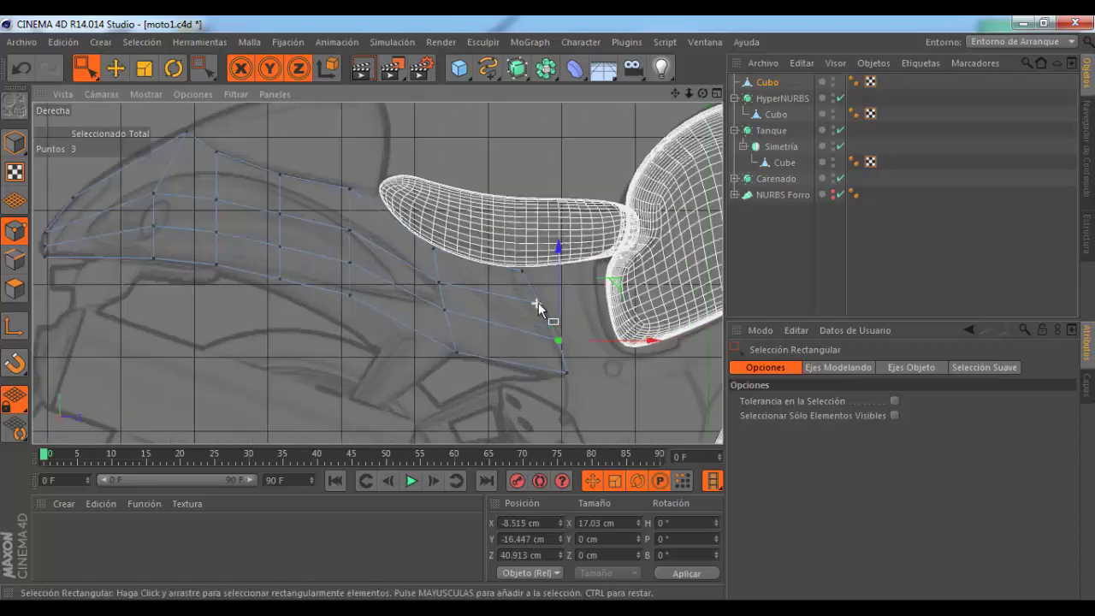
scroll(538, 305, "up", 2)
left_click_drag(501, 257, 564, 318)
left_click_drag(547, 282, 601, 336)
left_click(559, 305)
scroll(547, 308, "down", 2)
scroll(571, 321, "up", 2)
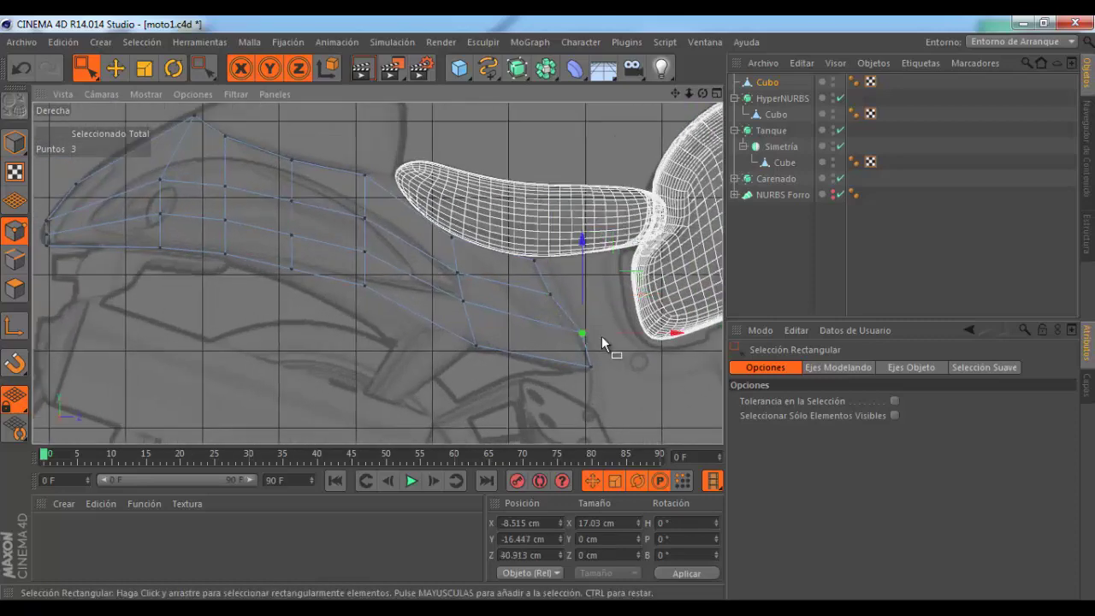
scroll(624, 332, "down", 2)
scroll(602, 299, "down", 2)
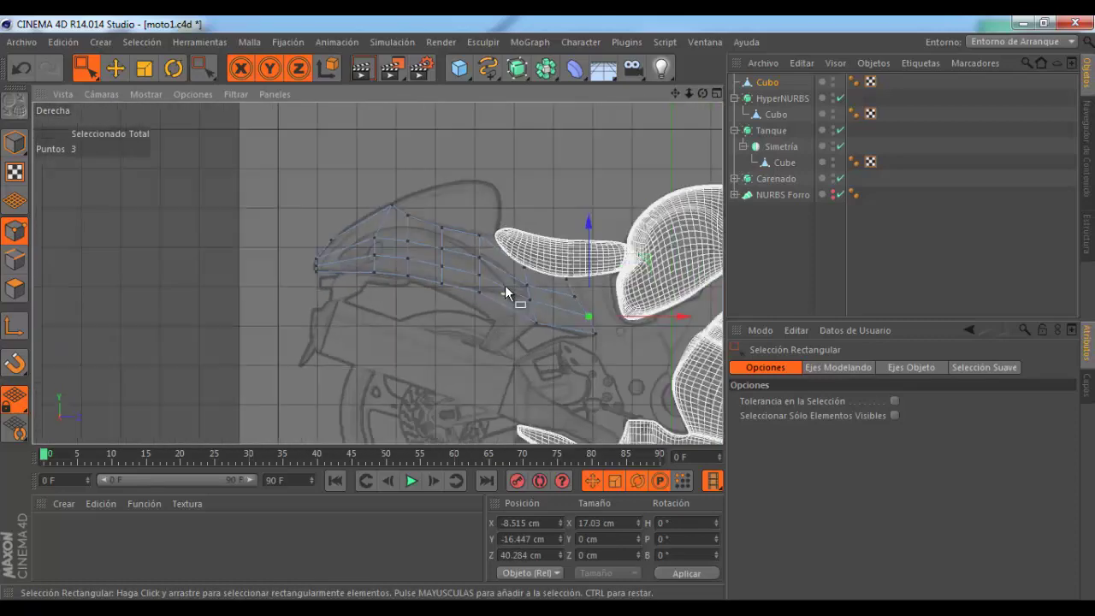
scroll(509, 293, "down", 2)
Step: Enlarge the perspective view and orbit around the panel mesh to inspect it
left_click(715, 93)
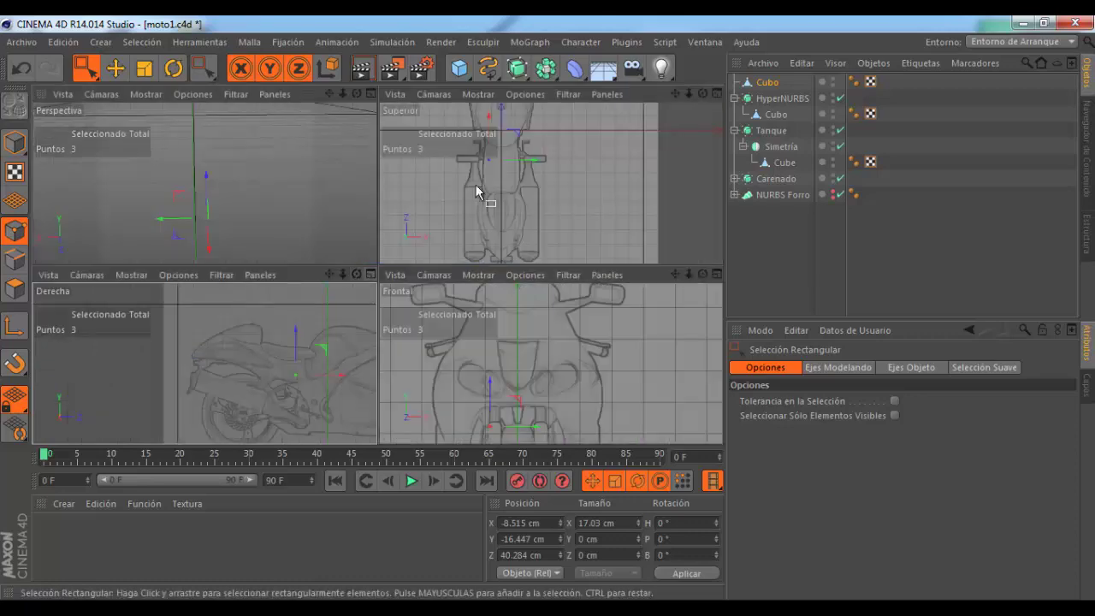
left_click_drag(366, 103, 375, 264, "alt")
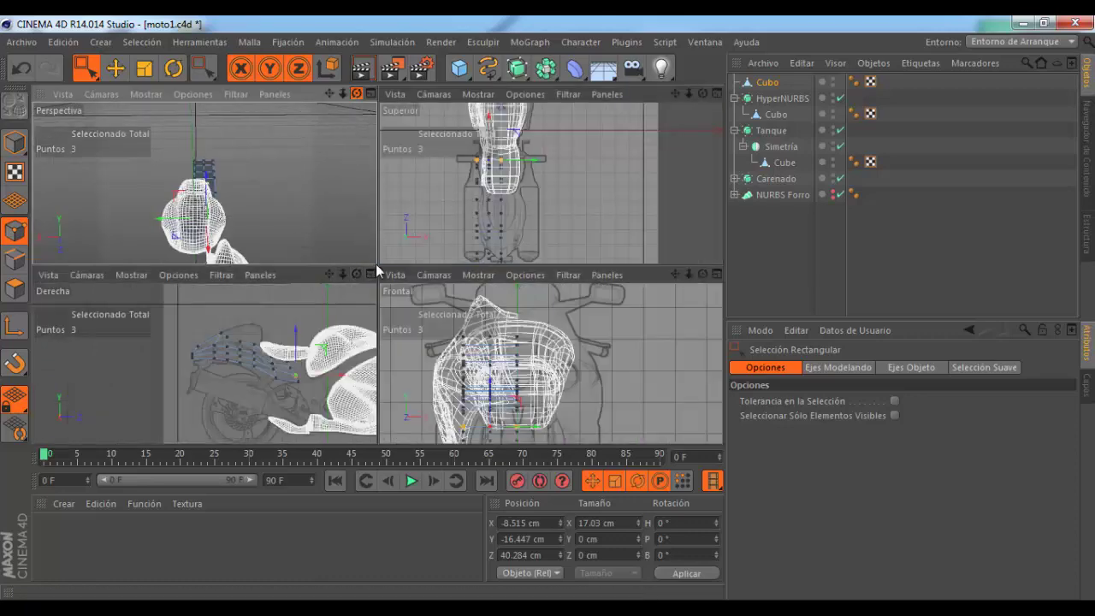
left_click(370, 93)
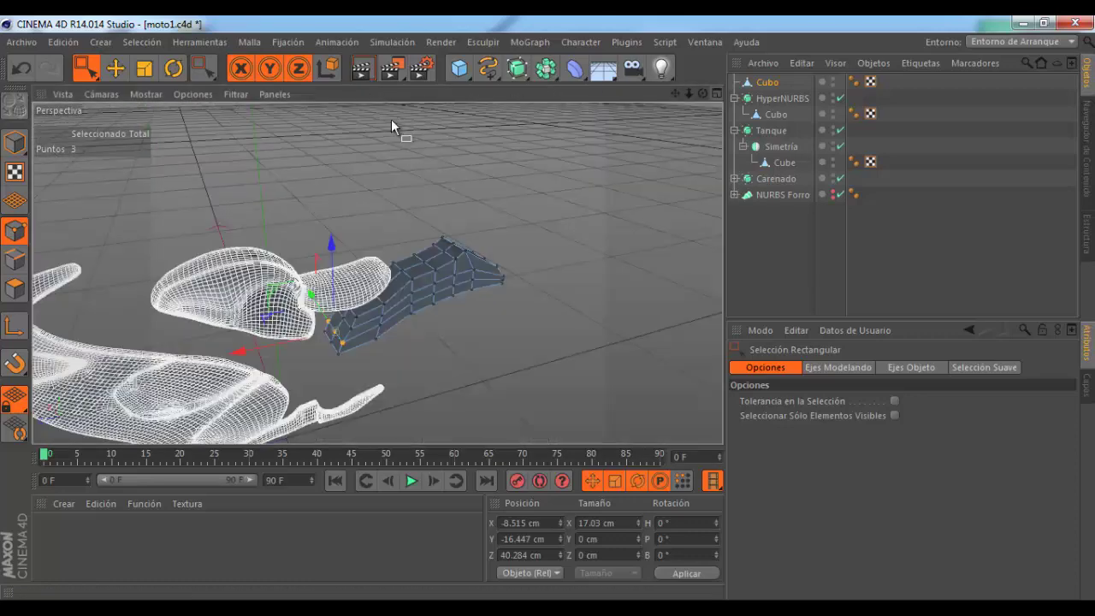
left_click_drag(391, 119, 467, 209, "alt")
scroll(467, 244, "up", 3)
left_click_drag(506, 265, 386, 305, "alt")
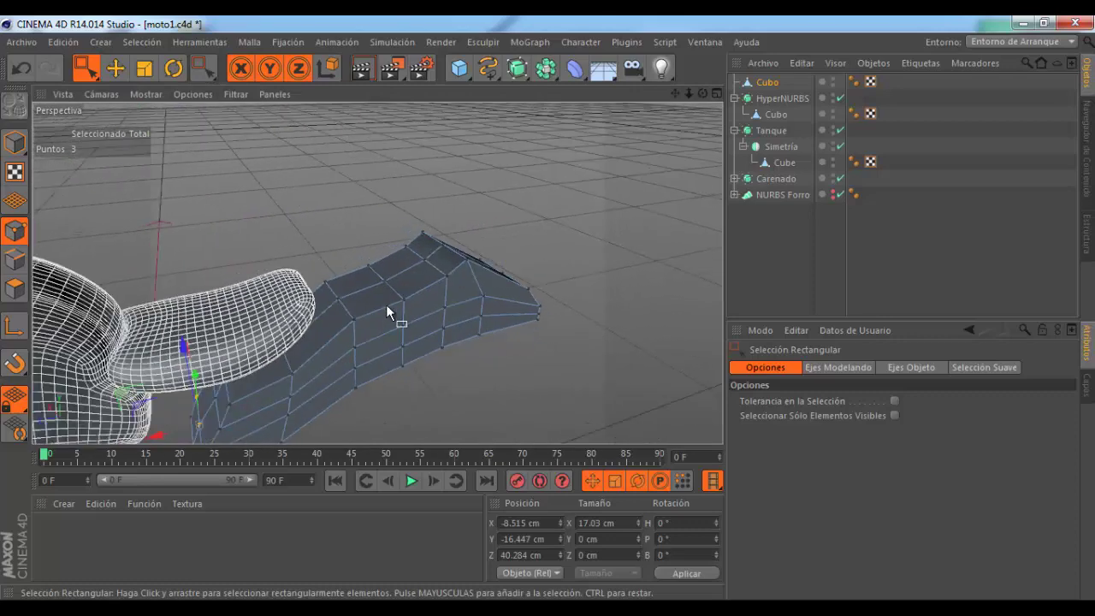
mouse_move(86, 74)
left_mouse_down()
mouse_move(107, 101)
mouse_move(115, 92)
left_mouse_up()
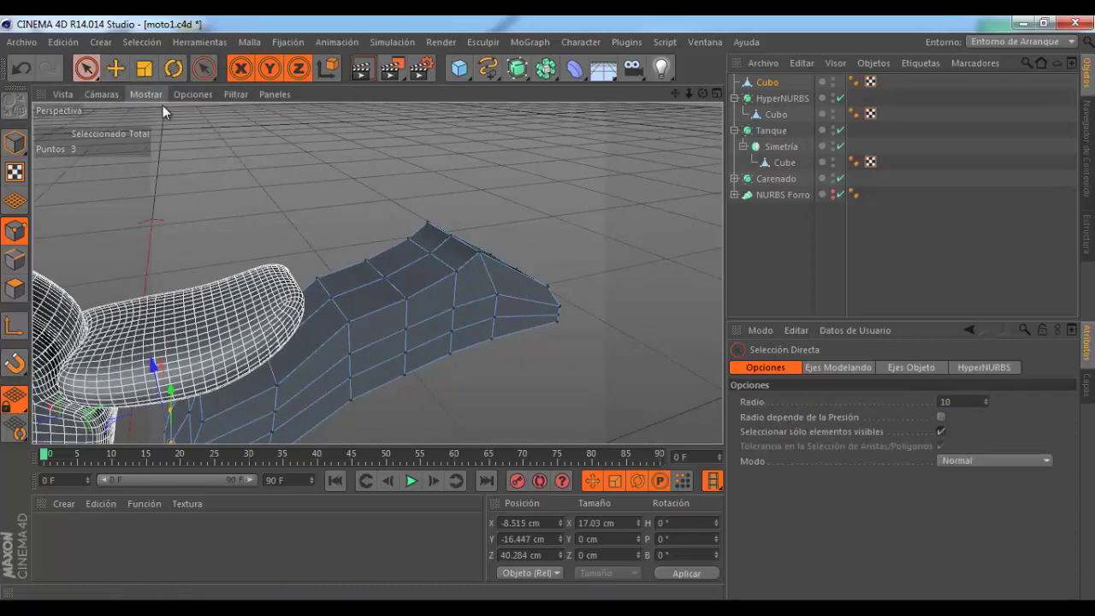
Step: Pick two top-edge points with direct selection, then return to four views
left_click_drag(385, 205, 460, 238, "alt")
left_click(415, 289)
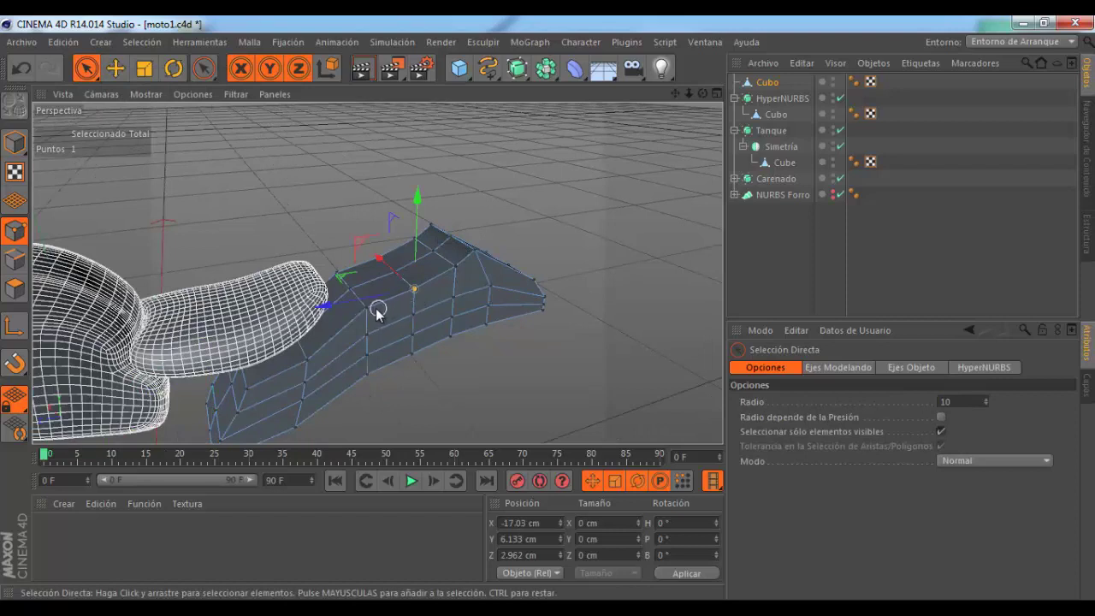
left_click(367, 308)
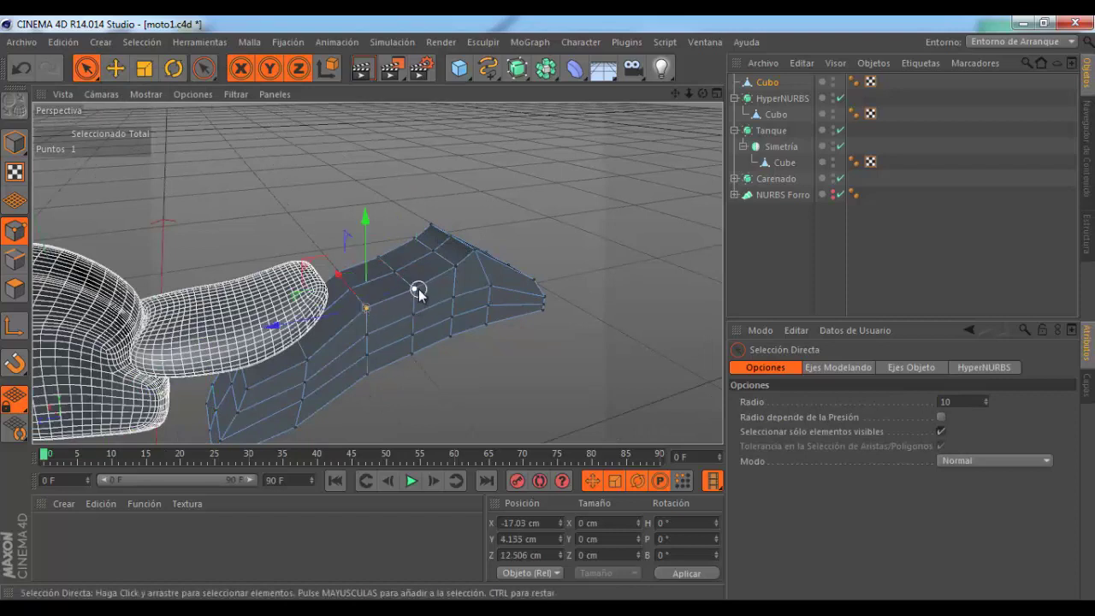
left_click(415, 290, "shift")
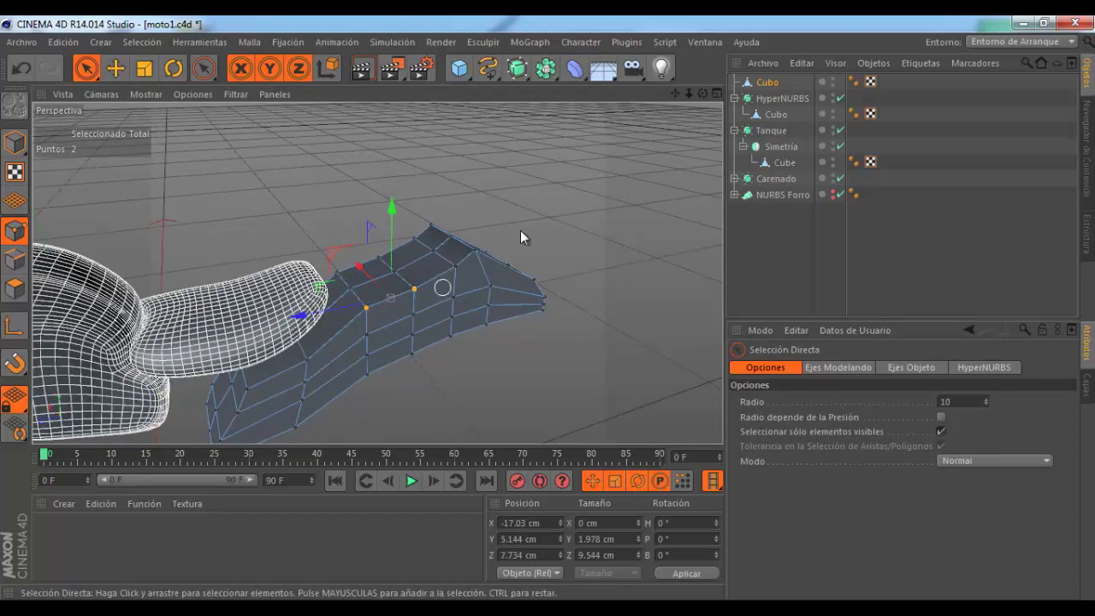
left_click(716, 93)
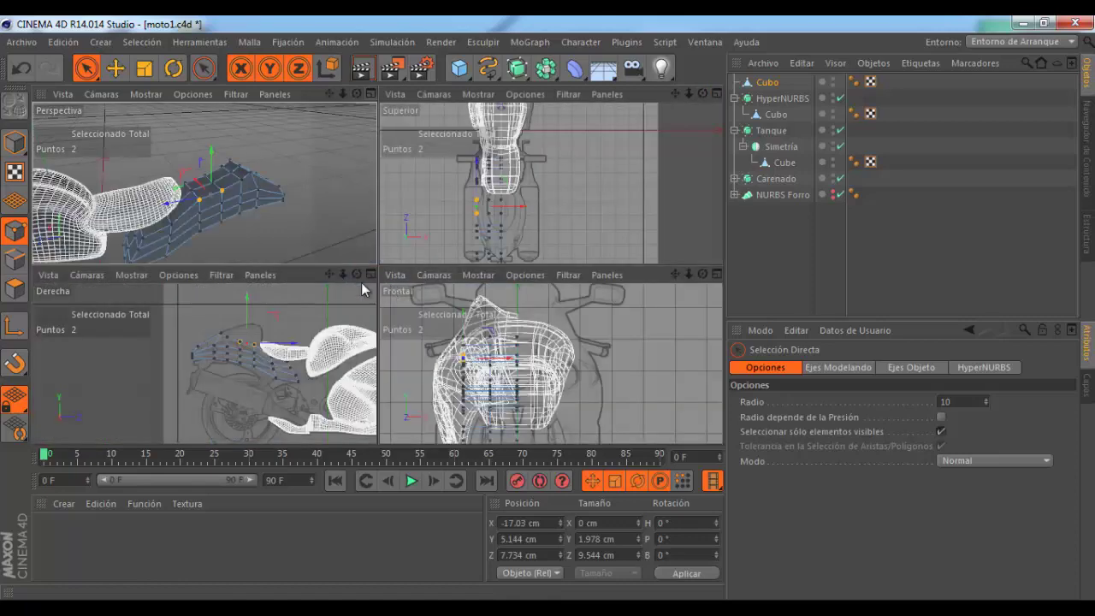
Step: In the enlarged side view, lower the selected points and a rear top-edge point to the sketch
left_click(370, 274)
scroll(450, 252, "up", 3)
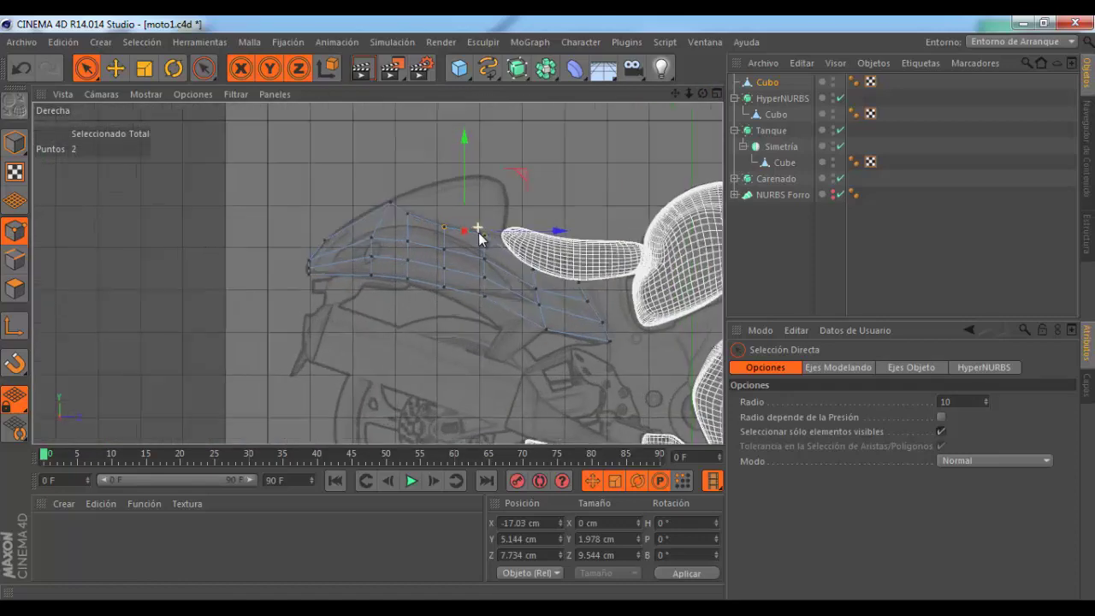
scroll(476, 248, "up", 3)
scroll(472, 247, "up", 2)
left_click_drag(440, 140, 442, 164)
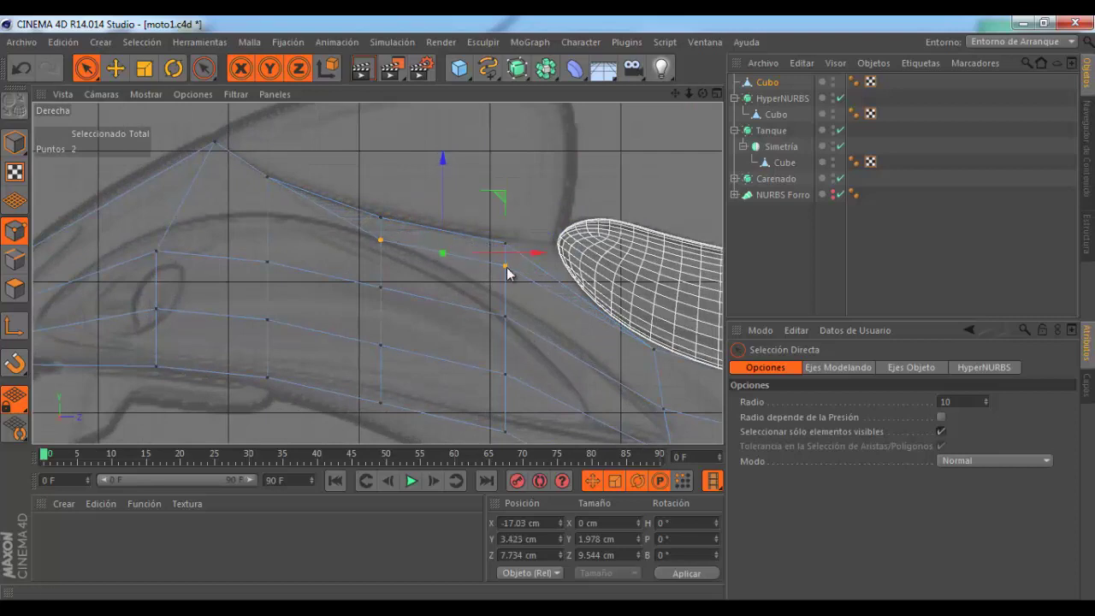
left_click(506, 266)
left_click_drag(506, 197, 508, 234)
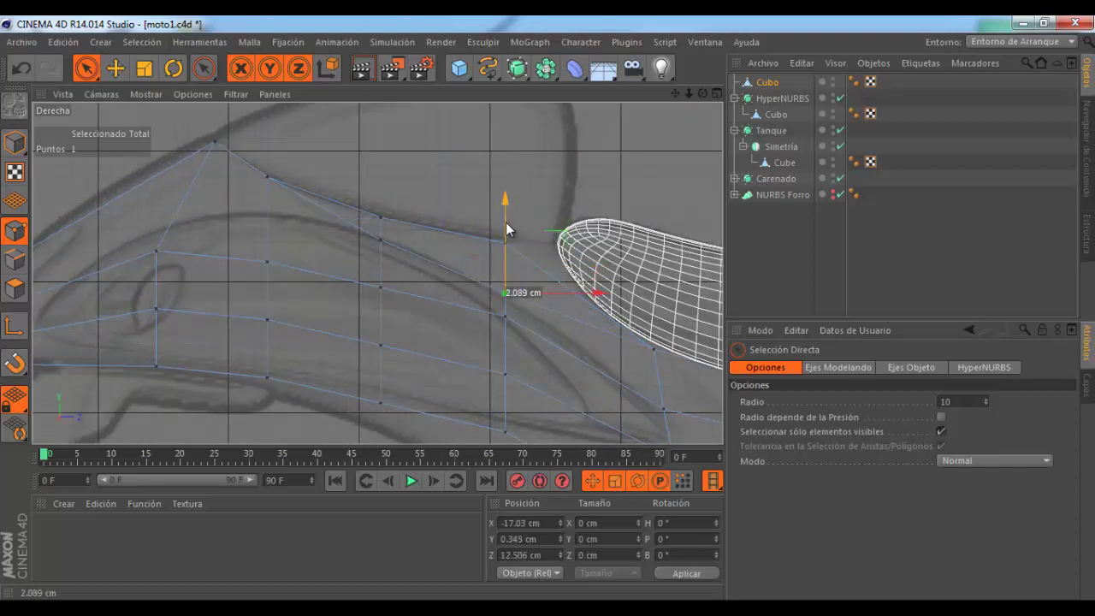
scroll(539, 208, "down", 1)
scroll(538, 209, "down", 1)
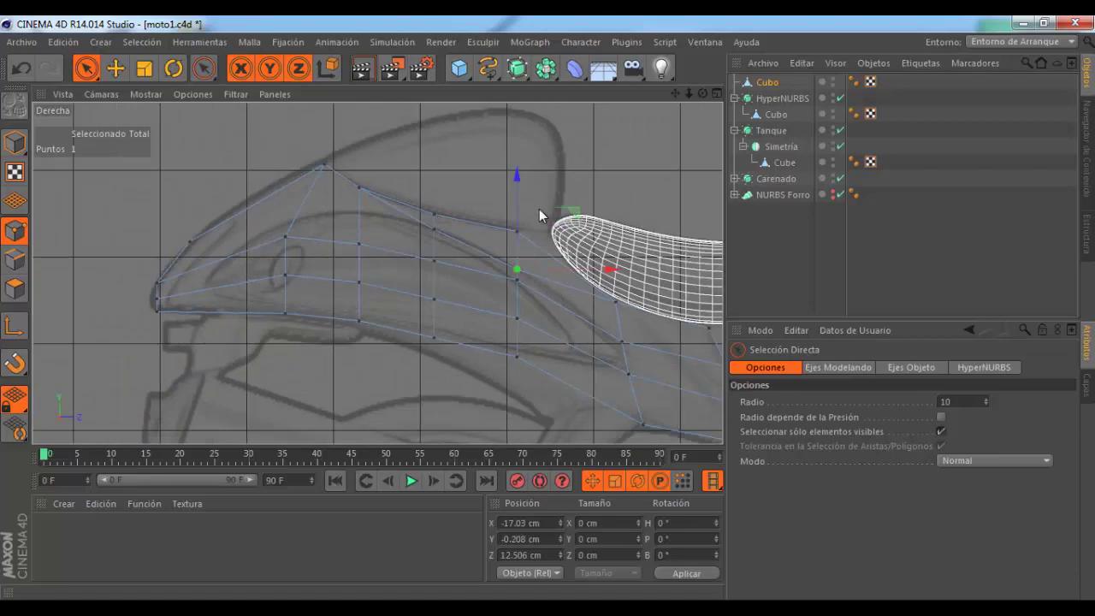
scroll(539, 209, "down", 1)
scroll(335, 179, "up", 2)
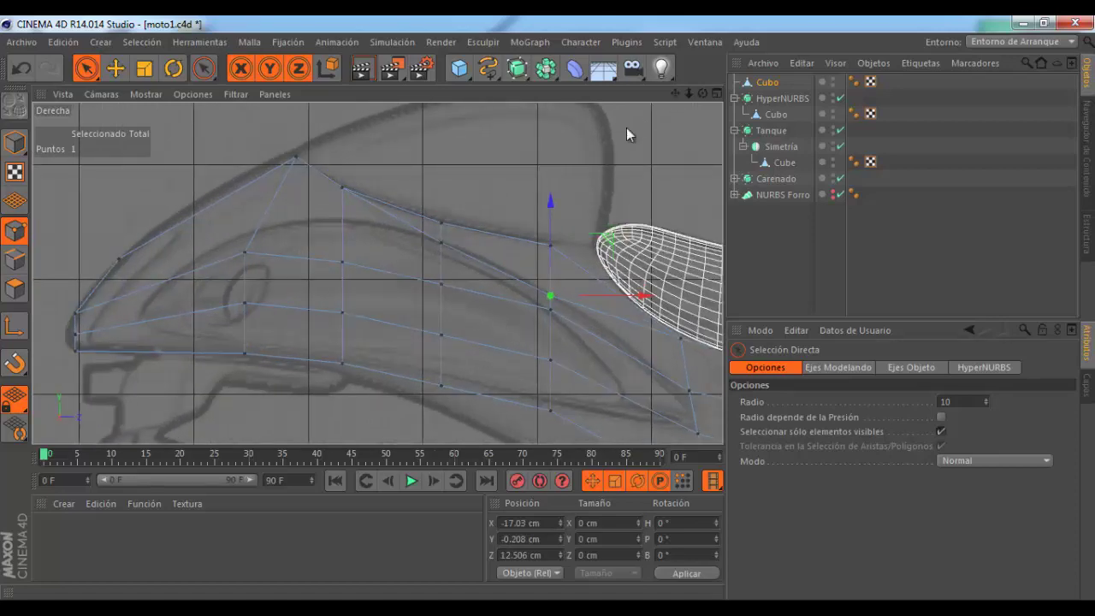
scroll(357, 166, "down", 1)
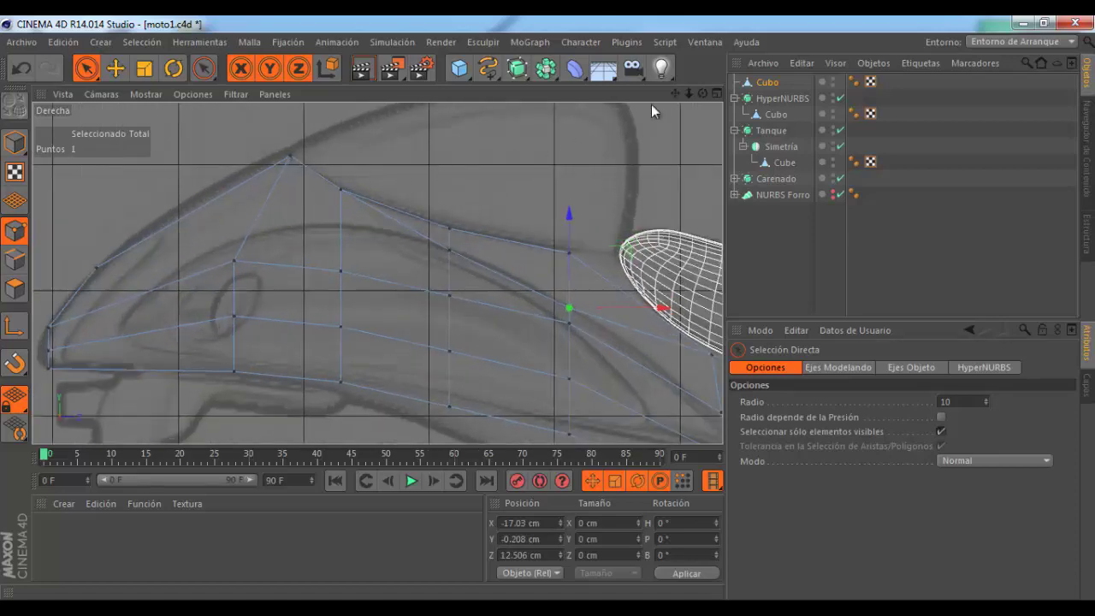
Step: Lower a point on the fairing's top surface in the side view
left_click(713, 94)
scroll(257, 182, "up", 3)
scroll(256, 182, "up", 3)
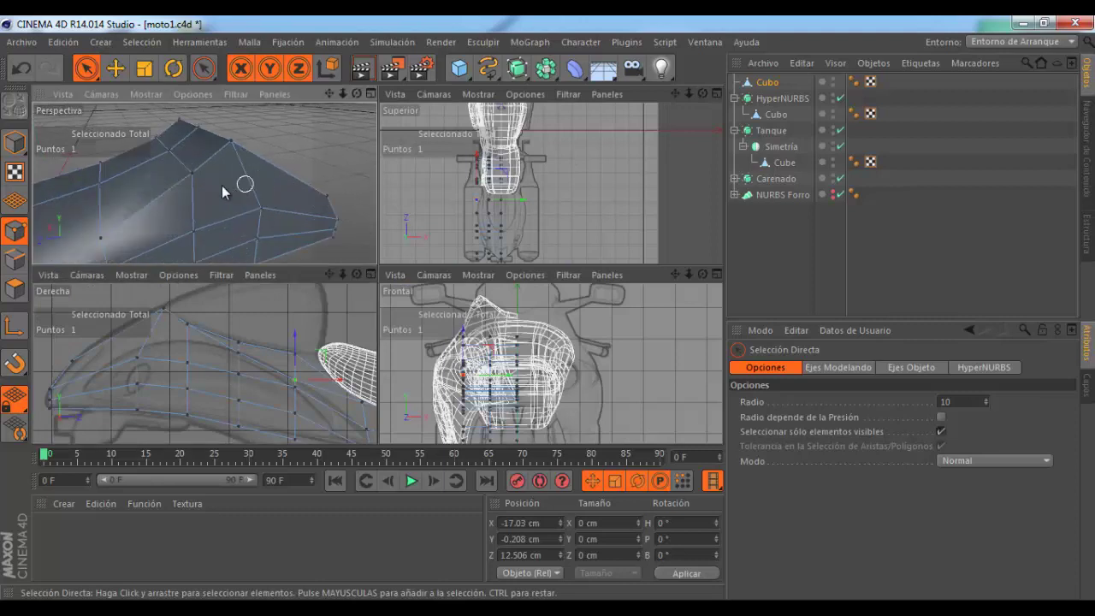
left_click(189, 172)
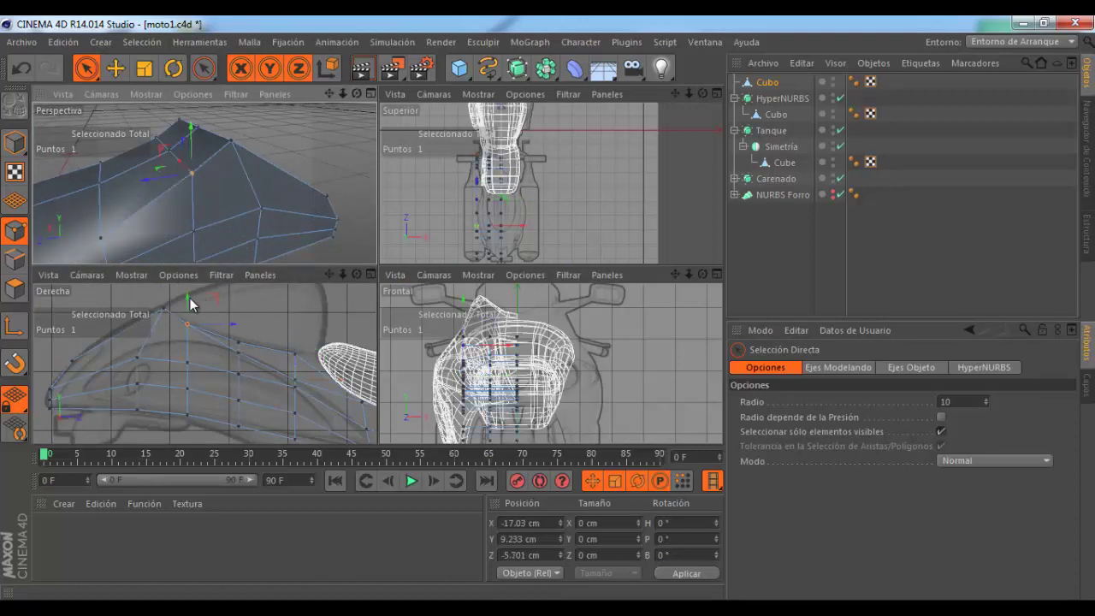
left_click_drag(188, 298, 196, 323)
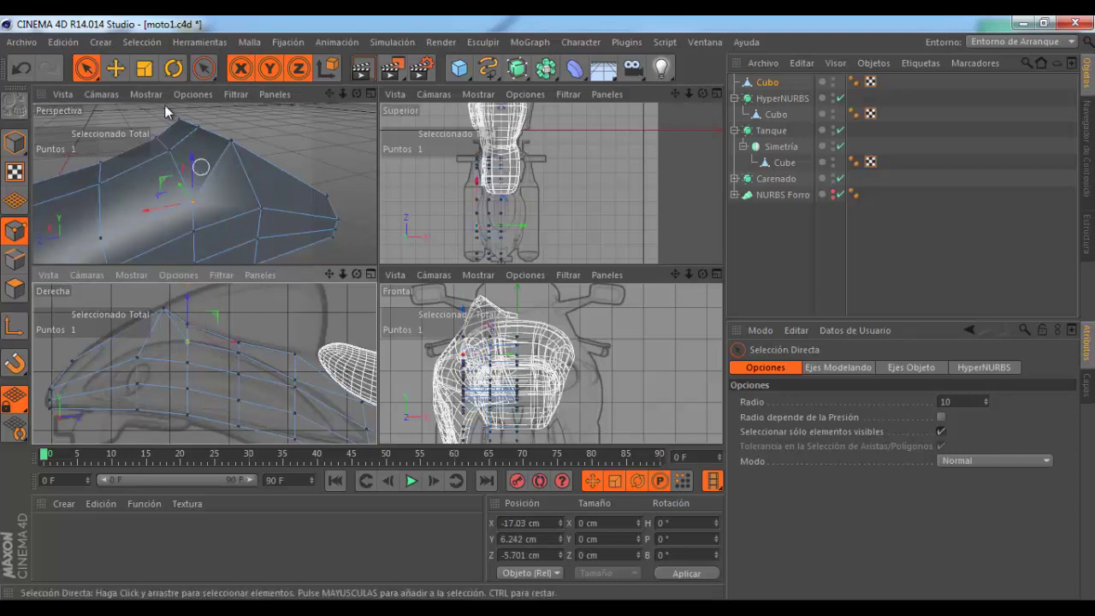
Step: Drop a top ridge point about 5 cm and shift it 3 cm toward the nose
mouse_move(236, 167)
left_mouse_down("alt")
mouse_move(274, 153)
mouse_move(224, 163)
mouse_move(272, 150)
left_mouse_up("alt")
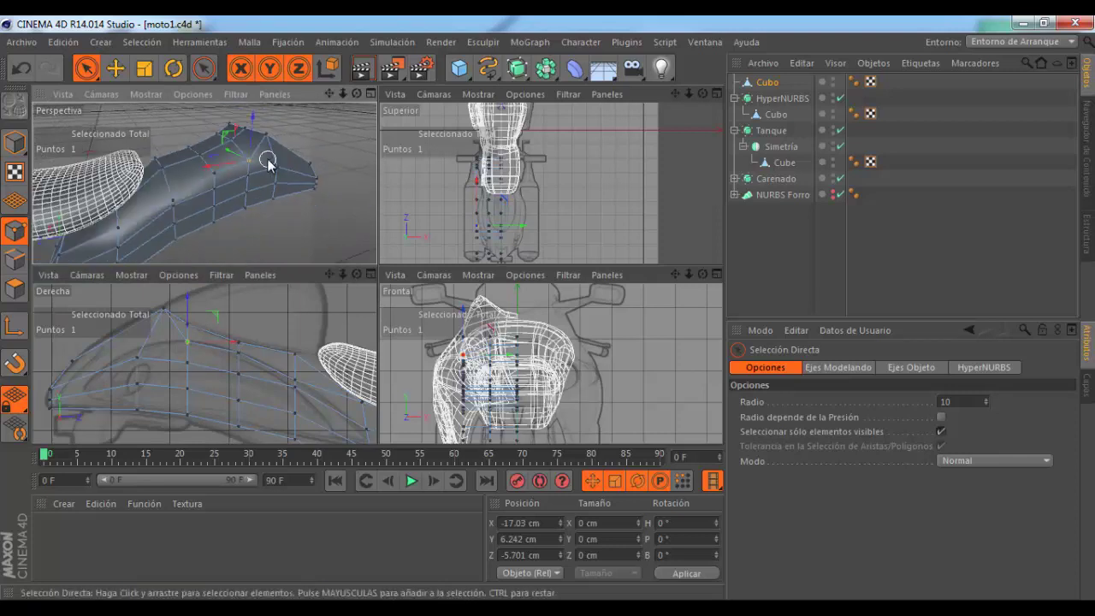
left_click(268, 135)
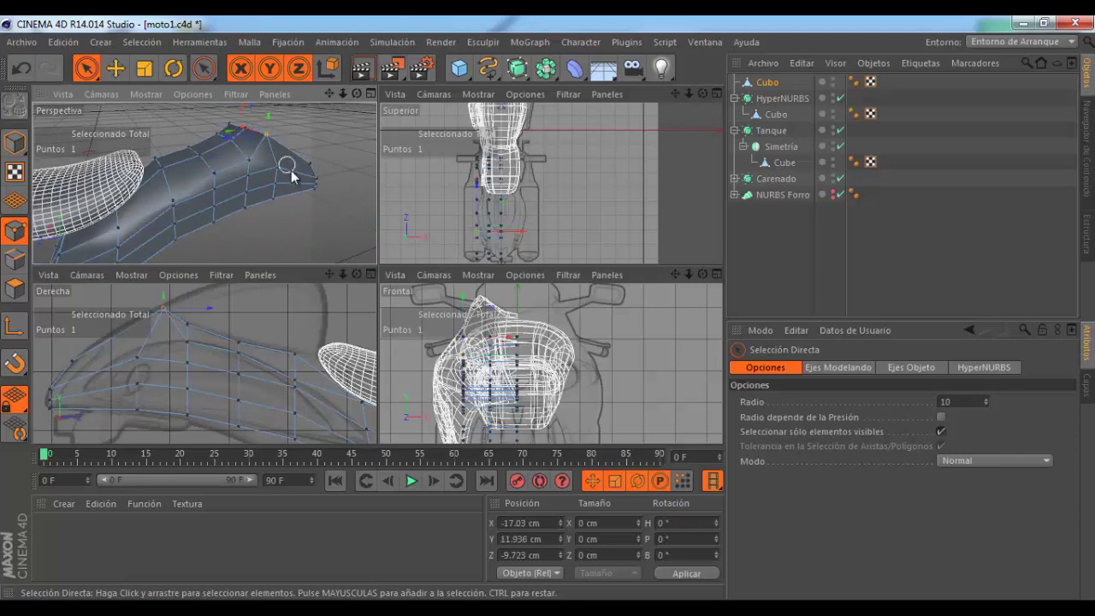
left_click_drag(166, 298, 165, 332)
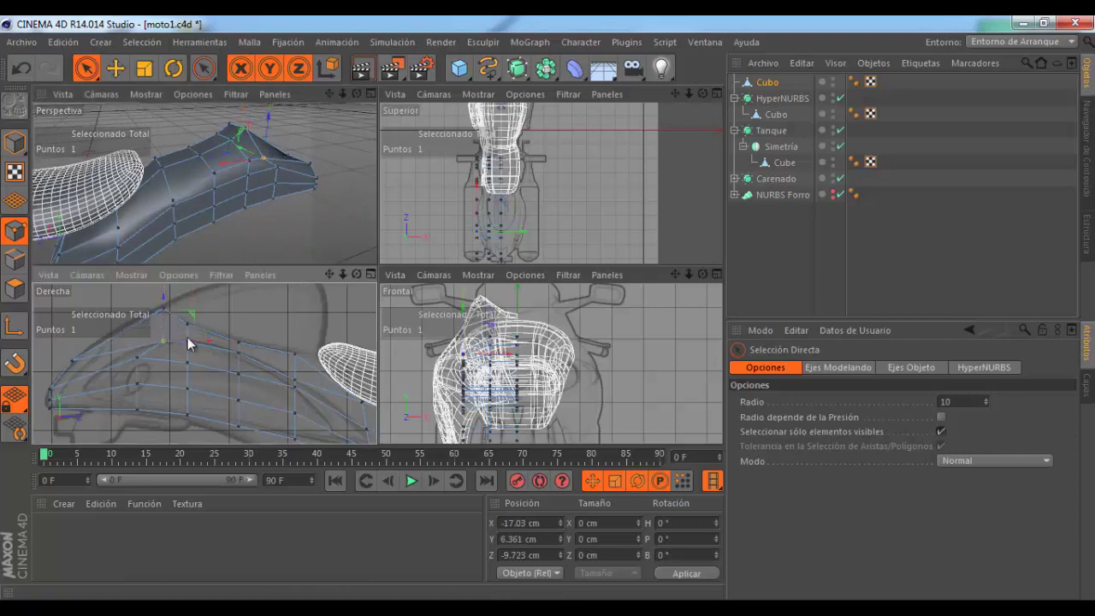
left_click_drag(205, 347, 188, 350)
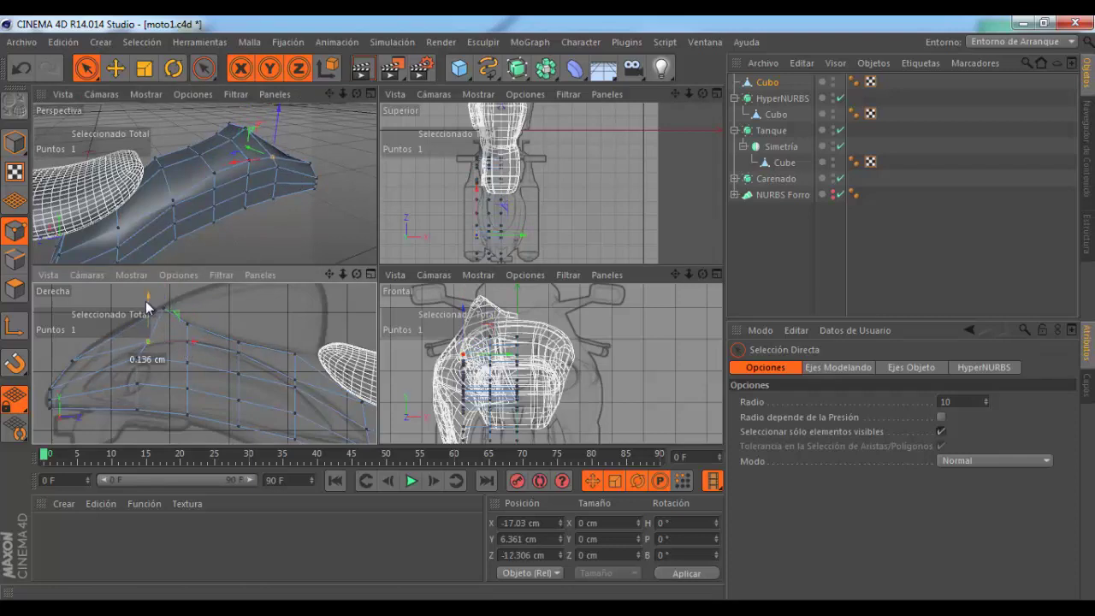
left_click_drag(168, 325, 274, 321, "alt")
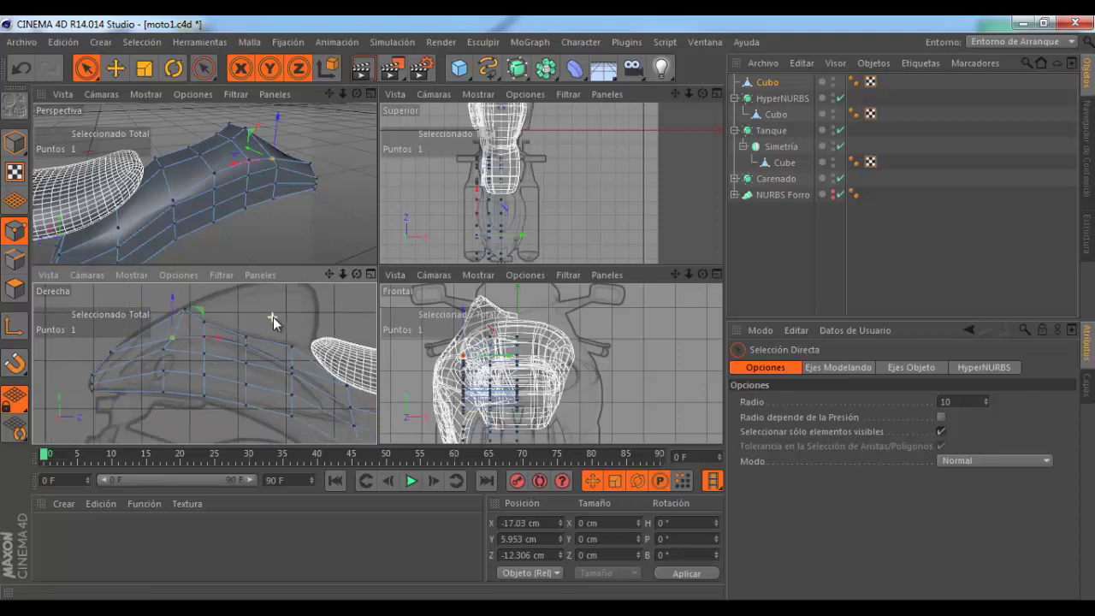
scroll(178, 350, "up", 2)
scroll(178, 351, "up", 1)
scroll(178, 353, "up", 1)
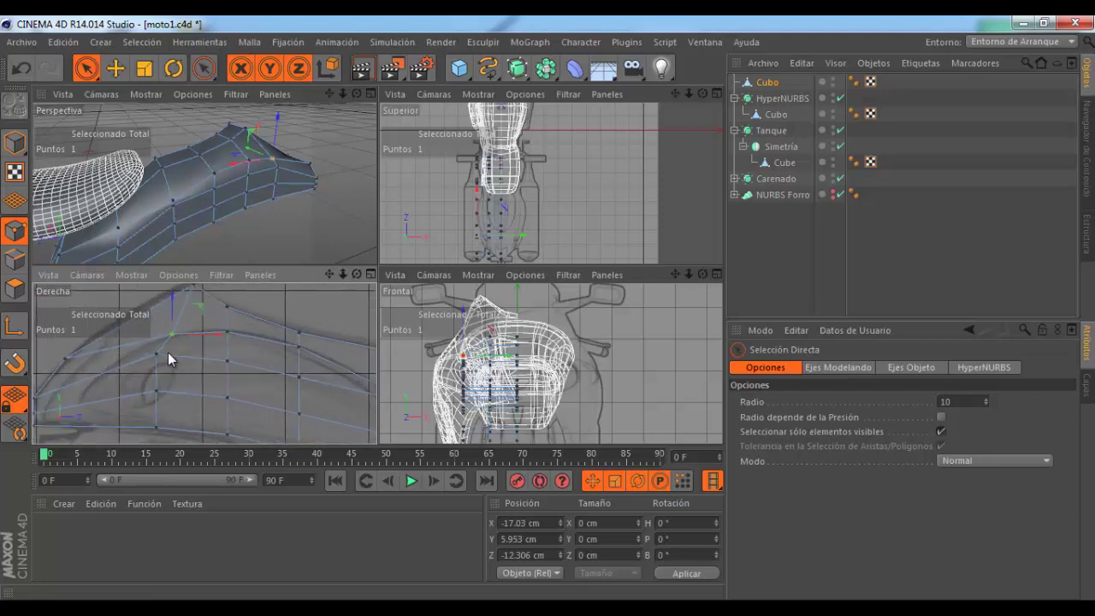
mouse_move(171, 356)
left_mouse_down()
mouse_move(178, 342)
mouse_move(162, 331)
left_mouse_up()
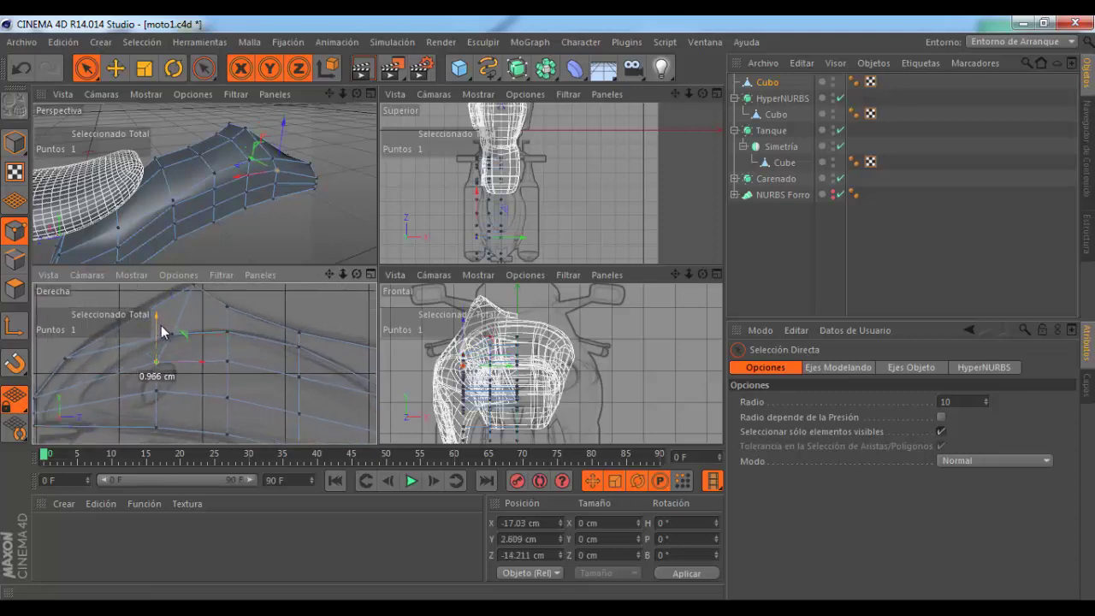
scroll(231, 340, "down", 2)
scroll(209, 344, "down", 1)
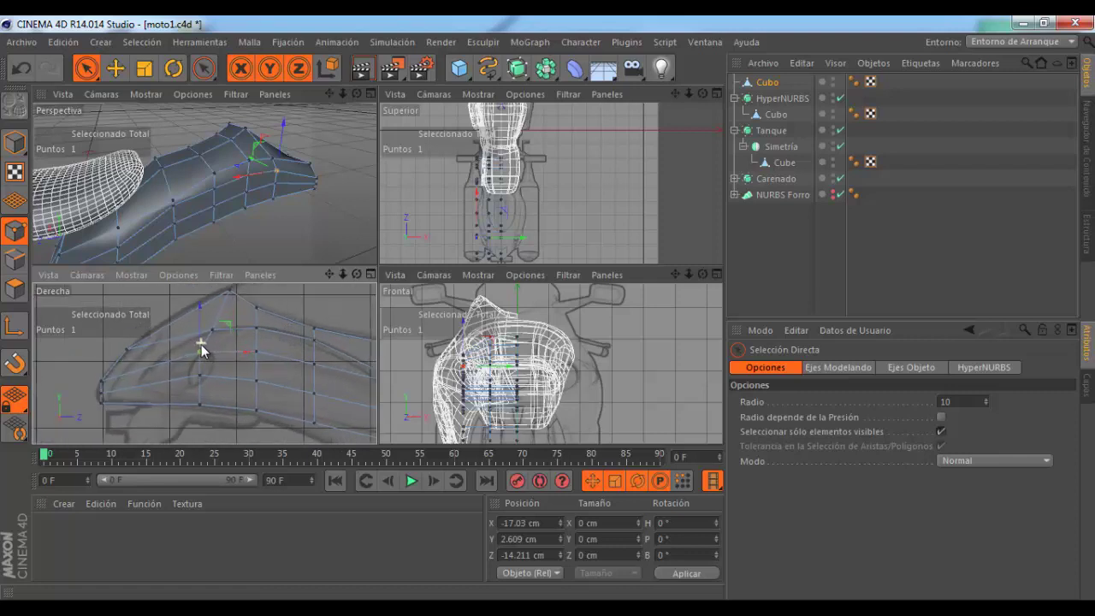
scroll(303, 200, "up", 1)
scroll(303, 196, "up", 1)
scroll(308, 197, "up", 1)
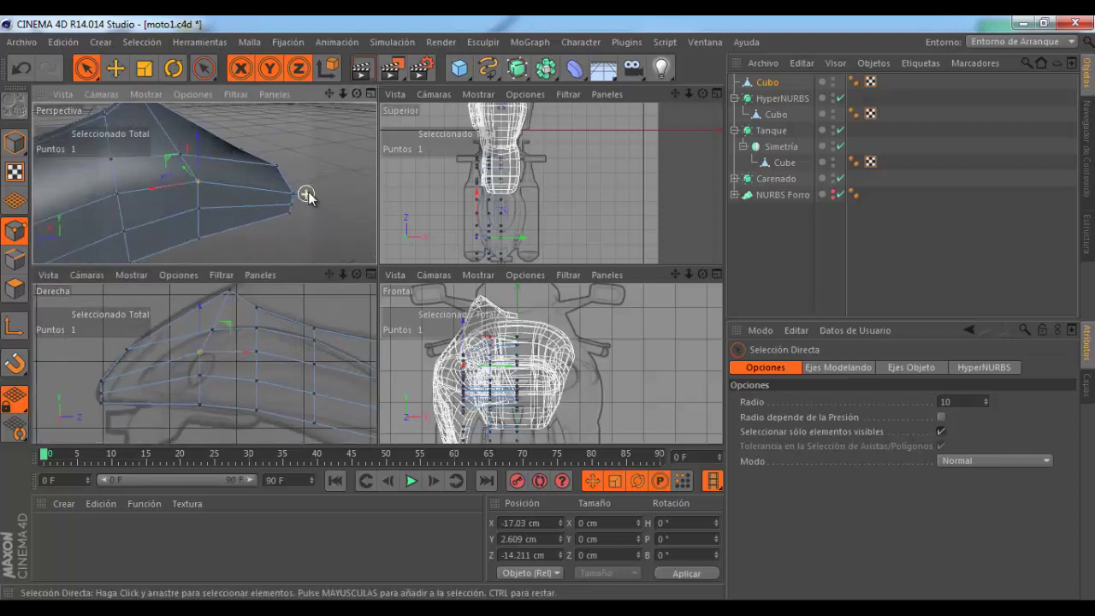
Step: Pull the fairing's tip point up and back, sliding it about 5.8 cm rearward
left_click(293, 193)
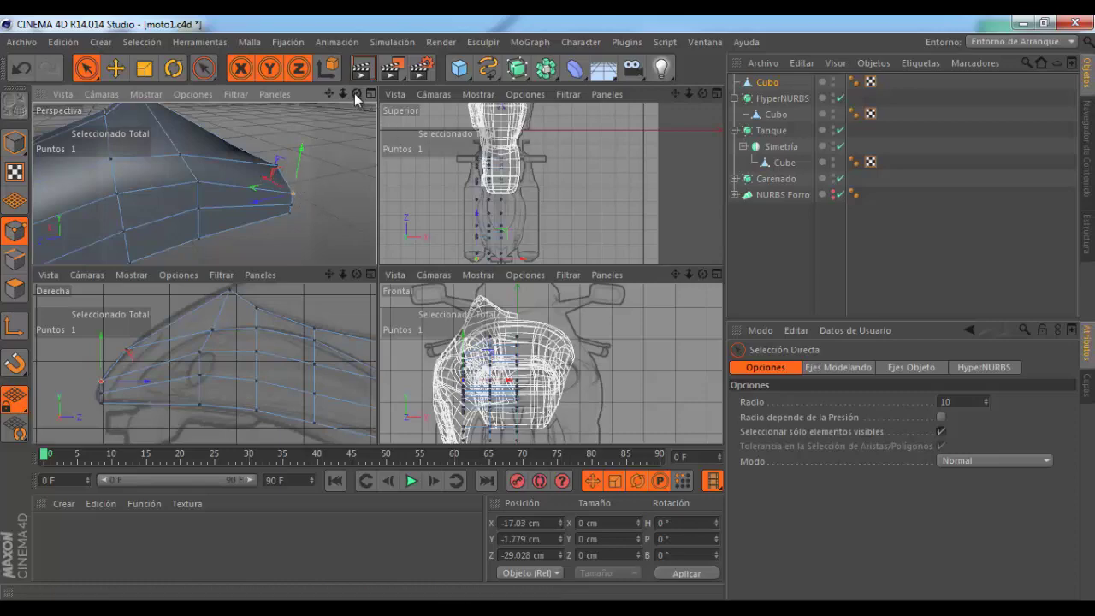
left_click_drag(354, 94, 378, 263)
left_click_drag(293, 176, 271, 174)
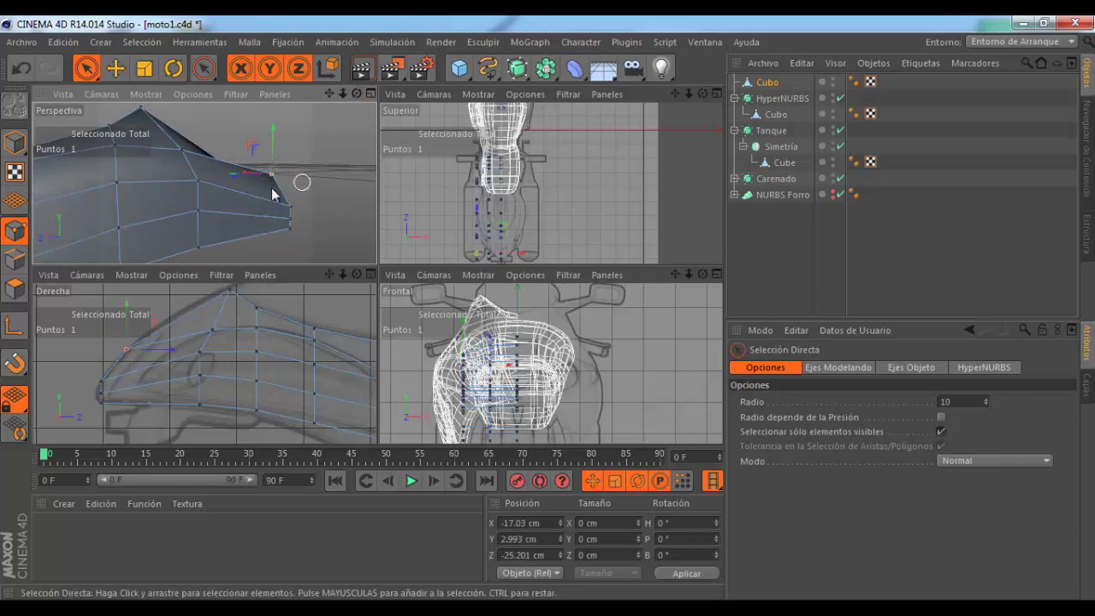
left_click_drag(174, 352, 211, 357)
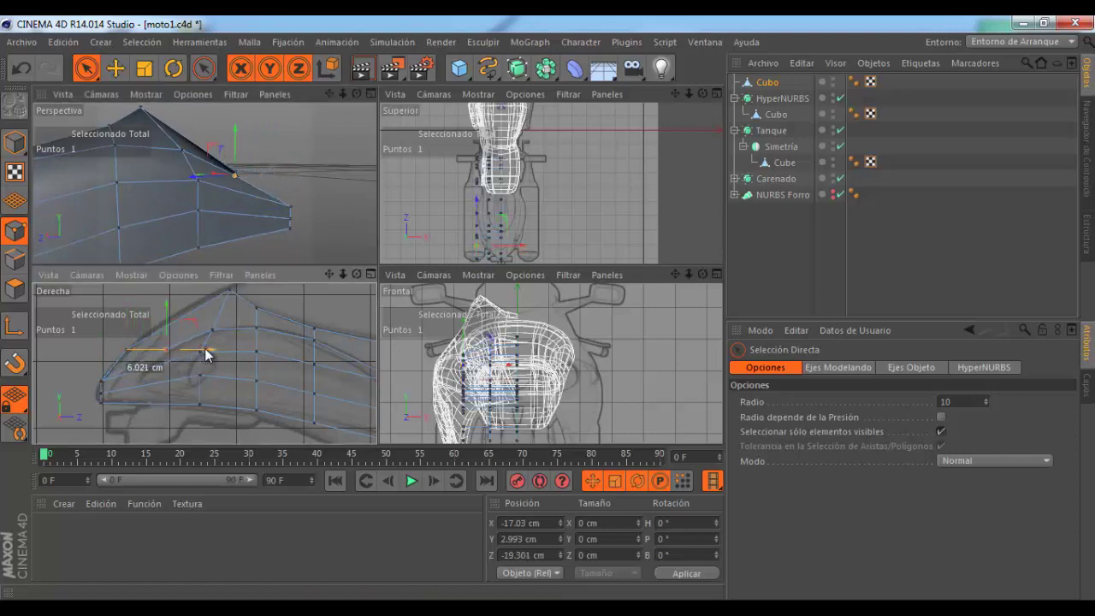
left_click_drag(281, 213, 294, 206)
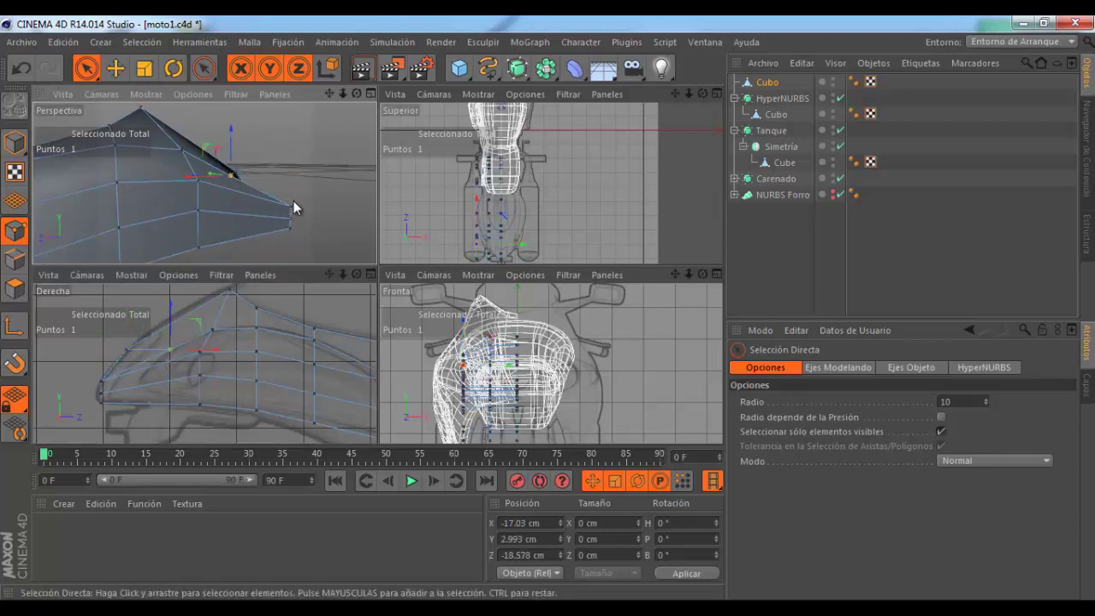
left_click_drag(143, 387, 182, 387)
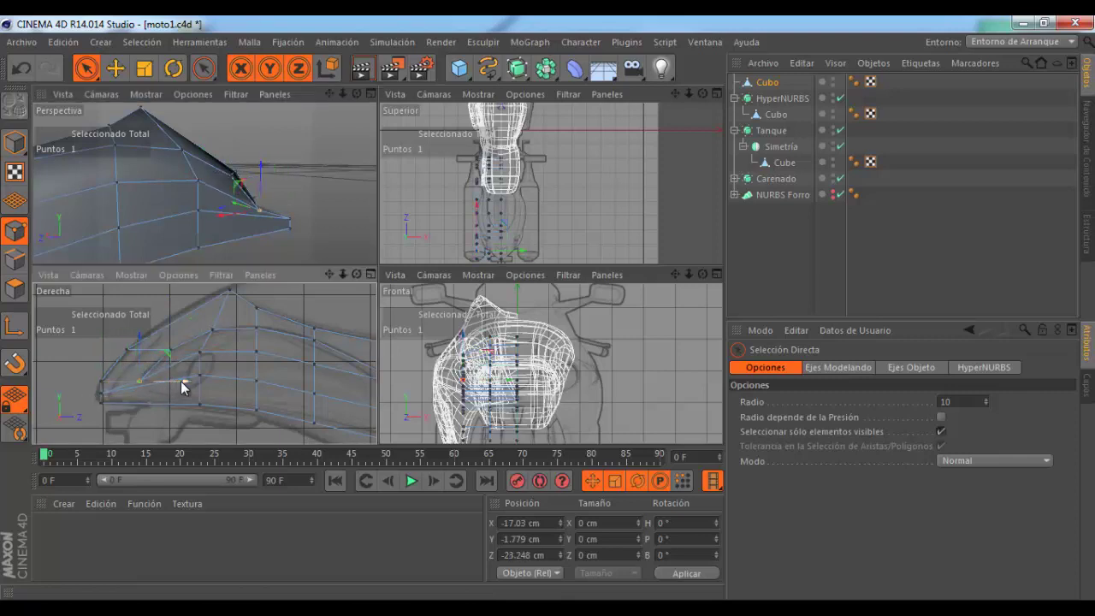
Step: Undo the trial moves and settle the nose point along the length, raised slightly
key("ctrl+z")
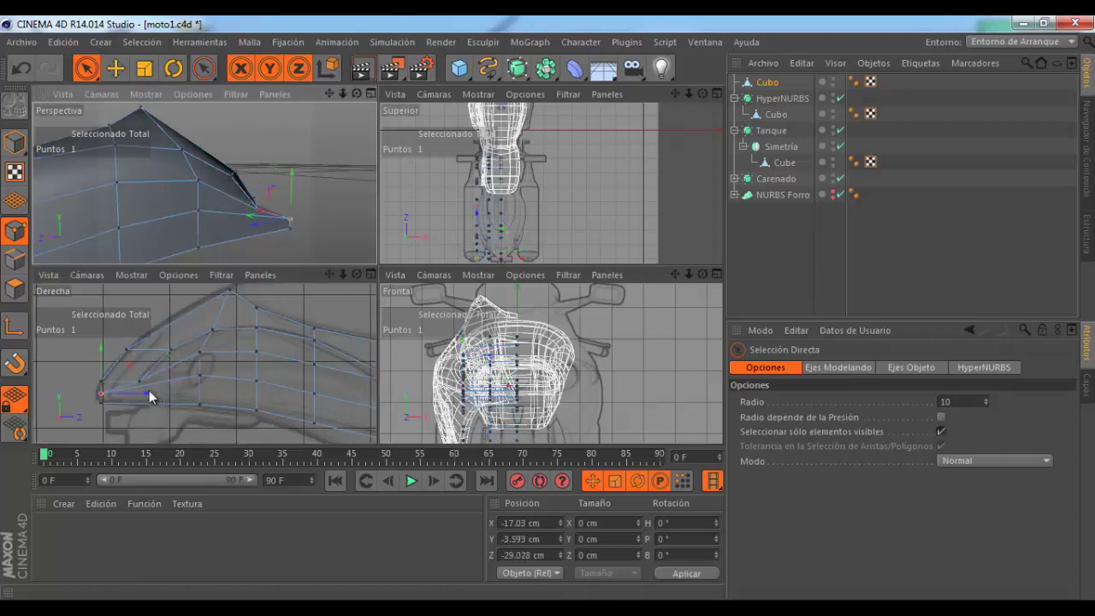
left_click_drag(141, 397, 189, 397)
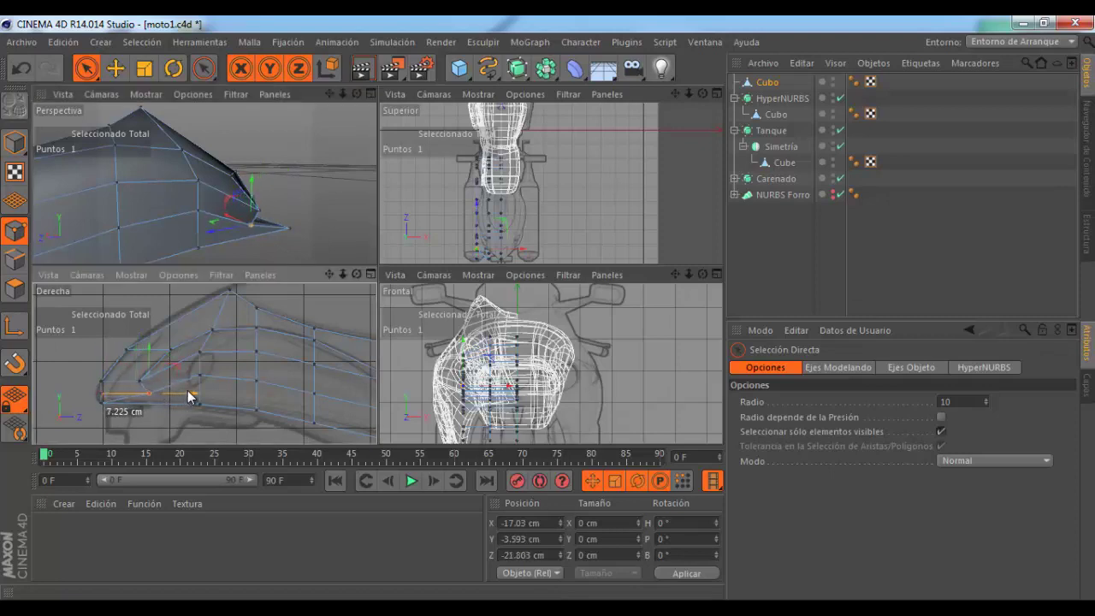
key("ctrl+z")
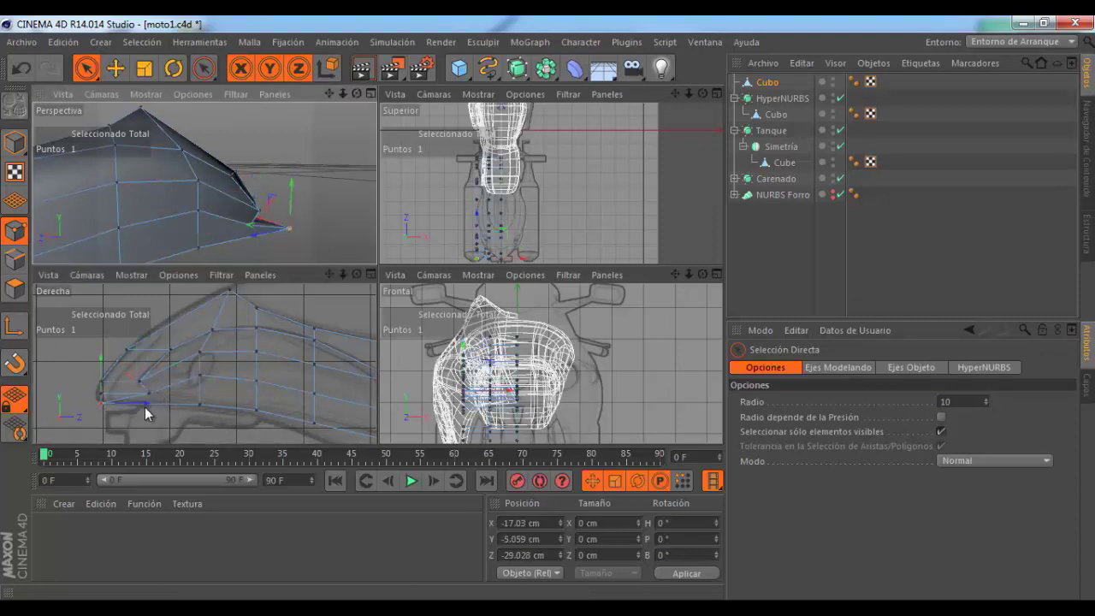
left_click_drag(145, 408, 208, 397)
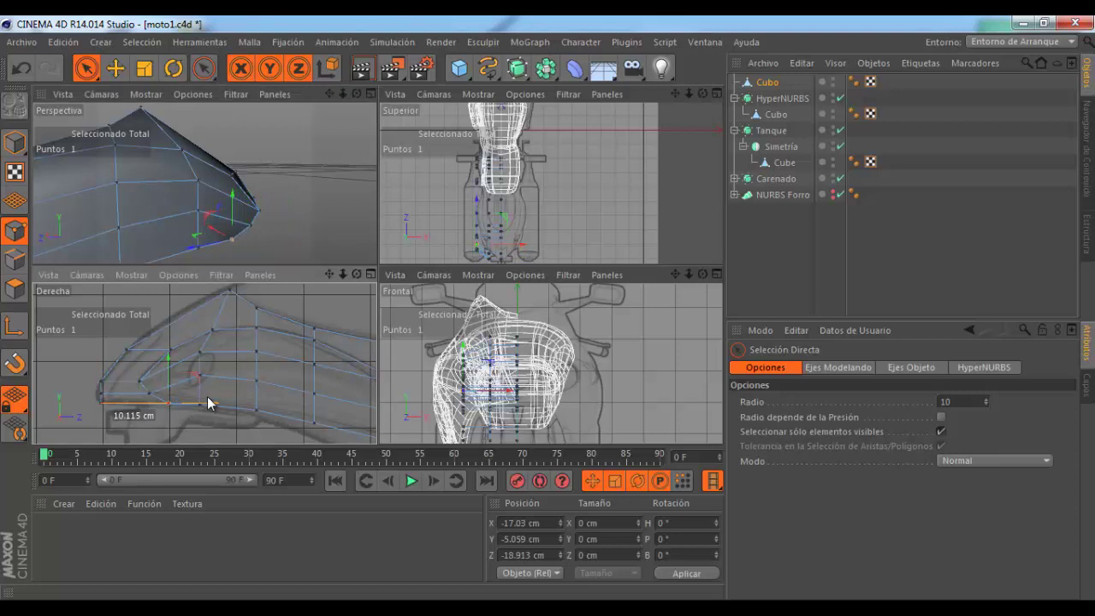
left_click_drag(176, 372, 174, 371)
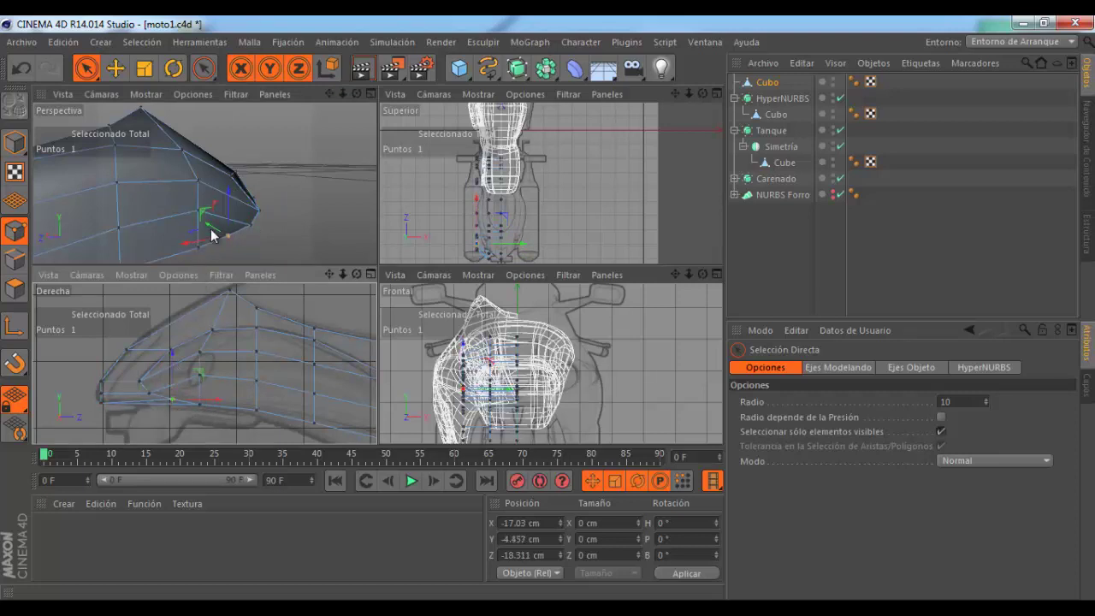
mouse_move(212, 232)
left_mouse_down("alt")
mouse_move(232, 183)
mouse_move(245, 195)
left_mouse_up("alt")
Step: Shift a nose point, then raise two lower-edge points about 0.3 cm in the side view
scroll(221, 369, "up", 2)
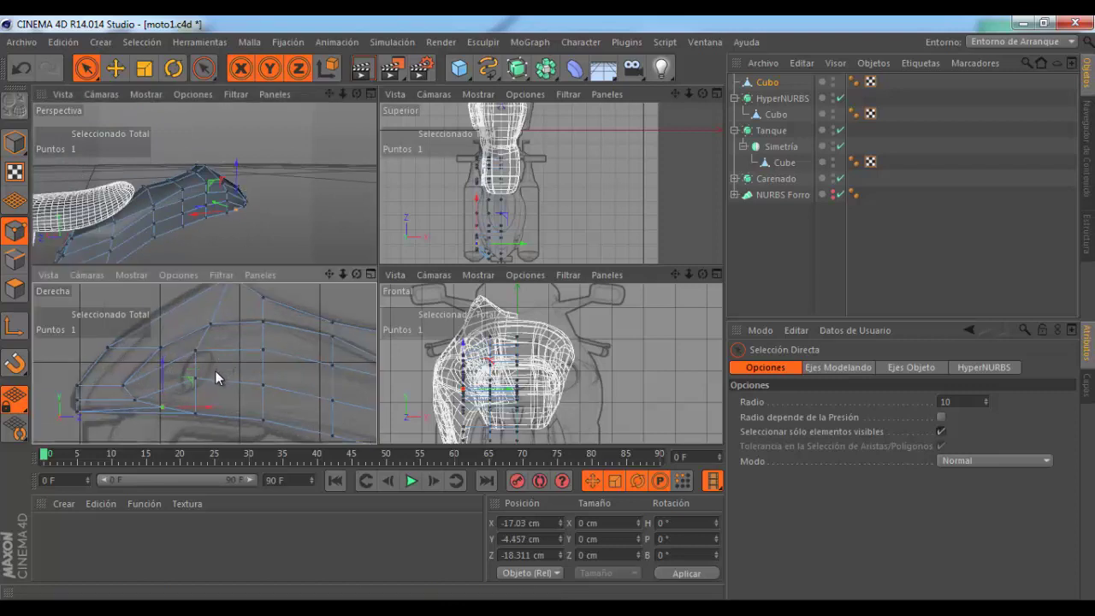
scroll(215, 370, "down", 1)
scroll(233, 231, "up", 3)
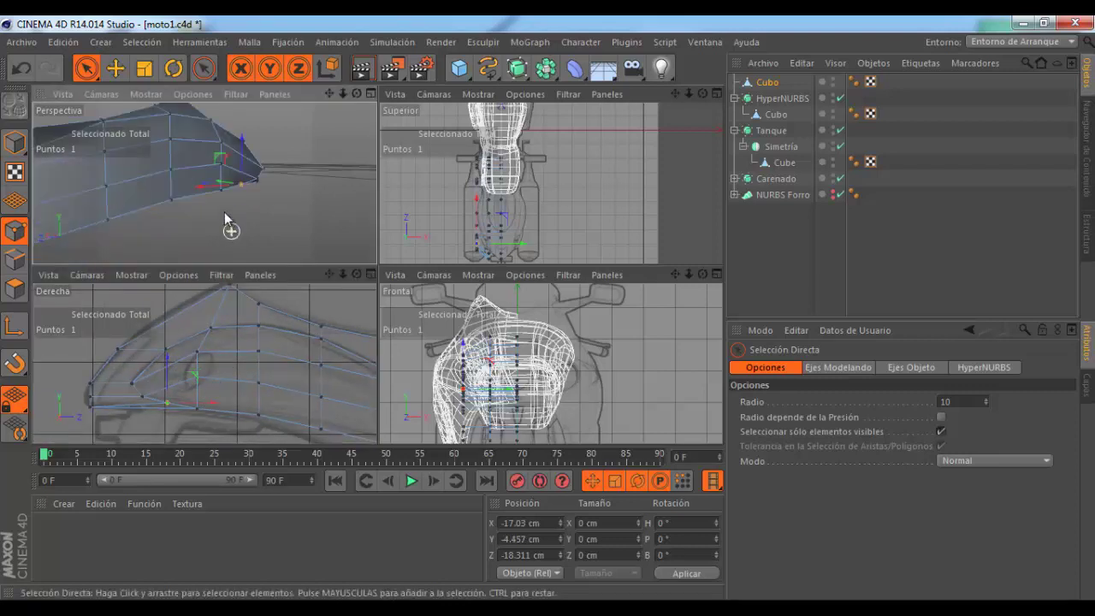
left_click_drag(224, 199, 239, 220)
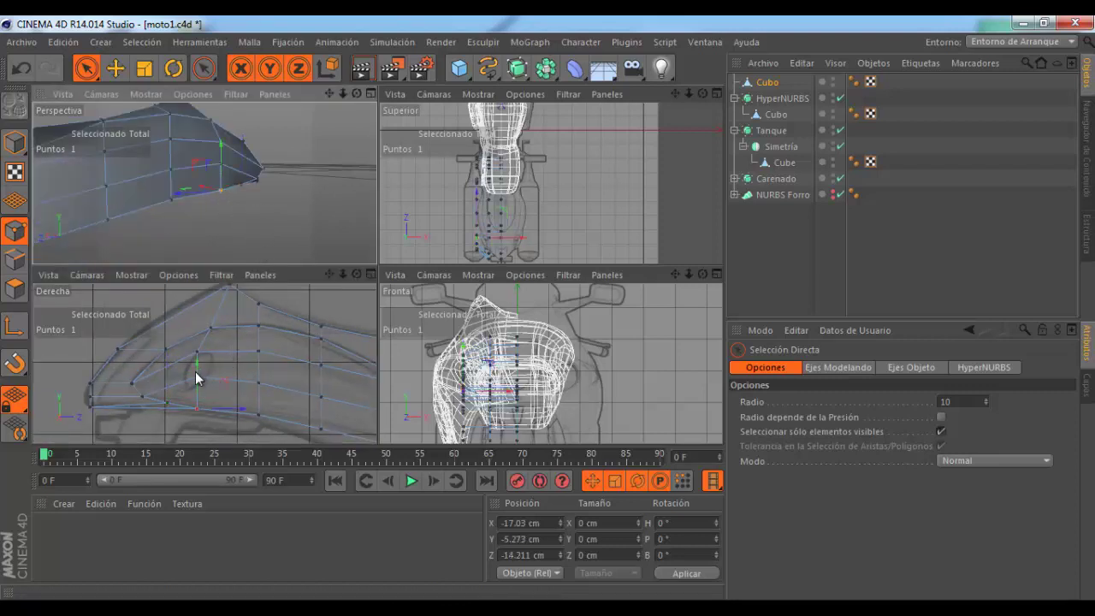
left_click_drag(197, 380, 197, 377)
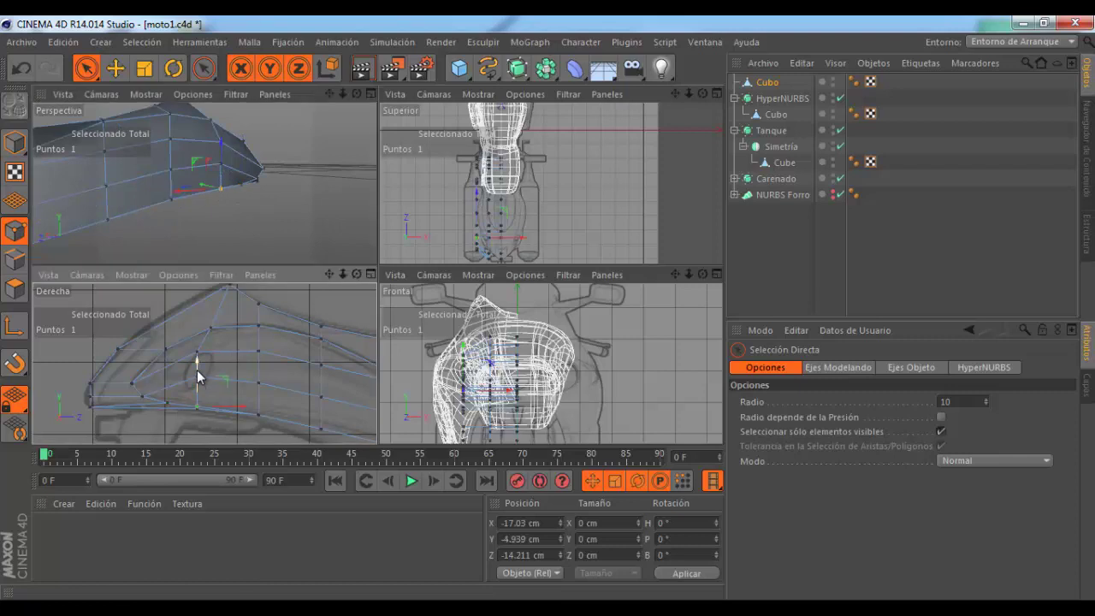
left_click(258, 414)
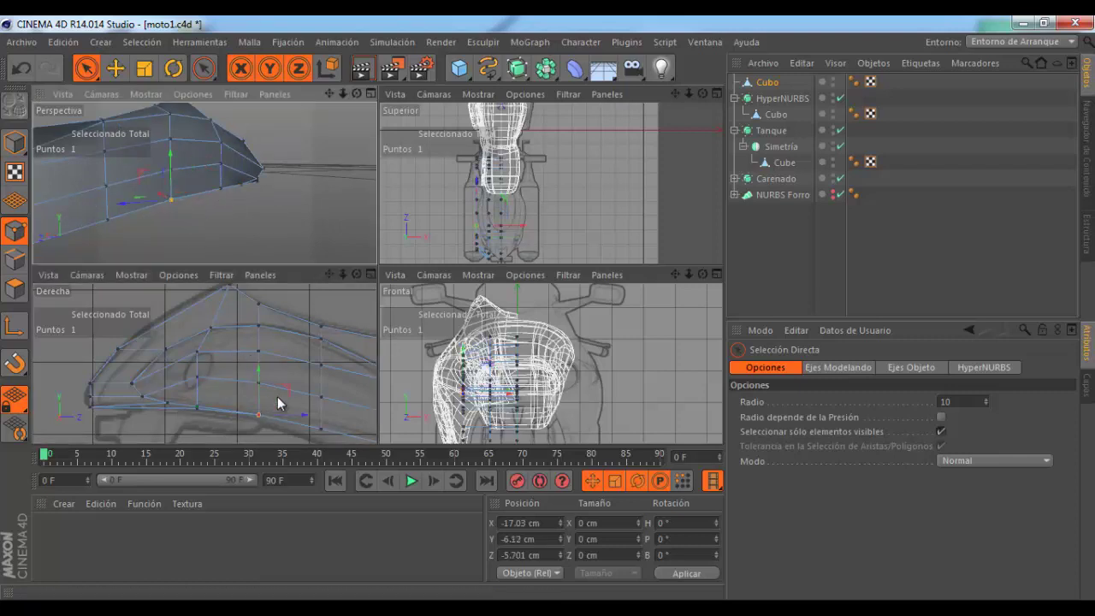
left_click_drag(259, 390, 260, 381)
Step: Raise two more lower-edge points by about 0.8 cm and 0.4 cm
scroll(278, 366, "down", 2)
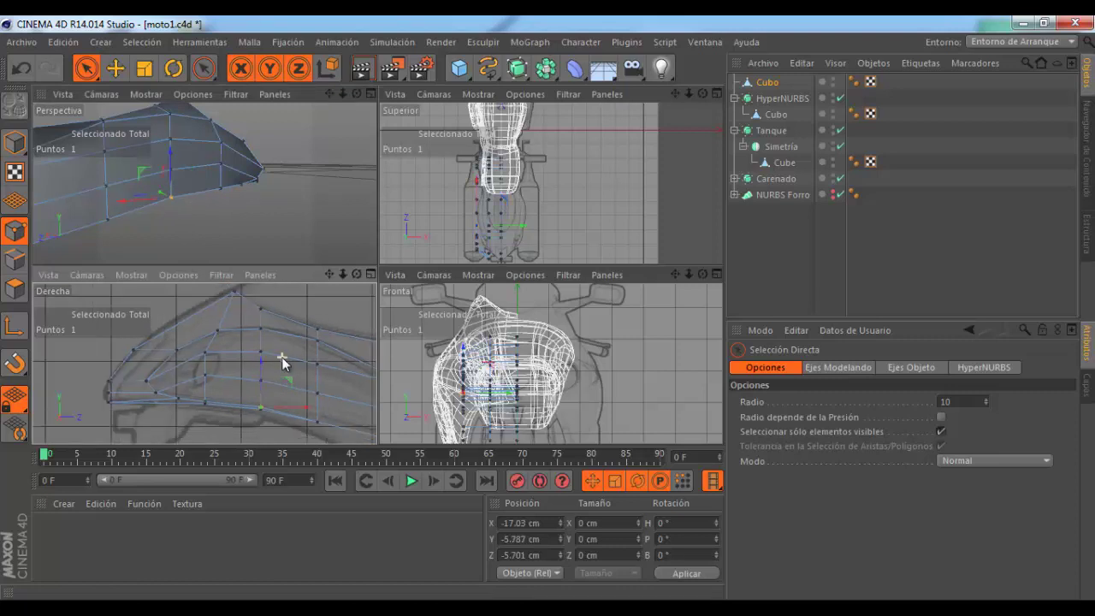
scroll(272, 225, "down", 2)
scroll(192, 242, "up", 3)
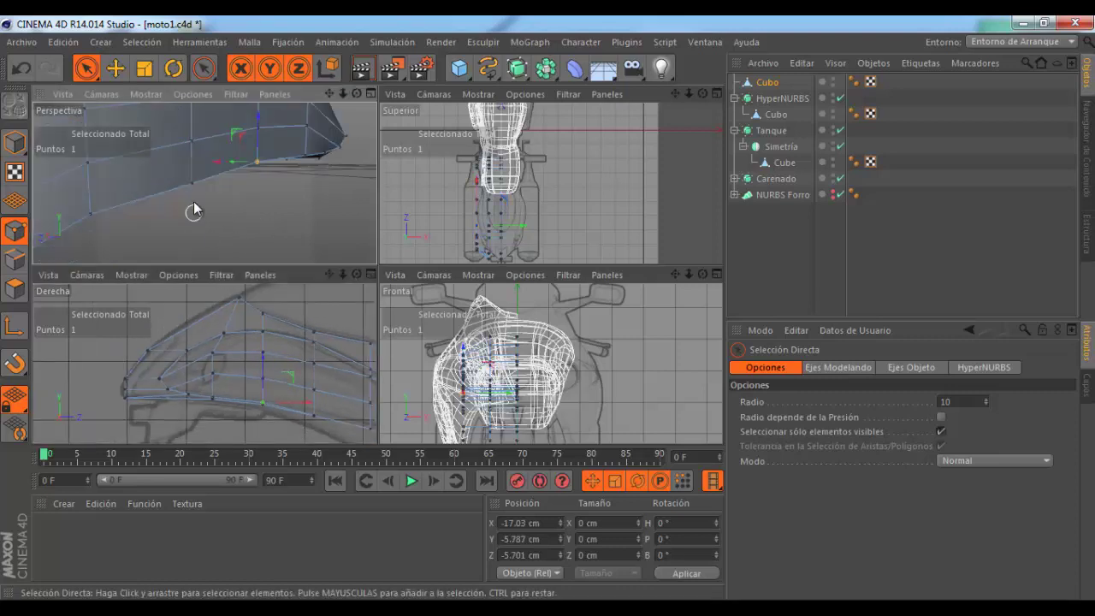
left_click(193, 187)
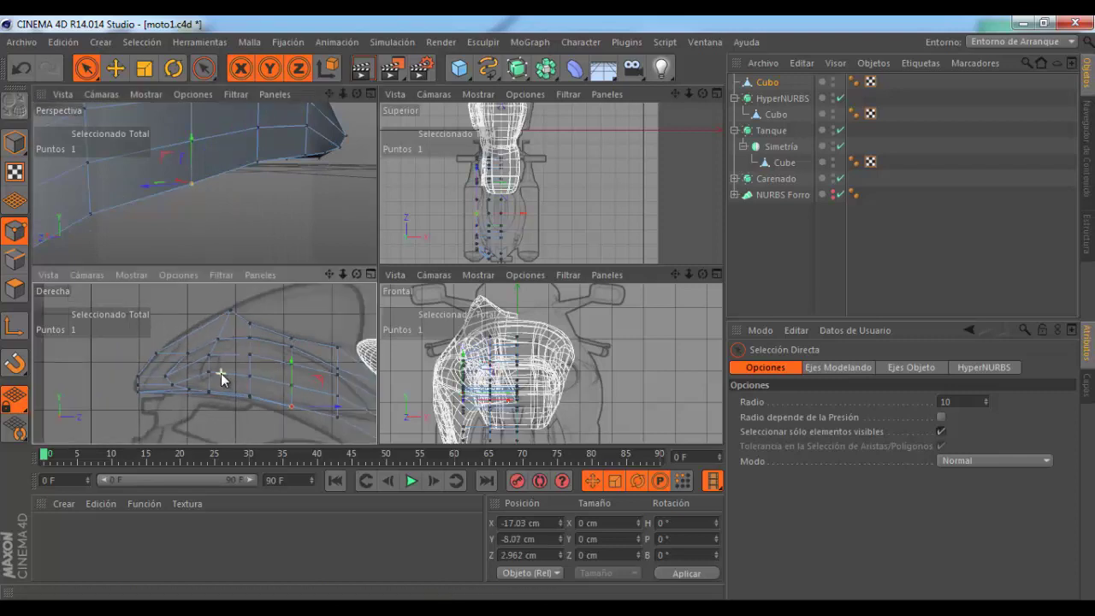
scroll(256, 394, "up", 2)
scroll(295, 415, "up", 2)
left_click_drag(290, 388, 292, 386)
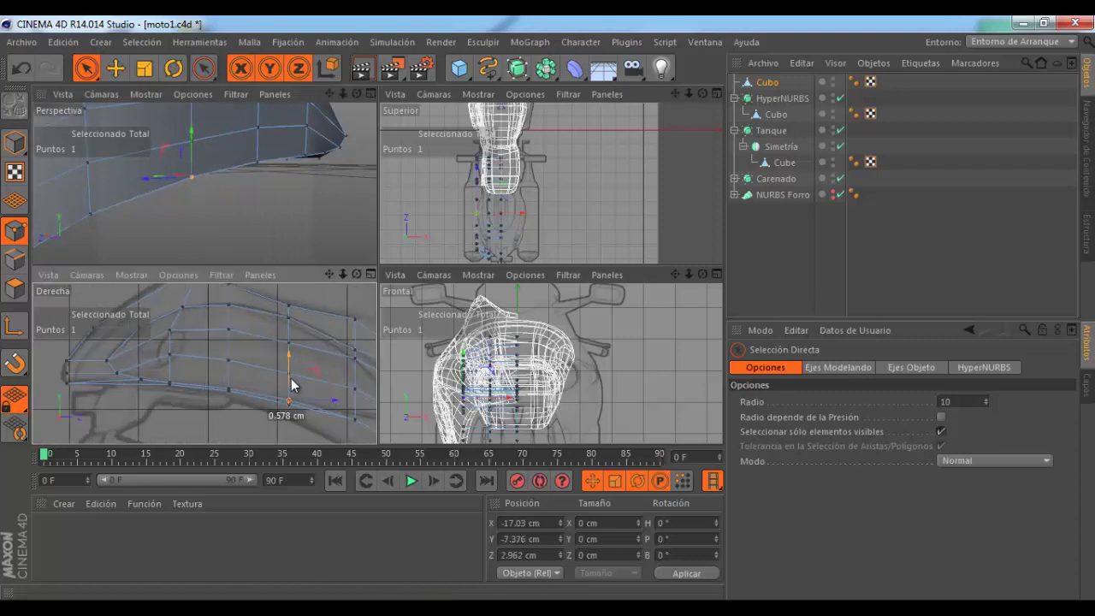
scroll(238, 381, "up", 1)
scroll(227, 395, "up", 1)
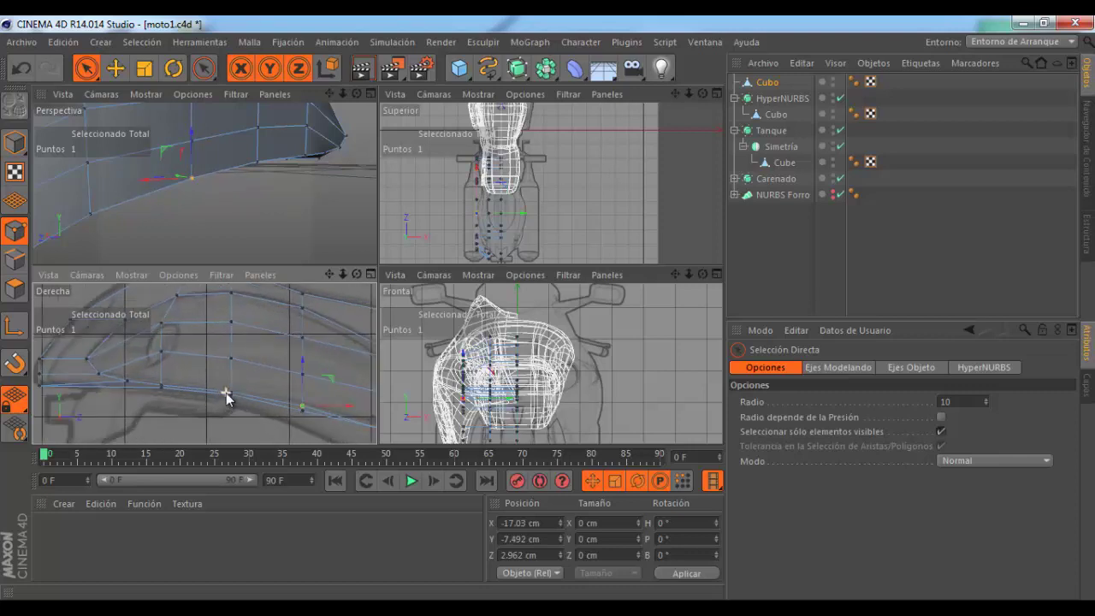
scroll(238, 389, "down", 2)
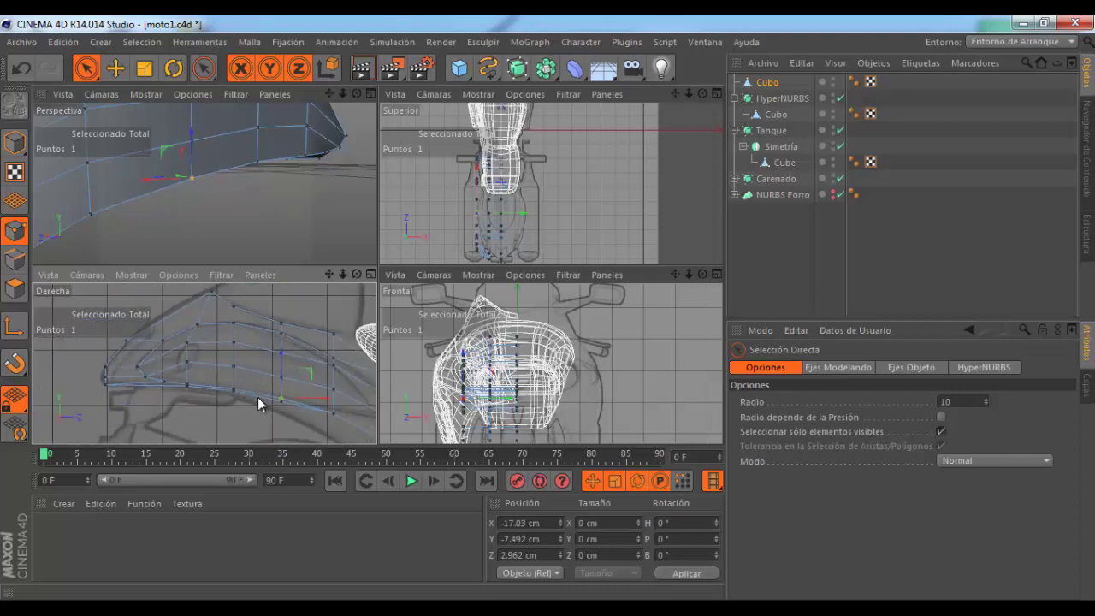
scroll(274, 403, "up", 2)
scroll(223, 390, "up", 2)
scroll(330, 404, "up", 1)
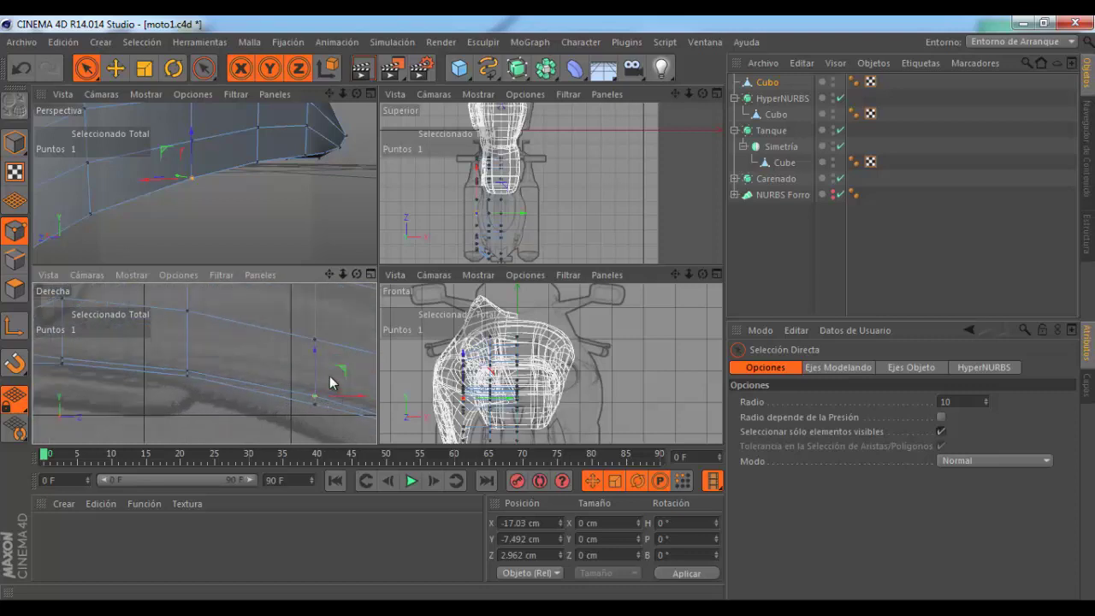
left_click_drag(317, 371, 319, 365)
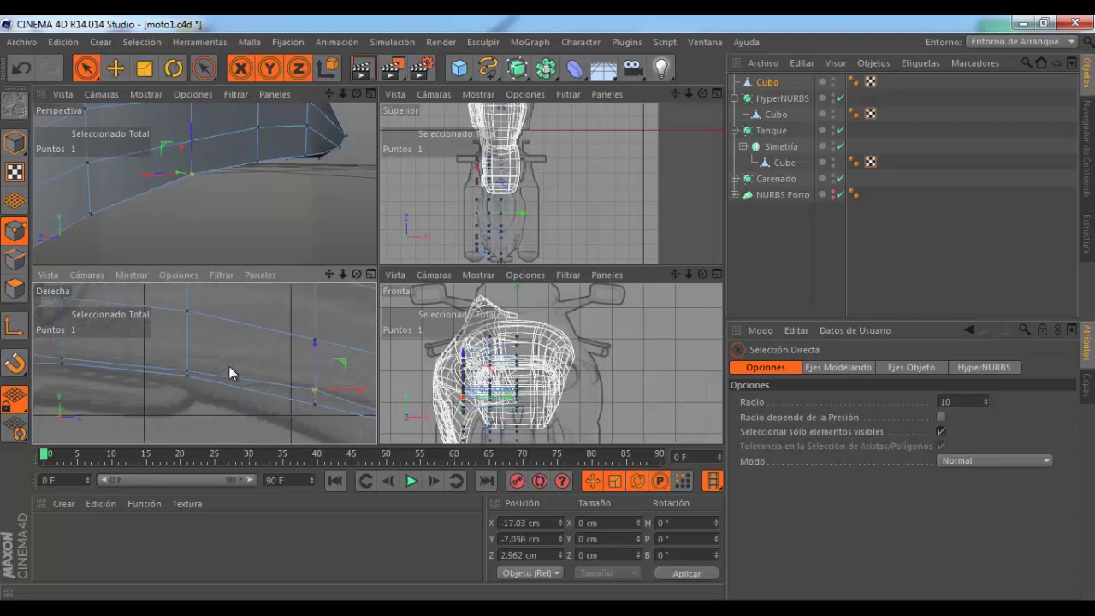
Step: Lift a lower rear fairing point about 0.9 cm
scroll(206, 368, "down", 2)
scroll(182, 366, "down", 2)
middle_click_drag(292, 399, 257, 391)
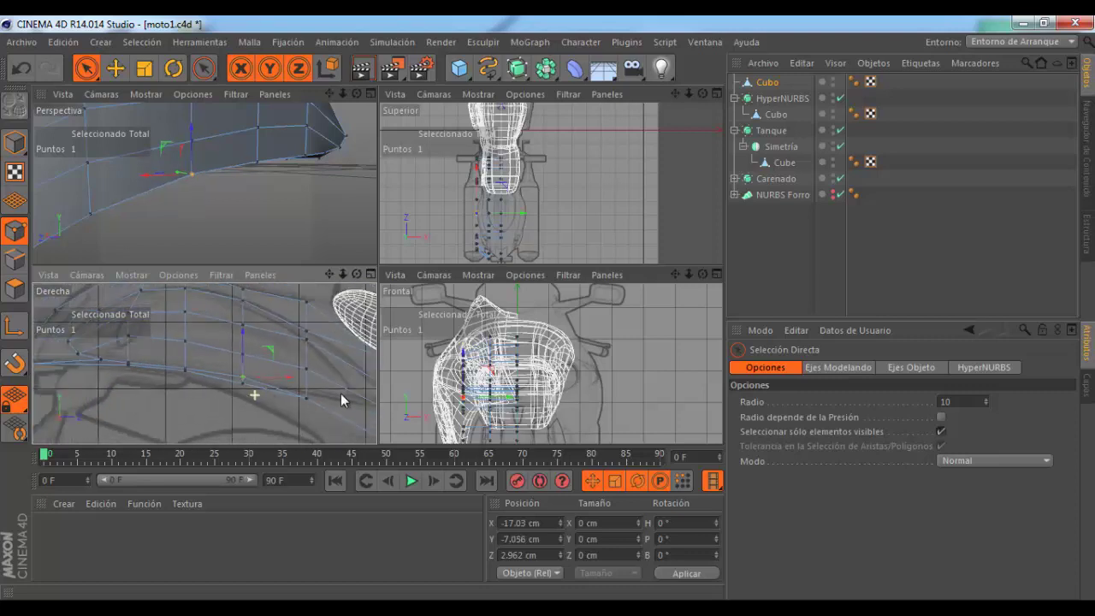
scroll(299, 325, "up", 1)
left_click(92, 216)
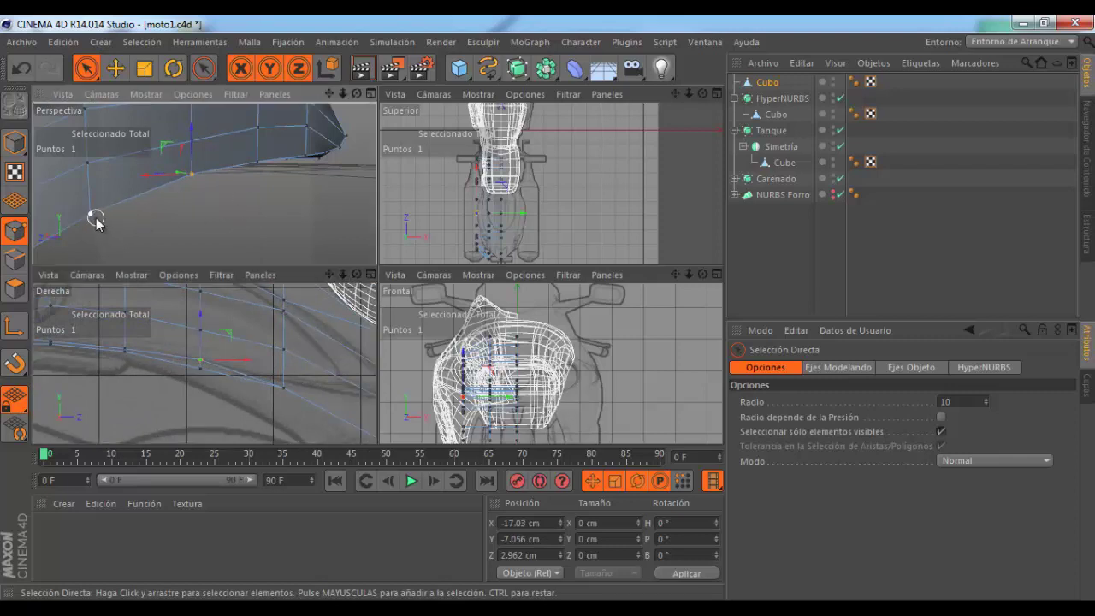
left_click_drag(283, 368, 285, 359)
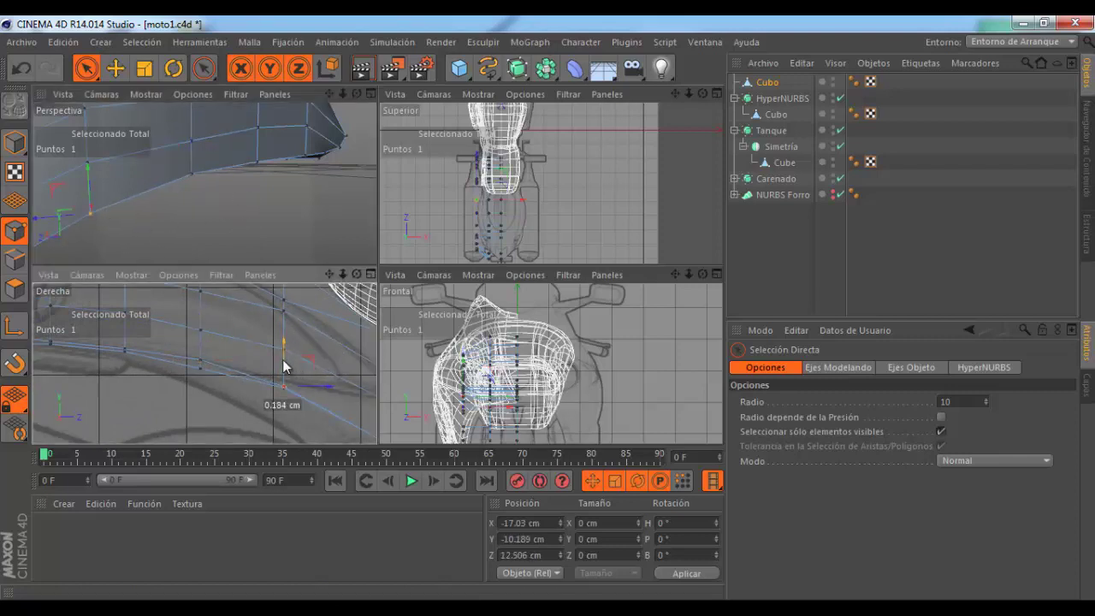
Step: Orbit the Perspective view to check the seat and fairing shape
scroll(285, 359, "down", 1)
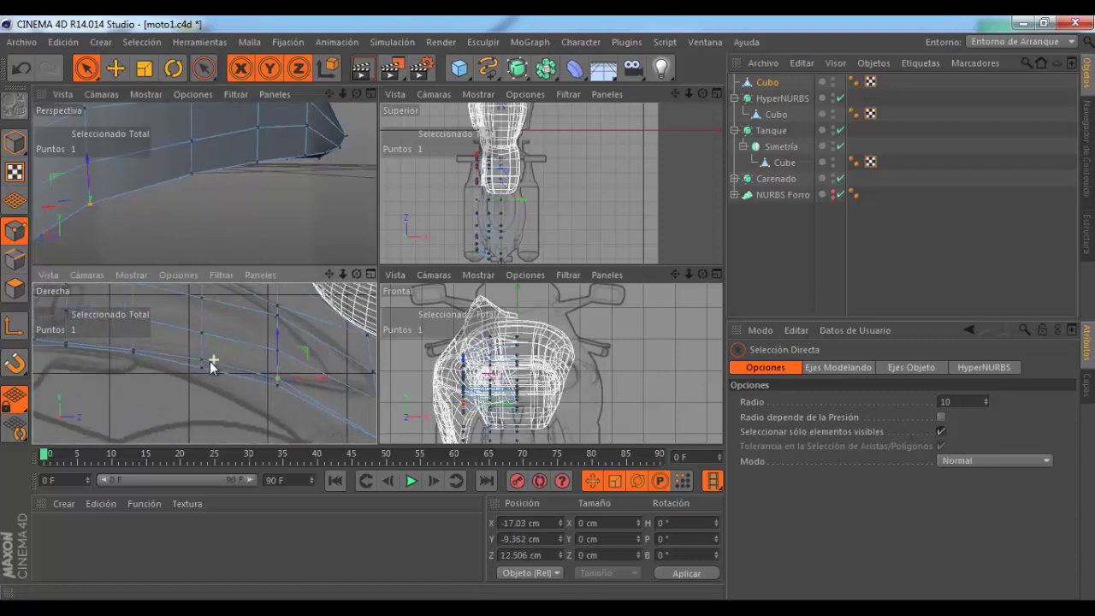
scroll(273, 376, "down", 1)
scroll(268, 384, "down", 1)
scroll(294, 398, "down", 1)
scroll(293, 393, "down", 2)
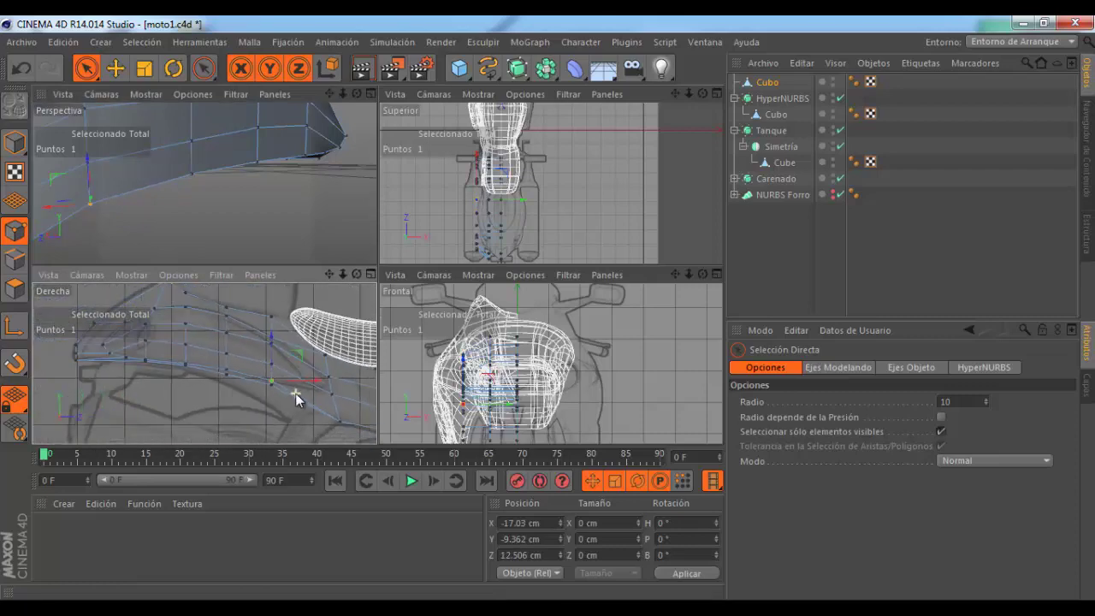
scroll(318, 378, "down", 1)
scroll(140, 371, "down", 2)
scroll(195, 378, "down", 1)
scroll(295, 389, "down", 2)
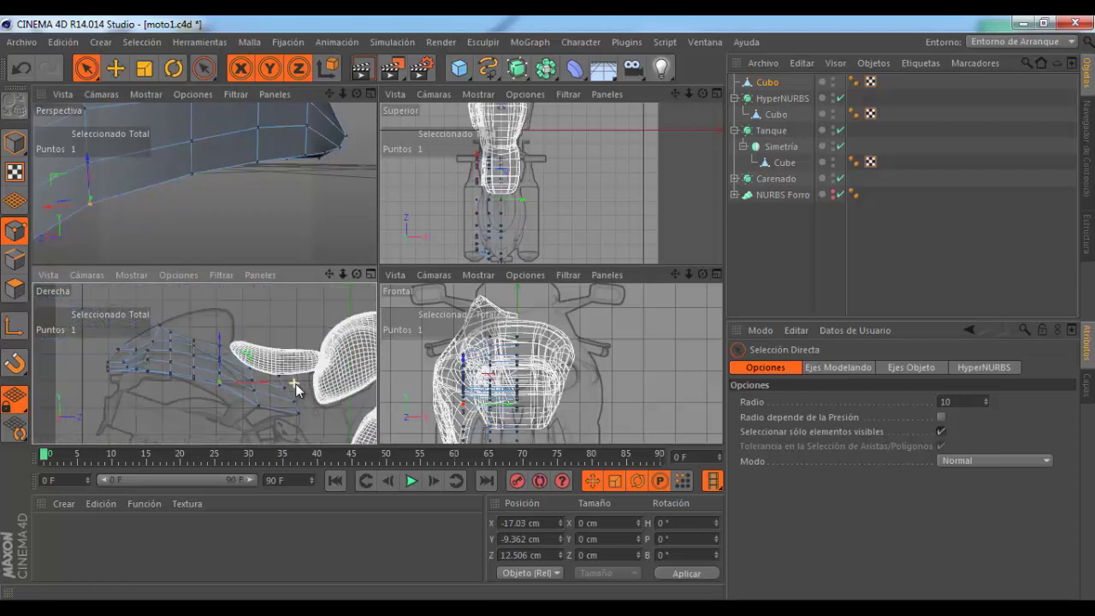
scroll(220, 395, "up", 2)
scroll(239, 414, "up", 1)
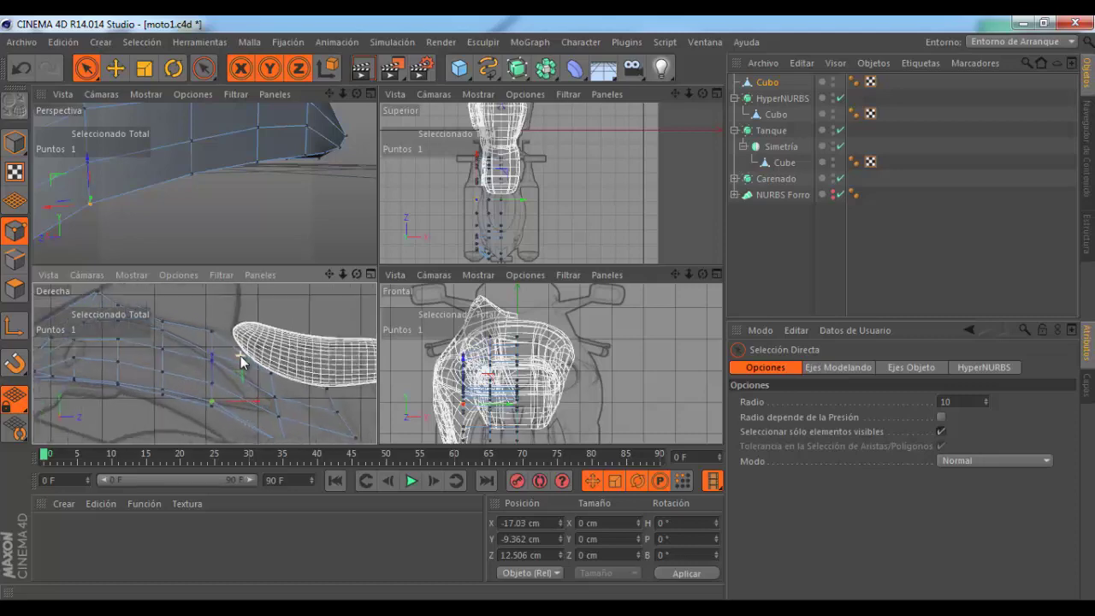
scroll(244, 418, "up", 1)
mouse_move(214, 208)
left_mouse_down("alt")
mouse_move(224, 195)
mouse_move(215, 163)
mouse_move(227, 165)
left_mouse_up("alt")
scroll(218, 174, "up", 2)
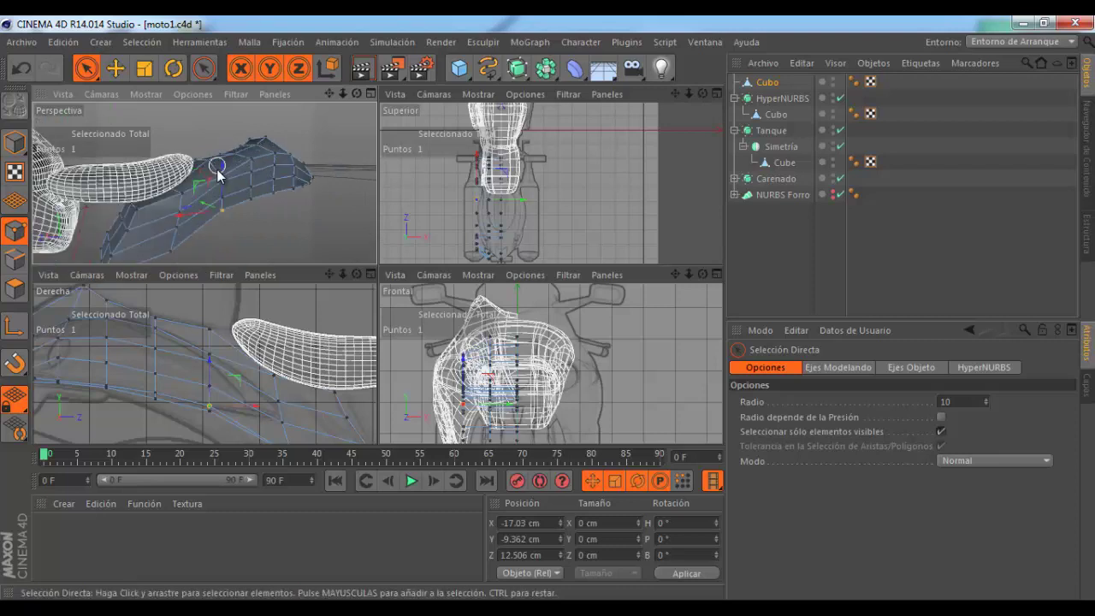
left_click_drag(262, 219, 261, 212, "alt")
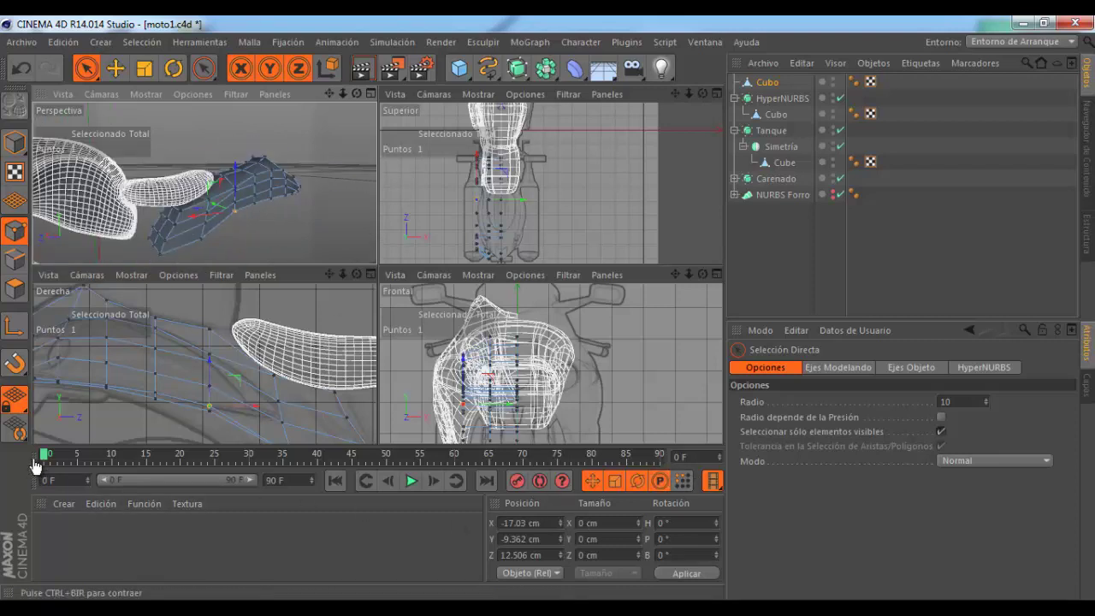
Step: Start a Knife loop cut on the fairing mesh, then cancel it
right_click(340, 180)
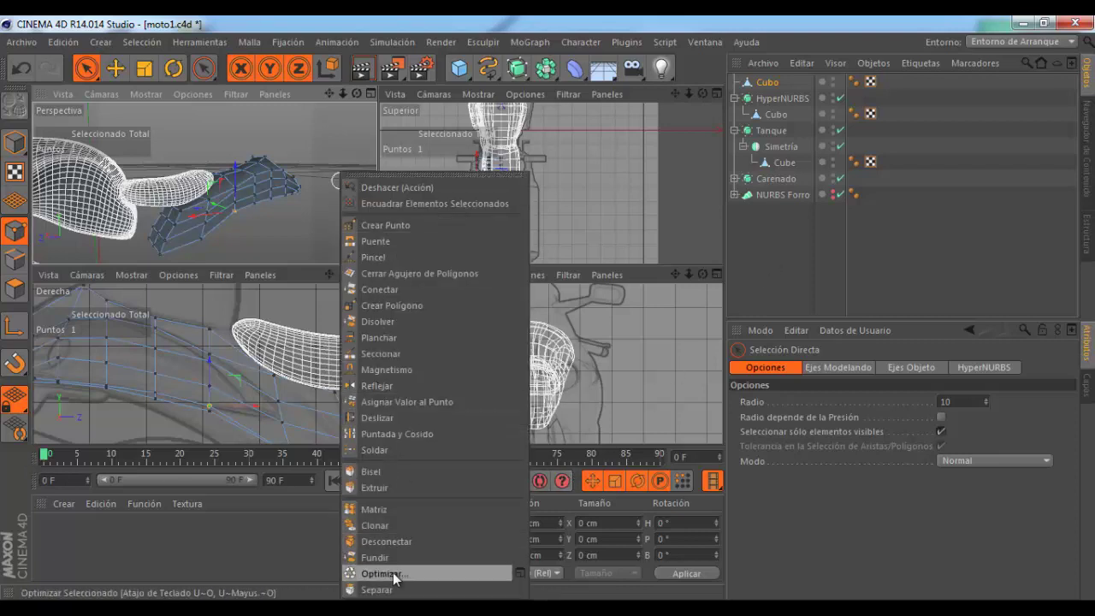
left_click(381, 353)
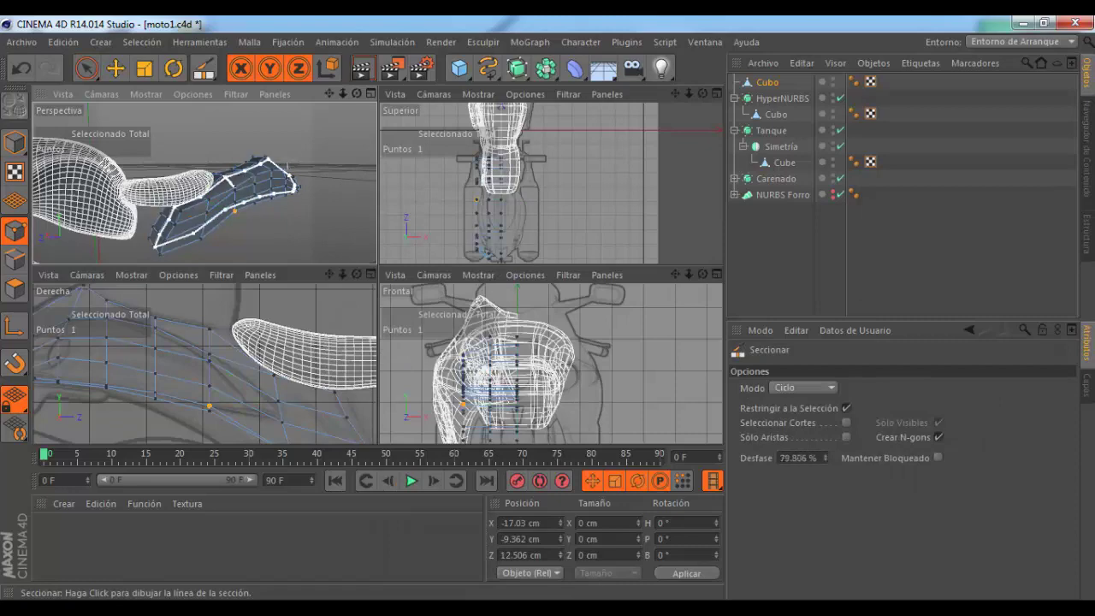
left_click_drag(357, 92, 375, 263)
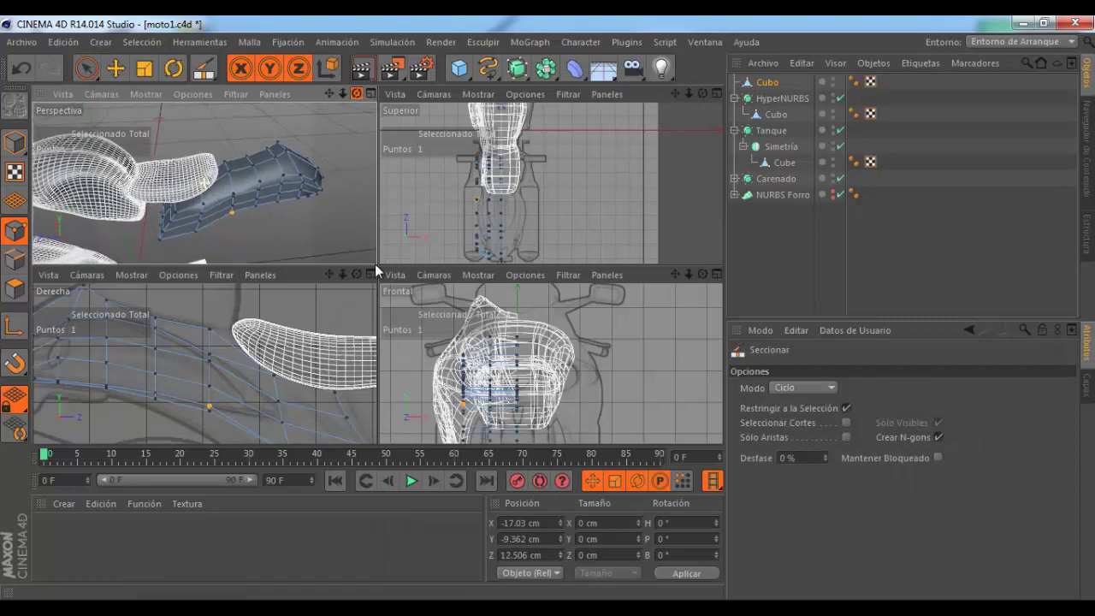
scroll(204, 184, "up", 3)
scroll(248, 171, "down", 2)
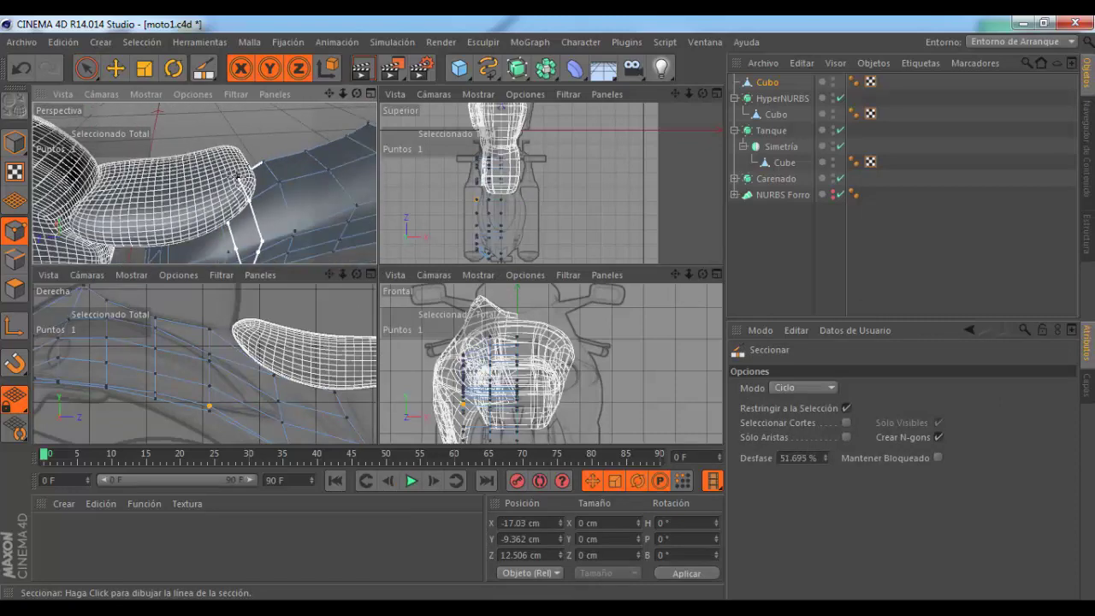
scroll(249, 171, "down", 2)
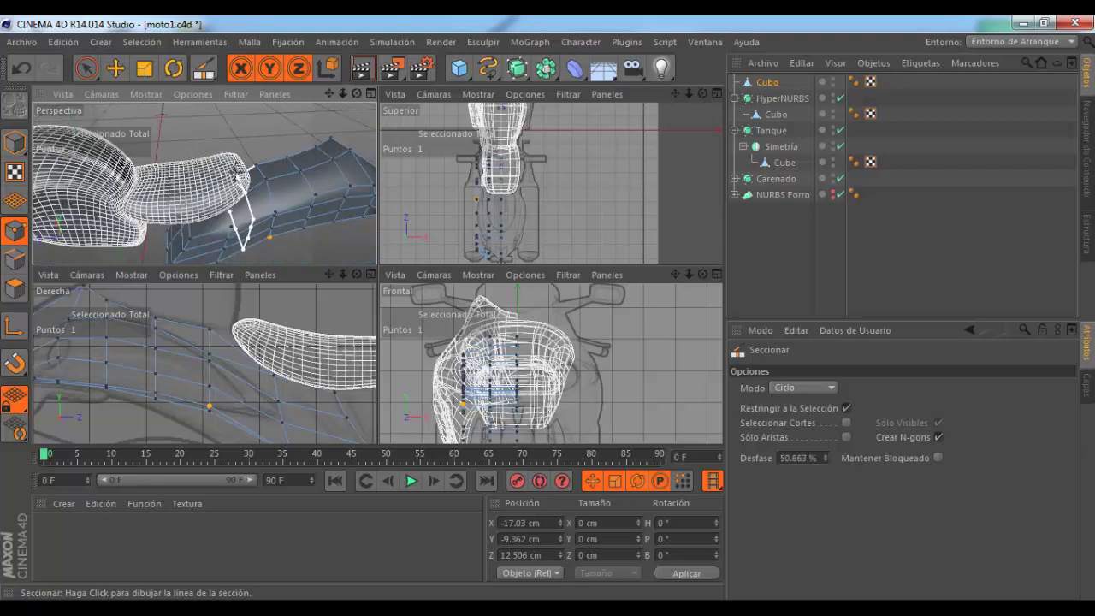
left_click(248, 175)
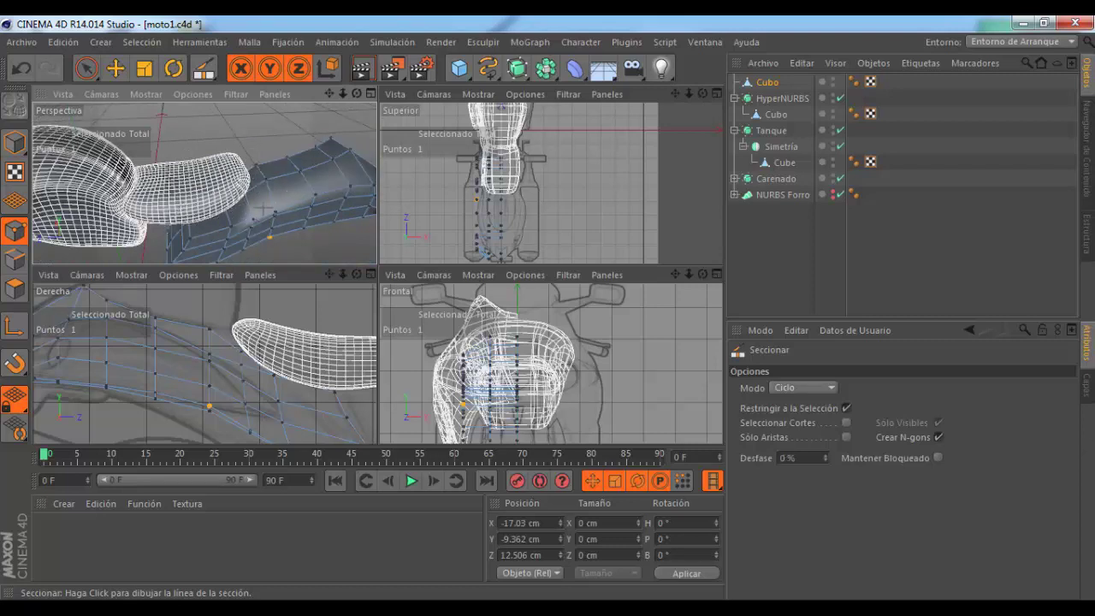
scroll(257, 213, "down", 3)
scroll(274, 385, "down", 3)
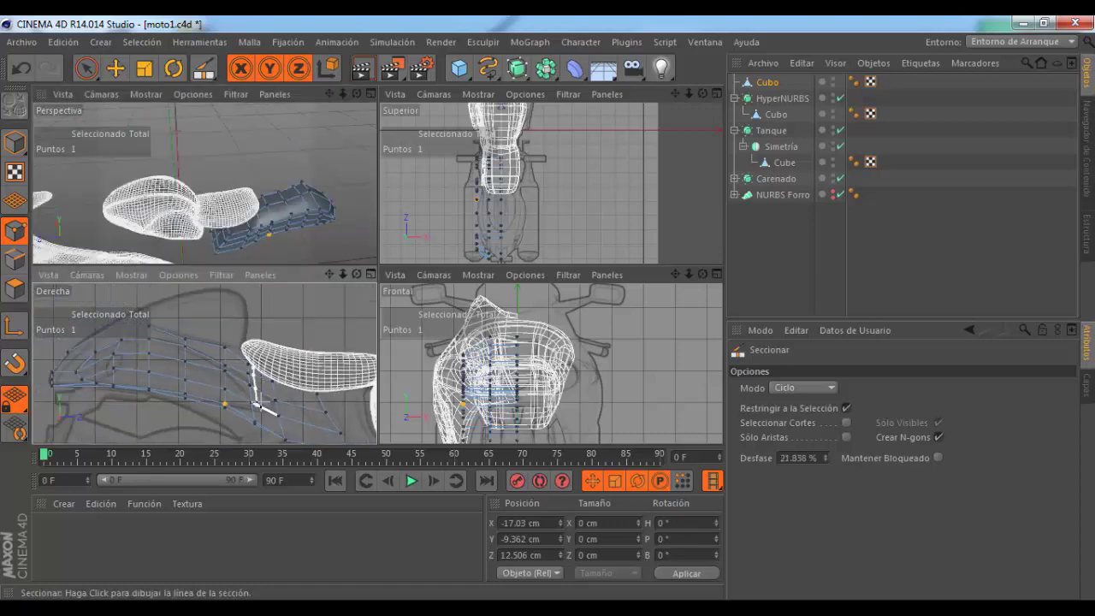
scroll(257, 402, "up", 2)
Step: With Live Selection, raise one panel-edge point about 2 cm in the Right view
left_click(94, 75)
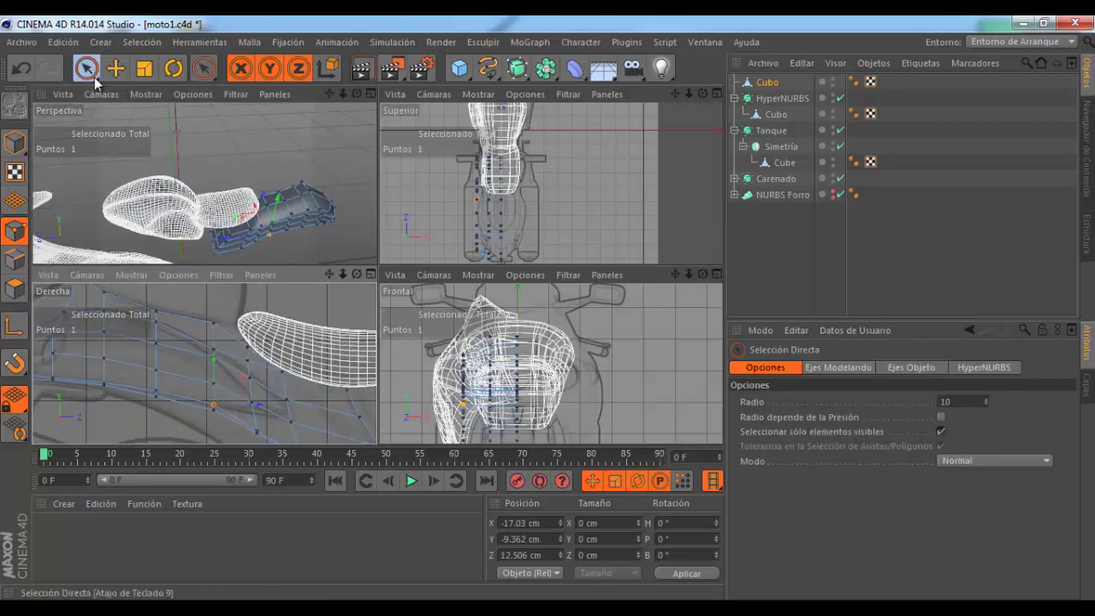
scroll(264, 379, "up", 1)
scroll(318, 360, "up", 1)
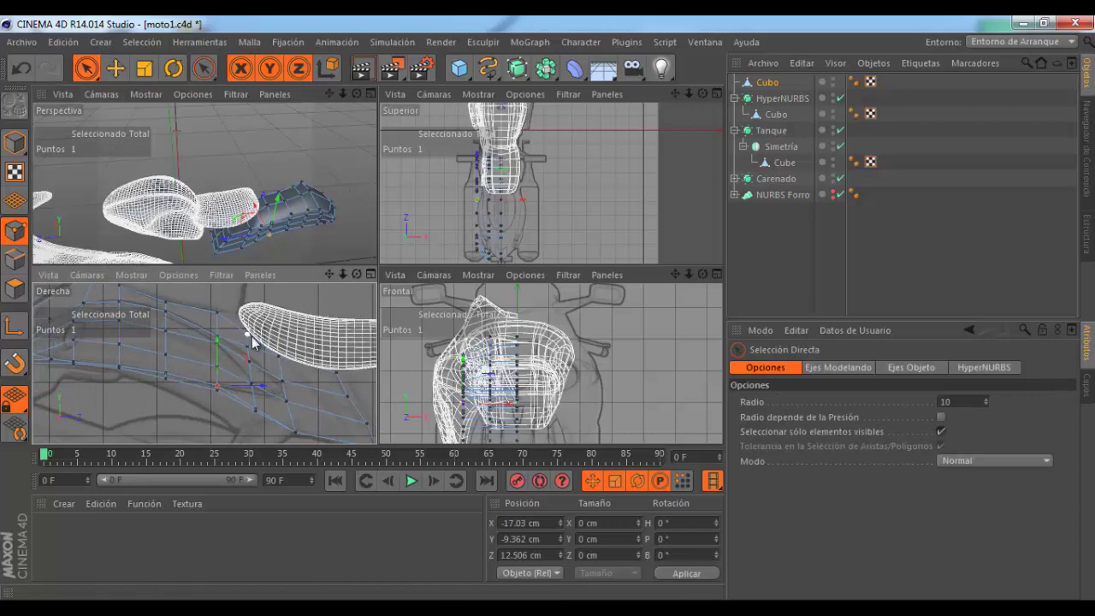
scroll(253, 343, "up", 2)
scroll(261, 368, "up", 1)
key("ctrl+d")
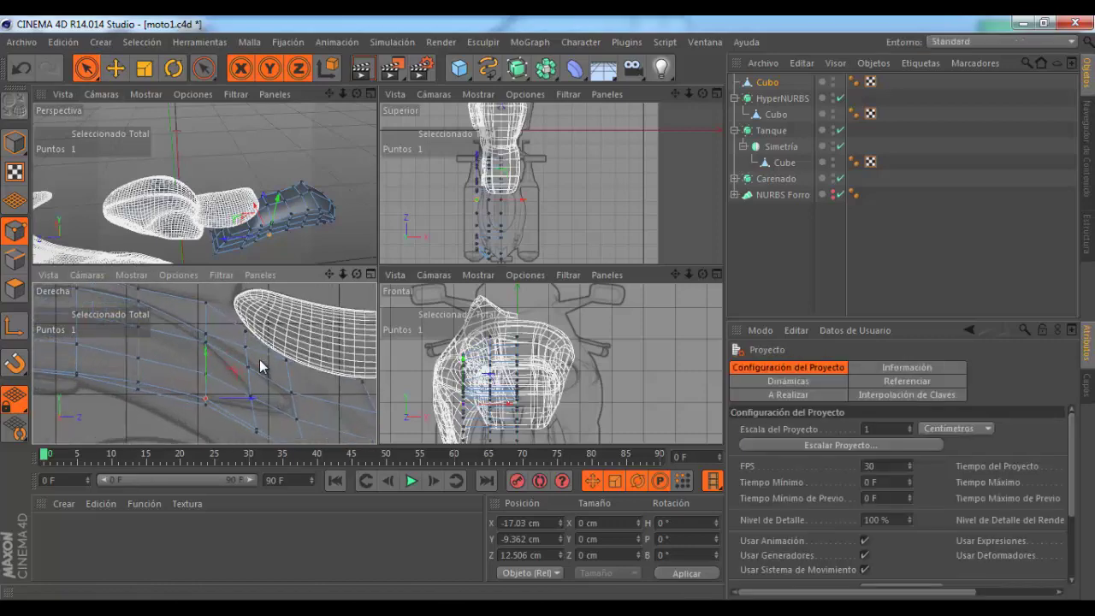
scroll(268, 351, "up", 1)
scroll(268, 349, "up", 1)
scroll(276, 403, "up", 1)
scroll(277, 394, "up", 2)
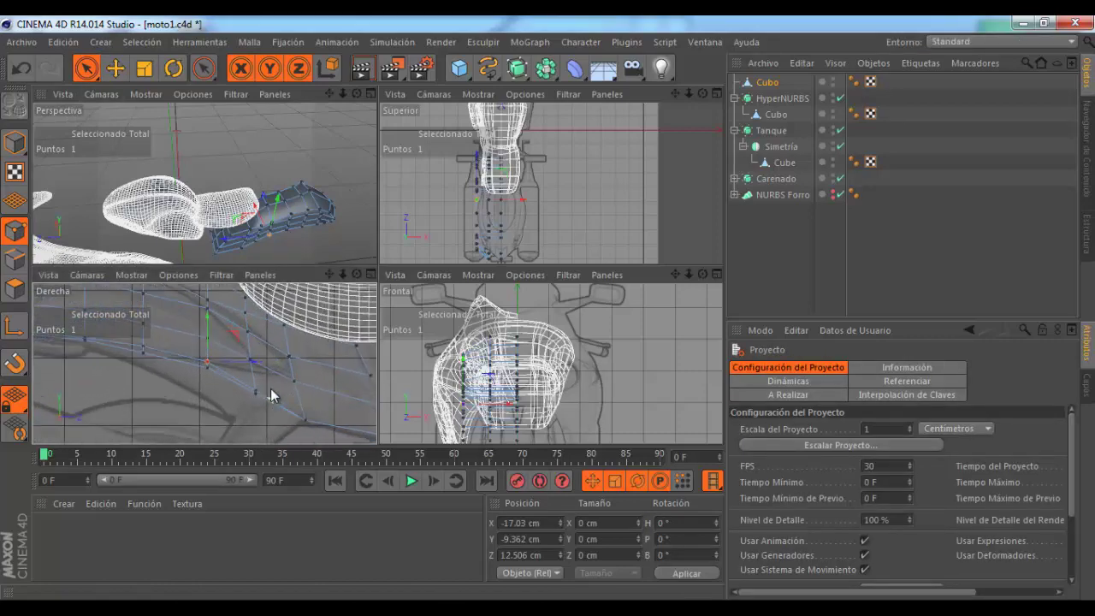
scroll(264, 379, "up", 1)
scroll(254, 411, "up", 1)
scroll(256, 408, "up", 1)
scroll(270, 398, "up", 1)
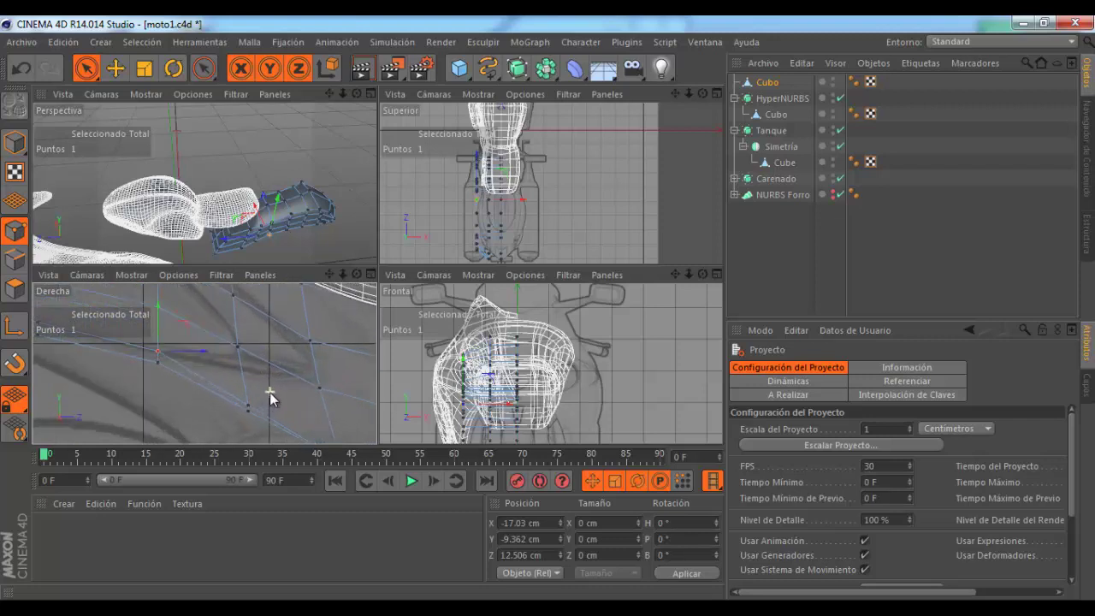
left_click(247, 407, "shift")
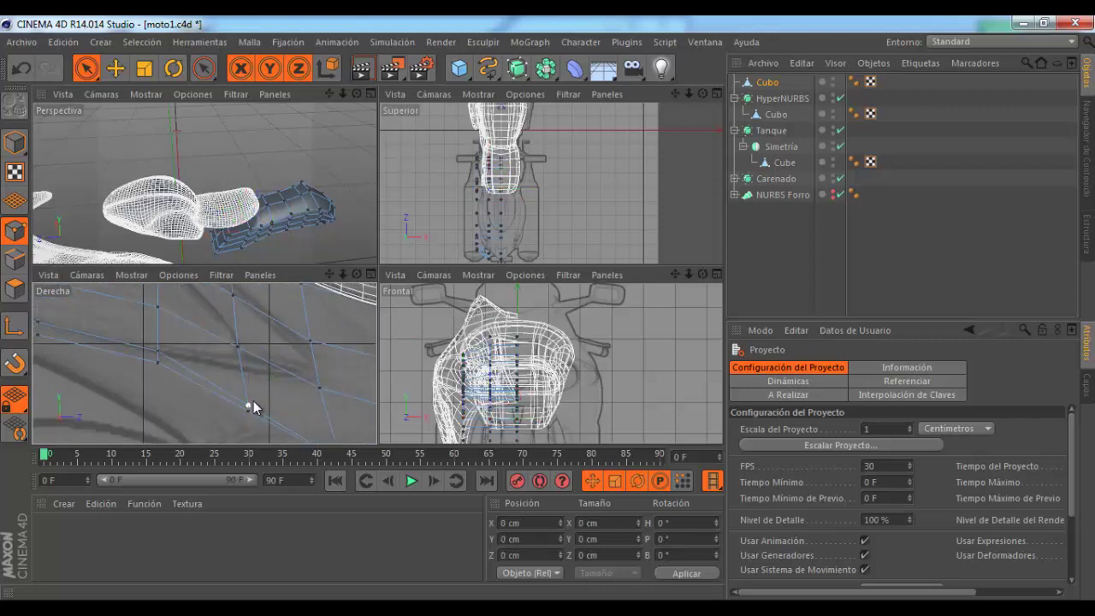
left_click(248, 406)
mouse_move(248, 374)
left_mouse_down()
mouse_move(256, 350)
mouse_move(299, 394)
mouse_move(272, 382)
left_mouse_up()
Step: Nudge that point about 0.5 cm and raise another panel point about 0.9 cm
mouse_move(213, 354)
middle_mouse_down("alt")
mouse_move(215, 342)
mouse_move(280, 328)
middle_mouse_up("alt")
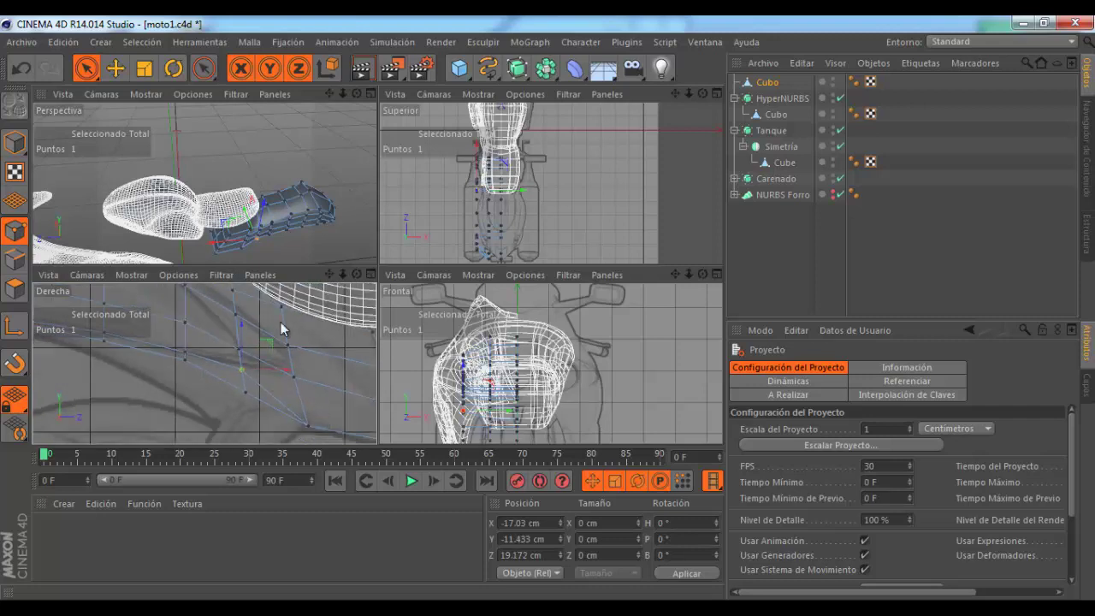
scroll(252, 240, "up", 3)
scroll(248, 244, "up", 2)
left_click(239, 252)
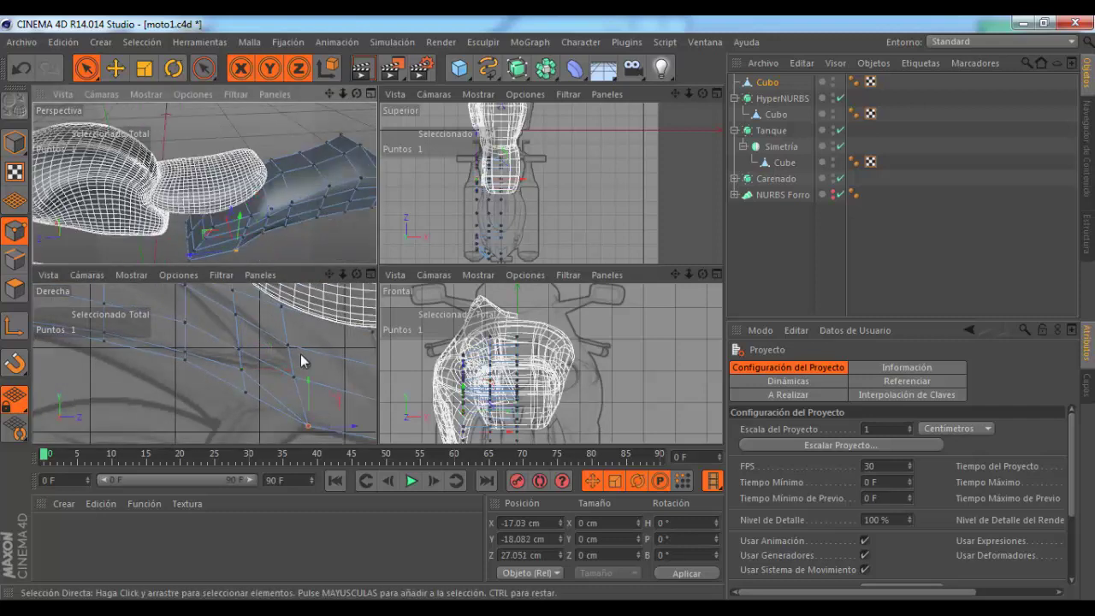
left_click_drag(308, 388, 310, 384)
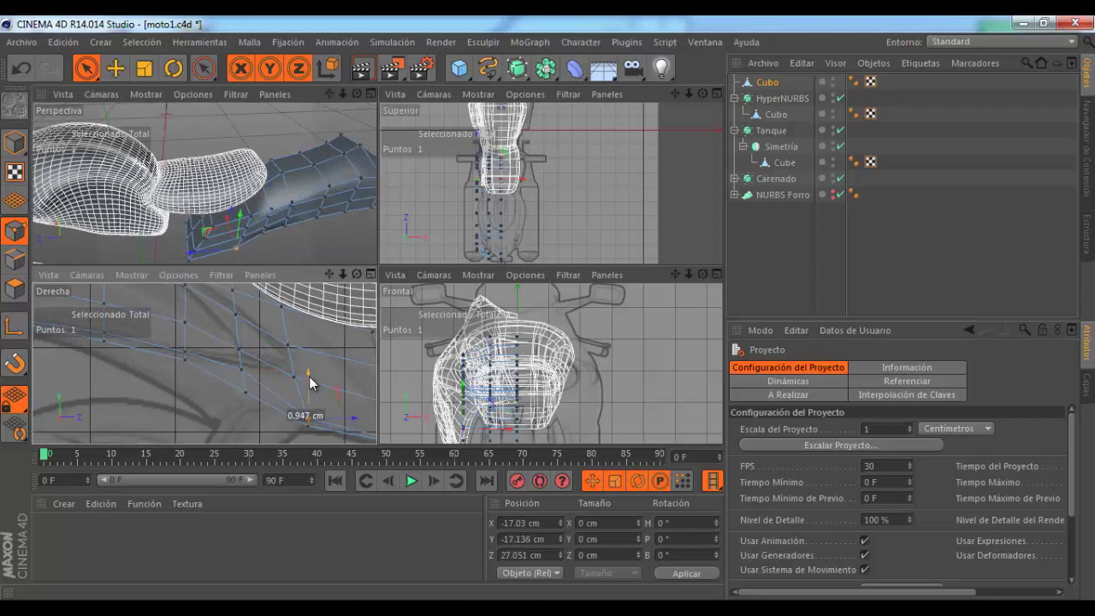
middle_click_drag(281, 371, 267, 375, "alt")
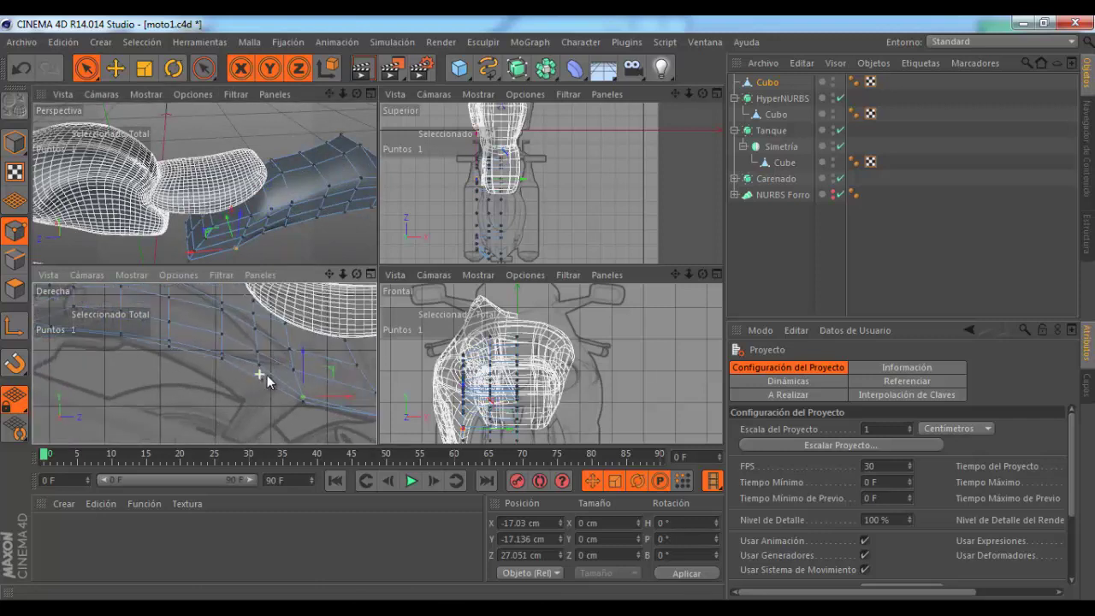
scroll(272, 383, "down", 2)
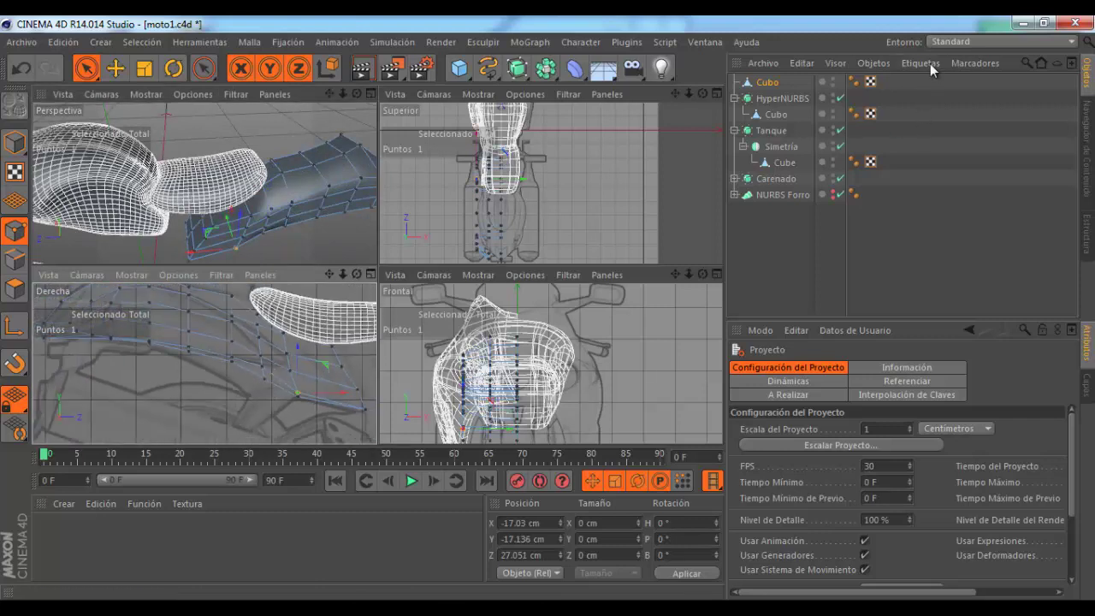
left_click(949, 38)
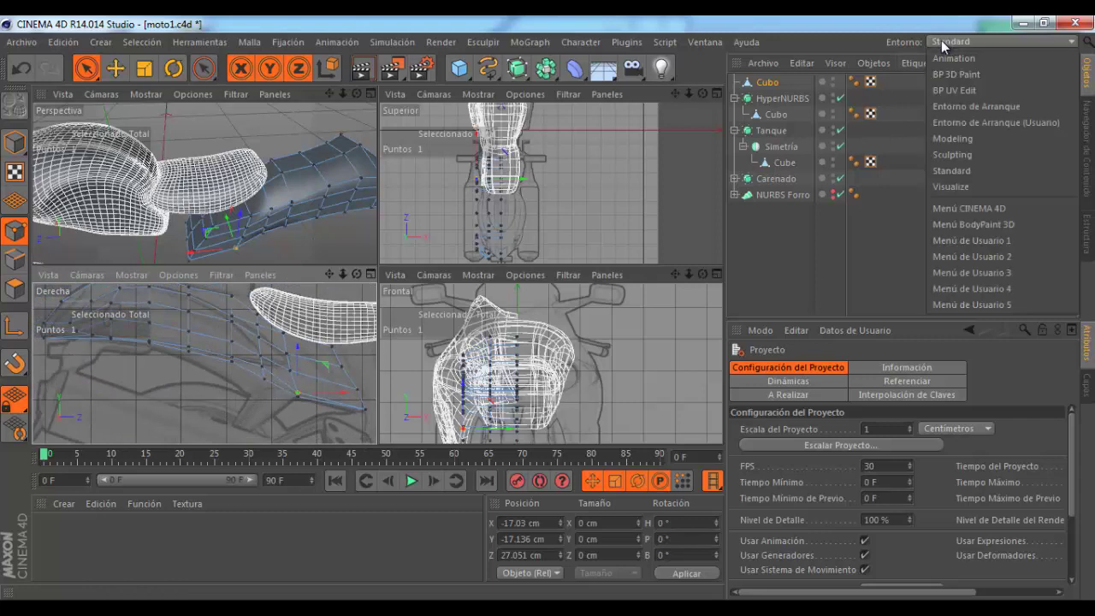
Step: Apply the Entorno de Arranque (Usuario) layout and narrow the side panels to widen viewports
left_click(975, 121)
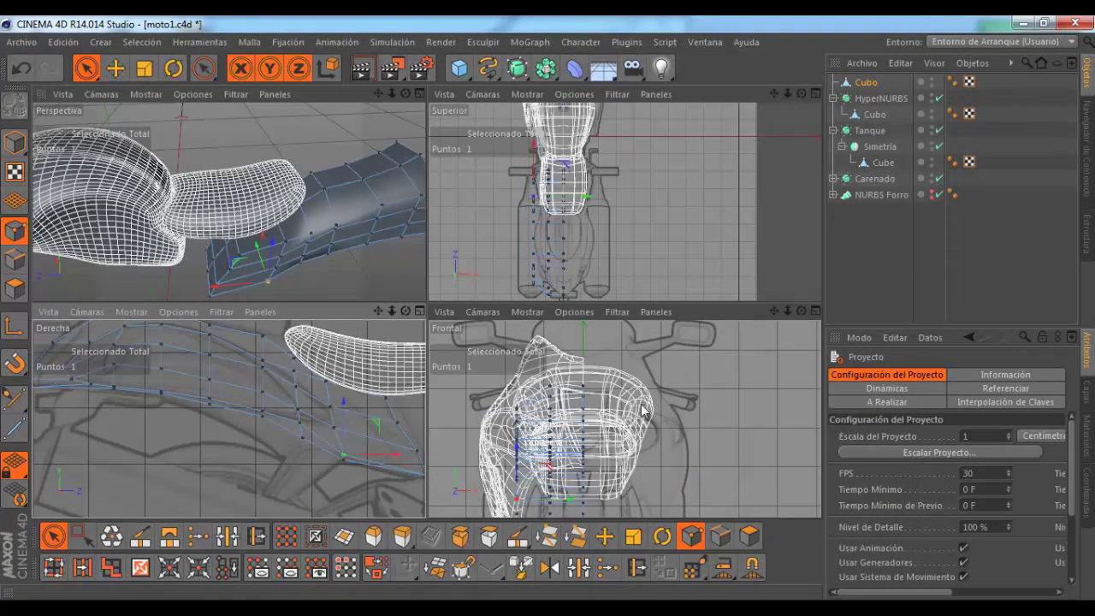
left_click_drag(822, 258, 857, 260)
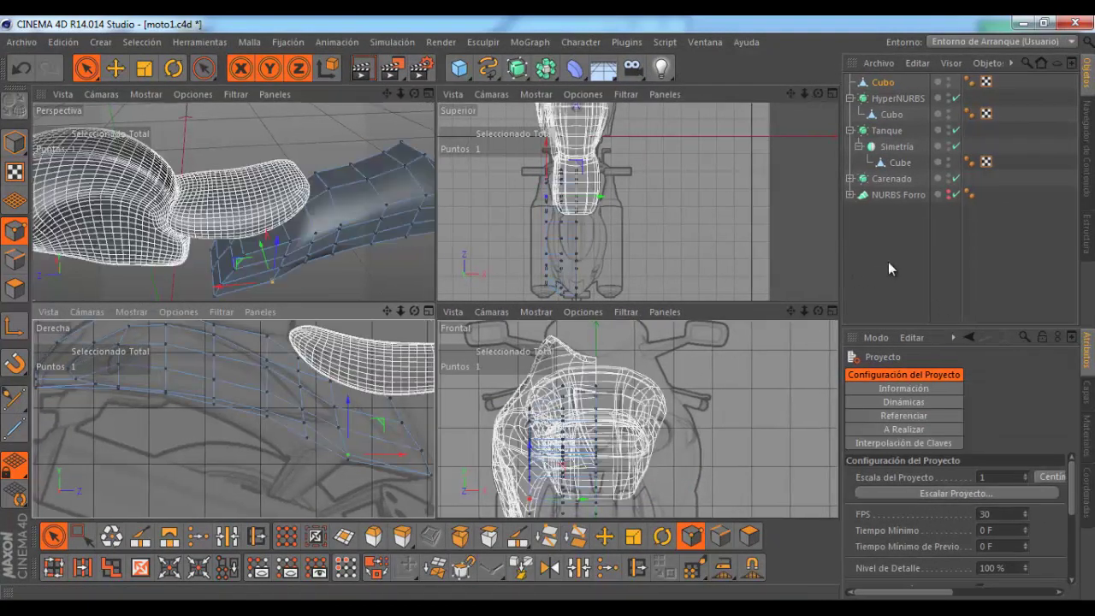
scroll(330, 246, "down", 3)
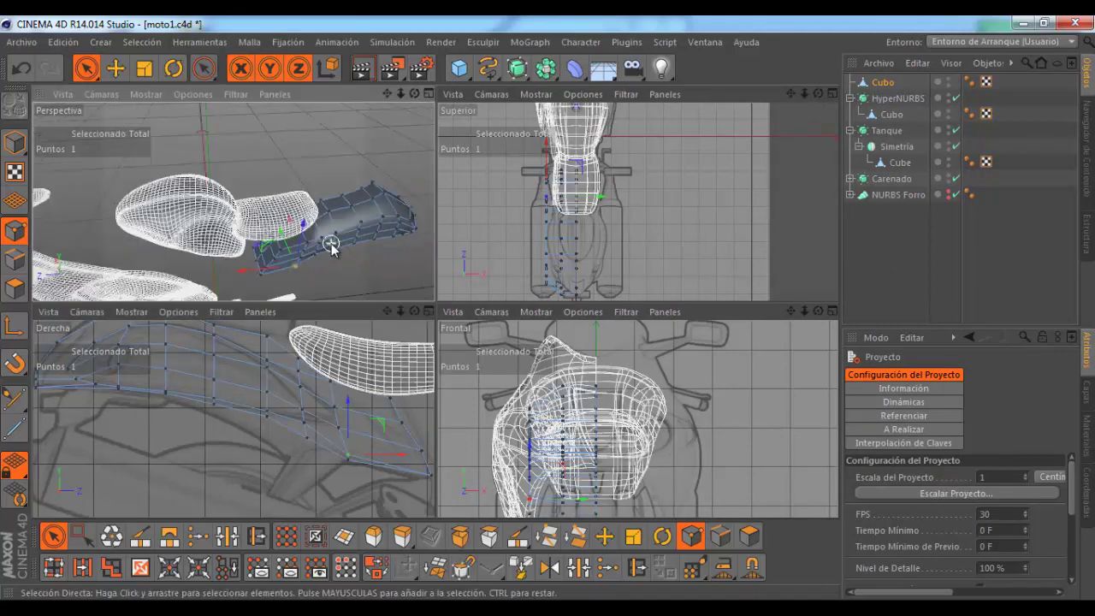
scroll(331, 254, "up", 3)
scroll(334, 250, "down", 2)
scroll(335, 248, "up", 2)
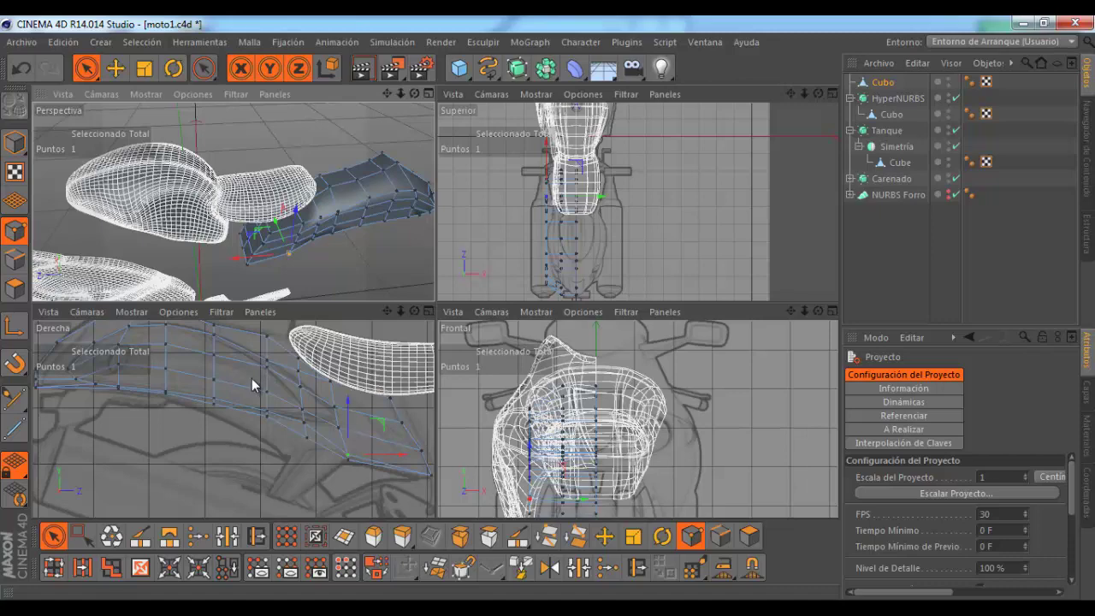
scroll(254, 383, "up", 2)
scroll(257, 372, "up", 2)
Step: With Rectangle Selection, raise three edge points about 1.5, 0.7 and 1.6 cm
left_click(87, 69)
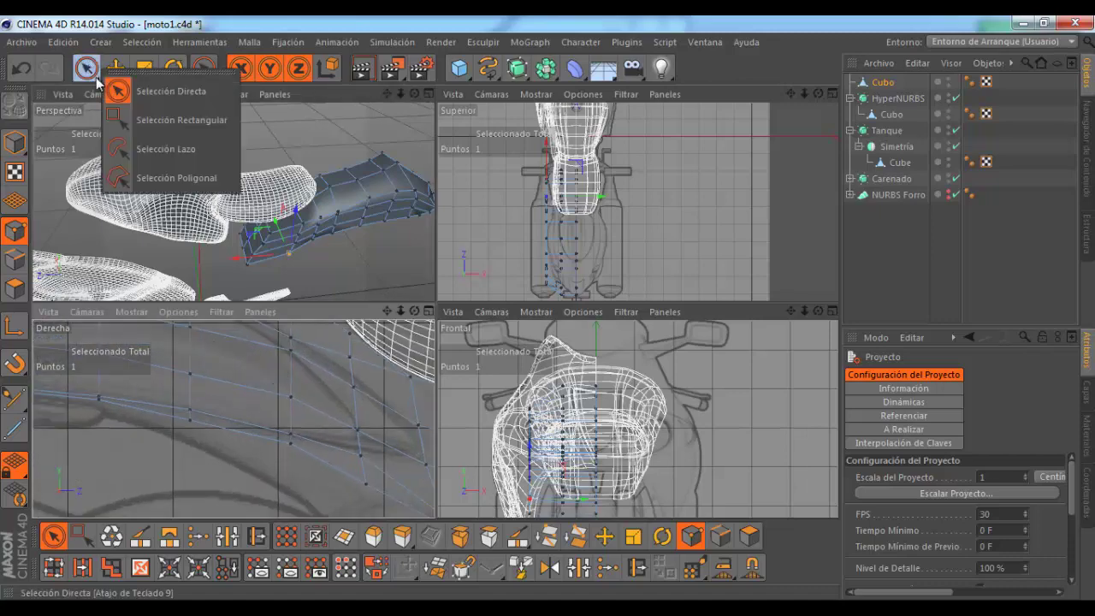
left_click(120, 120)
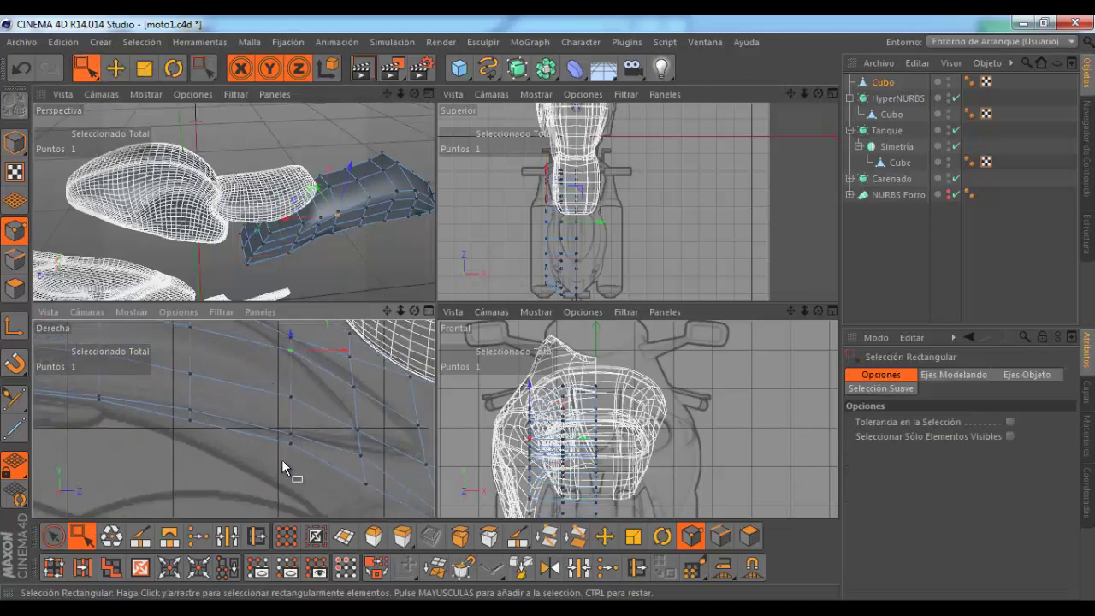
scroll(289, 410, "up", 2)
left_click_drag(286, 337, 290, 358)
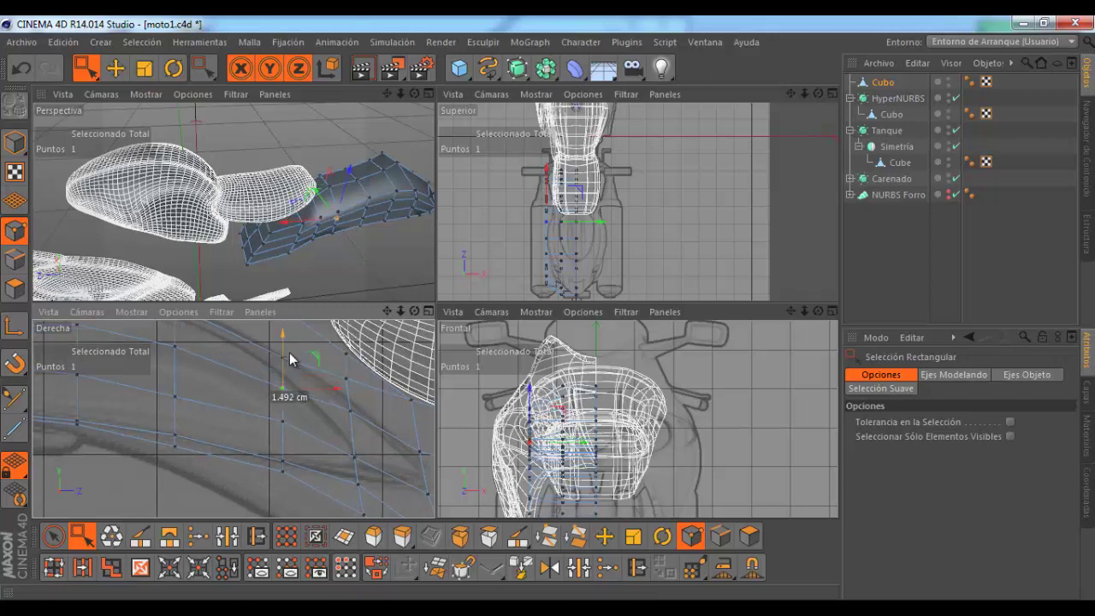
scroll(210, 387, "down", 1)
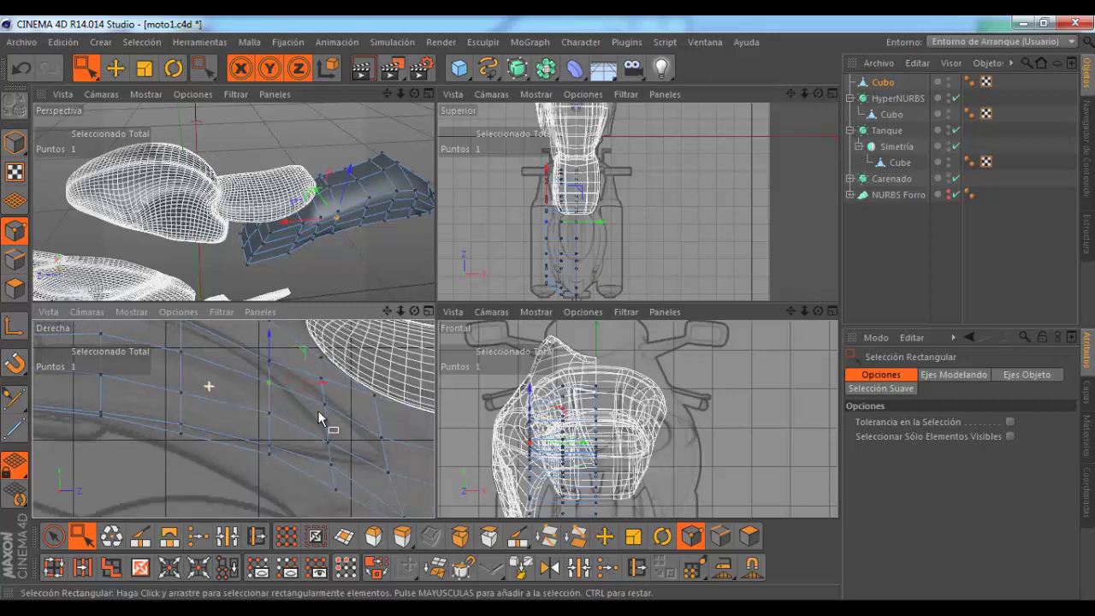
scroll(318, 412, "up", 1)
left_click(322, 409)
left_click_drag(327, 367, 329, 385)
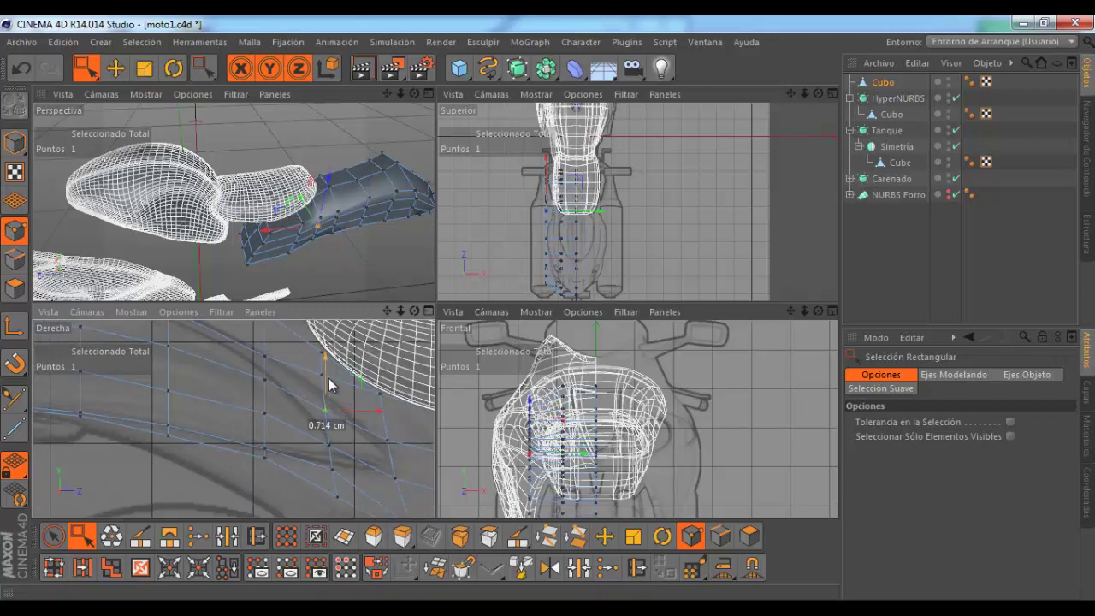
left_click(321, 351)
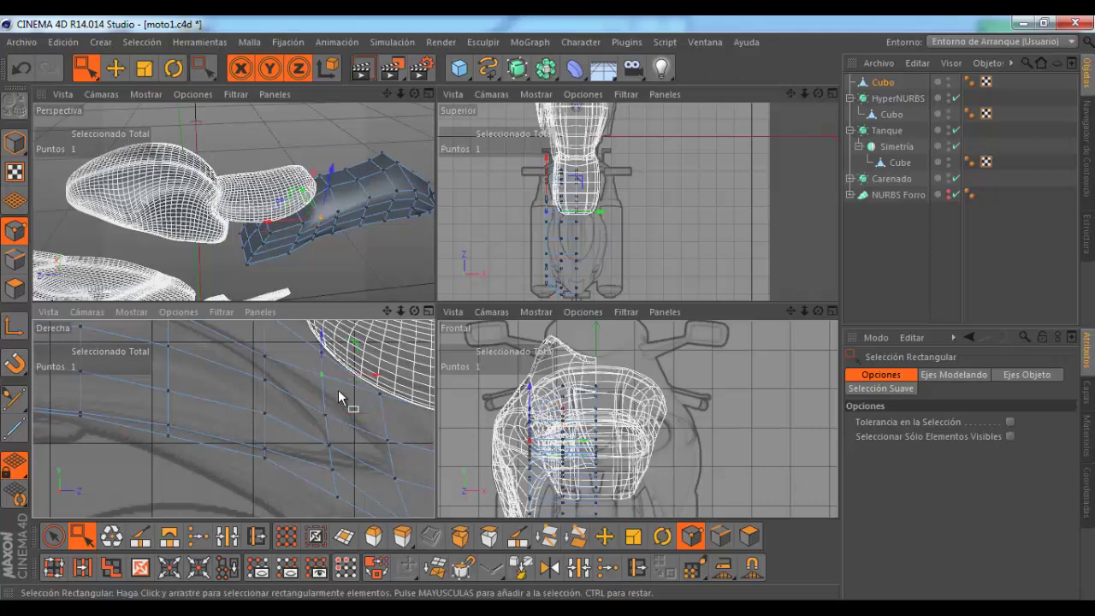
mouse_move(321, 345)
left_mouse_down()
mouse_move(330, 364)
mouse_move(321, 346)
left_mouse_up()
Step: Select two points beside the seat and move them up toward it
scroll(288, 391, "down", 3)
left_click(318, 351, "shift")
scroll(305, 411, "up", 1)
scroll(296, 393, "down", 1)
scroll(296, 391, "up", 1)
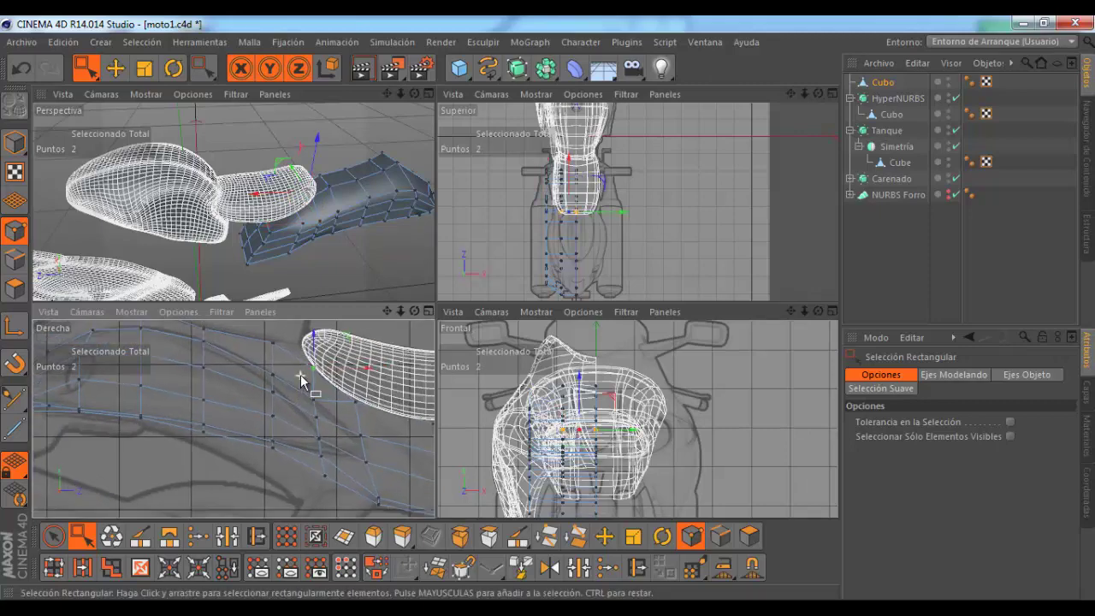
scroll(296, 389, "up", 1)
scroll(298, 385, "up", 1)
scroll(299, 380, "up", 1)
scroll(299, 381, "down", 1)
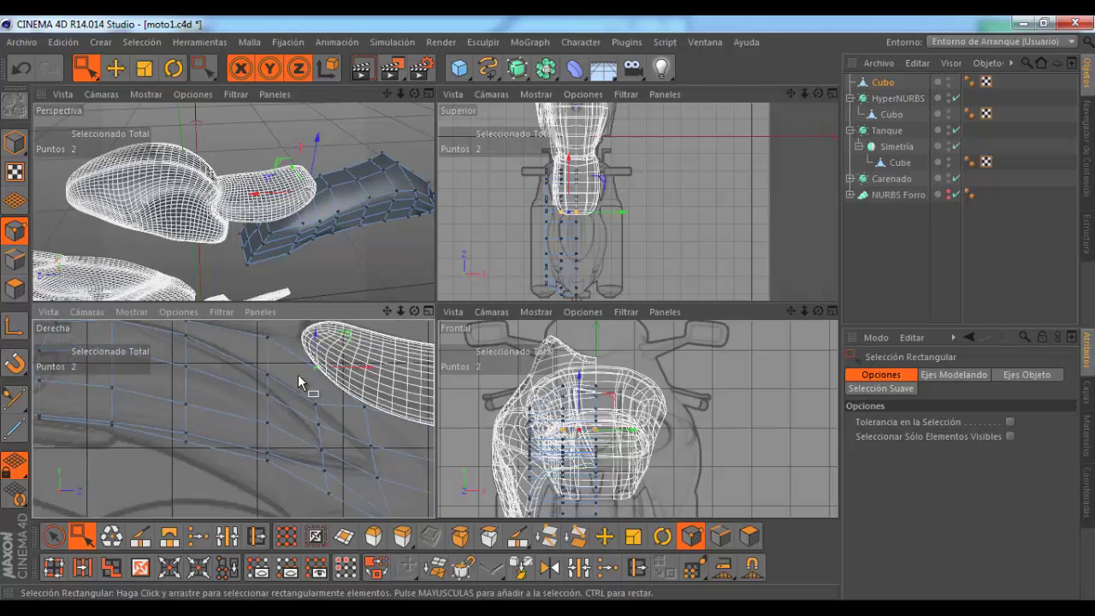
scroll(298, 381, "down", 1)
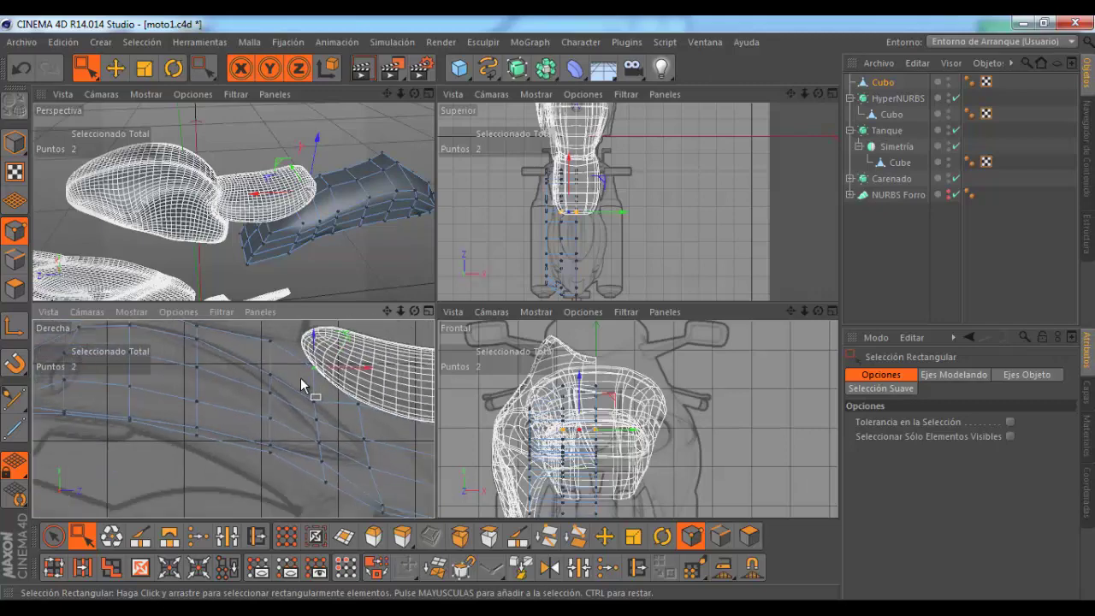
scroll(300, 385, "down", 1)
scroll(300, 385, "up", 1)
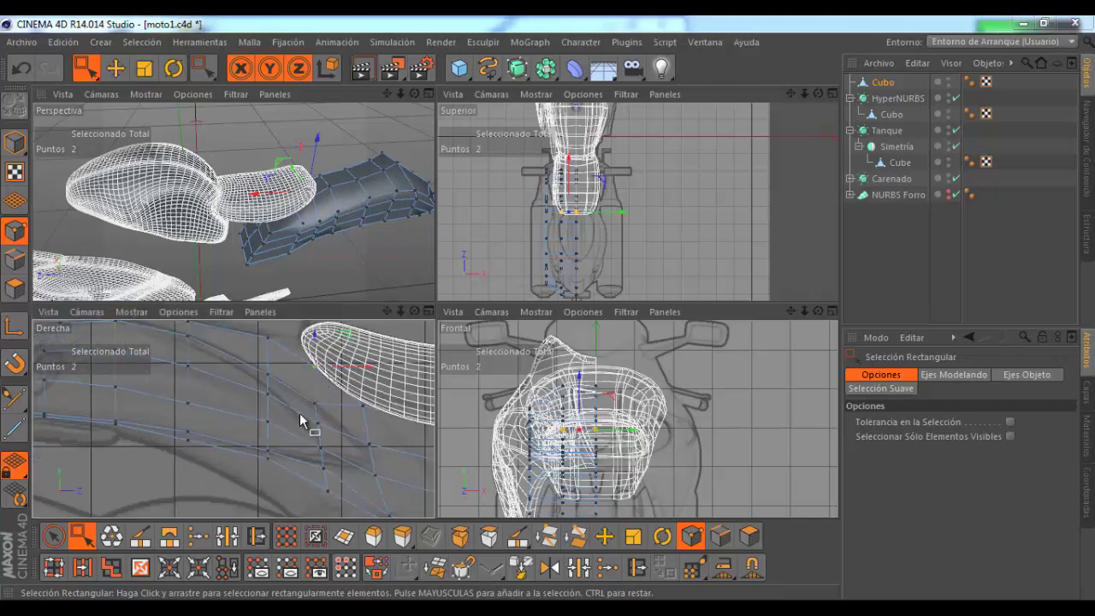
scroll(300, 419, "up", 1)
scroll(300, 419, "up", 1)
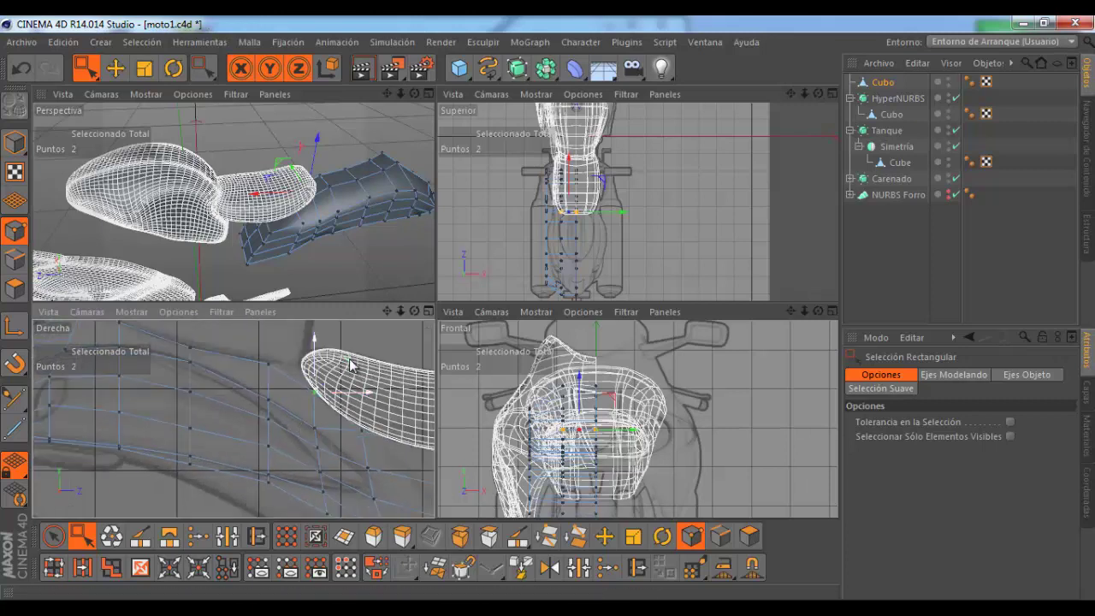
left_click_drag(346, 366, 334, 341)
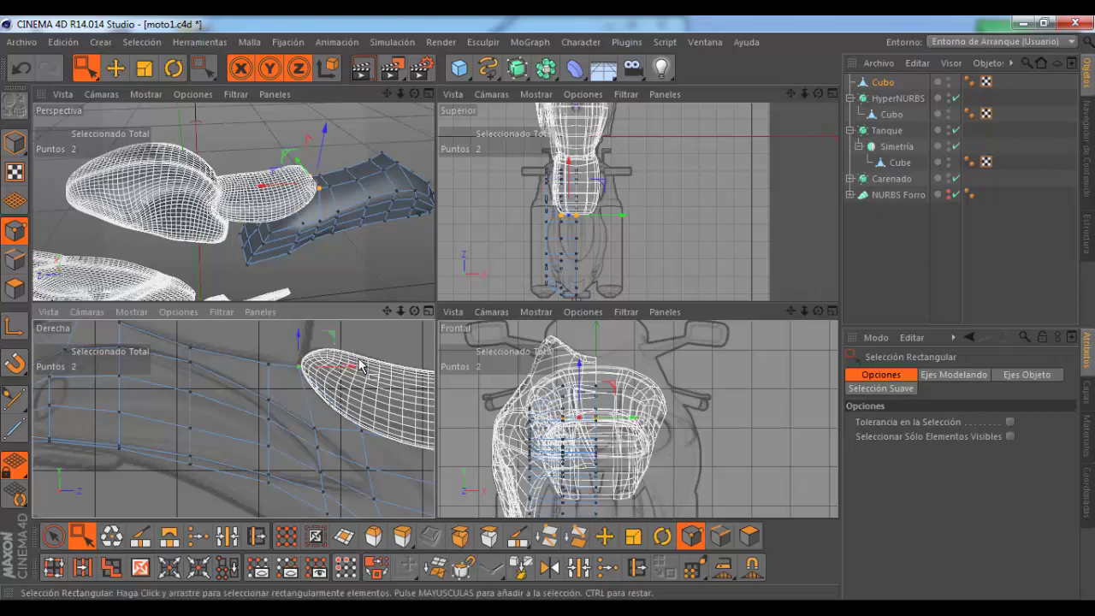
Step: Add another seat-side point and shift the selection to hug the seat's underside
scroll(295, 402, "down", 1)
scroll(295, 402, "down", 1)
scroll(359, 436, "down", 1)
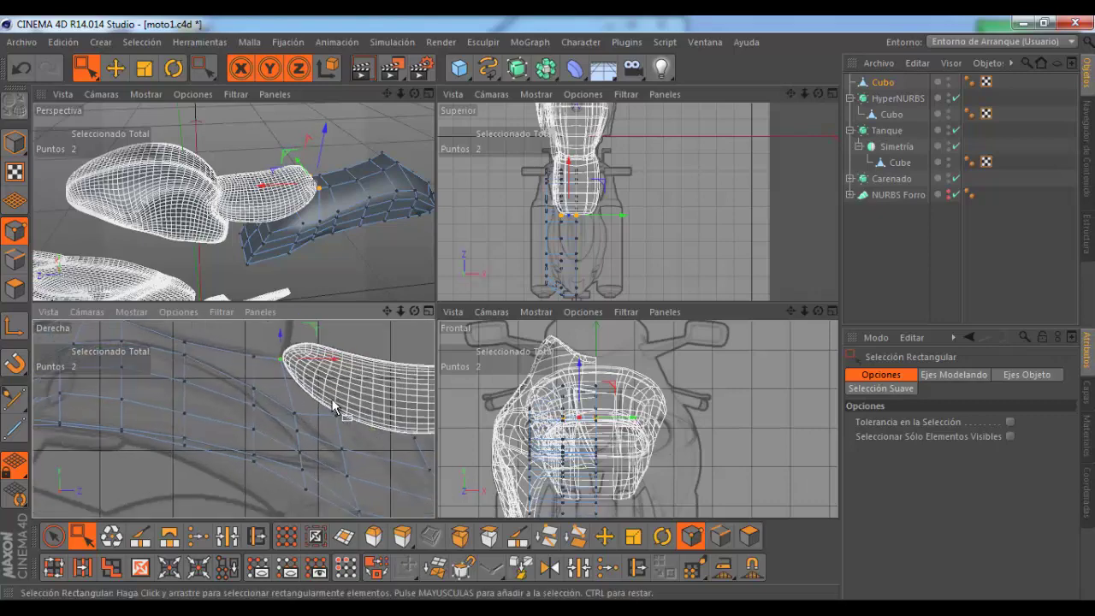
left_click_drag(334, 406, 373, 429)
left_click_drag(374, 388, 366, 378)
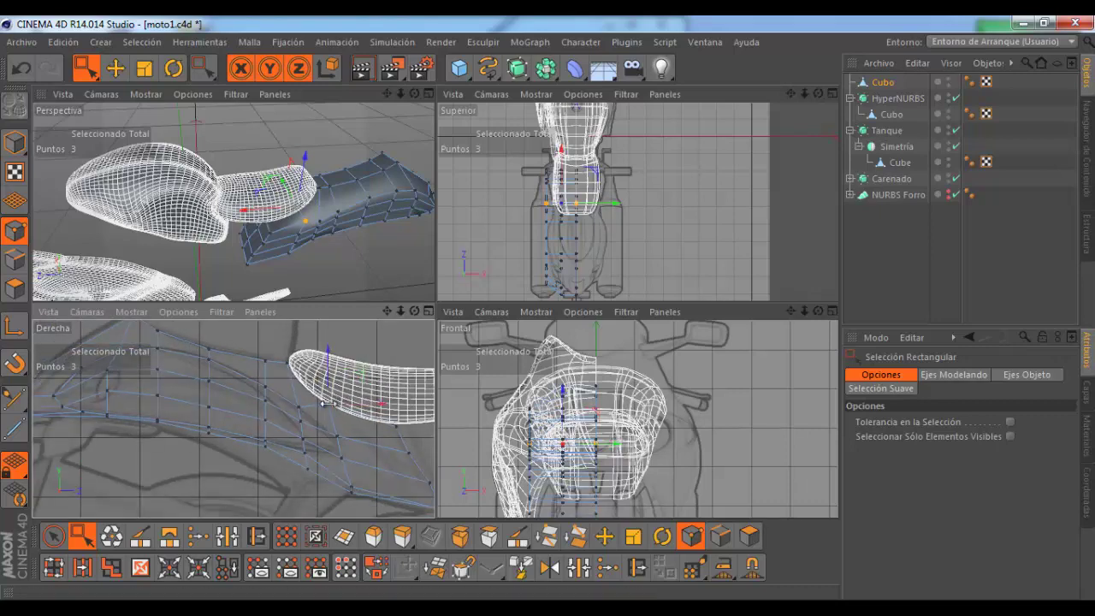
scroll(329, 402, "up", 2)
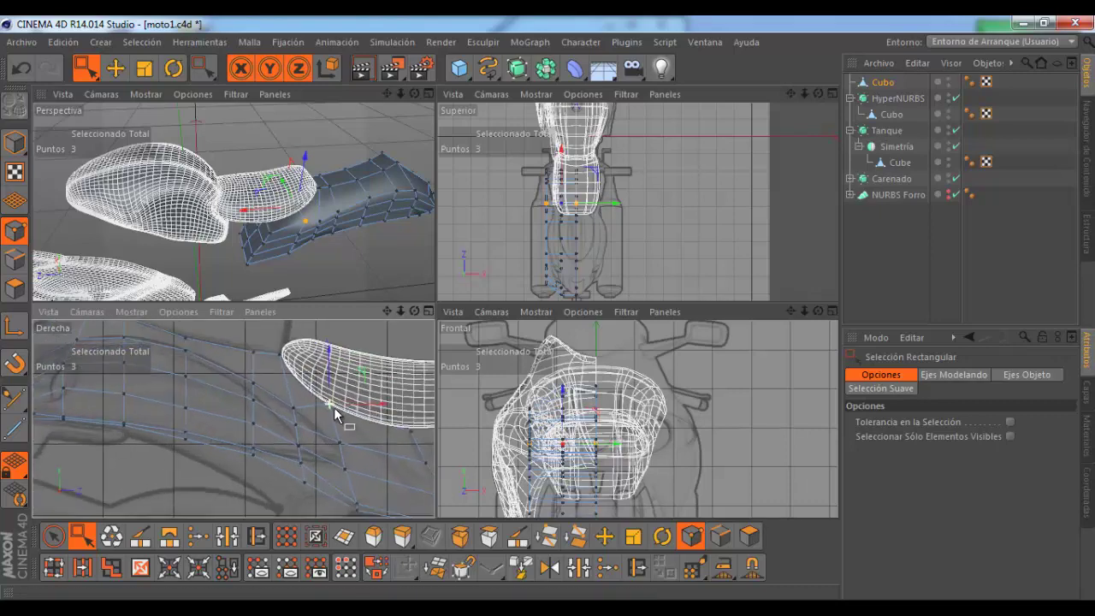
Step: Maximize the top view and push the fairing's lower-tip points sideways onto the sketch outline
left_click(831, 94)
scroll(582, 145, "down", 2)
scroll(342, 411, "up", 3)
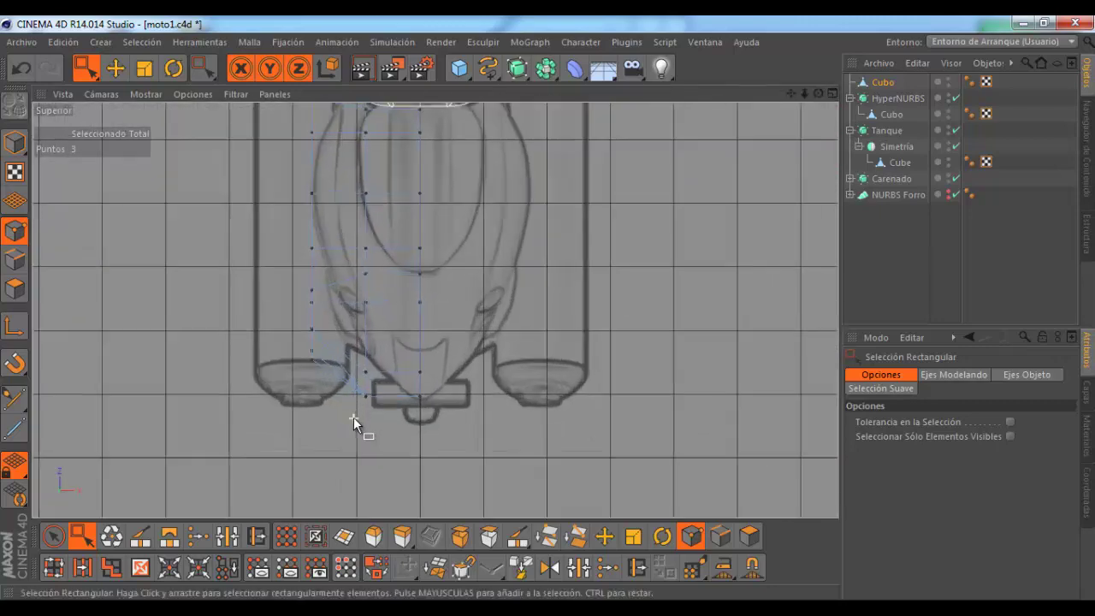
scroll(353, 416, "up", 1)
left_click_drag(354, 352, 380, 409)
left_click_drag(436, 387, 485, 387)
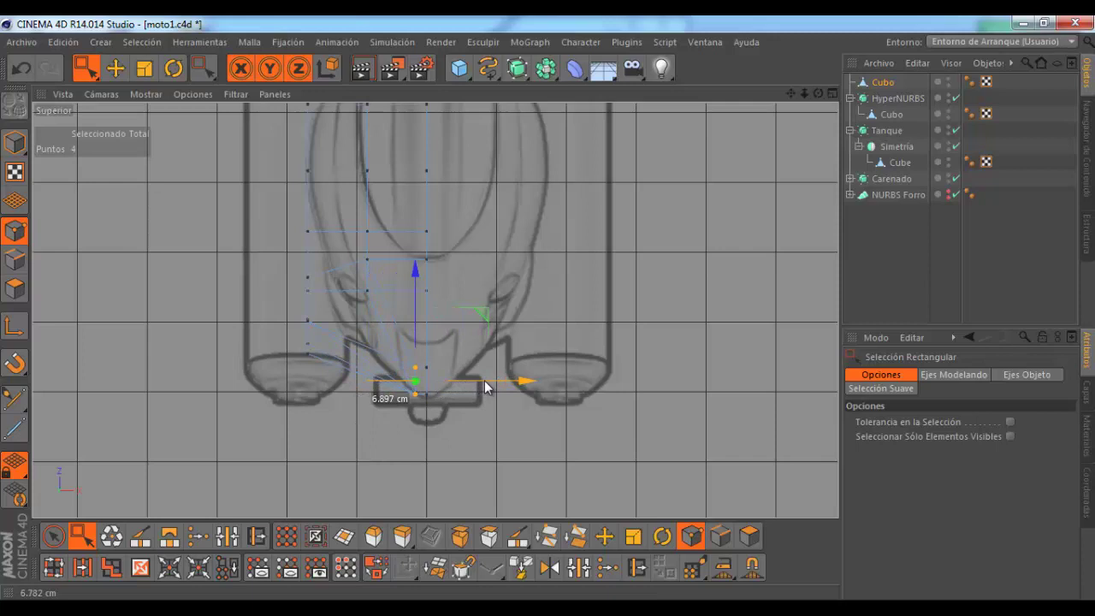
left_click_drag(484, 387, 484, 387)
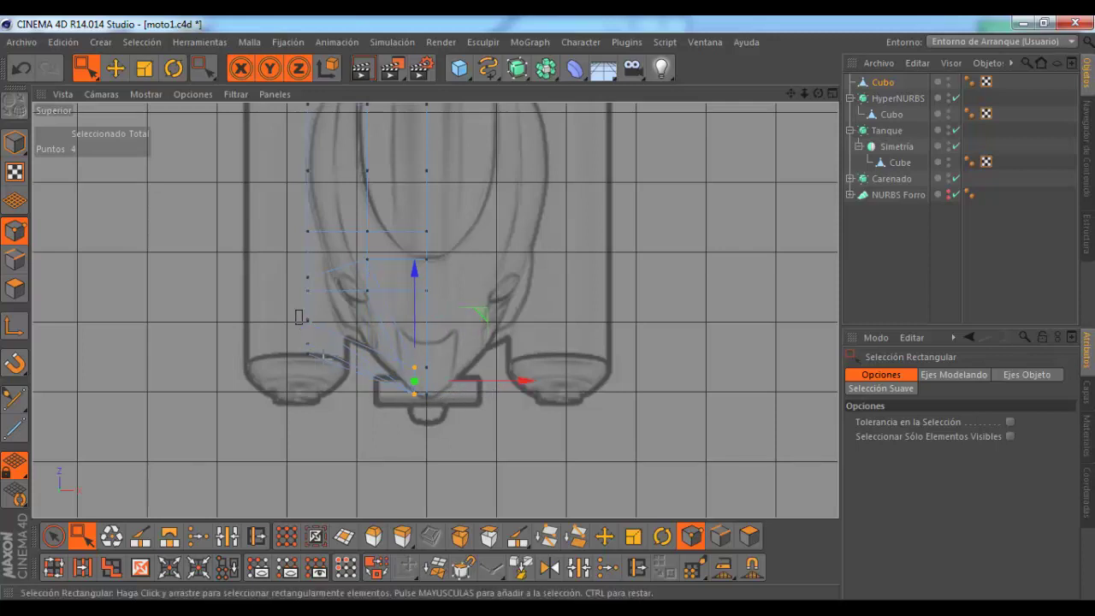
Step: Shift more edge-point groups sideways to the outline: a pair, then twelve, then four points
mouse_move(299, 317)
left_mouse_down()
mouse_move(377, 362)
mouse_move(446, 346)
left_mouse_up()
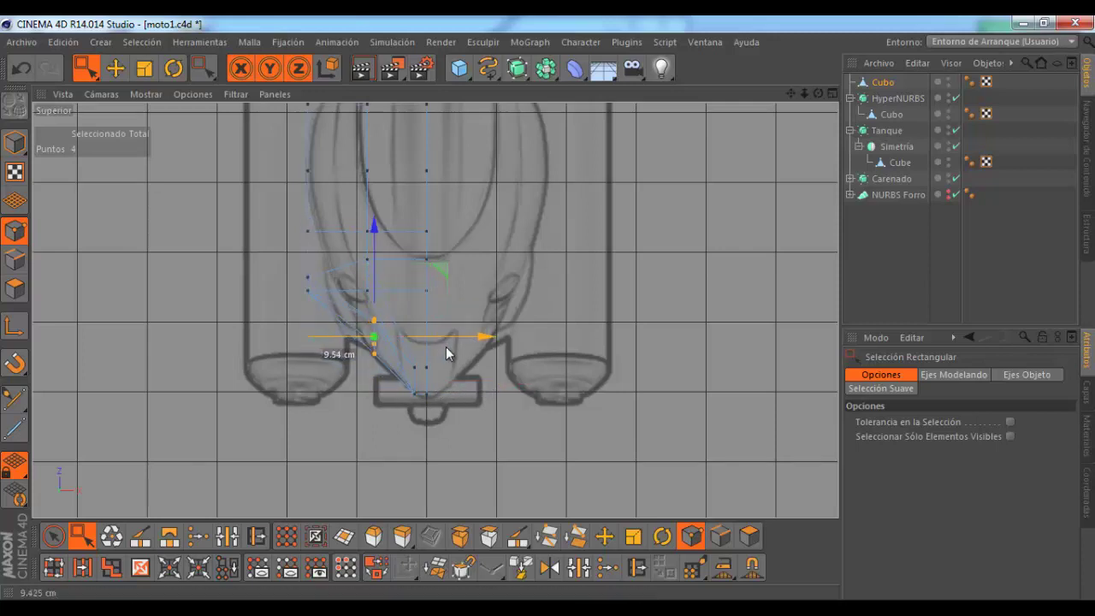
scroll(370, 385, "up", 1)
scroll(334, 271, "up", 1)
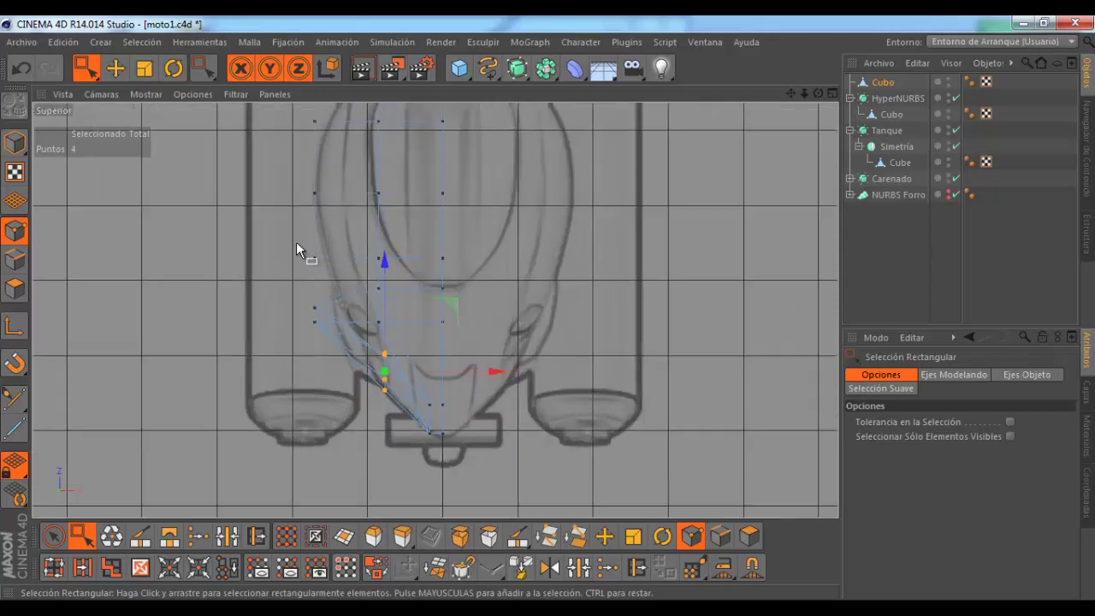
left_click_drag(296, 243, 400, 339)
left_click_drag(404, 292, 442, 297)
scroll(371, 384, "up", 1)
scroll(331, 298, "up", 1)
mouse_move(349, 285)
left_mouse_down()
mouse_move(389, 310)
mouse_move(424, 287)
mouse_move(408, 288)
left_mouse_up()
Step: Move the bottom tip point sideways onto the sketch outline
scroll(309, 376, "down", 1)
scroll(309, 375, "down", 1)
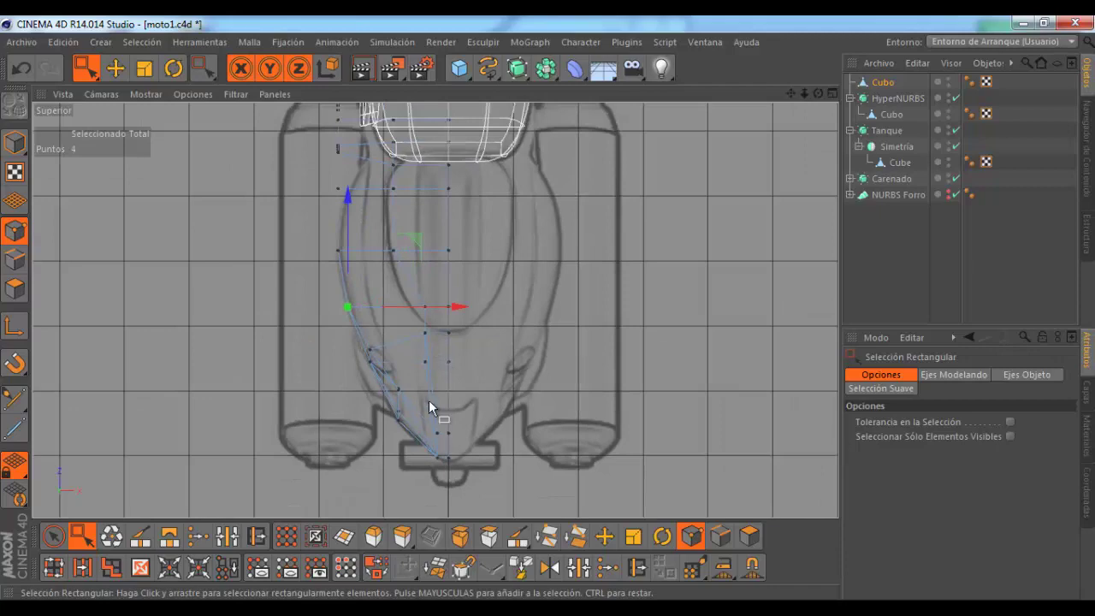
scroll(417, 434, "up", 1)
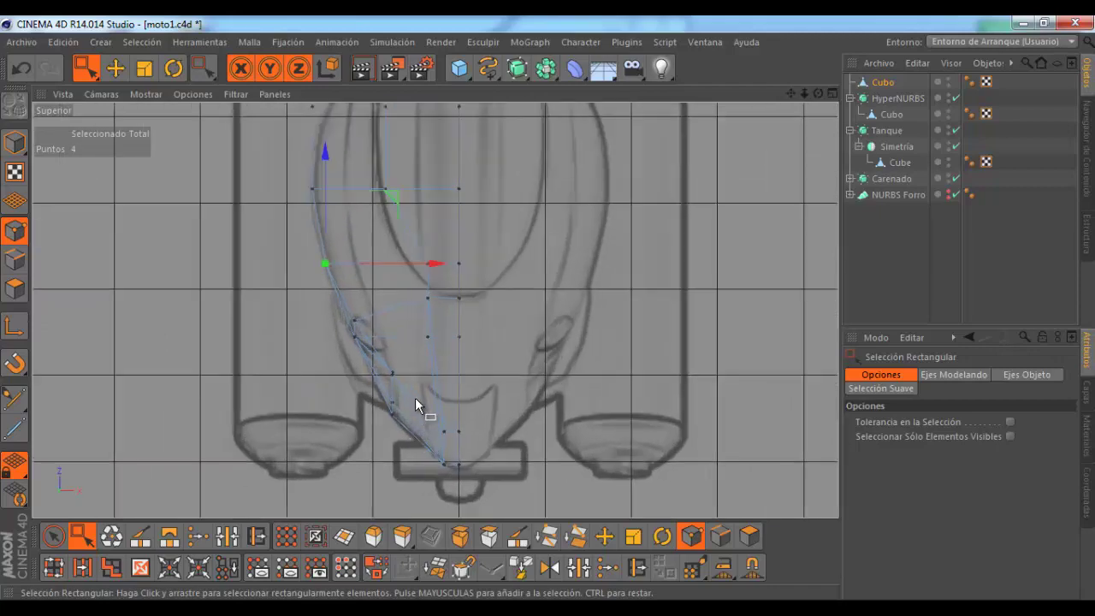
scroll(415, 398, "up", 1)
scroll(432, 407, "down", 1)
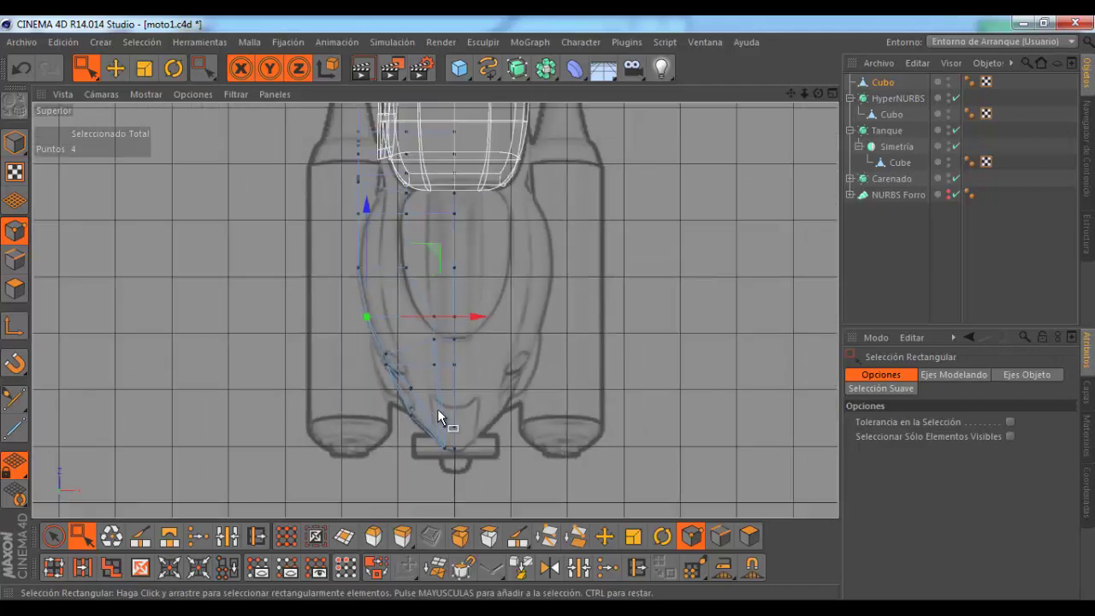
scroll(441, 410, "down", 1)
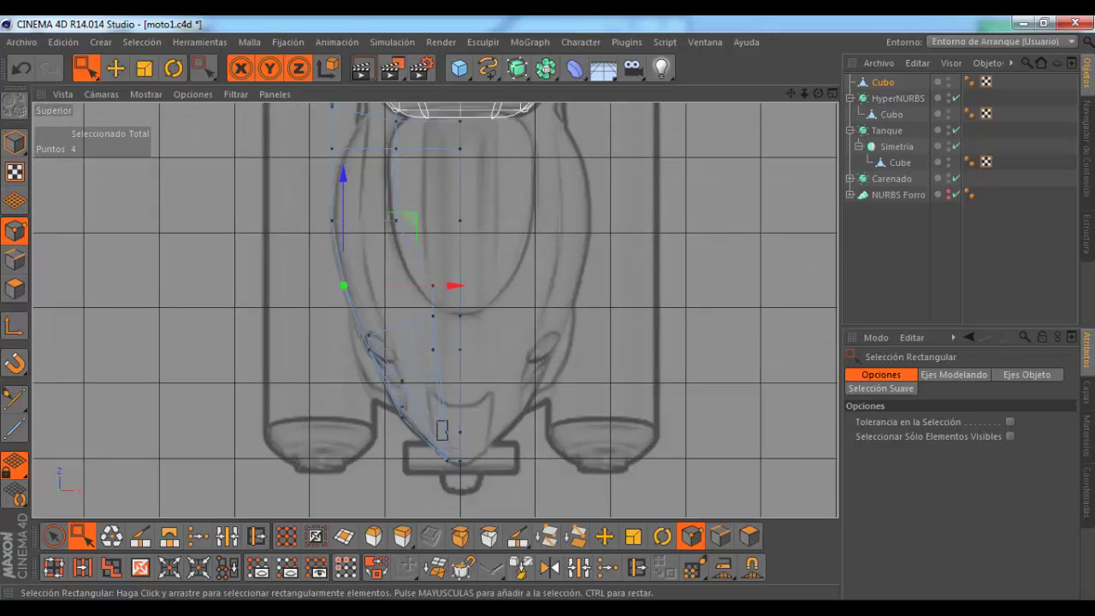
mouse_move(443, 430)
left_mouse_down()
mouse_move(459, 468)
mouse_move(488, 445)
left_mouse_up()
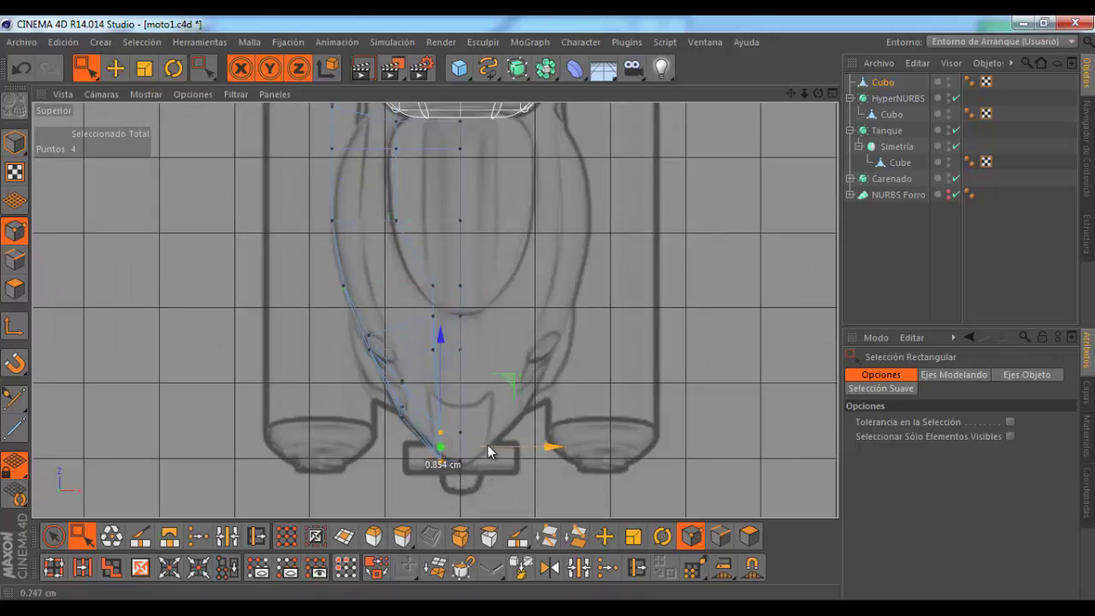
left_click_drag(446, 403, 445, 401)
Step: Nudge the points beside the seat sideways toward the outline
scroll(511, 423, "down", 1)
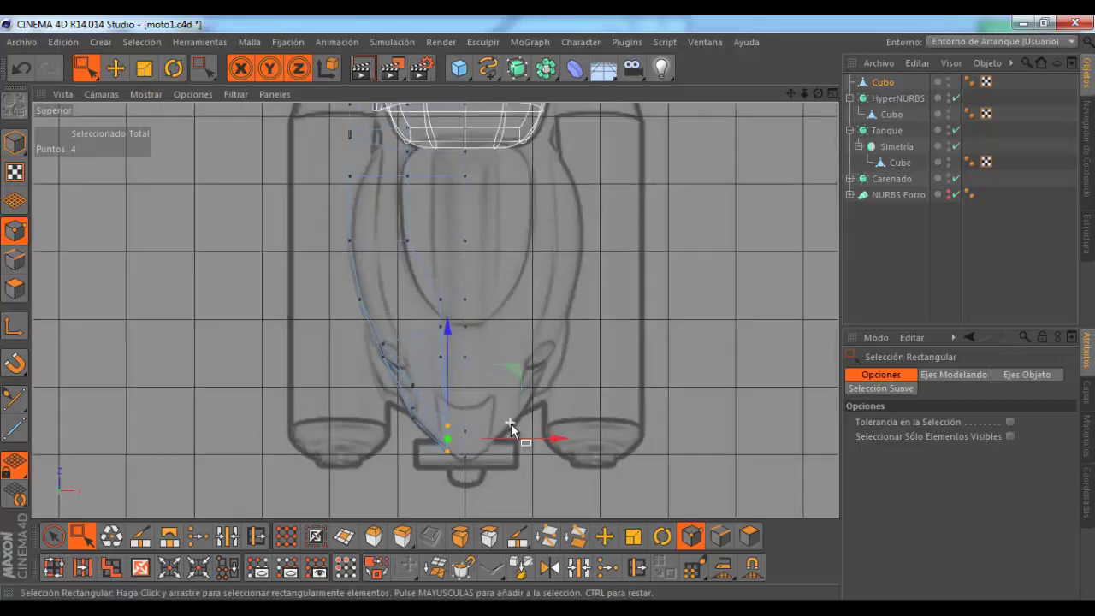
scroll(510, 419, "down", 2)
scroll(453, 441, "up", 2)
scroll(456, 425, "down", 1)
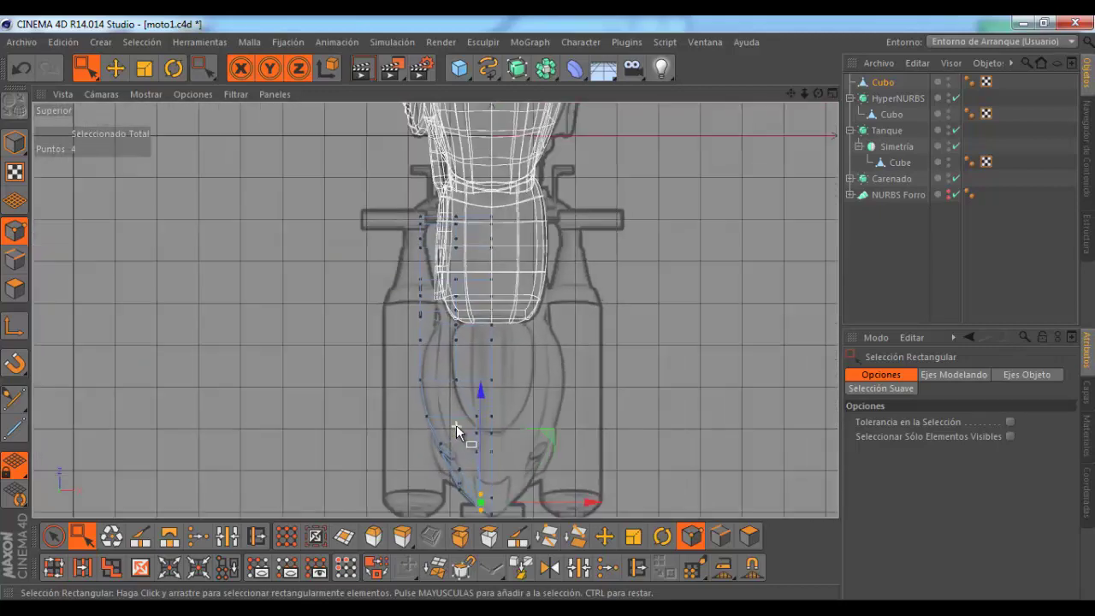
scroll(447, 355, "up", 2)
scroll(428, 400, "up", 1)
scroll(448, 349, "down", 1)
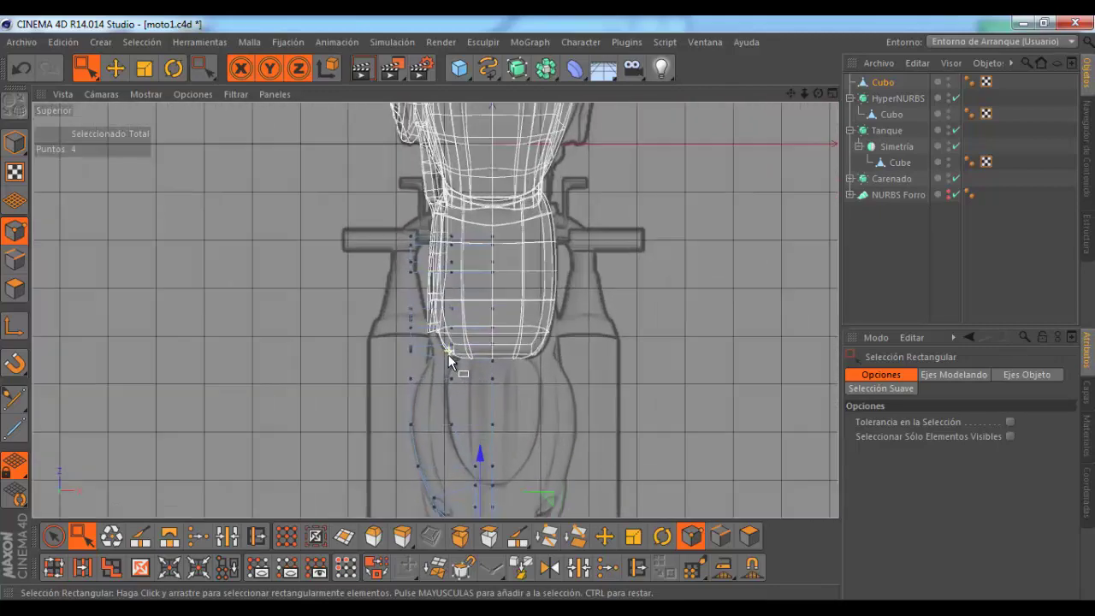
scroll(428, 383, "up", 2)
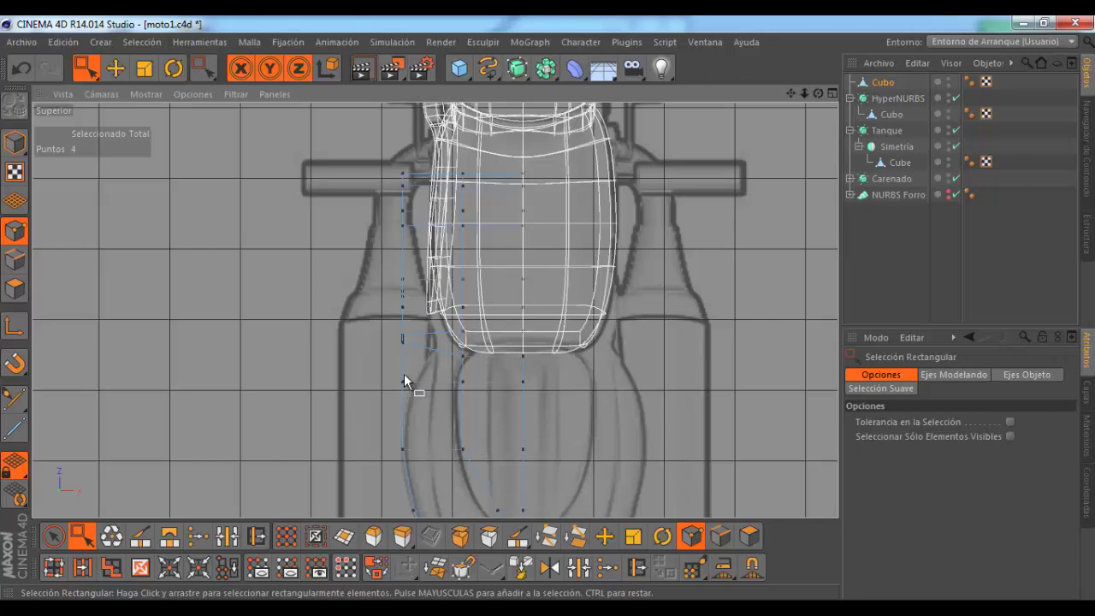
scroll(442, 352, "down", 1)
scroll(441, 371, "up", 1)
scroll(443, 369, "up", 1)
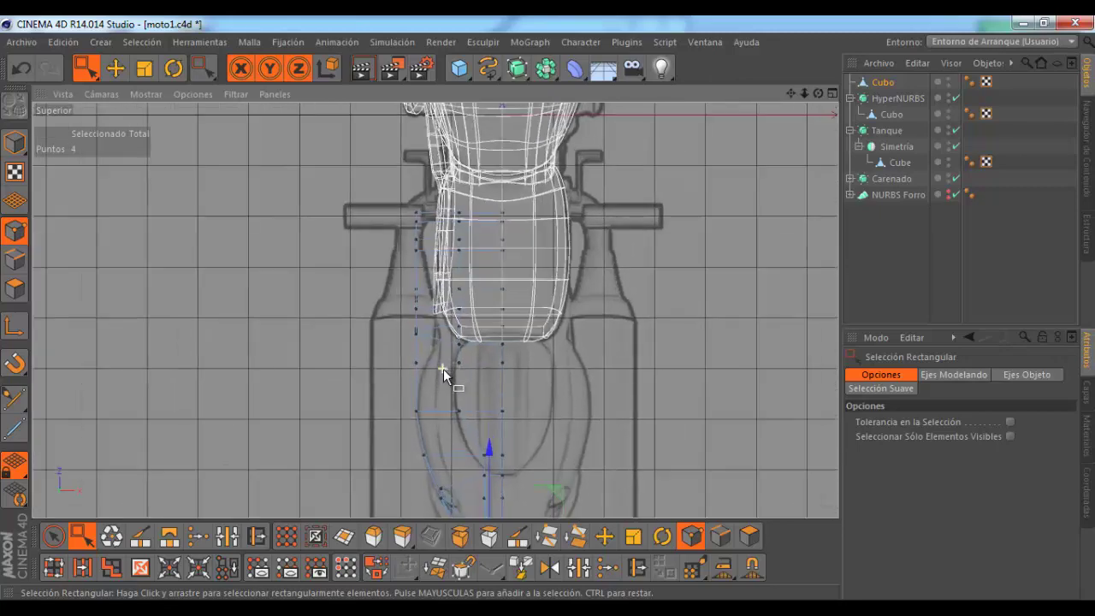
scroll(443, 368, "up", 1)
mouse_move(402, 360)
left_mouse_down()
mouse_move(455, 377)
mouse_move(525, 367)
left_mouse_up()
Step: Select the whole left column of edge points and nudge it slightly sideways
scroll(496, 381, "down", 2)
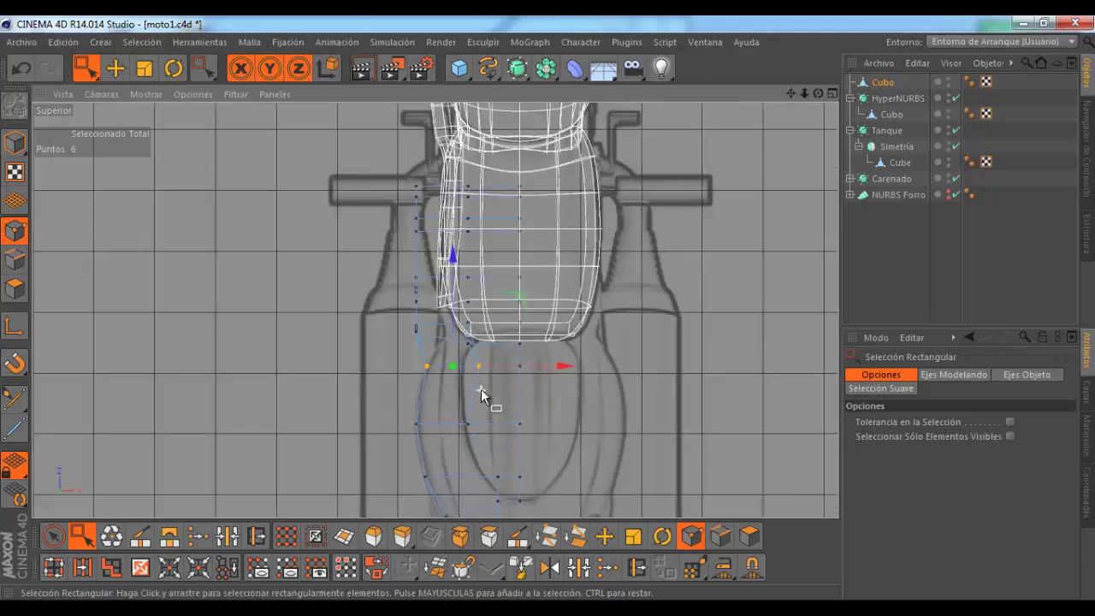
left_click_drag(391, 255, 489, 366)
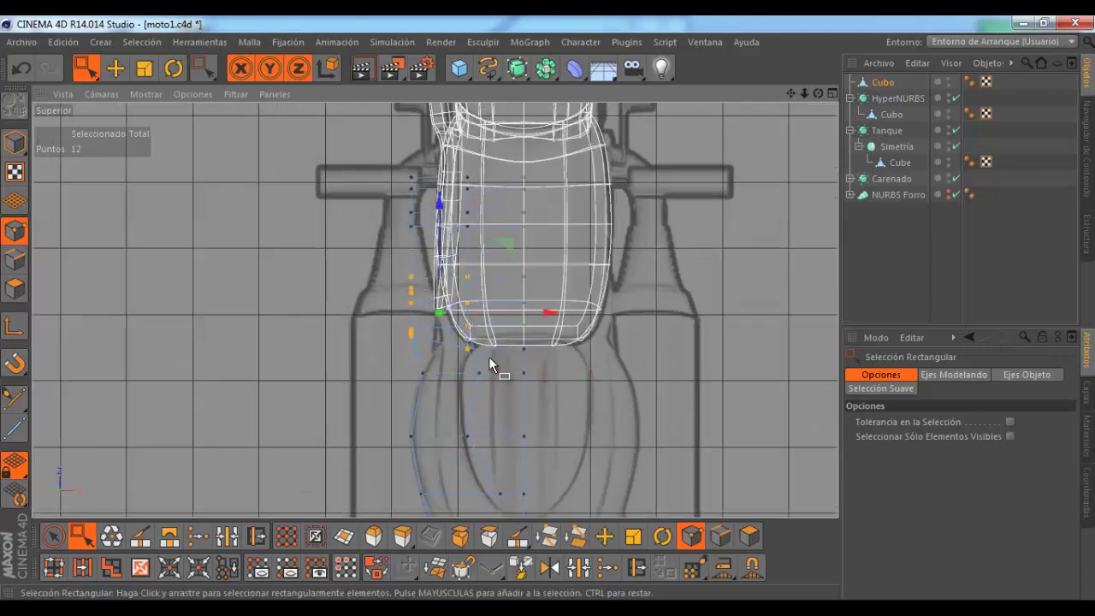
scroll(516, 323, "down", 1)
left_click_drag(403, 167, 474, 362)
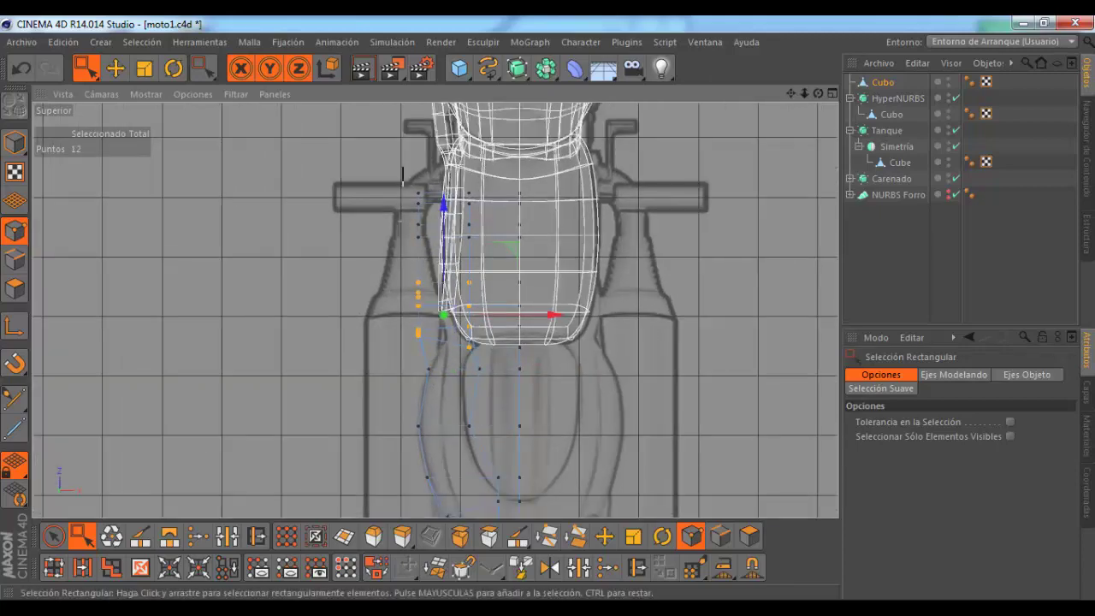
left_click_drag(515, 272, 529, 275)
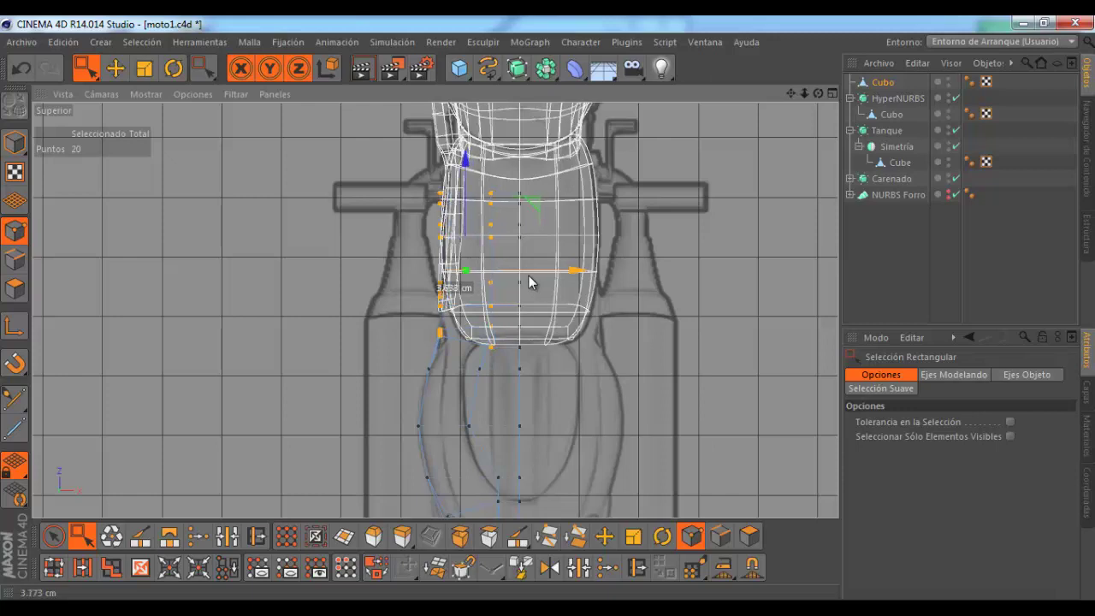
Step: Shift the points under the seat sideways to match the sketch
mouse_move(424, 186)
left_mouse_down()
mouse_move(495, 242)
mouse_move(531, 217)
left_mouse_up()
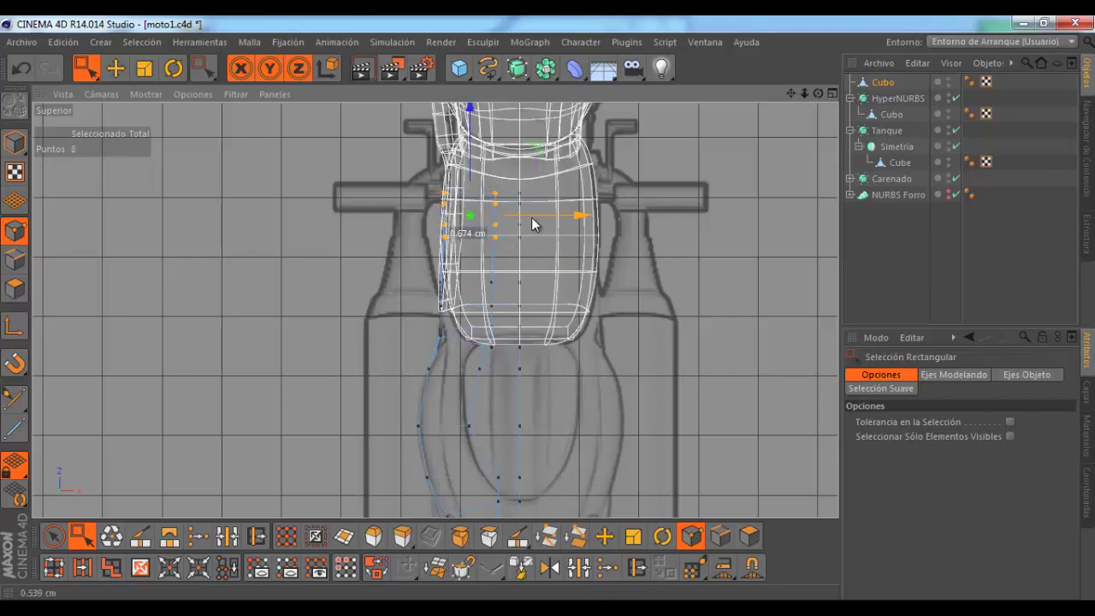
scroll(505, 219, "down", 2)
scroll(470, 220, "down", 2)
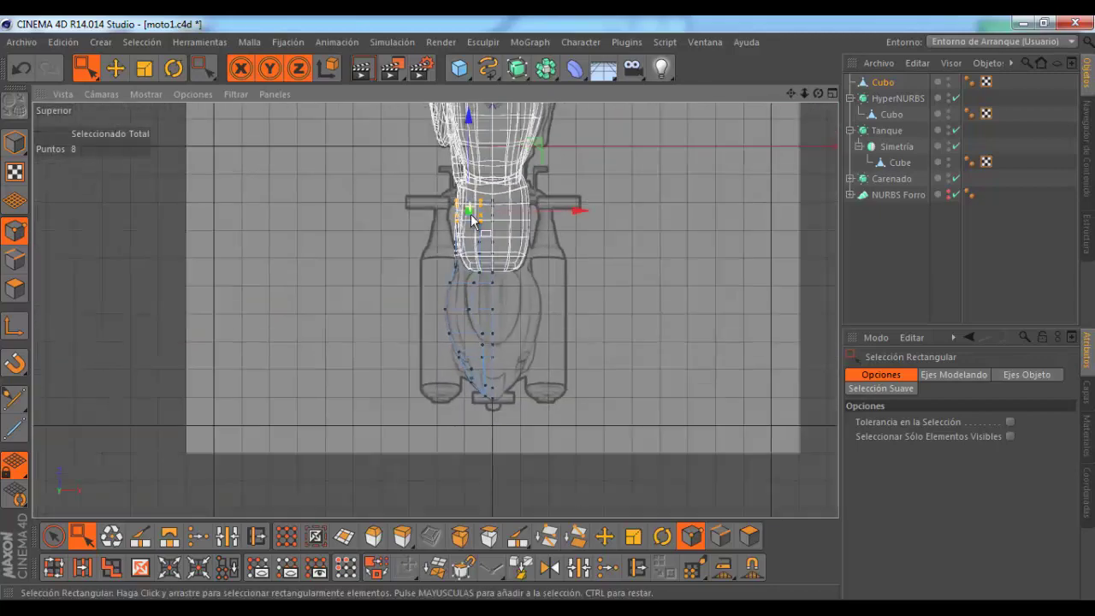
scroll(475, 257, "up", 3)
scroll(462, 436, "up", 2)
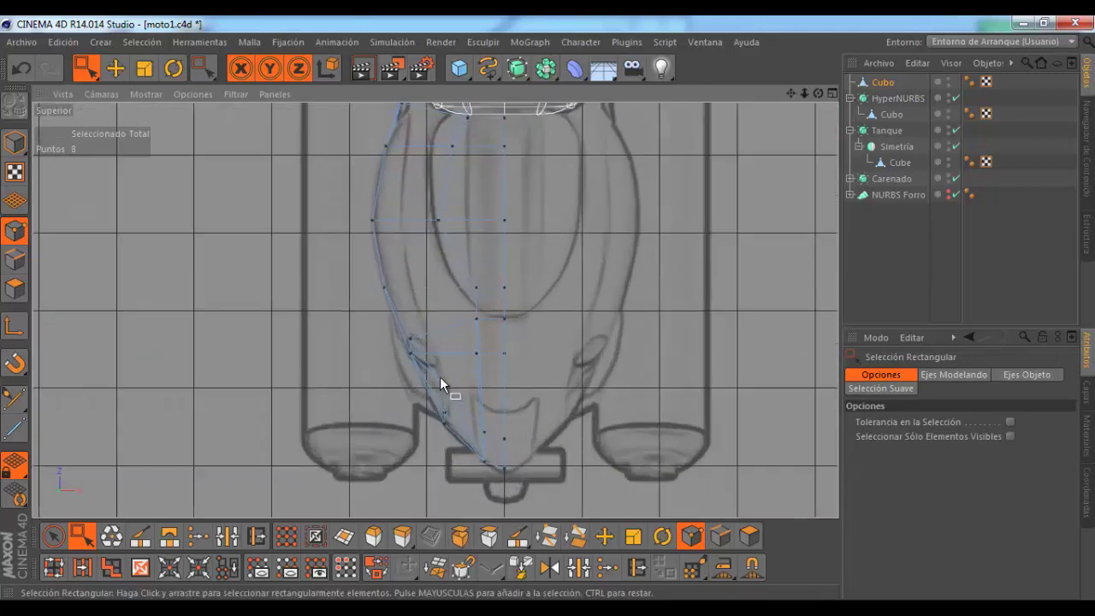
Step: Move a single side-edge point slightly onto the sketch line
mouse_move(440, 379)
left_mouse_down()
mouse_move(465, 398)
mouse_move(451, 391)
left_mouse_up()
scroll(450, 391, "down", 3)
scroll(436, 387, "down", 2)
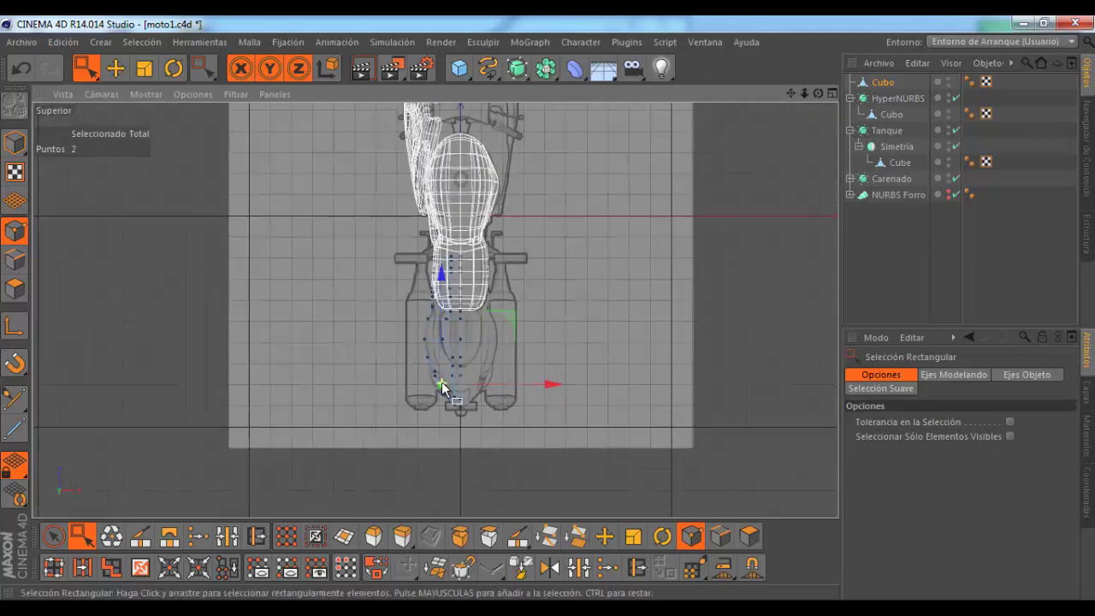
scroll(436, 386, "up", 2)
scroll(439, 385, "up", 2)
scroll(439, 385, "up", 1)
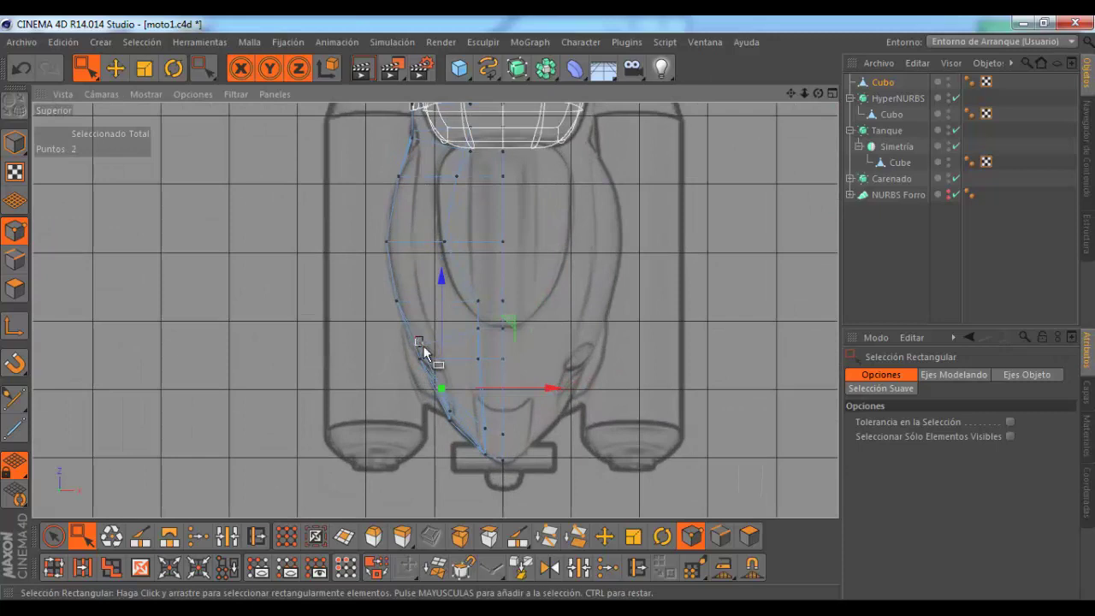
left_click(425, 352)
left_click(419, 347)
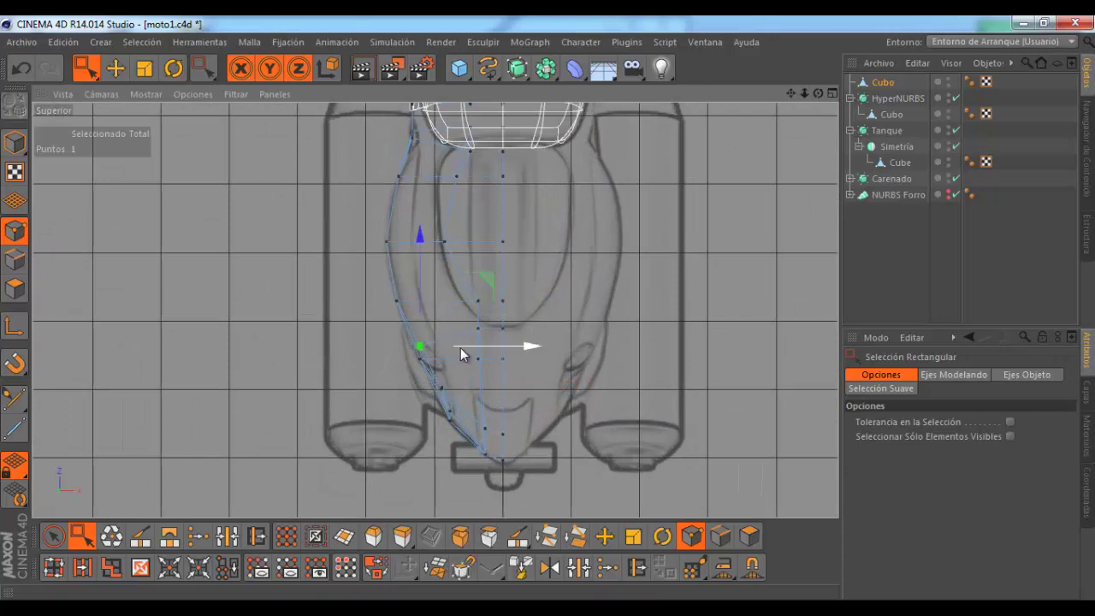
left_click_drag(457, 348, 457, 356)
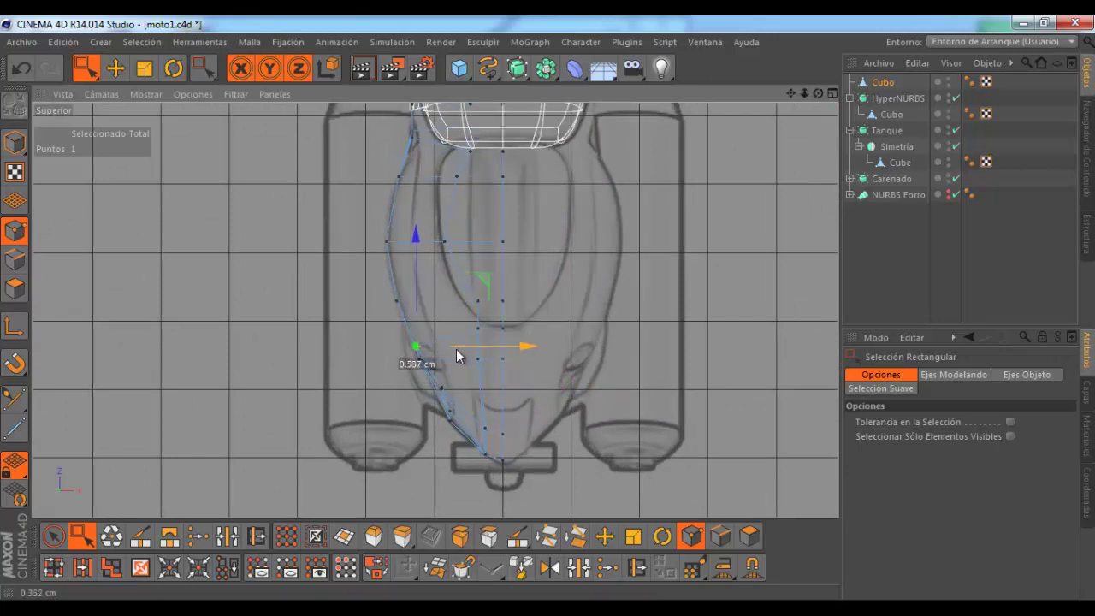
scroll(454, 373, "down", 2)
scroll(452, 373, "down", 2)
scroll(451, 374, "down", 2)
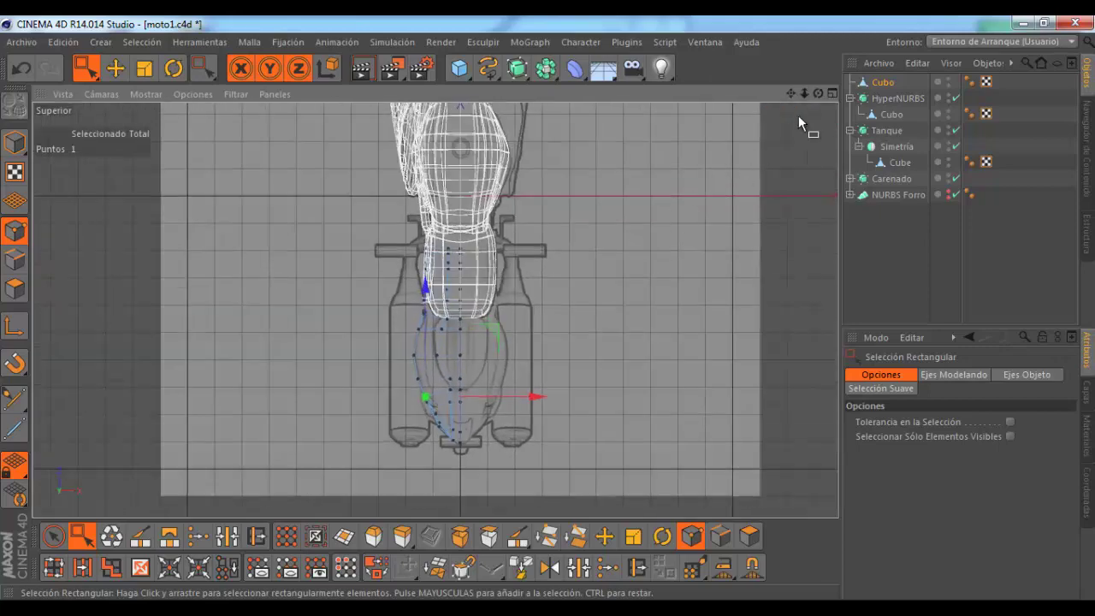
Step: Maximize the side view and nudge the visor-tip point left onto the sketch
left_click(831, 94)
middle_click(428, 312)
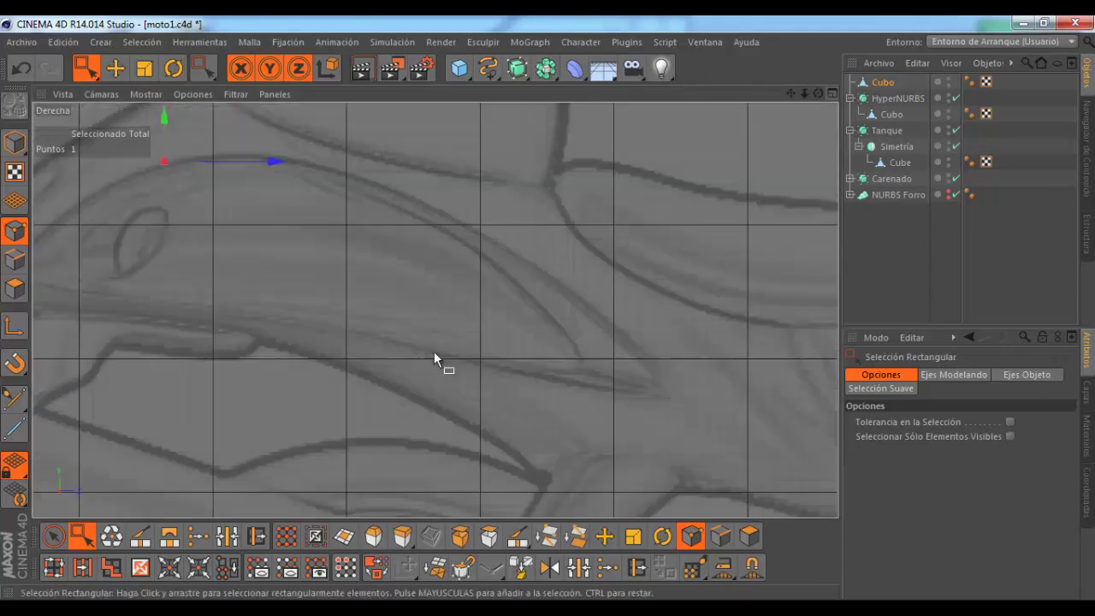
scroll(434, 352, "down", 5)
scroll(479, 342, "up", 2)
scroll(379, 310, "up", 2)
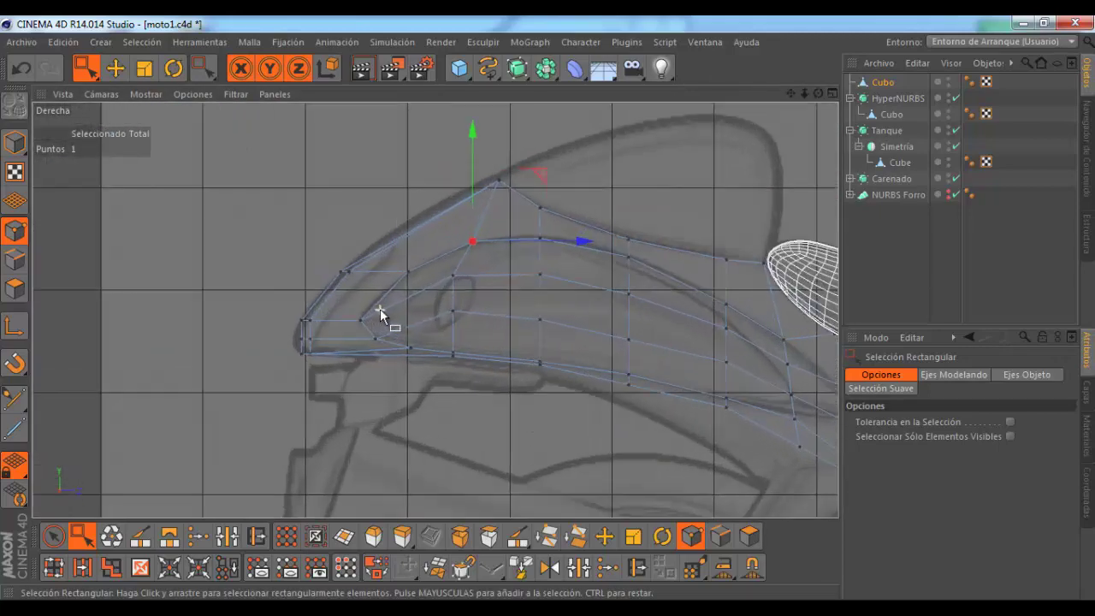
scroll(380, 309, "up", 1)
scroll(380, 308, "up", 1)
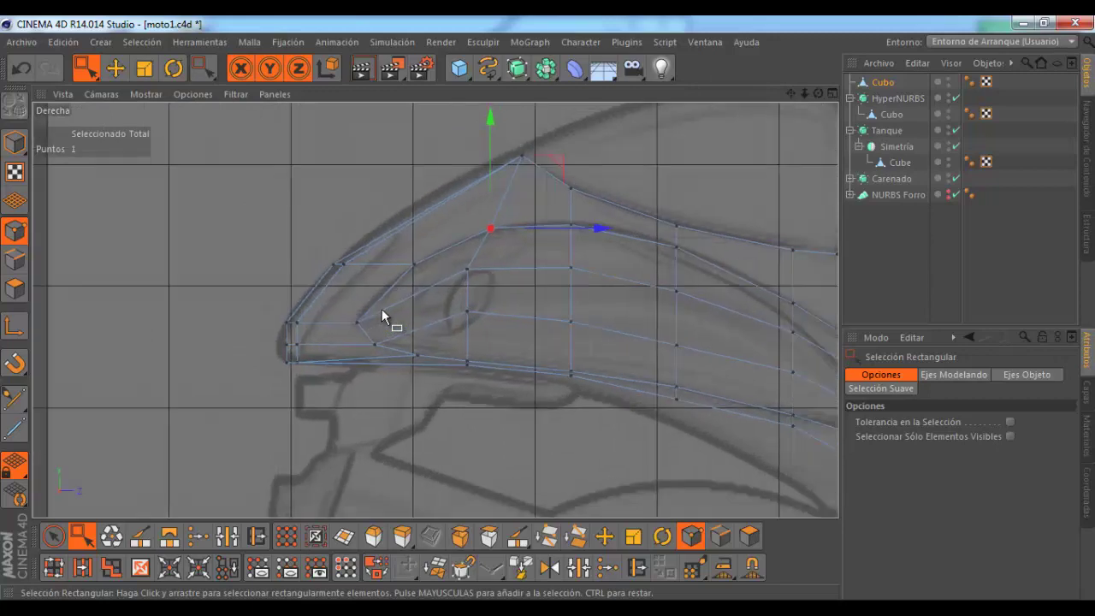
scroll(382, 310, "down", 1)
scroll(381, 310, "up", 1)
scroll(381, 309, "up", 1)
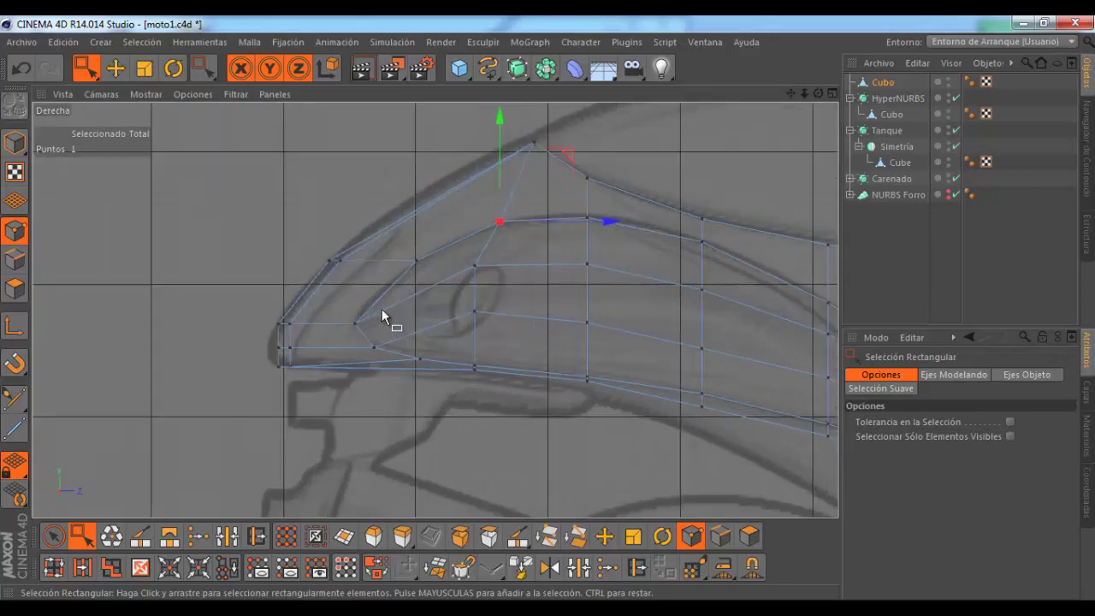
left_click(335, 260)
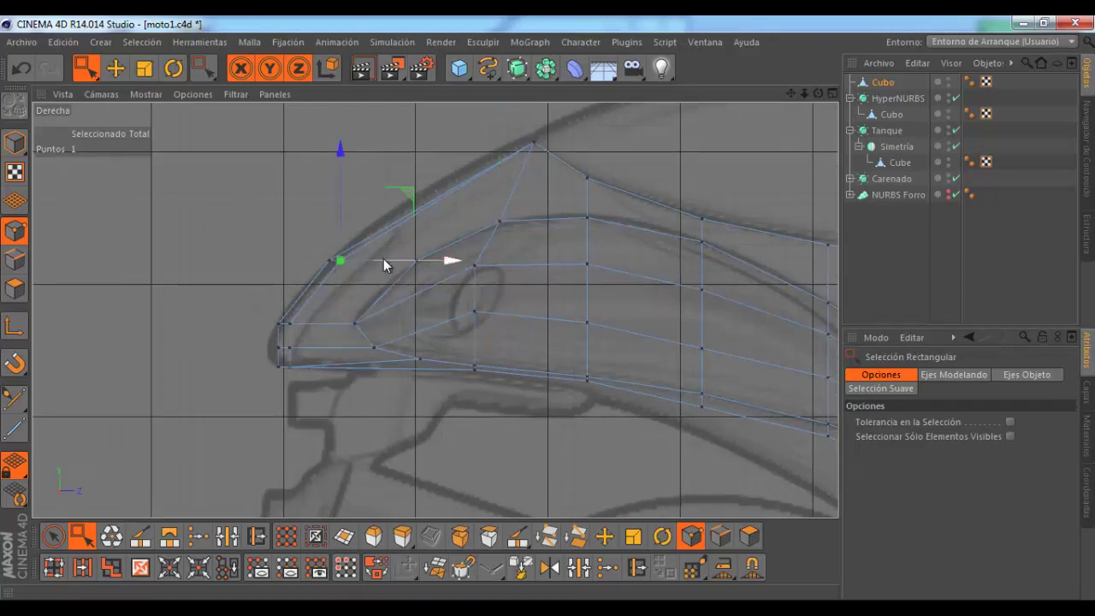
left_click_drag(382, 258, 372, 259)
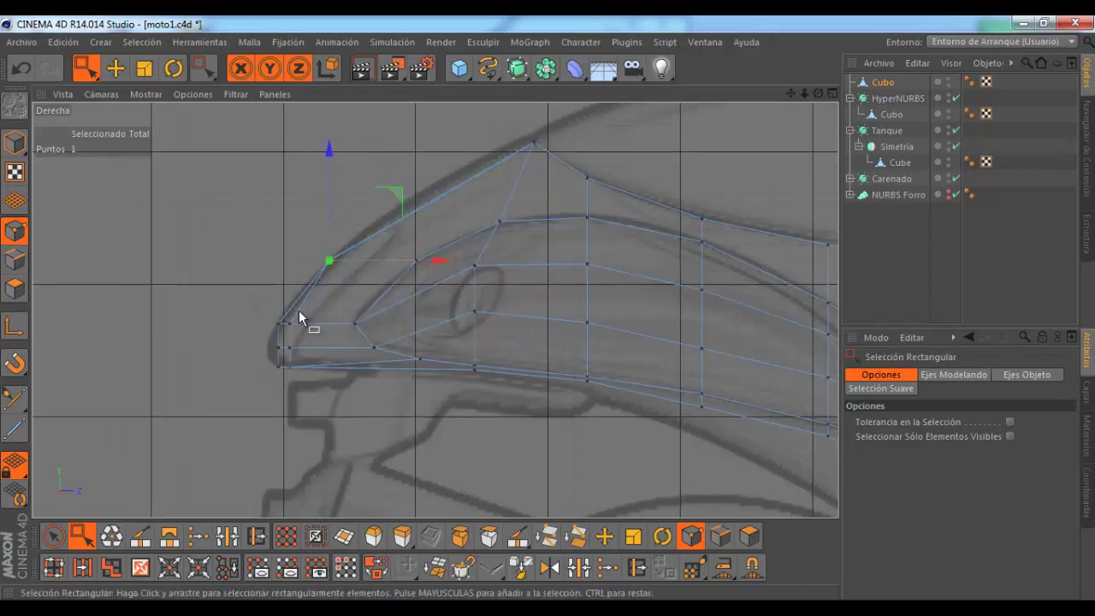
Step: Shift the visor-tip points and pull the nose point up onto the sketch line
left_click_drag(285, 316, 305, 378)
left_click_drag(340, 343, 330, 342)
left_click_drag(401, 190, 455, 147)
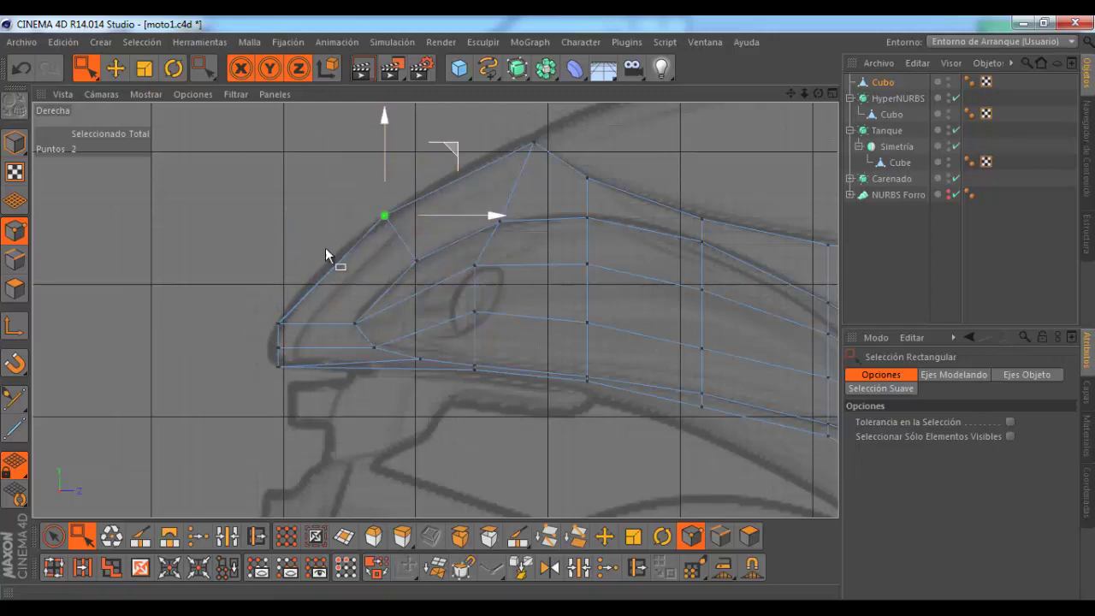
left_click(279, 323)
left_click_drag(349, 250, 384, 213)
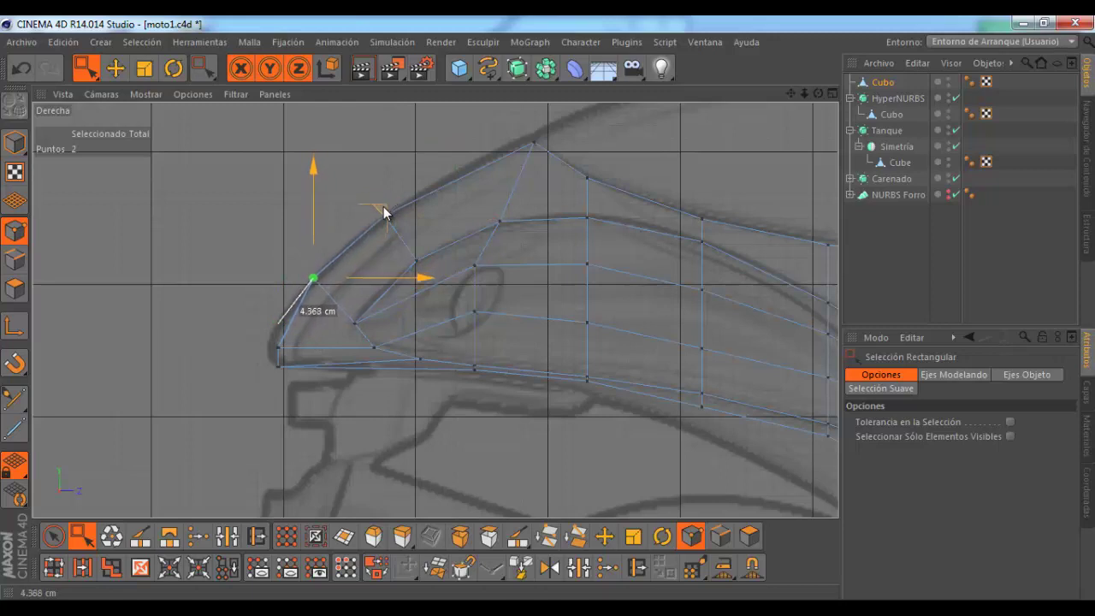
left_click_drag(384, 213, 382, 217)
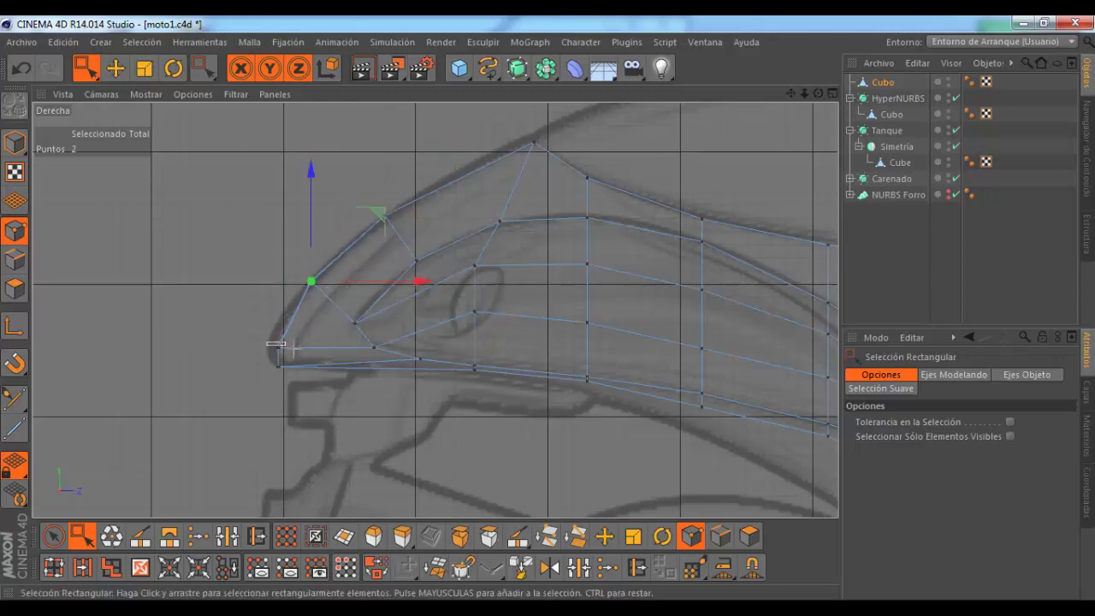
Step: Place the lower nose point on the sketch tip, undoing one misplaced move
left_click(277, 344)
left_click_drag(345, 280, 337, 272)
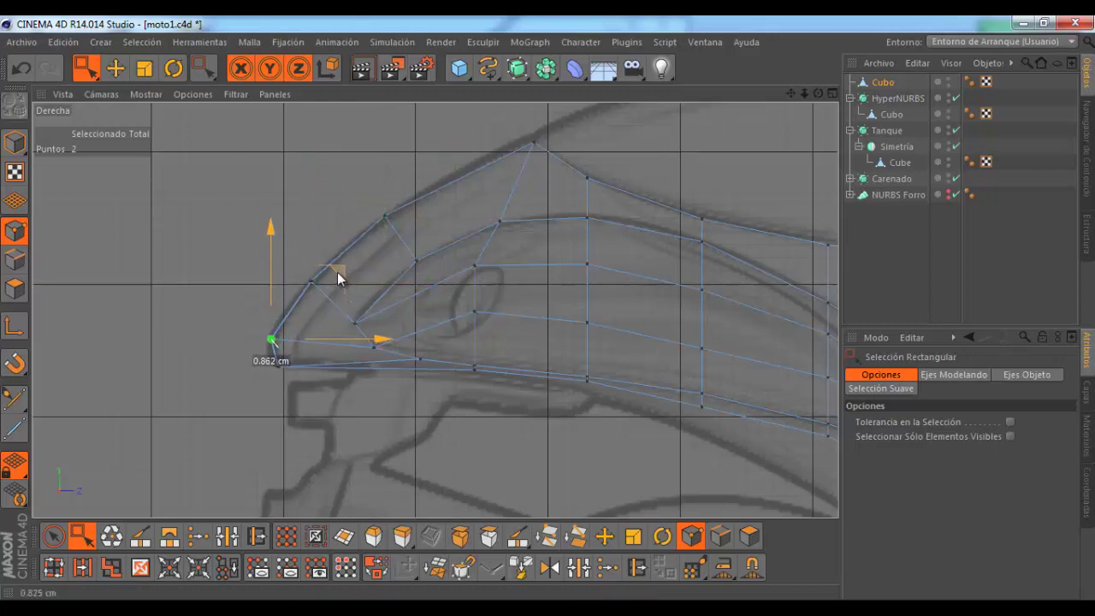
key("ctrl+z")
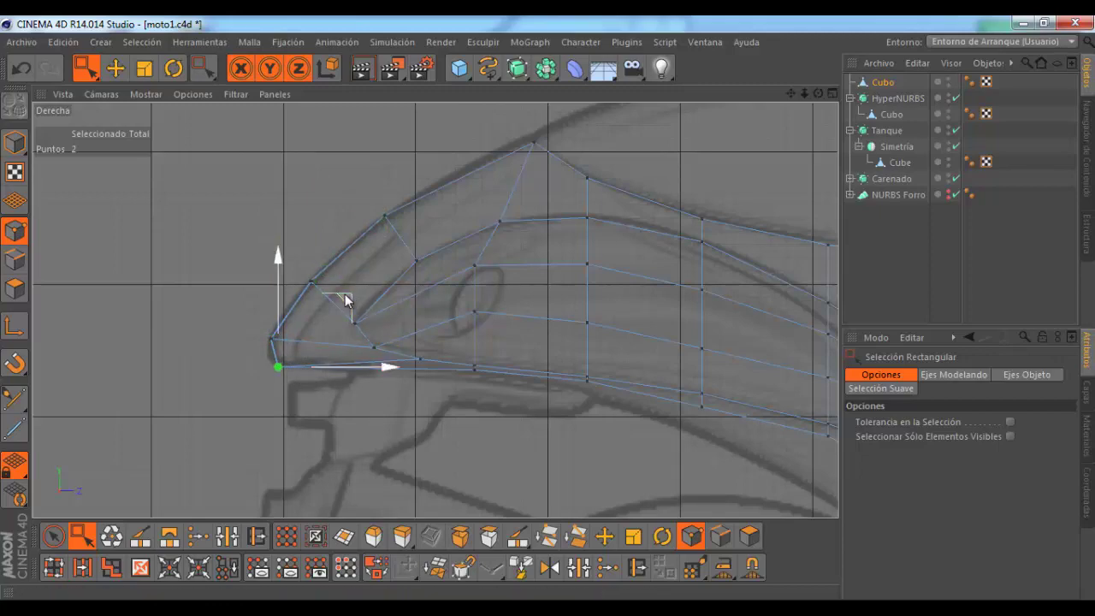
left_click_drag(344, 293, 341, 295)
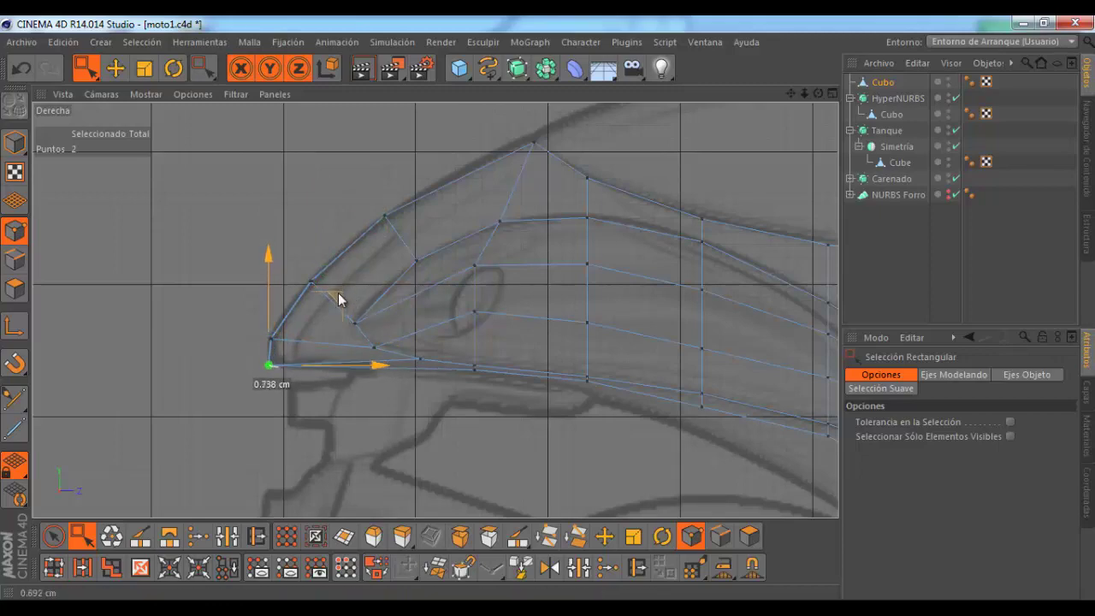
scroll(231, 334, "down", 2)
scroll(231, 334, "down", 2)
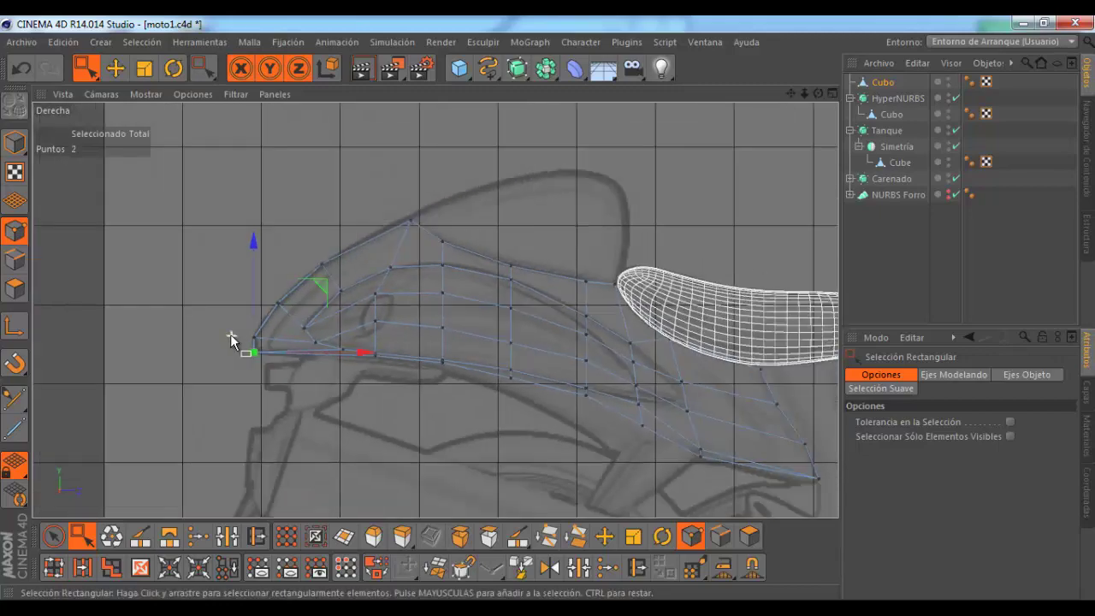
scroll(291, 353, "down", 1)
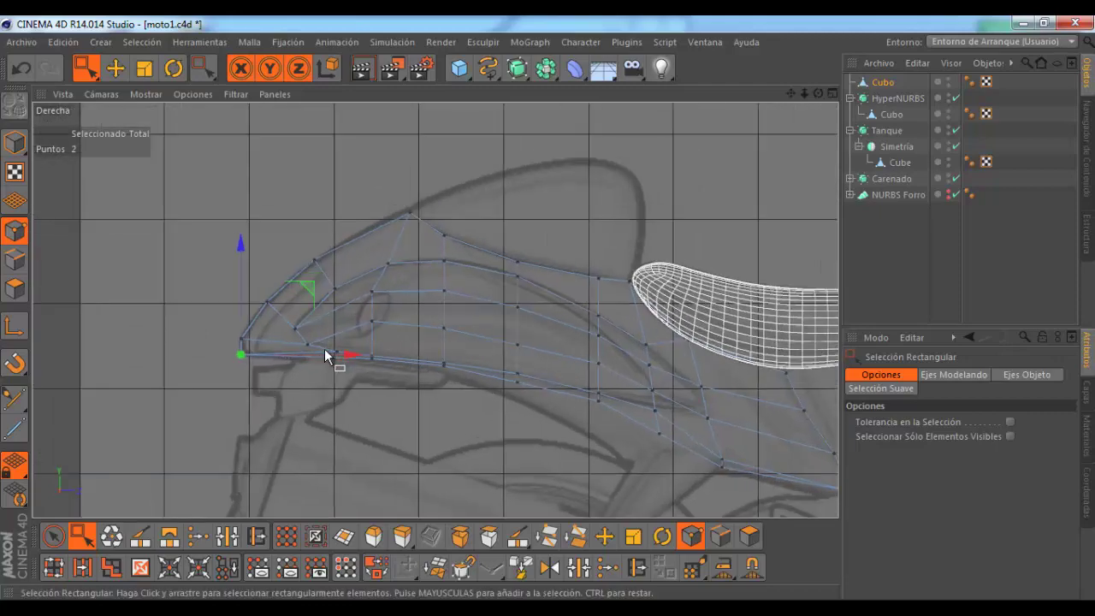
scroll(324, 348, "up", 1)
scroll(349, 347, "down", 2)
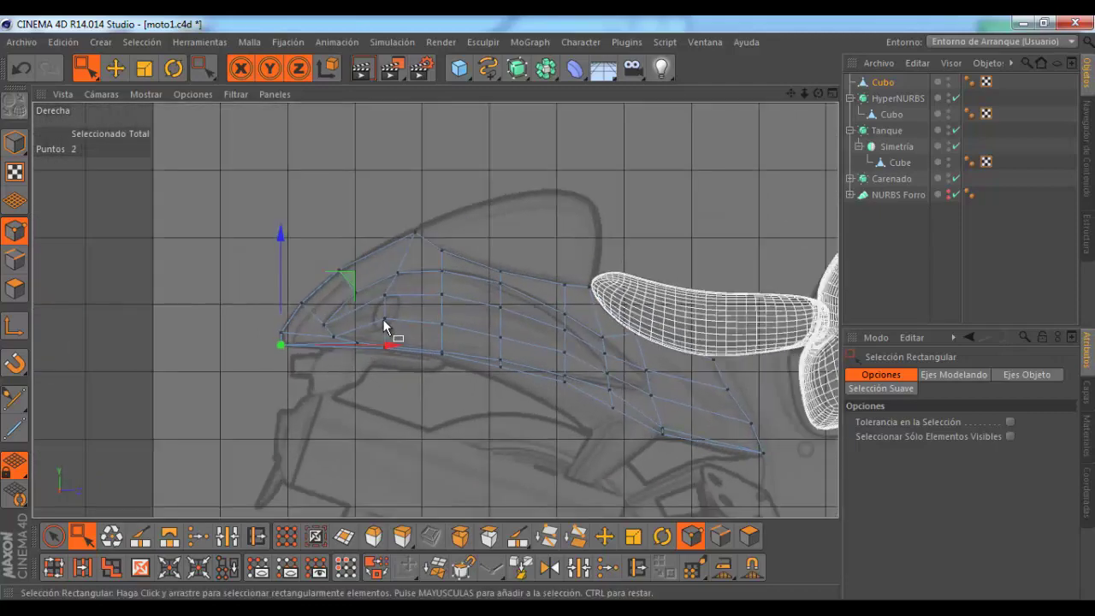
scroll(389, 323, "up", 2)
scroll(381, 319, "down", 1)
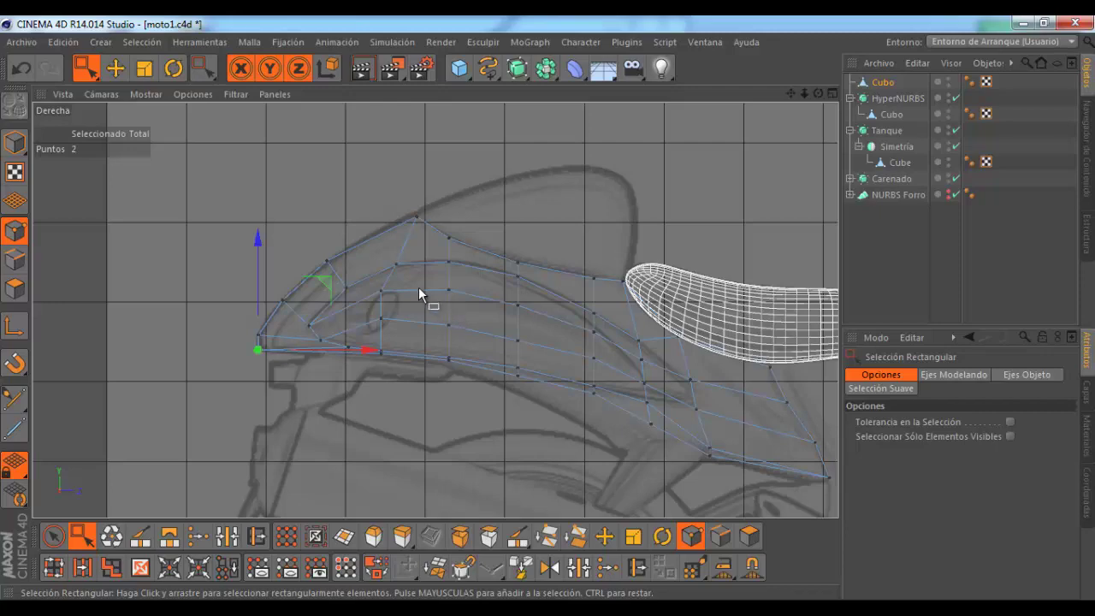
scroll(418, 292, "up", 1)
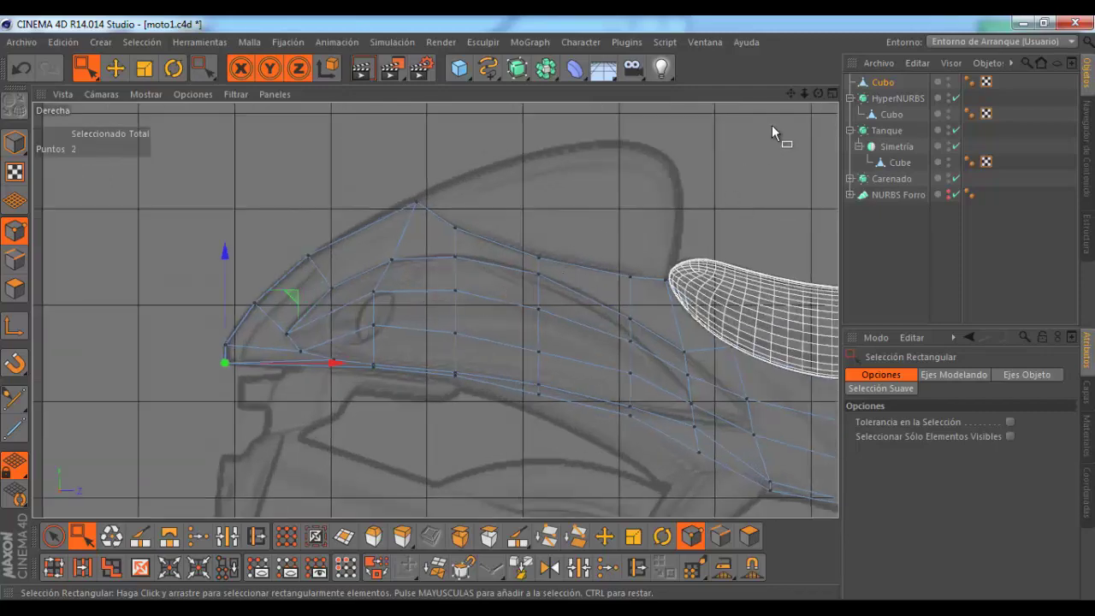
Step: Return to the four-view layout, orbit the perspective view and zoom the side view
left_click(832, 93)
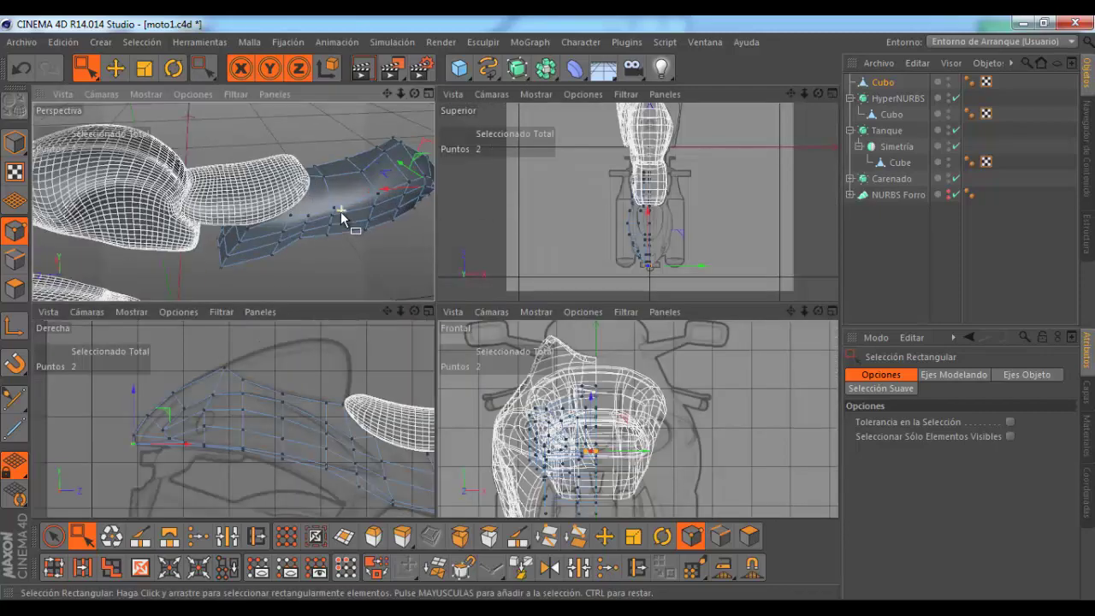
left_click_drag(414, 93, 193, 237)
scroll(245, 384, "up", 3)
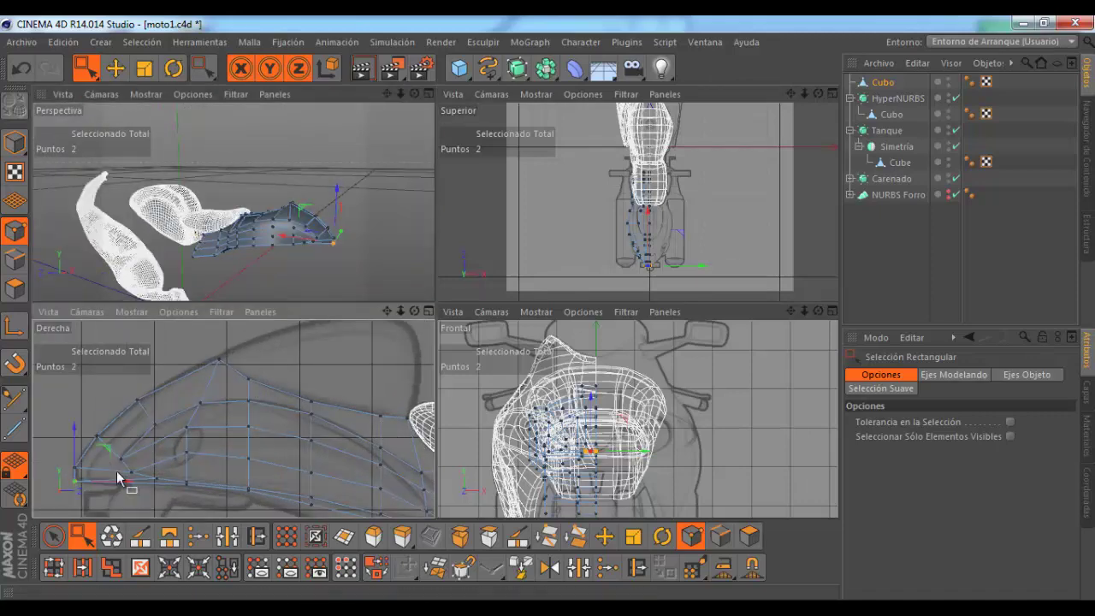
scroll(376, 410, "down", 1)
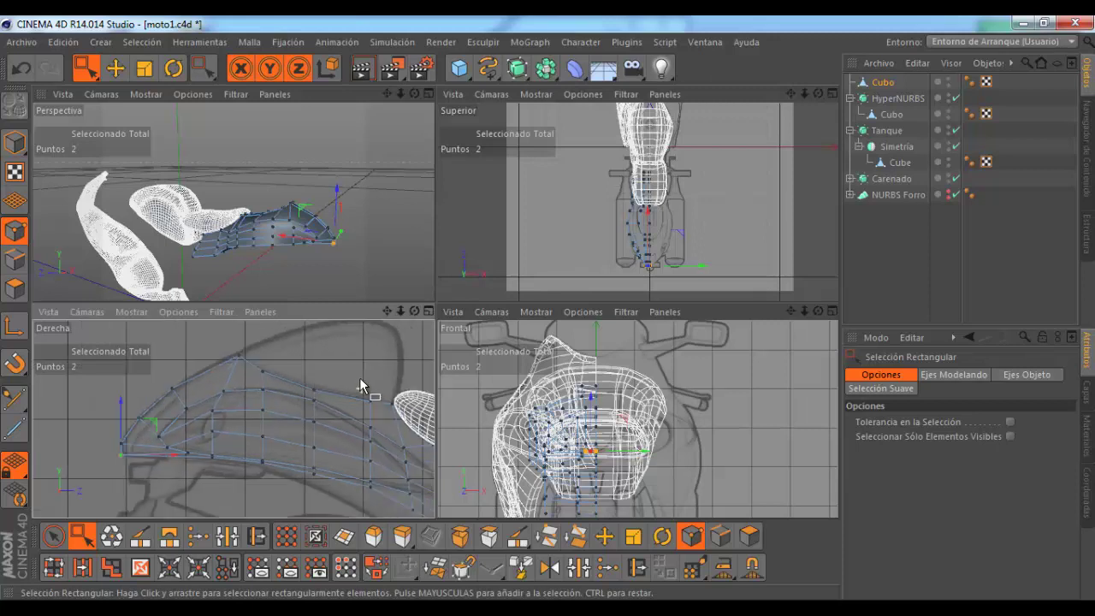
scroll(362, 384, "down", 1)
scroll(342, 448, "down", 1)
Step: Switch to Polygons mode with Selección Directa and frame the panel in the side view
left_click(15, 289)
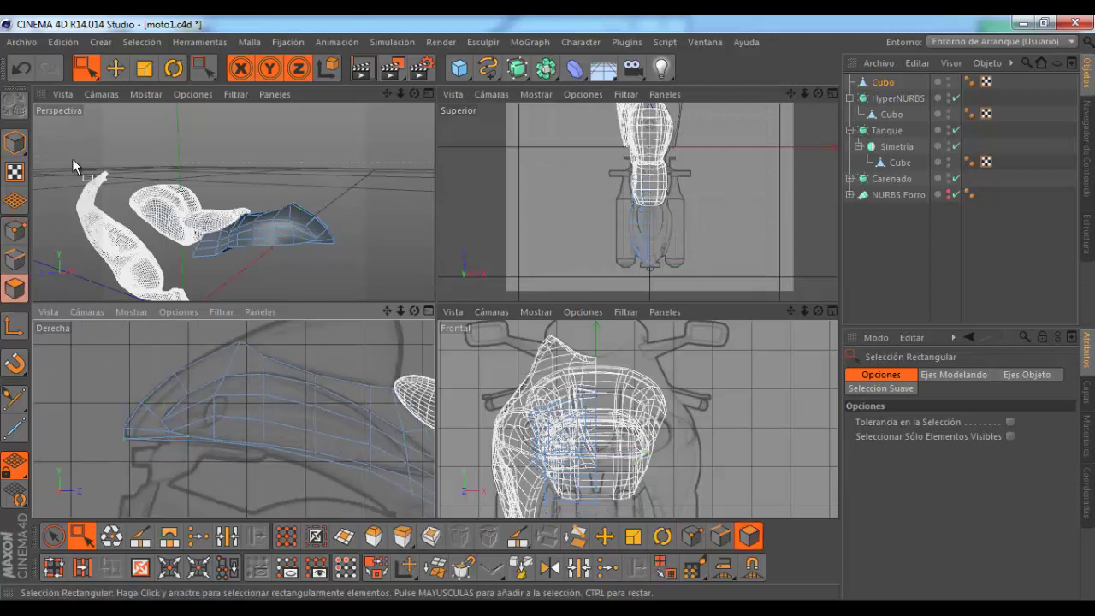
left_click_drag(86, 68, 128, 88)
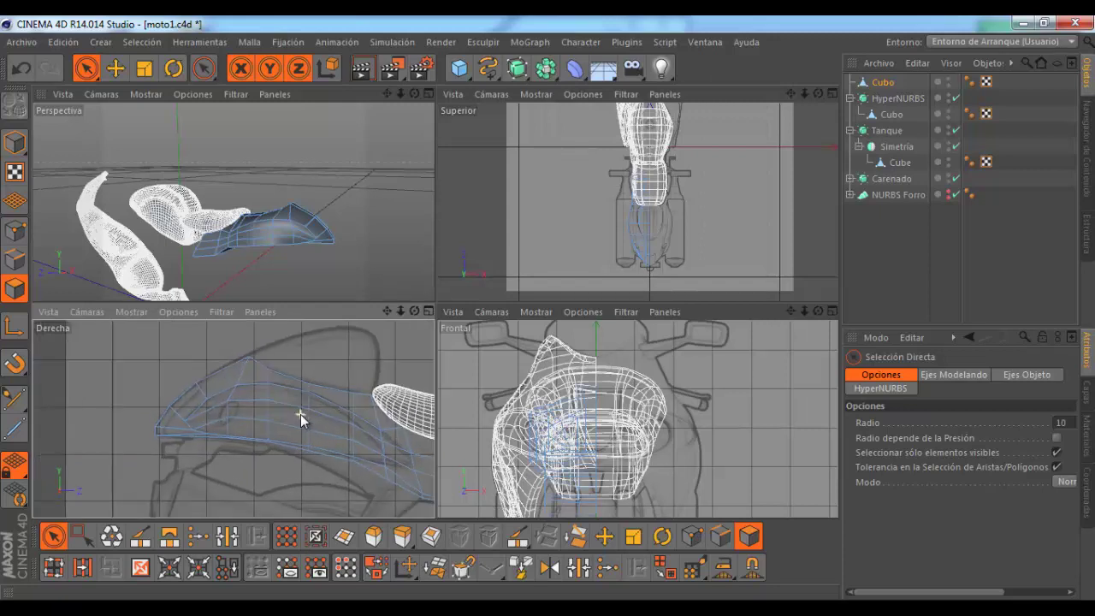
scroll(353, 365, "down", 3)
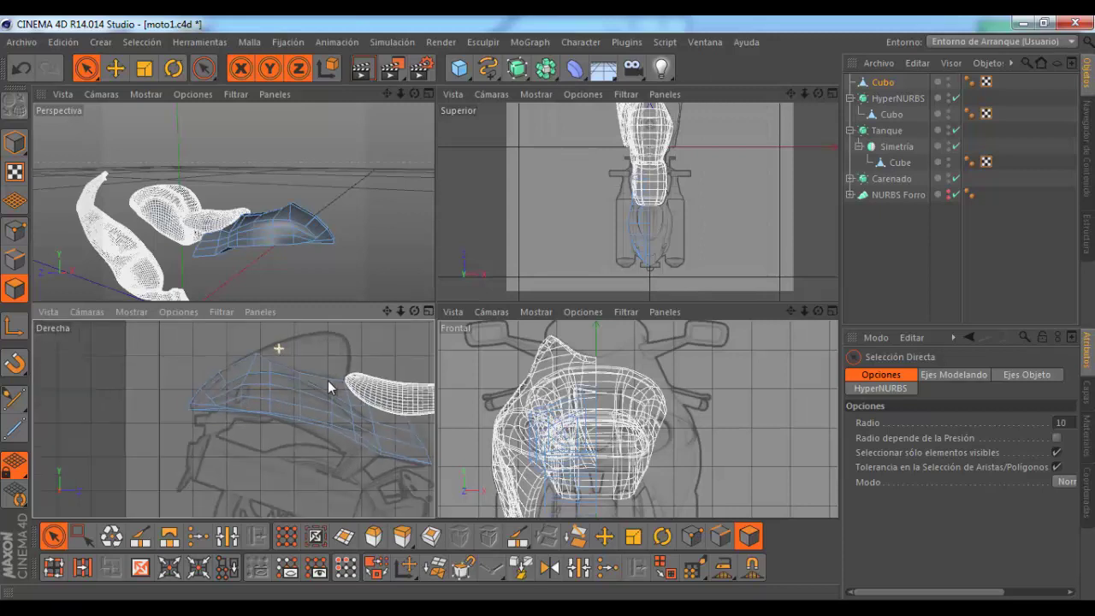
middle_click_drag(376, 414, 208, 391)
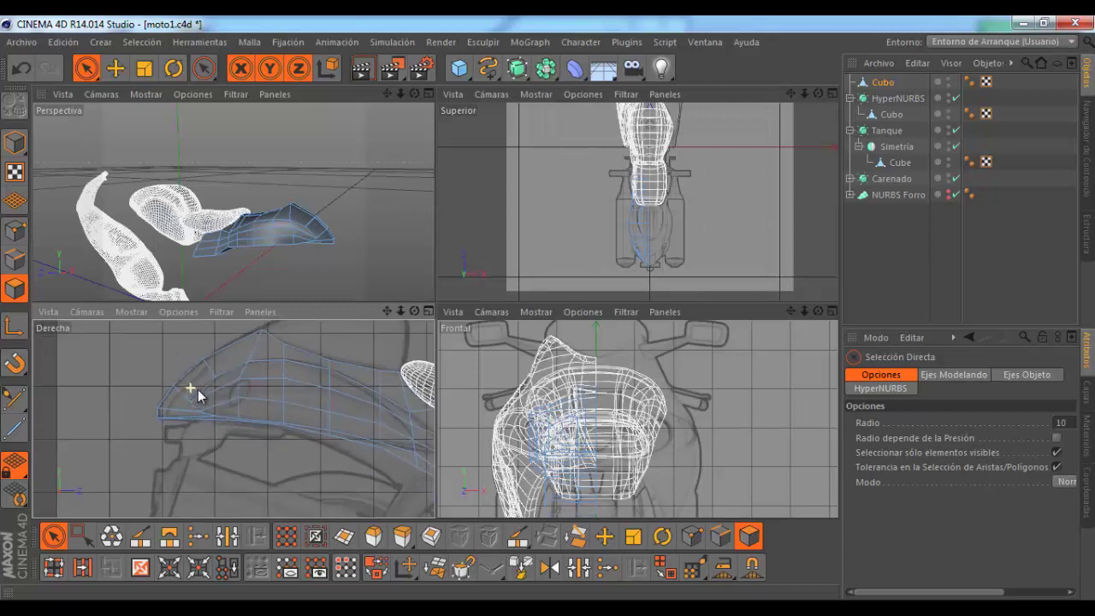
scroll(225, 381, "up", 3)
scroll(260, 377, "up", 2)
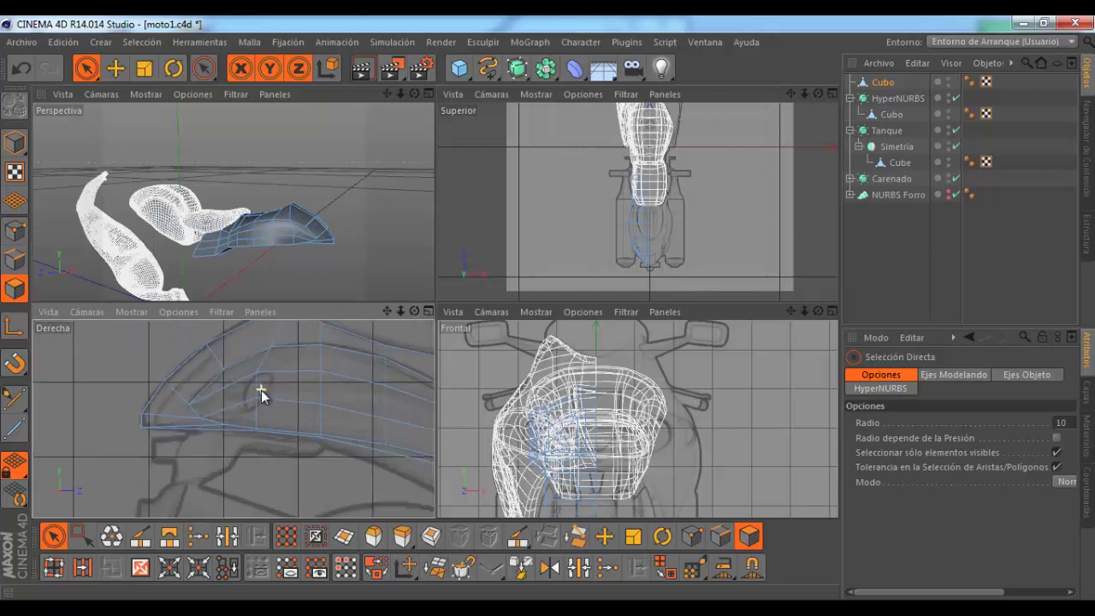
scroll(258, 385, "up", 2)
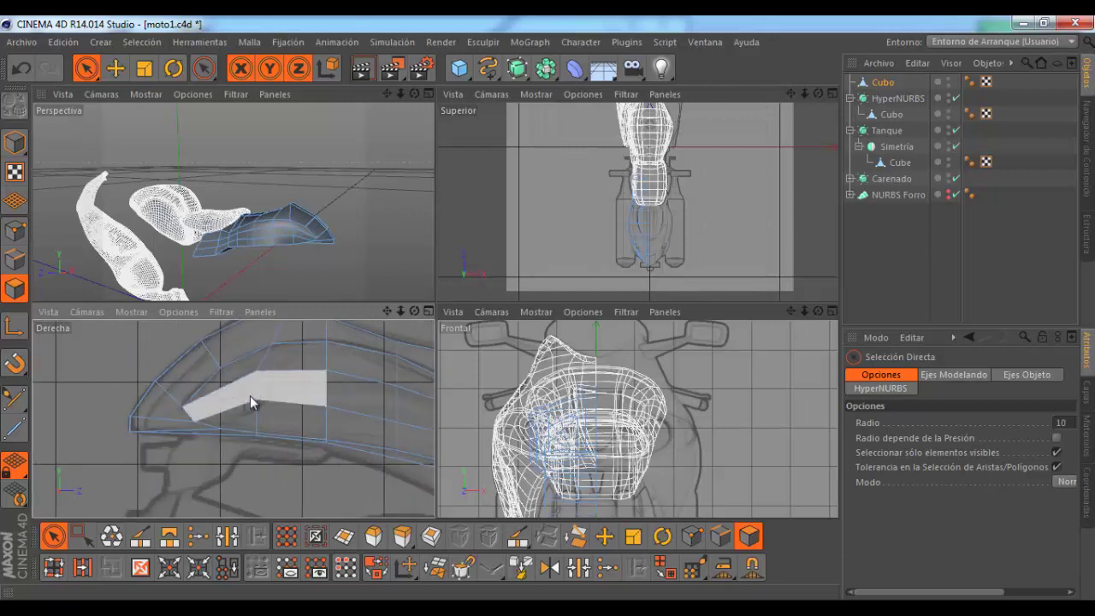
scroll(237, 378, "down", 1)
scroll(219, 377, "down", 2)
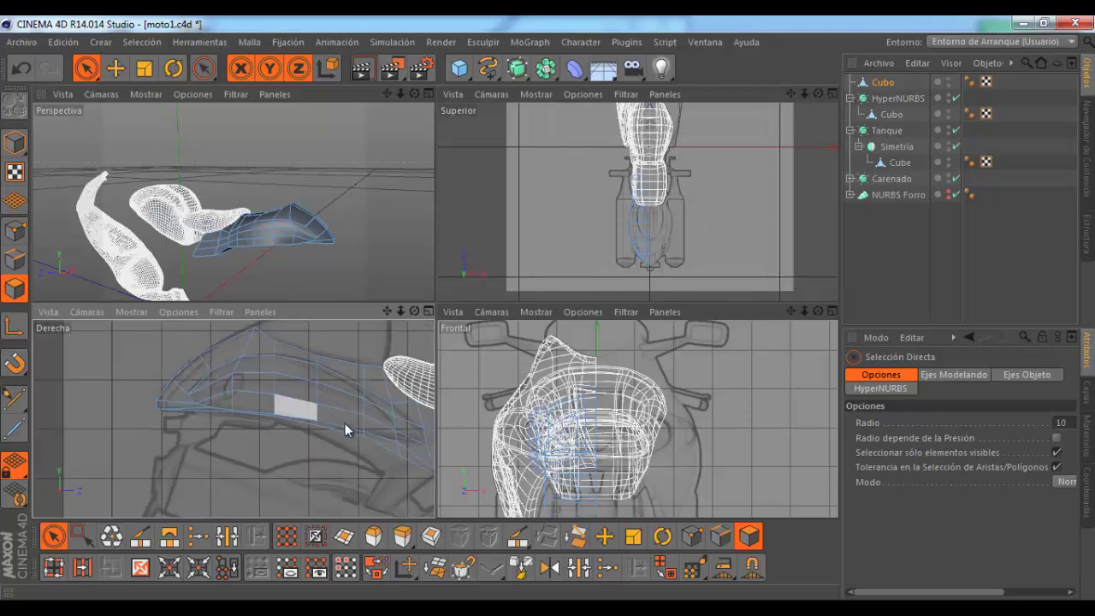
scroll(342, 419, "down", 1)
scroll(352, 417, "down", 1)
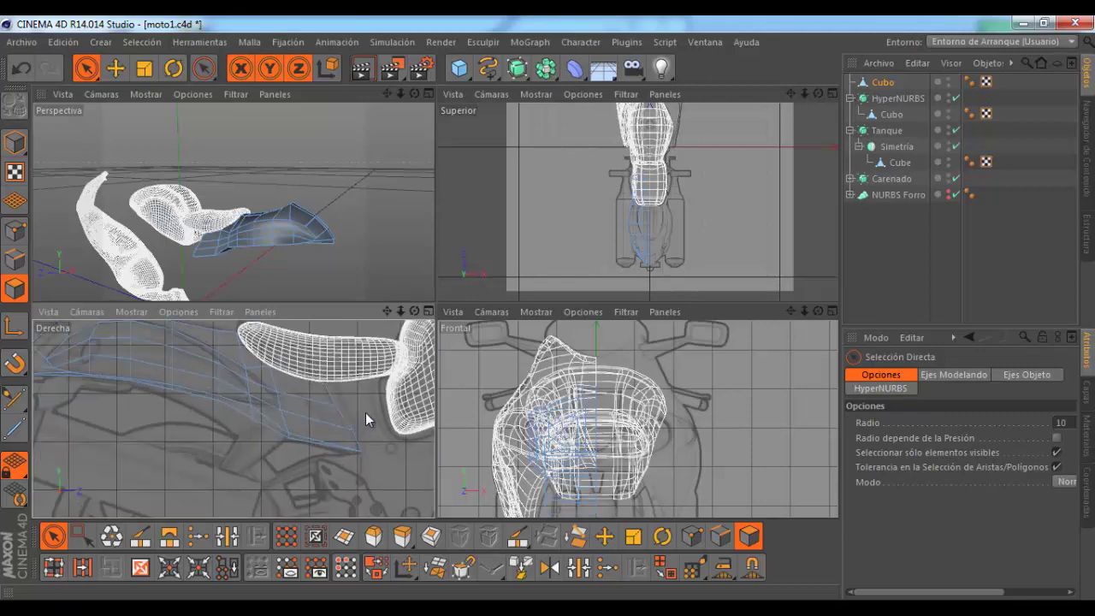
scroll(366, 412, "down", 1)
scroll(324, 409, "up", 2)
scroll(228, 395, "up", 1)
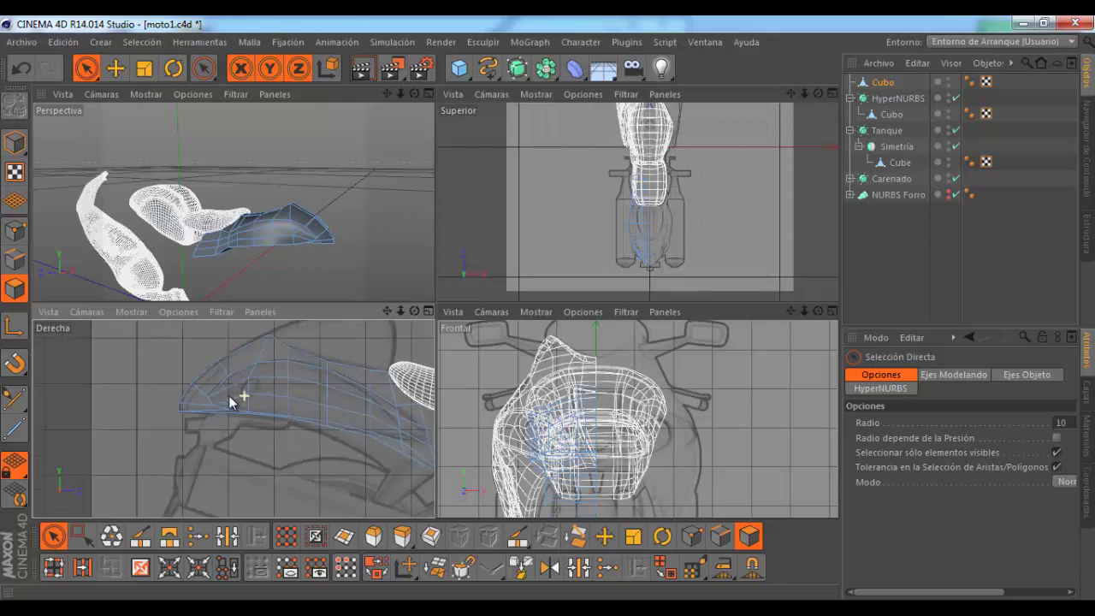
scroll(266, 422, "up", 1)
scroll(261, 419, "up", 1)
scroll(194, 386, "up", 1)
scroll(227, 396, "up", 1)
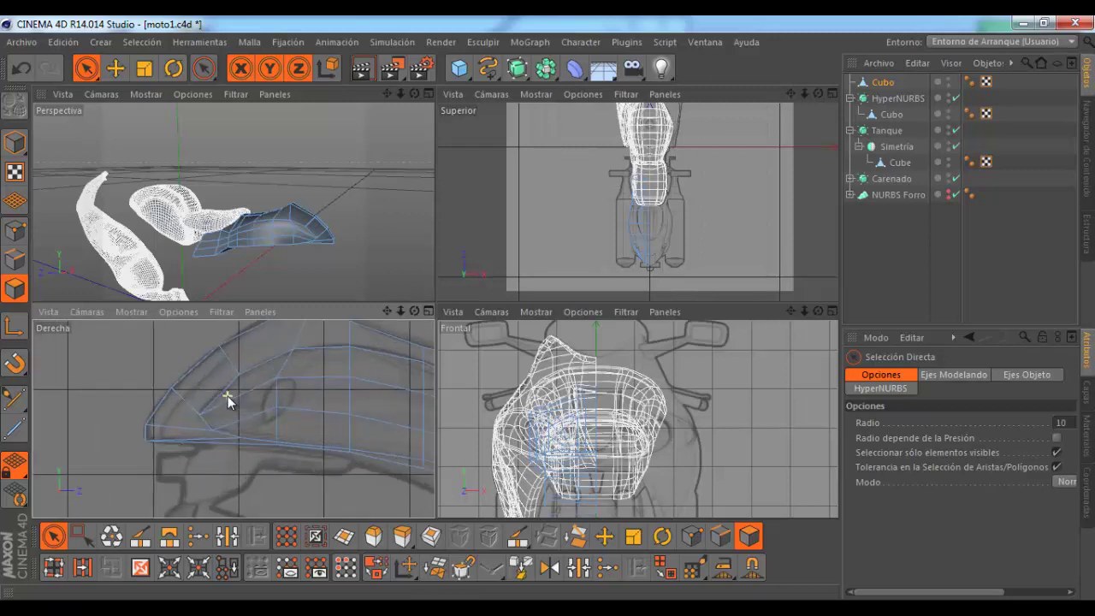
scroll(206, 402, "up", 1)
scroll(256, 385, "up", 1)
Step: Switch the panel to Points mode and maximize the Perspective viewport around the seat
left_click(15, 231)
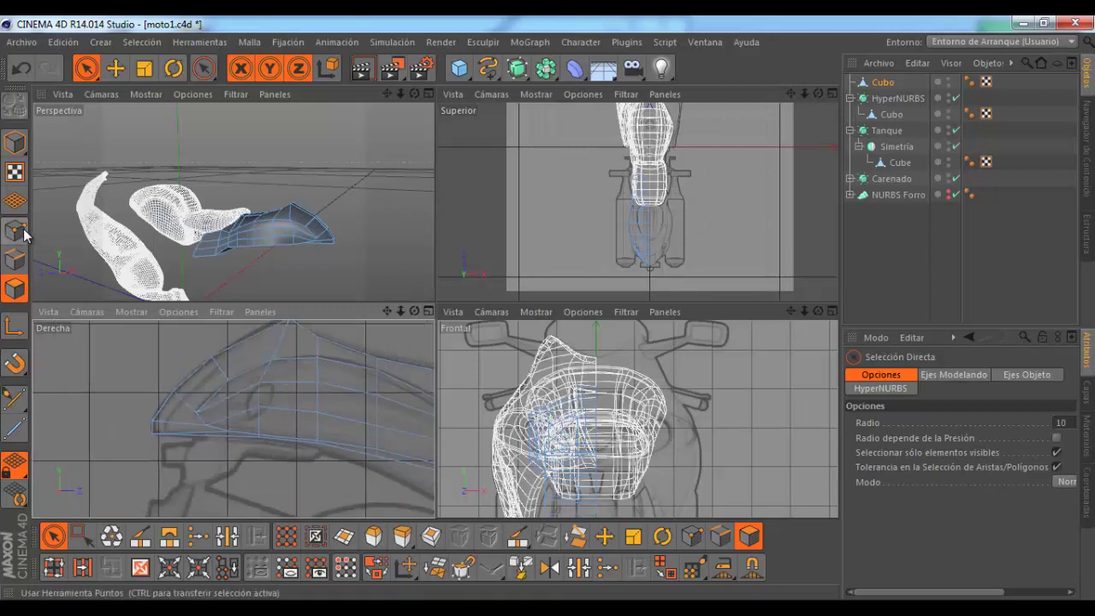
scroll(169, 362, "down", 2)
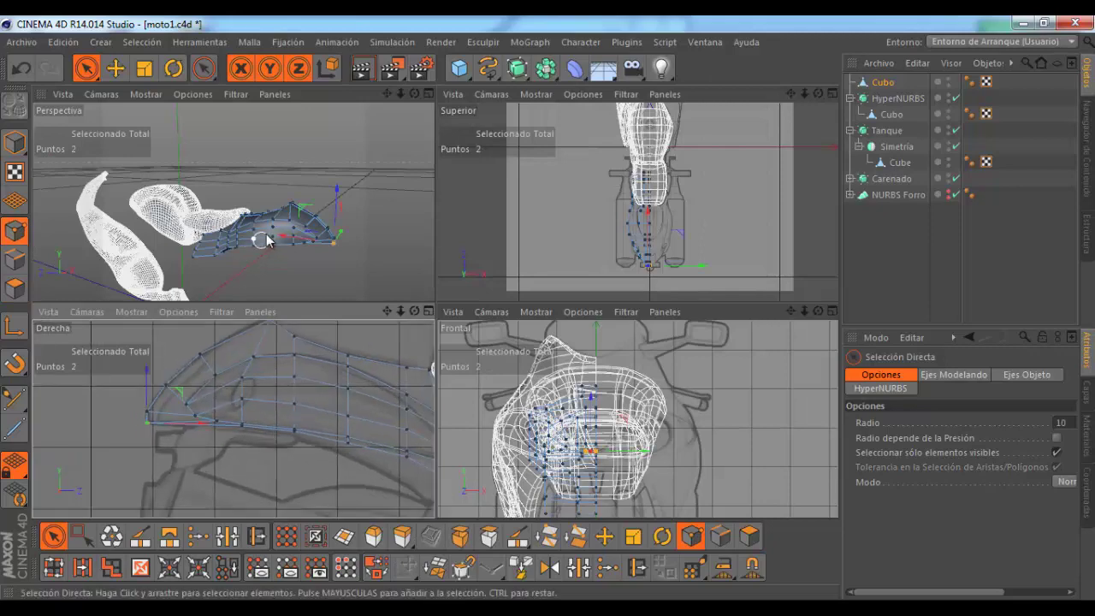
scroll(291, 201, "up", 2)
left_click_drag(414, 93, 268, 209)
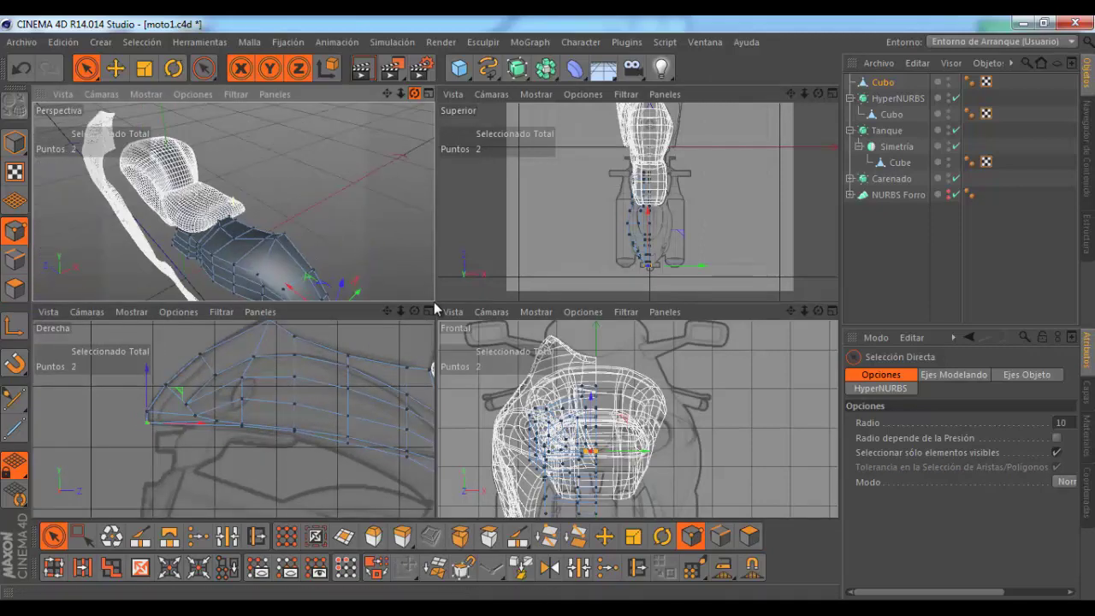
scroll(267, 210, "up", 2)
scroll(265, 214, "up", 2)
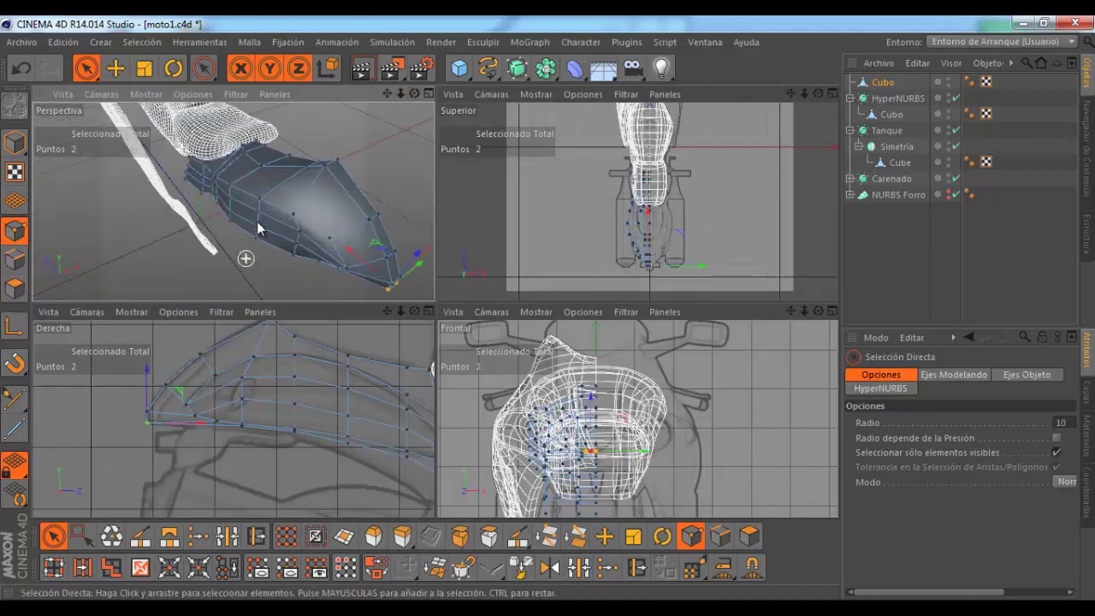
scroll(264, 217, "up", 2)
scroll(261, 220, "up", 2)
scroll(261, 221, "up", 2)
scroll(257, 214, "up", 2)
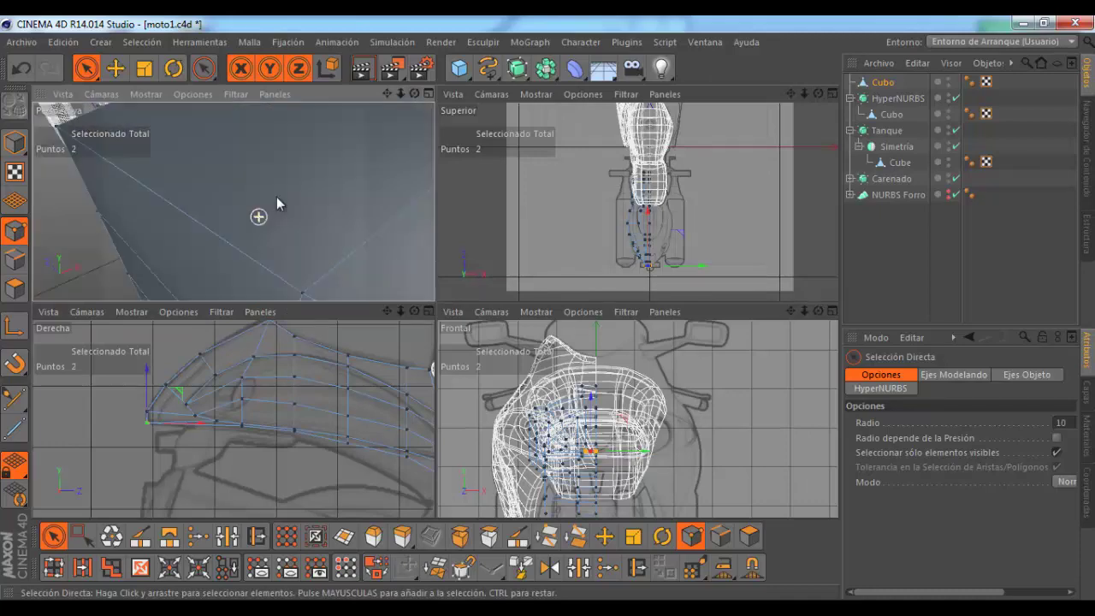
scroll(298, 186, "up", 2)
scroll(359, 162, "up", 1)
left_click(428, 93)
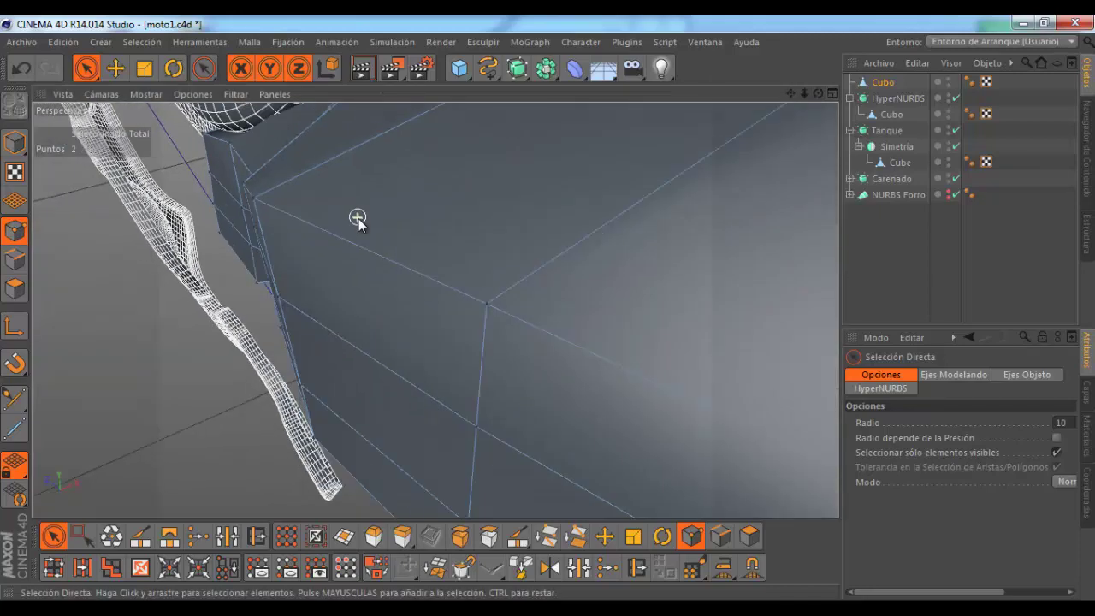
scroll(359, 218, "down", 3)
scroll(304, 235, "down", 3)
scroll(369, 234, "up", 1)
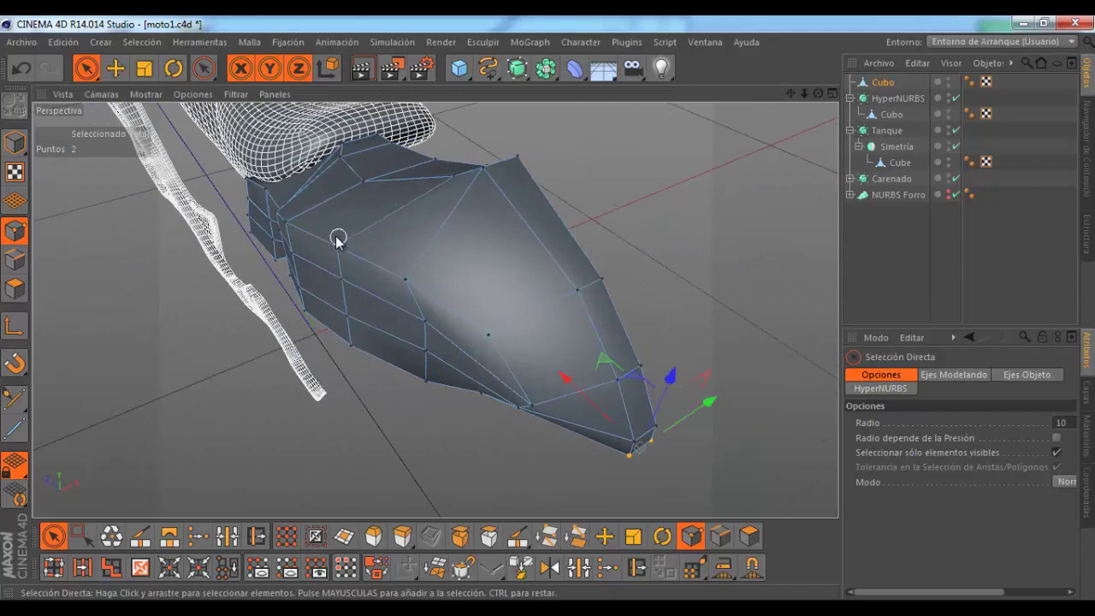
Step: Slide three selected points along X, then push a single point outward along X
left_click_drag(817, 93, 703, 102)
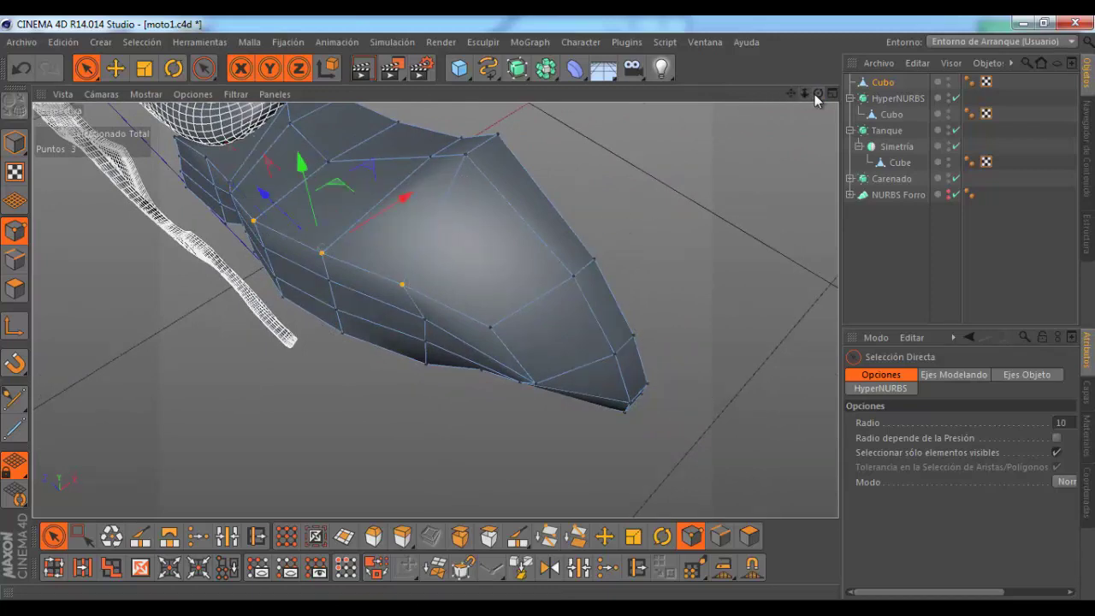
left_click_drag(817, 93, 758, 111)
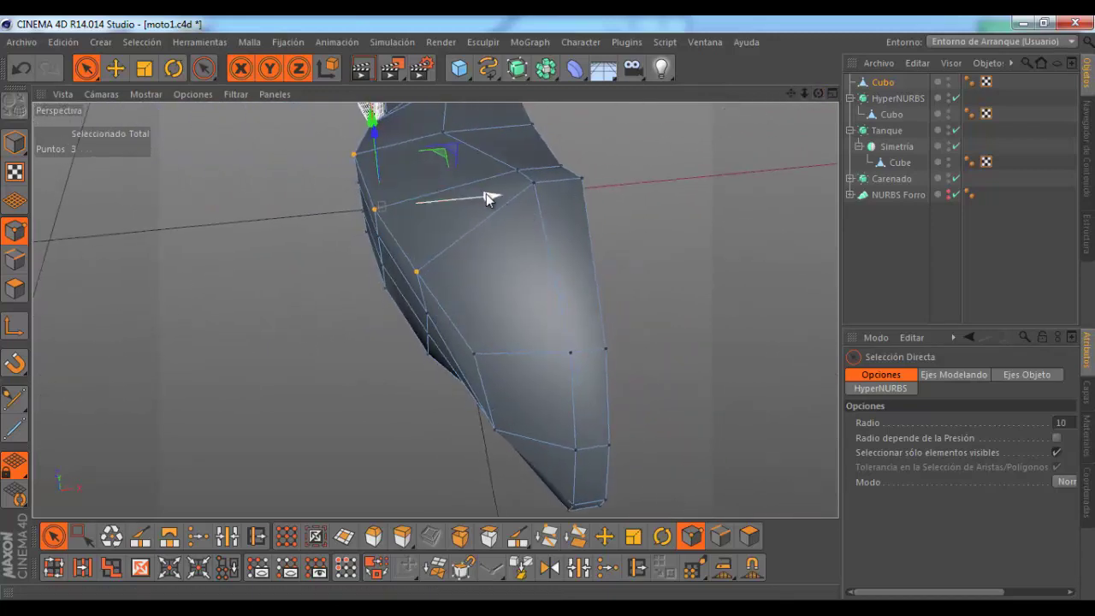
left_click_drag(485, 195, 522, 197)
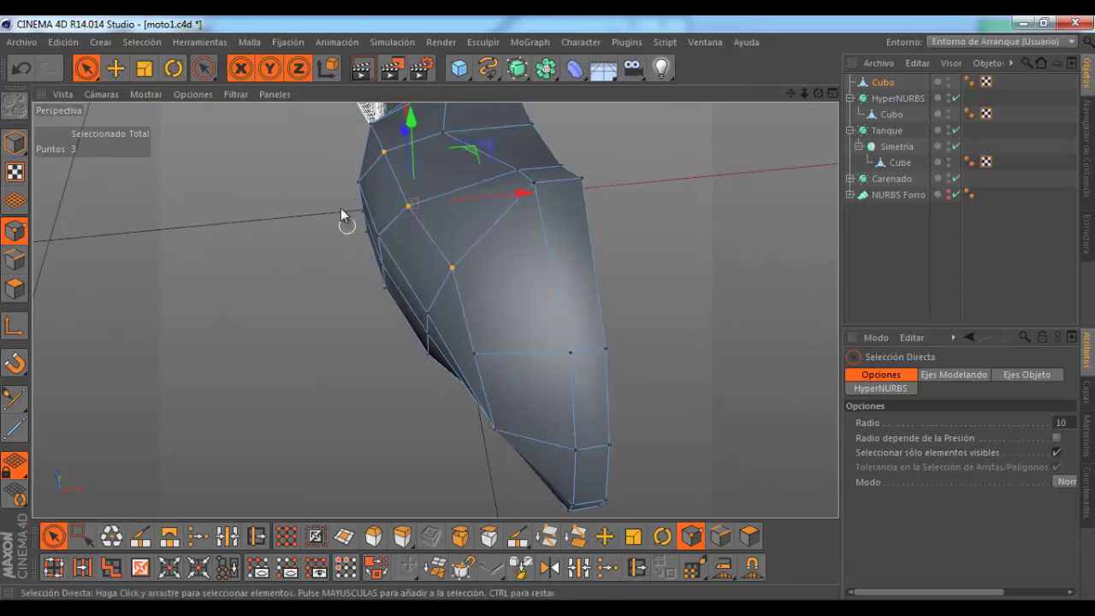
left_click_drag(366, 221, 367, 243, "alt")
right_click_drag(377, 186, 454, 301, "alt")
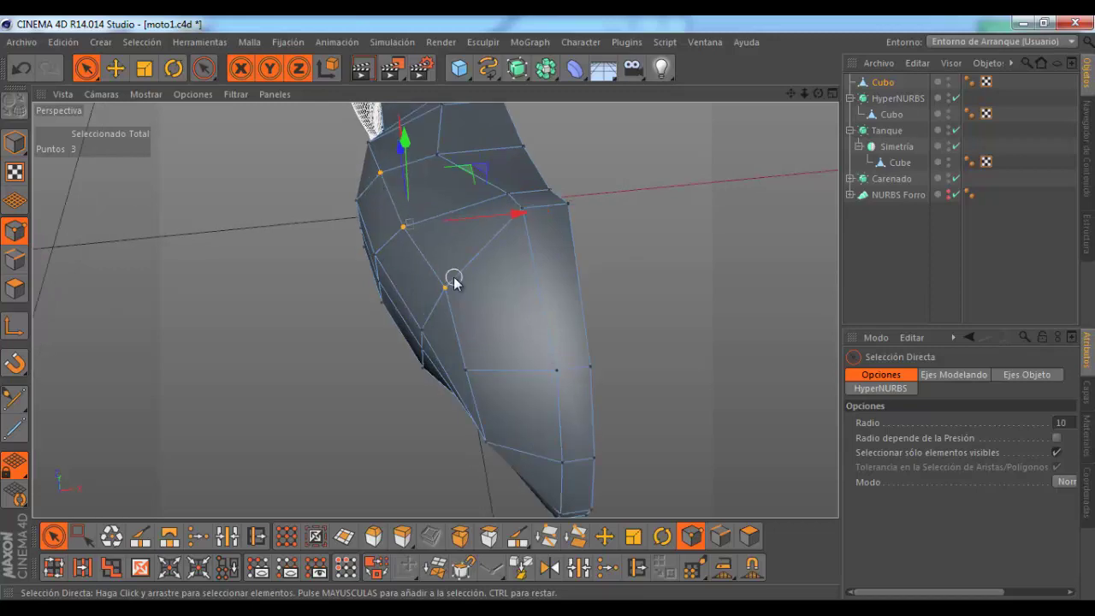
left_click(474, 364)
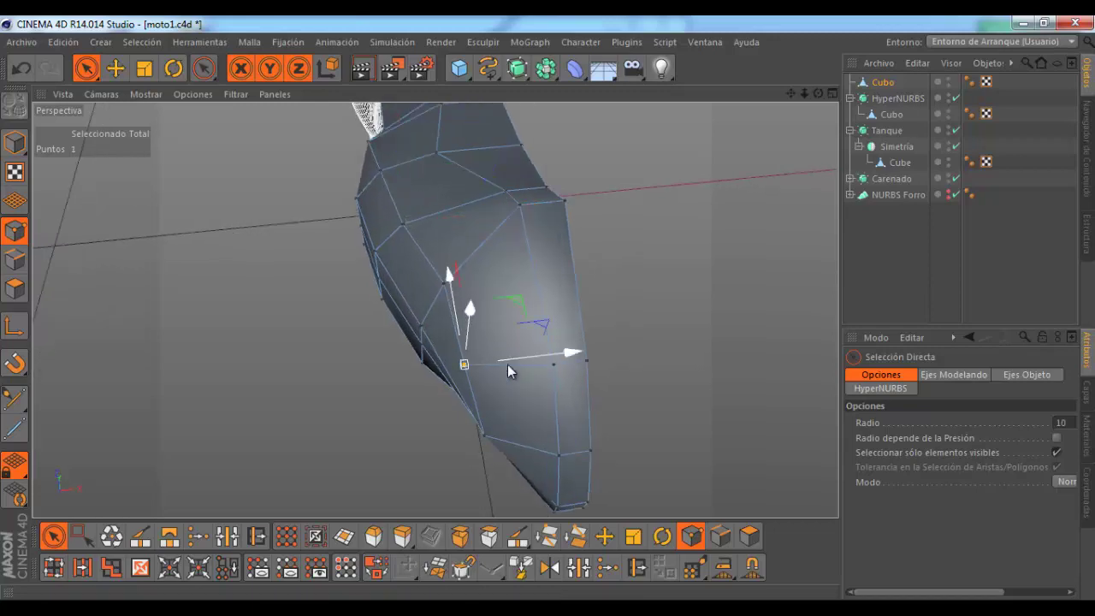
left_click_drag(533, 354, 555, 353)
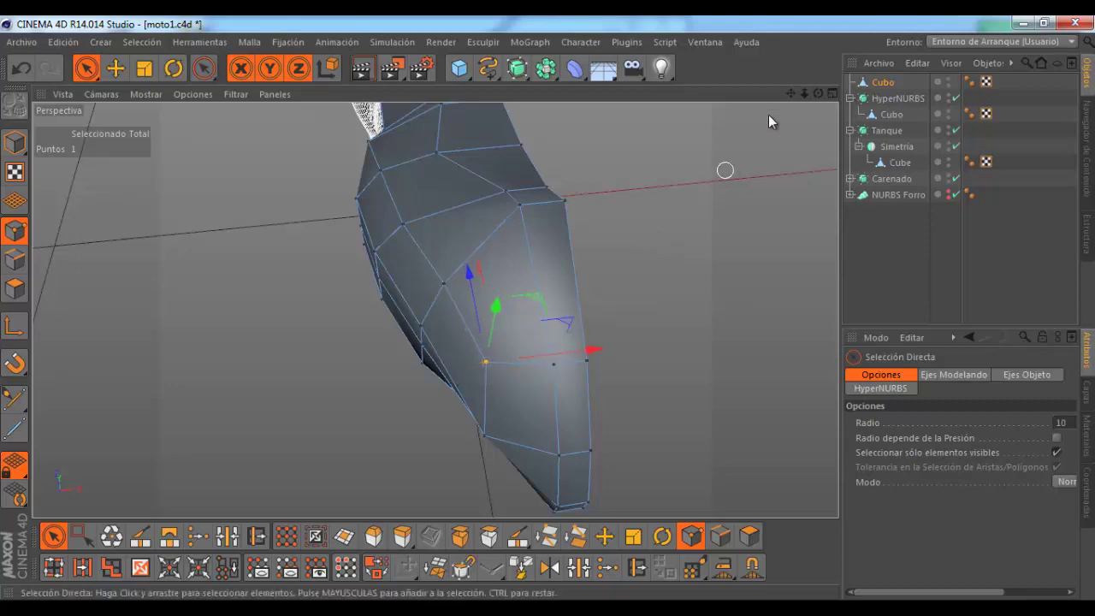
Step: Shift the points near the panel's top edge slightly along X
mouse_move(818, 93)
left_mouse_down()
mouse_move(547, 305)
mouse_move(200, 356)
left_mouse_up()
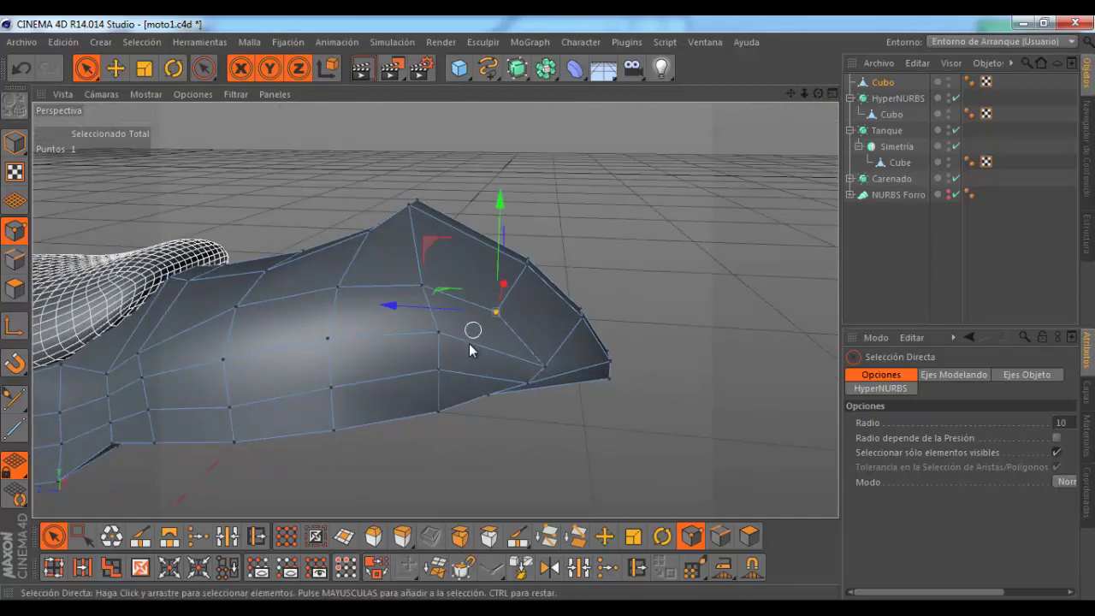
left_click_drag(818, 93, 549, 310)
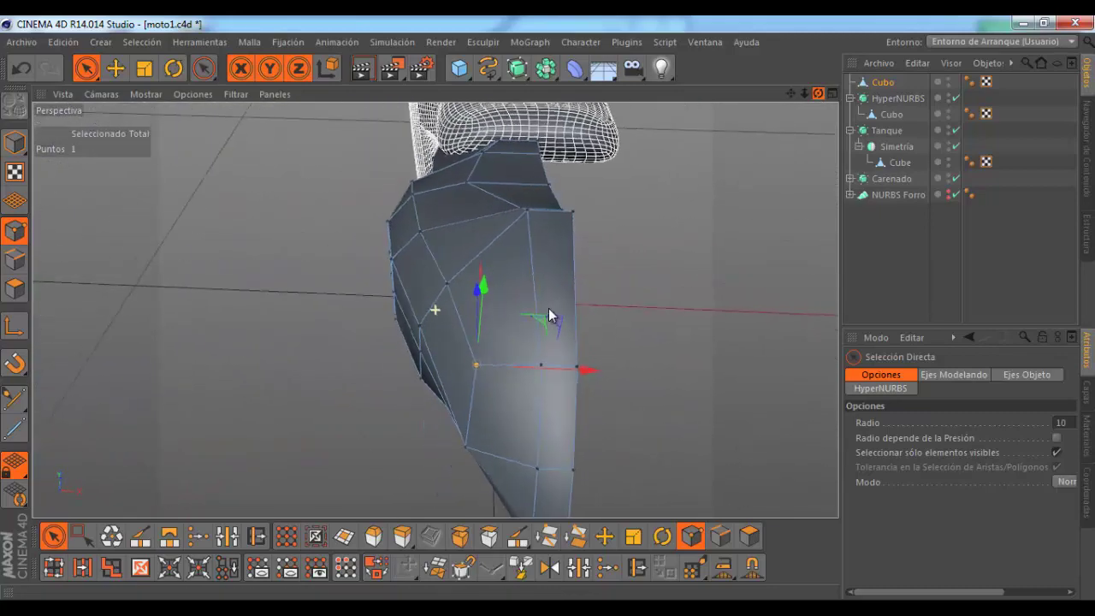
left_click_drag(550, 312, 548, 312)
left_click_drag(804, 92, 477, 250)
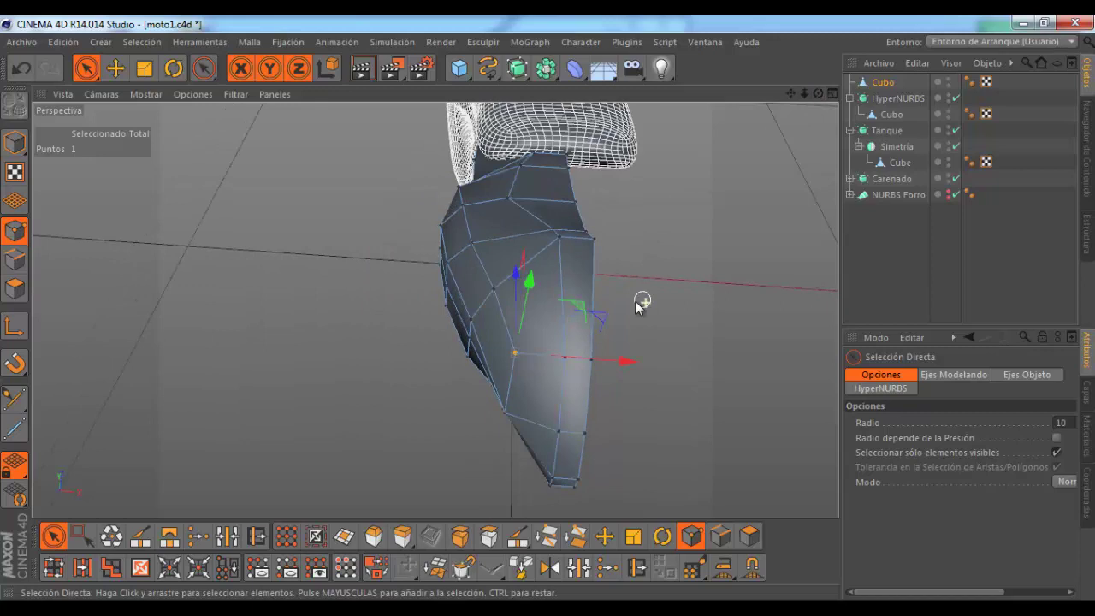
left_click(461, 198)
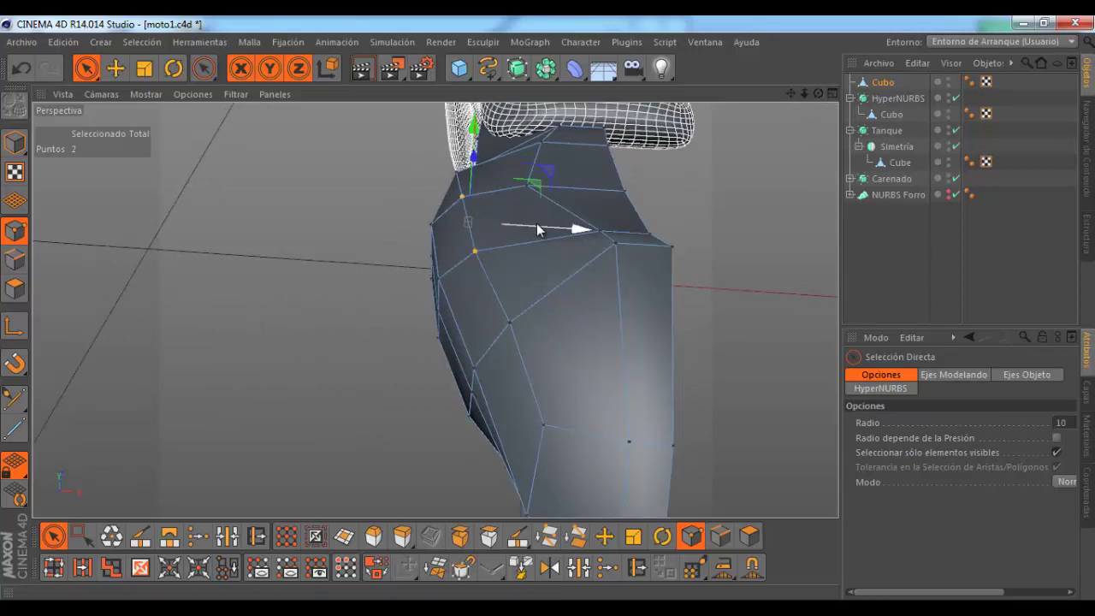
left_click_drag(538, 229, 547, 231)
left_click_drag(520, 273, 579, 359, "alt")
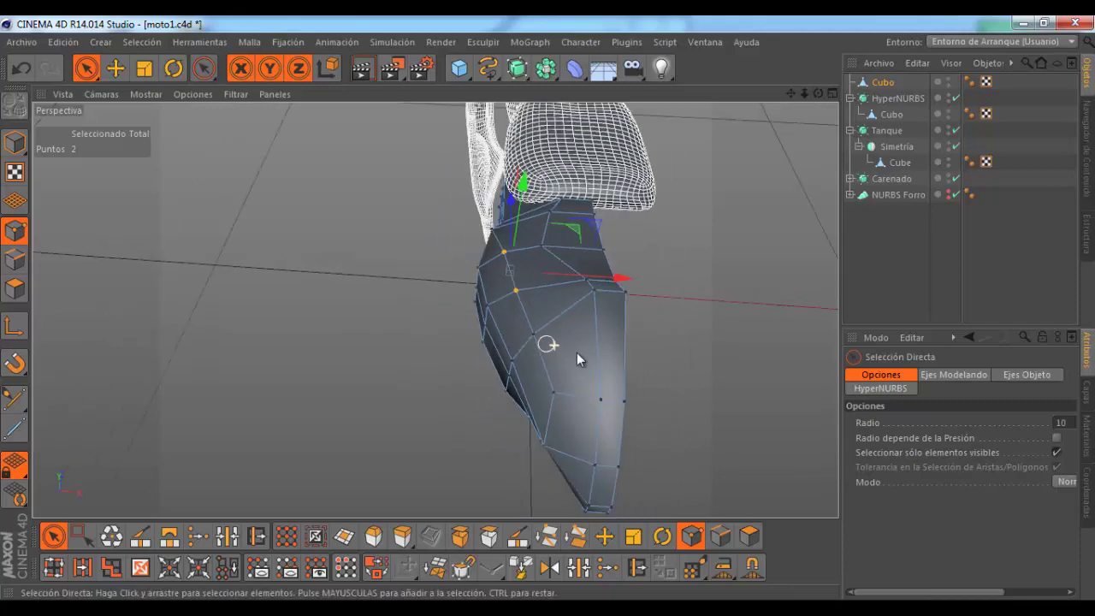
scroll(482, 226, "up", 5)
Step: Move a single point below the seat about 1.1 cm
left_click_drag(817, 93, 552, 313)
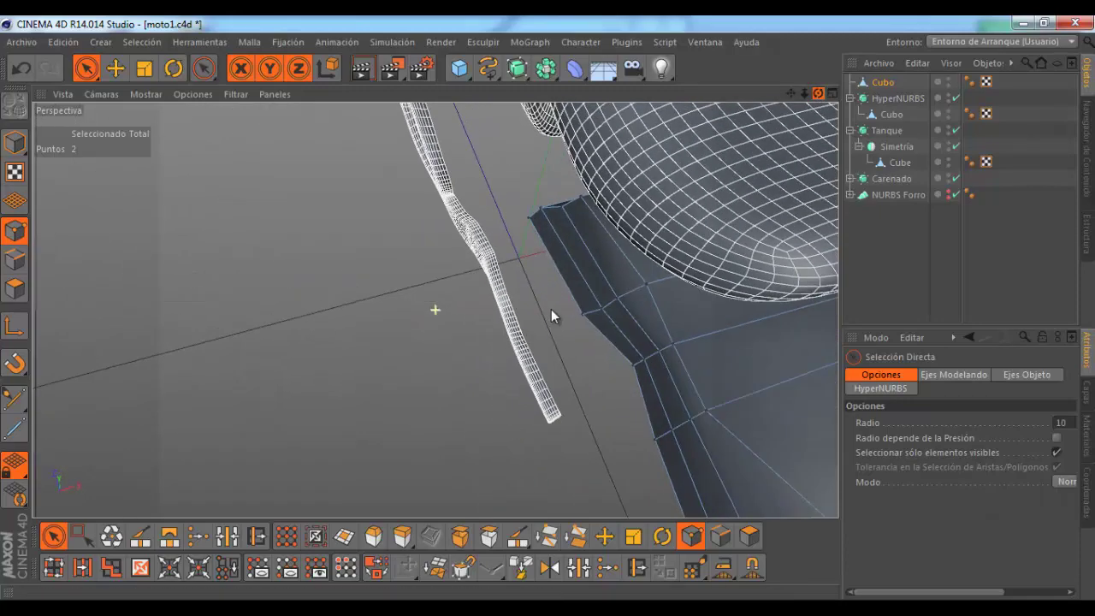
left_click_drag(818, 93, 629, 340)
scroll(629, 340, "up", 2)
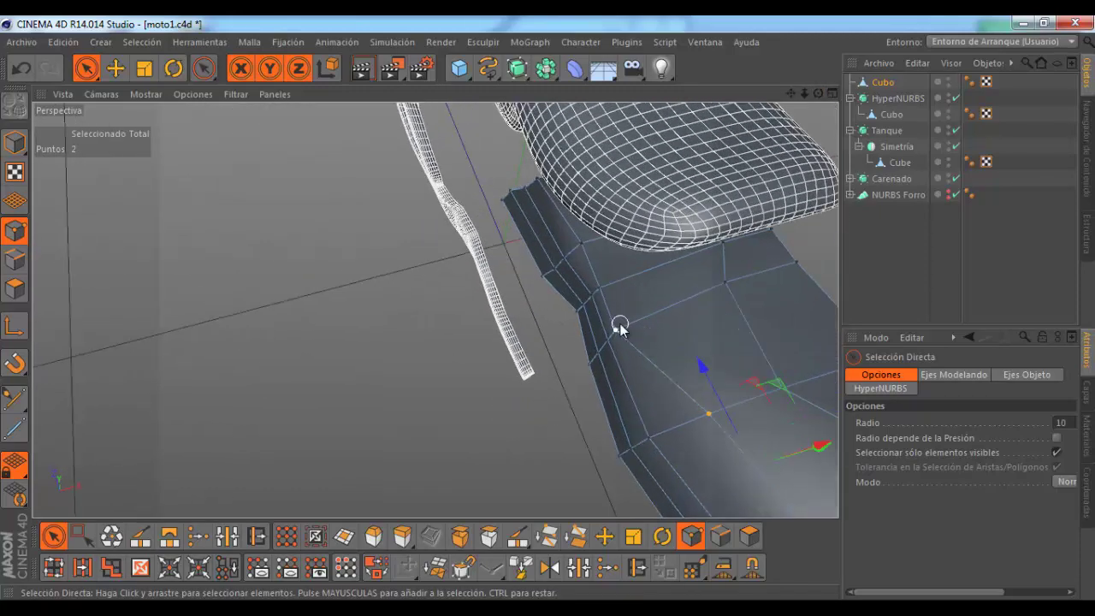
left_click(619, 326)
mouse_move(685, 307)
left_mouse_down()
mouse_move(716, 297)
mouse_move(635, 344)
left_mouse_up()
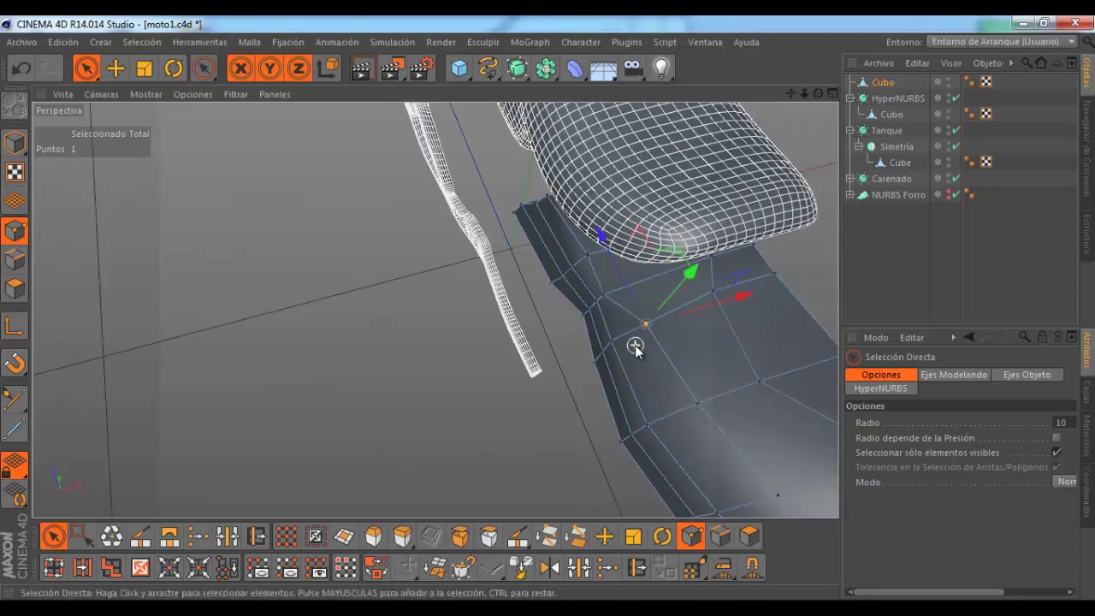
Step: Shift an under-seat edge point about 1 cm and the corner point 0.414 cm along X
scroll(601, 297, "up", 2)
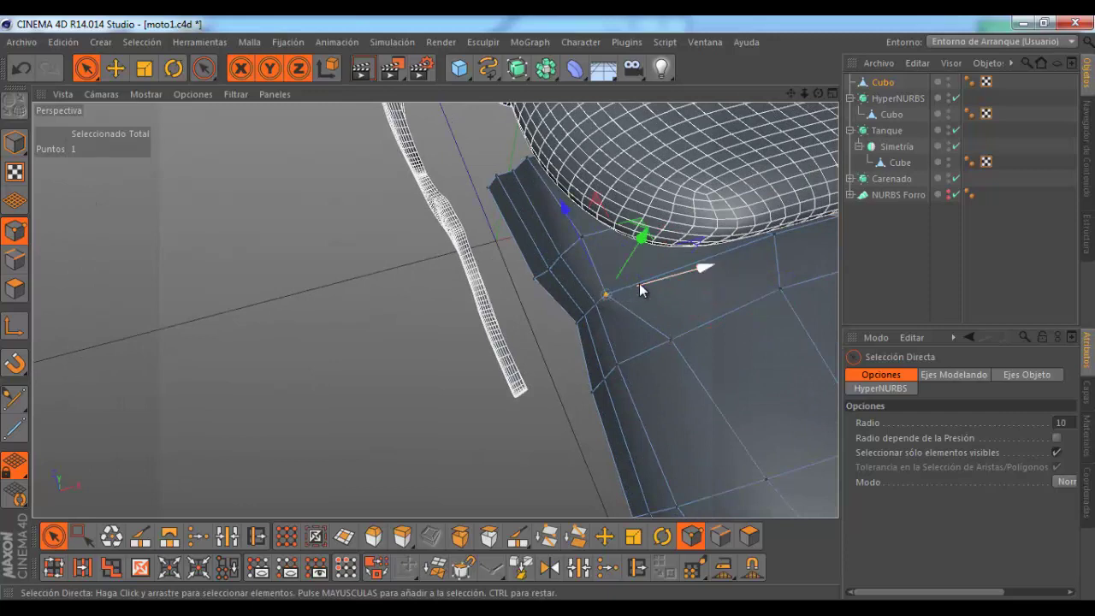
left_click(608, 299)
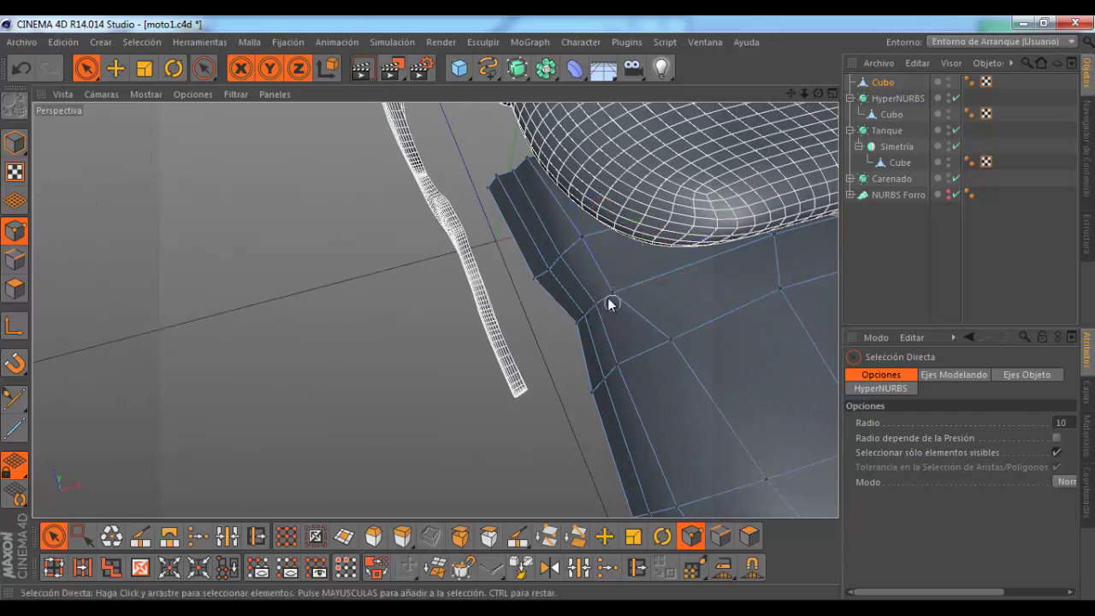
left_click(530, 173)
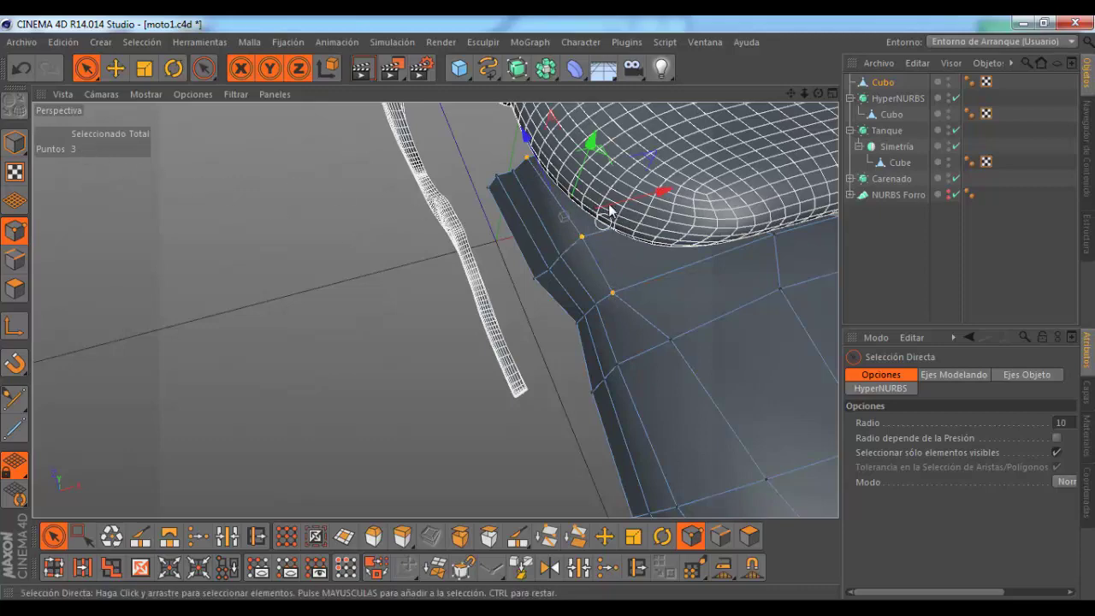
left_click_drag(622, 206, 636, 201)
mouse_move(816, 100)
left_mouse_down()
mouse_move(537, 310)
mouse_move(663, 236)
left_mouse_up()
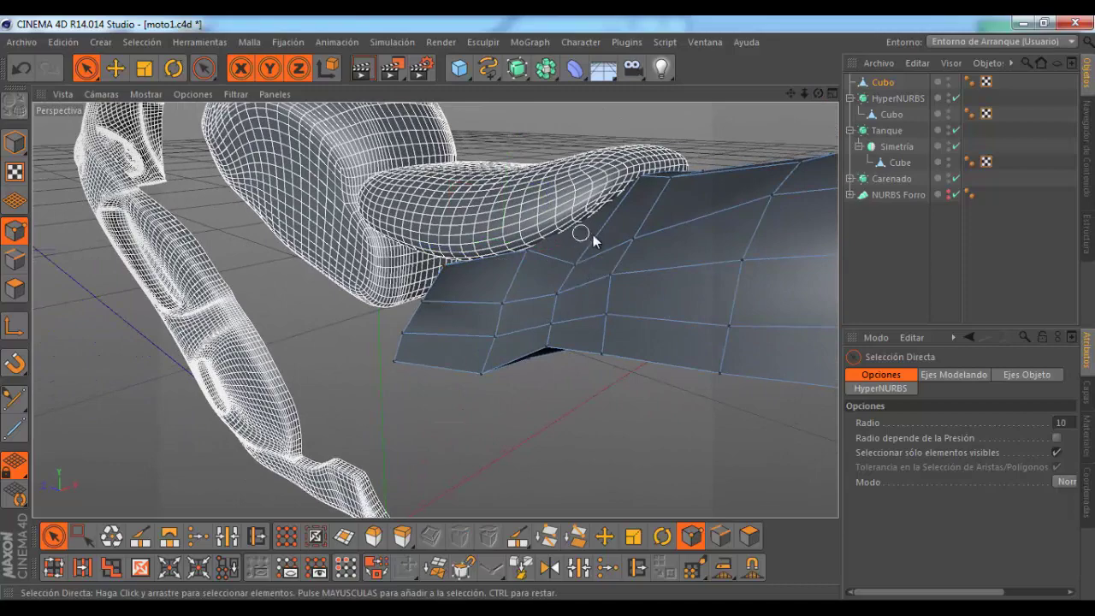
left_click_drag(817, 92, 606, 338)
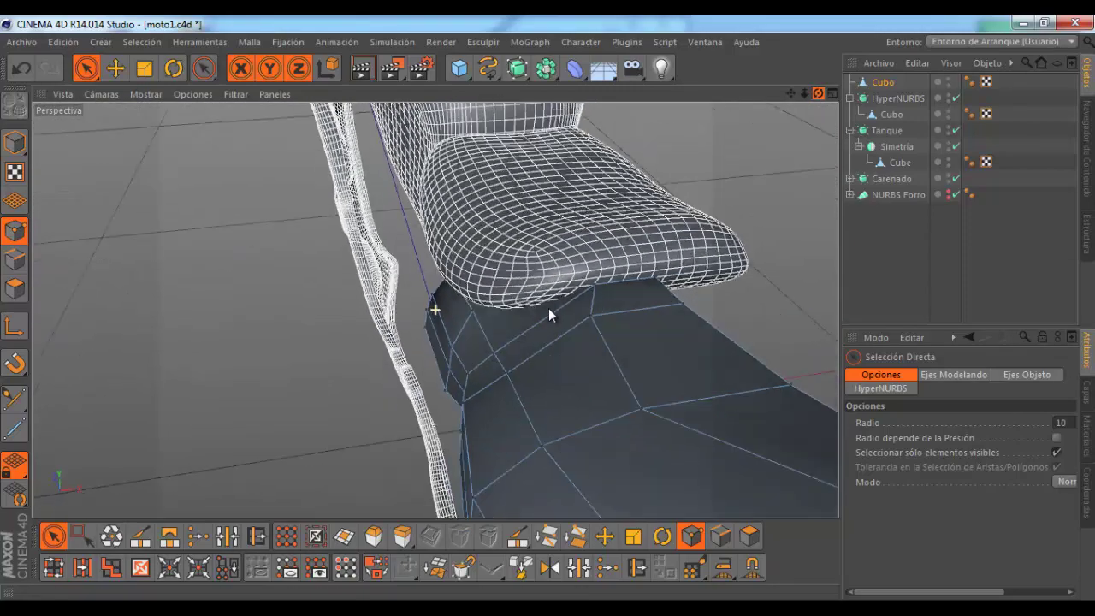
left_click(489, 353)
left_click_drag(556, 353, 572, 341)
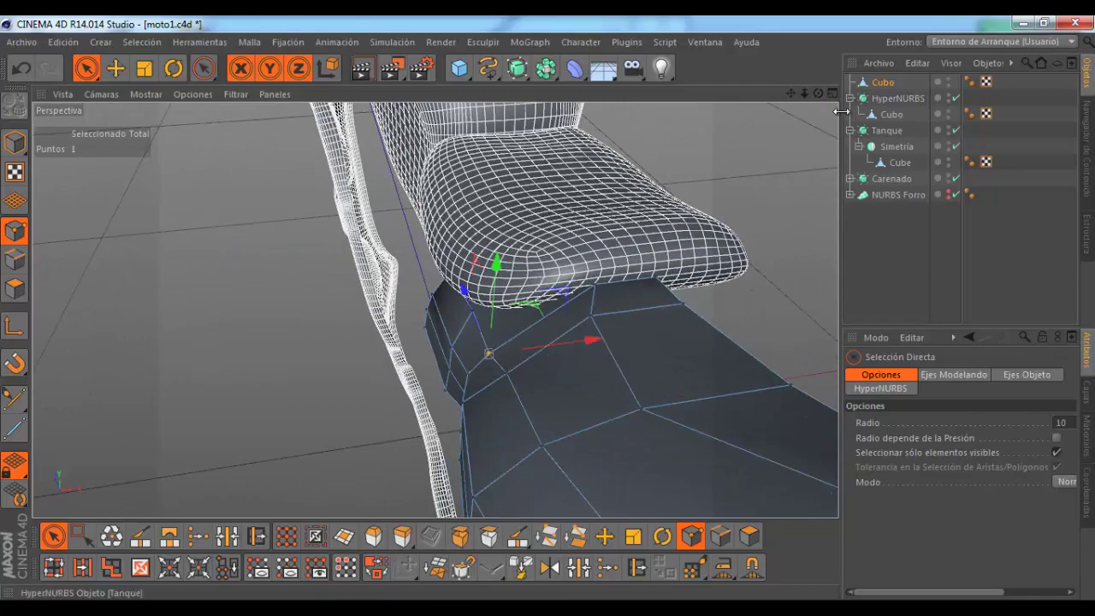
Step: Push an upper-edge point about 0.35 cm out along X, then view the whole bike
left_click_drag(818, 94, 547, 308)
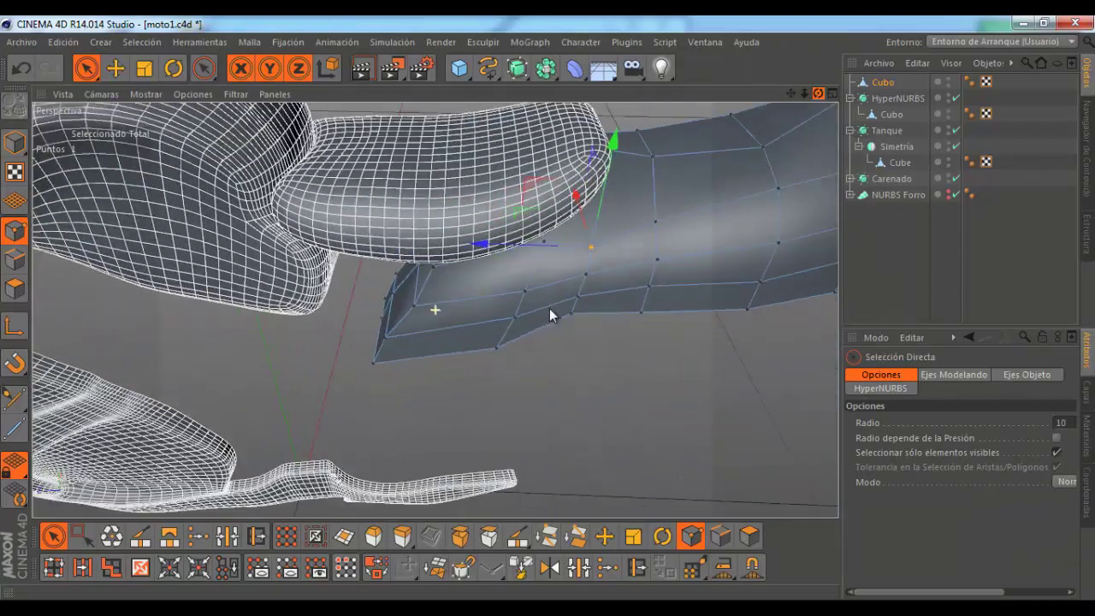
mouse_move(547, 308)
left_mouse_down("alt")
mouse_move(530, 234)
mouse_move(718, 193)
mouse_move(684, 185)
mouse_move(357, 272)
mouse_move(686, 201)
left_mouse_up("alt")
mouse_move(819, 105)
left_mouse_down()
mouse_move(549, 316)
mouse_move(582, 234)
left_mouse_up()
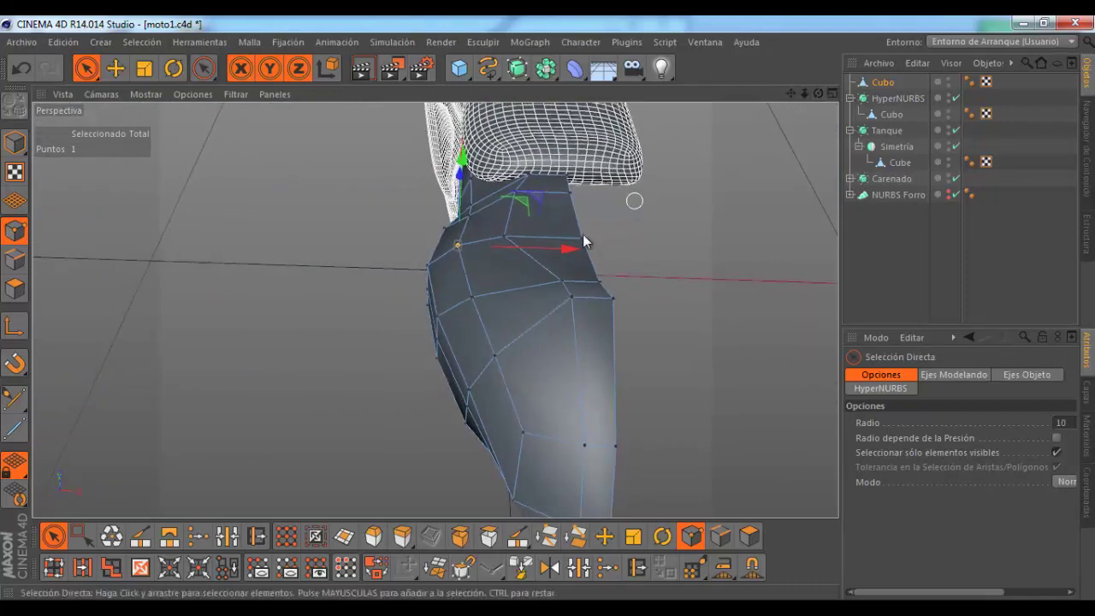
mouse_move(515, 247)
left_mouse_down()
mouse_move(513, 237)
mouse_move(492, 248)
left_mouse_up()
scroll(492, 249, "up", 2)
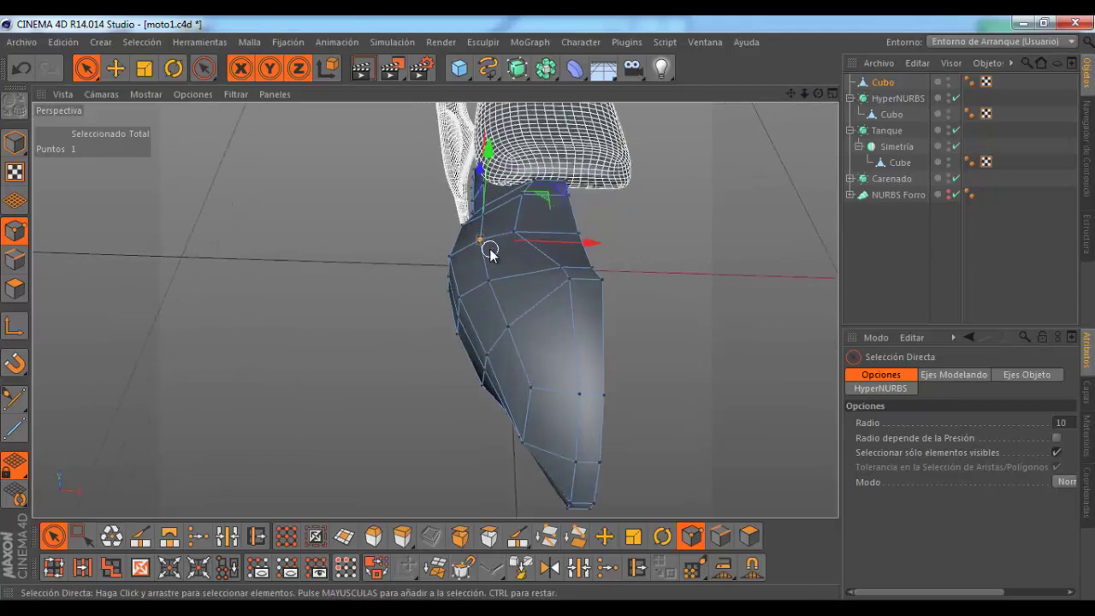
scroll(490, 250, "up", 1)
scroll(483, 248, "down", 2)
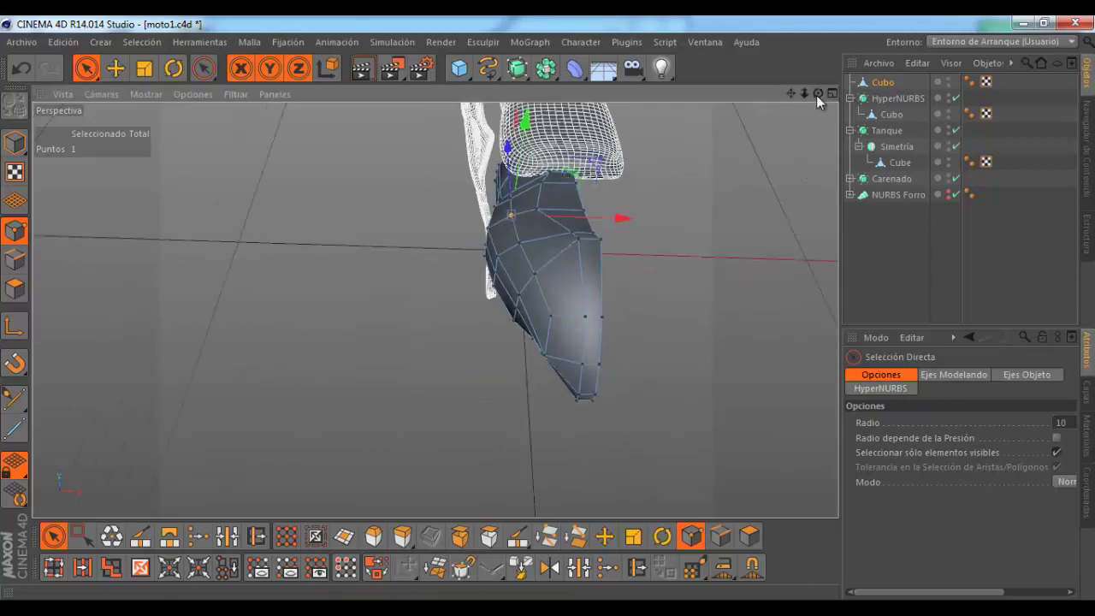
left_click_drag(818, 94, 796, 99)
Step: Raise a front-edge point 0.57 cm and pick the next points along the lower edge
scroll(564, 262, "up", 3)
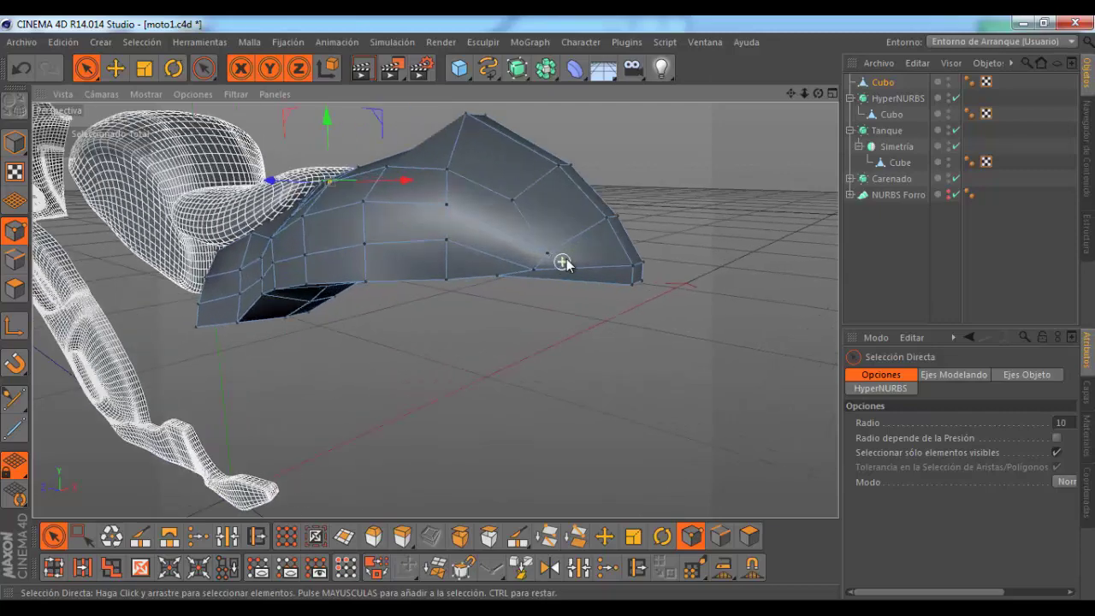
scroll(562, 262, "up", 2)
mouse_move(811, 95)
left_mouse_down()
mouse_move(548, 313)
mouse_move(586, 158)
left_mouse_up()
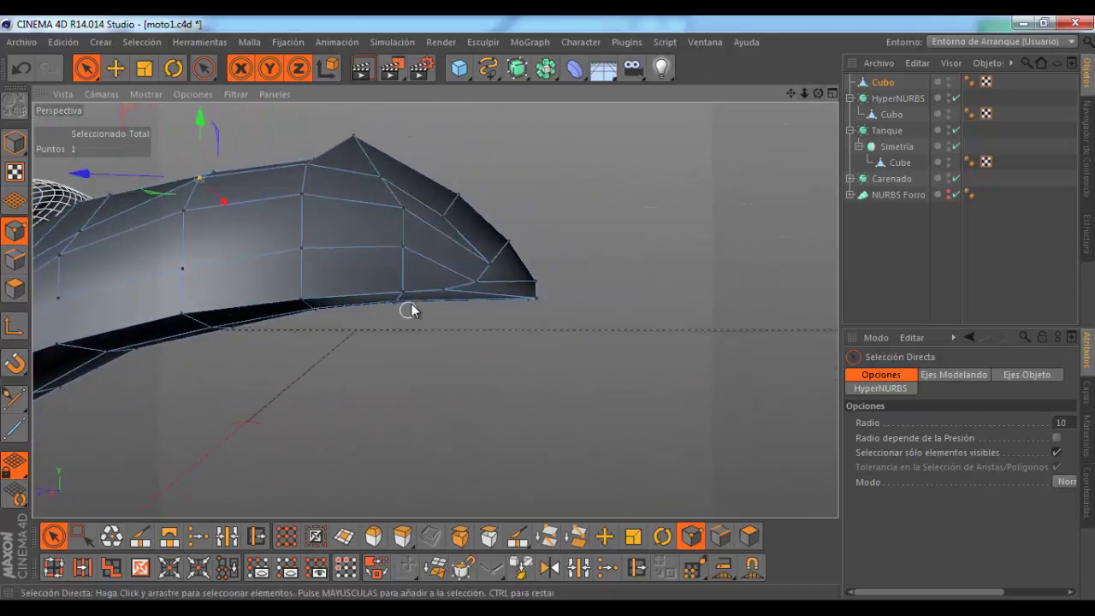
left_click_drag(405, 221, 408, 215)
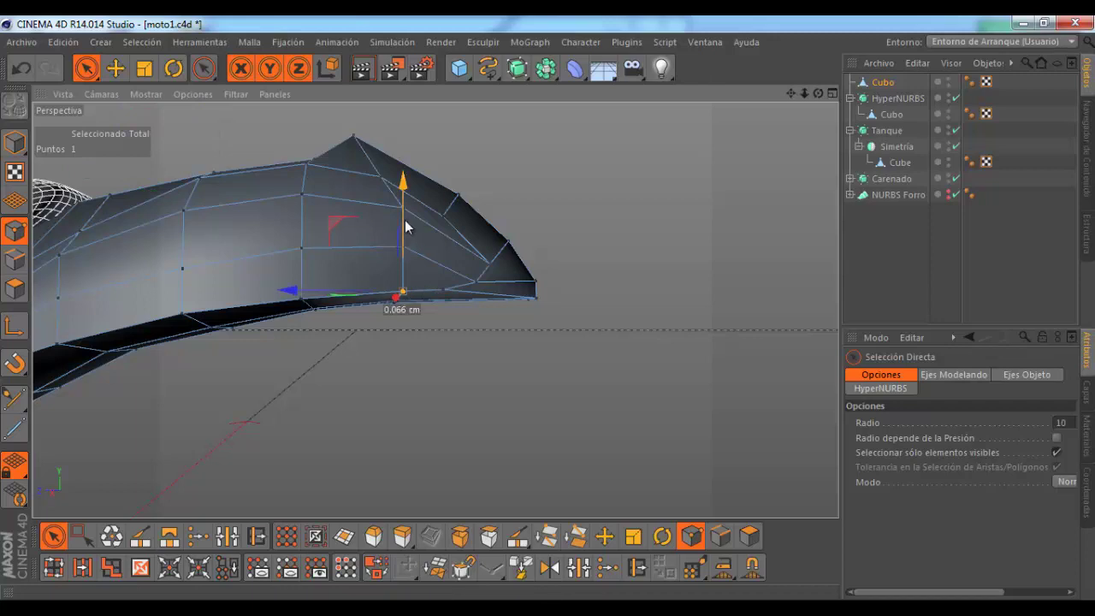
left_click(442, 289)
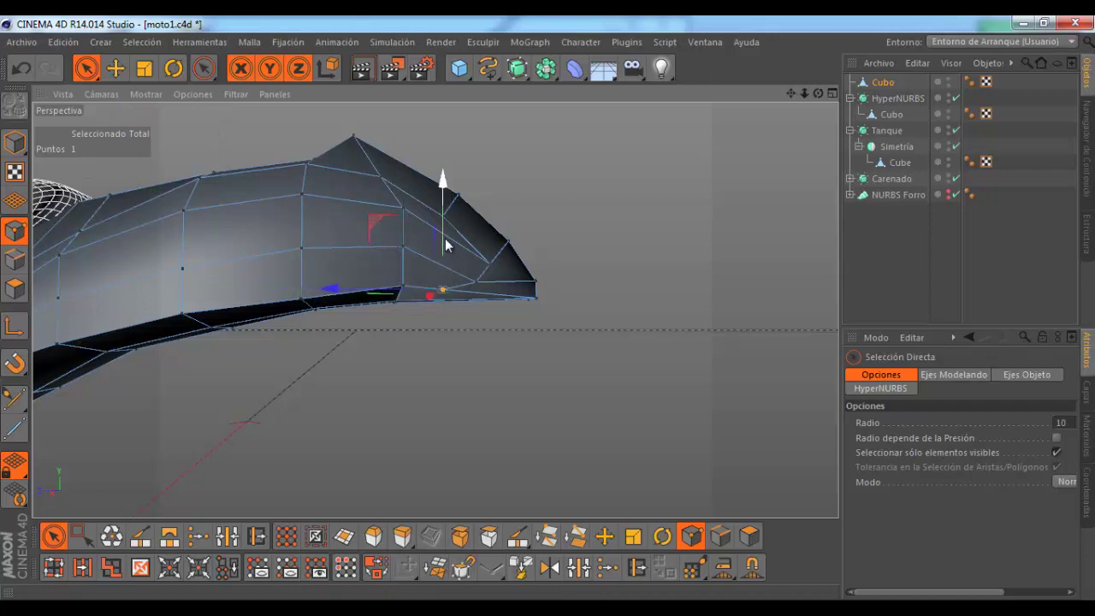
left_click(474, 282)
Step: Lift the front-curve vertex and pull it back along X, then raise the vertex beneath it
left_click_drag(818, 94, 626, 202)
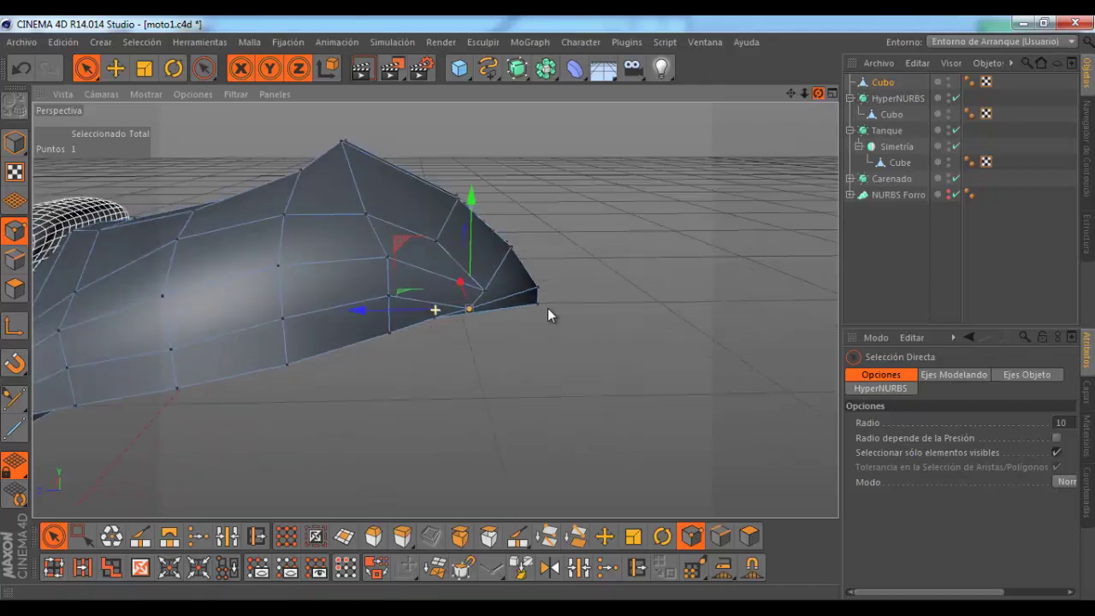
scroll(504, 273, "up", 2)
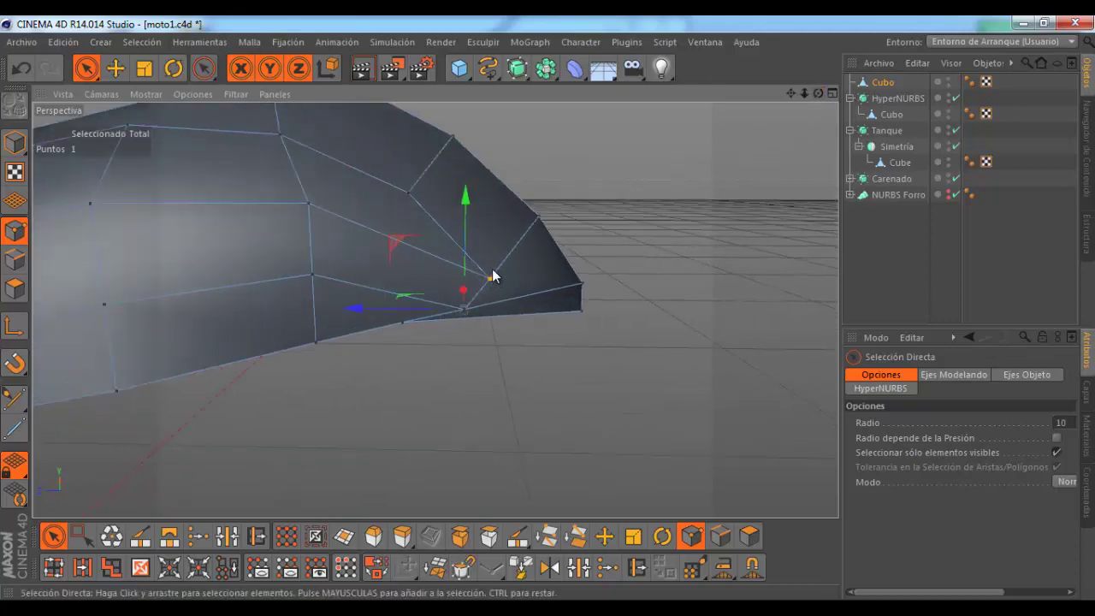
left_click(491, 276)
left_click_drag(493, 229, 493, 215)
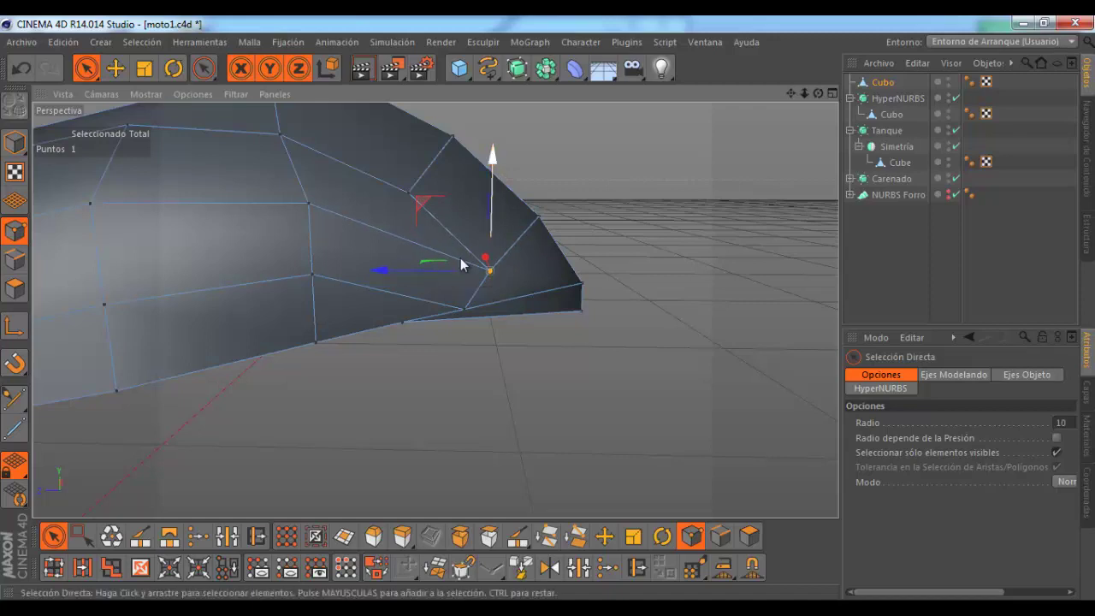
left_click_drag(436, 274, 423, 267)
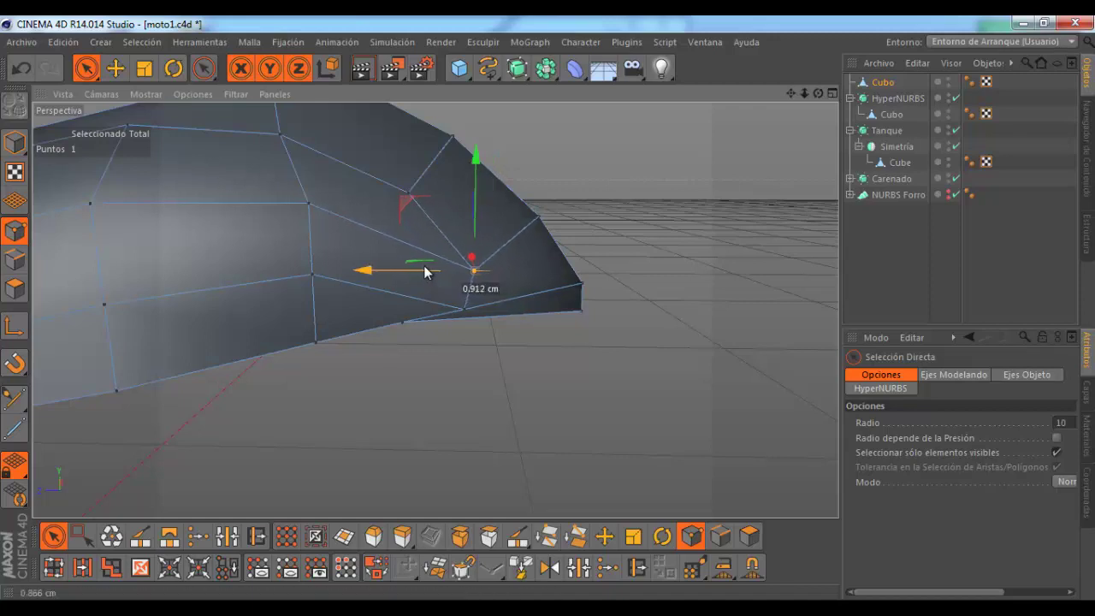
left_click(461, 308)
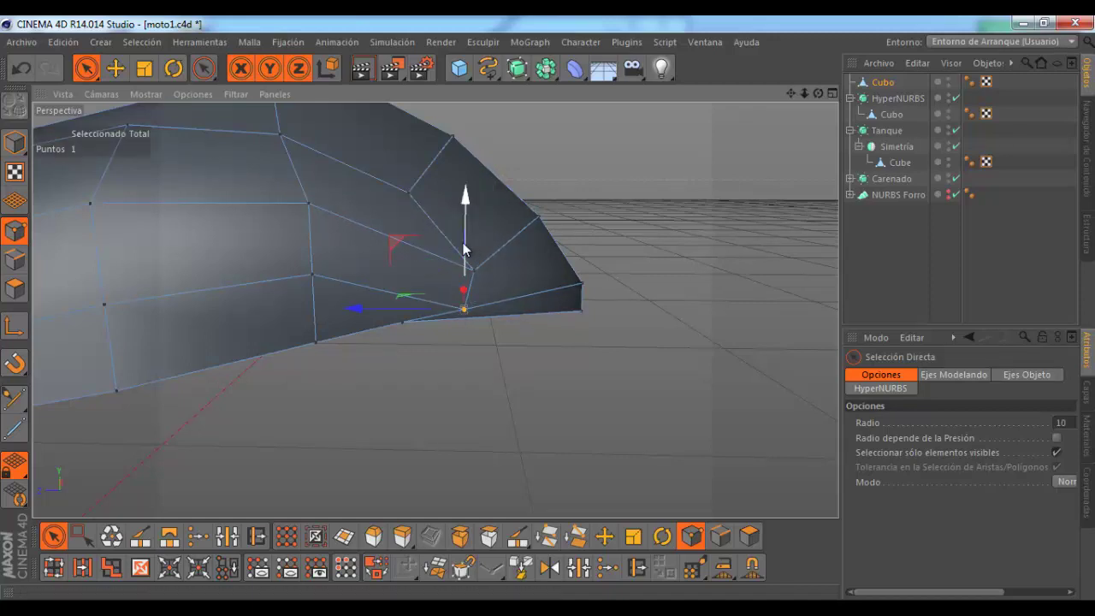
left_click_drag(463, 248, 463, 239)
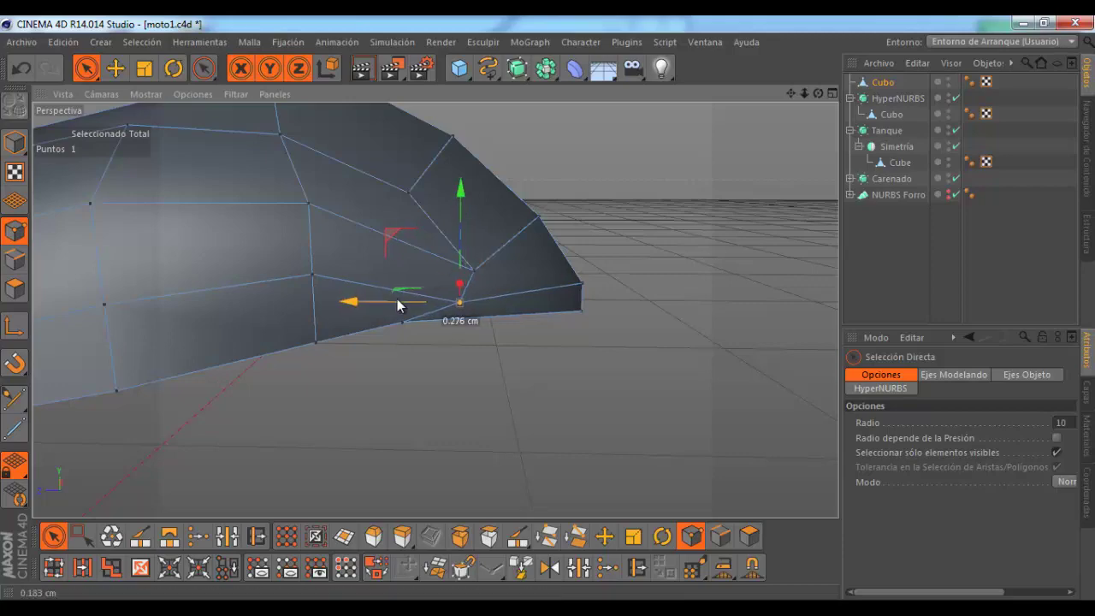
mouse_move(394, 298)
left_mouse_down("alt")
mouse_move(487, 281)
mouse_move(708, 186)
left_mouse_up("alt")
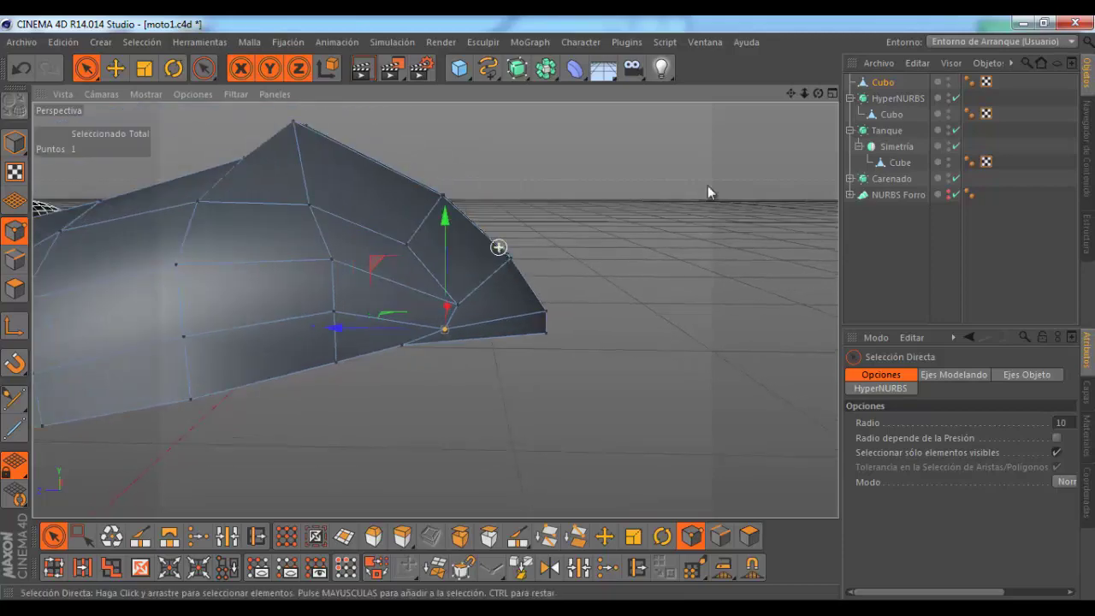
mouse_move(816, 95)
left_mouse_down()
mouse_move(552, 316)
mouse_move(513, 252)
mouse_move(527, 250)
mouse_move(557, 297)
mouse_move(479, 237)
left_mouse_up()
mouse_move(817, 92)
left_mouse_down()
mouse_move(540, 315)
mouse_move(539, 334)
left_mouse_up()
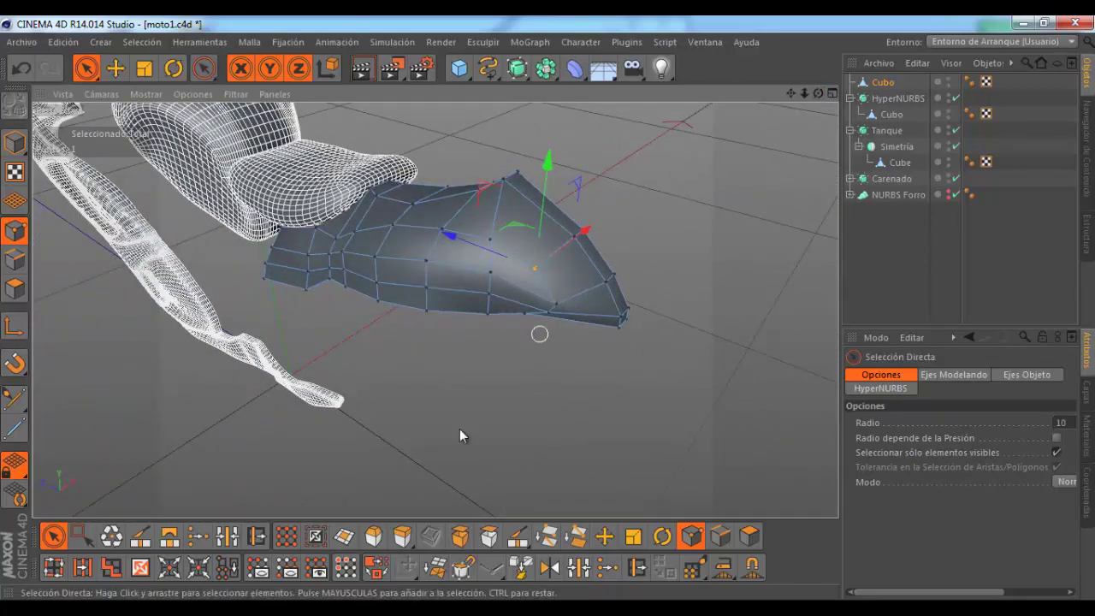
Step: Push the points beside the seat outward along X (about 0.66 cm) and nudge the upper point
left_click_drag(430, 451, 667, 226, "alt")
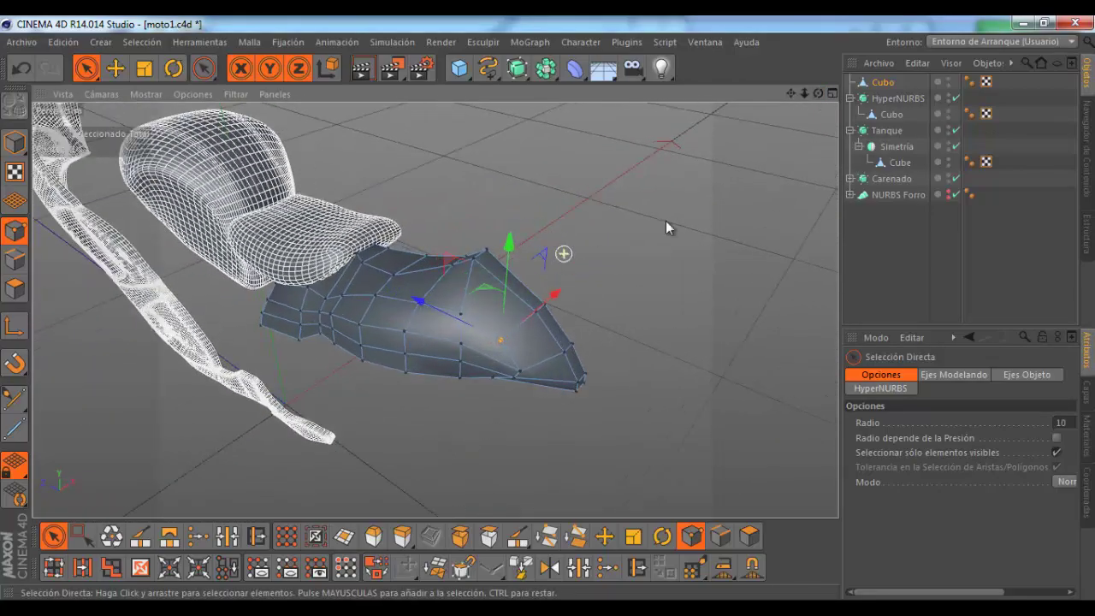
left_click_drag(828, 106, 551, 308, "alt")
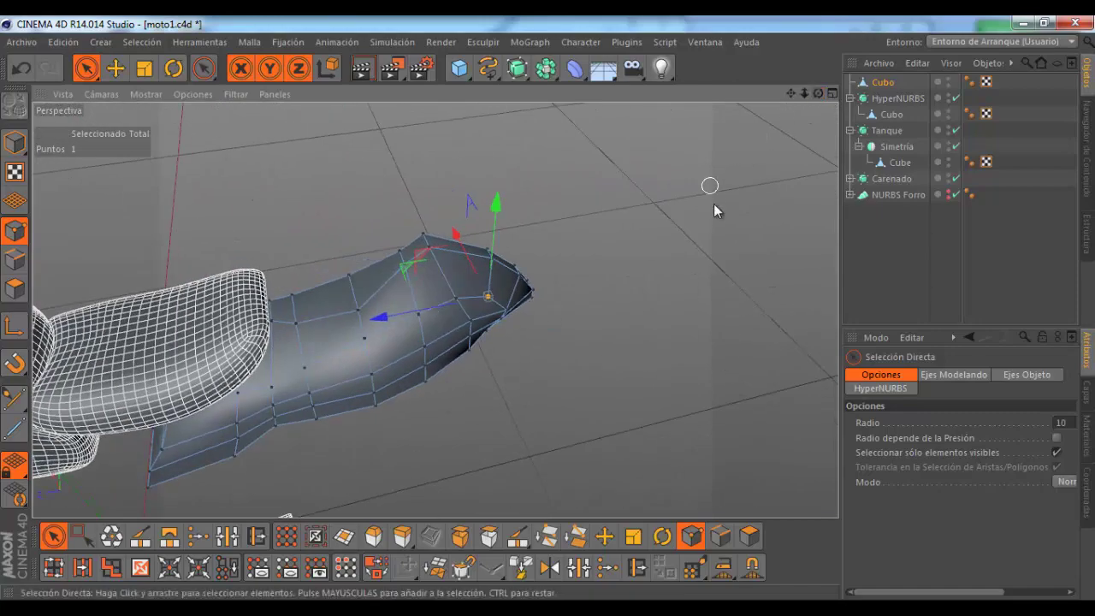
left_click_drag(673, 212, 620, 233, "alt")
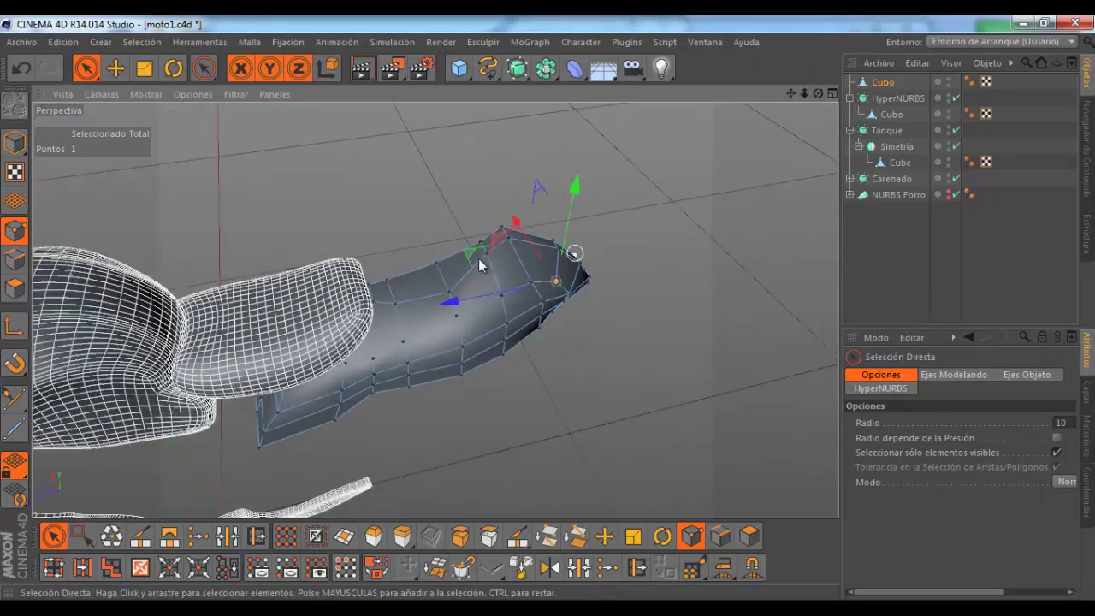
mouse_move(816, 92)
left_mouse_down()
mouse_move(658, 161)
mouse_move(439, 328)
mouse_move(530, 299)
mouse_move(539, 308)
left_mouse_up()
left_click_drag(474, 348, 471, 359, "alt")
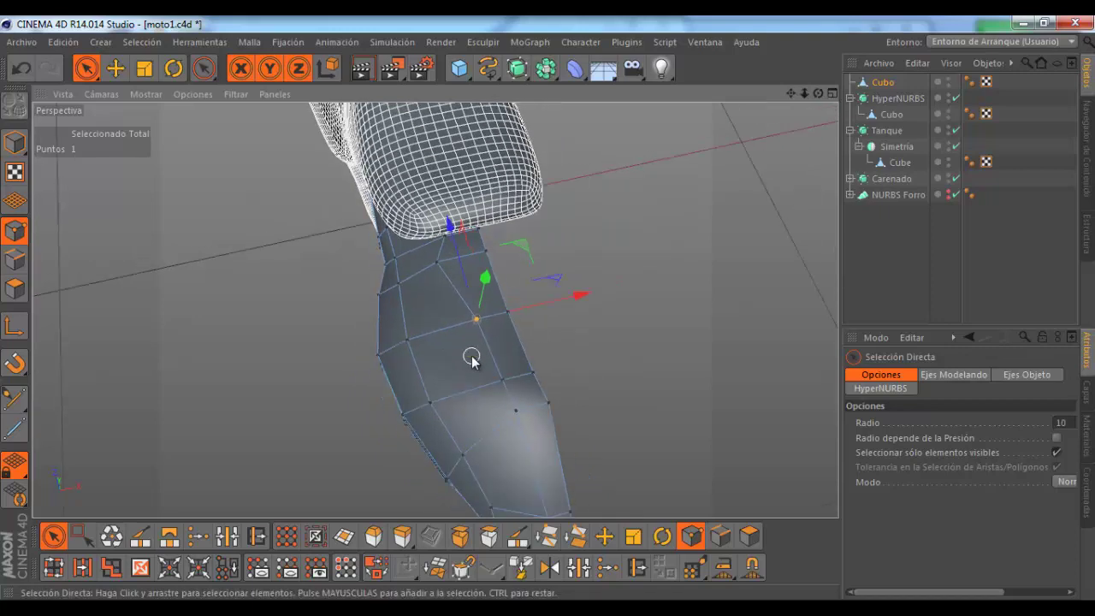
left_click_drag(451, 270, 439, 266, "alt")
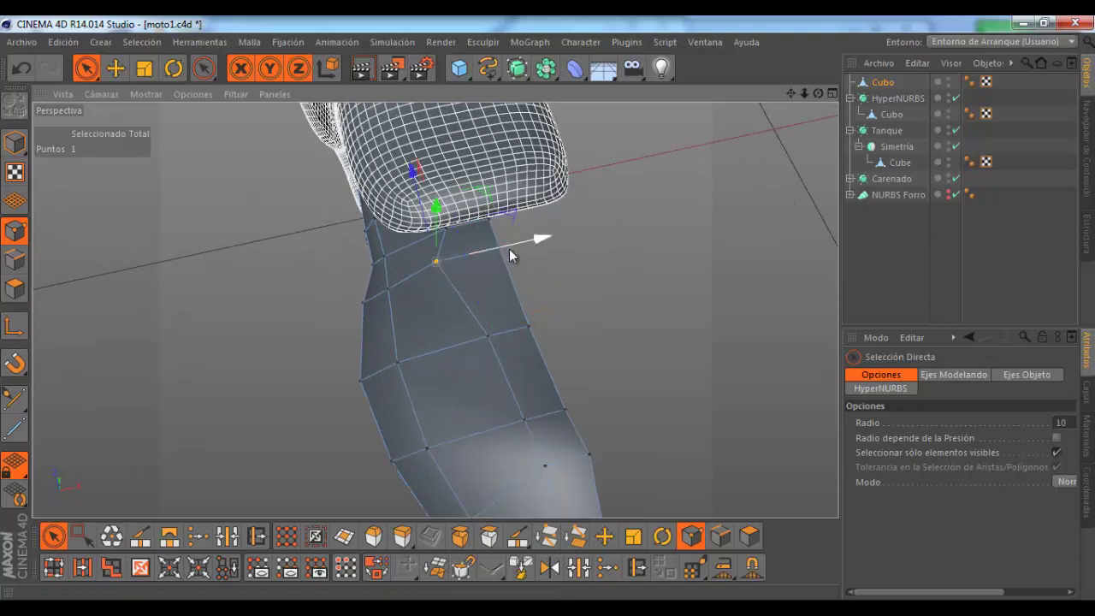
left_click_drag(510, 250, 636, 268)
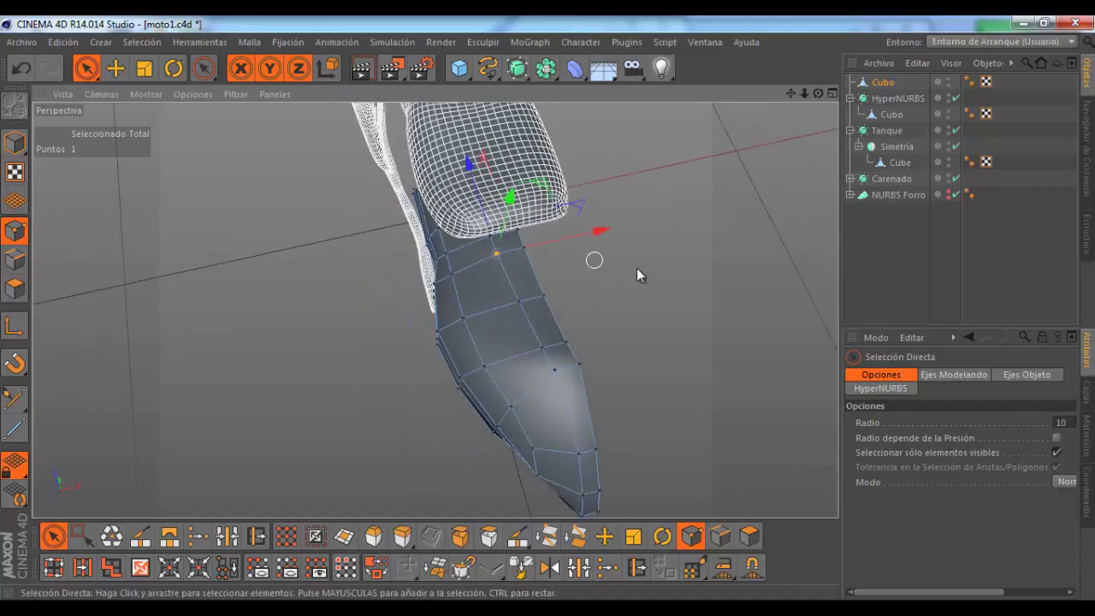
mouse_move(552, 310)
left_mouse_down("alt")
mouse_move(564, 320)
mouse_move(545, 313)
mouse_move(505, 356)
left_mouse_up("alt")
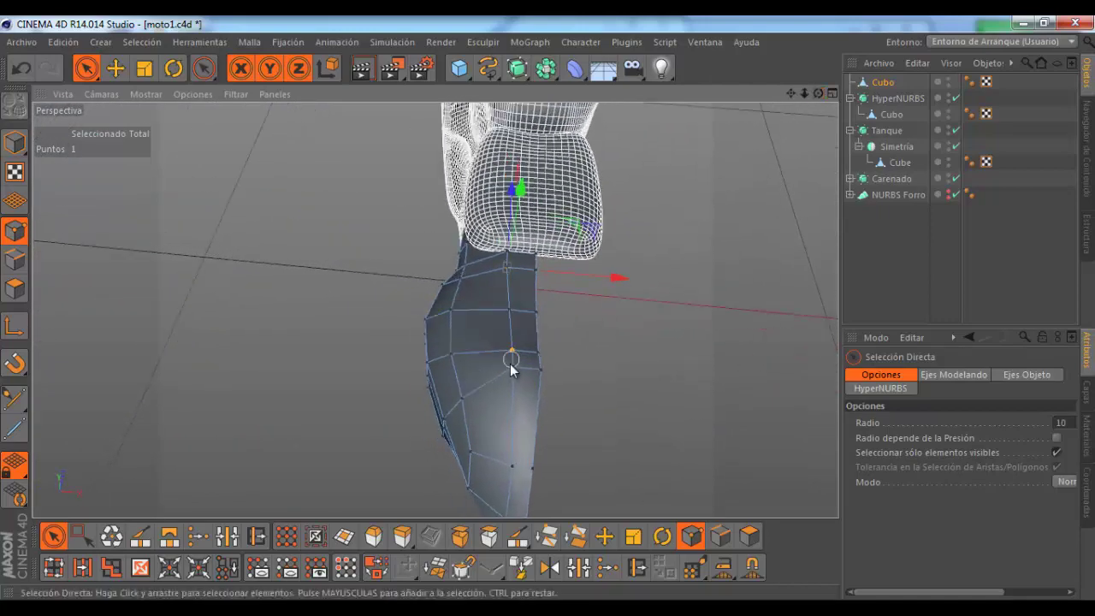
left_click_drag(582, 367, 579, 366)
left_click(508, 310)
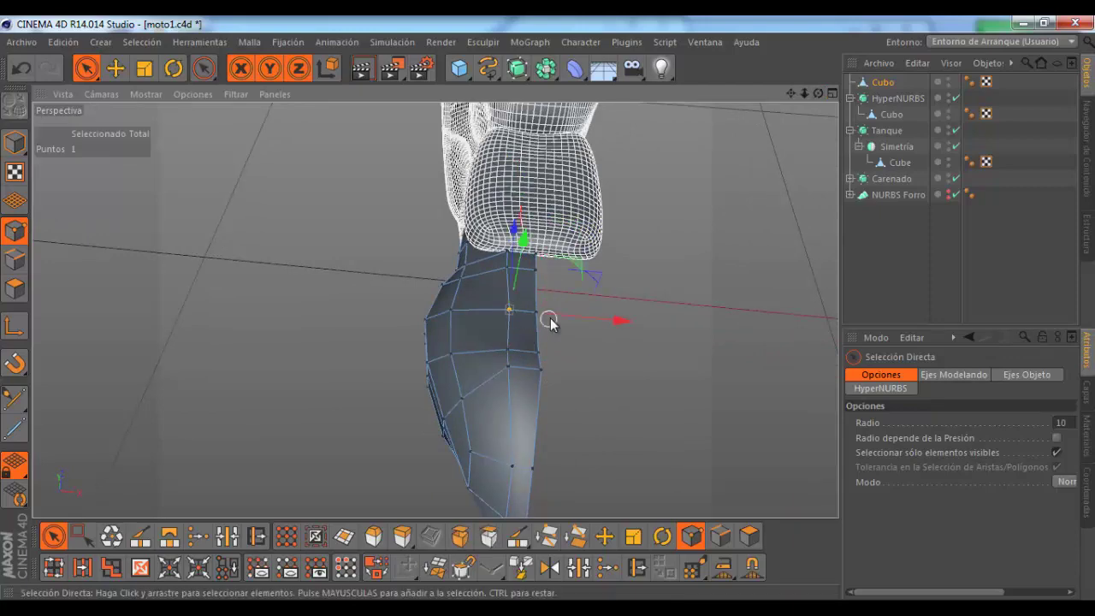
left_click_drag(550, 317, 525, 295)
Step: Switch the fairing panel to Polygons mode
mouse_move(817, 93)
left_mouse_down()
mouse_move(553, 308)
mouse_move(809, 92)
left_mouse_up()
scroll(362, 229, "up", 2)
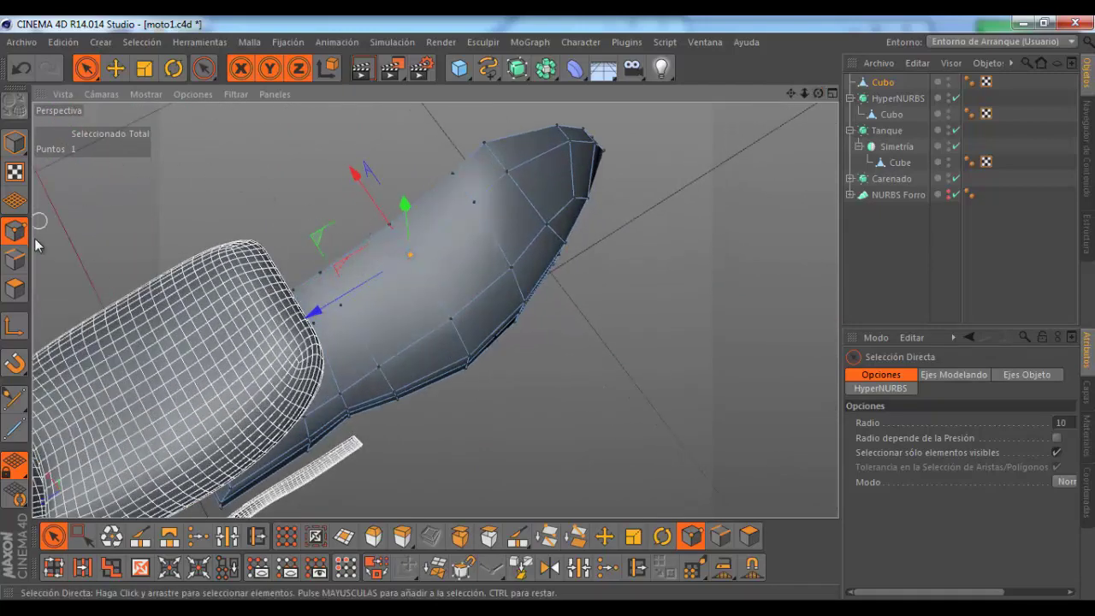
left_click(14, 289)
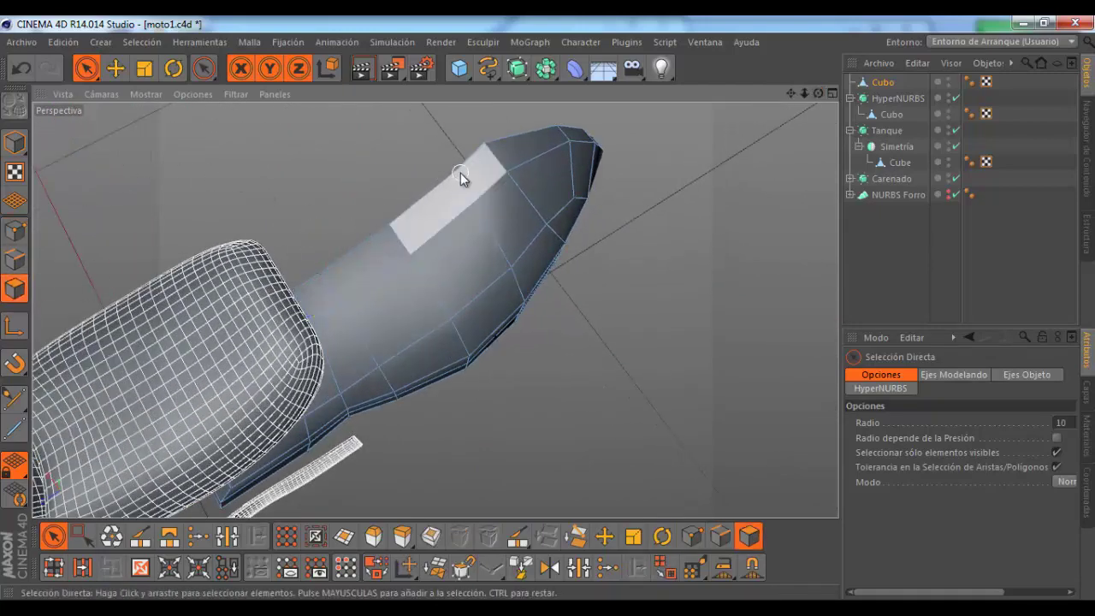
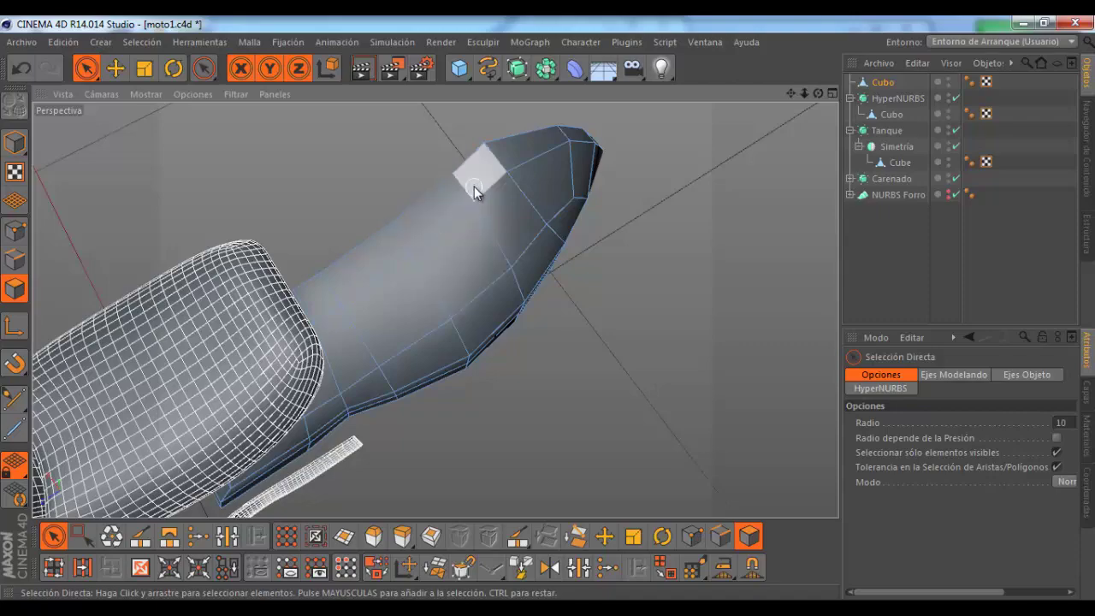
Step: Select the four top-edge polygons of the fairing and maximize the Right view
left_click_drag(474, 186, 399, 223)
left_click_drag(333, 283, 309, 287)
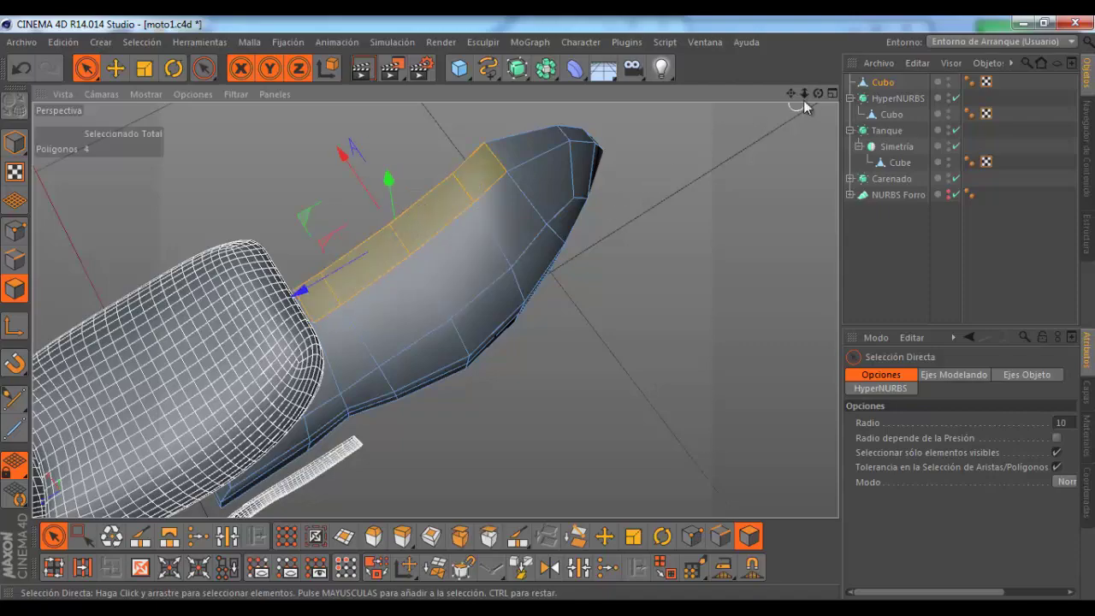
mouse_move(818, 92)
left_mouse_down()
mouse_move(548, 309)
mouse_move(492, 255)
left_mouse_up()
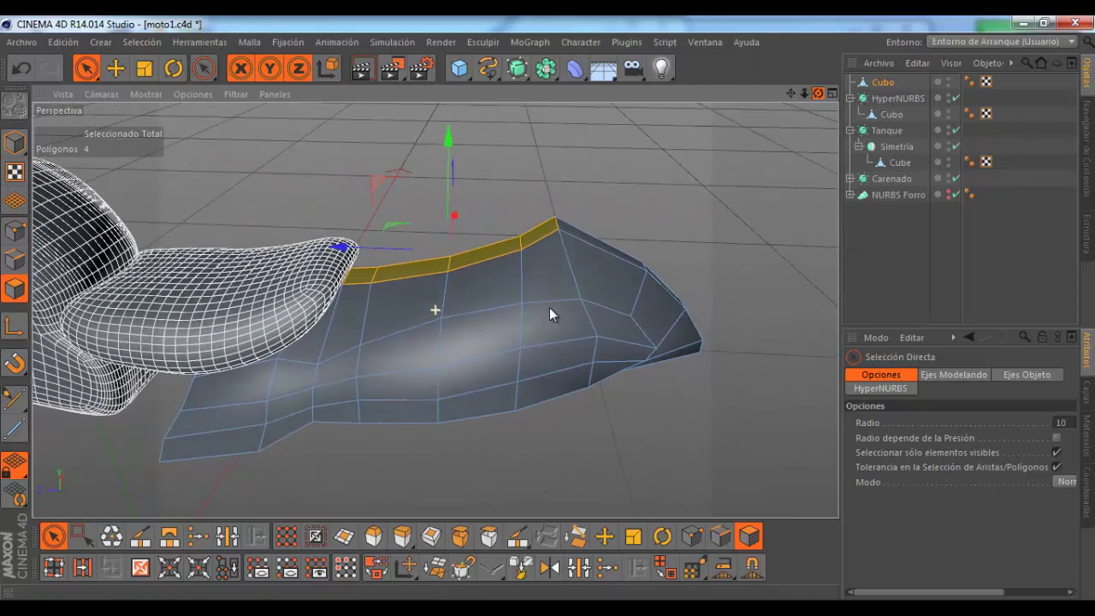
left_click(831, 93)
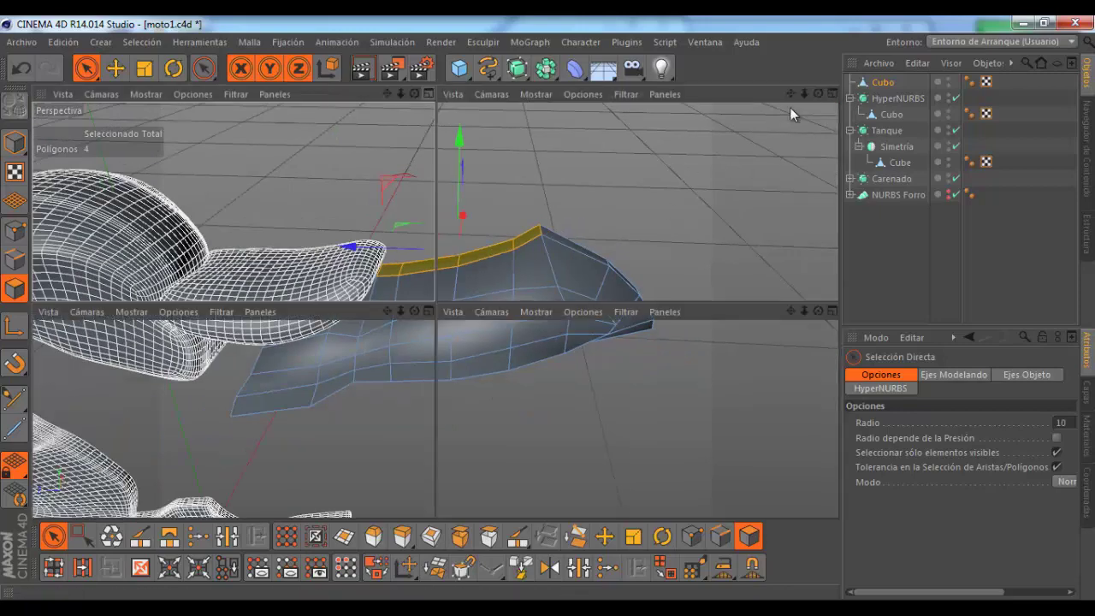
left_click(428, 312)
scroll(247, 391, "down", 3)
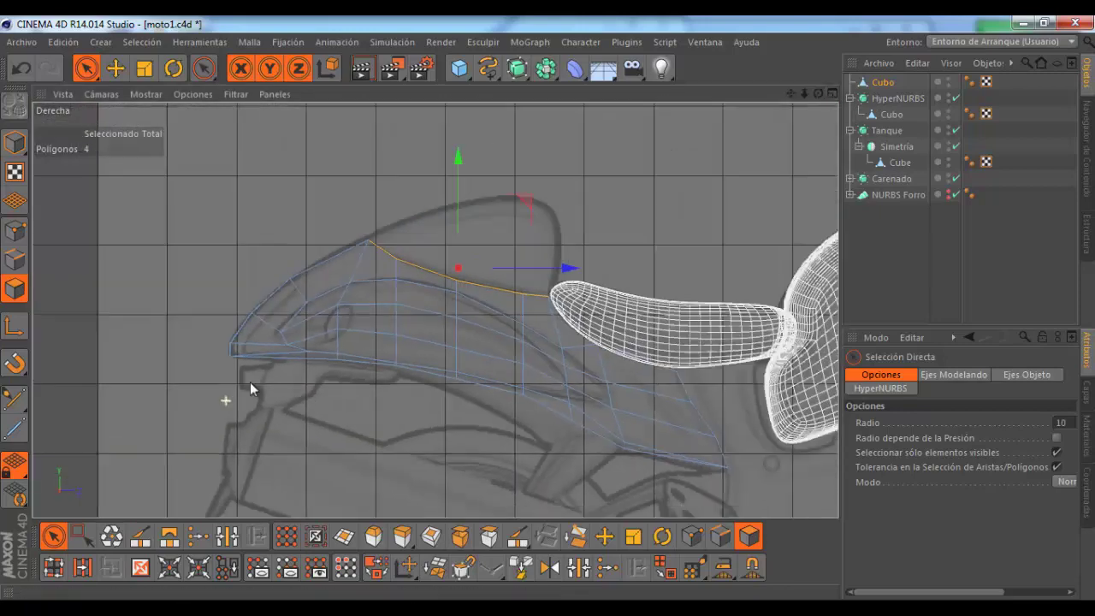
Step: Extrude the selected top-edge polygons upward about 5.09 cm
left_click(402, 535)
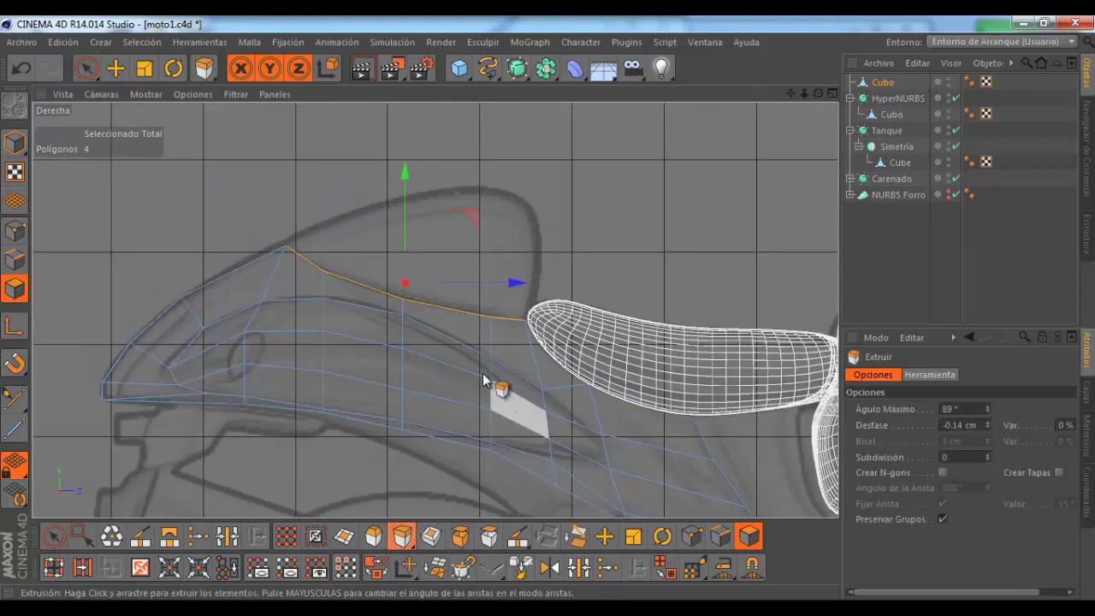
left_click_drag(552, 317, 455, 372)
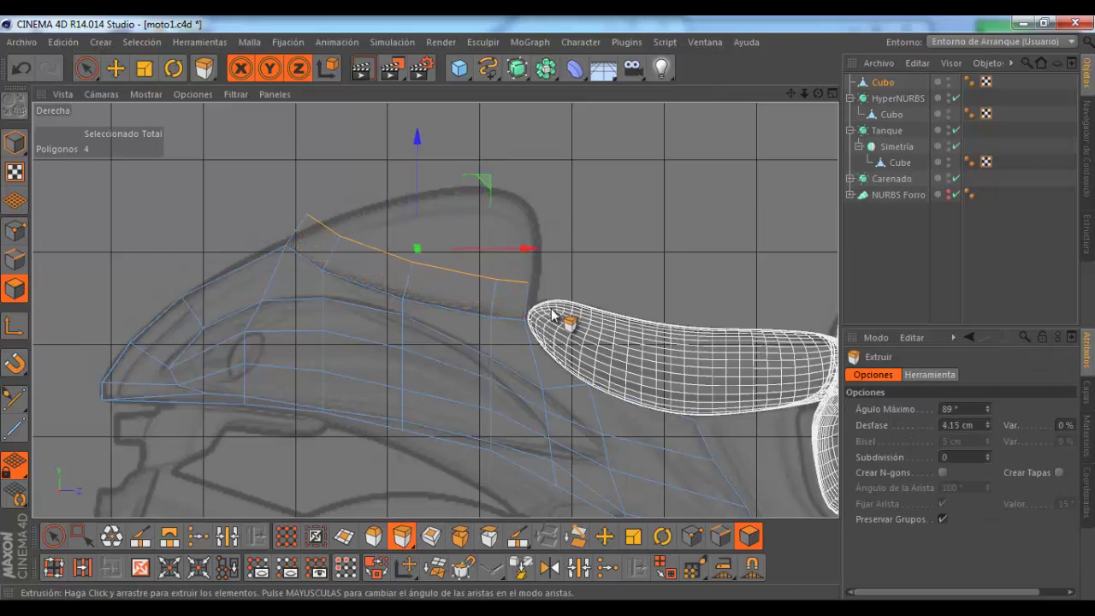
left_click(15, 230)
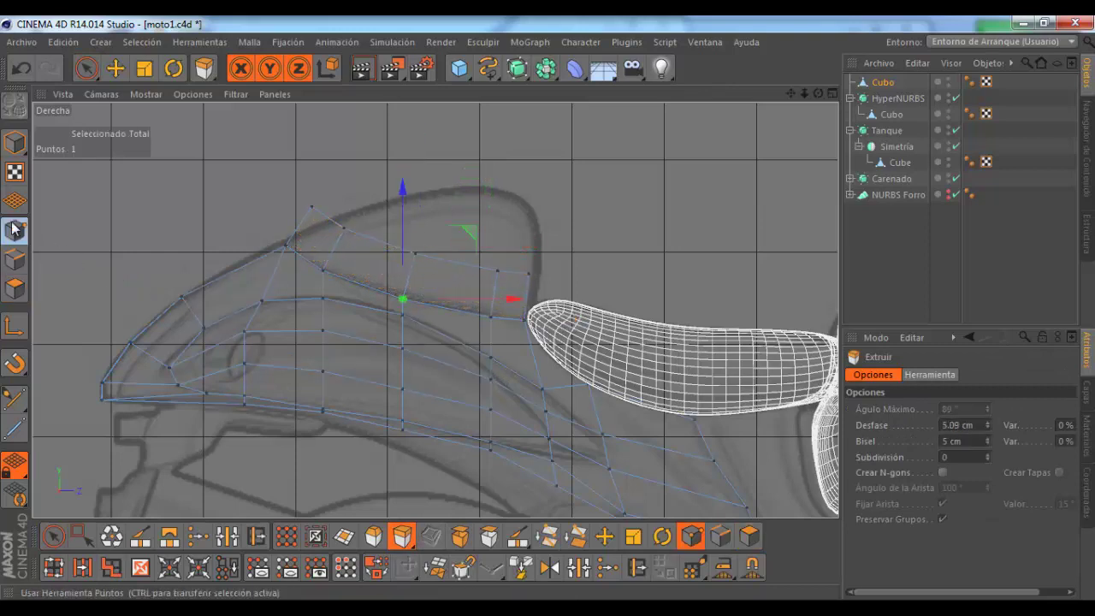
Step: With Rectangle Selection, shift the four top points right and slightly down toward the sketch
left_click(87, 69)
left_click(171, 120)
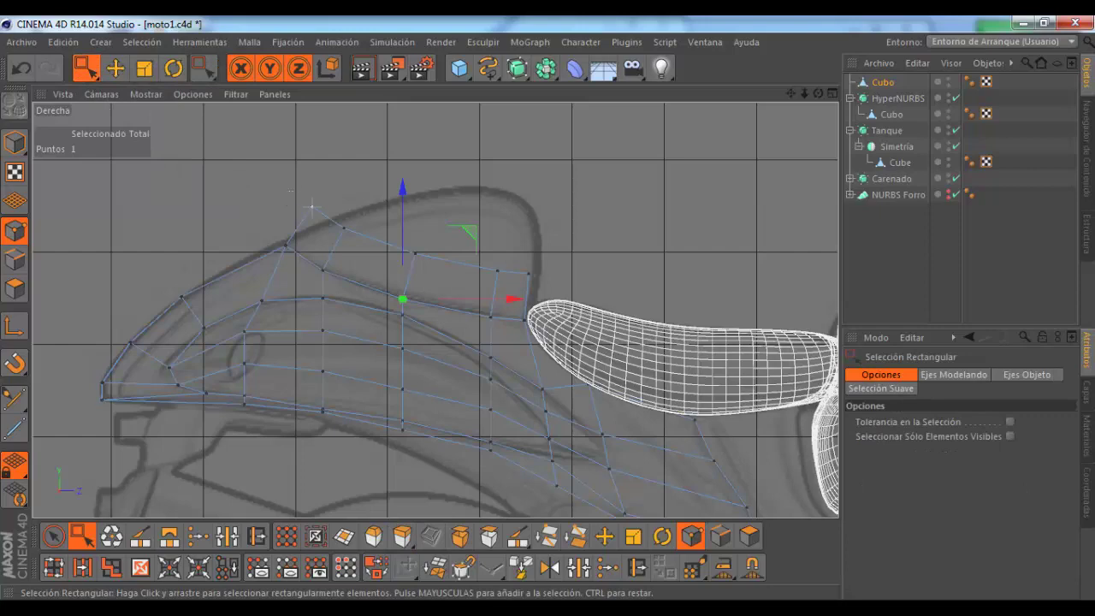
left_click_drag(394, 214, 431, 227)
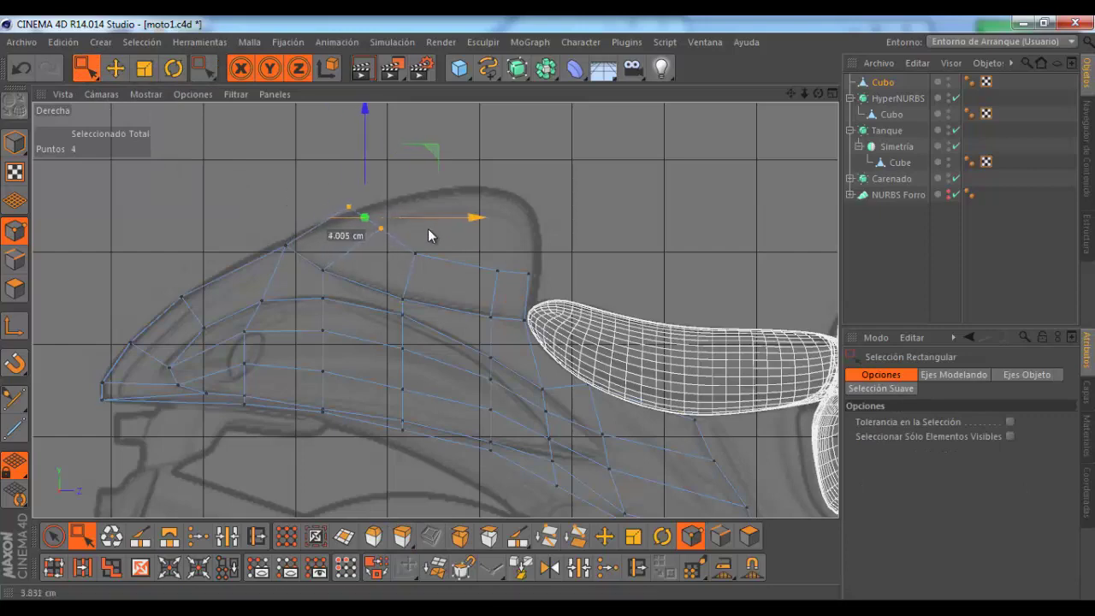
left_click_drag(368, 161, 363, 170)
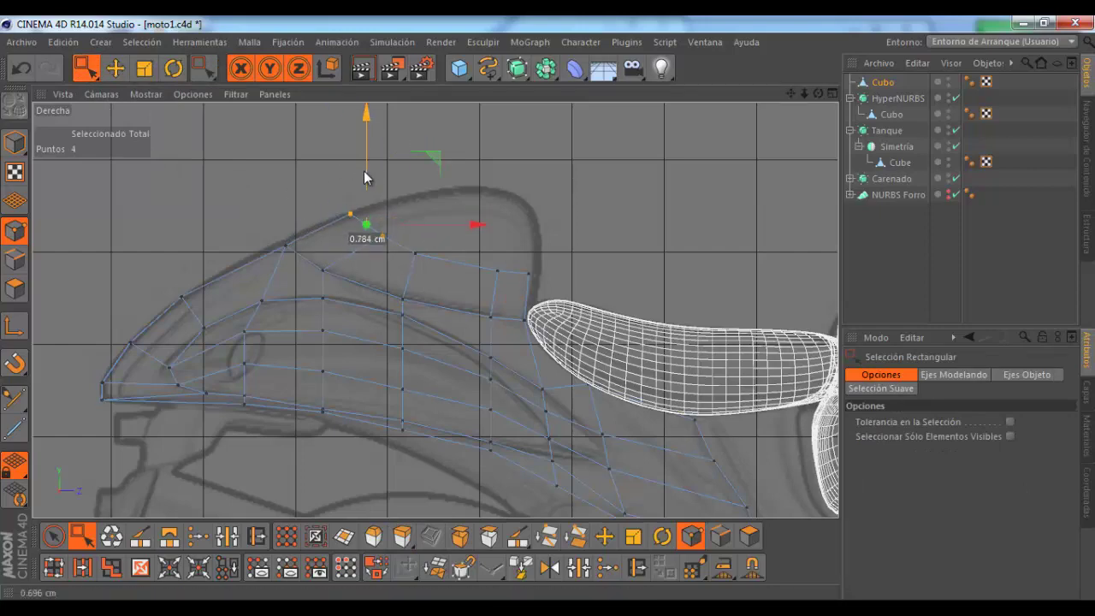
middle_click_drag(263, 225, 336, 243)
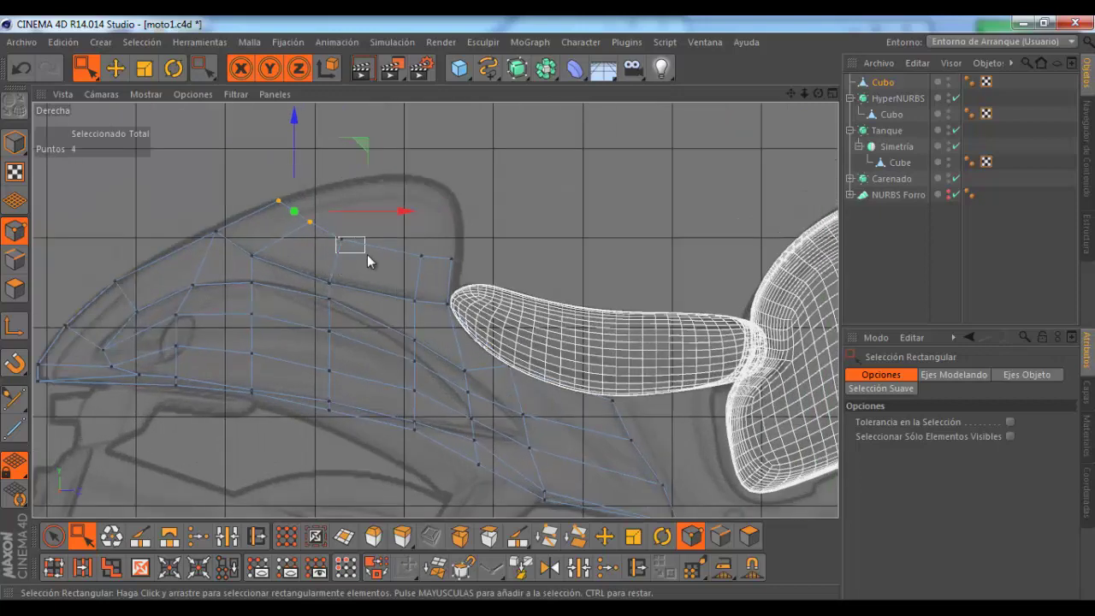
Step: Move two more top points right and up about 0.7 cm onto the reference line
left_click_drag(367, 254, 404, 245)
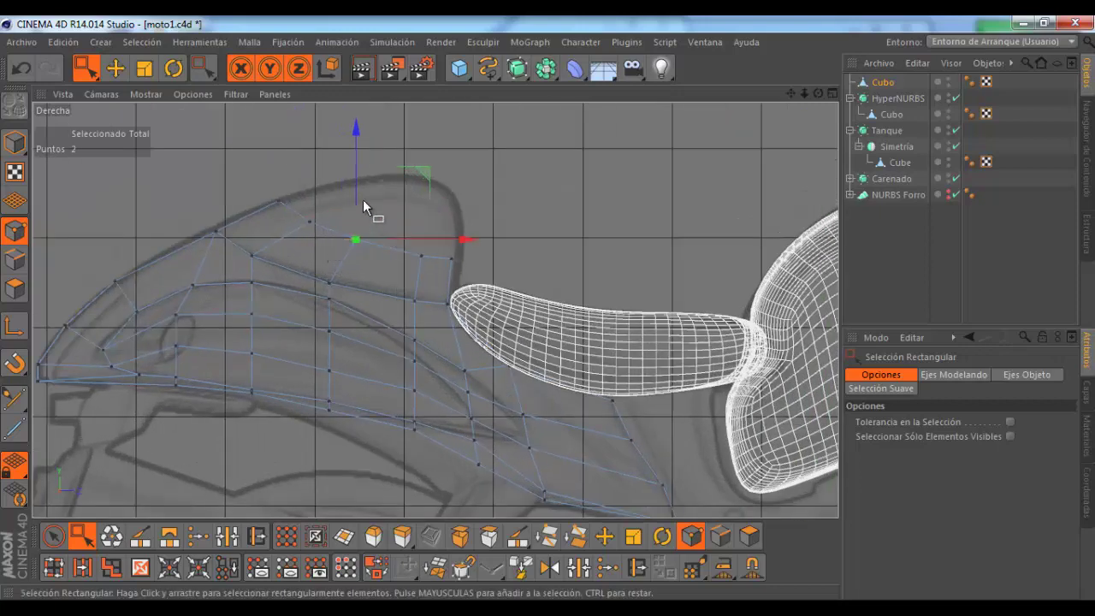
left_click_drag(357, 191, 356, 185)
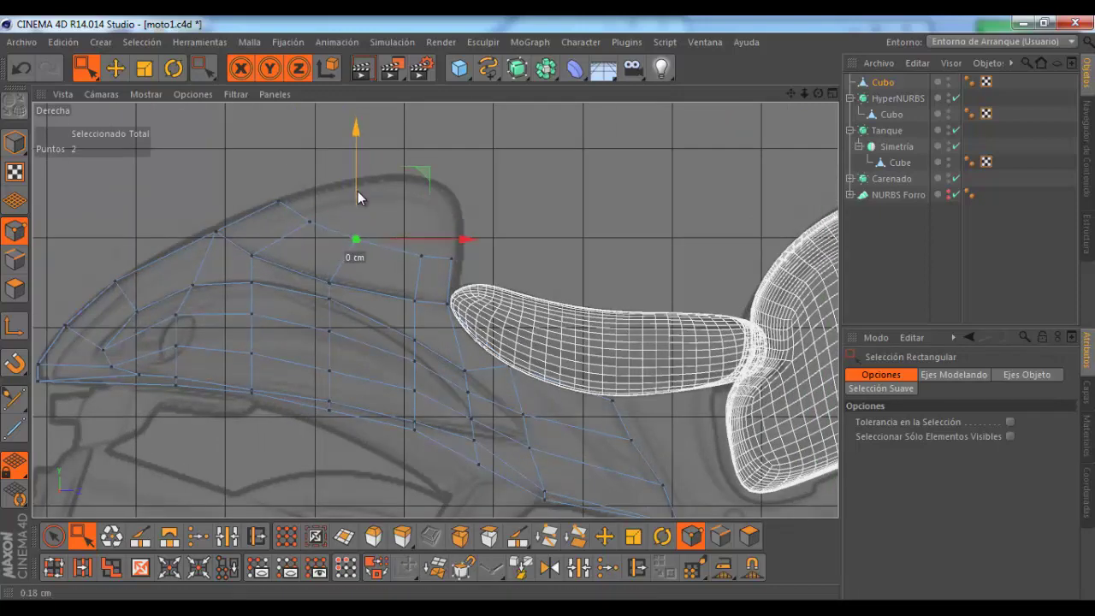
middle_click_drag(359, 189, 215, 232)
scroll(359, 254, "down", 1)
scroll(359, 254, "up", 1)
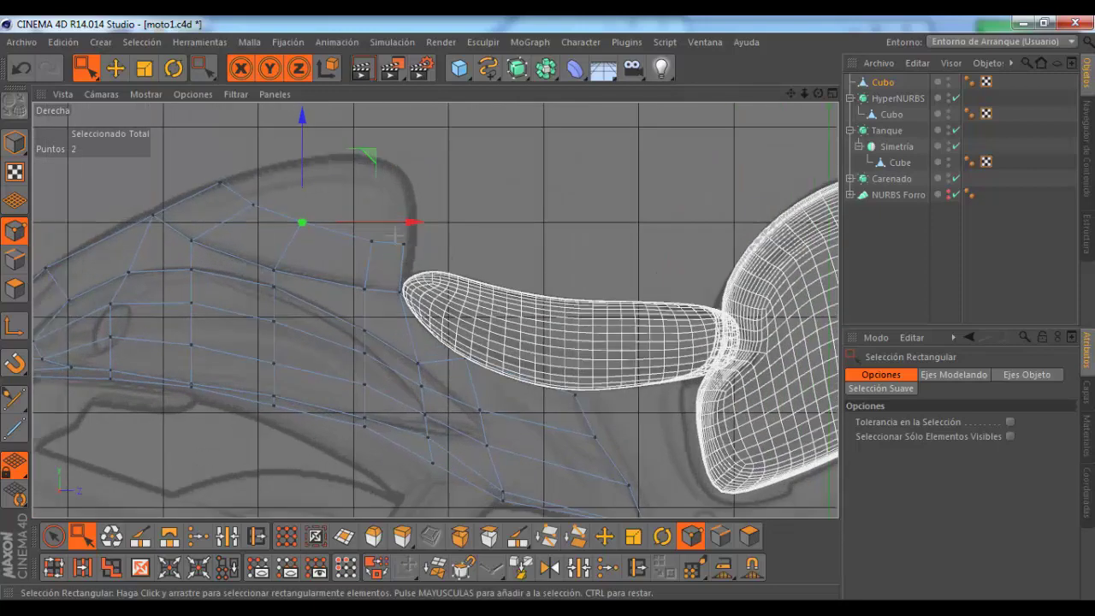
left_click_drag(441, 245, 448, 245)
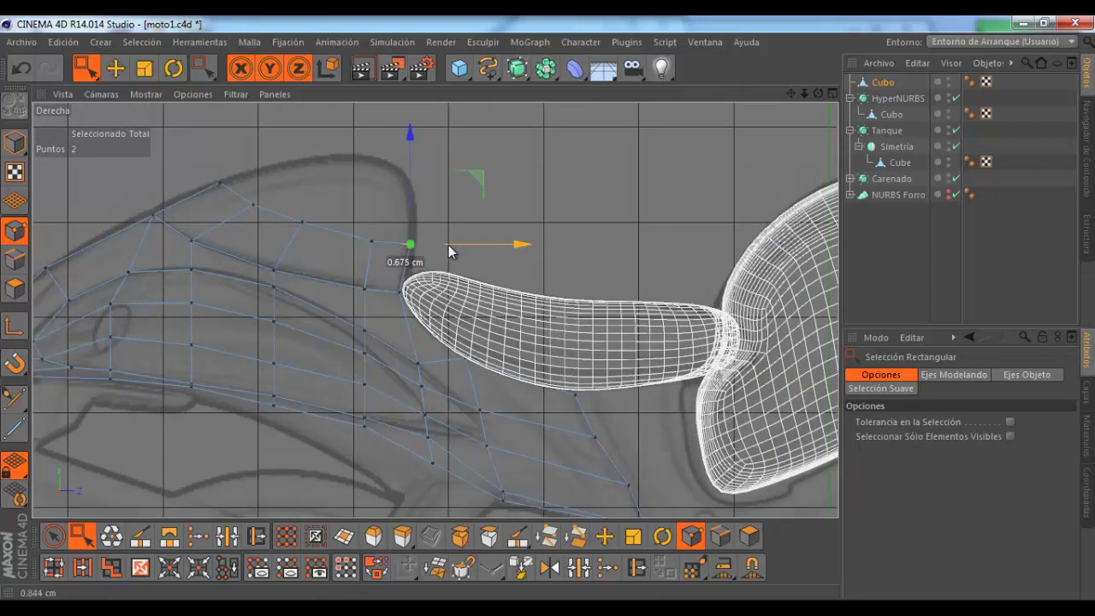
scroll(363, 231, "down", 1)
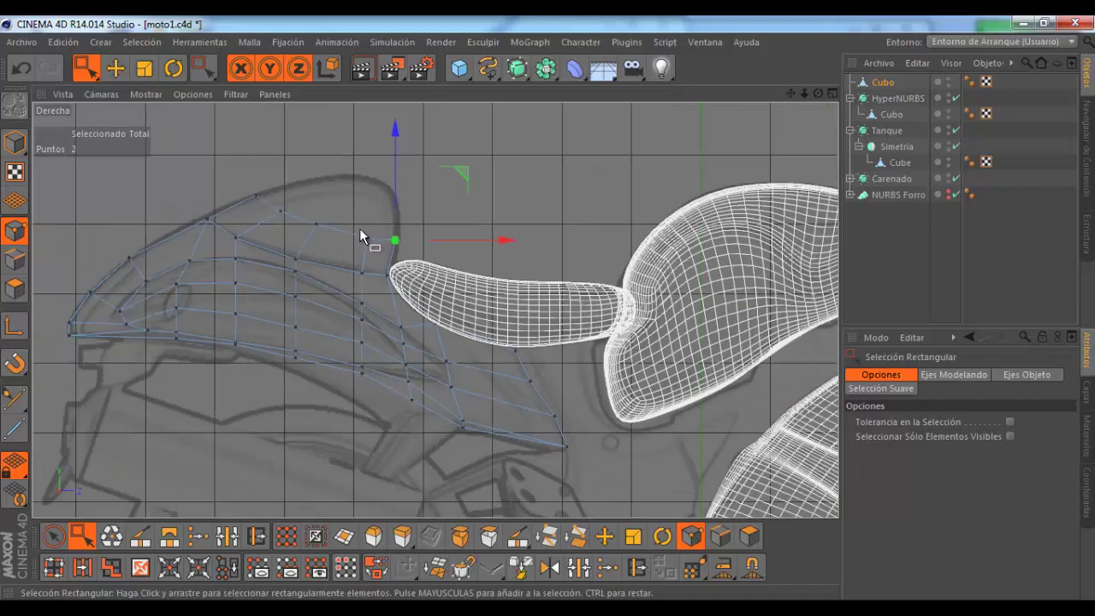
scroll(361, 231, "down", 1)
scroll(361, 231, "down", 1)
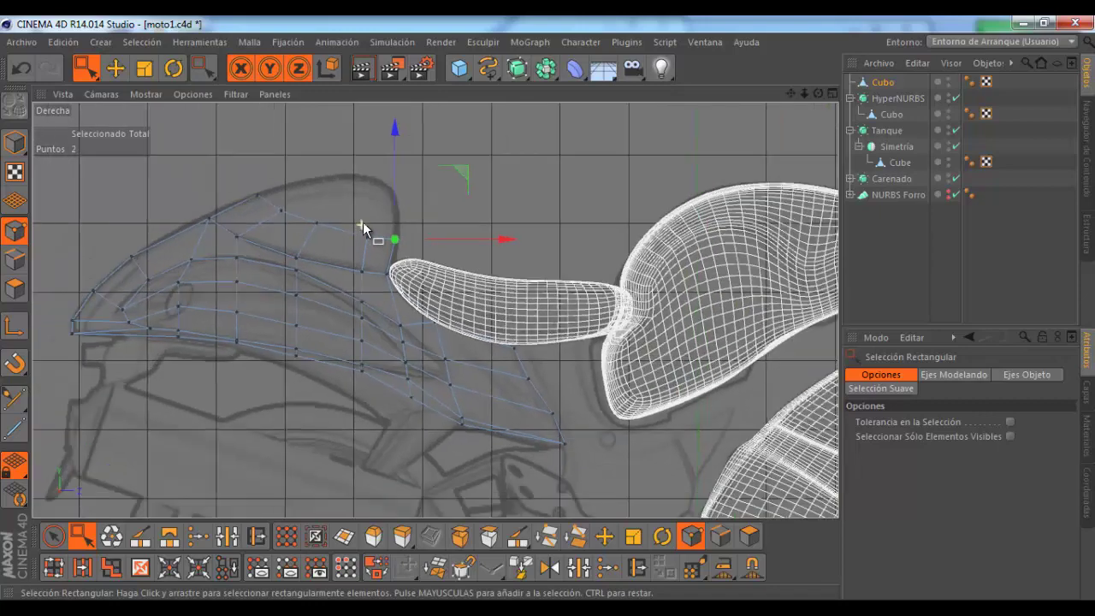
left_click(831, 93)
left_click(428, 94)
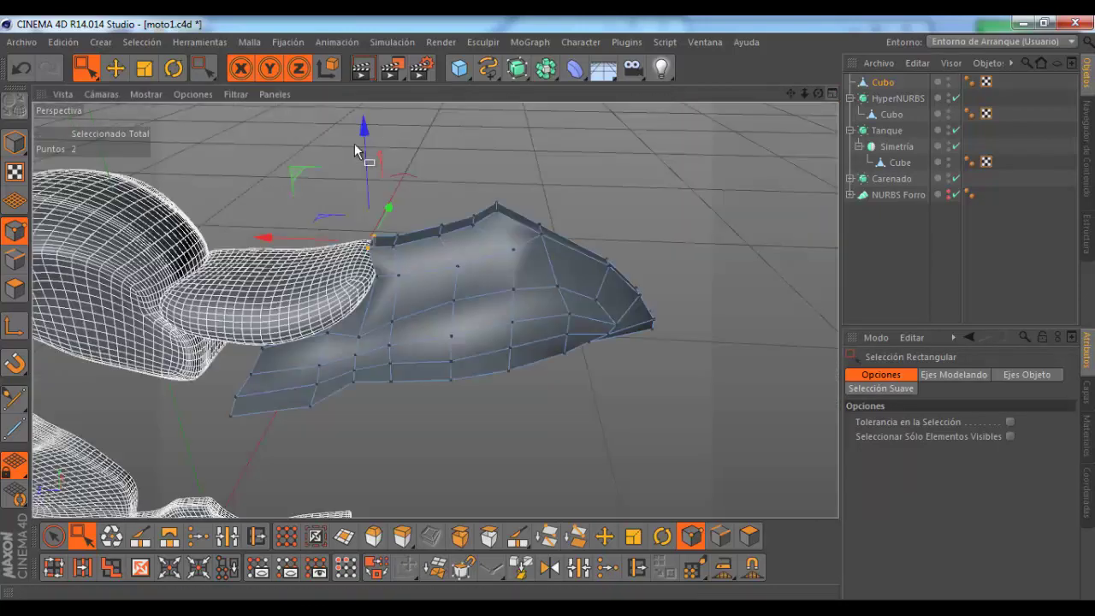
mouse_move(359, 146)
left_mouse_down("alt")
mouse_move(254, 181)
mouse_move(445, 237)
mouse_move(581, 197)
mouse_move(540, 305)
mouse_move(551, 314)
left_mouse_up("alt")
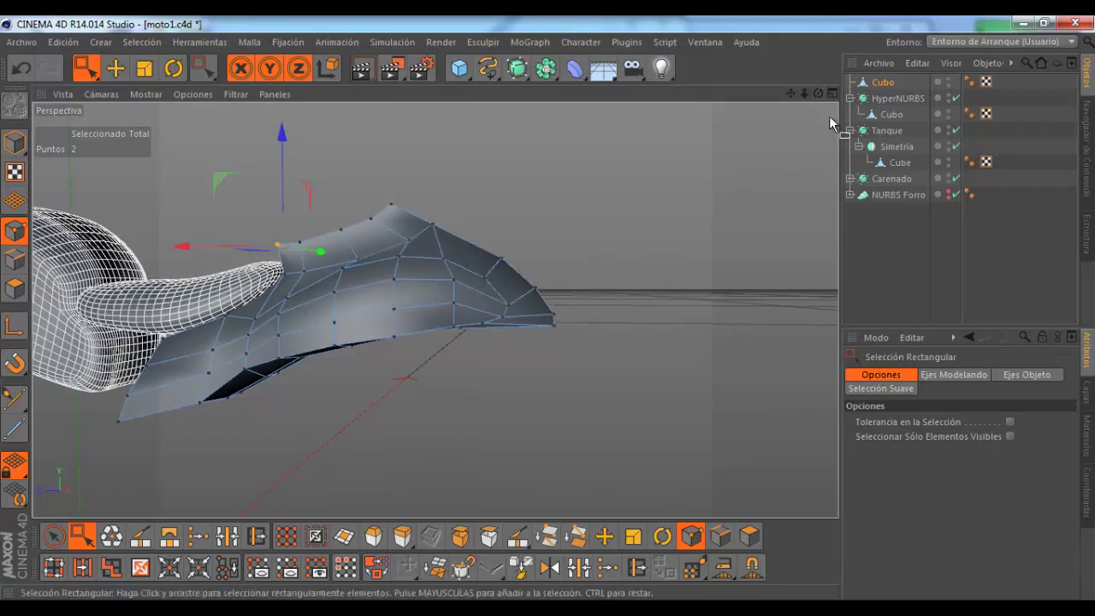
left_click(831, 93)
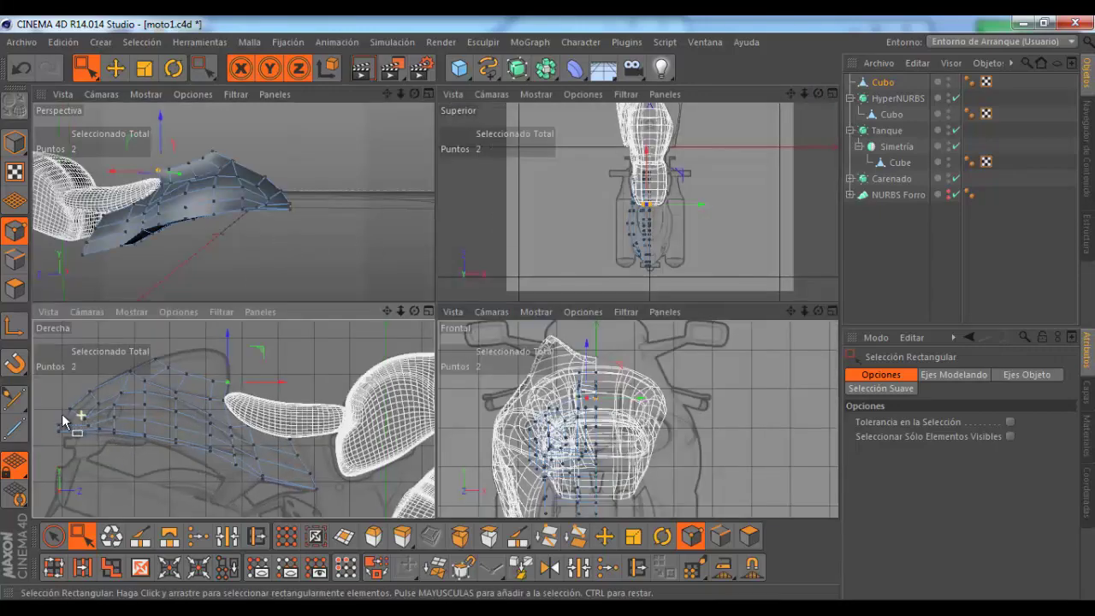
scroll(171, 409, "up", 2)
scroll(281, 402, "up", 2)
scroll(299, 407, "up", 2)
scroll(323, 402, "up", 2)
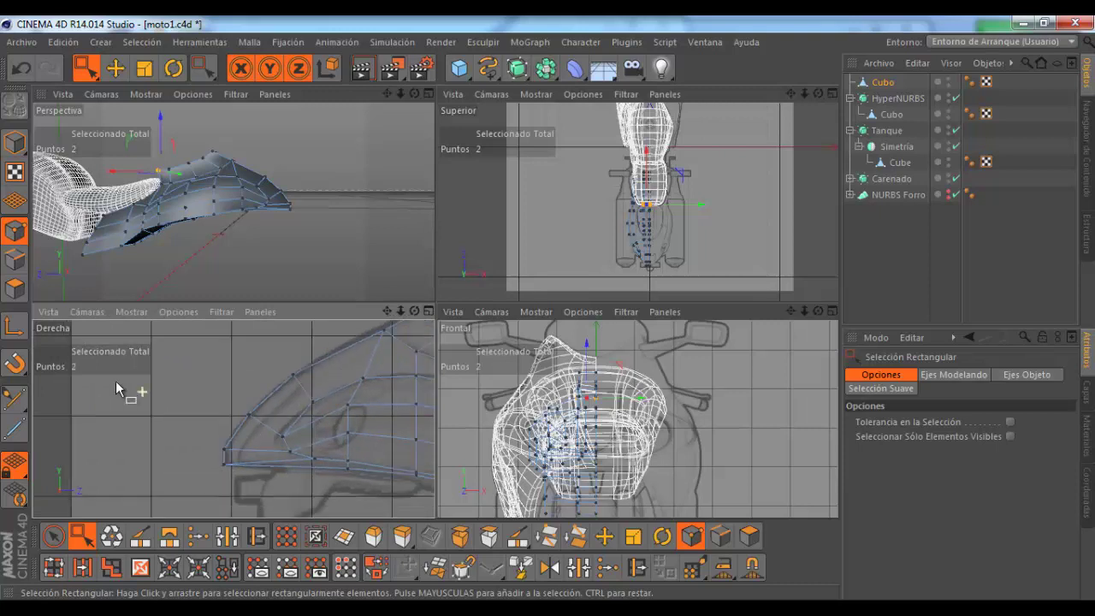
scroll(115, 380, "down", 2)
scroll(327, 352, "down", 2)
scroll(234, 159, "up", 2)
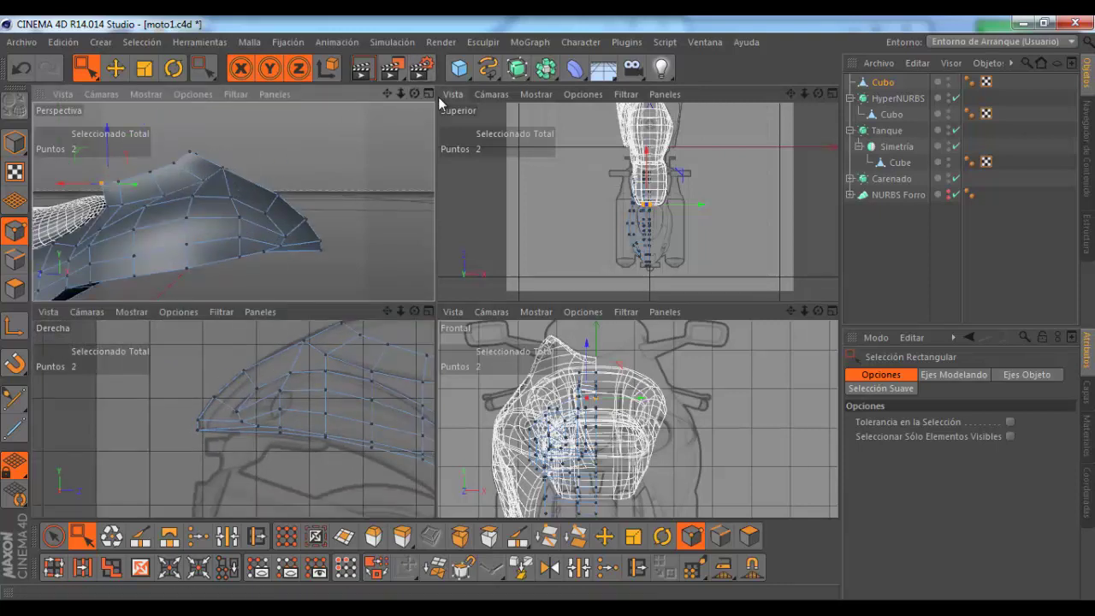
left_click(438, 95)
left_click(427, 95)
left_click(427, 94)
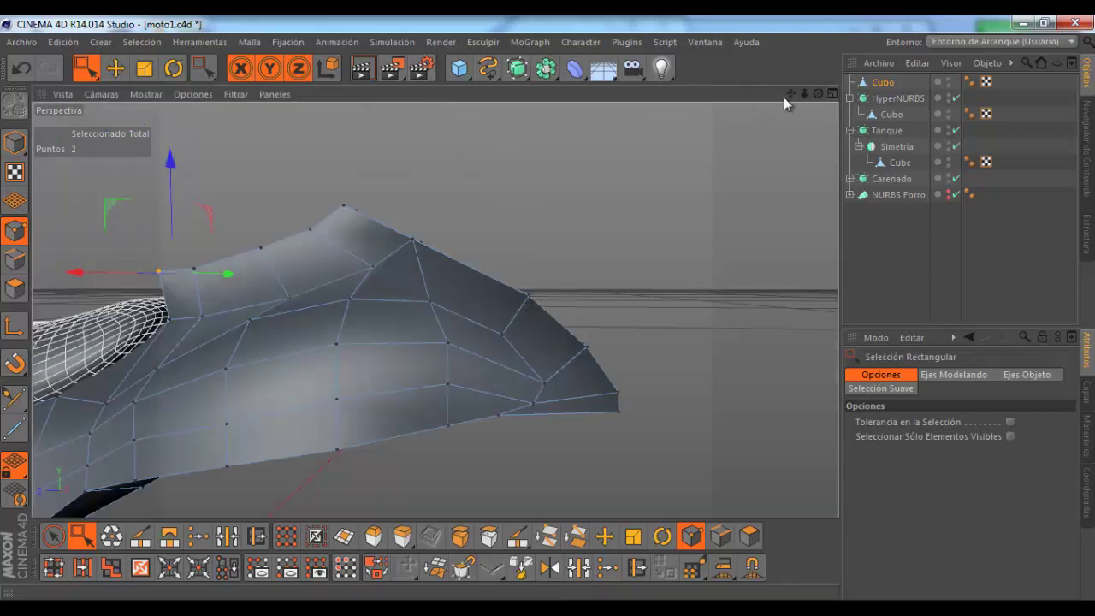
scroll(545, 309, "down", 3)
left_click_drag(550, 308, 192, 335, "alt")
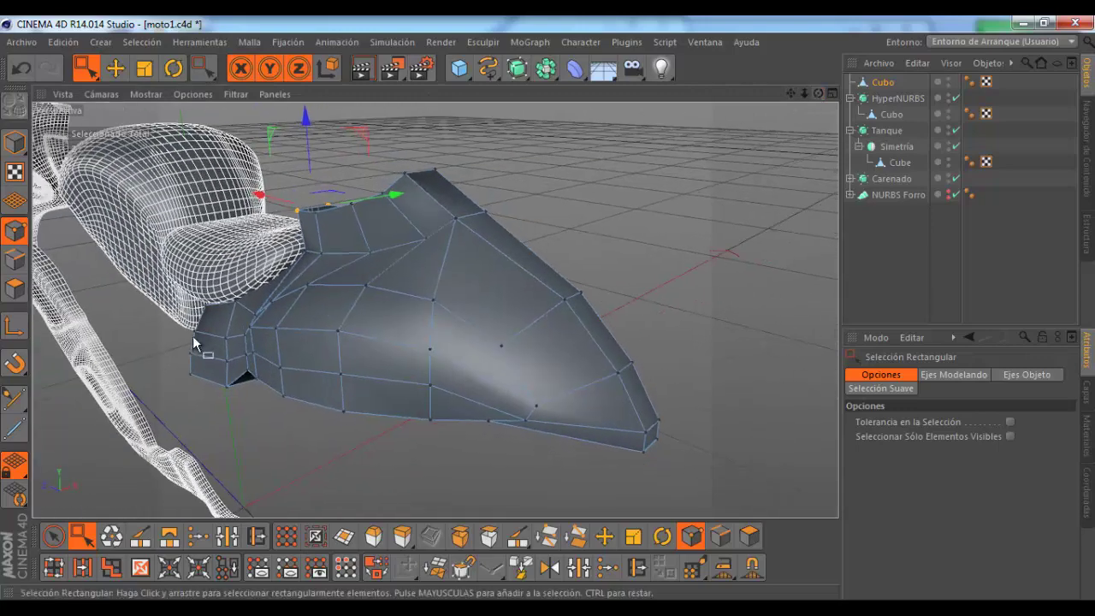
scroll(260, 390, "down", 2)
mouse_move(382, 272)
left_mouse_down("alt")
mouse_move(432, 340)
mouse_move(484, 487)
left_mouse_up("alt")
Step: Activate the knife tool and orbit around the fairing to inspect its side
left_click(516, 535)
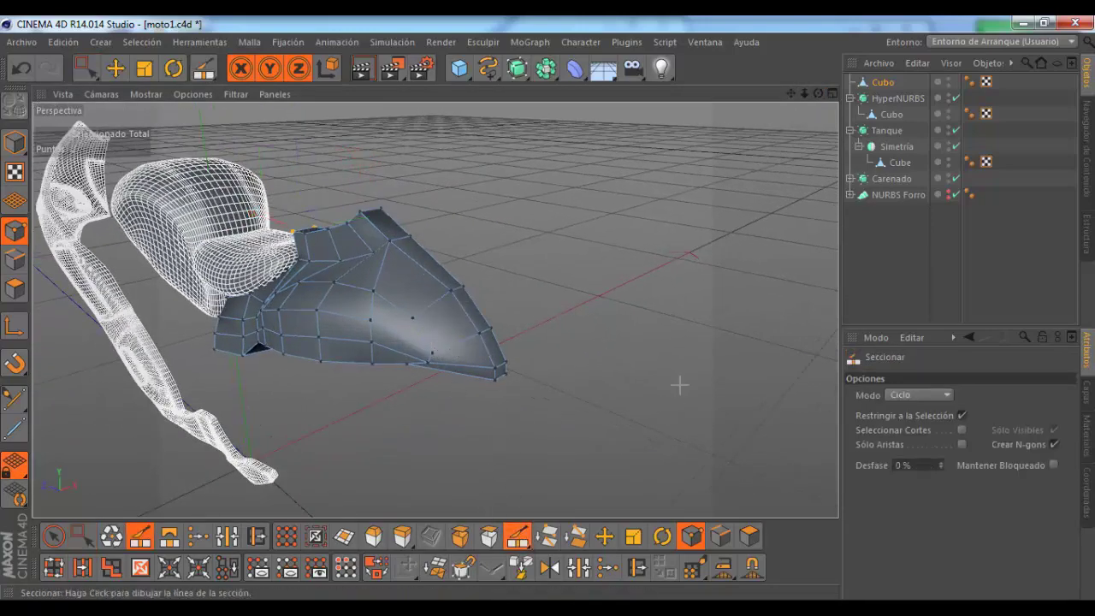
scroll(402, 265, "up", 2)
scroll(391, 262, "up", 1)
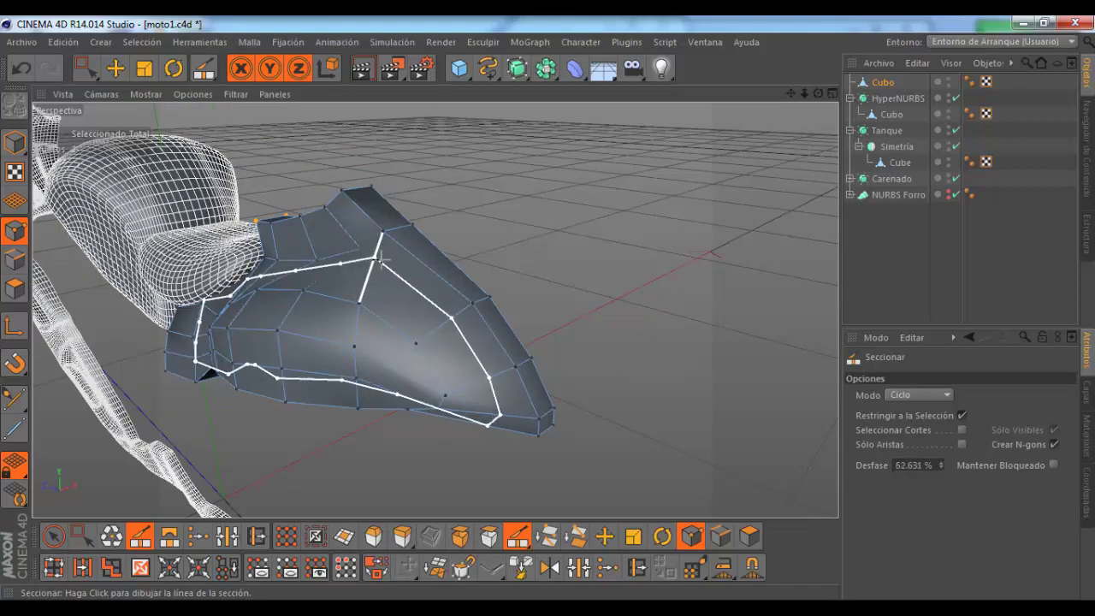
left_click_drag(439, 265, 505, 299, "alt")
left_click_drag(819, 94, 550, 312)
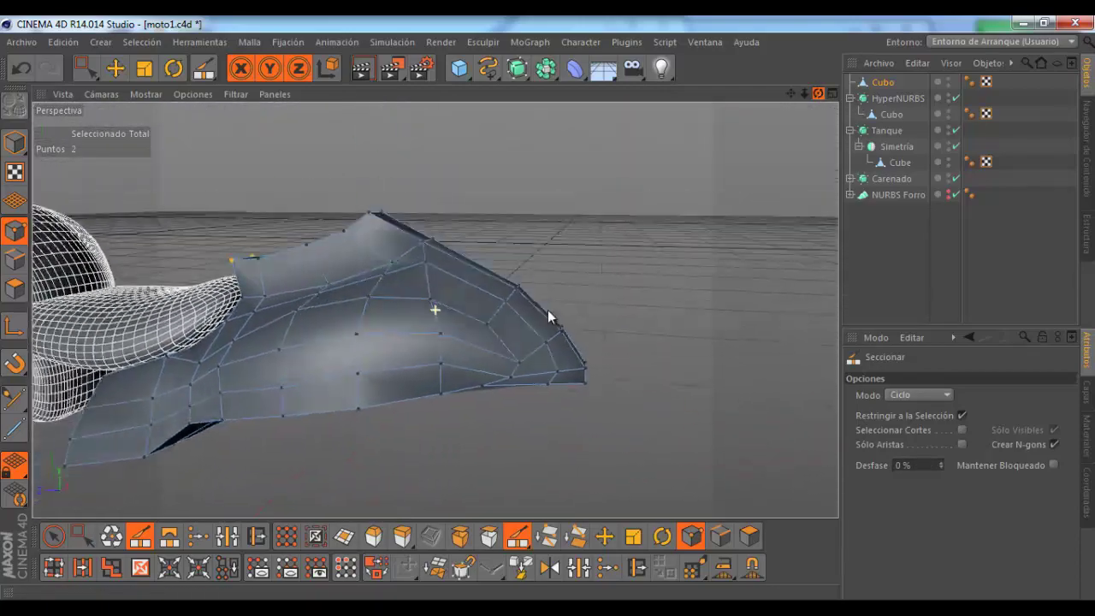
left_click_drag(550, 306, 548, 308)
left_click_drag(439, 282, 413, 277, "alt")
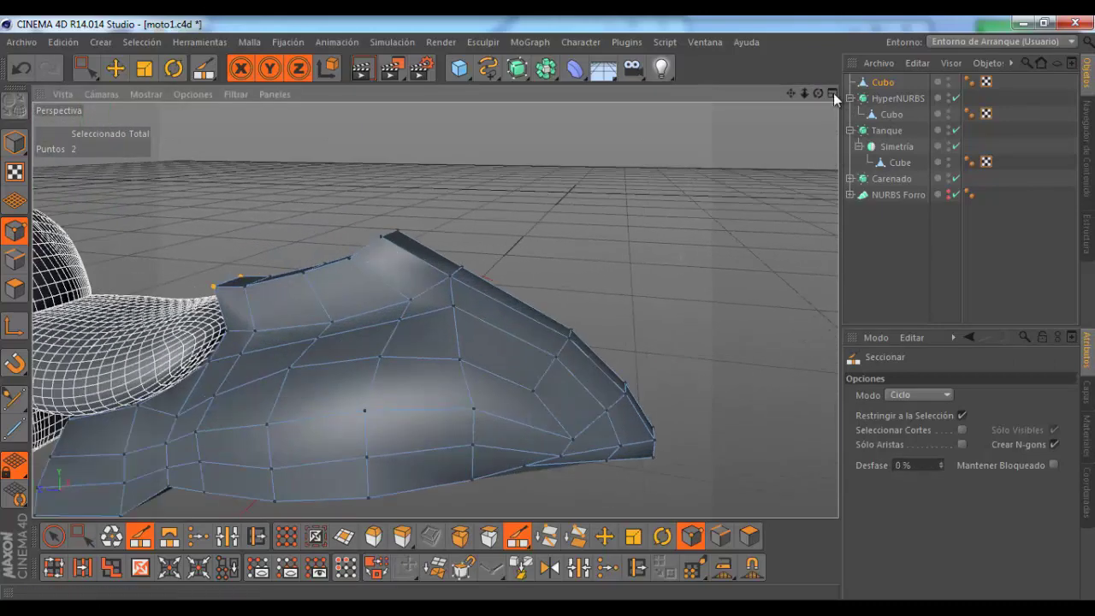
Step: Show all four viewports, zoom the Derecha view onto the mesh, and enter Edge mode
left_click(832, 93)
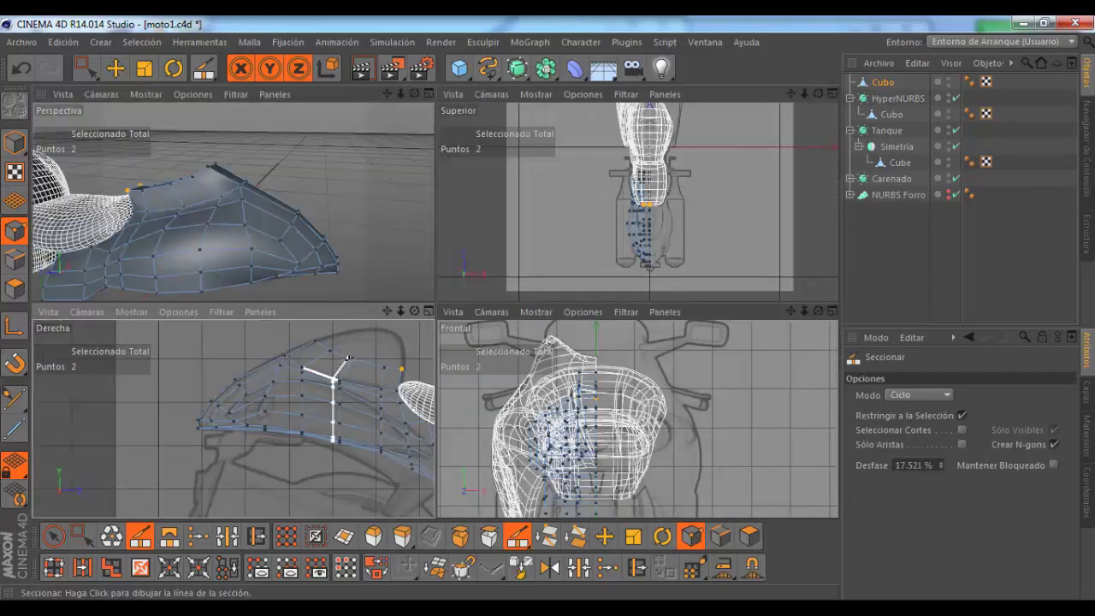
scroll(233, 381, "up", 2)
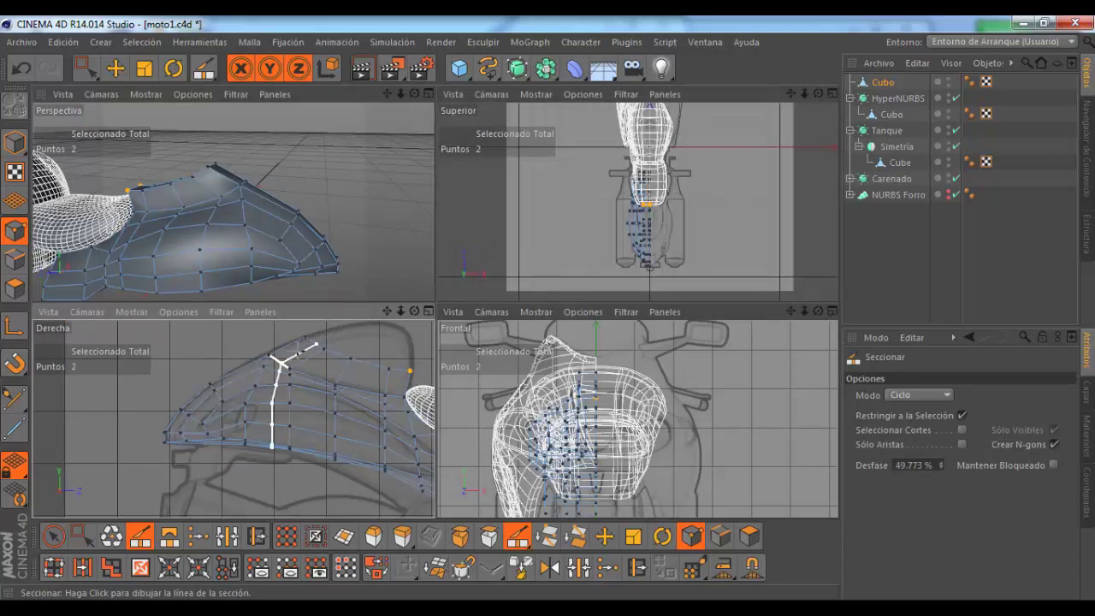
scroll(295, 369, "up", 5)
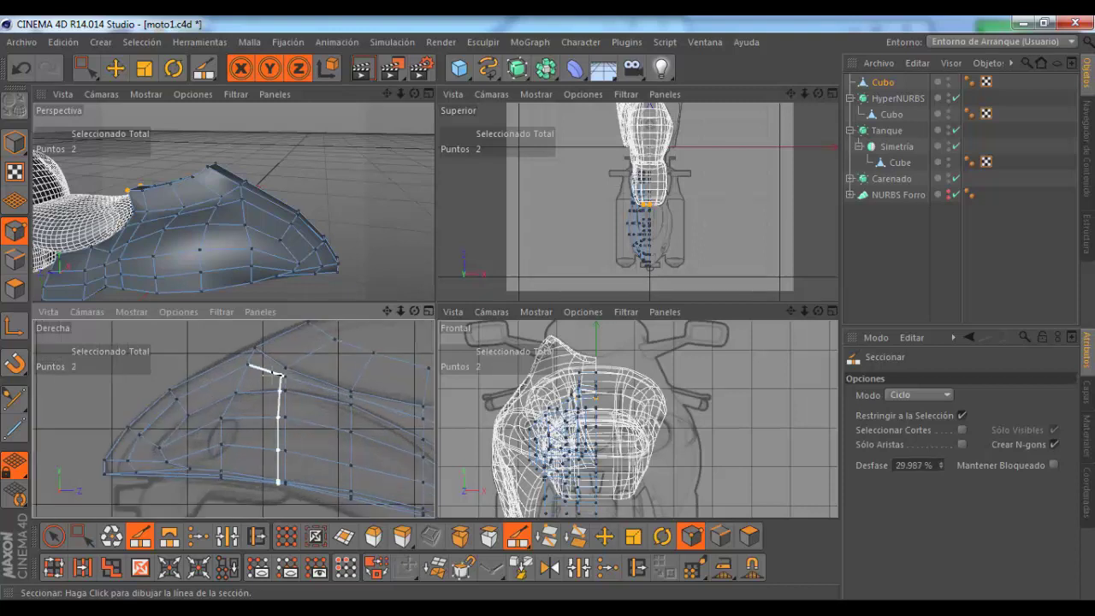
left_click(14, 259)
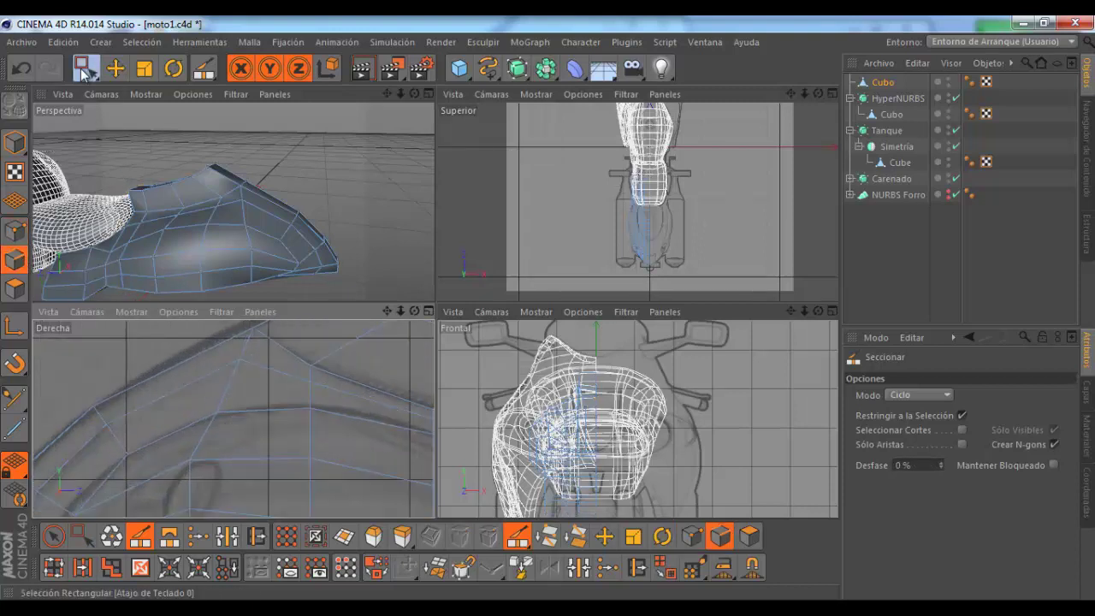
Step: Dissolve the stray edge on the fairing's side with Disolver
left_click_drag(86, 70, 127, 85)
left_click(267, 372)
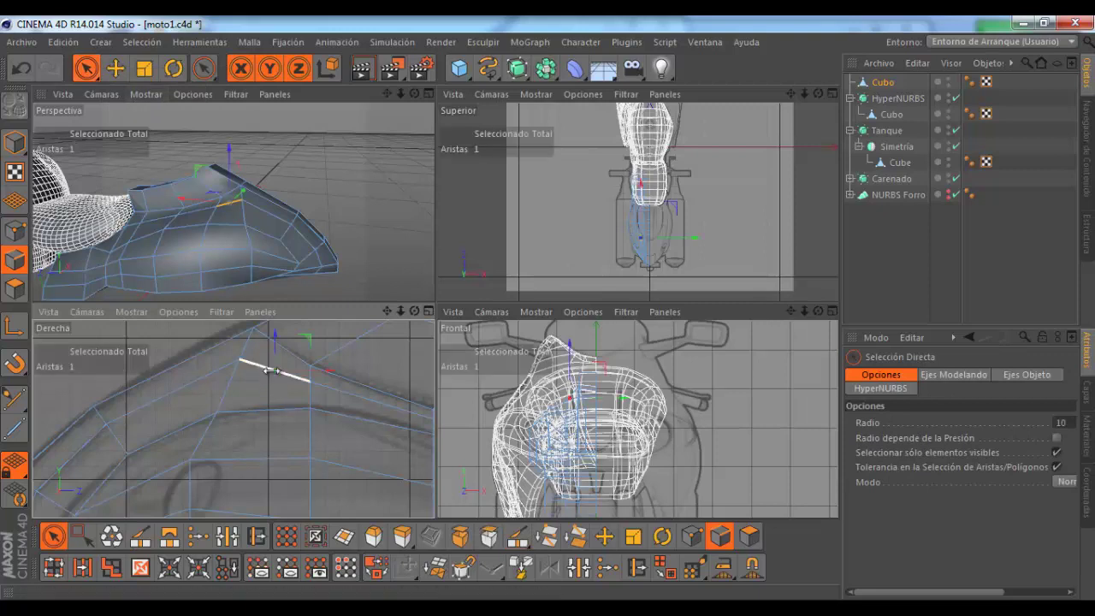
right_click(282, 384)
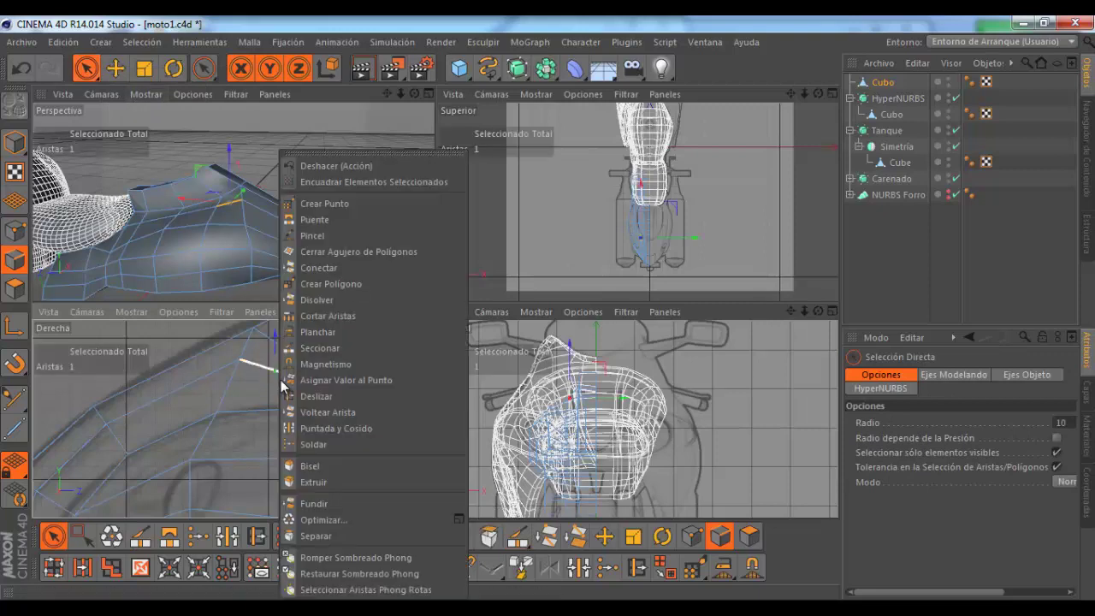
left_click(317, 298)
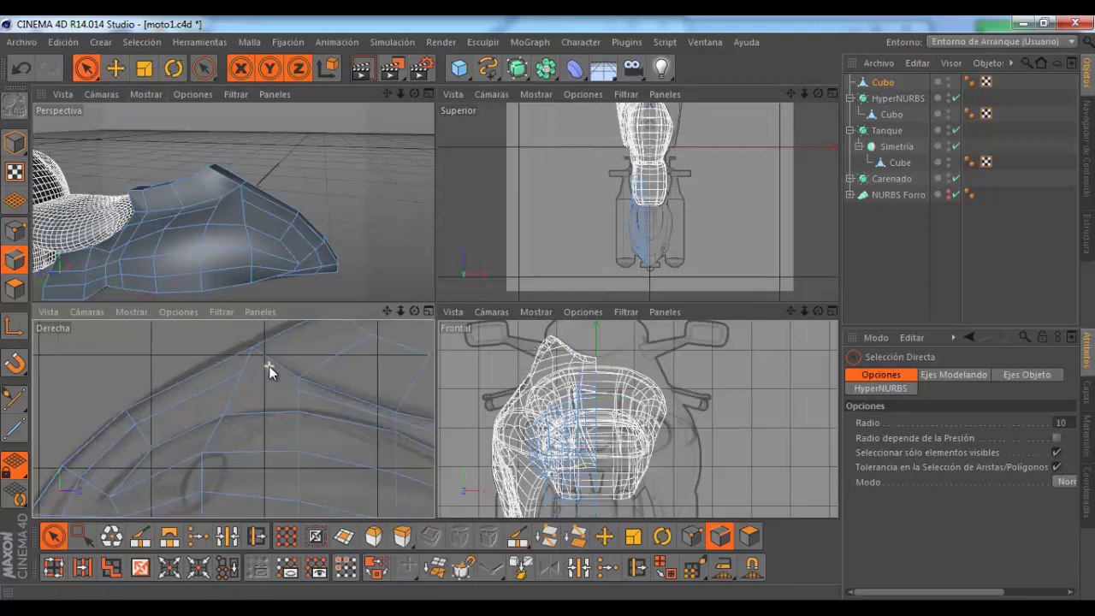
Step: In Points mode, rectangle-select a top point and pull it up-left toward the reference outline
scroll(253, 408, "down", 2)
scroll(276, 402, "up", 3)
scroll(278, 409, "up", 1)
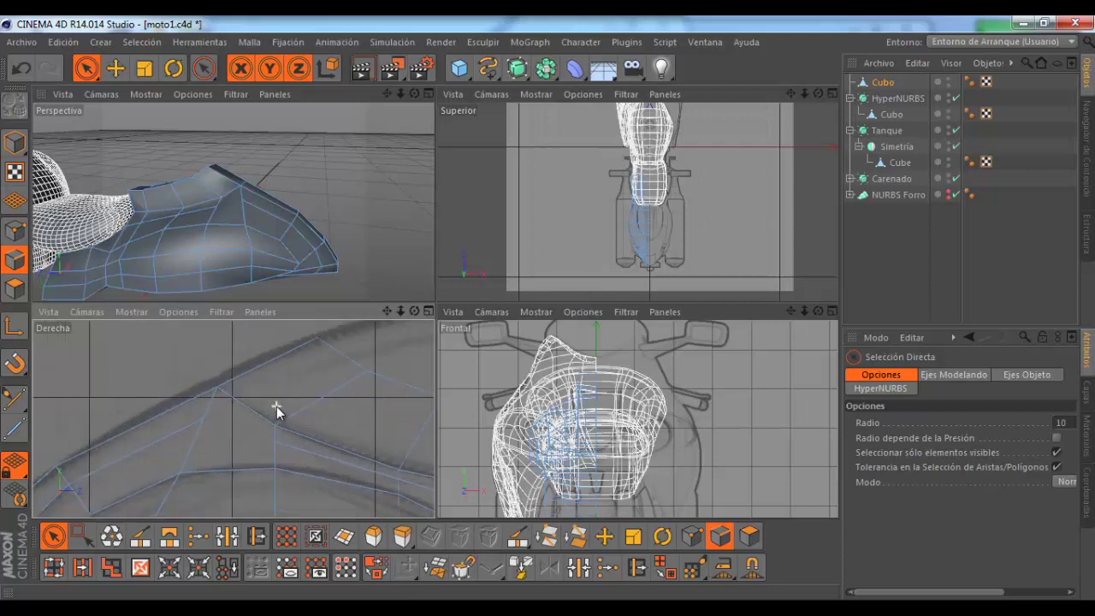
key("Return")
scroll(284, 423, "up", 1)
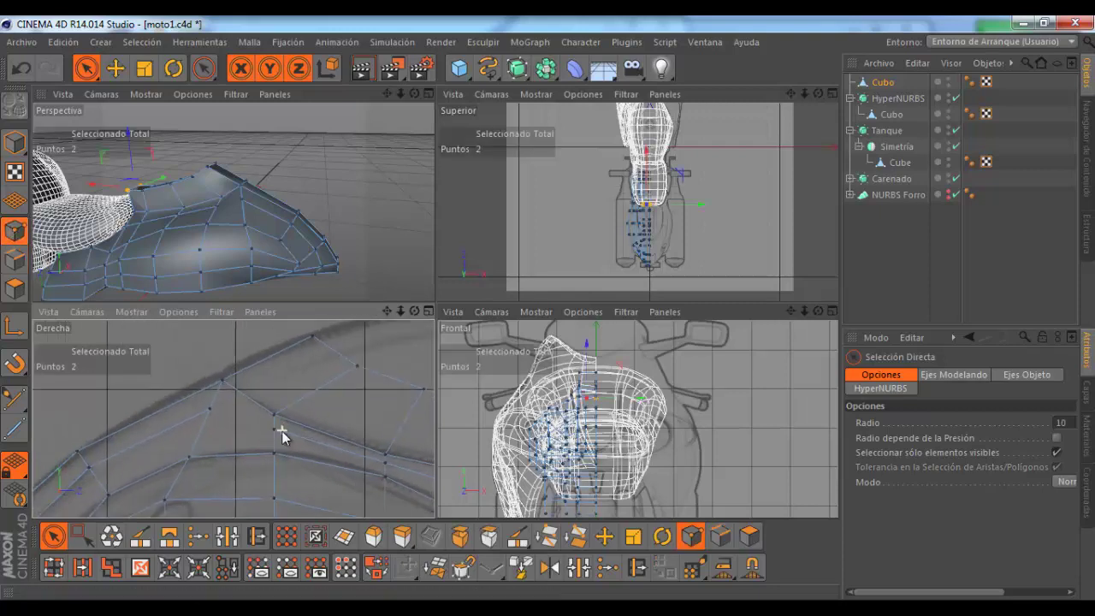
scroll(282, 433, "up", 1)
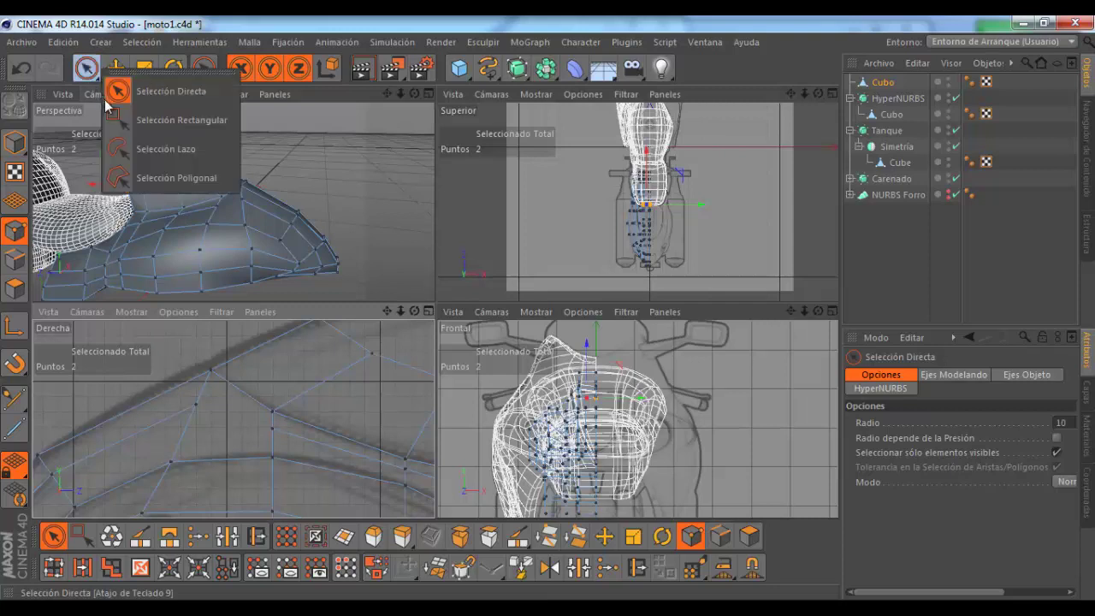
left_click_drag(85, 70, 128, 120)
scroll(331, 350, "up", 1)
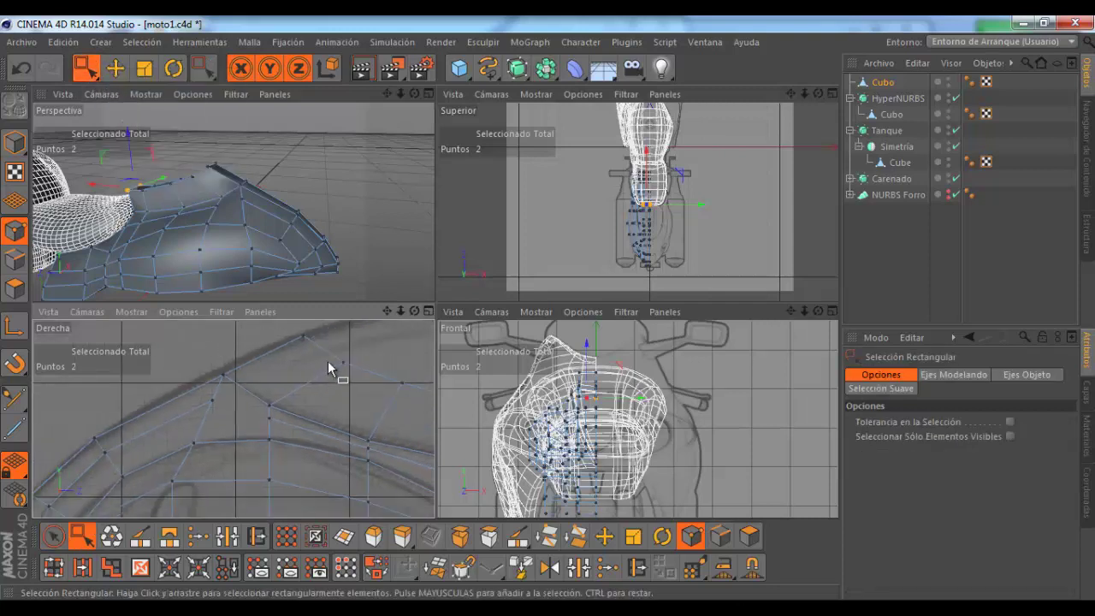
scroll(328, 361, "up", 1)
left_click_drag(330, 357, 370, 381)
left_click_drag(382, 338, 354, 324)
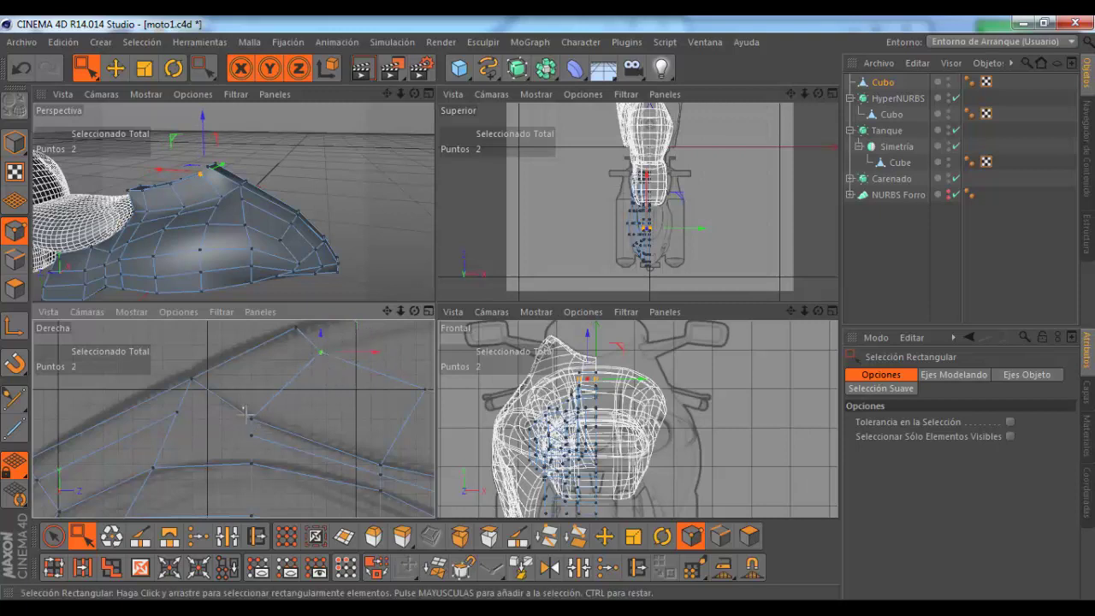
left_click_drag(282, 384, 249, 363)
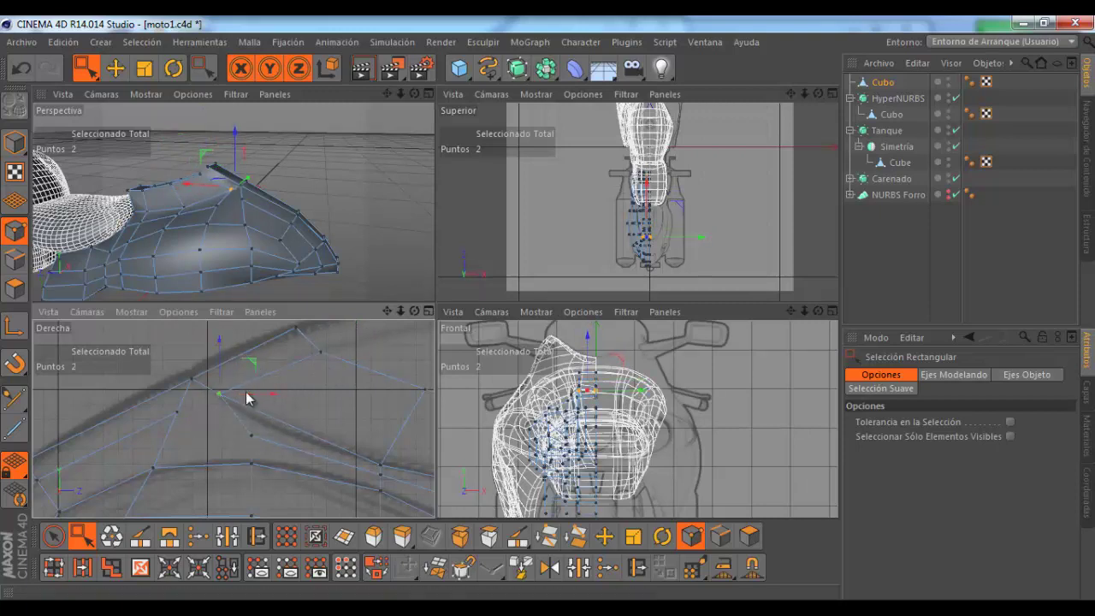
left_click(245, 395)
Step: Shift the two selected ridge-base points sideways about 0.849 cm in the Perspective view
scroll(224, 368, "down", 1)
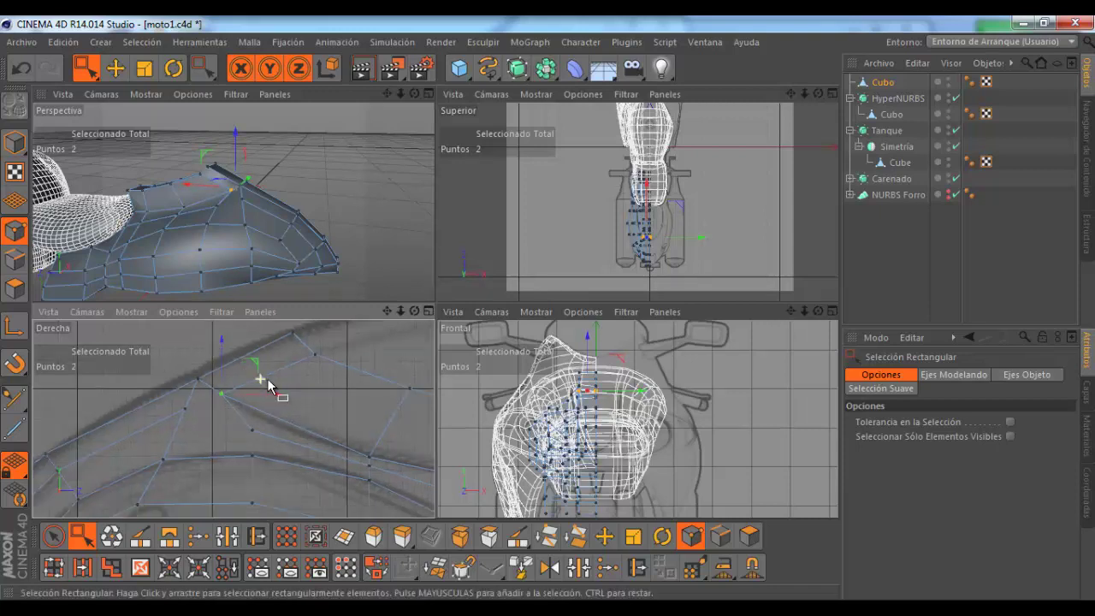
scroll(281, 391, "down", 1)
scroll(269, 405, "down", 1)
scroll(263, 276, "up", 3)
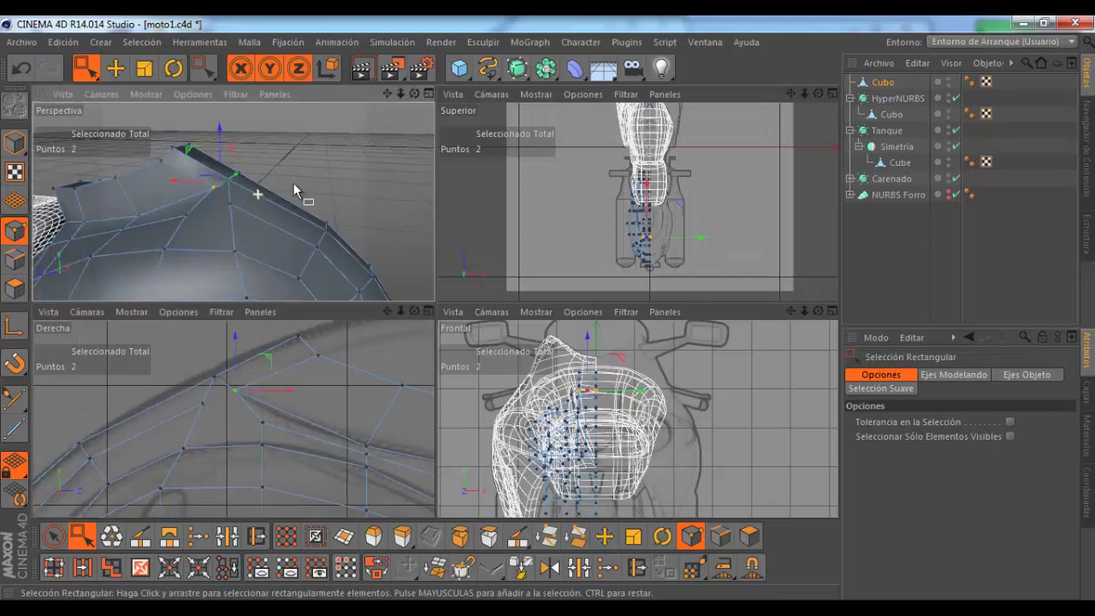
left_click(427, 94)
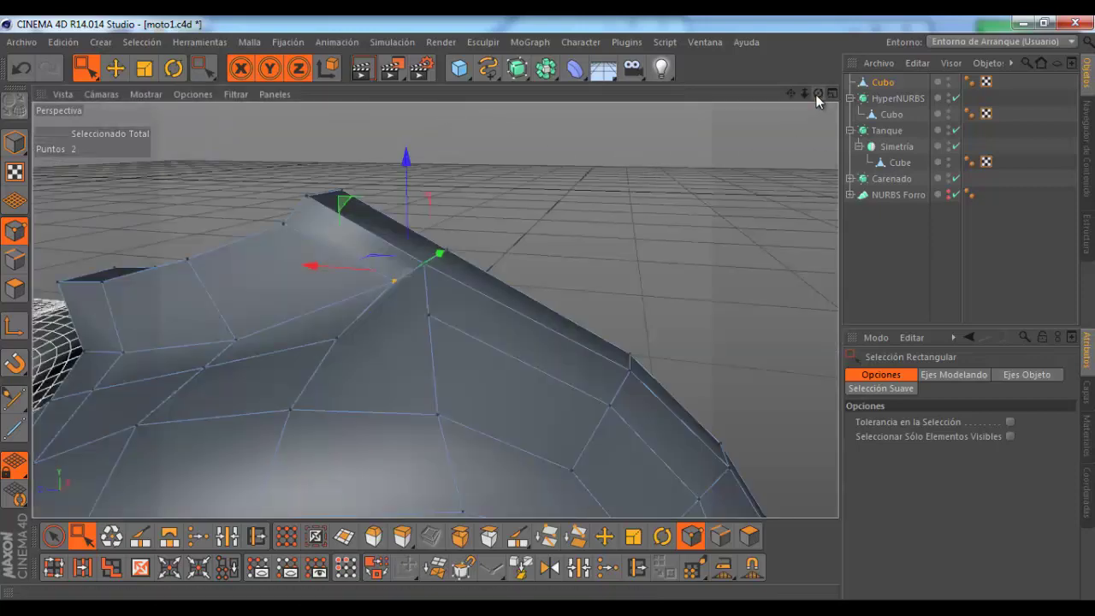
left_click_drag(817, 94, 816, 96)
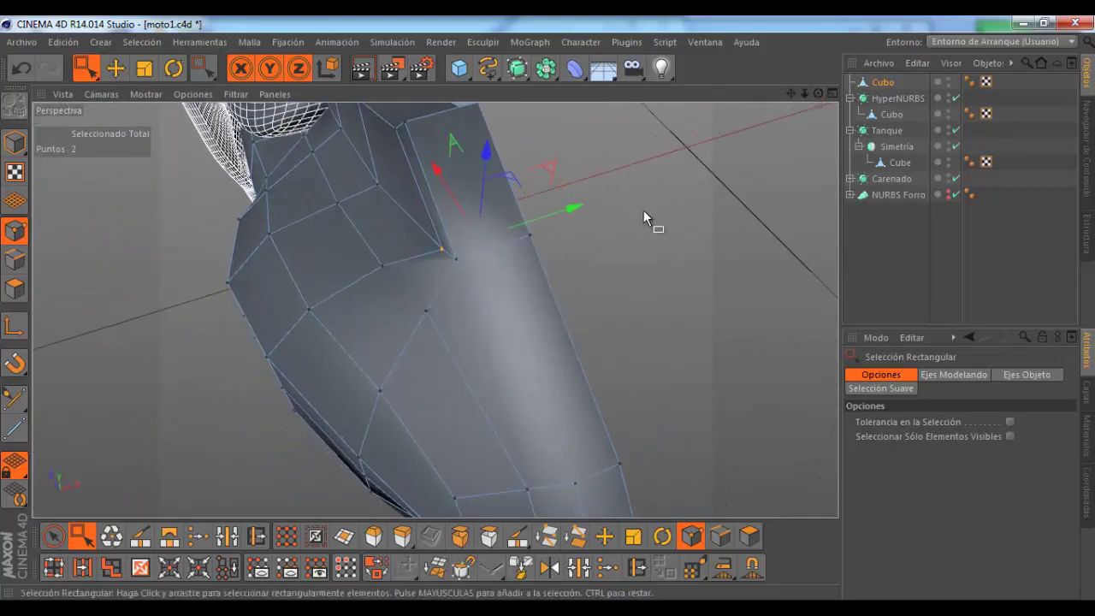
left_click_drag(574, 205, 564, 212)
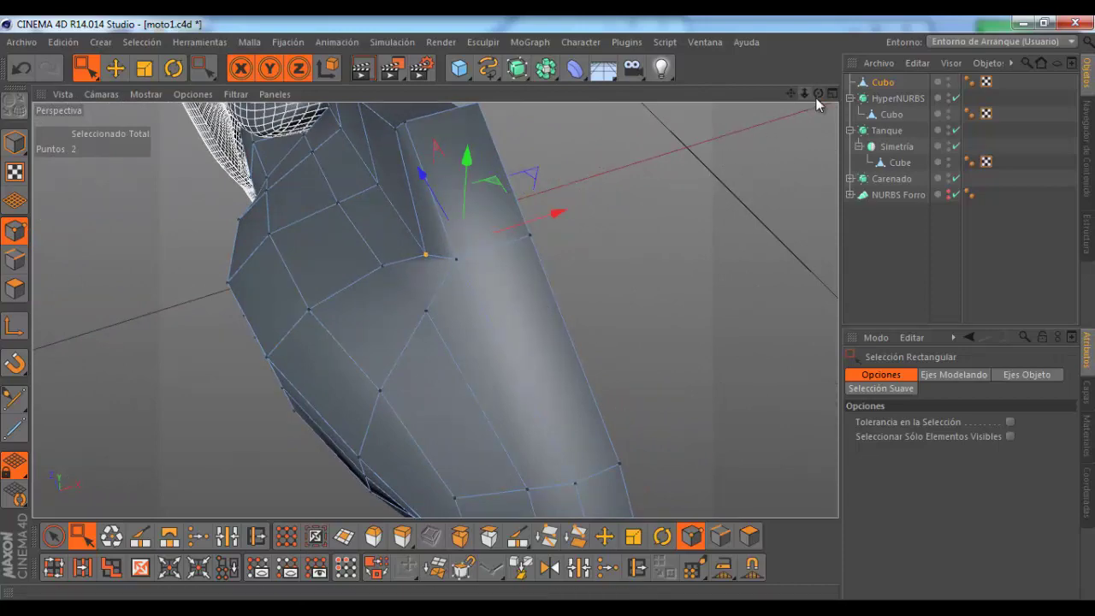
mouse_move(815, 98)
left_mouse_down()
mouse_move(552, 315)
mouse_move(288, 108)
left_mouse_up()
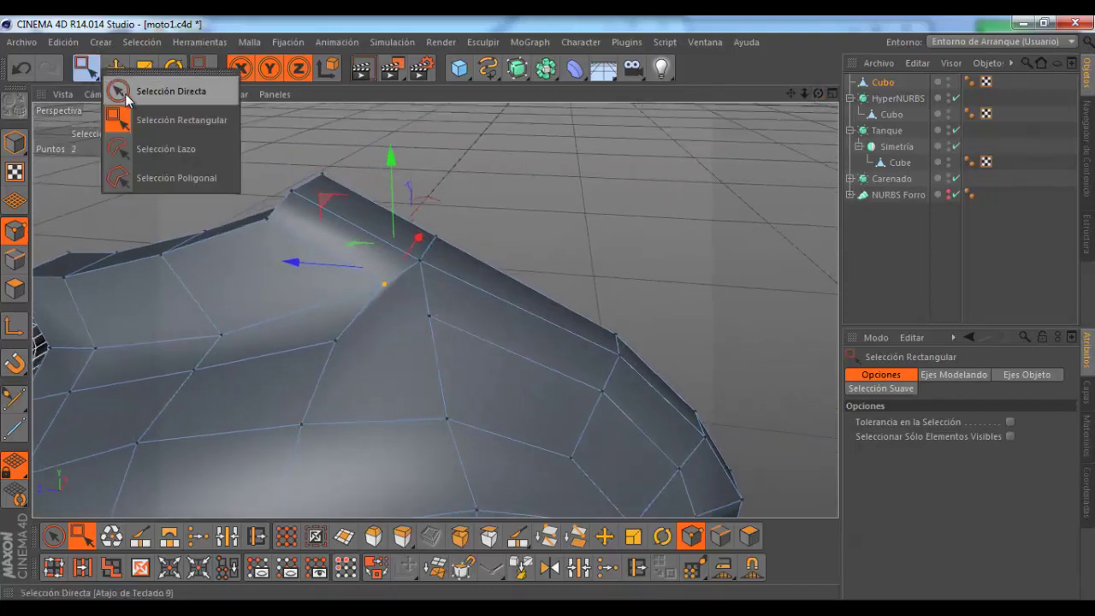
left_click_drag(89, 72, 128, 92)
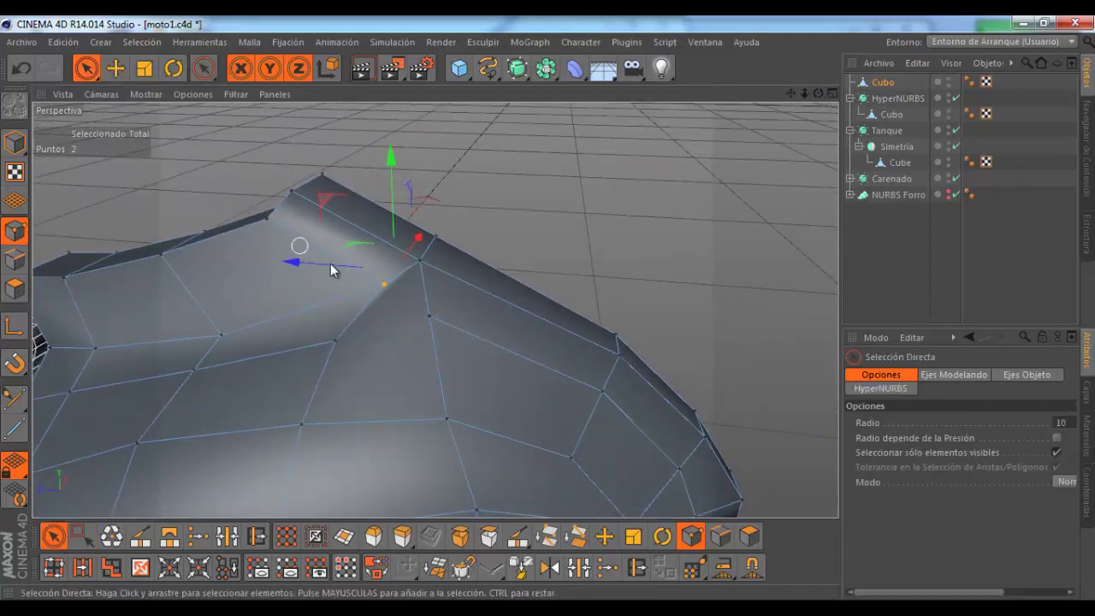
Step: Weld the two selected rear-edge points of the fairing into one
right_click(414, 348)
left_click(439, 452)
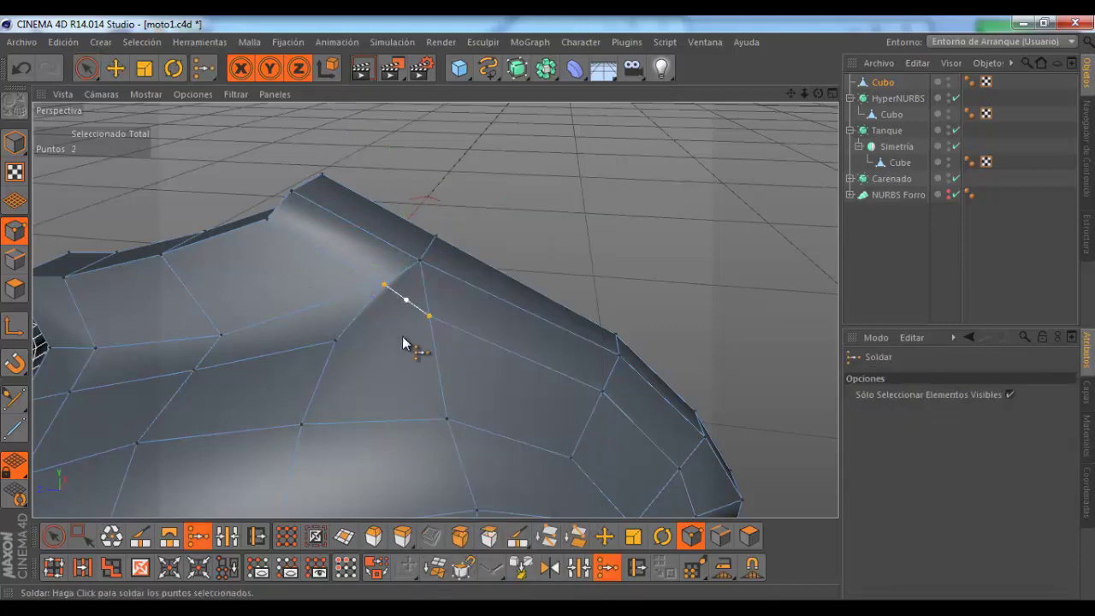
left_click(406, 304)
left_click_drag(379, 308, 444, 305, "alt")
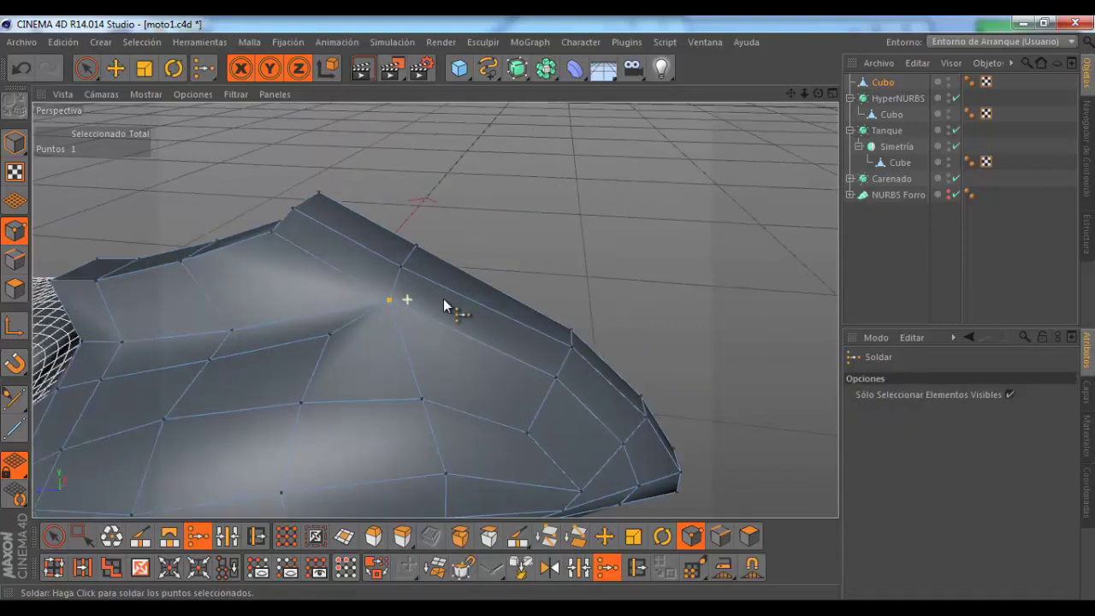
left_click_drag(816, 95, 548, 307)
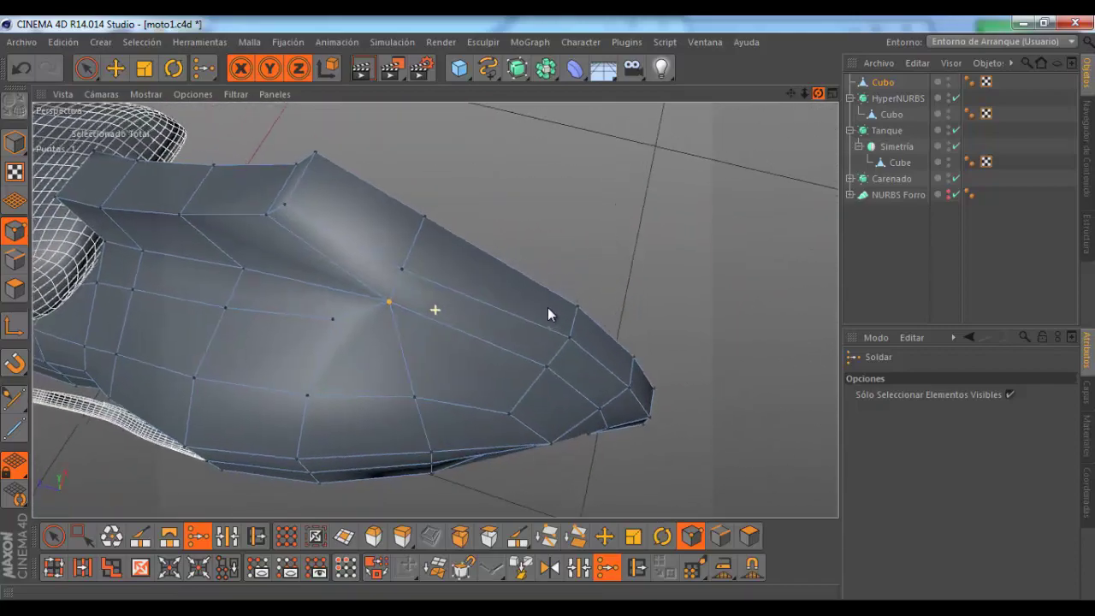
Step: Select a rear vertex and nudge it along the X axis to blend into the tank
left_click(87, 71)
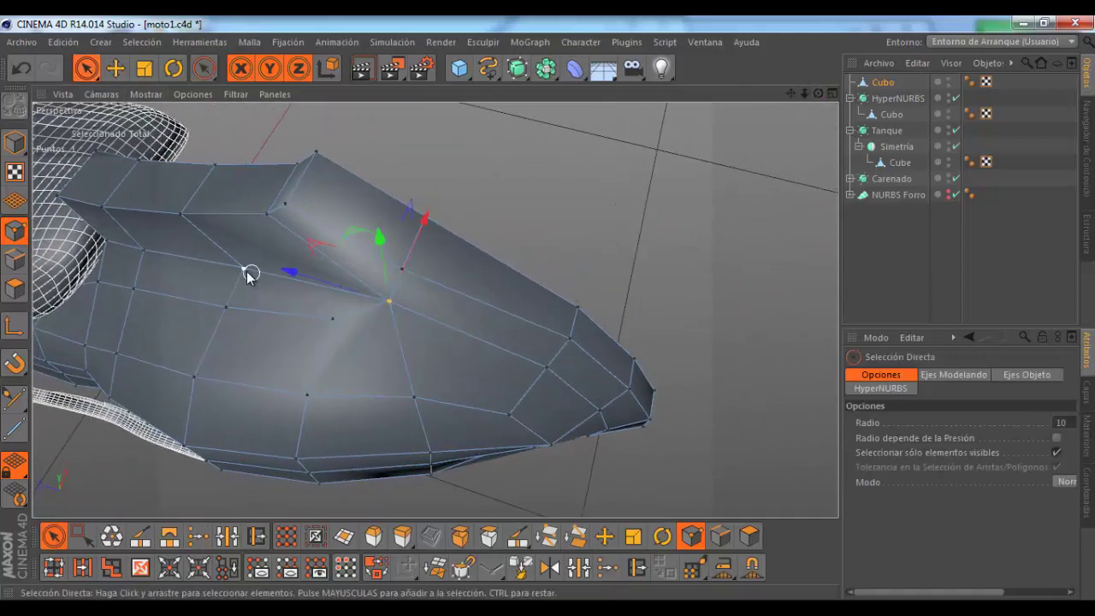
left_click_drag(289, 198, 286, 203)
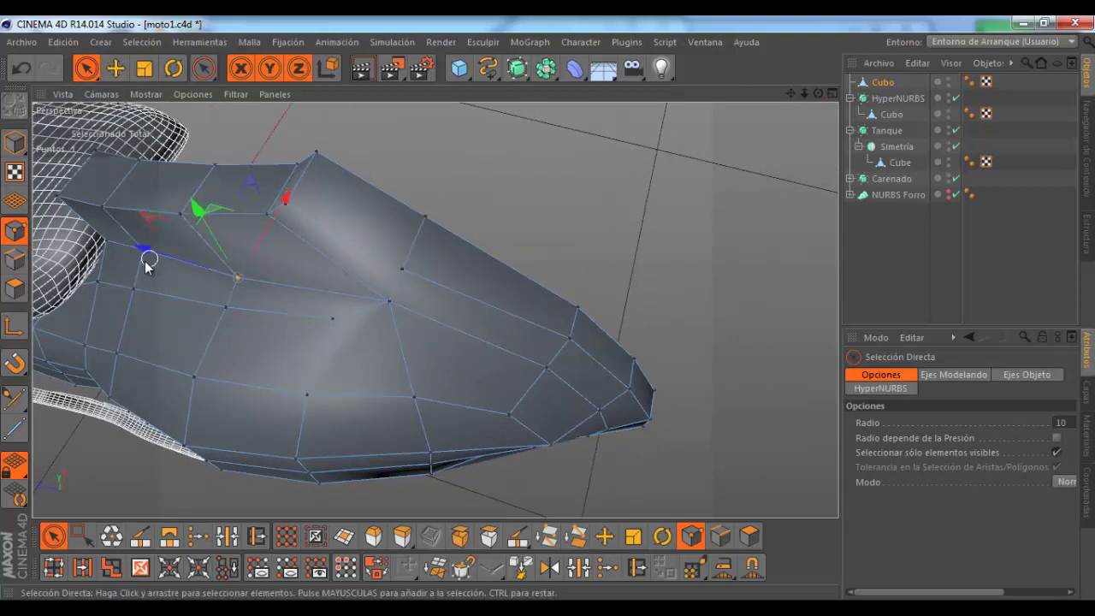
left_click(107, 243)
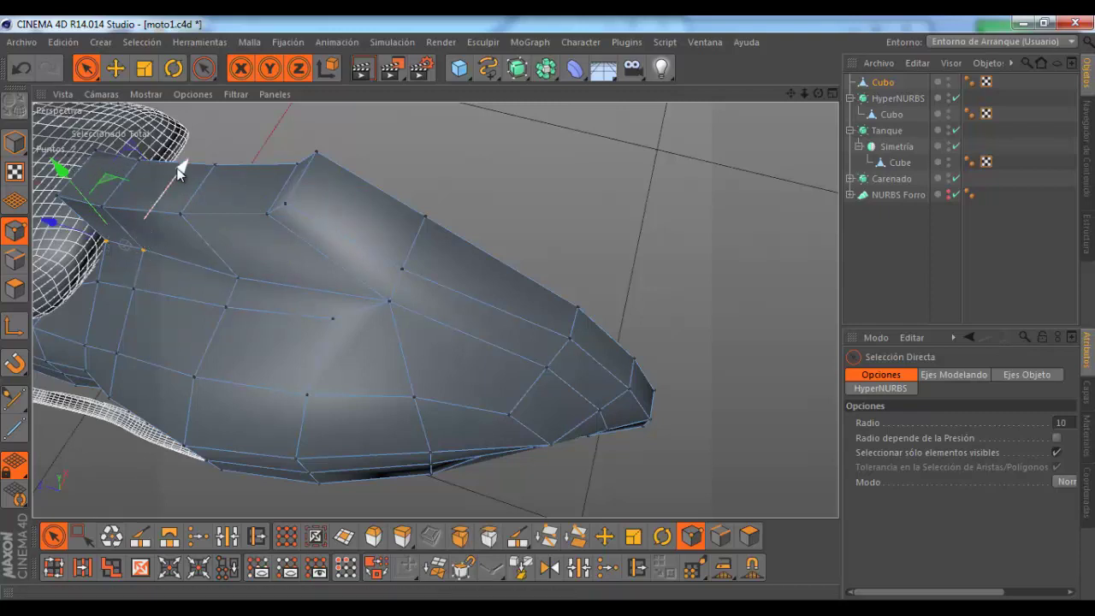
left_click_drag(180, 171, 176, 183)
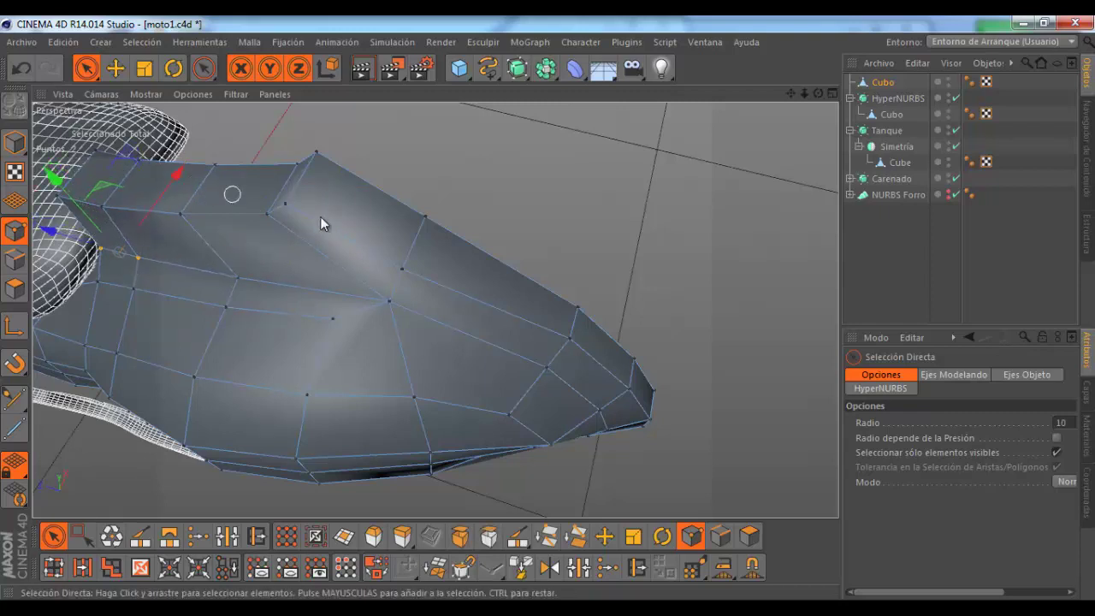
mouse_move(816, 92)
left_mouse_down()
mouse_move(534, 304)
mouse_move(552, 306)
left_mouse_up()
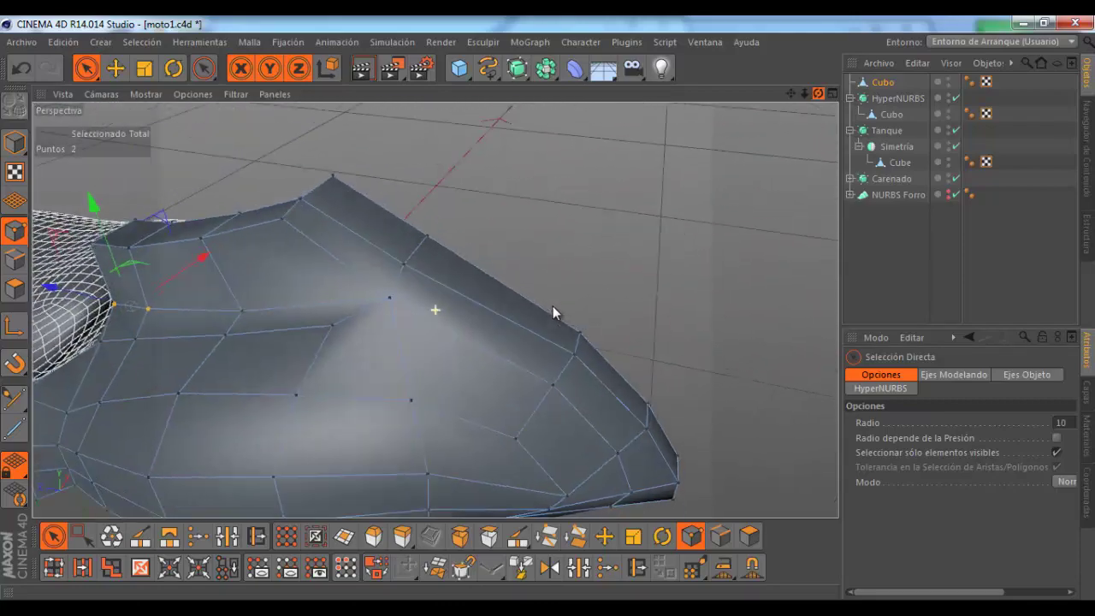
scroll(416, 427, "up", 1)
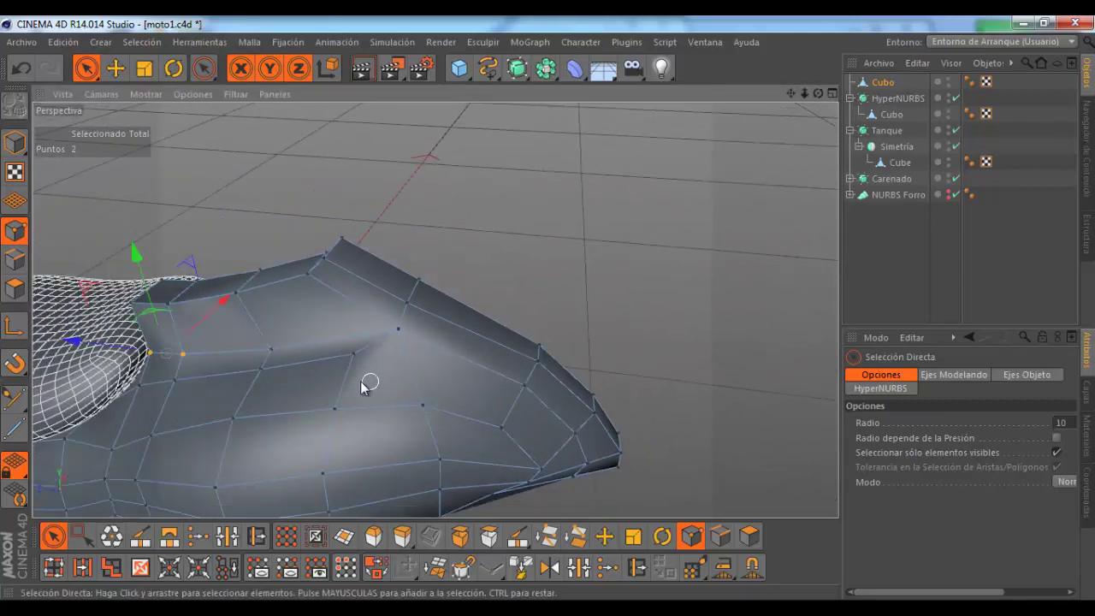
scroll(367, 385, "up", 1)
scroll(347, 362, "down", 1)
scroll(340, 360, "down", 1)
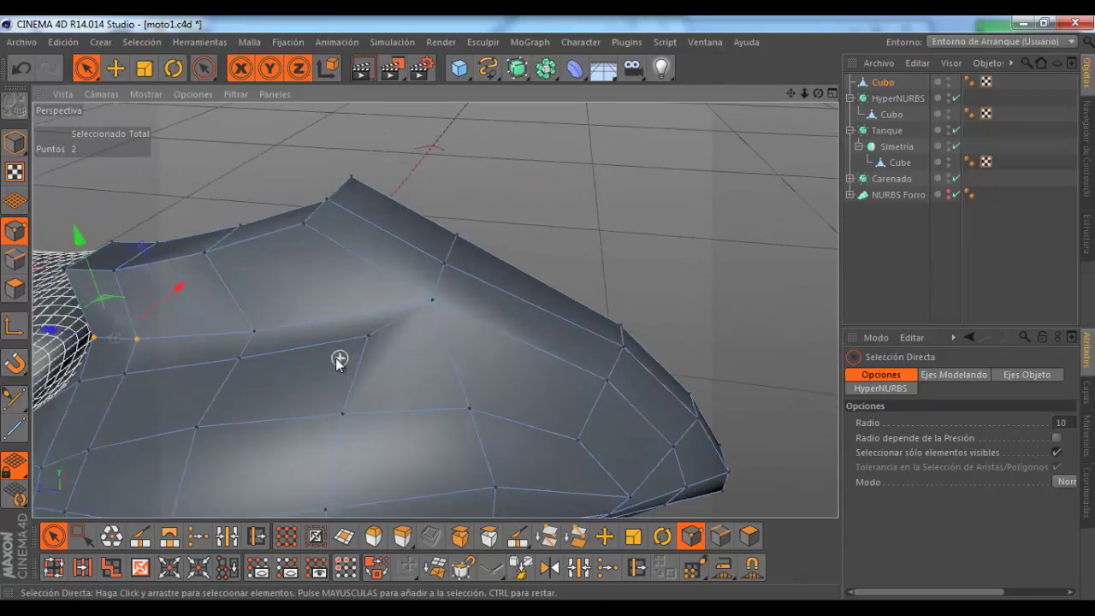
Step: Flip an edge on the fairing's upper surface diagonally with Voltear Arista
left_click(17, 260)
left_click(311, 351)
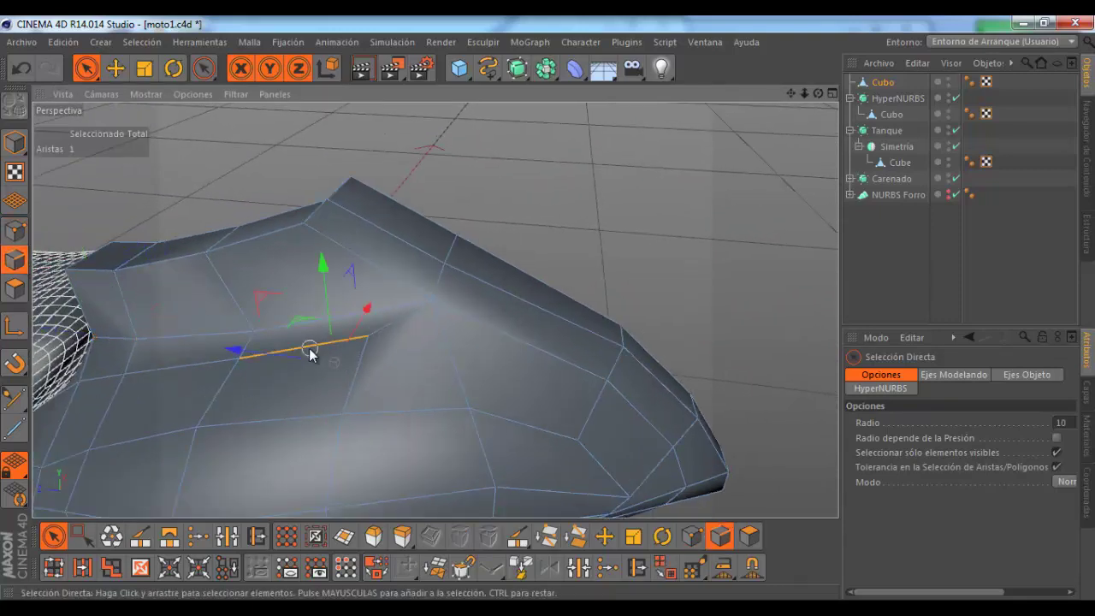
right_click(311, 348)
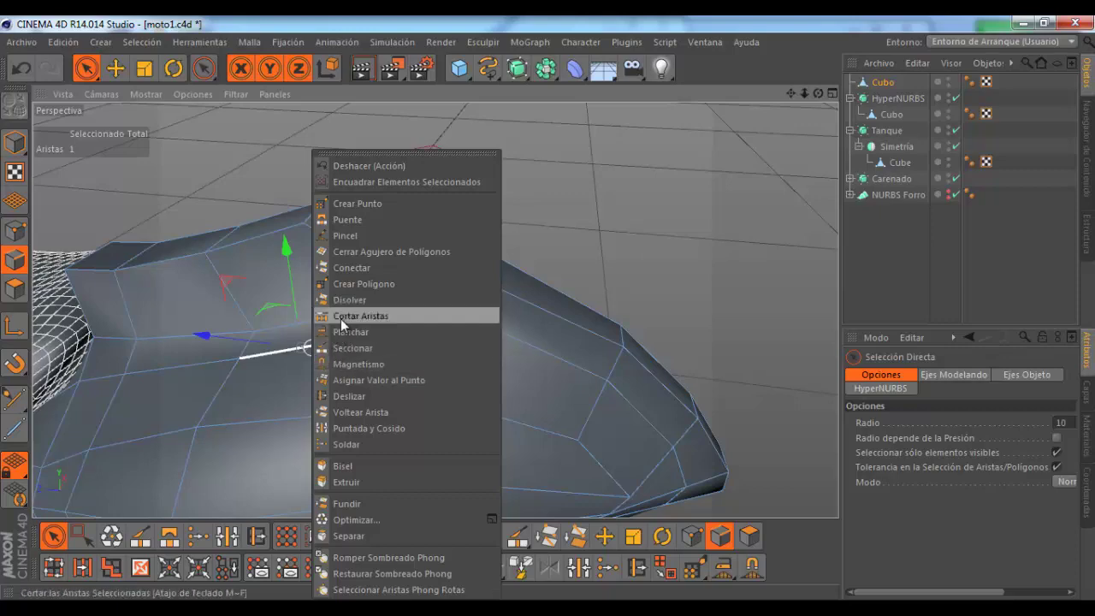
left_click(342, 315)
left_click_drag(406, 330, 367, 370, "alt")
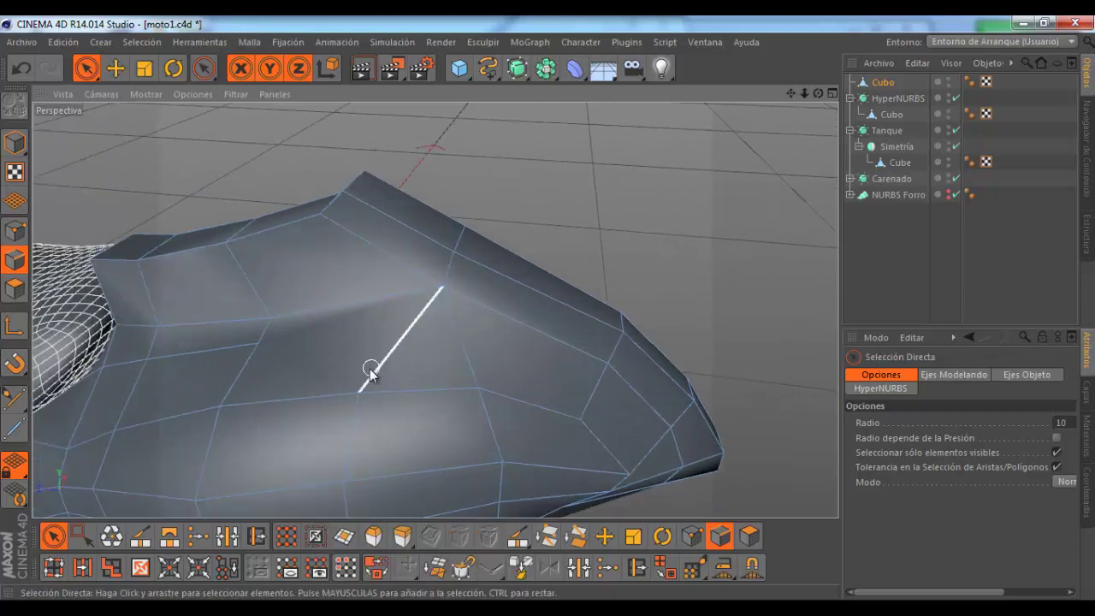
Step: Cut a new edge across the fairing surface with the knife in Línea mode
left_click(19, 237)
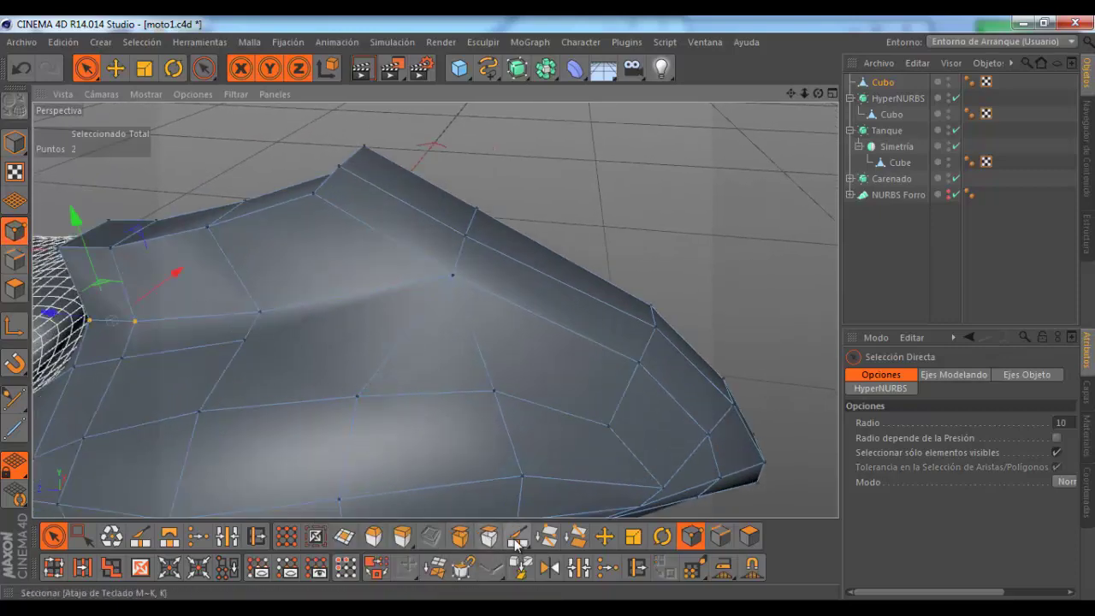
left_click(518, 536)
left_click(910, 393)
left_click(902, 411)
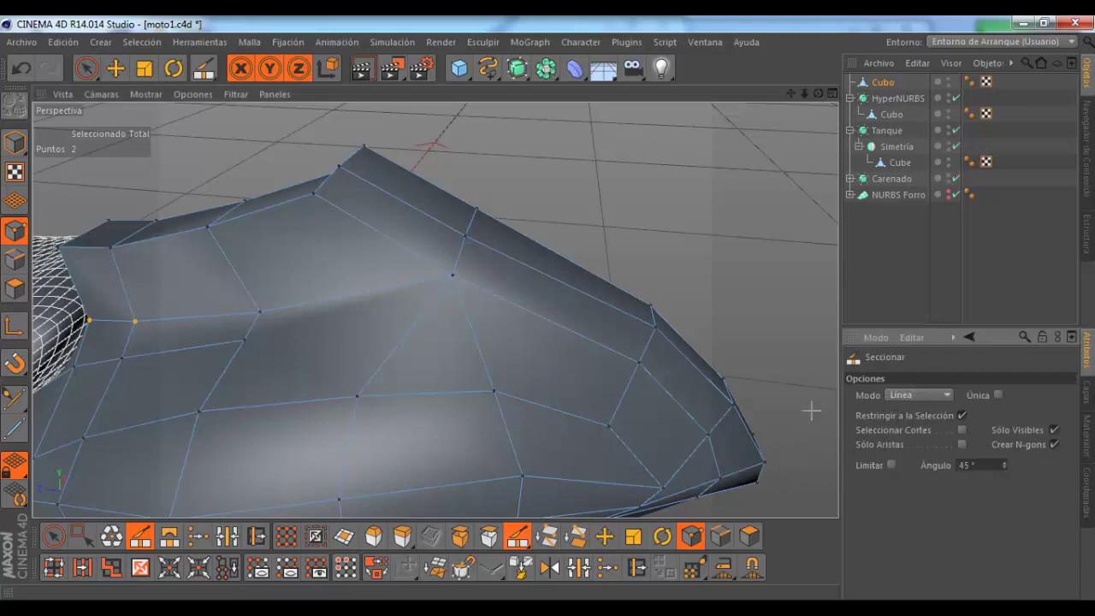
left_click_drag(357, 395, 331, 299)
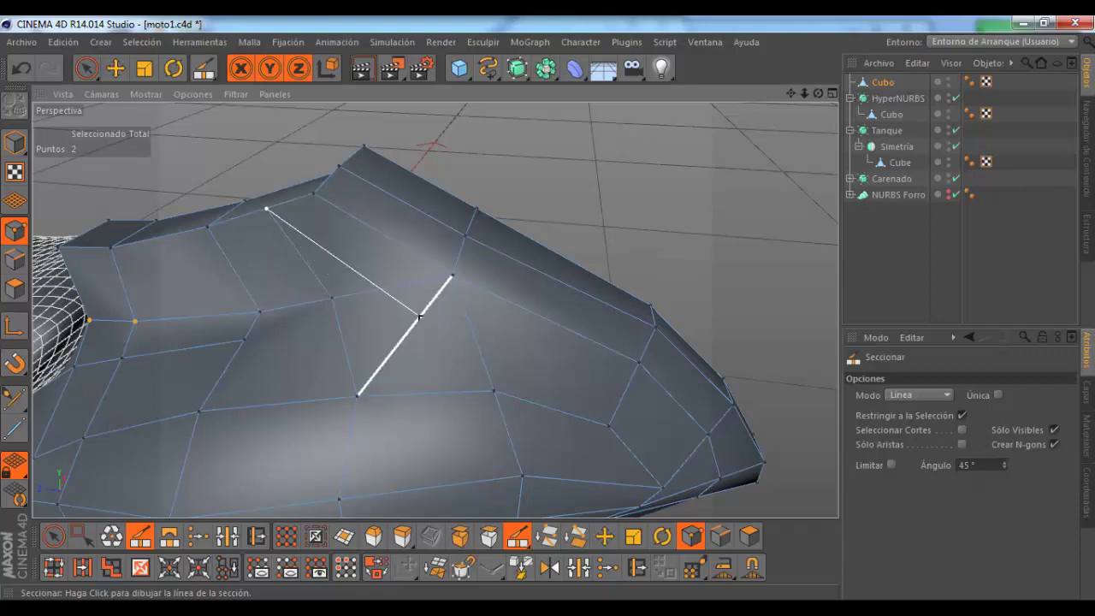
mouse_move(419, 317)
left_mouse_down()
mouse_move(391, 299)
mouse_move(375, 330)
mouse_move(207, 283)
left_mouse_up()
Step: Dissolve the leftover edge with Disolver and check the new edge flow
left_click(86, 68)
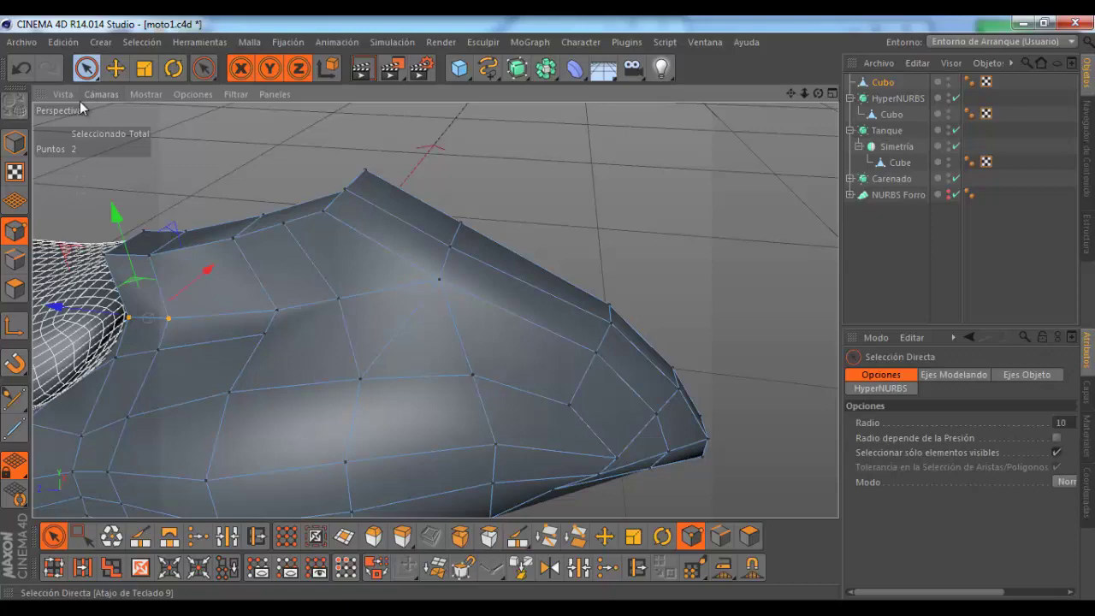
left_click(15, 259)
left_click(406, 329)
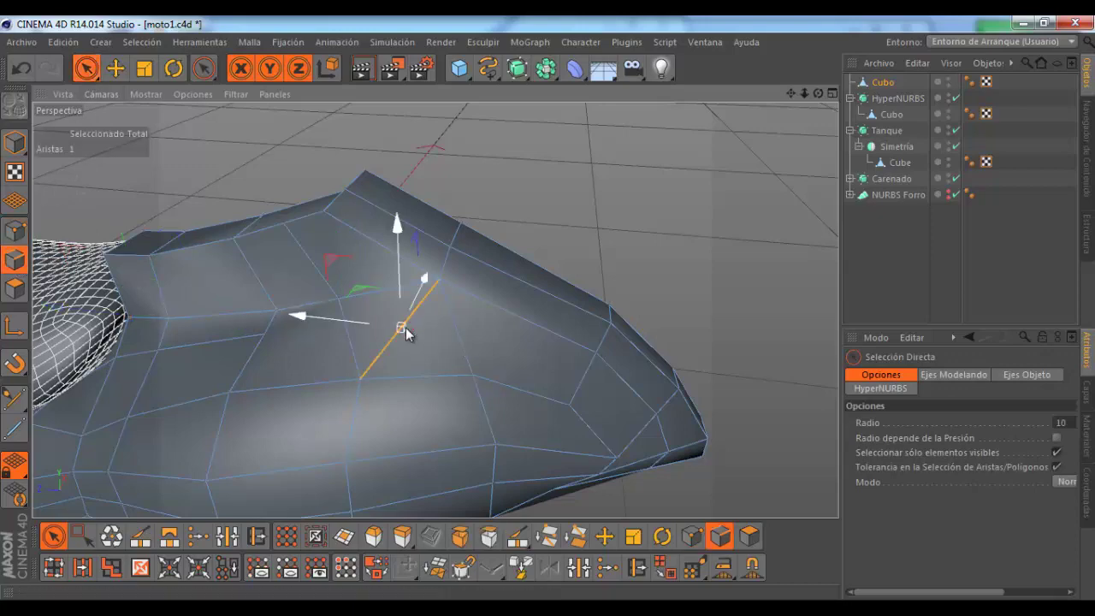
right_click(406, 327)
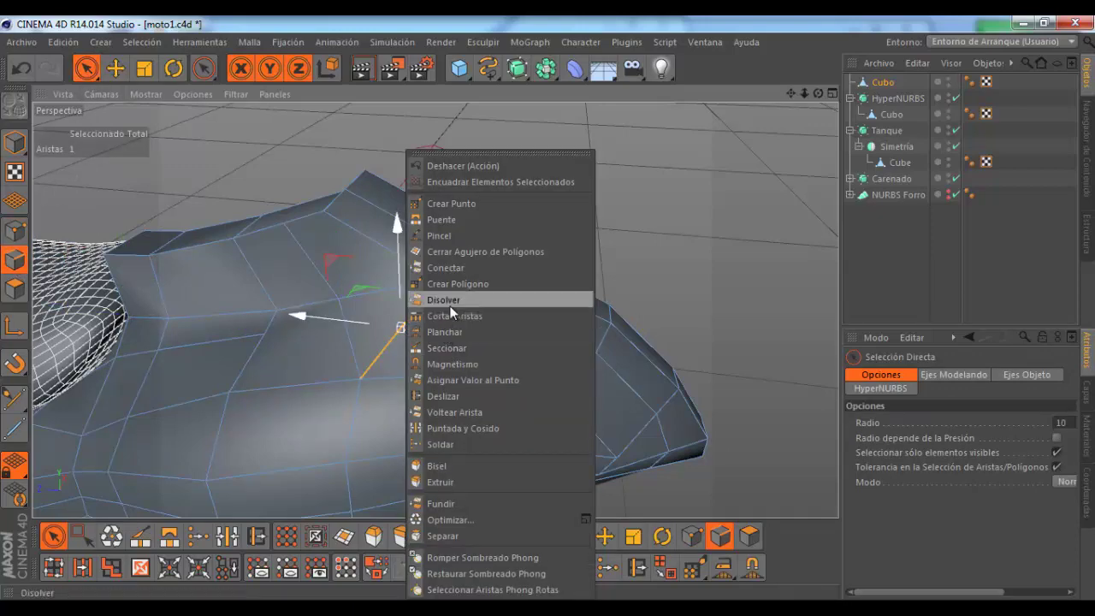
left_click(443, 300)
mouse_move(425, 315)
left_mouse_down("alt")
mouse_move(359, 333)
mouse_move(440, 318)
mouse_move(384, 323)
mouse_move(483, 286)
left_mouse_up("alt")
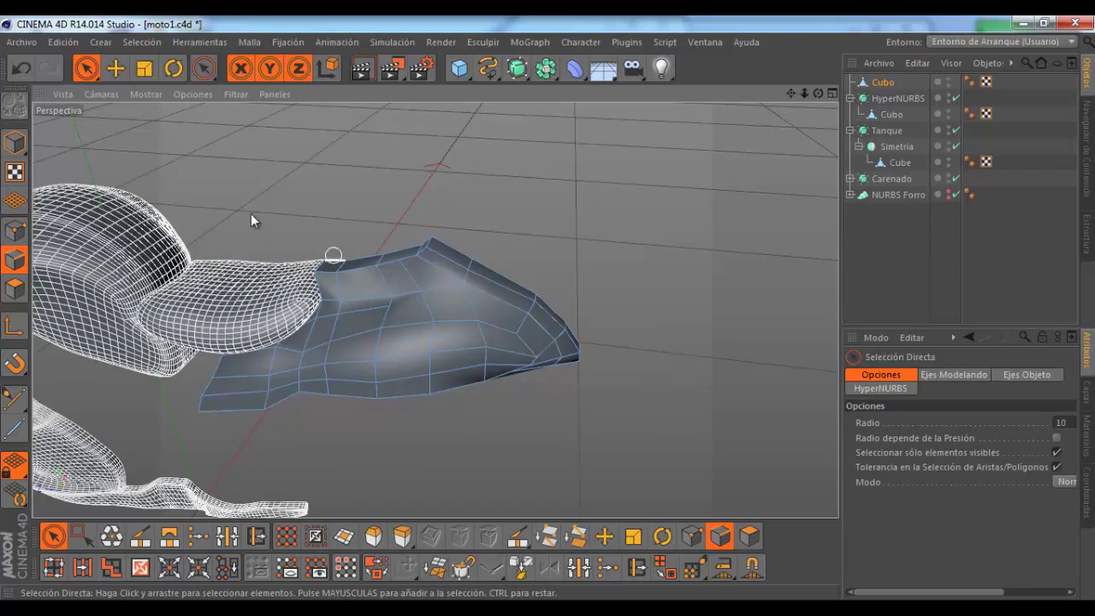
Step: Activate the Move tool and double-click to select the edge loop around the fairing
left_click(116, 73)
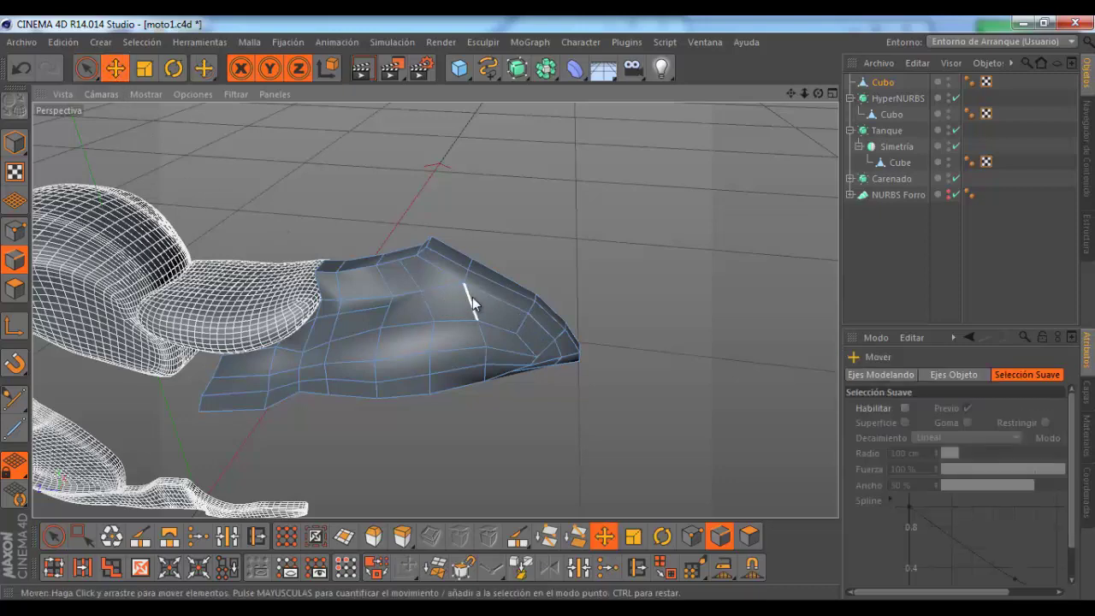
scroll(472, 299, "up", 3)
scroll(445, 308, "up", 2)
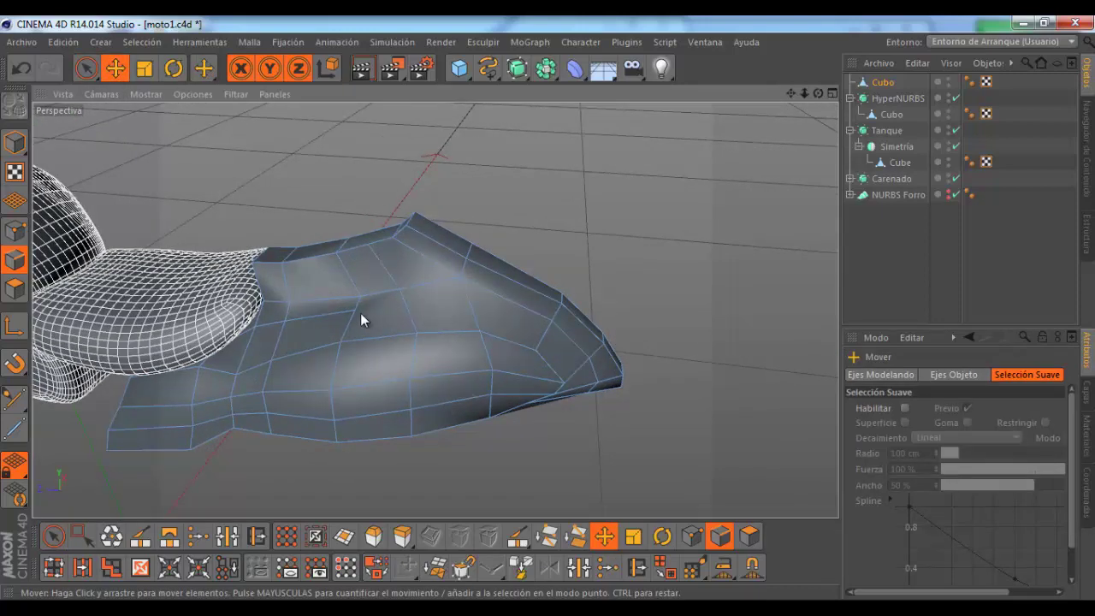
double_click(337, 313)
Step: Orbit and zoom in on the fairing's lower front section in Points mode
mouse_move(358, 313)
left_mouse_down("alt")
mouse_move(553, 225)
mouse_move(523, 285)
left_mouse_up("alt")
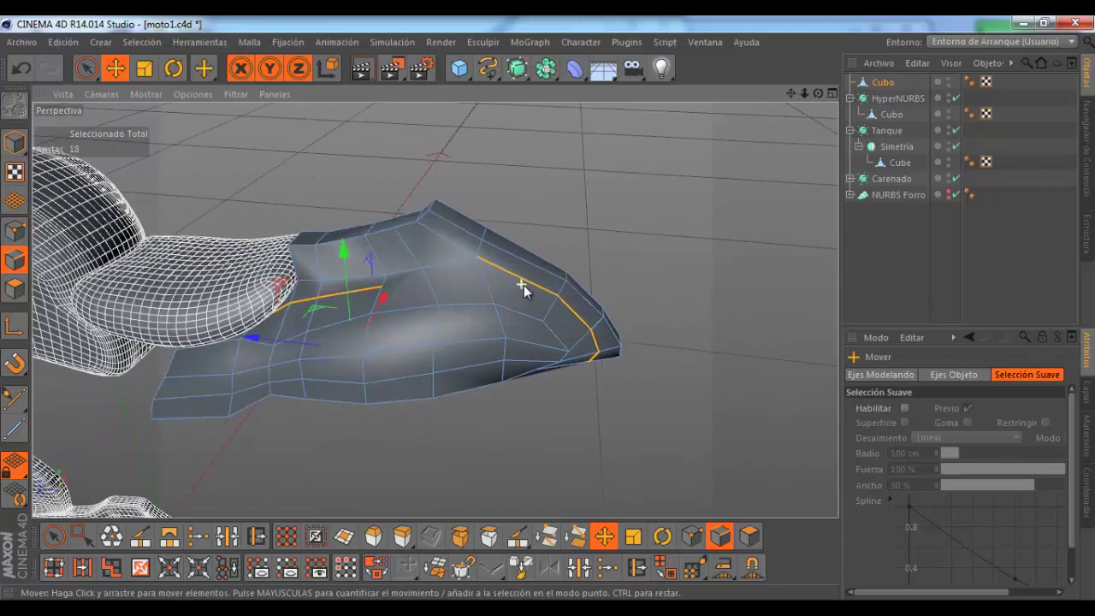
mouse_move(815, 126)
left_mouse_down("alt")
mouse_move(553, 304)
mouse_move(496, 288)
left_mouse_up("alt")
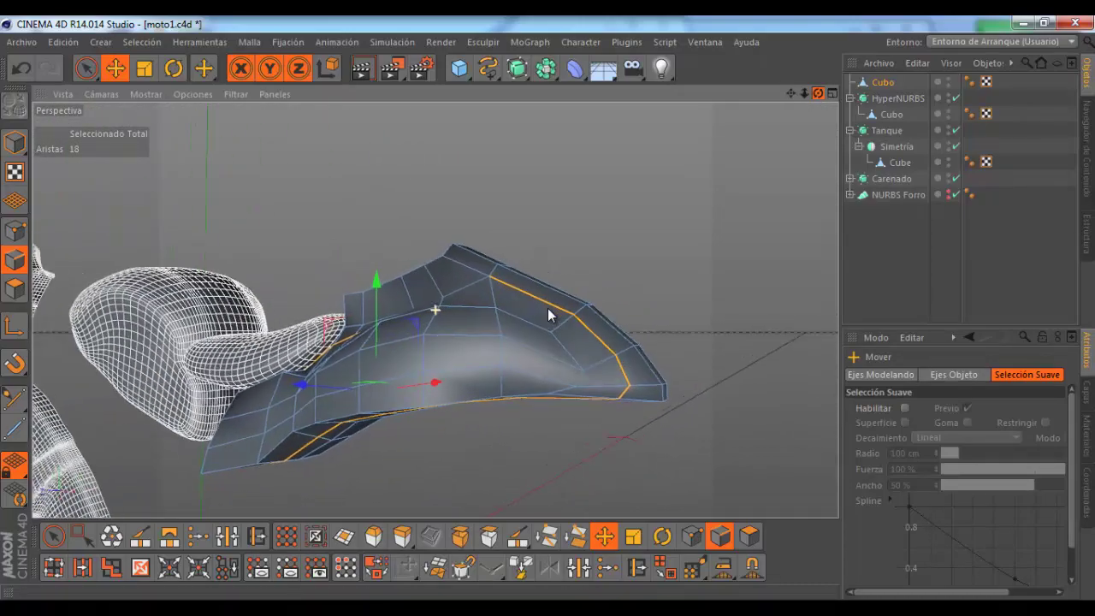
mouse_move(598, 396)
left_mouse_down("alt")
mouse_move(709, 342)
mouse_move(483, 392)
left_mouse_up("alt")
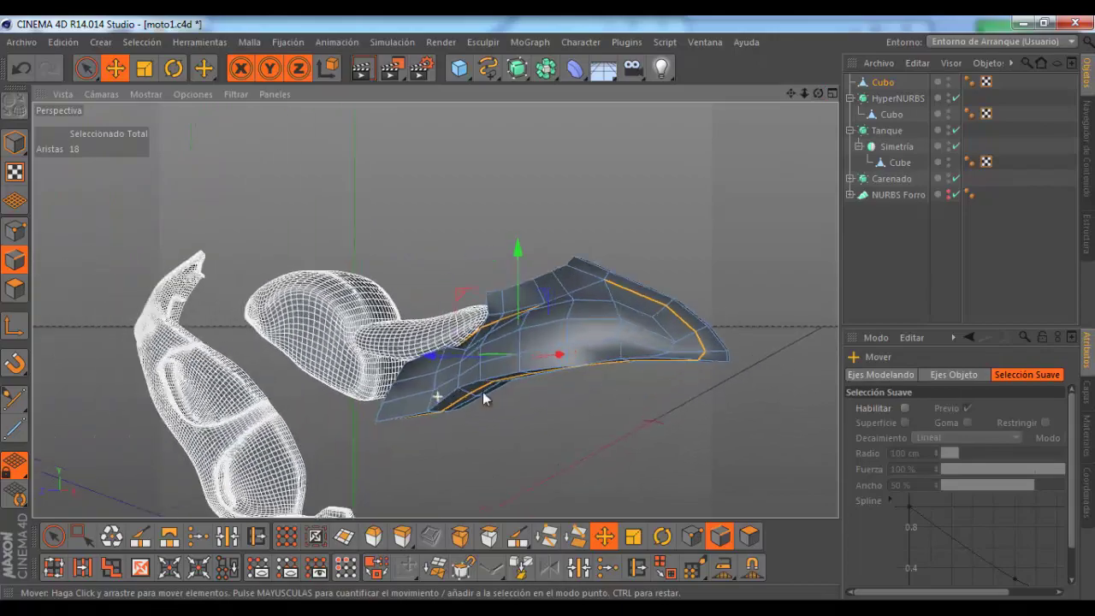
mouse_move(817, 94)
left_mouse_down()
mouse_move(549, 310)
mouse_move(491, 329)
mouse_move(567, 288)
left_mouse_up()
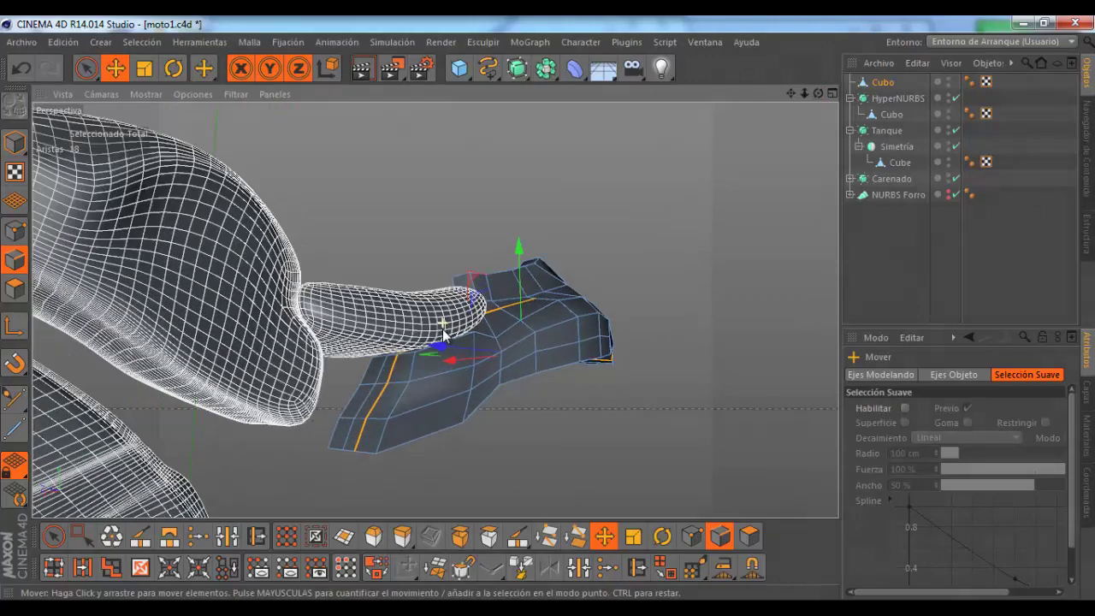
left_click_drag(450, 316, 367, 437, "alt")
scroll(368, 436, "up", 4)
scroll(359, 433, "up", 4)
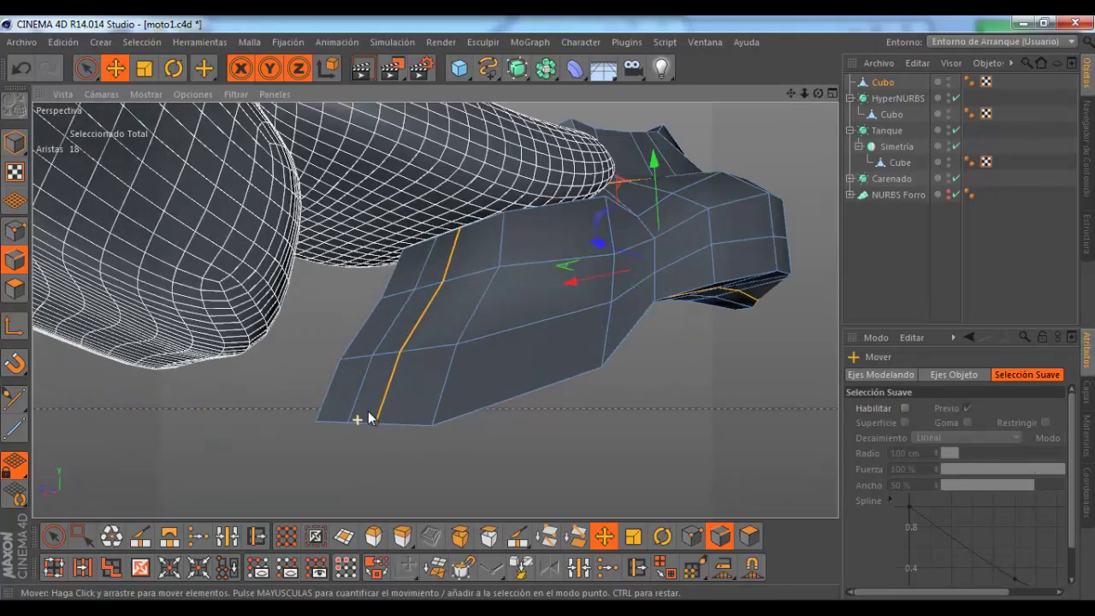
scroll(361, 416, "up", 4)
left_click(14, 231)
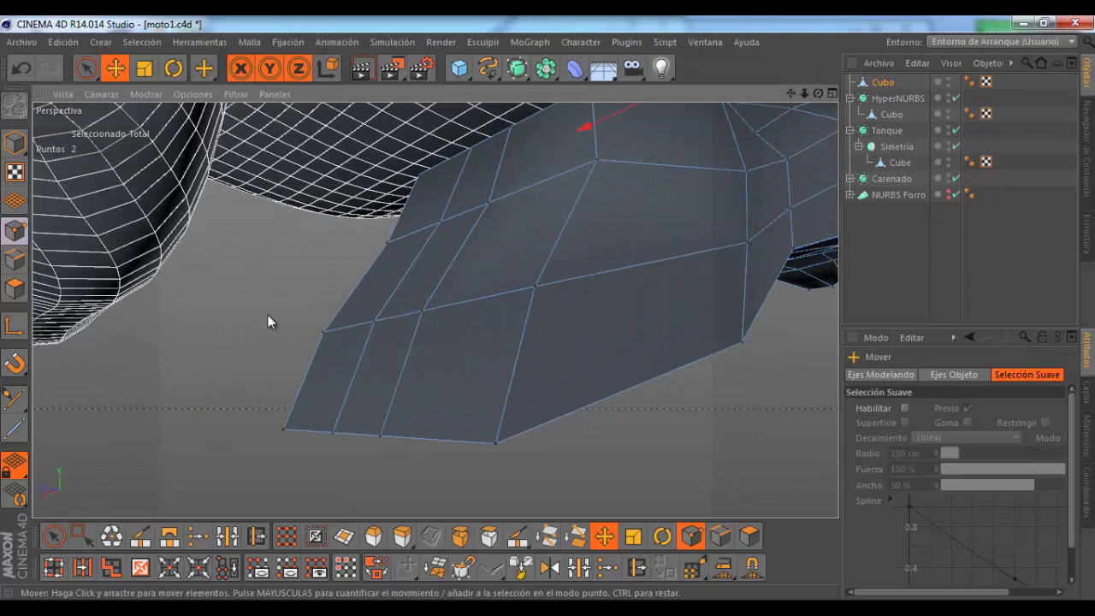
Step: Make two knife cuts from vertices down to the fairing's bottom edge
left_click(517, 535)
left_click_drag(379, 416, 375, 322)
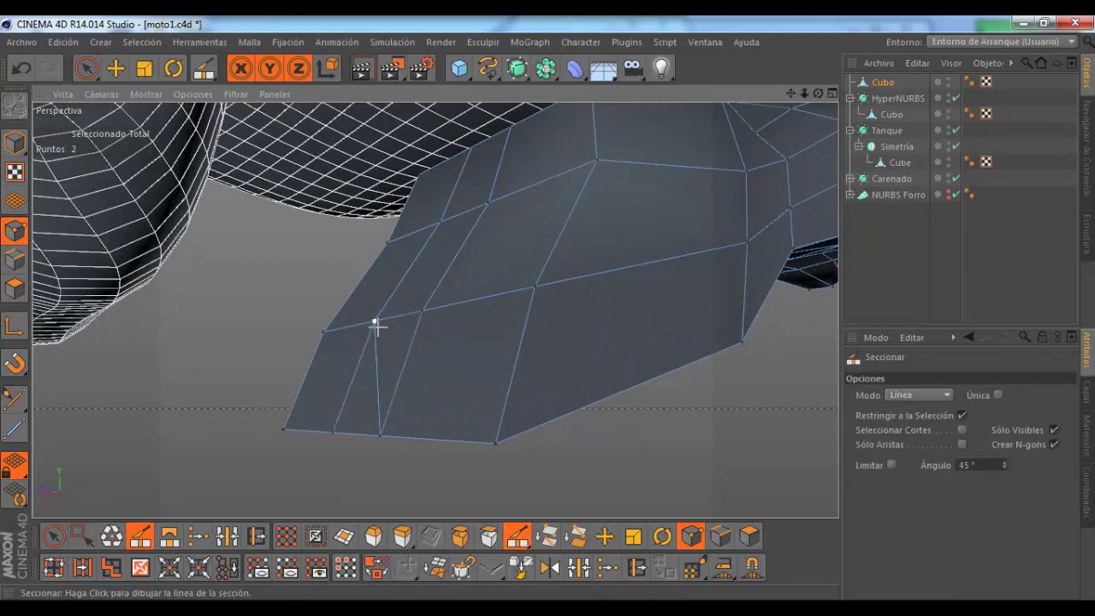
scroll(435, 339, "down", 3)
scroll(434, 339, "up", 3)
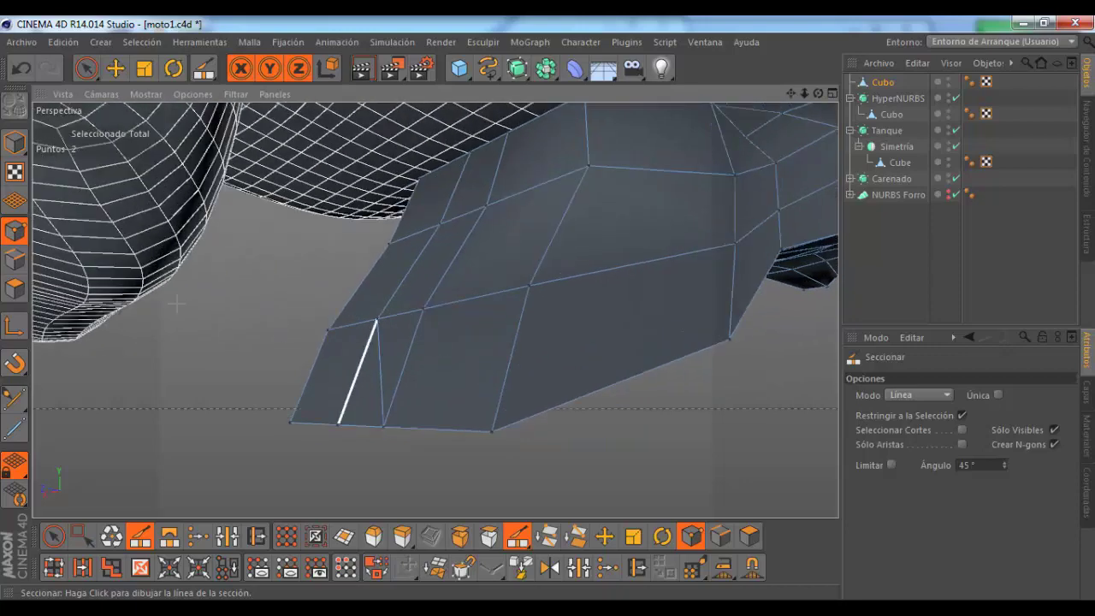
left_click_drag(485, 207, 422, 313)
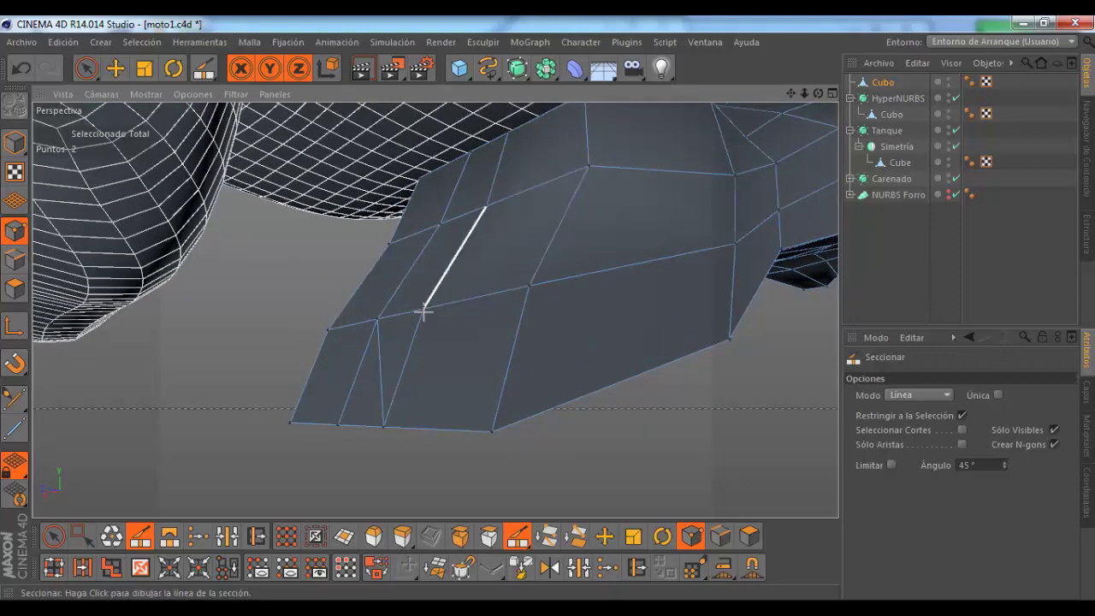
Step: In Edges mode, select a single fairing edge and activate the Move tool
left_click(15, 259)
key("space")
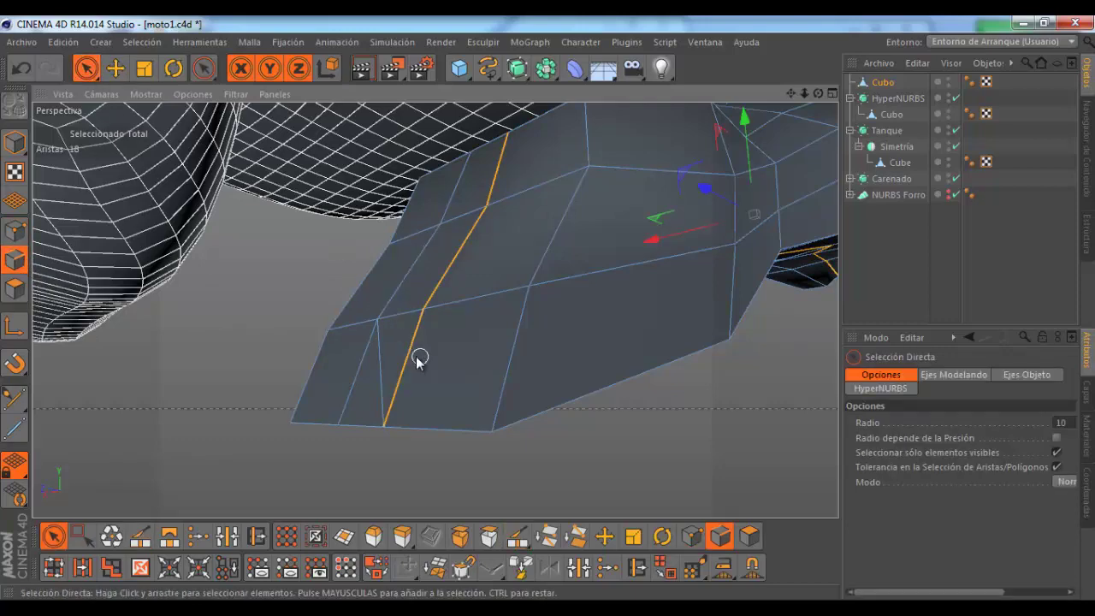
left_click(417, 360)
right_click(416, 359)
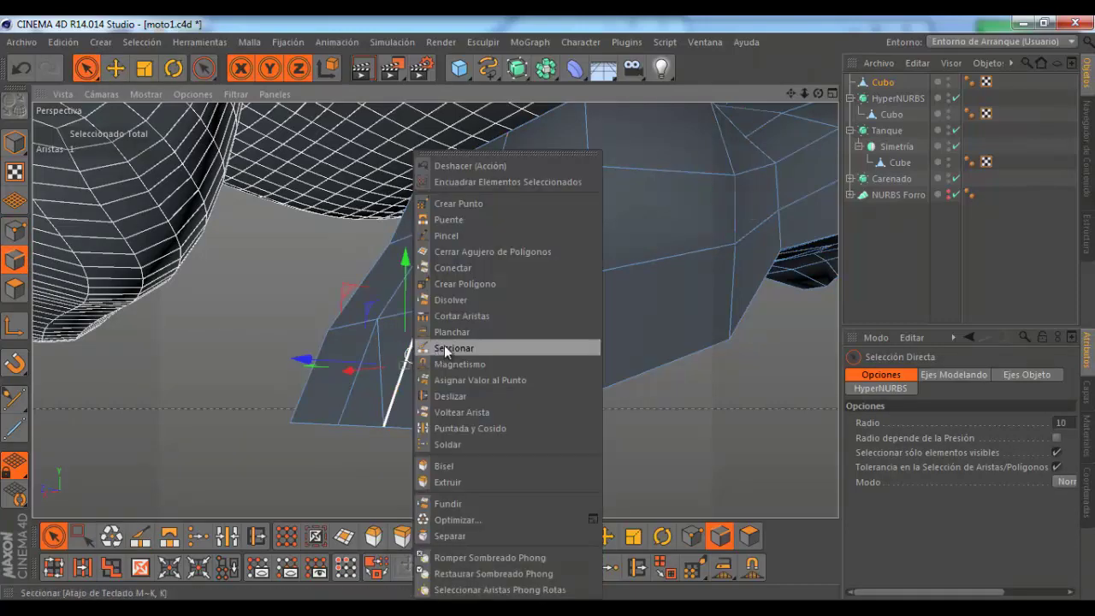
key("Escape")
scroll(441, 368, "up", 3)
scroll(441, 368, "down", 3)
scroll(434, 304, "up", 3)
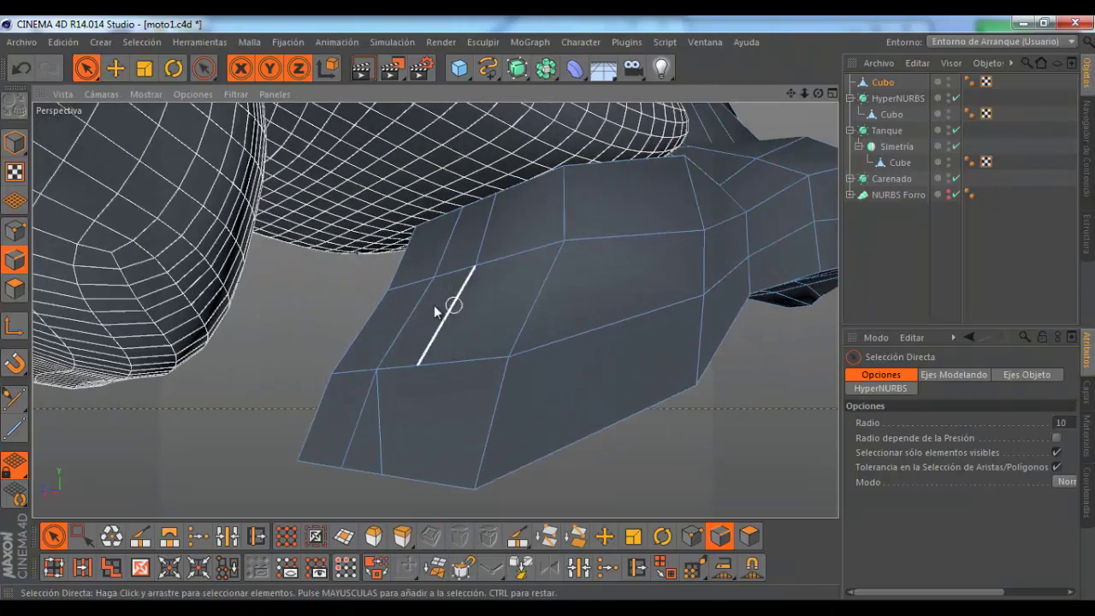
left_click(115, 67)
mouse_move(171, 113)
left_mouse_down("alt")
mouse_move(337, 301)
mouse_move(441, 293)
left_mouse_up("alt")
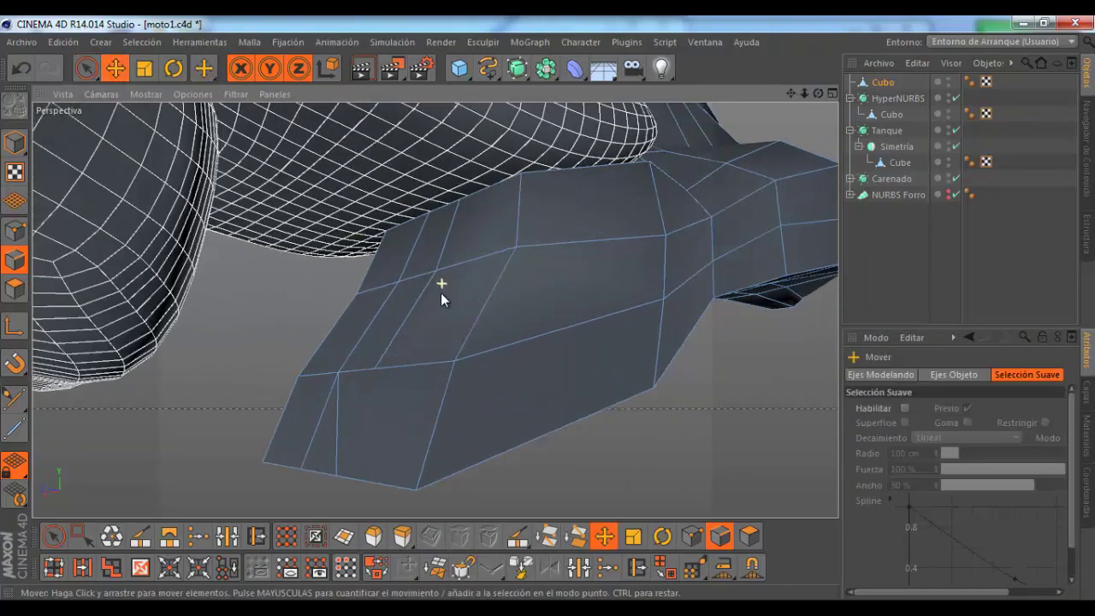
Step: Dissolve the edge loop running down the fairing near the tank
double_click(419, 303)
left_click_drag(507, 417, 623, 237, "alt")
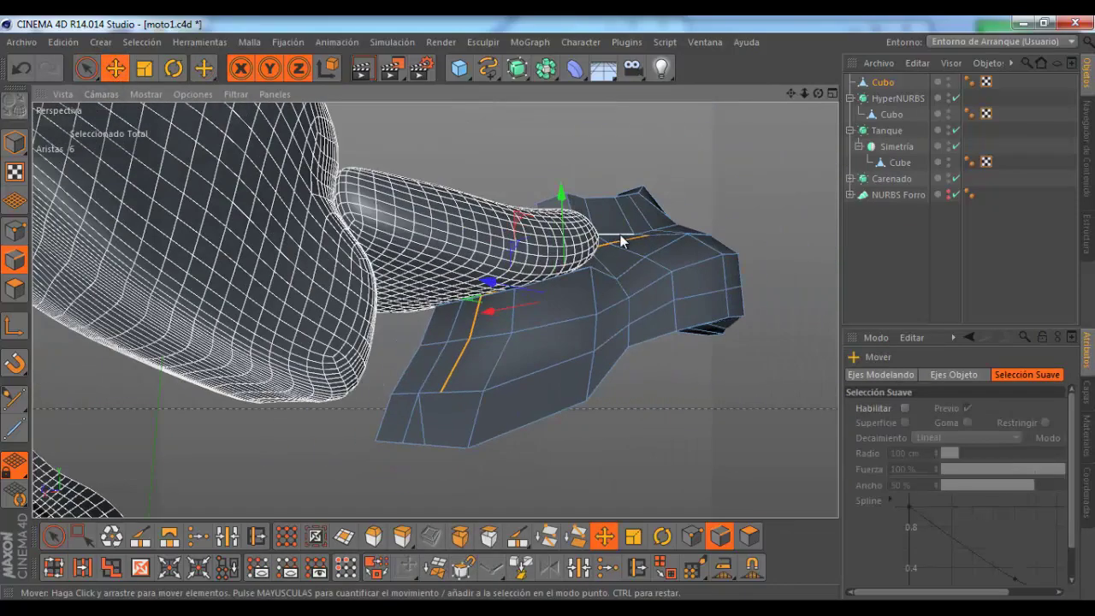
left_click_drag(818, 92, 549, 313)
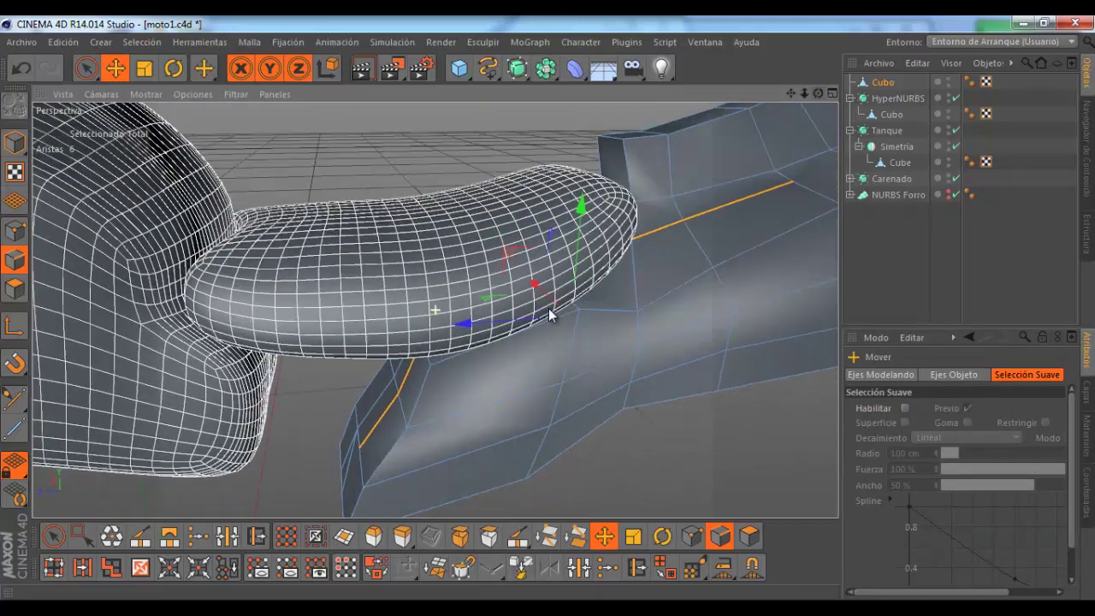
scroll(395, 348, "down", 2)
mouse_move(395, 348)
left_mouse_down("alt")
mouse_move(557, 306)
mouse_move(653, 296)
mouse_move(436, 313)
mouse_move(487, 313)
mouse_move(658, 252)
left_mouse_up("alt")
right_click(654, 296)
left_click(685, 301)
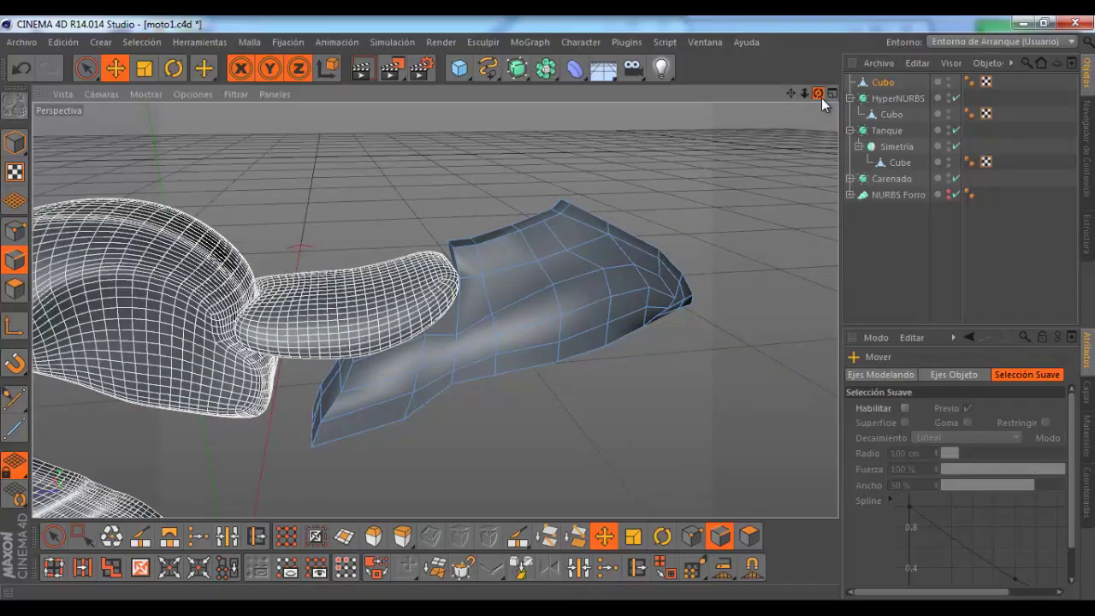
Step: Orbit to a front view of the fairing and switch to the four-view layout
left_click_drag(818, 92, 548, 310)
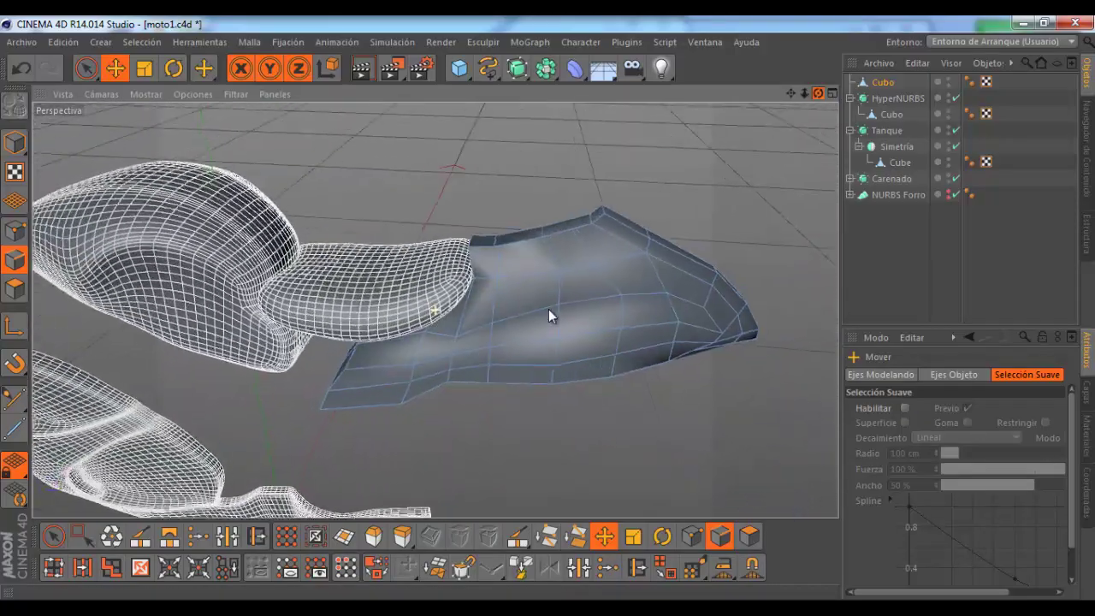
mouse_move(542, 299)
left_mouse_down("alt")
mouse_move(708, 187)
mouse_move(564, 299)
left_mouse_up("alt")
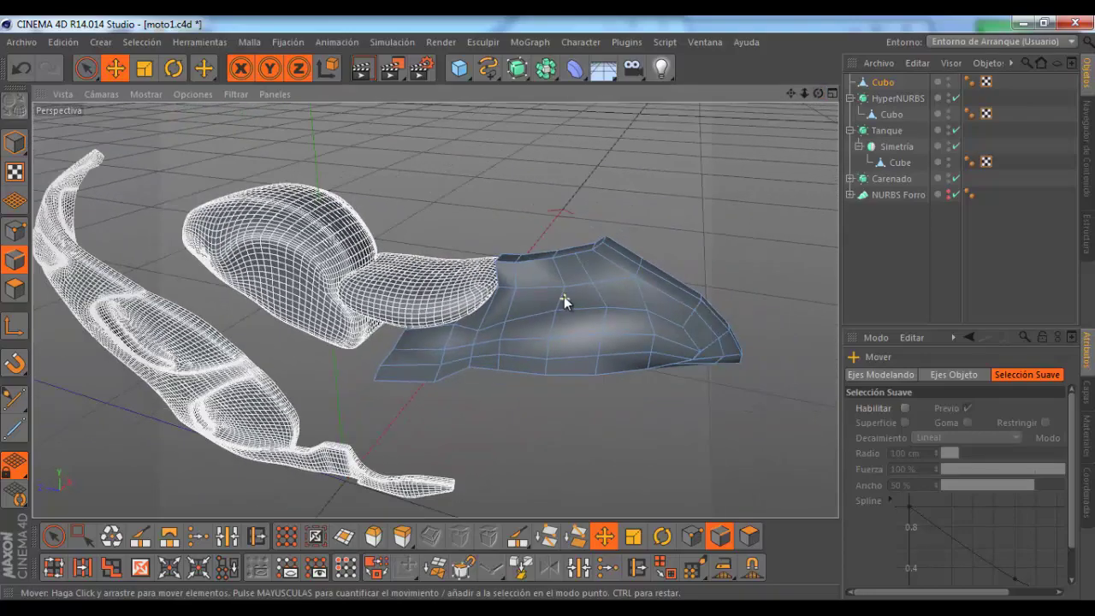
left_click(831, 93)
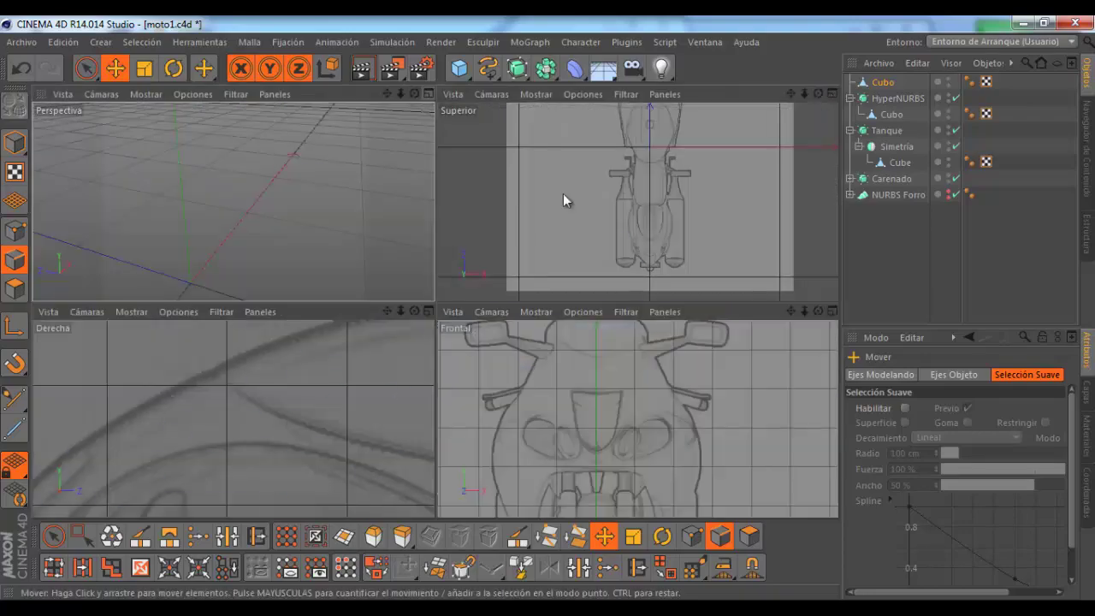
Step: In the maximized right view, box-select the fairing's top points and raise them onto the sketch line
left_click(428, 311)
scroll(376, 299, "down", 3)
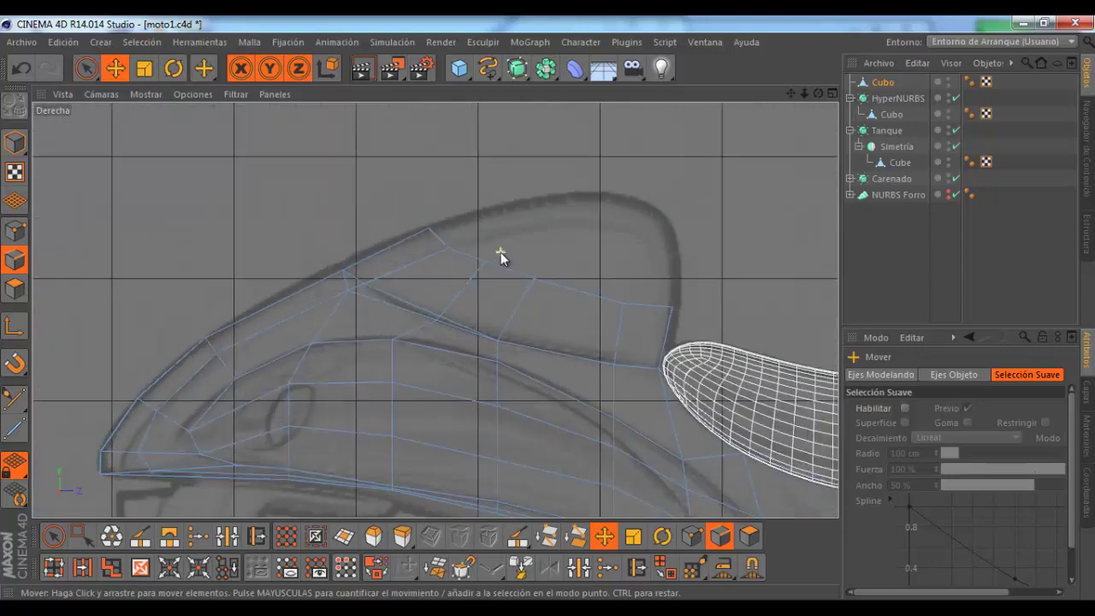
left_click(15, 230)
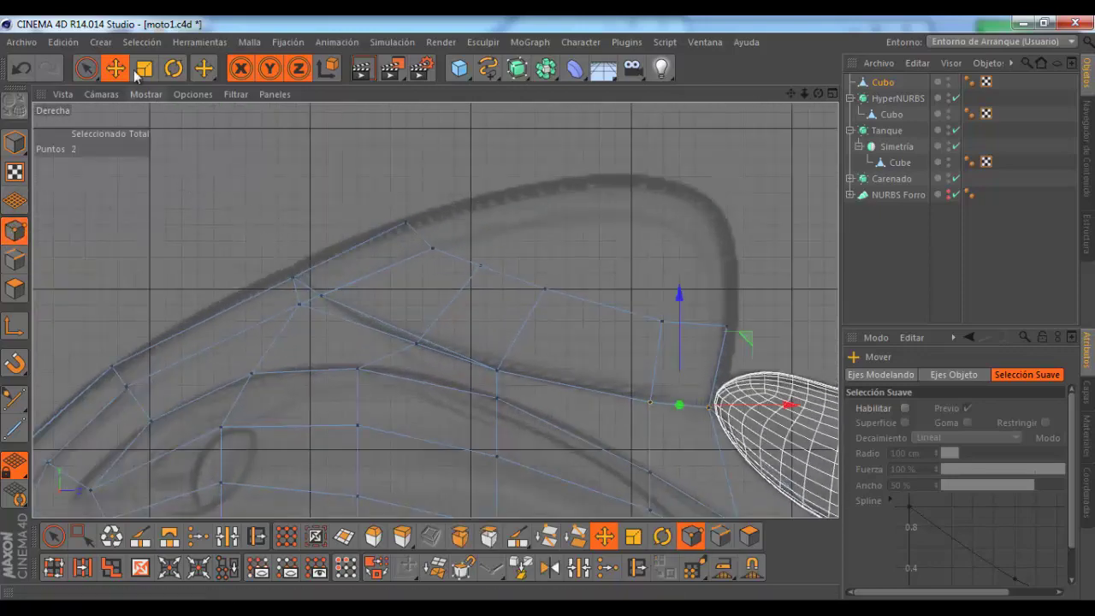
left_click_drag(85, 68, 128, 116)
scroll(229, 199, "down", 1)
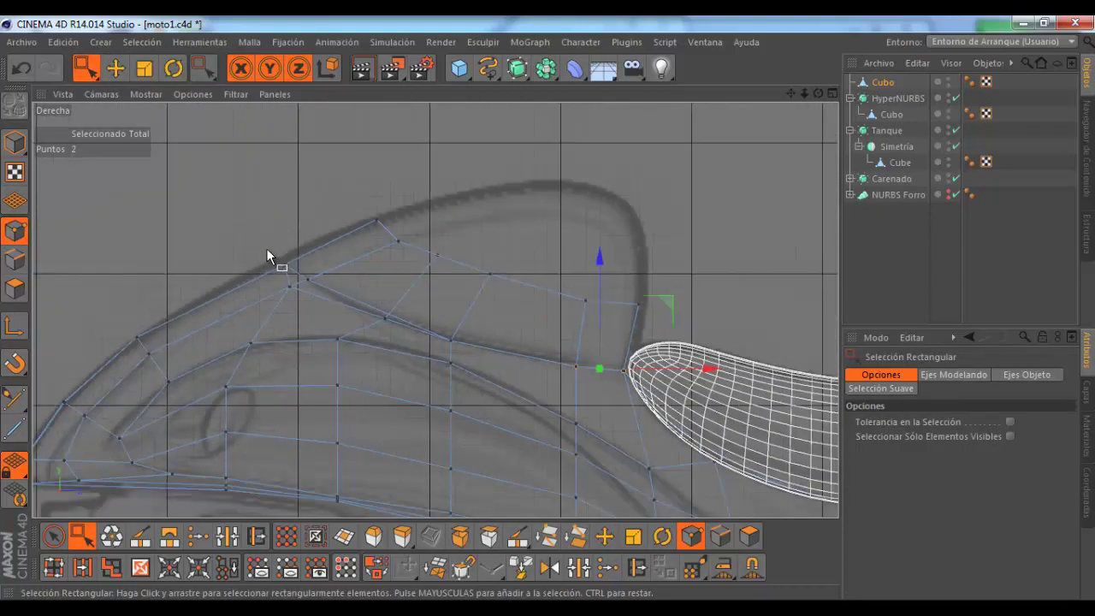
scroll(266, 248, "down", 1)
left_click_drag(285, 214, 294, 205)
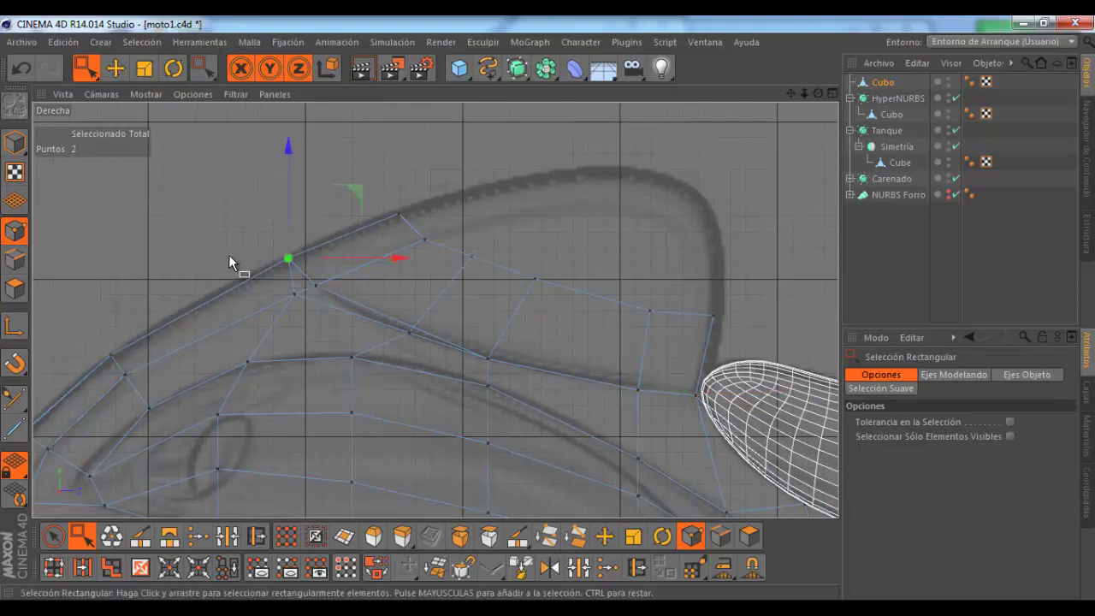
Step: Nudge the remaining upper-front edge points about 0.33 cm so they trace the sketch outline
middle_click_drag(452, 236, 365, 221, "alt")
scroll(346, 229, "down", 1)
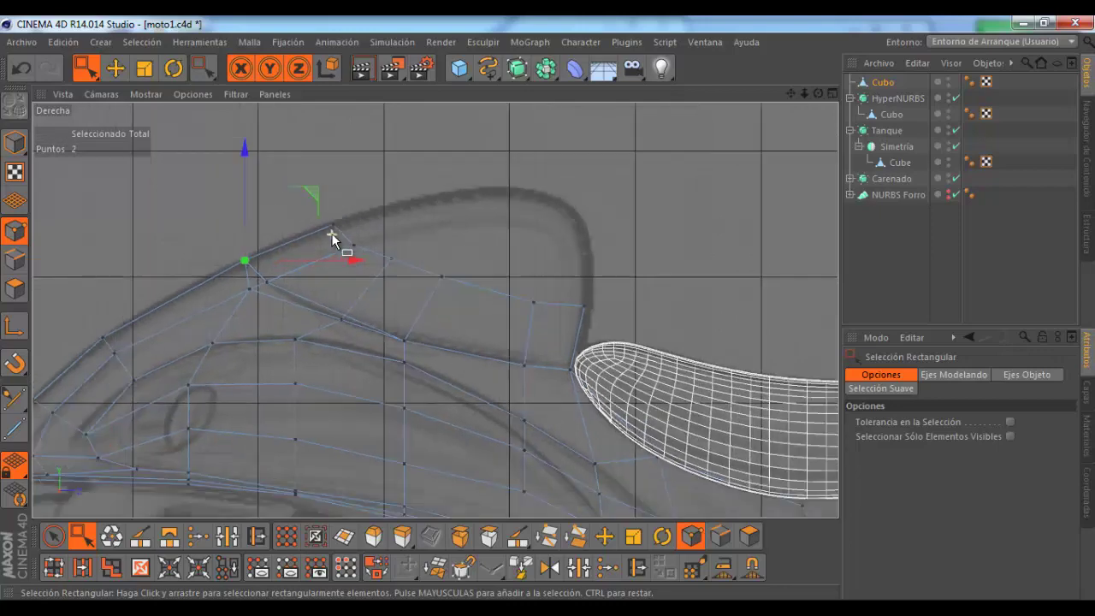
scroll(402, 264, "up", 1)
scroll(383, 255, "up", 1)
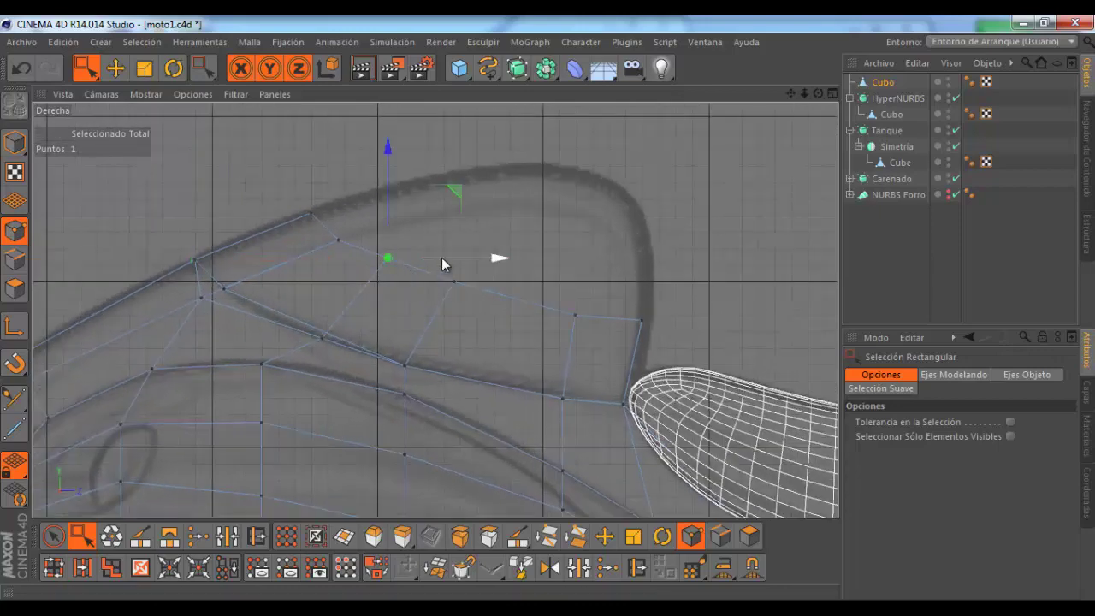
left_click_drag(442, 259, 447, 259)
left_click_drag(393, 202, 400, 207)
scroll(393, 250, "down", 2)
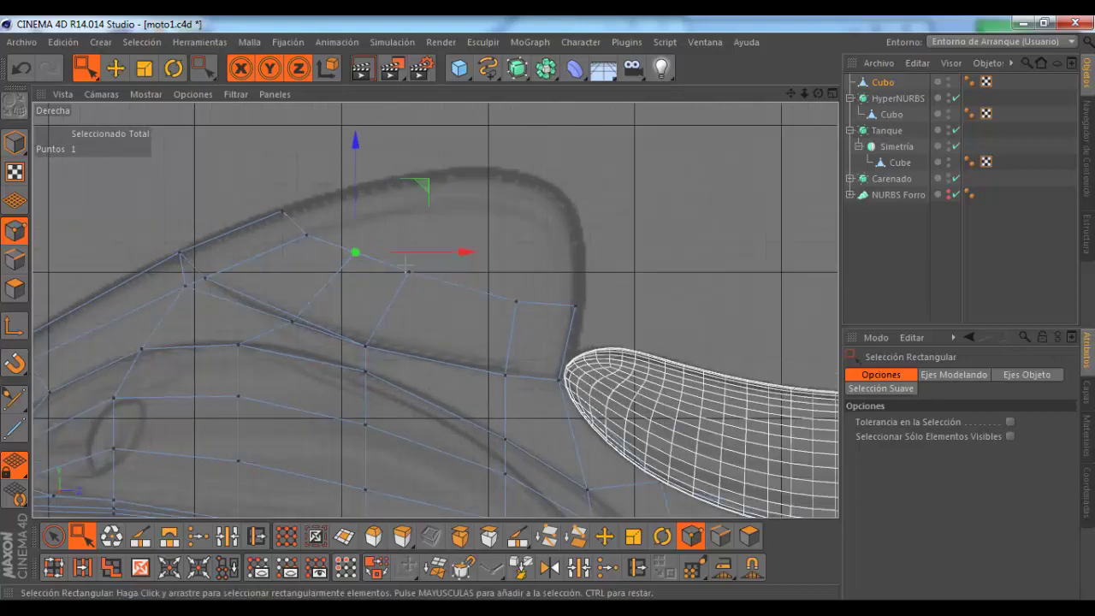
left_click_drag(481, 201, 463, 198)
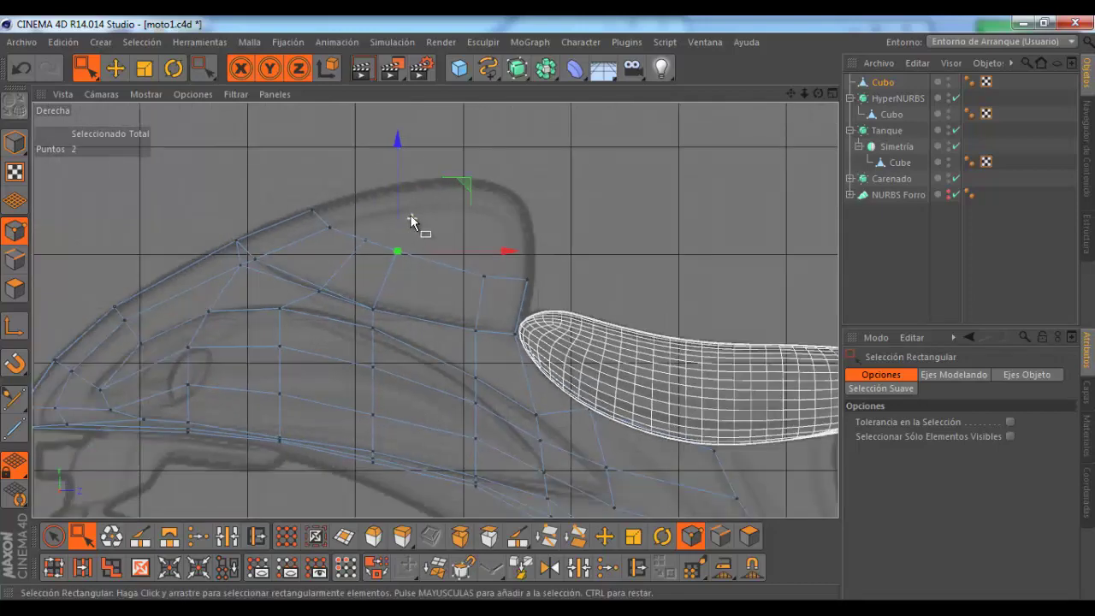
scroll(441, 256, "down", 1)
scroll(436, 290, "down", 1)
scroll(437, 268, "down", 1)
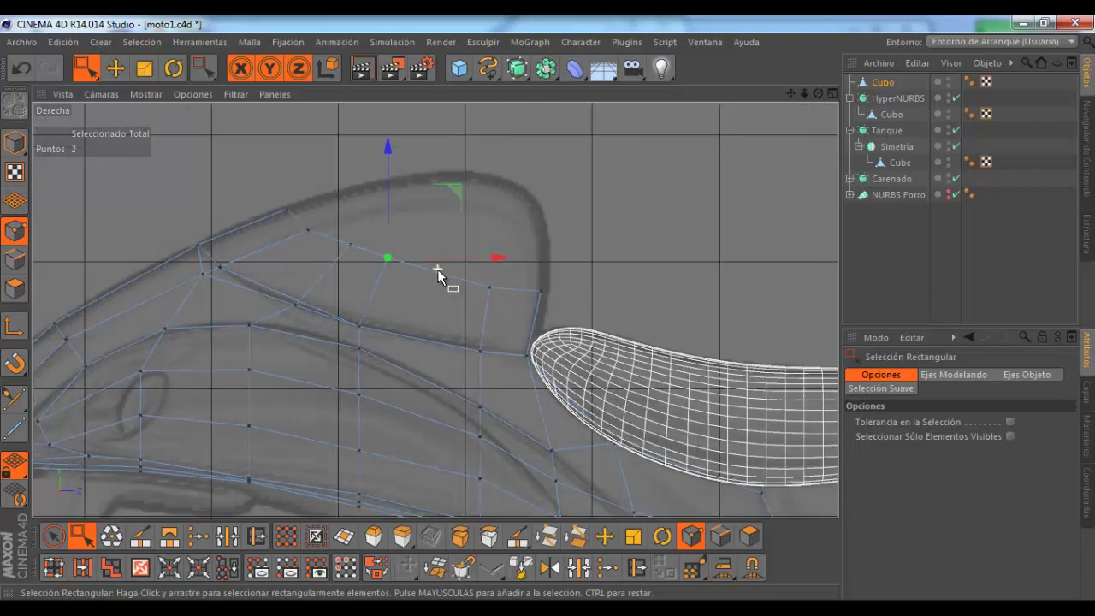
Step: Extrude the five top polygons and move the new strip about 4.5 cm up-right toward the sketch curve
left_click(15, 288)
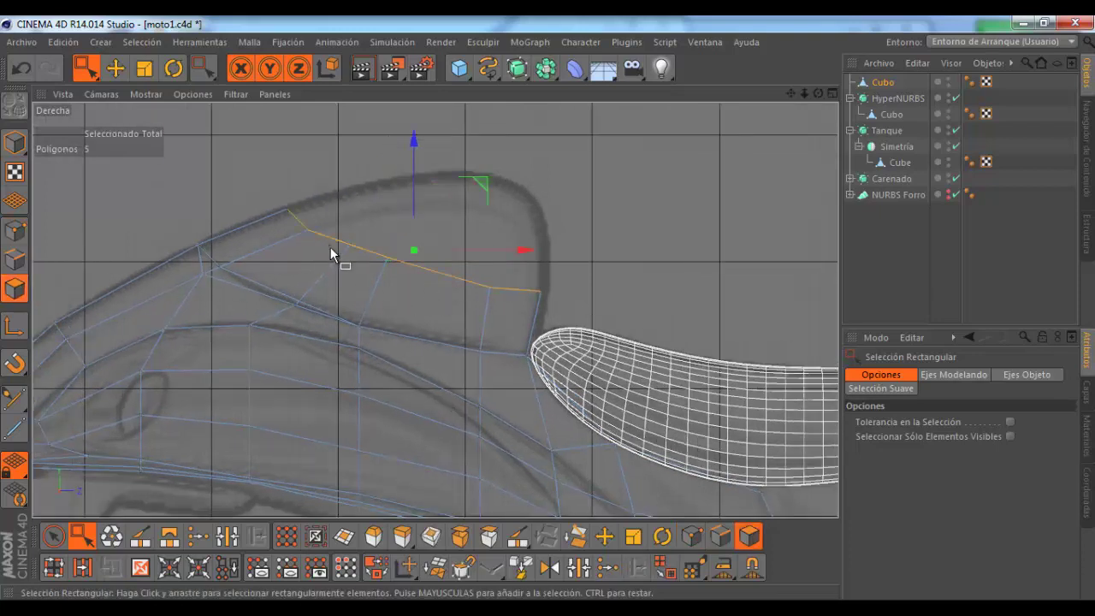
left_click(402, 535)
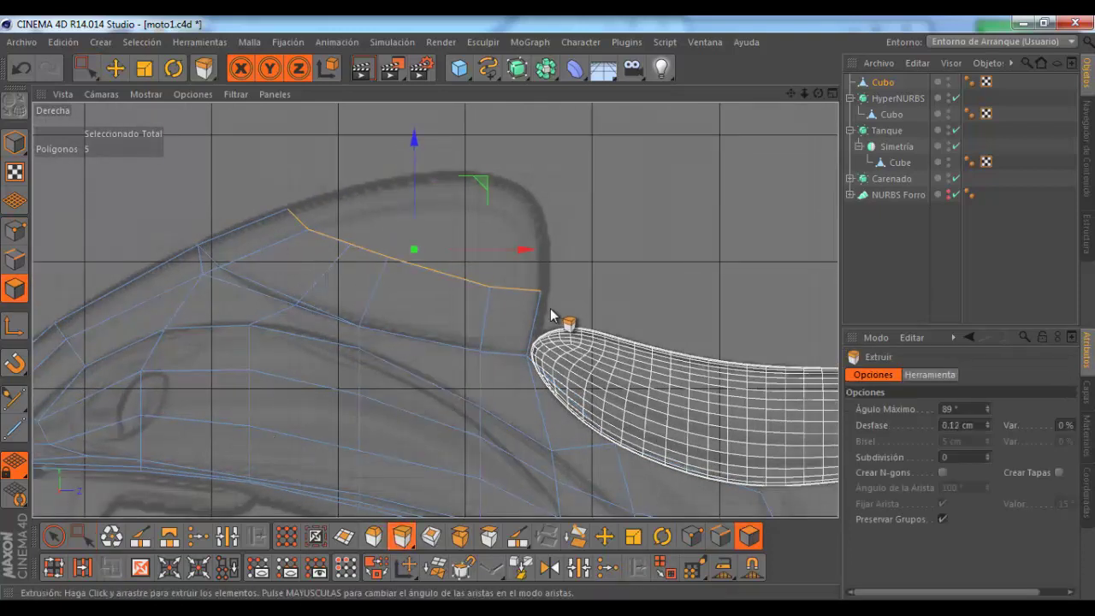
left_click_drag(477, 171, 503, 176)
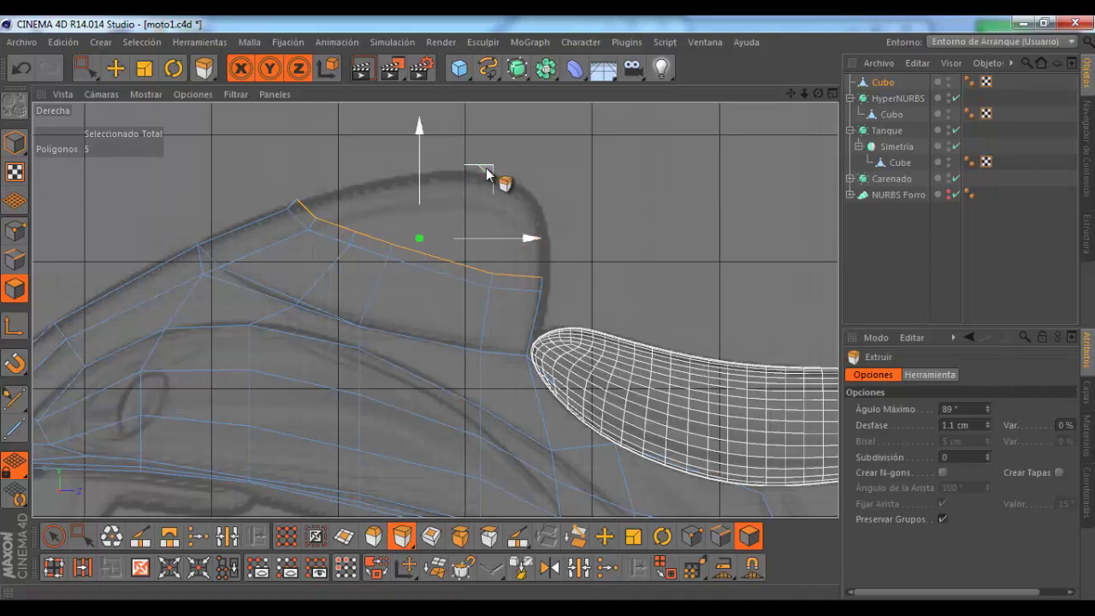
left_click(114, 68)
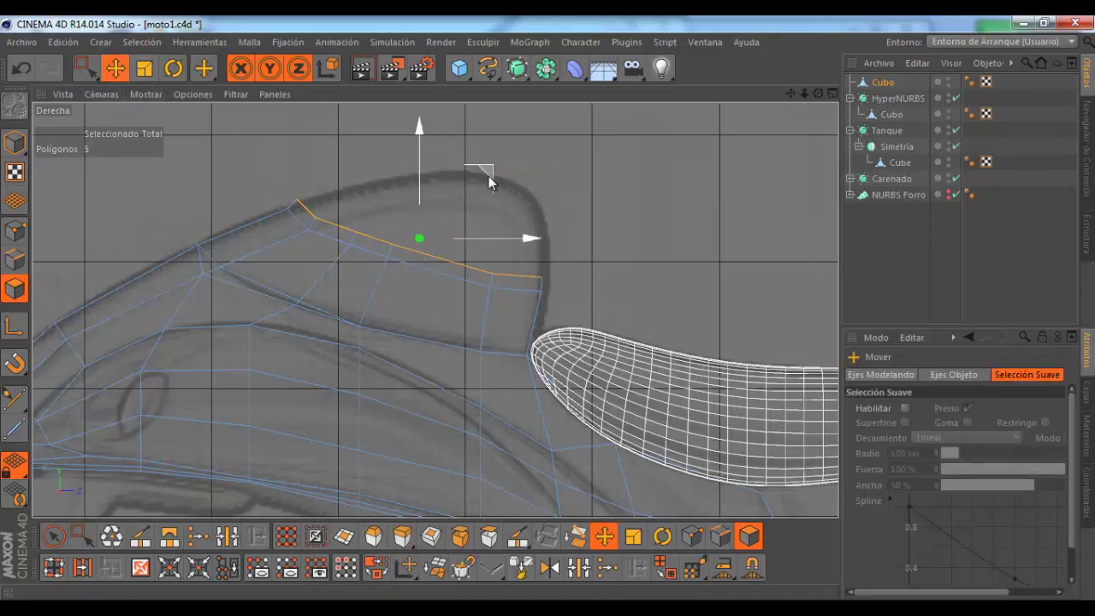
mouse_move(489, 178)
left_mouse_down()
mouse_move(545, 130)
mouse_move(541, 141)
left_mouse_up()
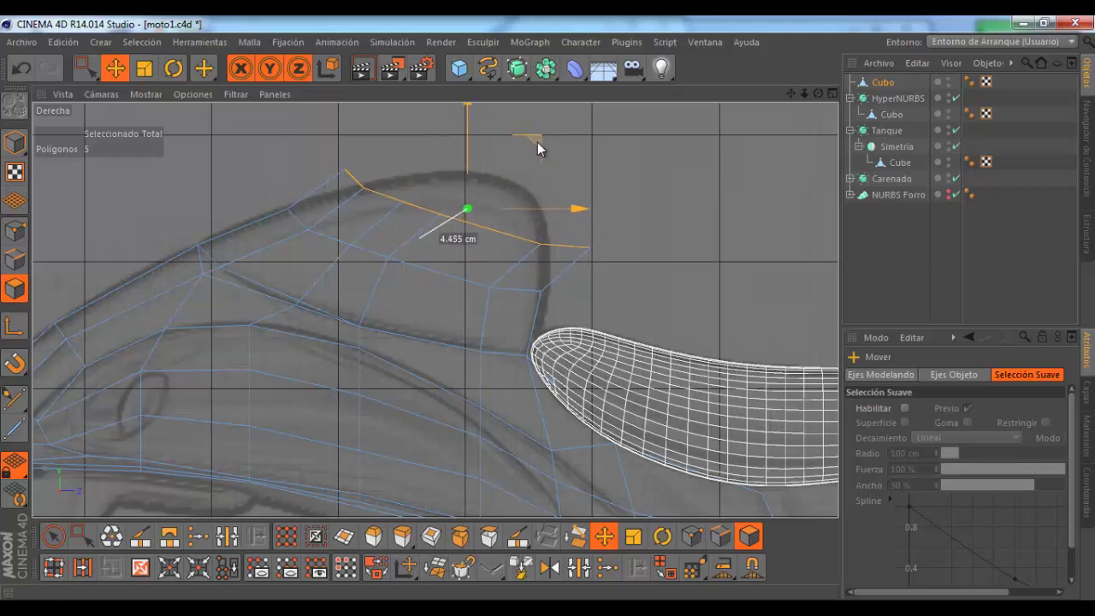
left_click_drag(541, 141, 537, 142)
left_click(14, 230)
Step: Move the extruded strip's four top points right and down onto the outline, then shift two lower points
key("0")
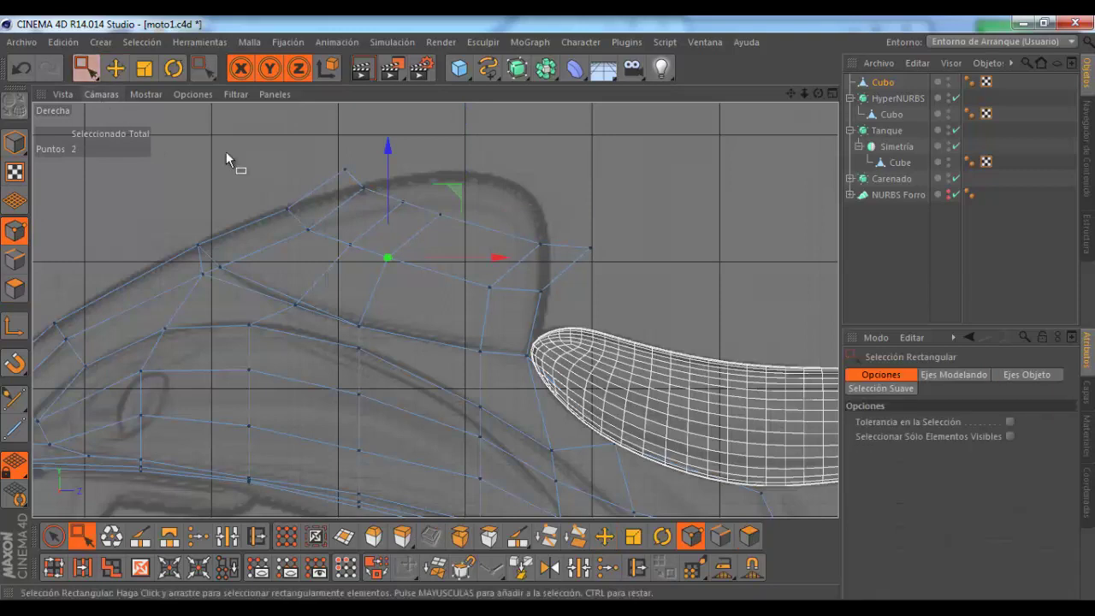
mouse_move(361, 178)
left_mouse_down()
mouse_move(400, 192)
mouse_move(430, 178)
left_mouse_up()
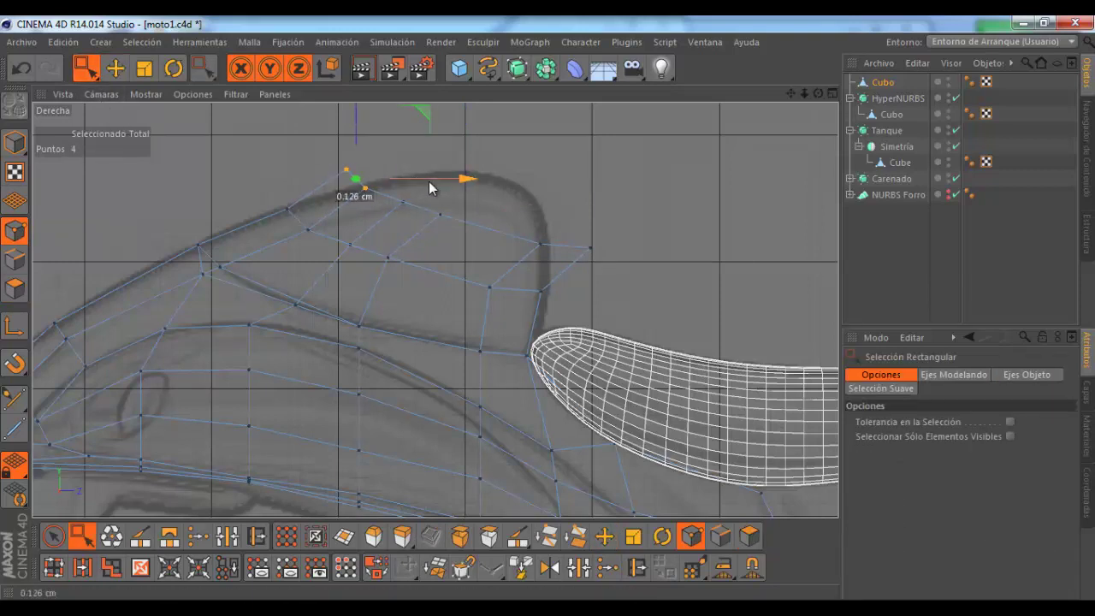
mouse_move(367, 130)
left_mouse_down()
mouse_move(368, 153)
mouse_move(441, 188)
left_mouse_up()
left_click(406, 202)
left_click(441, 214, "shift")
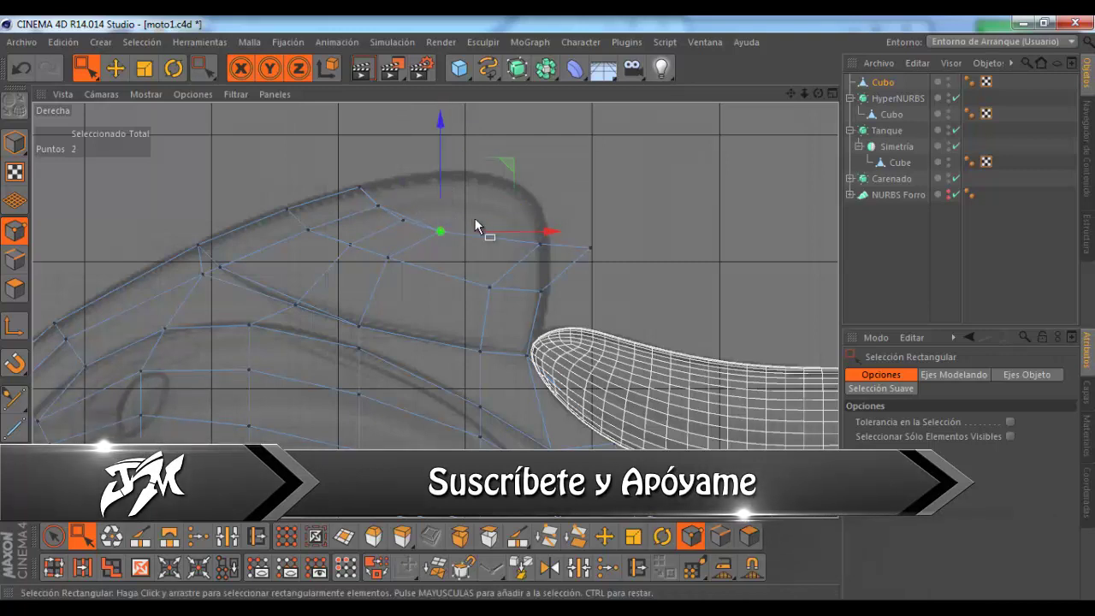
left_click_drag(485, 229, 481, 235)
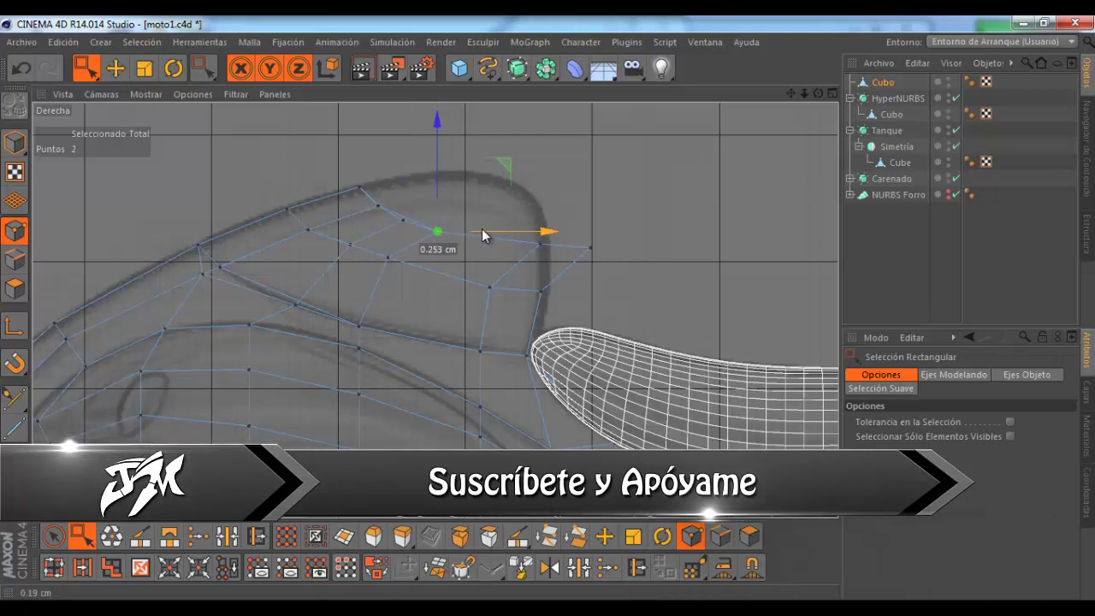
Step: Nudge individual points beneath the seat nose onto the sketch outline
left_click(403, 220)
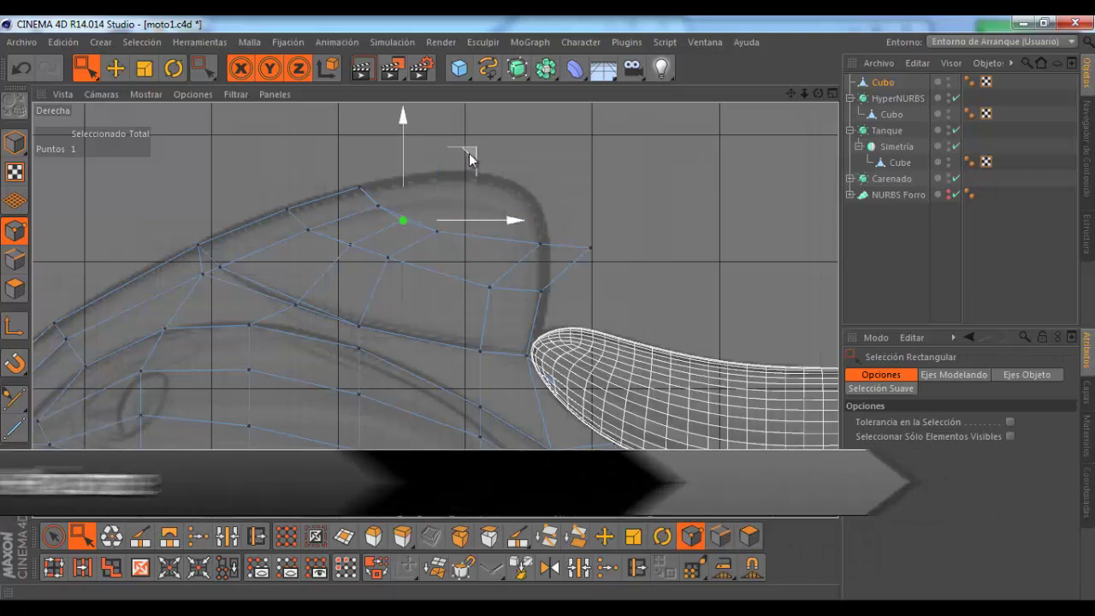
left_click_drag(469, 153, 471, 152)
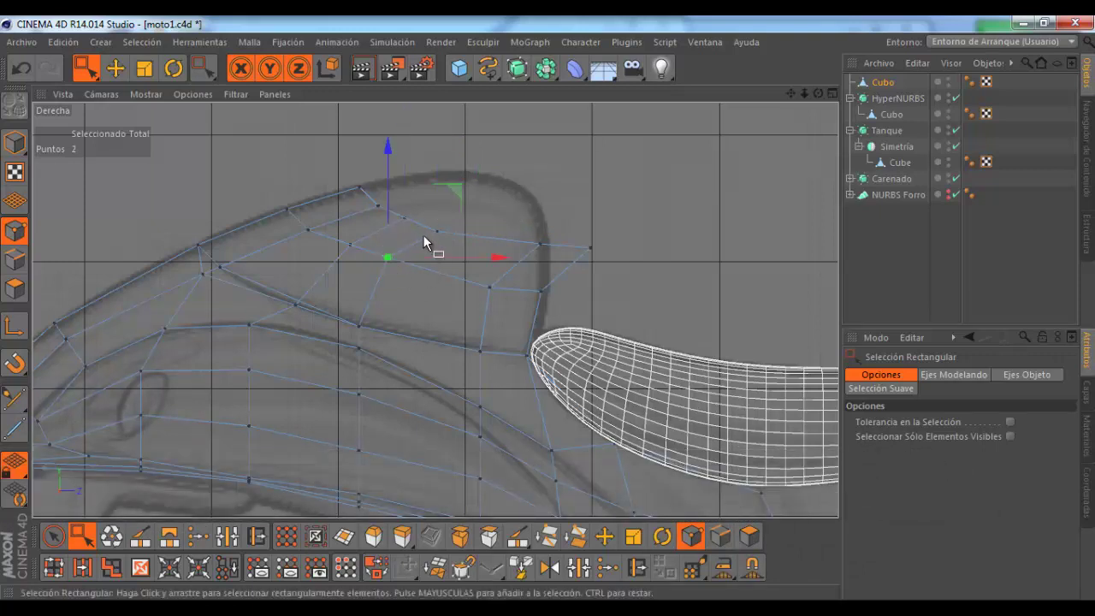
left_click_drag(459, 192, 464, 194)
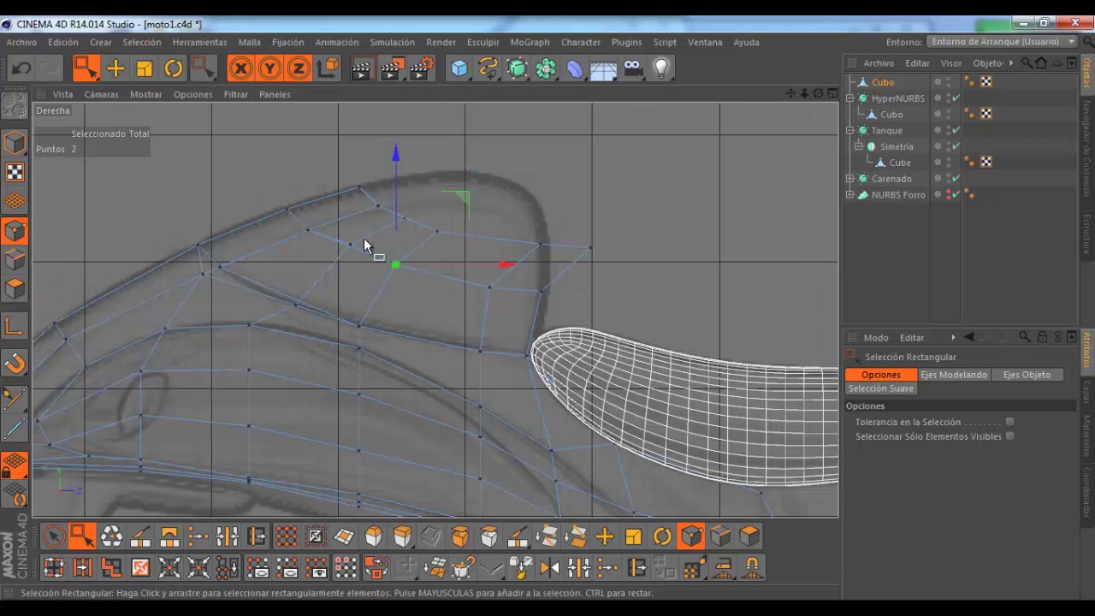
left_click_drag(417, 176, 414, 176)
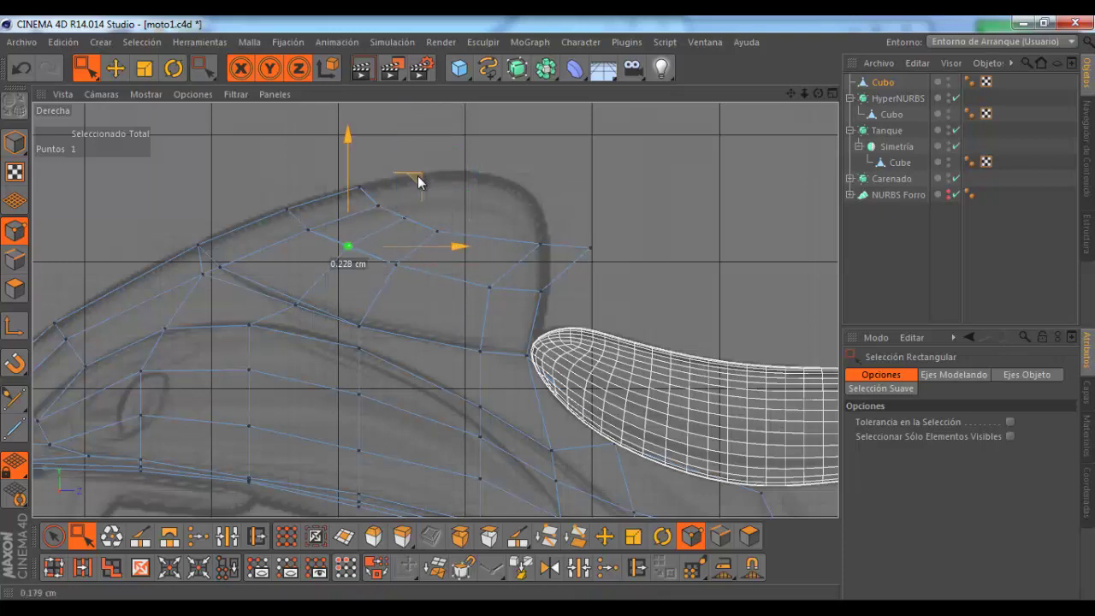
left_click_drag(399, 246, 410, 247)
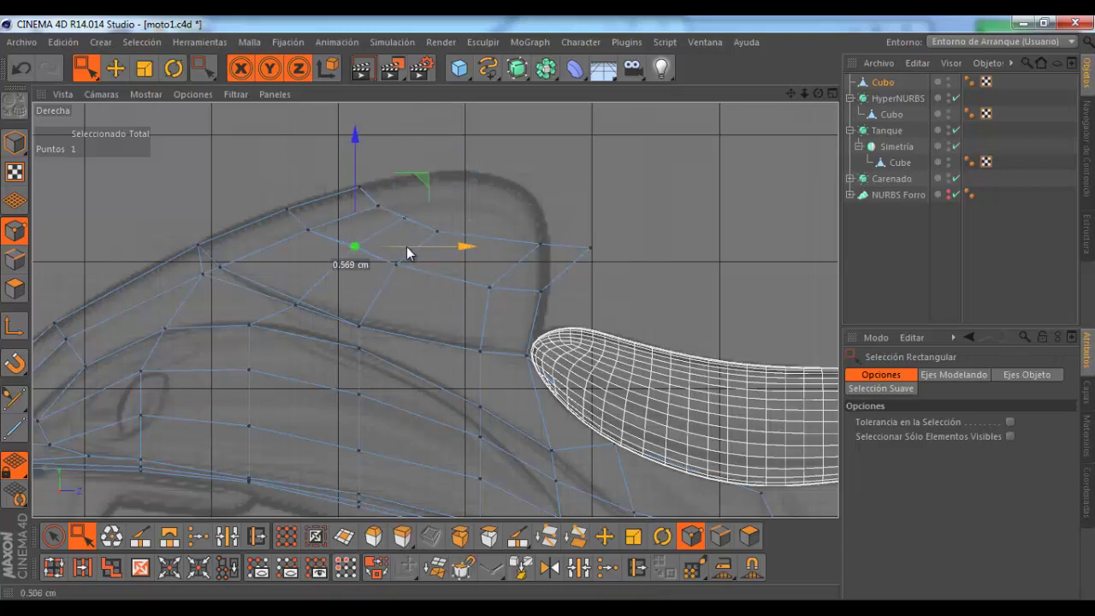
left_click(423, 183)
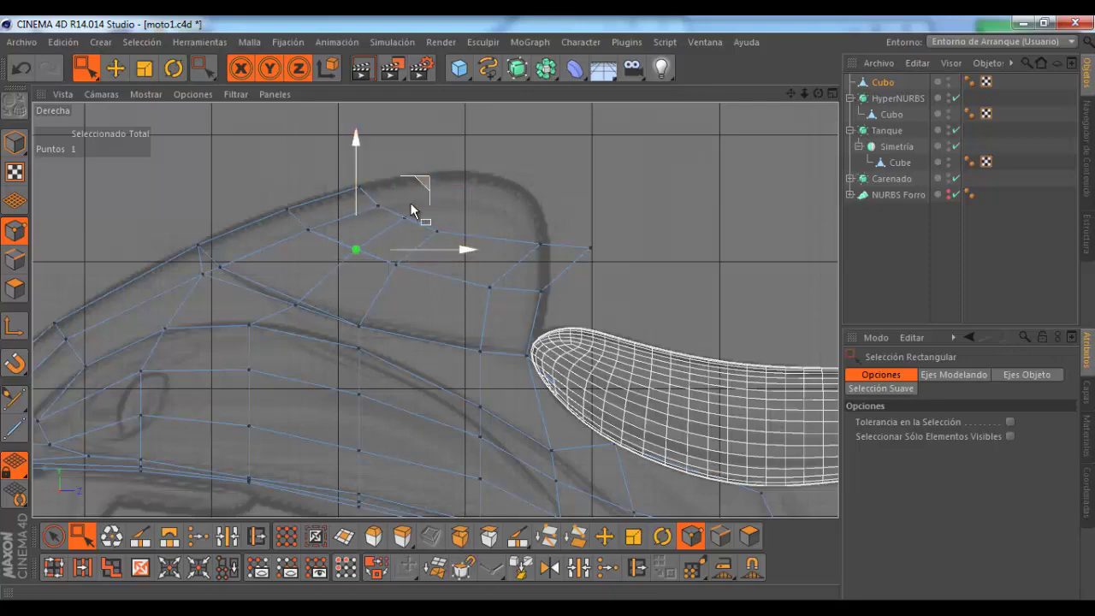
scroll(278, 225, "down", 3)
scroll(433, 248, "up", 2)
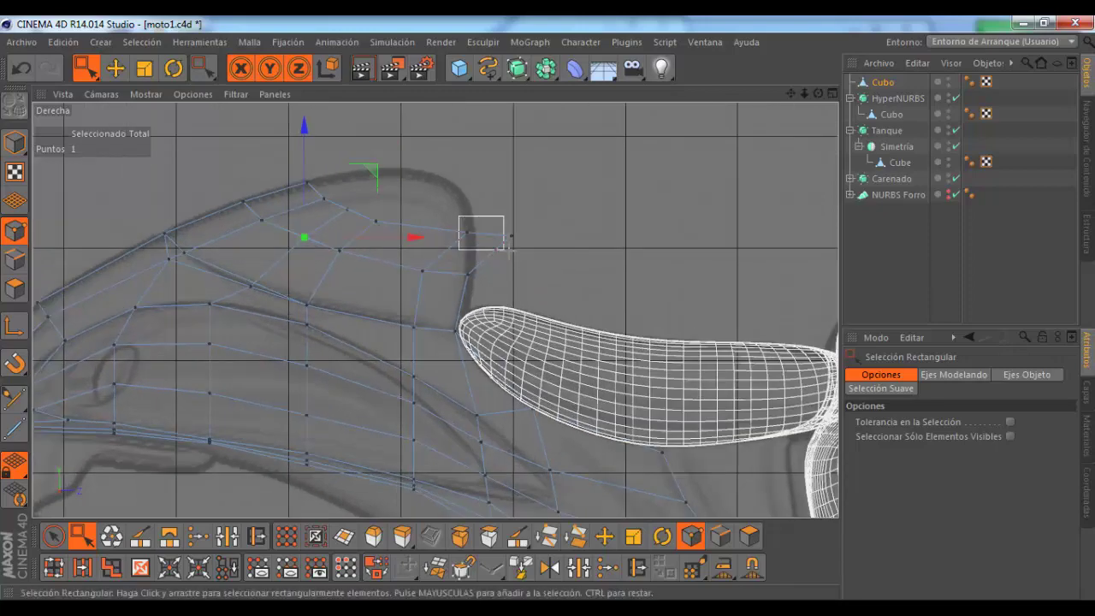
Step: Shift four rear points left and slide a front-edge point right to meet the tank
mouse_move(504, 249)
left_mouse_down()
mouse_move(514, 242)
mouse_move(498, 238)
left_mouse_up()
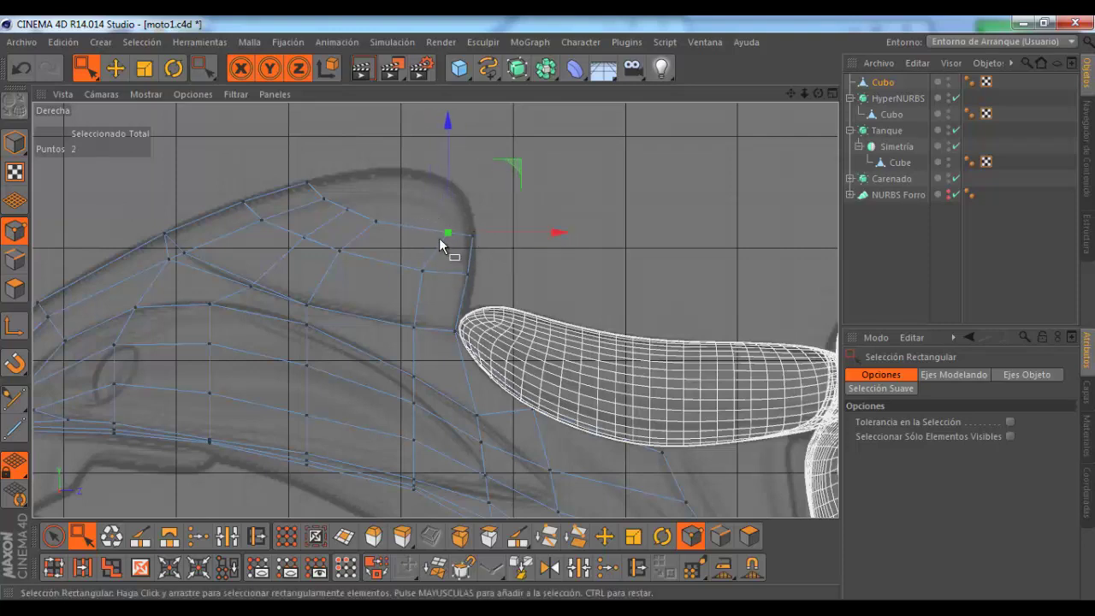
left_click(417, 273)
left_click_drag(493, 269, 514, 279)
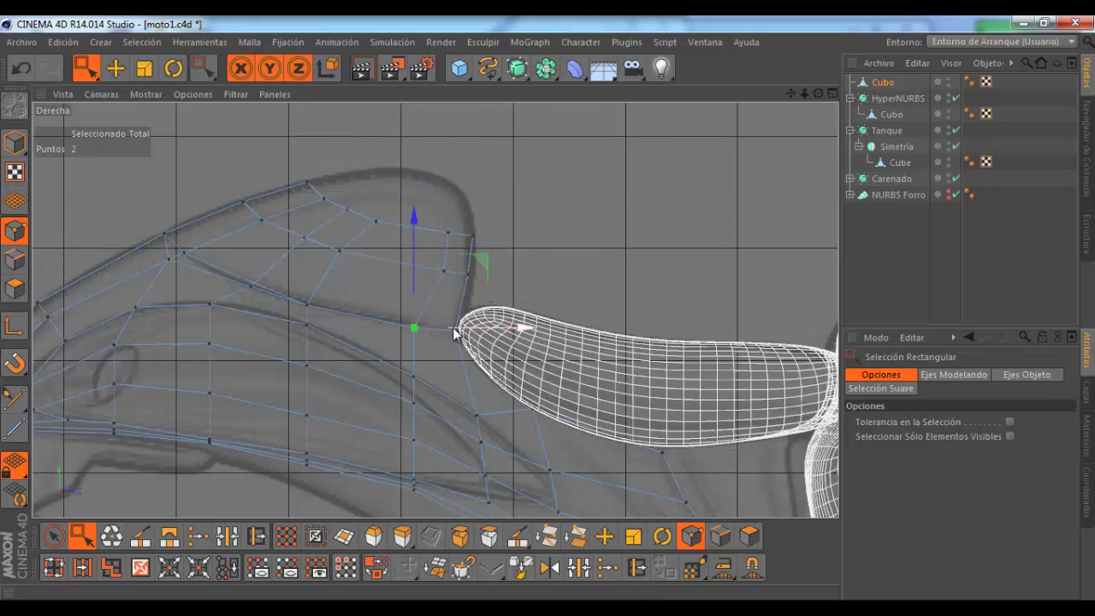
left_click_drag(452, 327, 469, 334)
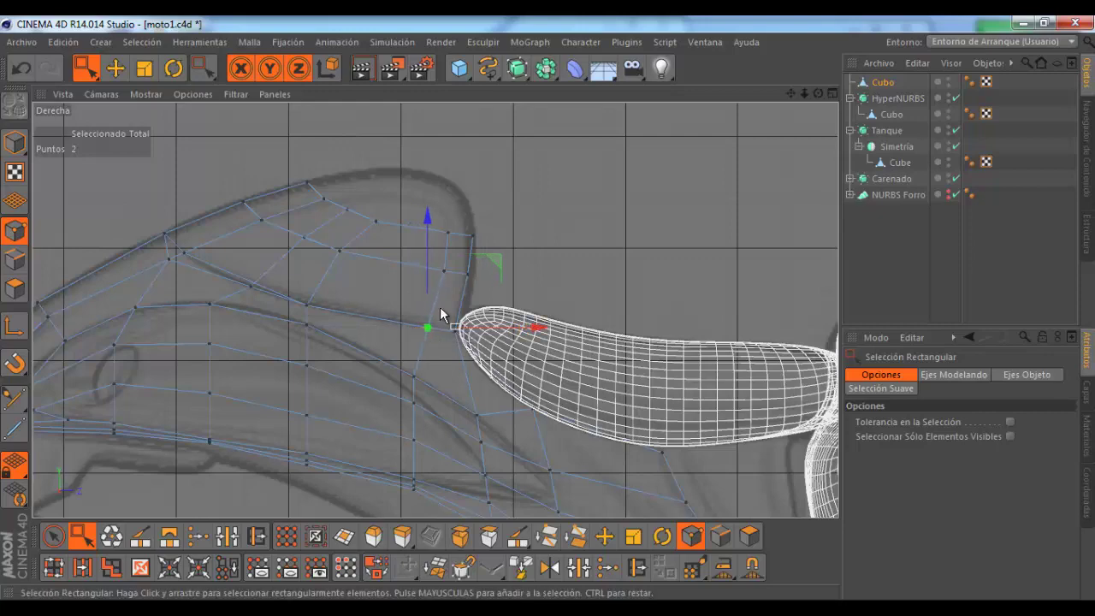
middle_click_drag(440, 292, 454, 236)
scroll(454, 236, "up", 2)
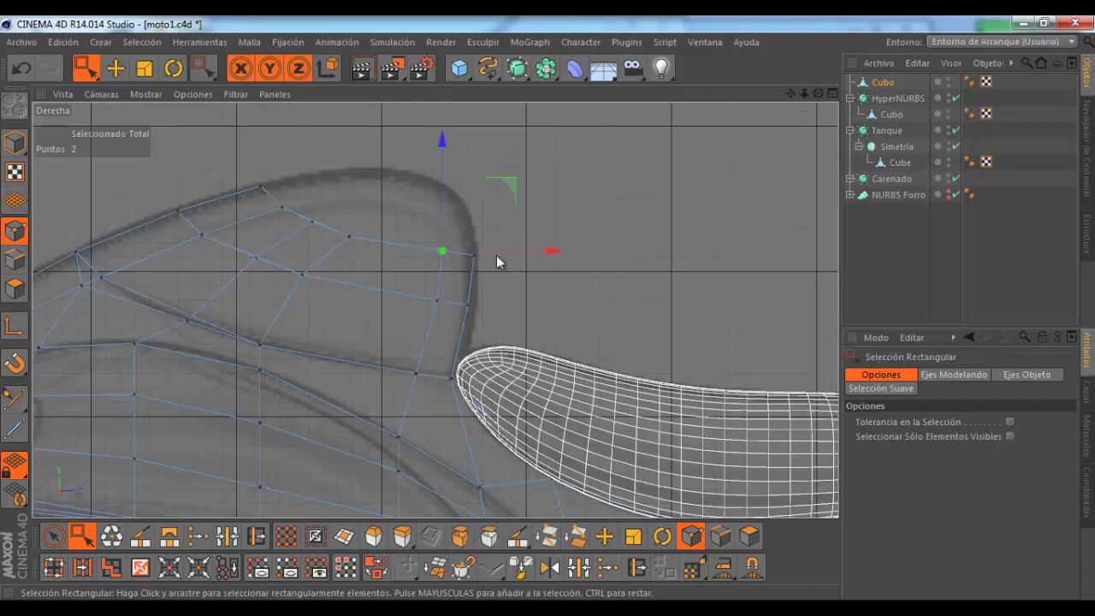
left_click_drag(502, 254, 503, 254)
scroll(492, 220, "down", 2)
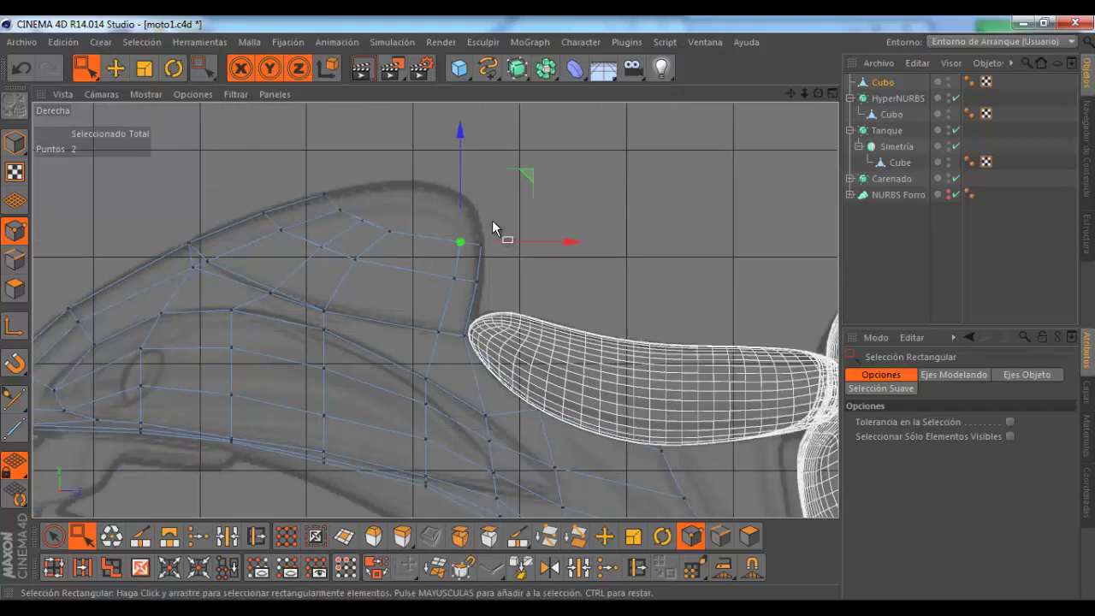
scroll(381, 267, "up", 1)
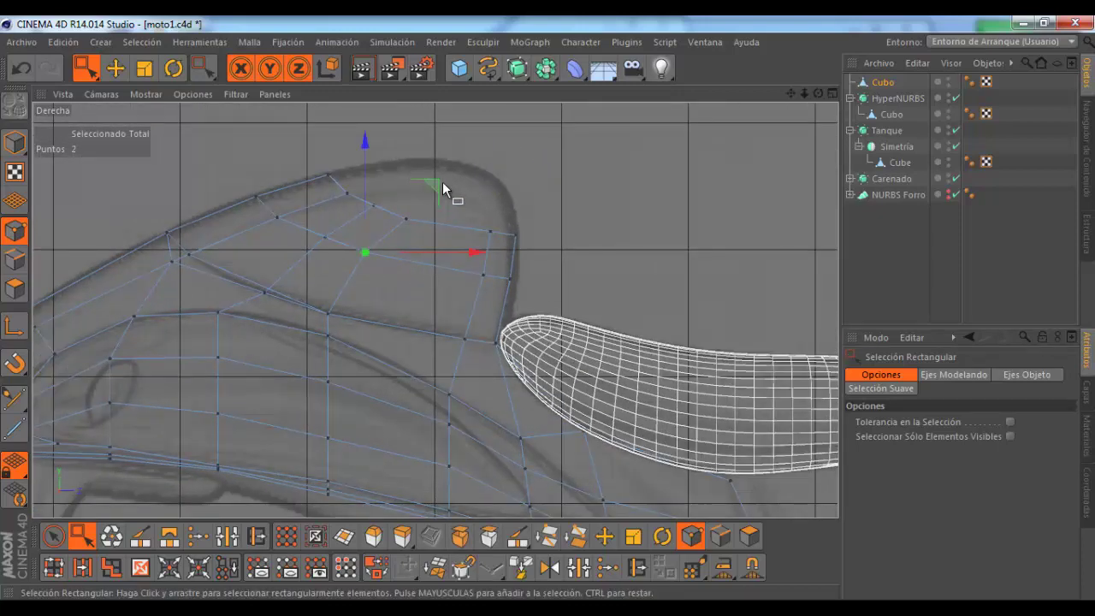
left_click_drag(442, 187, 370, 220)
Step: Align the remaining upper-edge points with the reference line using small shifts of about 0.5 cm
left_click(325, 231)
left_click_drag(394, 169, 403, 172)
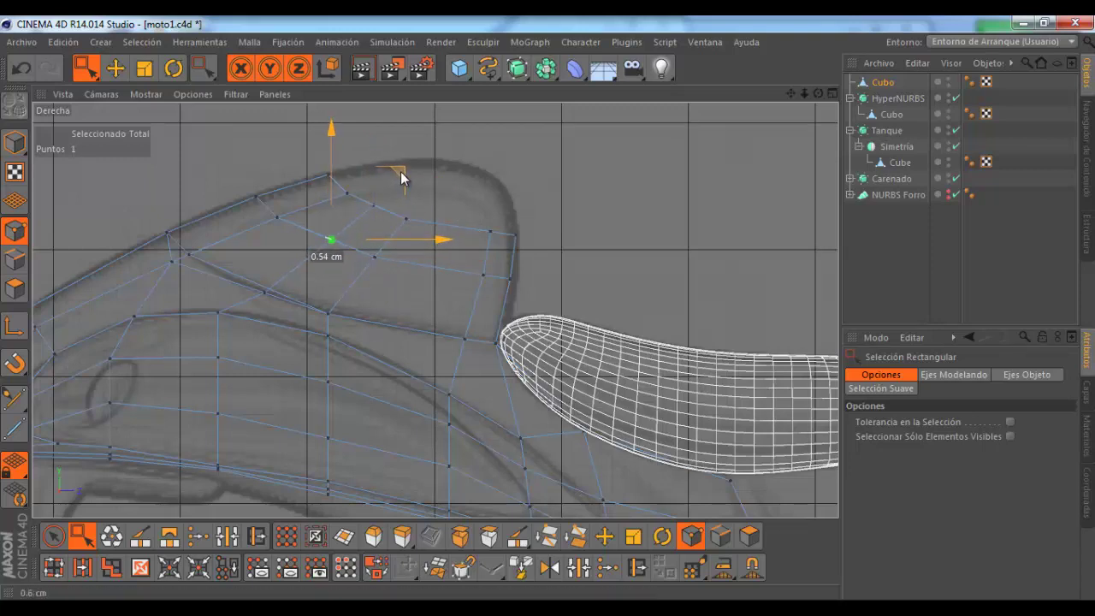
scroll(366, 231, "down", 2)
scroll(377, 227, "up", 1)
scroll(351, 211, "up", 1)
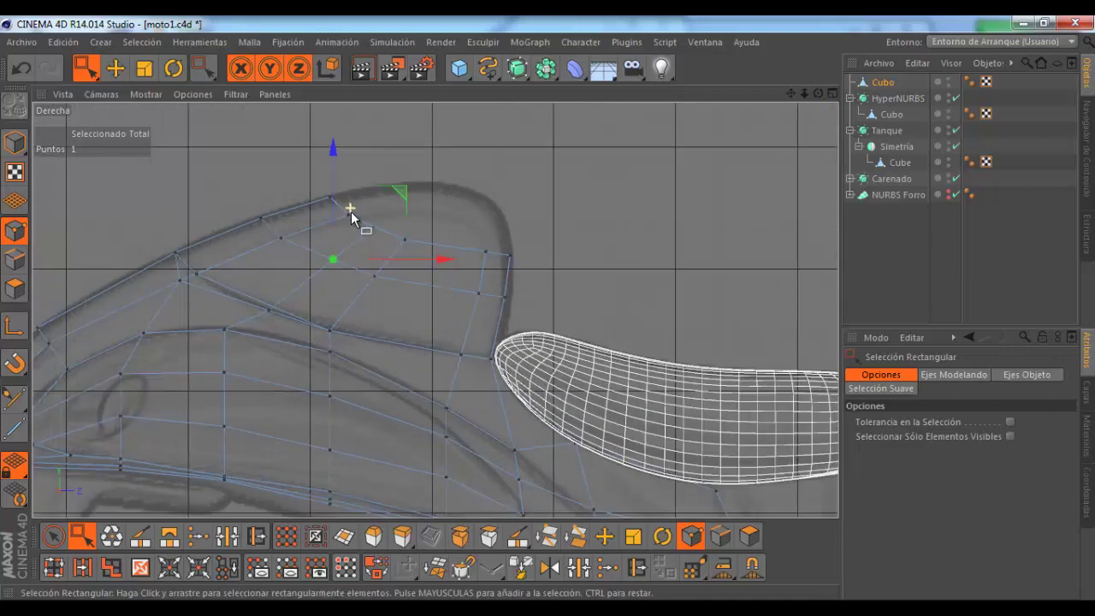
left_click_drag(413, 147, 414, 150)
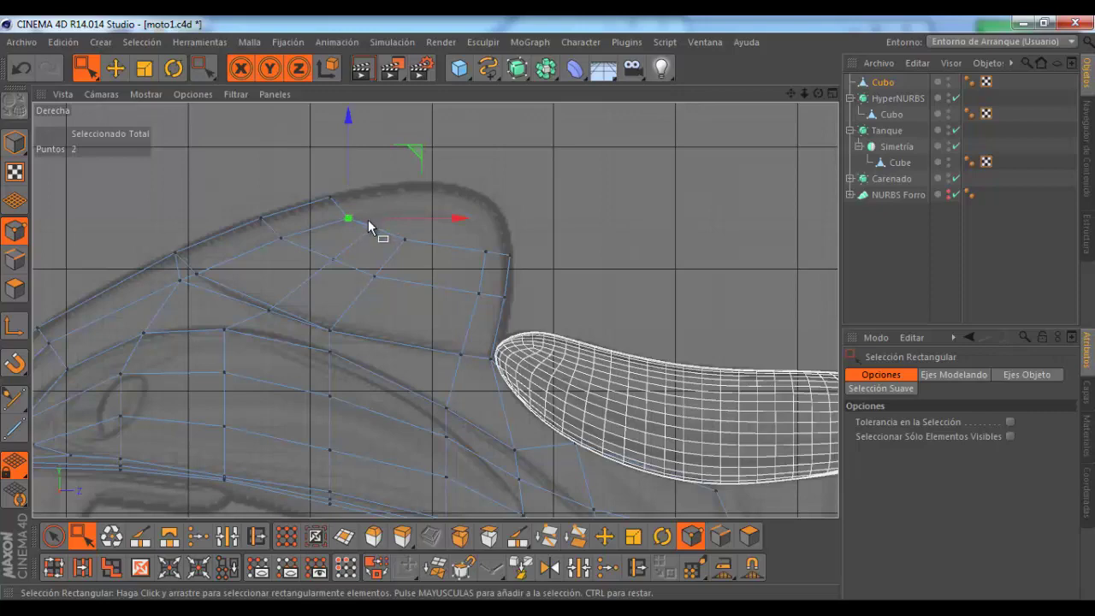
scroll(410, 316, "down", 2)
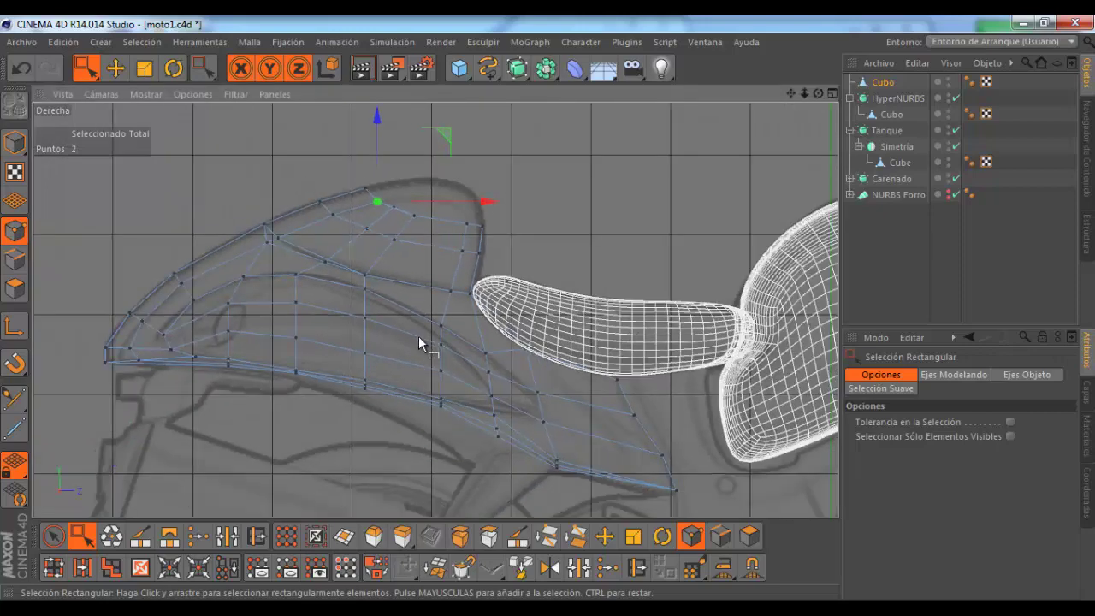
scroll(419, 343, "up", 2)
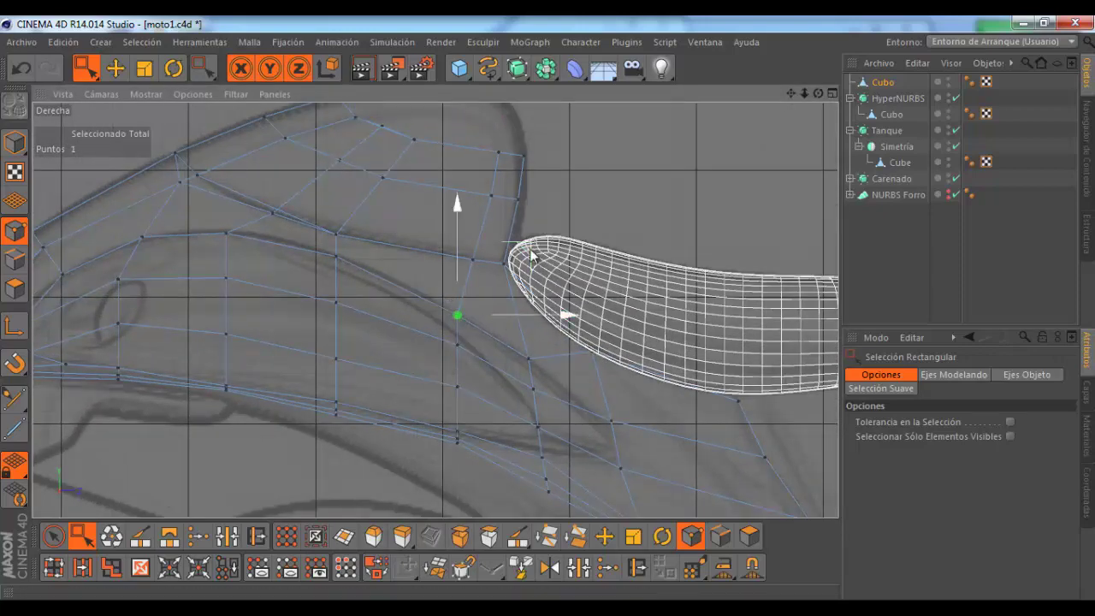
mouse_move(532, 254)
left_mouse_down()
mouse_move(544, 258)
mouse_move(531, 321)
left_mouse_up()
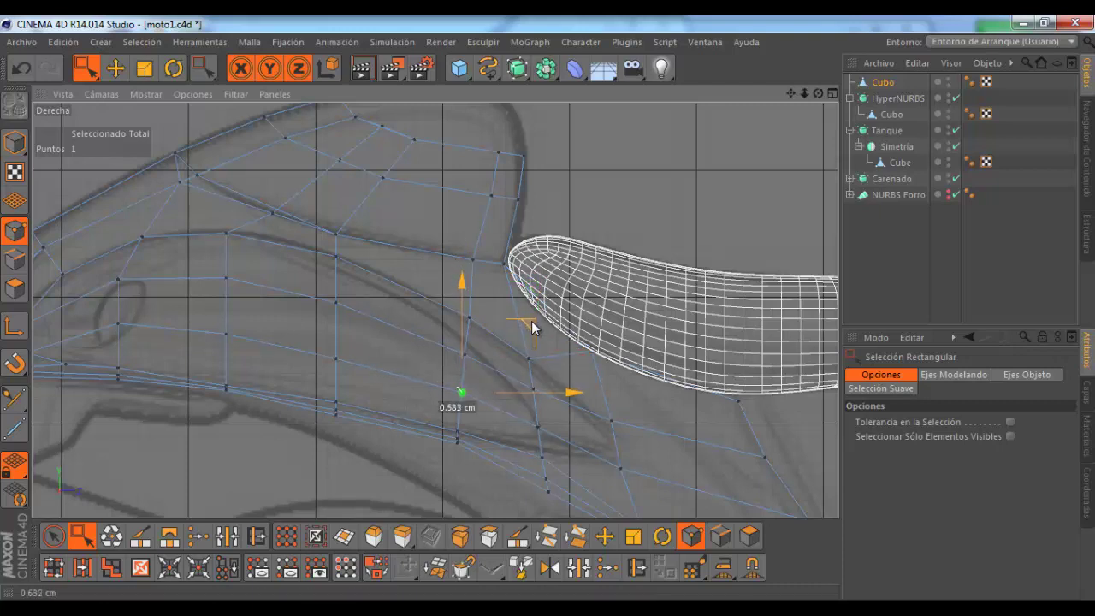
left_click_drag(531, 322, 531, 320)
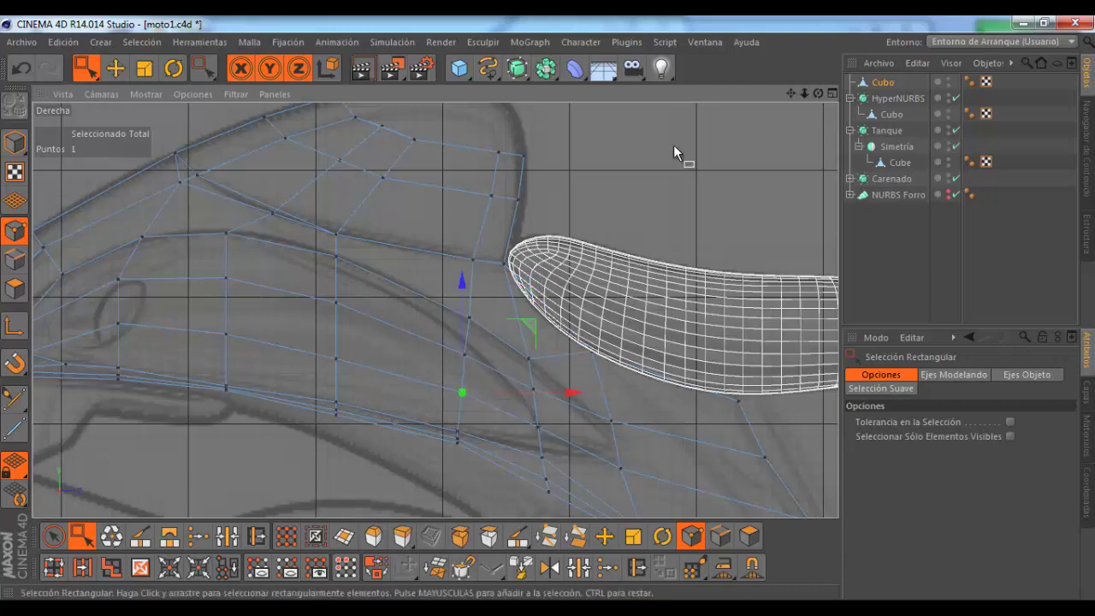
left_click(827, 93)
Step: Cut an edge loop across the fairing's side with the Seccionar knife in Ciclo mode
middle_click(408, 132)
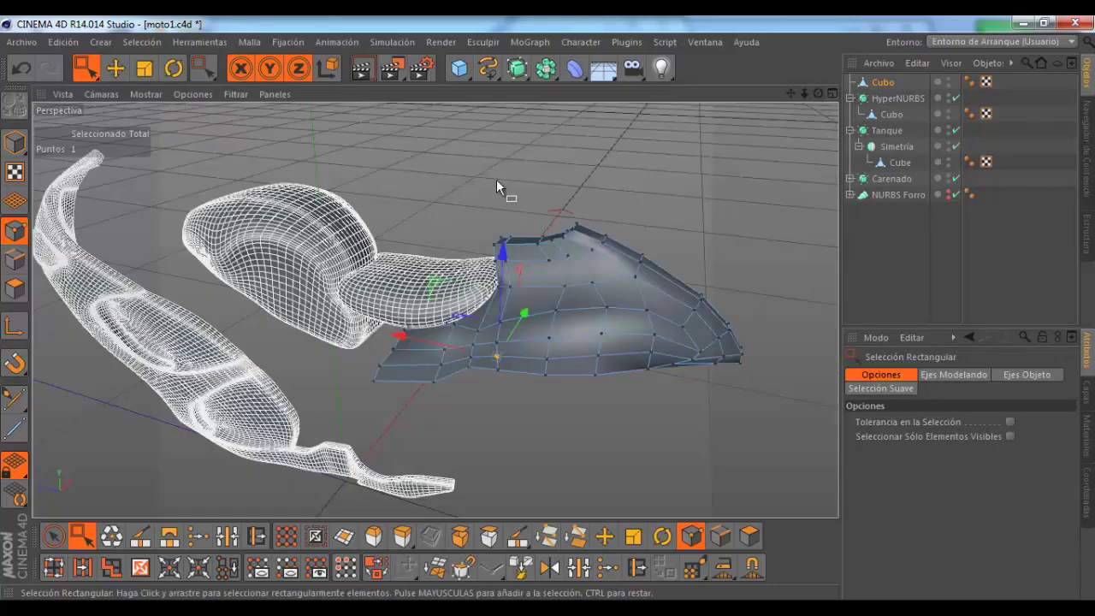
scroll(756, 153, "up", 3)
scroll(549, 309, "up", 1)
left_click_drag(550, 309, 552, 307, "alt")
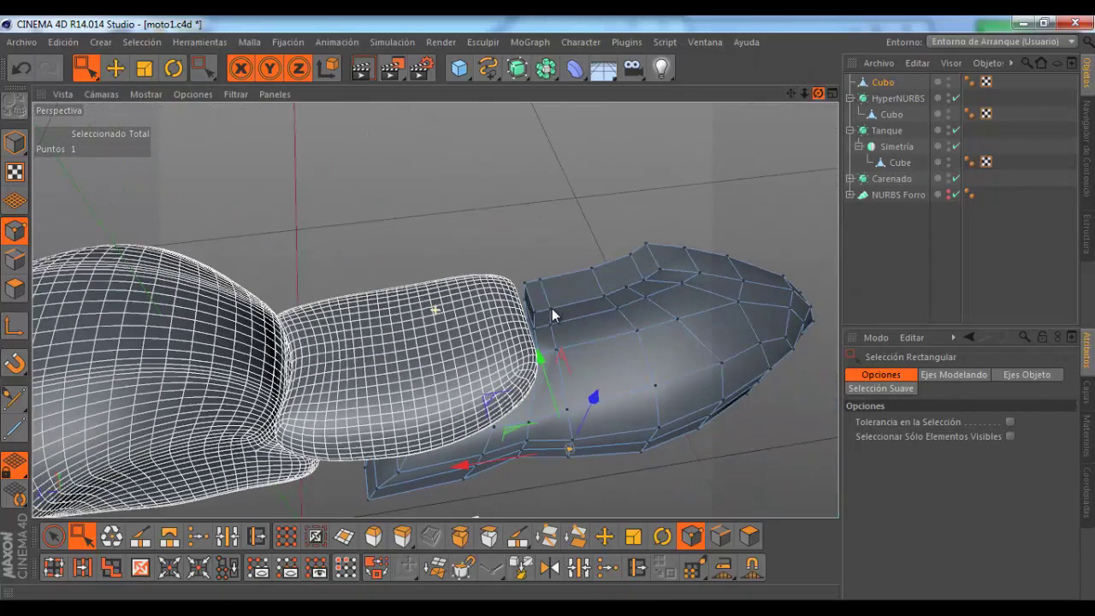
left_click(517, 536)
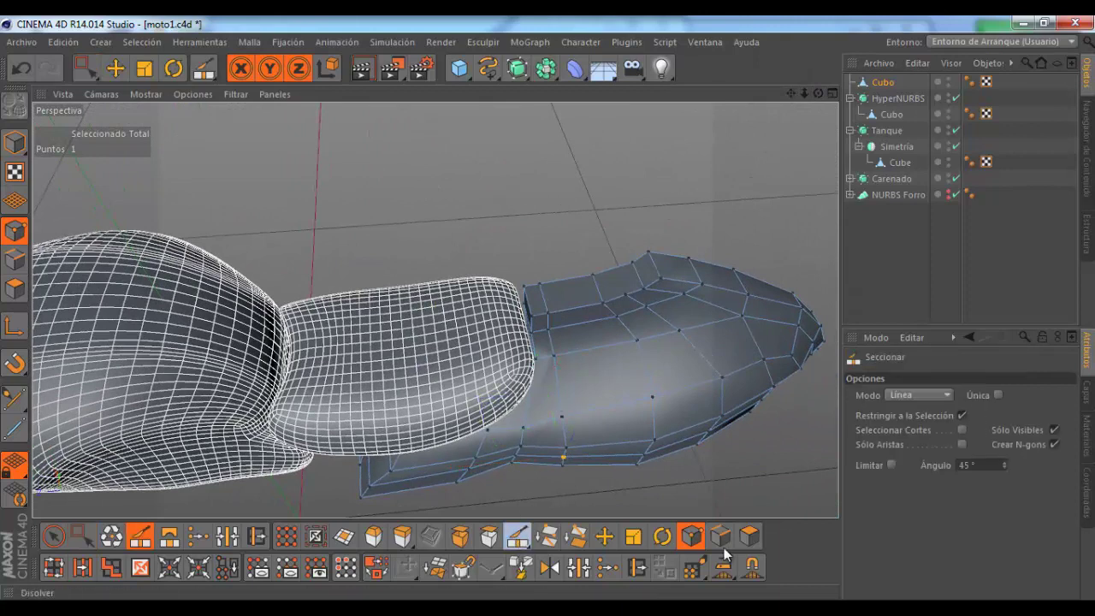
left_click(934, 395)
left_click(923, 462)
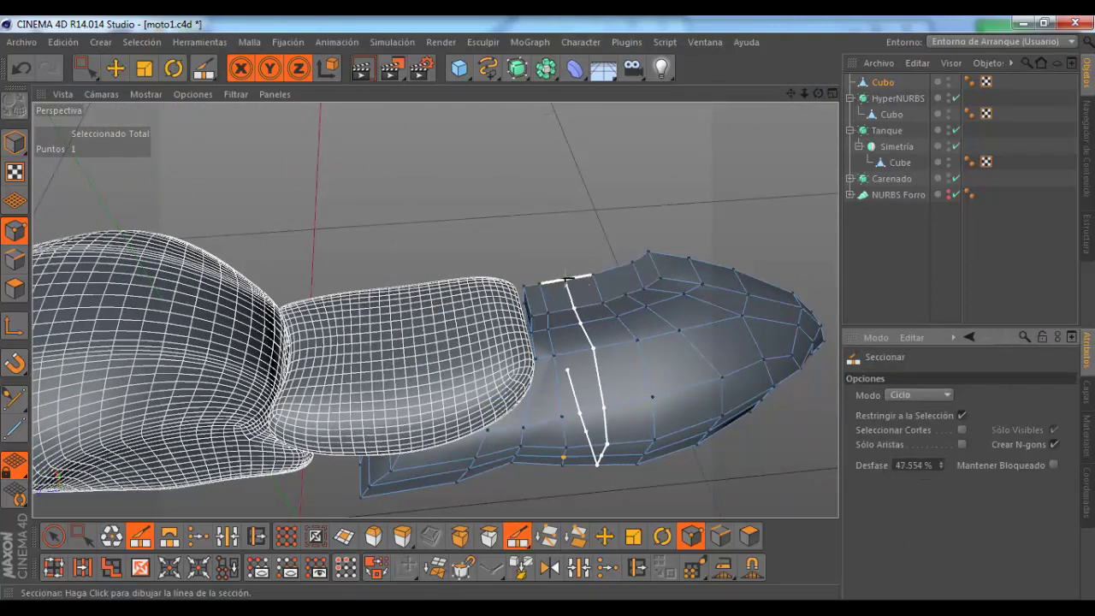
left_click(567, 281)
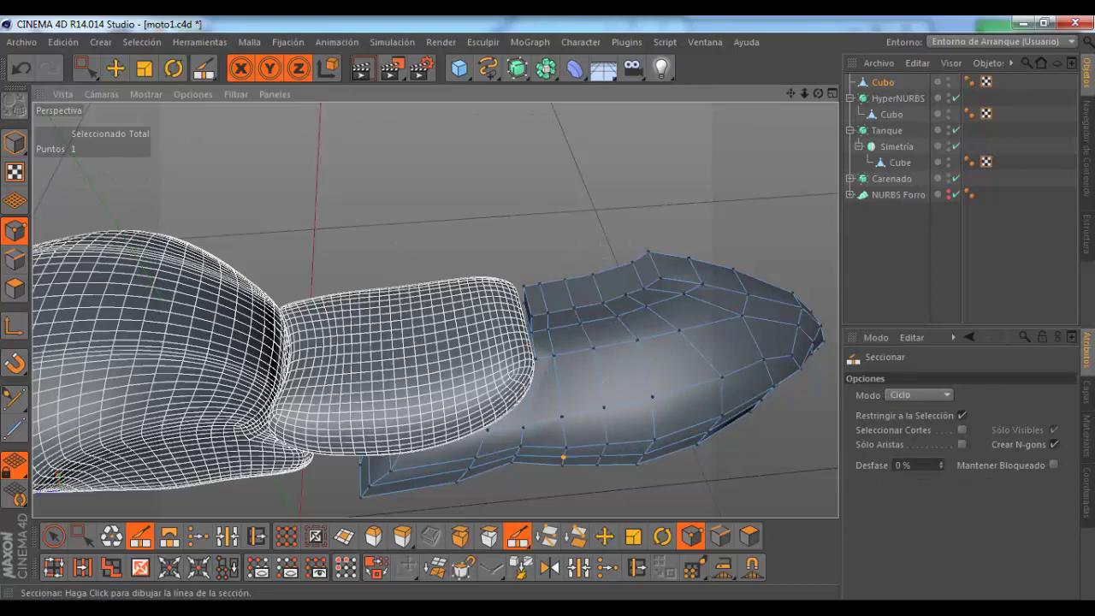
Step: Inspect the new edge loop in the maximized side and perspective views
left_click(832, 94)
left_click(427, 311)
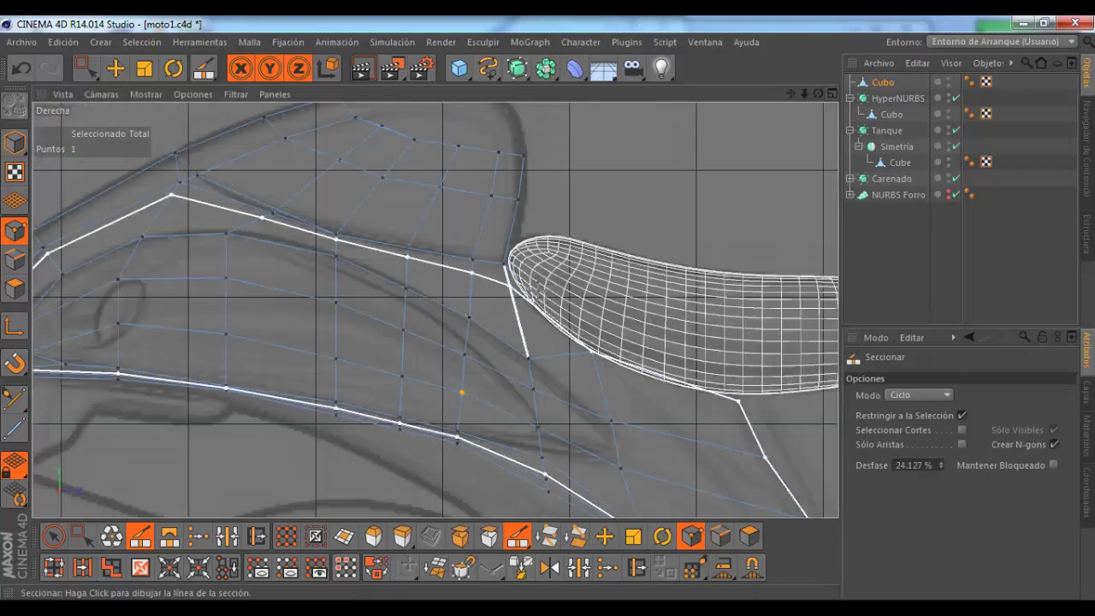
scroll(473, 305, "down", 5)
scroll(473, 305, "up", 2)
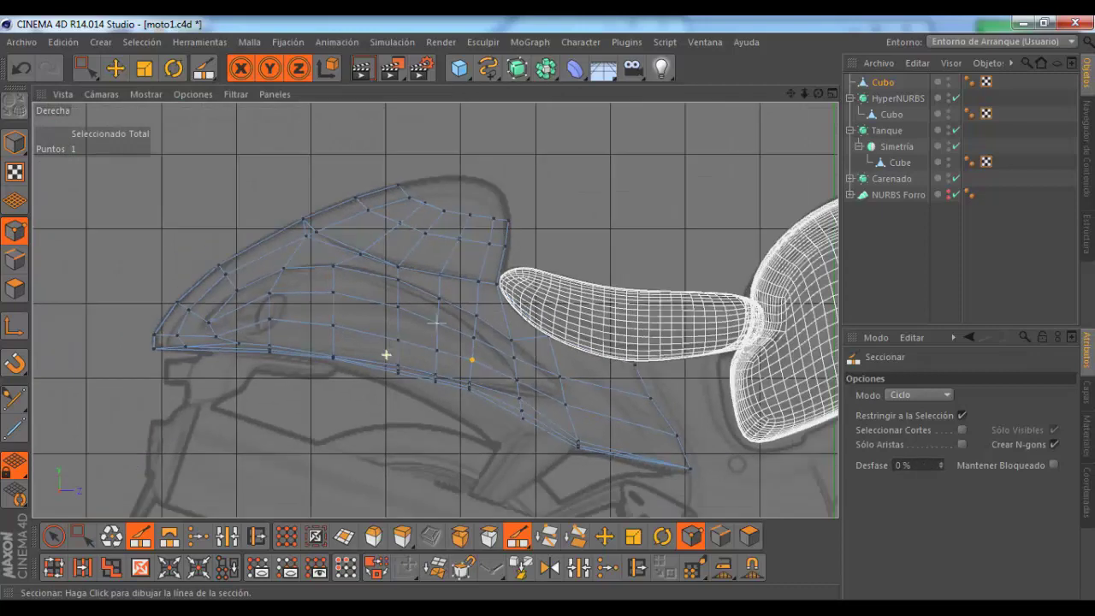
scroll(445, 308, "up", 2)
scroll(454, 282, "up", 2)
scroll(463, 262, "up", 2)
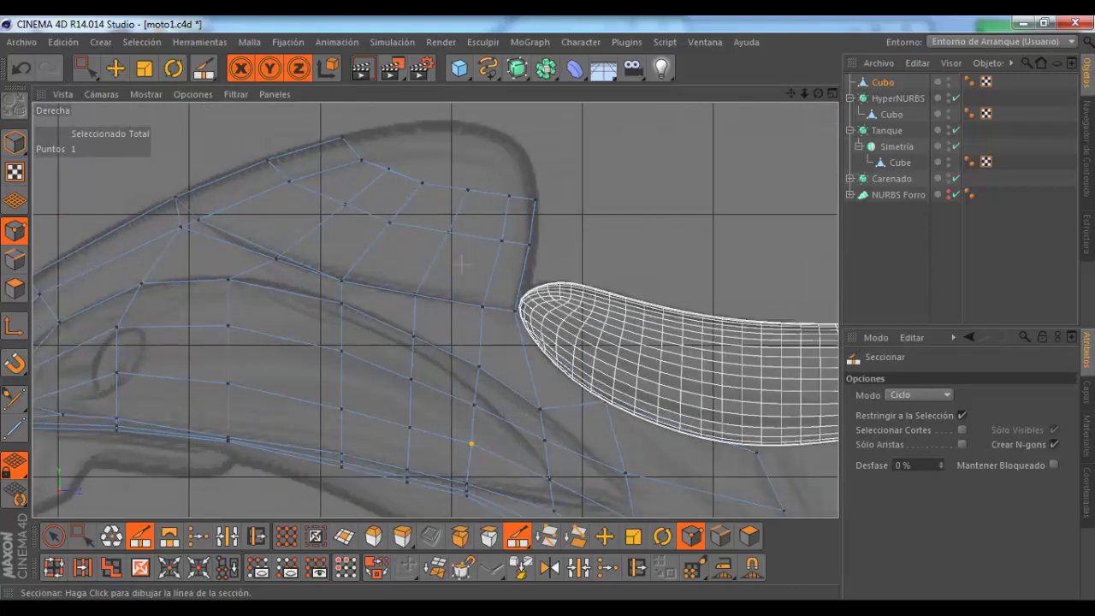
scroll(462, 264, "down", 2)
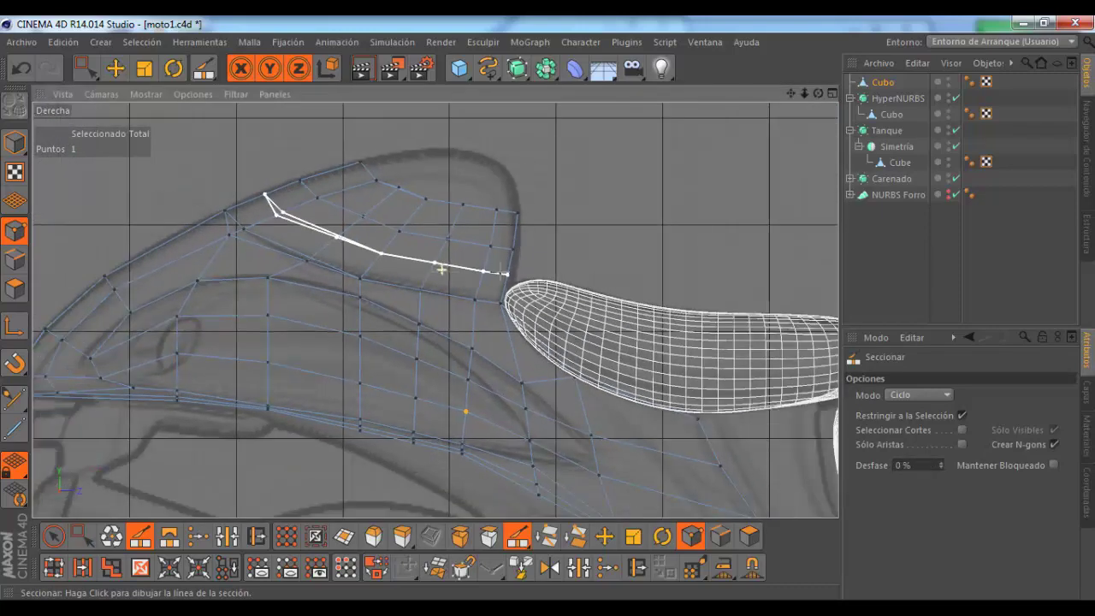
left_click(832, 93)
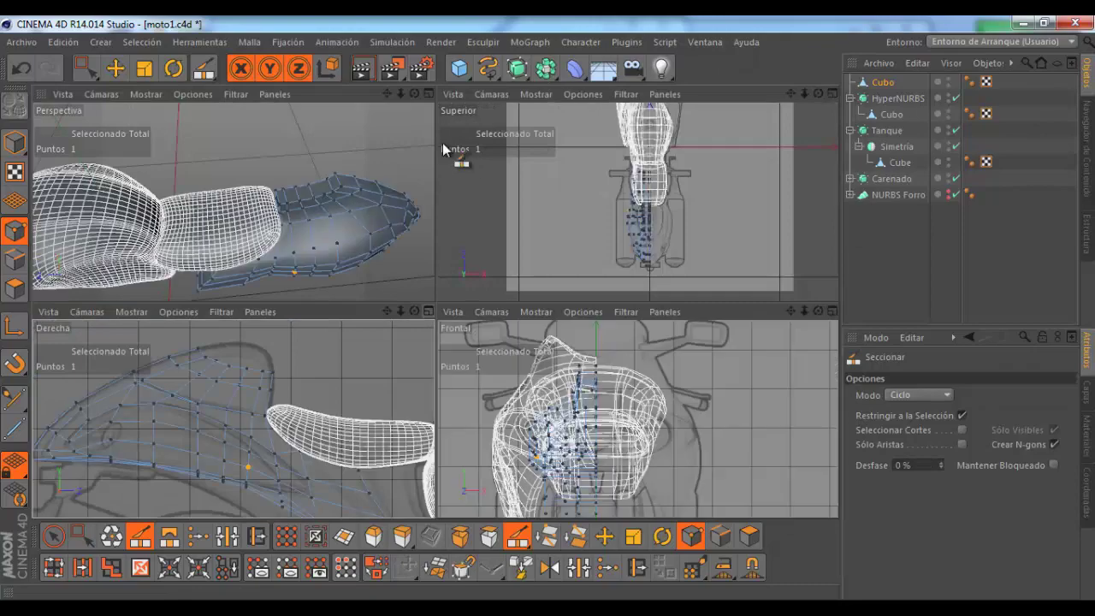
left_click(428, 93)
scroll(479, 257, "up", 2)
scroll(457, 232, "down", 3)
scroll(545, 268, "up", 3)
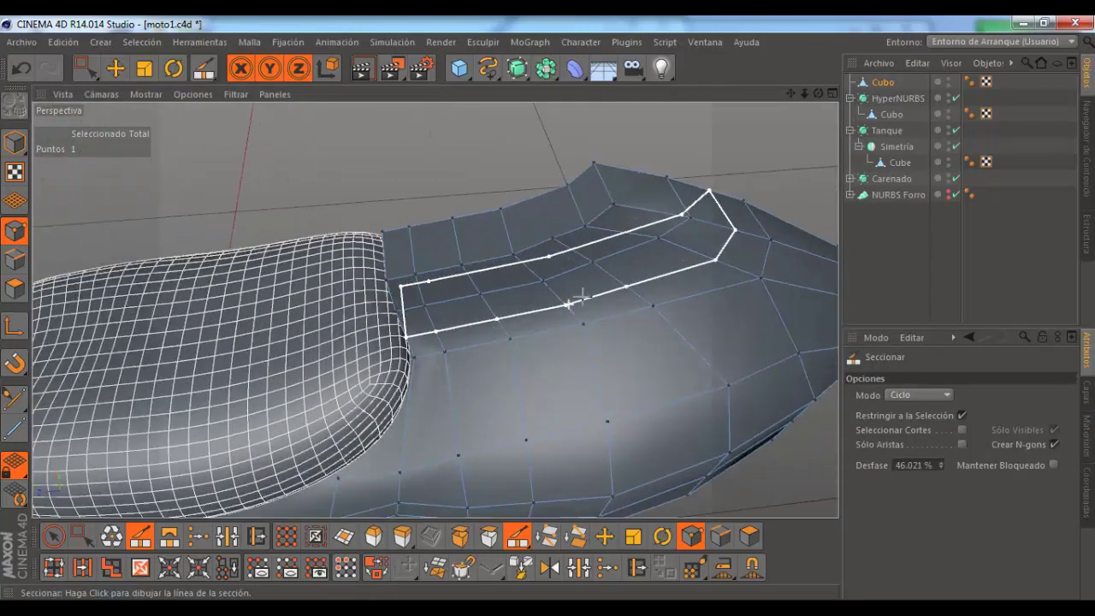
scroll(578, 282, "up", 2)
left_click(903, 393)
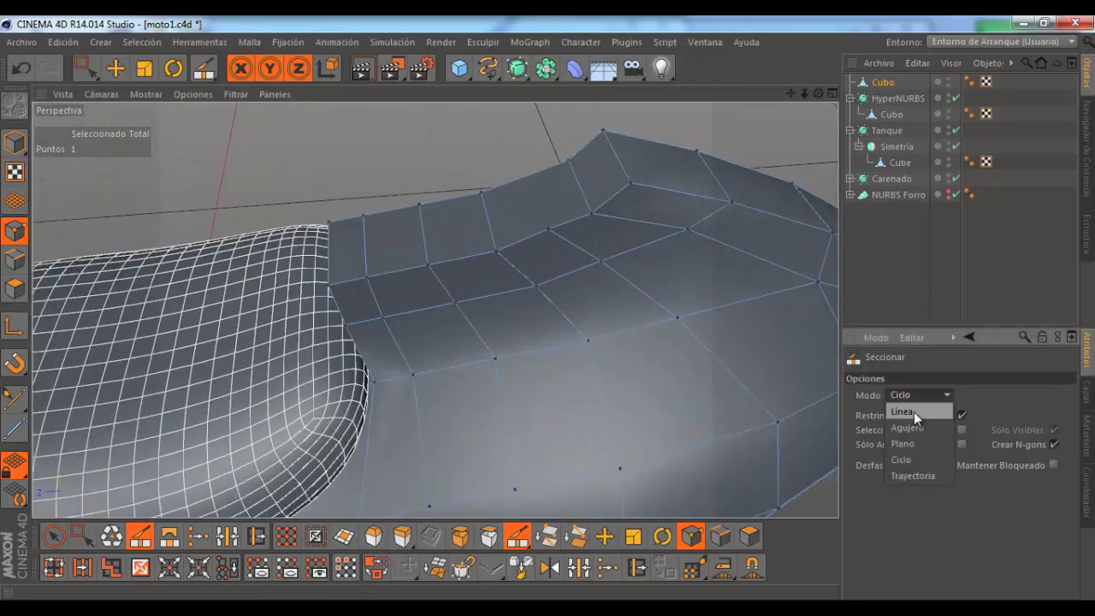
Step: Set the knife to Línea mode and try a straight cut from an upper-edge vertex
left_click(908, 412)
left_click_drag(549, 227, 532, 175)
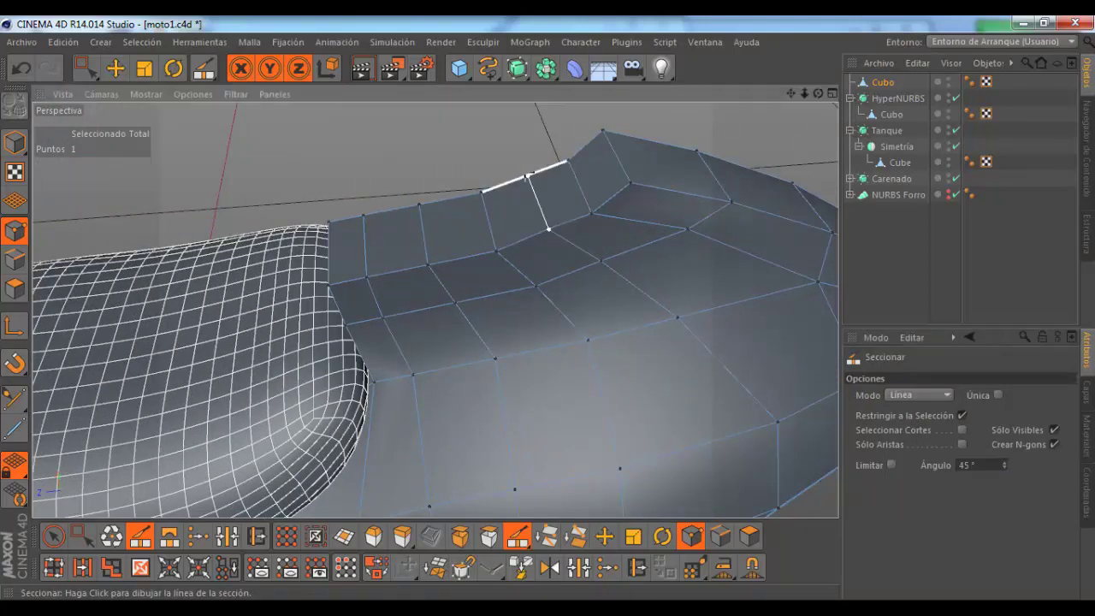
scroll(465, 141, "down", 4)
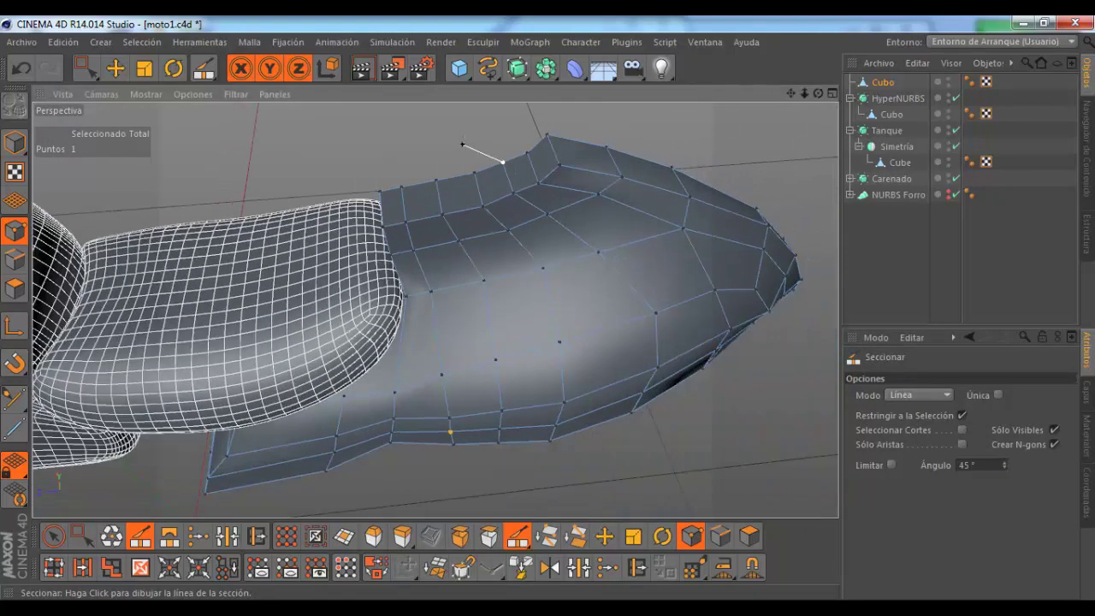
mouse_move(502, 163)
left_mouse_down("alt")
mouse_move(504, 273)
mouse_move(220, 428)
left_mouse_up("alt")
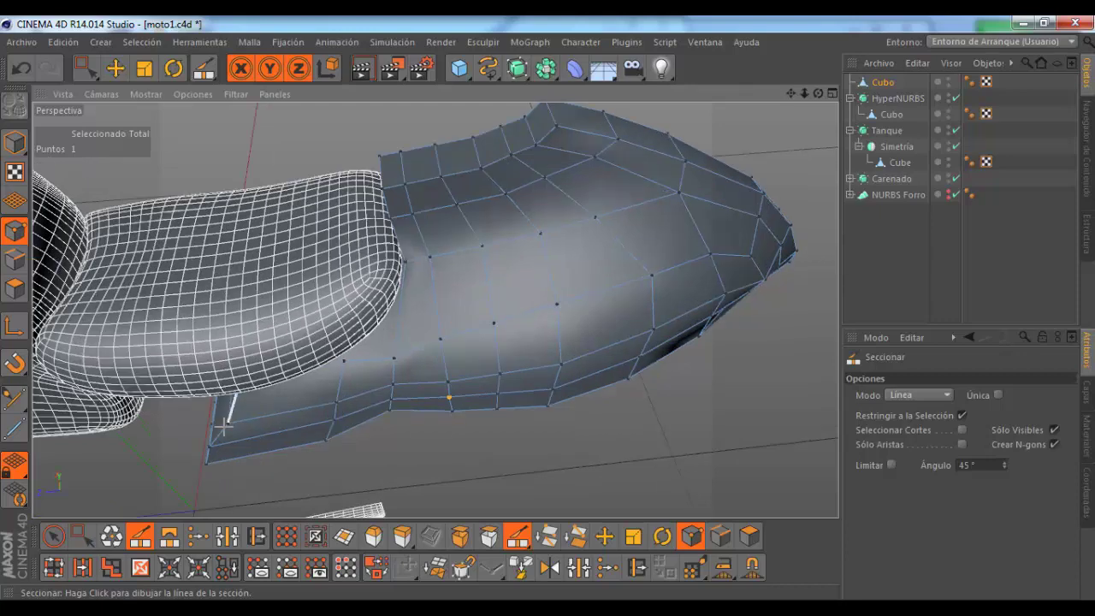
Step: Switch back to Selección Directa and orbit around the fairing to review it
left_click_drag(94, 70, 110, 90)
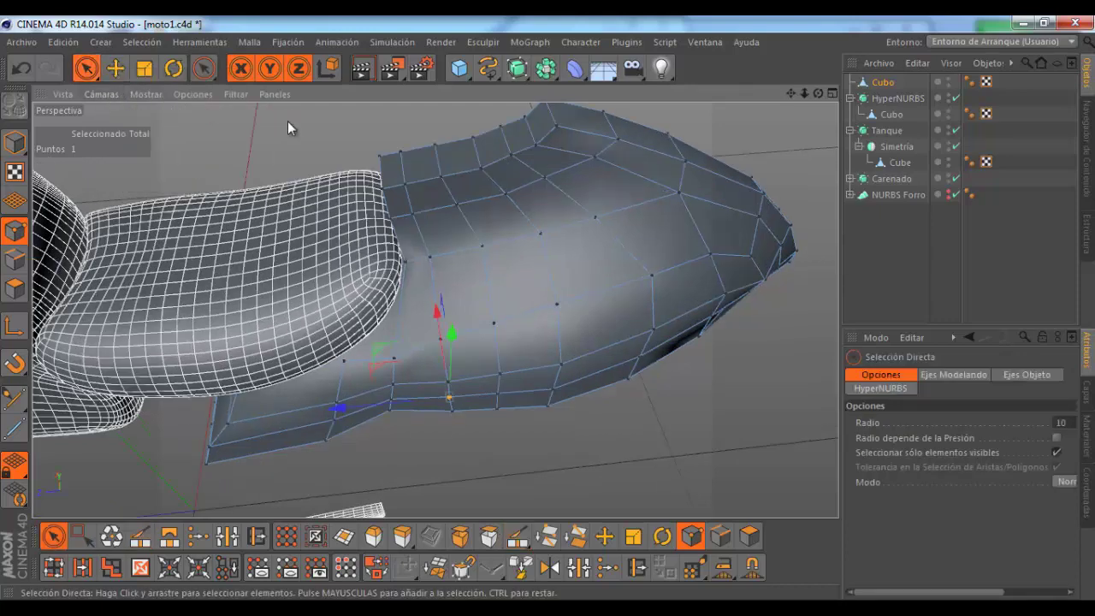
left_click_drag(550, 314, 515, 423, "alt")
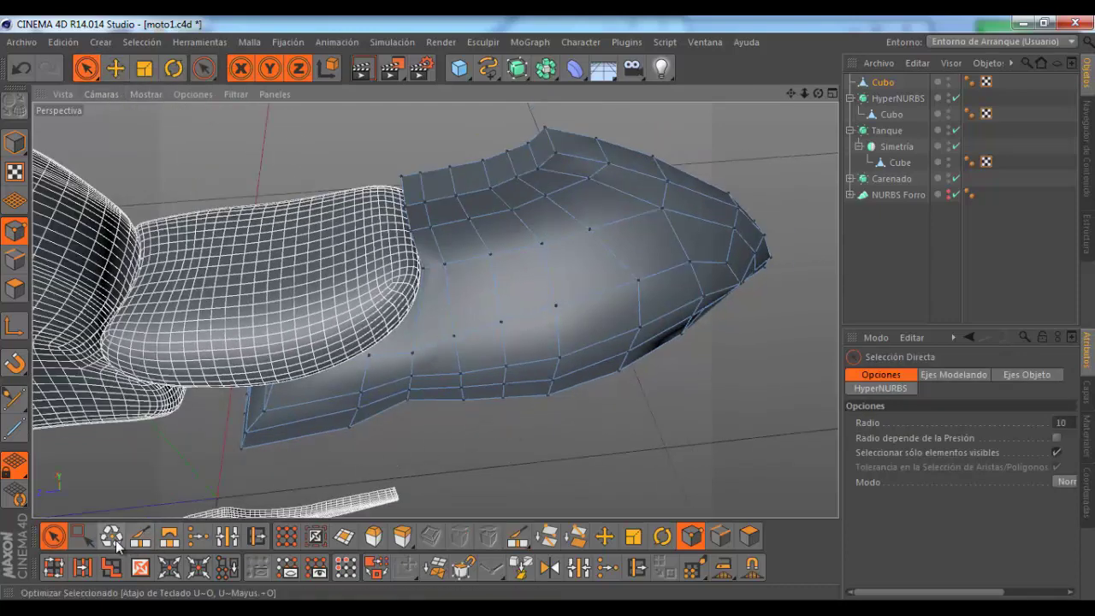
mouse_move(529, 325)
left_mouse_down("alt")
mouse_move(611, 200)
mouse_move(489, 213)
mouse_move(615, 244)
left_mouse_up("alt")
mouse_move(814, 92)
left_mouse_down()
mouse_move(548, 310)
mouse_move(699, 165)
mouse_move(680, 177)
mouse_move(513, 184)
mouse_move(277, 216)
left_mouse_up()
Step: Select the top ridge's two end polygons and bridge them with Puente
left_click(15, 288)
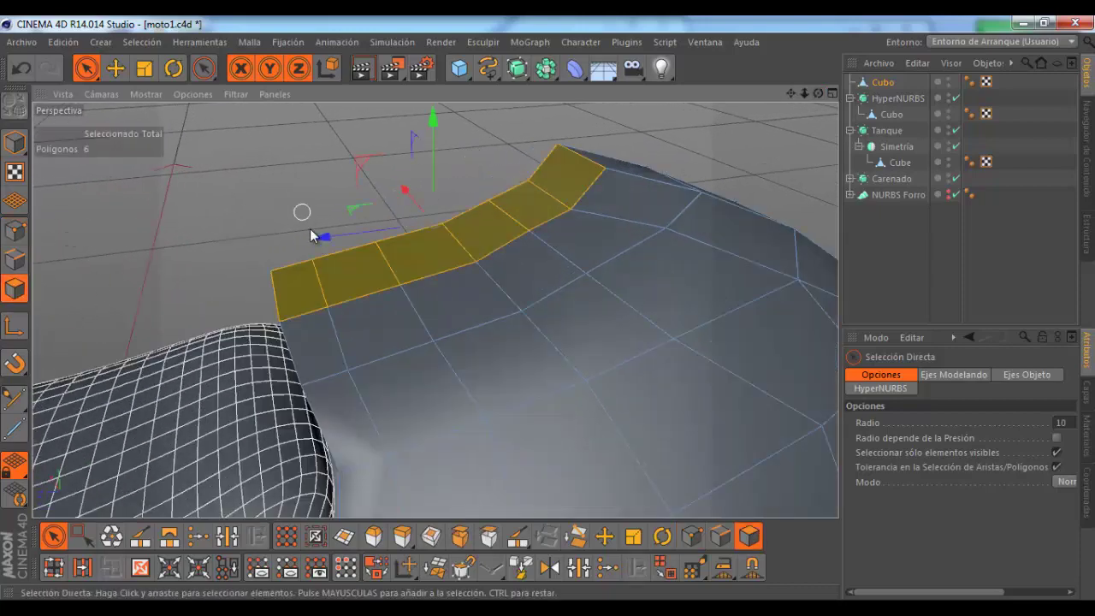
left_click(295, 276)
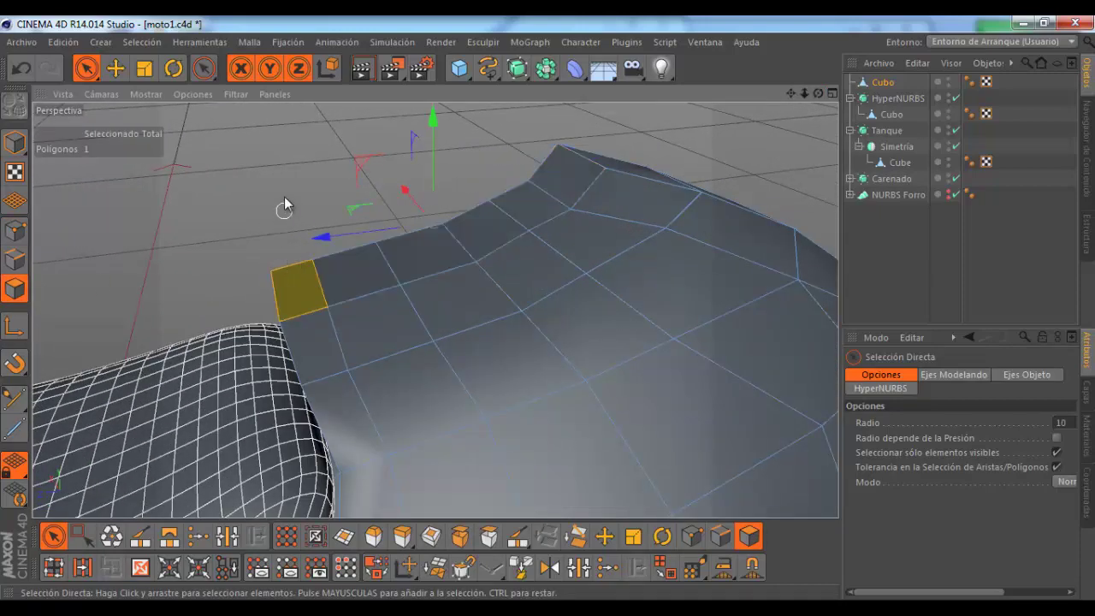
left_click(530, 161, "shift")
left_click_drag(291, 174, 288, 171, "alt")
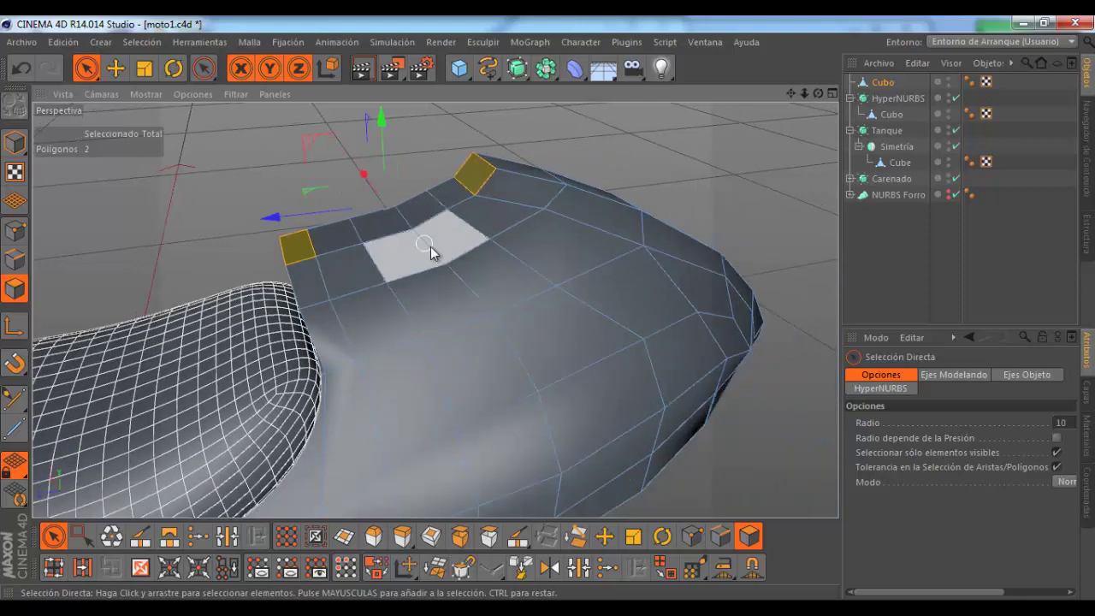
left_click(169, 536)
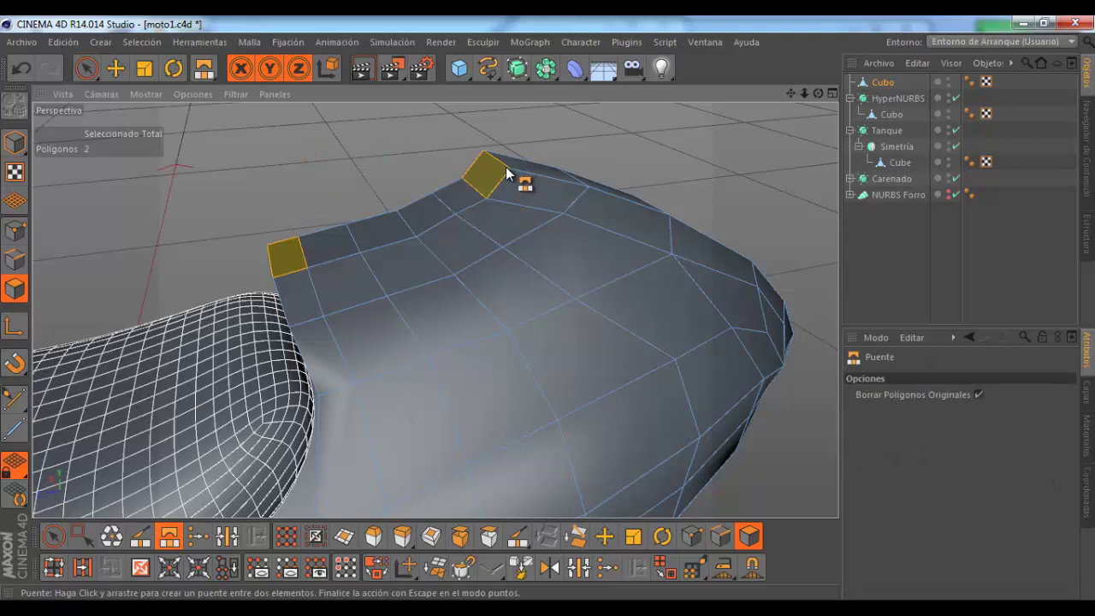
left_click_drag(509, 172, 269, 278)
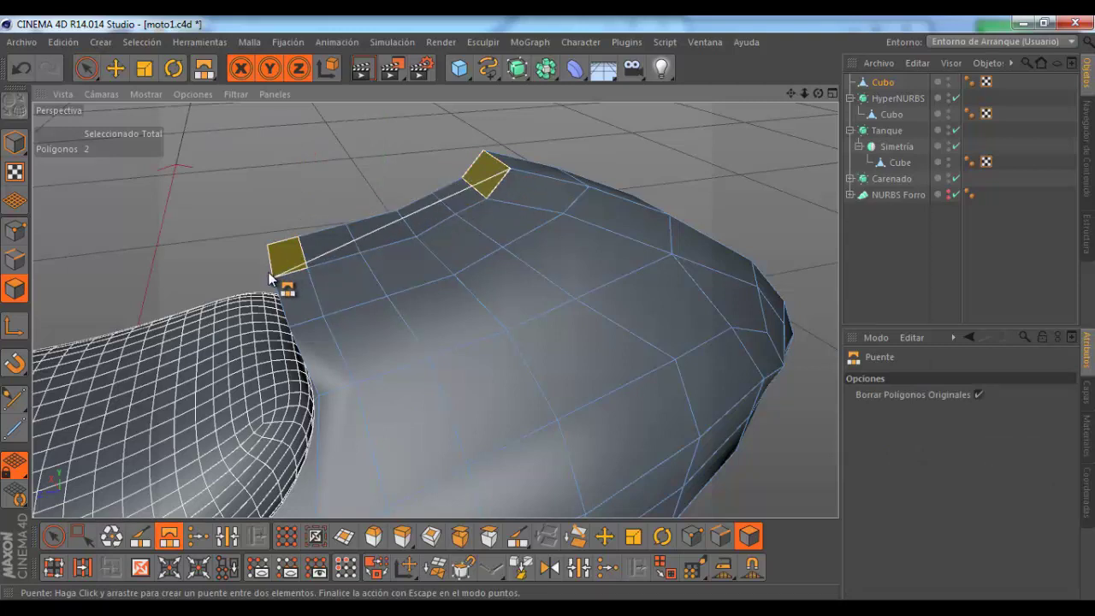
left_click_drag(269, 276, 270, 278)
Step: Undo the trial bridge with Ctrl+Z and return to the multi-view layout
scroll(334, 253, "up", 2)
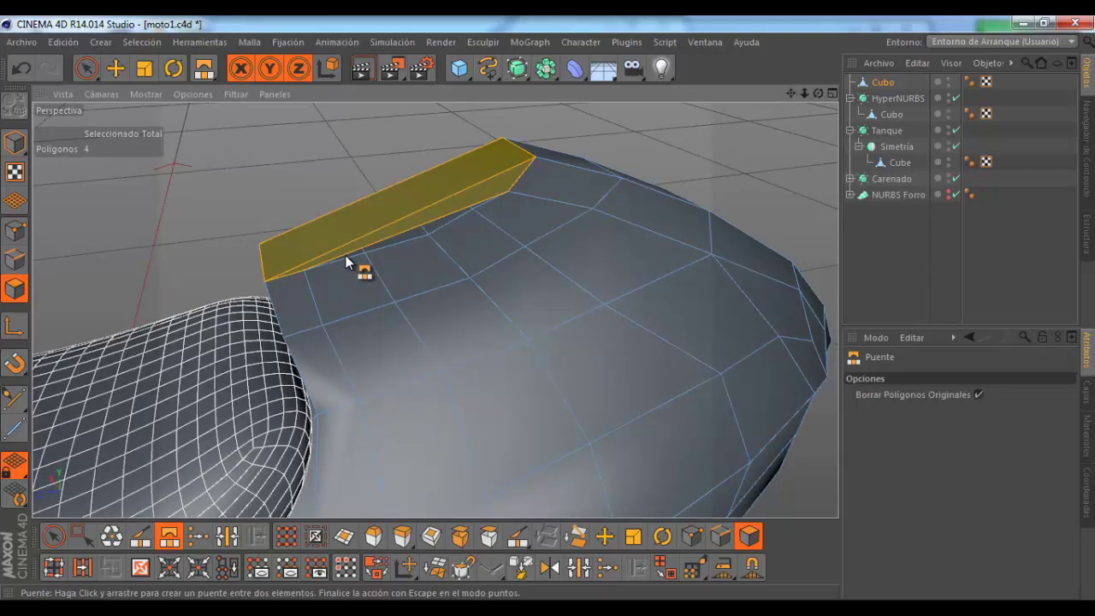
key("ctrl+z")
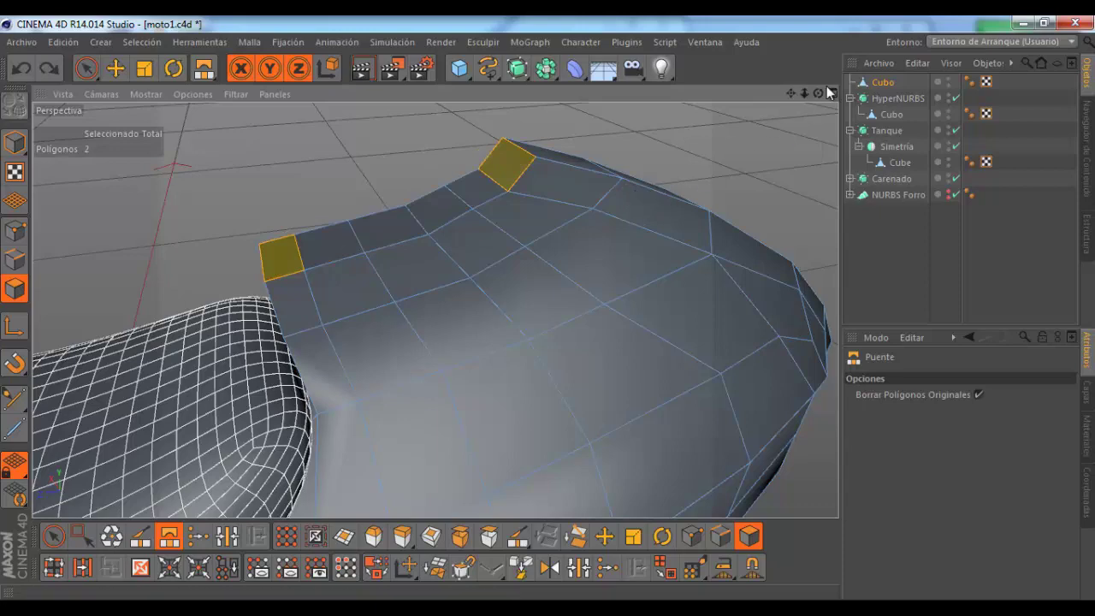
left_click(832, 95)
Step: In the maximized Derecha view, move the ridge's rear corner point right and up onto the outline
middle_click(420, 316)
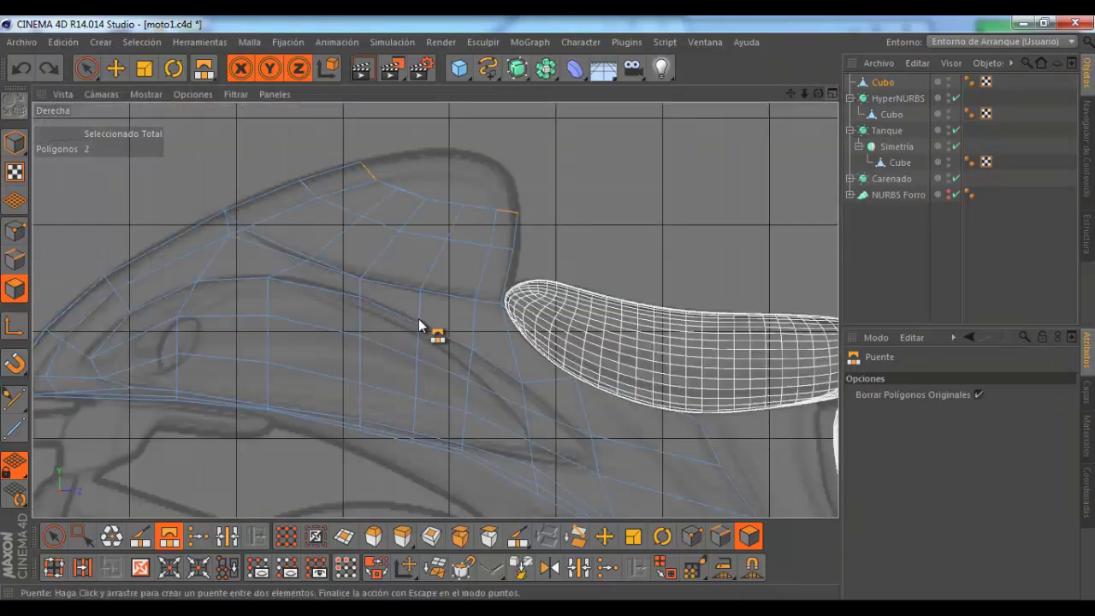
scroll(423, 194, "up", 2)
scroll(385, 201, "up", 1)
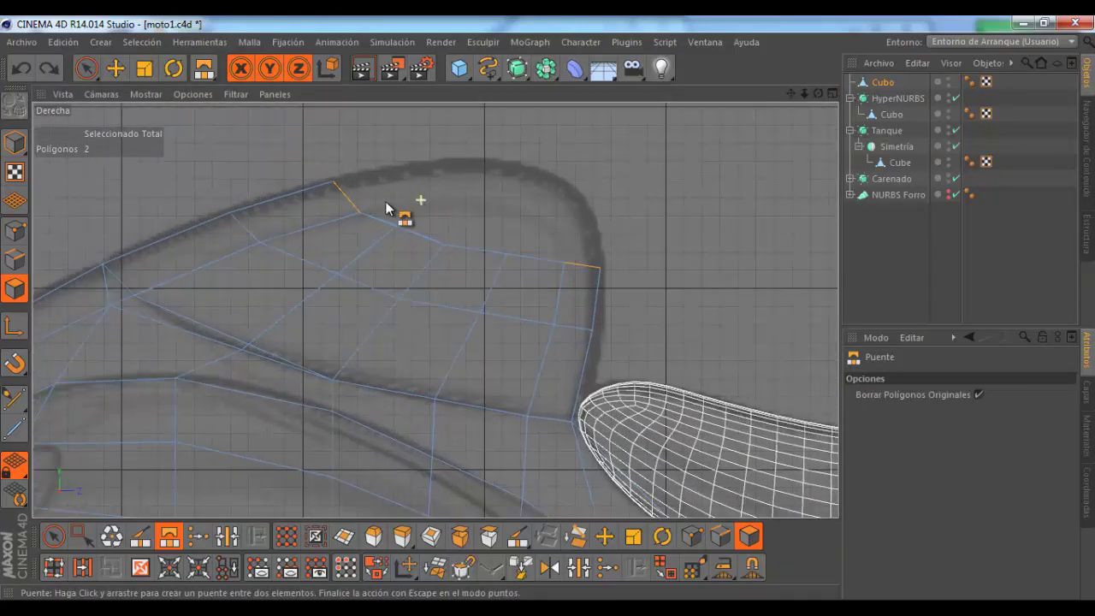
left_click(16, 233)
left_click_drag(86, 68, 167, 114)
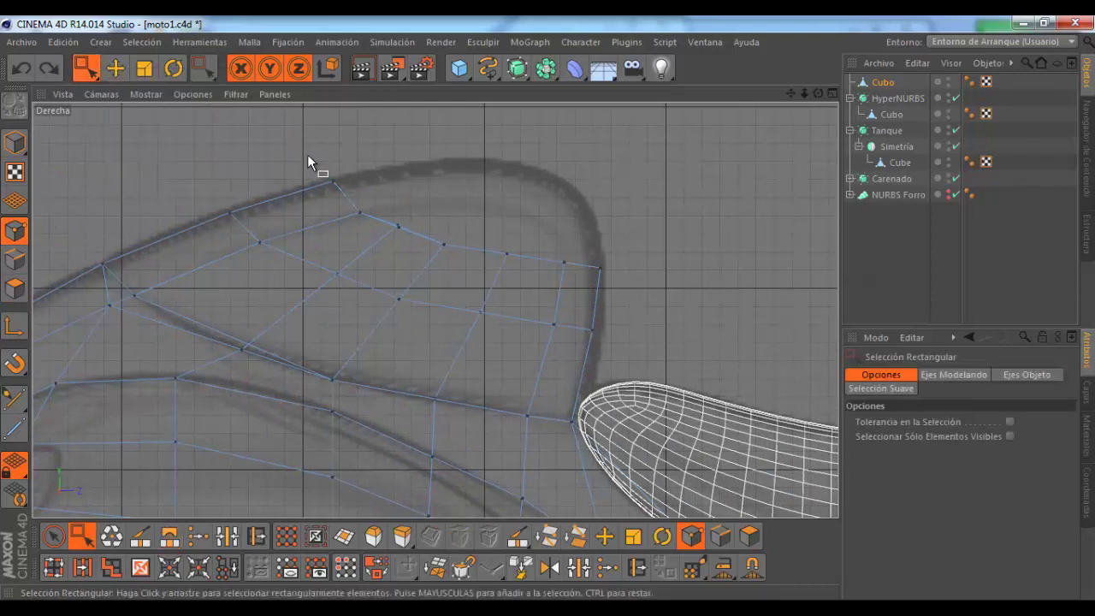
left_click_drag(325, 174, 347, 185)
left_click_drag(401, 178, 424, 173)
left_click_drag(356, 141, 357, 134)
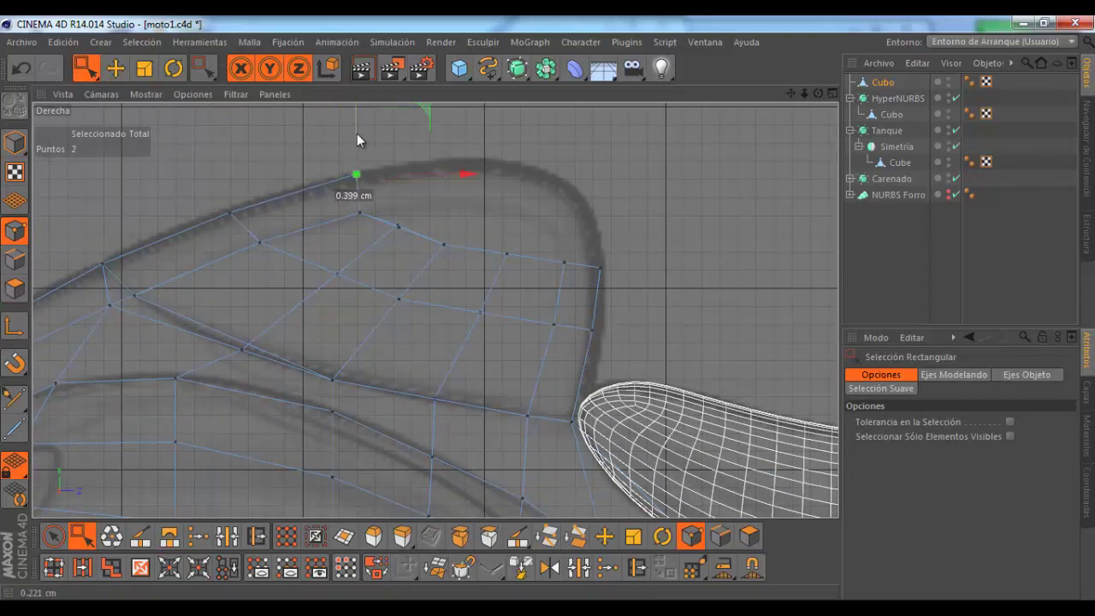
Step: Raise the ridge's front corner point to the outline and lower the next top-edge point slightly
middle_click_drag(588, 223, 540, 246, "alt")
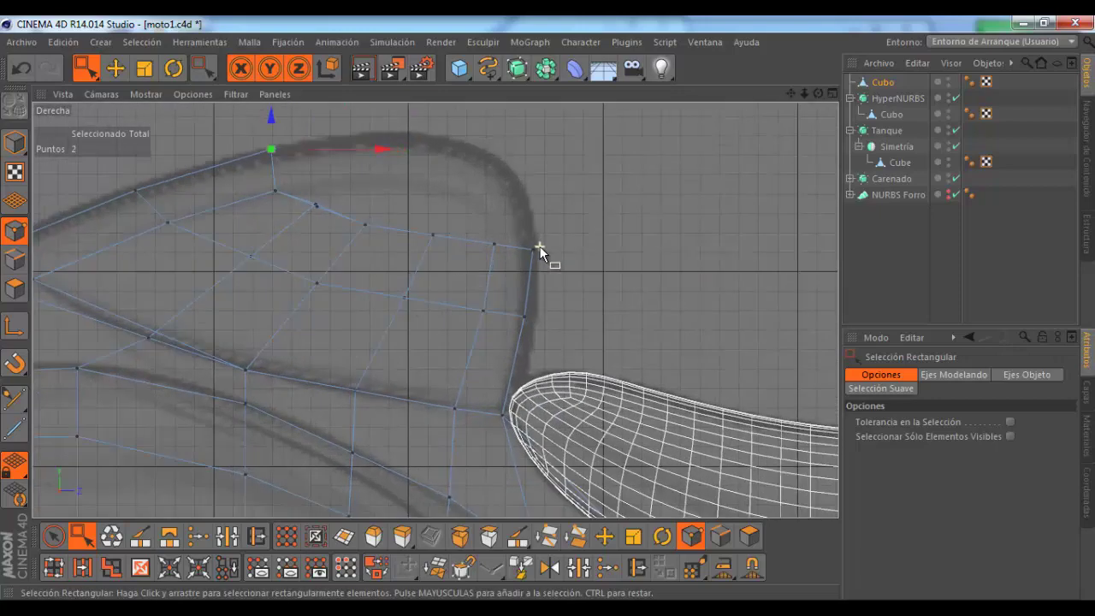
left_click(532, 248)
left_click_drag(540, 188, 540, 148)
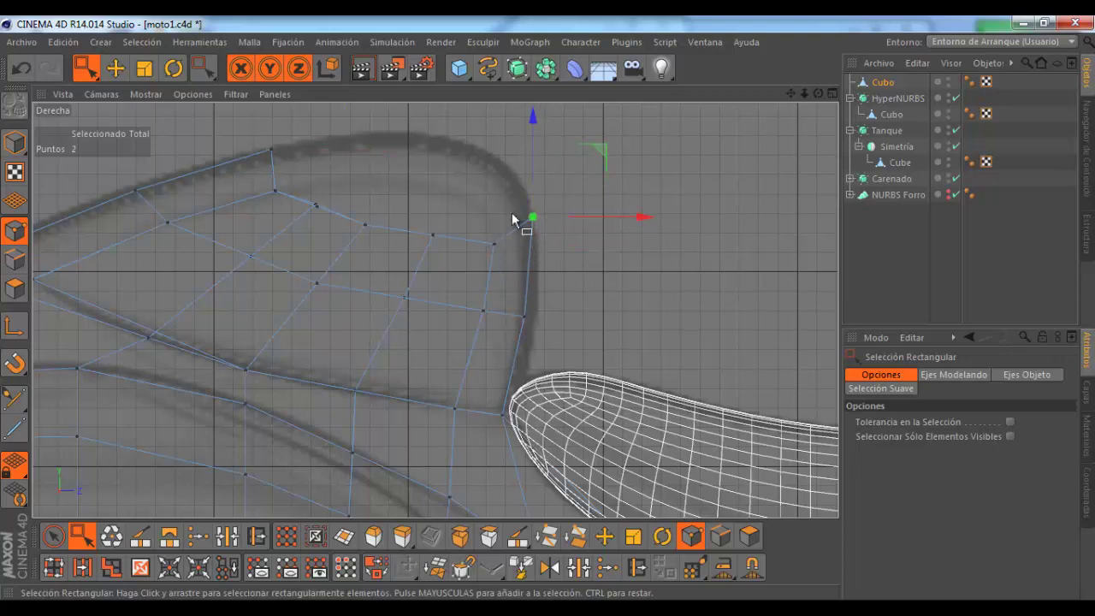
left_click(494, 244)
left_click_drag(494, 195, 493, 199)
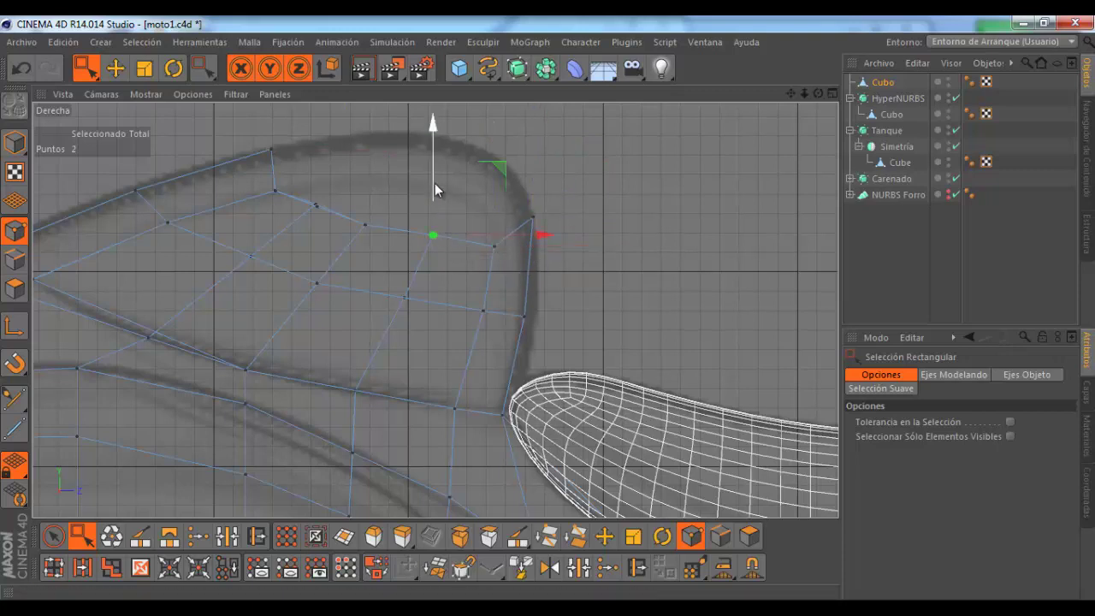
left_click_drag(435, 183, 436, 187)
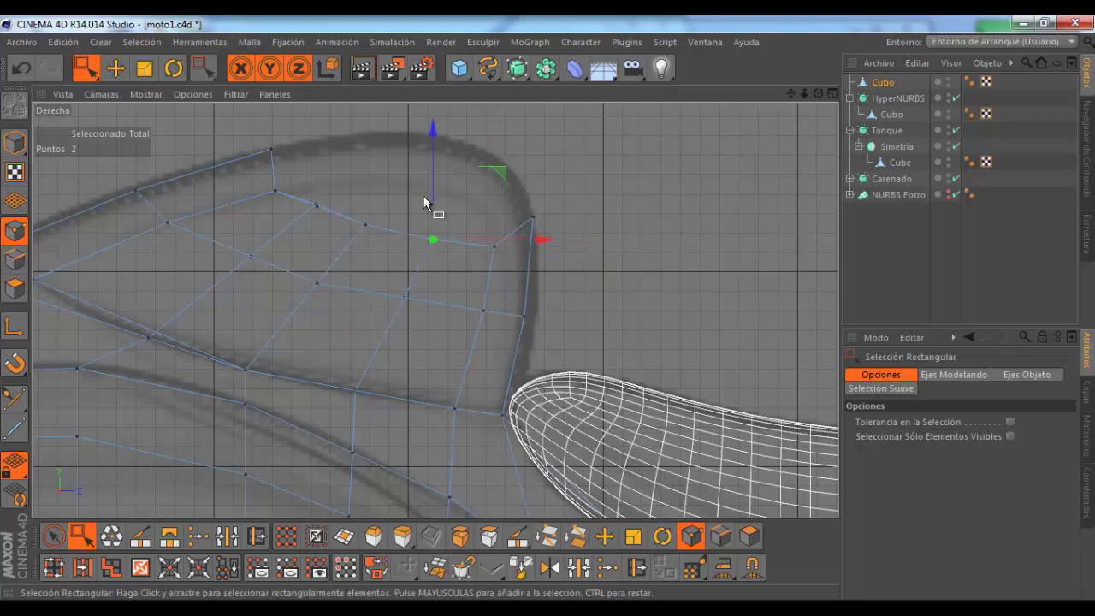
Step: Isolate one of the overlapping points near the ridge and lower it about 0.027 cm
scroll(421, 203, "down", 1)
scroll(432, 220, "up", 1)
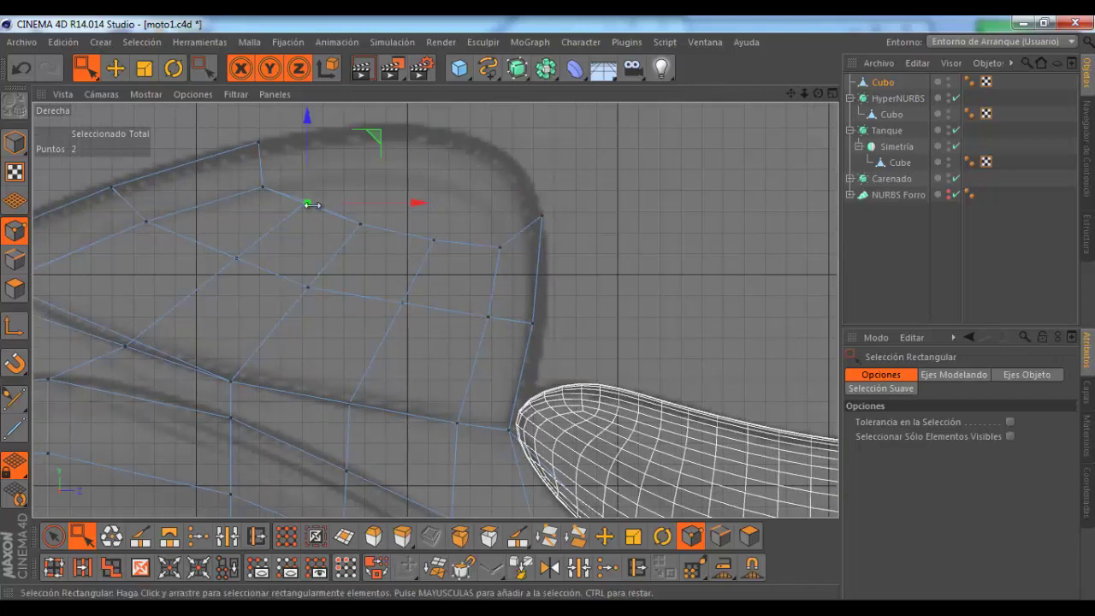
scroll(316, 219, "up", 2)
scroll(316, 227, "up", 1)
scroll(319, 224, "up", 2)
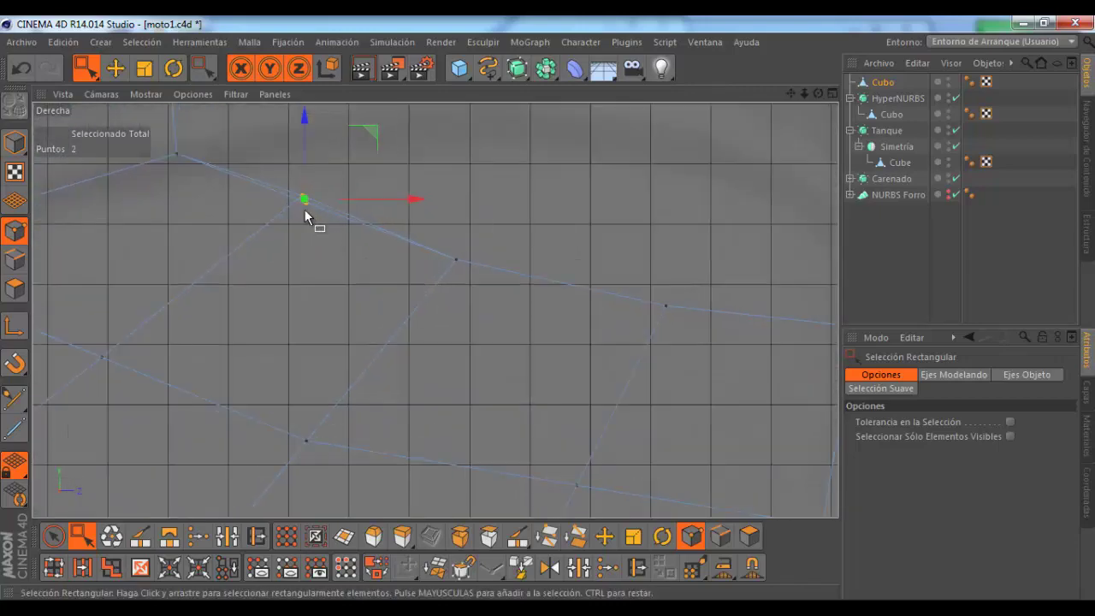
left_click(308, 218)
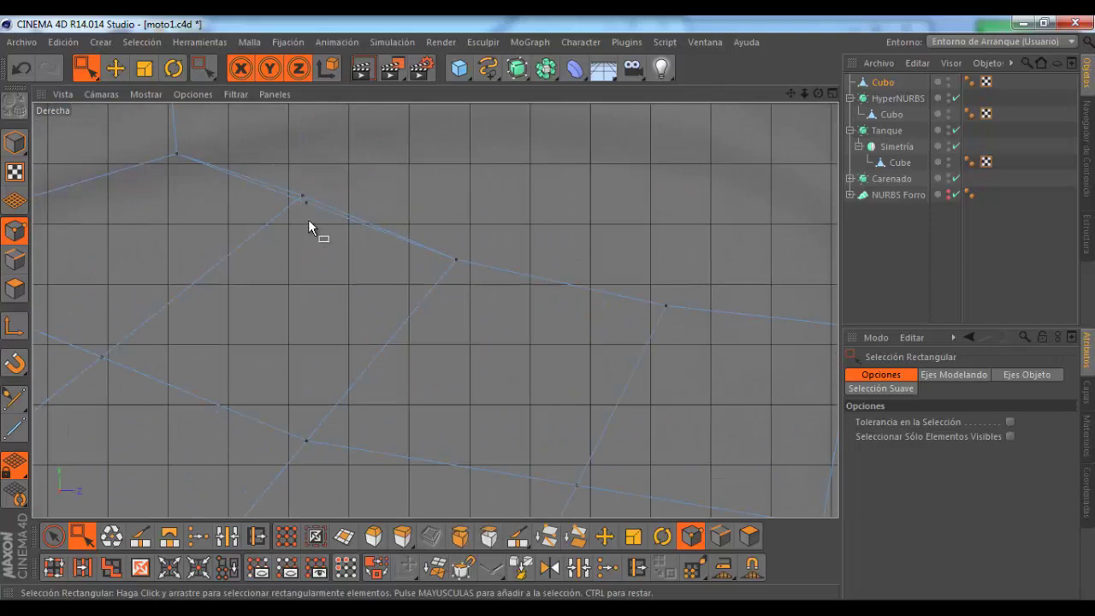
left_click_drag(295, 218, 312, 184)
mouse_move(305, 225)
left_mouse_down()
mouse_move(320, 183)
mouse_move(347, 199)
mouse_move(347, 214)
left_mouse_up()
scroll(330, 253, "up", 2)
scroll(331, 255, "up", 3)
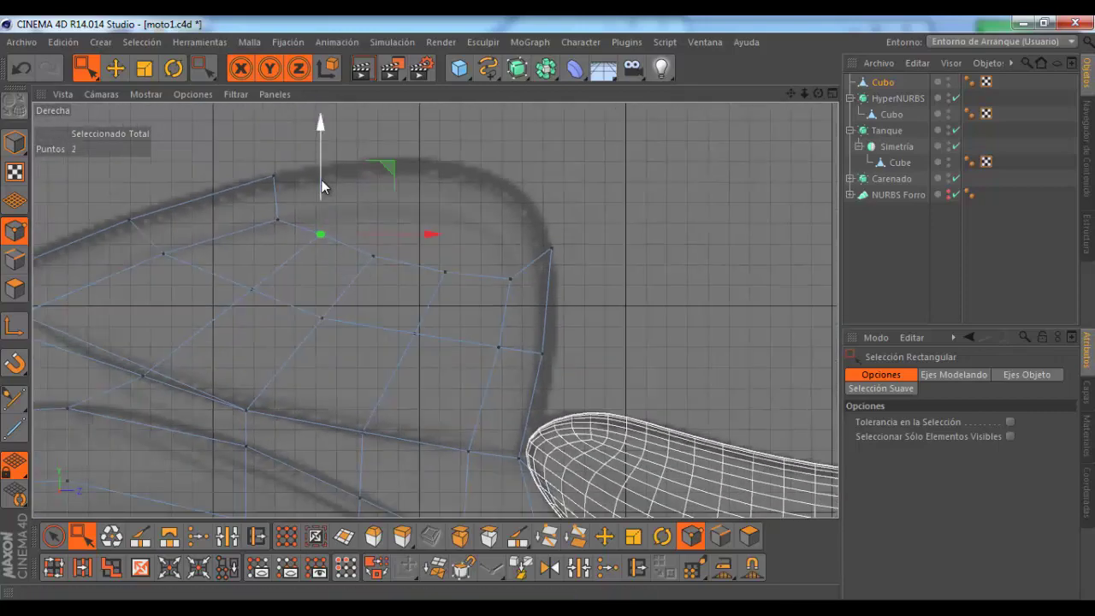
left_click_drag(320, 179, 322, 183)
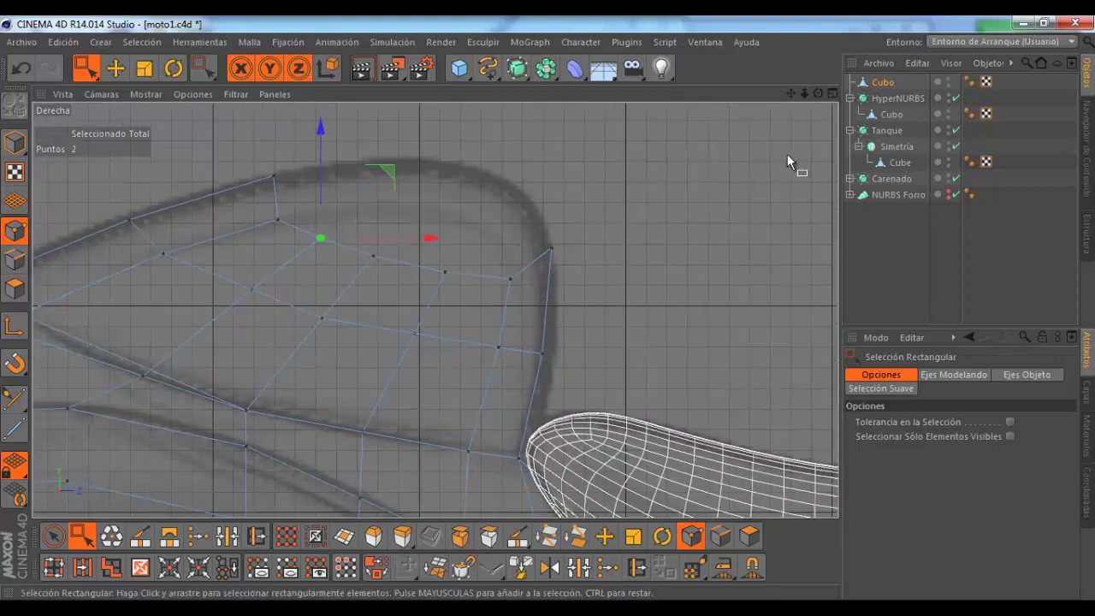
left_click(831, 92)
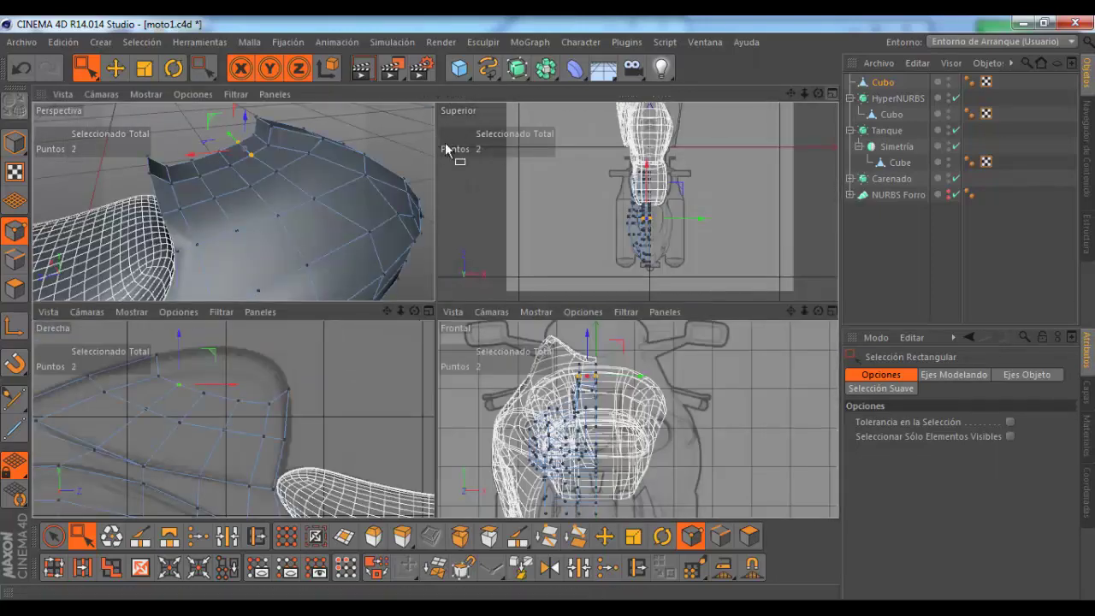
Step: In the maximized Perspectiva view, bridge the ridge's two selected end faces with Puente
key("F1")
scroll(469, 147, "down", 1)
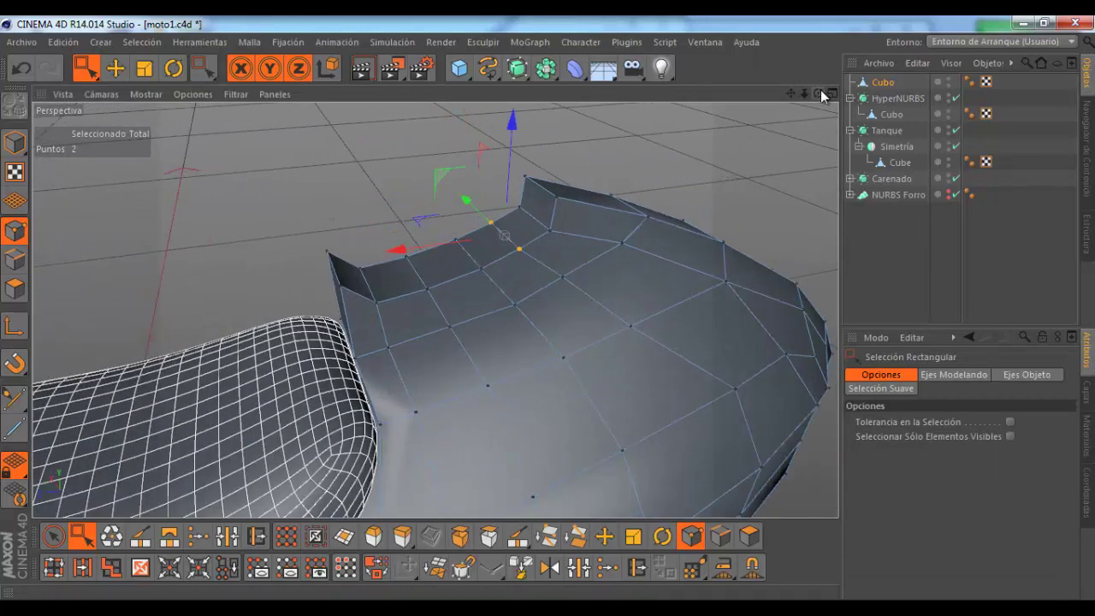
left_click_drag(821, 94, 553, 313)
left_click(14, 288)
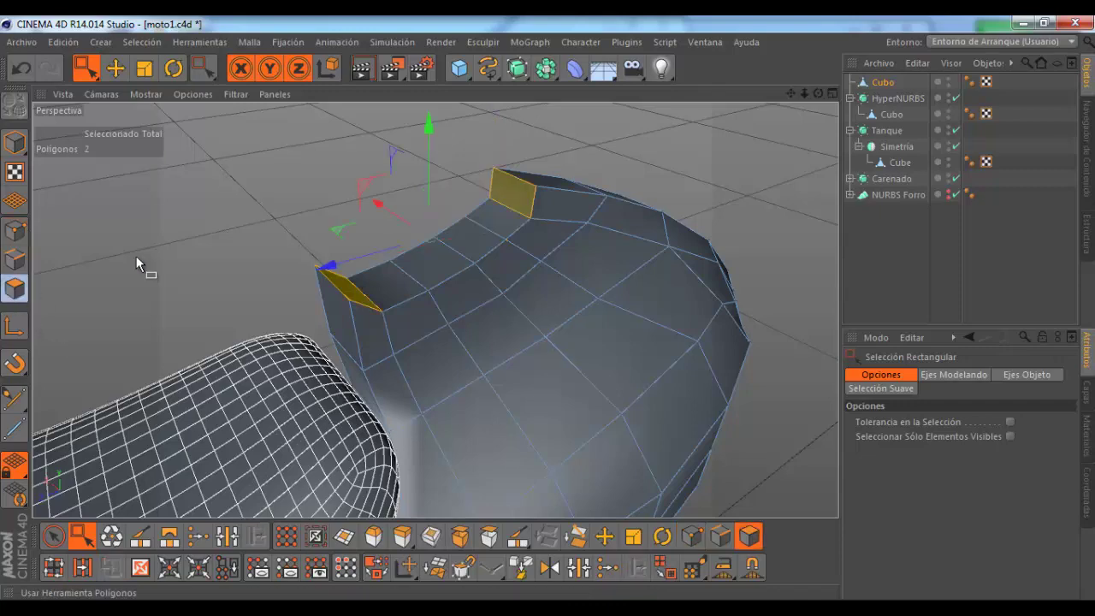
left_click(170, 536)
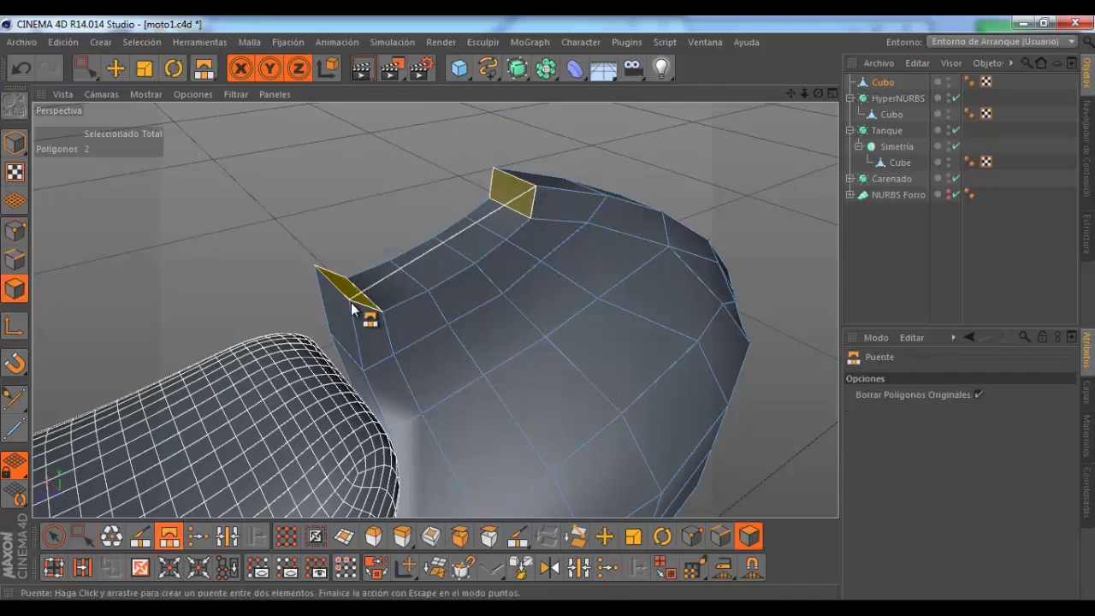
left_click_drag(374, 289, 350, 302)
mouse_move(418, 267)
left_mouse_down("alt")
mouse_move(810, 114)
mouse_move(551, 305)
left_mouse_up("alt")
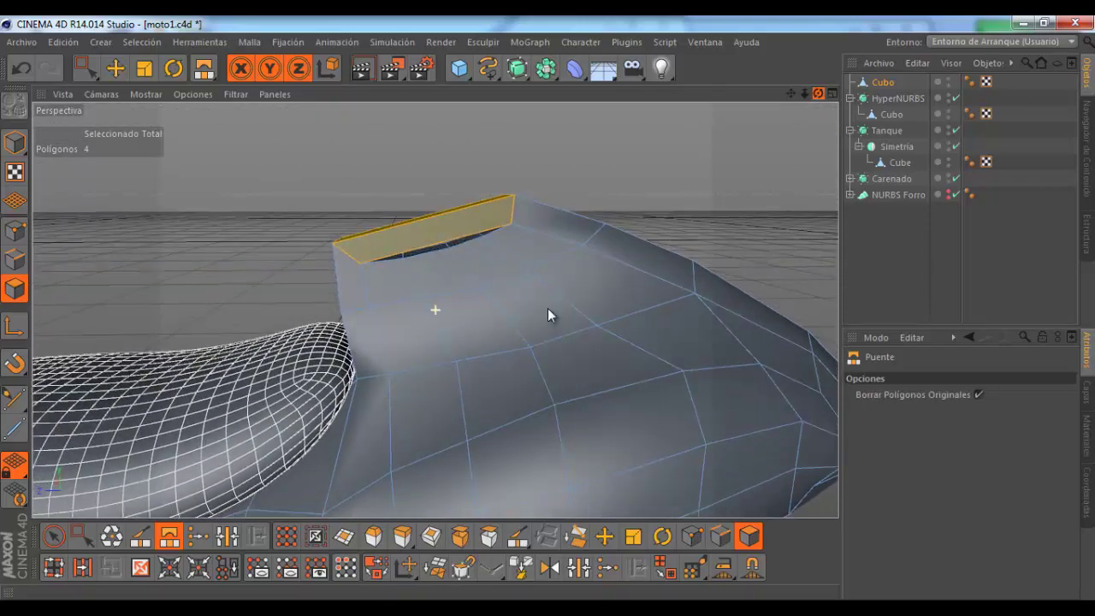
mouse_move(515, 278)
left_mouse_down("alt")
mouse_move(487, 332)
mouse_move(467, 238)
left_mouse_up("alt")
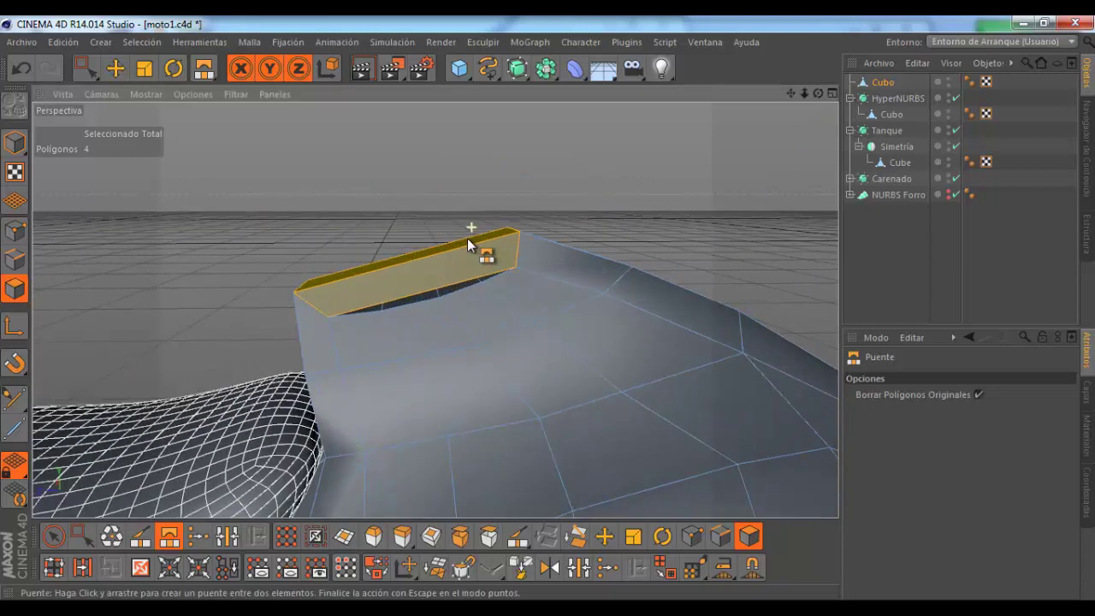
left_click(15, 230)
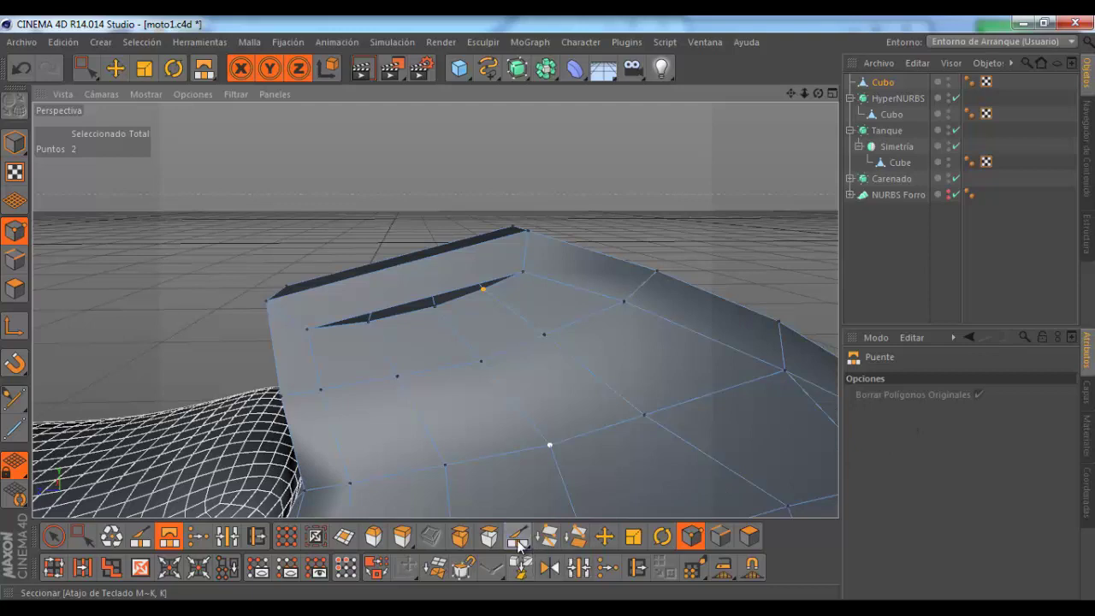
Step: Cut a new edge loop across the fairing's bridged top ridge with the Knife in Loop mode
left_click(518, 536)
left_click(932, 395)
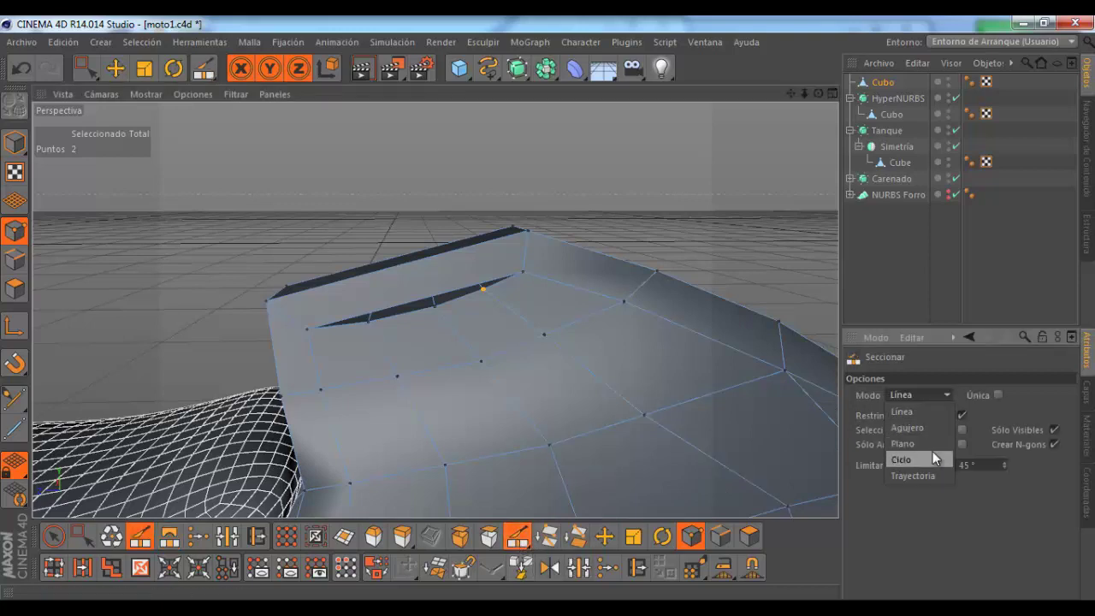
left_click(932, 458)
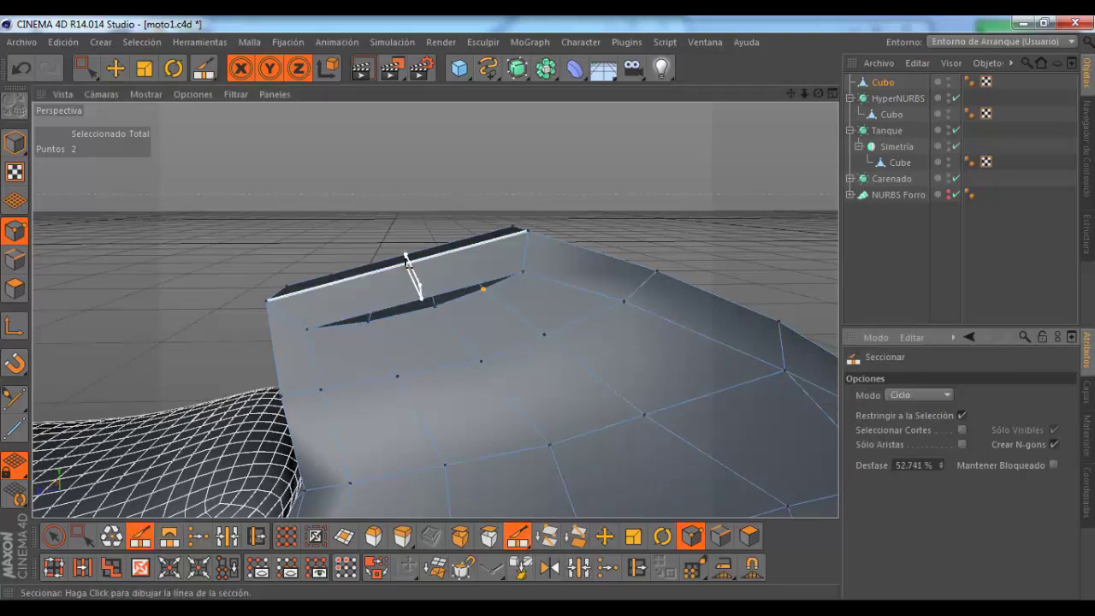
left_click(403, 260)
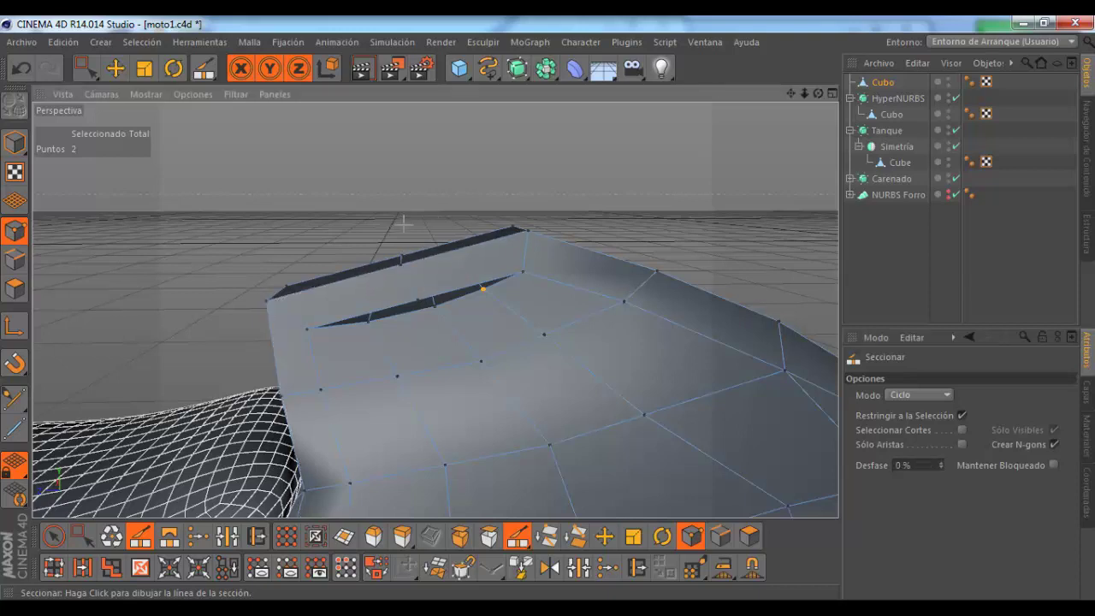
Step: Switch to Edges mode and select the edge along the top of the opening with the Move tool
left_click(15, 259)
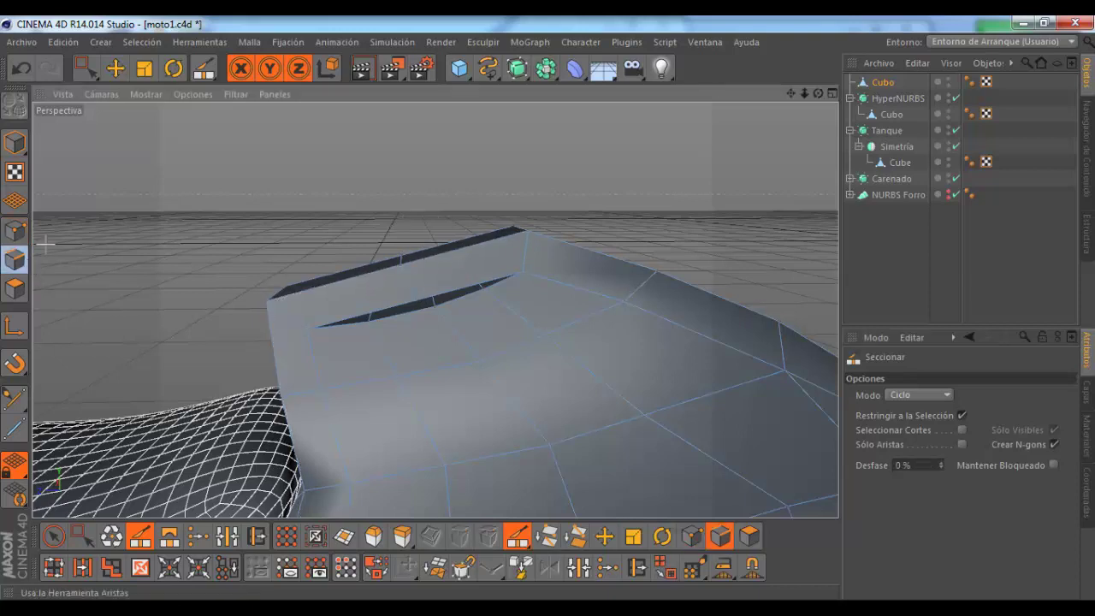
left_click(93, 73)
left_click(116, 67)
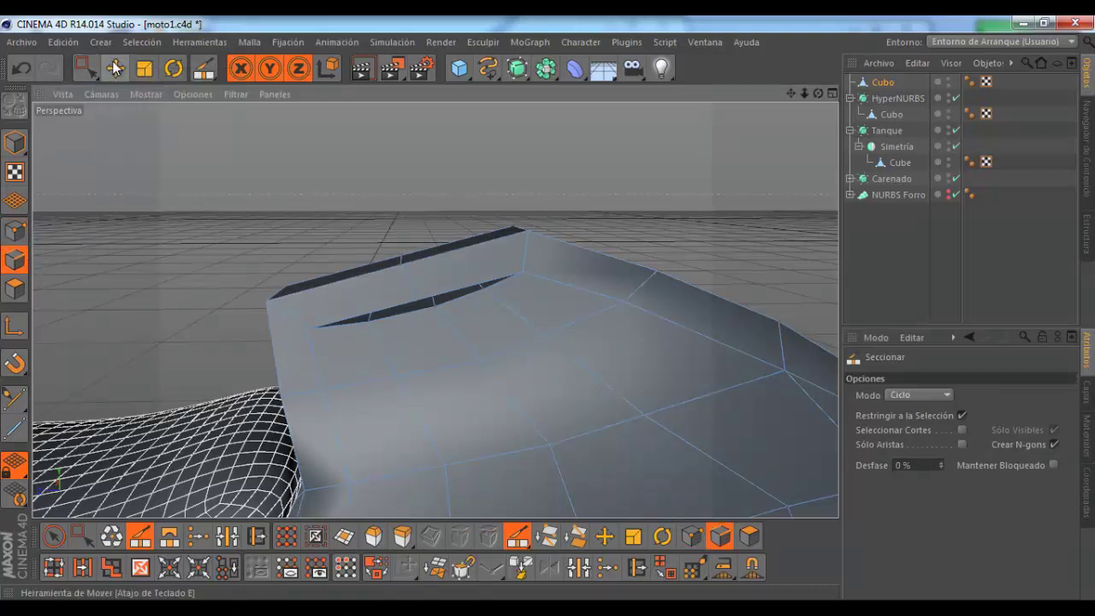
left_click(408, 287)
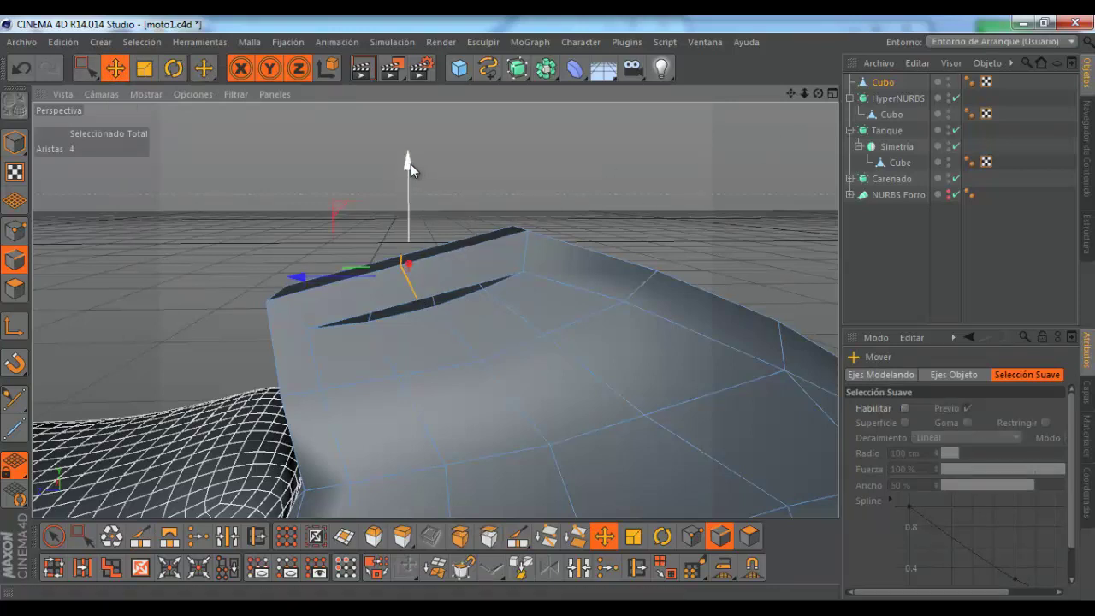
Step: Raise the selected edge about 2.8 cm on Y, then maximize the Derecha side view
left_click_drag(408, 163, 404, 117)
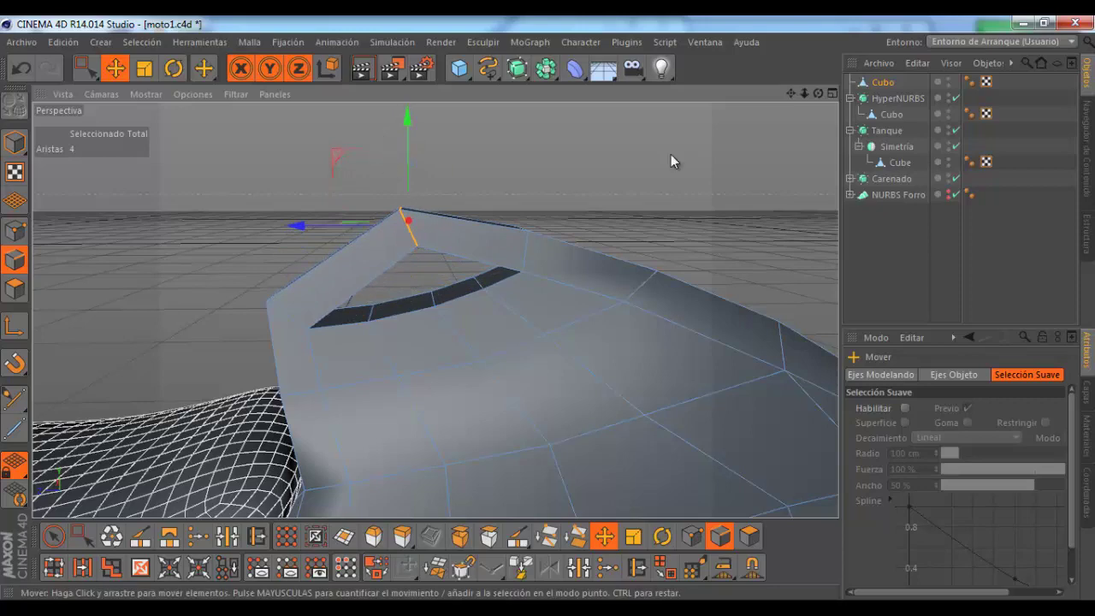
left_click(832, 93)
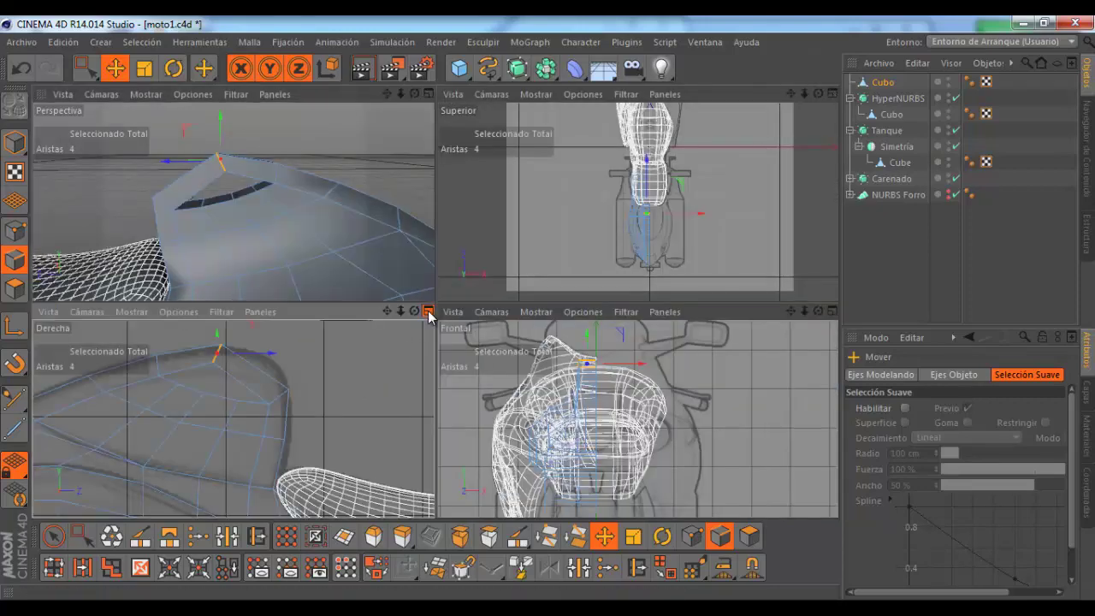
left_click(428, 312)
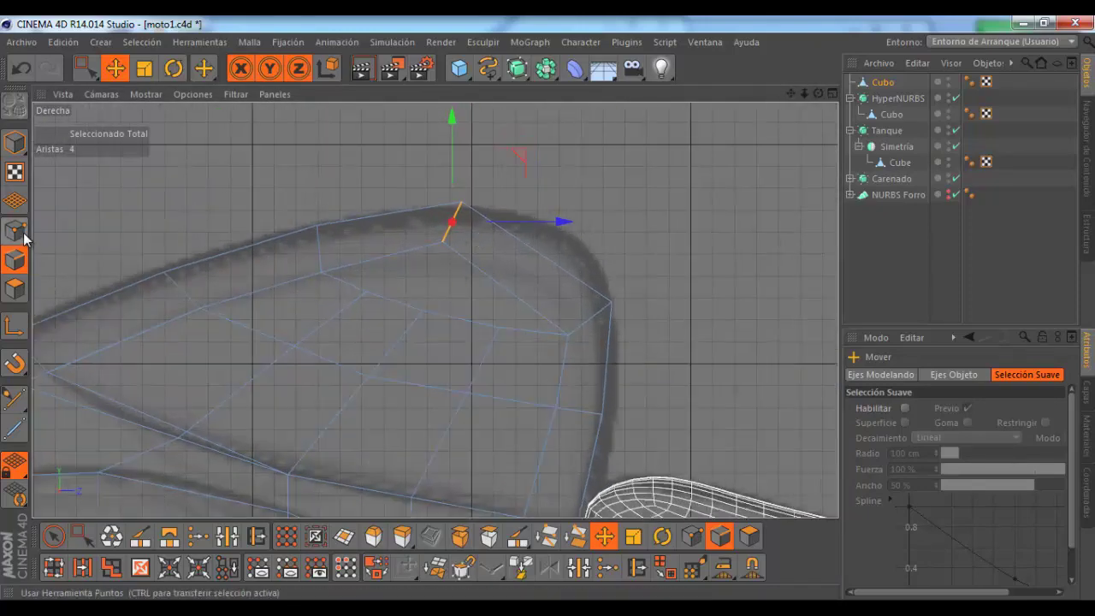
Step: In Points mode with Rectangle Selection, shift the corner points onto the reference outline
left_click(14, 230)
left_click(84, 68)
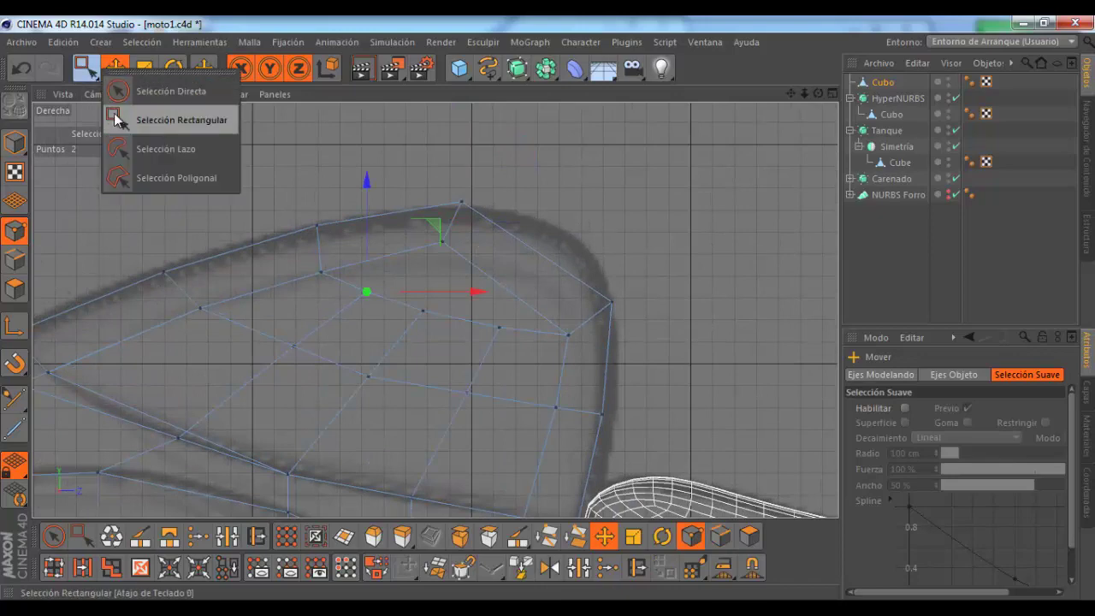
left_click(154, 120)
scroll(446, 242, "down", 2)
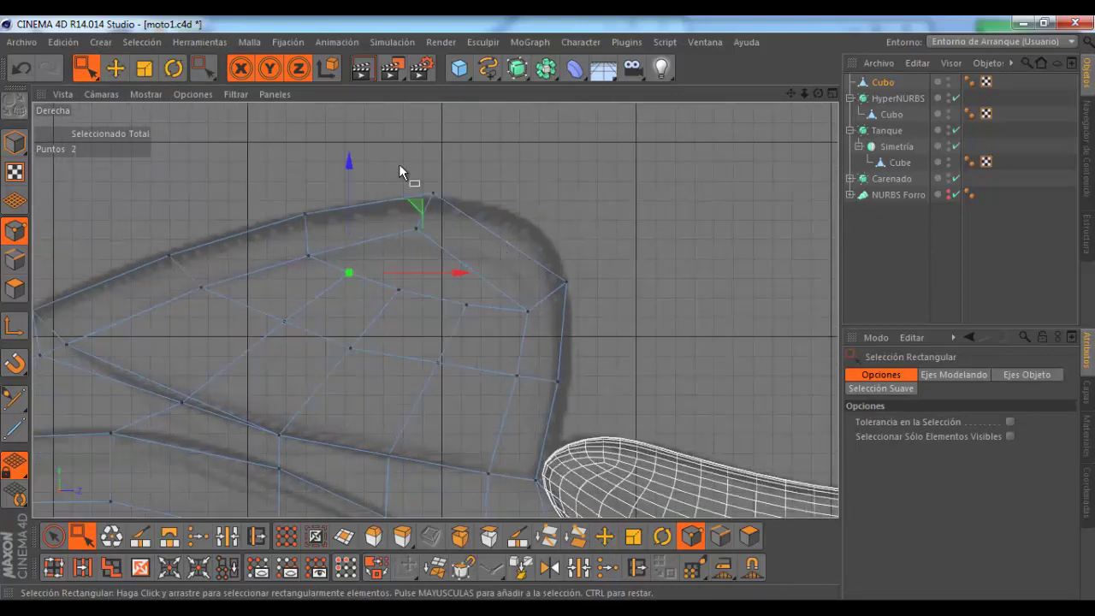
left_click_drag(443, 241, 443, 242)
left_click_drag(530, 210, 564, 226)
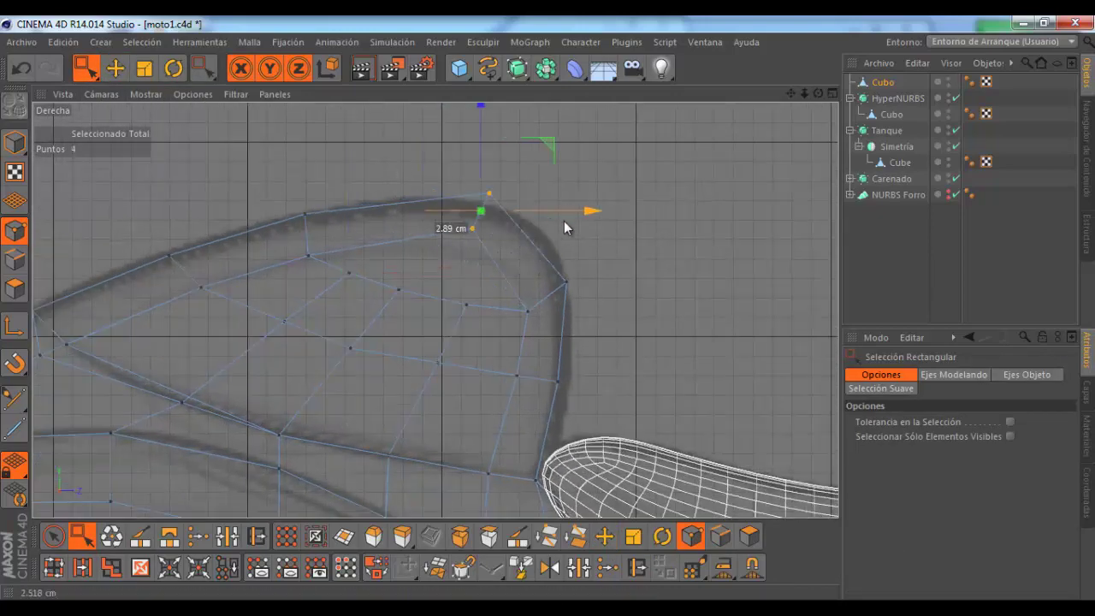
left_click_drag(480, 156, 479, 168)
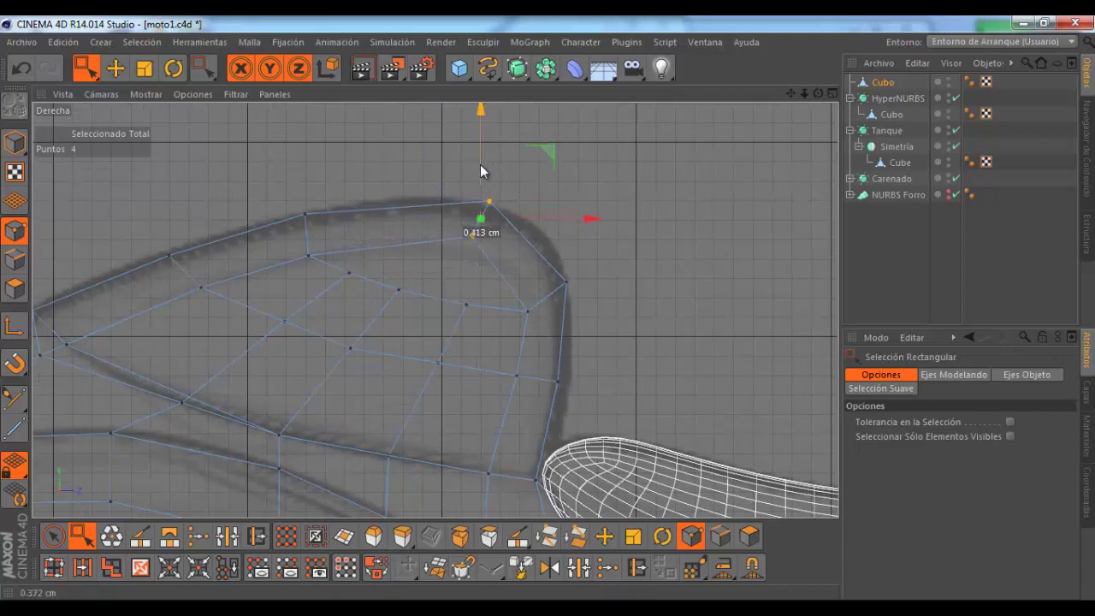
left_click_drag(545, 222, 535, 225)
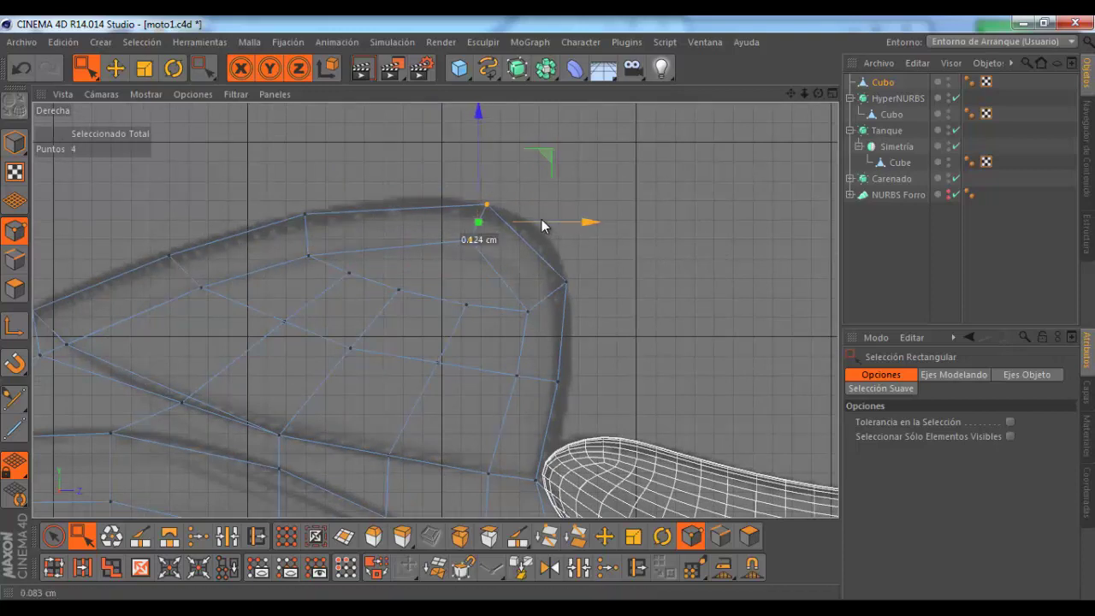
Step: Select the two rim corner points and move them about 0.083 cm to match the reference
left_click_drag(479, 263, 450, 232)
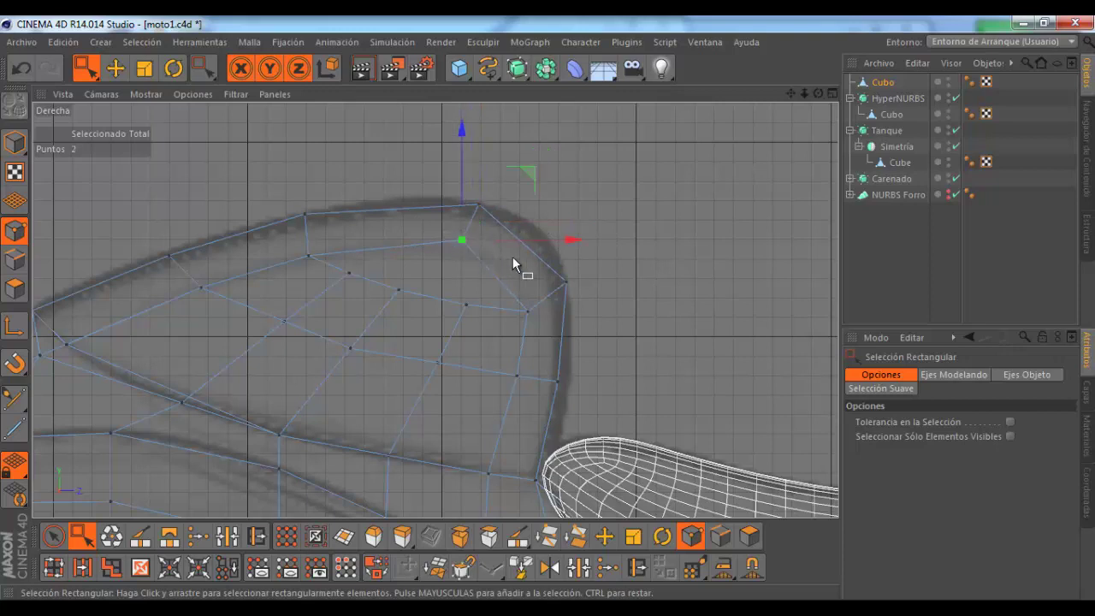
left_click_drag(516, 247, 523, 246)
left_click_drag(465, 185, 537, 209)
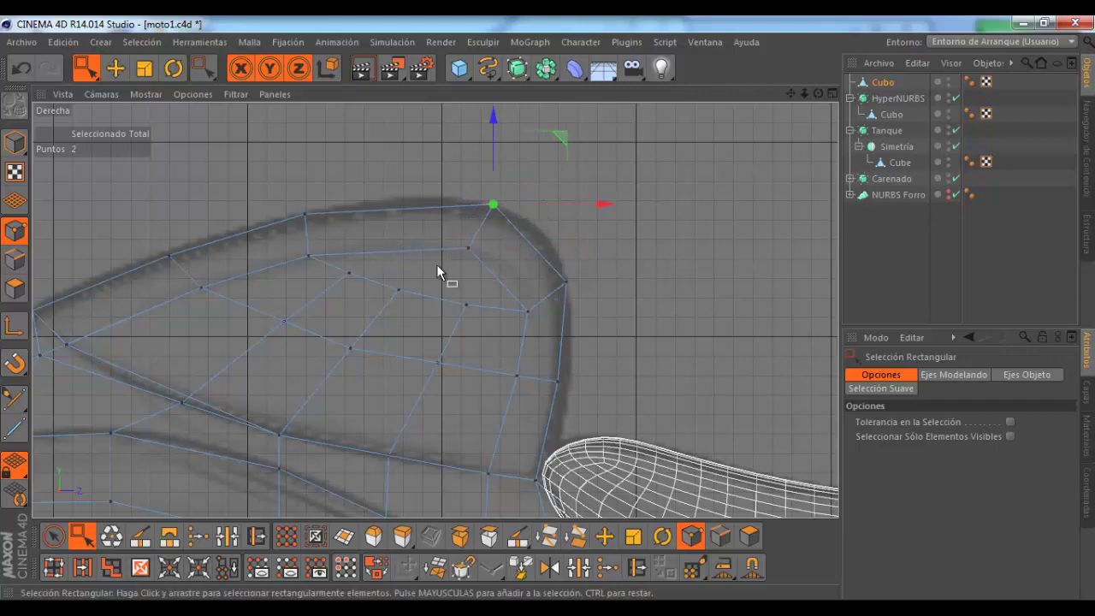
scroll(442, 236, "down", 2)
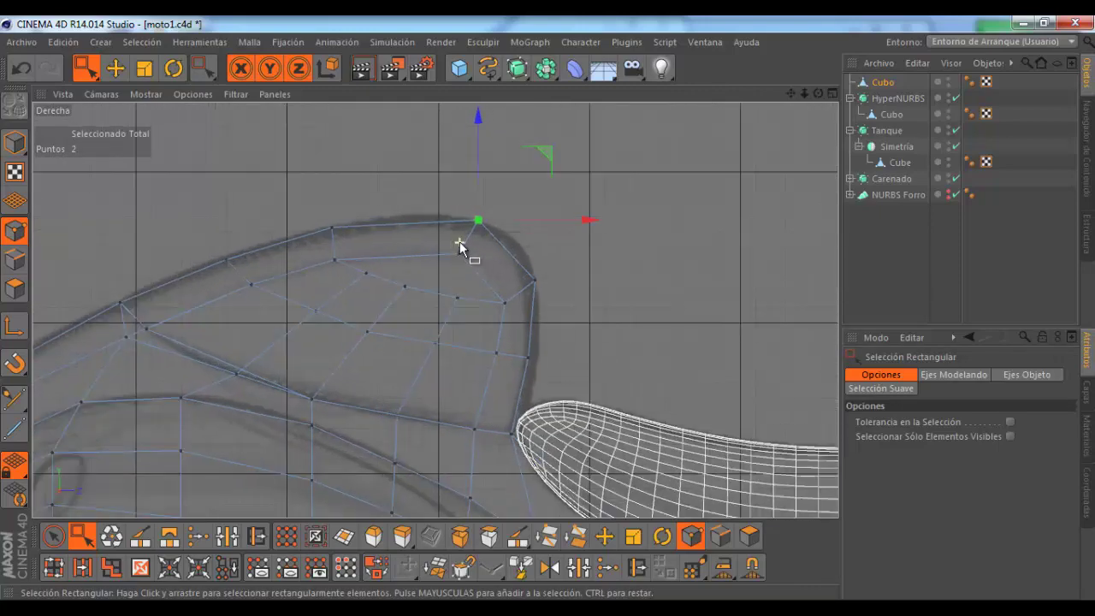
Step: Maximize the Perspectiva view and orbit to inspect the raised corner in 3D
left_click(831, 93)
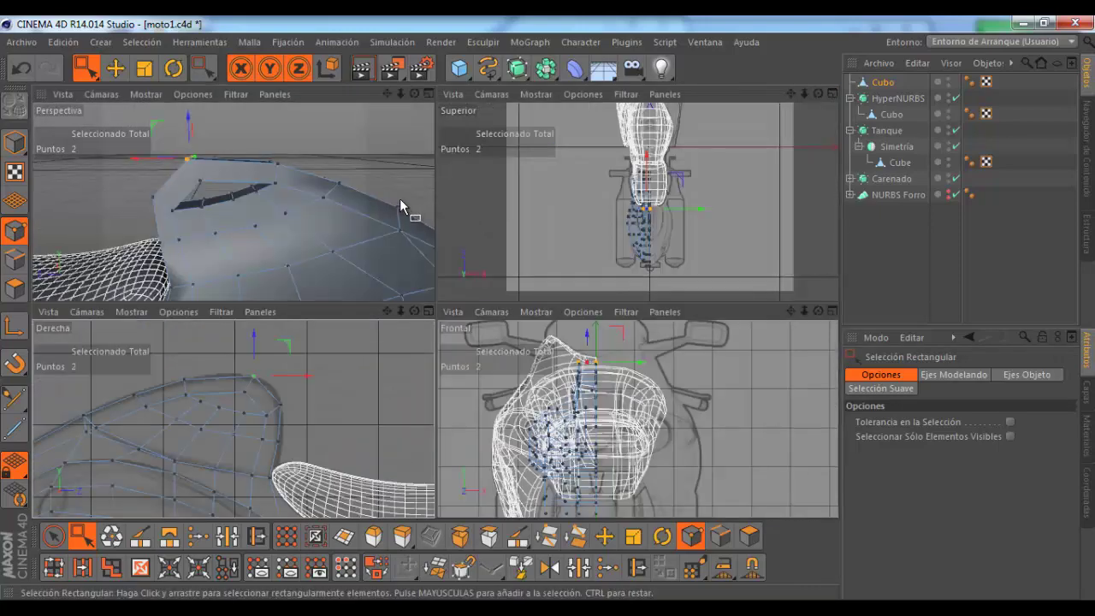
left_click(428, 94)
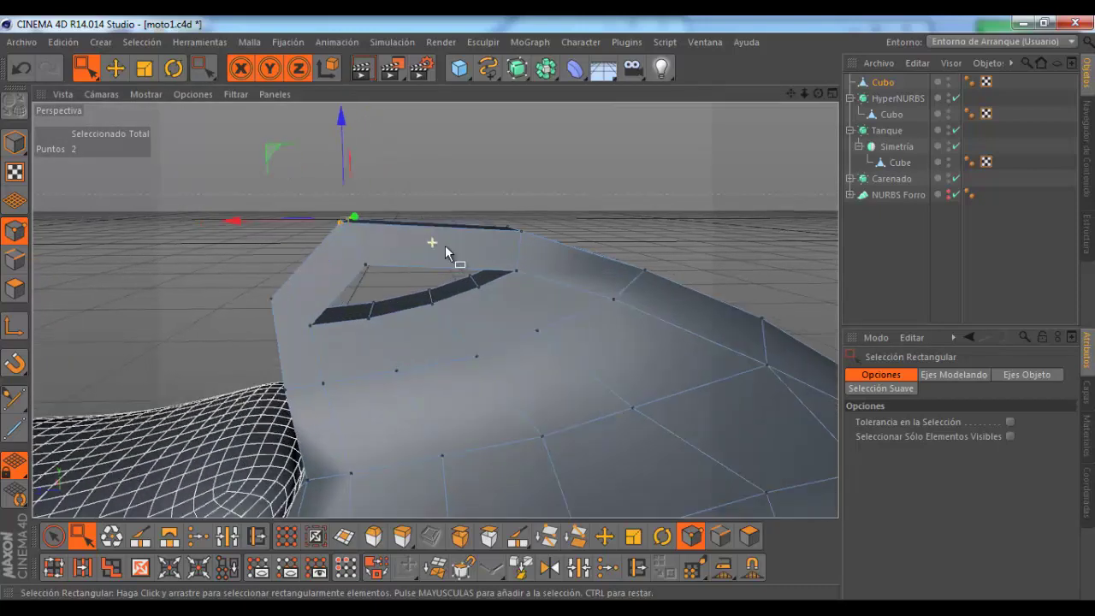
left_click_drag(549, 308, 491, 87, "alt")
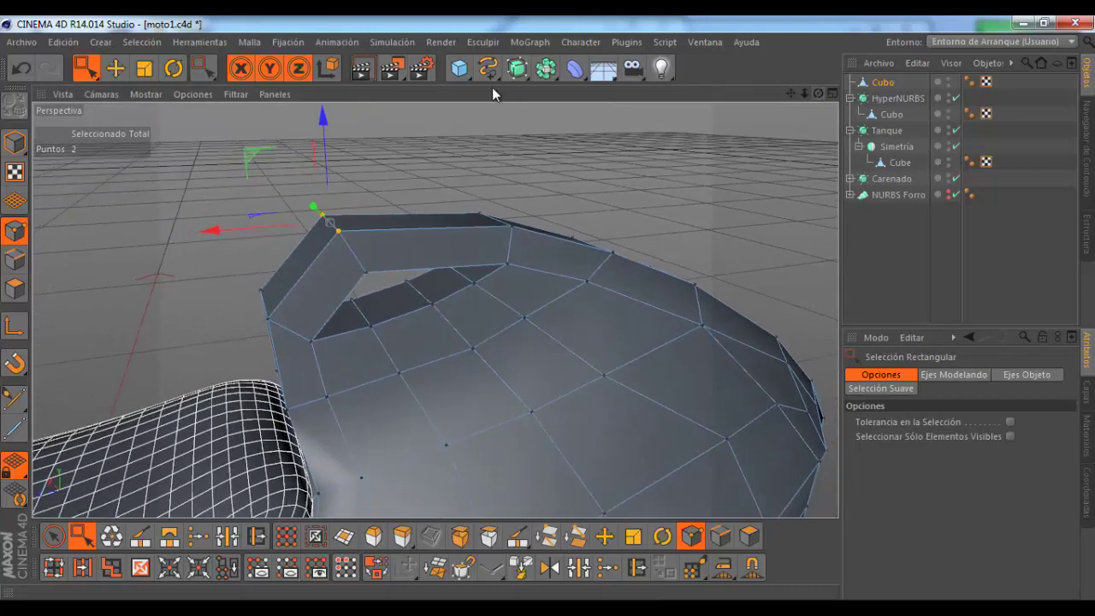
left_click_drag(86, 68, 154, 98)
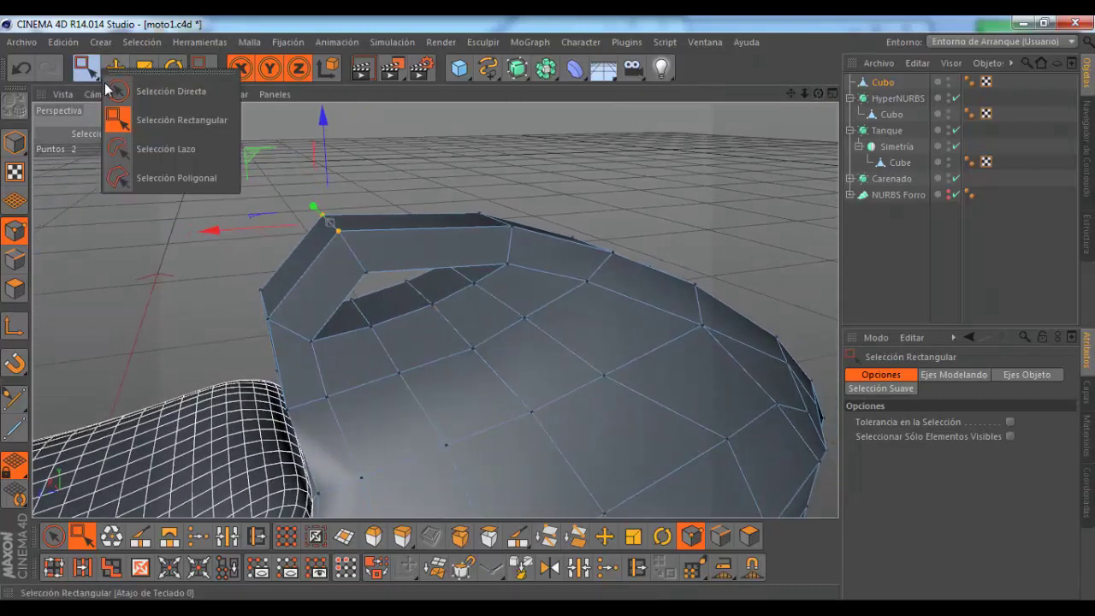
Step: In Polygons mode, paint-select the inner rim polygons, adding the left and top rim faces
left_click(14, 288)
mouse_move(374, 300)
left_mouse_down()
mouse_move(359, 306)
mouse_move(451, 284)
left_mouse_up()
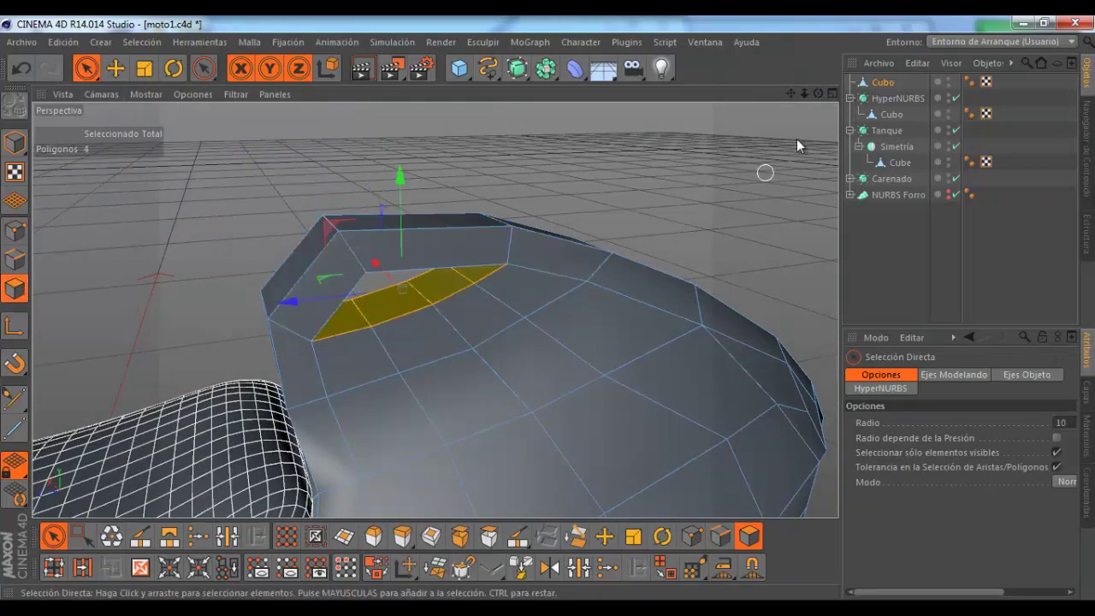
left_click_drag(818, 94, 548, 308)
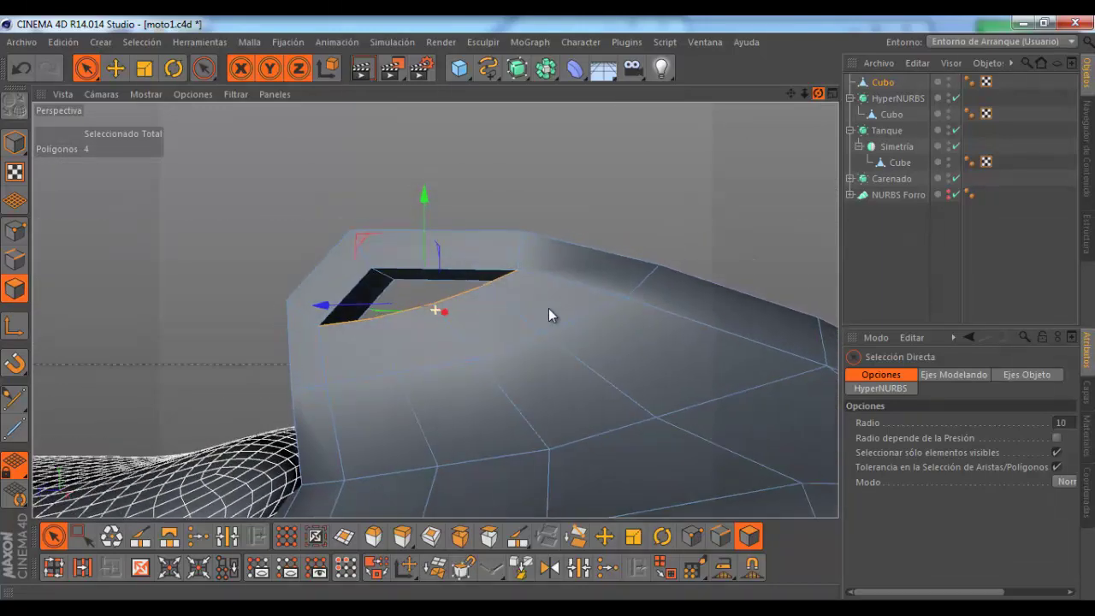
left_click(394, 285, "shift")
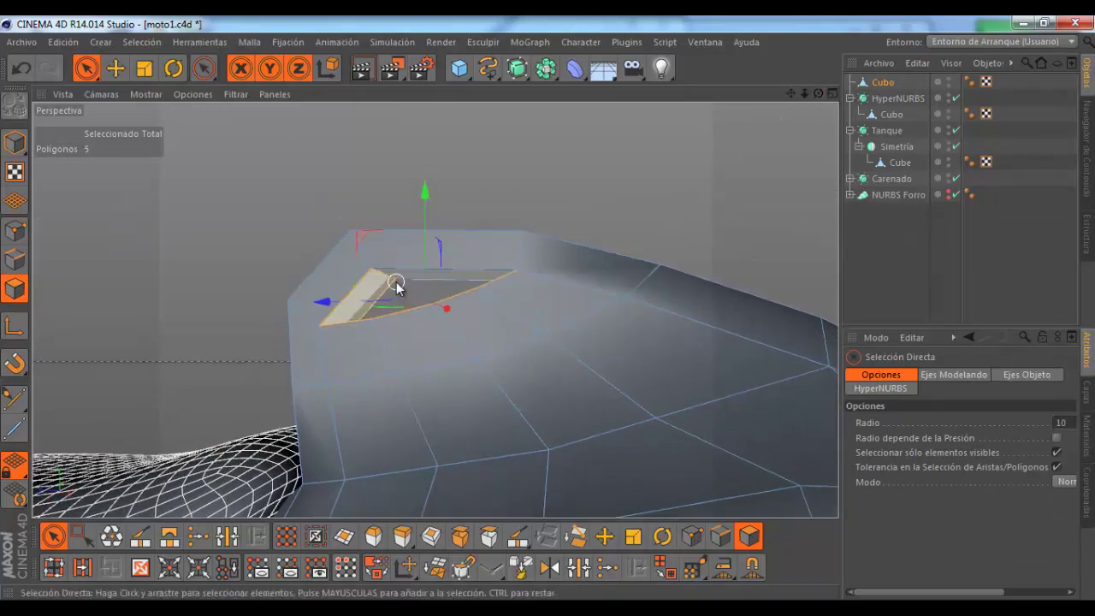
left_click(445, 273, "shift")
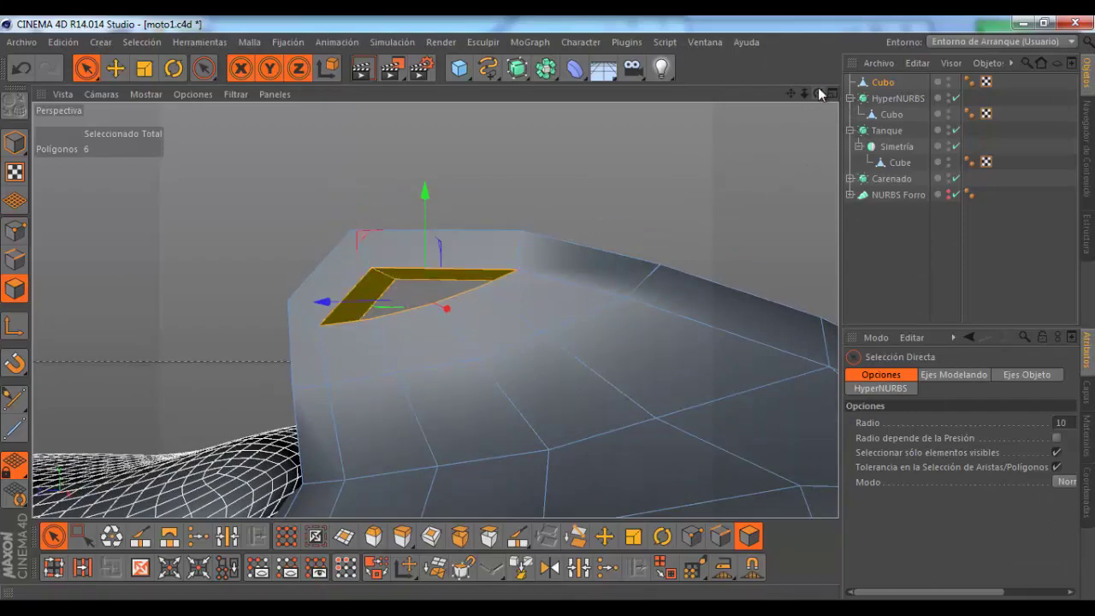
left_click_drag(546, 311, 547, 310, "alt")
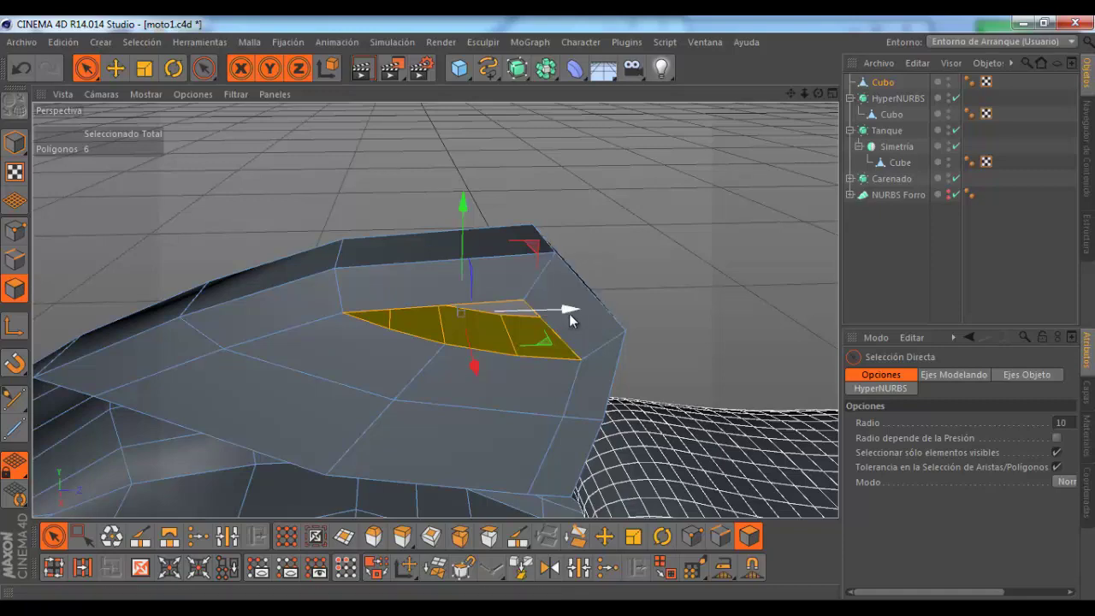
Step: Reselect the rim and top-strip polygons from another angle, then deselect all and orbit around the fairing
key("ctrl+shift+a")
left_click_drag(444, 383, 391, 391, "alt")
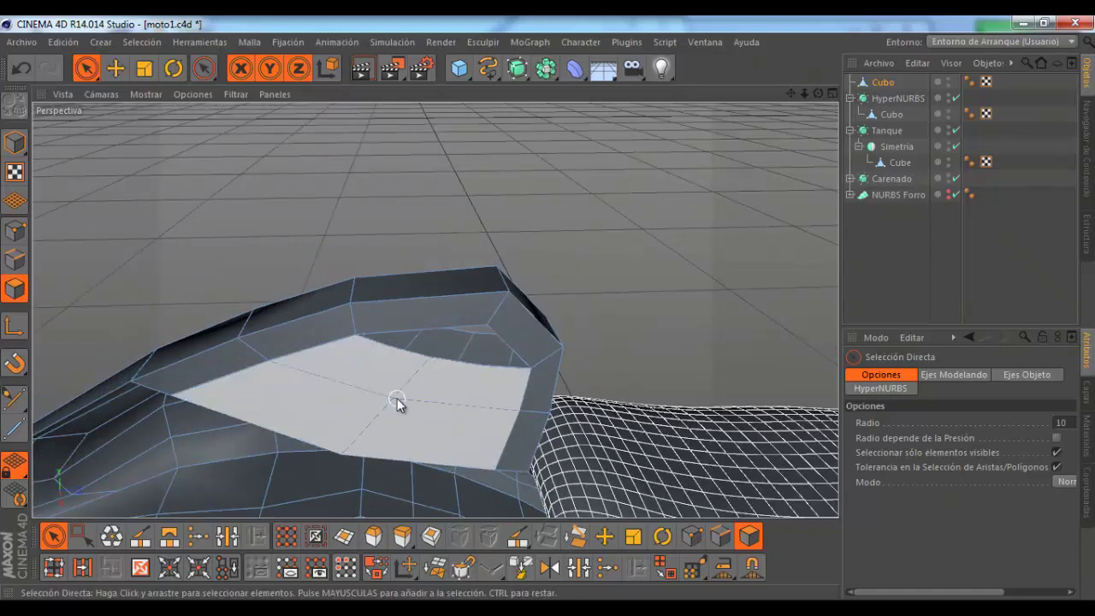
left_click(397, 398)
key("ctrl+shift+a")
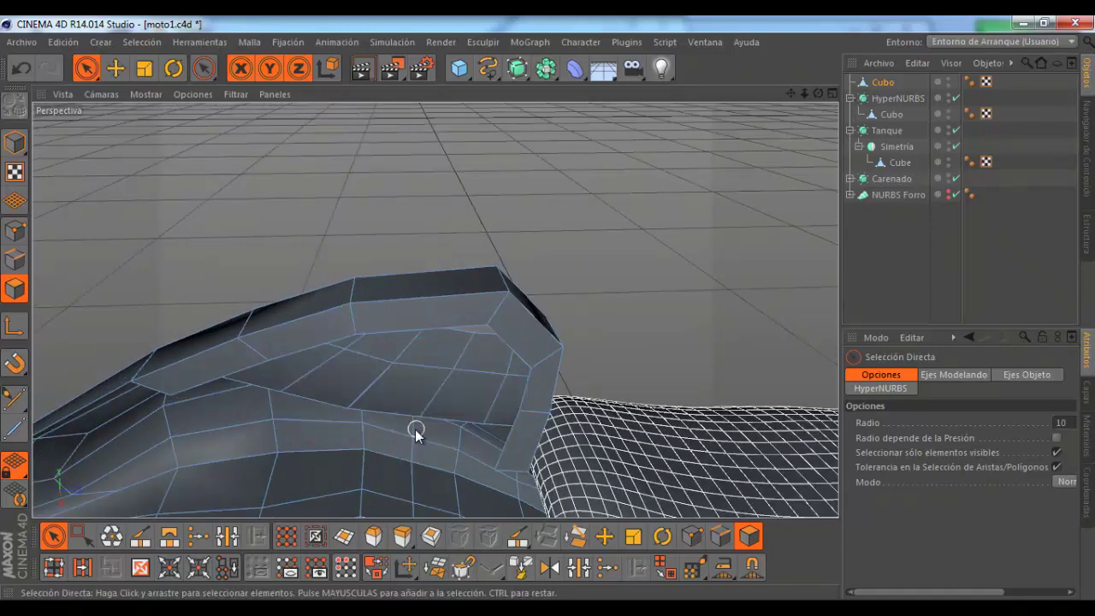
left_click(248, 356)
left_click_drag(253, 353, 376, 319)
left_click_drag(444, 317, 497, 326)
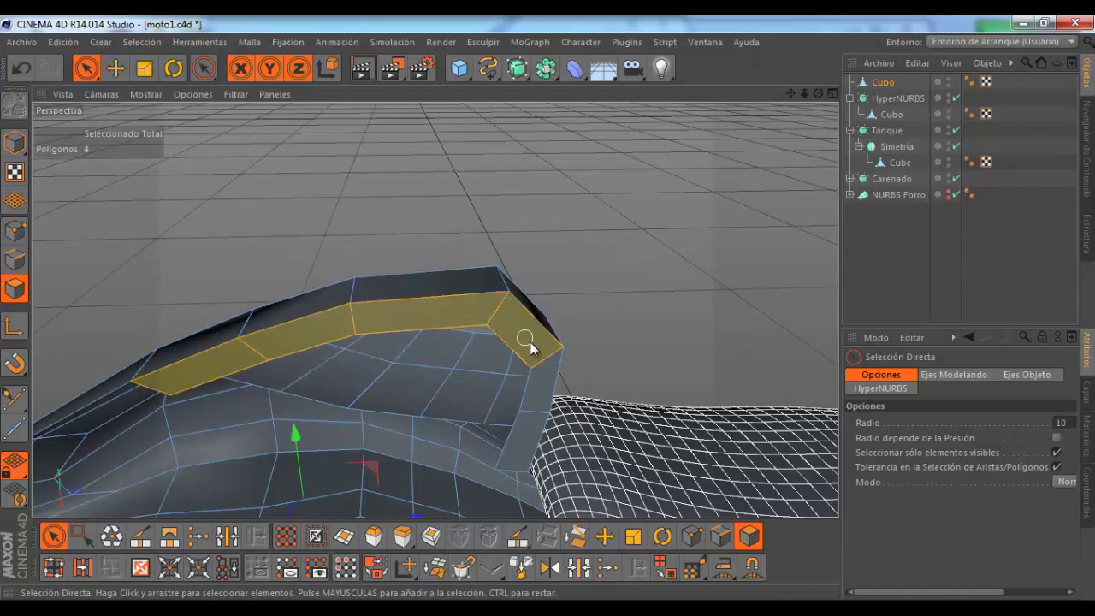
left_click_drag(531, 416, 530, 433)
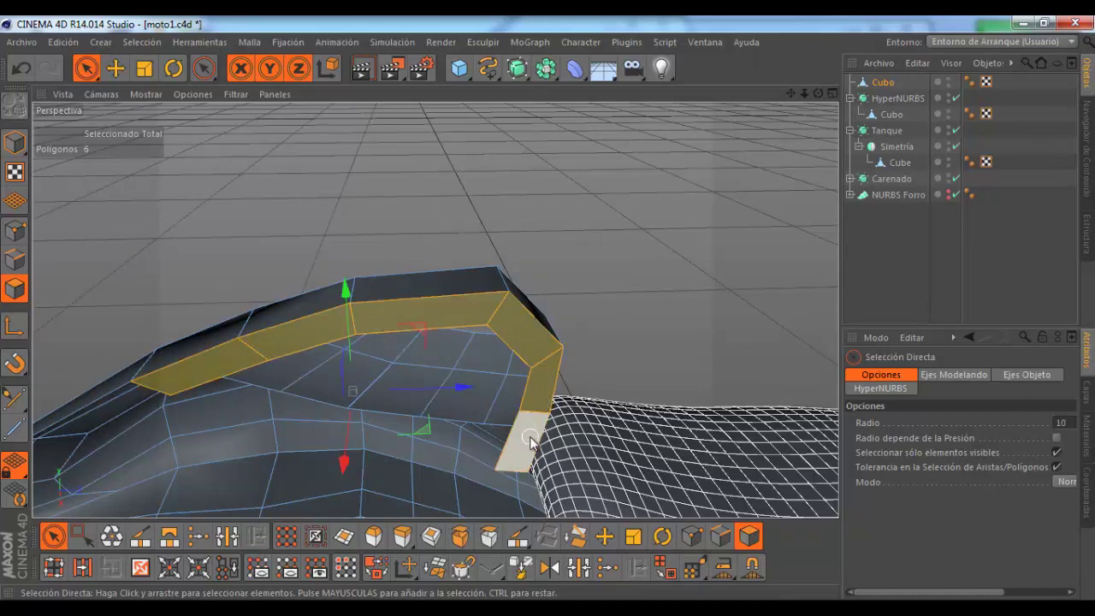
left_click(637, 355)
mouse_move(816, 94)
left_mouse_down()
mouse_move(551, 313)
mouse_move(539, 301)
left_mouse_up()
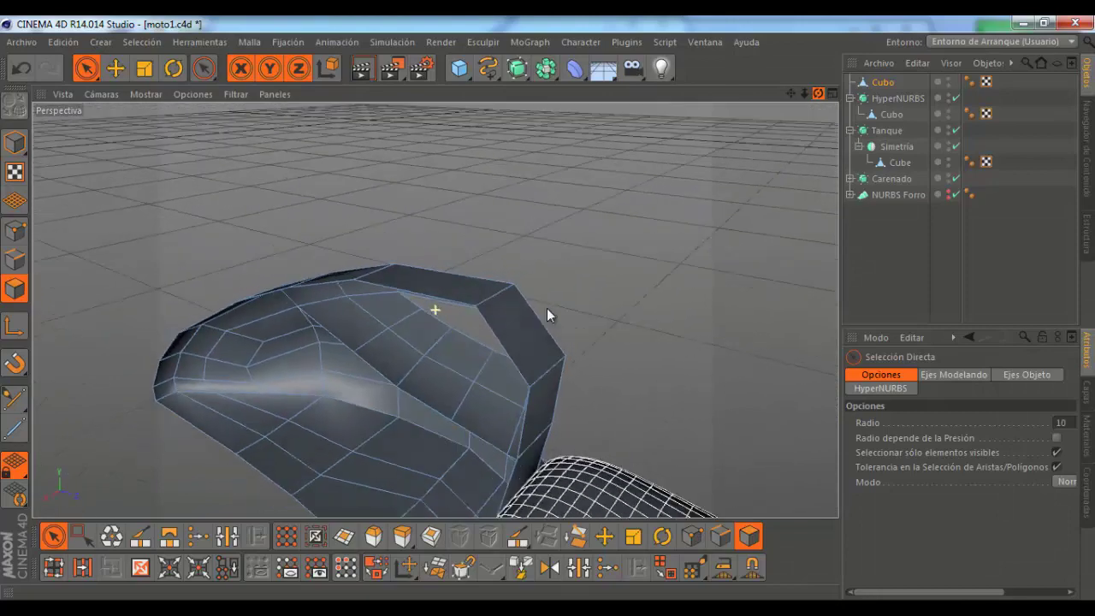
Step: Deselect the points and run Optimizar to remove stray unused points from the mesh
left_click_drag(539, 300, 546, 309)
left_click(15, 230)
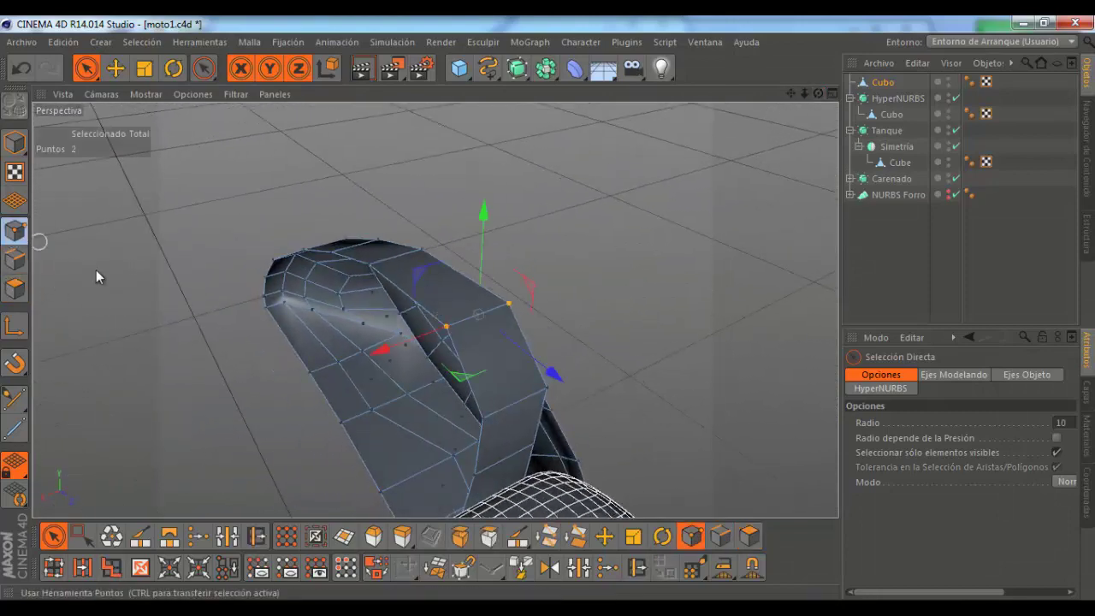
left_click(240, 439)
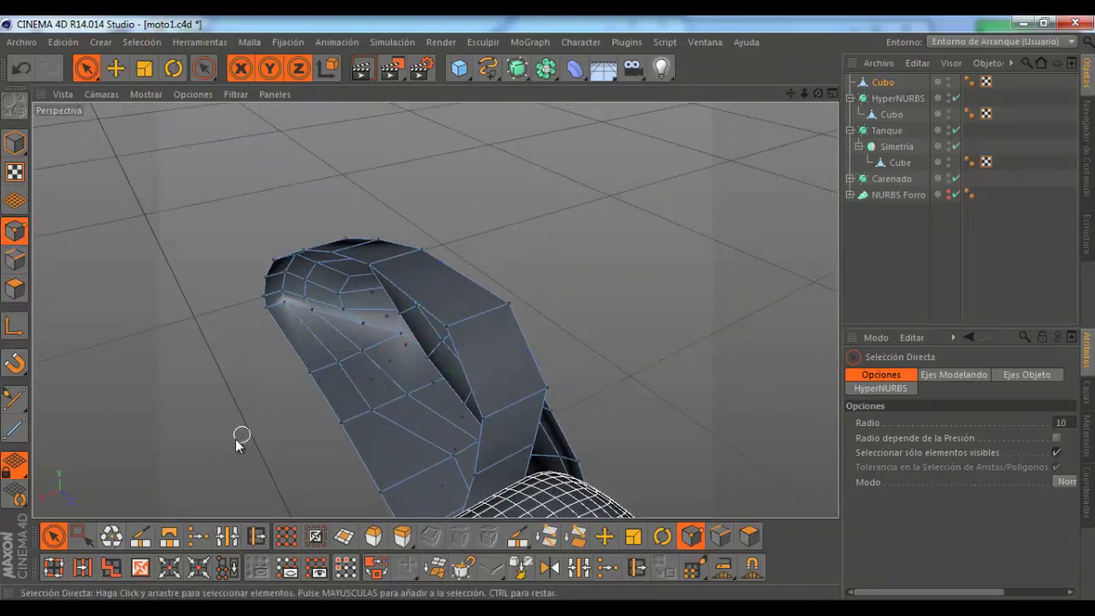
left_click(113, 536)
Step: Fill the open hole with Cerrar Agujero de Polígonos and orbit to check the closed shell
mouse_move(542, 308)
left_mouse_down("alt")
mouse_move(560, 244)
mouse_move(502, 330)
mouse_move(527, 324)
left_mouse_up("alt")
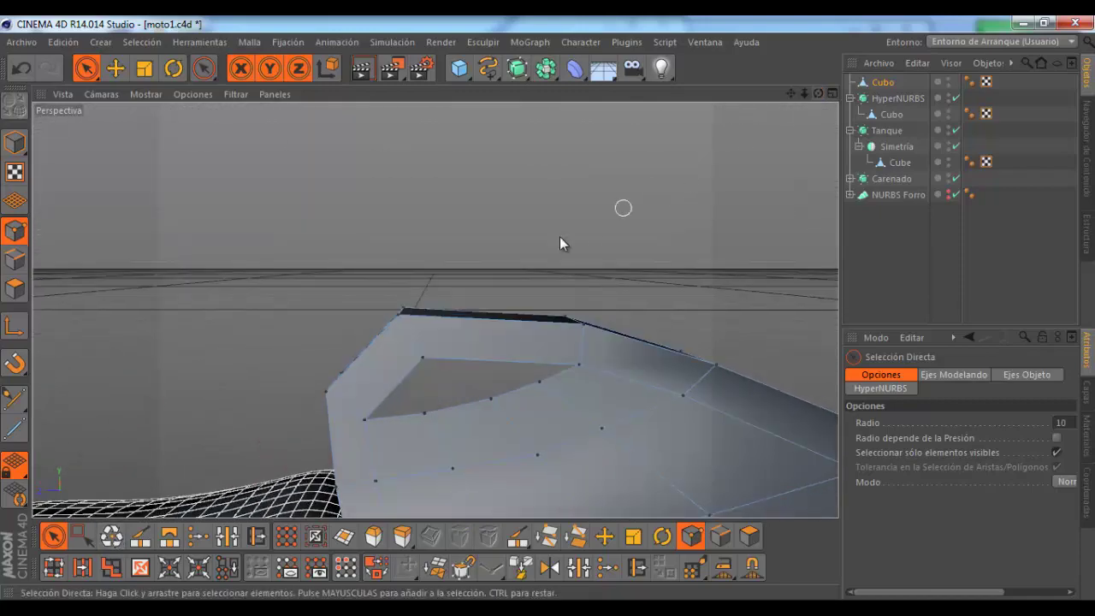
right_click(571, 325)
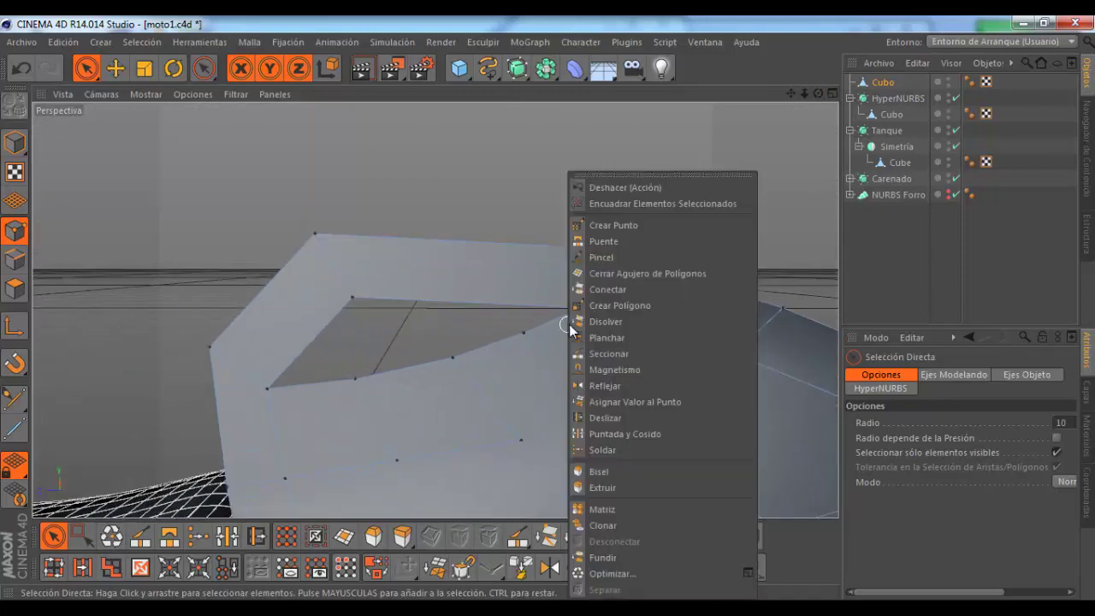
left_click(613, 278)
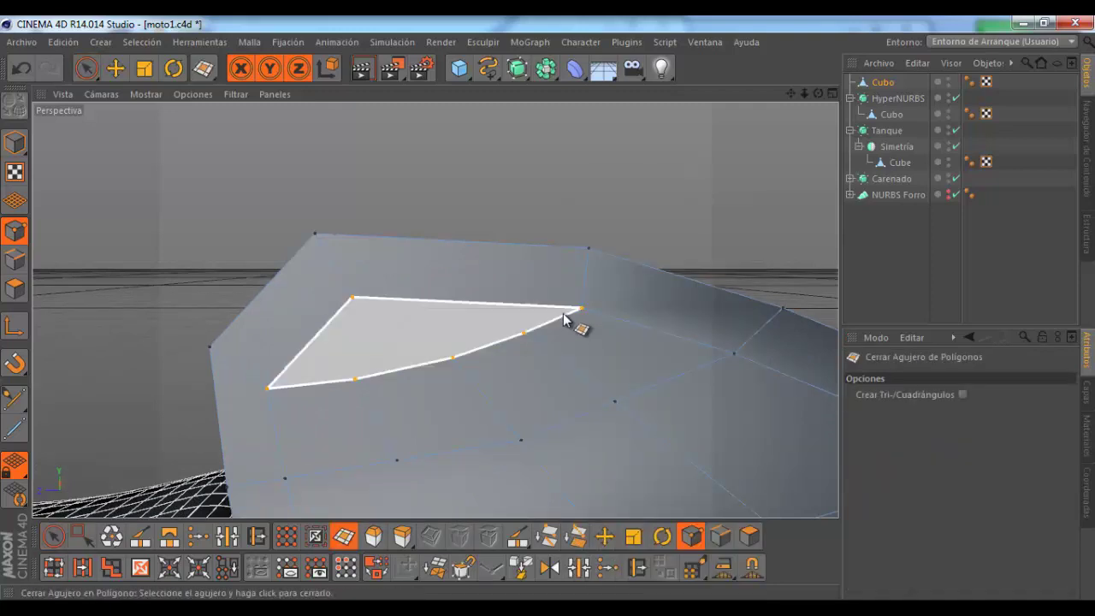
left_click(564, 318)
left_click_drag(538, 256, 568, 215, "alt")
left_click_drag(549, 311, 549, 311, "alt")
Step: With the Knife (K) in Línea mode, slice two straight cuts across the filled top patch
key("k")
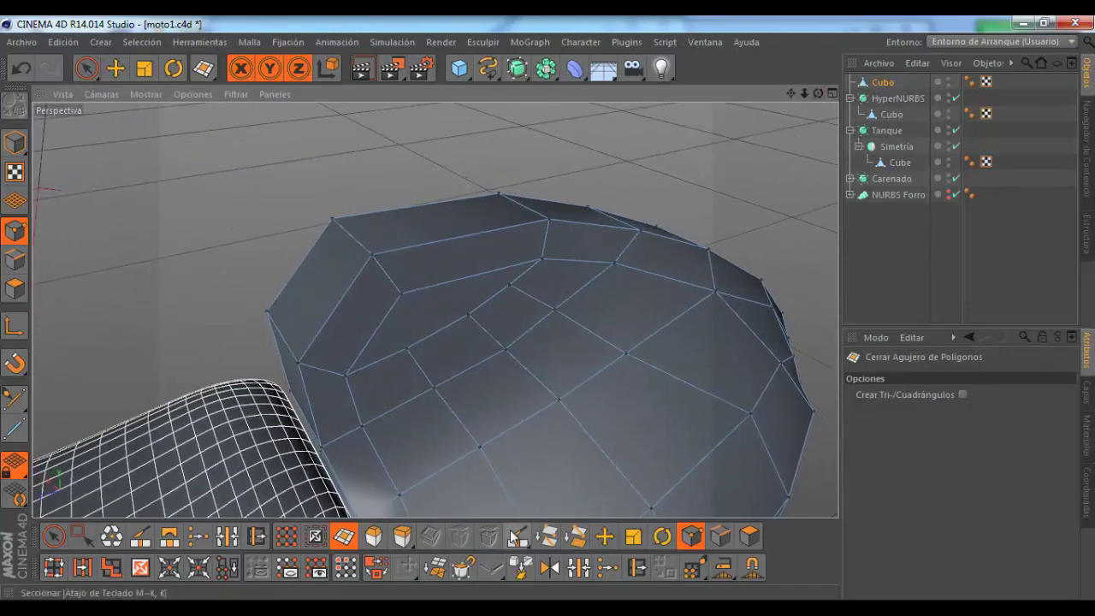
left_click(894, 395)
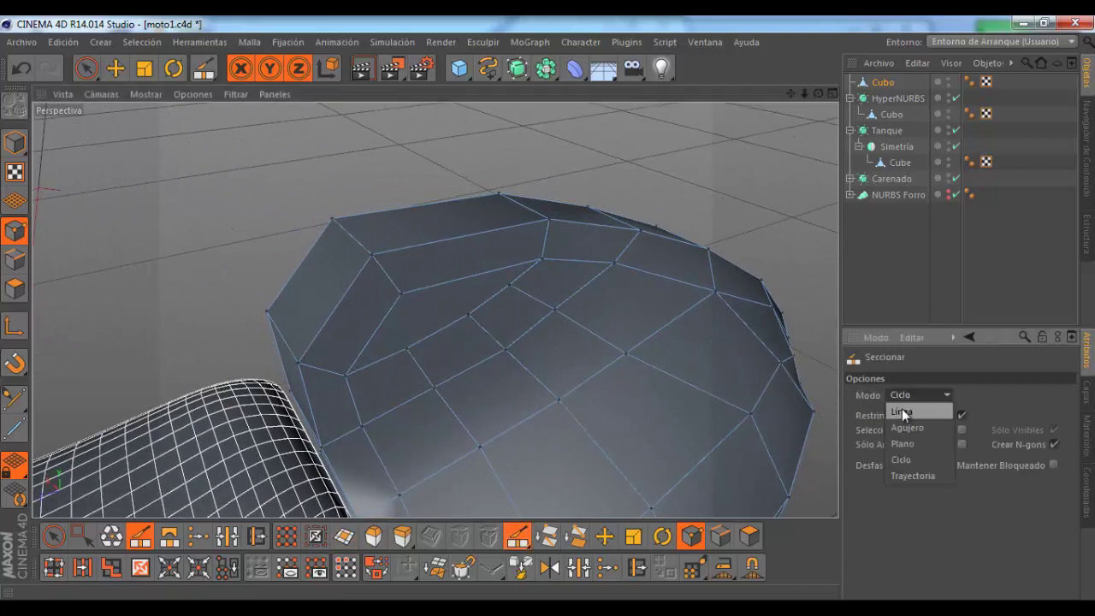
left_click(902, 408)
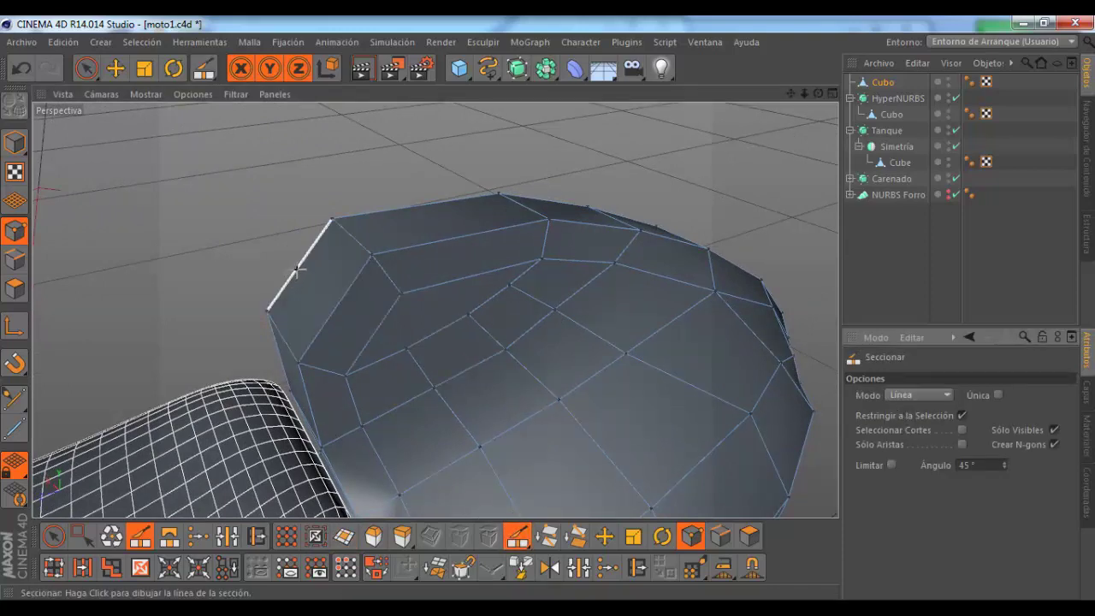
left_click_drag(297, 271, 379, 327)
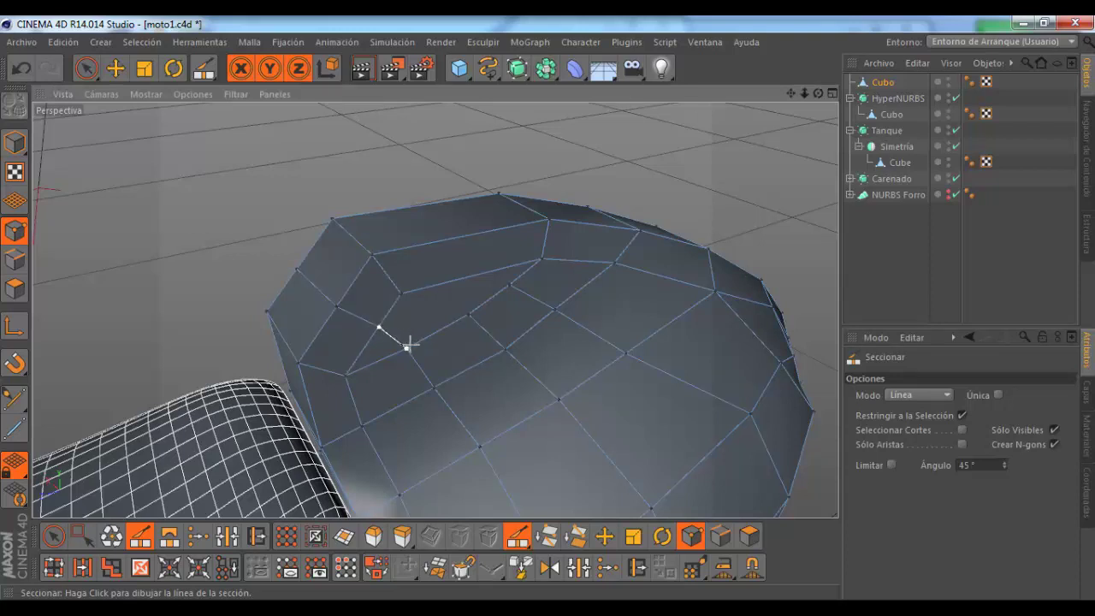
mouse_move(440, 326)
left_mouse_down()
mouse_move(471, 315)
mouse_move(473, 288)
left_mouse_up()
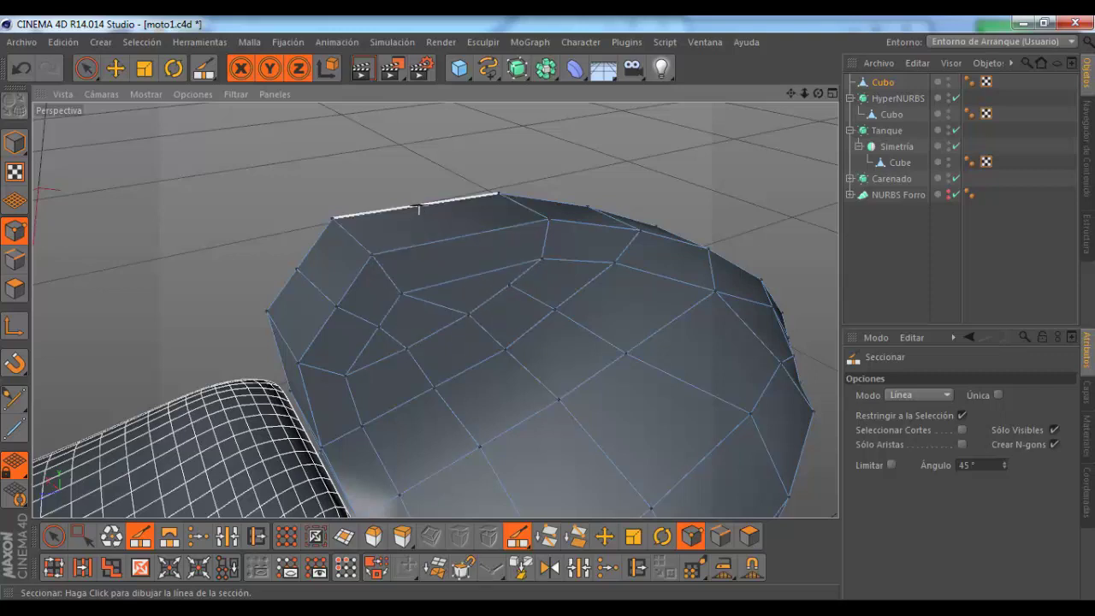
left_click_drag(452, 238, 482, 272)
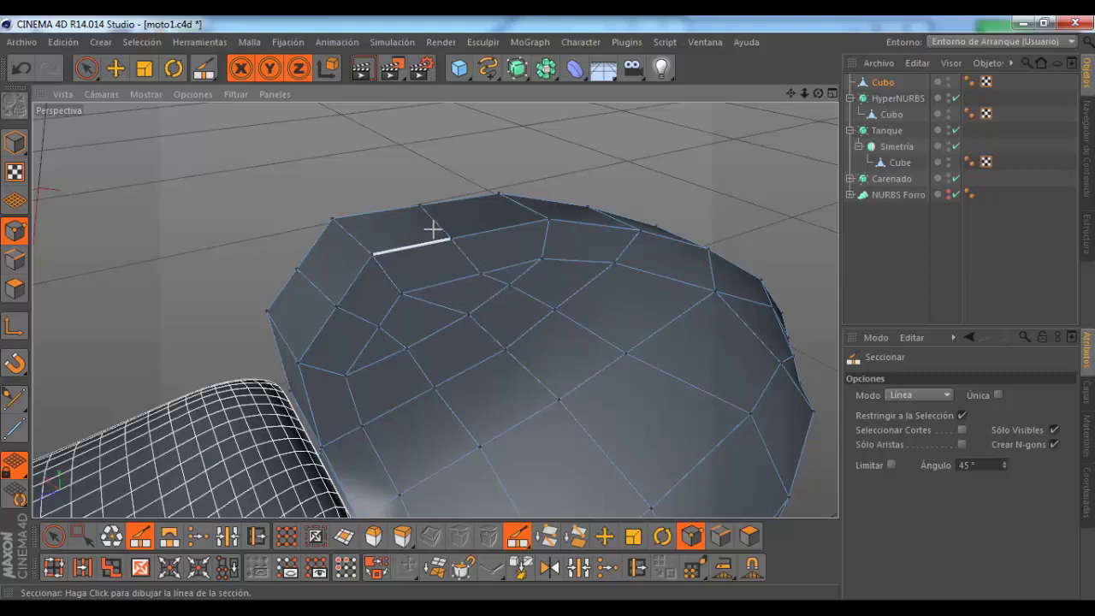
left_click_drag(433, 228, 546, 310)
Step: Maximize the Derecha view and choose Selección Rectangular for point editing
left_click(831, 94)
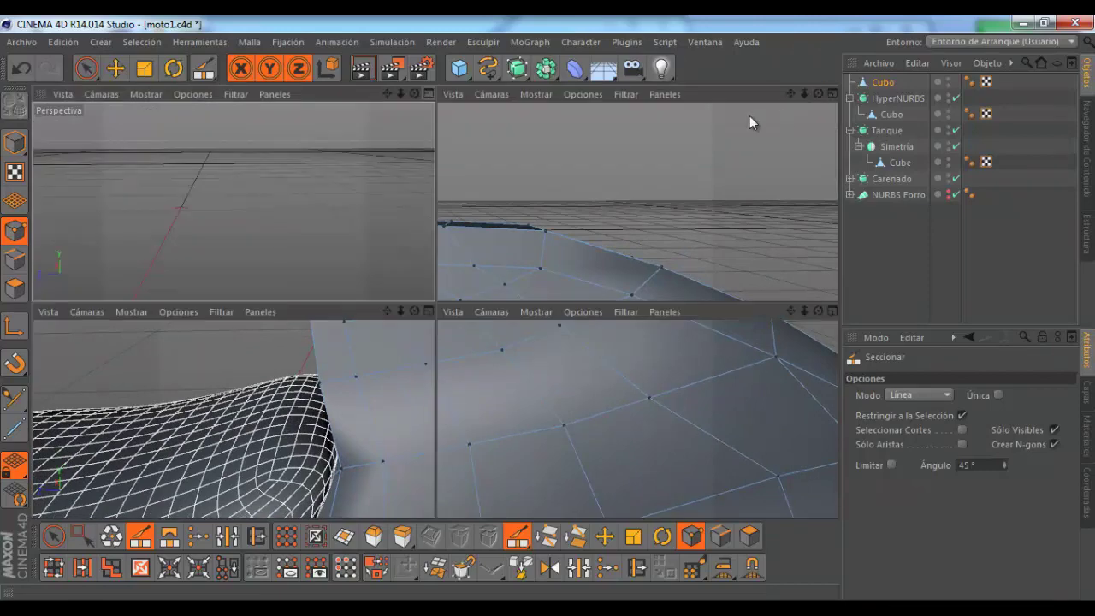
left_click(428, 311)
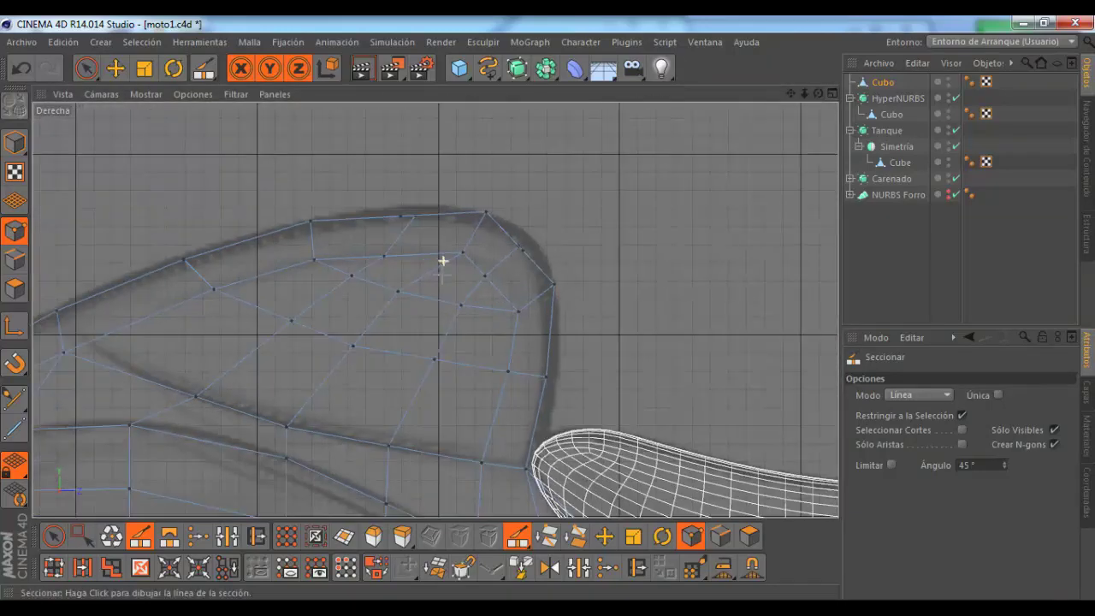
scroll(443, 261, "up", 2)
left_click_drag(85, 67, 137, 120)
scroll(301, 290, "up", 1)
Step: Lower four points on the upper surface and front curve toward the reference outline
left_click_drag(324, 289, 362, 305)
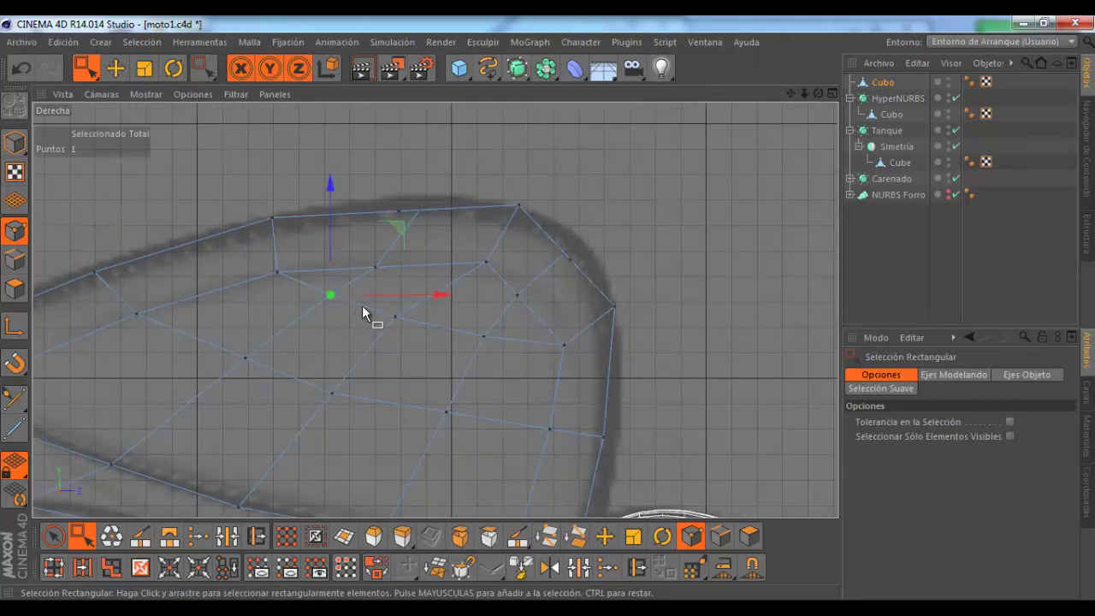
left_click_drag(391, 225, 384, 236)
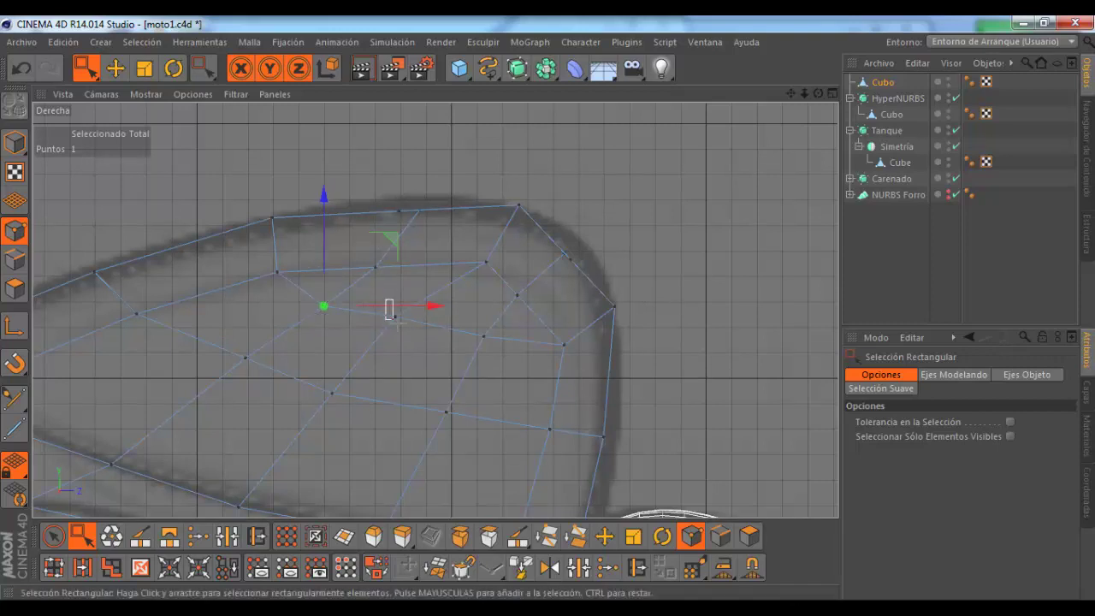
left_click(395, 317)
left_click_drag(464, 248, 475, 273)
scroll(347, 343, "up", 3)
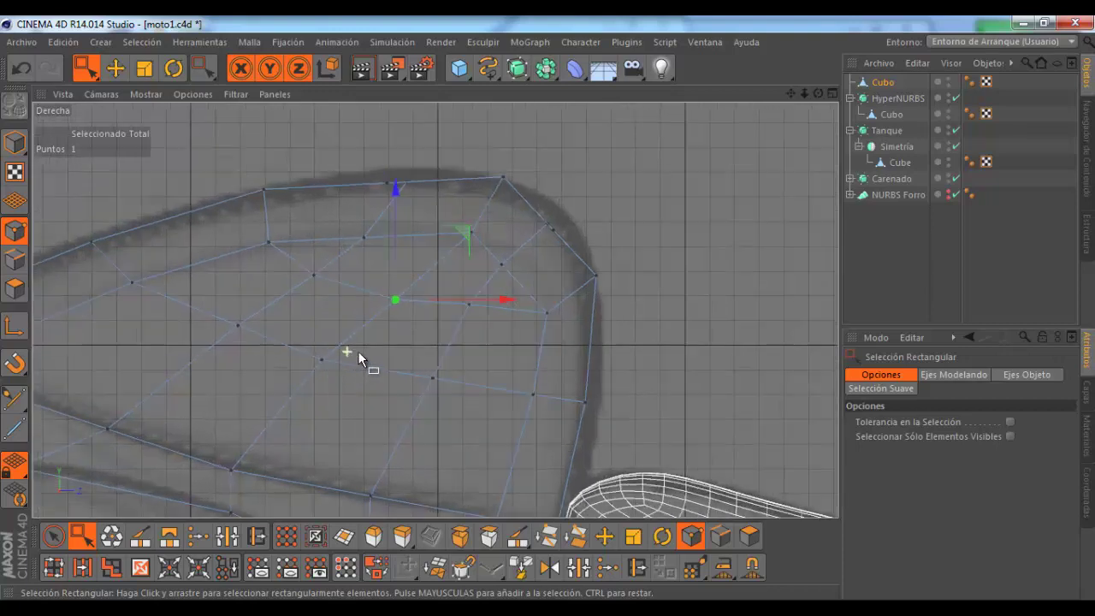
left_click_drag(454, 291, 480, 319)
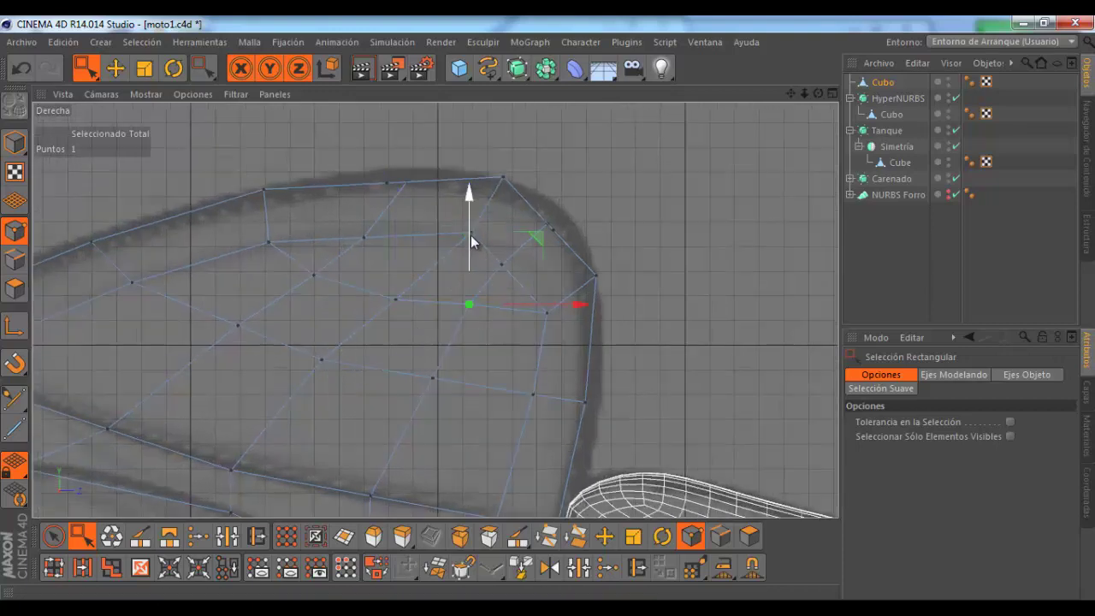
left_click_drag(470, 235, 475, 247)
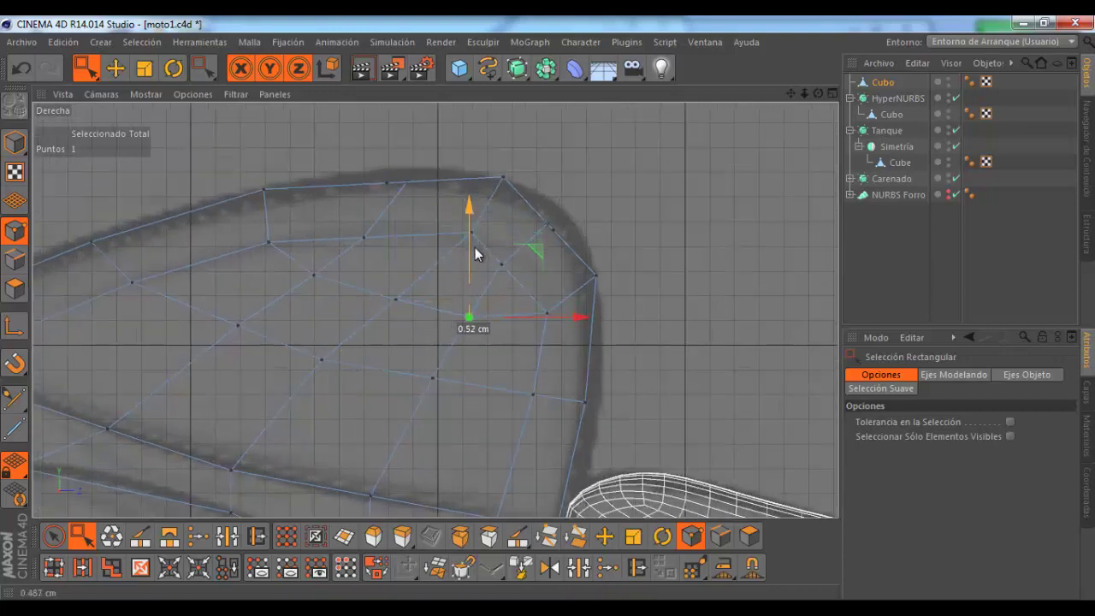
left_click_drag(456, 396, 455, 396)
left_click_drag(433, 317, 427, 333)
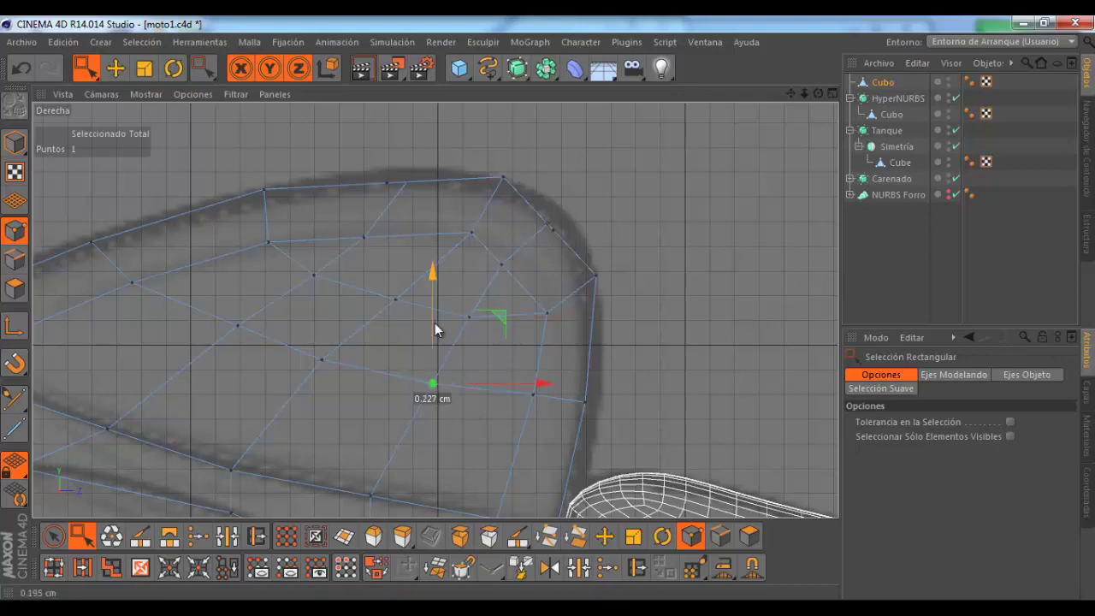
scroll(428, 334, "down", 2)
scroll(362, 325, "down", 1)
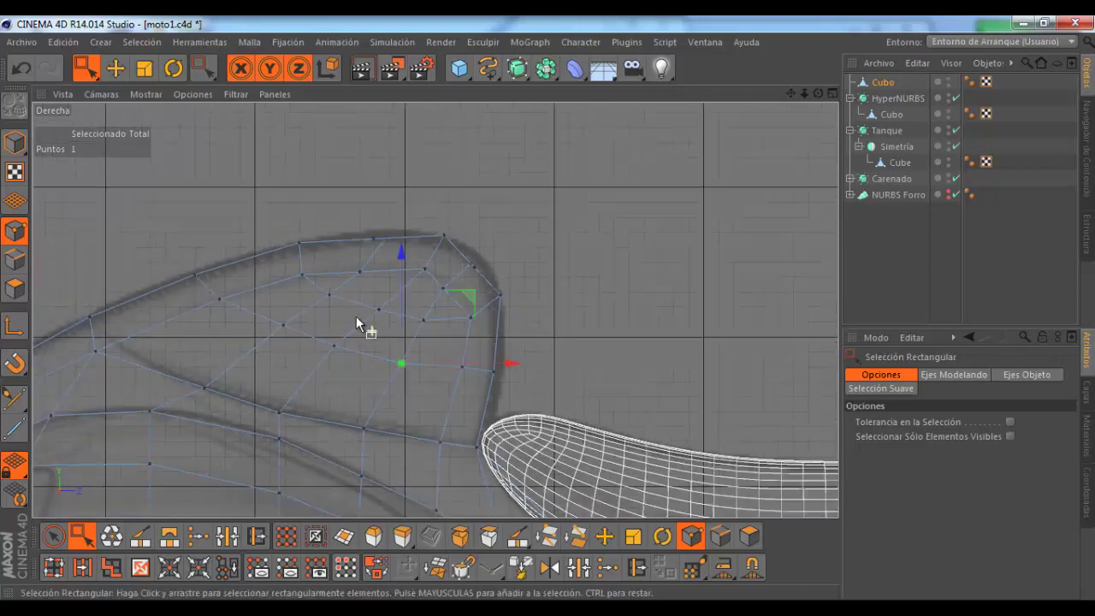
scroll(367, 285, "up", 1)
scroll(368, 285, "up", 1)
Step: Raise the top-edge points and push the front-curve points onto the sketch outline
left_click(358, 274)
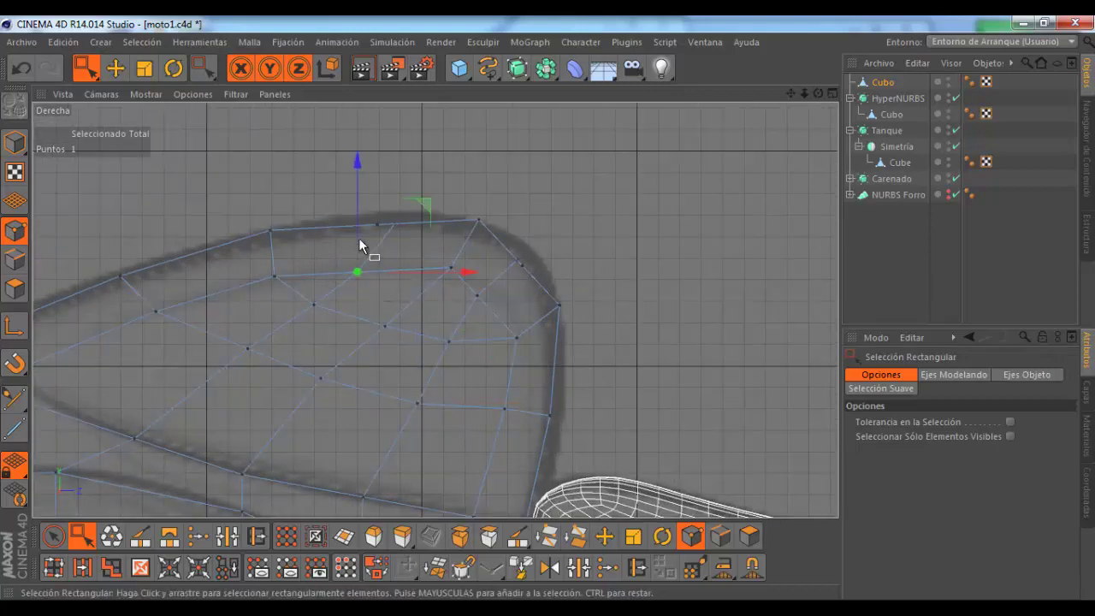
mouse_move(359, 238)
left_mouse_down()
mouse_move(359, 221)
mouse_move(404, 240)
left_mouse_up()
left_click_drag(385, 172, 387, 165)
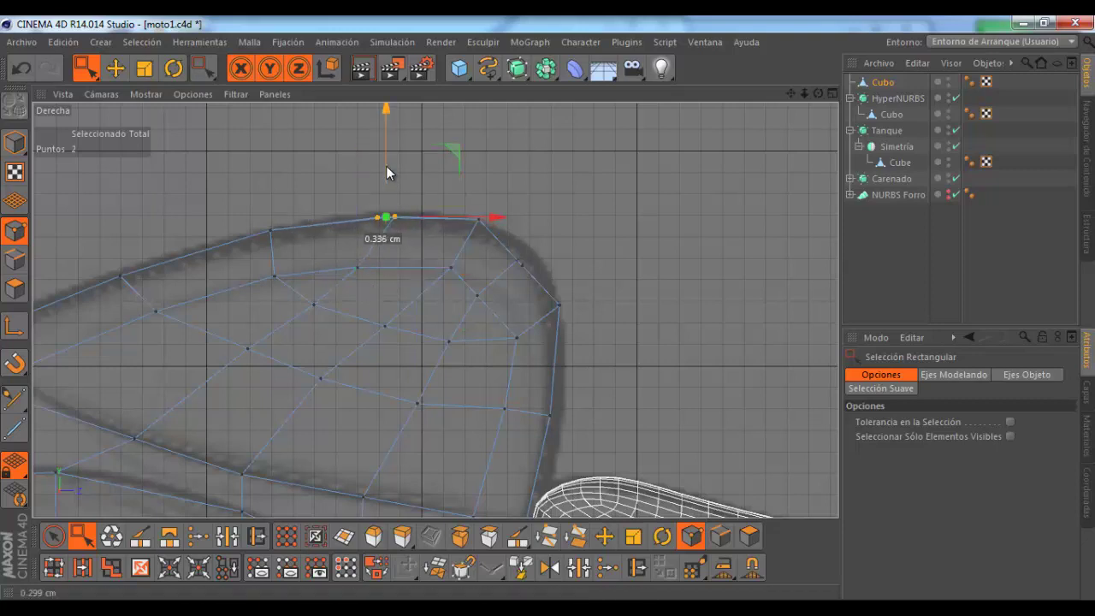
scroll(402, 231, "up", 1)
scroll(478, 258, "up", 1)
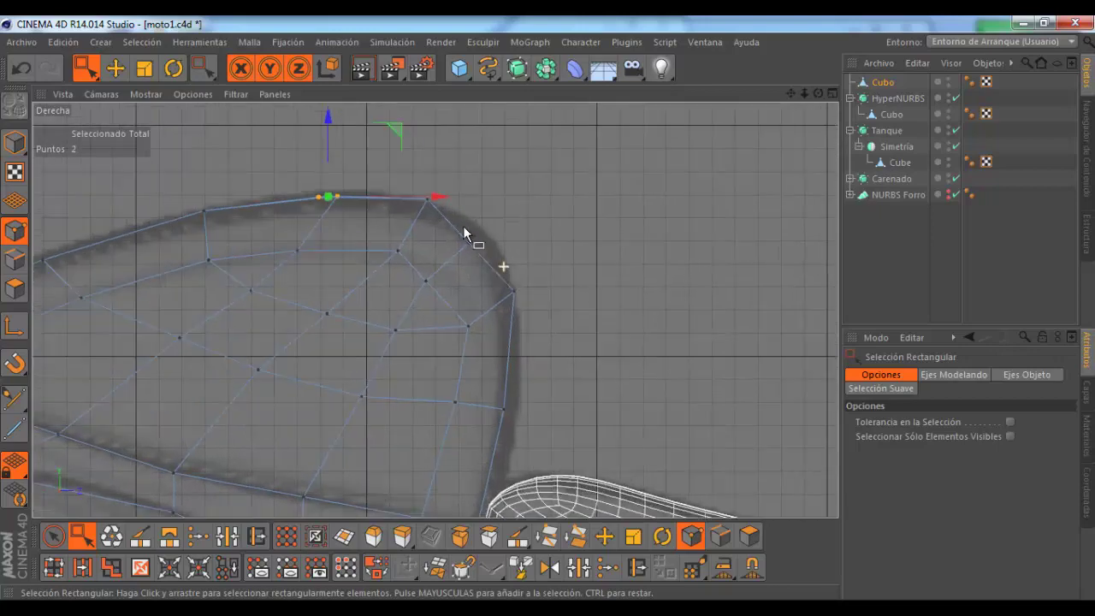
left_click_drag(487, 261, 486, 261)
left_click_drag(539, 176, 559, 172)
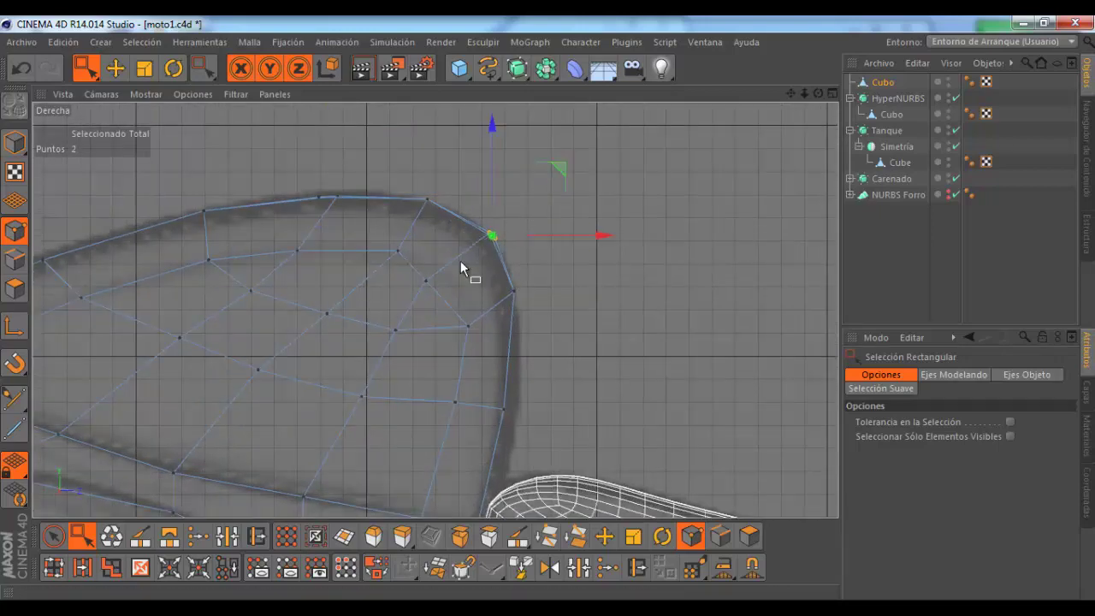
left_click(425, 275)
left_click_drag(497, 211, 523, 209)
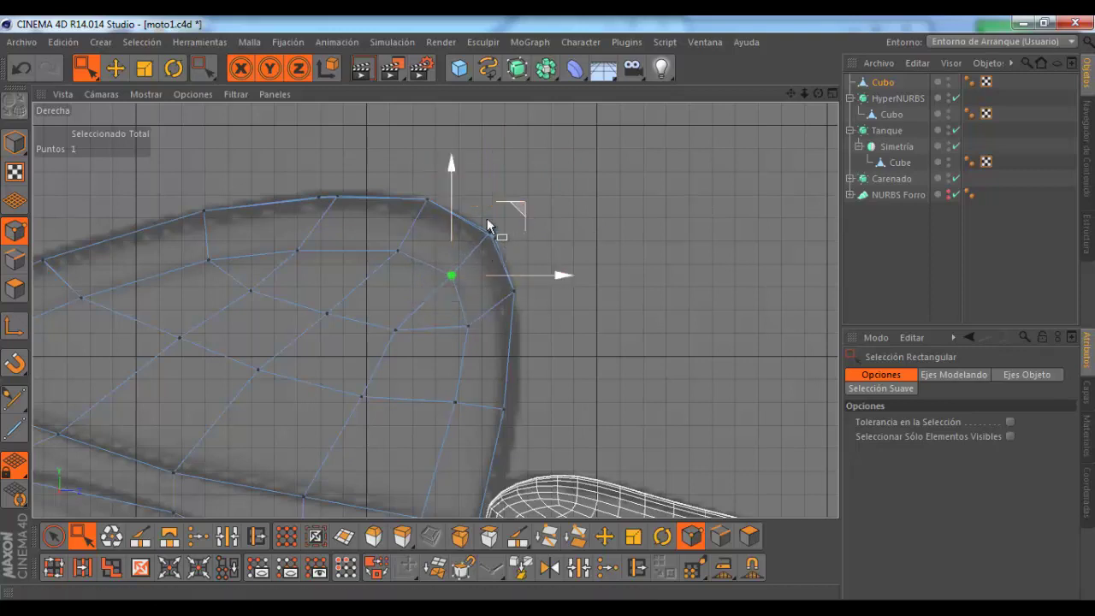
left_click(390, 249)
left_click_drag(461, 252, 456, 256)
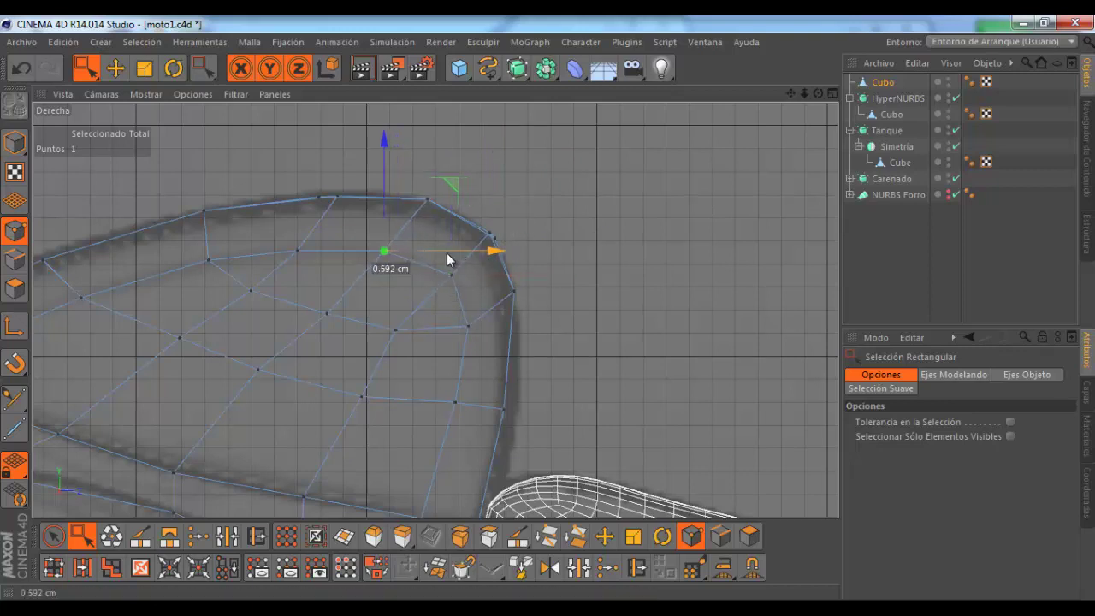
scroll(372, 244, "down", 3)
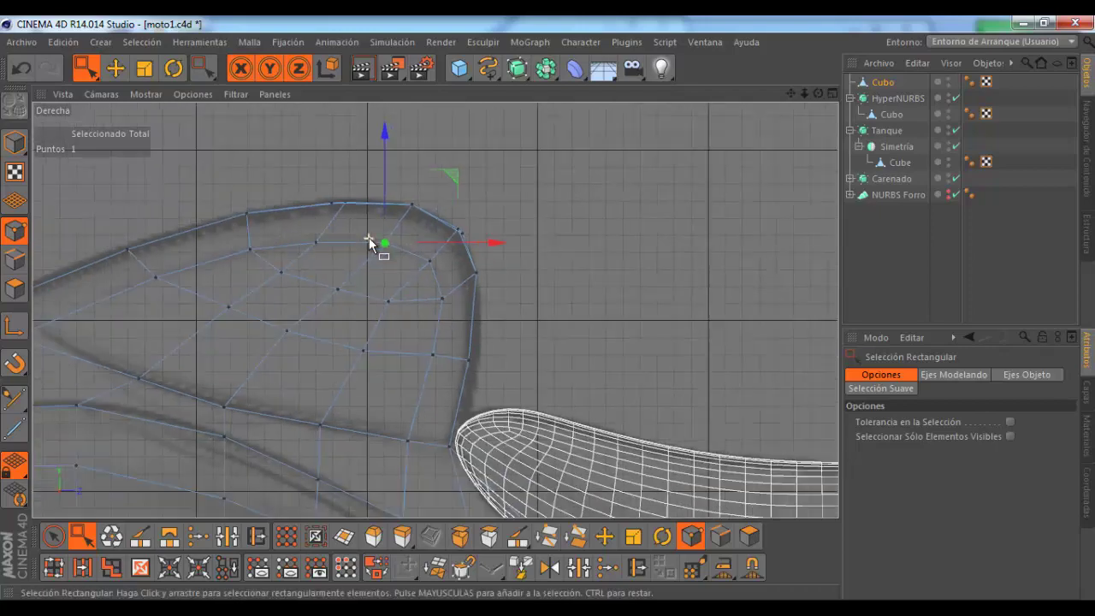
scroll(377, 284, "up", 2)
Step: Move the fairing's left-edge point about 2 cm toward the reference outline
left_click(388, 295)
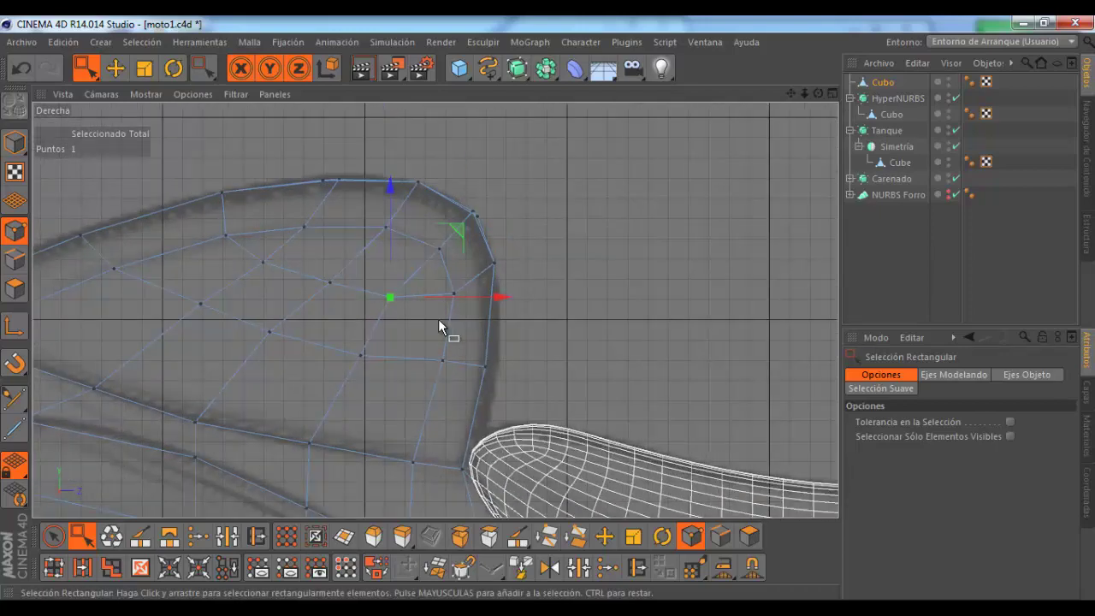
left_click(461, 231)
scroll(386, 308, "down", 3)
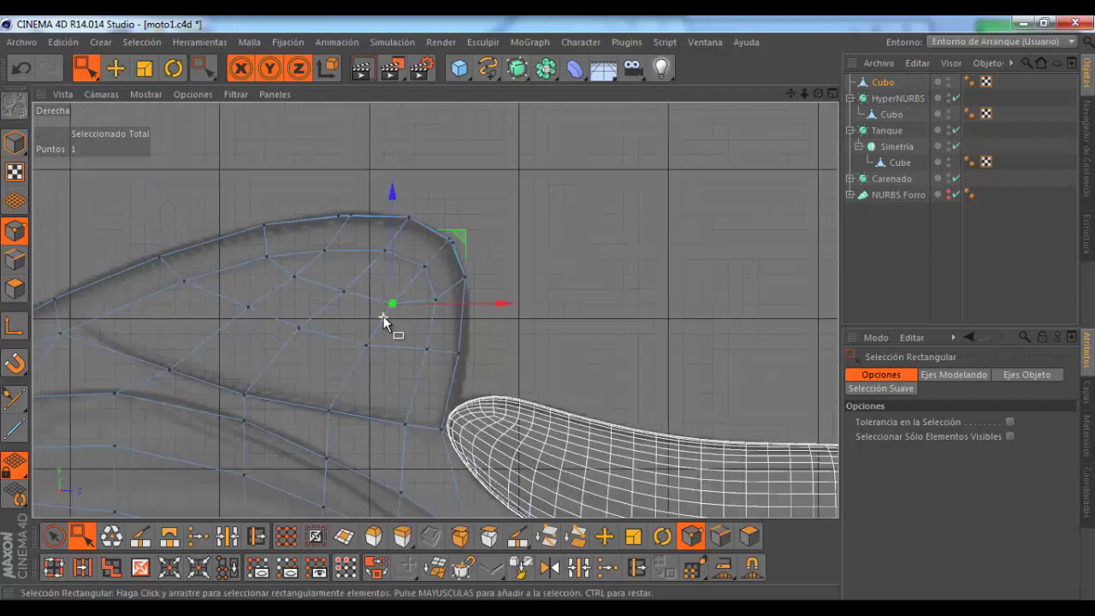
scroll(384, 316, "down", 1)
scroll(379, 331, "down", 1)
scroll(379, 342, "down", 1)
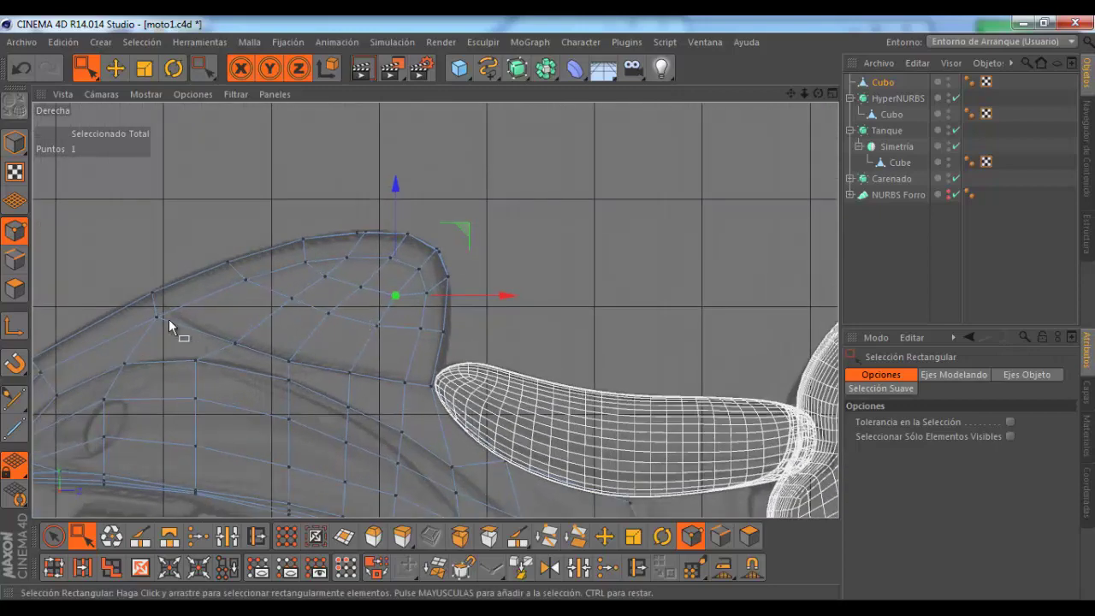
left_click(158, 315)
left_click_drag(224, 248, 244, 246)
scroll(236, 288, "down", 1)
scroll(256, 308, "down", 1)
scroll(278, 342, "down", 1)
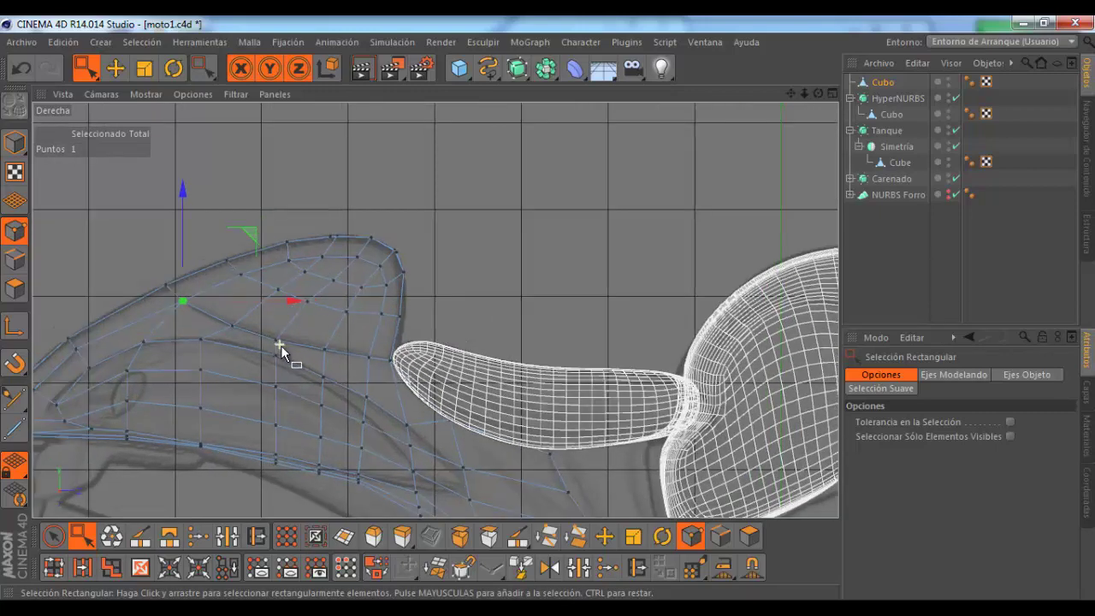
scroll(283, 345, "up", 1)
Step: Zoom in on the fairing's underside and lower the first pair of lower-edge points
scroll(291, 351, "up", 1)
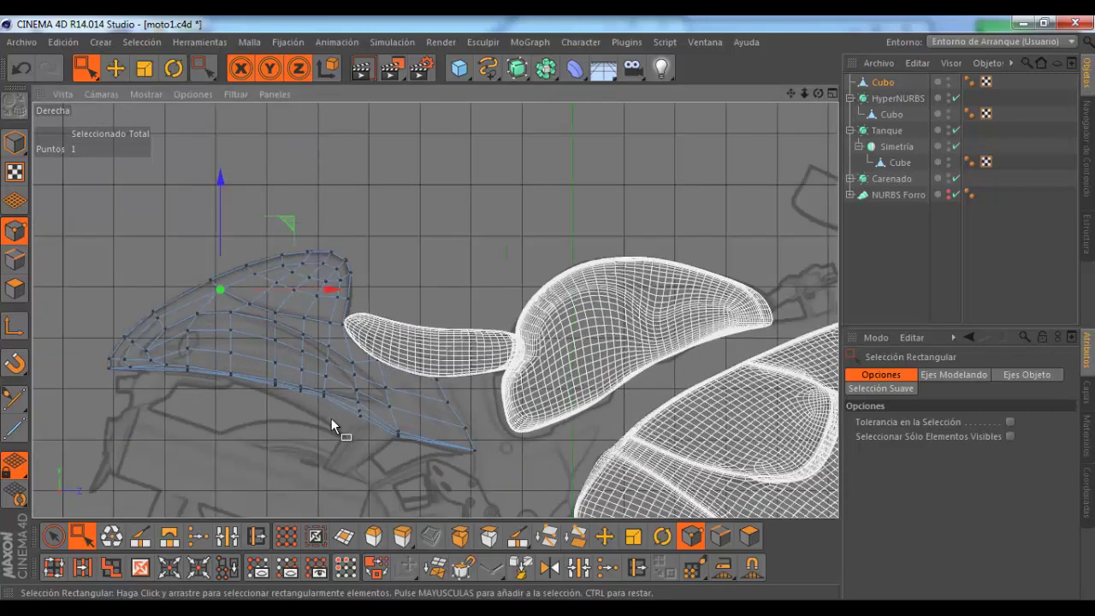
scroll(331, 418, "up", 1)
scroll(327, 384, "up", 2)
scroll(419, 377, "down", 1)
scroll(408, 386, "down", 1)
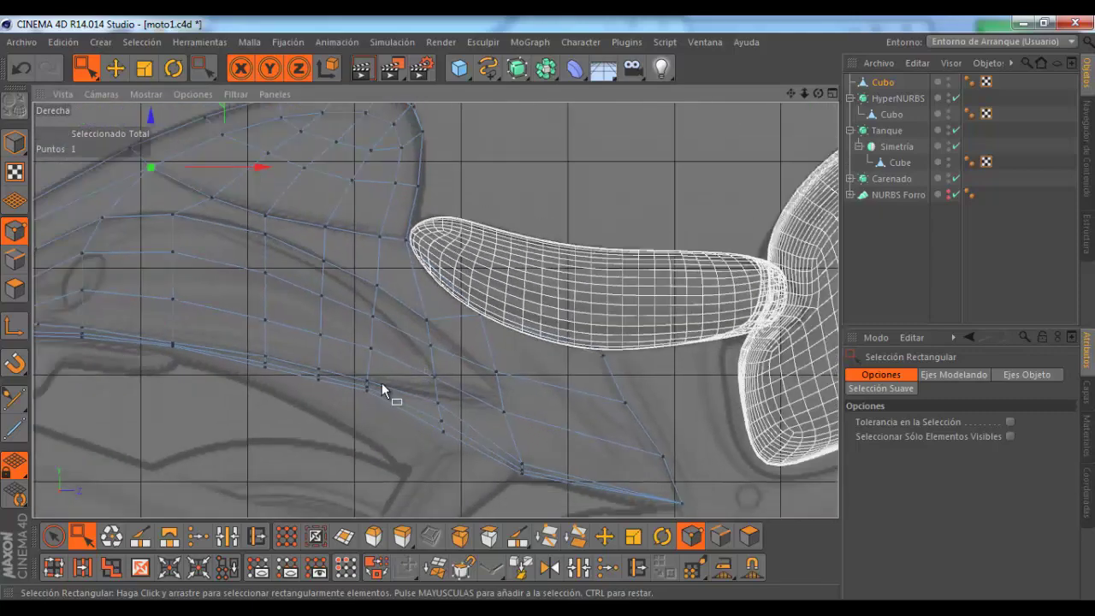
scroll(325, 397, "up", 1)
scroll(334, 385, "up", 1)
scroll(402, 364, "down", 1)
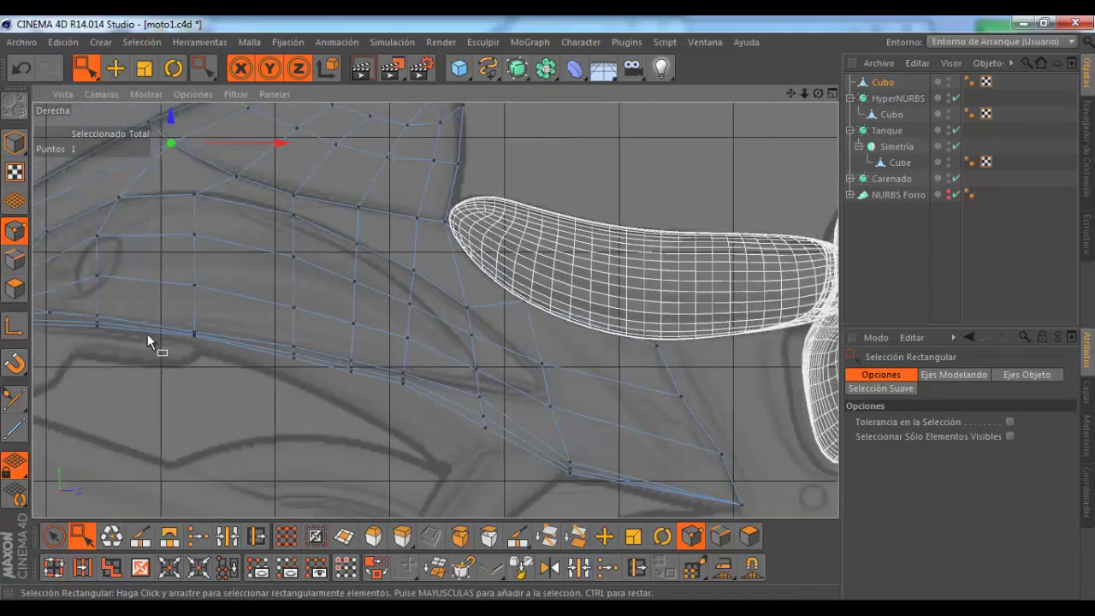
scroll(150, 335, "up", 2)
scroll(184, 347, "up", 1)
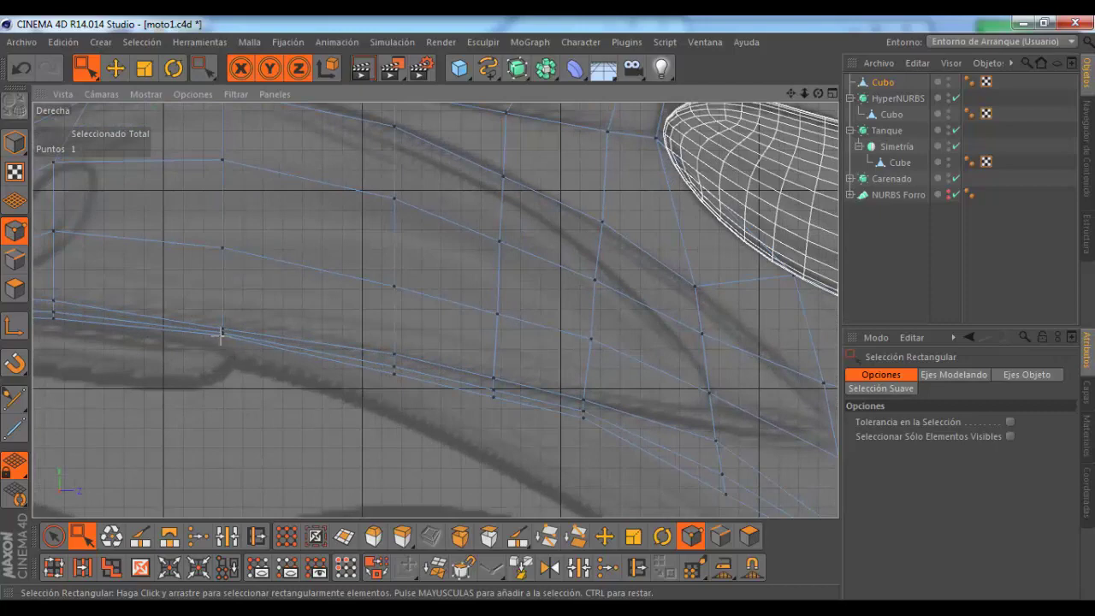
mouse_move(219, 336)
left_mouse_down()
mouse_move(225, 347)
mouse_move(226, 284)
left_mouse_up()
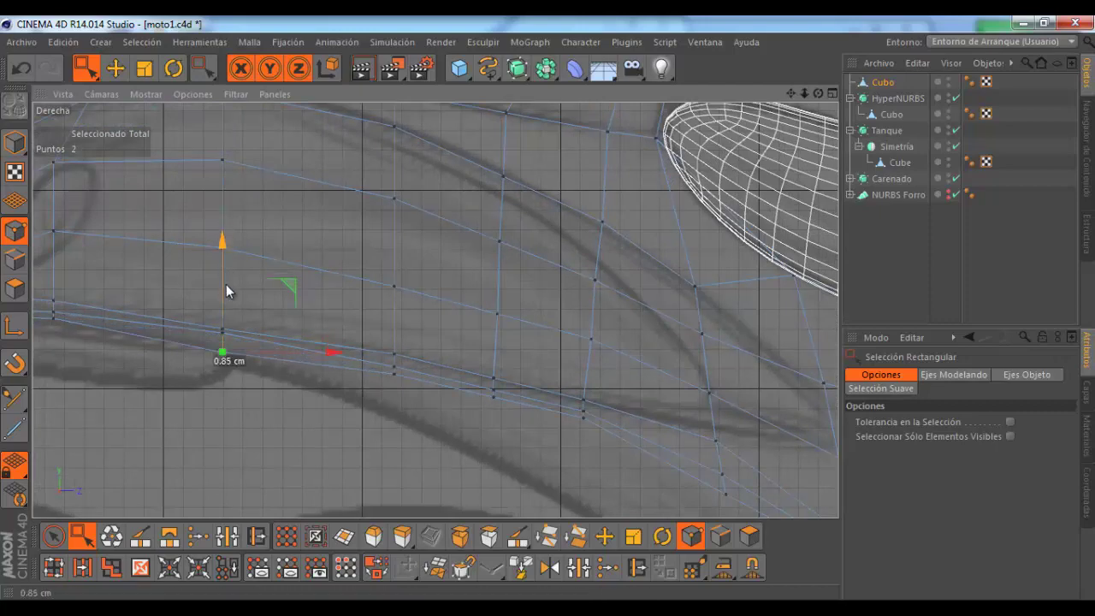
scroll(282, 342, "down", 2)
scroll(298, 349, "up", 1)
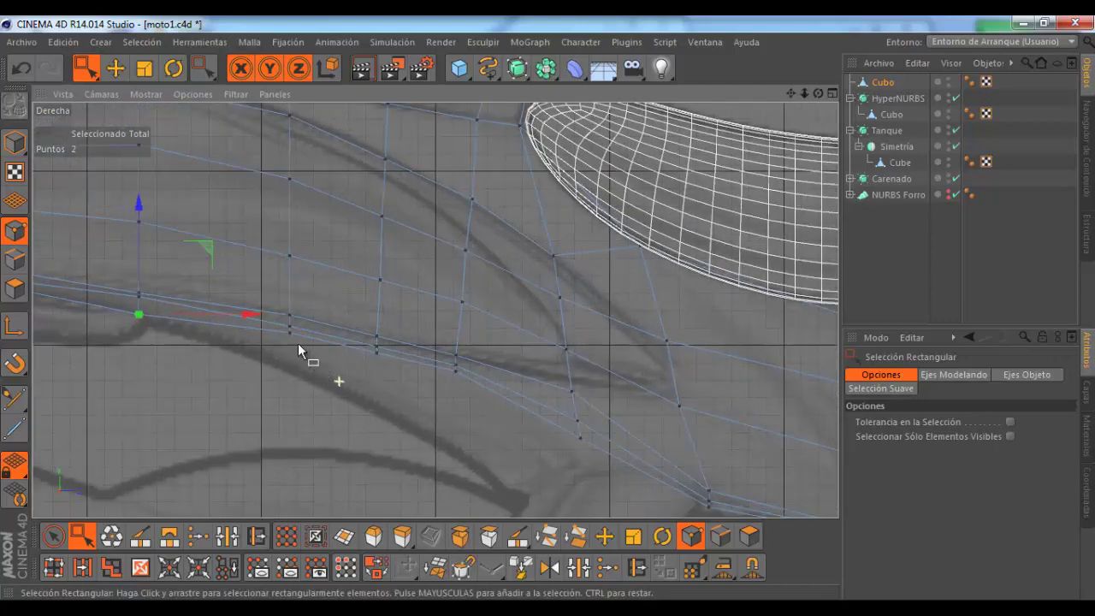
Step: Drag the next lower-edge points down about 3–4 cm onto the sketch's bottom line
left_click_drag(283, 325, 296, 353)
left_click_drag(284, 272, 289, 303)
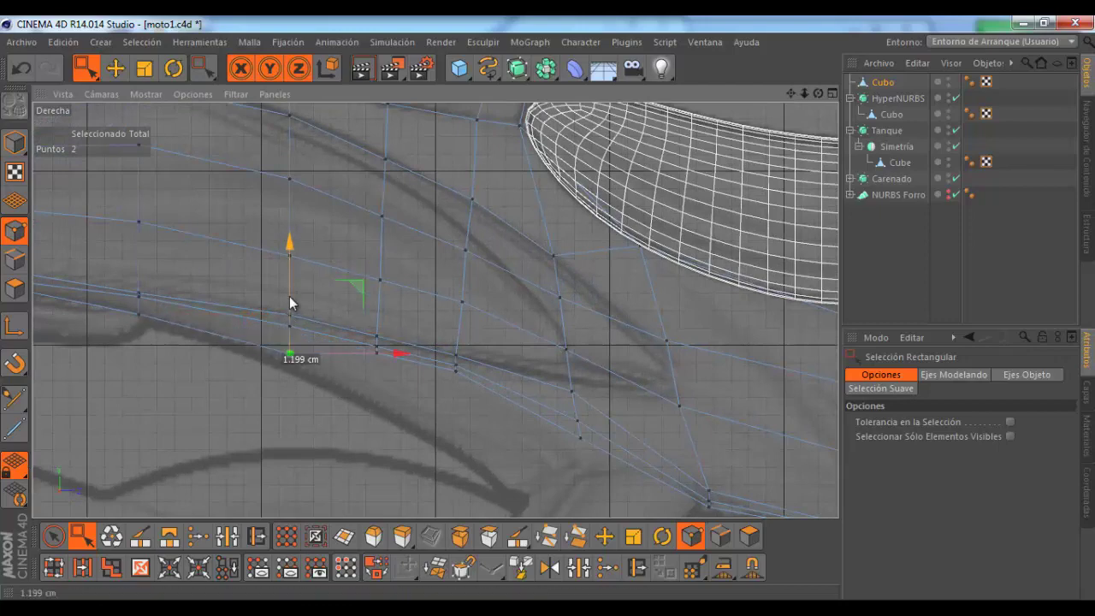
scroll(181, 328, "down", 2)
scroll(231, 350, "down", 1)
scroll(278, 373, "up", 1)
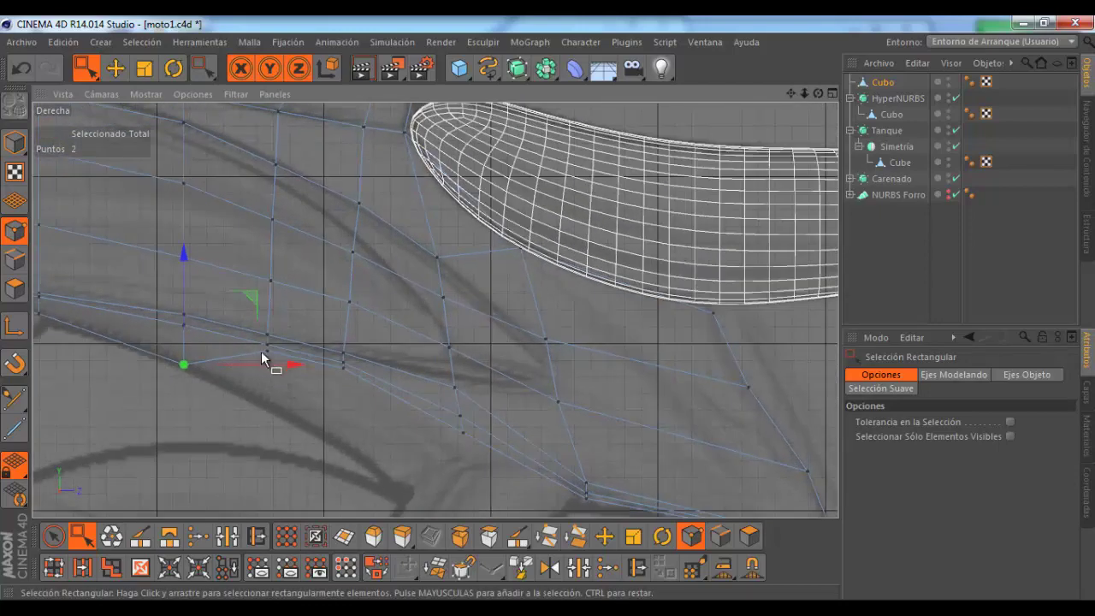
left_click(268, 346)
left_click_drag(270, 300, 267, 346)
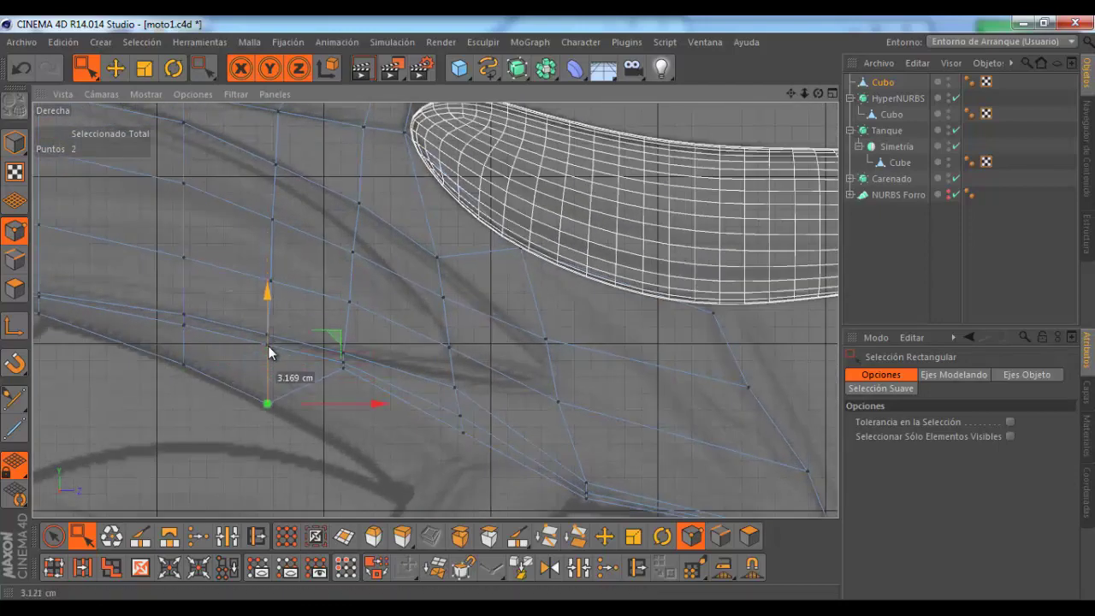
scroll(236, 394, "down", 2)
scroll(249, 343, "up", 1)
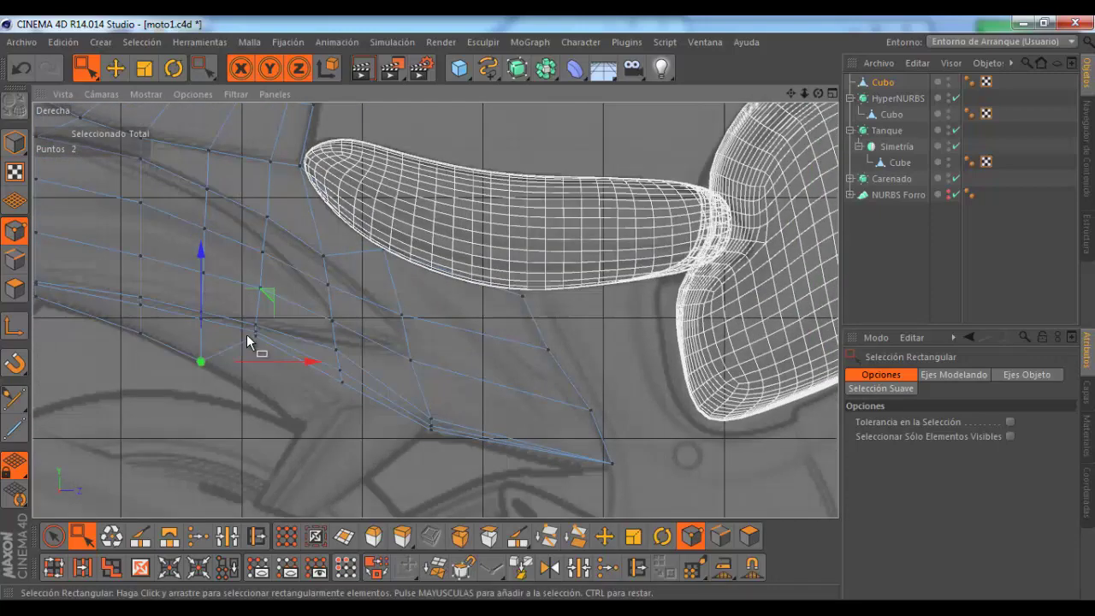
left_click(255, 330)
left_click_drag(257, 284, 258, 338)
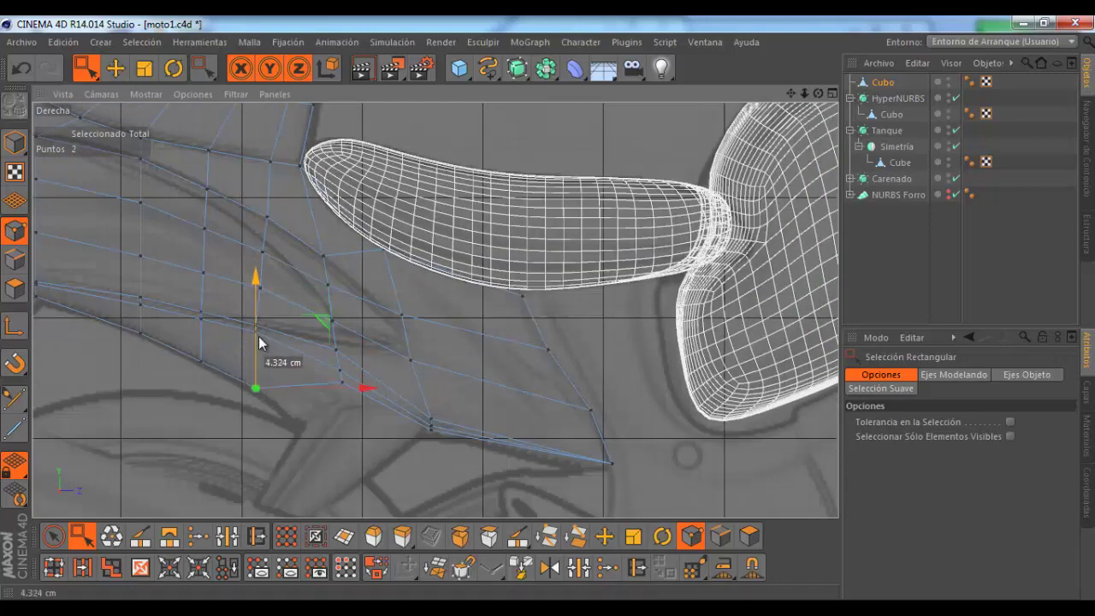
Step: Shift the remaining selected lower-edge points forward and down to match the sketch
scroll(307, 345, "down", 1)
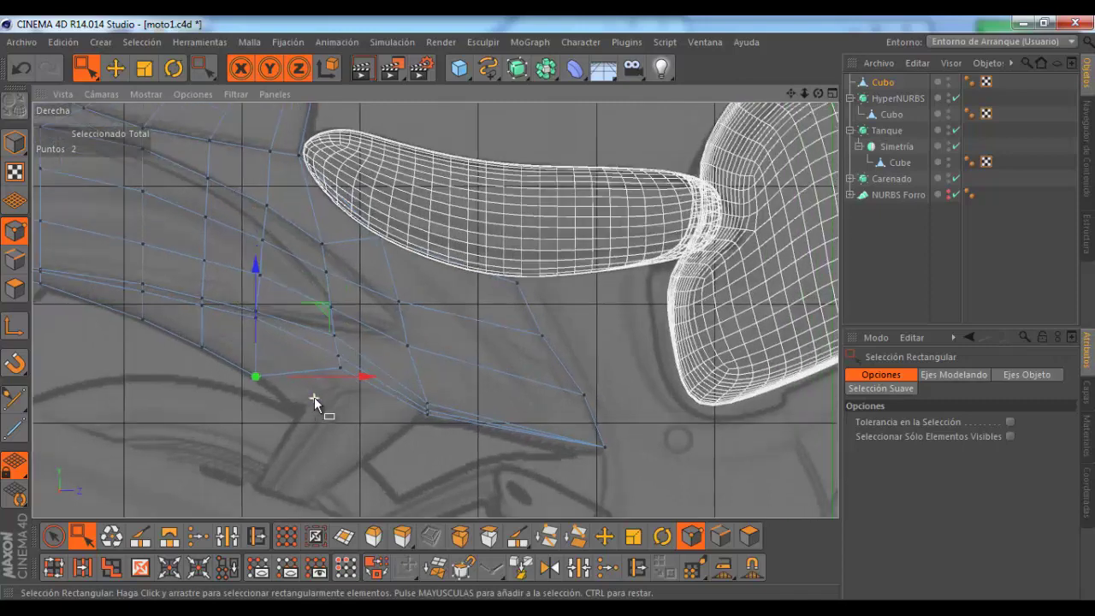
scroll(314, 397, "down", 1)
left_click_drag(310, 378, 347, 381)
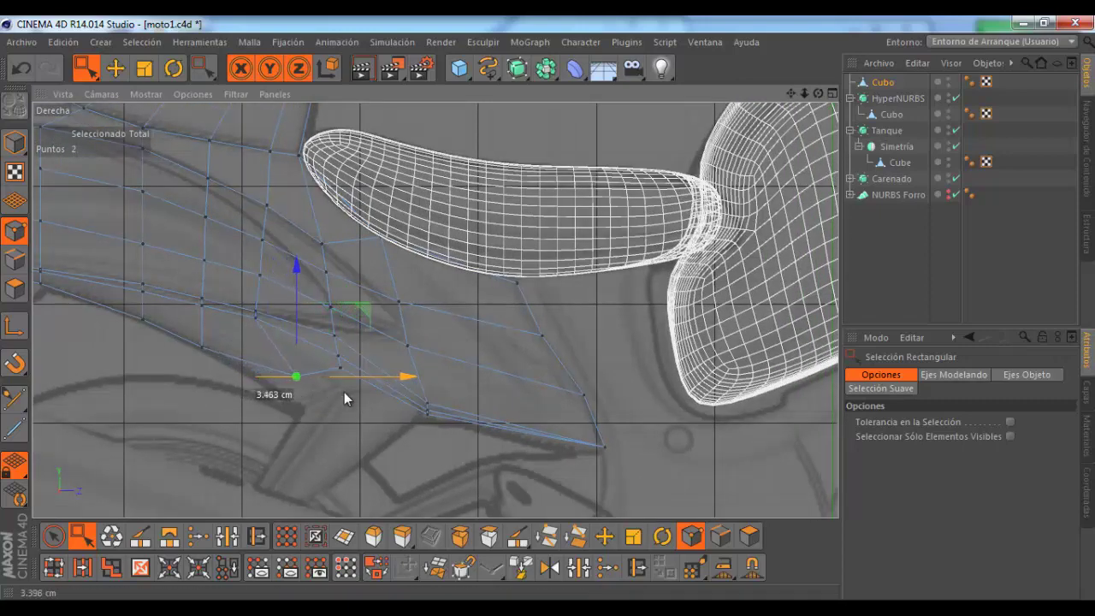
left_click_drag(296, 319, 296, 342)
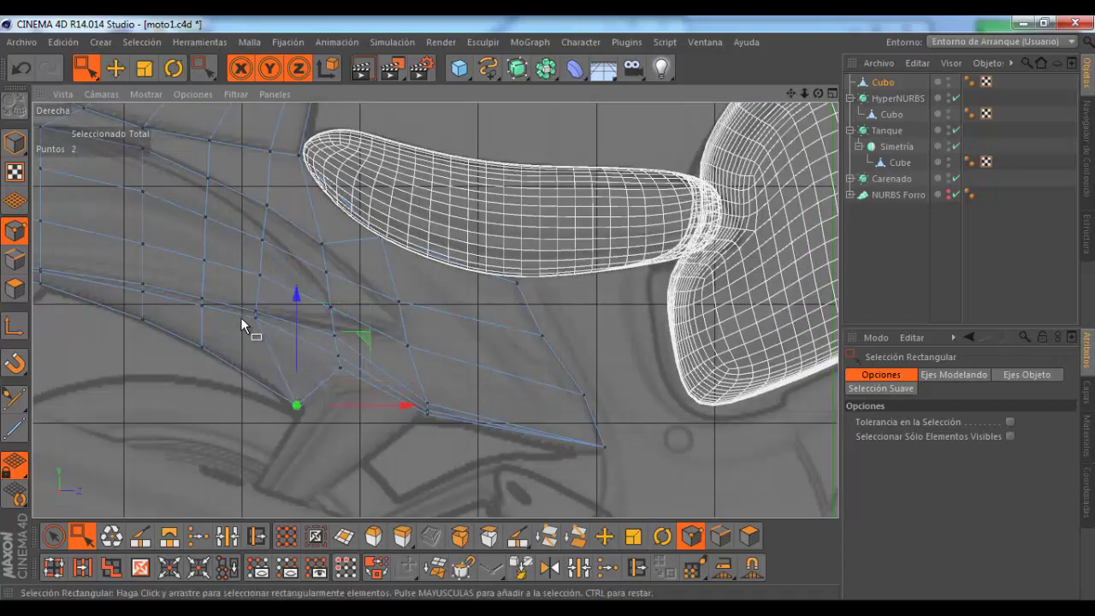
scroll(311, 337, "down", 1)
scroll(174, 291, "up", 2)
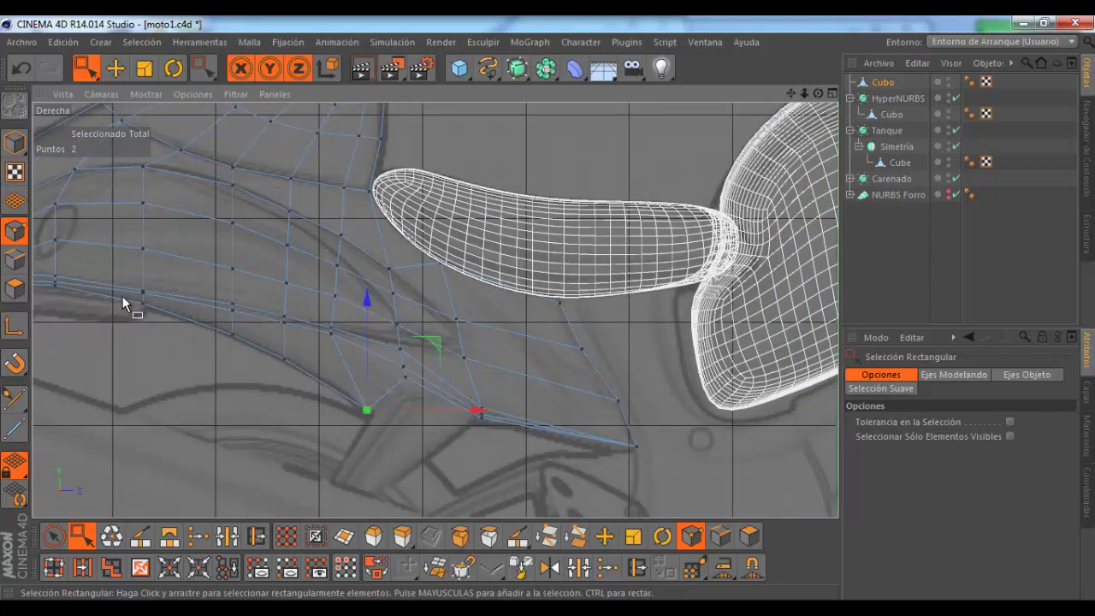
scroll(101, 281, "up", 3)
scroll(99, 278, "up", 1)
Step: Nudge one lower-edge vertex down, then lower its neighbour about 1 cm and slide it along the edge
left_click(181, 314)
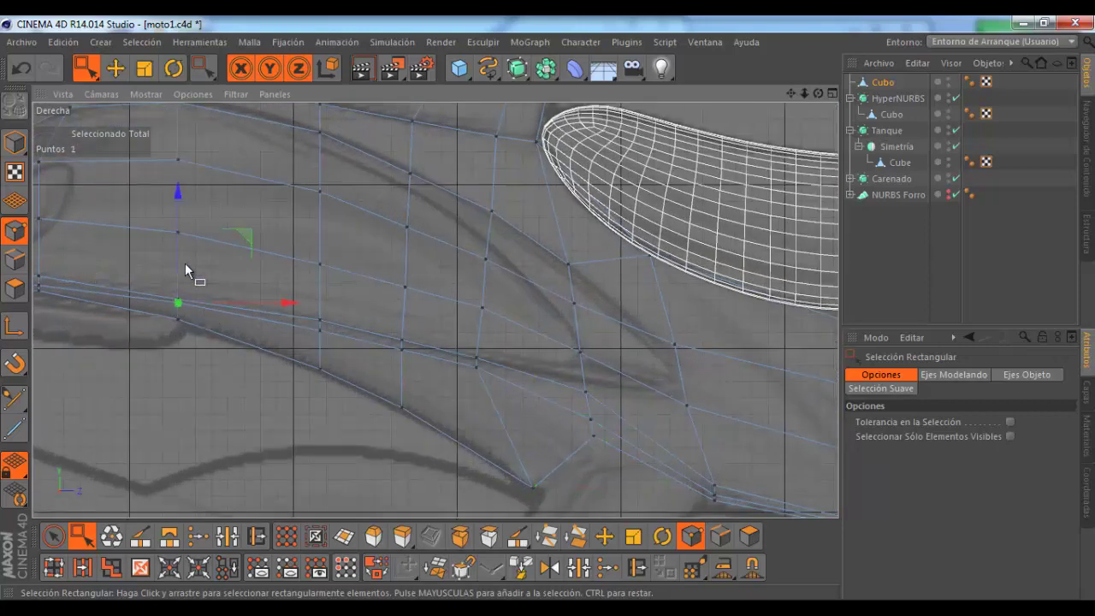
left_click_drag(185, 263, 177, 259)
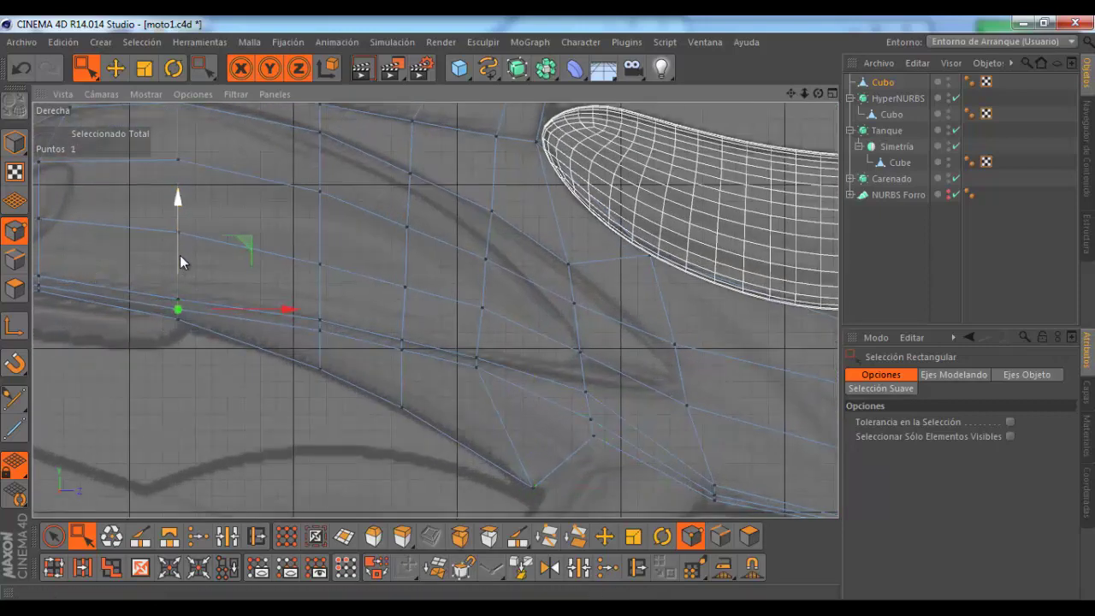
scroll(179, 257, "down", 3)
scroll(205, 298, "up", 2)
left_click(225, 305)
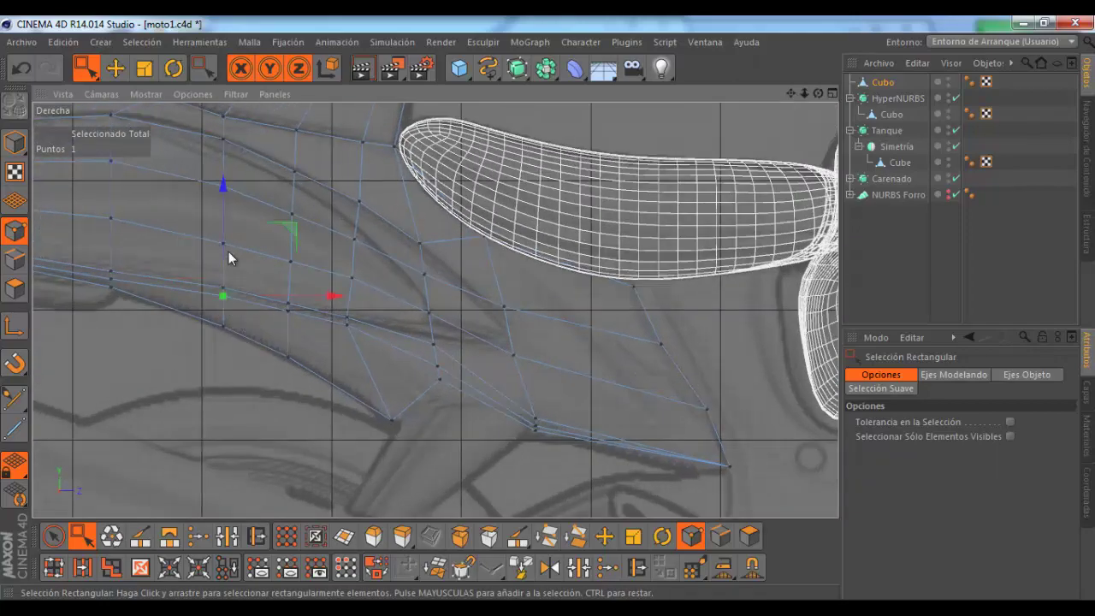
left_click_drag(228, 251, 229, 252)
scroll(228, 252, "down", 2)
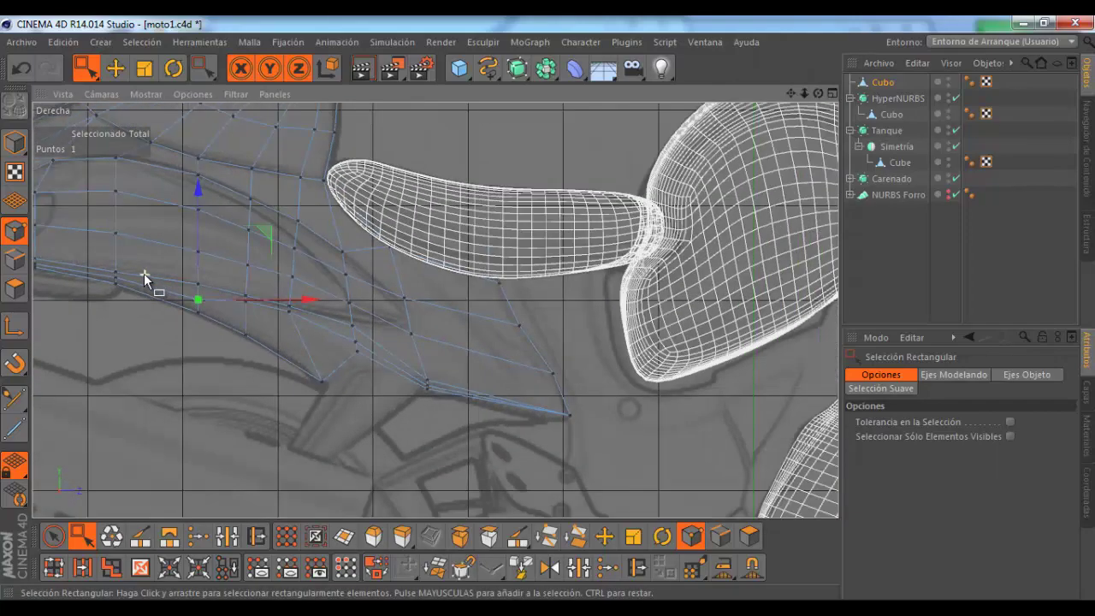
scroll(245, 309, "up", 2)
mouse_move(265, 297)
left_mouse_down()
mouse_move(280, 295)
mouse_move(270, 298)
left_mouse_up()
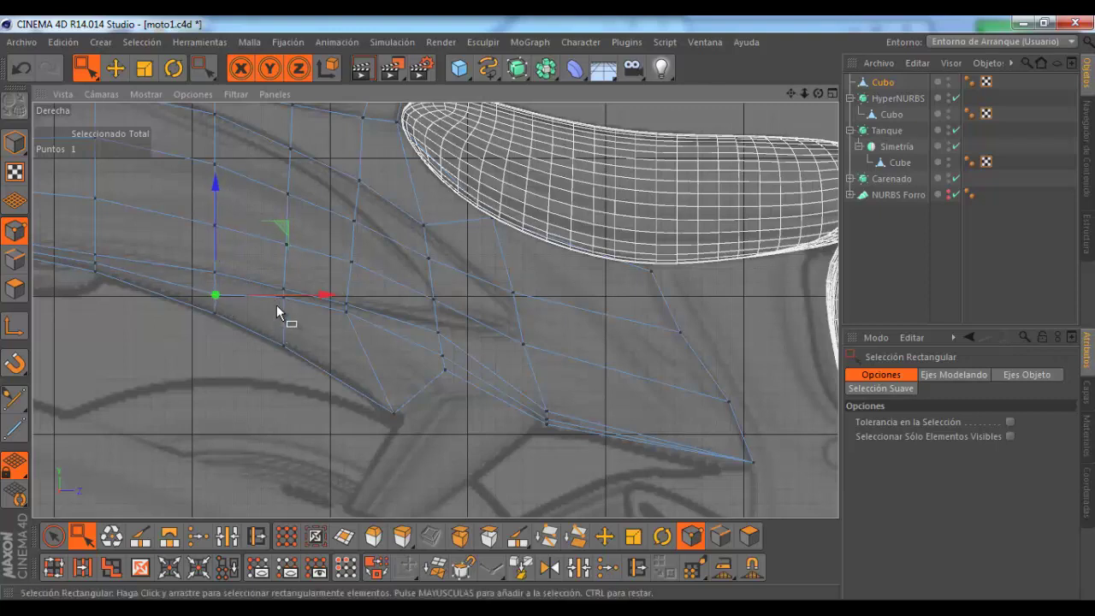
Step: Lower the next two lower-edge vertices onto the reference sketch outline
left_click(286, 300)
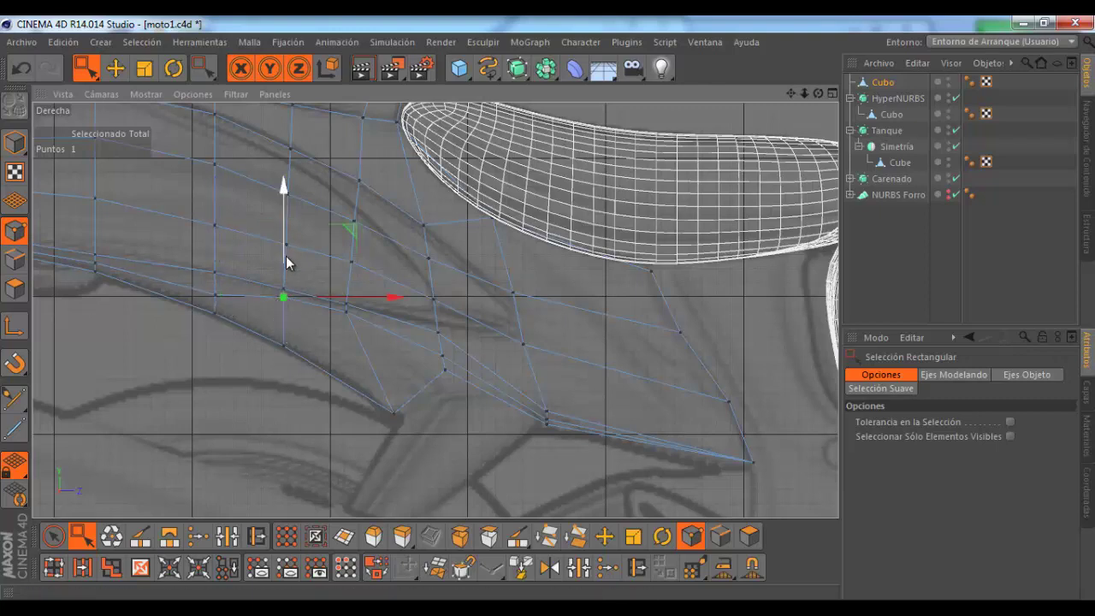
left_click_drag(289, 272, 291, 280)
scroll(285, 311, "down", 2)
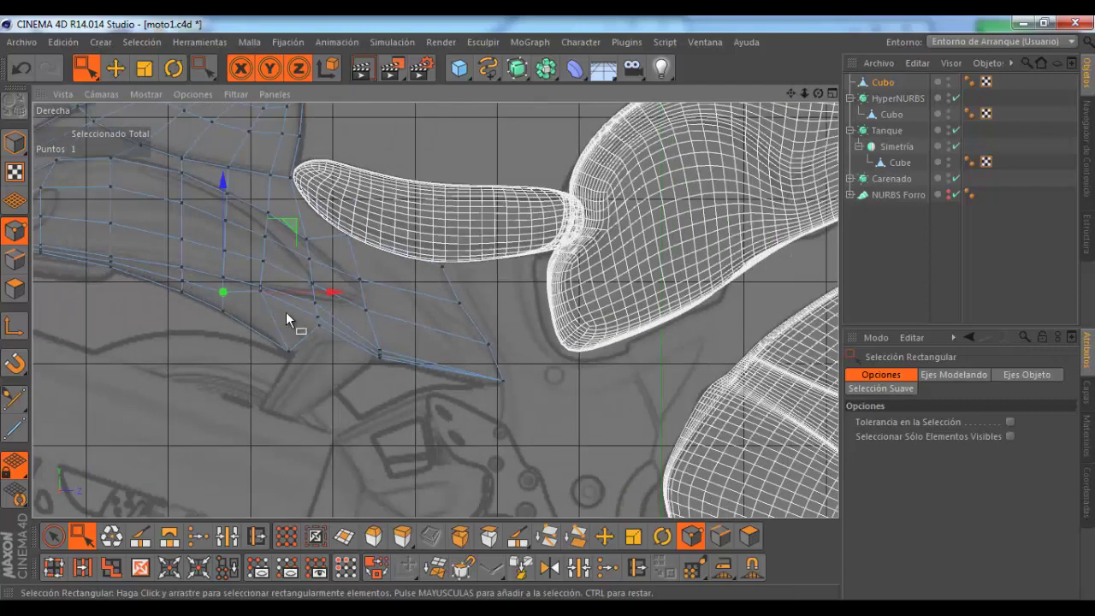
scroll(272, 294, "down", 1)
left_click_drag(229, 280, 271, 294)
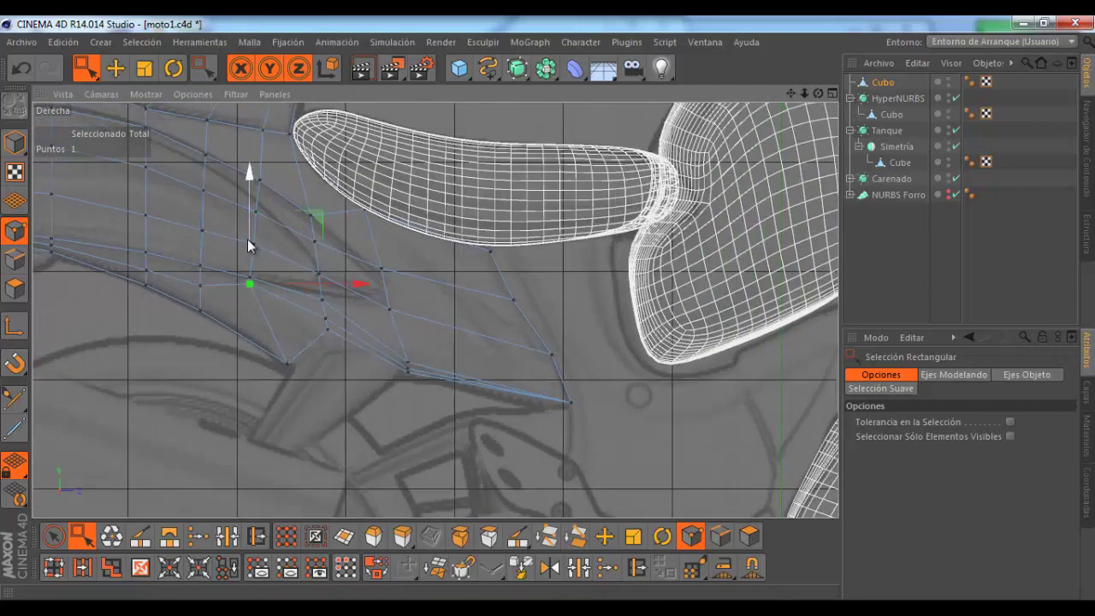
left_click_drag(252, 243, 253, 266)
scroll(257, 265, "down", 1)
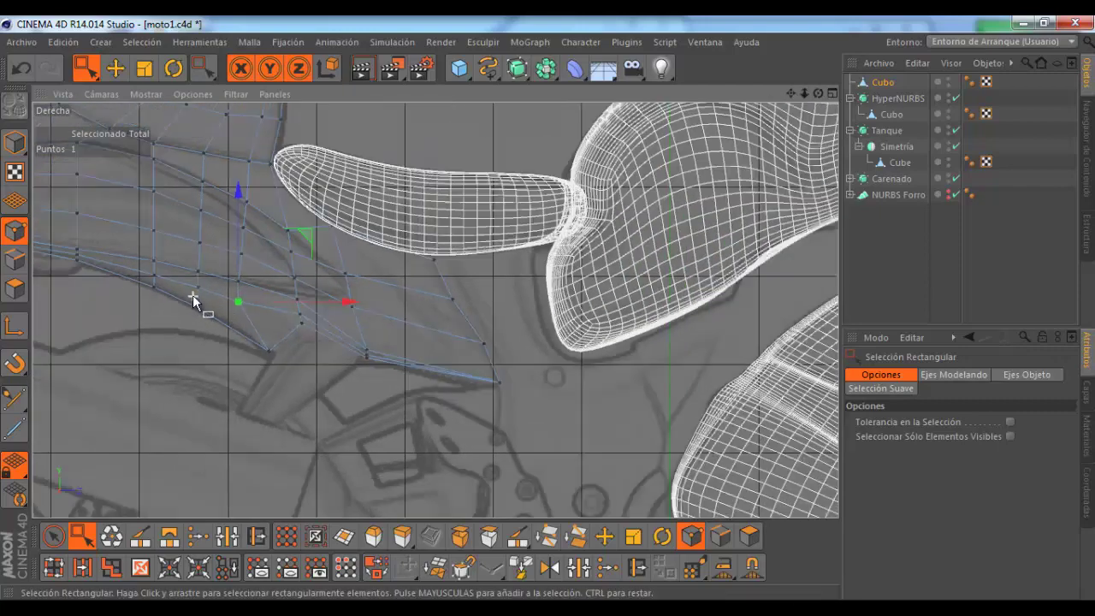
scroll(196, 298, "down", 1)
scroll(288, 334, "up", 1)
Step: Drop the two stacked vertices at the edge together onto the reference line
left_click_drag(301, 319, 284, 297)
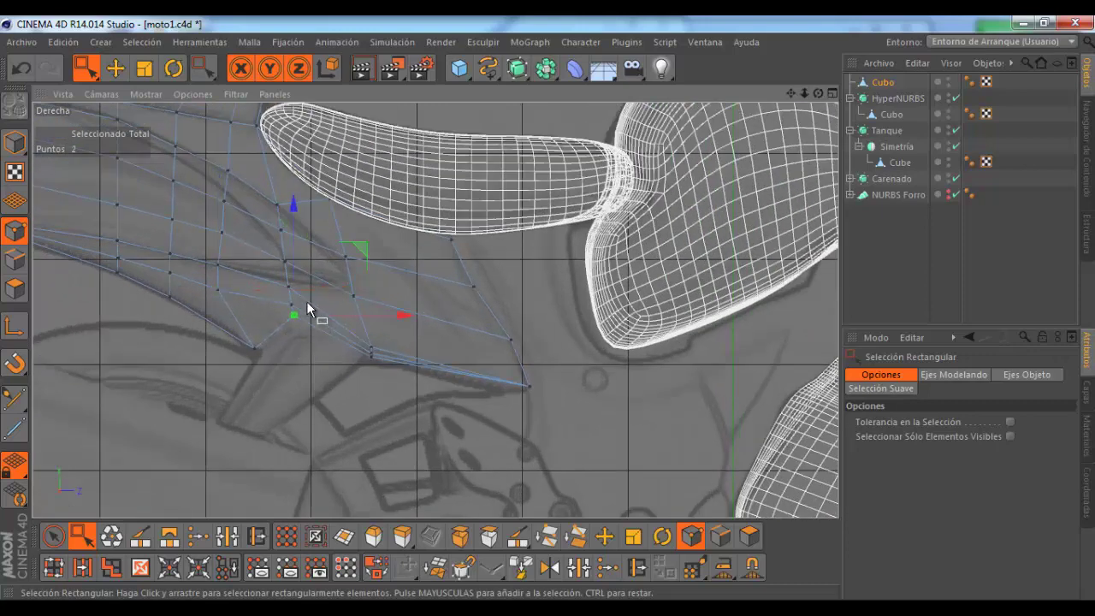
left_click_drag(296, 258, 303, 282)
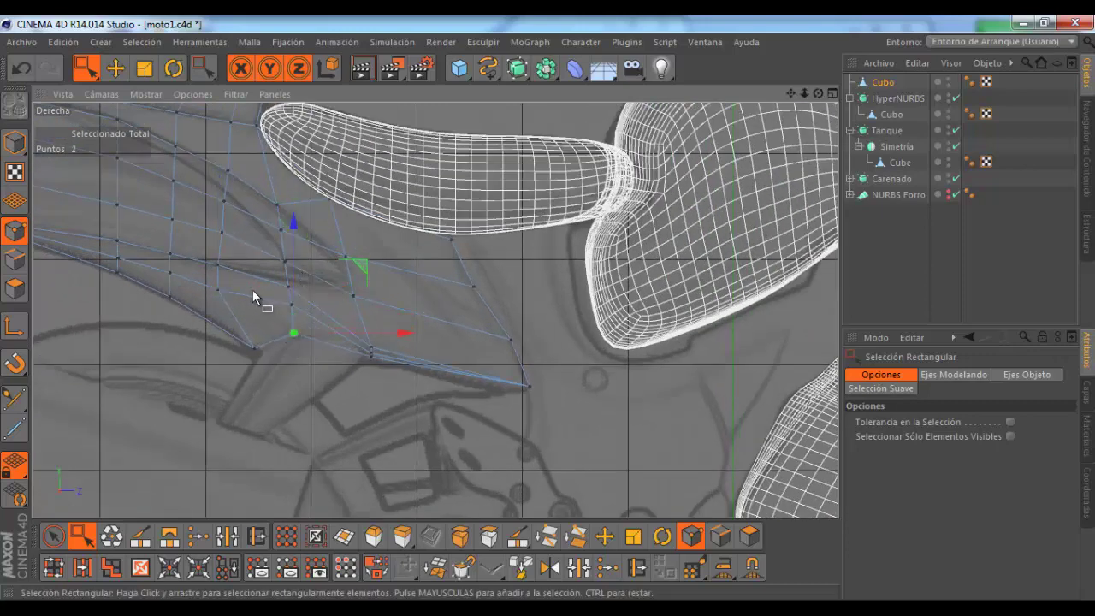
scroll(252, 289, "up", 1)
scroll(246, 295, "down", 1)
scroll(323, 298, "up", 1)
scroll(326, 301, "up", 1)
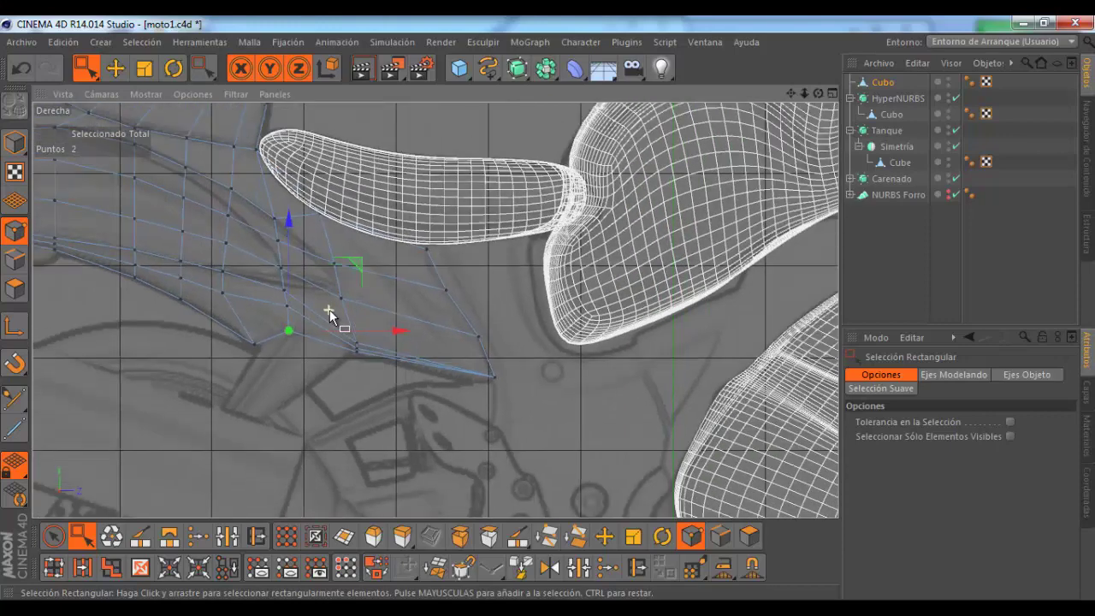
scroll(334, 321, "down", 1)
scroll(317, 251, "up", 1)
Step: Move two vertices near the tank's front vertically so they follow the sketch
left_click(274, 248)
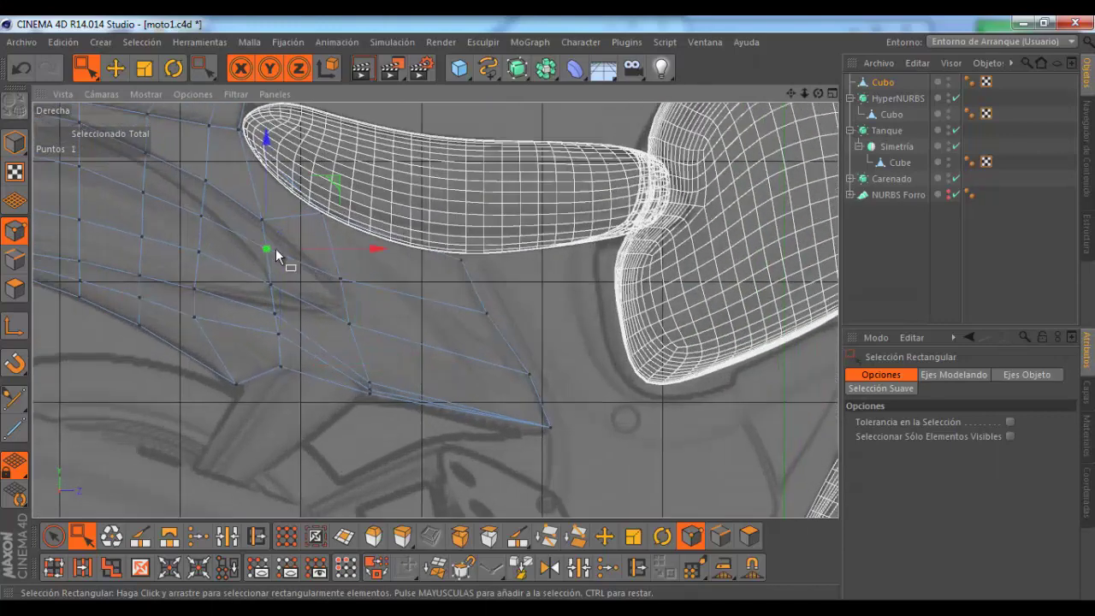
left_click_drag(266, 193, 267, 208)
left_click(204, 216)
left_click_drag(201, 179, 198, 199)
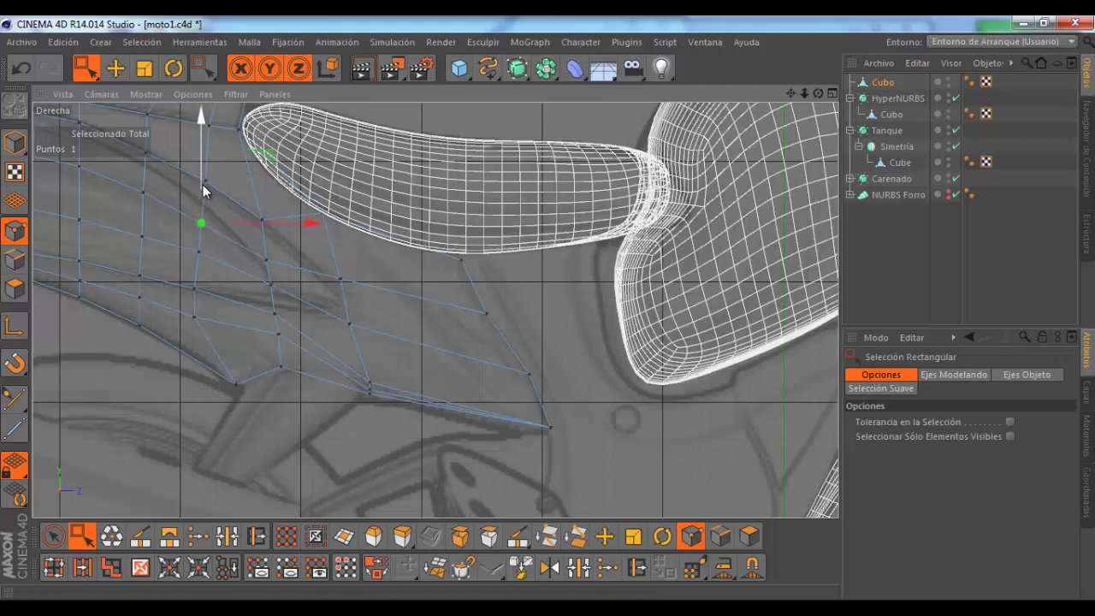
Step: Zoom the Right view and box-select three cage points under the tank
scroll(202, 184, "down", 2)
scroll(196, 233, "up", 2)
scroll(273, 257, "up", 1)
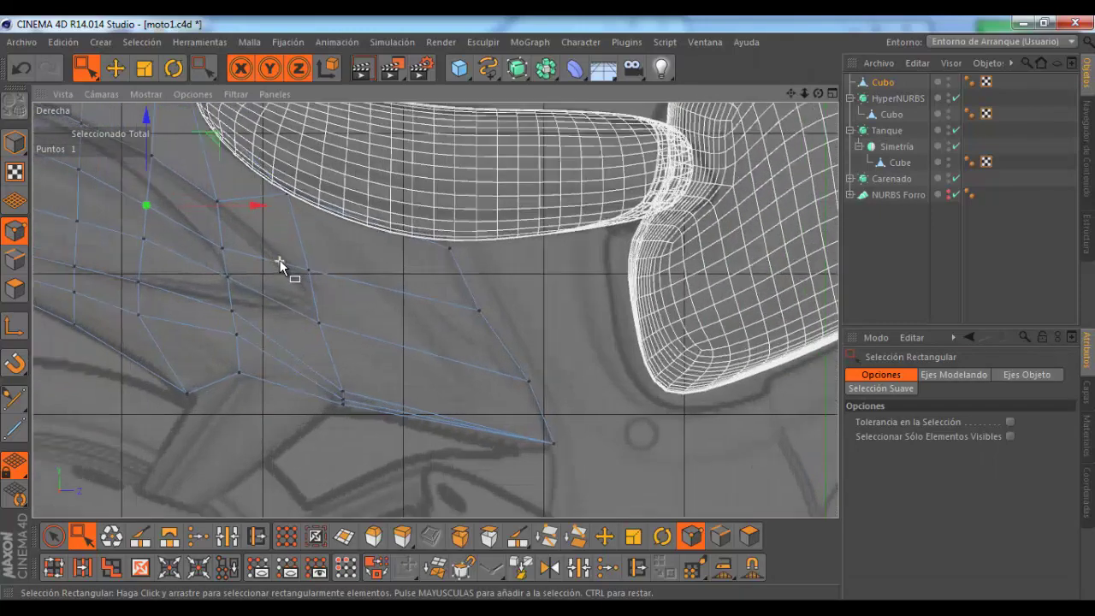
scroll(280, 260, "up", 1)
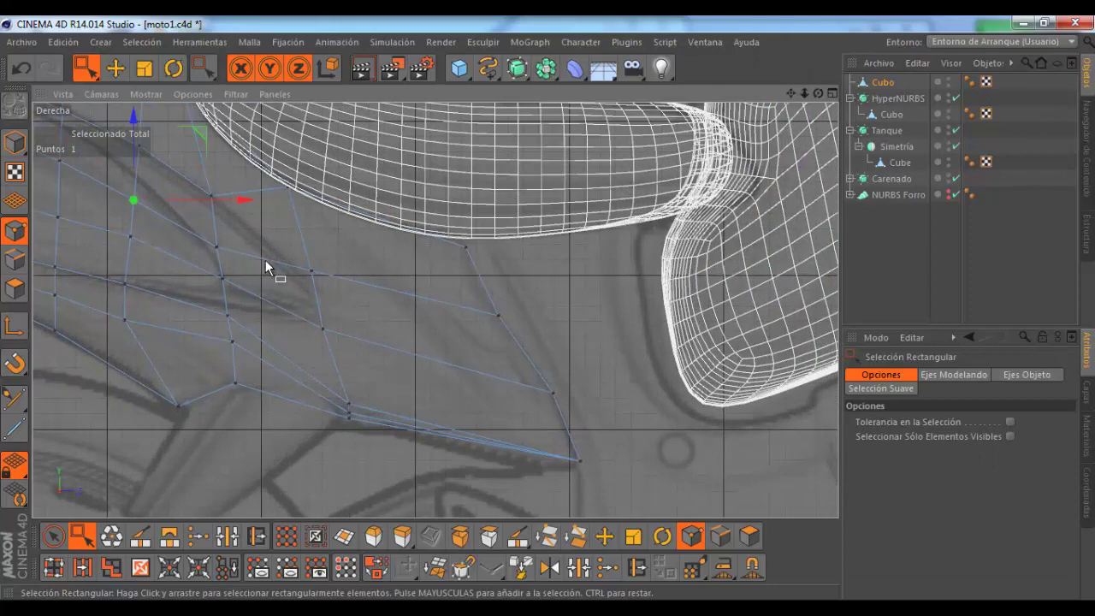
scroll(266, 263, "down", 1)
scroll(279, 224, "down", 1)
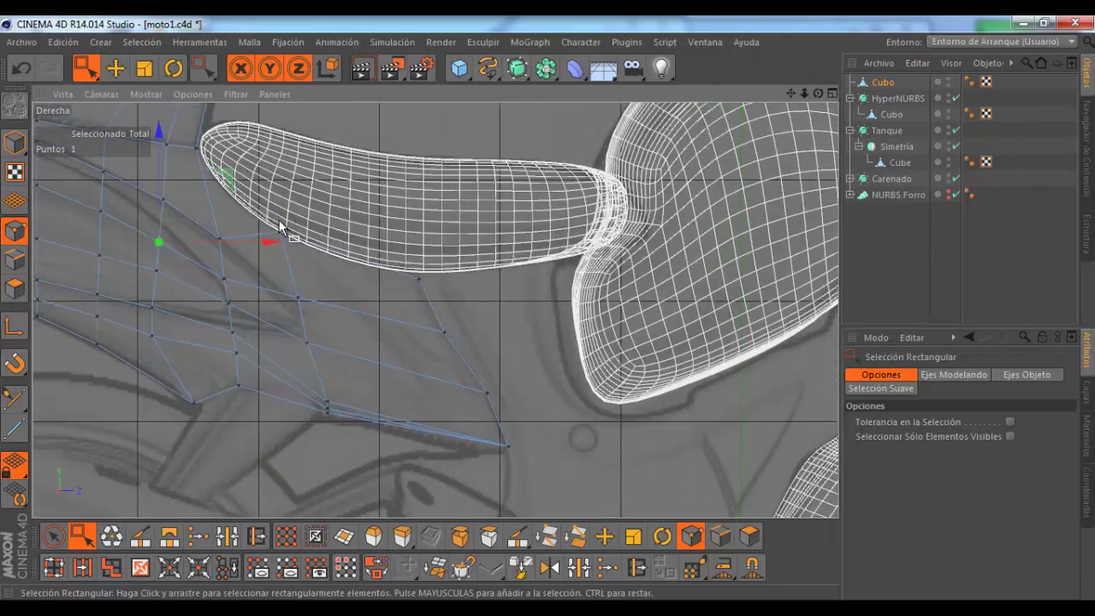
left_click_drag(295, 253, 633, 214)
Step: Show all four views and orbit the Perspective view toward the seat
middle_click(828, 106)
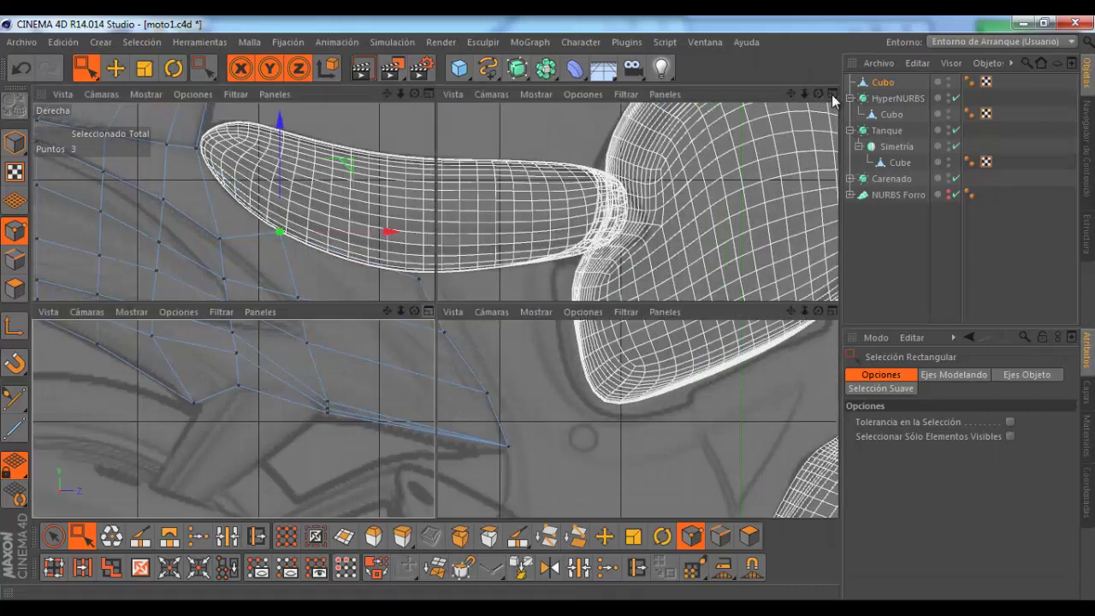
left_click_drag(326, 164, 303, 229, "alt")
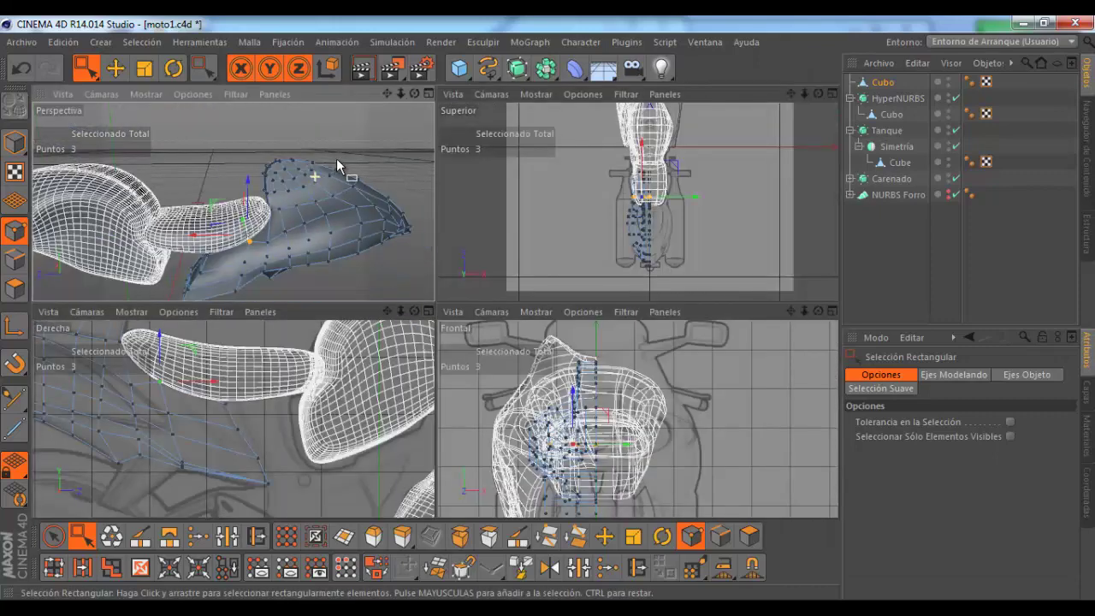
left_click_drag(415, 94, 442, 307)
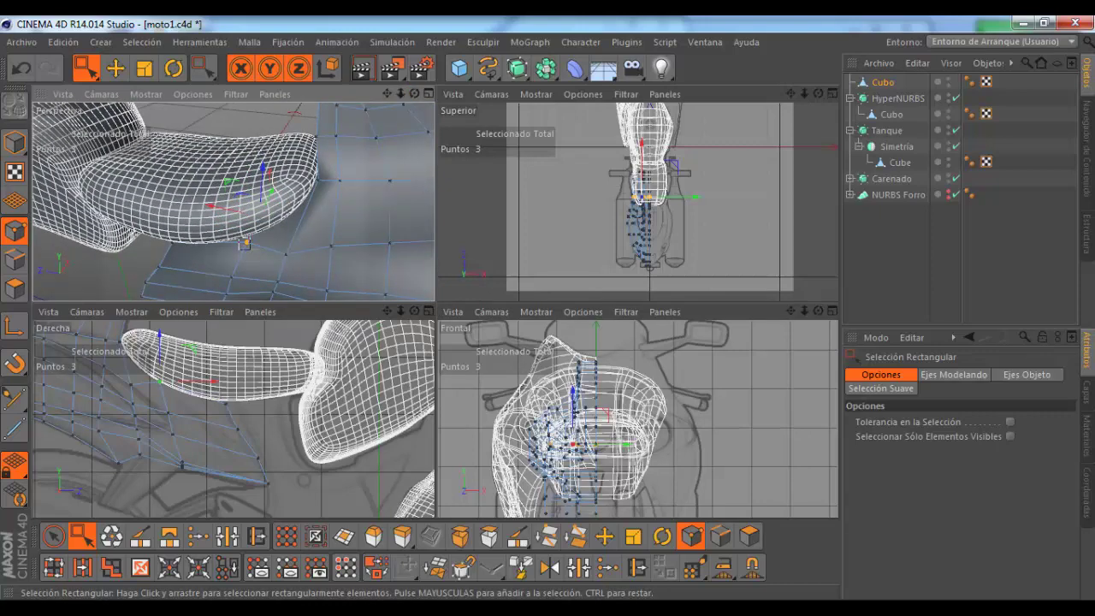
Step: Select a single fairing point below the tank and lower it about 3.775 cm
left_click_drag(241, 239, 253, 254)
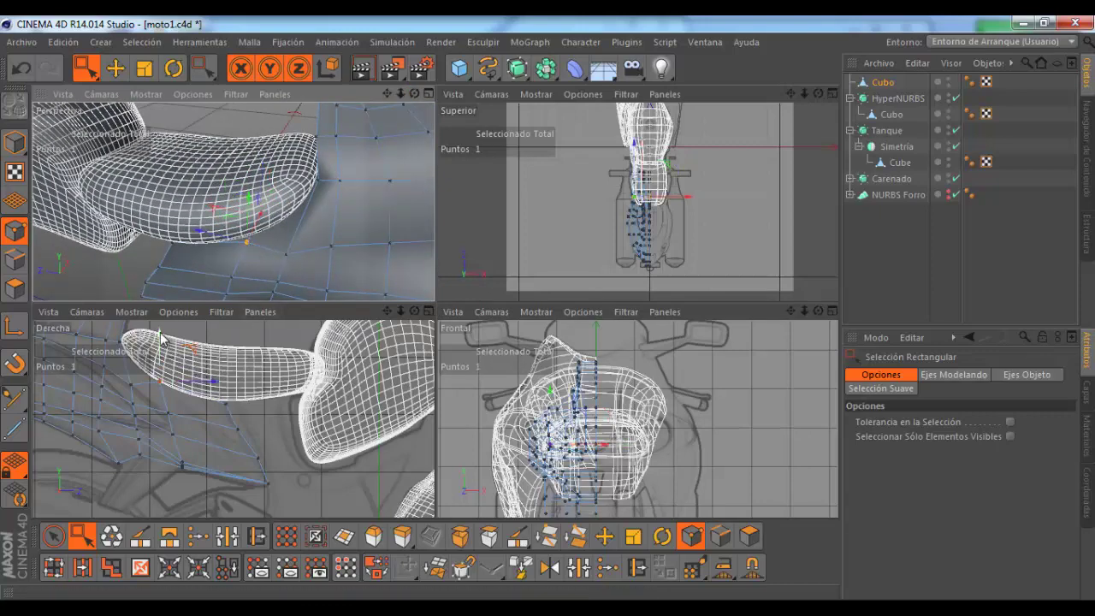
left_click_drag(164, 344, 166, 362)
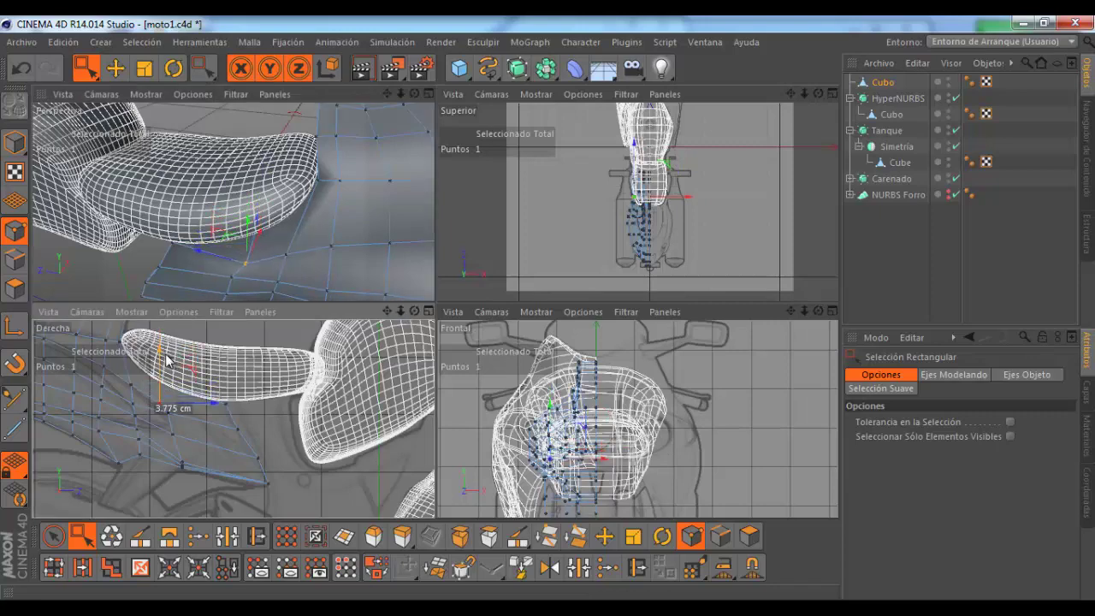
scroll(204, 404, "up", 2)
scroll(204, 403, "up", 2)
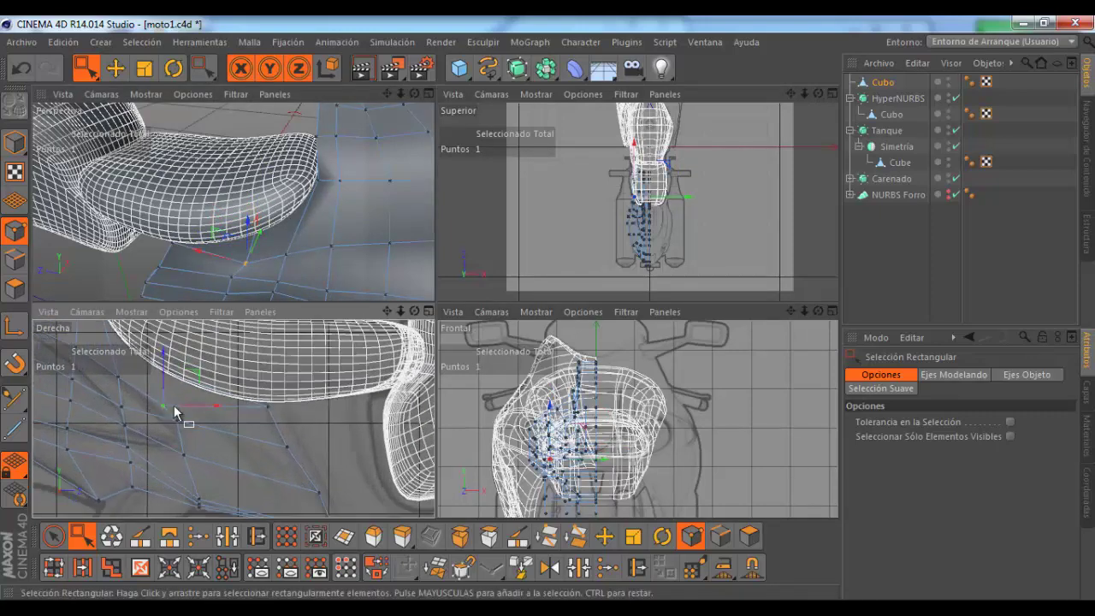
scroll(203, 404, "up", 2)
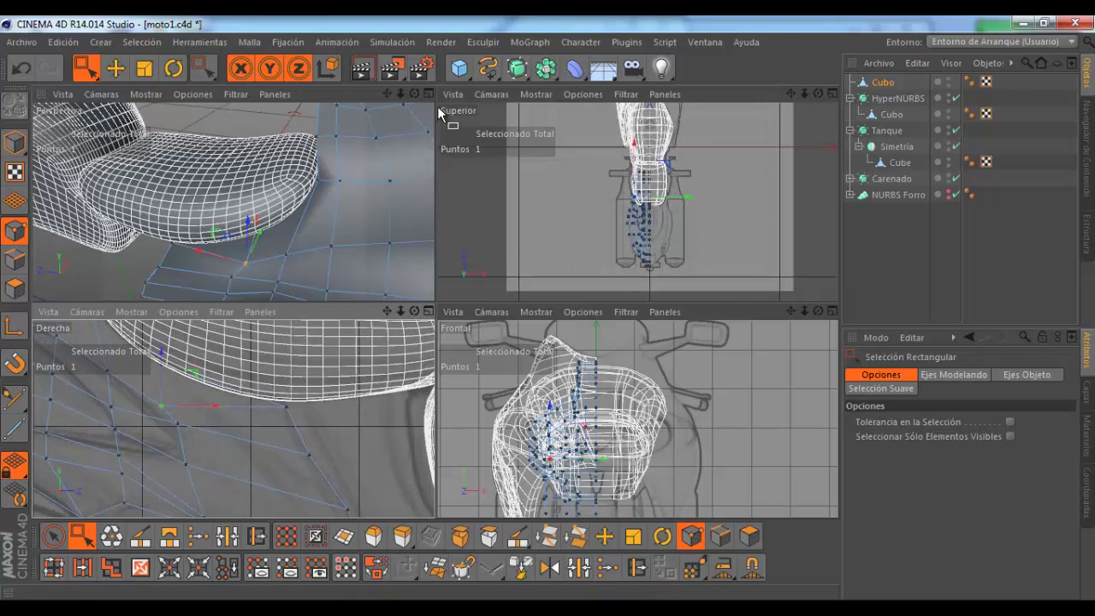
left_click_drag(413, 101, 435, 300)
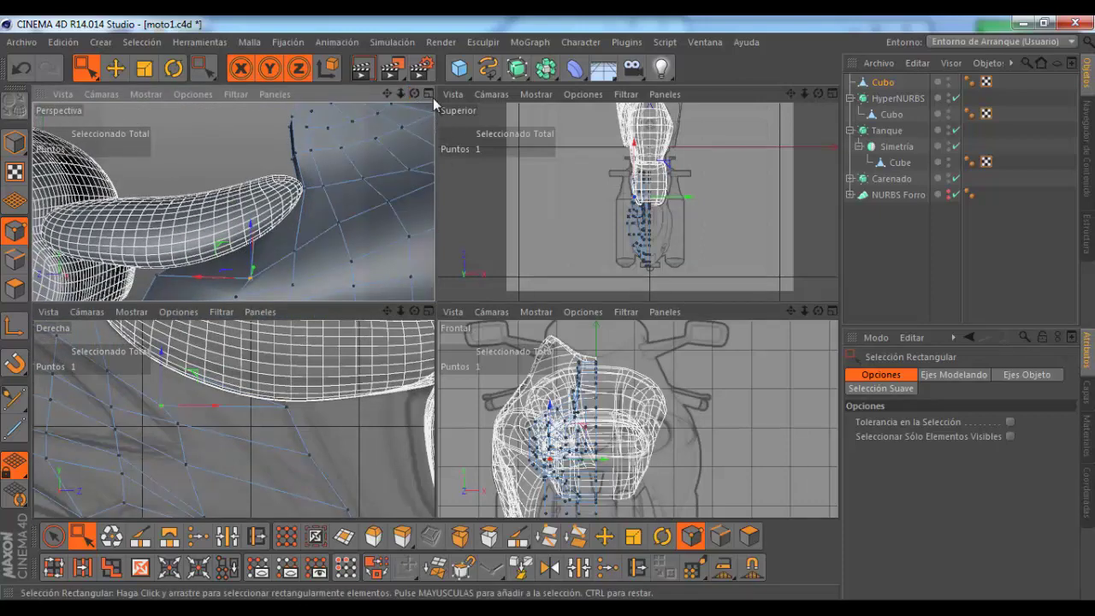
Step: Maximise the Right view, shift a point slightly left along X and lower the next vertex
middle_click(402, 342)
scroll(411, 321, "down", 2)
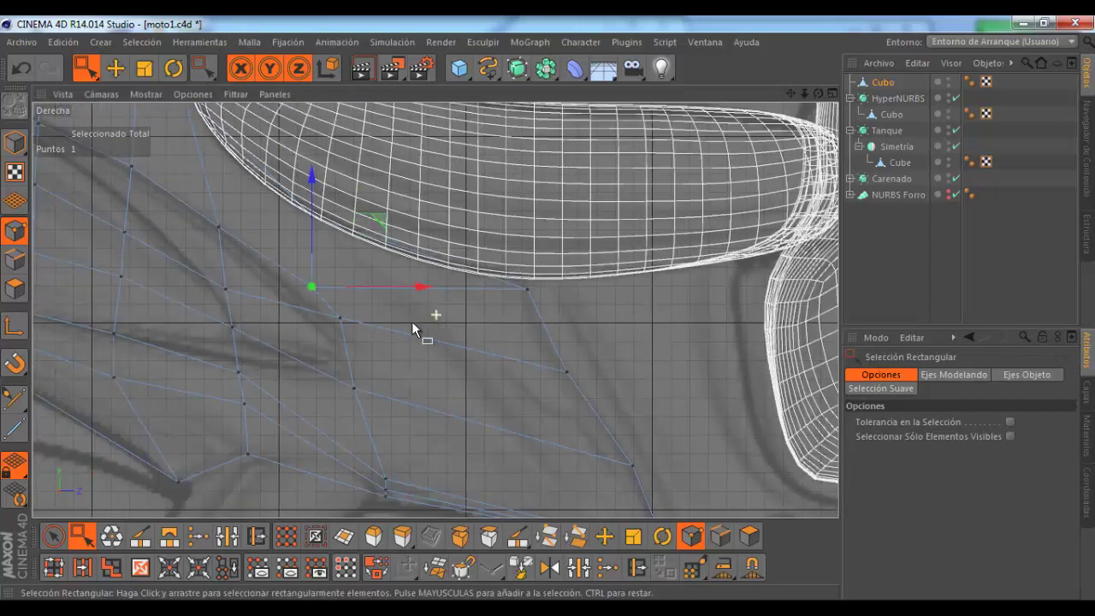
scroll(321, 338, "up", 2)
scroll(321, 338, "up", 1)
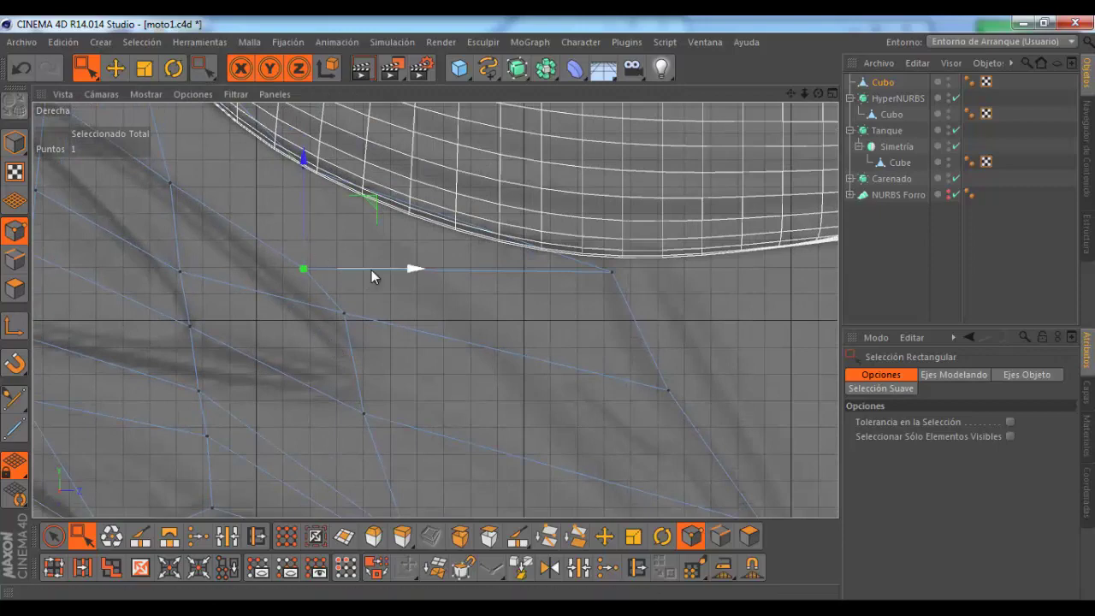
left_click_drag(374, 274, 342, 268)
scroll(316, 273, "down", 2)
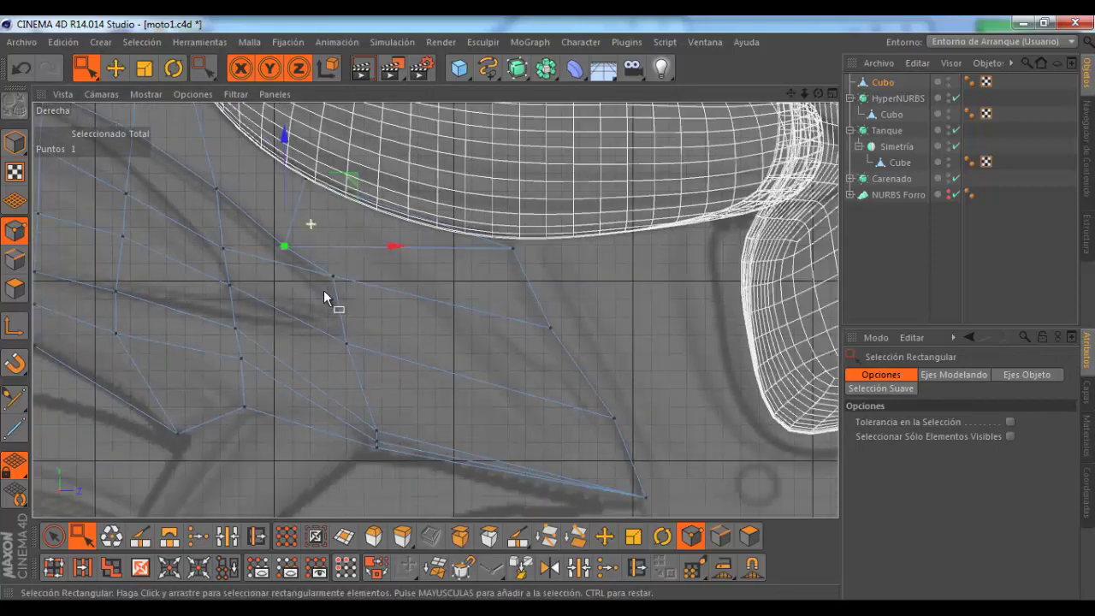
scroll(325, 294, "up", 1)
left_click(333, 270)
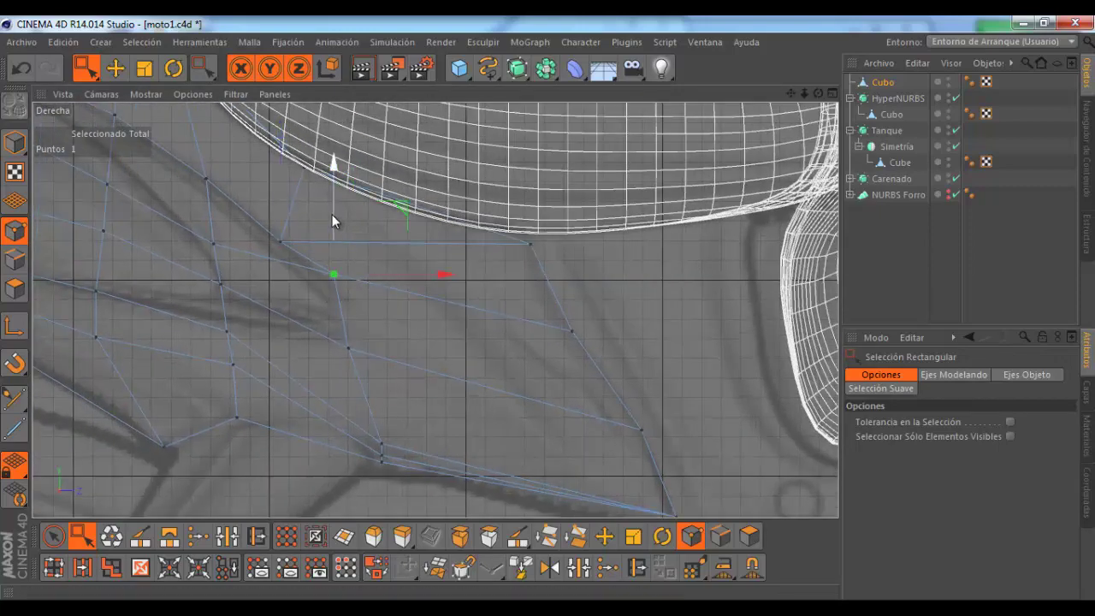
left_click_drag(332, 215, 335, 242)
Step: Raise a lower fairing vertex about 2.4 cm and pull the lower-edge vertex up-left
left_click_drag(341, 341, 373, 366)
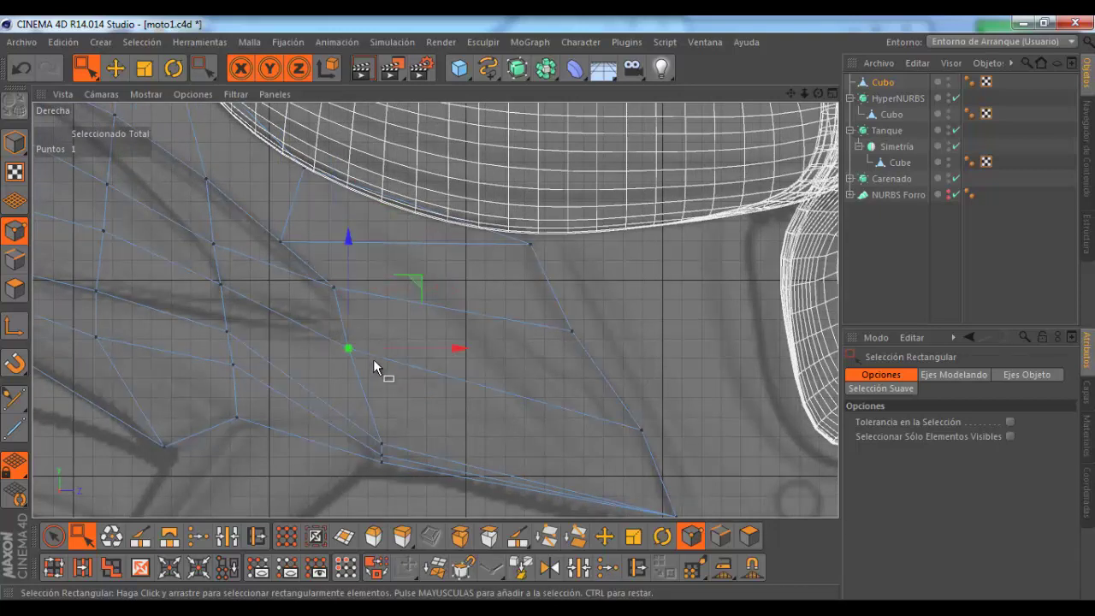
left_click_drag(415, 280, 406, 241)
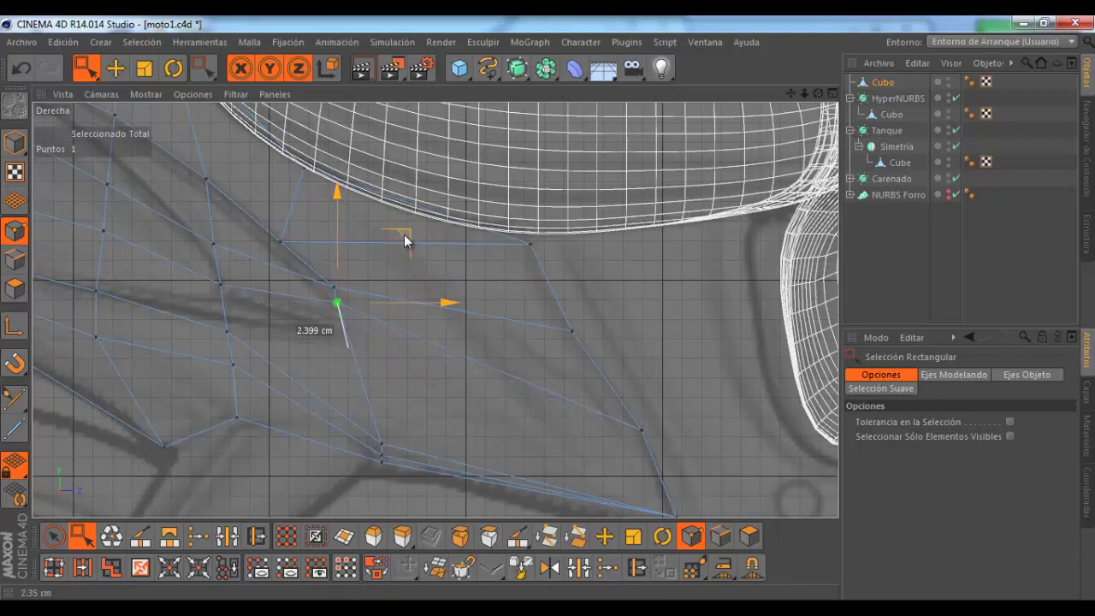
scroll(389, 261, "down", 3)
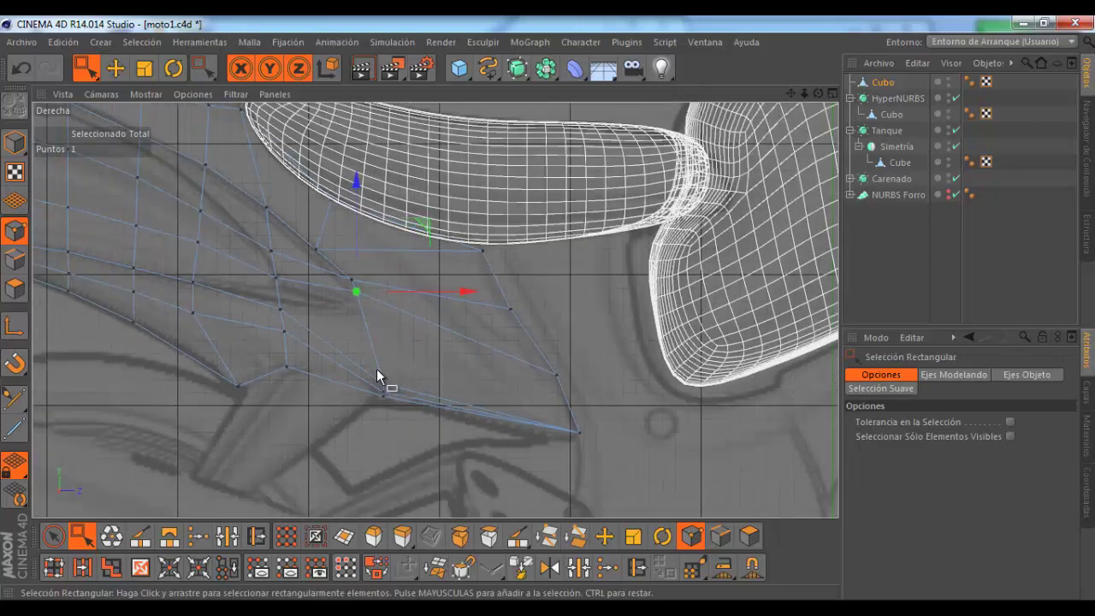
left_click(384, 381)
left_click_drag(448, 314, 419, 243)
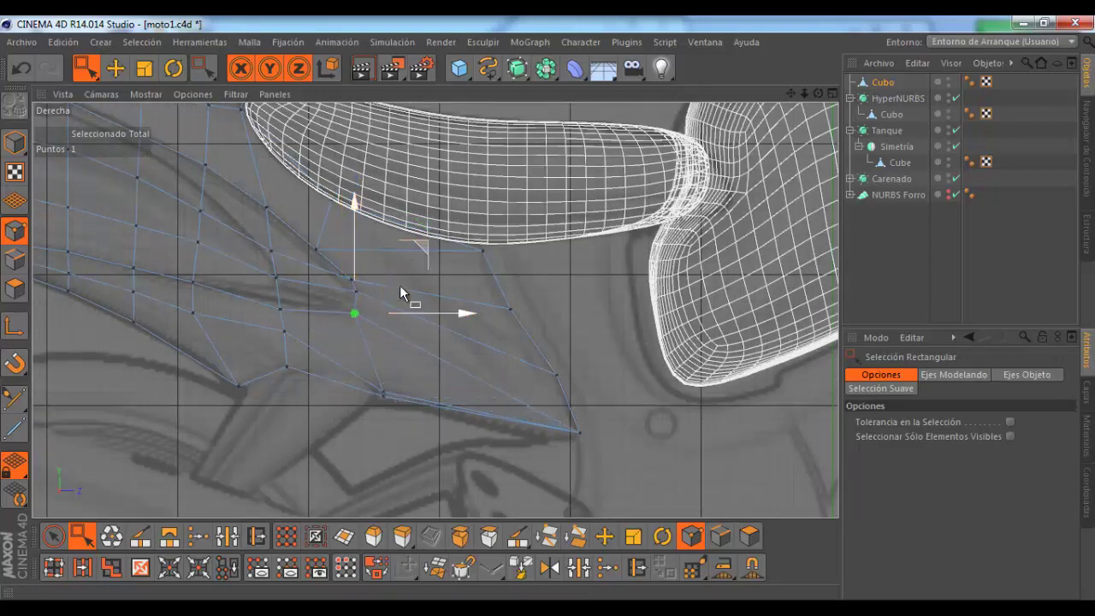
Step: Pull the fairing's bottom tip vertex up and left about 2.8 cm
left_click(384, 390)
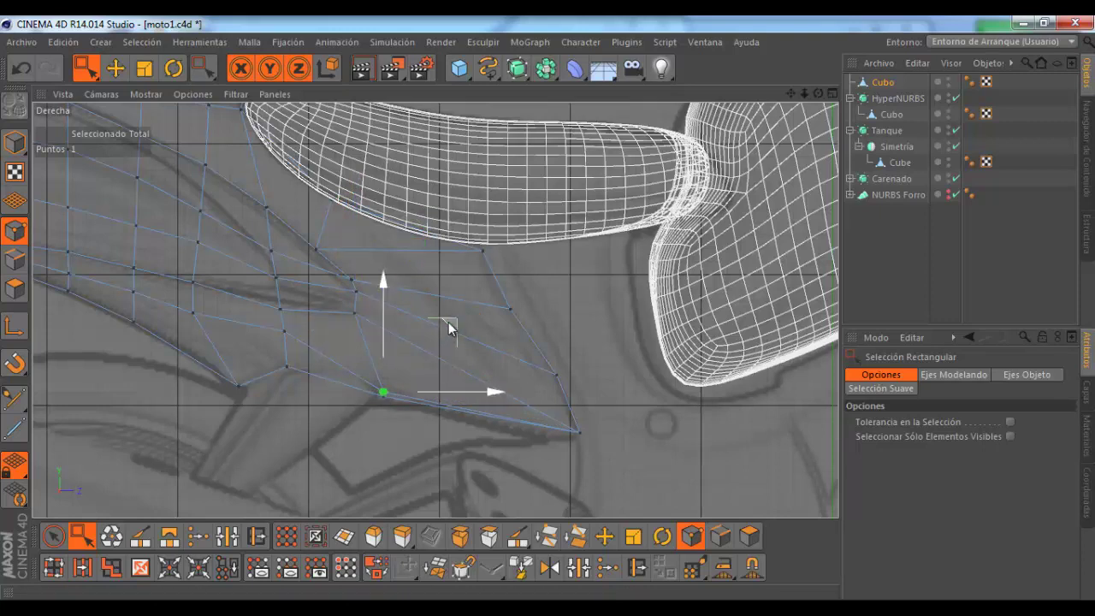
left_click_drag(448, 321, 435, 292)
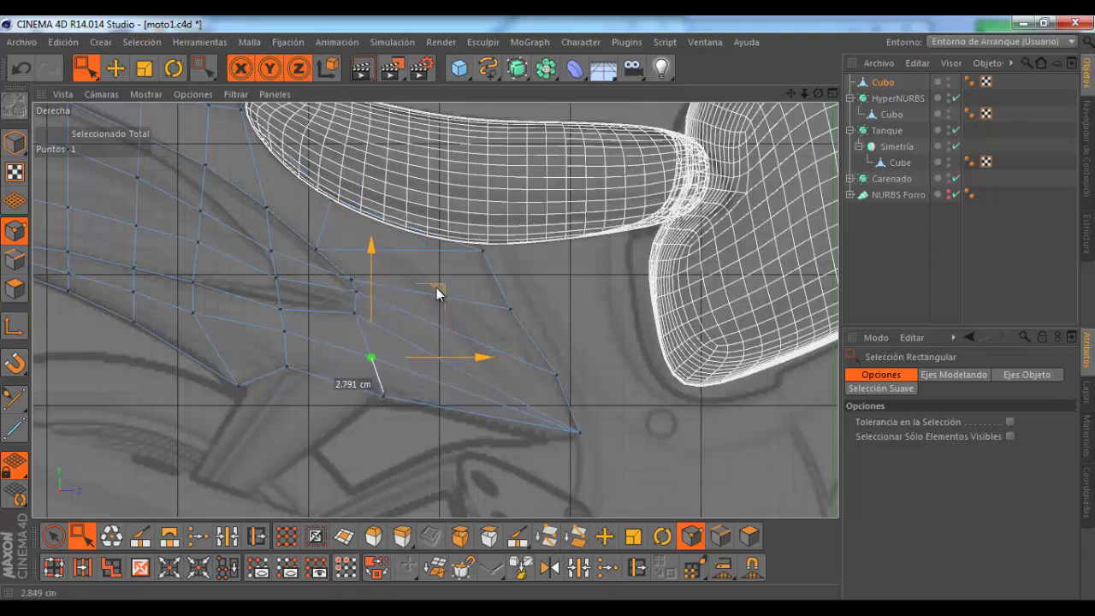
left_click_drag(435, 291, 436, 286)
scroll(390, 302, "down", 3)
scroll(390, 302, "down", 2)
scroll(402, 300, "down", 2)
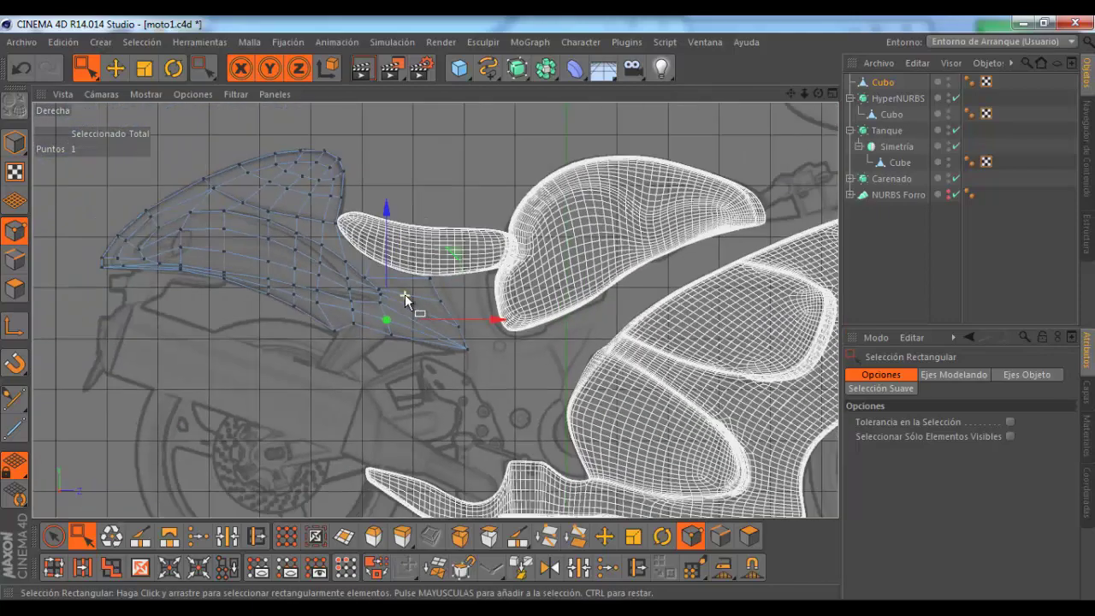
scroll(409, 303, "down", 2)
scroll(393, 297, "down", 2)
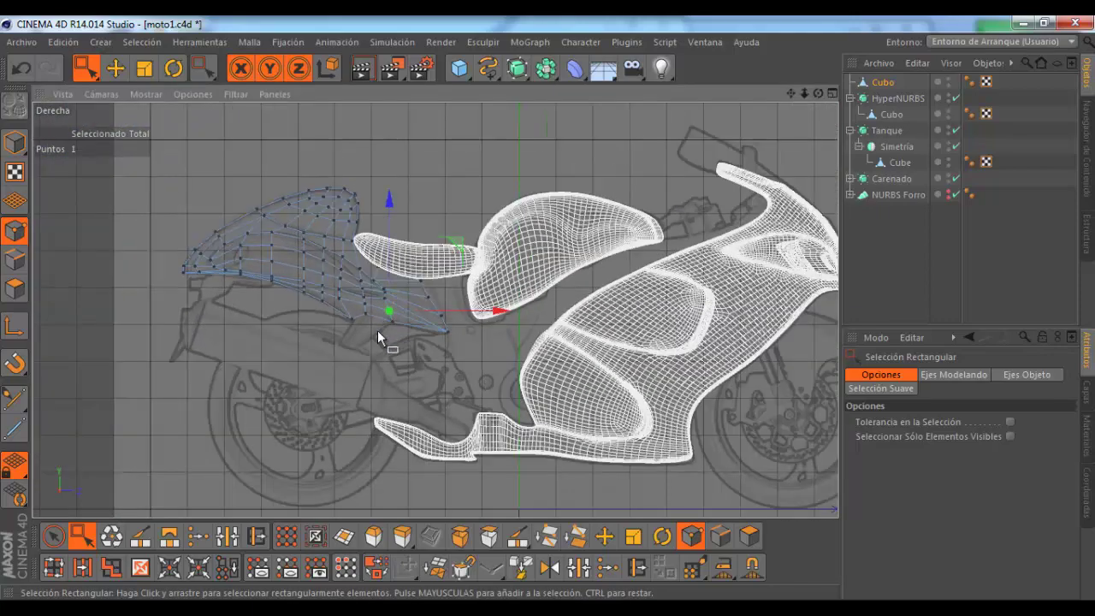
scroll(377, 330, "up", 6)
scroll(331, 354, "up", 2)
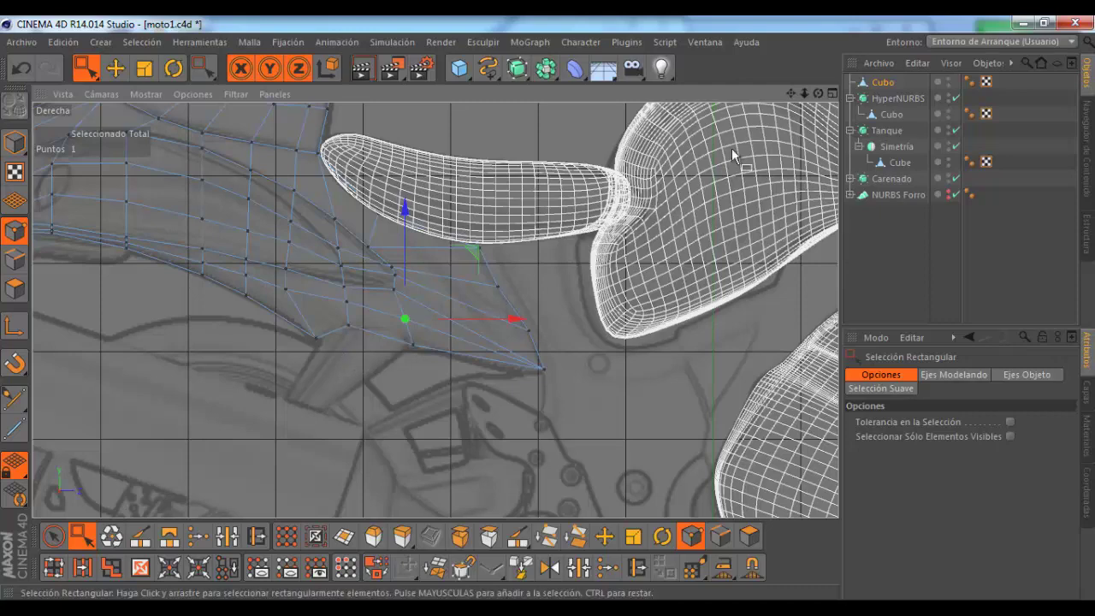
Step: Restore the four-view layout and step the Perspective view back to an earlier framing
left_click(831, 94)
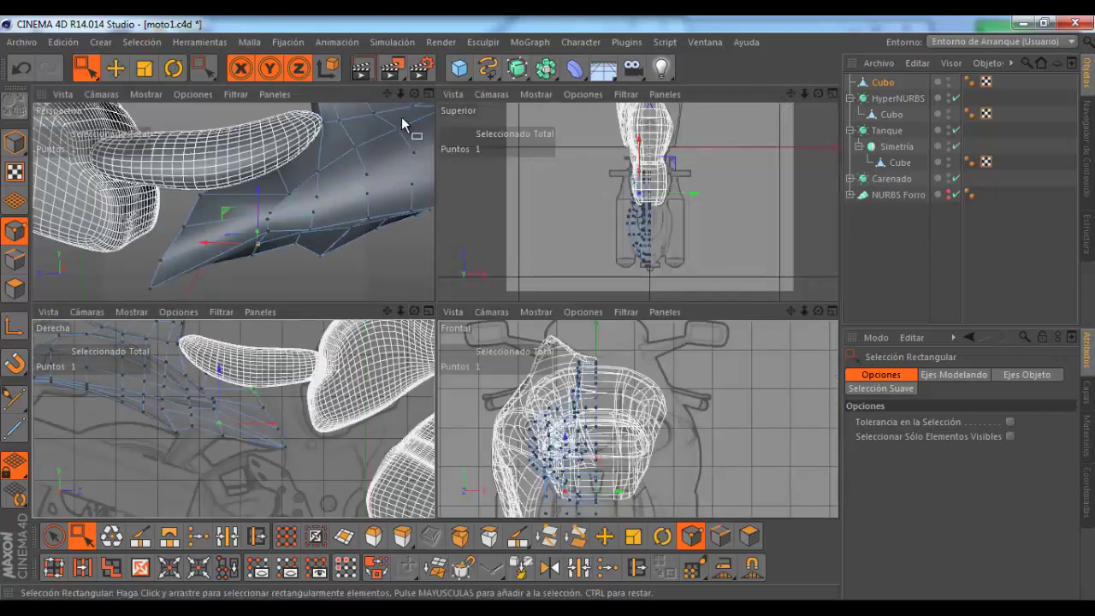
key("ctrl+shift+z")
key("ctrl+shift+z")
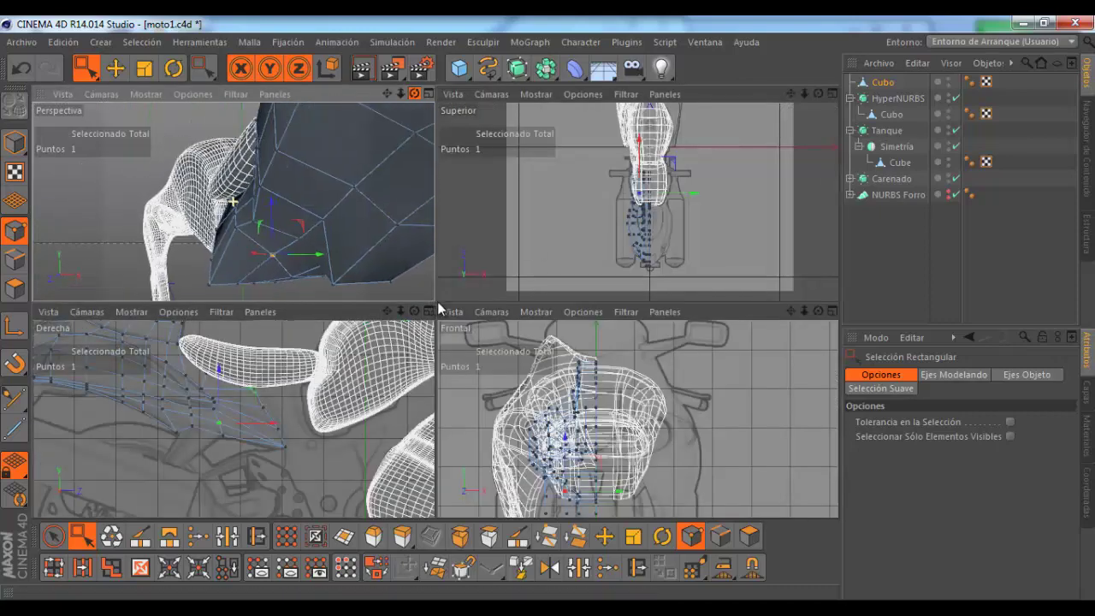
key("ctrl+shift+z")
key("ctrl+shift+z")
key("ctrl+shift+z")
key("ctrl+shift+z")
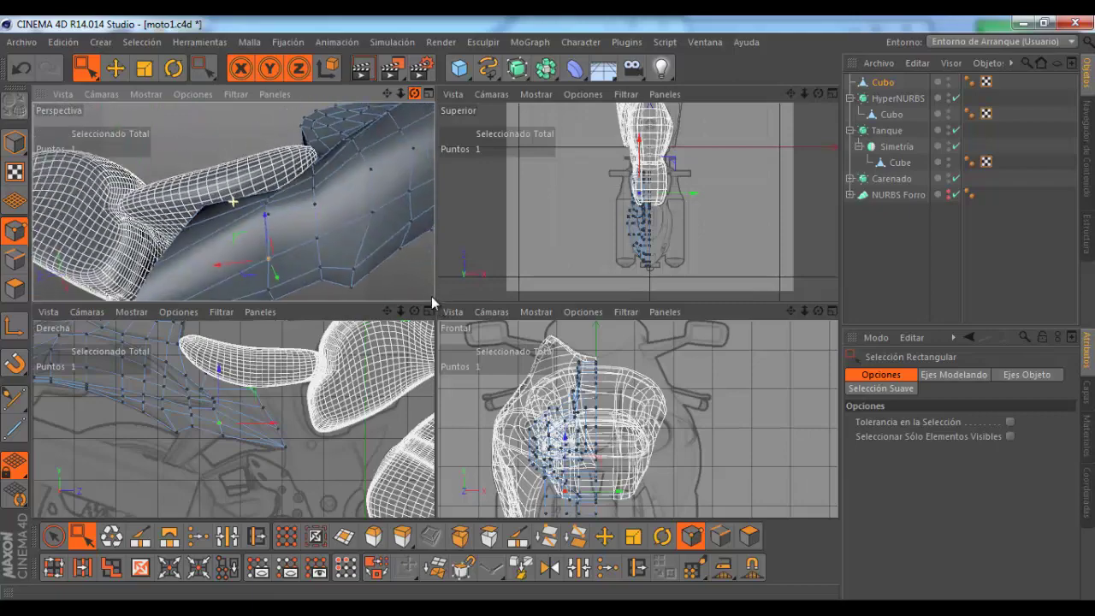
key("ctrl+shift+z")
key("ctrl+shift+z")
key("ctrl+shift+z")
key("ctrl+shift+z")
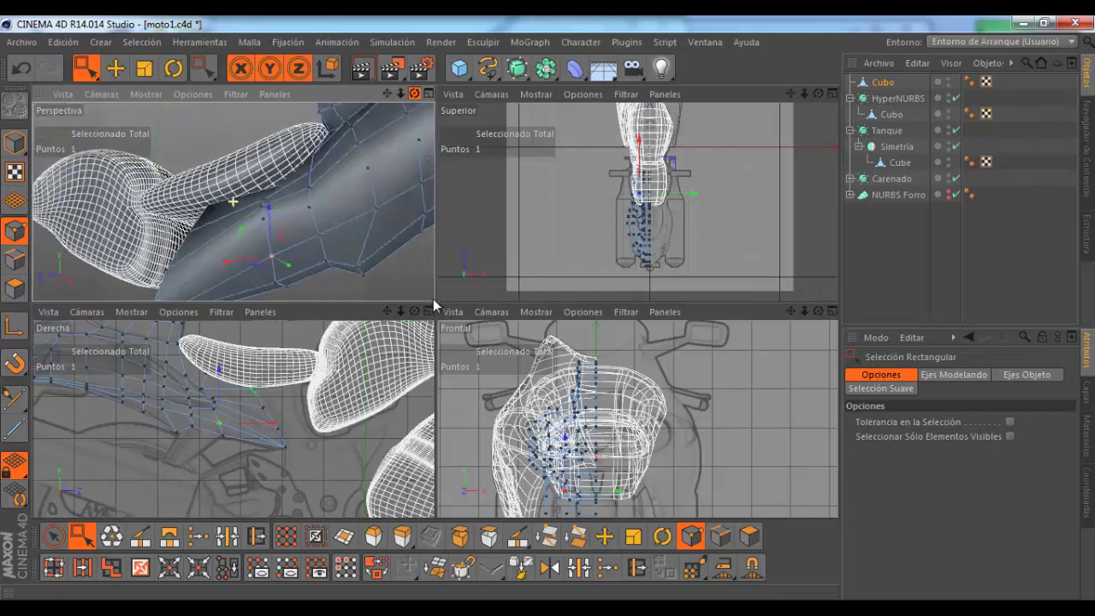
key("ctrl+shift+z")
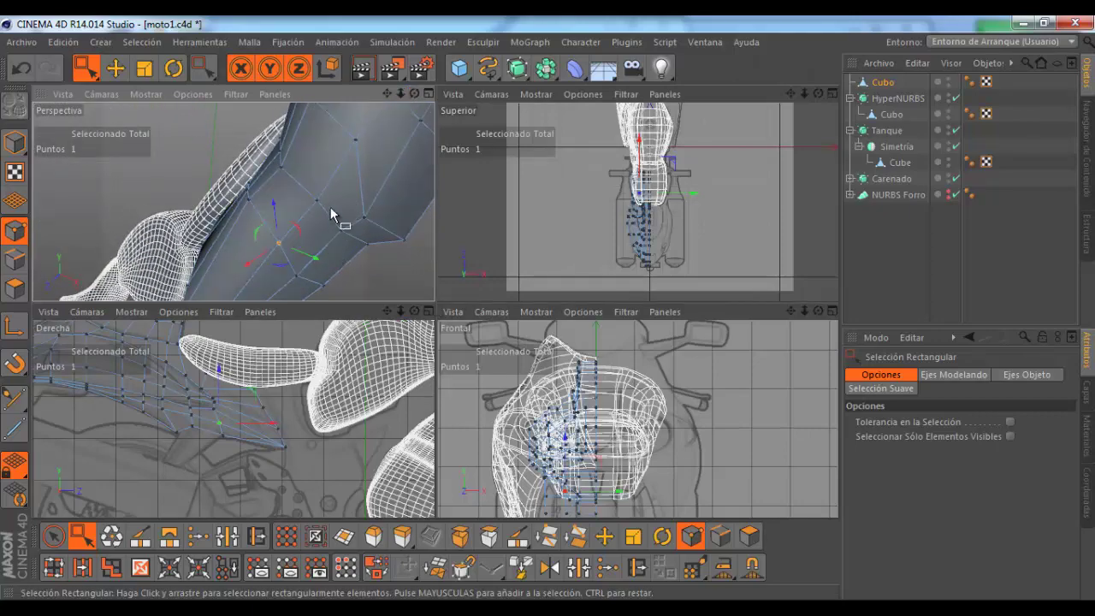
left_click_drag(415, 94, 433, 299)
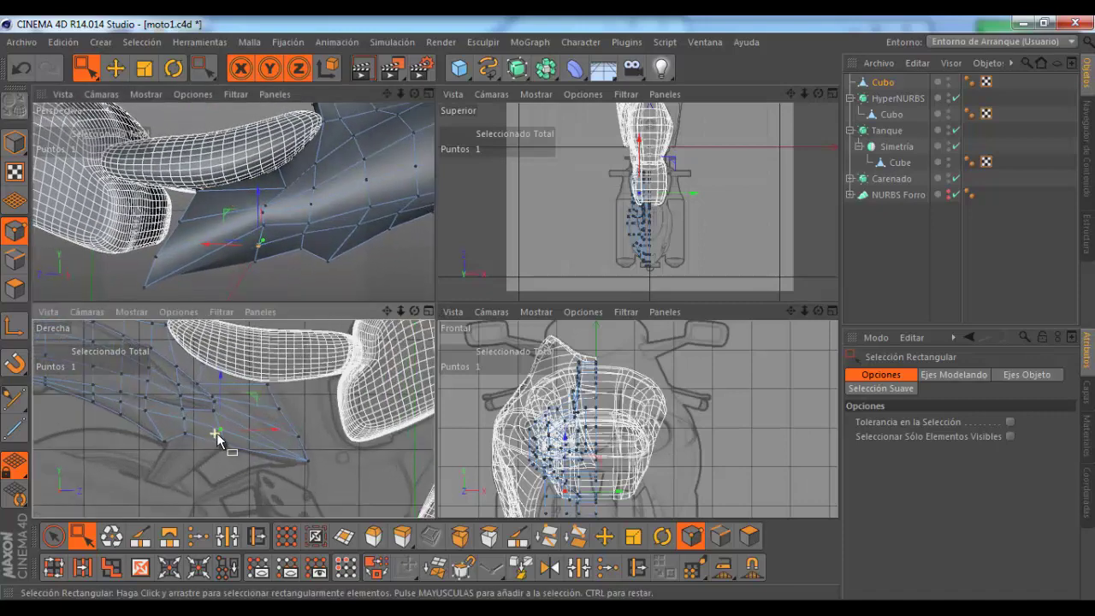
scroll(216, 432, "up", 3)
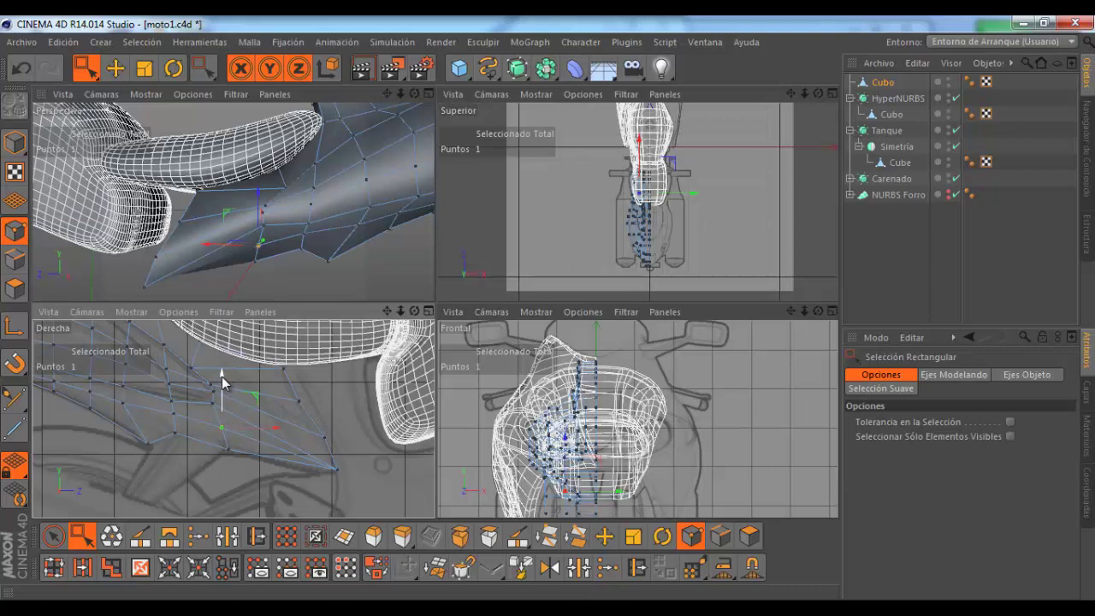
Step: Raise a lower-edge fairing vertex and shift it sideways along X
left_click_drag(221, 376, 233, 390)
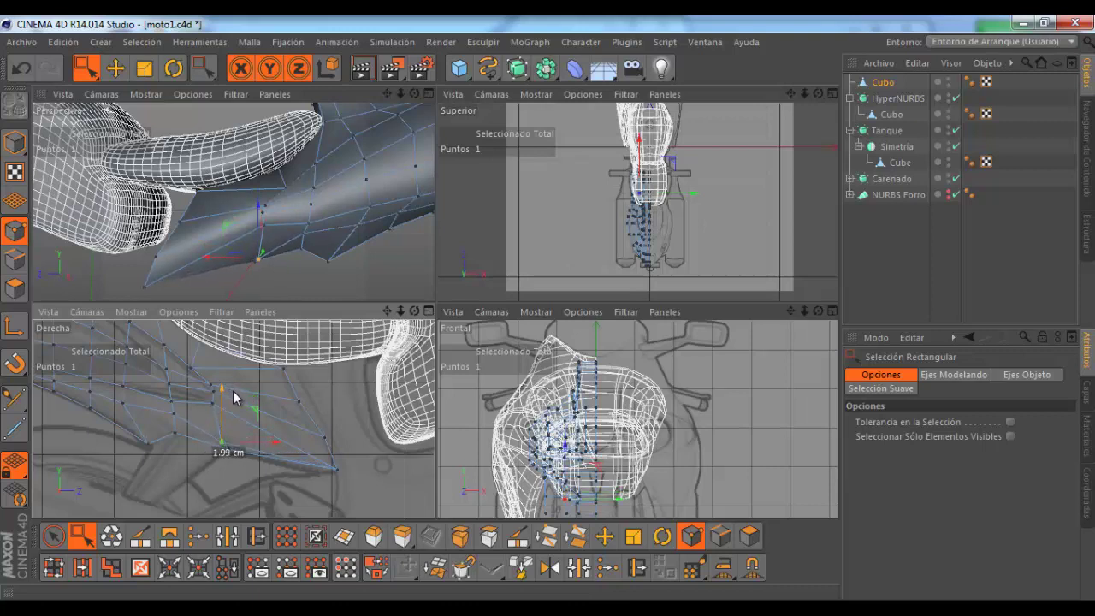
left_click_drag(256, 443, 263, 453)
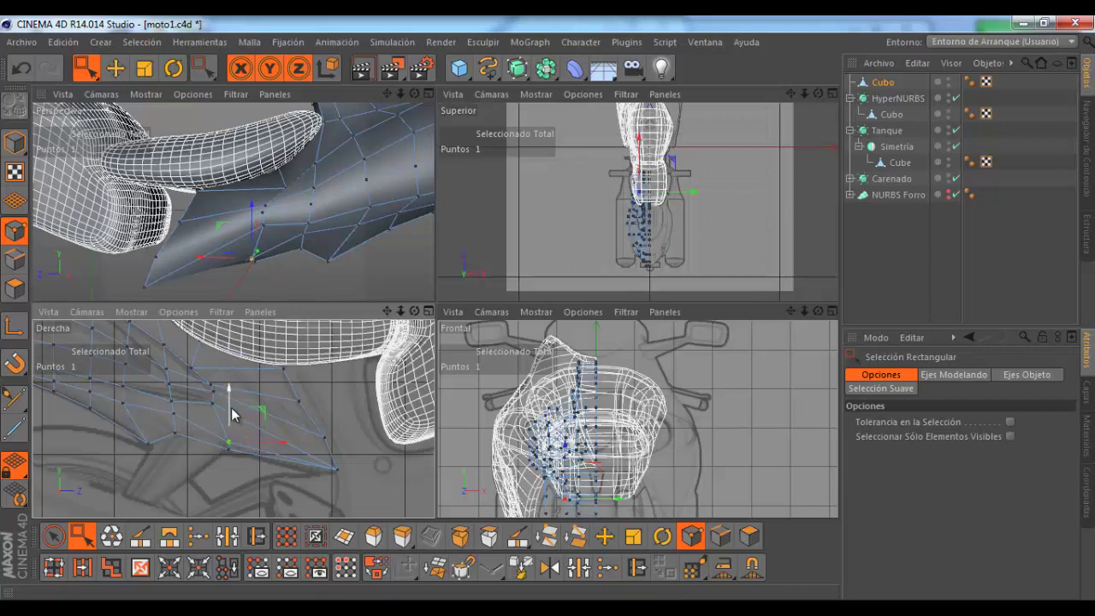
left_click_drag(233, 413, 235, 417)
scroll(259, 415, "down", 1)
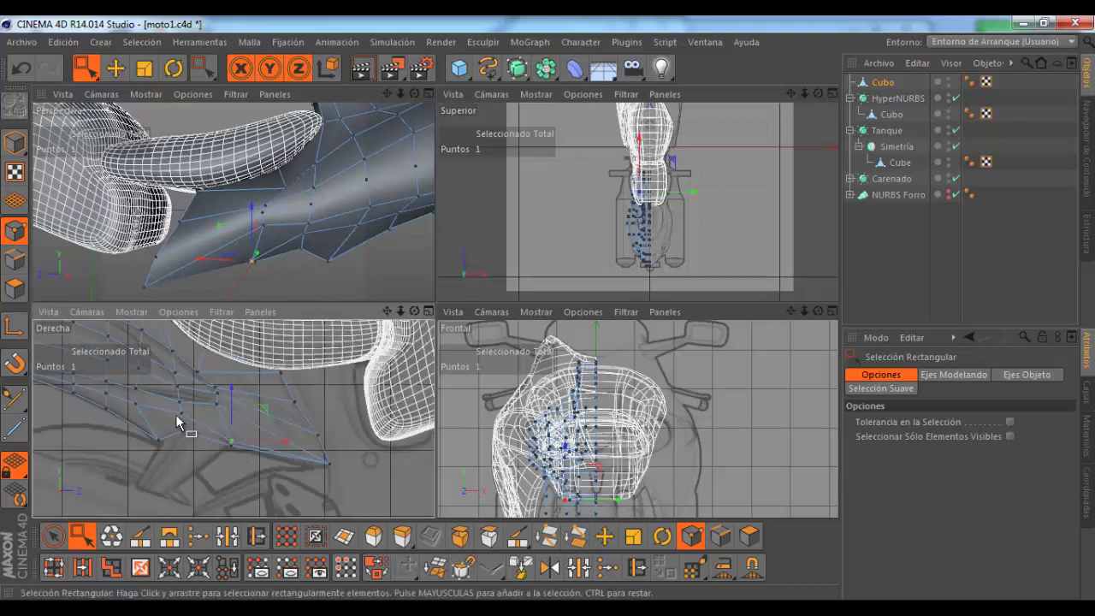
mouse_move(177, 408)
left_mouse_down()
mouse_move(191, 416)
mouse_move(189, 392)
left_mouse_up()
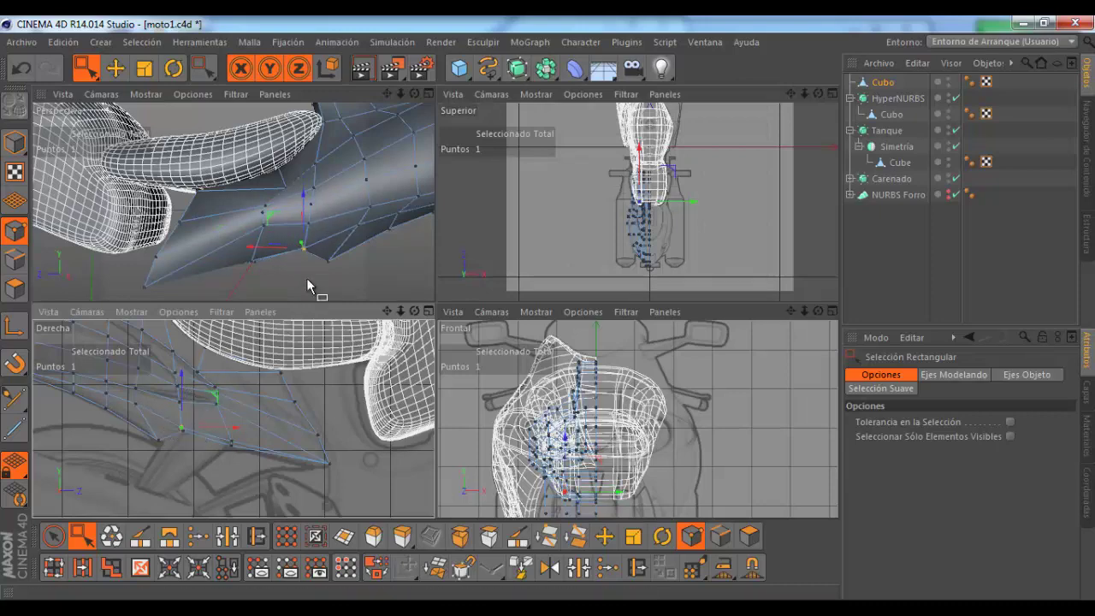
Step: Move a rear edge vertex to straighten the line, then shift three edge vertices 1.279 cm
left_click_drag(415, 93, 425, 303)
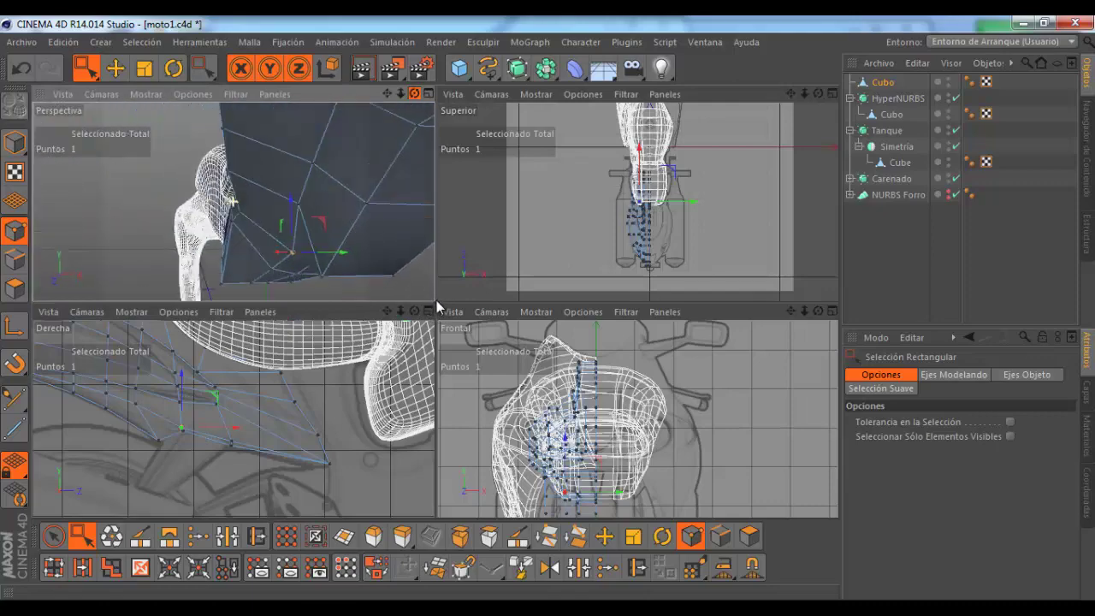
mouse_move(425, 303)
left_mouse_down()
mouse_move(435, 302)
mouse_move(299, 184)
left_mouse_up()
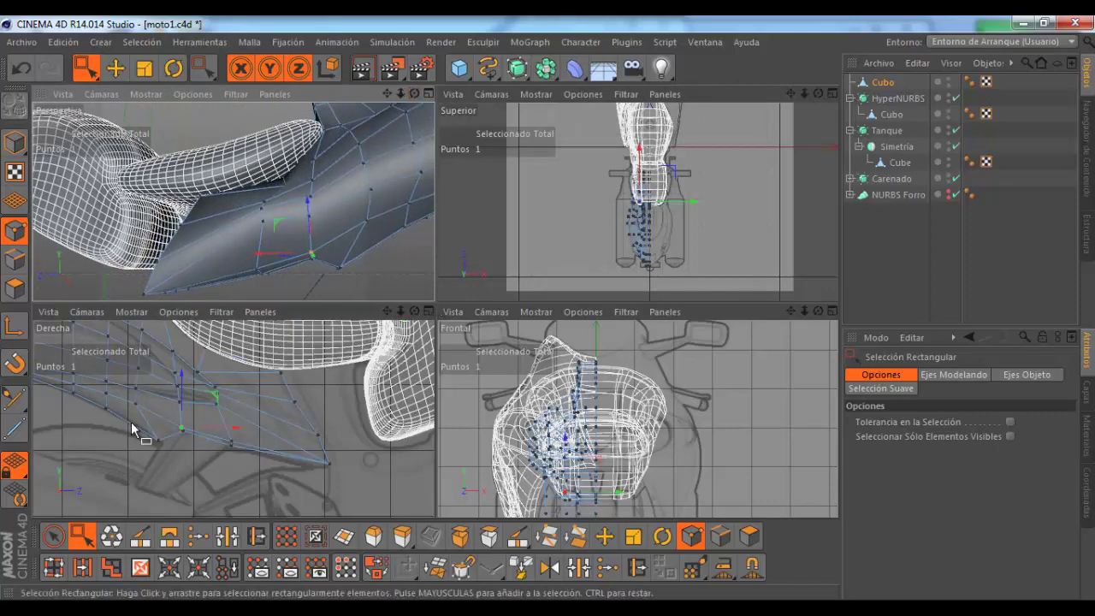
scroll(132, 424, "up", 2)
left_click(136, 399)
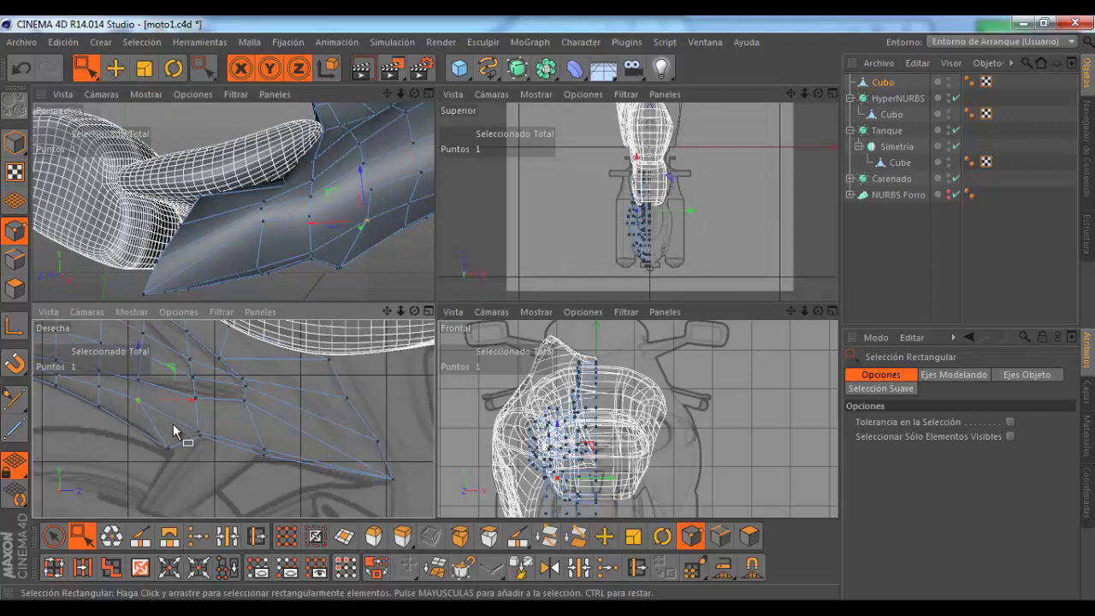
left_click_drag(171, 368, 198, 415)
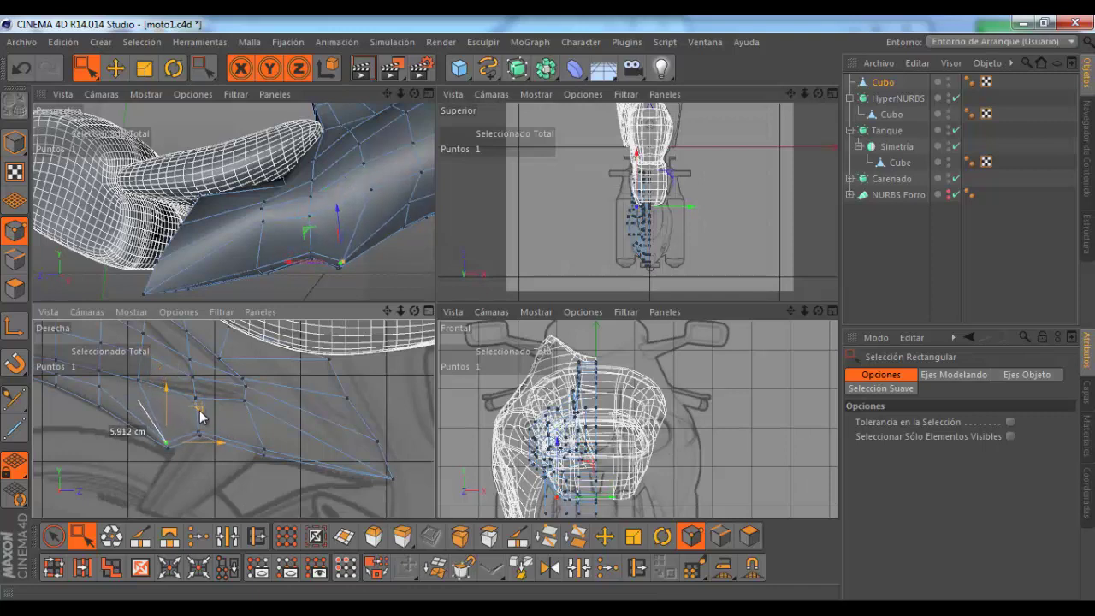
scroll(205, 445, "up", 2)
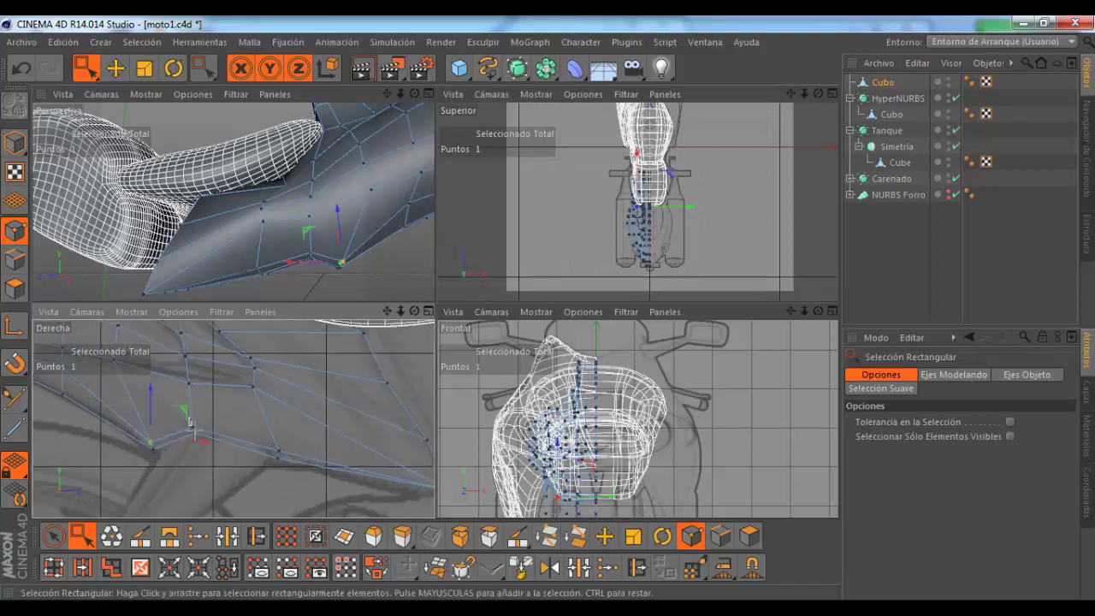
mouse_move(184, 416)
left_mouse_down()
mouse_move(214, 449)
mouse_move(245, 438)
left_mouse_up()
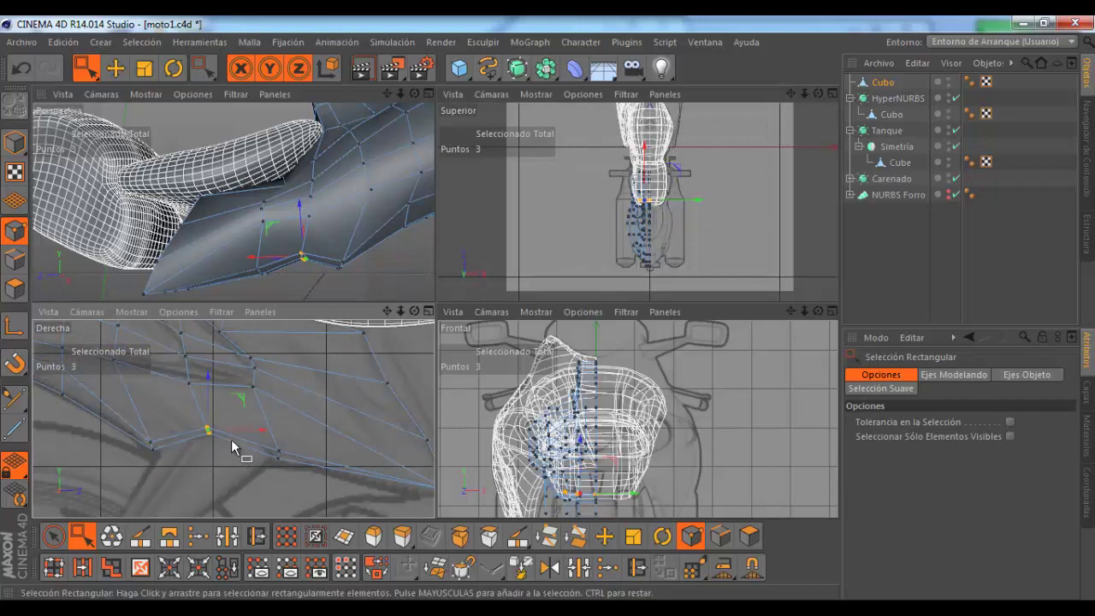
Step: Maximise the Perspective view and slide a side-panel vertex along X
scroll(226, 440, "down", 3)
scroll(205, 432, "down", 1)
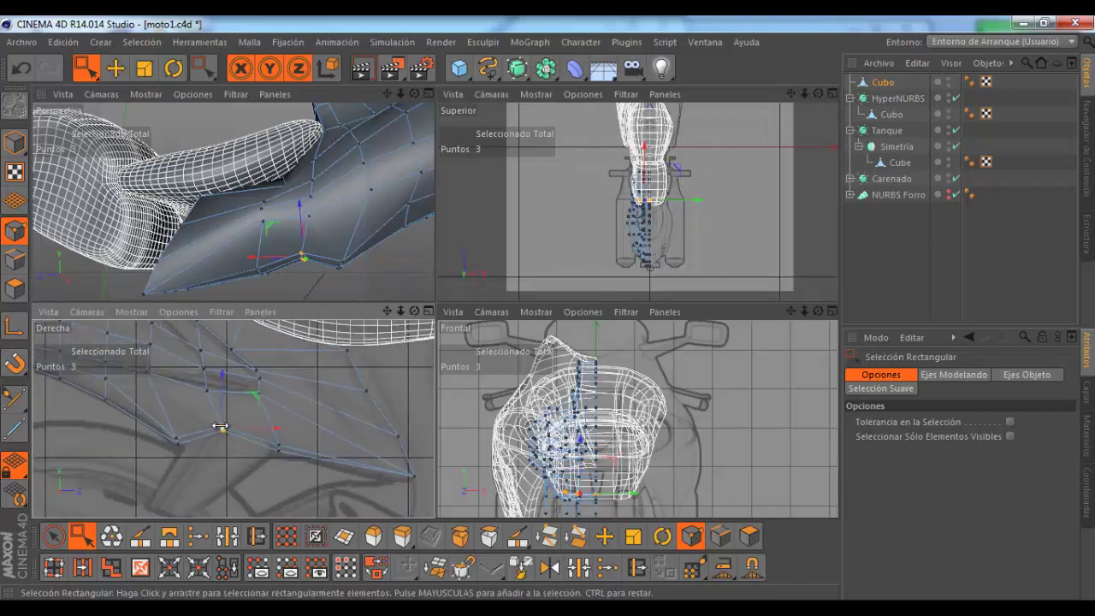
scroll(242, 428, "down", 1)
left_click(428, 94)
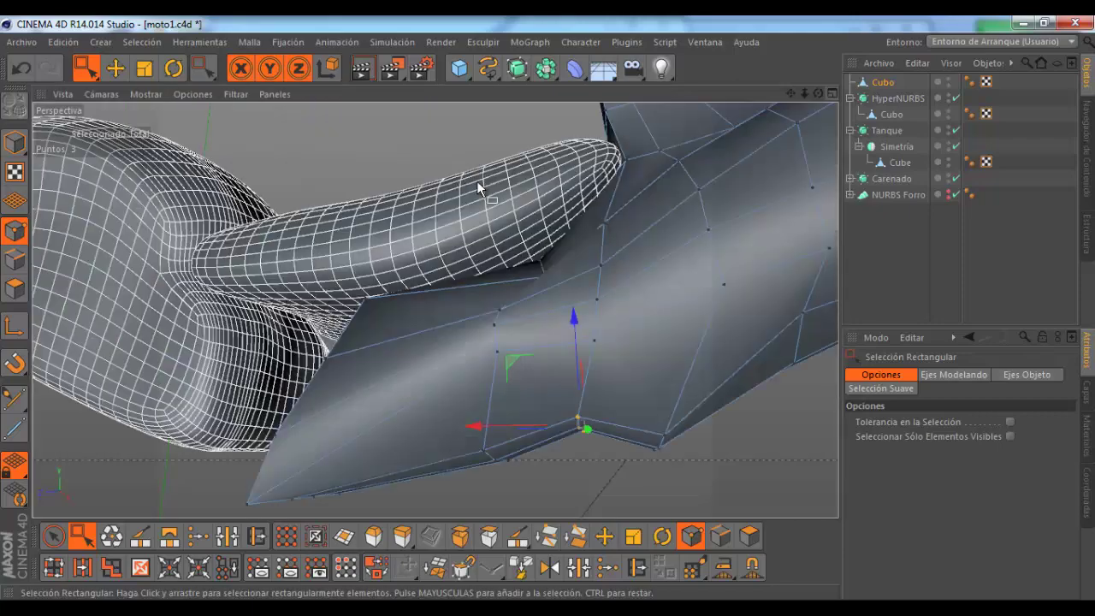
mouse_move(818, 94)
left_mouse_down()
mouse_move(541, 305)
mouse_move(535, 291)
mouse_move(529, 322)
left_mouse_up()
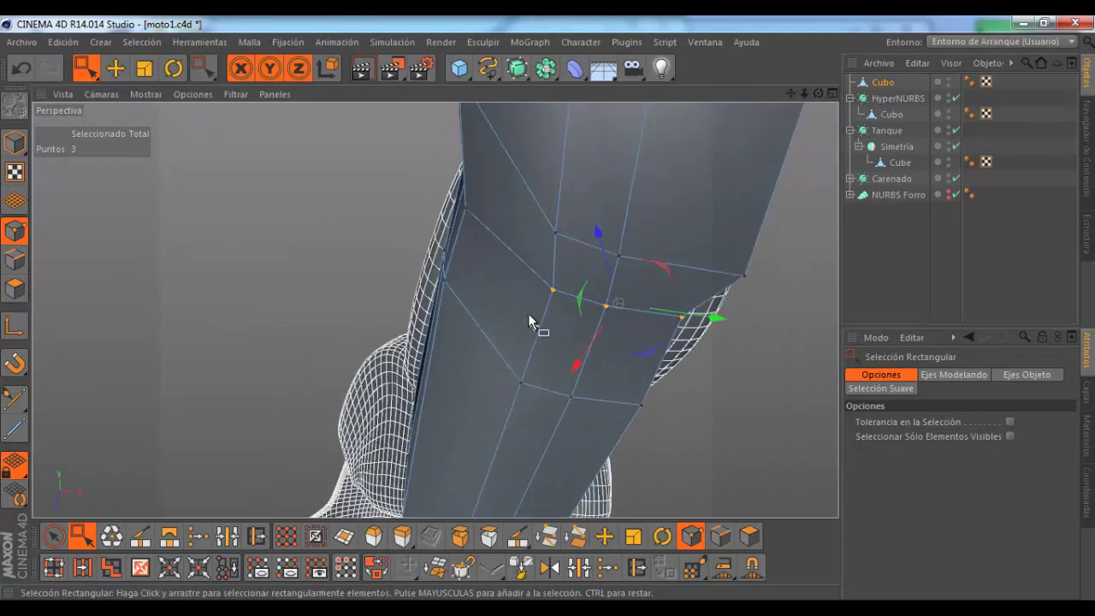
left_click_drag(545, 282, 561, 318)
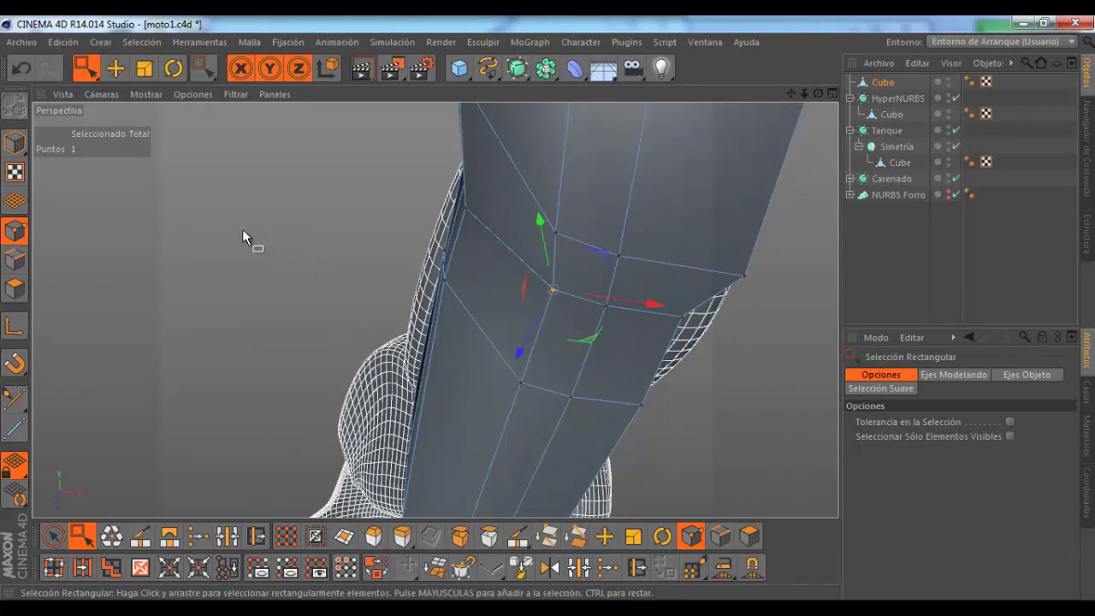
mouse_move(820, 99)
left_mouse_down()
mouse_move(546, 308)
mouse_move(796, 138)
left_mouse_up()
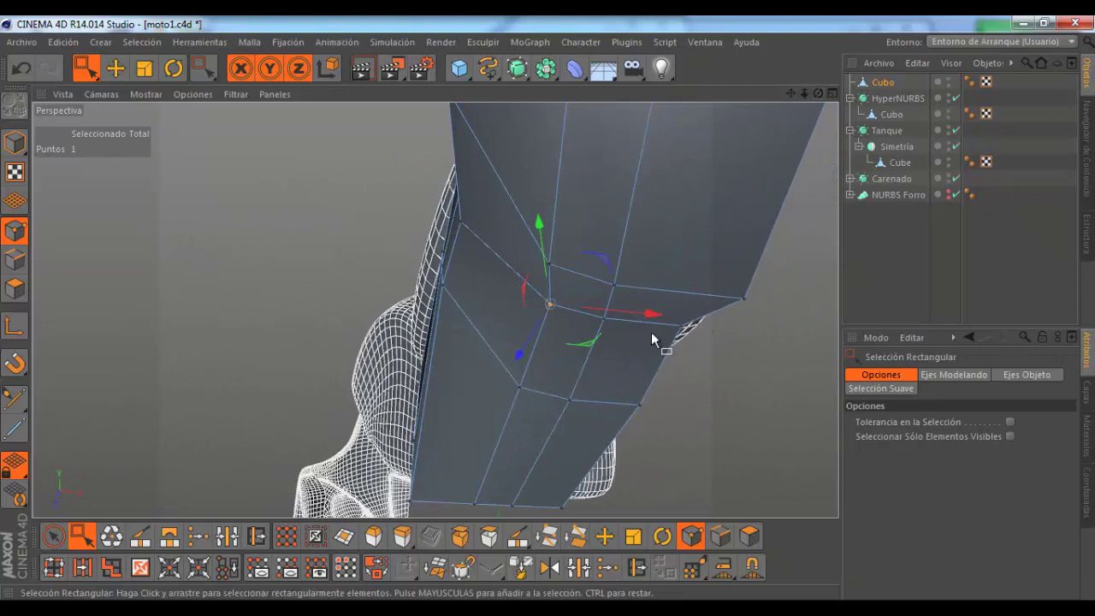
left_click_drag(648, 315, 612, 315)
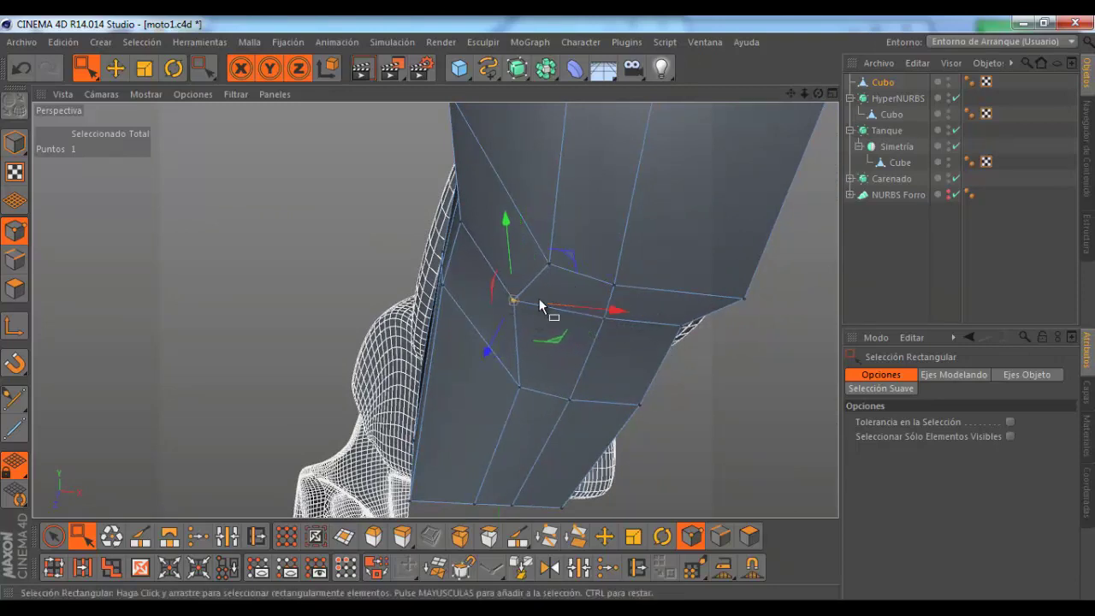
Step: Slide a neighbouring panel vertex about 0.6 cm along X and nudge another edge vertex
left_click(516, 384)
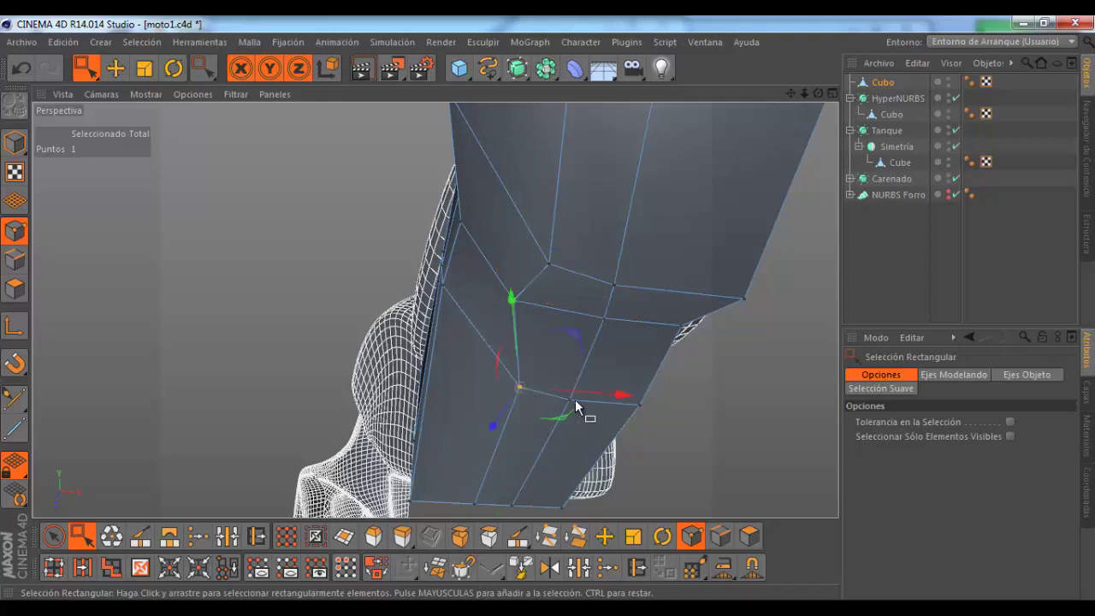
left_click_drag(579, 391, 565, 391)
left_click(550, 265)
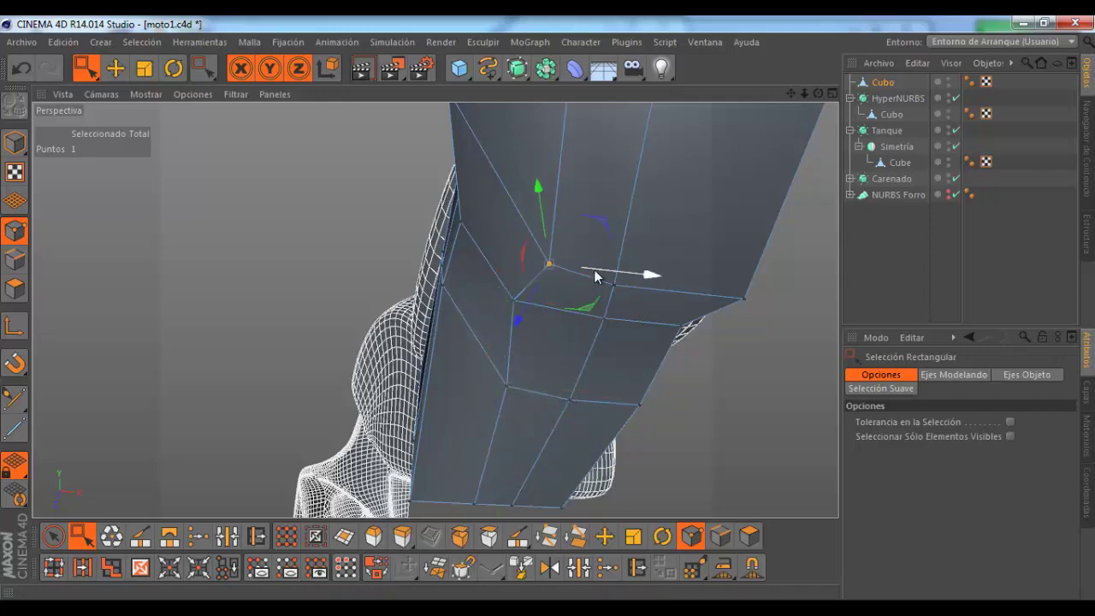
mouse_move(591, 273)
left_mouse_down()
mouse_move(578, 274)
mouse_move(550, 351)
left_mouse_up()
Step: Enable Select Only Visible Elements and shift three visible panel vertices 0.748 cm along X
mouse_move(816, 93)
left_mouse_down()
mouse_move(550, 309)
mouse_move(785, 107)
left_mouse_up()
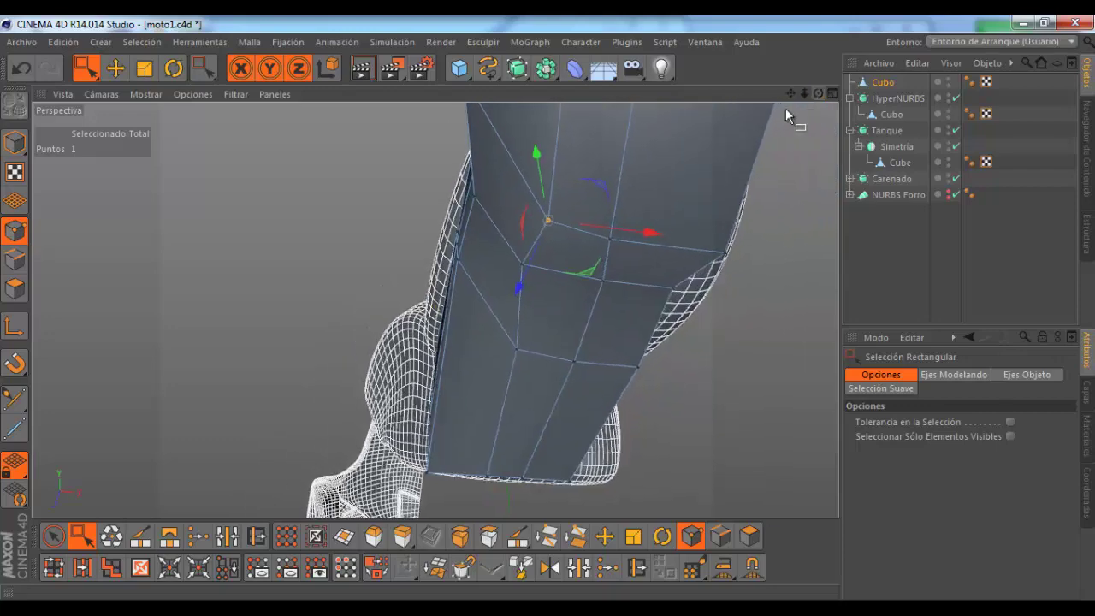
left_click_drag(509, 191, 555, 374)
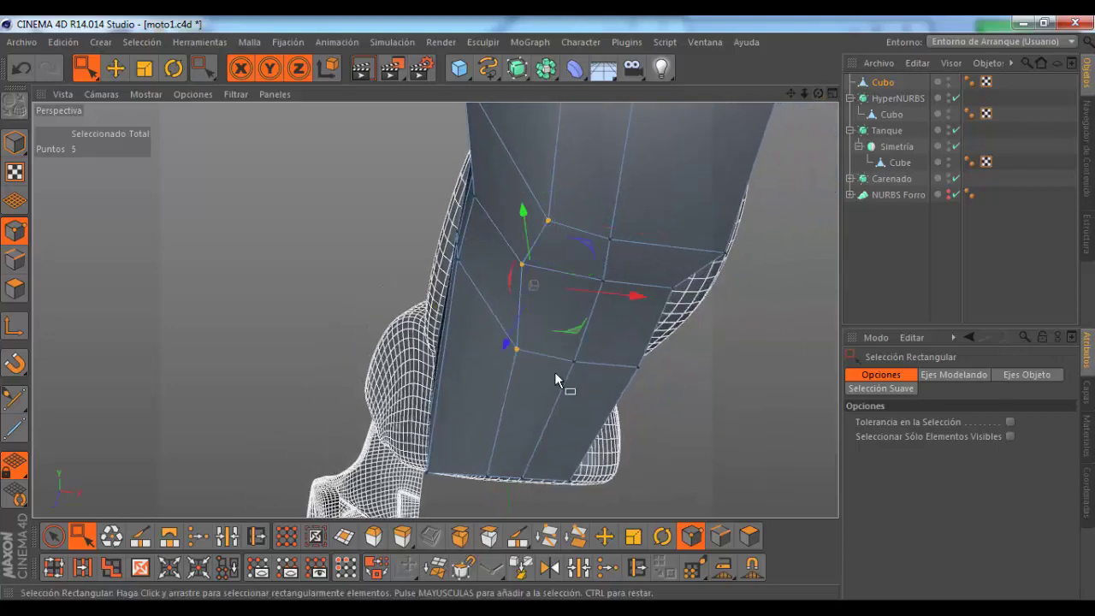
left_click(1010, 436)
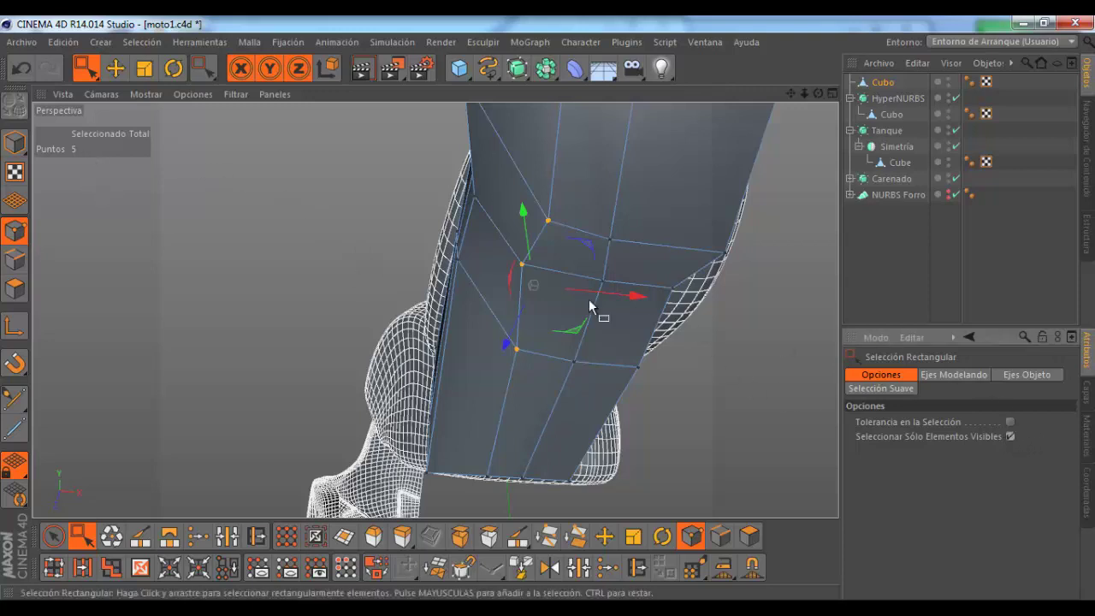
left_click_drag(500, 186, 552, 376)
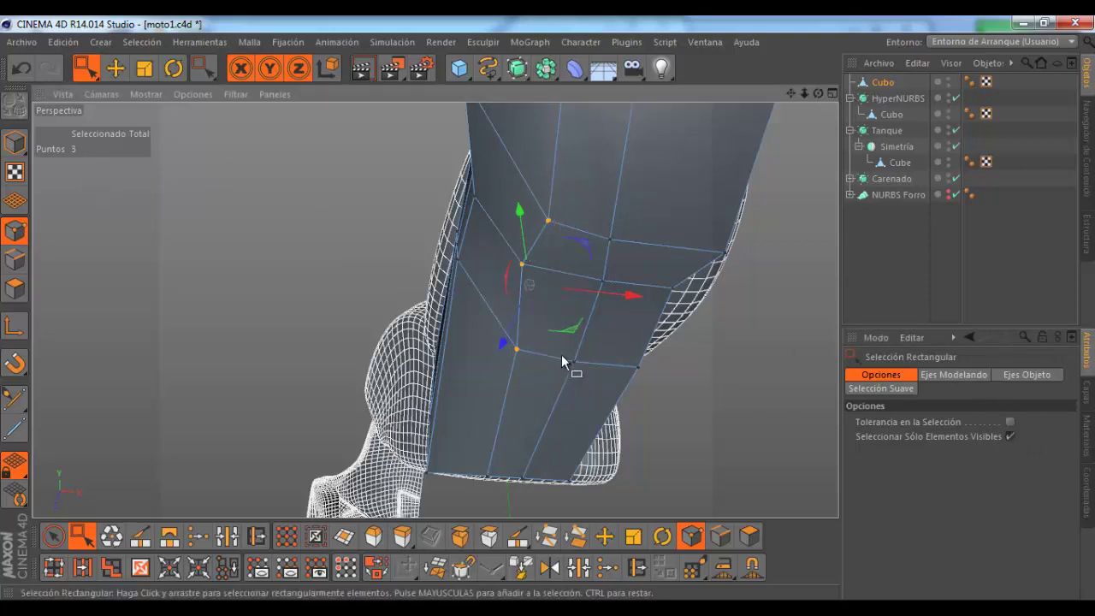
left_click_drag(613, 295, 600, 292)
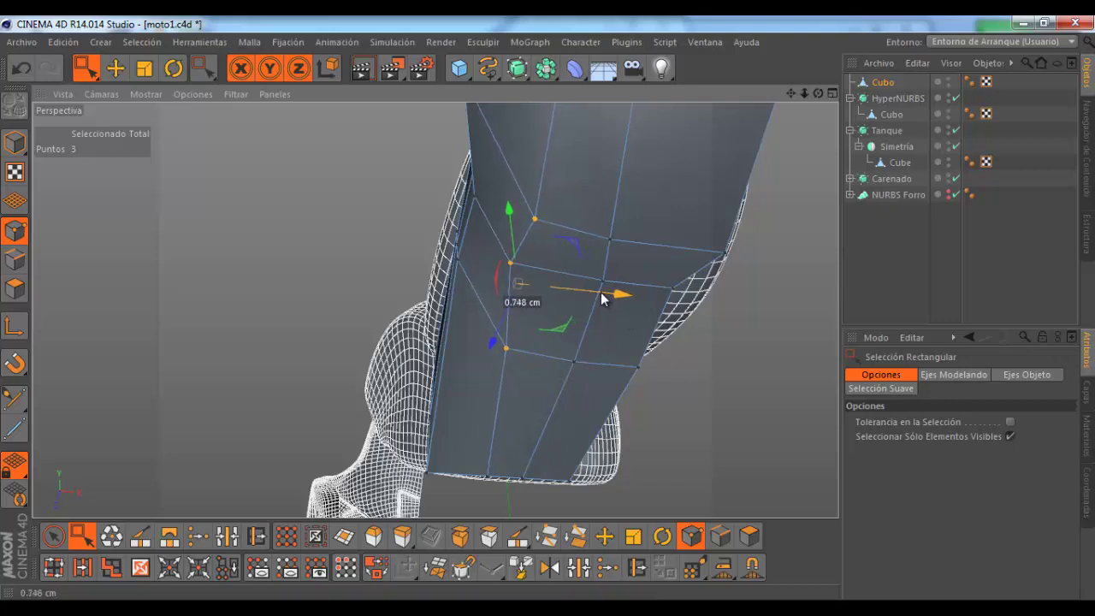
left_click(15, 289)
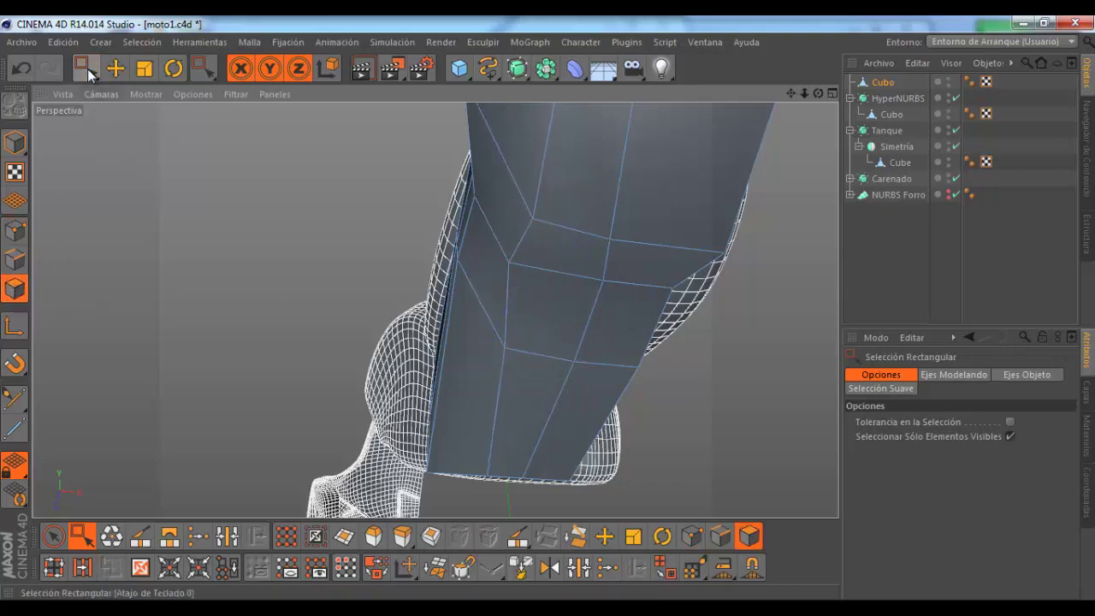
Step: Live-select two side-panel polygons and inner-extrude them by 0.4 cm
left_click_drag(85, 67, 120, 102)
left_click(120, 103)
left_click_drag(569, 264, 570, 283)
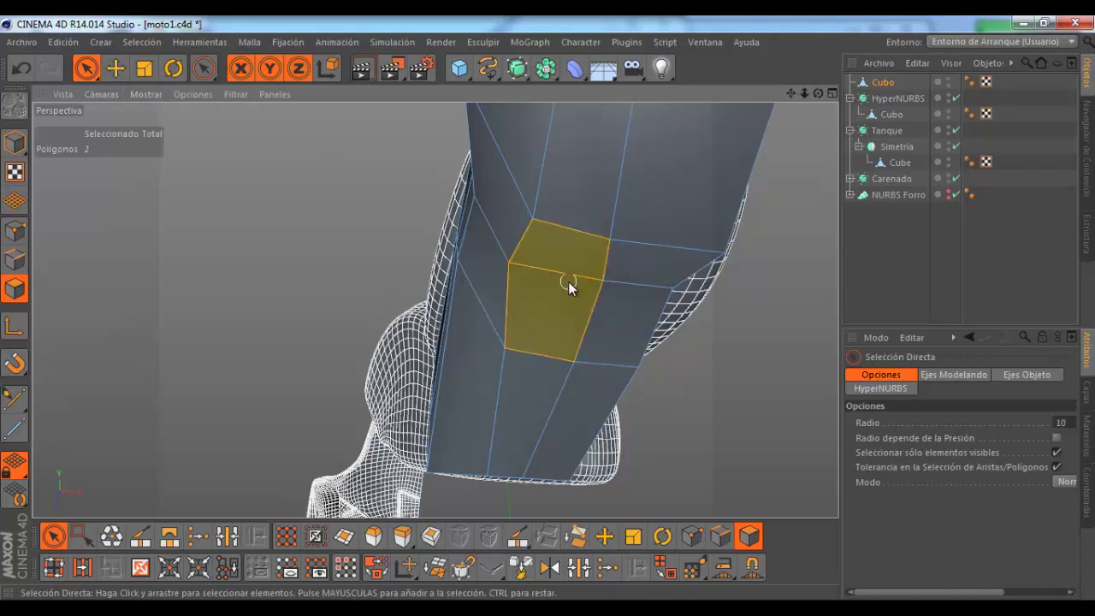
left_click(430, 536)
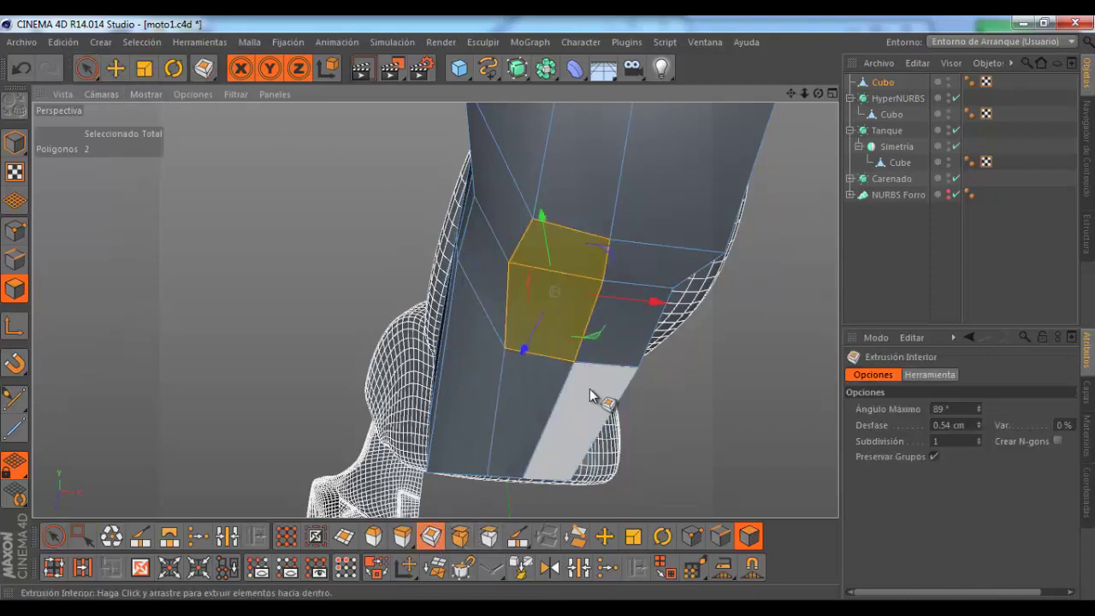
mouse_move(547, 308)
left_mouse_down()
mouse_move(804, 114)
mouse_move(552, 310)
left_mouse_up()
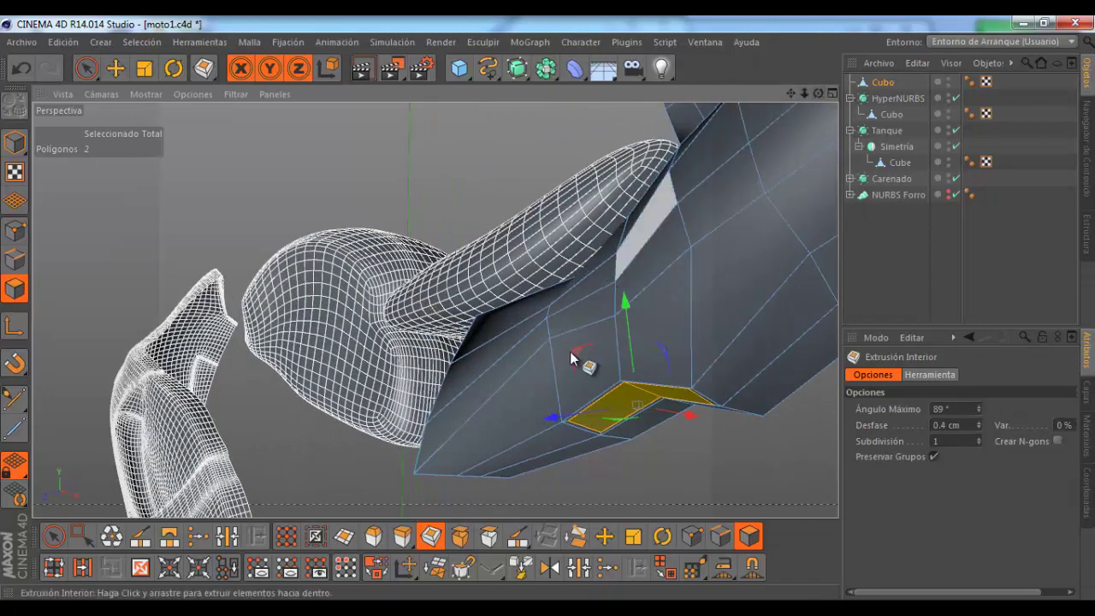
Step: Extrude the inset polygons 1.13 cm and return to the four-view layout
left_click(401, 536)
mouse_move(378, 317)
left_mouse_down("alt")
mouse_move(519, 347)
mouse_move(492, 331)
mouse_move(550, 308)
left_mouse_up("alt")
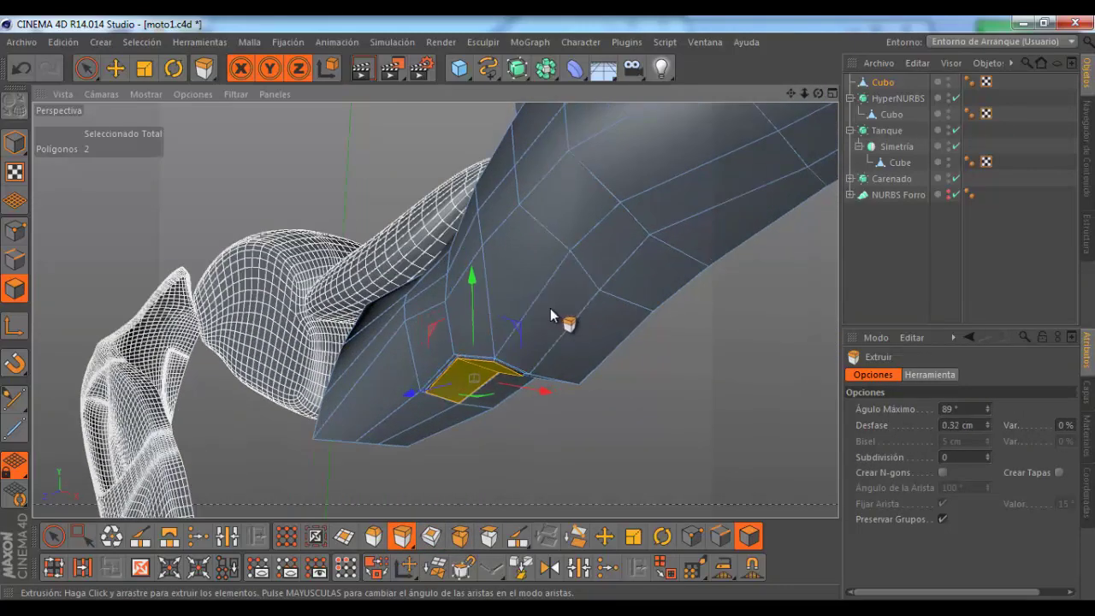
mouse_move(818, 92)
left_mouse_down()
mouse_move(549, 310)
mouse_move(616, 282)
left_mouse_up()
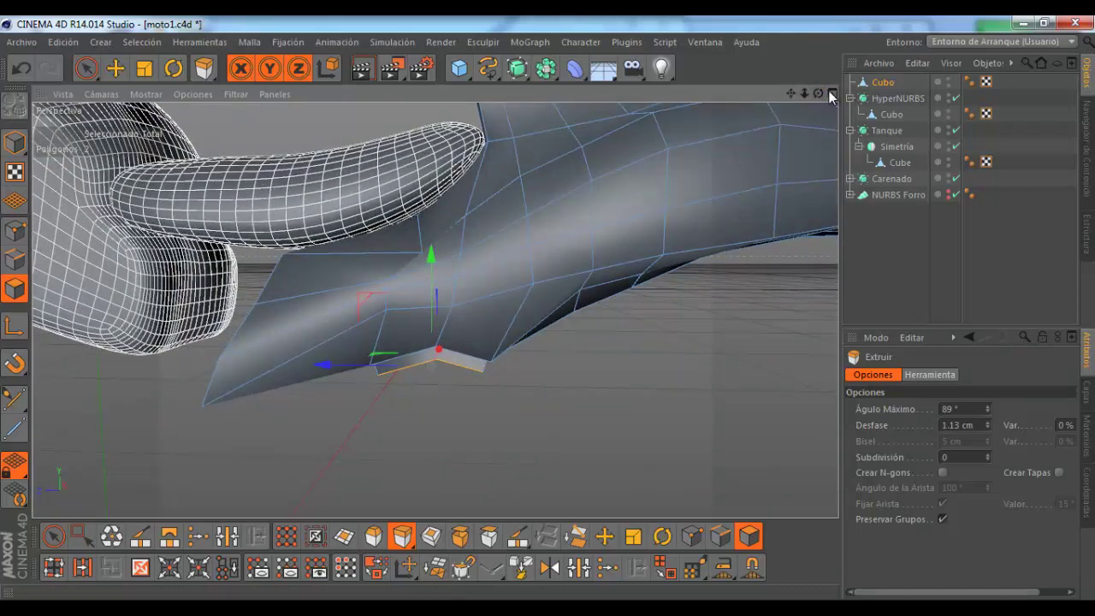
left_click(831, 92)
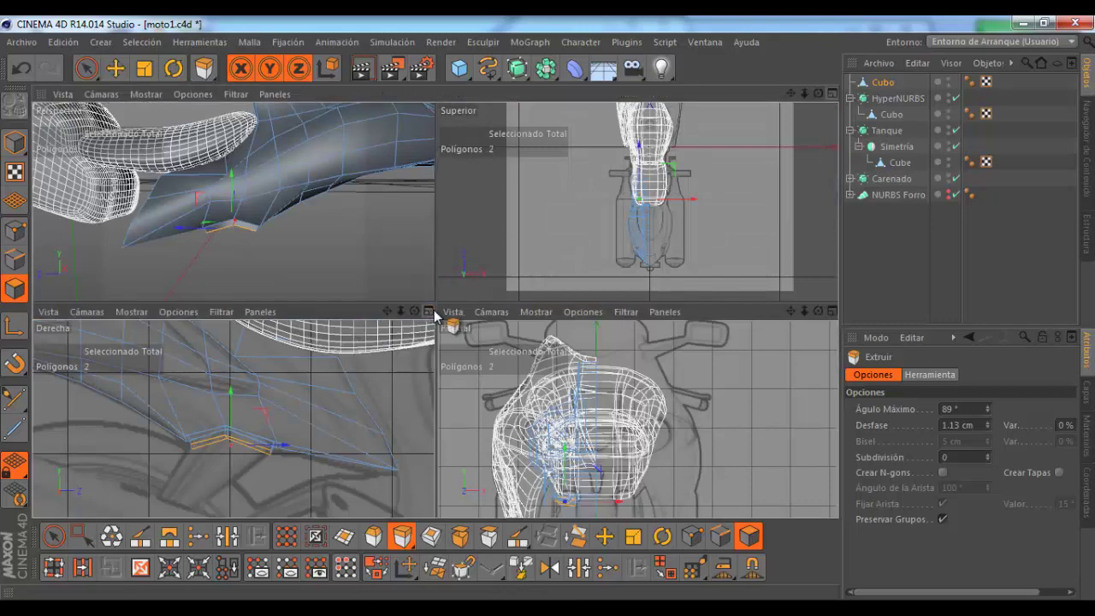
Step: Extrude the bottom polygons in the side view and pull them down and left into a fin
left_click(428, 311)
left_click_drag(469, 306, 432, 254)
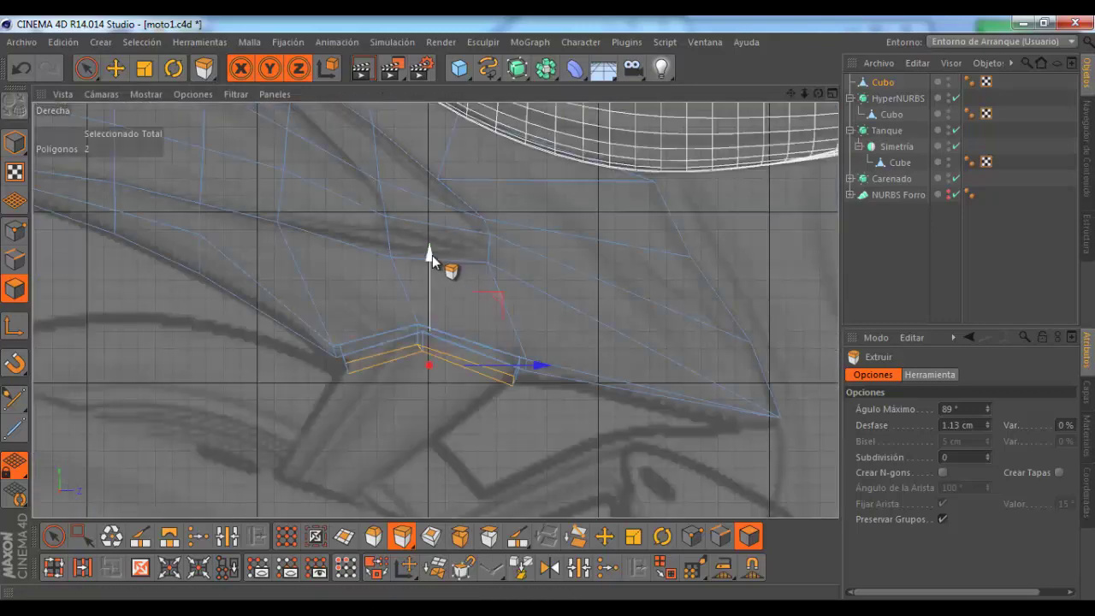
key("e")
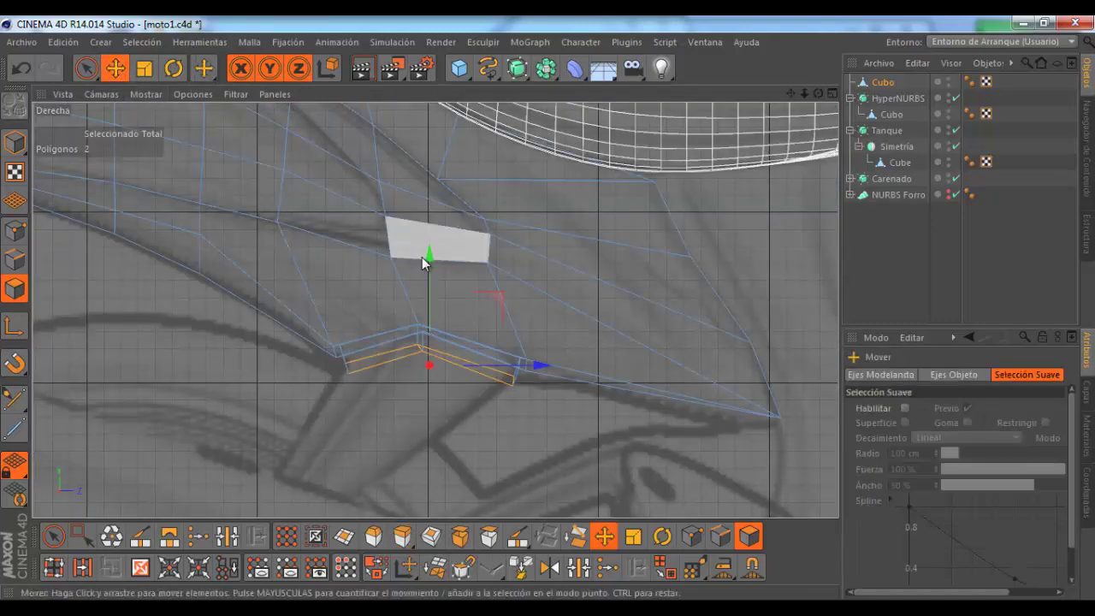
left_click_drag(428, 259, 431, 381)
scroll(490, 254, "down", 2)
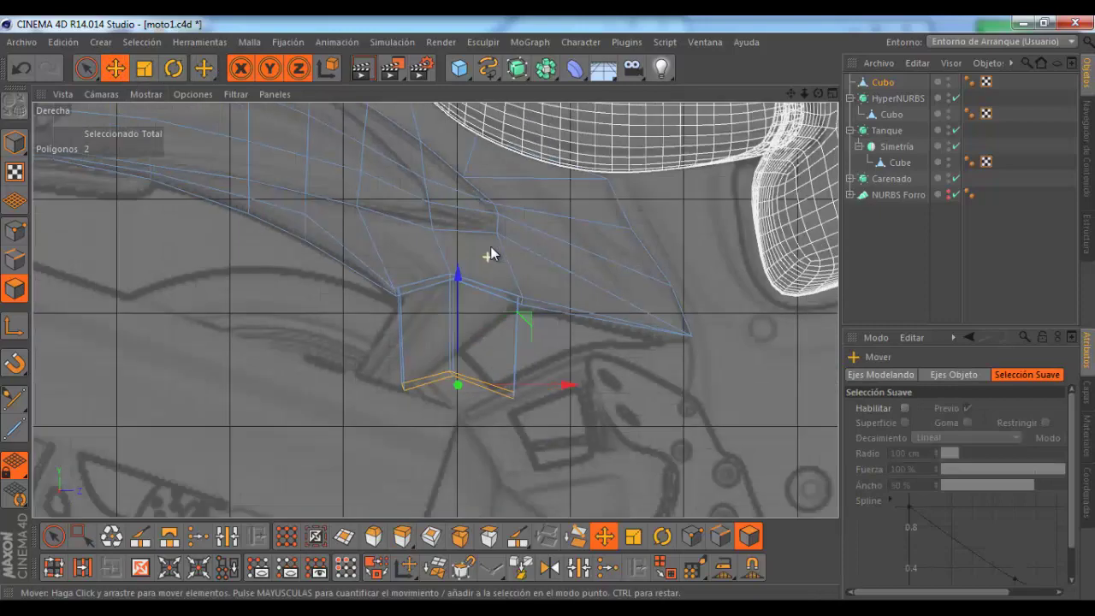
scroll(473, 416, "down", 1)
left_click_drag(567, 359, 475, 367)
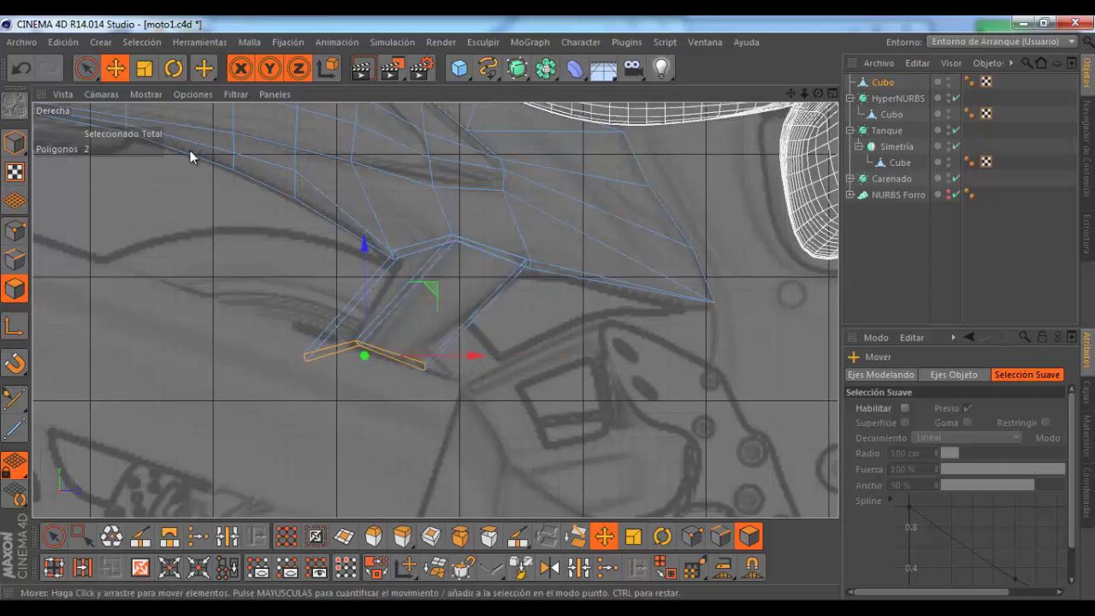
Step: Scale the fin's bottom polygons narrower and shorter, to about 62%
left_click(143, 69)
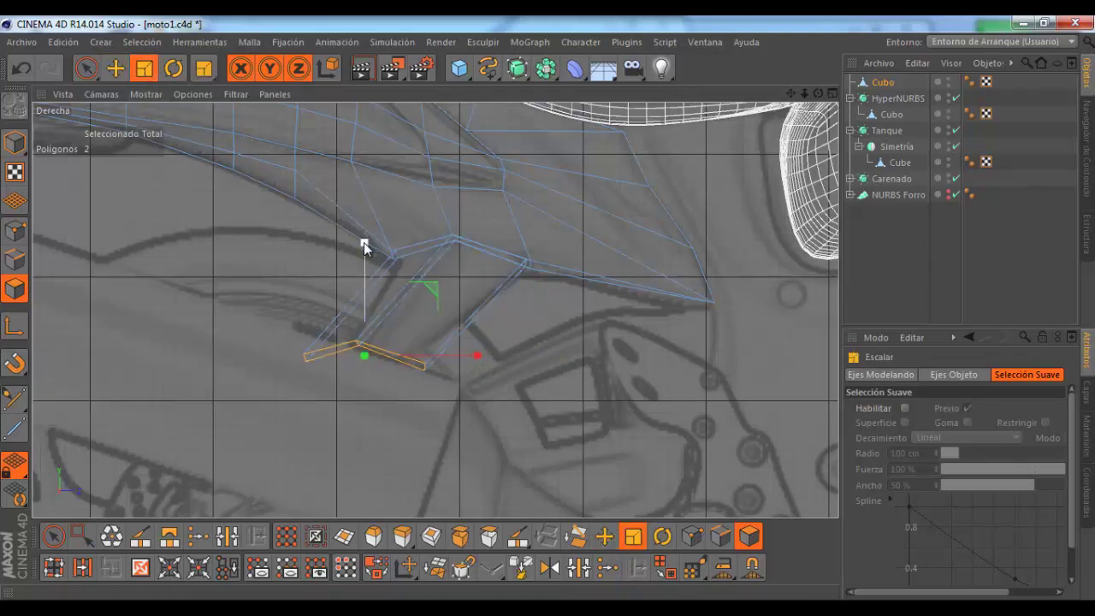
left_click_drag(364, 242, 369, 292)
left_click_drag(476, 355, 450, 363)
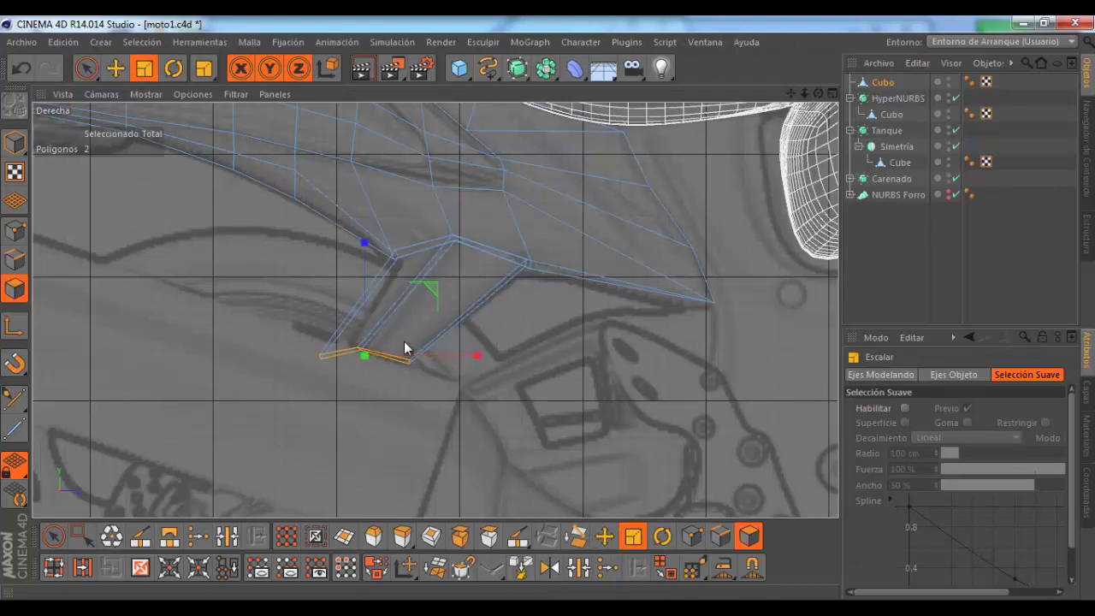
left_click_drag(365, 244, 361, 318)
left_click_drag(476, 358, 464, 361)
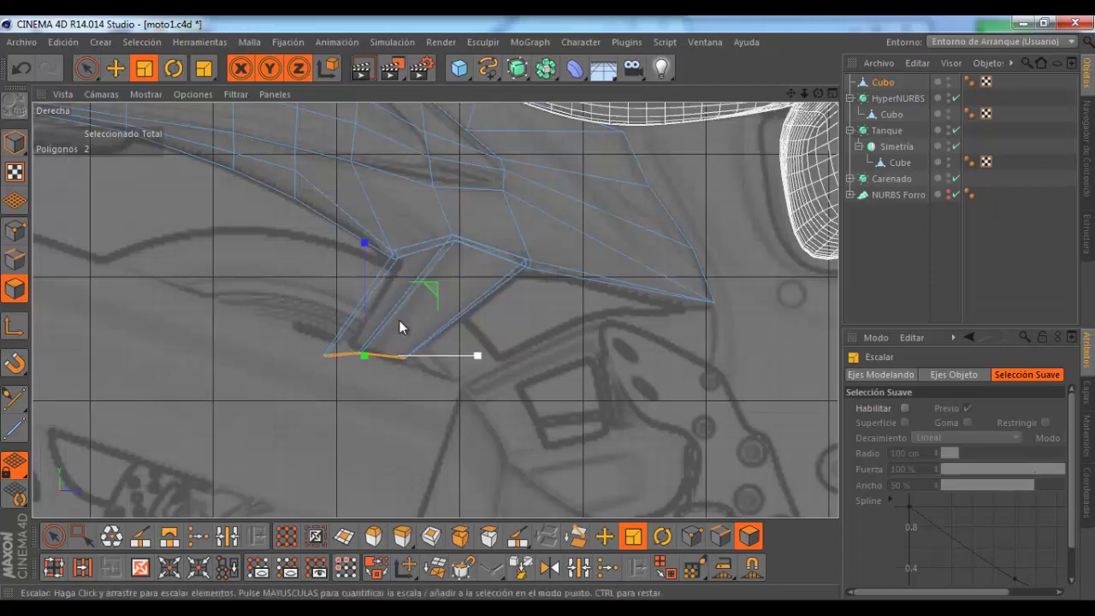
left_click_drag(365, 245, 366, 283)
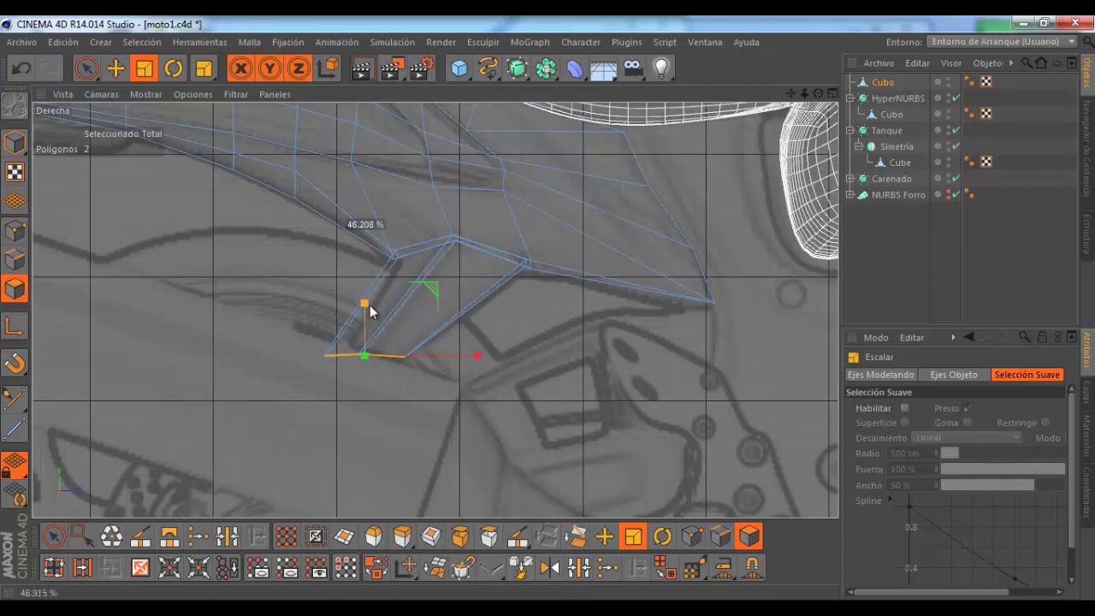
left_click_drag(369, 335, 370, 329)
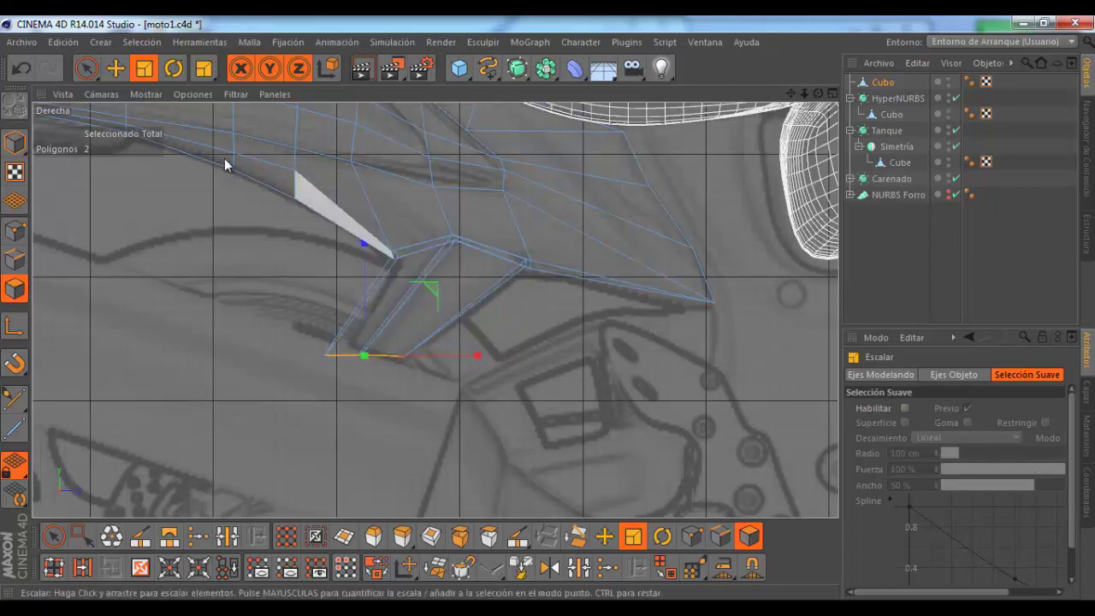
Step: Tilt the fin end about -24° and narrow it further along X
key("r")
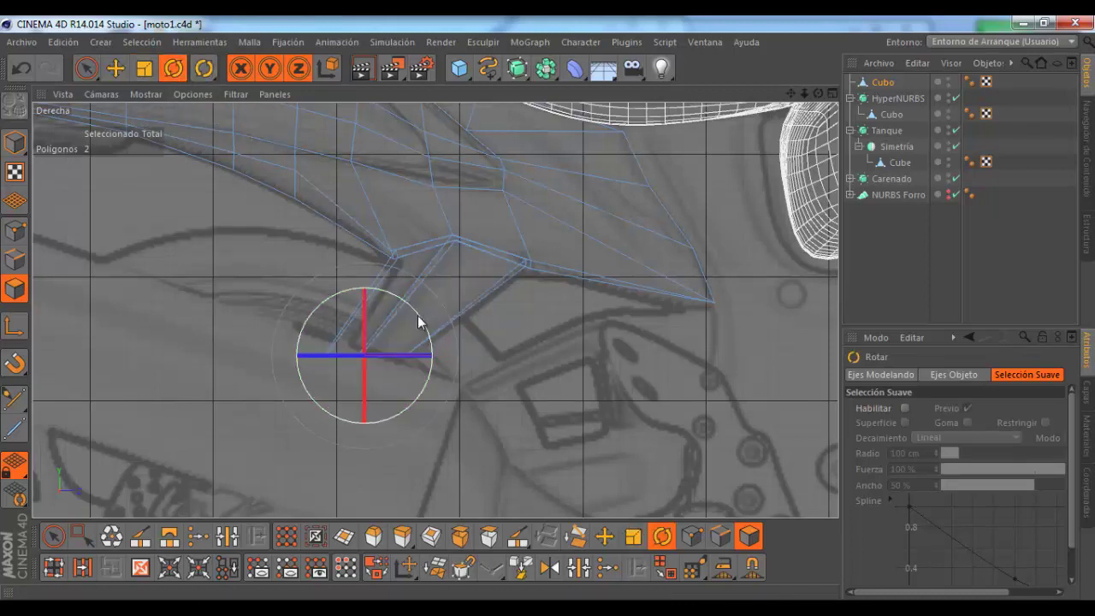
left_click_drag(419, 321, 426, 334)
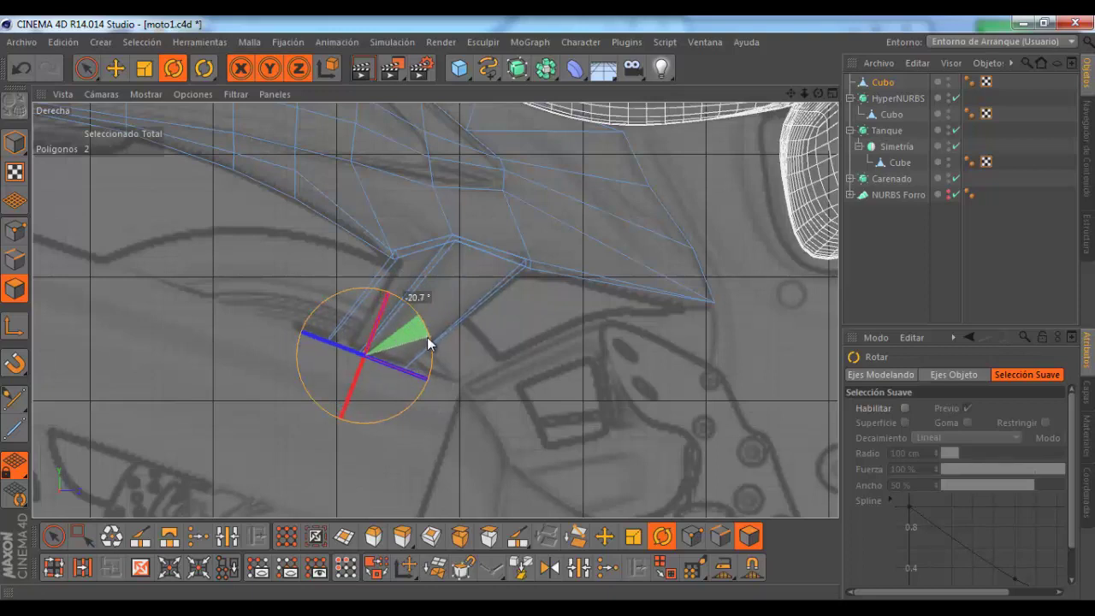
left_click_drag(425, 333, 440, 356)
key("t")
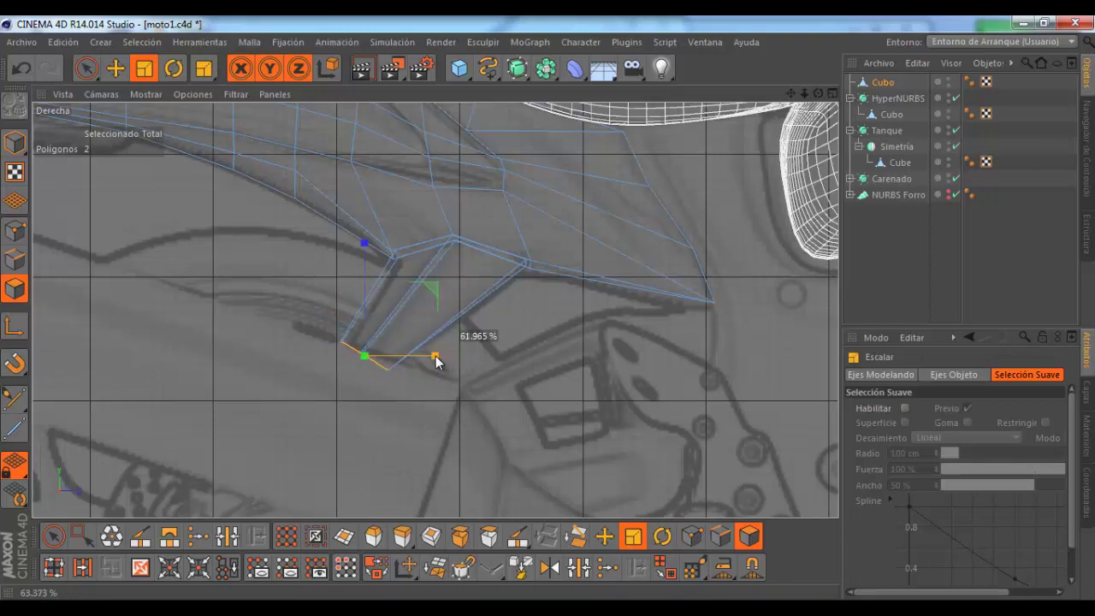
mouse_move(435, 360)
left_mouse_down()
mouse_move(418, 366)
mouse_move(417, 306)
left_mouse_up()
Step: Nudge the fin end slightly right, about 1.043 cm
key("r")
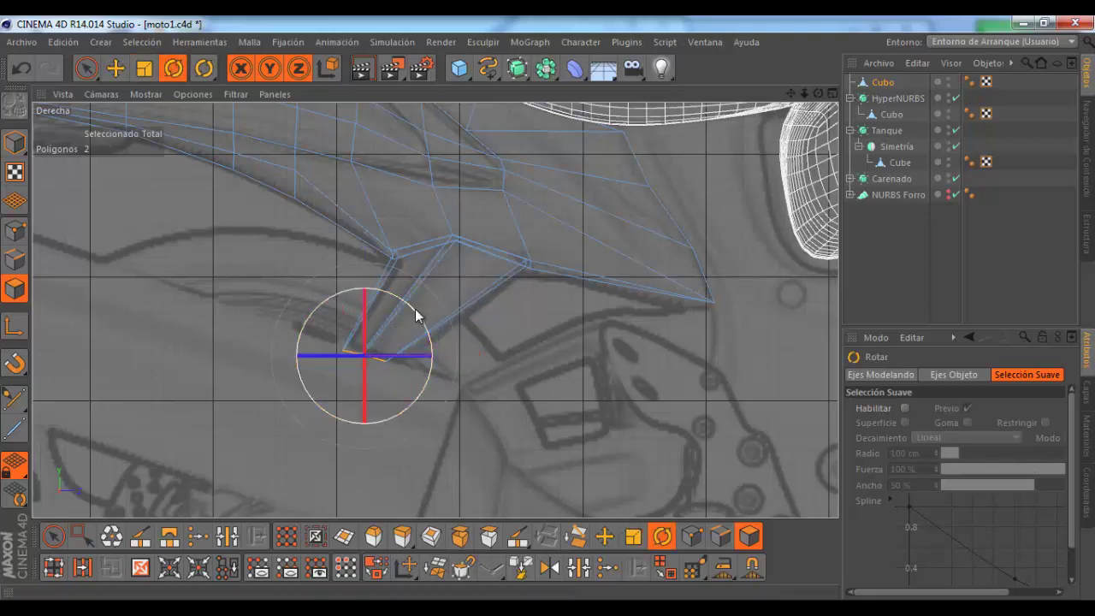
key("e")
left_click_drag(451, 356, 461, 359)
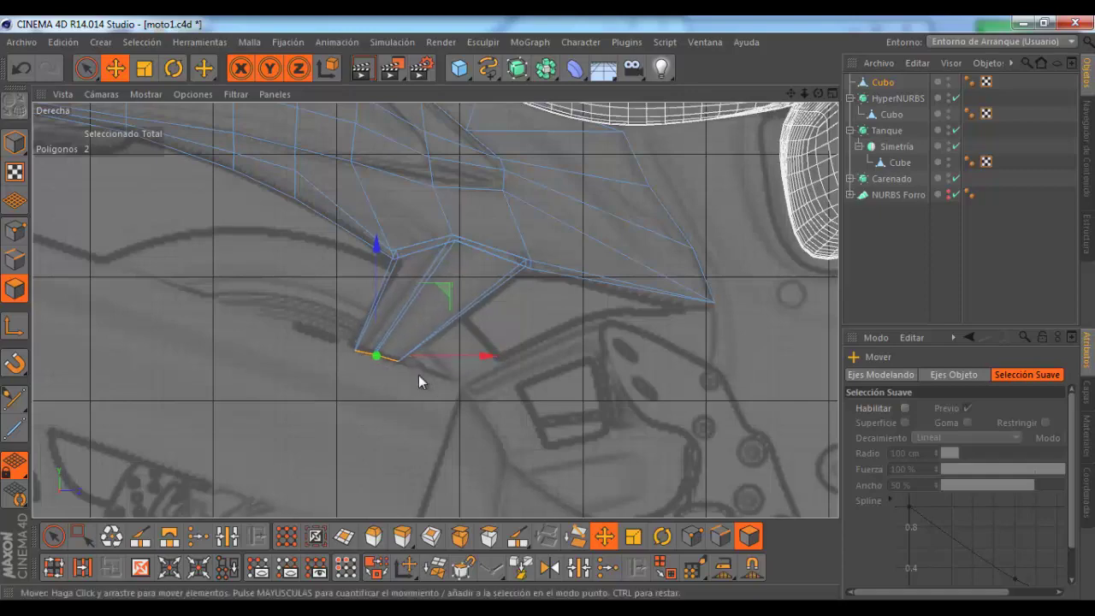
scroll(394, 356, "up", 2)
scroll(135, 210, "down", 1)
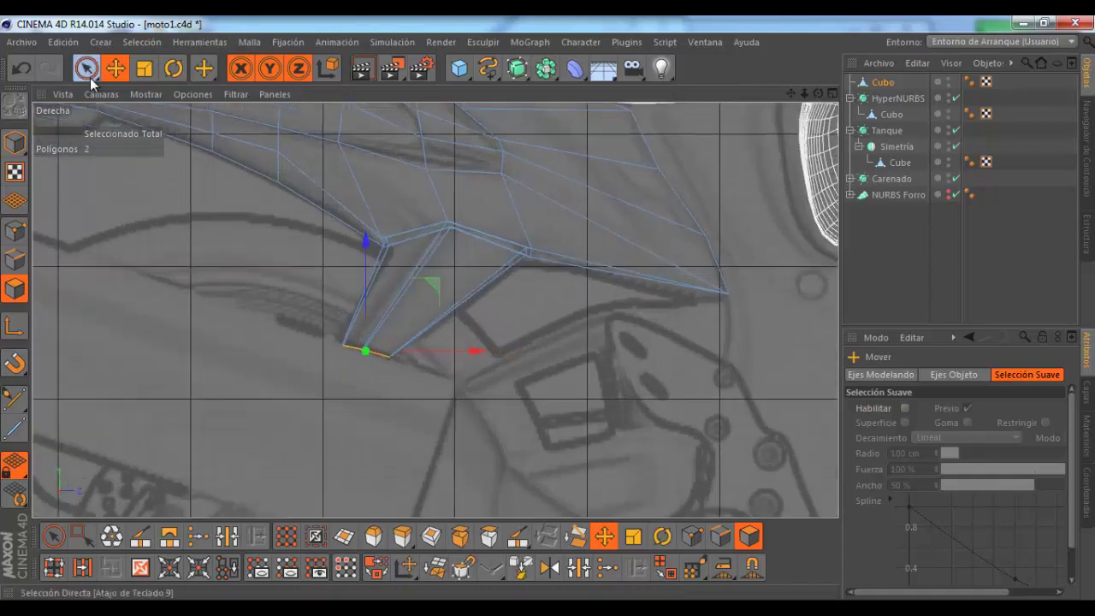
left_click_drag(85, 68, 113, 128)
Step: In Points mode, raise and nudge the fin's lower-end point and raise the point behind it
left_click(15, 230)
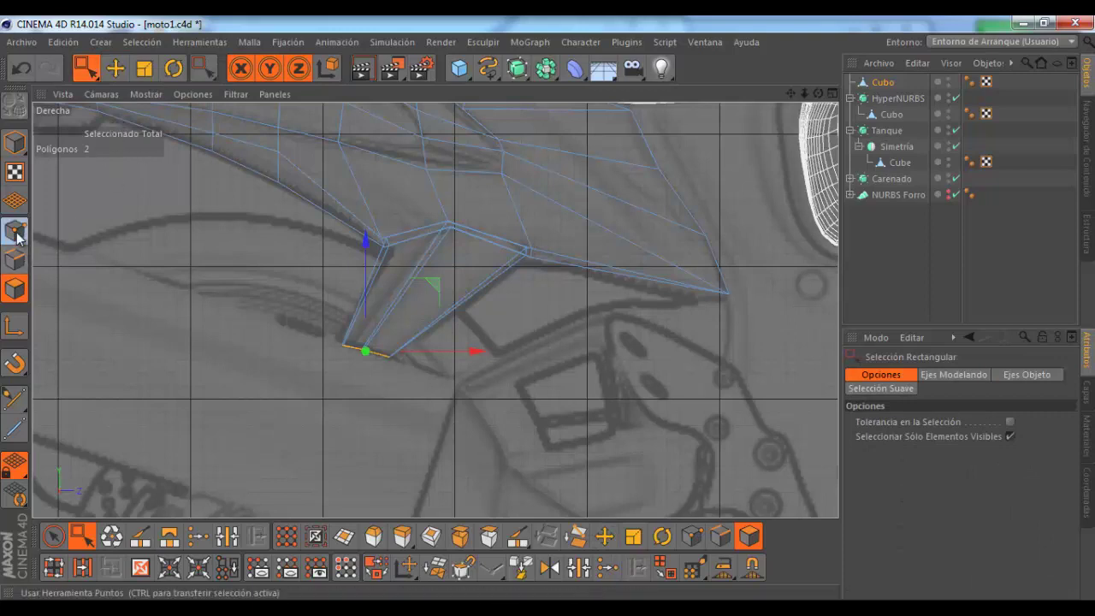
scroll(379, 376, "up", 2)
left_click(318, 328)
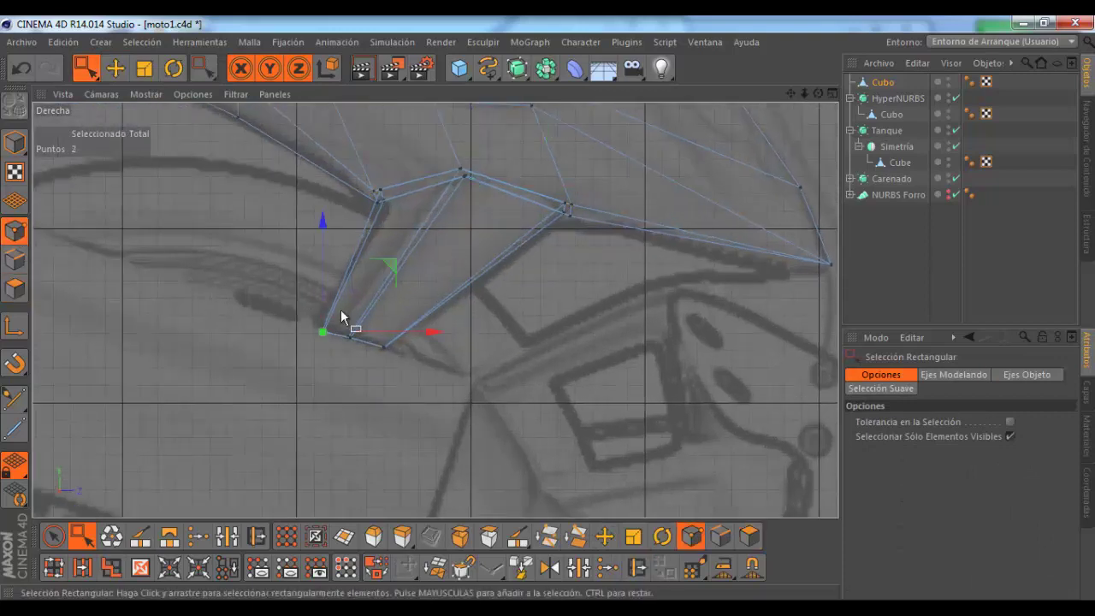
left_click_drag(320, 250, 320, 240)
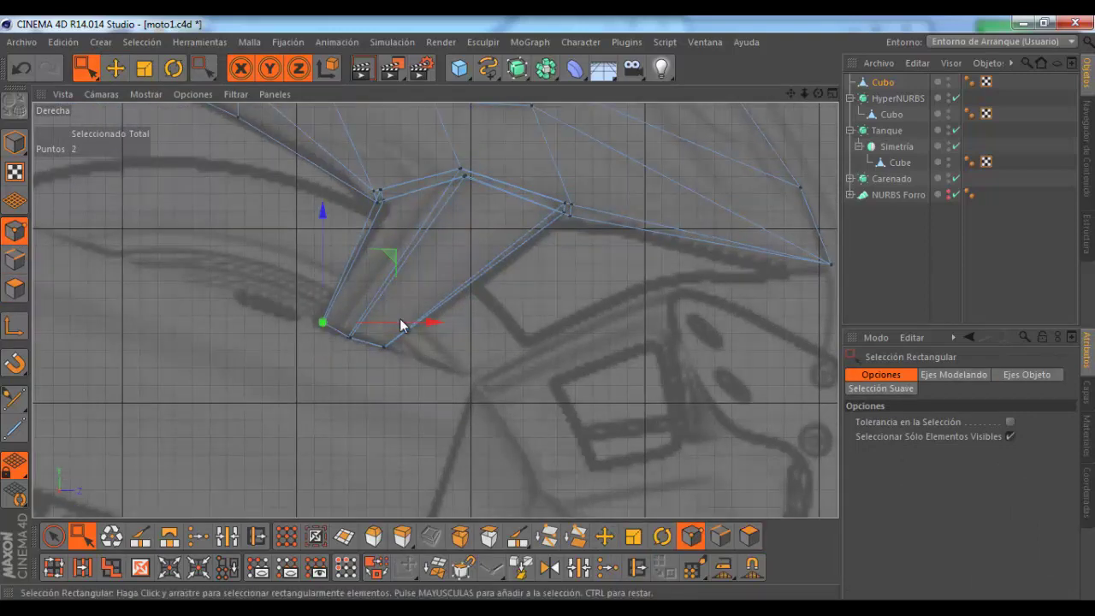
left_click_drag(432, 323, 402, 339)
left_click(346, 327)
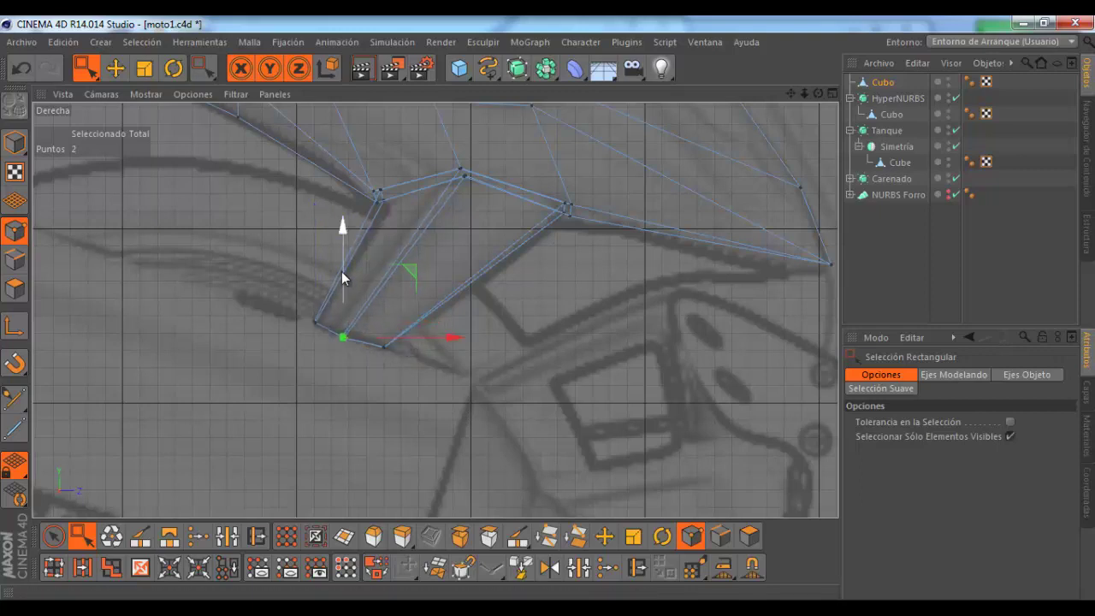
left_click_drag(341, 271, 341, 266)
Step: Untick Select Only Visible Elements and move both overlapping fin-tip points left
left_click(379, 339)
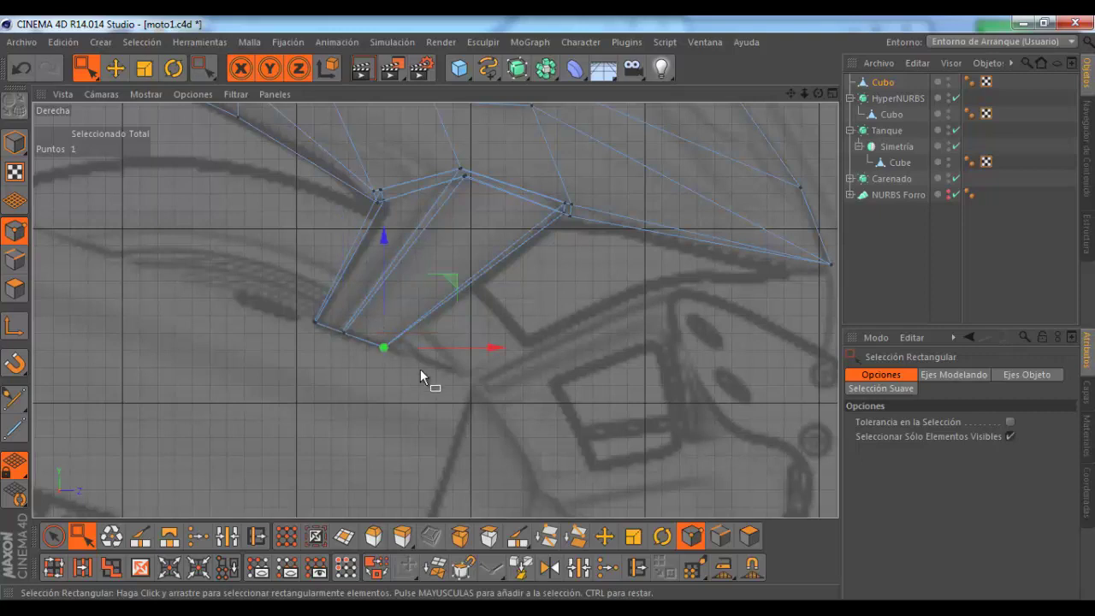
left_click_drag(425, 350, 427, 354)
key("ctrl+z")
left_click(1009, 436)
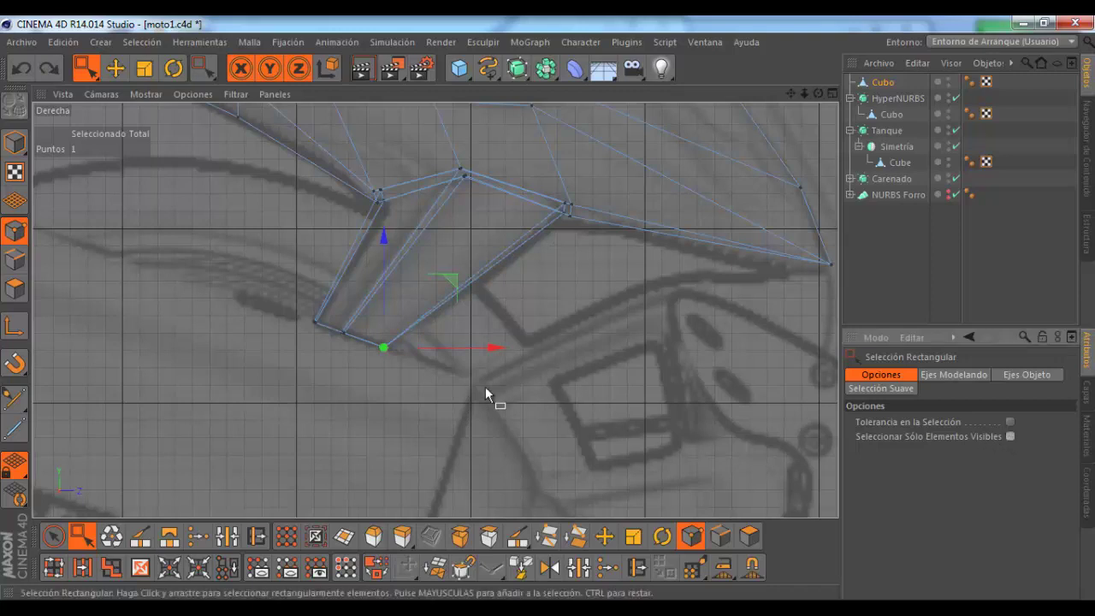
mouse_move(361, 328)
left_mouse_down()
mouse_move(386, 352)
mouse_move(439, 350)
left_mouse_up()
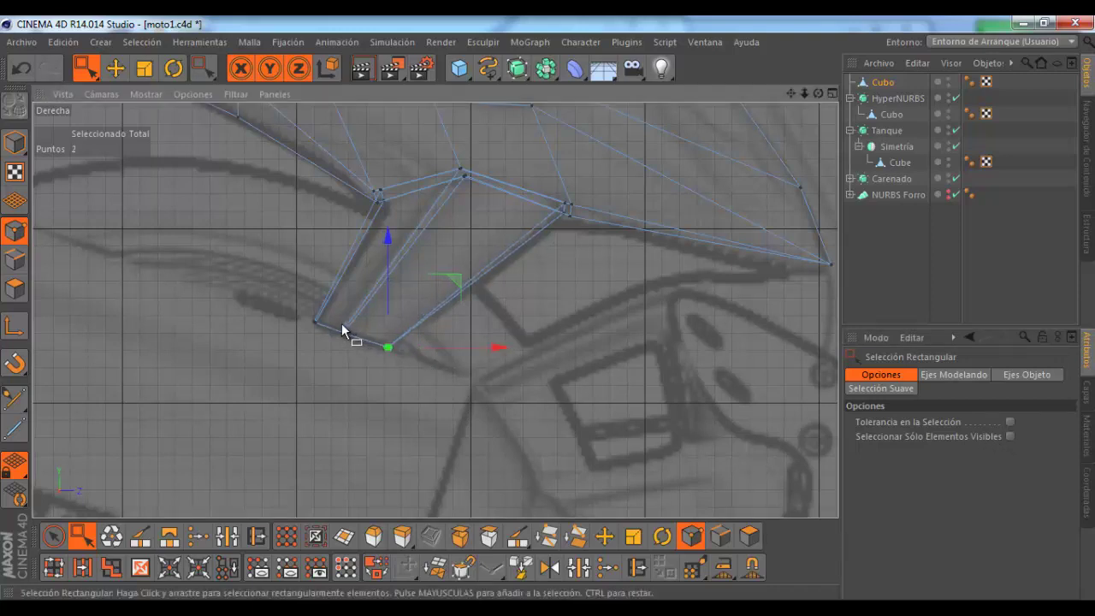
left_click_drag(386, 337, 356, 313)
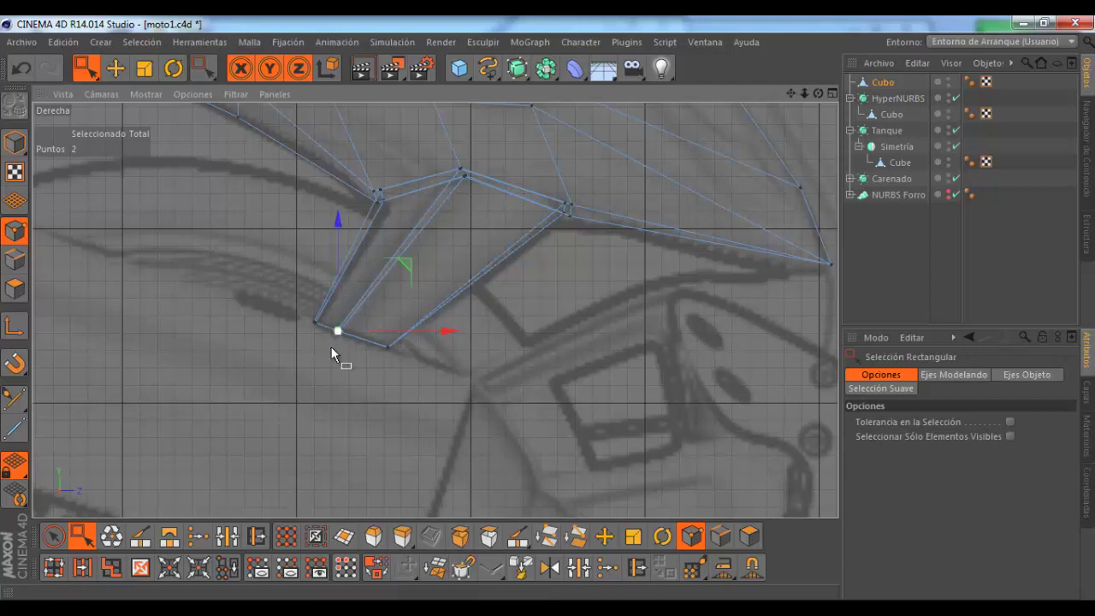
Step: Zoom out and restore the four-view layout
scroll(330, 363, "down", 2)
scroll(331, 365, "down", 2)
scroll(331, 365, "down", 2)
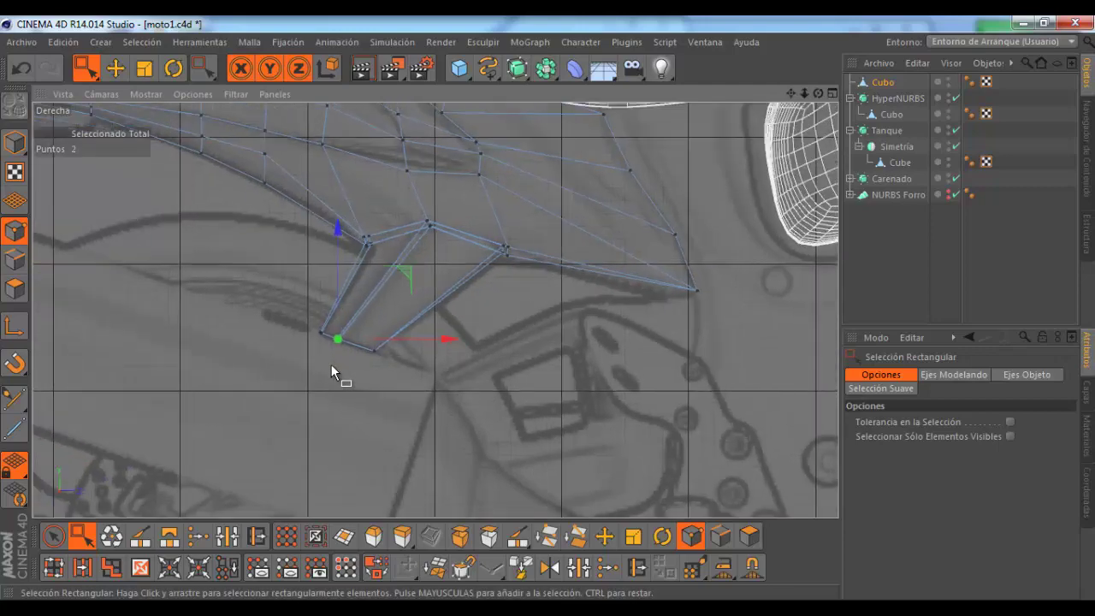
scroll(336, 367, "down", 2)
scroll(439, 359, "down", 2)
scroll(471, 354, "down", 1)
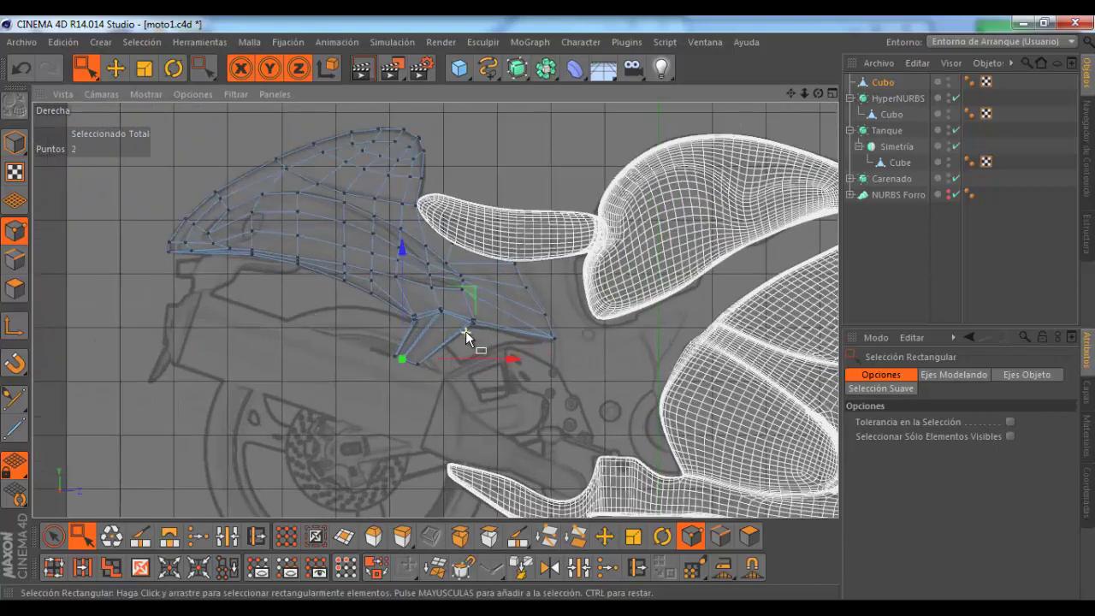
left_click(830, 94)
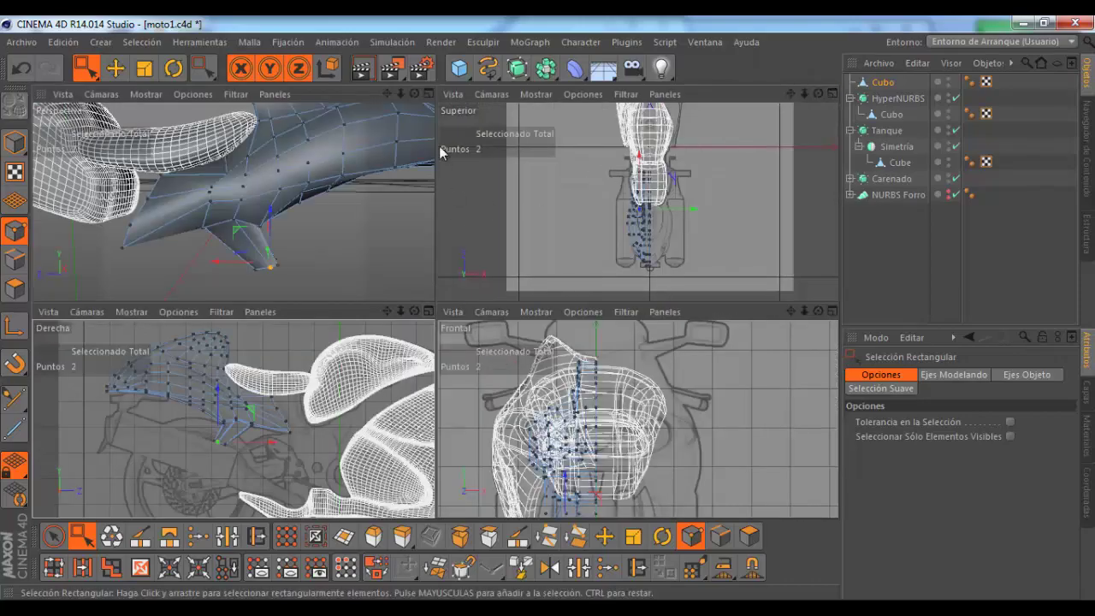
Step: Maximise the Perspective view and orbit to a near side view of the fairing
left_click(430, 96)
left_click_drag(393, 297, 496, 281, "alt")
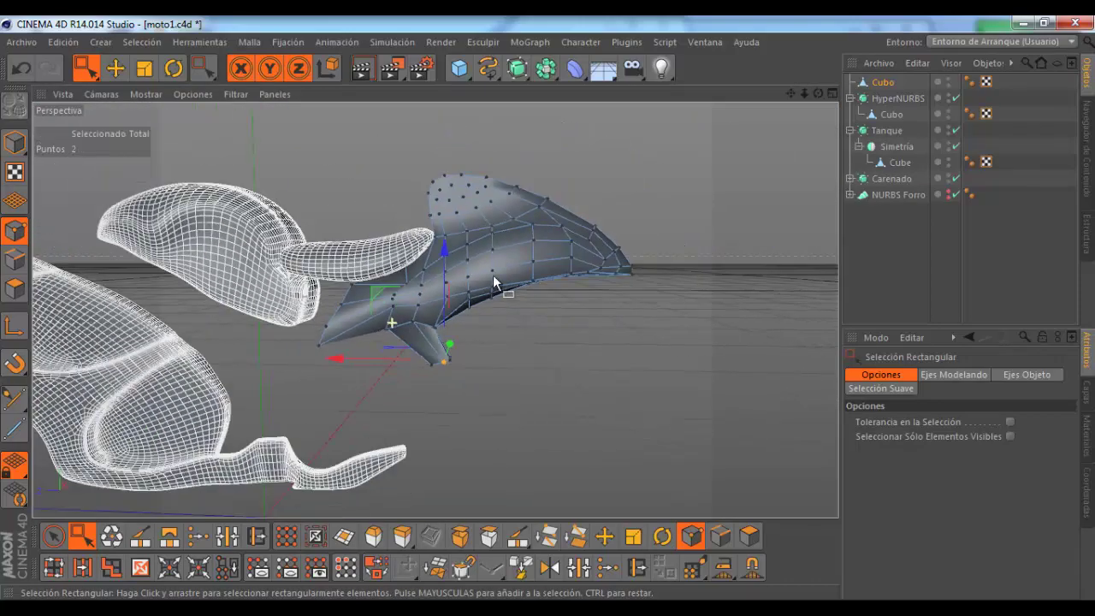
mouse_move(819, 92)
left_mouse_down()
mouse_move(549, 317)
mouse_move(759, 88)
left_mouse_up()
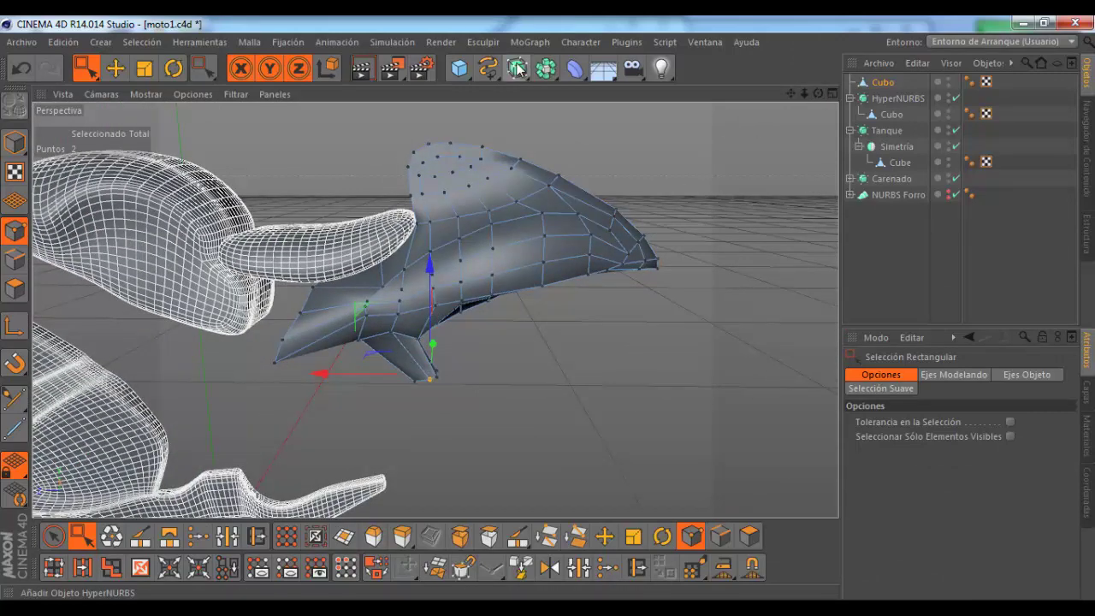
Step: Add Simetría and HyperNURBS.1, nesting Cubo under Simetría under HyperNURBS.1
left_click_drag(546, 67, 723, 147)
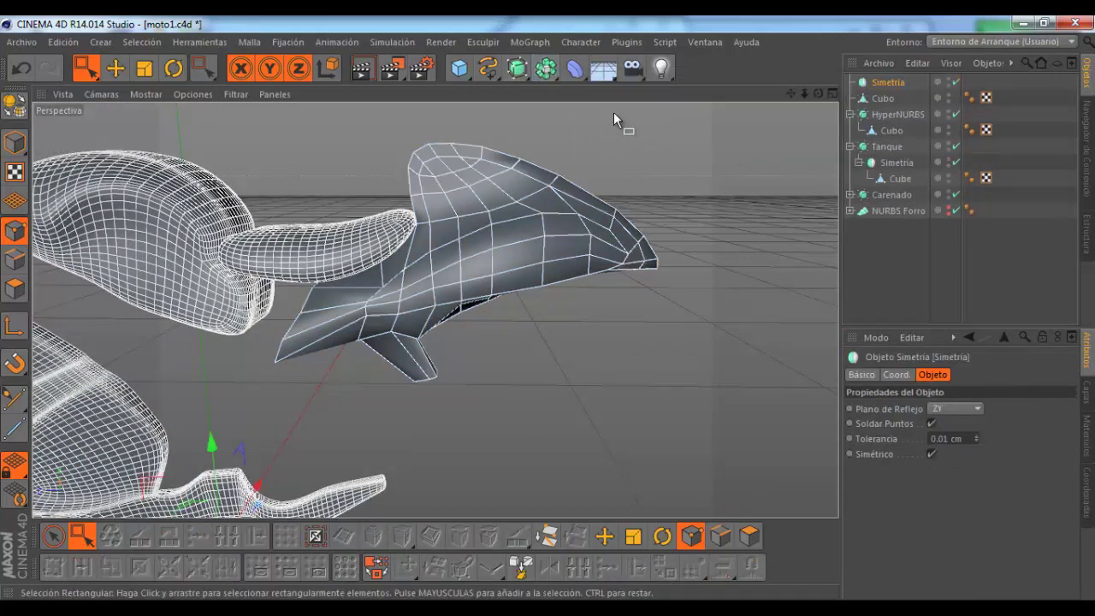
left_click(517, 69)
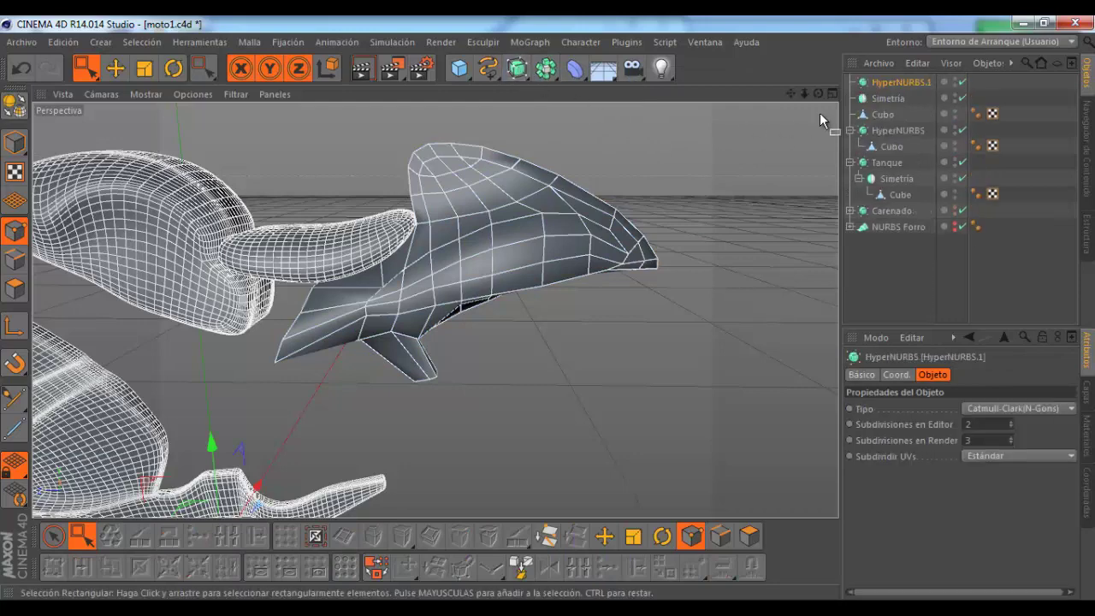
left_click_drag(882, 115, 895, 84)
left_click_drag(729, 155, 653, 214, "alt")
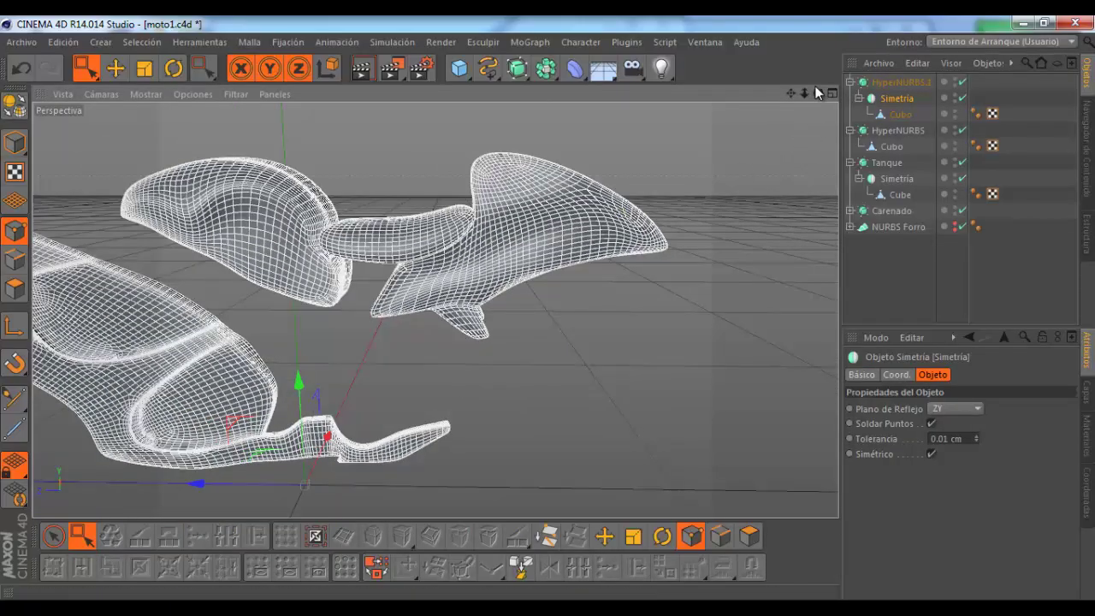
mouse_move(817, 92)
left_mouse_down("alt")
mouse_move(542, 309)
mouse_move(547, 316)
mouse_move(551, 308)
left_mouse_up("alt")
Step: Select Cubo under Simetría and disable HyperNURBS.1 to expose the fairing cage
left_click(900, 114)
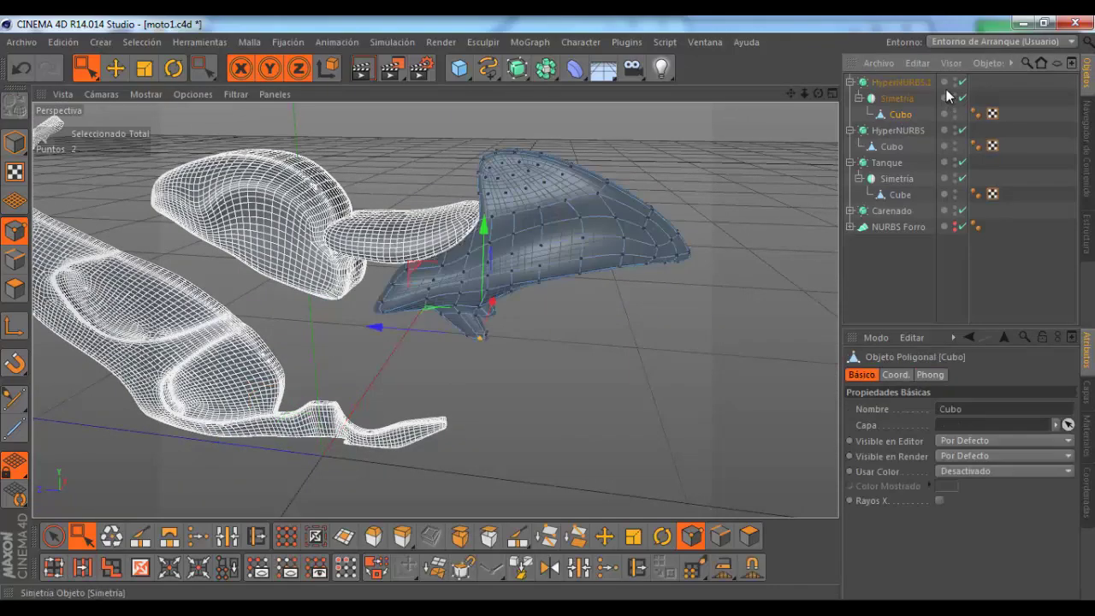
left_click(961, 82)
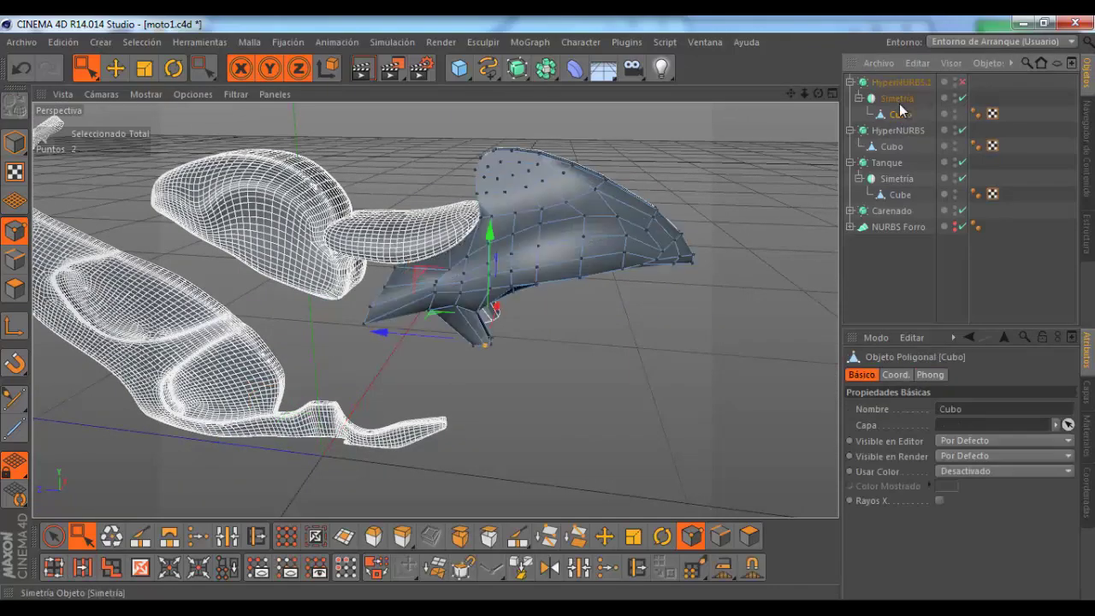
scroll(568, 169, "up", 5)
scroll(590, 257, "down", 2)
scroll(618, 227, "up", 2)
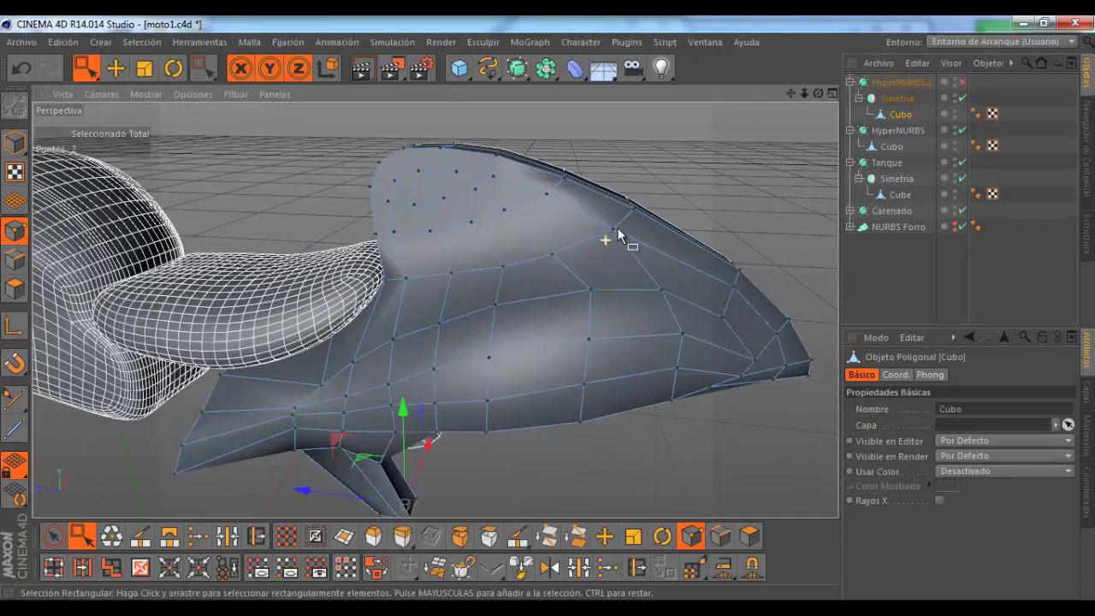
scroll(629, 215, "up", 2)
scroll(629, 215, "up", 3)
left_click_drag(550, 310, 658, 195, "alt")
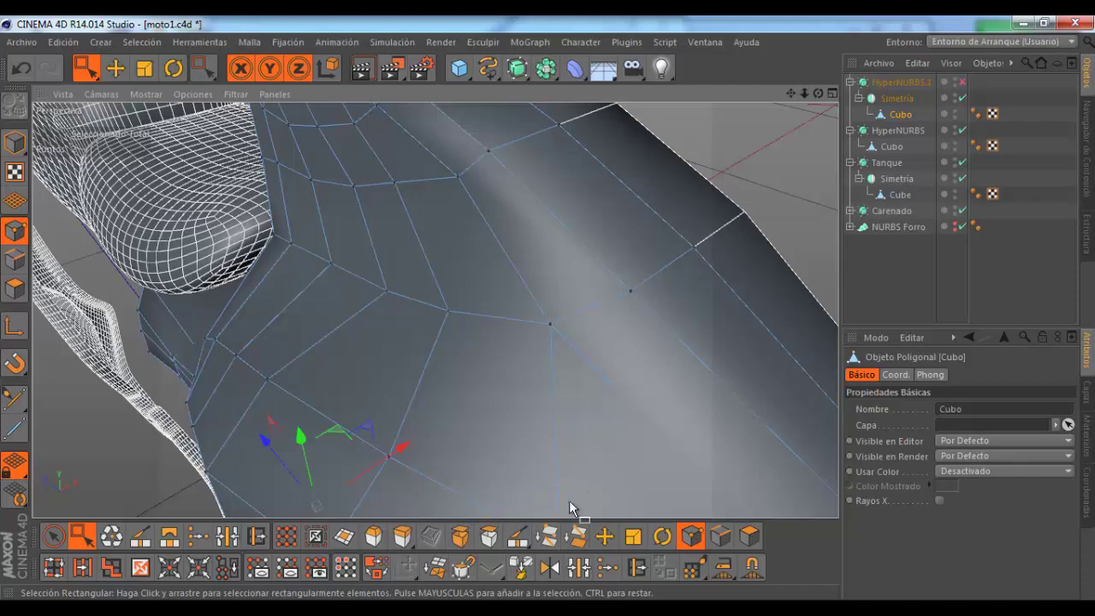
Step: With the Seccionar knife in Ciclo mode, cut an edge loop beside the side-panel border
left_click(517, 537)
left_click(910, 395)
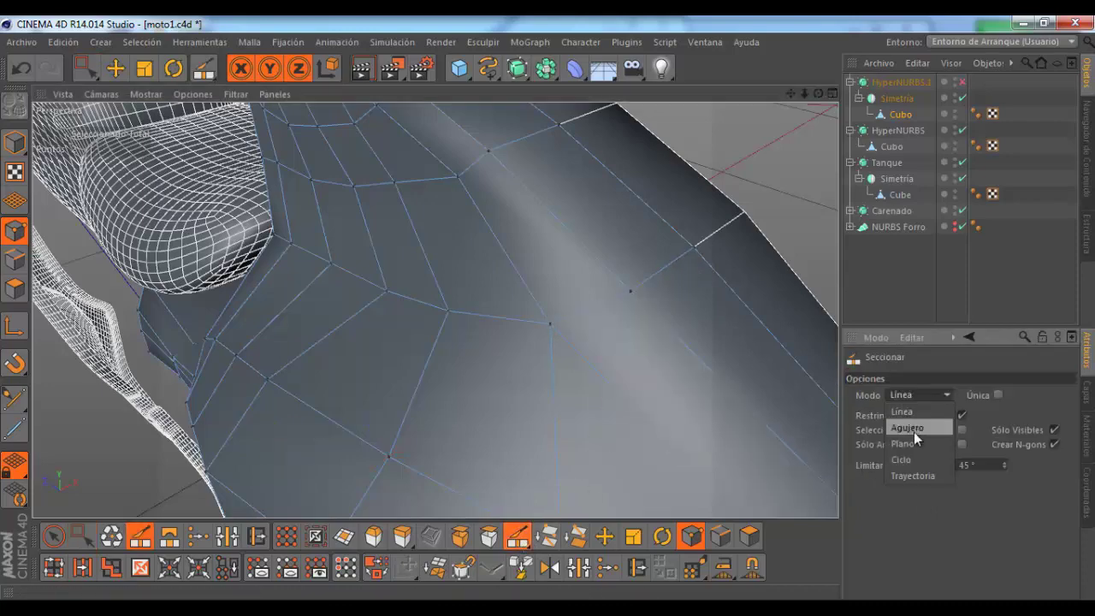
left_click(916, 461)
scroll(523, 282, "up", 3)
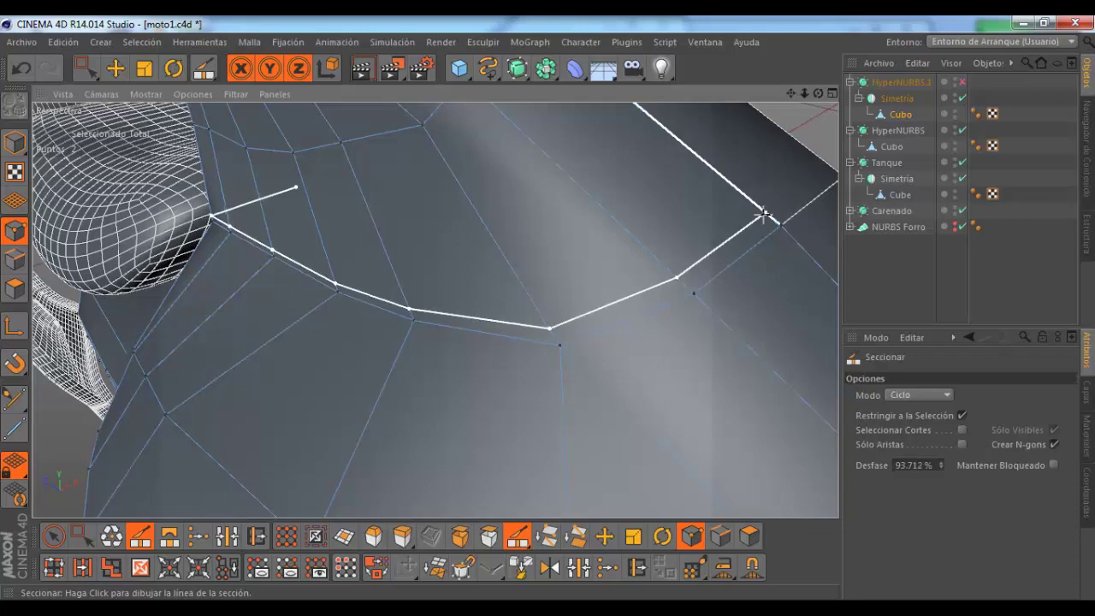
scroll(764, 216, "up", 2)
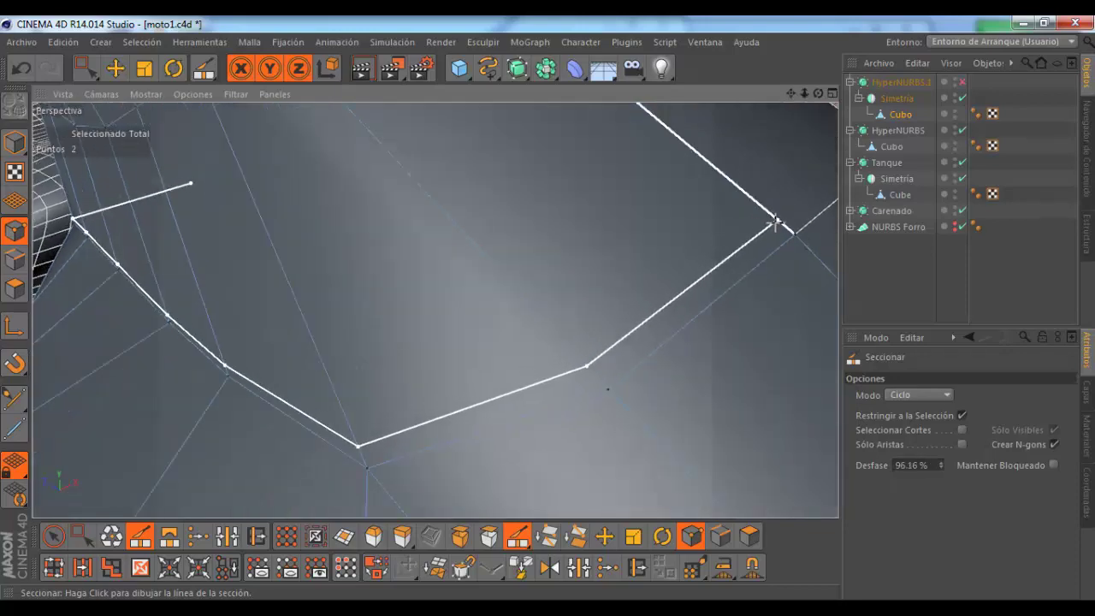
left_click(774, 222)
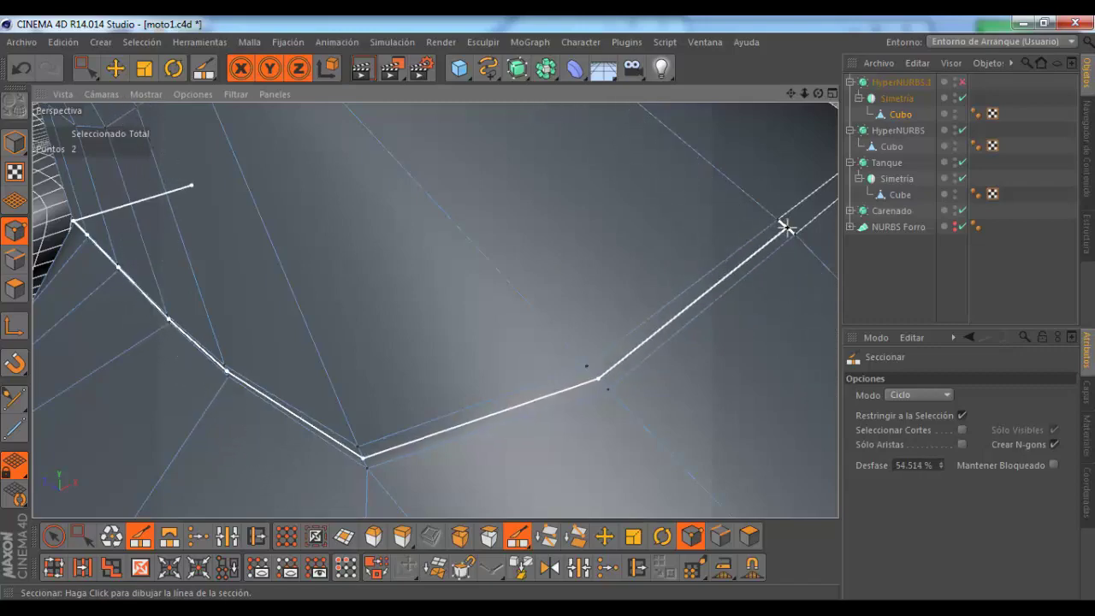
Step: From a lower side view, cut a second edge loop along the panel border
scroll(782, 225, "down", 2)
scroll(750, 206, "down", 2)
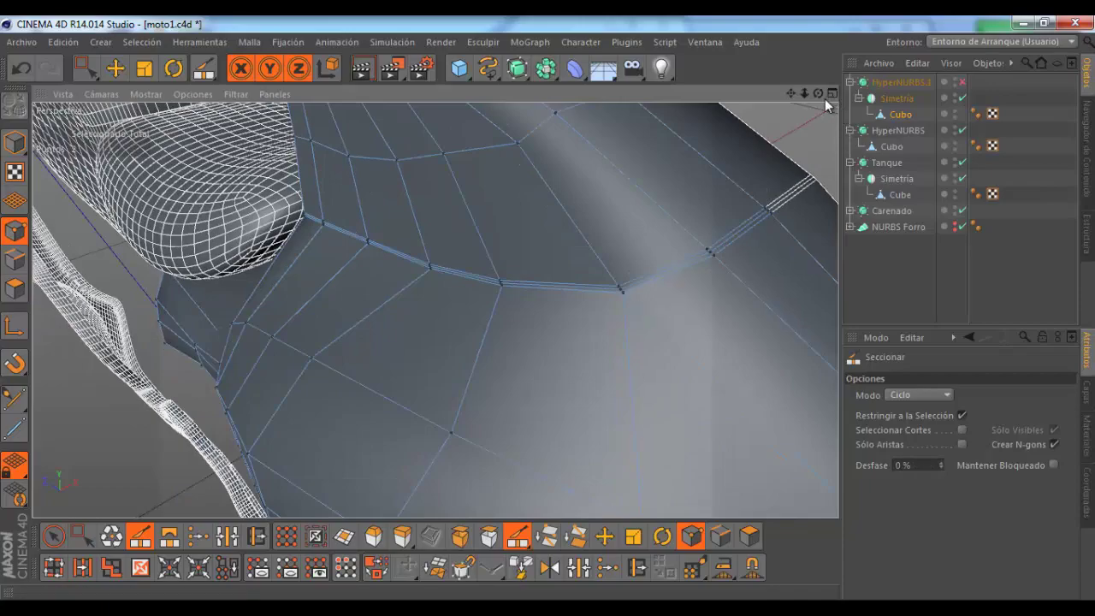
left_click_drag(817, 93, 548, 312)
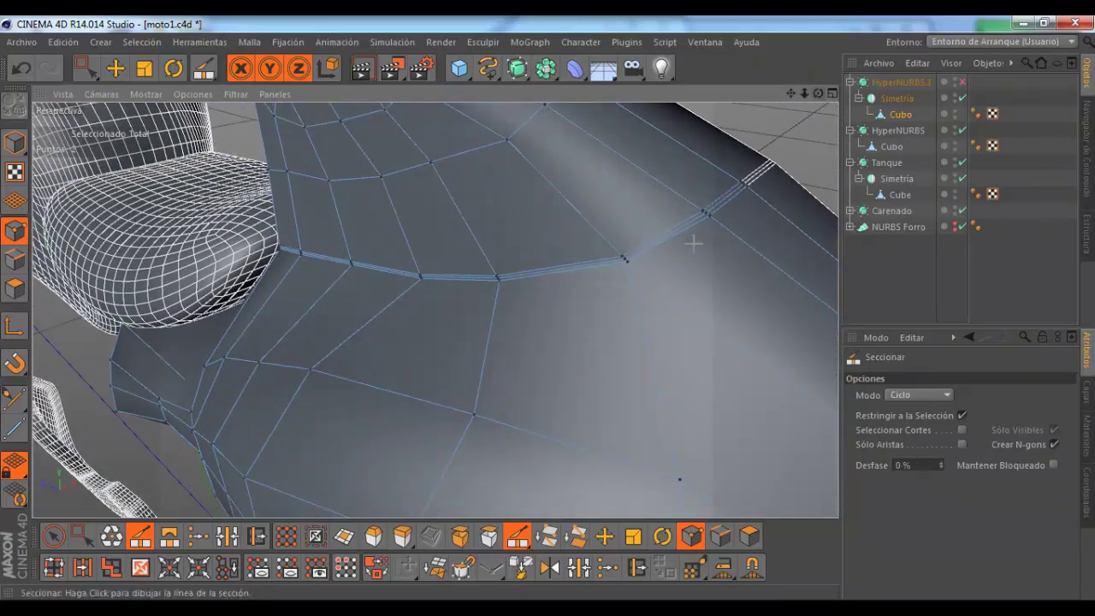
scroll(648, 266, "down", 2)
scroll(647, 267, "up", 2)
scroll(645, 224, "up", 3)
scroll(645, 229, "up", 2)
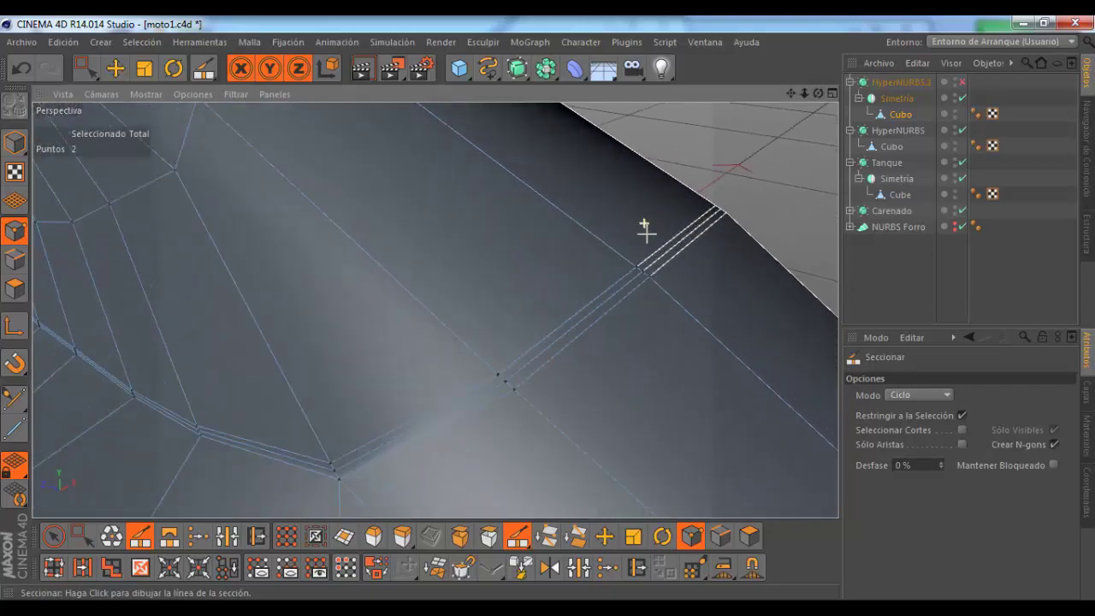
scroll(641, 248, "up", 2)
scroll(641, 251, "down", 2)
scroll(641, 250, "down", 2)
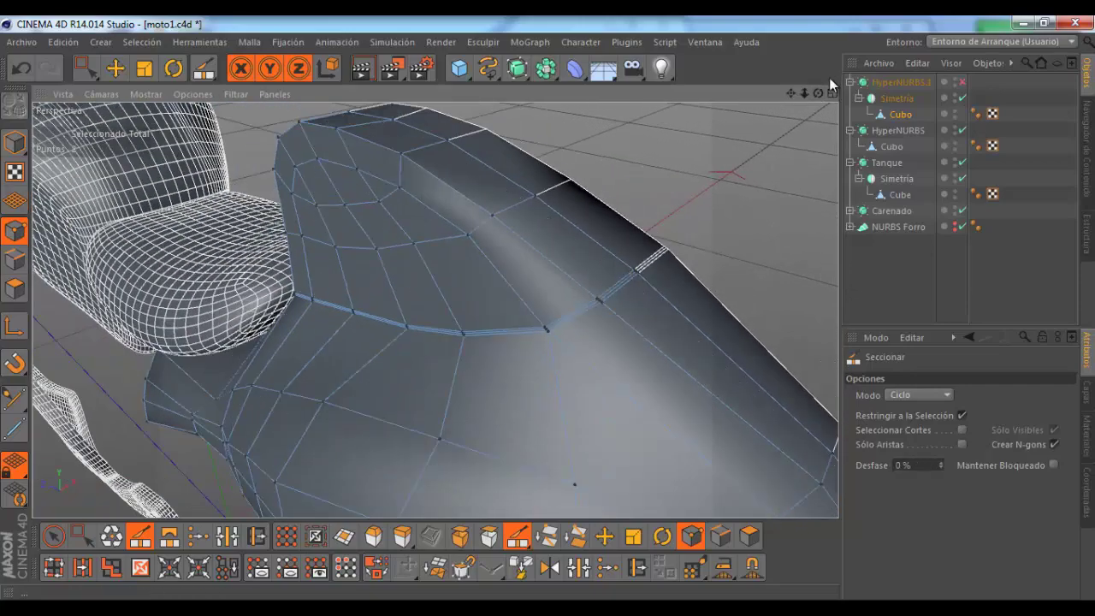
left_click_drag(824, 94, 811, 96)
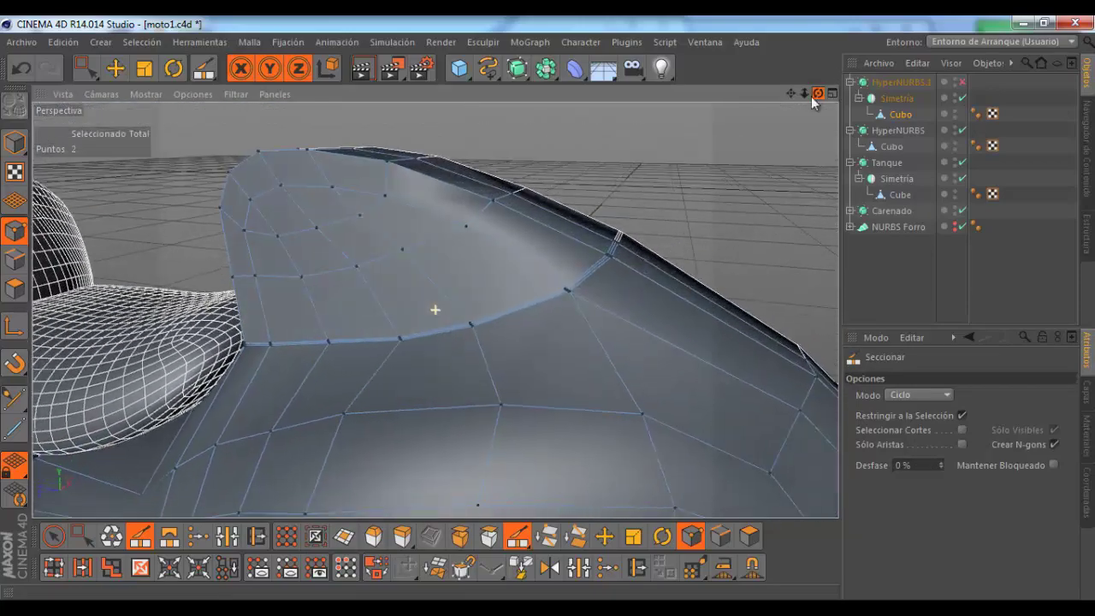
left_click(594, 227)
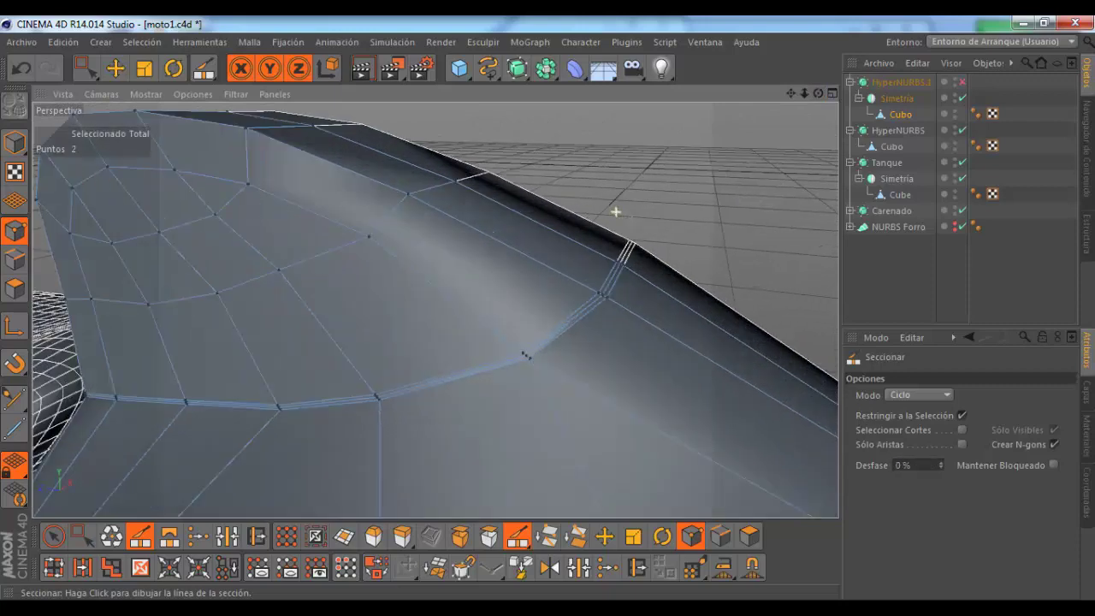
mouse_move(818, 94)
left_mouse_down()
mouse_move(546, 310)
mouse_move(624, 269)
mouse_move(474, 267)
left_mouse_up()
Step: In Edges mode, select the new edge loop along the panel border
left_click(128, 75)
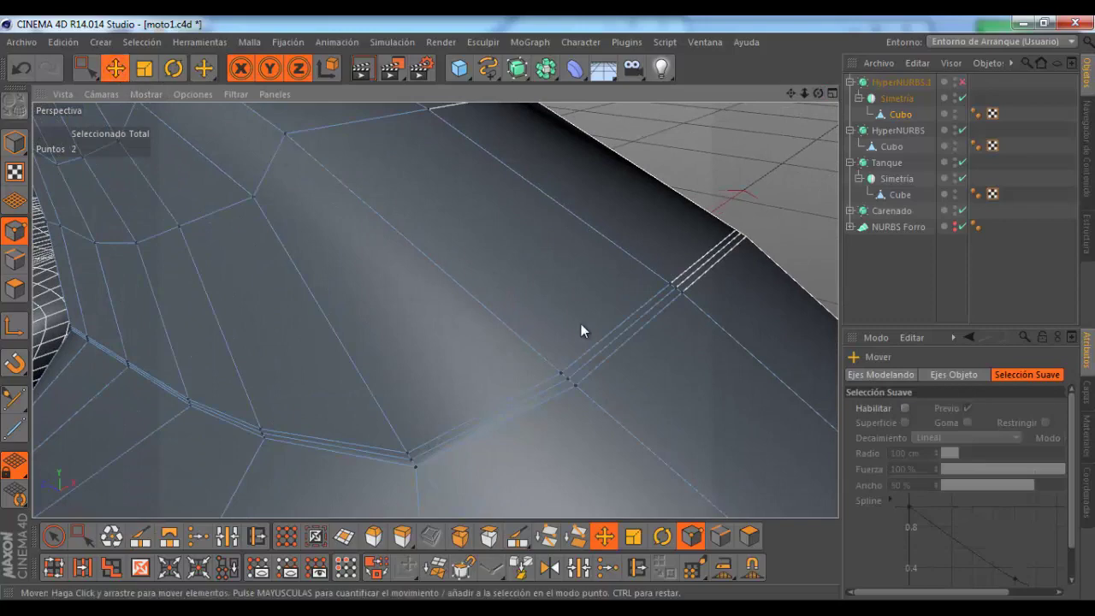
scroll(599, 325, "up", 3)
scroll(640, 330, "up", 2)
left_click(14, 259)
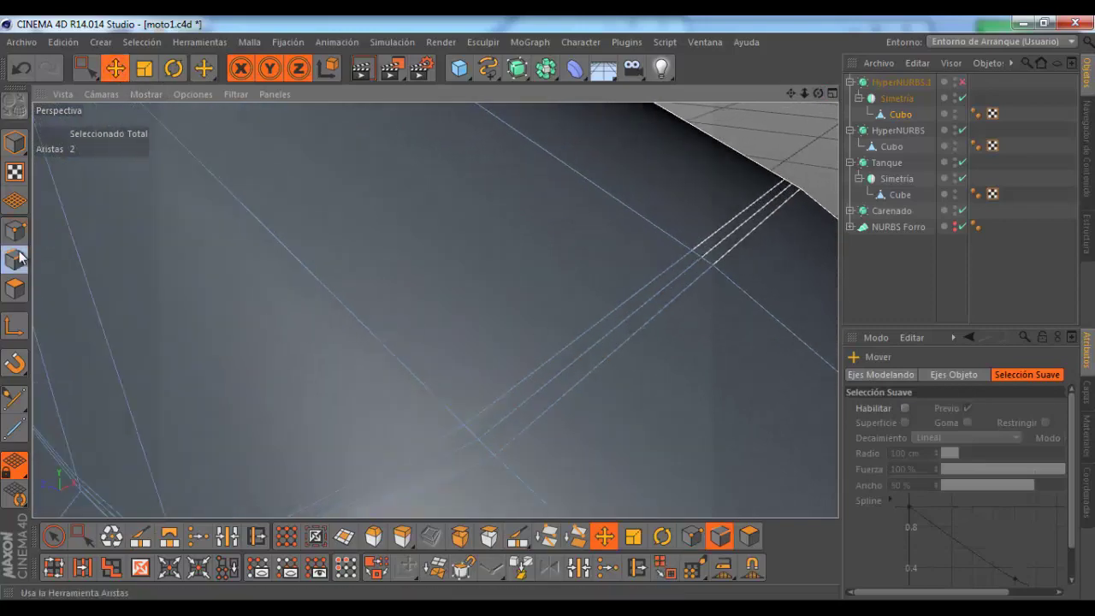
left_click(616, 330)
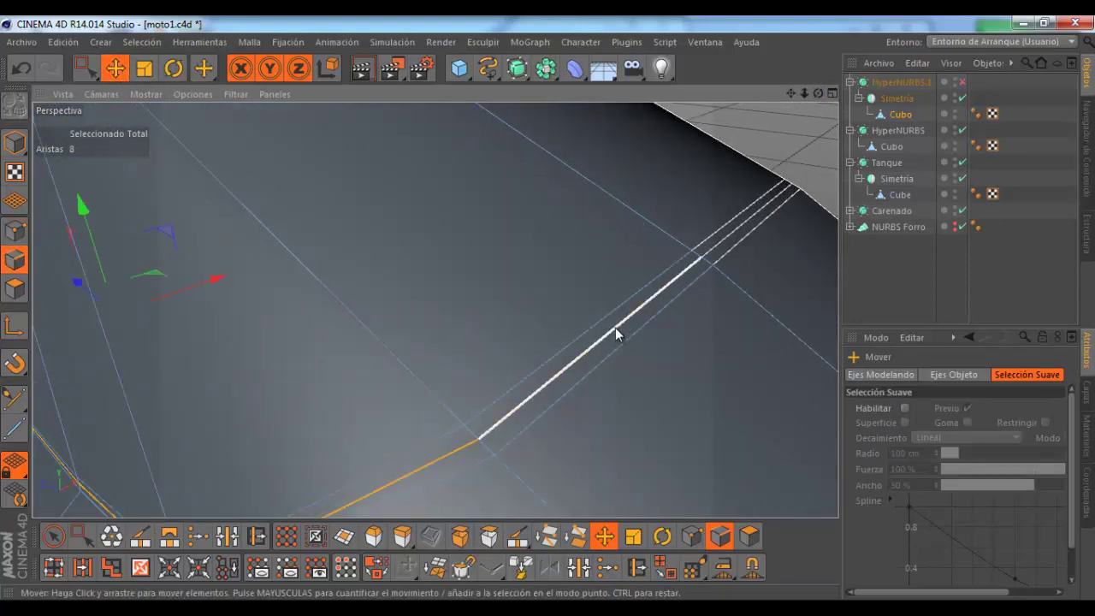
scroll(650, 282, "down", 3)
scroll(674, 249, "down", 2)
scroll(616, 257, "up", 2)
scroll(504, 267, "up", 1)
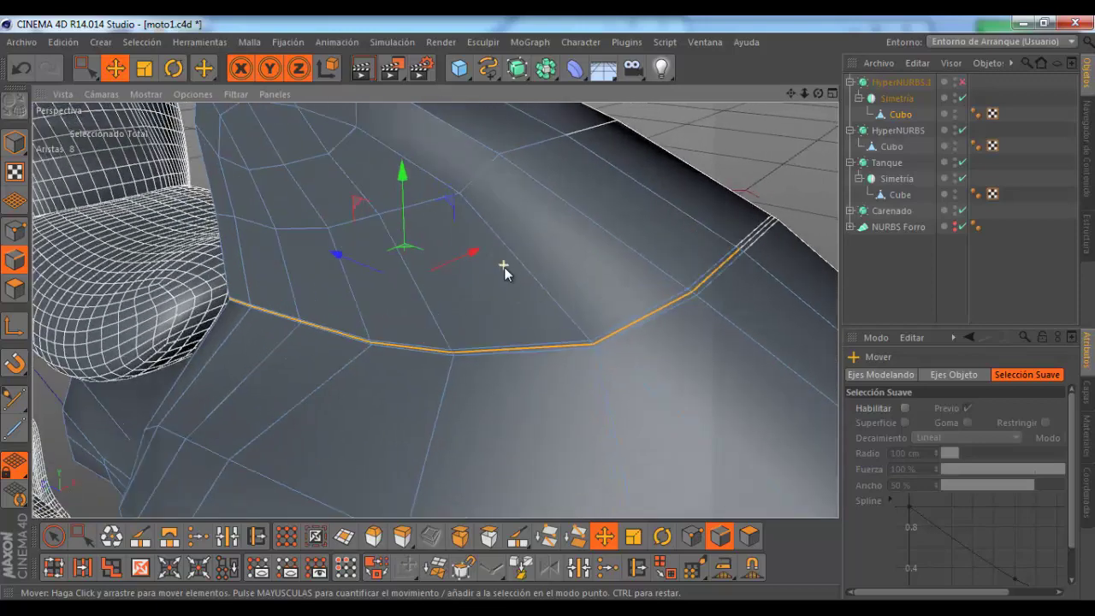
Step: Scale the edge loop to about 96.6% and nudge it about 0.065 cm along X
key("t")
left_click_drag(381, 272, 333, 258)
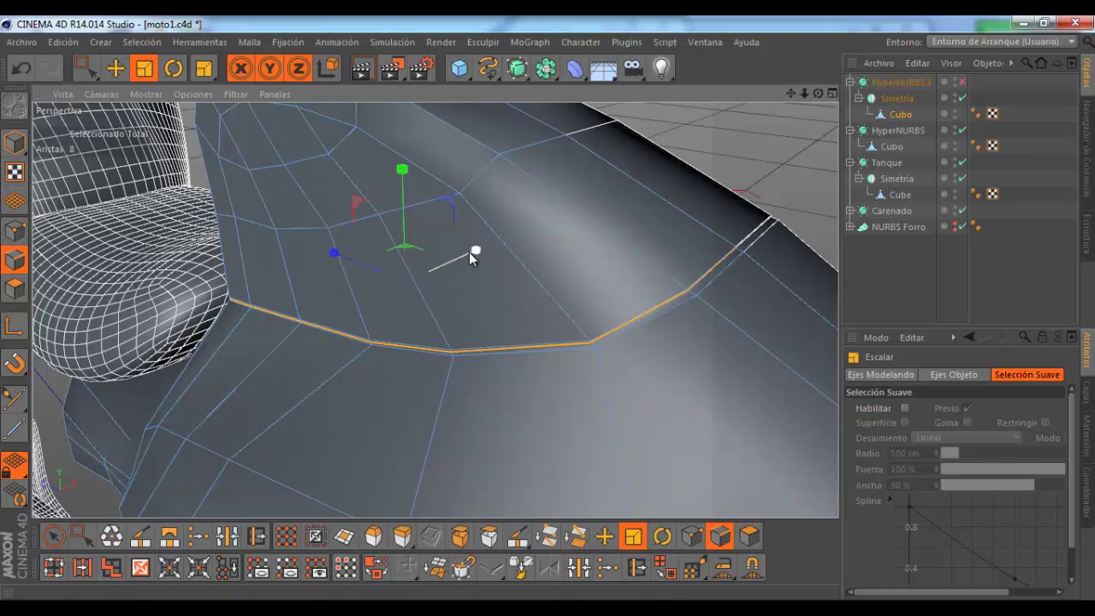
left_click_drag(471, 252, 468, 254)
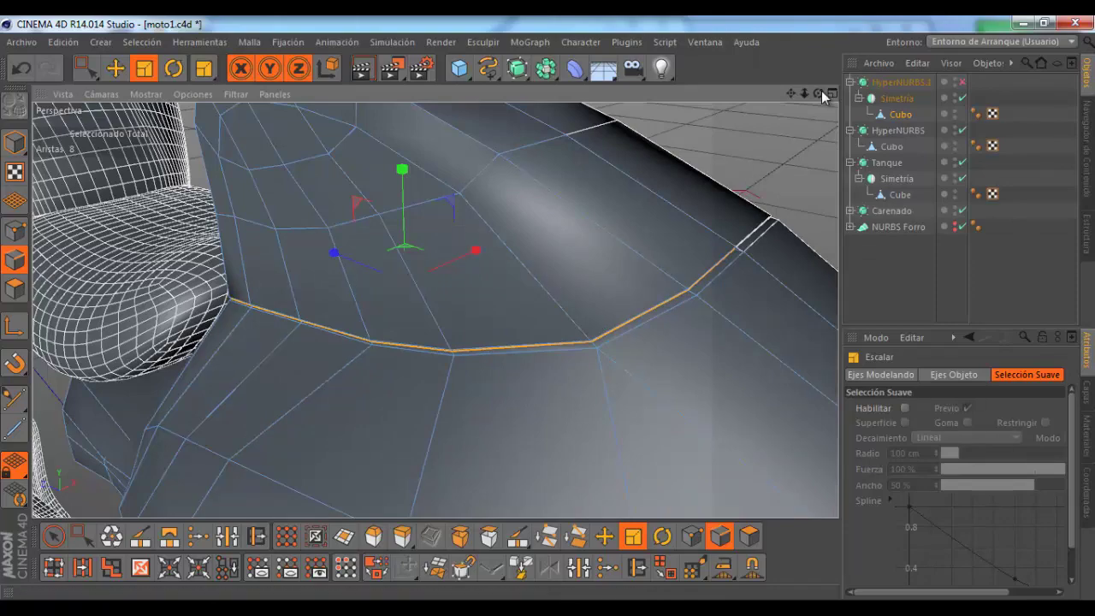
left_click_drag(820, 92, 547, 308)
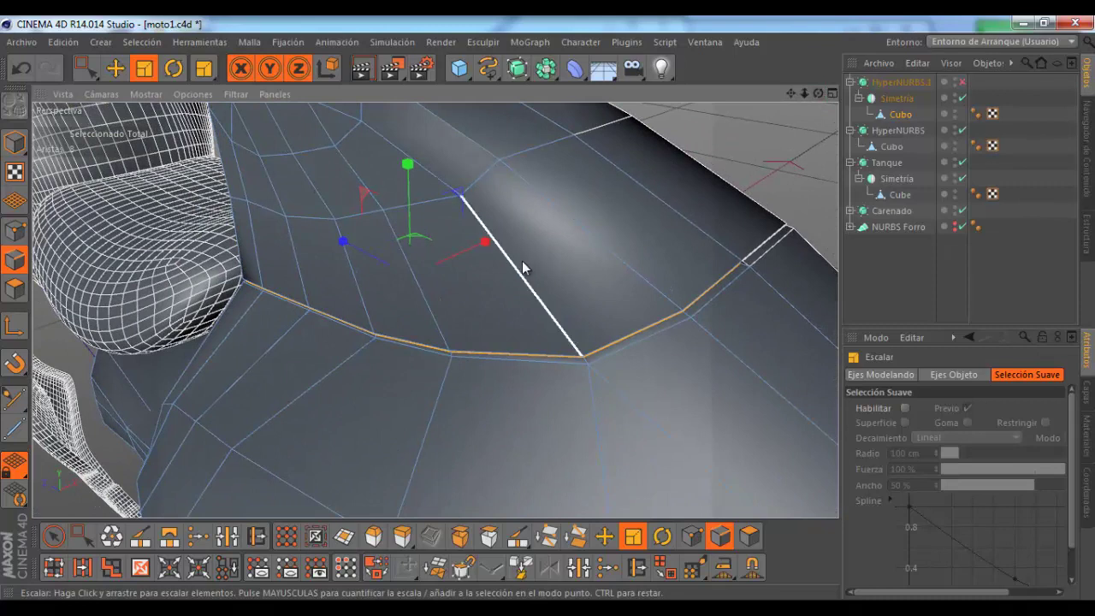
key("e")
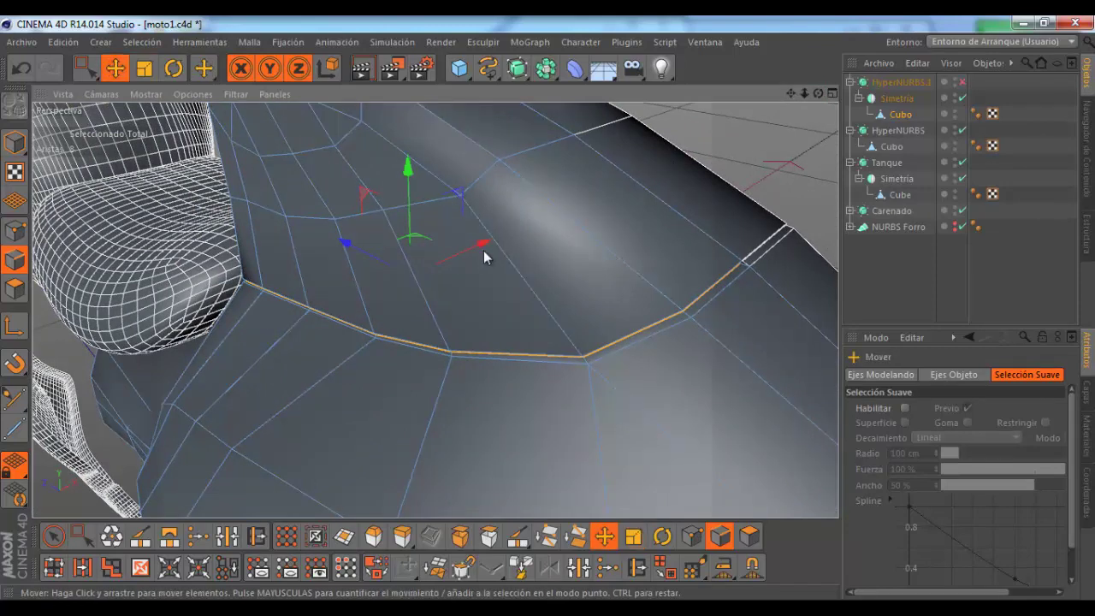
left_click_drag(483, 246, 484, 247)
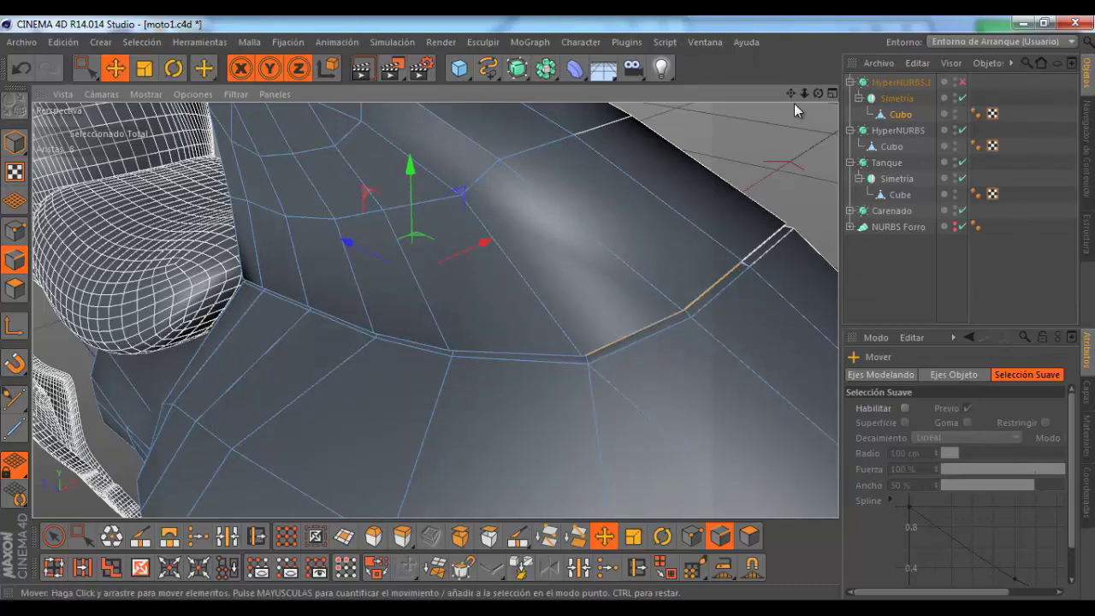
mouse_move(548, 308)
left_mouse_down("alt")
mouse_move(563, 309)
mouse_move(548, 308)
left_mouse_up("alt")
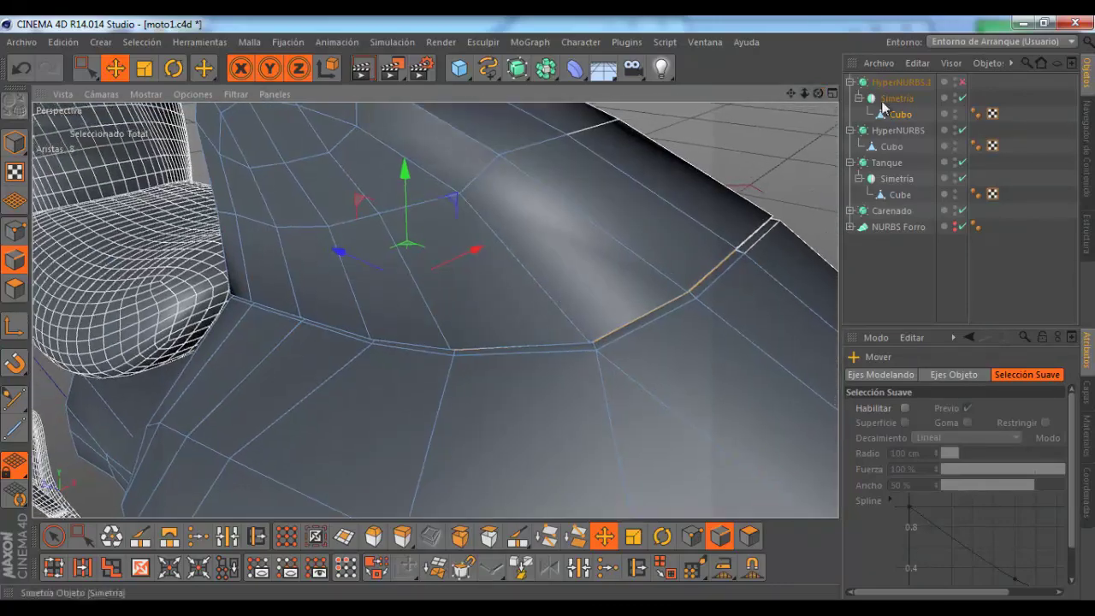
Step: Re-enable HyperNURBS.1, deselect, switch to Model mode and render a Ctrl+R preview of the crease
left_click(962, 83)
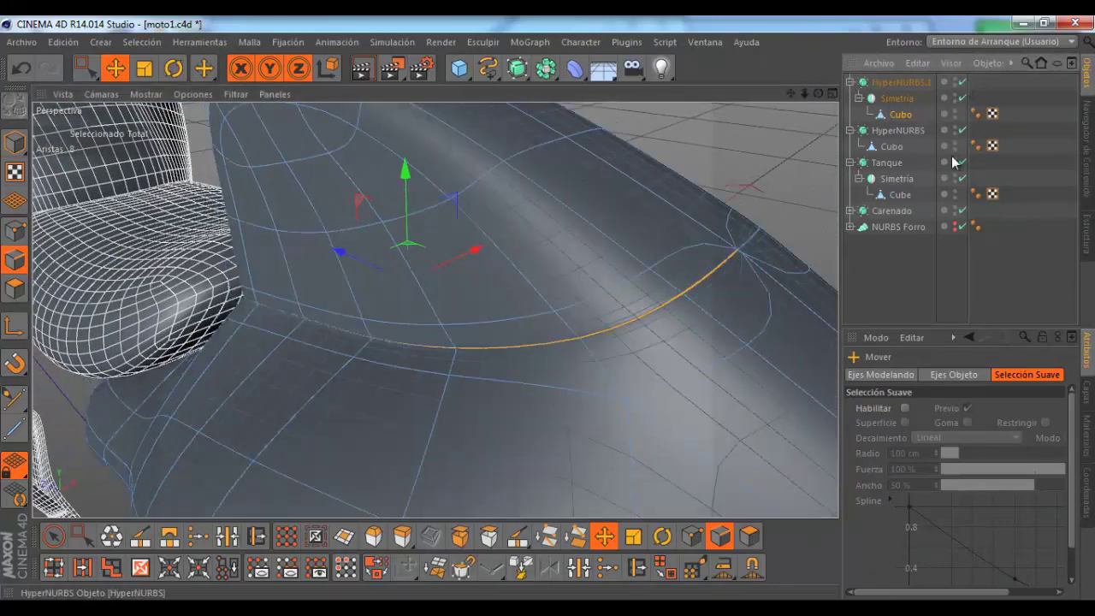
left_click(987, 253)
left_click_drag(547, 310, 111, 144, "alt")
left_click(14, 143)
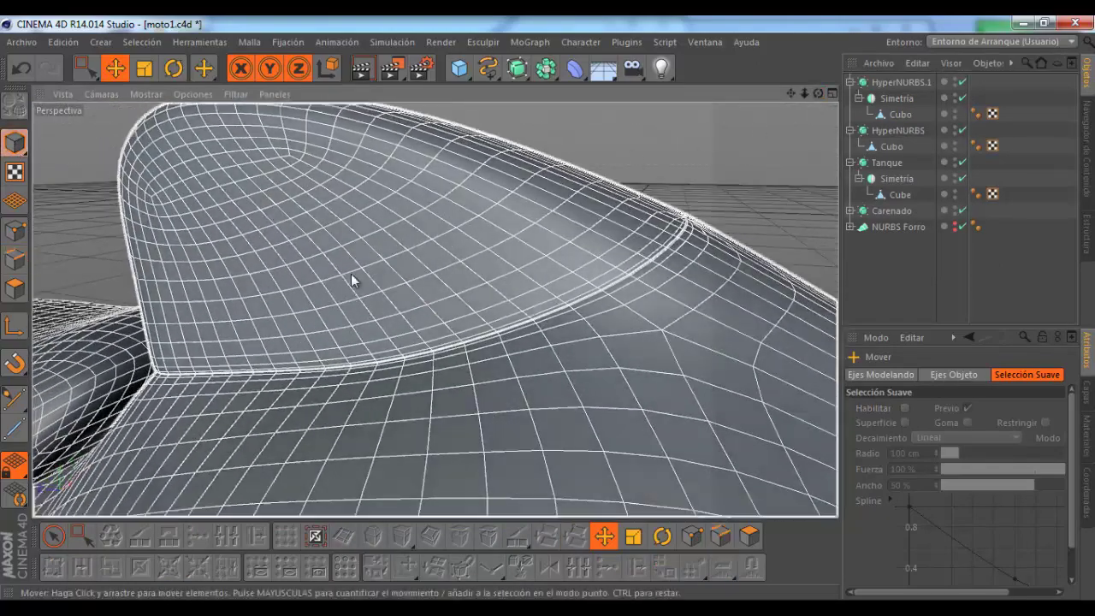
mouse_move(351, 274)
left_mouse_down("alt")
mouse_move(454, 301)
mouse_move(832, 271)
left_mouse_up("alt")
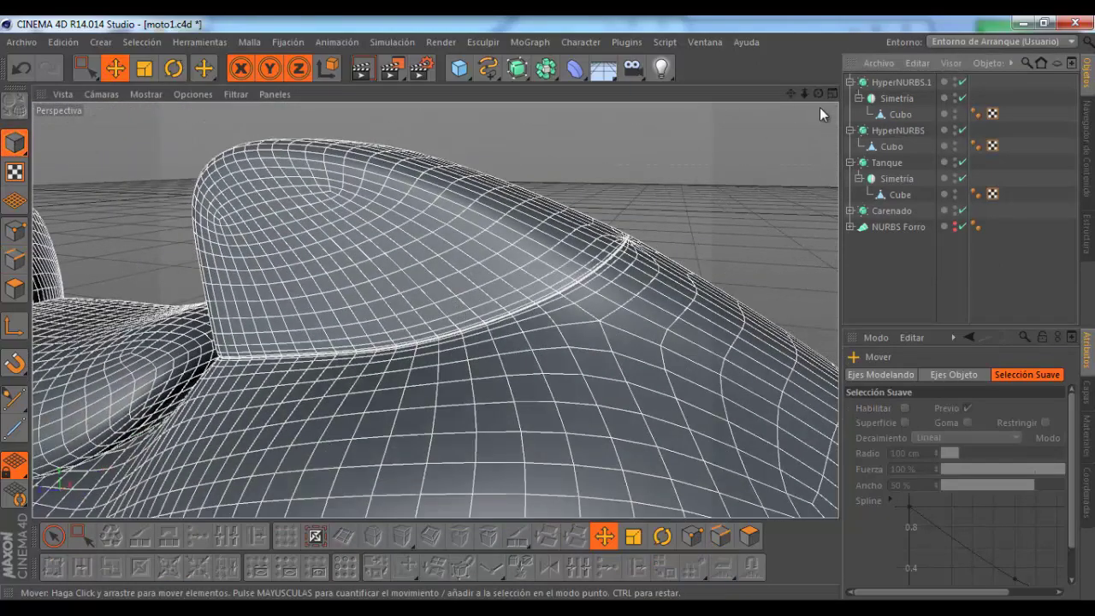
mouse_move(819, 107)
left_mouse_down("alt")
mouse_move(550, 313)
mouse_move(739, 125)
left_mouse_up("alt")
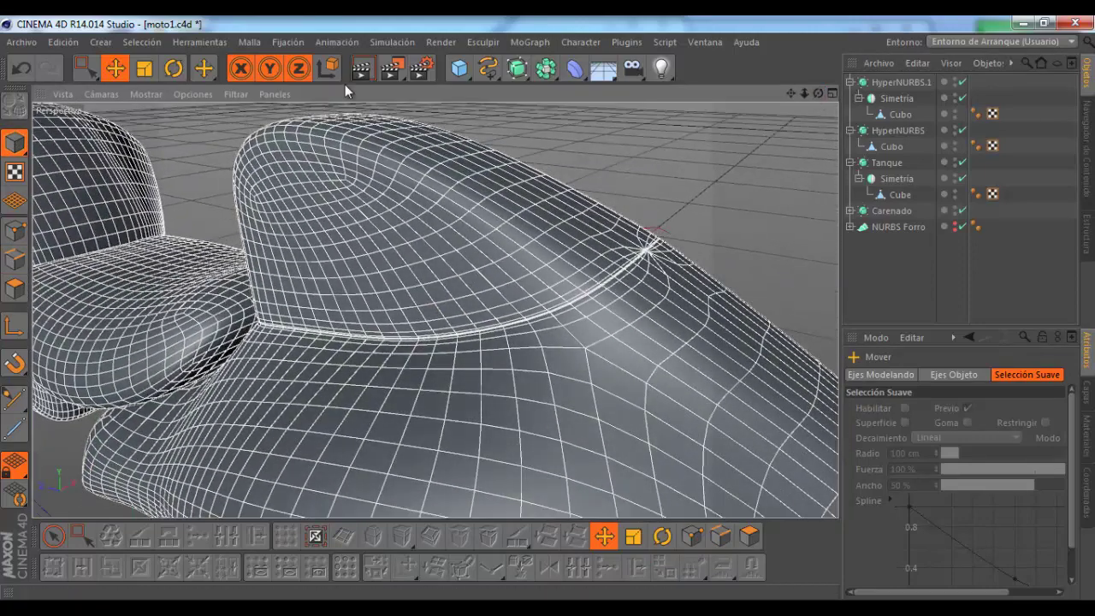
key("ctrl+r")
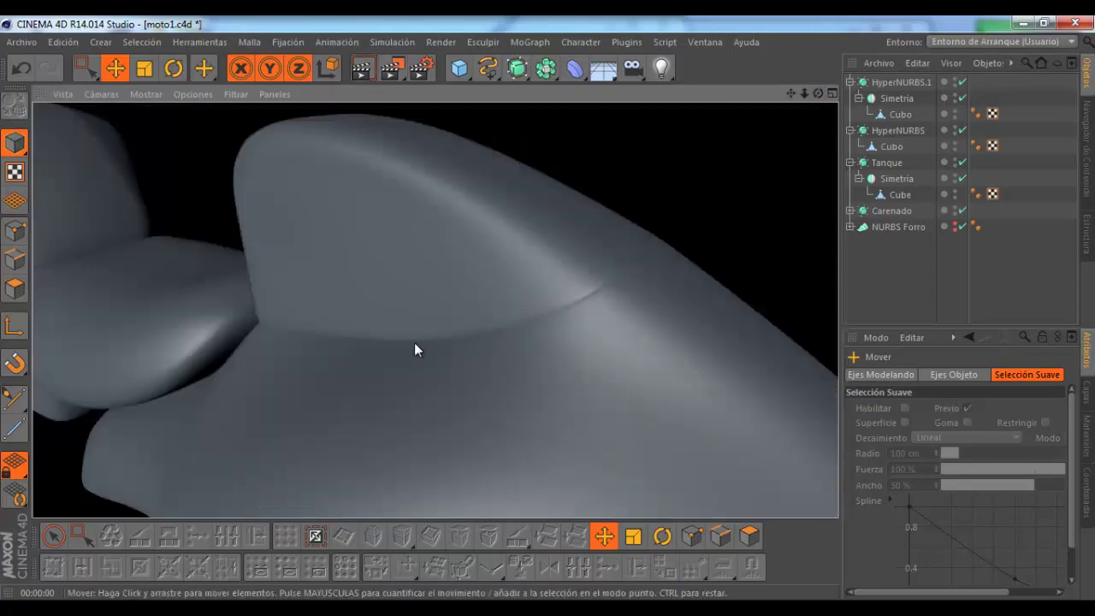
right_click_drag(399, 336, 763, 186, "alt")
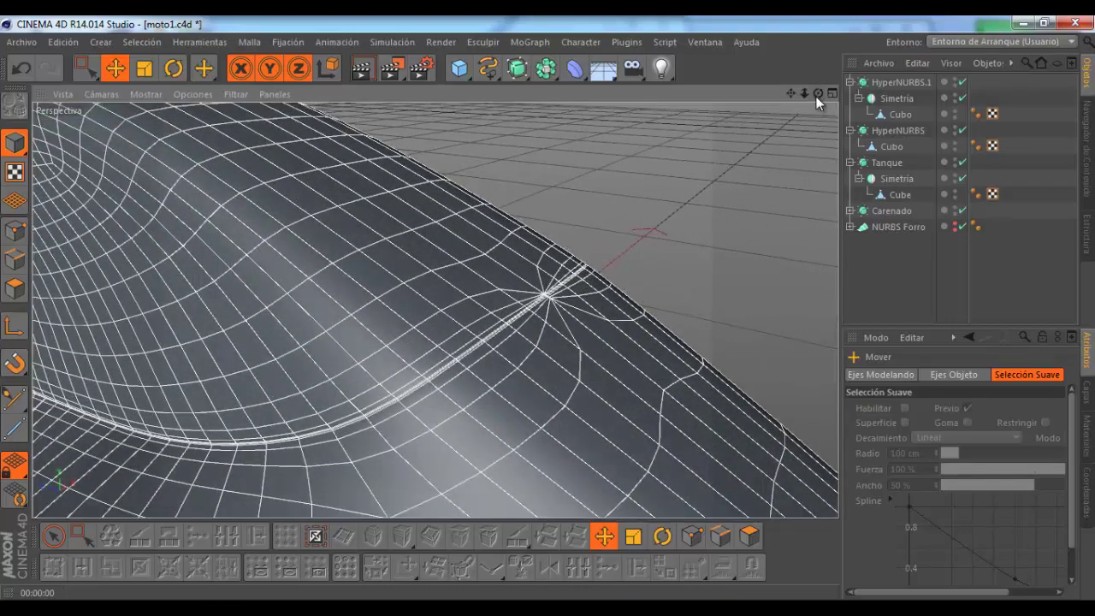
left_click_drag(818, 93, 733, 353)
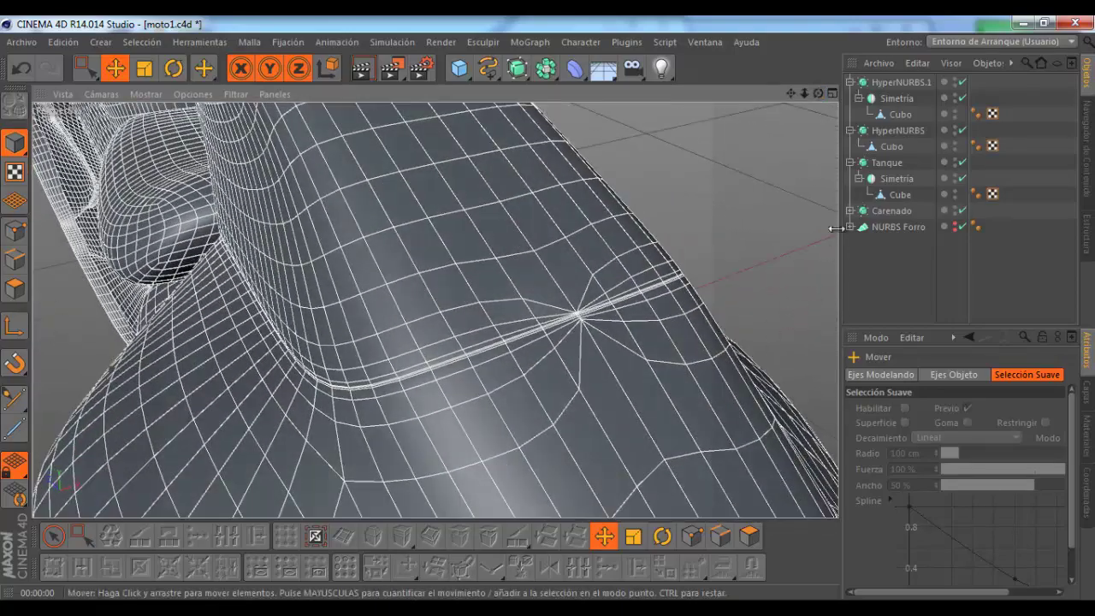
Step: Select Cubo, disable HyperNURBS.1 and switch to Points mode around the seat edge
left_click(898, 114)
left_click(962, 82)
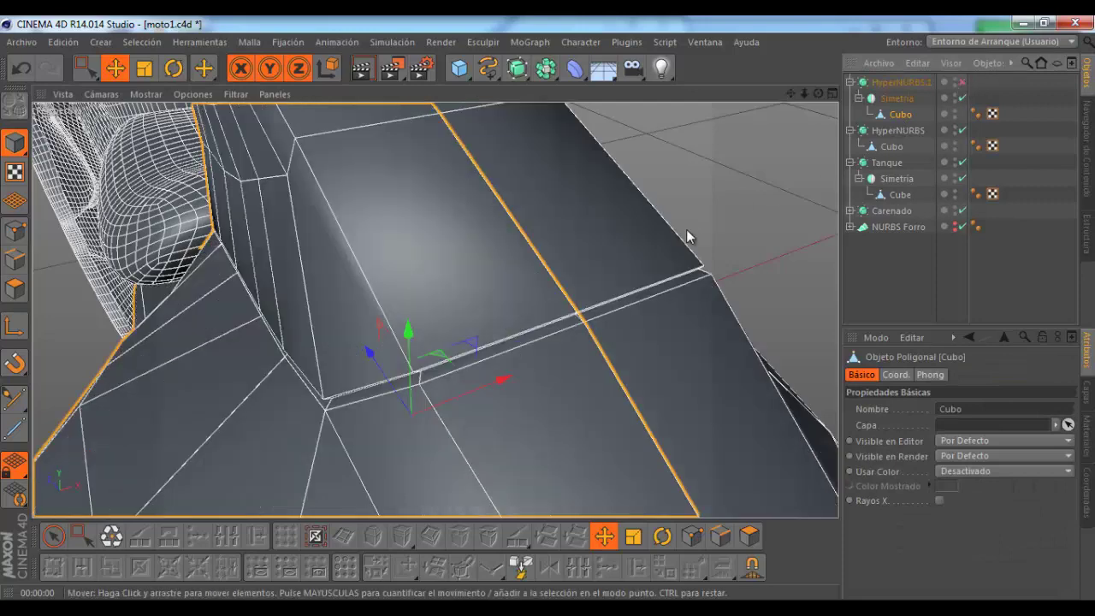
scroll(584, 306, "up", 3)
scroll(579, 315, "up", 3)
scroll(577, 313, "up", 2)
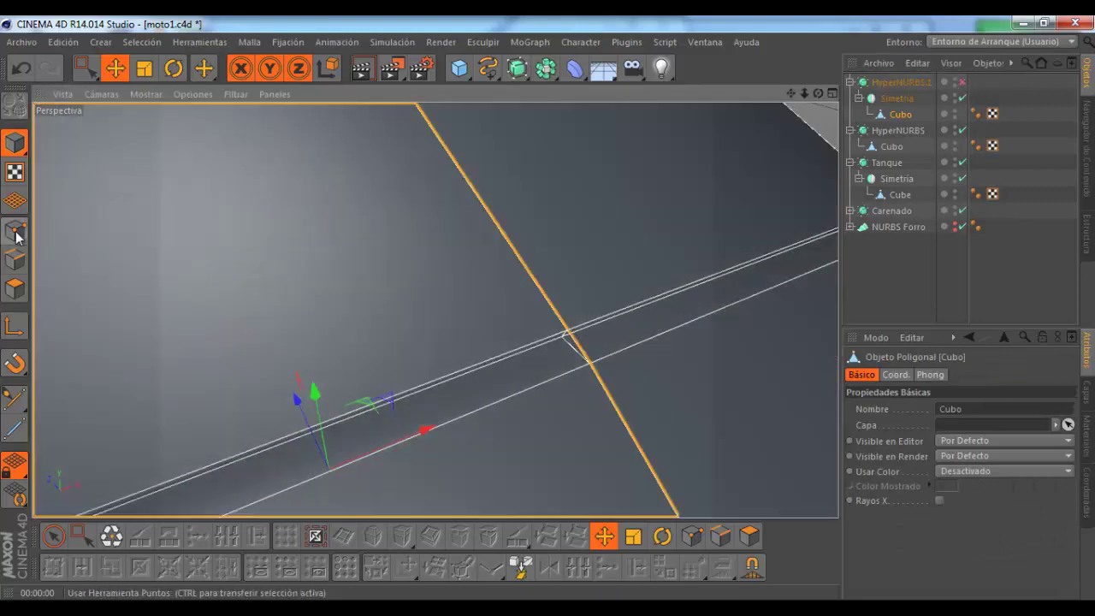
left_click(14, 231)
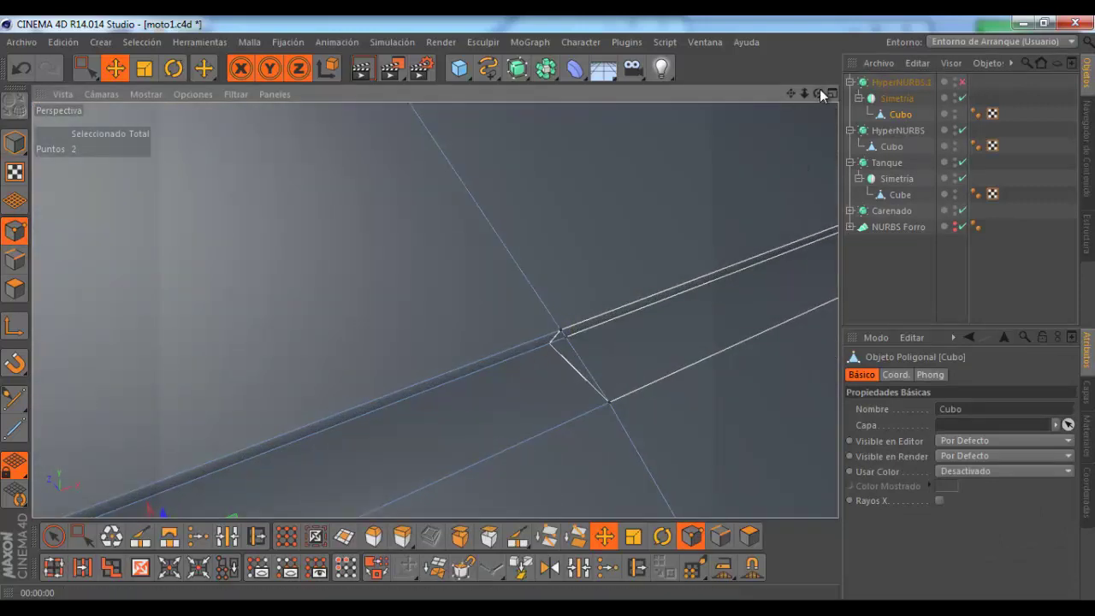
left_click_drag(818, 93, 549, 308)
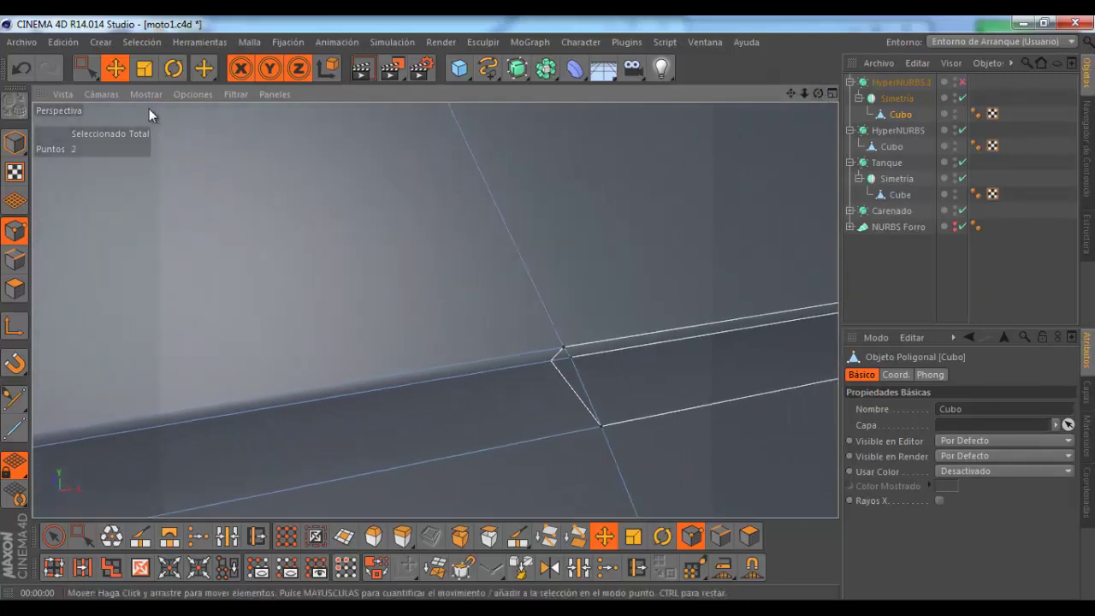
Step: Hide Simetría, select the stray seam point and use Asignar Valor al Punto to set X to 0 cm
left_click(200, 94)
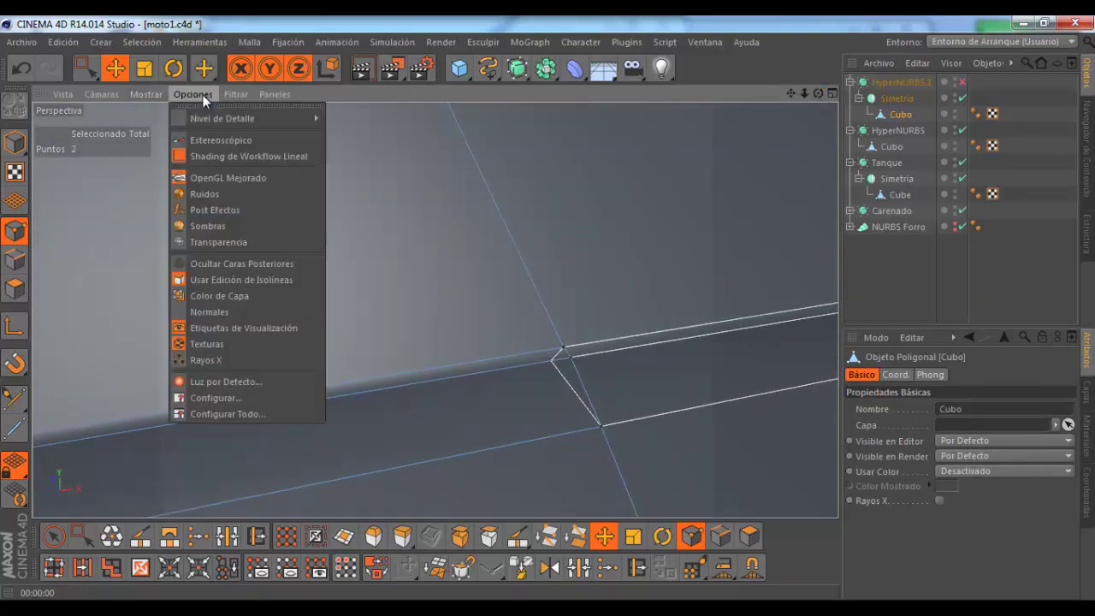
left_click(241, 343)
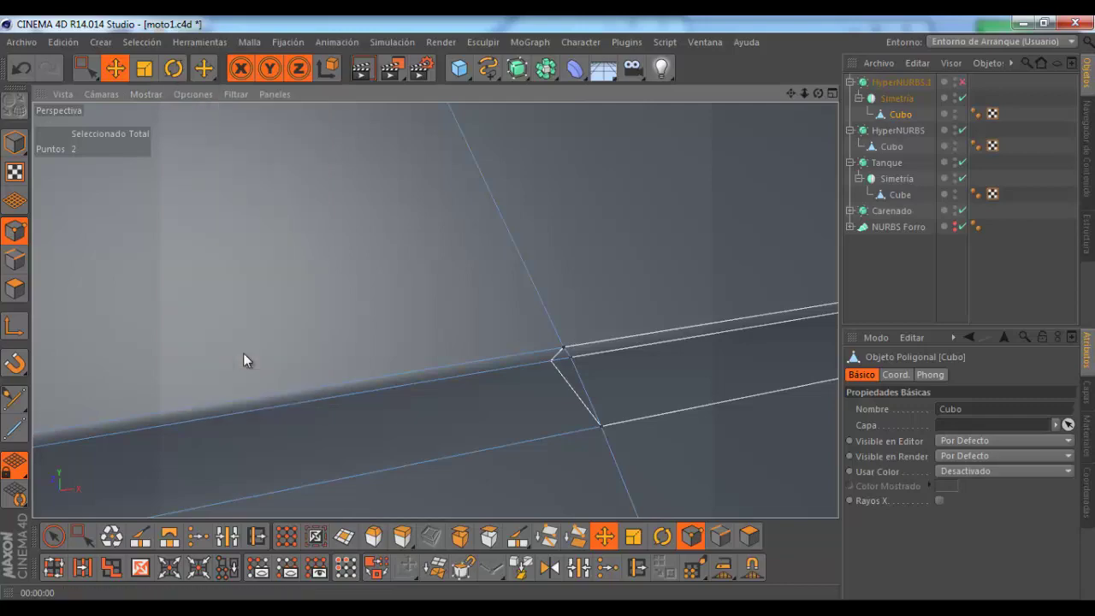
left_click(960, 98)
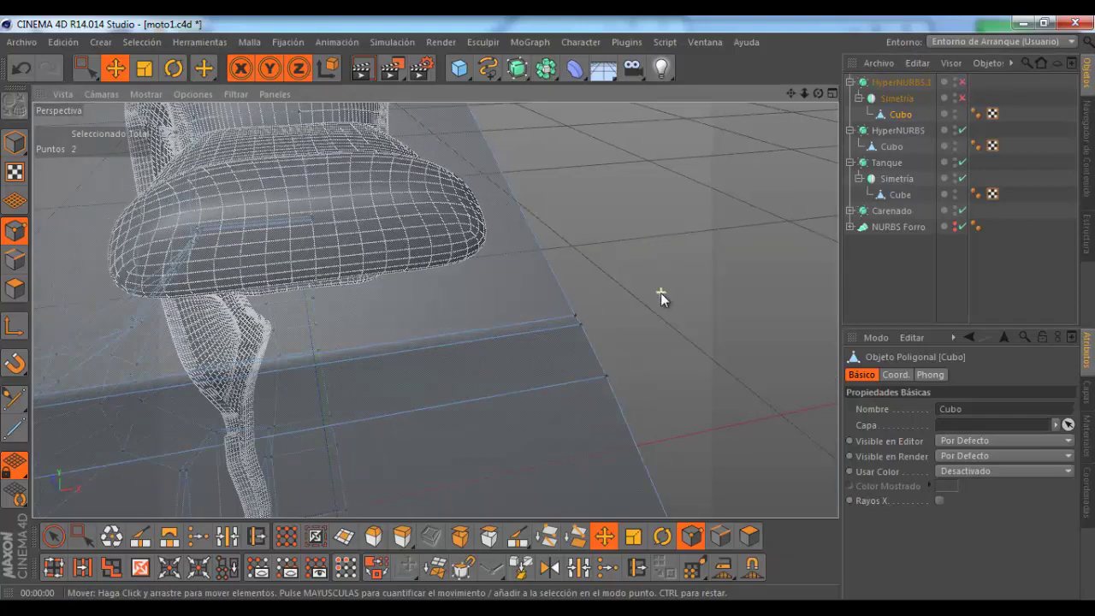
left_click_drag(818, 92, 549, 308)
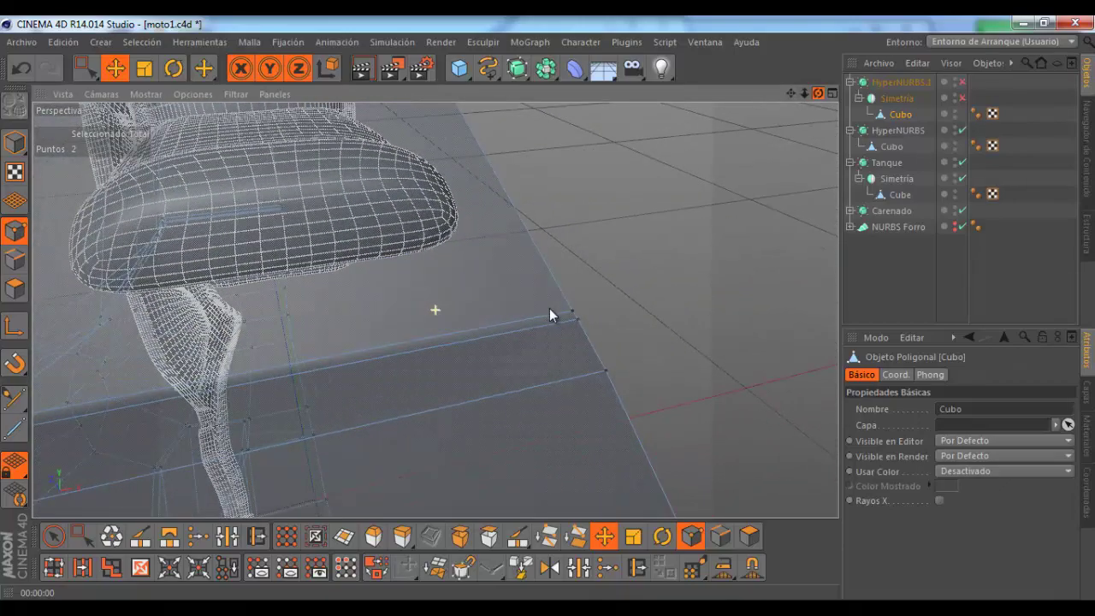
left_click(92, 69)
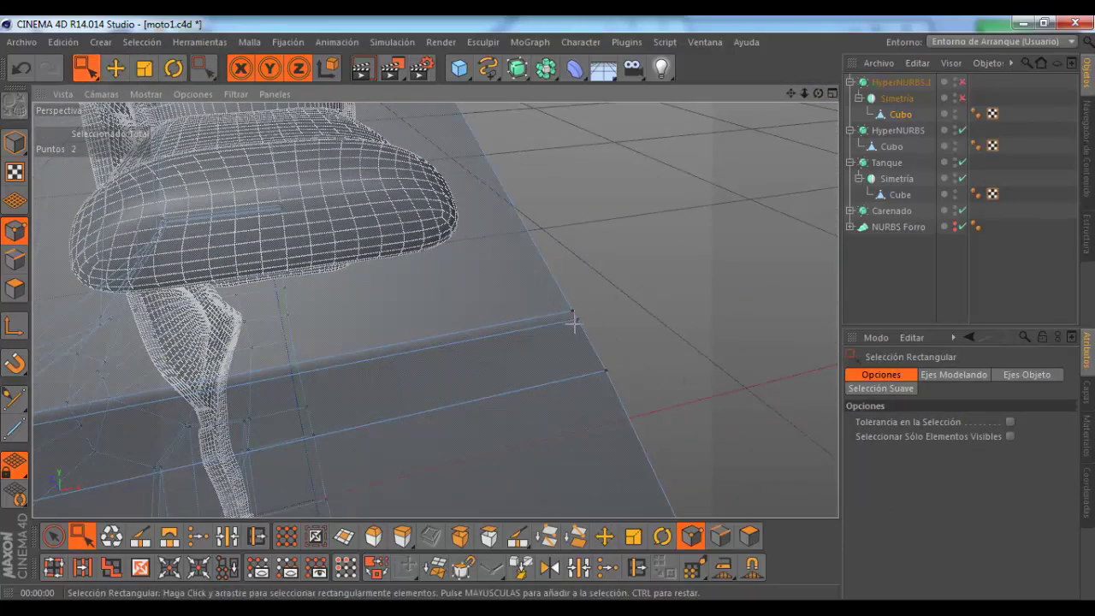
right_click(698, 289)
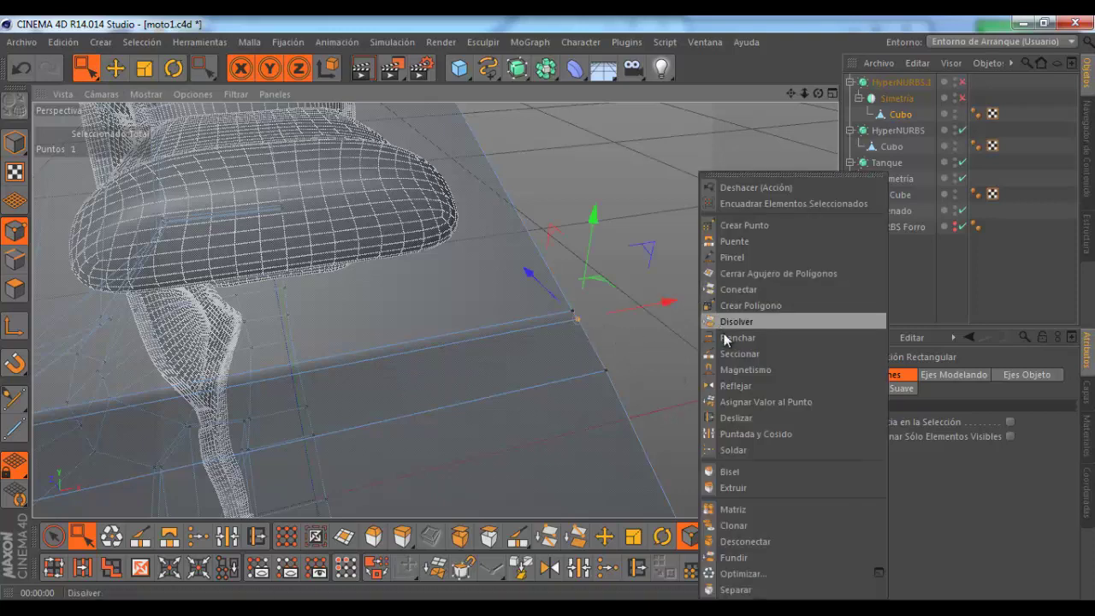
left_click(730, 396)
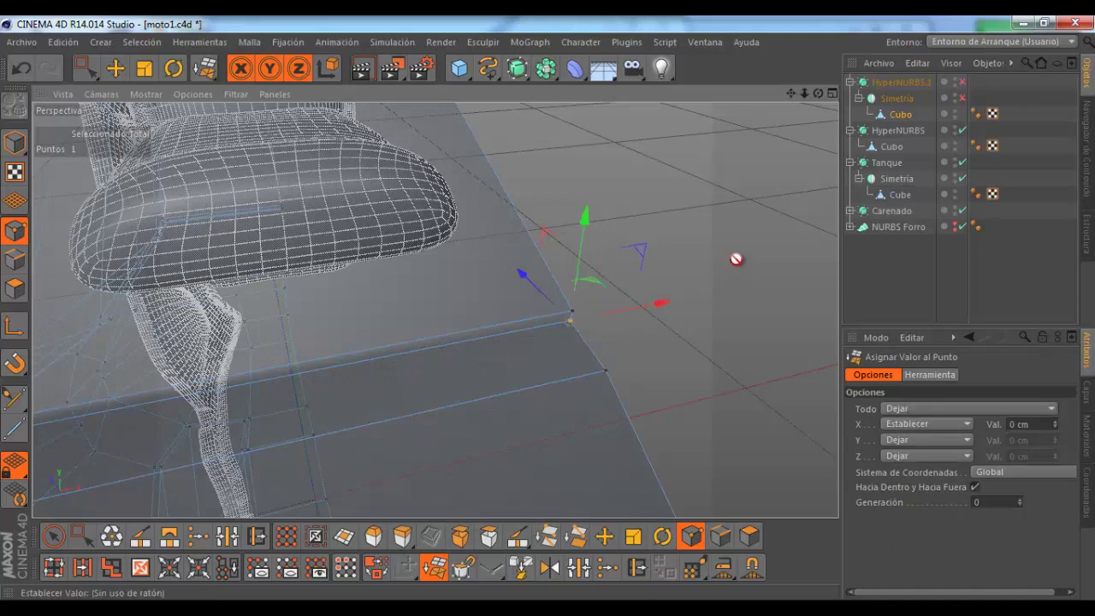
Step: Re-enable HyperNURBS.1 and Simetría, then deselect all objects
left_click(962, 81)
left_click(963, 97)
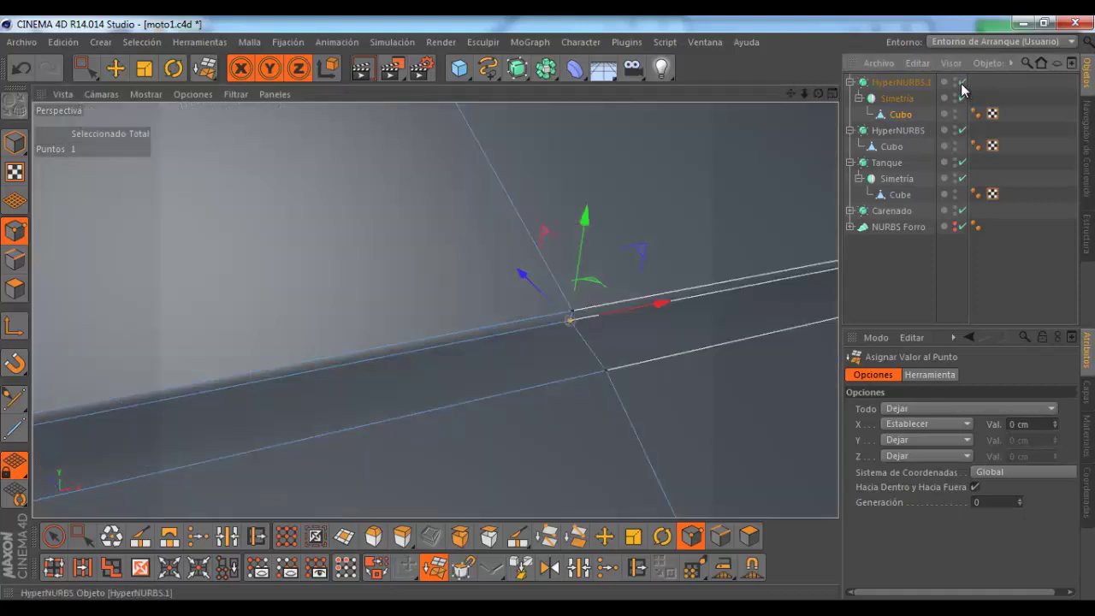
left_click(913, 258)
scroll(660, 256, "down", 3)
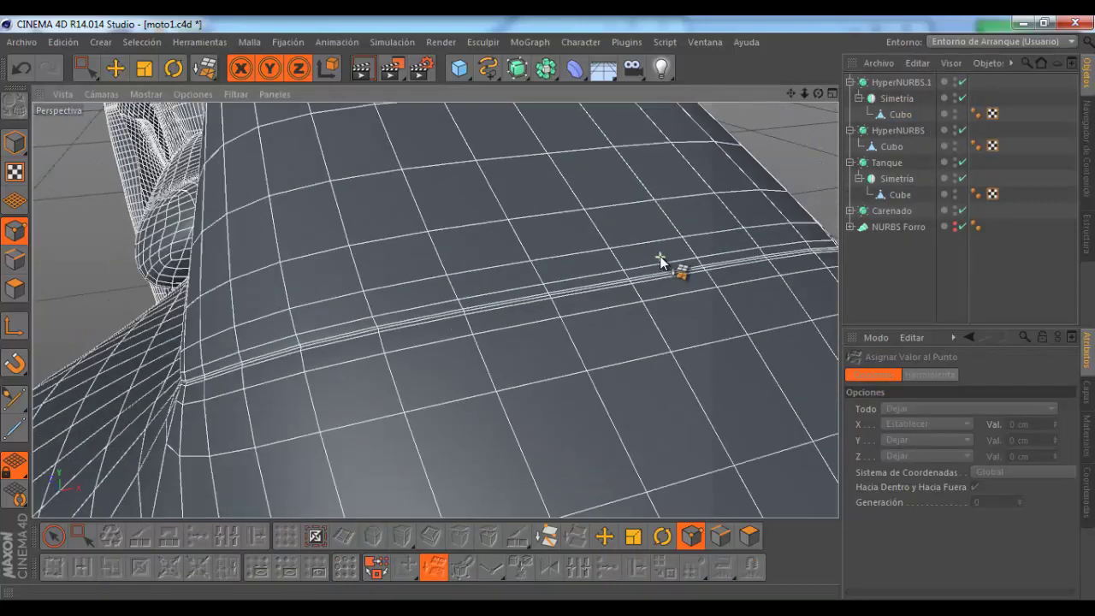
scroll(660, 254, "down", 2)
scroll(660, 254, "down", 2)
scroll(671, 262, "down", 2)
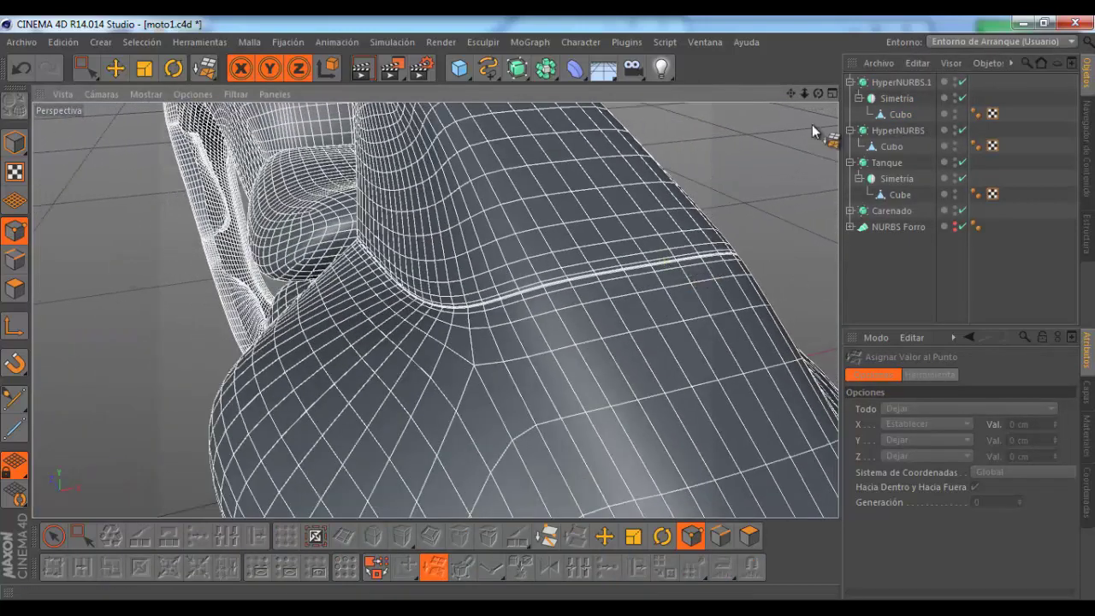
mouse_move(539, 312)
left_mouse_down("alt")
mouse_move(431, 239)
mouse_move(409, 158)
left_mouse_up("alt")
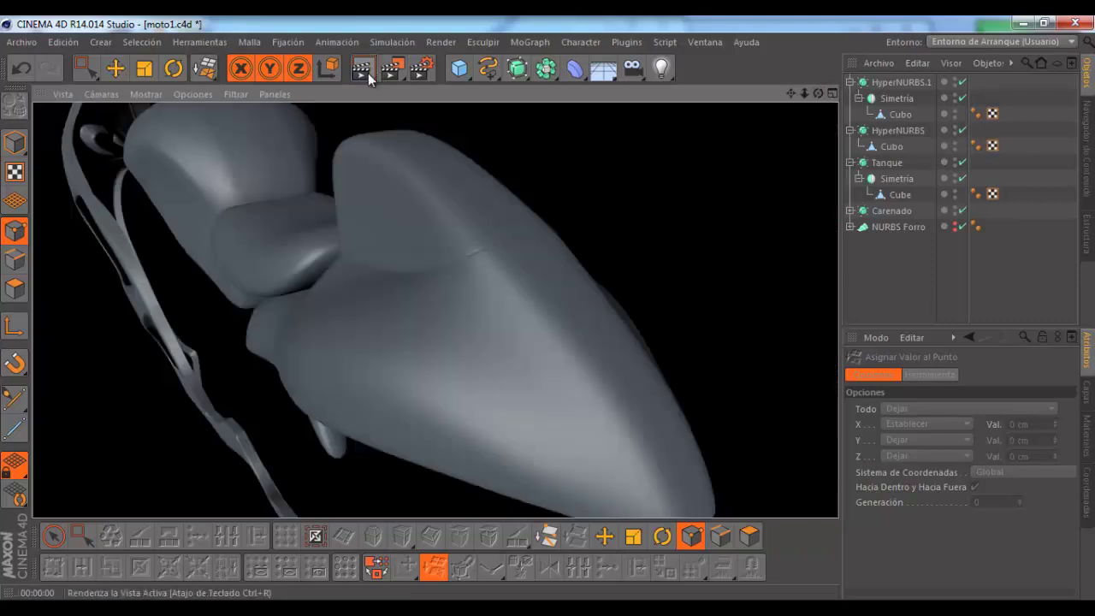
mouse_move(665, 203)
left_mouse_down("alt")
mouse_move(676, 218)
mouse_move(428, 176)
left_mouse_up("alt")
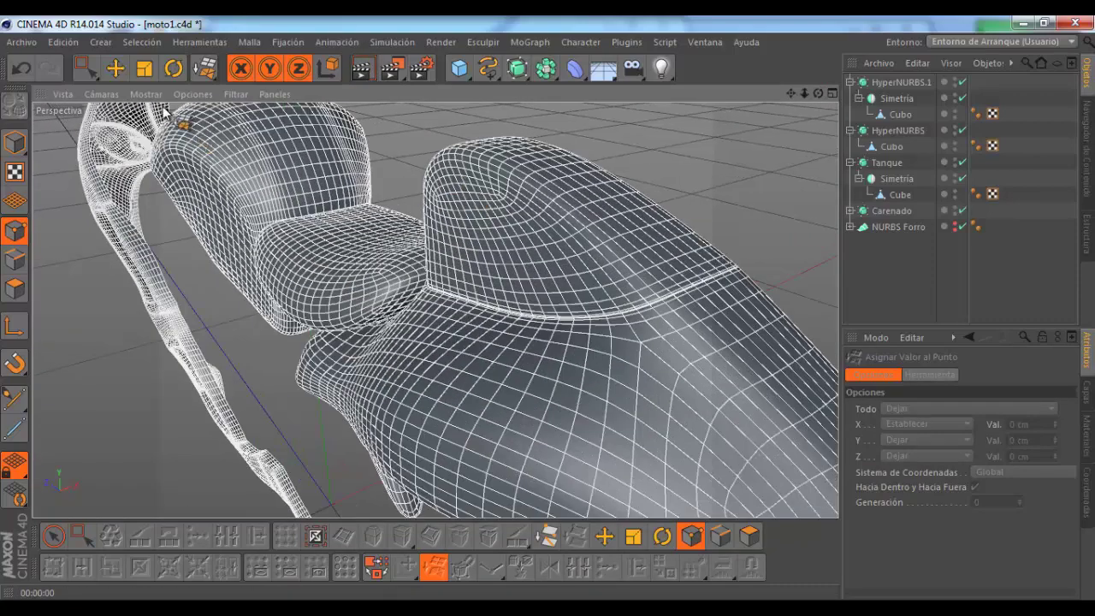
Step: Switch the viewport to Sombreado Gouraud and inspect the tank crease up close
left_click(150, 95)
left_click(169, 118)
left_click_drag(561, 190, 731, 222, "alt")
mouse_move(549, 315)
left_mouse_down("alt")
mouse_move(549, 306)
mouse_move(523, 315)
mouse_move(546, 308)
left_mouse_up("alt")
left_click_drag(588, 263, 630, 262, "alt")
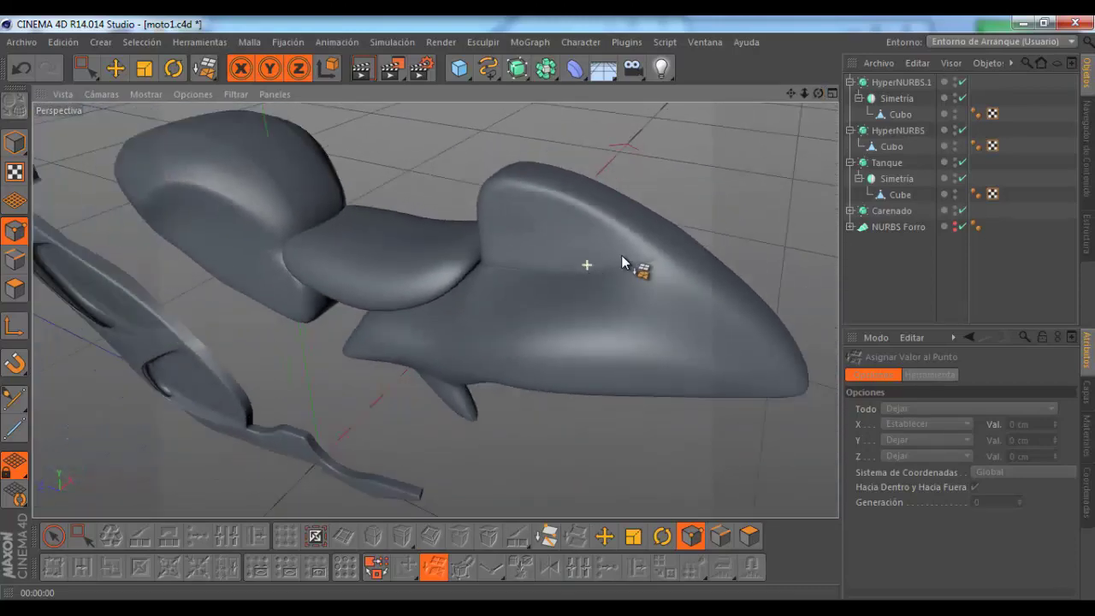
right_click_drag(631, 262, 714, 243, "alt")
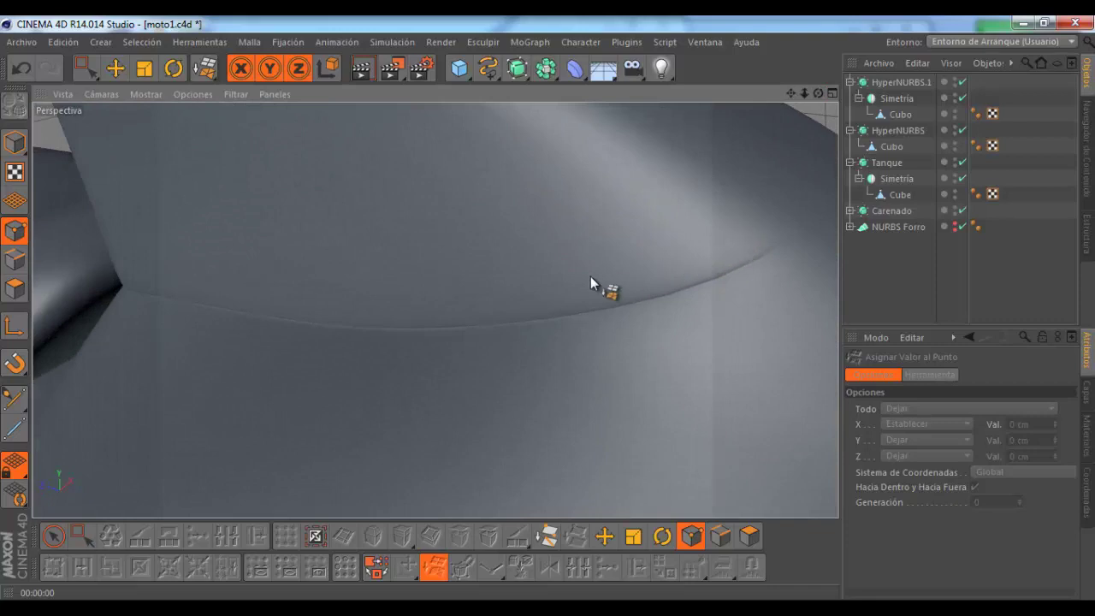
mouse_move(590, 276)
right_mouse_down("alt")
mouse_move(405, 316)
mouse_move(538, 282)
mouse_move(504, 315)
right_mouse_up("alt")
scroll(538, 281, "up", 5)
left_click_drag(488, 309, 572, 273, "alt")
Step: With HyperNURBS.1 off, cut a Seccionar loop on Cubo alongside the tank-panel crease
left_click(900, 114)
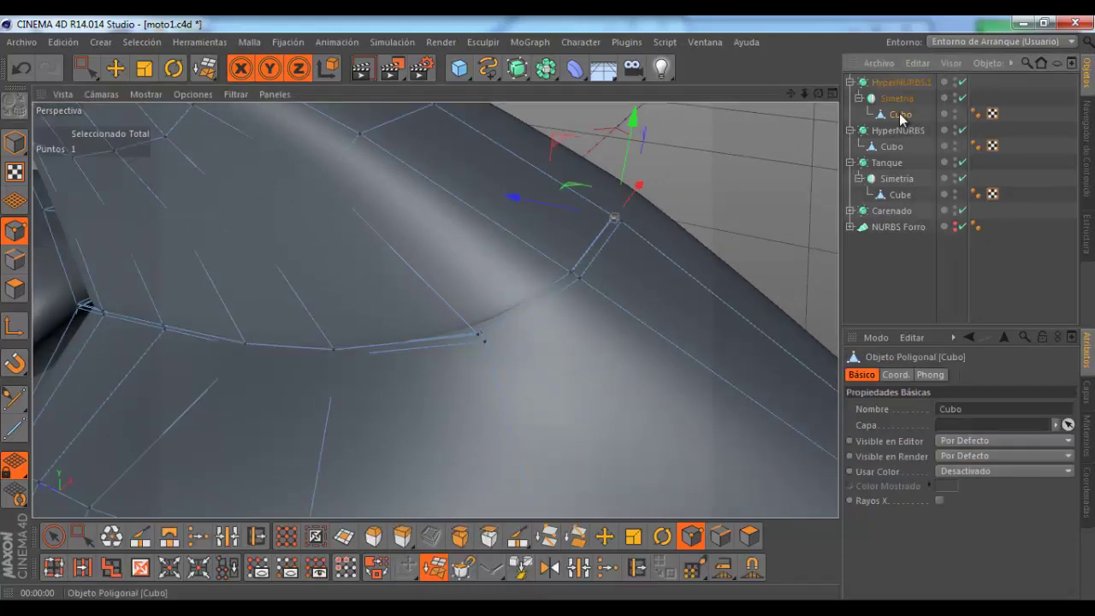
left_click(961, 83)
right_click_drag(807, 134, 626, 229, "alt")
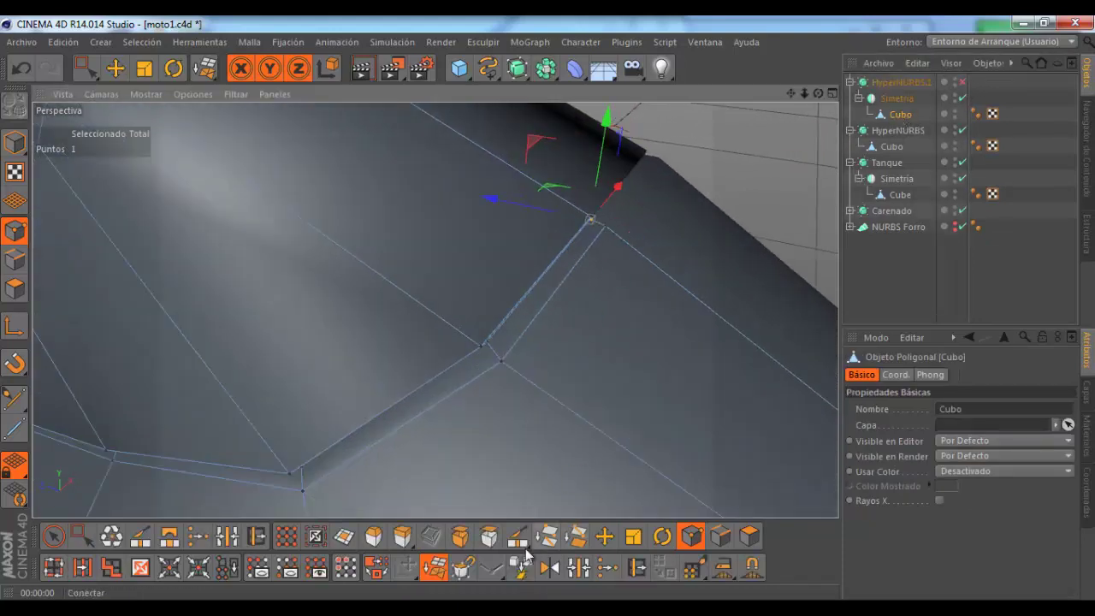
left_click(517, 544)
scroll(573, 213, "up", 3)
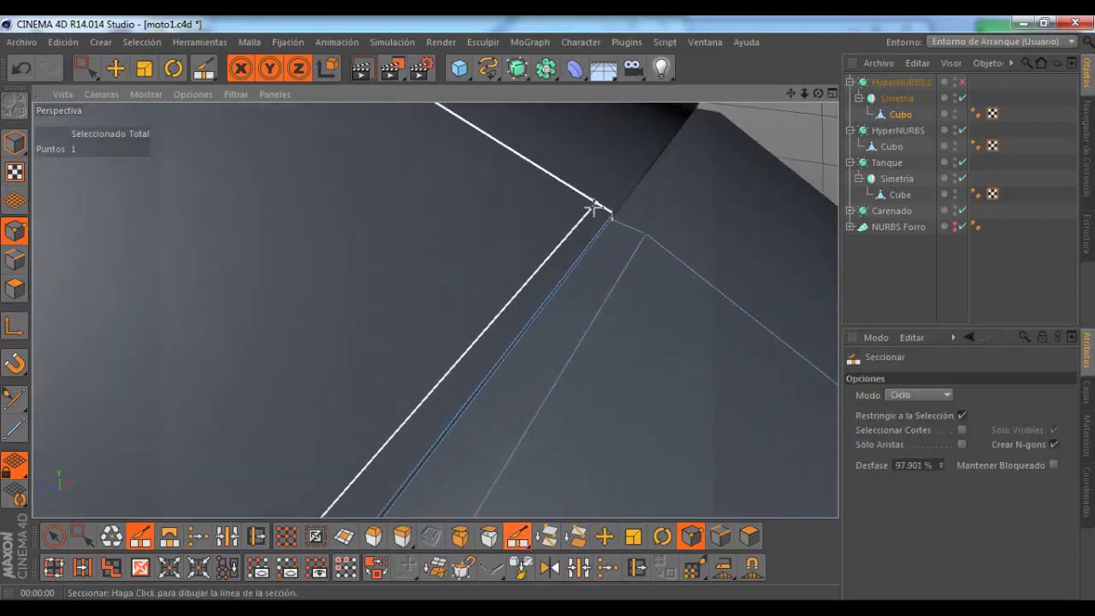
left_click(599, 215)
scroll(599, 218, "down", 2)
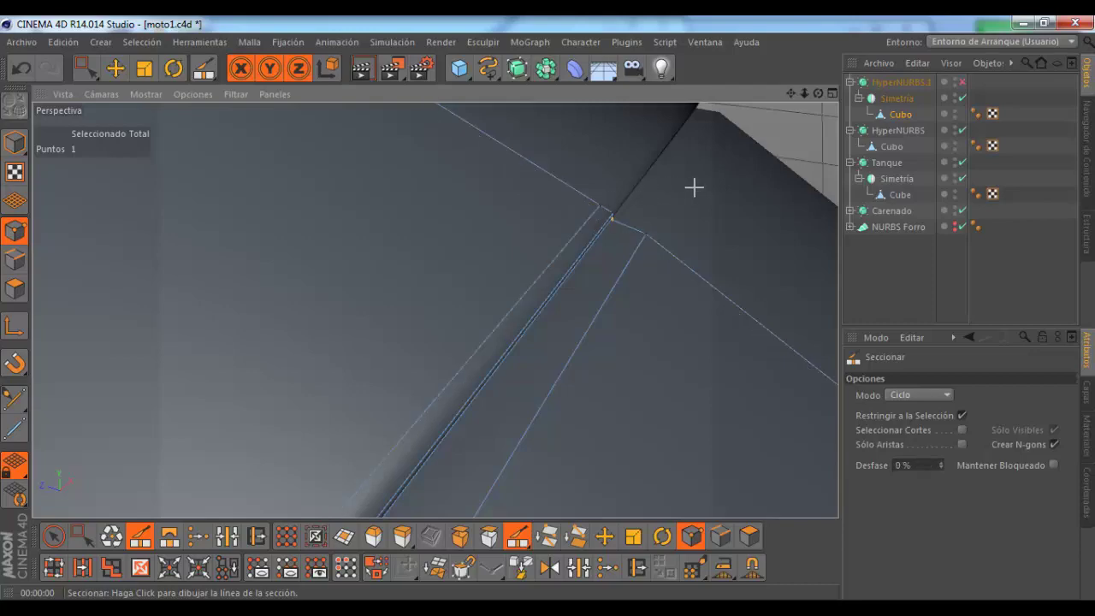
scroll(694, 186, "down", 2)
scroll(710, 176, "down", 2)
Step: Turn HyperNURBS.1 back on, check the tightened seam, and reselect Cubo
left_click(964, 83)
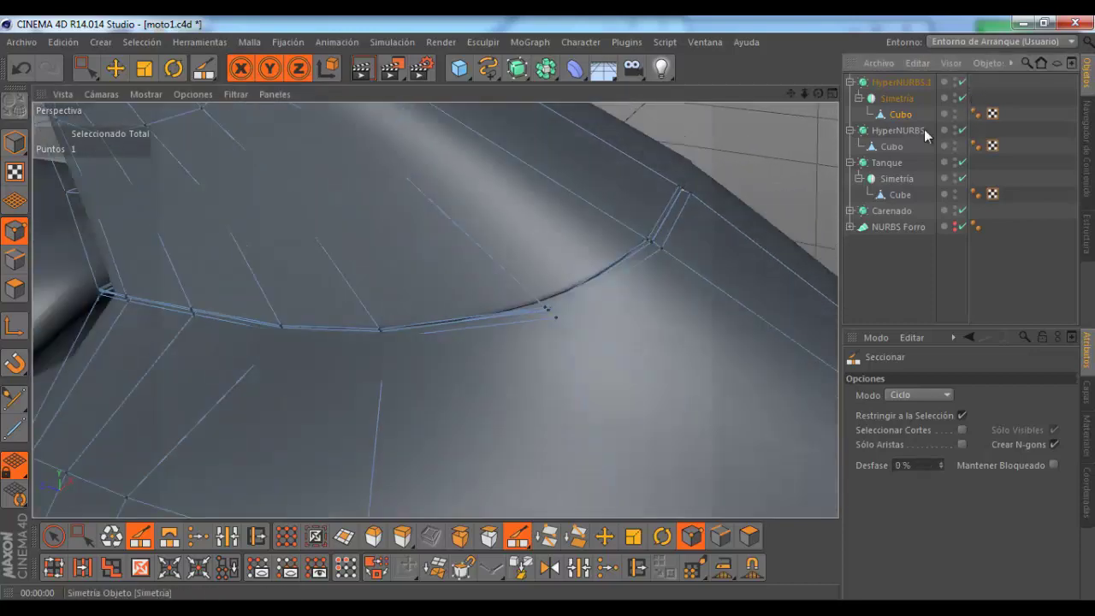
left_click(892, 252)
scroll(495, 255, "up", 2)
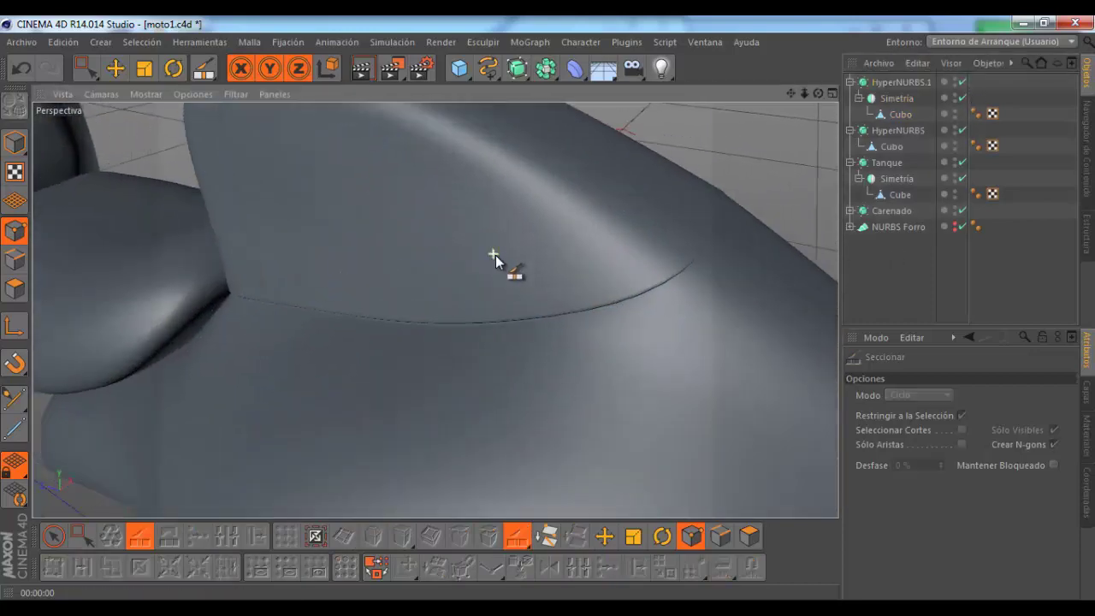
scroll(642, 231, "up", 1)
mouse_move(816, 94)
left_mouse_down()
mouse_move(544, 310)
mouse_move(784, 114)
left_mouse_up()
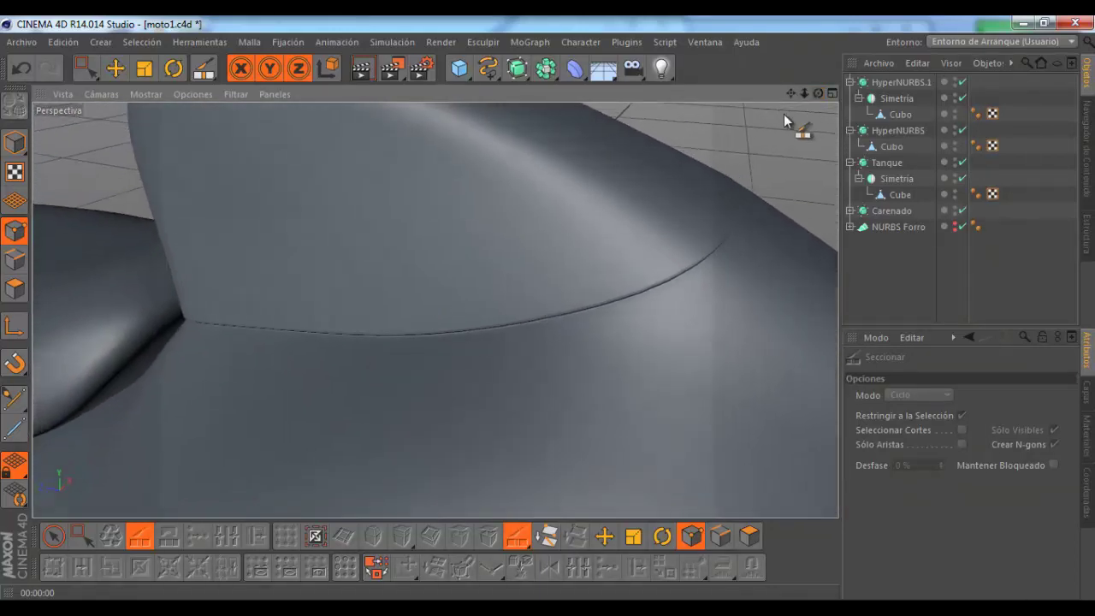
scroll(598, 274, "down", 2)
scroll(570, 274, "down", 2)
scroll(581, 239, "up", 2)
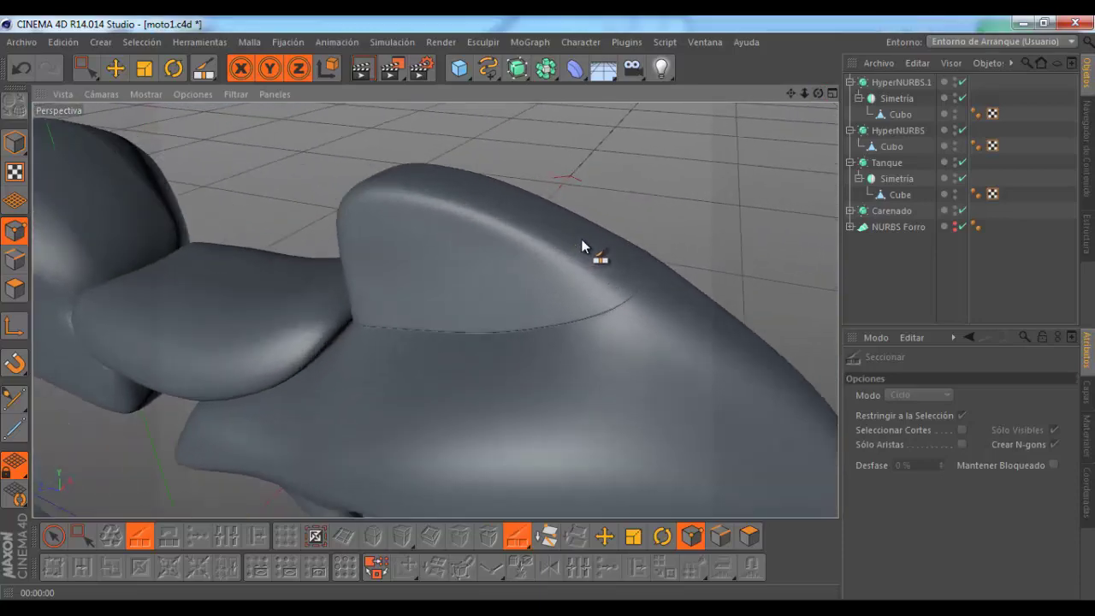
scroll(581, 239, "up", 2)
left_click(906, 113)
Step: Disable HyperNURBS.1 and switch to the Live Selection tool for points
left_click(962, 82)
key("k")
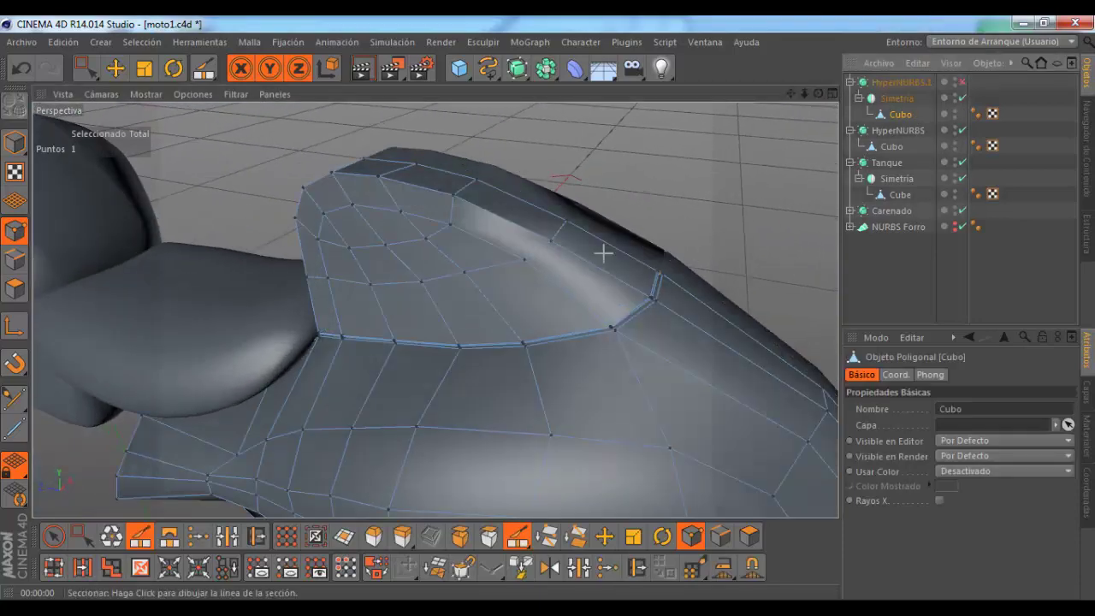
mouse_move(818, 92)
left_mouse_down()
mouse_move(544, 307)
mouse_move(556, 308)
left_mouse_up()
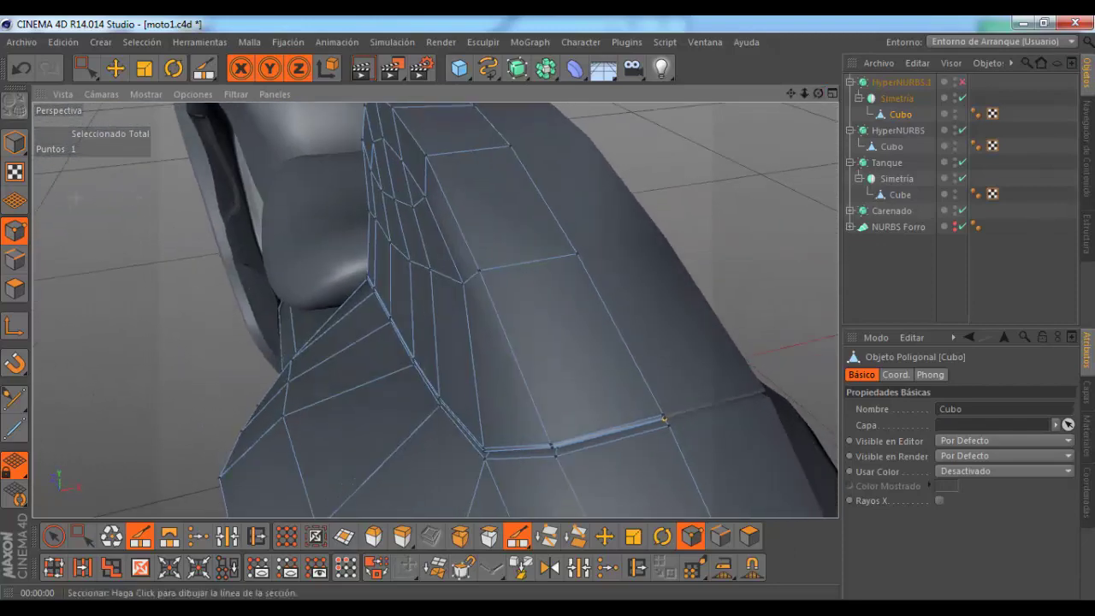
left_click(86, 74)
left_click(171, 91)
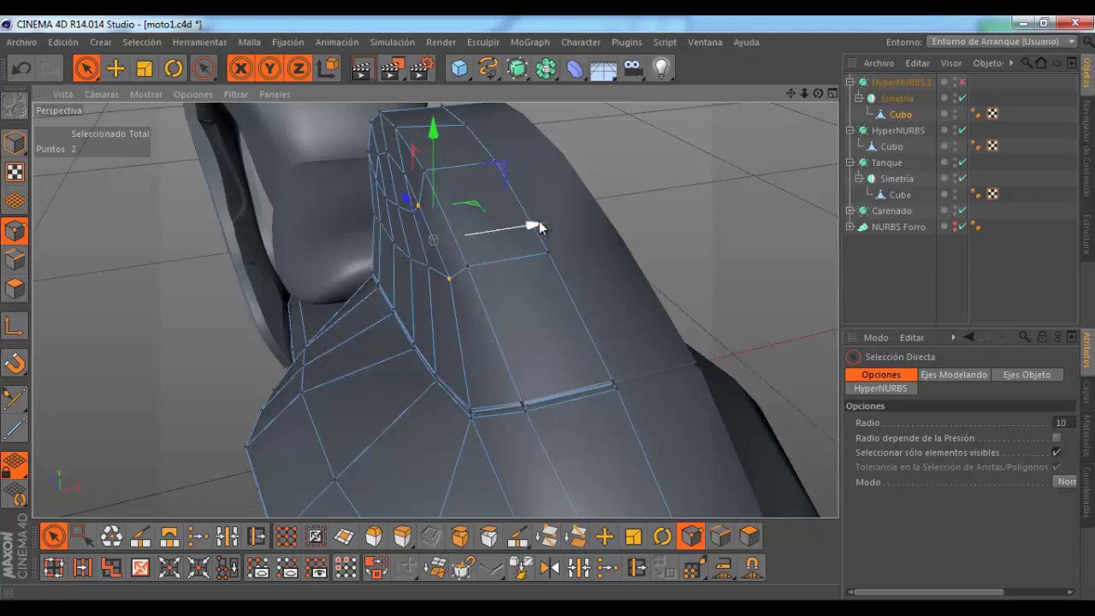
Step: Select a vertex on the fairing edge and nudge it about 0.2 cm along X
left_click_drag(548, 310, 548, 310, "alt")
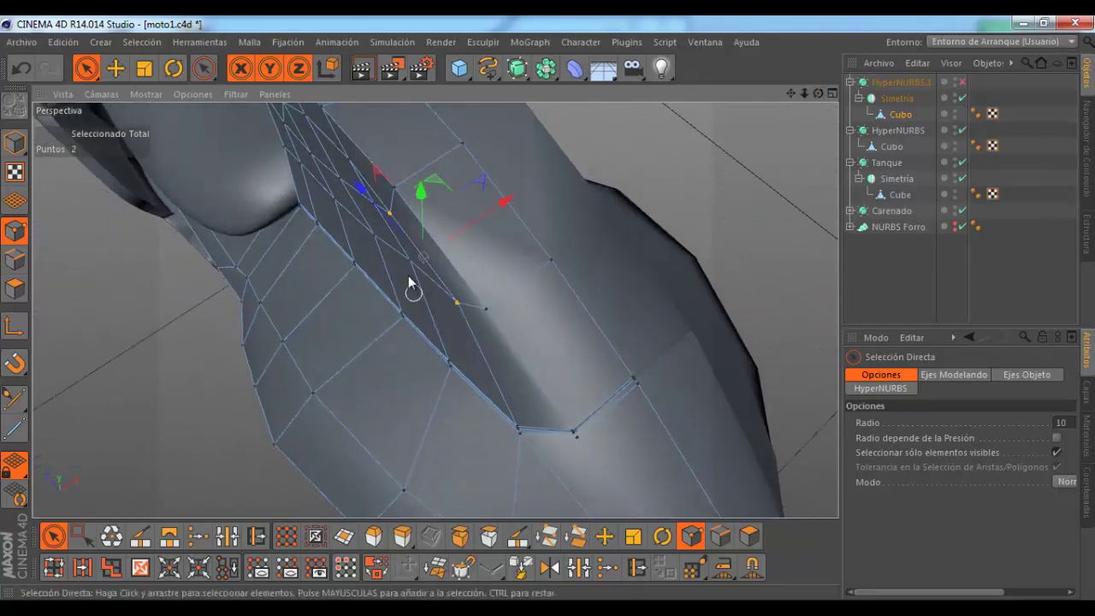
left_click(406, 262)
left_click(413, 261)
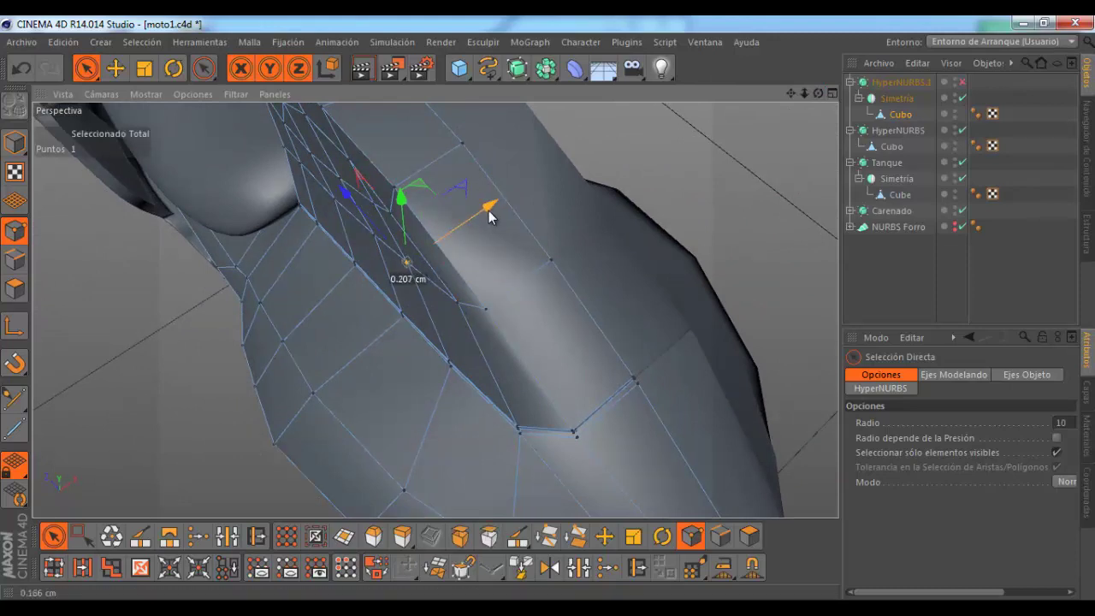
left_click(375, 203)
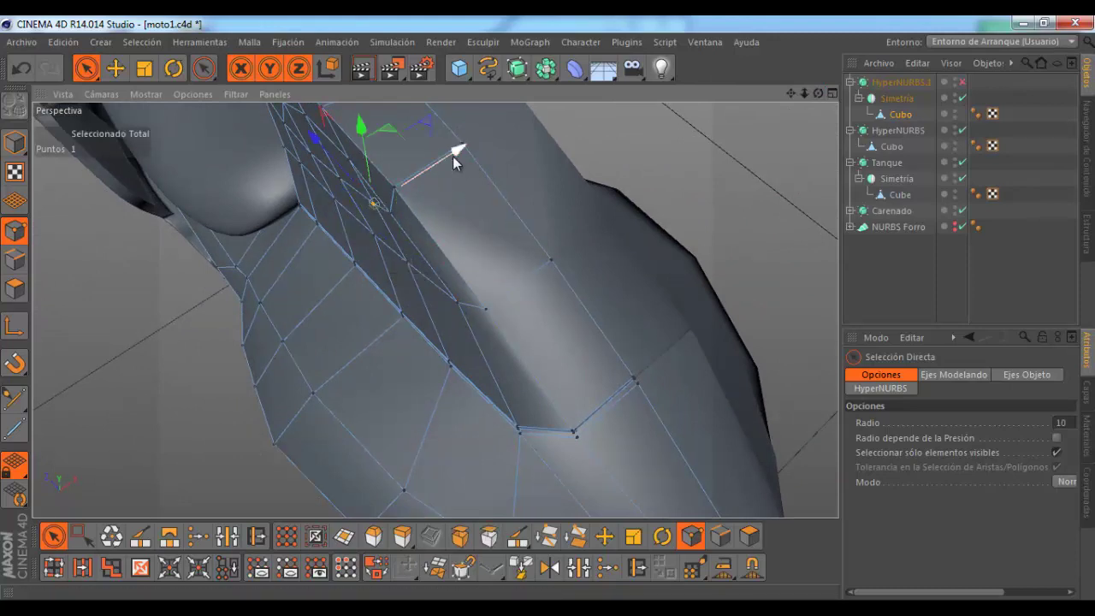
mouse_move(455, 156)
left_mouse_down()
mouse_move(505, 149)
mouse_move(497, 225)
mouse_move(616, 200)
left_mouse_up()
mouse_move(818, 92)
left_mouse_down()
mouse_move(547, 313)
mouse_move(543, 359)
mouse_move(510, 221)
mouse_move(554, 422)
left_mouse_up()
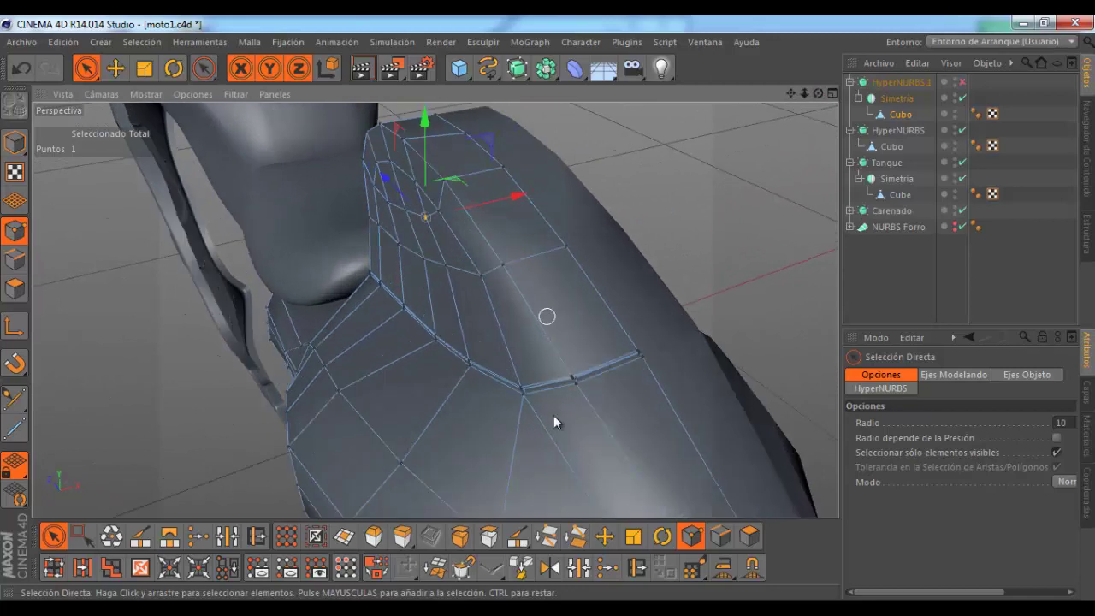
Step: Activate the Knife in Loop mode and orbit out to see the whole tank
left_click(517, 536)
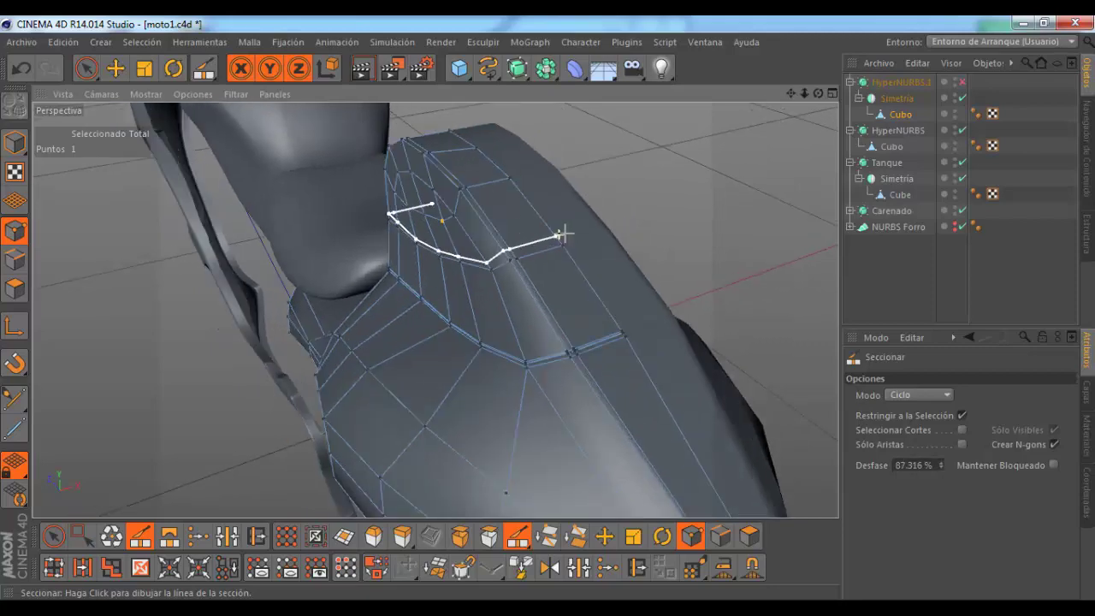
left_click_drag(559, 232, 579, 232, "alt")
scroll(562, 293, "up", 2)
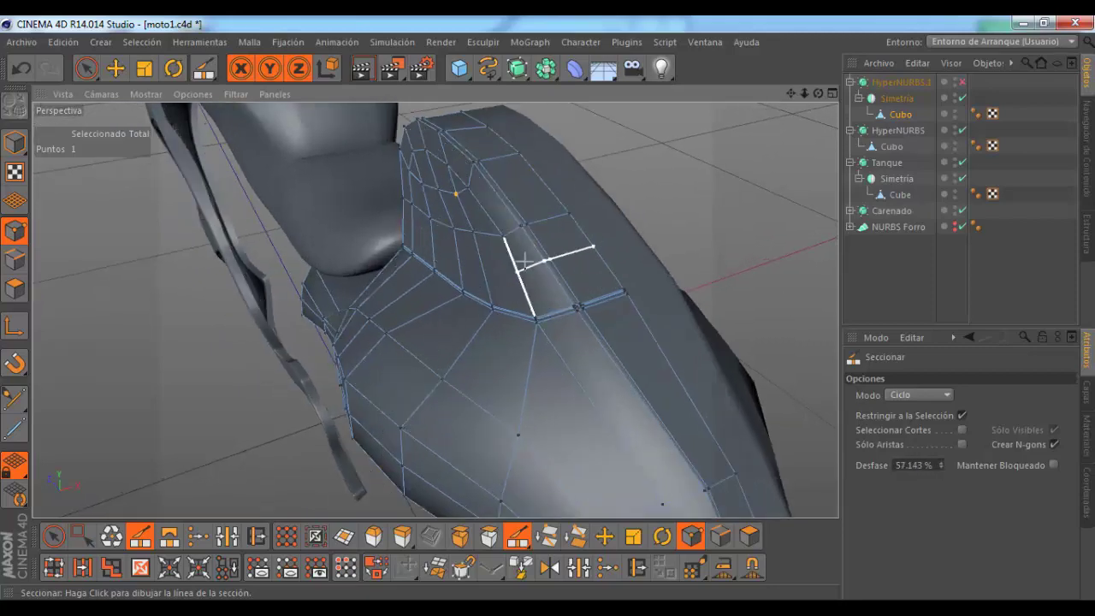
scroll(525, 257, "up", 2)
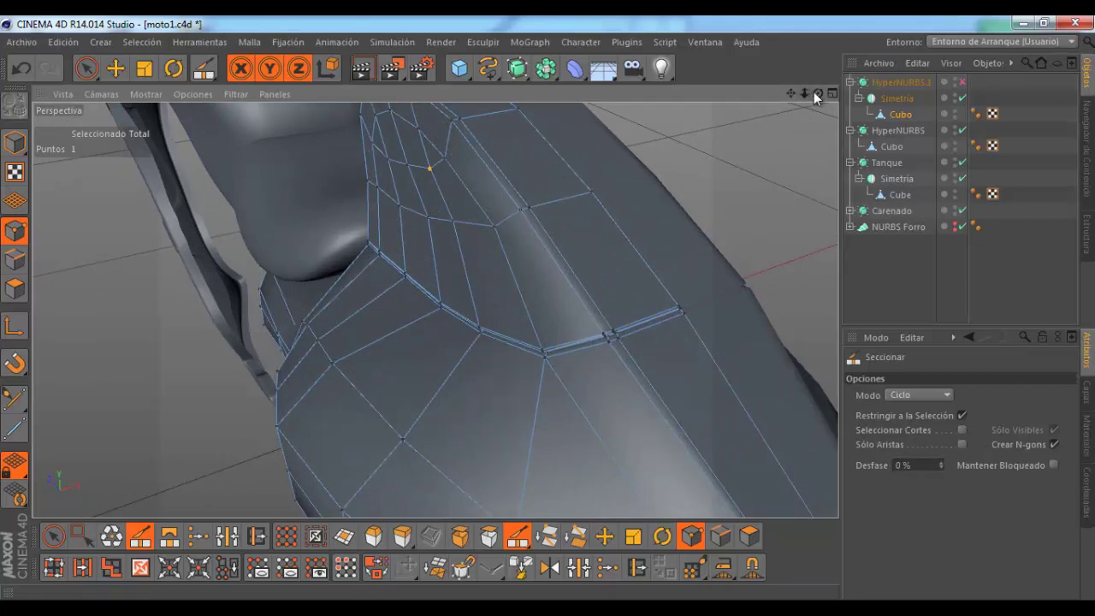
mouse_move(817, 96)
left_mouse_down()
mouse_move(555, 241)
mouse_move(469, 445)
mouse_move(487, 405)
left_mouse_up()
scroll(487, 405, "up", 3)
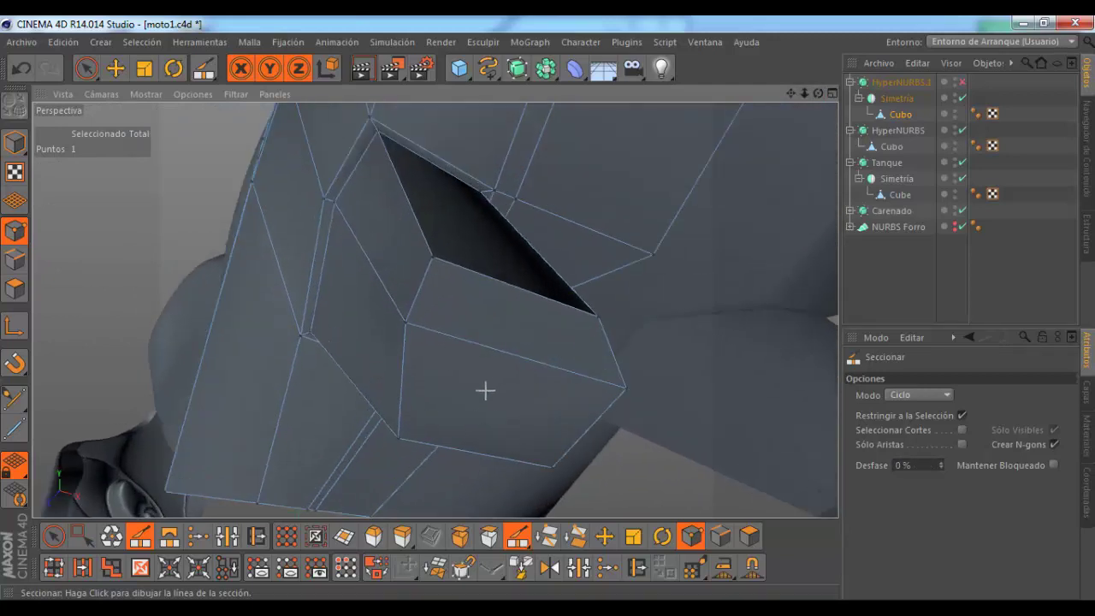
Step: Switch to Polygons mode and survey the tank, seat and fairing mesh for loop cuts
left_click(15, 289)
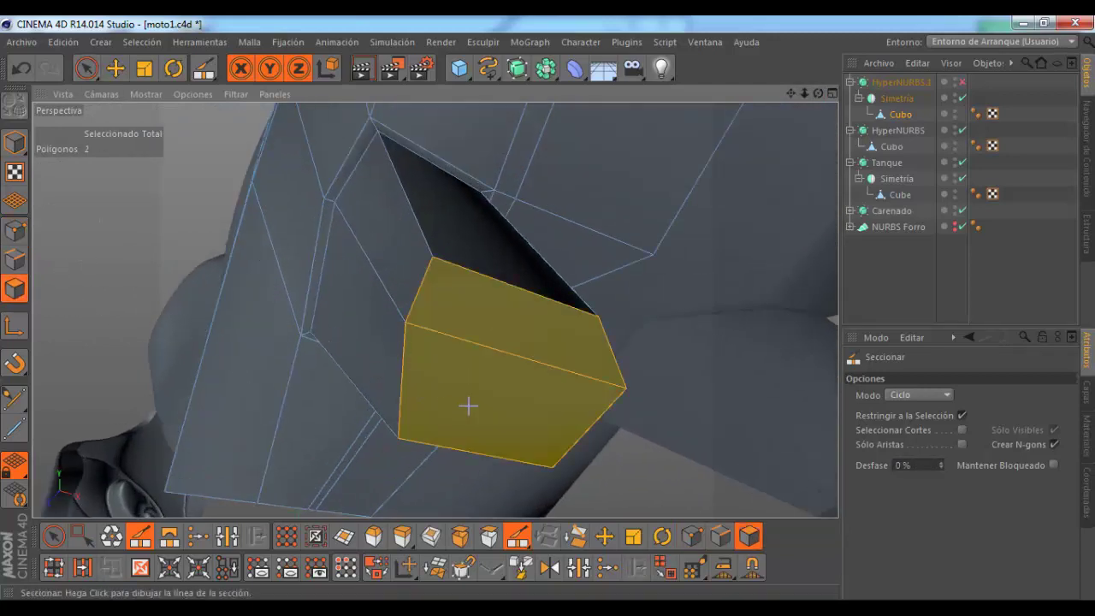
mouse_move(468, 405)
left_mouse_down("alt")
mouse_move(467, 296)
mouse_move(450, 349)
left_mouse_up("alt")
scroll(451, 349, "up", 1)
scroll(453, 351, "up", 1)
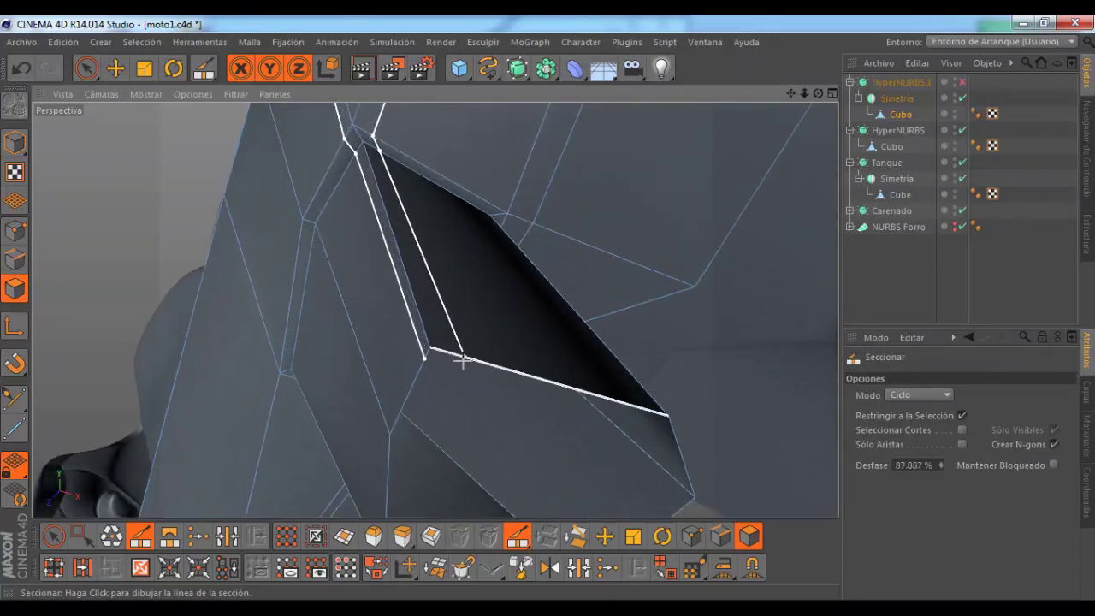
scroll(462, 361, "down", 2)
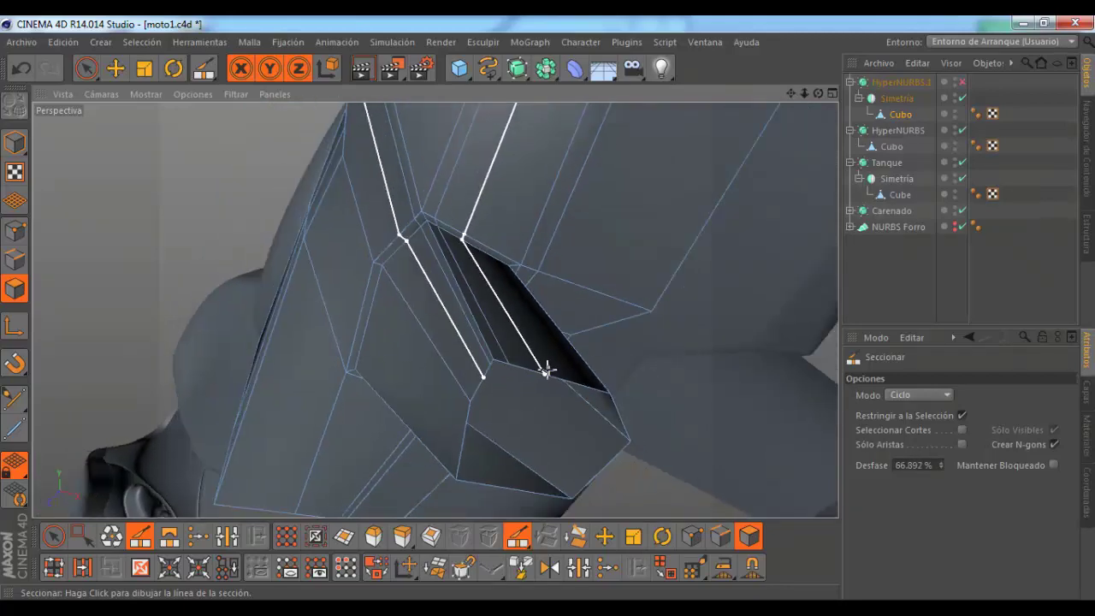
scroll(548, 371, "down", 2)
left_click_drag(817, 93, 483, 351)
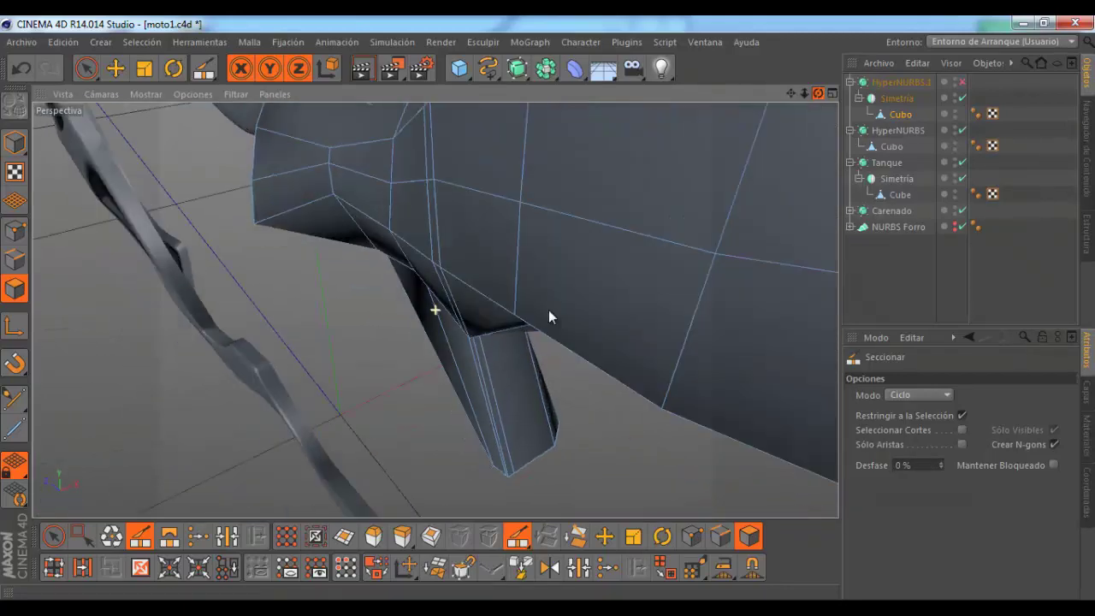
scroll(483, 350, "up", 1)
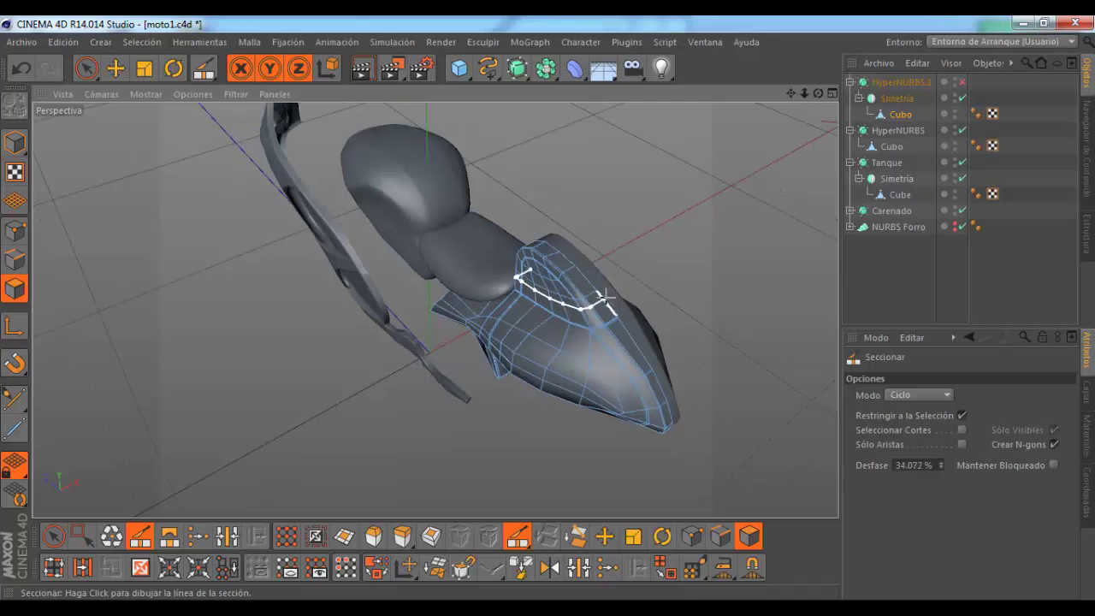
scroll(513, 347, "up", 1)
scroll(548, 346, "up", 1)
scroll(571, 346, "up", 2)
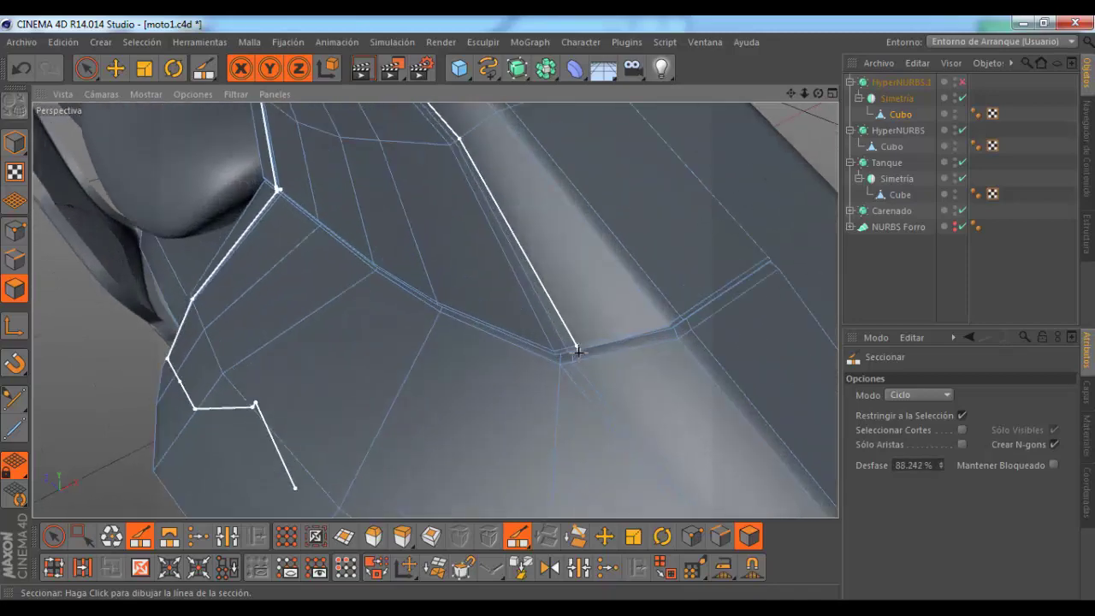
scroll(581, 342, "down", 1)
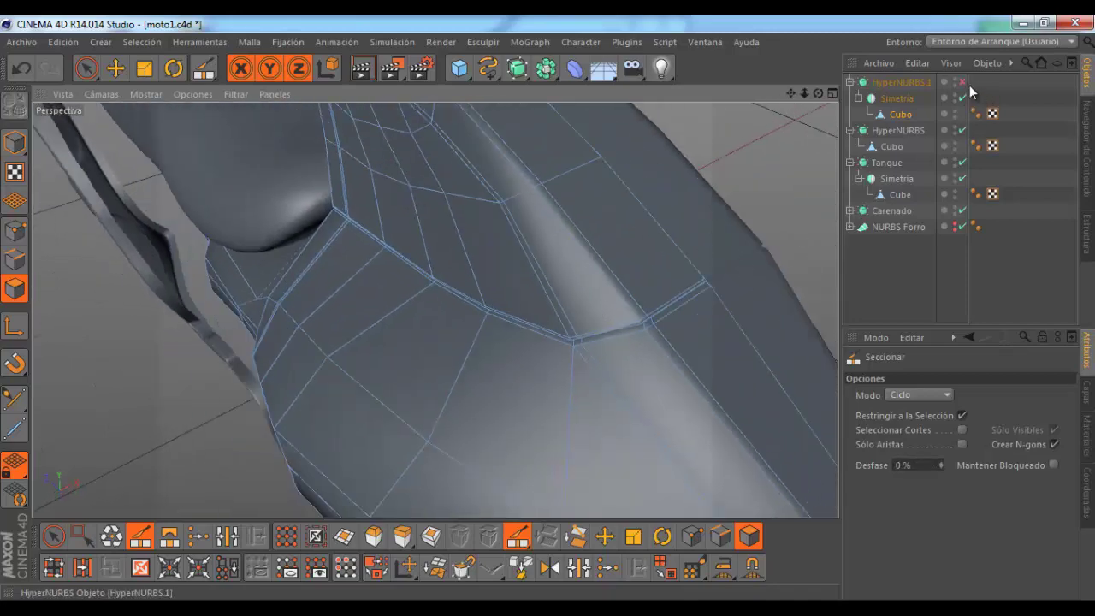
Step: Enable HyperNURBS.1 smoothing, inspect the smoothed fairing, then select the Cubo mesh under Simetría
left_click(962, 82)
scroll(690, 295, "down", 3)
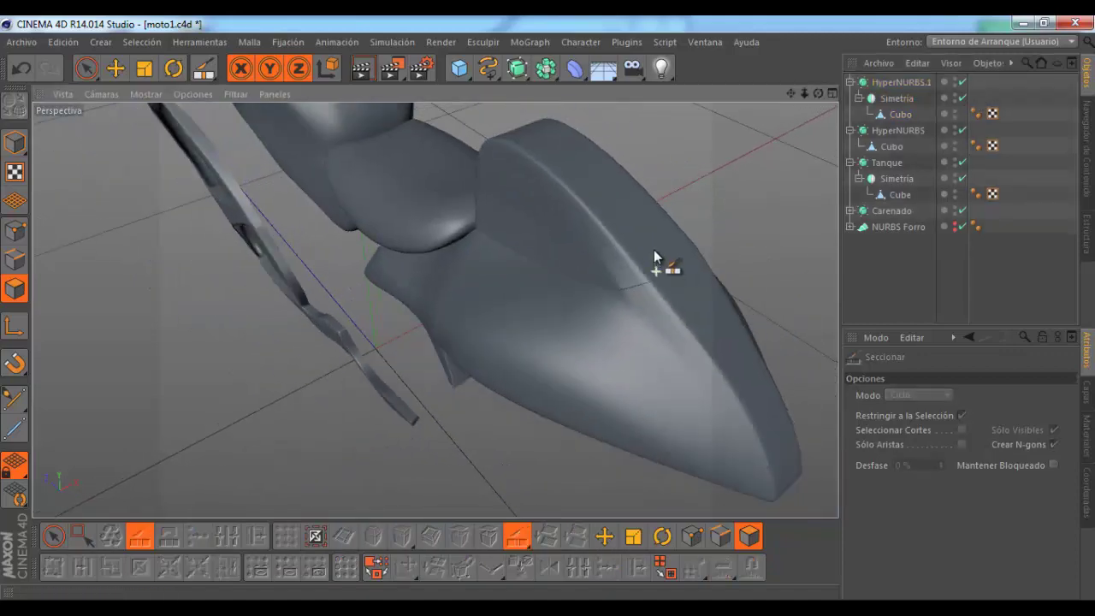
scroll(654, 249, "up", 1)
scroll(727, 154, "up", 1)
left_click_drag(549, 315, 475, 195, "alt")
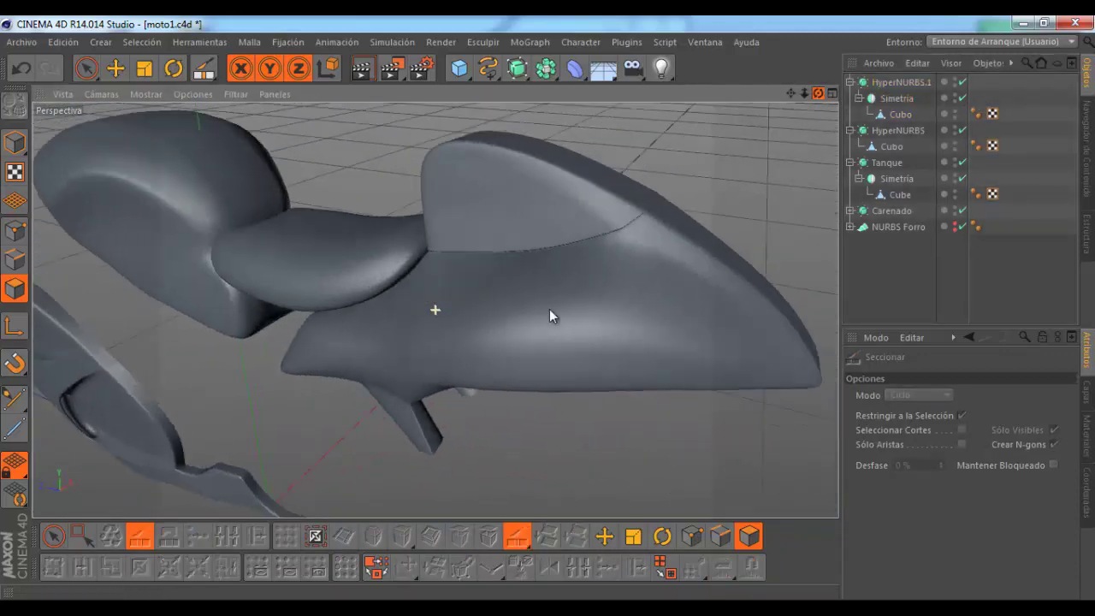
scroll(475, 195, "up", 2)
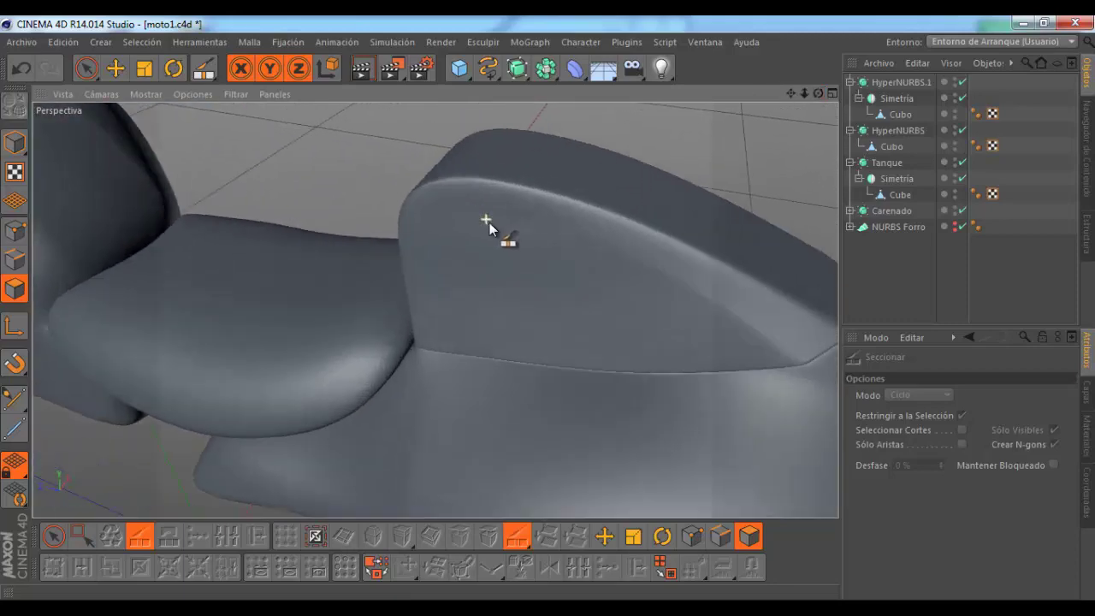
scroll(489, 222, "up", 1)
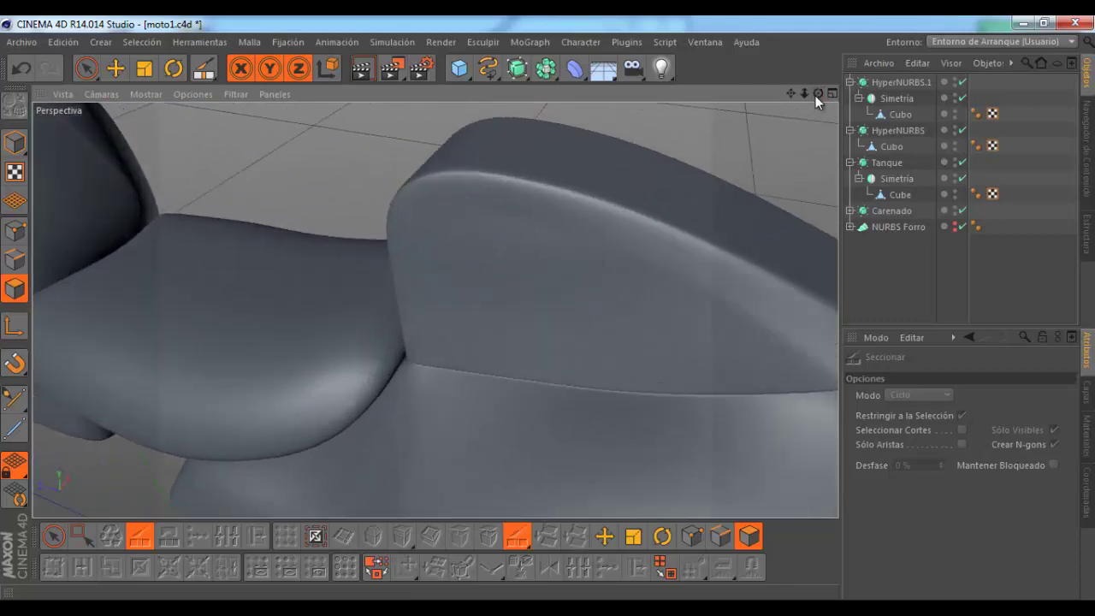
left_click_drag(815, 95, 928, 140)
left_click(913, 111)
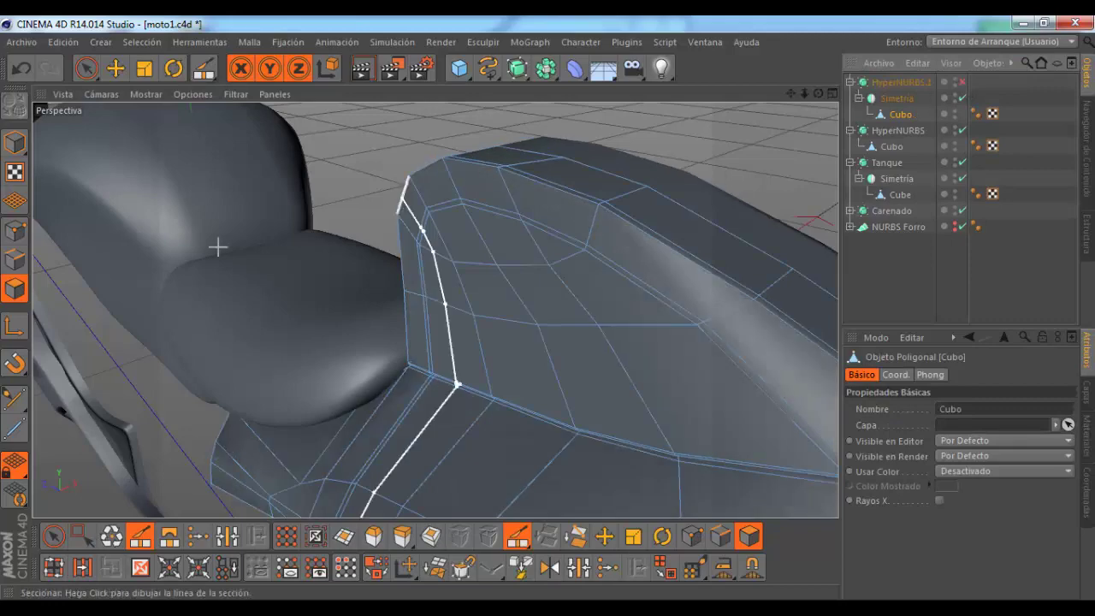
Step: Disable HyperNURBS.1 smoothing, enter Points mode, and activate Live Selection to edit individual fairing points
left_click(15, 231)
left_click_drag(220, 244, 534, 304, "alt")
left_click(535, 305)
left_click_drag(817, 93, 818, 100)
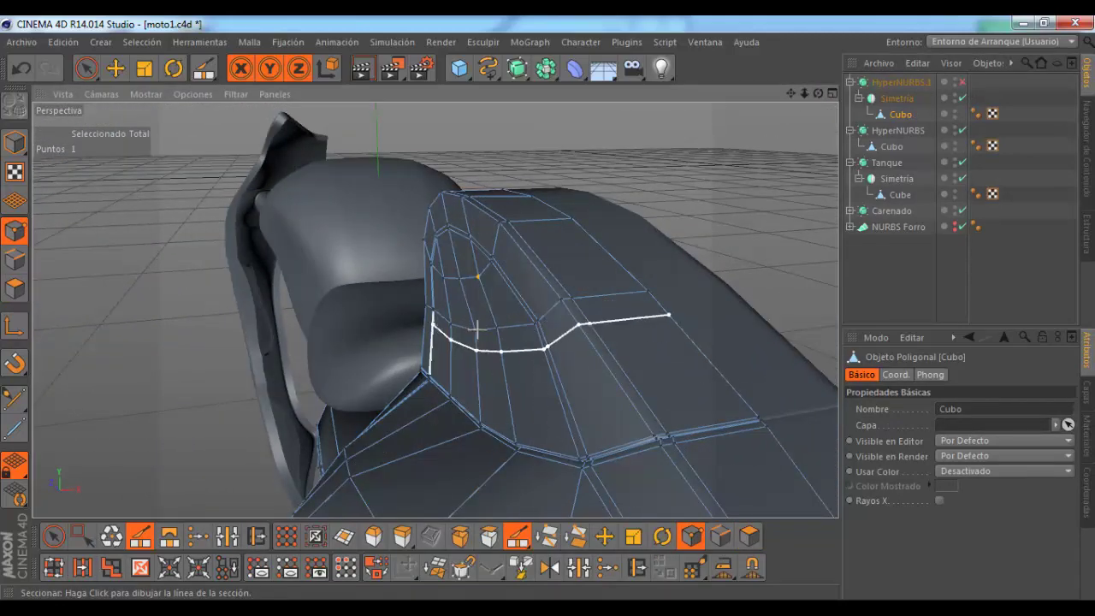
mouse_move(818, 93)
left_mouse_down()
mouse_move(550, 315)
mouse_move(552, 304)
left_mouse_up()
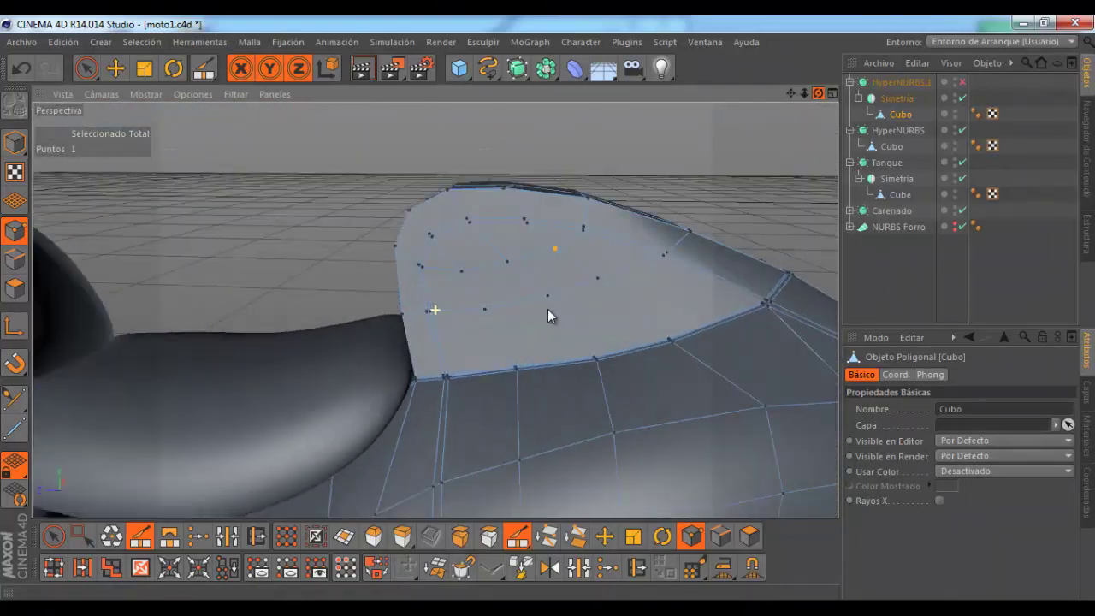
left_click_drag(553, 304, 549, 308)
left_click(14, 231)
key("9")
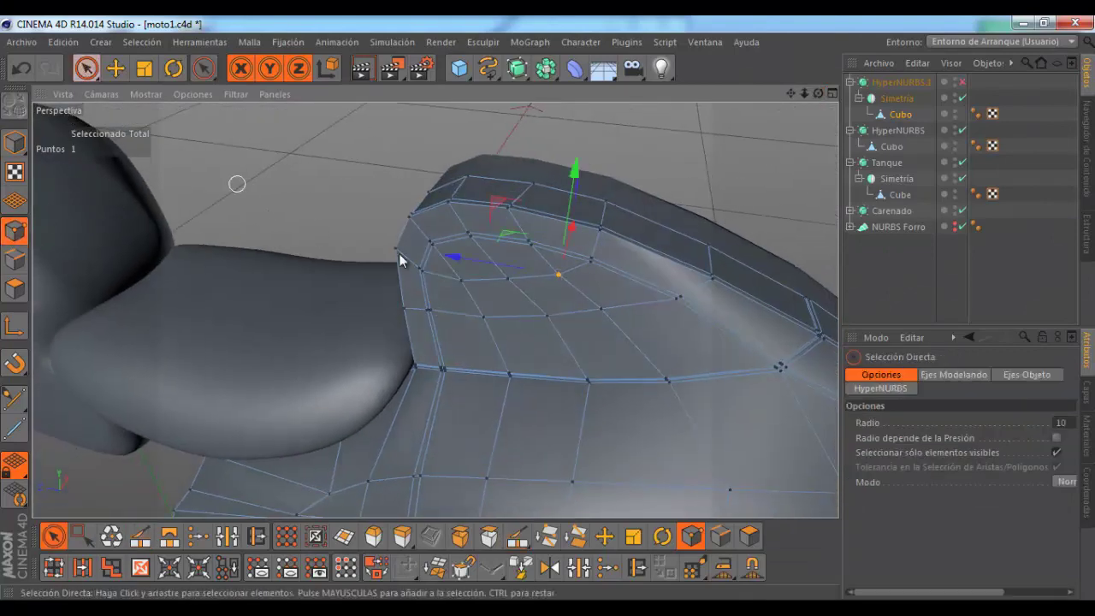
Step: Select two side-panel points and slide them outward about 0.19 cm along X
left_click(663, 326)
left_click(603, 308)
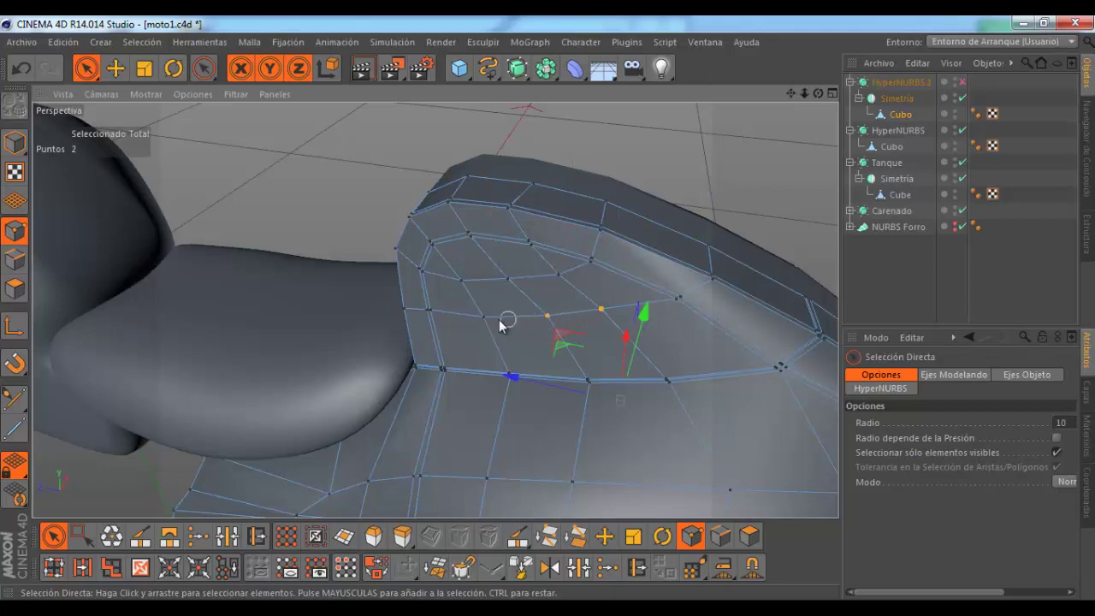
left_click(410, 315, "shift")
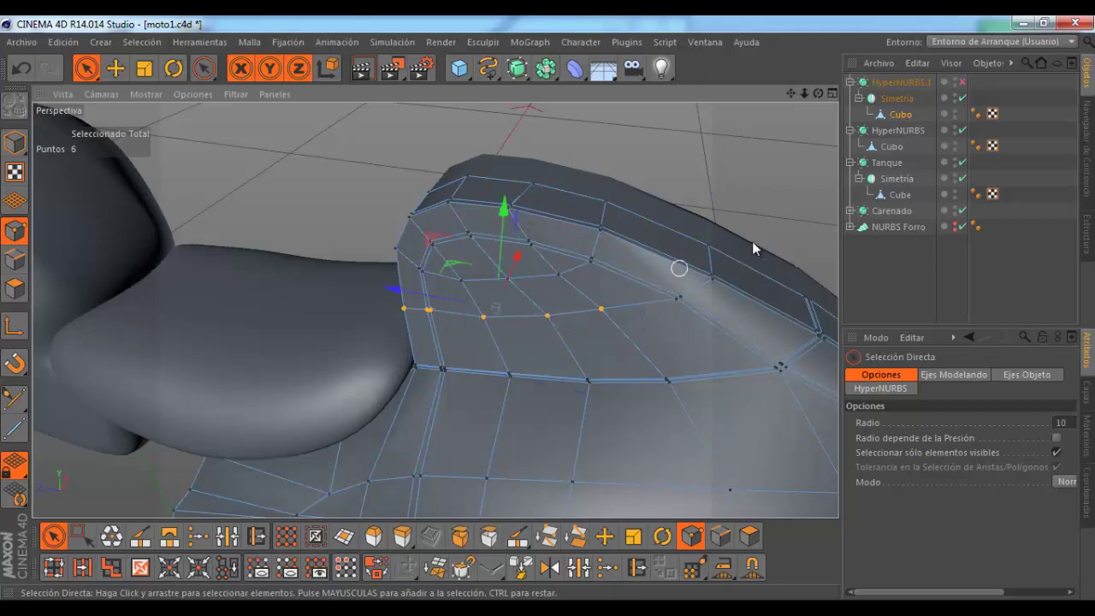
mouse_move(797, 112)
left_mouse_down("alt")
mouse_move(549, 308)
mouse_move(681, 270)
left_mouse_up("alt")
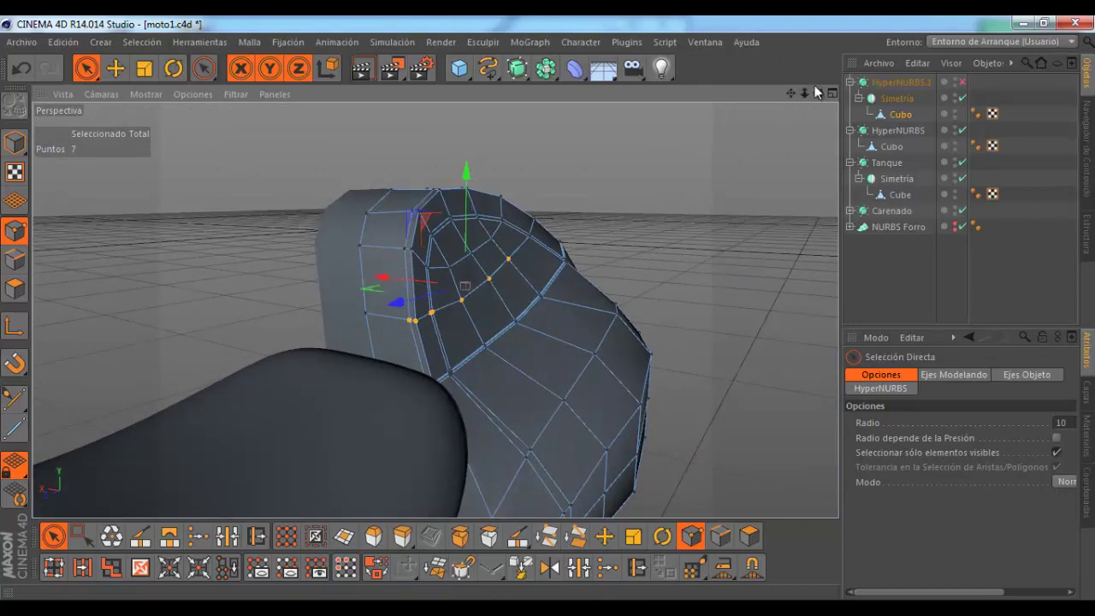
left_click_drag(569, 247, 547, 307, "alt")
left_click_drag(526, 246, 354, 342, "alt")
left_click_drag(303, 315, 308, 315)
Step: Shift two nearby vertices slightly along X, then move a panel-edge vertex 0.119 cm along X
left_click(394, 376)
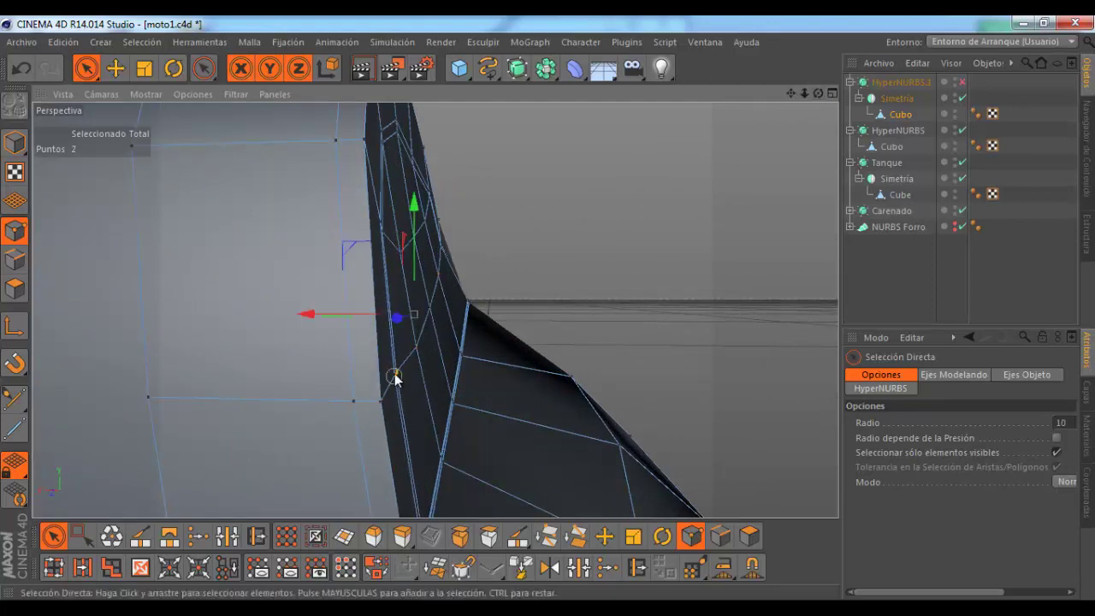
left_click(440, 284, "shift")
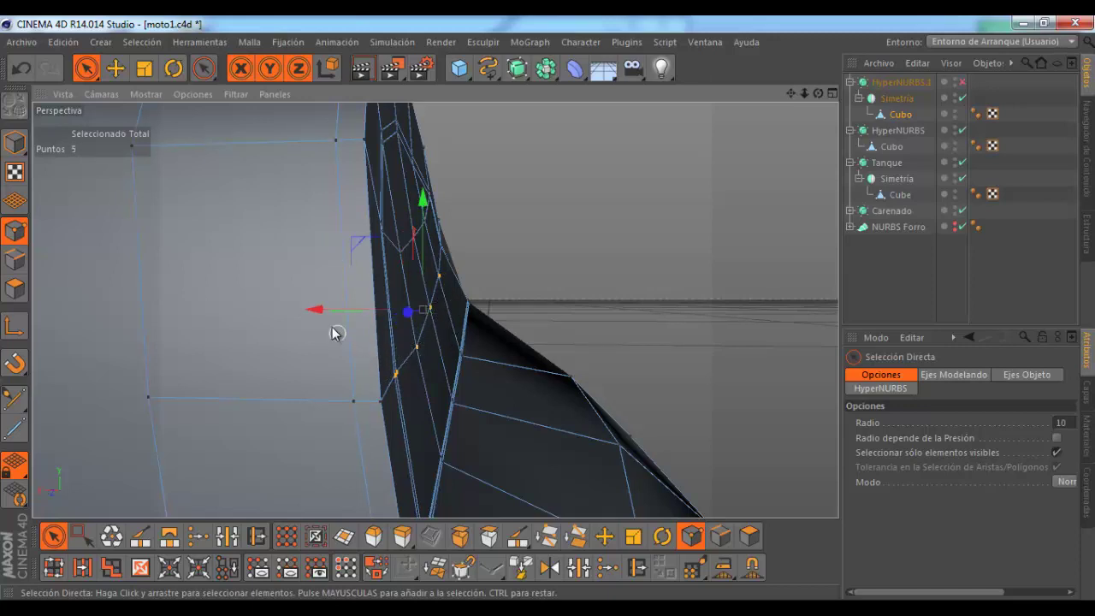
left_click_drag(321, 313, 328, 316)
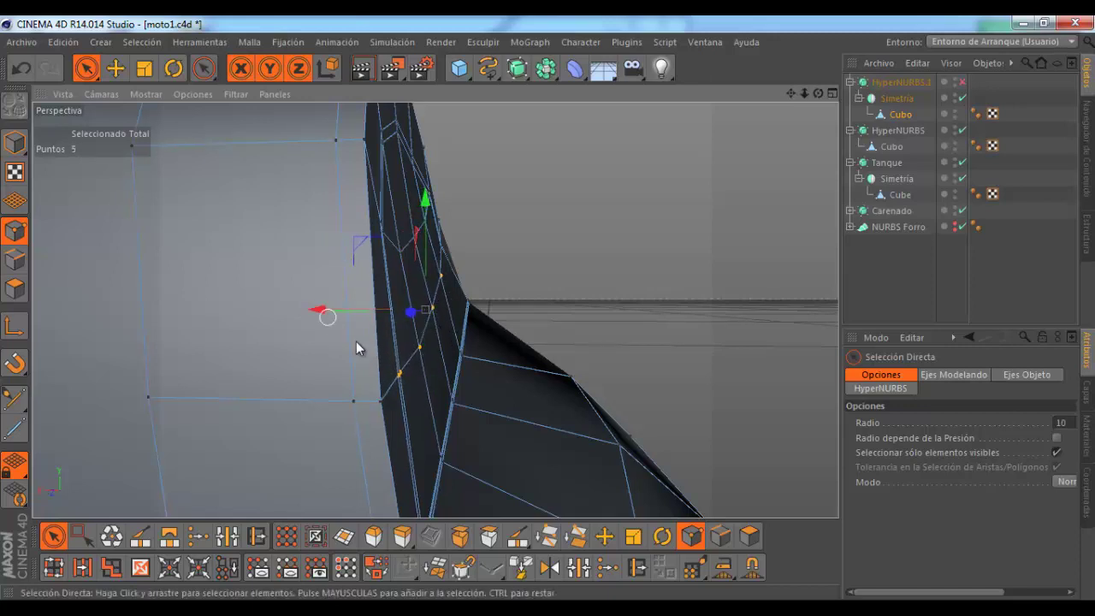
left_click(436, 363)
left_click(401, 373)
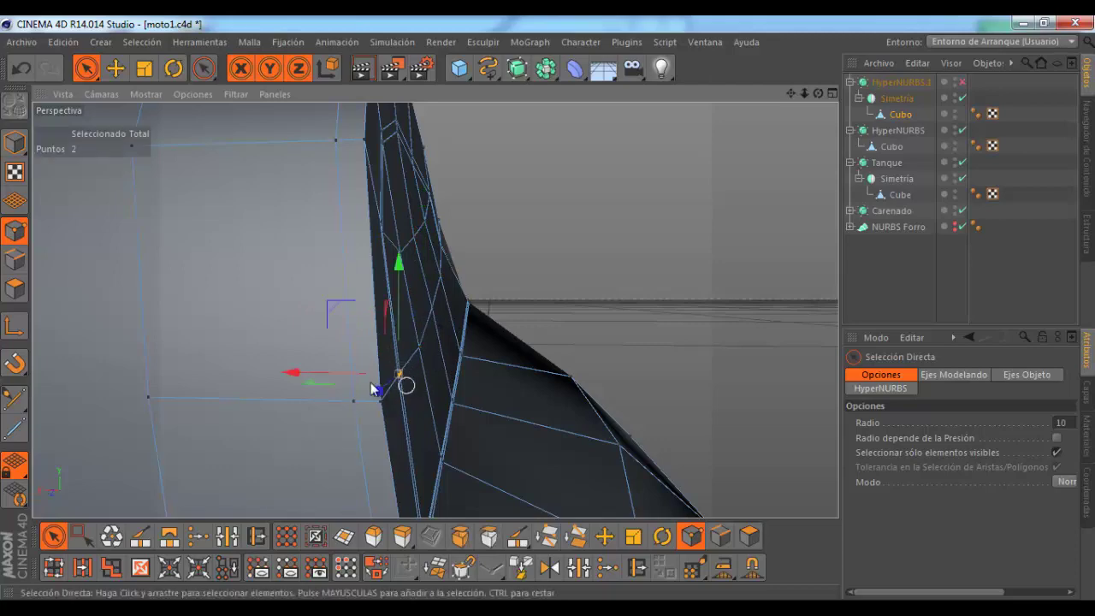
left_click_drag(289, 374, 301, 374)
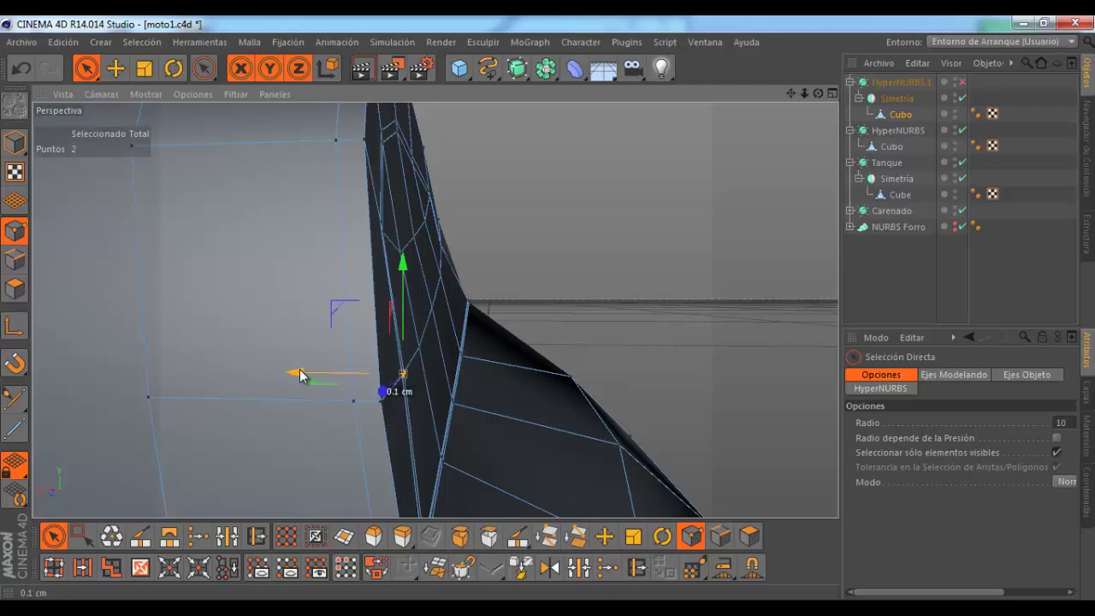
mouse_move(556, 303)
left_mouse_down("alt")
mouse_move(548, 317)
mouse_move(536, 302)
mouse_move(551, 308)
mouse_move(534, 317)
left_mouse_up("alt")
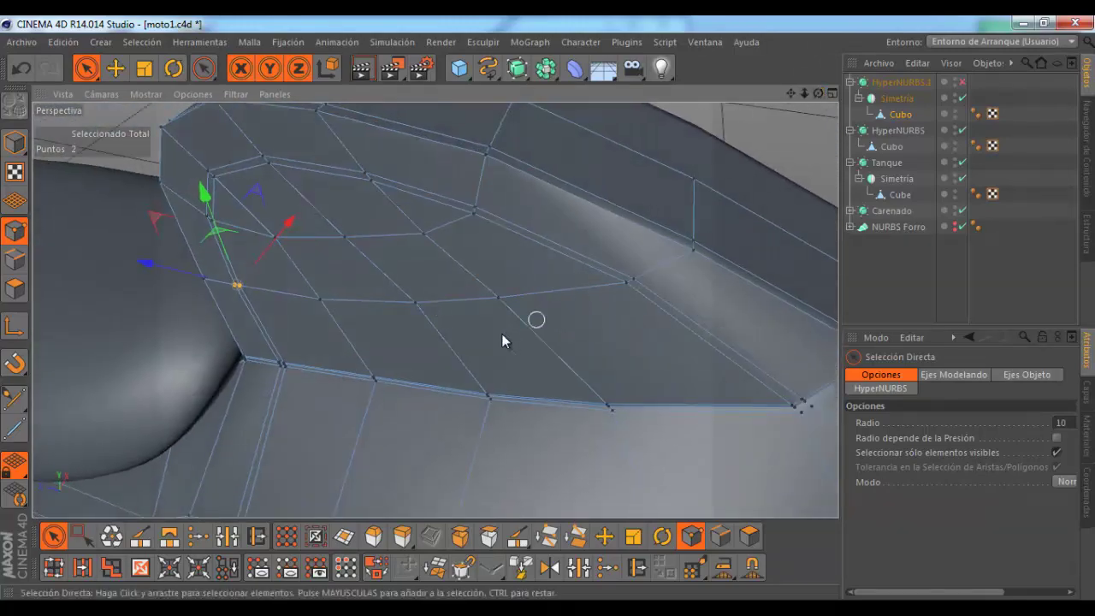
Step: Lower one rim point slightly and raise another rim point a fraction along Y
left_click(415, 303)
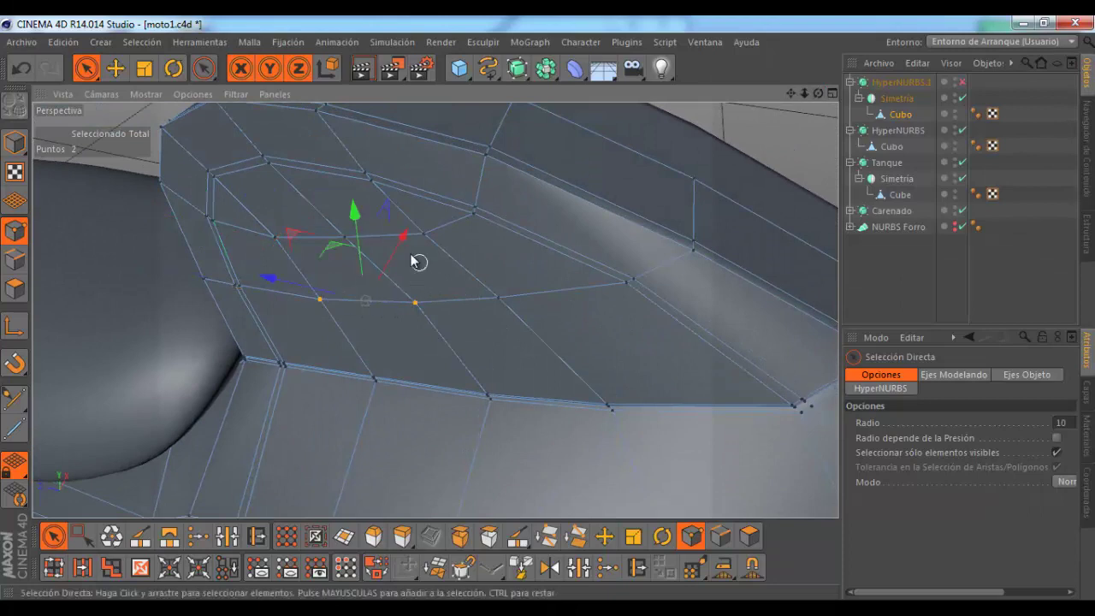
left_click_drag(402, 239, 401, 247)
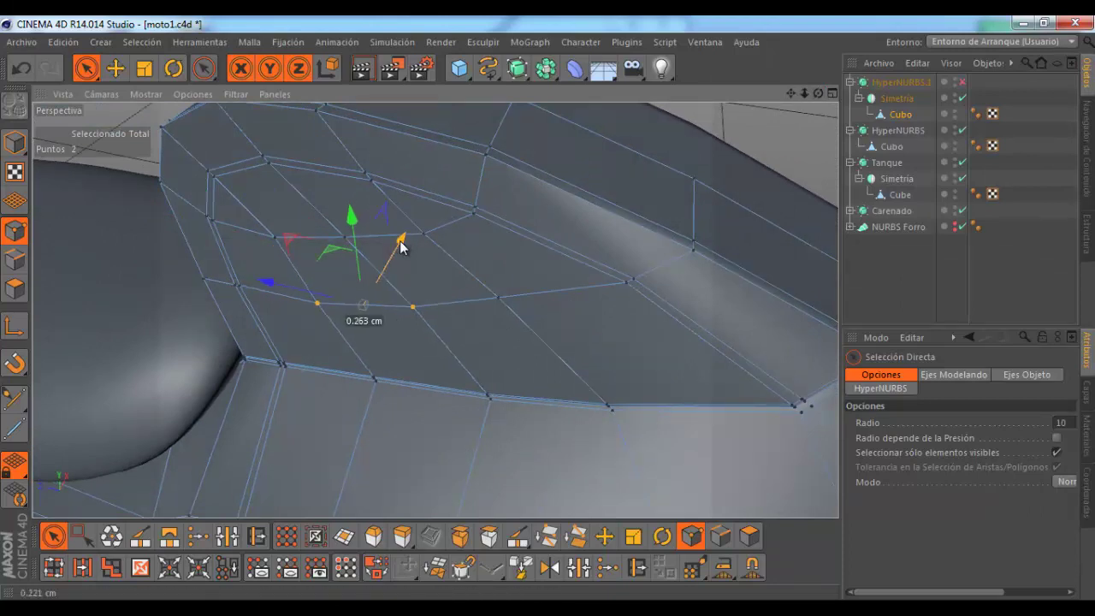
left_click(500, 299)
left_click_drag(517, 238, 516, 240)
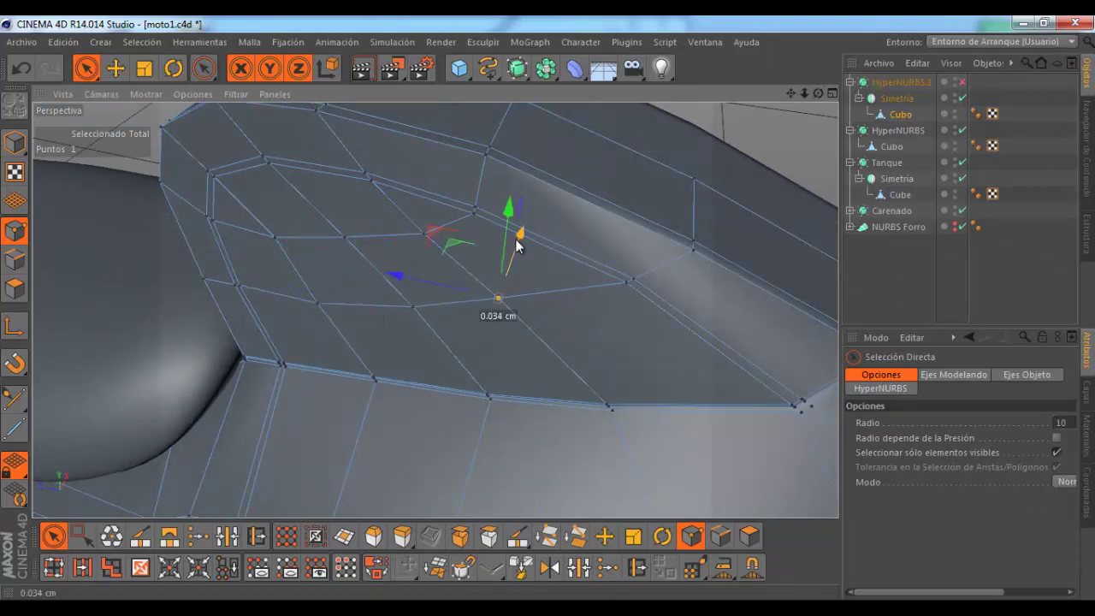
Step: Select two points on the panel's upper rim and shift them sideways along X
left_click_drag(818, 93, 550, 308)
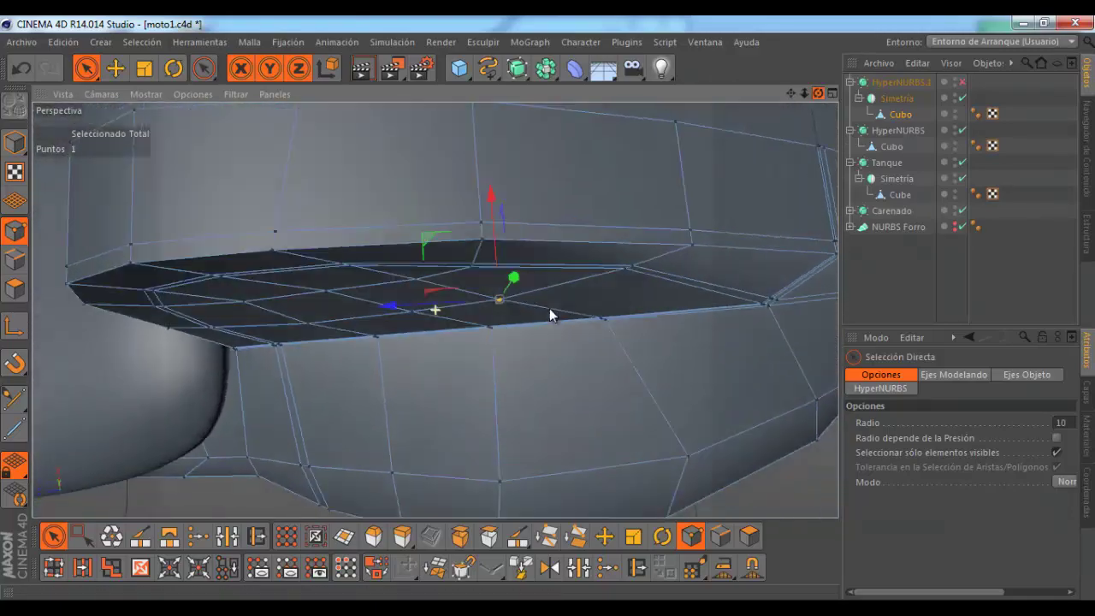
left_click_drag(549, 308, 546, 307)
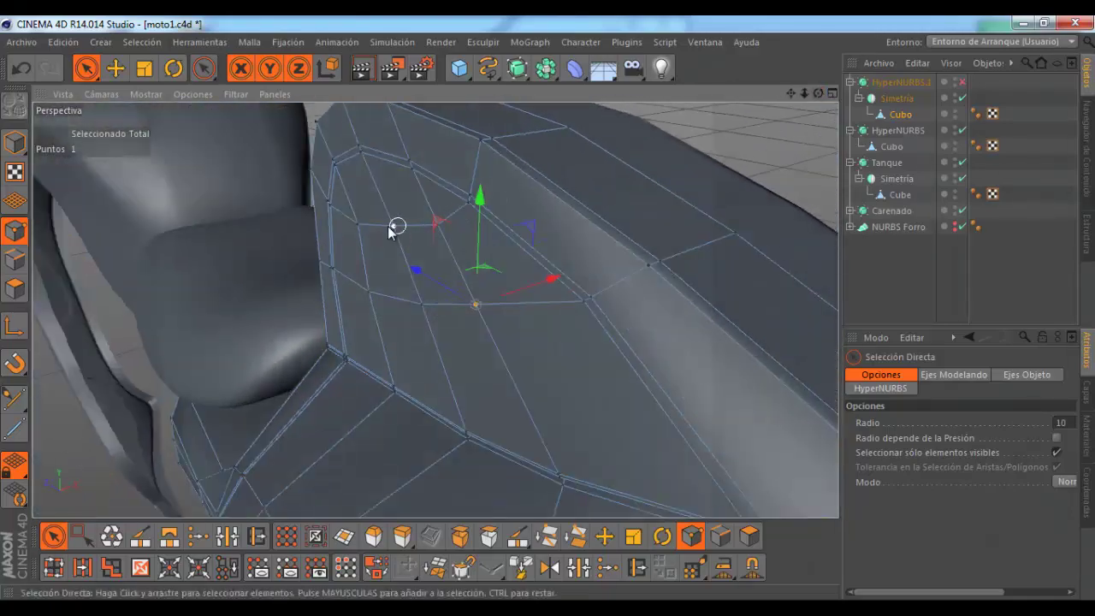
left_click_drag(396, 228, 458, 234)
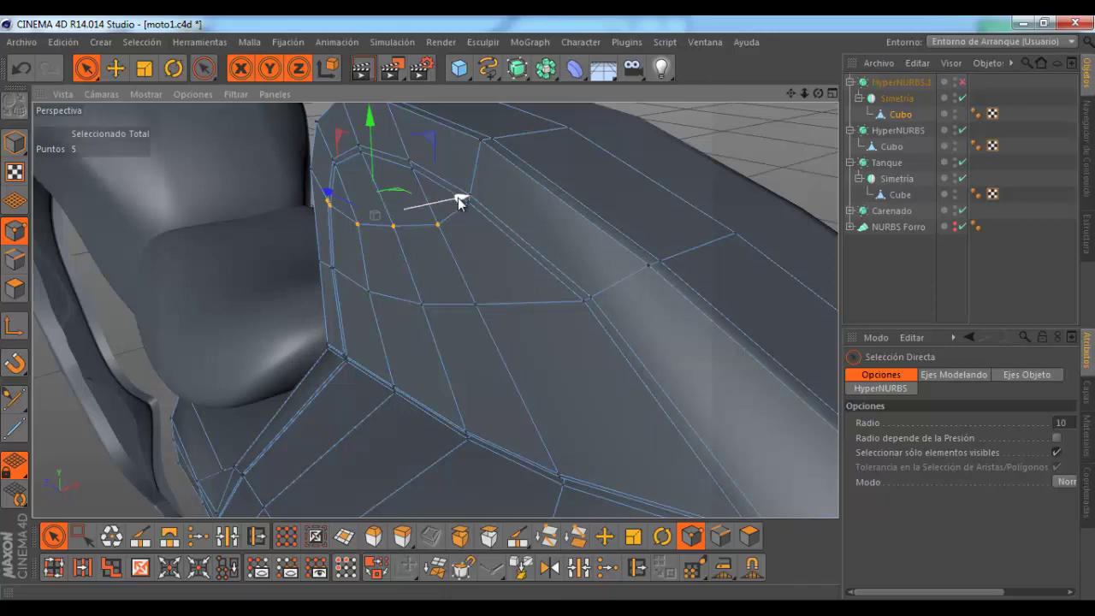
left_click_drag(458, 197, 451, 202)
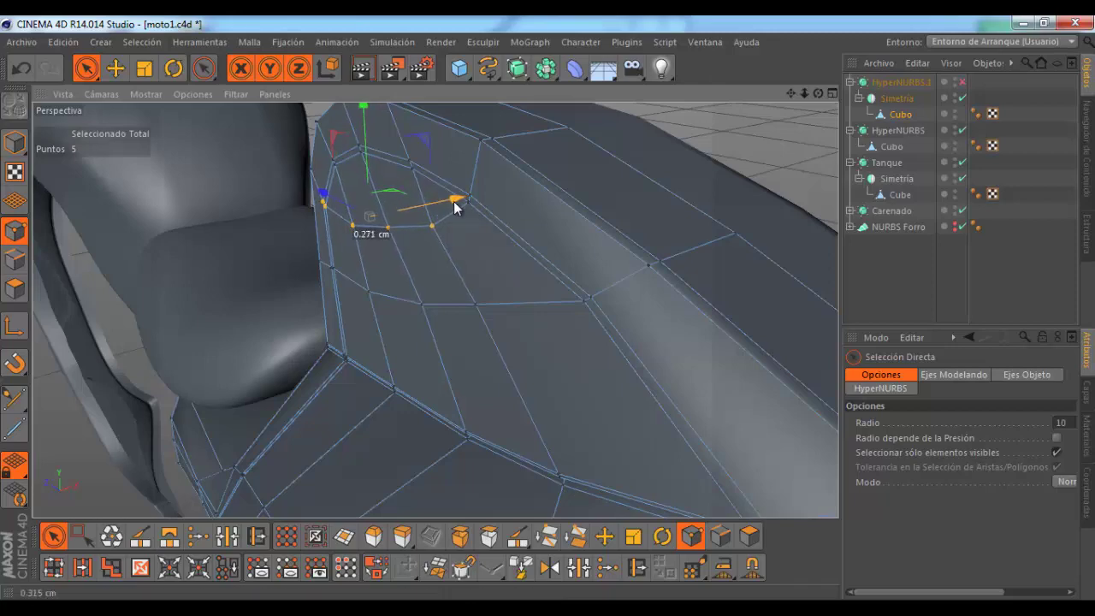
left_click_drag(818, 94, 549, 308)
scroll(457, 196, "up", 3)
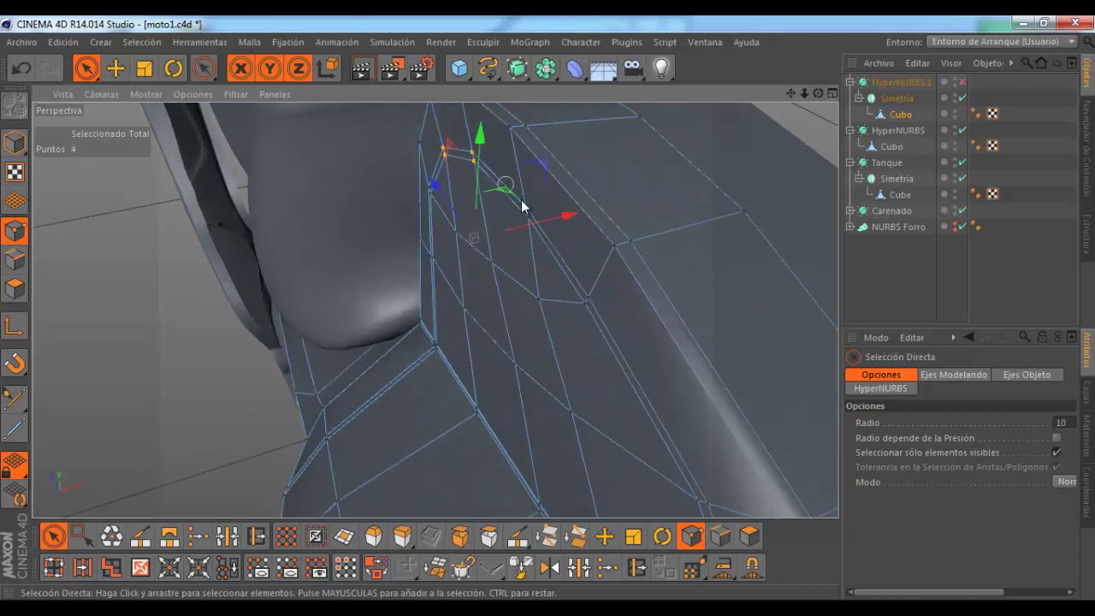
Step: Nudge several groups of front-edge points slightly sideways along X
left_click(585, 300, "shift")
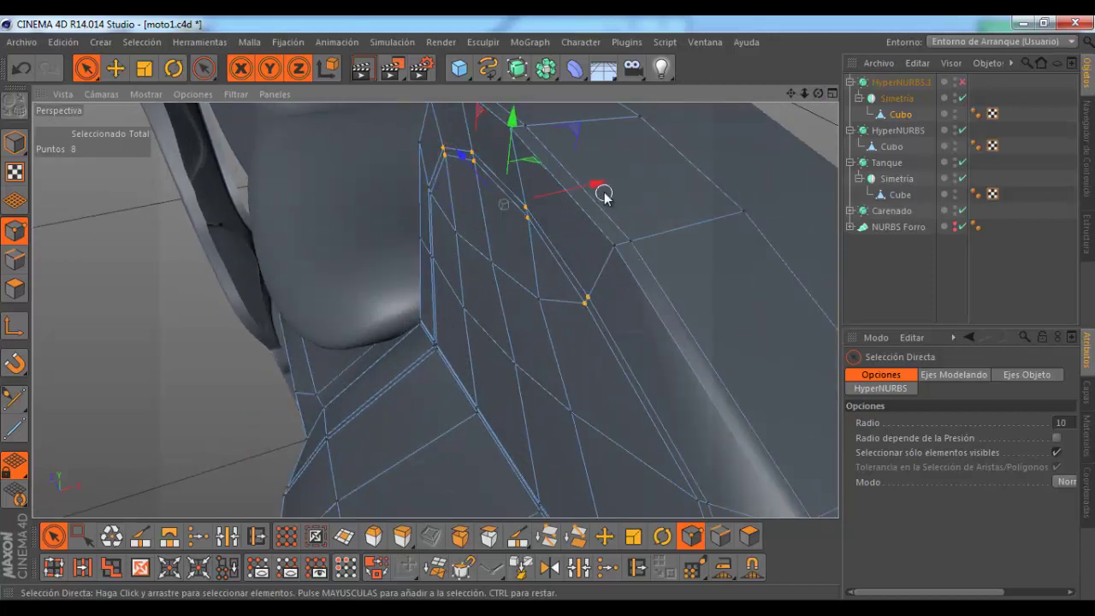
left_click_drag(604, 196, 590, 193)
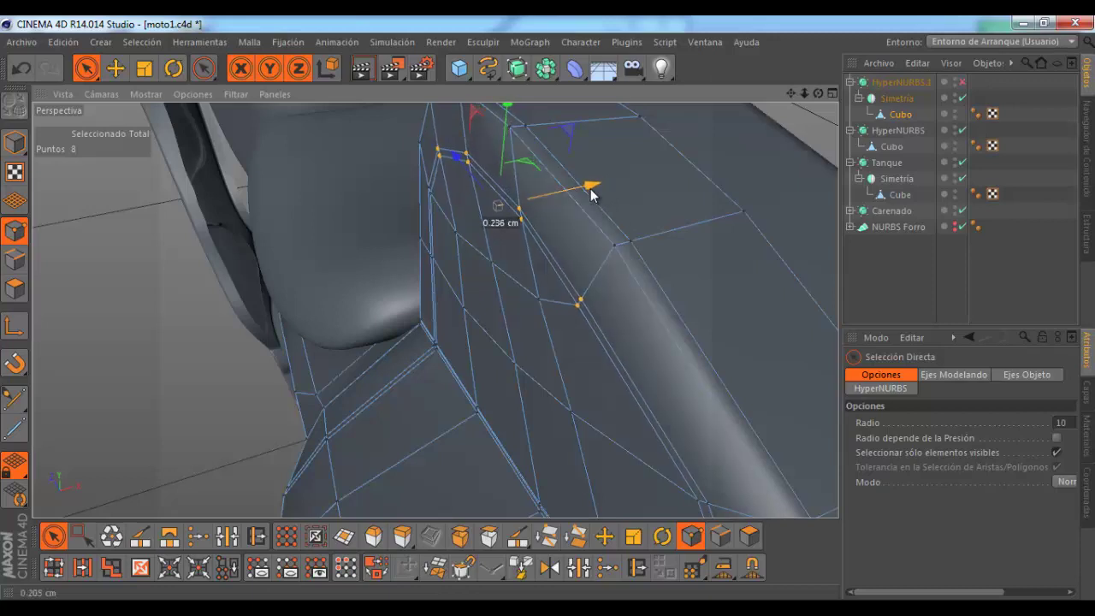
left_click_drag(452, 233, 515, 277)
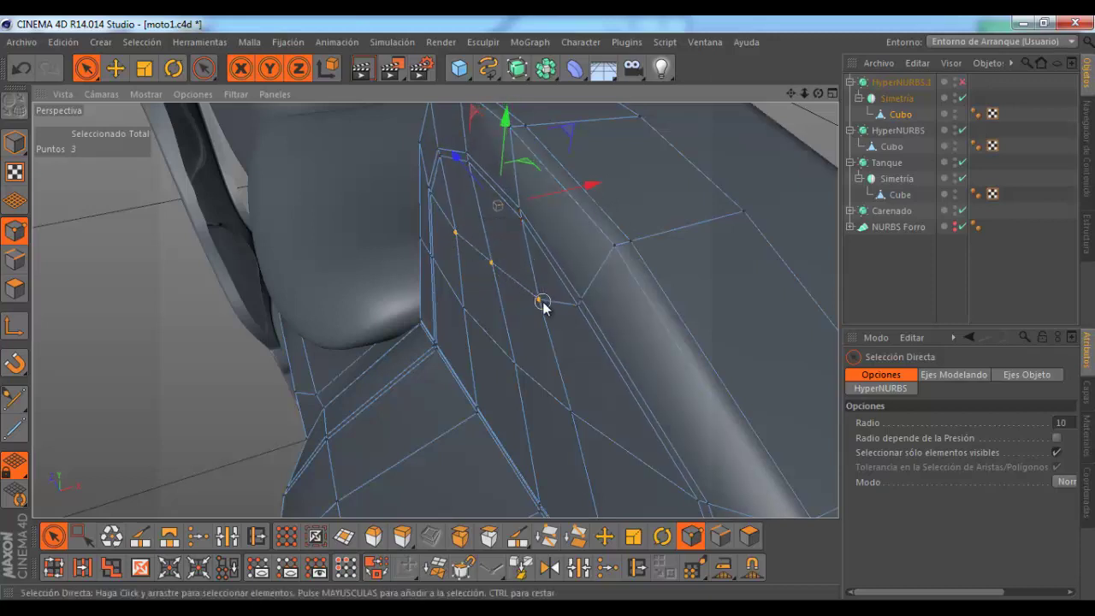
left_click_drag(586, 237, 581, 244)
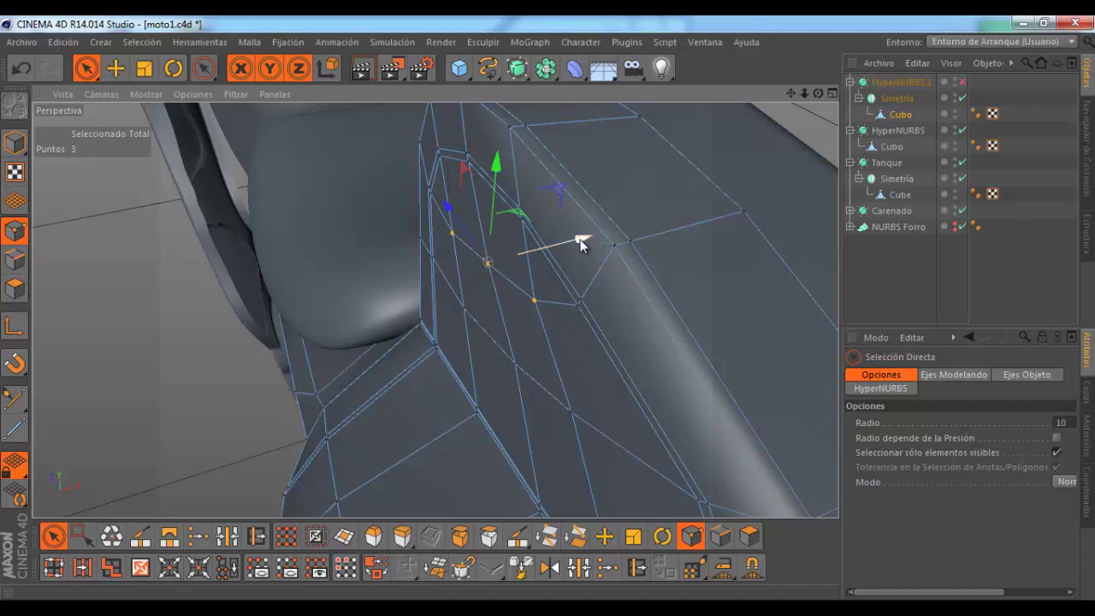
left_click_drag(430, 193, 445, 152)
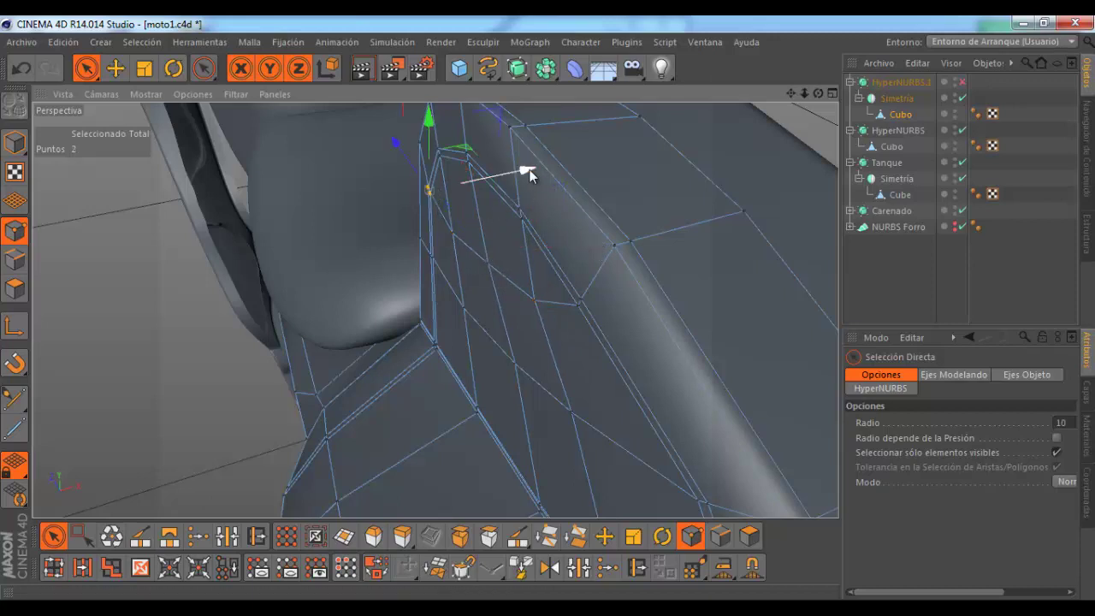
left_click_drag(529, 174, 550, 242)
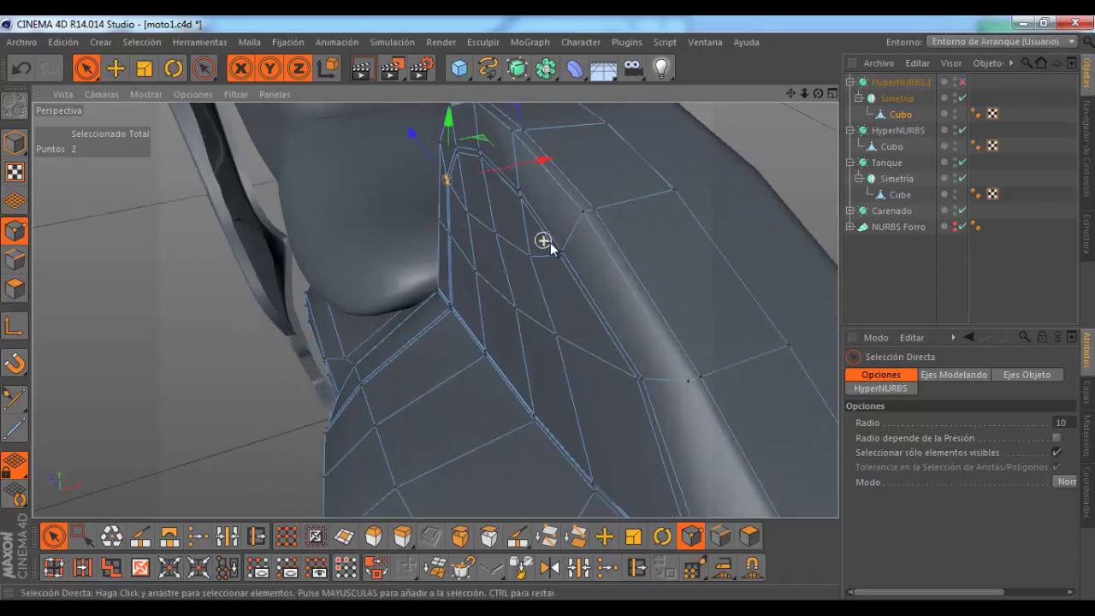
Step: Push a lower front-edge point about 0.3 cm along X
mouse_move(818, 95)
left_mouse_down()
mouse_move(548, 315)
mouse_move(492, 221)
mouse_move(577, 209)
left_mouse_up()
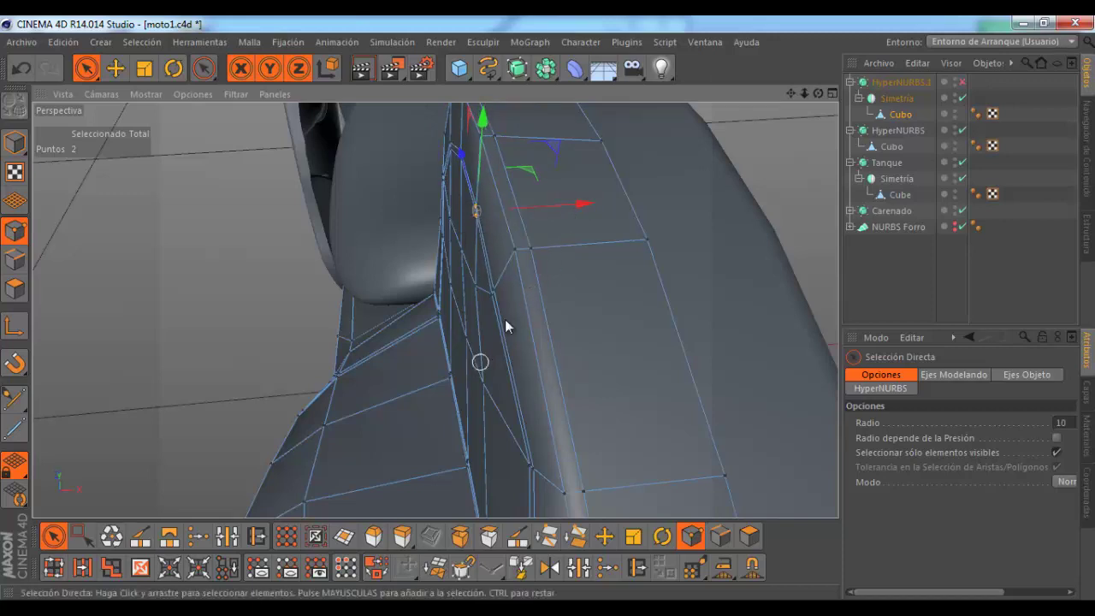
left_click_drag(504, 319, 542, 307, "alt")
left_click(534, 402)
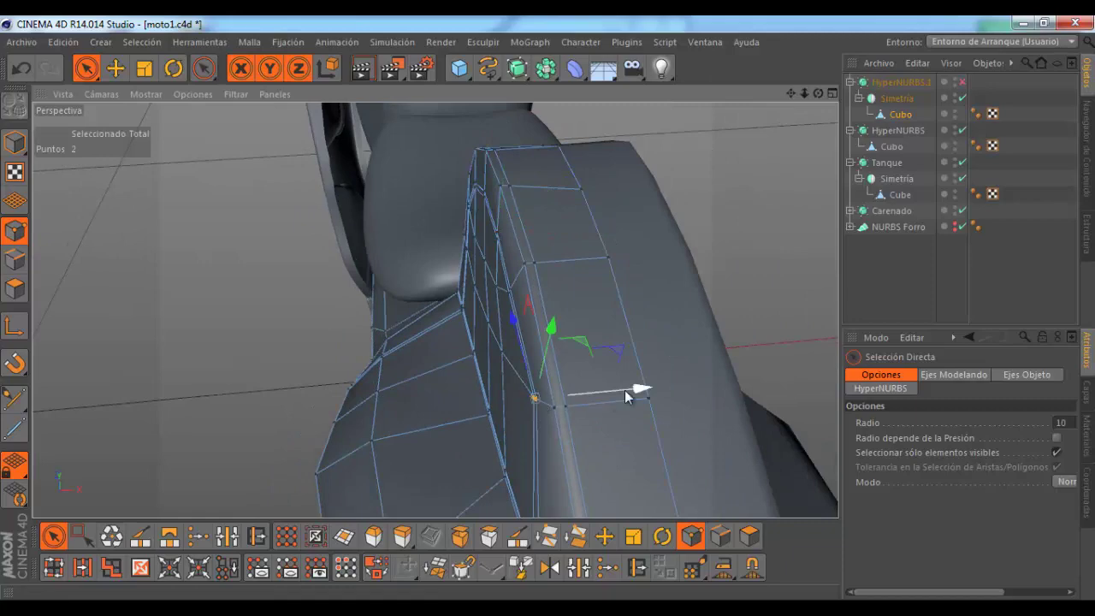
left_click_drag(630, 390, 624, 394)
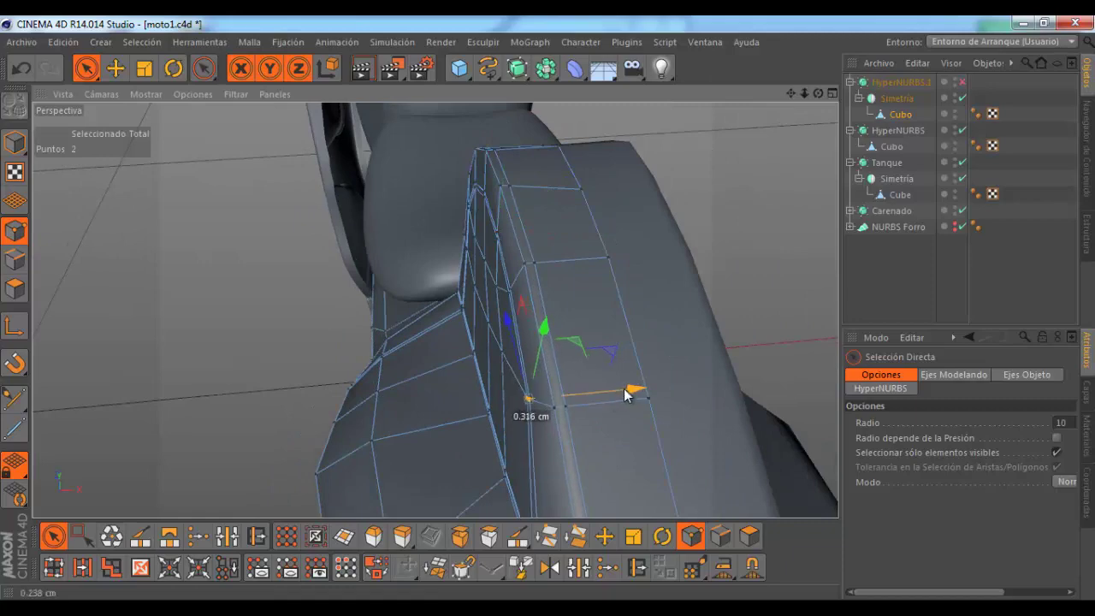
left_click_drag(636, 281, 675, 240, "alt")
mouse_move(818, 93)
left_mouse_down()
mouse_move(548, 312)
mouse_move(507, 171)
left_mouse_up()
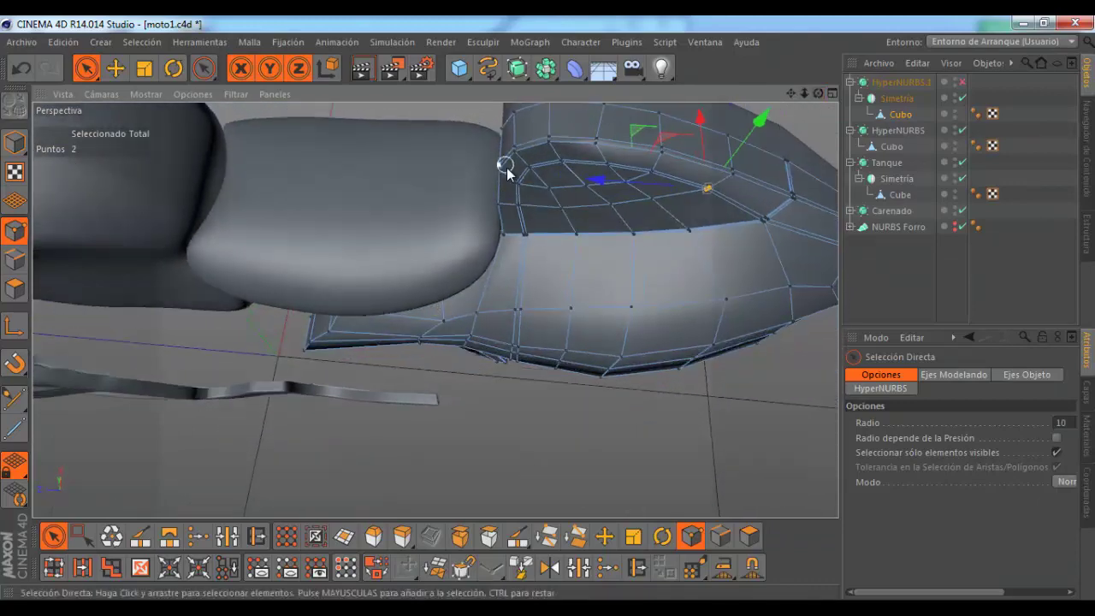
Step: Raise the selected point beside the seat slightly on the side panel
scroll(507, 171, "up", 3)
scroll(569, 176, "up", 2)
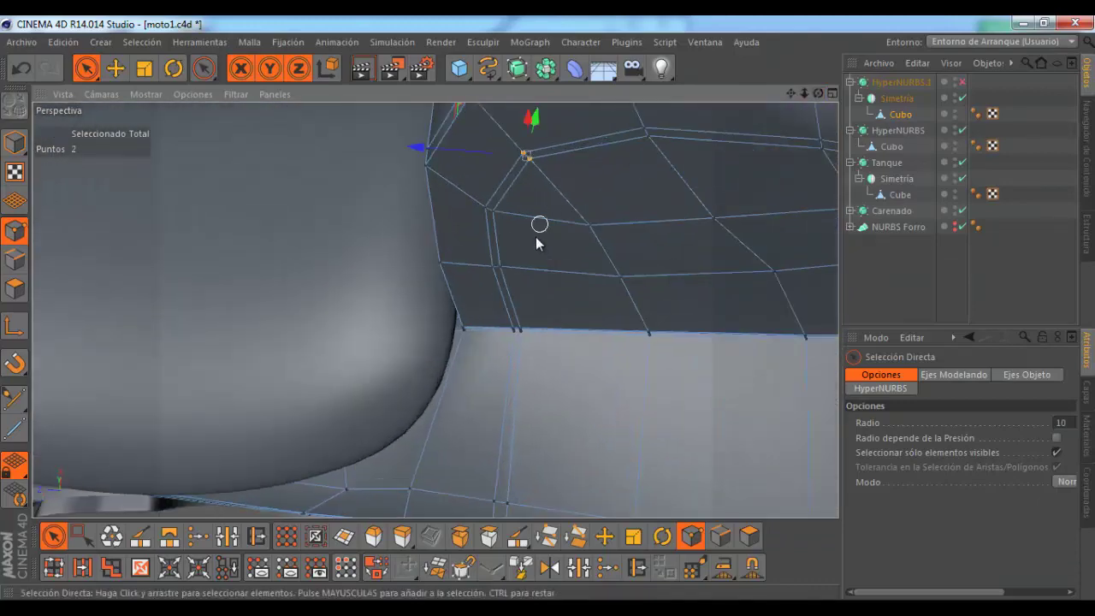
left_click_drag(537, 244, 555, 168, "alt")
left_click_drag(531, 120, 532, 124)
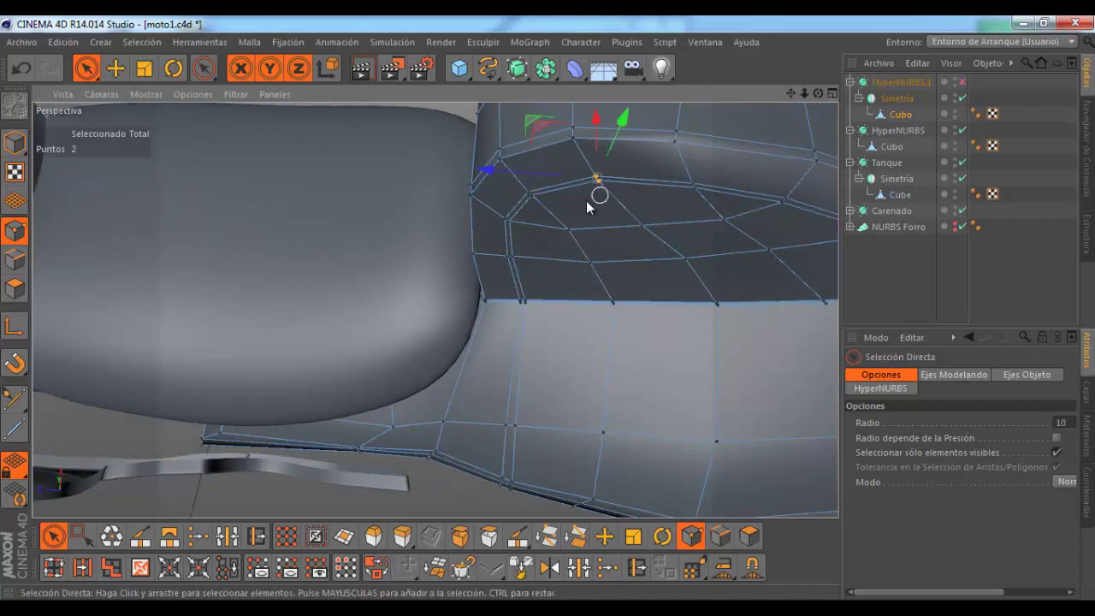
mouse_move(594, 196)
left_mouse_down("alt")
mouse_move(582, 183)
mouse_move(594, 135)
left_mouse_up("alt")
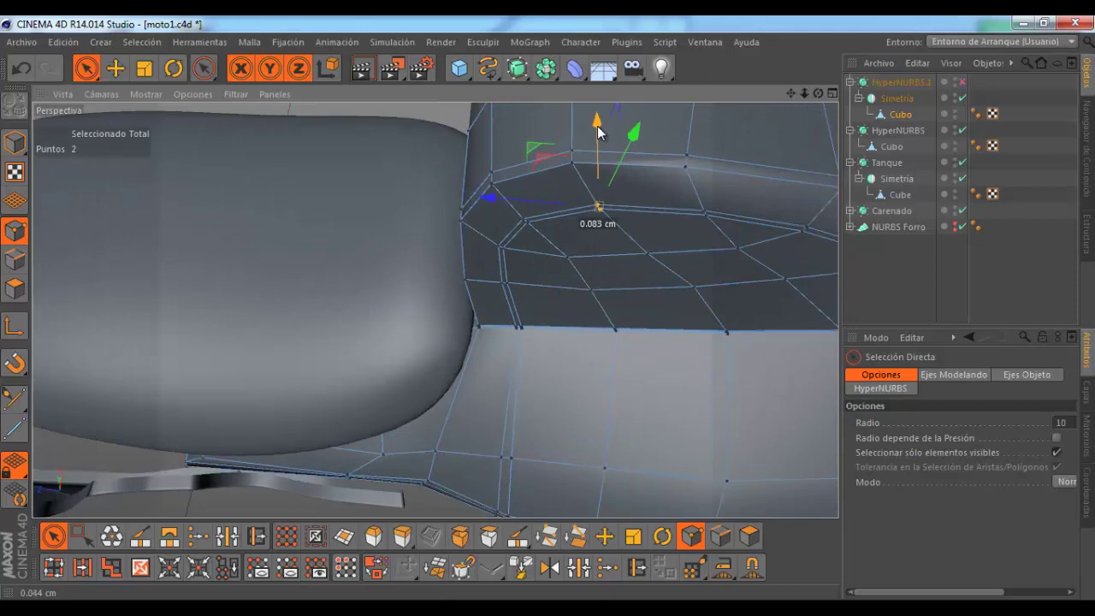
mouse_move(489, 196)
left_mouse_down("alt")
mouse_move(650, 233)
mouse_move(911, 142)
left_mouse_up("alt")
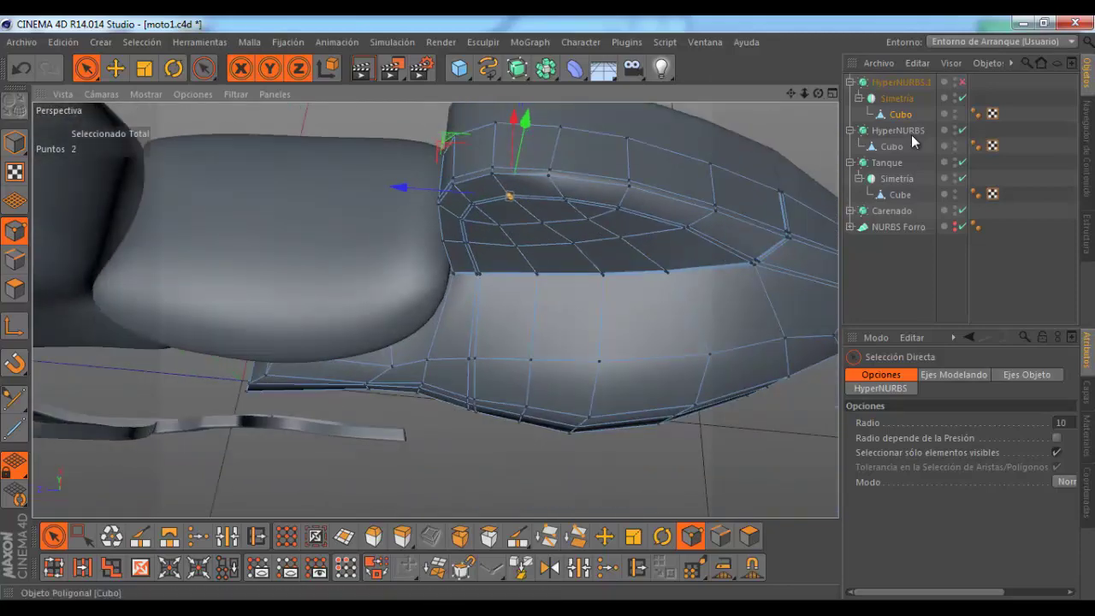
Step: Turn HyperNURBS.1 smoothing on and orbit to preview the smoothed fairing
left_click(961, 82)
mouse_move(818, 93)
left_mouse_down()
mouse_move(541, 306)
mouse_move(550, 309)
left_mouse_up()
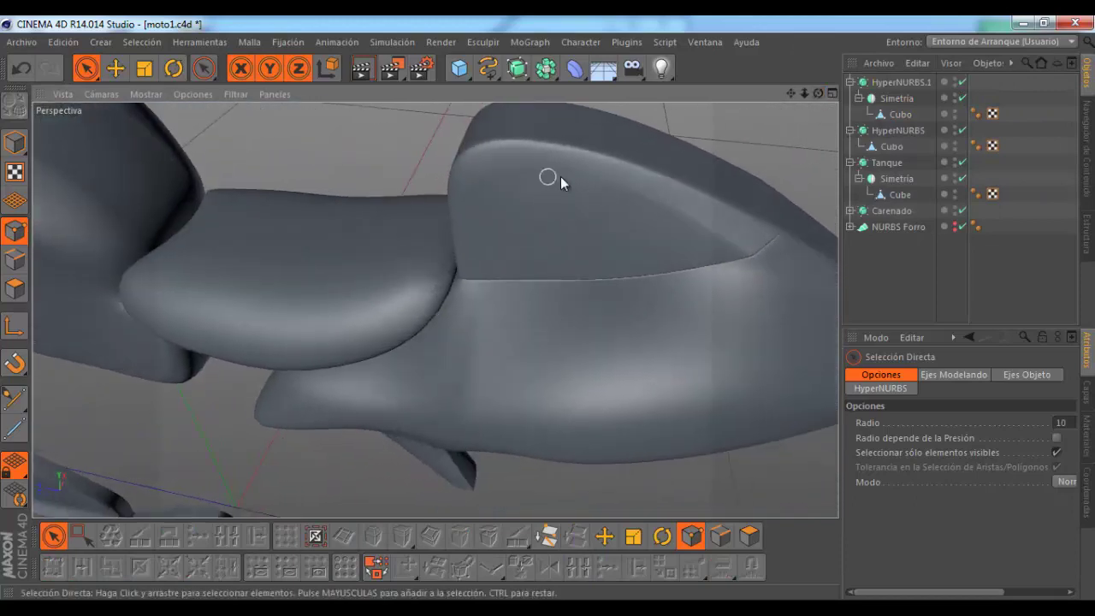
left_click_drag(604, 206, 524, 172, "alt")
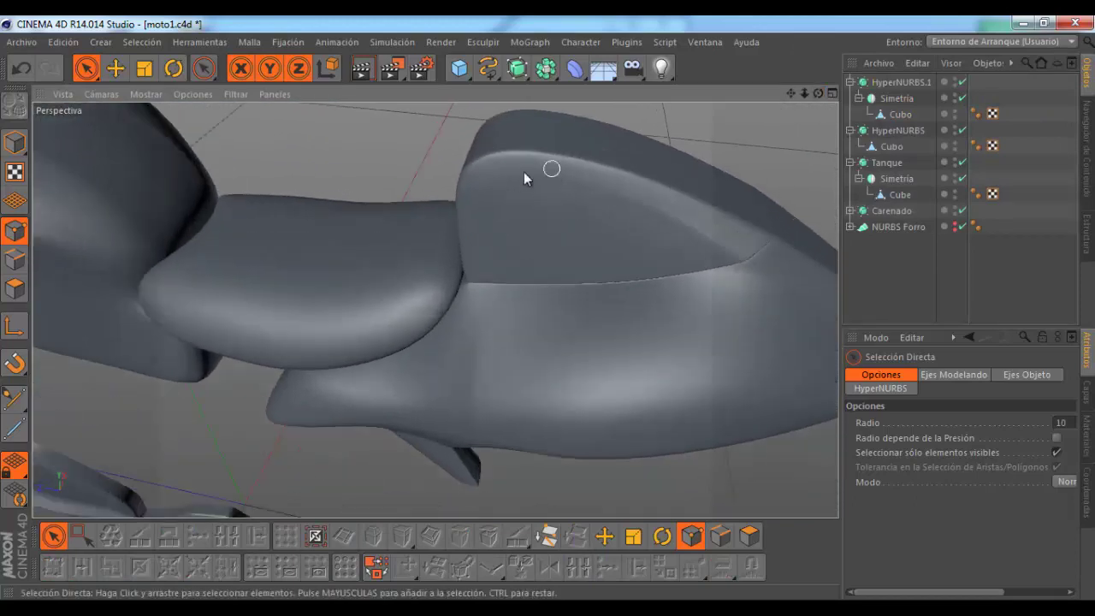
scroll(653, 205, "down", 1)
scroll(587, 240, "down", 1)
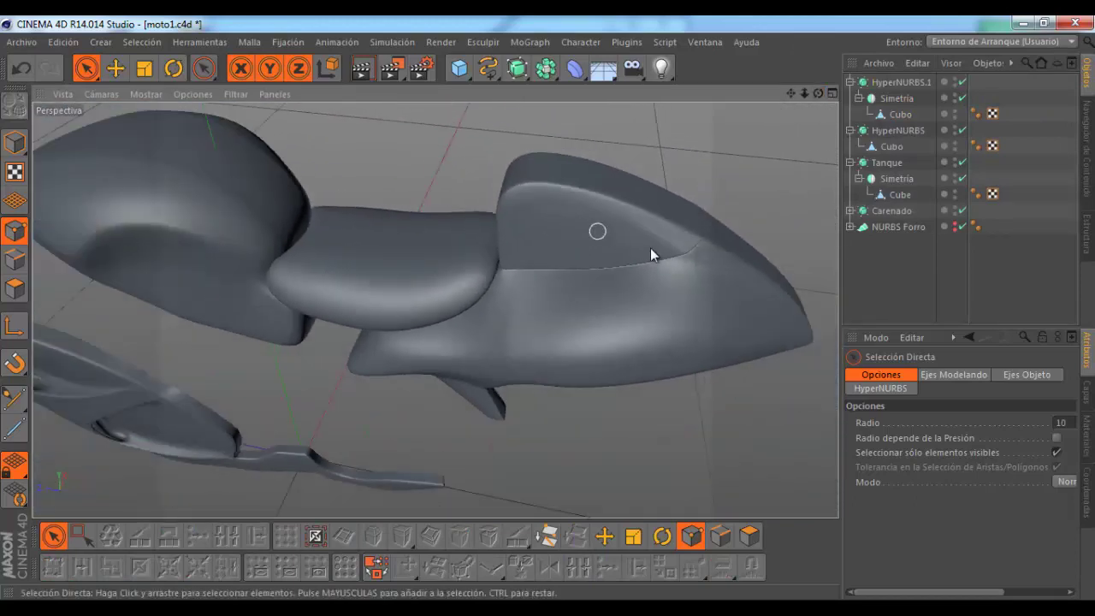
scroll(655, 252, "down", 1)
scroll(687, 268, "down", 1)
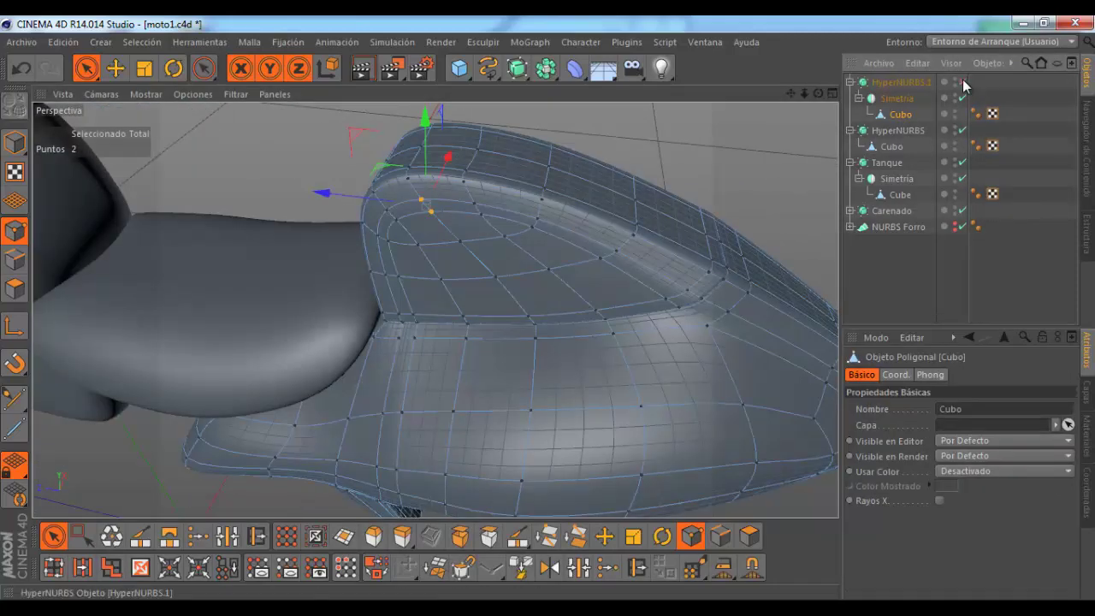
Step: Switch smoothing back off and start selecting the side panel's inner ring of 20 points
left_click(962, 83)
scroll(542, 208, "up", 2)
scroll(548, 318, "up", 1)
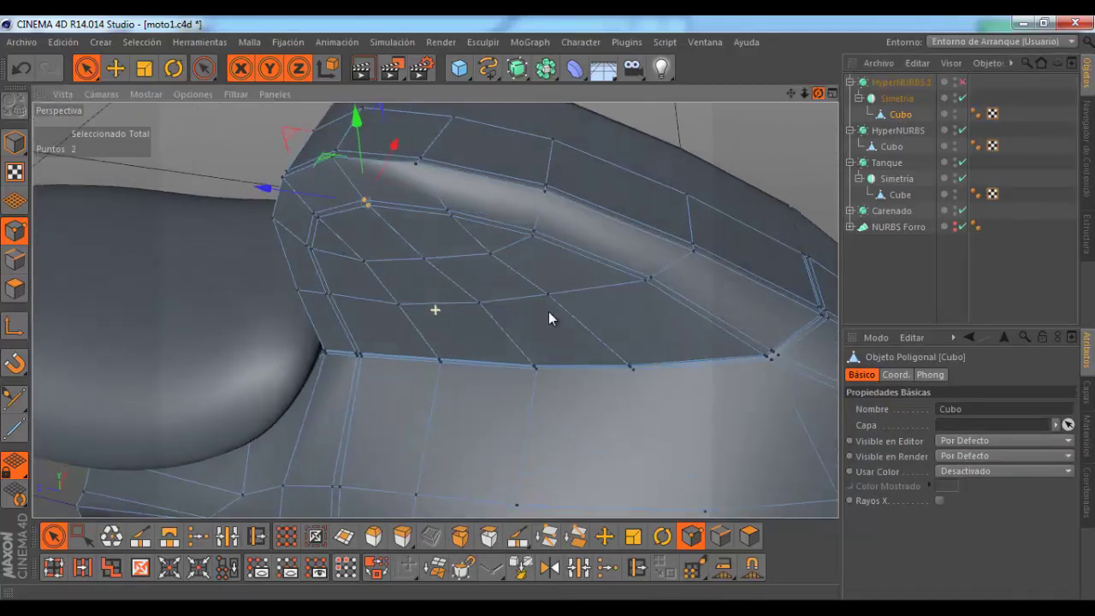
left_click_drag(549, 311, 548, 305, "alt")
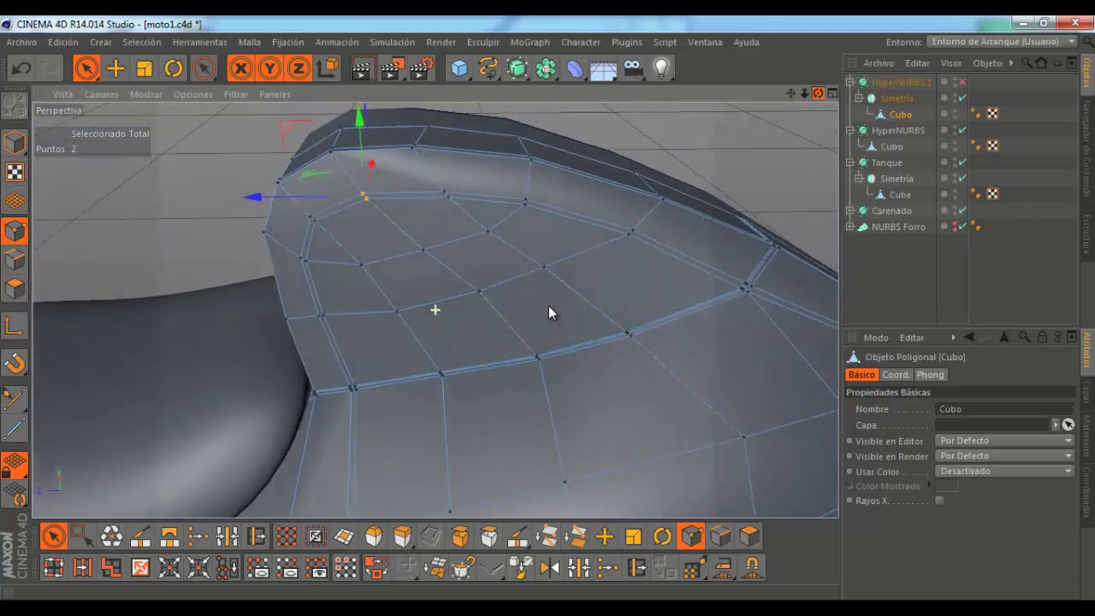
left_click(321, 314)
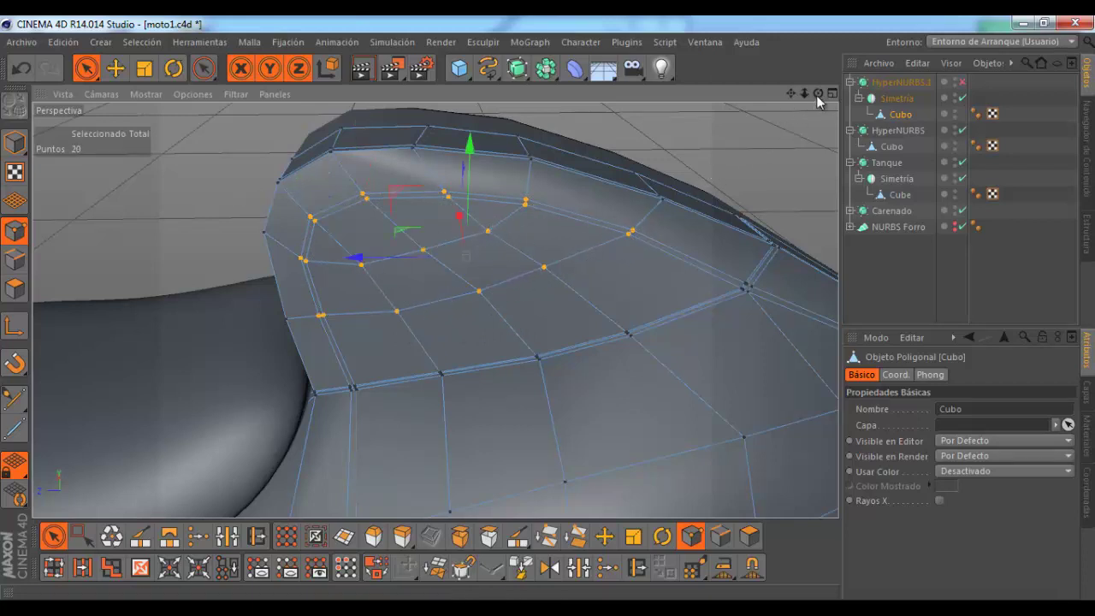
Step: Shift the 20 inner points about 0.7 cm along X and flatten them 15% with Planchar
mouse_move(817, 94)
left_mouse_down()
mouse_move(542, 311)
mouse_move(773, 122)
left_mouse_up()
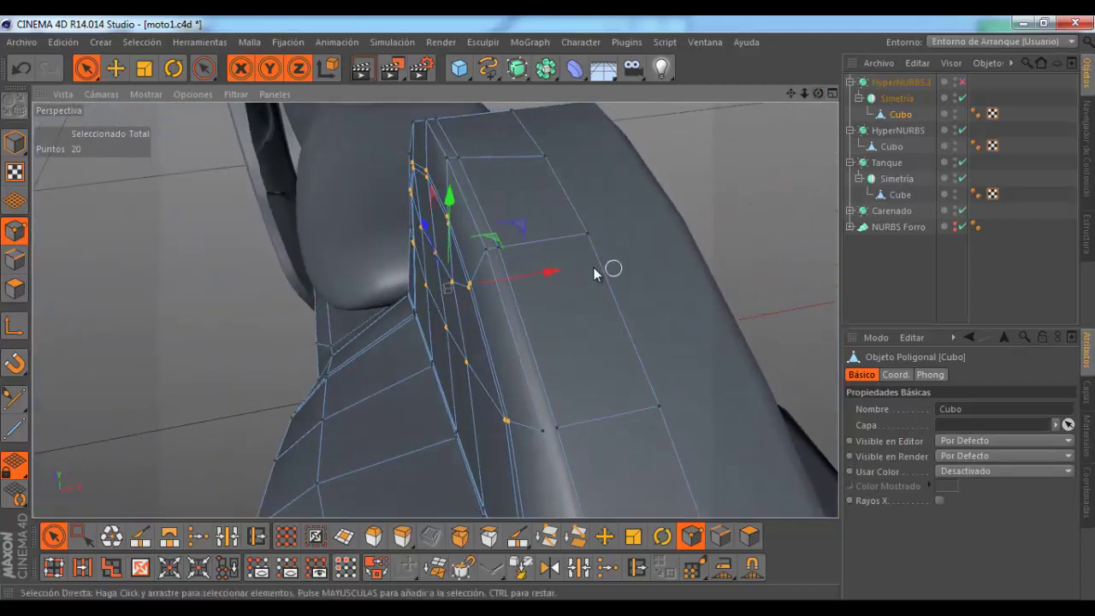
left_click_drag(554, 272, 541, 277)
mouse_move(552, 309)
left_mouse_down("alt")
mouse_move(548, 319)
mouse_move(546, 308)
mouse_move(753, 103)
left_mouse_up("alt")
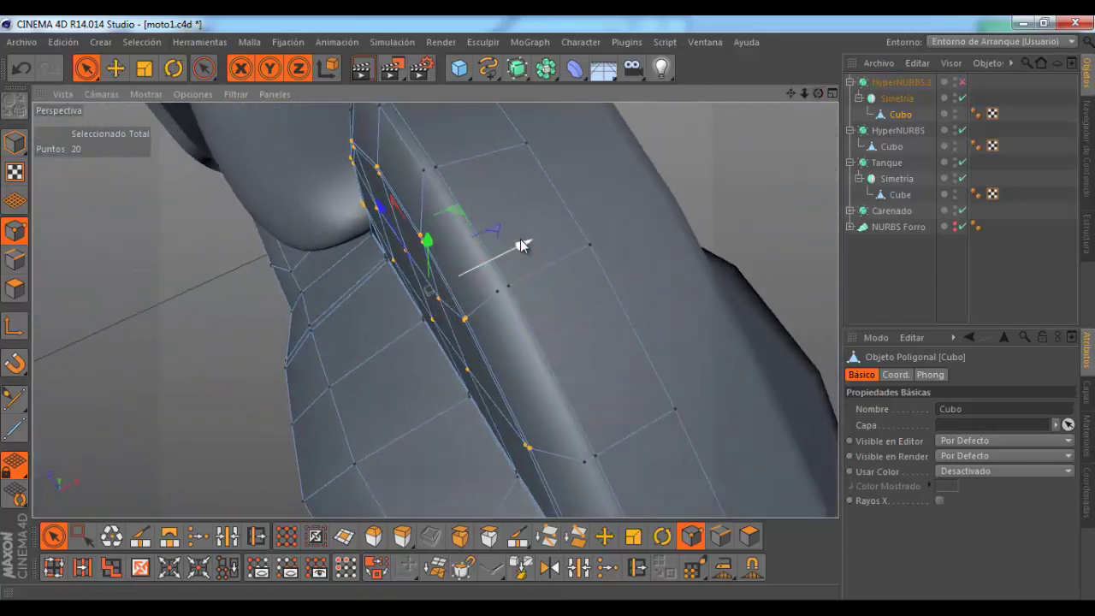
mouse_move(520, 241)
left_mouse_down()
mouse_move(555, 313)
mouse_move(741, 154)
mouse_move(628, 229)
mouse_move(615, 326)
mouse_move(550, 315)
left_mouse_up()
left_click(722, 579)
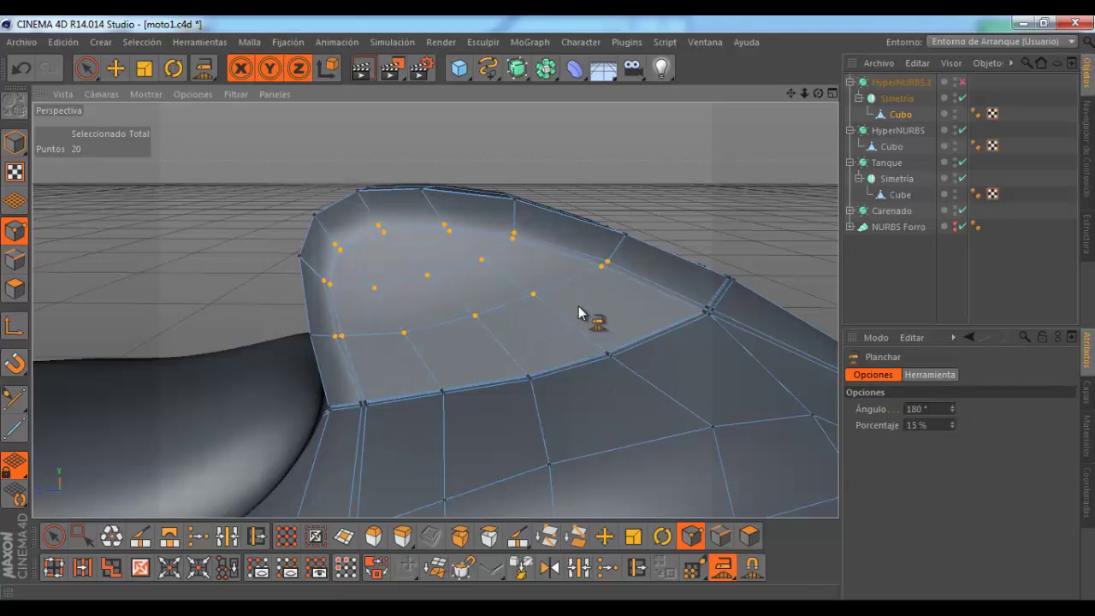
mouse_move(817, 94)
left_mouse_down()
mouse_move(548, 316)
mouse_move(570, 280)
mouse_move(549, 315)
left_mouse_up()
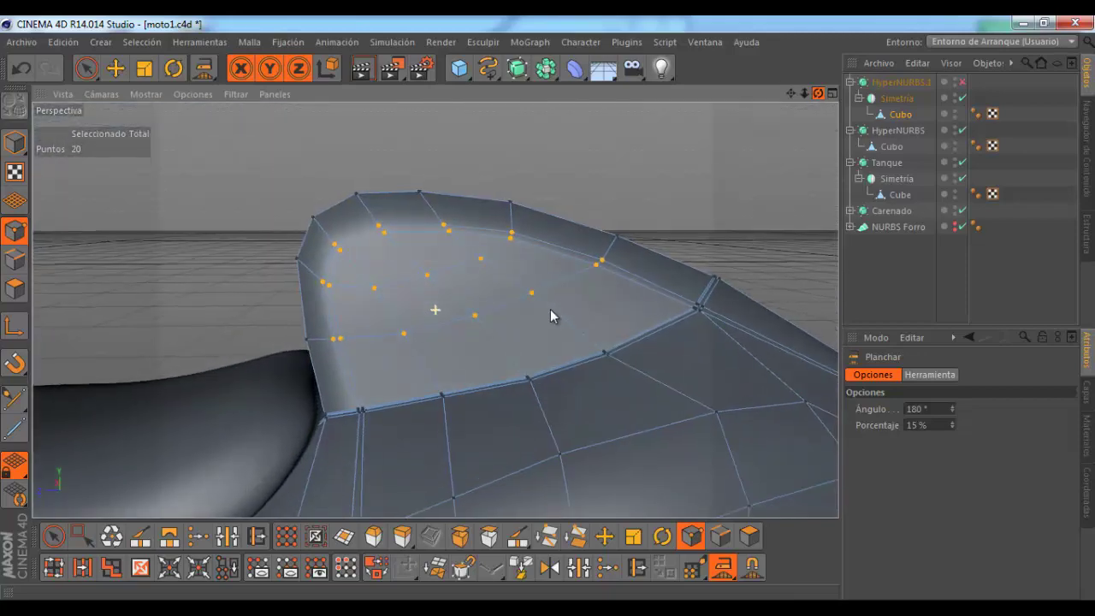
left_click_drag(549, 316, 470, 310)
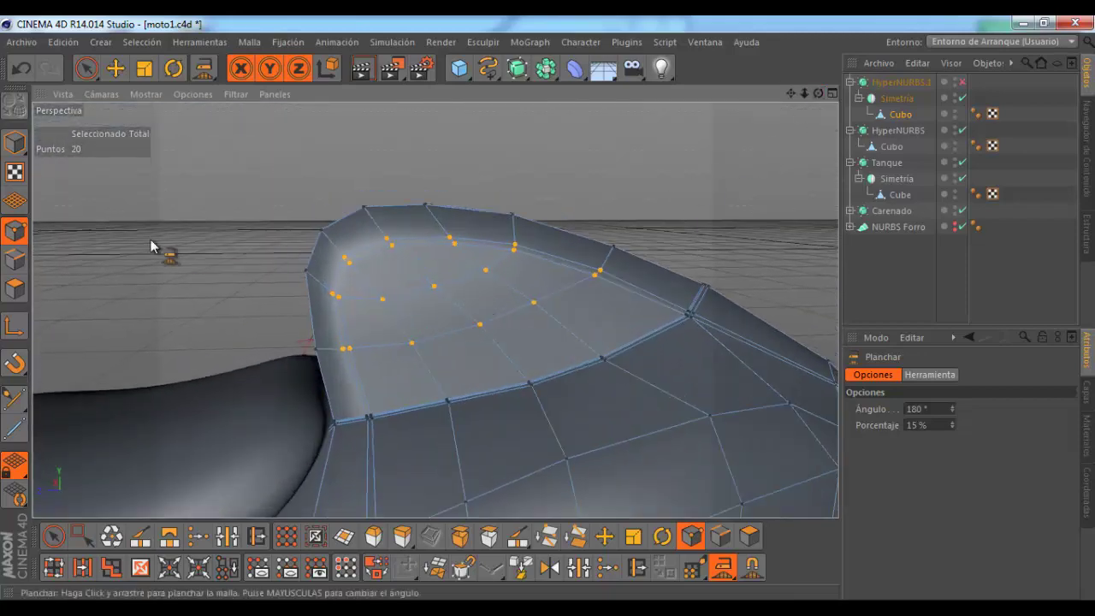
Step: Switch to Selección Directa and clear the 20-point selection
left_click(86, 68)
left_click(481, 299)
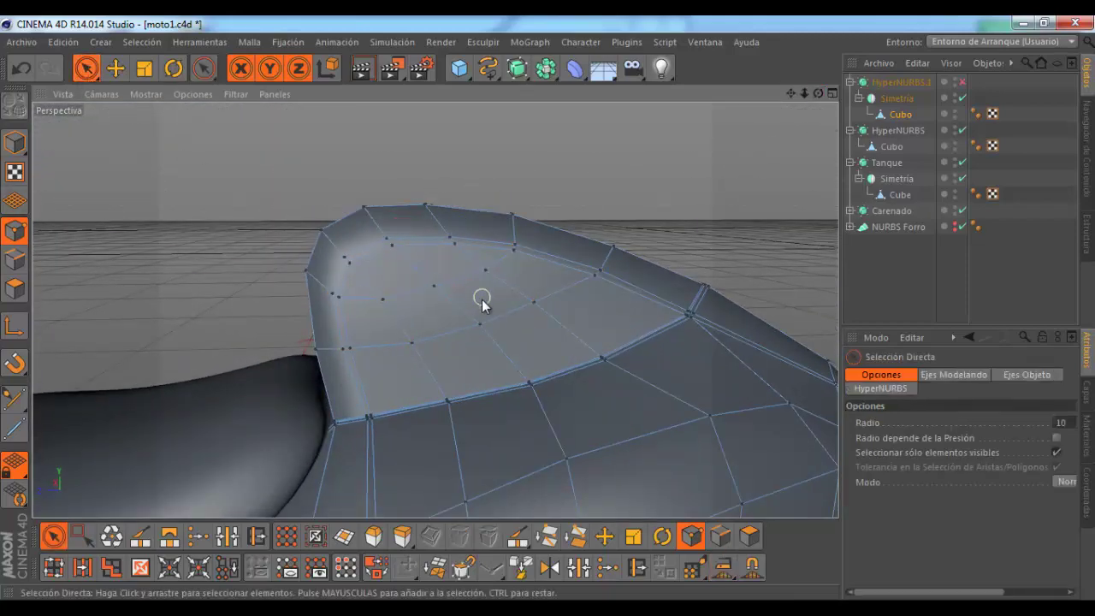
left_click(723, 568)
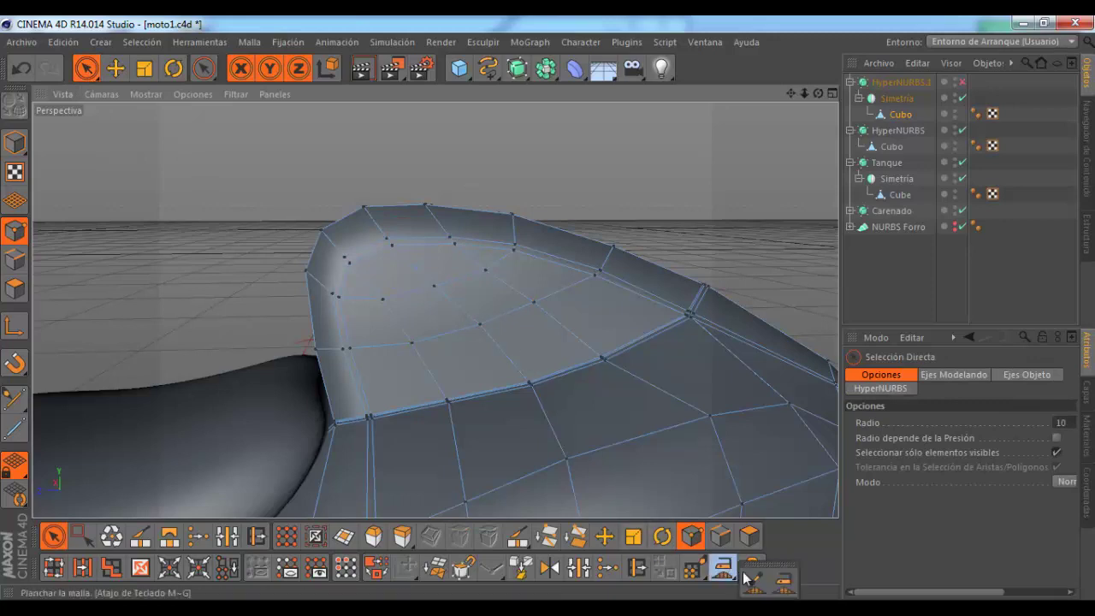
Step: Brush over the inner panel points with Pincel in Suave mode to smooth them
left_click(752, 583)
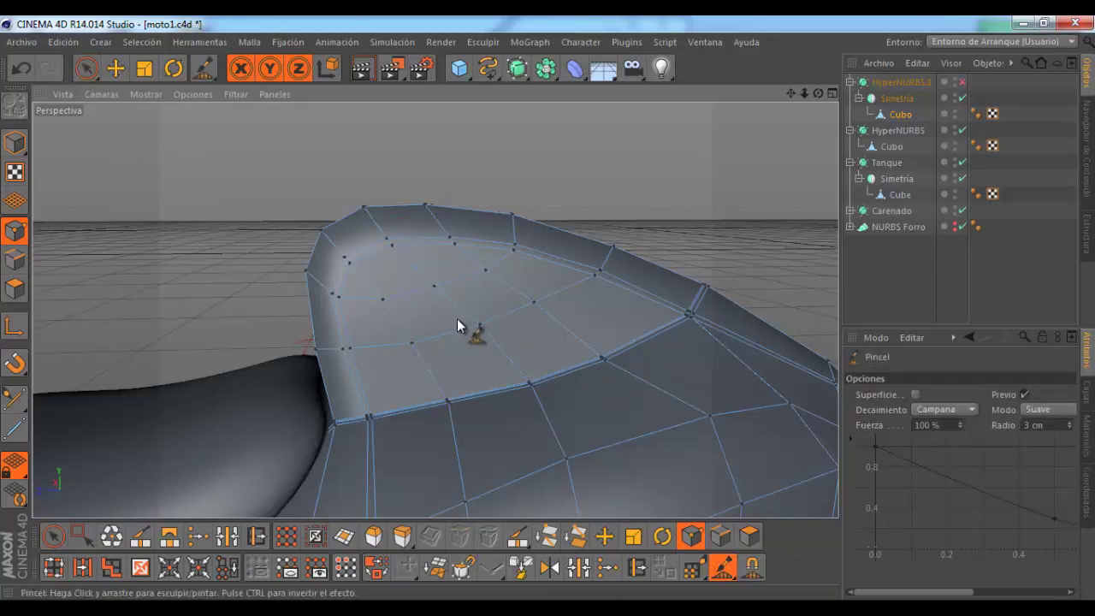
scroll(491, 326, "up", 2)
scroll(496, 325, "down", 2)
scroll(496, 325, "down", 1)
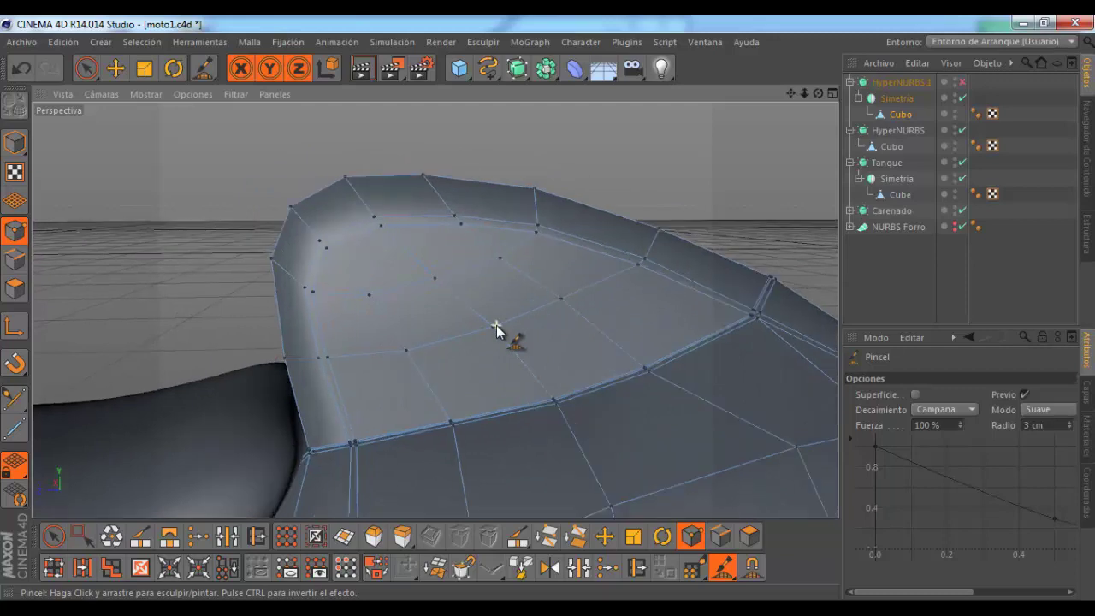
scroll(496, 325, "down", 1)
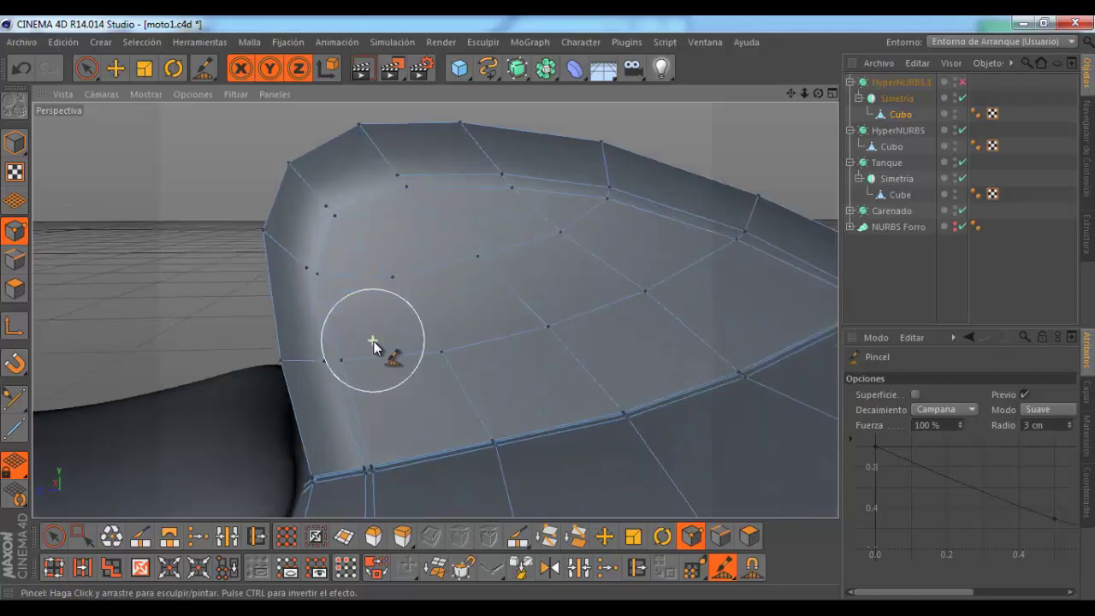
scroll(385, 329, "up", 2)
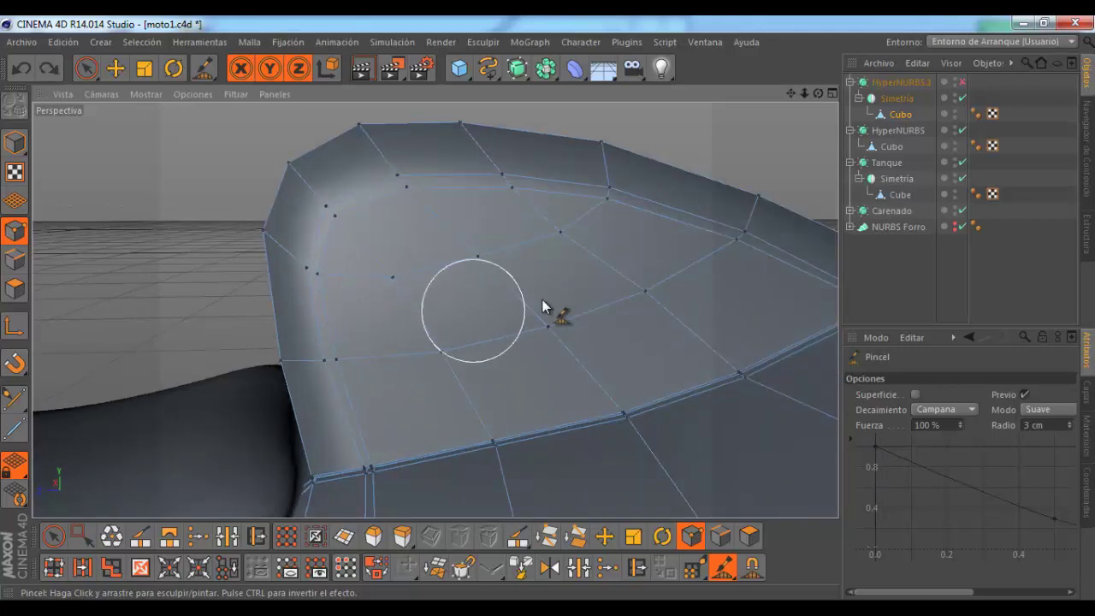
Step: Turn HyperNURBS.1 smoothing back on, deselect the object, and orbit to review the panel
left_click_drag(817, 93, 551, 309)
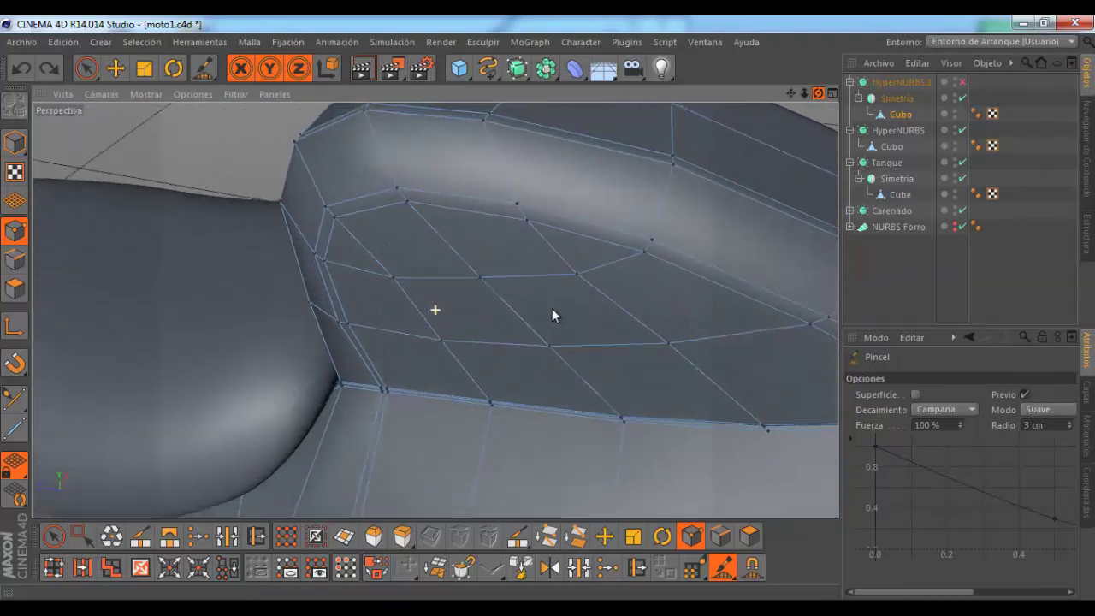
left_click_drag(551, 309, 551, 308)
mouse_move(580, 205)
left_mouse_down("alt")
mouse_move(567, 218)
mouse_move(916, 142)
left_mouse_up("alt")
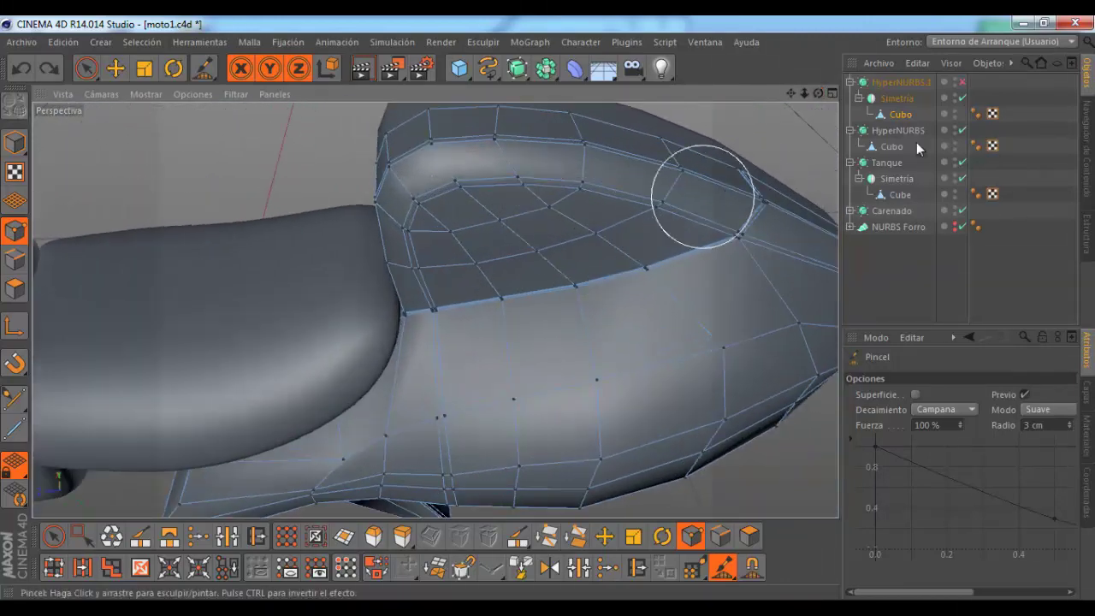
left_click(963, 82)
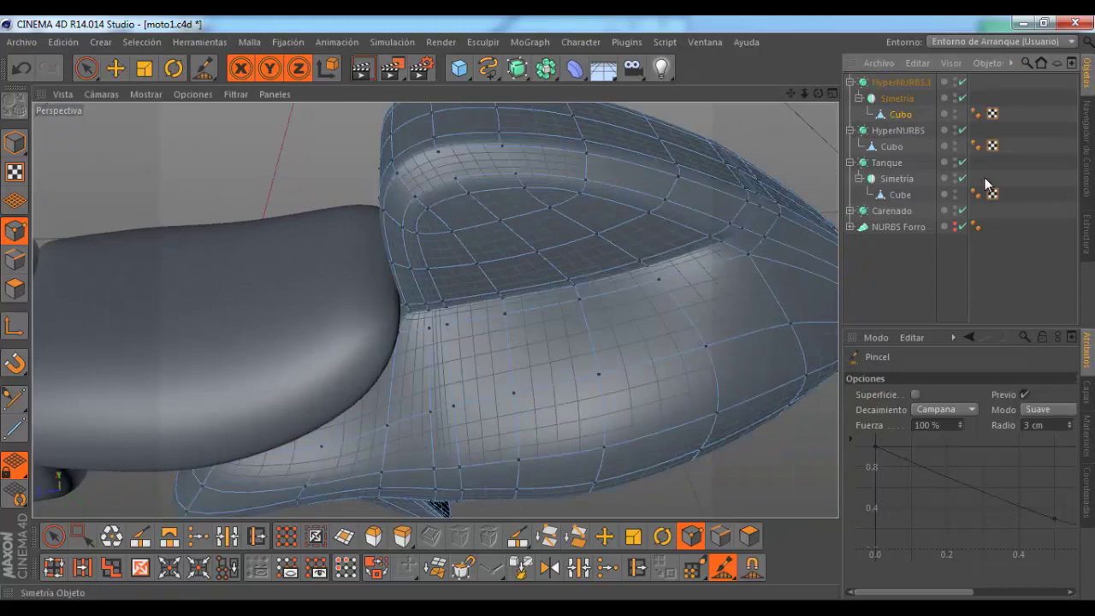
left_click(889, 282)
mouse_move(548, 282)
left_mouse_down("alt")
mouse_move(458, 244)
mouse_move(486, 203)
left_mouse_up("alt")
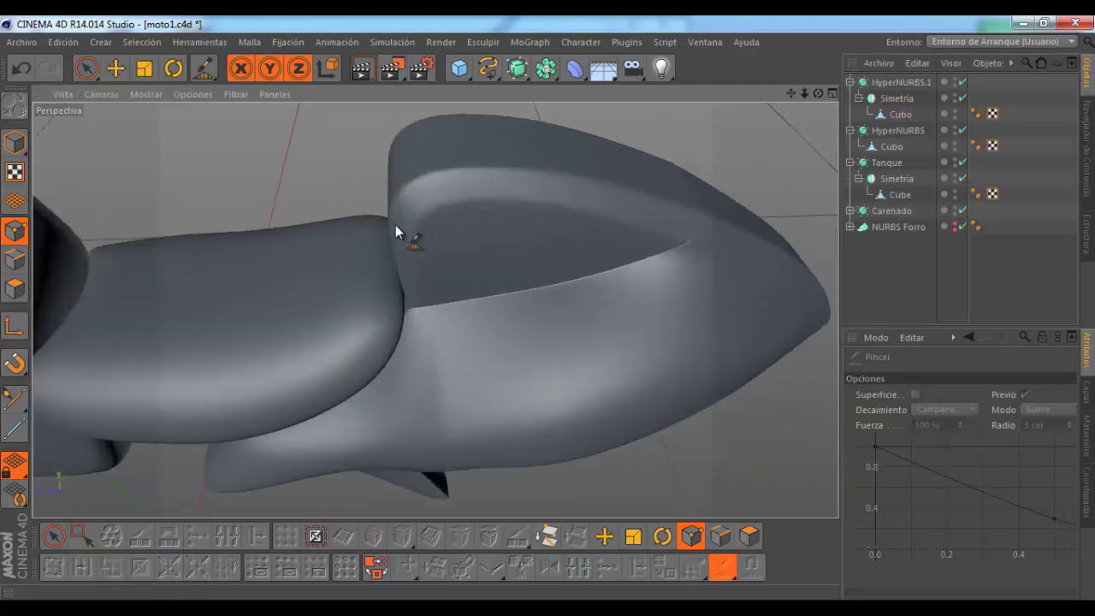
mouse_move(819, 95)
left_mouse_down()
mouse_move(547, 313)
mouse_move(550, 323)
mouse_move(720, 199)
mouse_move(501, 294)
mouse_move(529, 366)
mouse_move(614, 340)
left_mouse_up()
Step: Maximize the Derecha view, select Cubo with smoothing off, and enter Polygons mode with Selección Directa
left_click(833, 94)
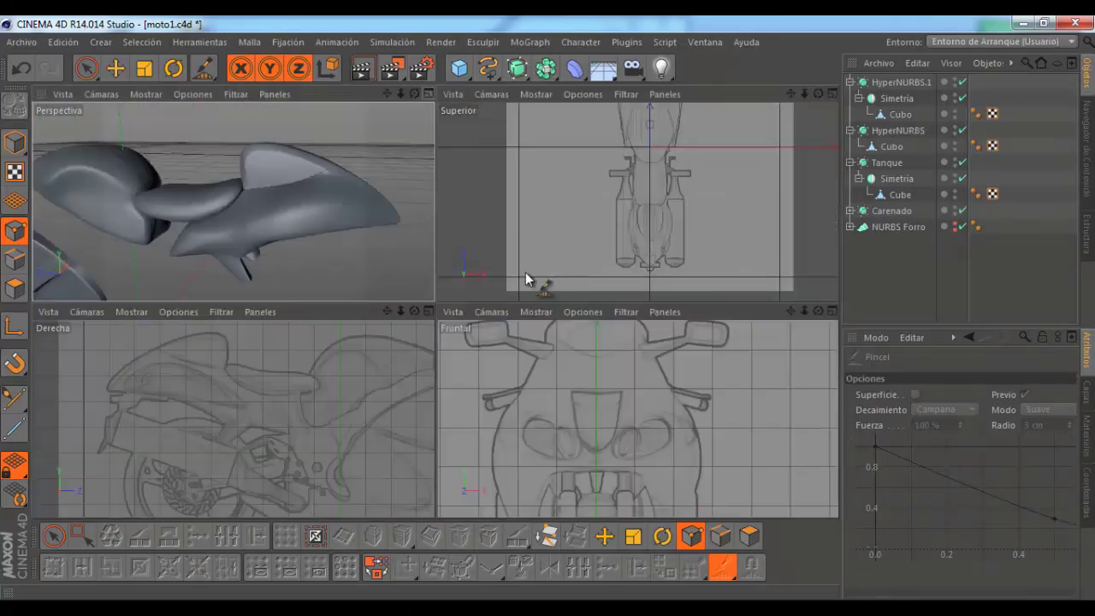
left_click(428, 312)
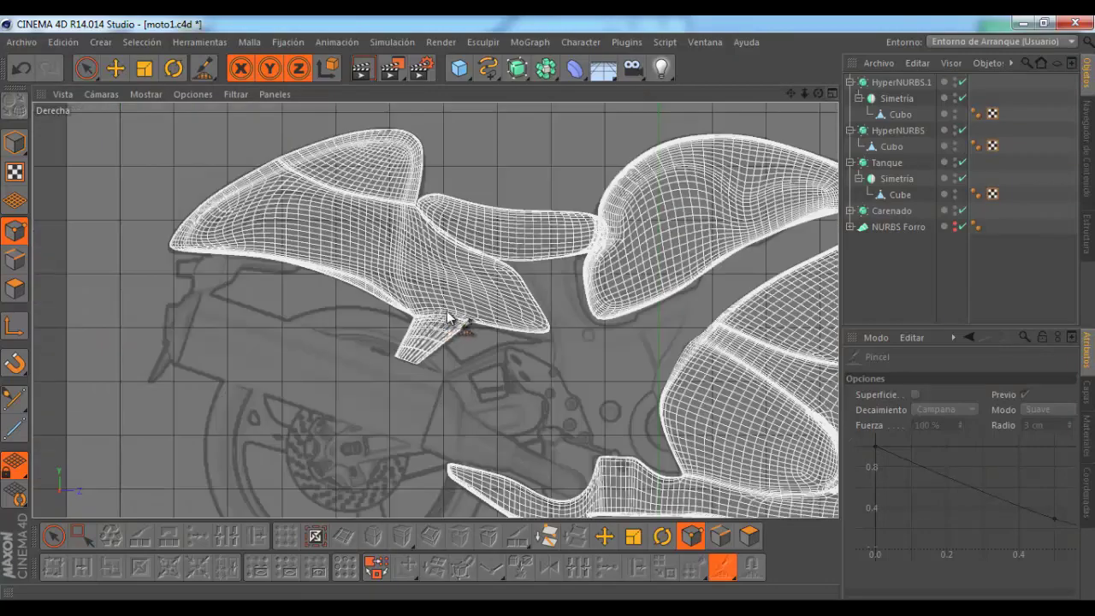
scroll(558, 271, "down", 3)
scroll(431, 238, "up", 4)
scroll(431, 239, "up", 2)
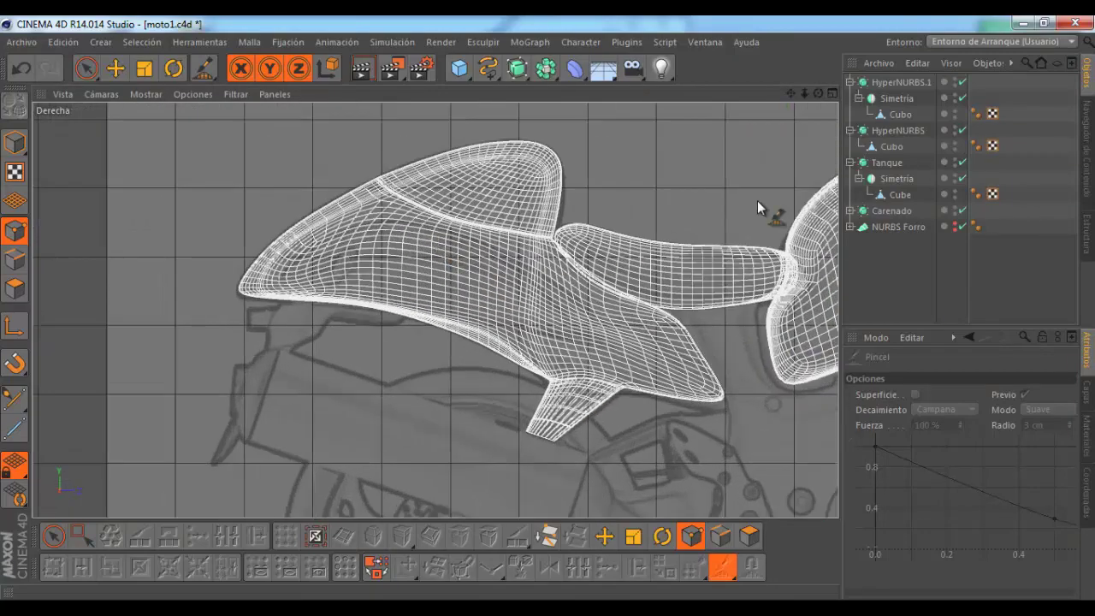
left_click(907, 112)
left_click(962, 82)
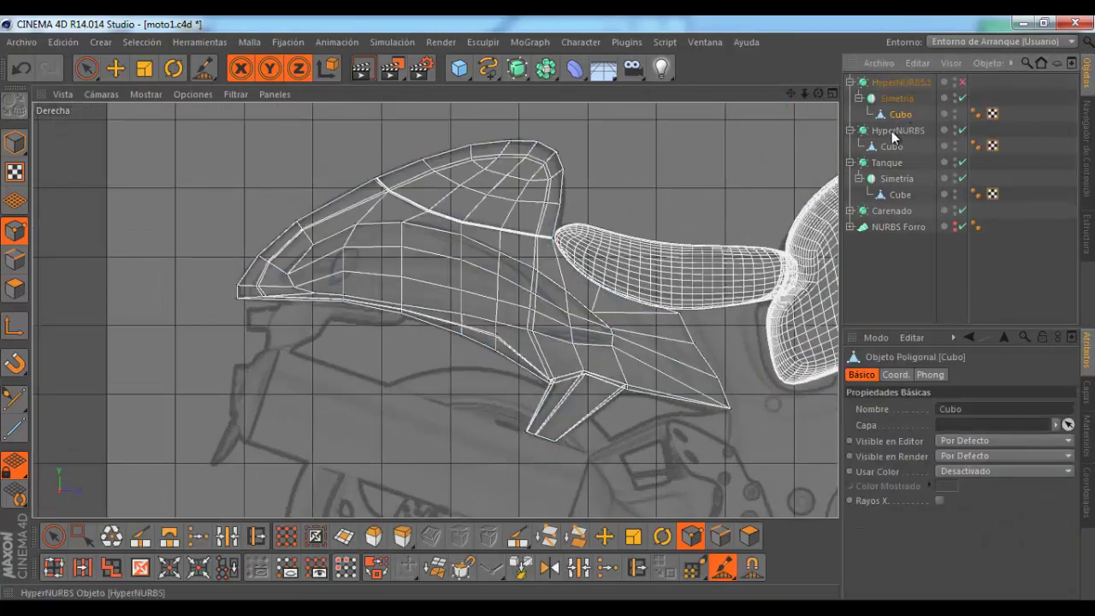
scroll(402, 291, "up", 2)
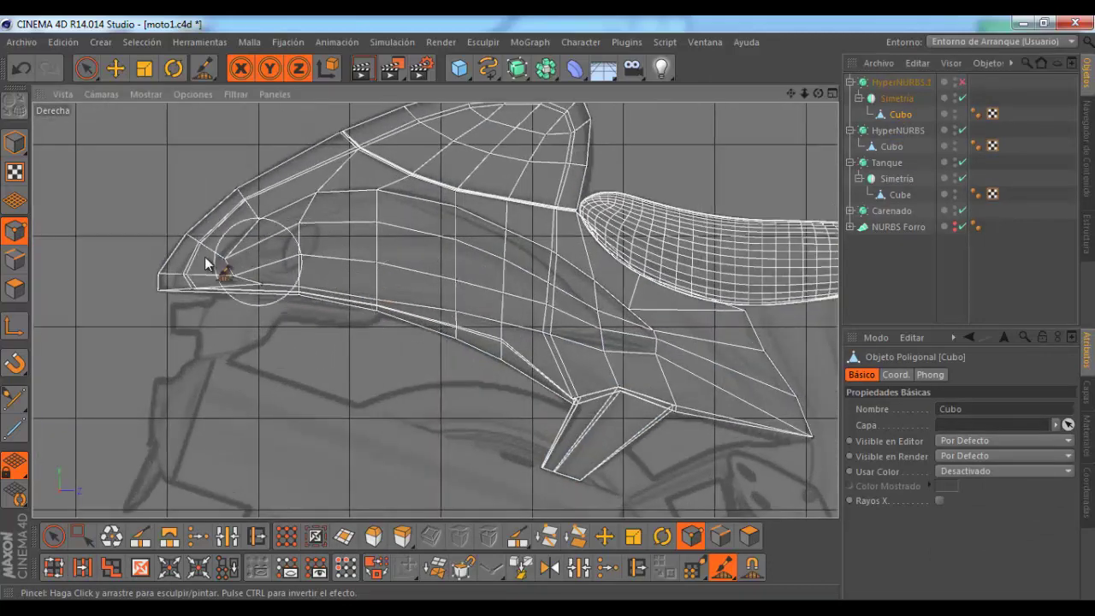
left_click(14, 289)
left_click(85, 68)
scroll(253, 201, "up", 1)
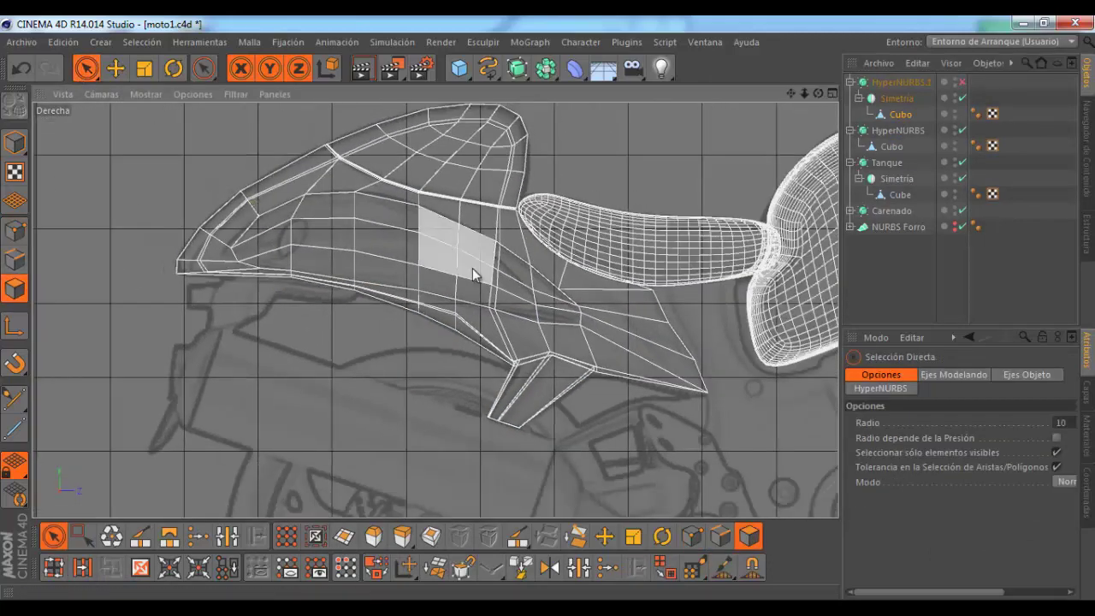
scroll(517, 286, "up", 2)
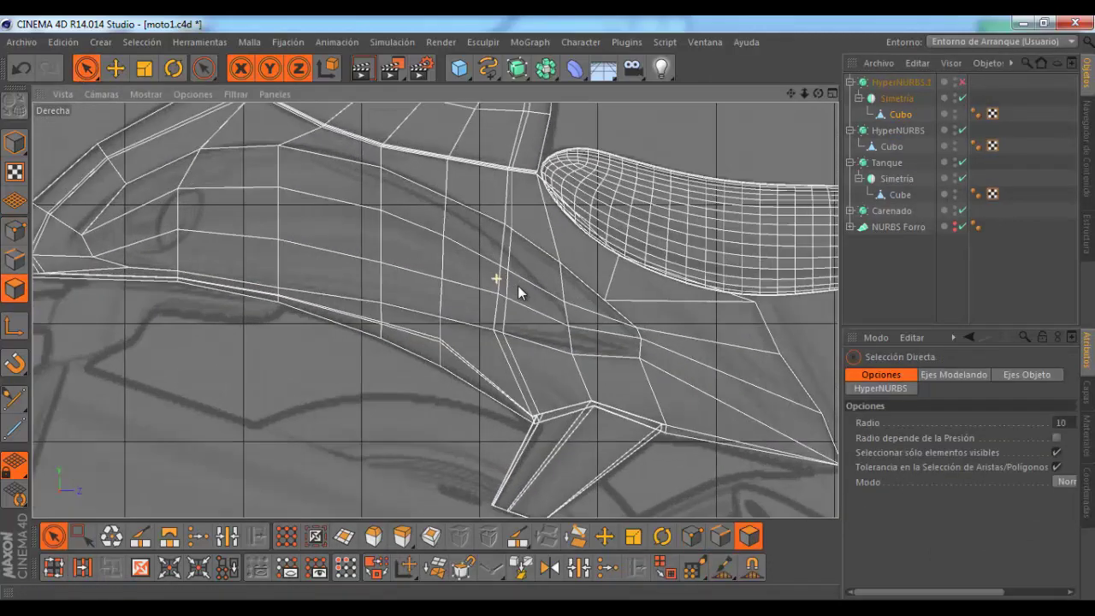
Step: Paint-select the fairing's 24 side-panel polygons, adding the missing one in perspective view
left_click(582, 316)
left_click_drag(515, 309, 486, 245)
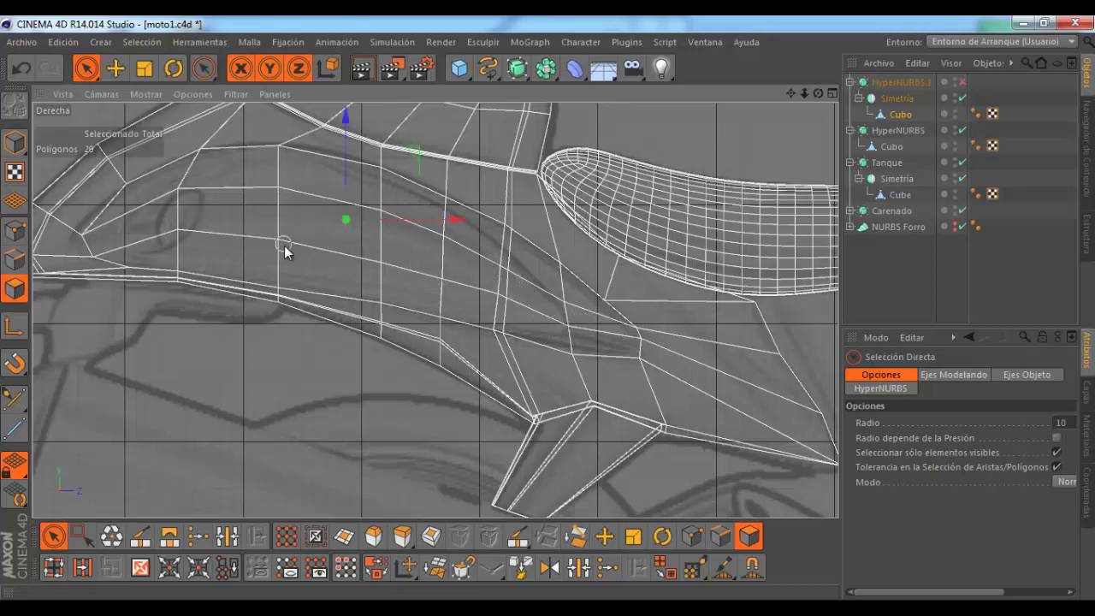
left_click(829, 94)
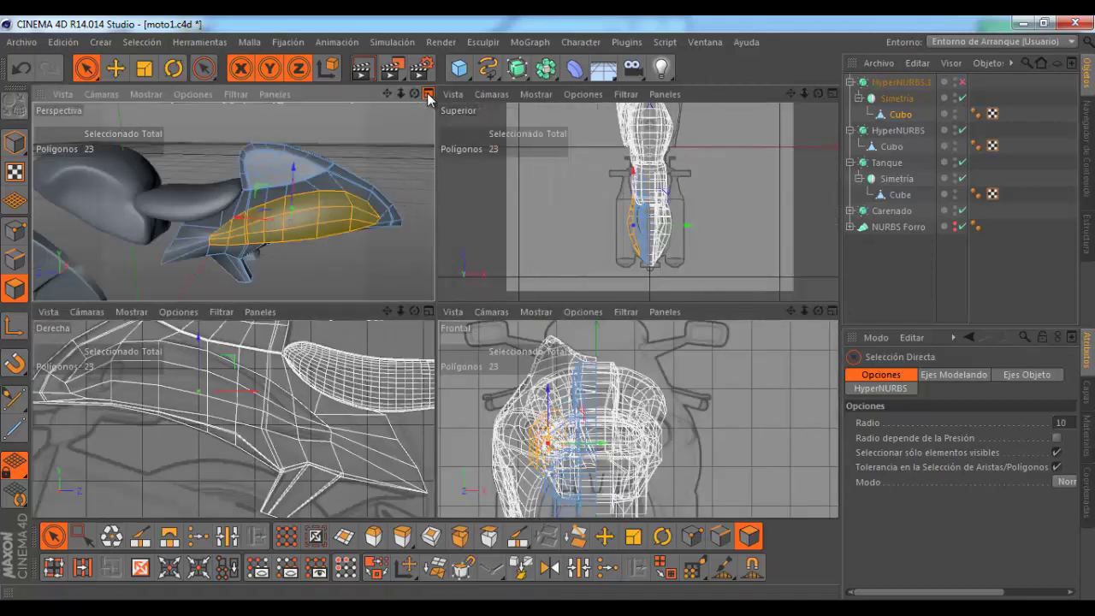
left_click(428, 94)
scroll(539, 274, "up", 3)
scroll(539, 274, "up", 2)
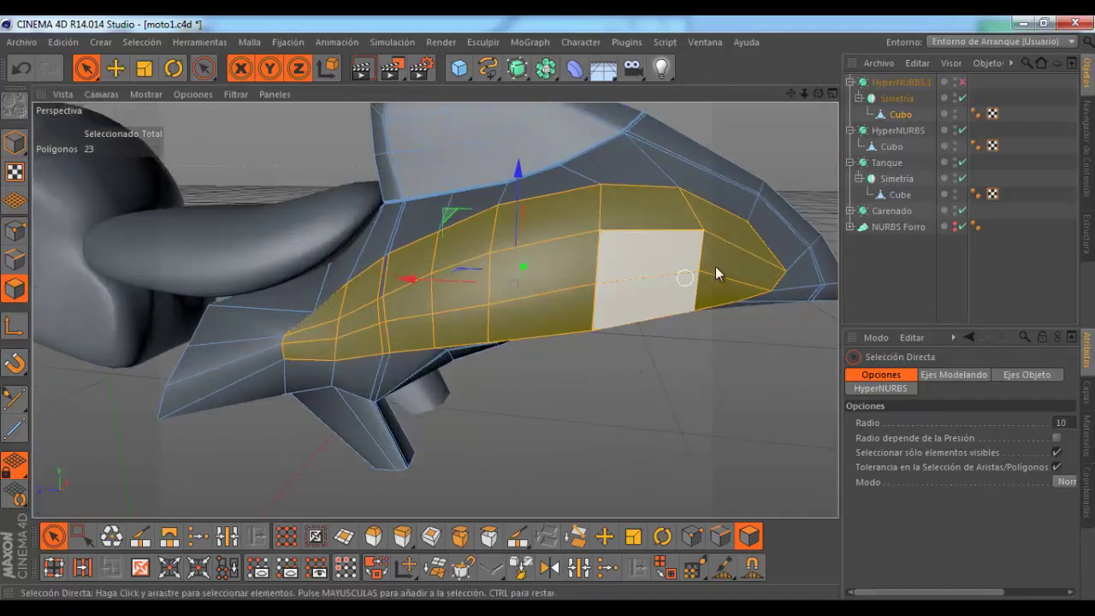
left_click_drag(818, 94, 803, 112)
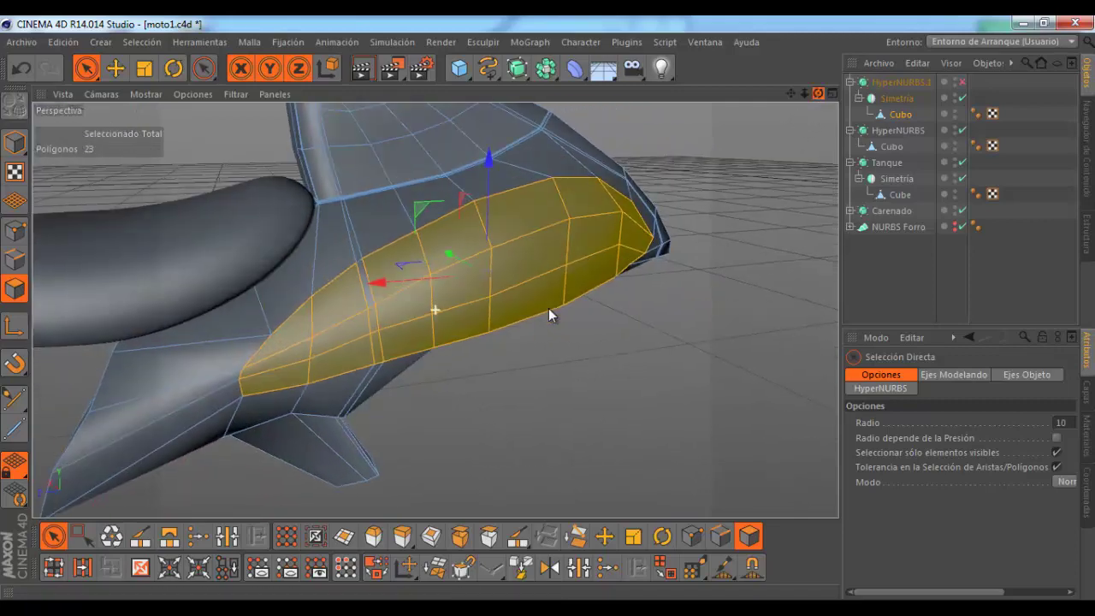
left_click(516, 305, "shift")
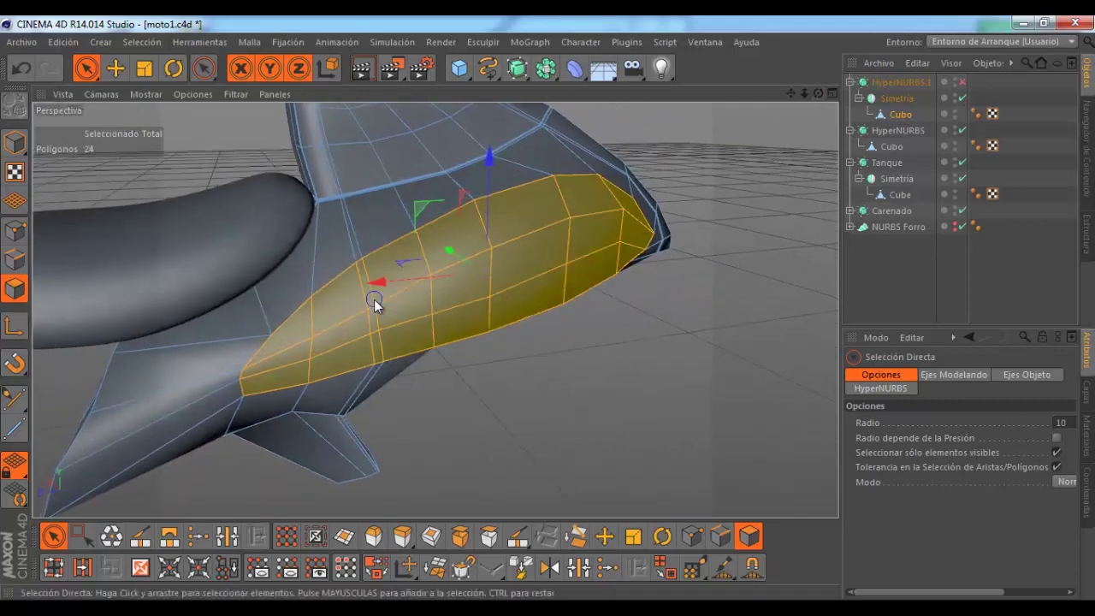
Step: Inset the selected panel polygons with Extrusión Interior by about 0.55 cm
left_click_drag(461, 281, 448, 269, "alt")
scroll(599, 257, "up", 2)
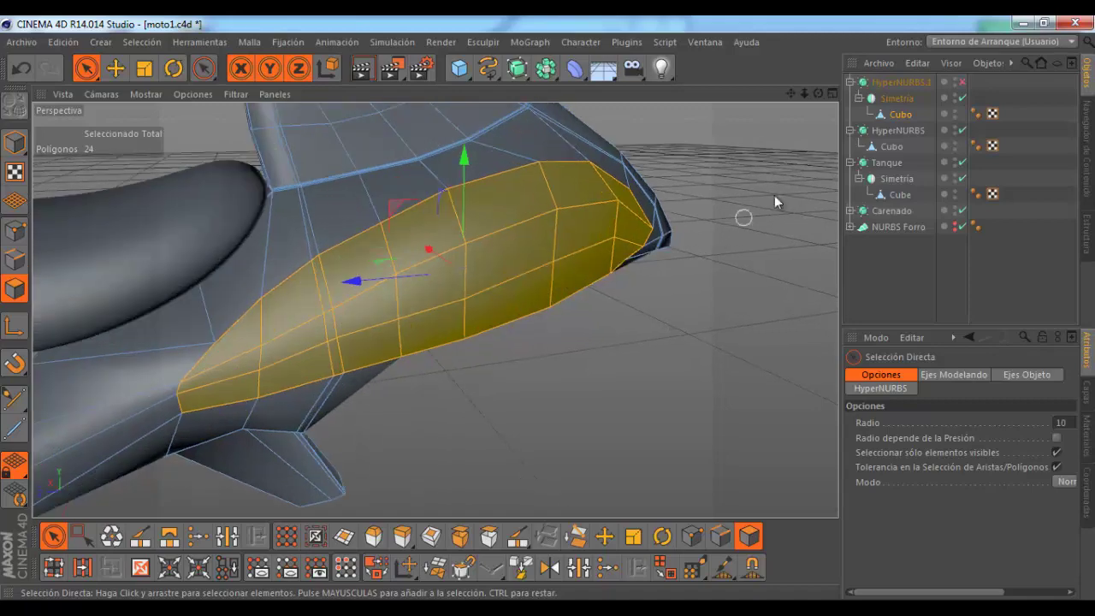
left_click_drag(548, 309, 502, 421, "alt")
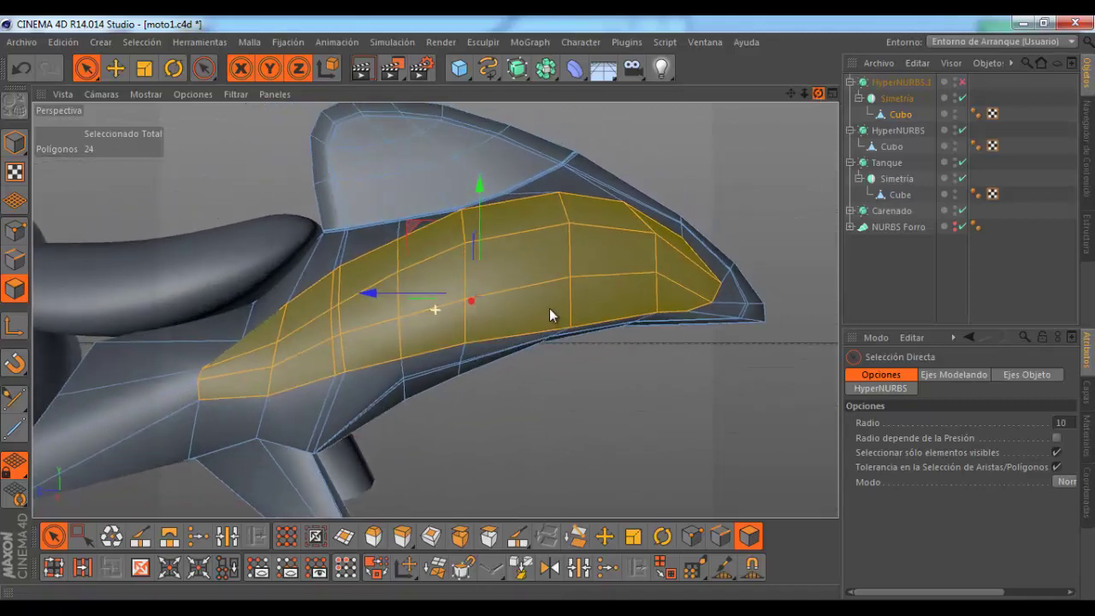
left_click(430, 535)
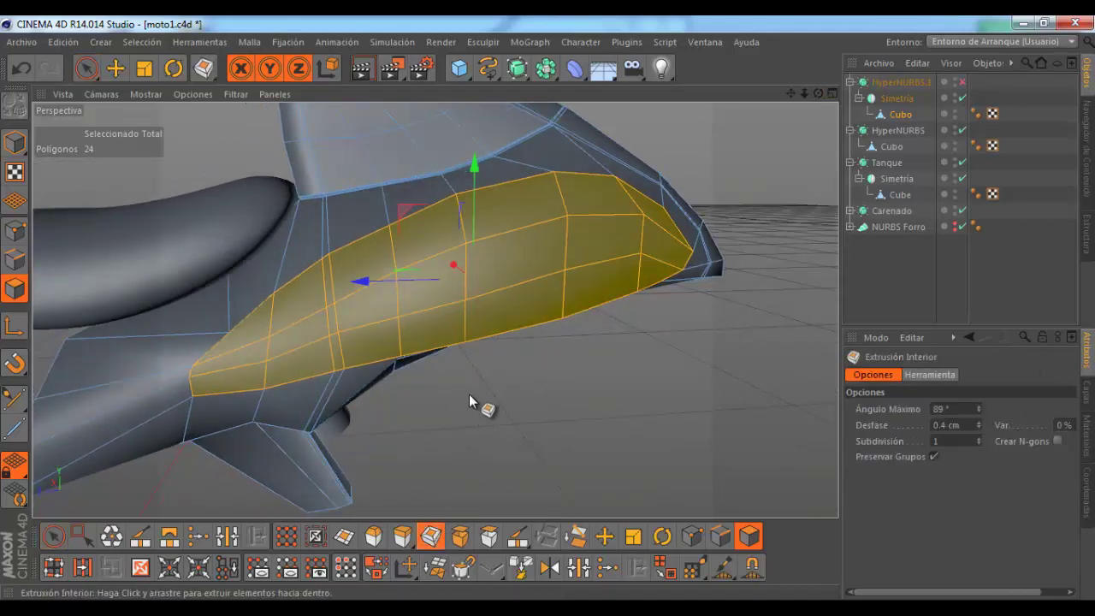
left_click_drag(548, 308, 548, 308)
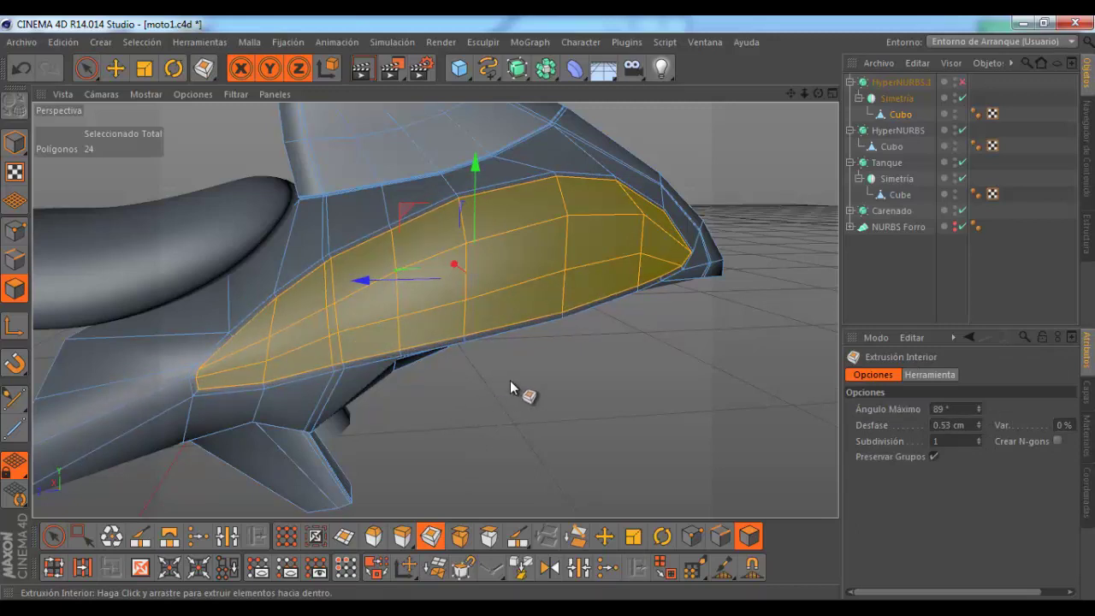
Step: Orbit and zoom in on the yellow inset scoop panel of the fairing
mouse_move(510, 380)
left_mouse_down("alt")
mouse_move(506, 394)
mouse_move(440, 244)
left_mouse_up("alt")
scroll(441, 245, "up", 5)
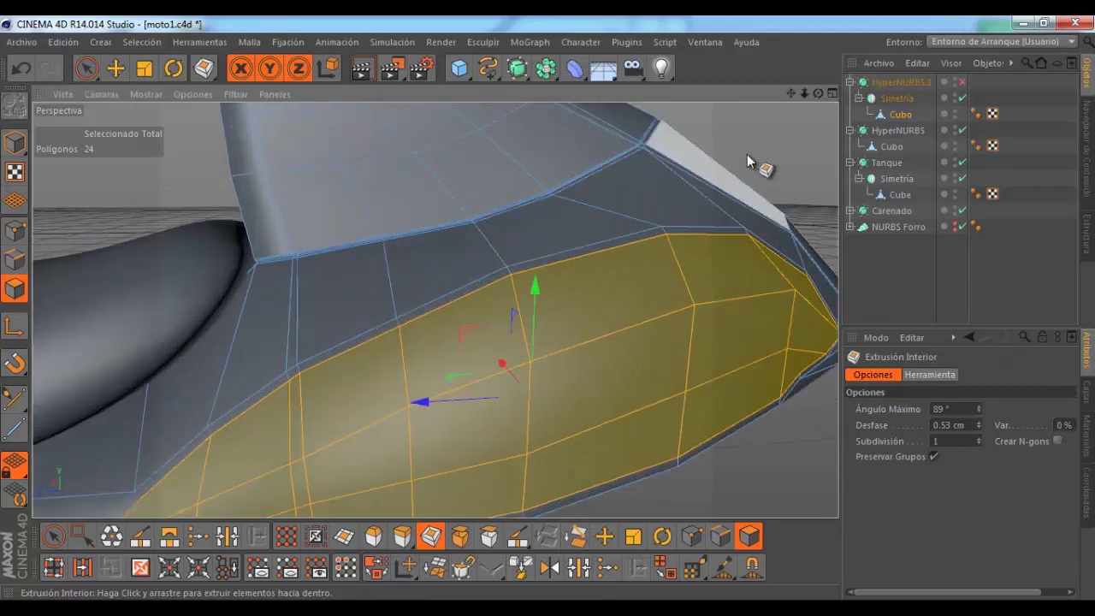
mouse_move(815, 96)
left_mouse_down()
mouse_move(549, 309)
mouse_move(516, 248)
left_mouse_up()
scroll(346, 260, "up", 3)
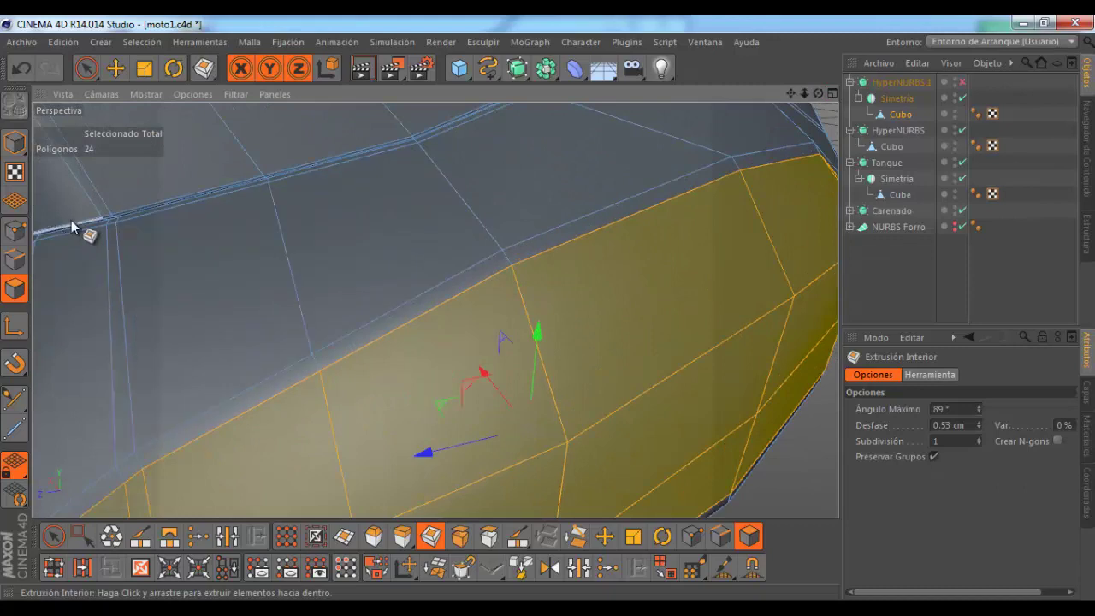
Step: Cut new edge loops across the inset scoop panel with the Knife tool in Loop mode
left_click(520, 538)
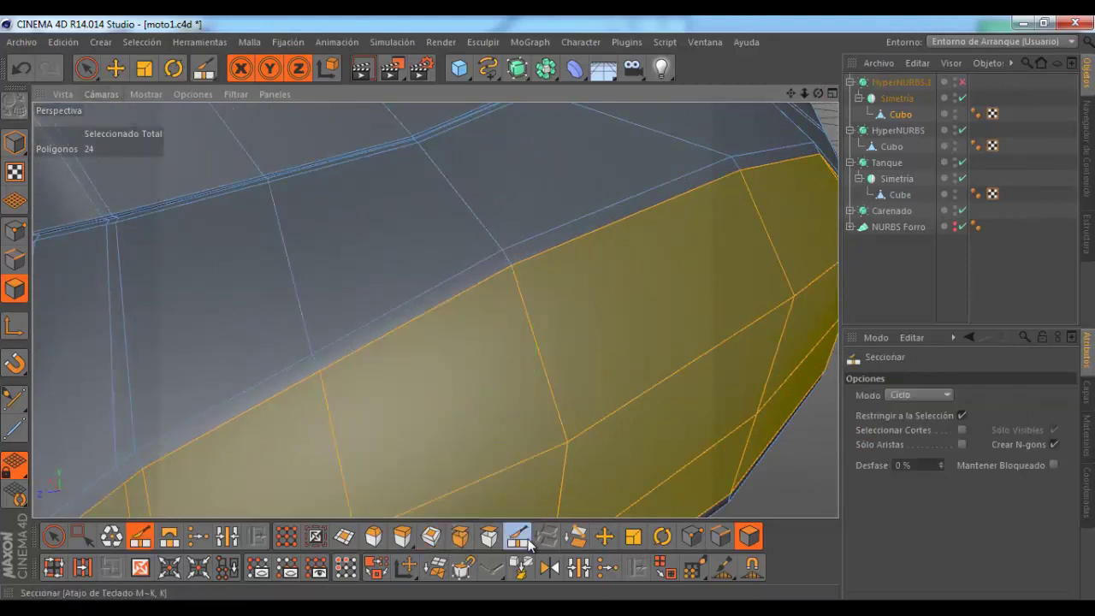
scroll(484, 261, "up", 3)
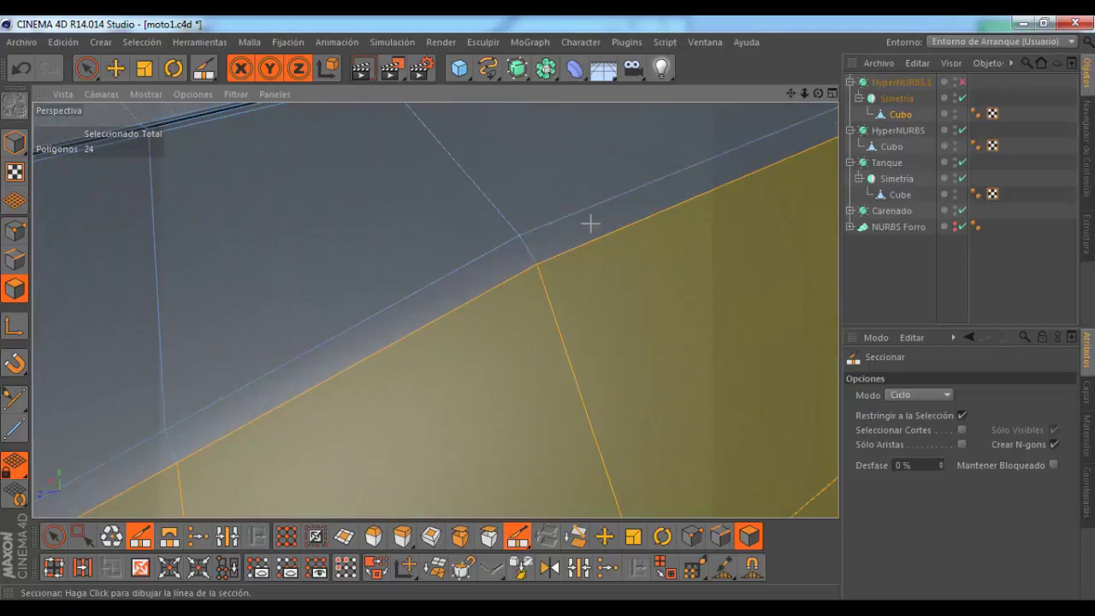
left_click(15, 231)
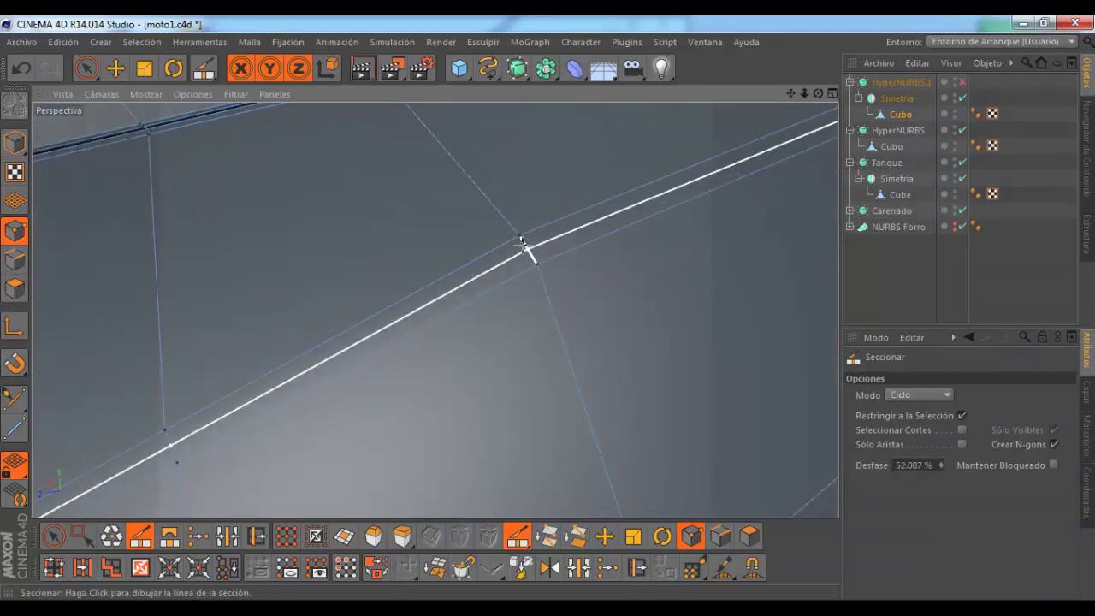
scroll(534, 246, "down", 5)
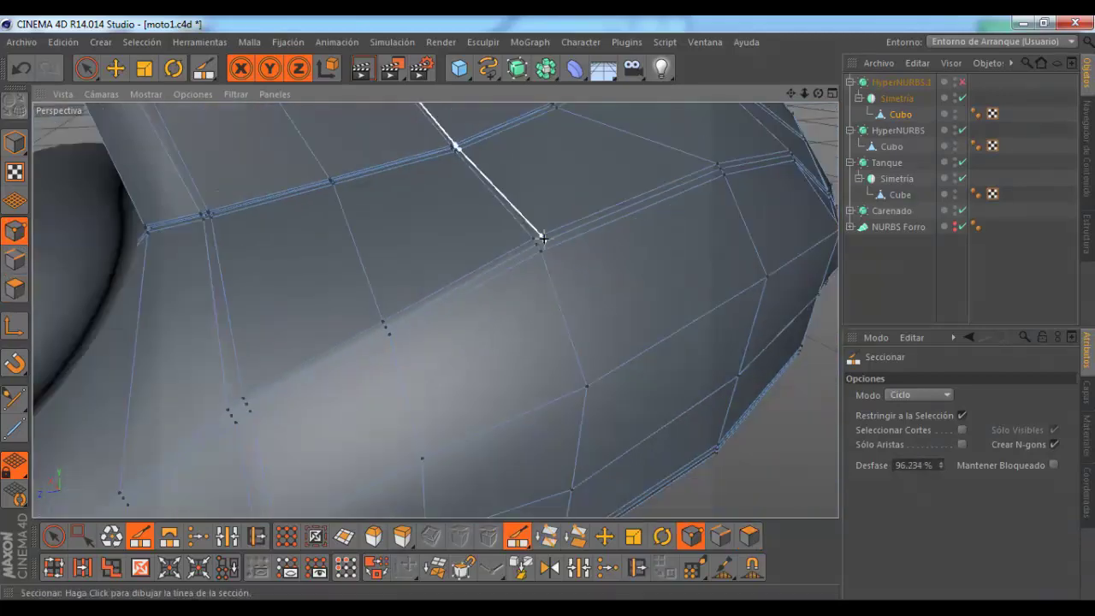
Step: Select the 22-edge loop around the inset panel in Edges mode and move it 0.375 cm along X
left_click(17, 260)
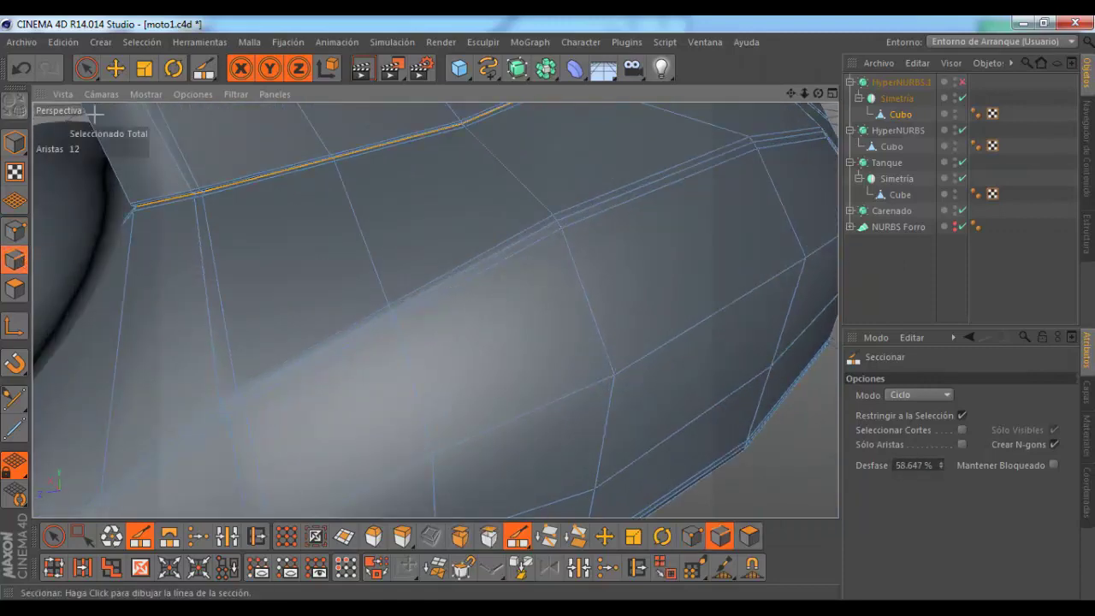
left_click(115, 67)
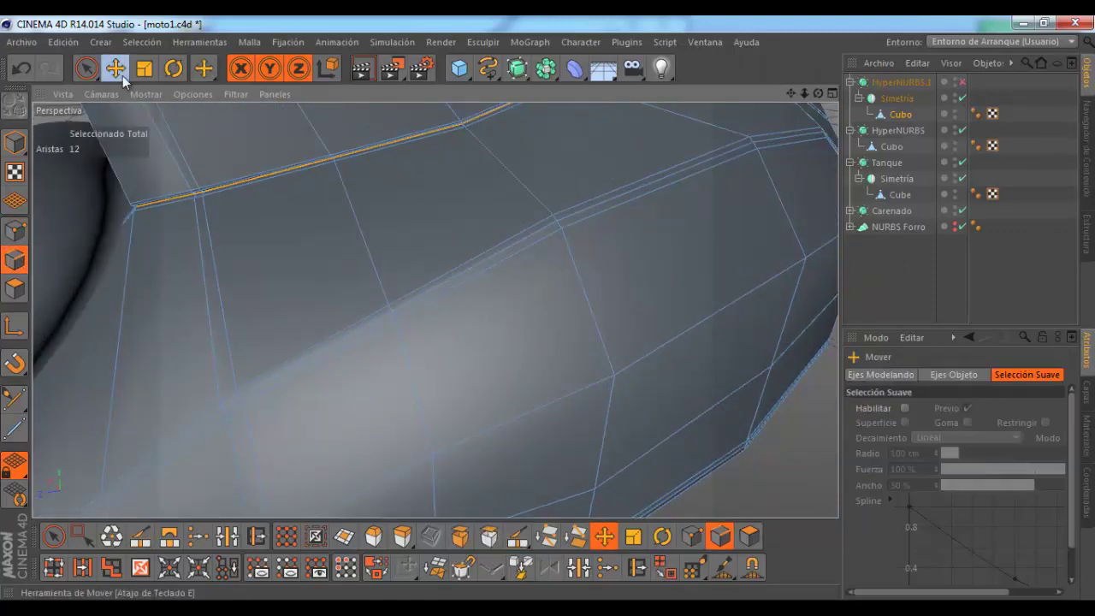
left_click(530, 233, "shift")
scroll(534, 225, "down", 3)
scroll(535, 220, "up", 3)
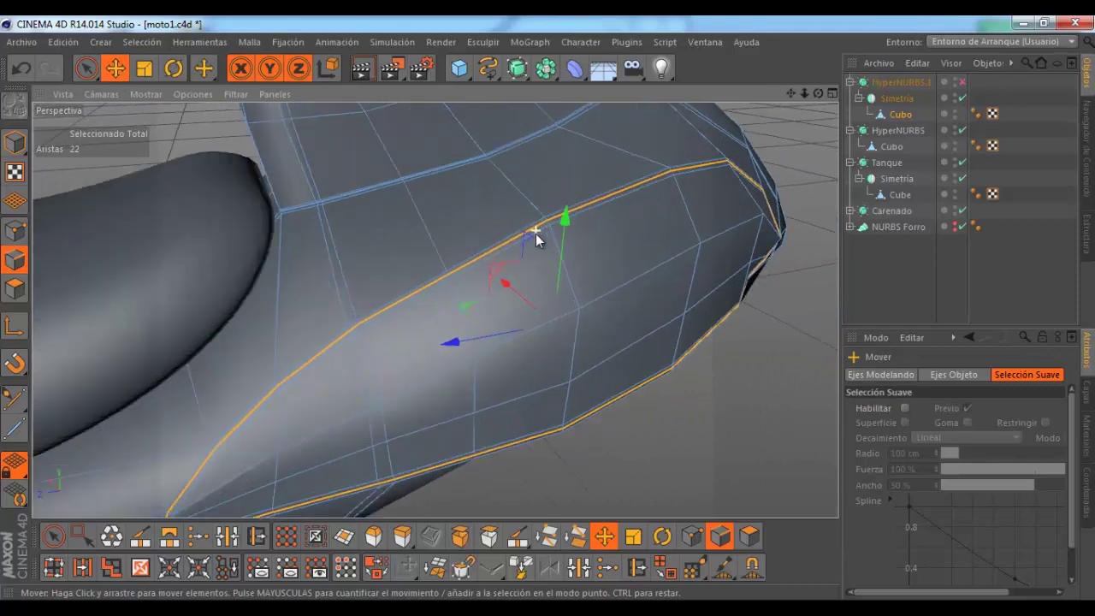
scroll(534, 220, "up", 2)
mouse_move(818, 93)
left_mouse_down()
mouse_move(554, 311)
mouse_move(531, 305)
left_mouse_up()
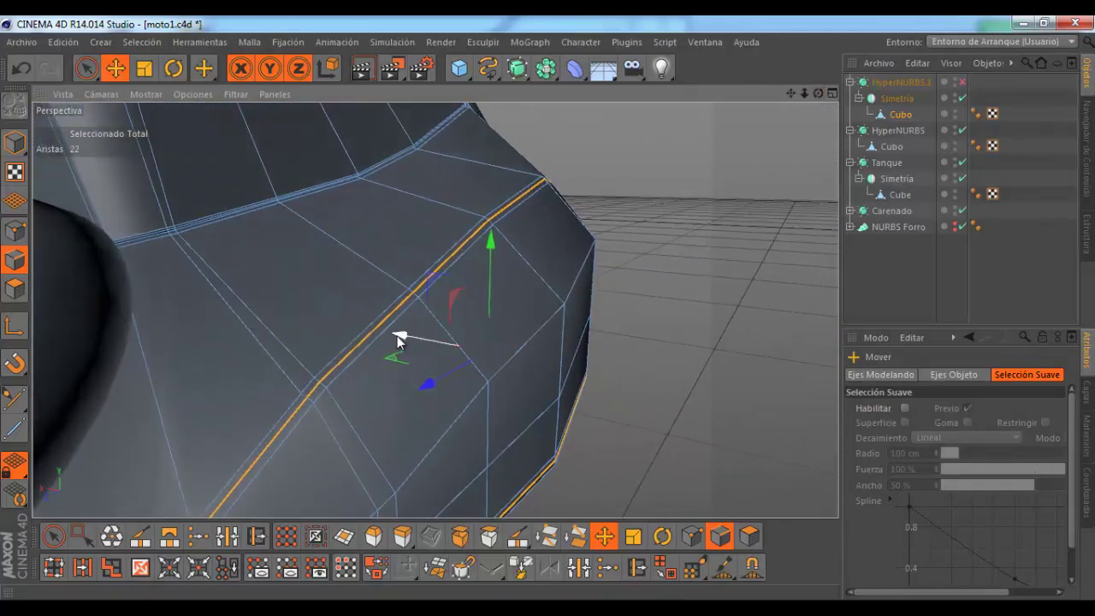
left_click_drag(396, 341, 394, 339)
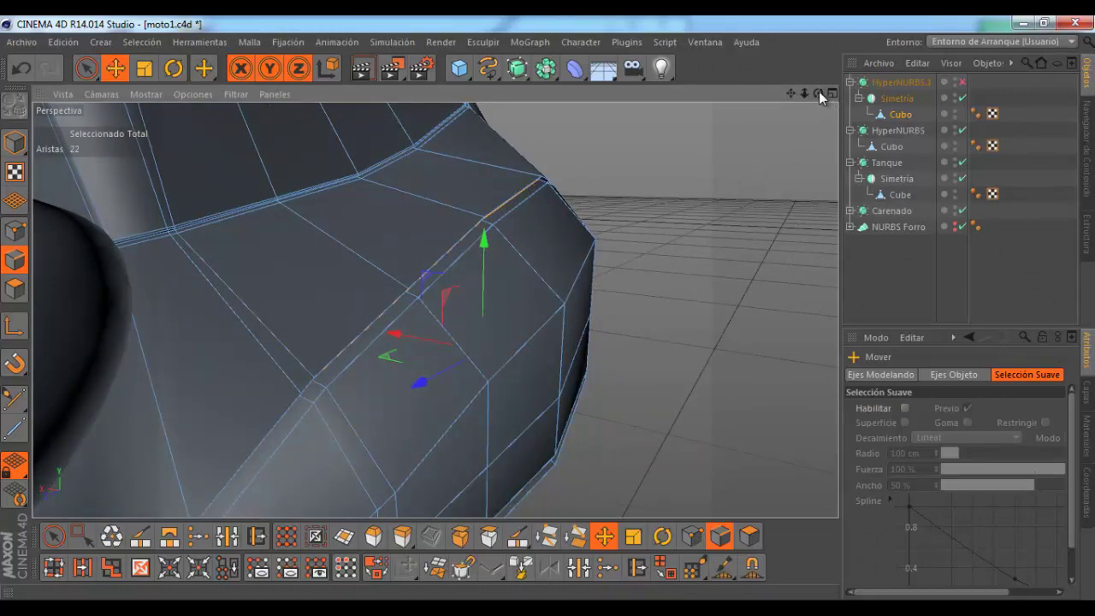
left_click_drag(818, 92, 548, 307)
Step: Re-enable HyperNURBS.1 and orbit out to inspect the soft recessed groove around the inset panel
left_click(962, 83)
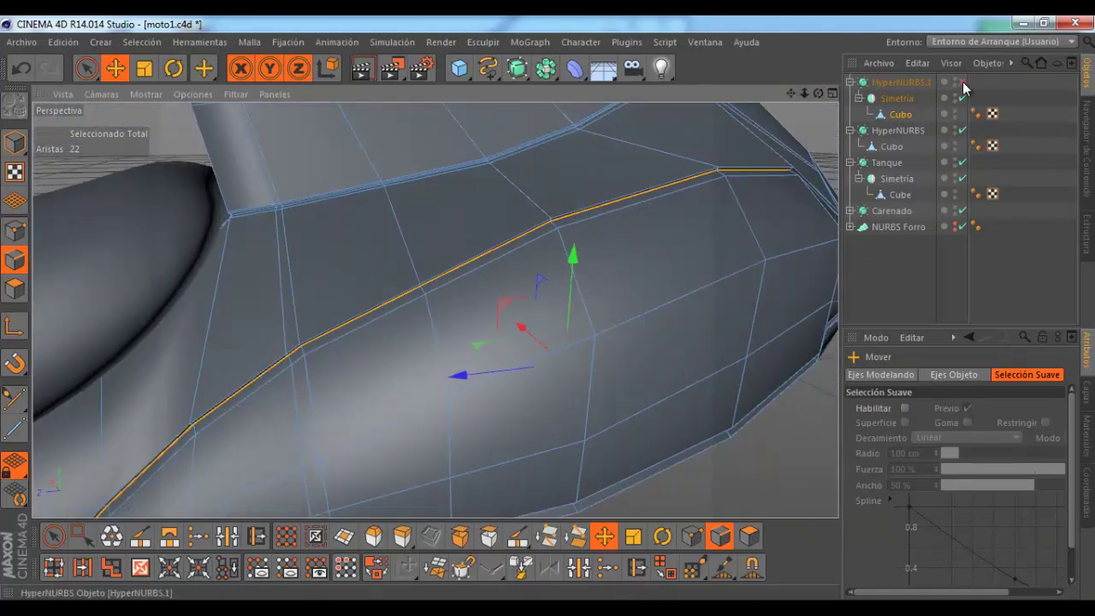
scroll(557, 179, "down", 3)
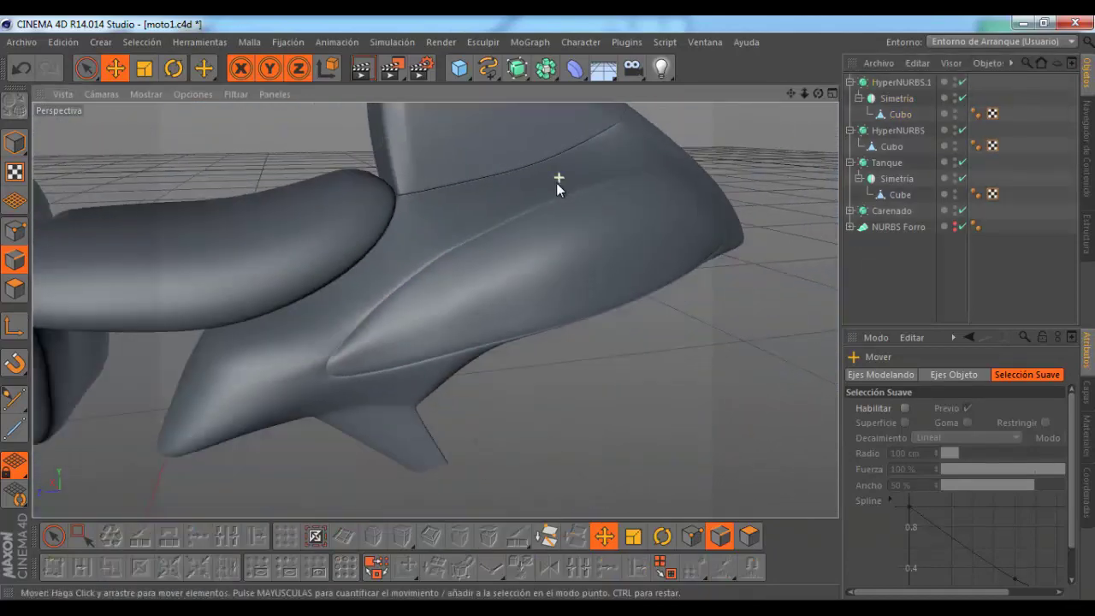
scroll(563, 261, "down", 1)
mouse_move(818, 94)
left_mouse_down()
mouse_move(548, 310)
mouse_move(642, 509)
left_mouse_up()
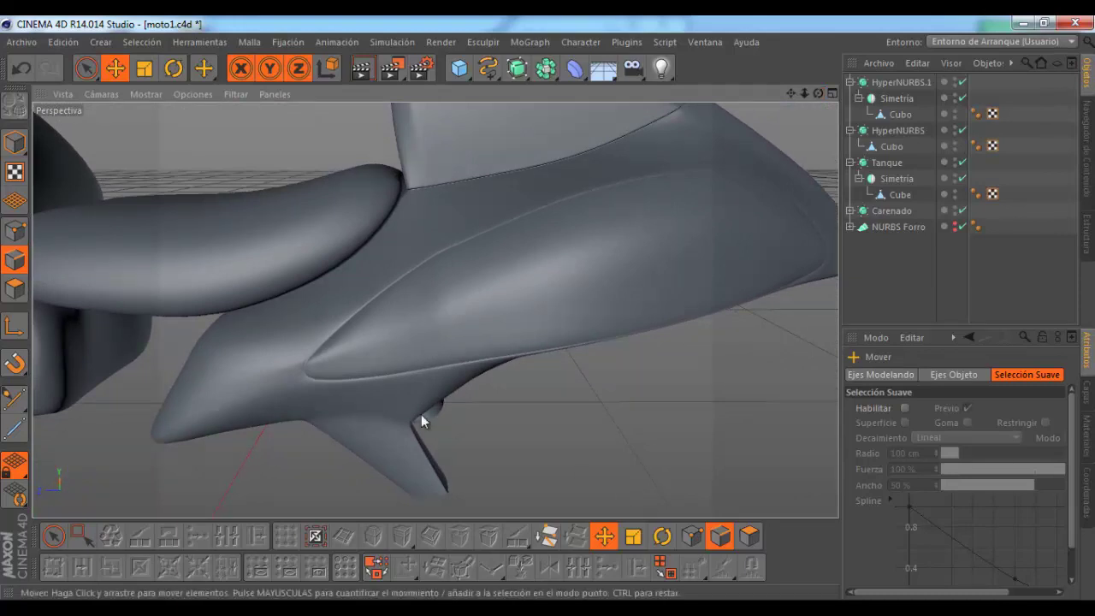
left_click(15, 231)
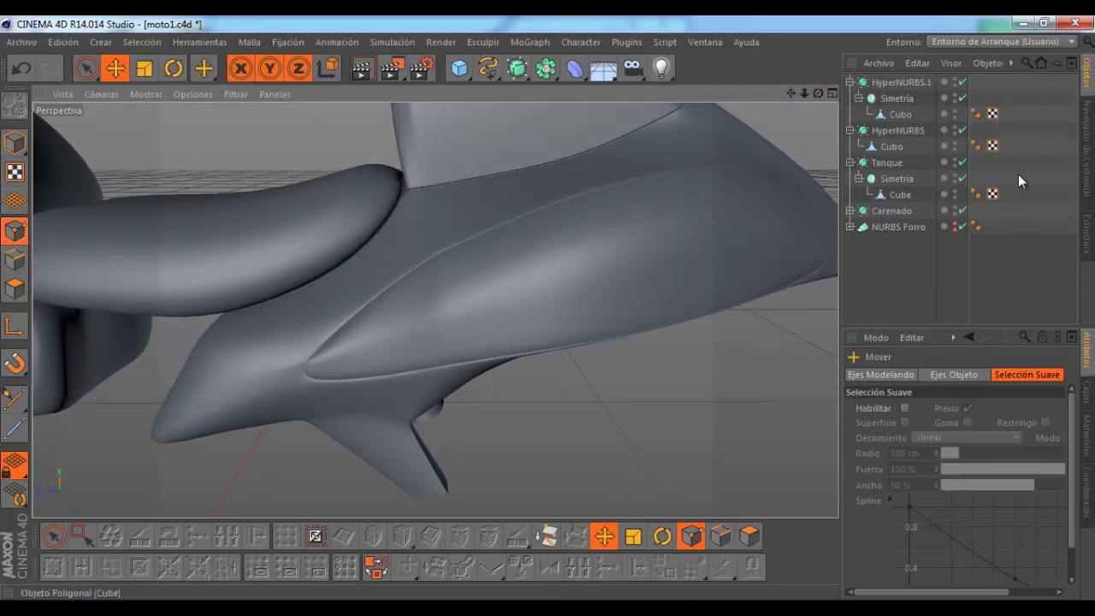
Step: Select the Cubo mesh and disable HyperNURBS.1 to reveal the fairing's cage
left_click(900, 114)
left_click(961, 82)
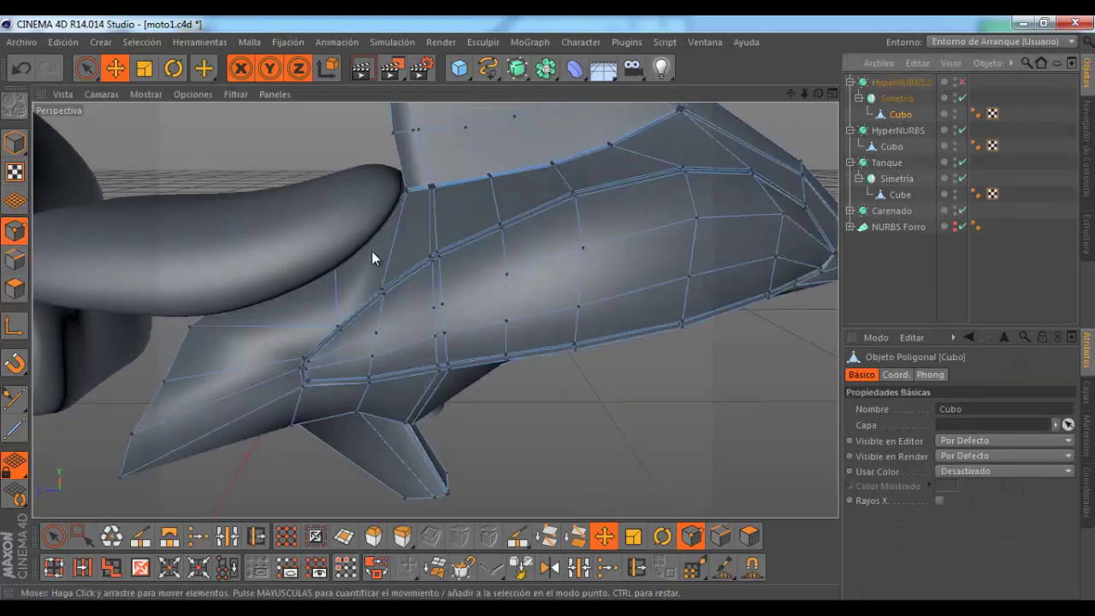
scroll(436, 263, "up", 4)
scroll(447, 264, "up", 1)
scroll(452, 248, "up", 2)
scroll(507, 227, "down", 1)
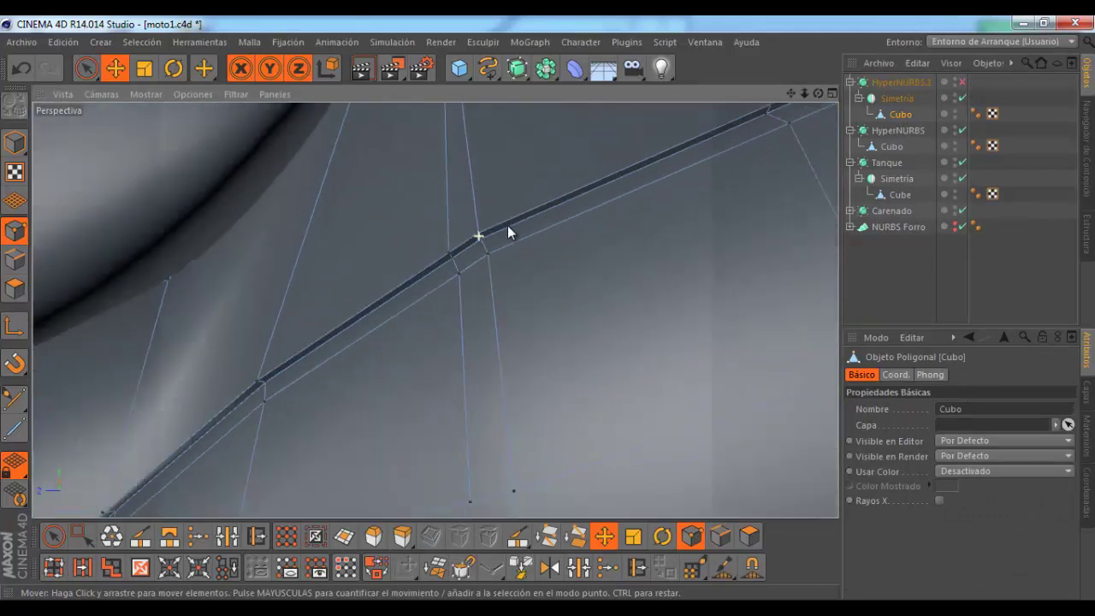
scroll(492, 238, "down", 2)
scroll(490, 242, "up", 2)
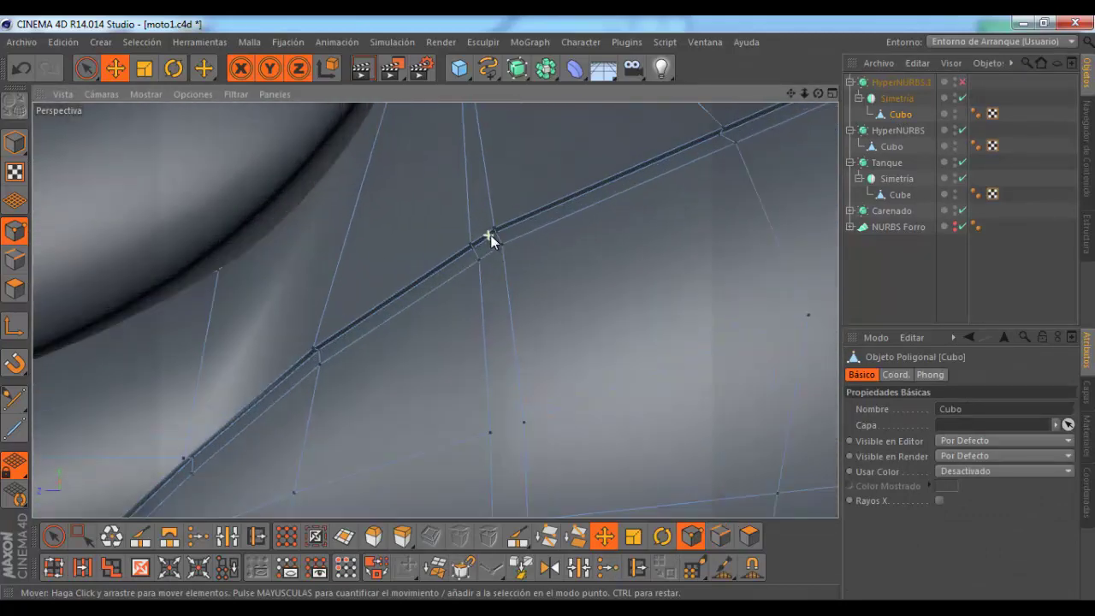
Step: Slide the scoop edges along the mesh with Deslizar, tucking one close against the strip
left_click(636, 567)
scroll(466, 252, "up", 2)
scroll(470, 254, "up", 2)
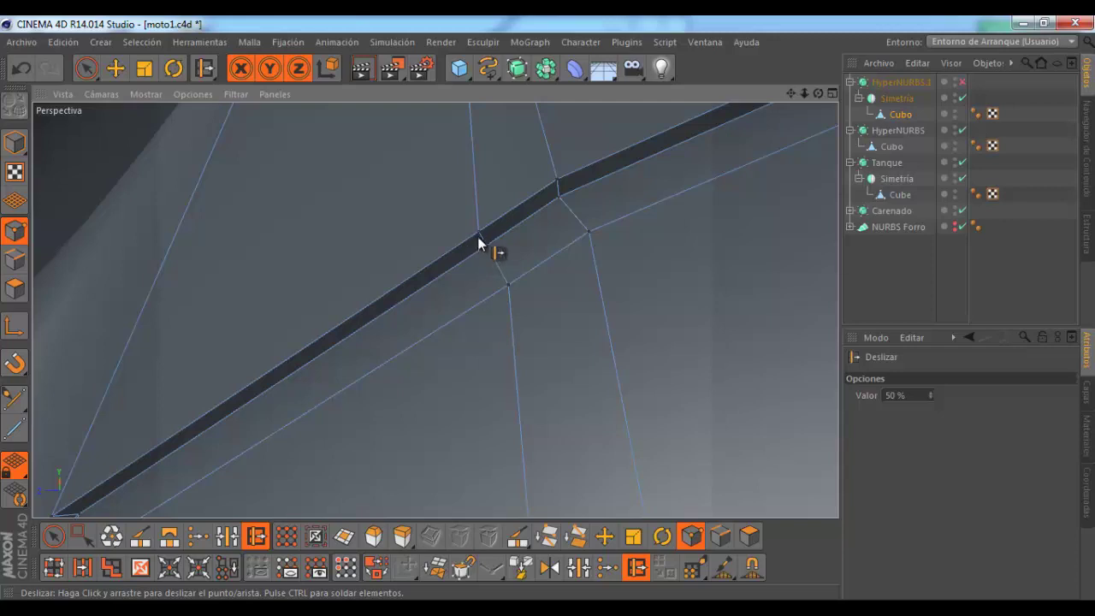
left_click_drag(400, 294, 486, 297)
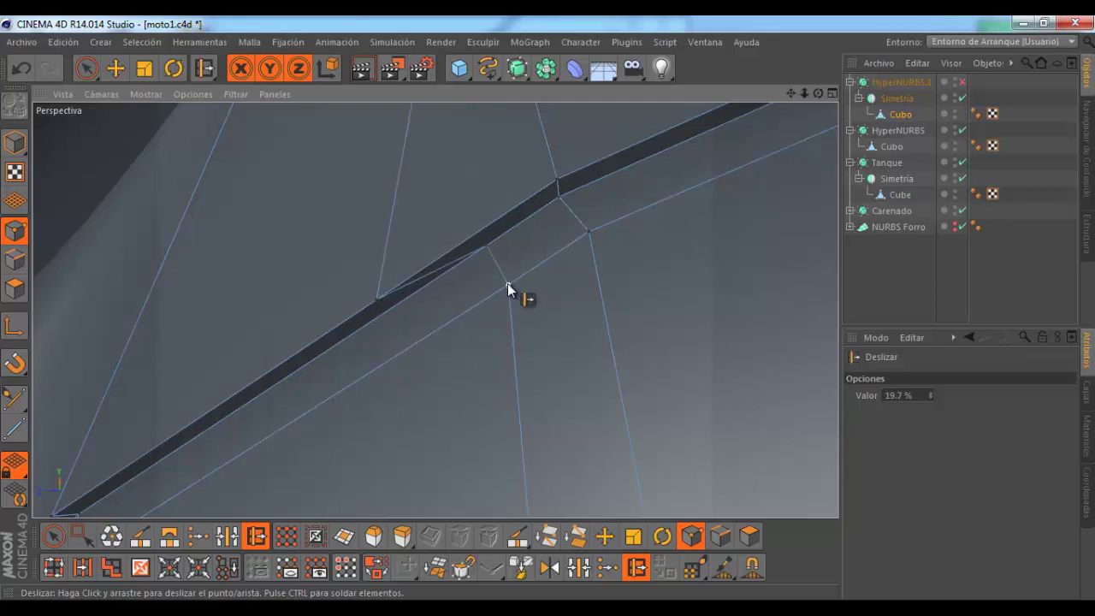
mouse_move(373, 330)
left_mouse_down()
mouse_move(385, 310)
mouse_move(386, 331)
left_mouse_up()
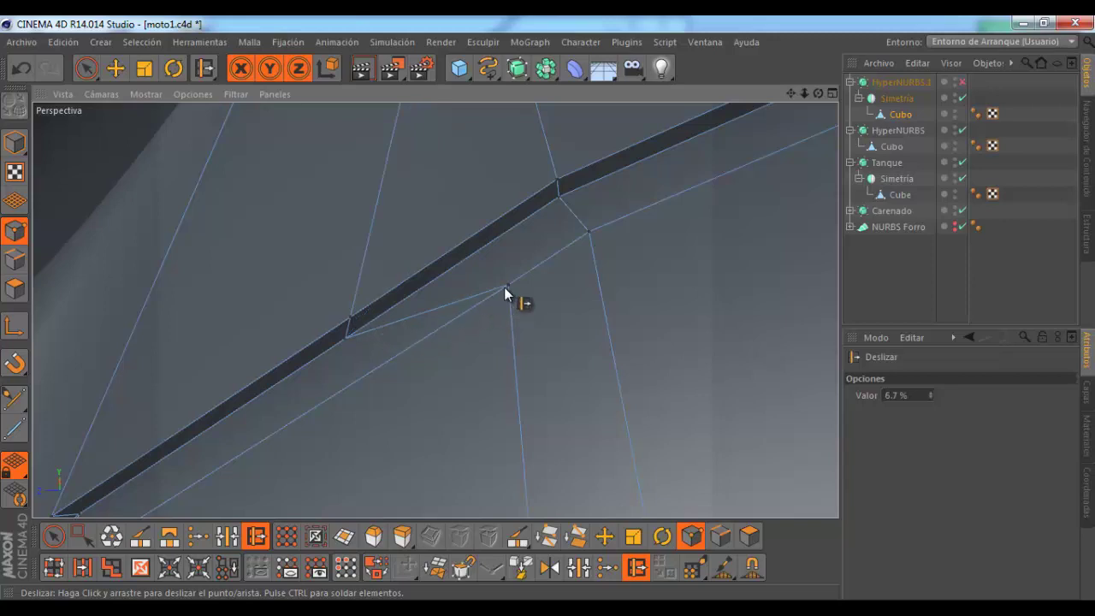
mouse_move(507, 287)
left_mouse_down()
mouse_move(379, 379)
mouse_move(411, 350)
left_mouse_up()
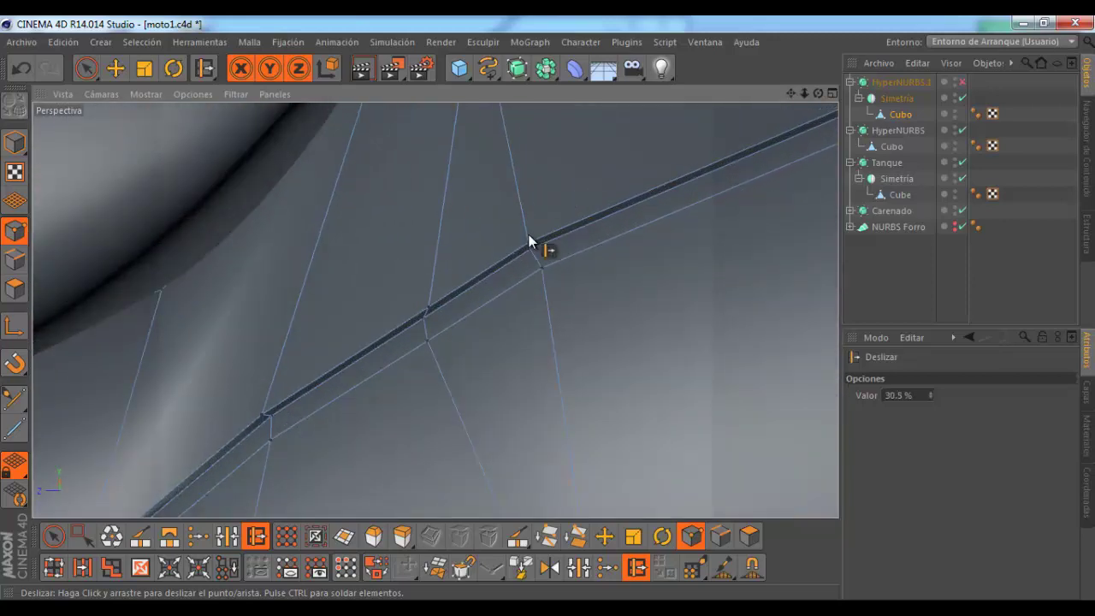
left_click_drag(530, 245, 547, 229)
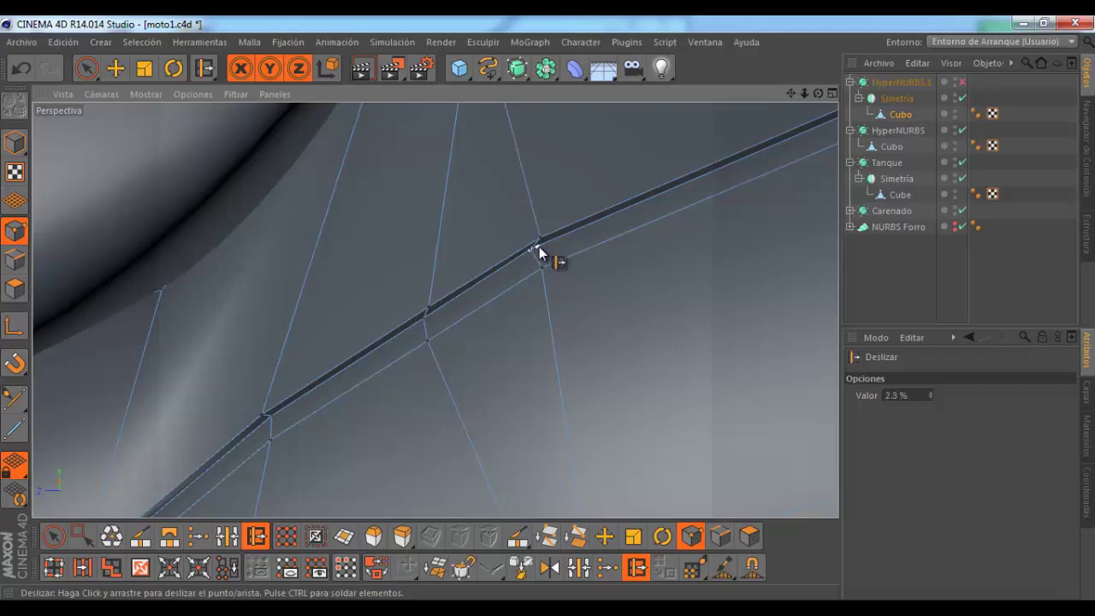
scroll(547, 222, "down", 3)
scroll(557, 200, "down", 2)
scroll(545, 307, "up", 5)
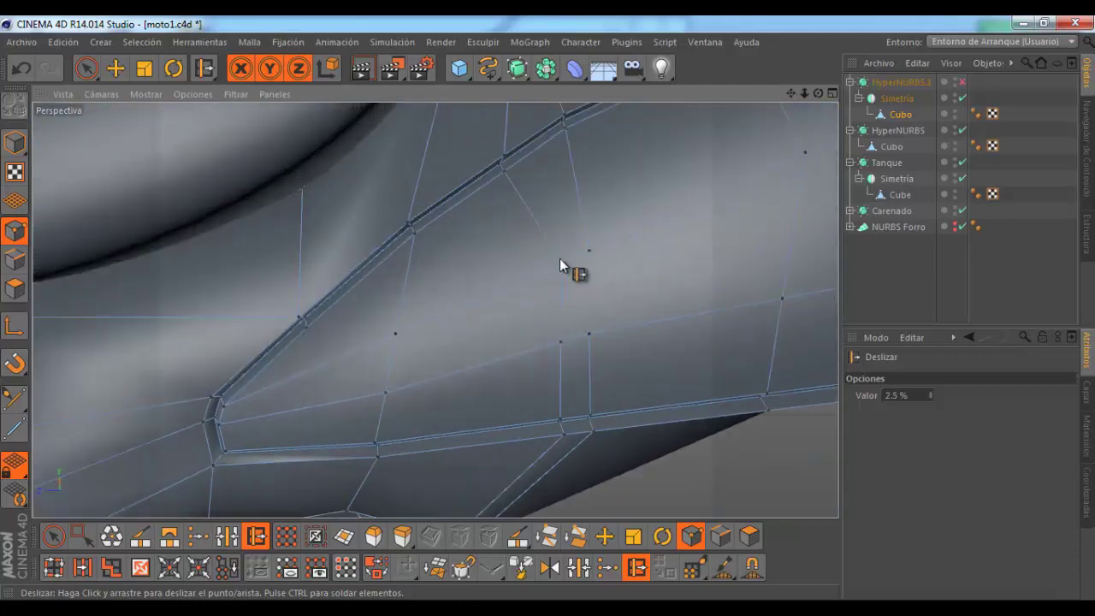
left_click_drag(529, 283, 531, 282)
Step: Slide the remaining strip points and edges along the mesh, then re-enable HyperNURBS.1 smoothing
scroll(552, 346, "down", 3)
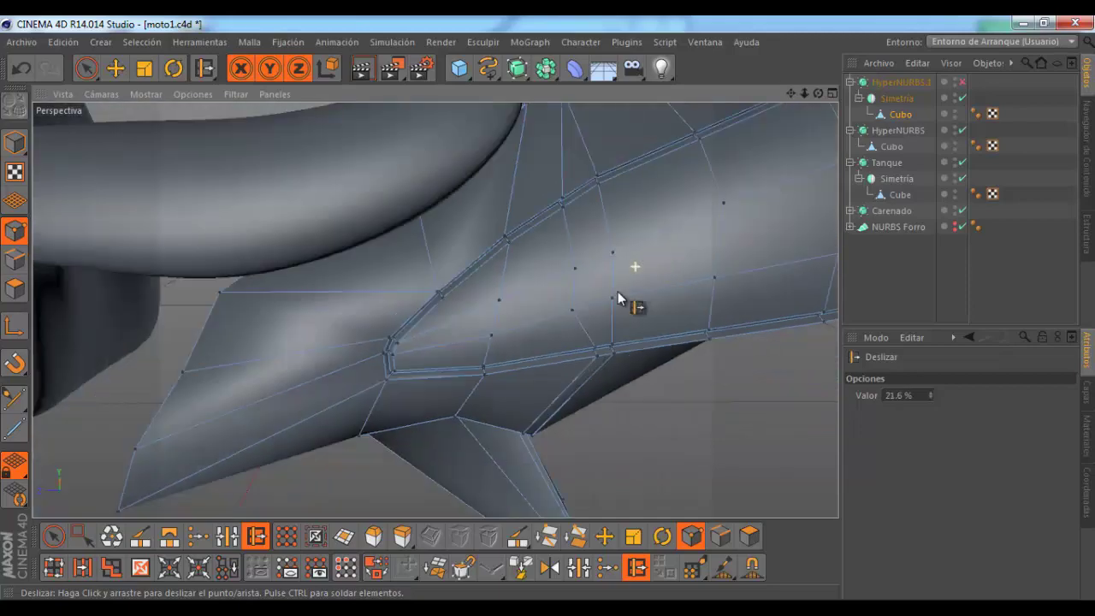
scroll(618, 300, "up", 3)
scroll(599, 367, "up", 2)
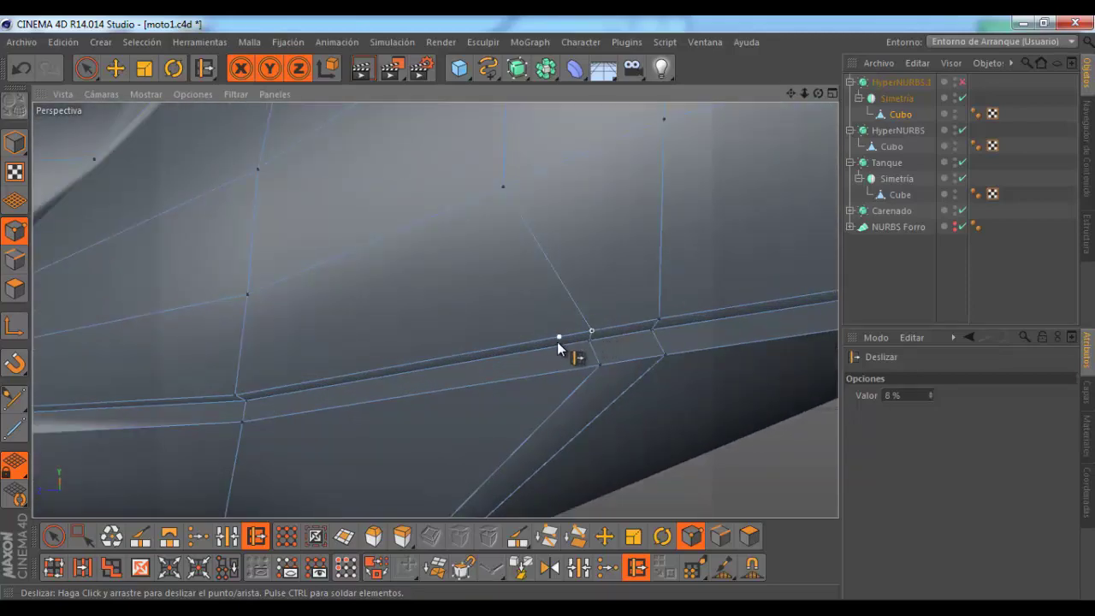
mouse_move(583, 359)
left_mouse_down()
mouse_move(587, 350)
mouse_move(540, 361)
mouse_move(599, 372)
mouse_move(571, 309)
left_mouse_up()
scroll(571, 309, "down", 2)
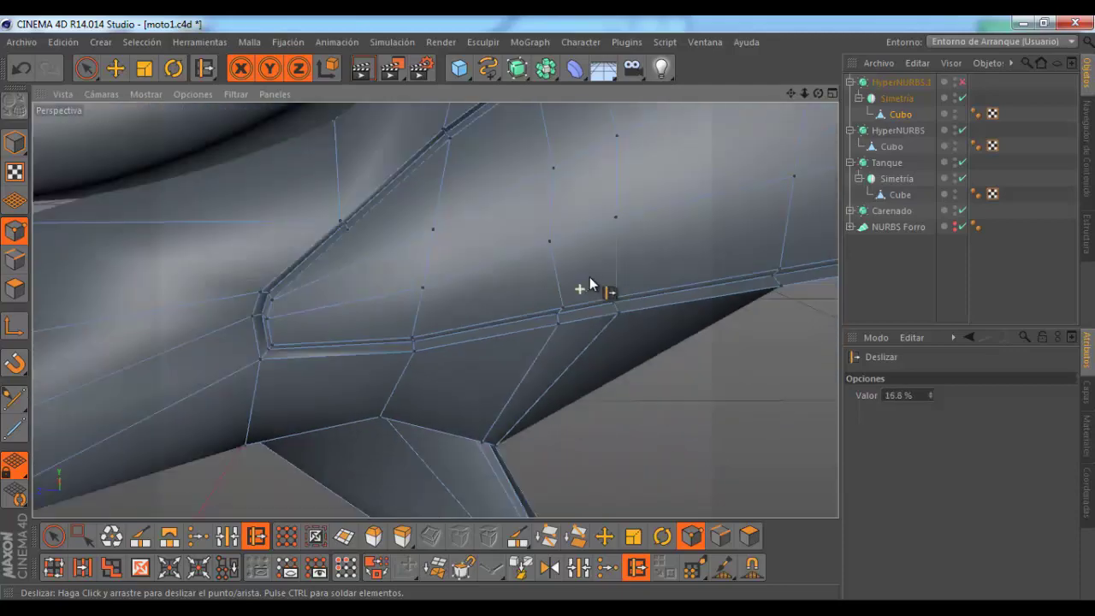
scroll(589, 277, "down", 2)
scroll(593, 311, "down", 2)
scroll(618, 265, "up", 3)
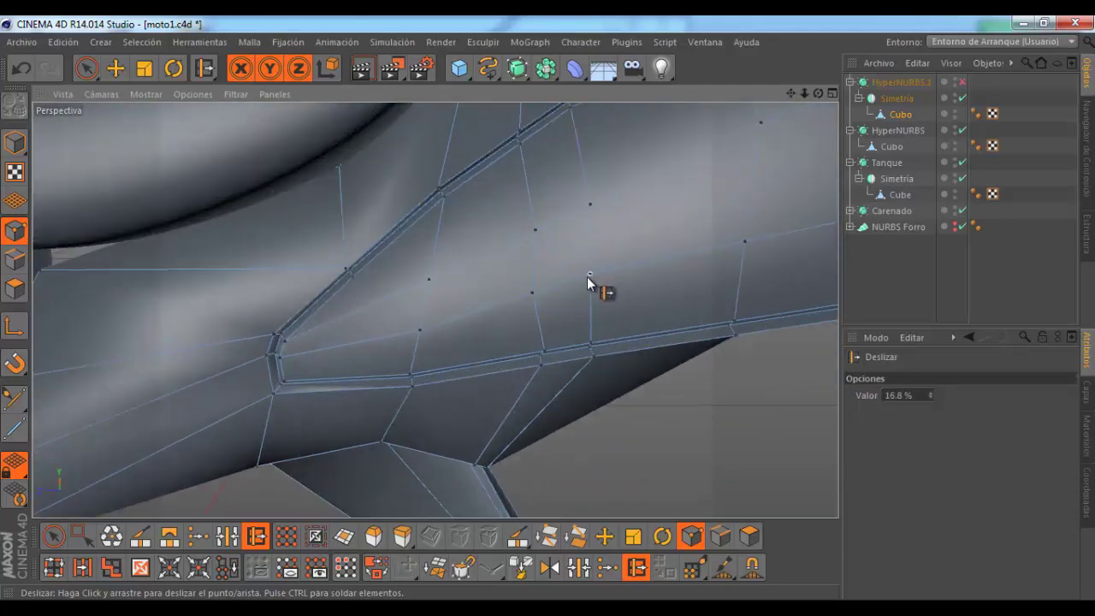
left_click_drag(603, 276, 607, 275)
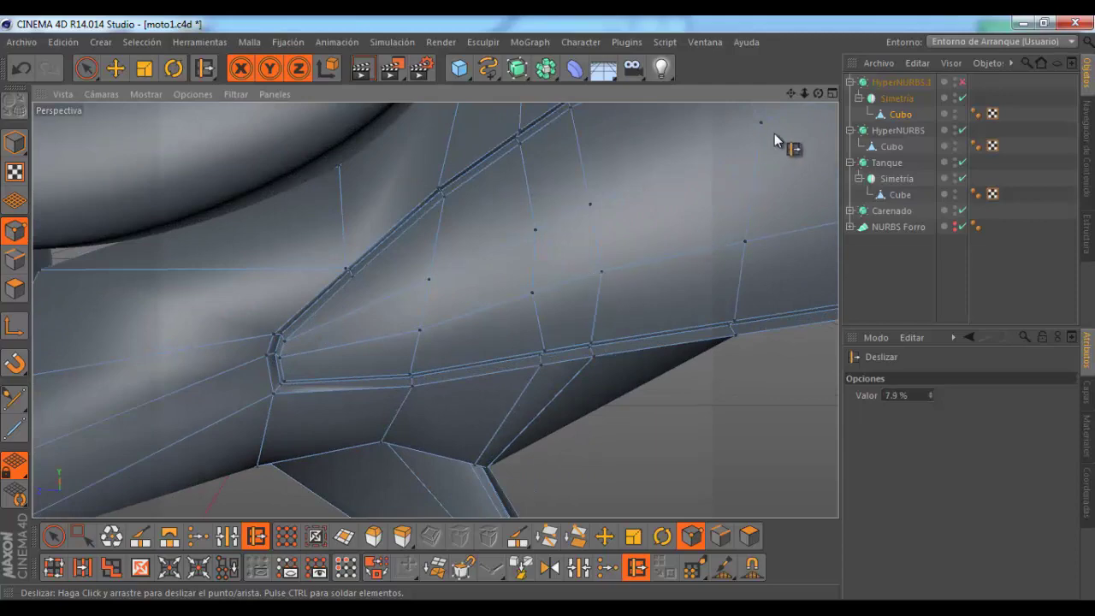
mouse_move(818, 92)
left_mouse_down()
mouse_move(548, 308)
mouse_move(645, 270)
left_mouse_up()
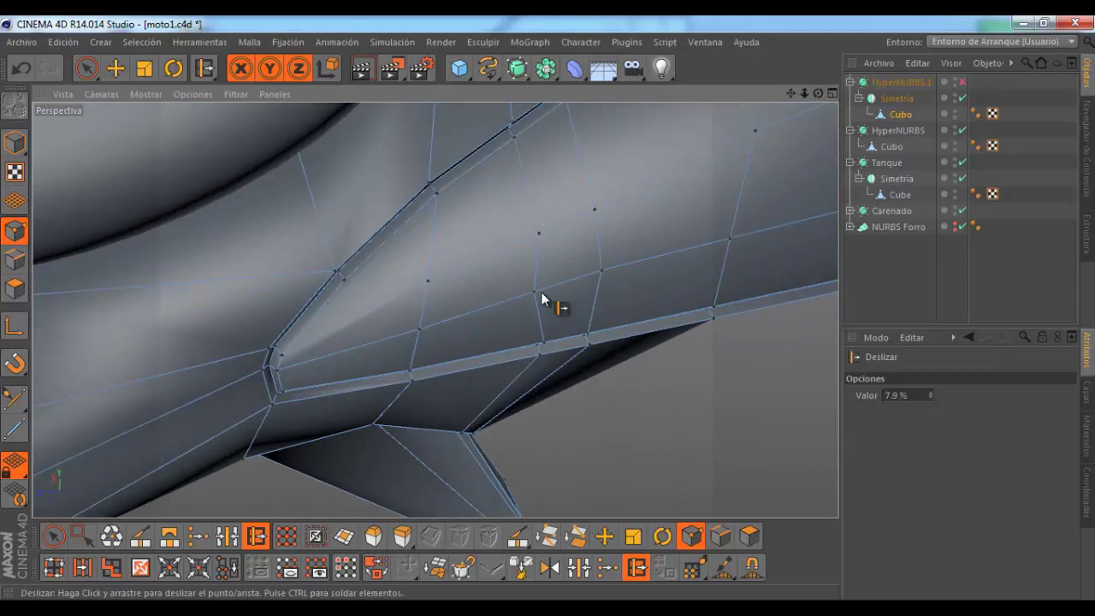
left_click_drag(542, 292, 545, 292)
scroll(542, 292, "down", 5)
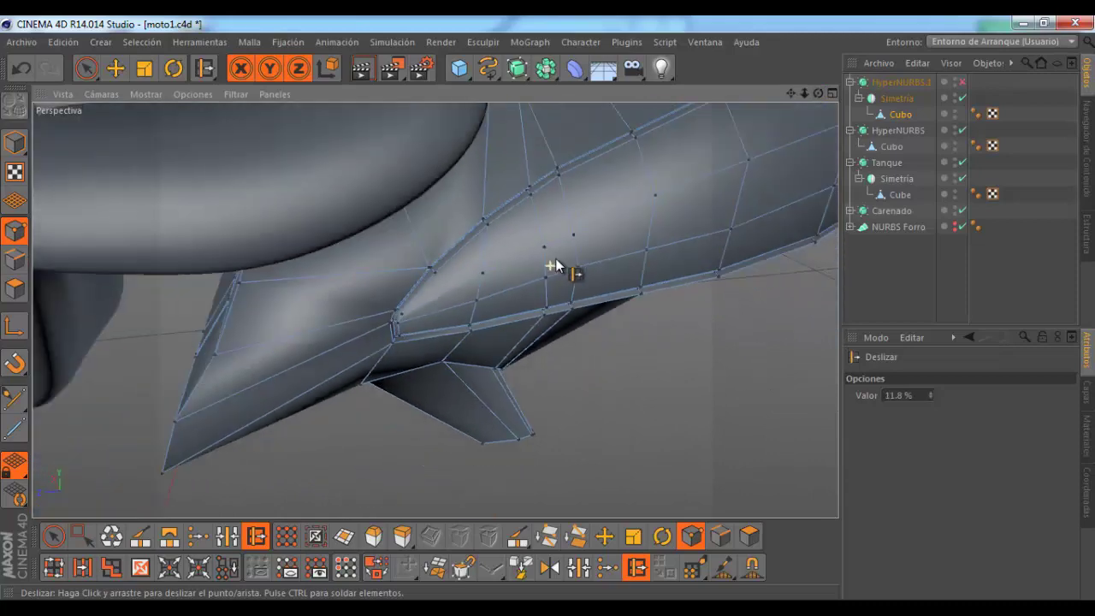
scroll(599, 214, "up", 2)
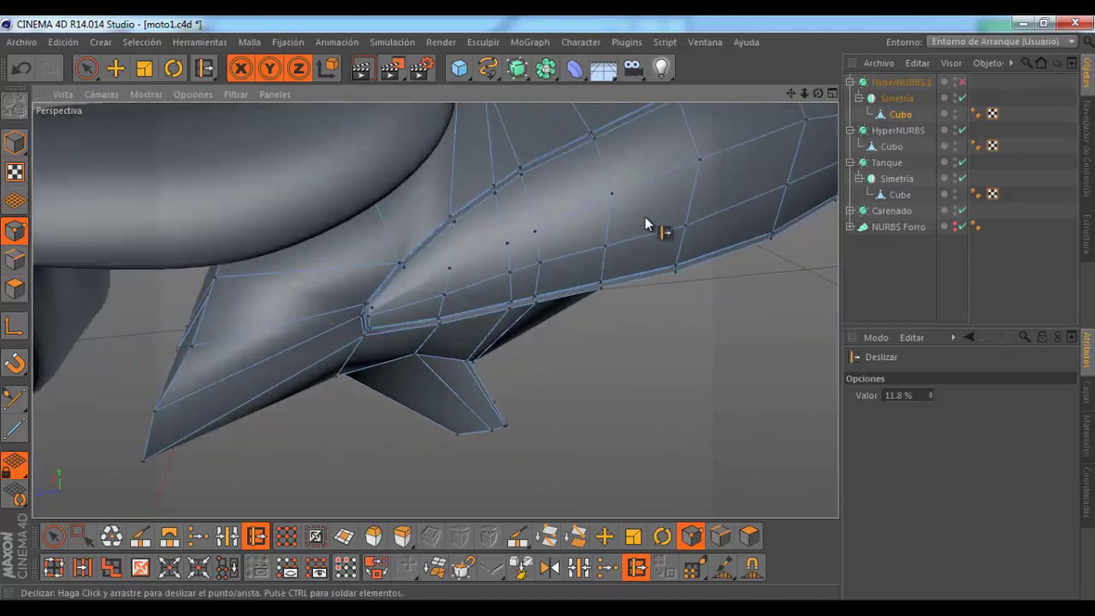
left_click(962, 83)
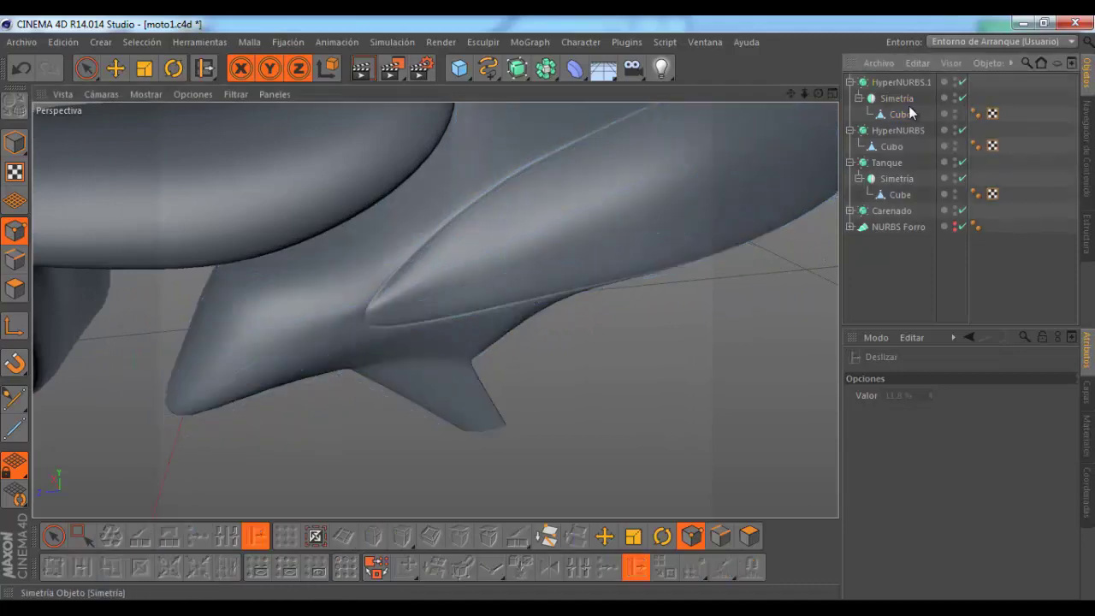
Step: Orbit and zoom over the smoothed scoop, then disable HyperNURBS.1 to show the faceted cage
left_click_drag(819, 92, 546, 314)
scroll(550, 312, "up", 2)
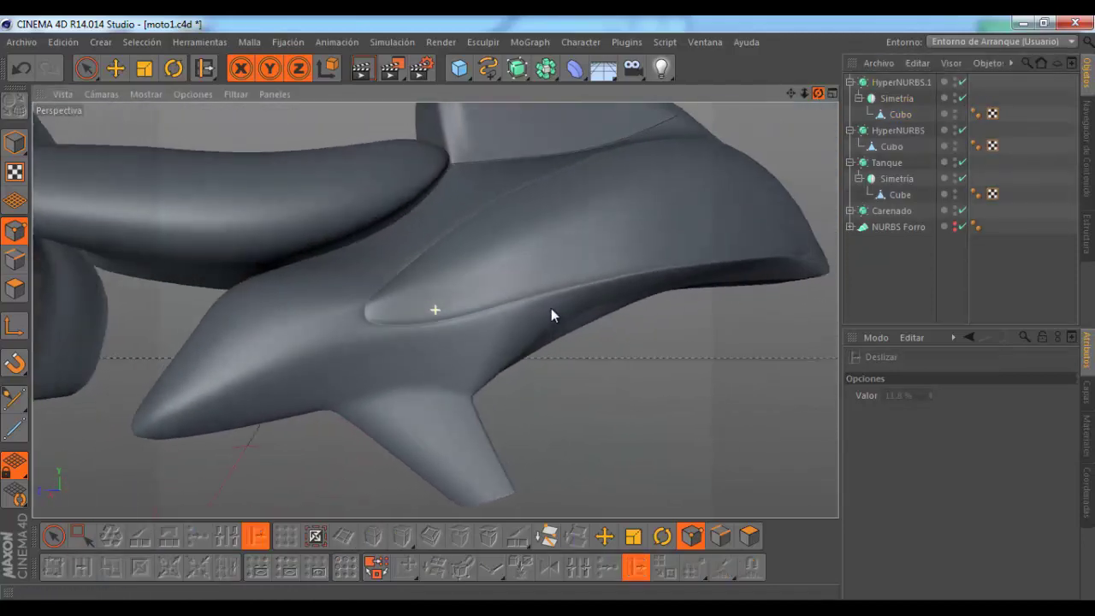
scroll(550, 313, "up", 2)
scroll(548, 311, "up", 3)
scroll(544, 313, "up", 3)
scroll(544, 311, "down", 5)
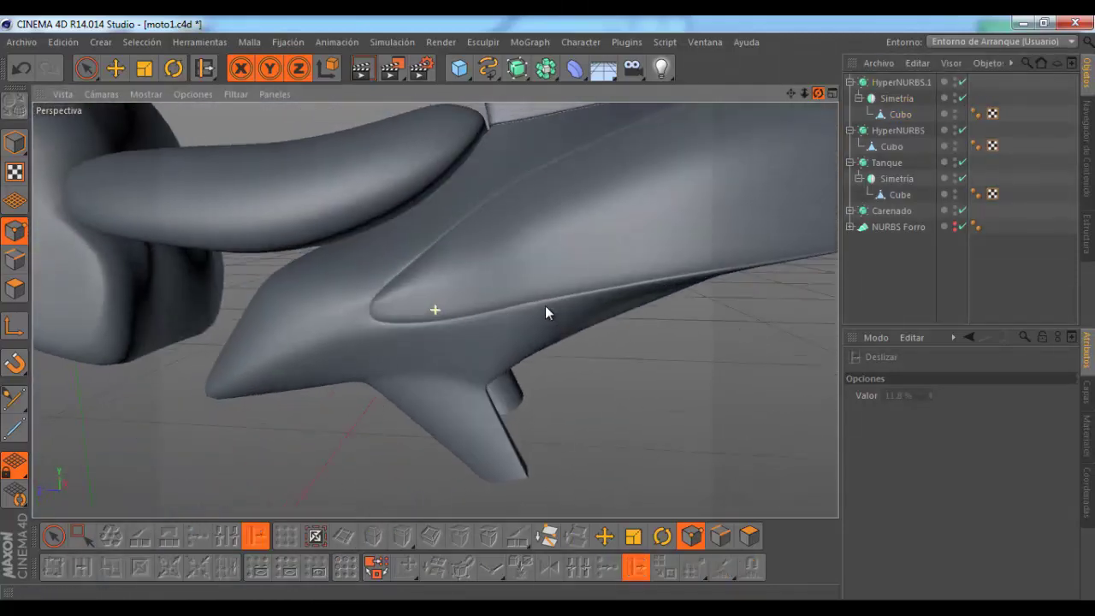
scroll(548, 312, "down", 2)
scroll(462, 374, "up", 2)
scroll(462, 375, "down", 3)
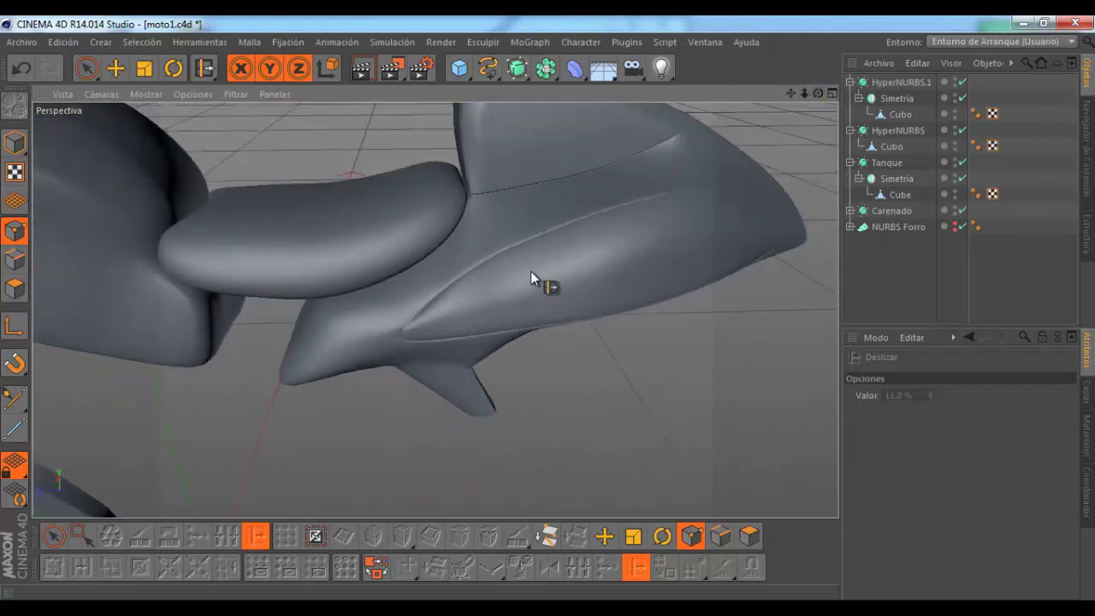
scroll(529, 274, "up", 3)
scroll(446, 316, "down", 1)
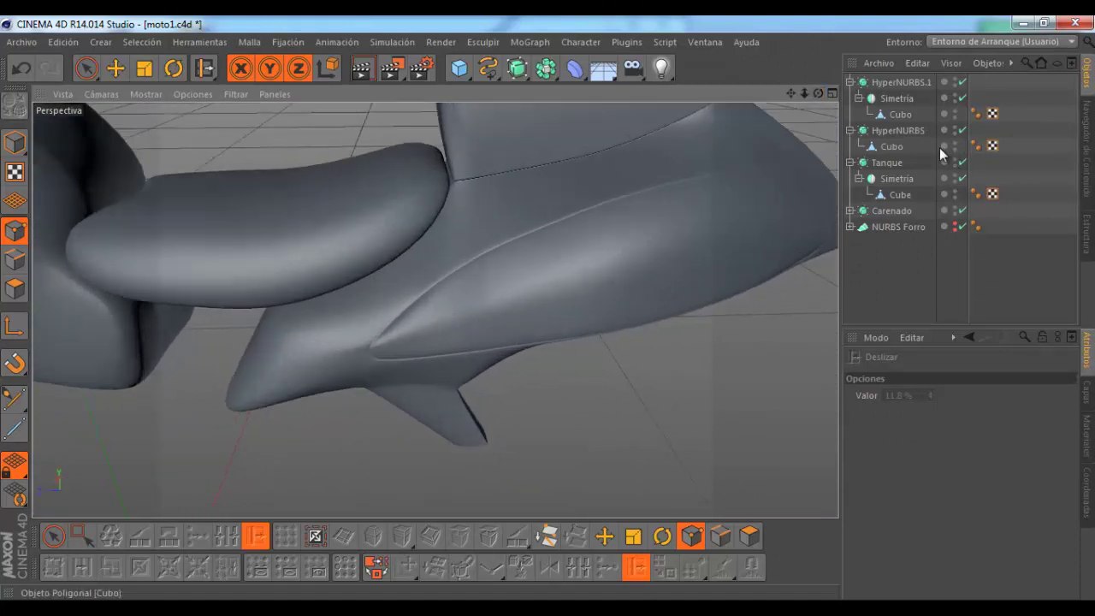
left_click(900, 113)
left_click(958, 85)
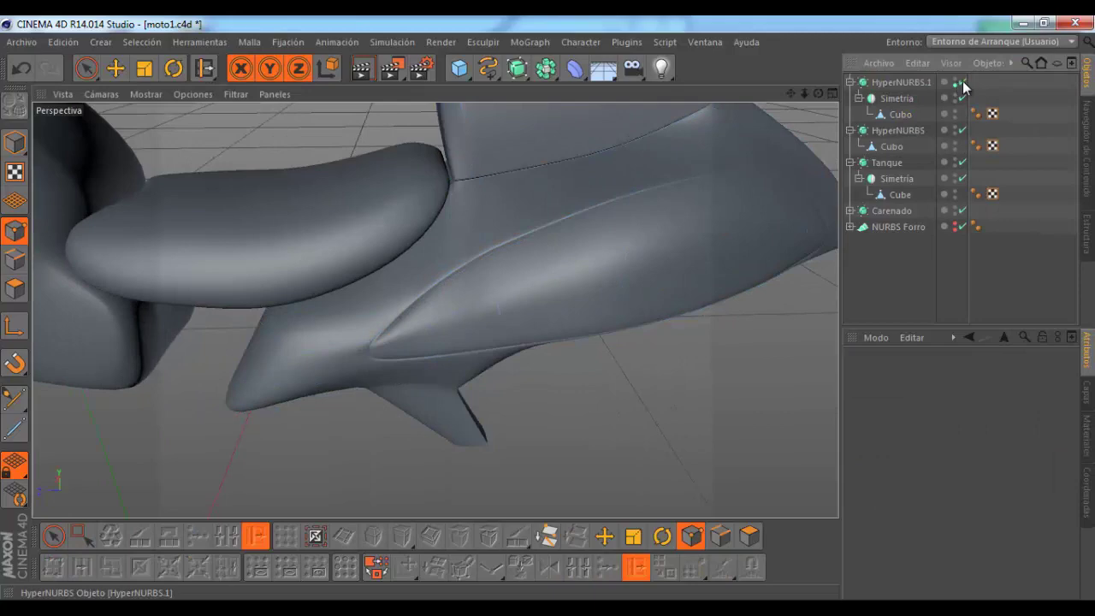
left_click(962, 82)
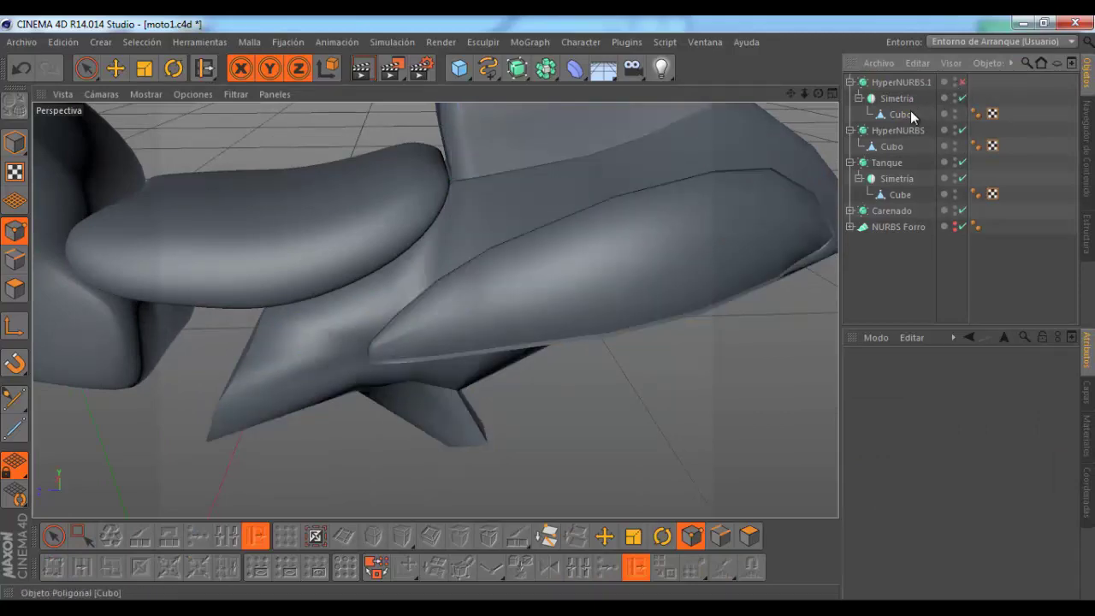
Step: Live-select three points on the scoop's upper edge of Cubo and shift them 0.135 cm along X
left_click(910, 115)
scroll(393, 325, "up", 3)
scroll(220, 336, "up", 3)
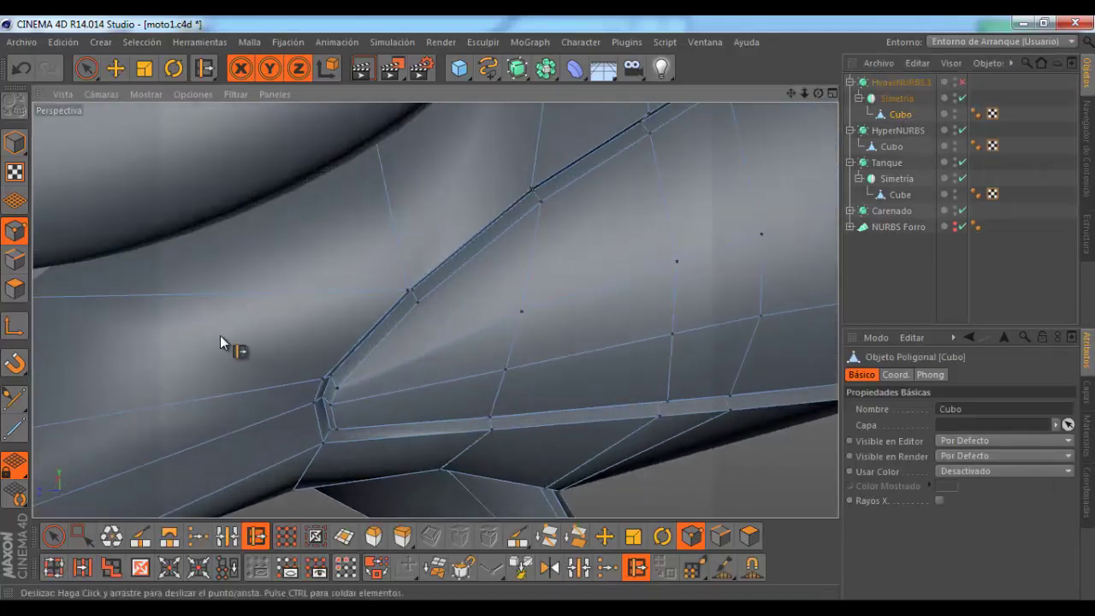
left_click(85, 70)
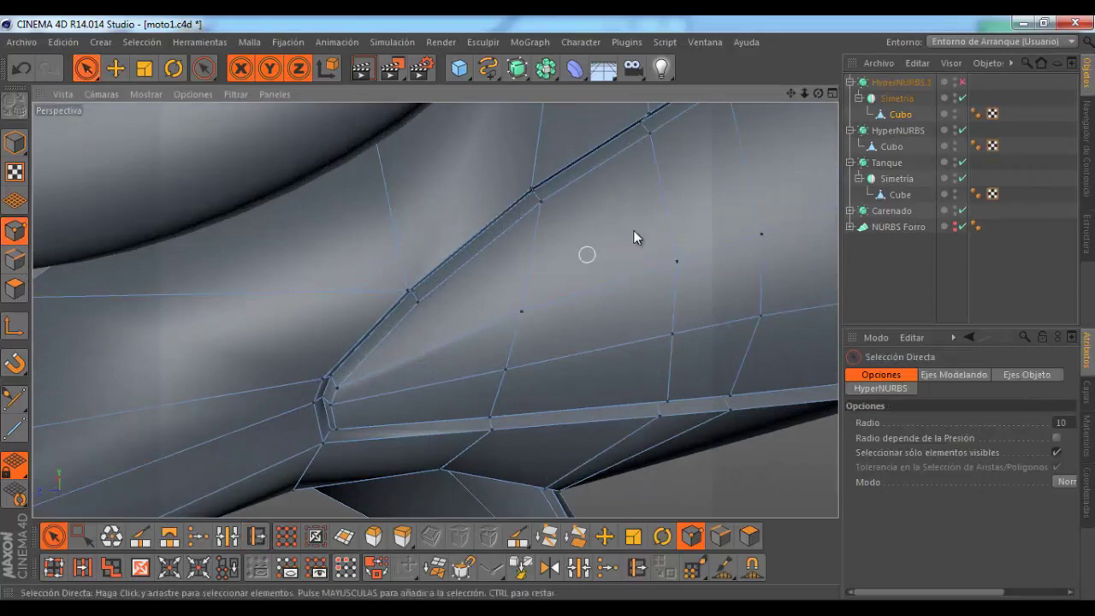
left_click_drag(819, 94, 548, 308)
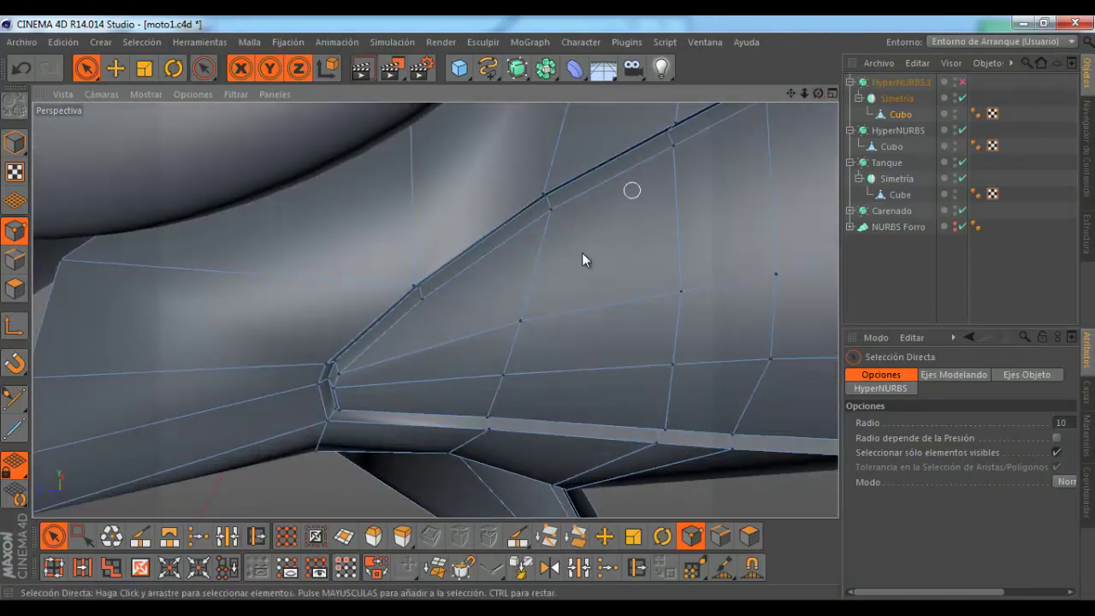
left_click(407, 282)
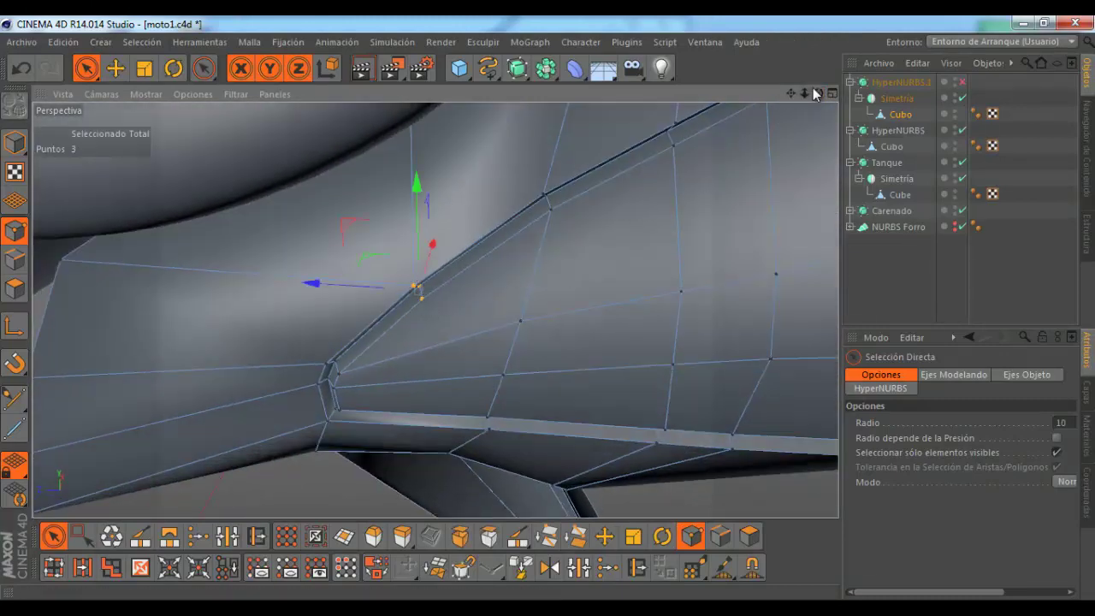
left_click_drag(552, 308, 549, 310, "alt")
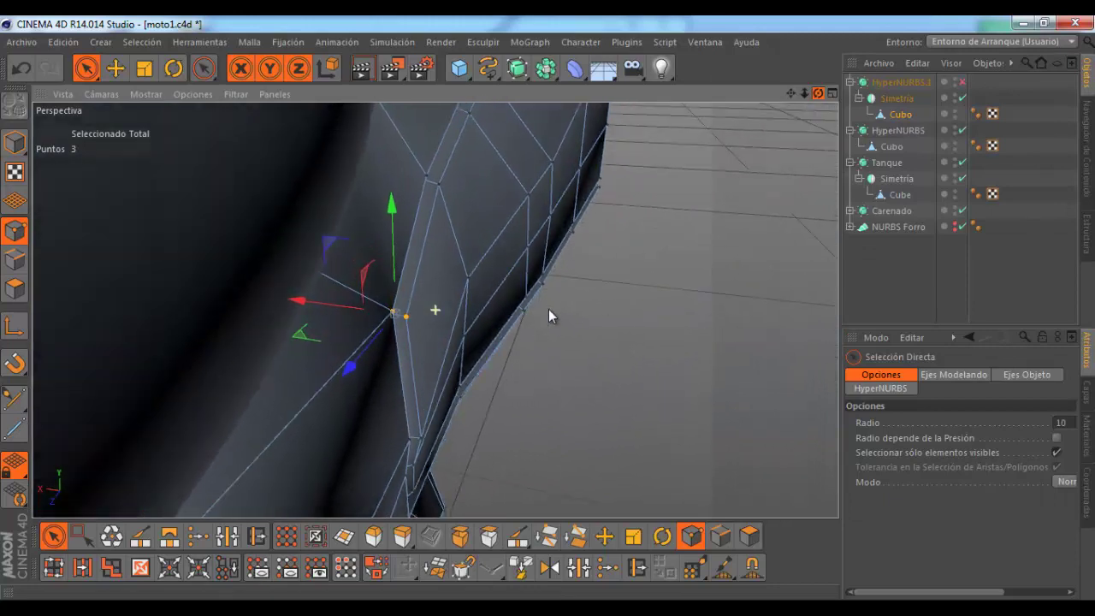
left_click_drag(295, 302, 313, 311)
Step: Nudge the selected scoop points along X in passes of 0.294, 0.336, 0.28 and 0.442 cm
left_click_drag(354, 416, 408, 276, "alt")
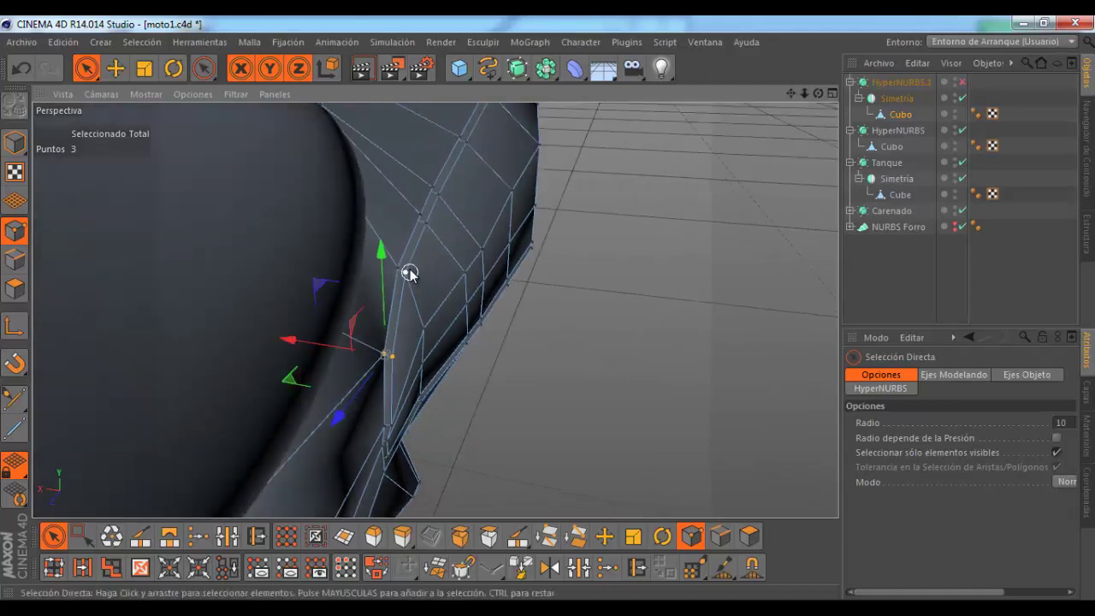
mouse_move(818, 97)
left_mouse_down()
mouse_move(528, 305)
mouse_move(546, 307)
left_mouse_up()
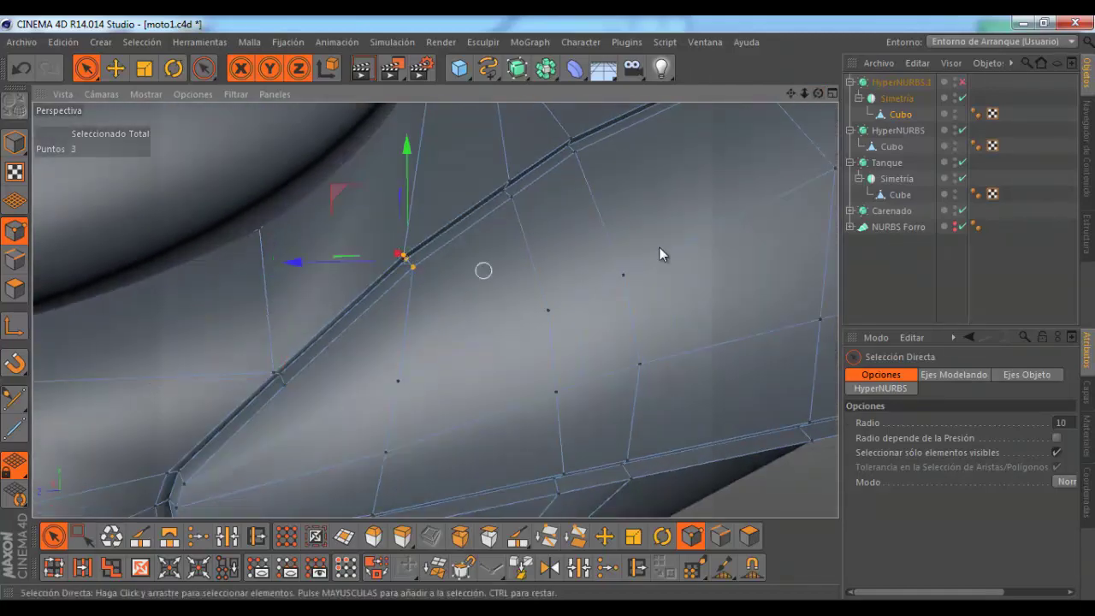
mouse_move(803, 107)
left_mouse_down("alt")
mouse_move(580, 325)
mouse_move(548, 308)
mouse_move(530, 202)
left_mouse_up("alt")
left_click_drag(282, 286, 499, 364)
mouse_move(816, 96)
left_mouse_down()
mouse_move(546, 310)
mouse_move(547, 296)
mouse_move(544, 312)
mouse_move(684, 190)
left_mouse_up()
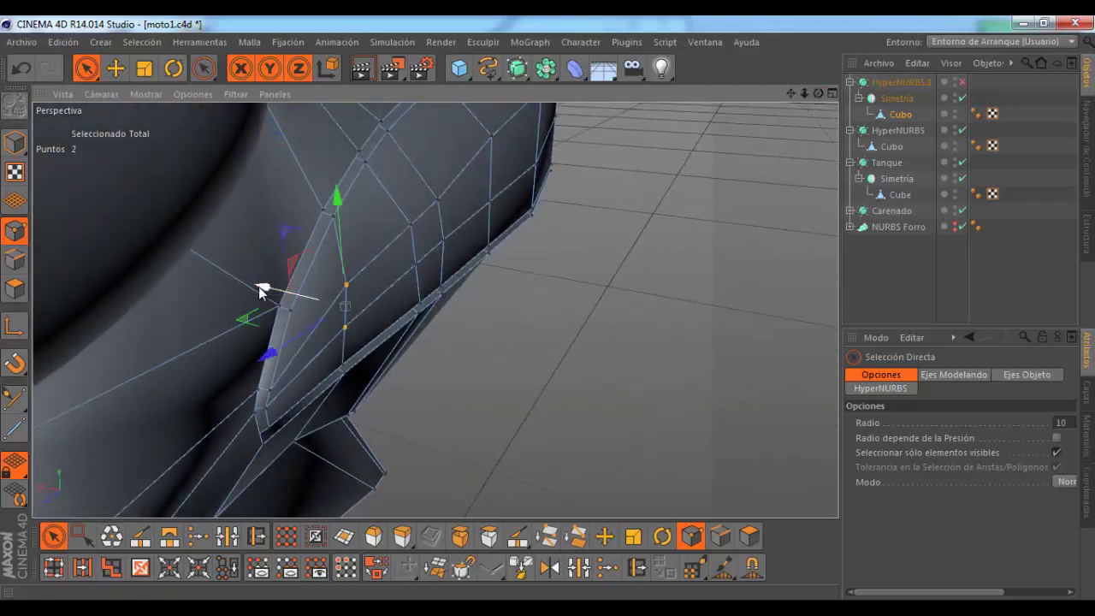
left_click_drag(259, 289, 265, 290)
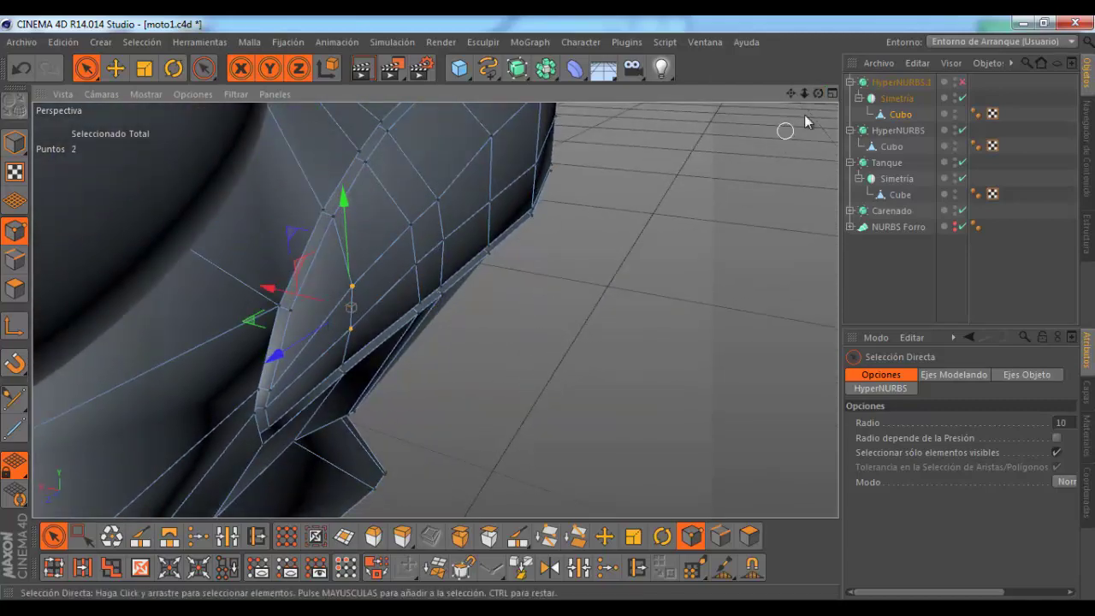
left_click_drag(554, 307, 550, 314, "alt")
scroll(550, 310, "up", 3)
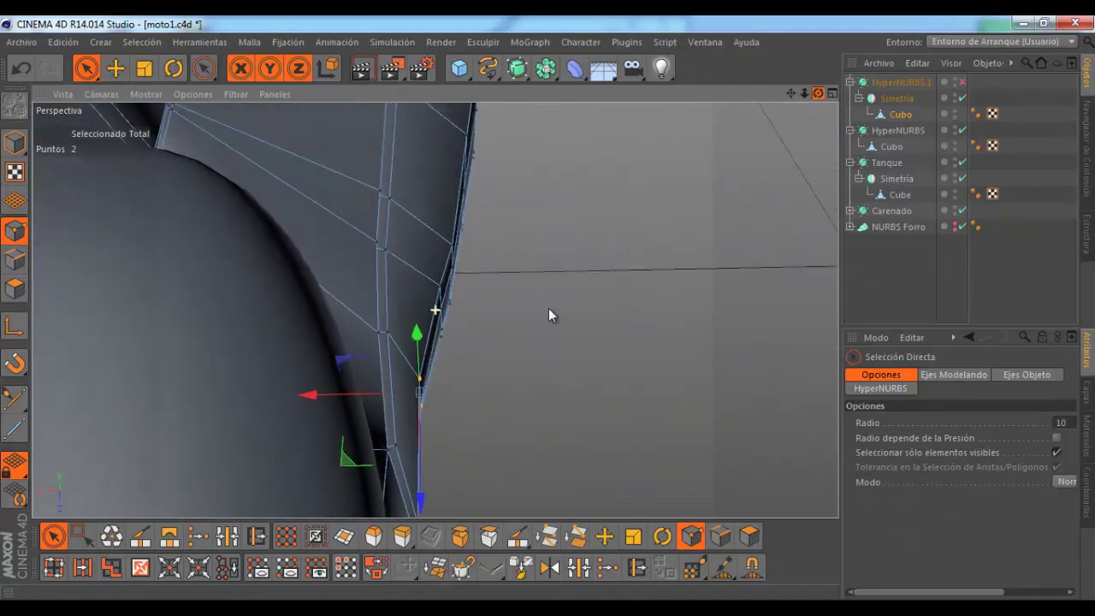
scroll(547, 307, "up", 2)
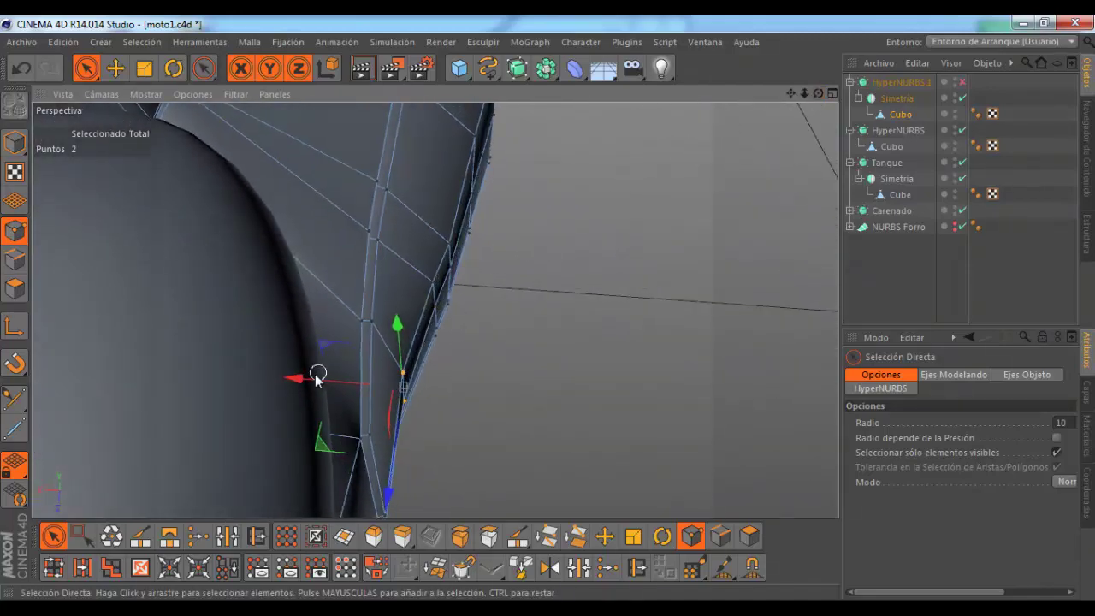
left_click_drag(317, 378, 308, 387)
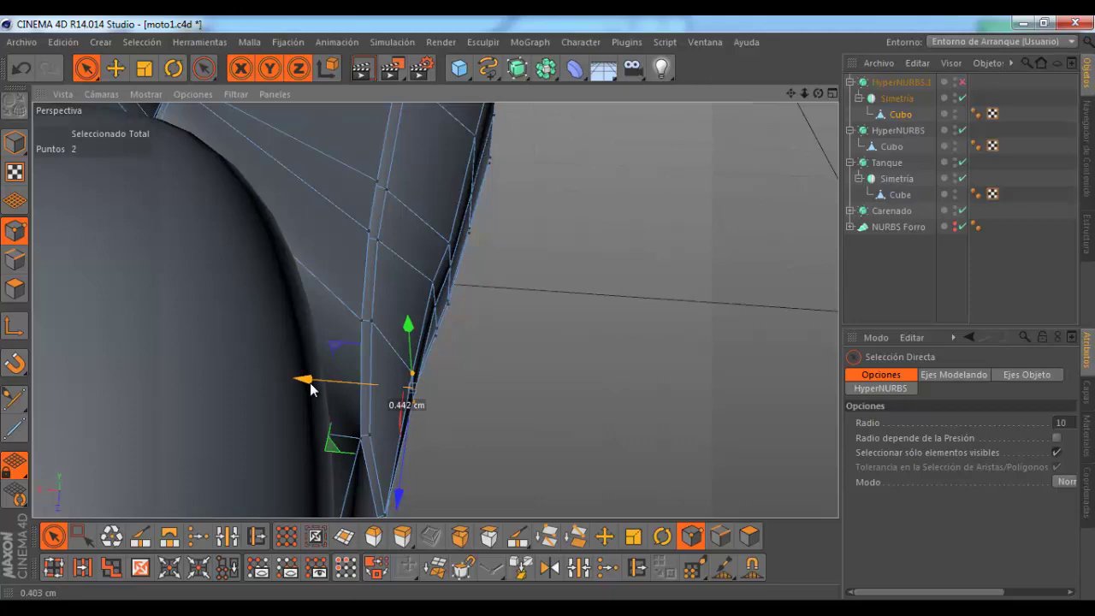
left_click_drag(314, 388, 313, 388)
Step: Adjust the scoop points further along X by 0.267 and 0.16 cm from new angles
left_click_drag(547, 309, 483, 336, "alt")
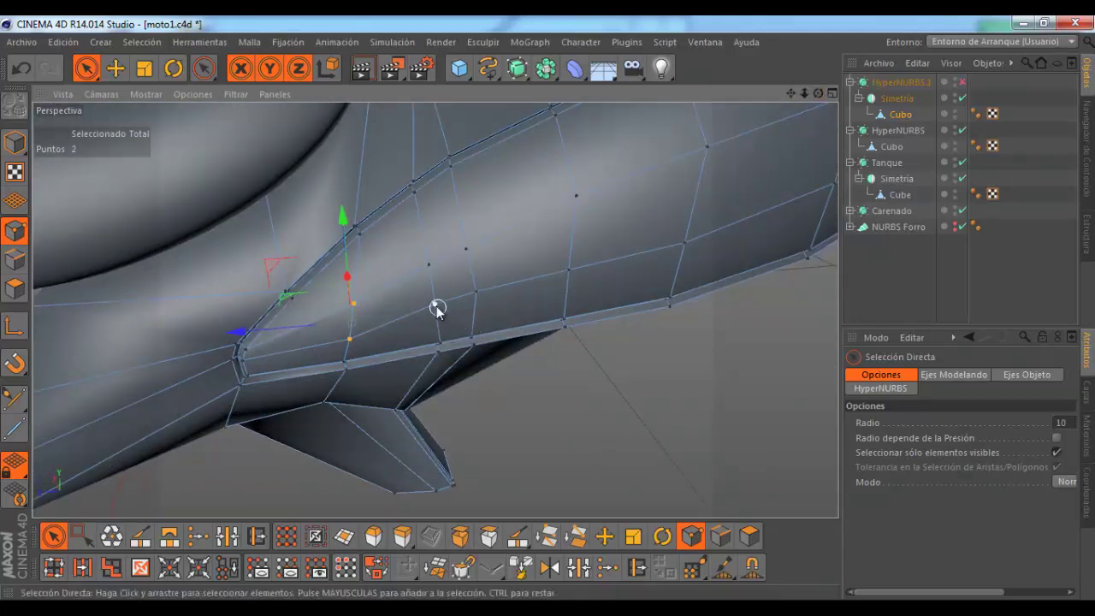
left_click_drag(824, 101, 489, 174)
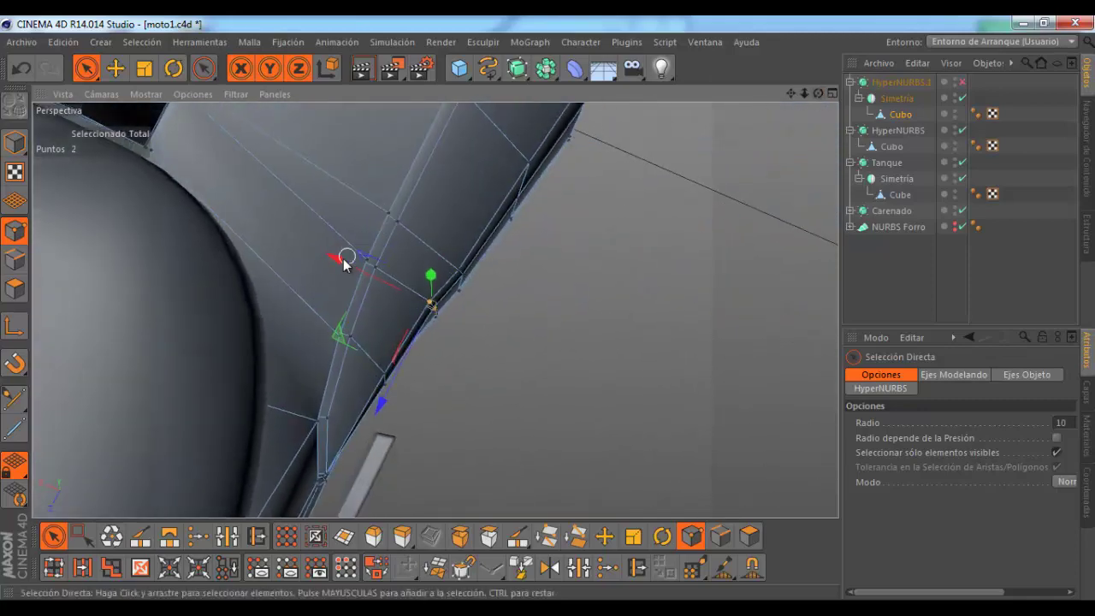
left_click_drag(340, 260, 344, 266)
mouse_move(818, 93)
left_mouse_down()
mouse_move(548, 314)
mouse_move(565, 309)
mouse_move(547, 307)
left_mouse_up()
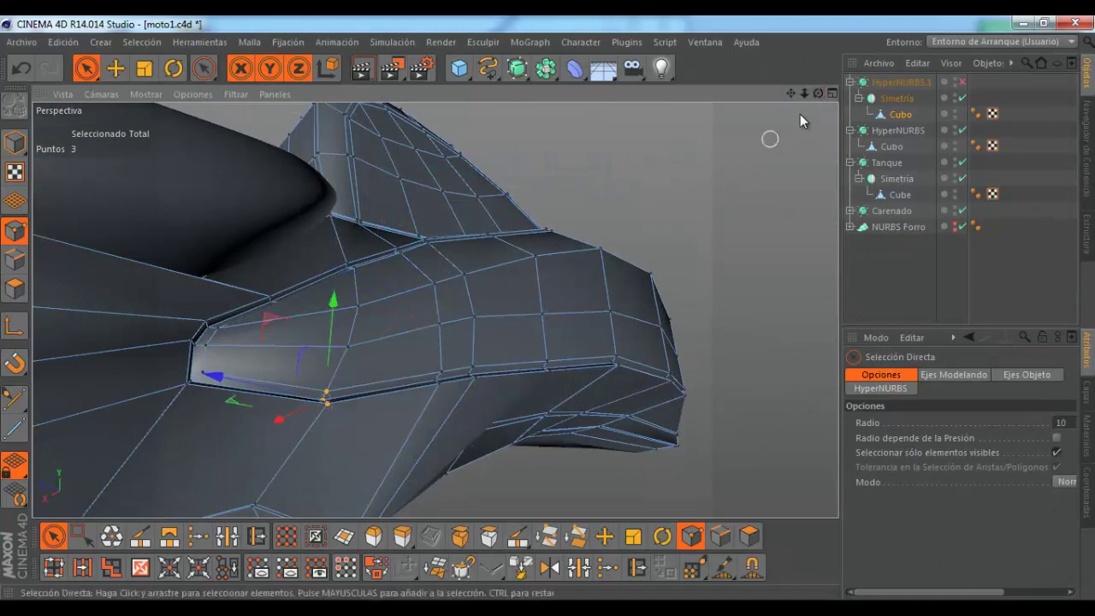
left_click_drag(818, 92, 758, 120)
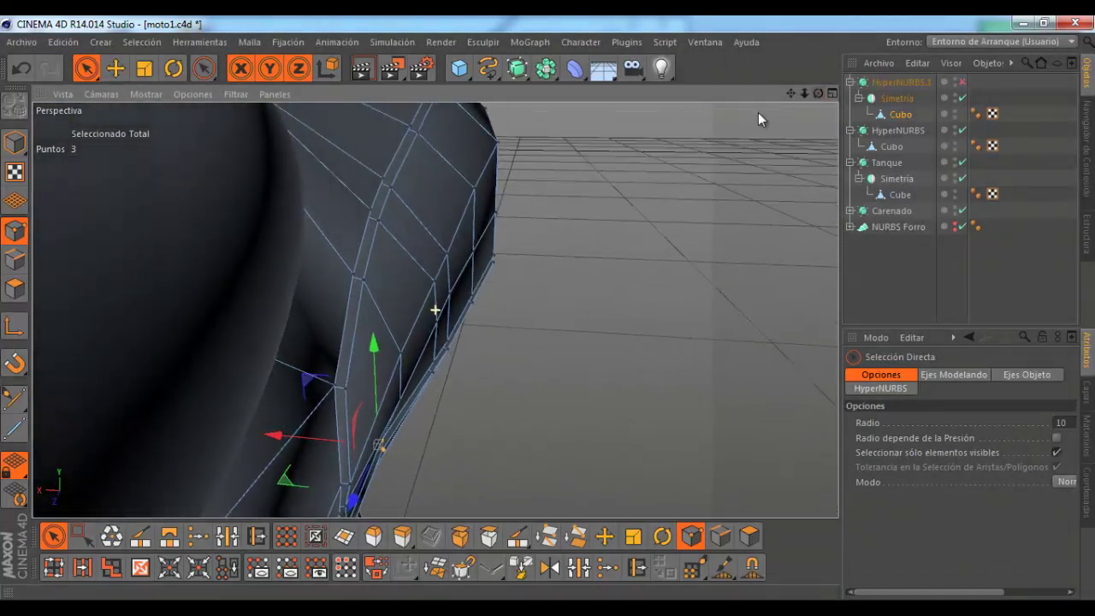
left_click_drag(275, 435, 284, 443)
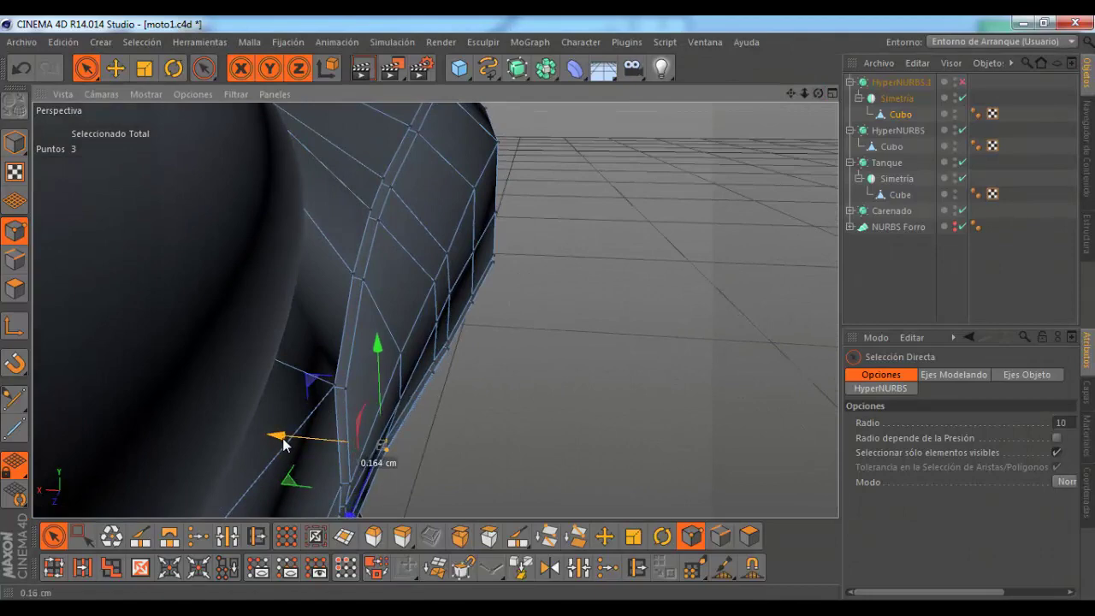
mouse_move(817, 92)
left_mouse_down()
mouse_move(543, 317)
mouse_move(477, 305)
left_mouse_up()
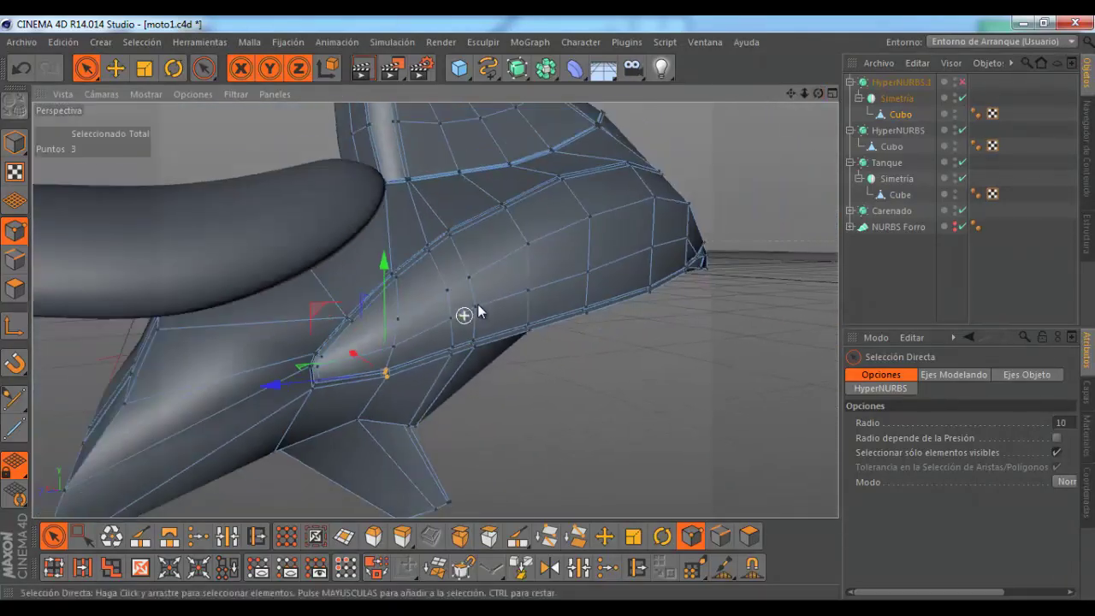
scroll(478, 312, "up", 3)
scroll(304, 369, "up", 2)
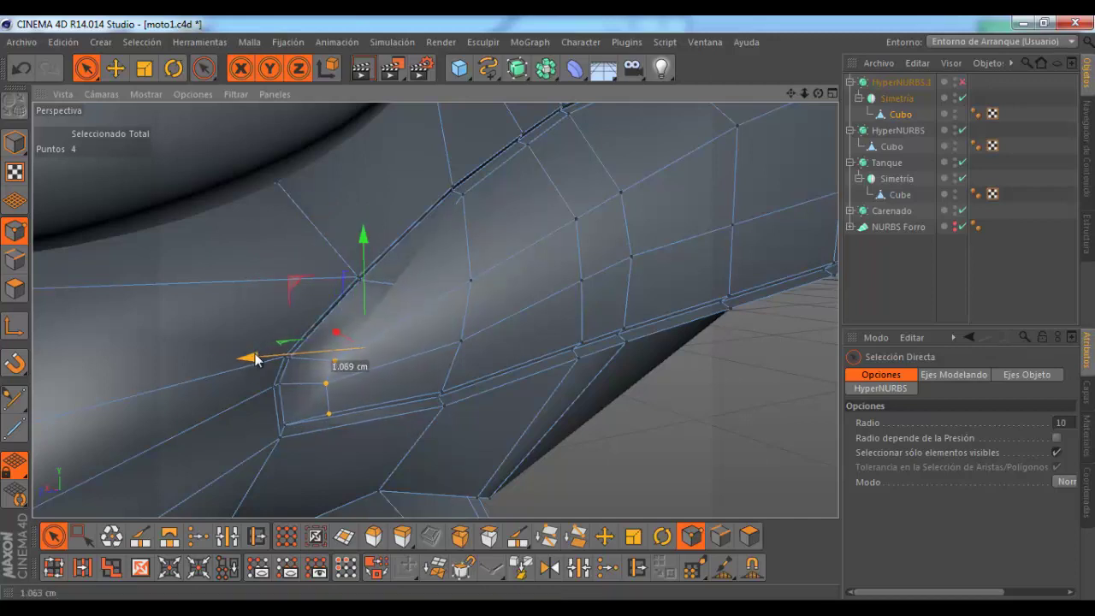
Step: Move the scoop's nose points 1.069 cm along X, raise them 0.741 cm, and lift one point 0.503 cm
left_click_drag(222, 365, 324, 315)
left_click_drag(368, 239, 362, 224)
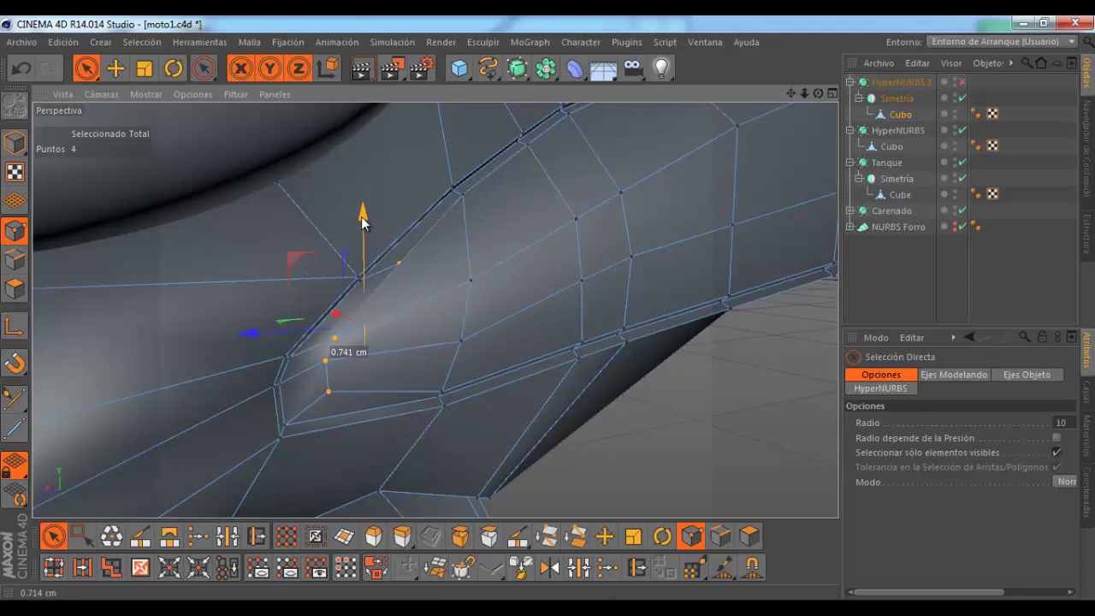
left_click_drag(313, 293, 426, 377, "alt")
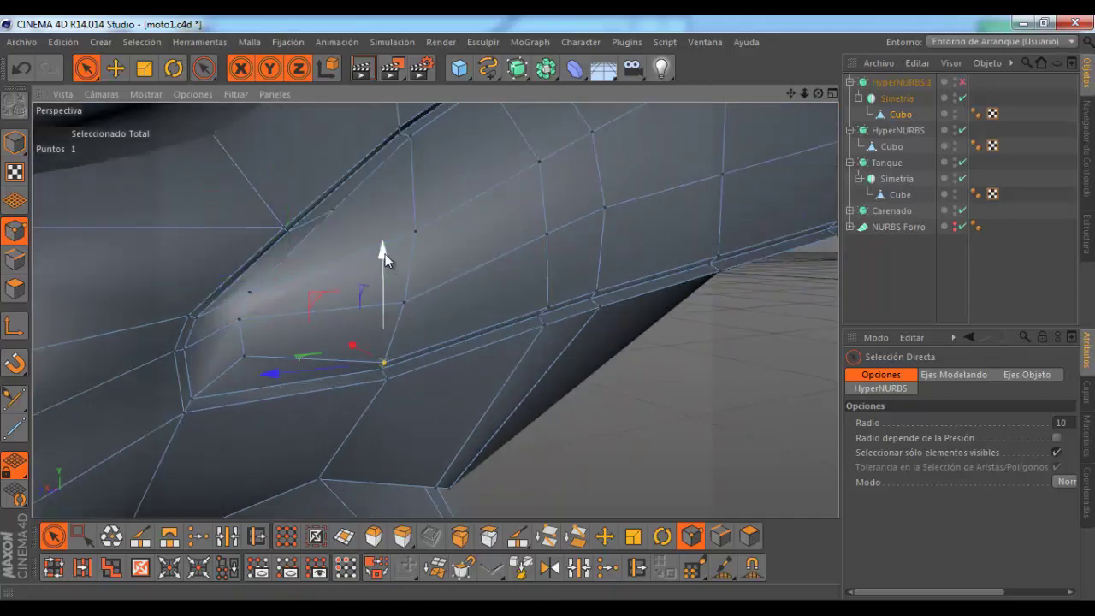
left_click_drag(379, 246, 386, 237)
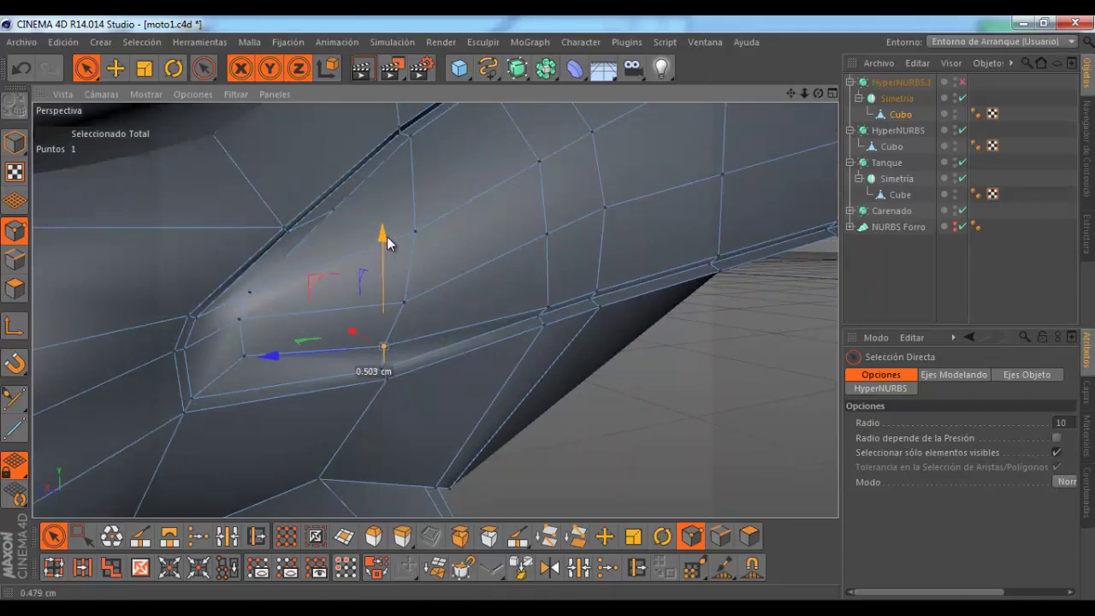
mouse_move(353, 361)
left_mouse_down("alt")
mouse_move(355, 339)
mouse_move(435, 259)
mouse_move(445, 274)
left_mouse_up("alt")
Step: Enable HyperNURBS.1 to preview the reshaped scoop from two angles, then disable it again on Cubo
left_click(961, 82)
left_click(1004, 84)
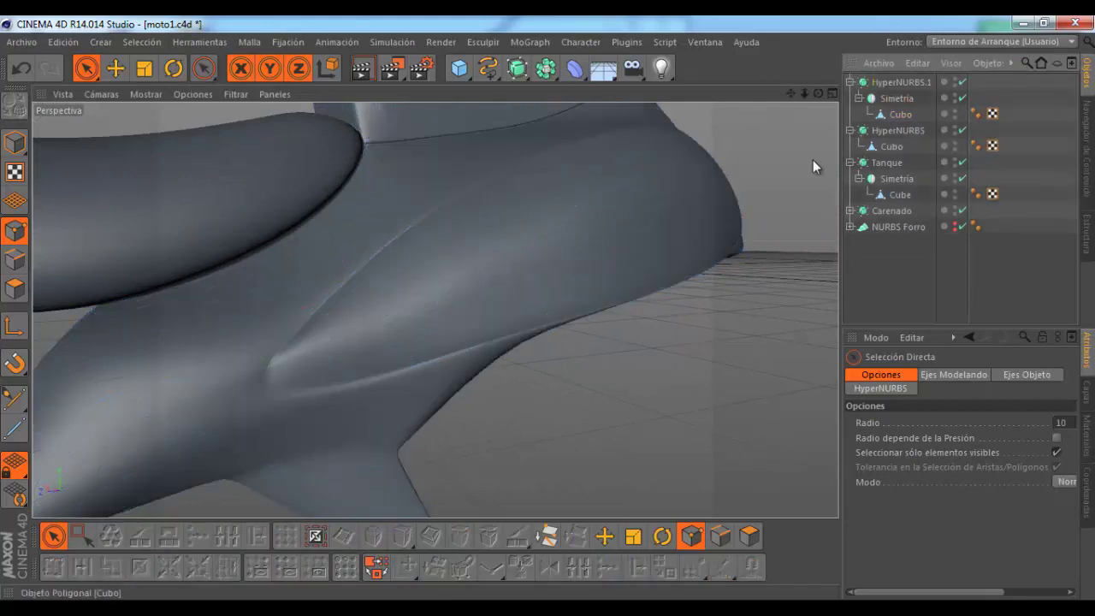
mouse_move(415, 329)
left_mouse_down("alt")
mouse_move(387, 354)
mouse_move(604, 266)
left_mouse_up("alt")
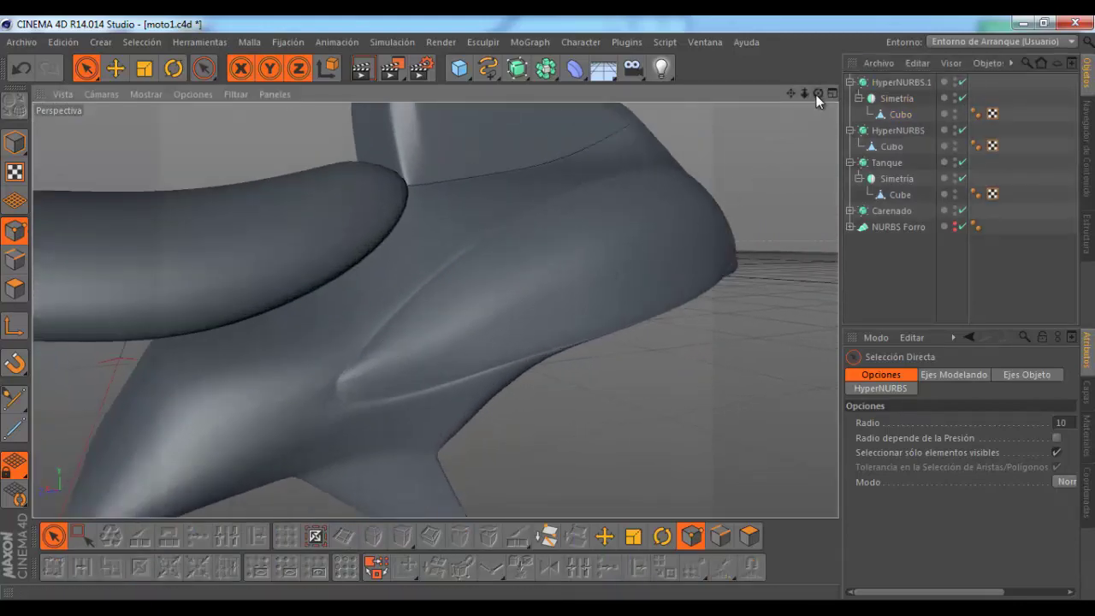
mouse_move(818, 92)
left_mouse_down()
mouse_move(544, 312)
mouse_move(845, 95)
left_mouse_up()
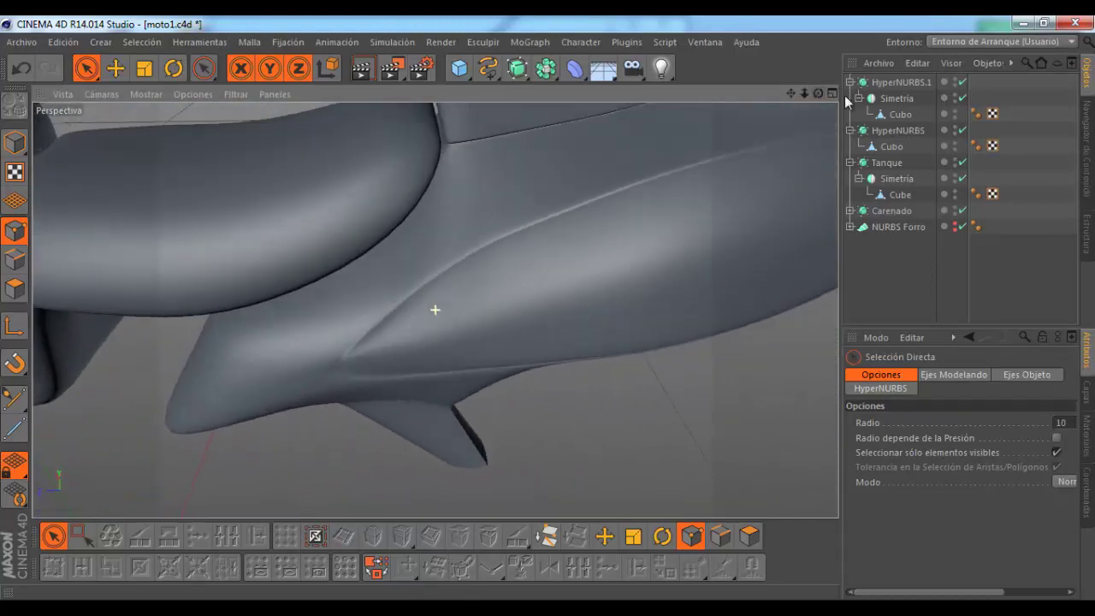
left_click(897, 115)
left_click(962, 83)
Step: Select the three points across the raised strip on the cage, nudging one slightly along Y
scroll(507, 215, "up", 3)
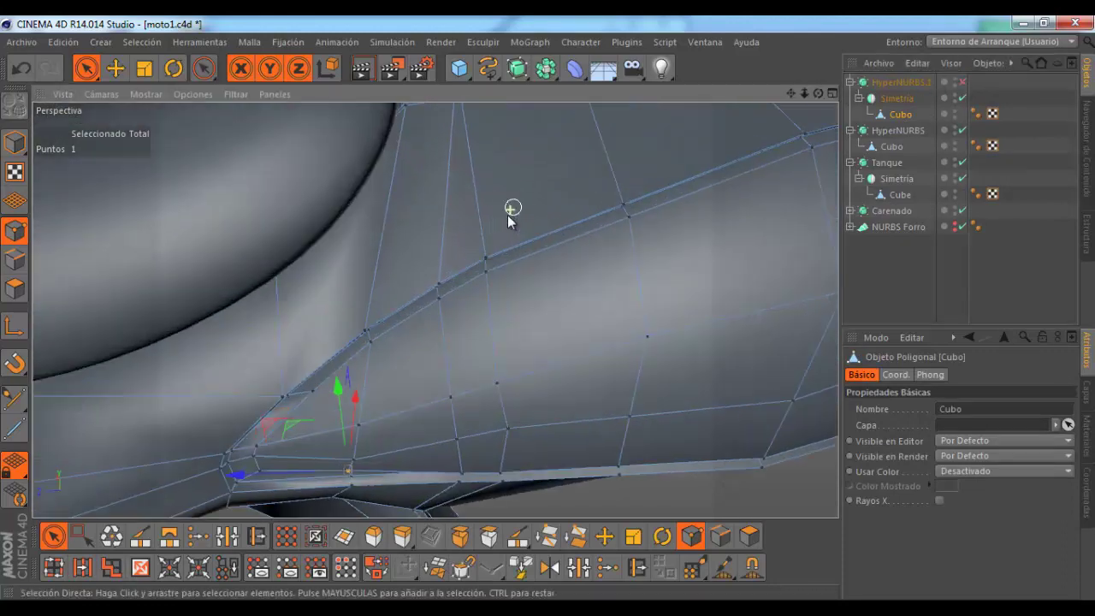
mouse_move(817, 92)
left_mouse_down()
mouse_move(548, 316)
mouse_move(560, 308)
mouse_move(545, 307)
left_mouse_up()
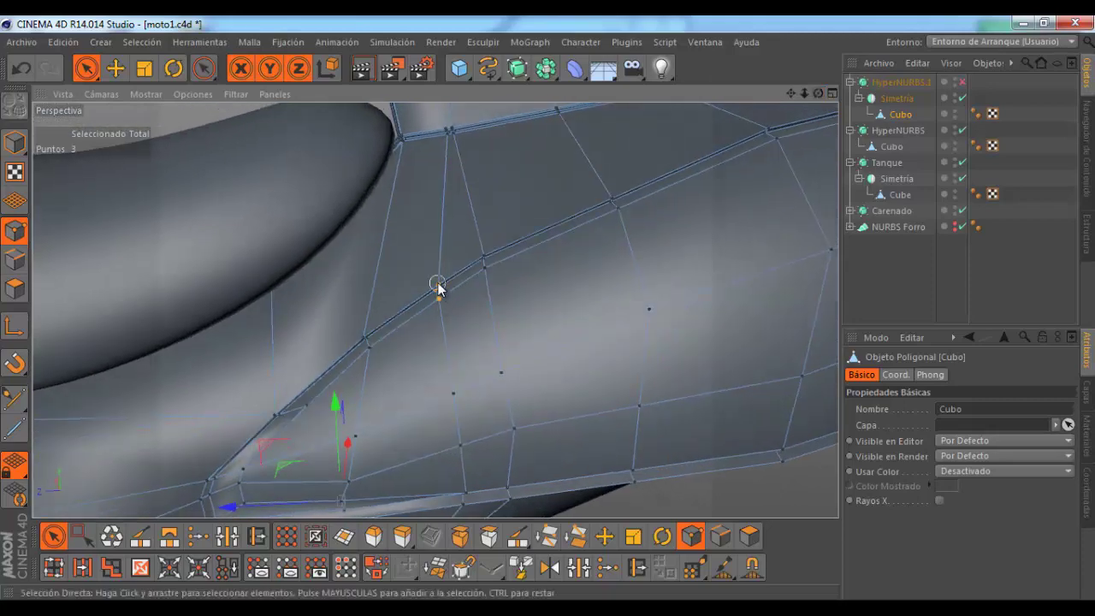
left_click_drag(817, 93, 548, 309)
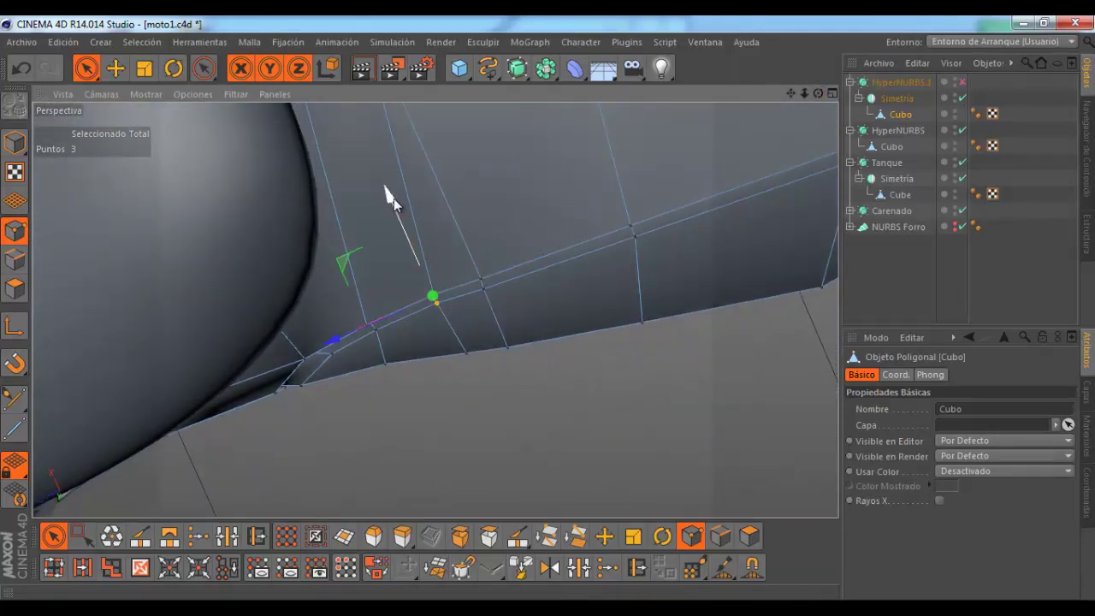
left_click_drag(393, 197, 398, 200)
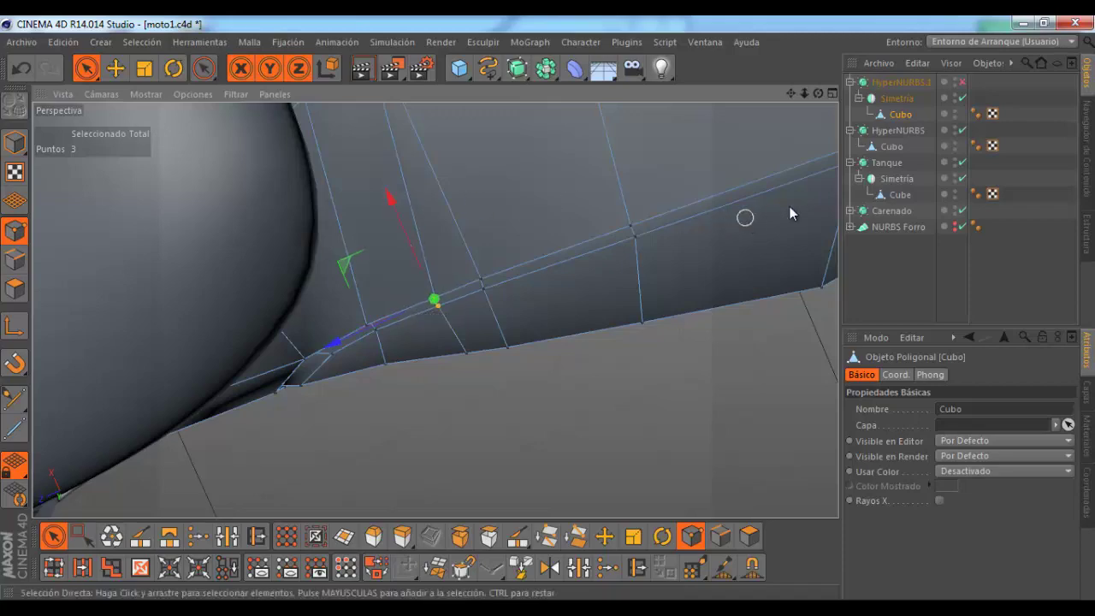
left_click_drag(546, 304, 549, 307)
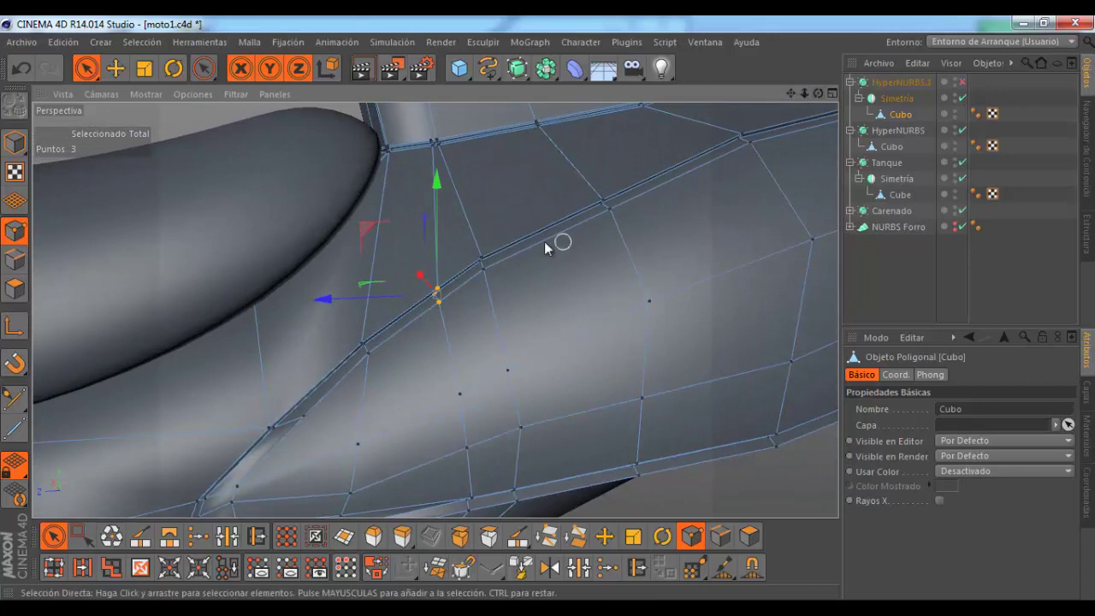
scroll(544, 241, "up", 3)
scroll(465, 244, "up", 3)
Step: Slide the strip joint along the fairing edge with the Slide tool (M~O) until Valor reads 26.9%
key("m")
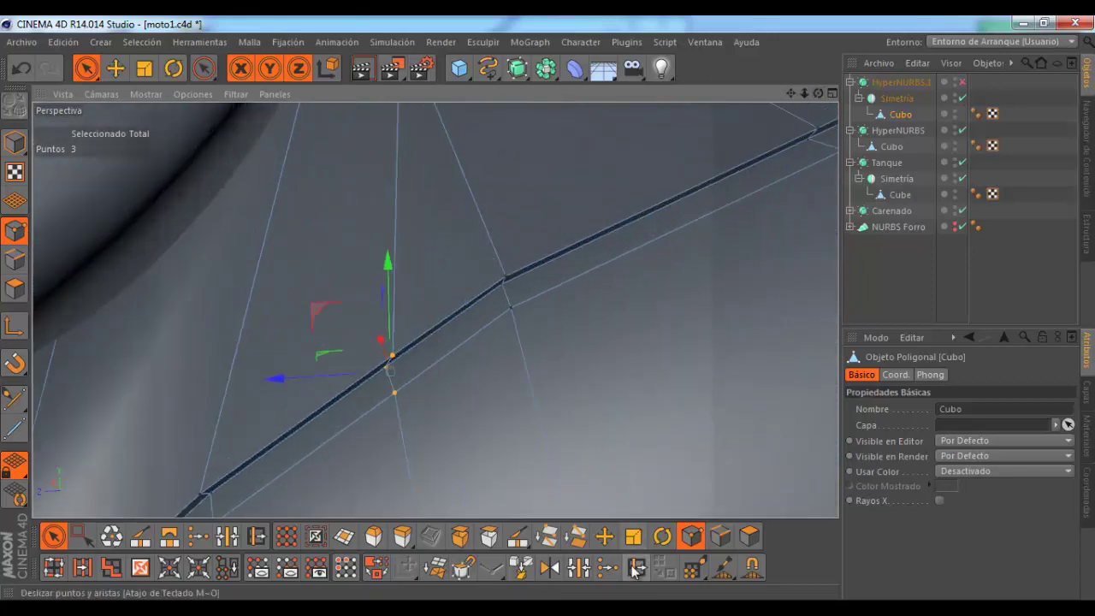
key("o")
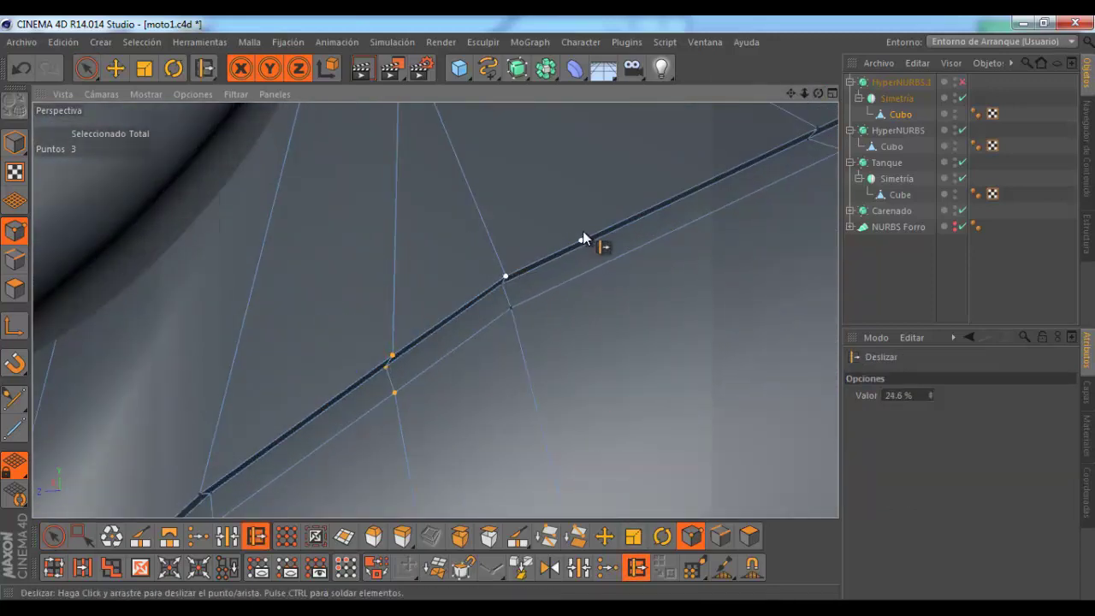
mouse_move(581, 232)
left_mouse_down()
mouse_move(532, 292)
mouse_move(549, 308)
left_mouse_up()
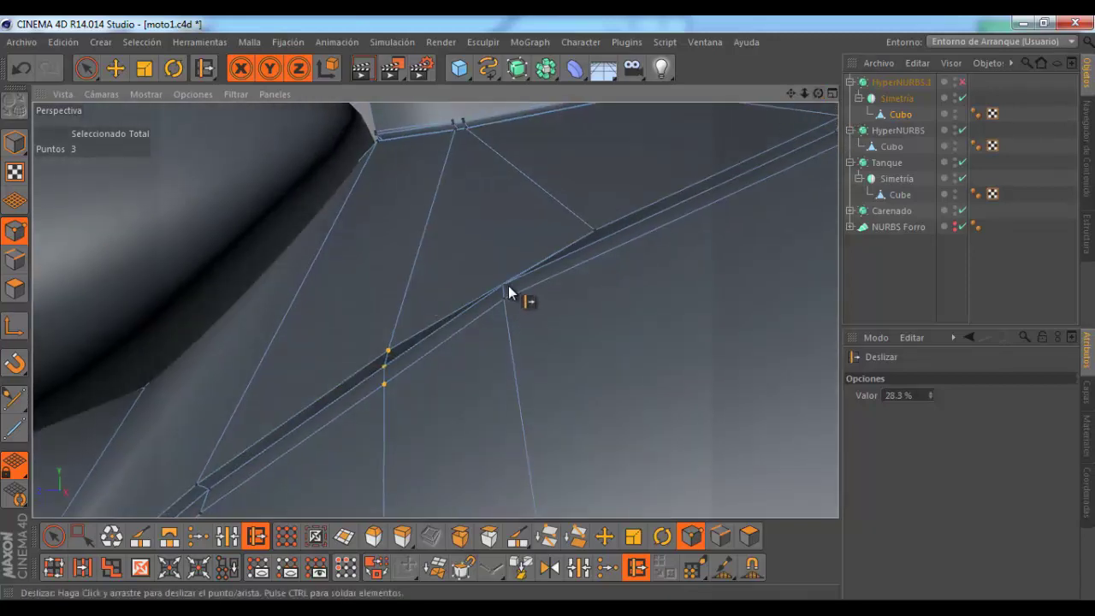
scroll(505, 283, "up", 1)
scroll(501, 286, "up", 3)
scroll(507, 283, "up", 2)
left_click_drag(508, 285, 627, 235)
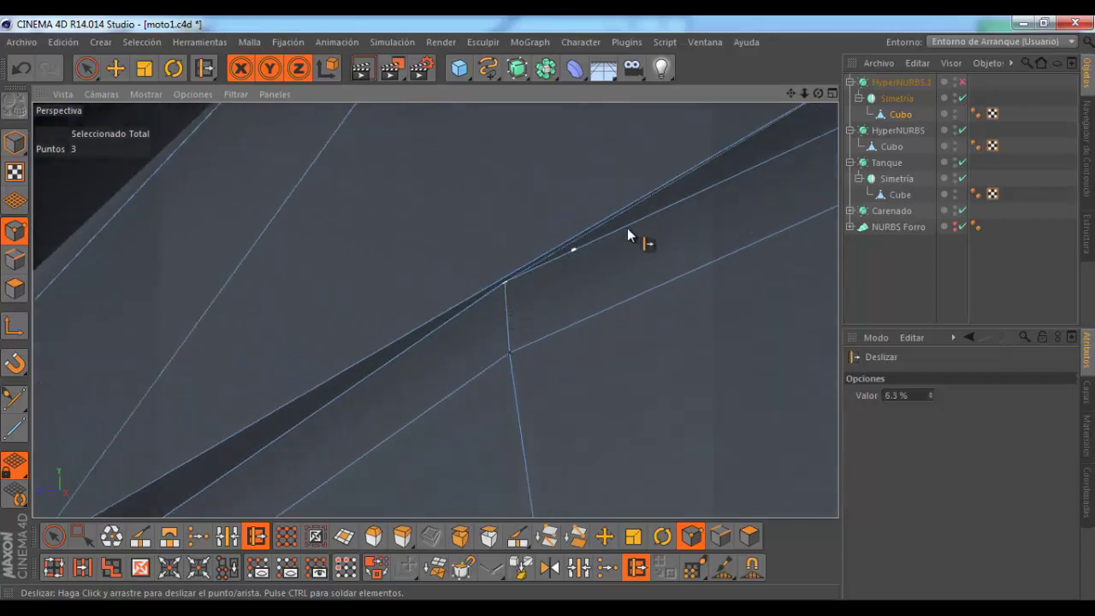
scroll(531, 261, "down", 2)
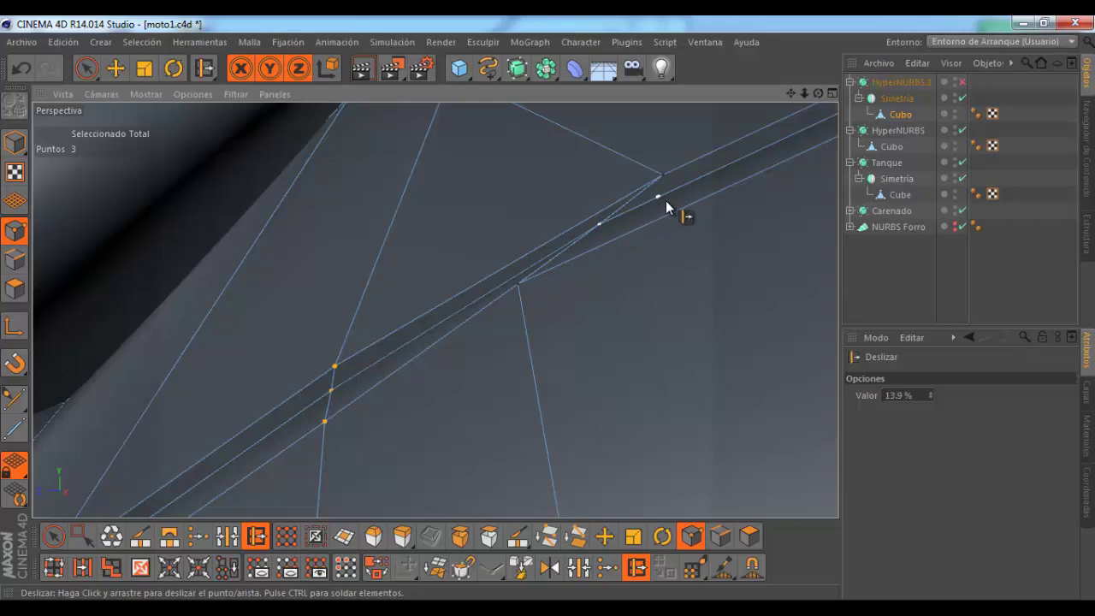
left_click_drag(665, 206, 640, 219)
scroll(535, 272, "down", 2)
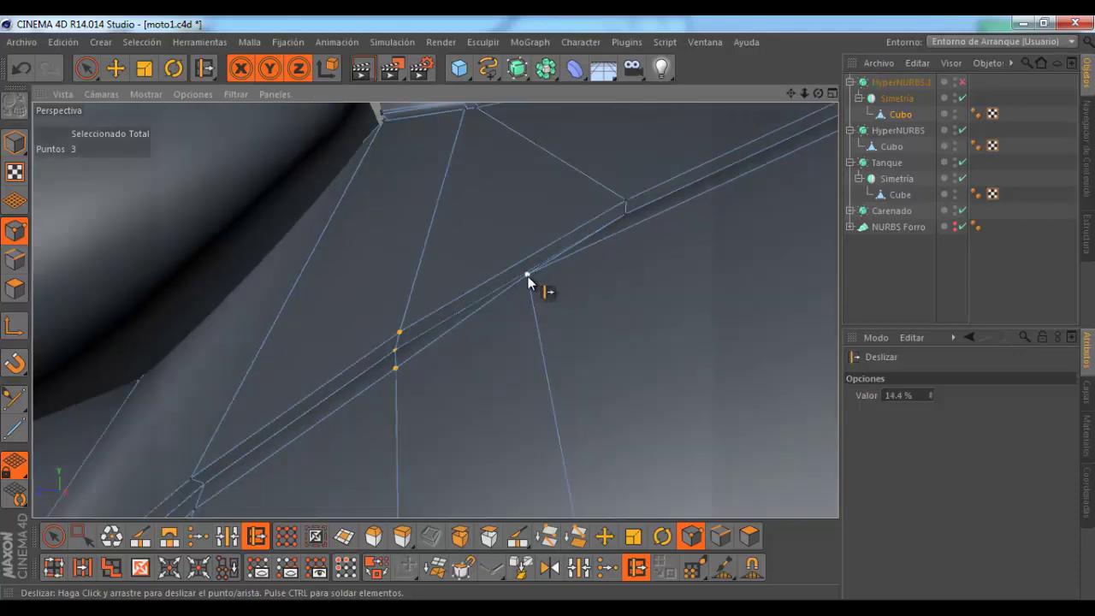
left_click_drag(528, 276, 641, 234)
scroll(640, 233, "down", 2)
scroll(633, 242, "down", 2)
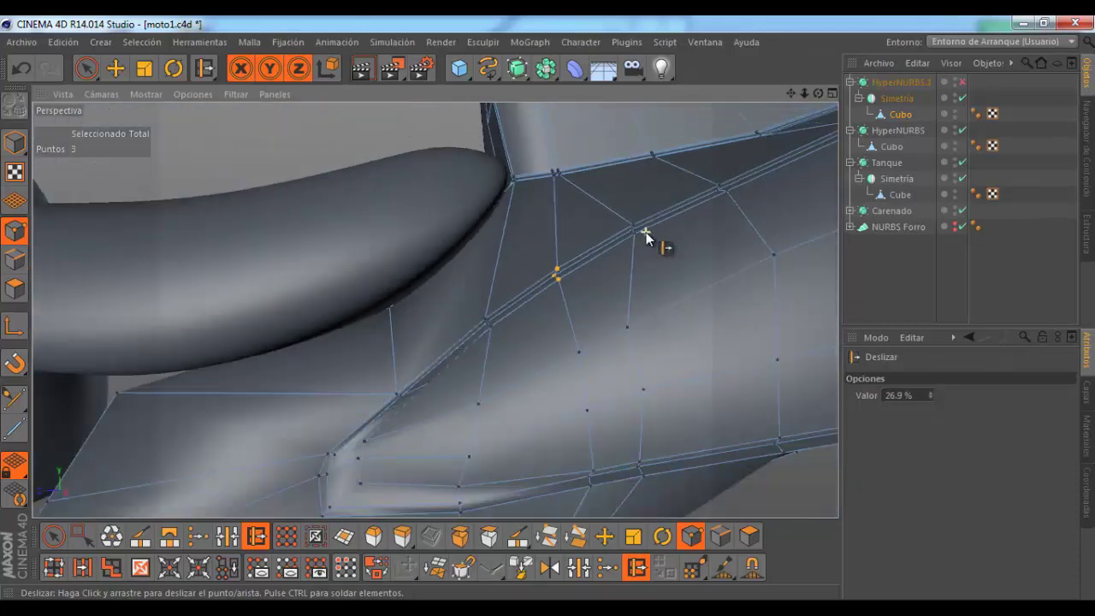
left_click_drag(818, 91, 548, 307)
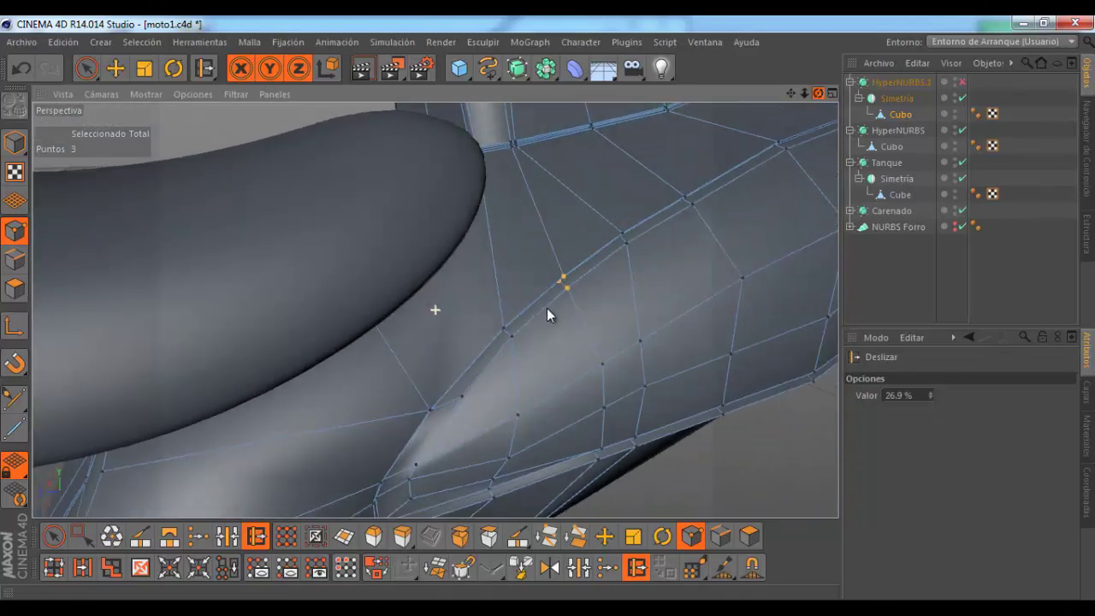
Step: Re-enable HyperNURBS.1 and orbit out to view the whole smoothed fairing with its raised strip
left_click(962, 82)
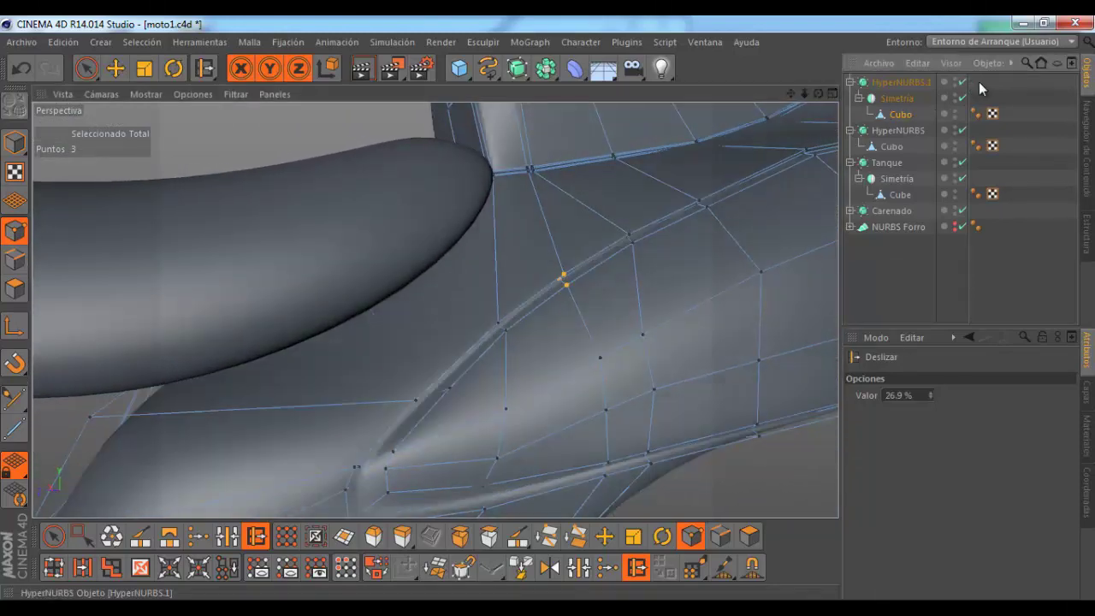
scroll(478, 329, "down", 3)
left_click_drag(478, 329, 553, 282, "alt")
scroll(551, 284, "up", 1)
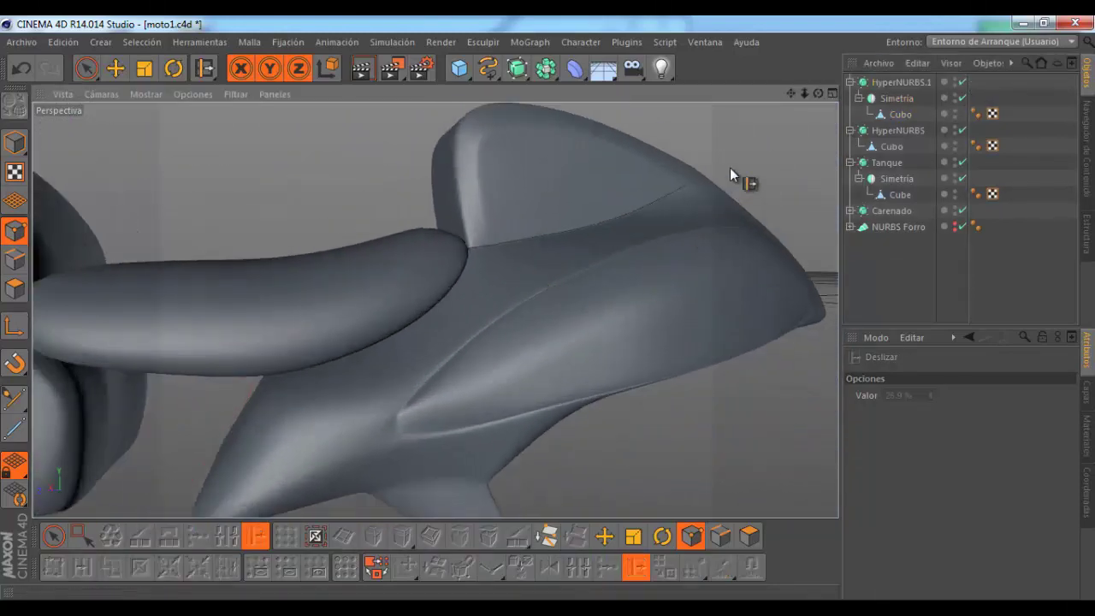
left_click_drag(817, 96, 549, 307)
left_click_drag(804, 93, 444, 279)
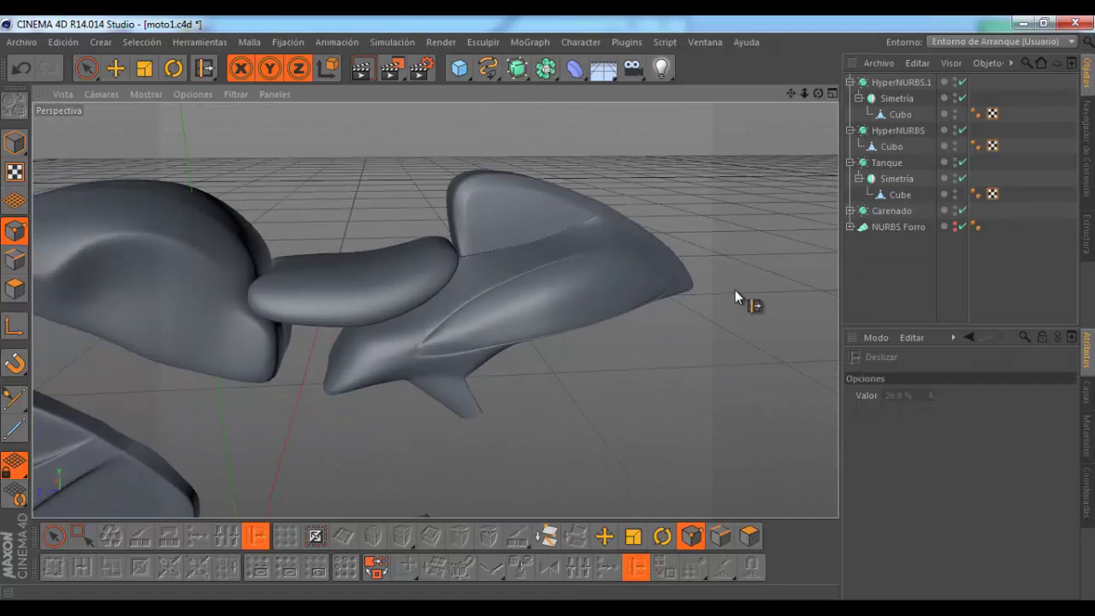
scroll(735, 295, "up", 2)
Step: Switch to the four-view layout, select Cubo and turn off HyperNURBS.1 to expose the cage
left_click(831, 94)
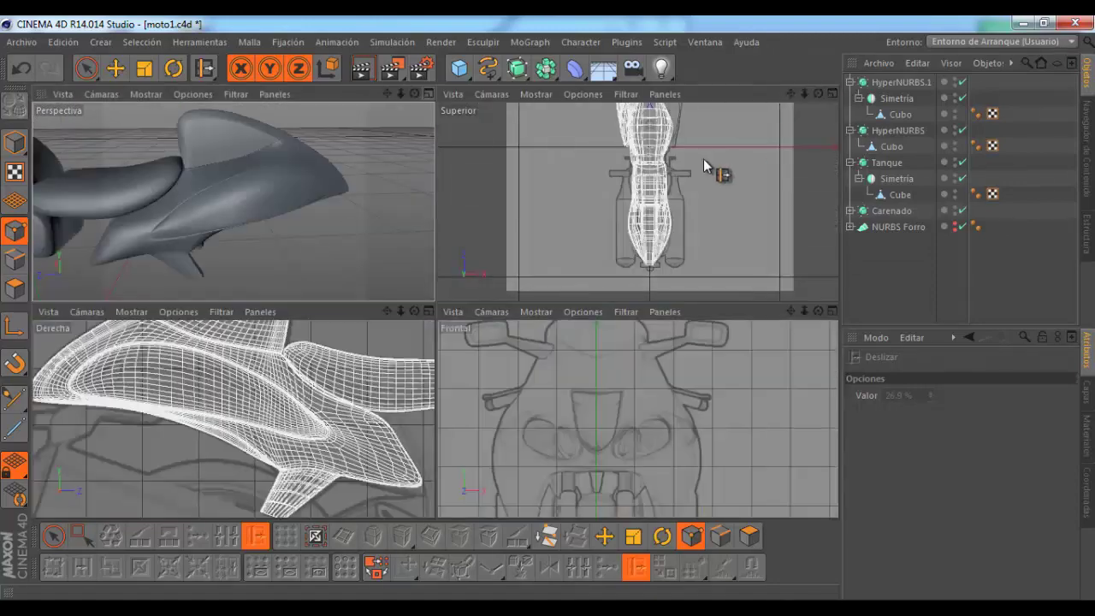
left_click(900, 114)
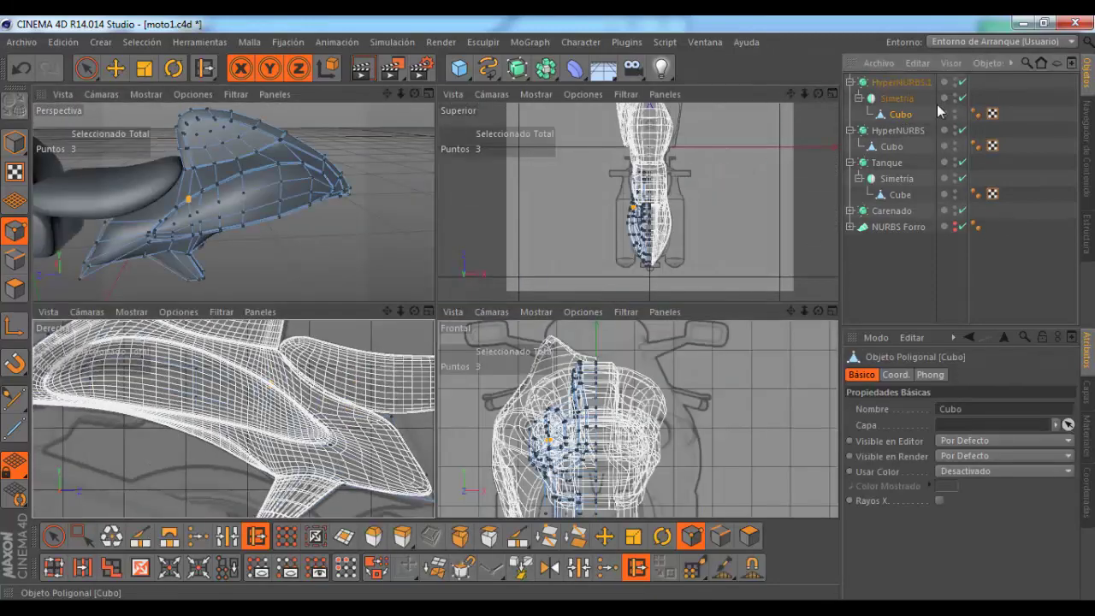
left_click(961, 81)
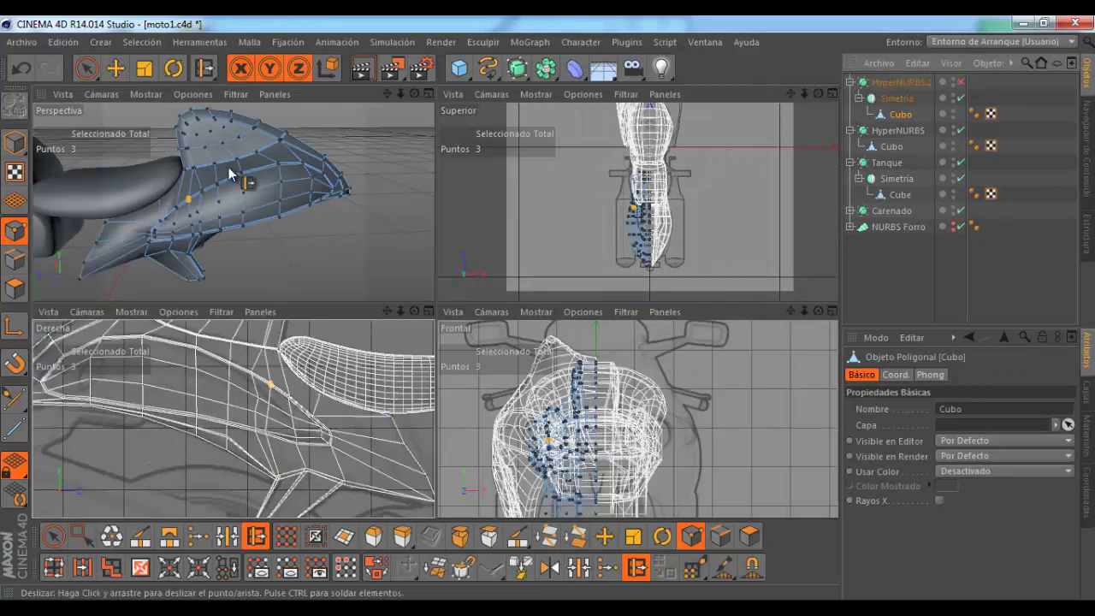
left_click(14, 289)
left_click(86, 69)
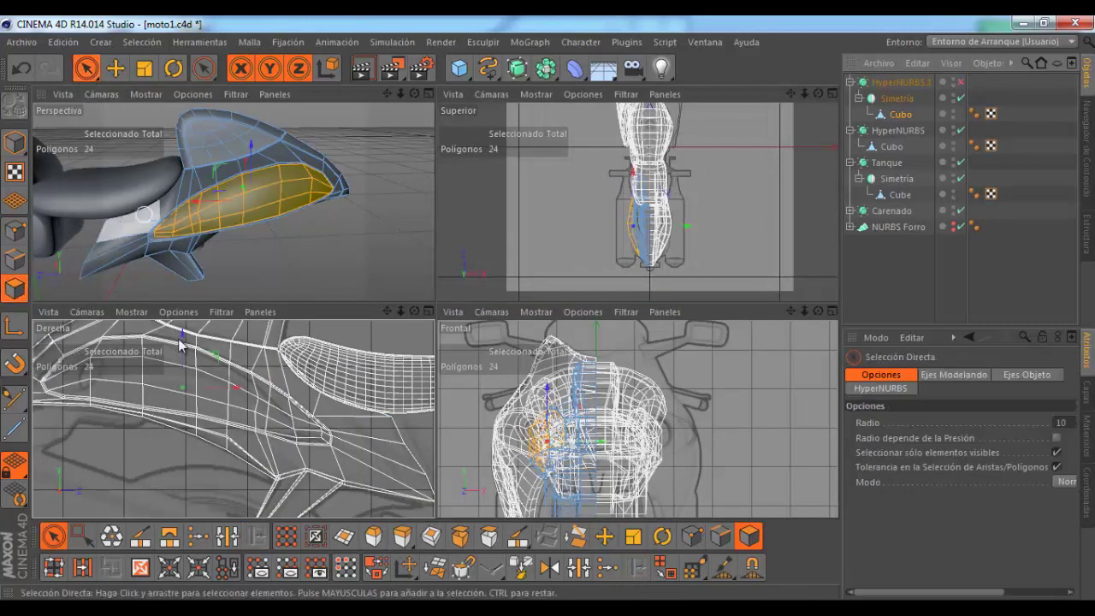
scroll(256, 428, "down", 2)
scroll(146, 387, "up", 2)
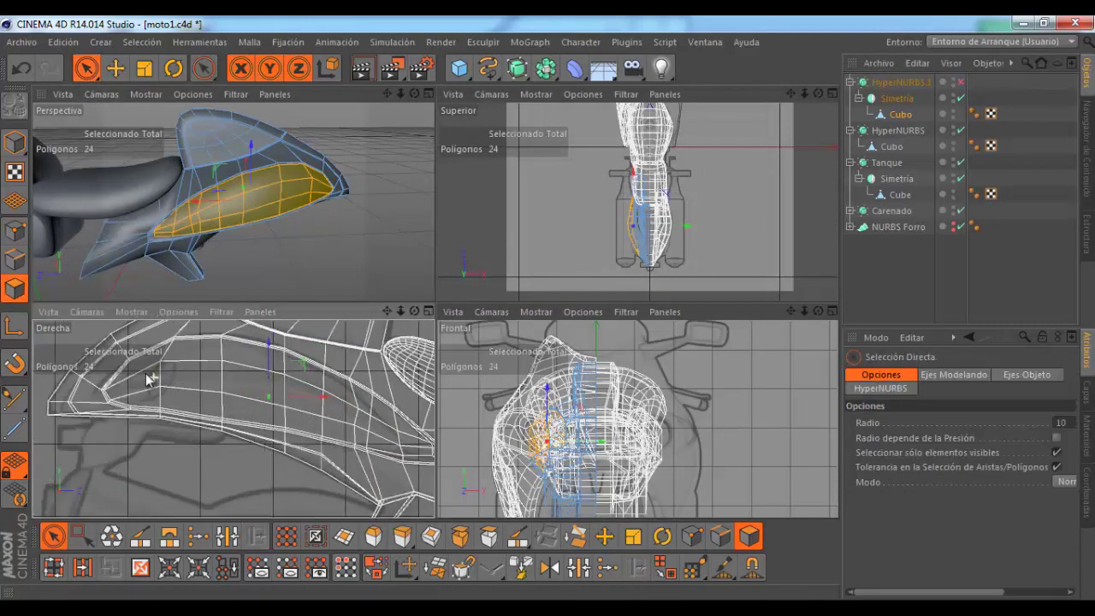
scroll(171, 410, "up", 2)
scroll(256, 445, "up", 2)
scroll(299, 458, "up", 2)
scroll(308, 462, "up", 2)
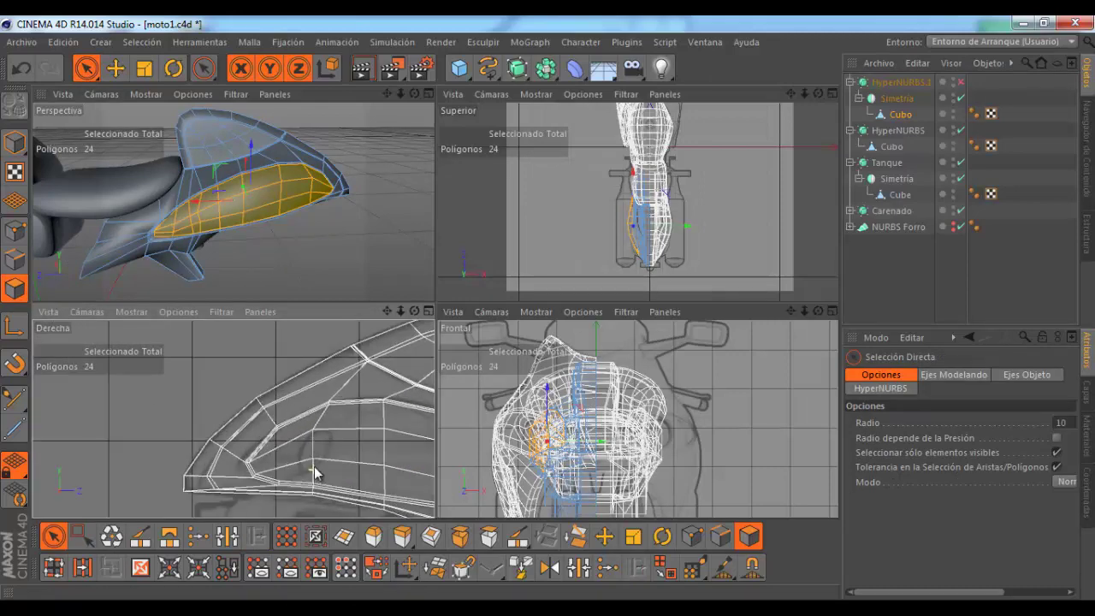
scroll(312, 449, "up", 2)
scroll(299, 410, "up", 2)
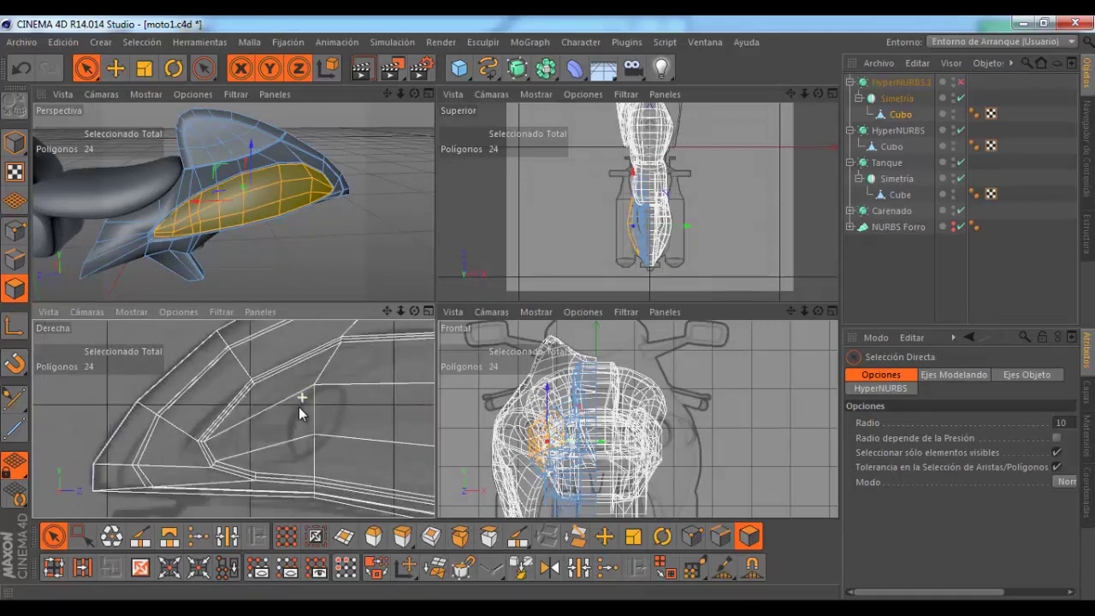
Step: Box-select one front cage point in the side view and shift it along X
left_click(20, 233)
scroll(311, 390, "up", 2)
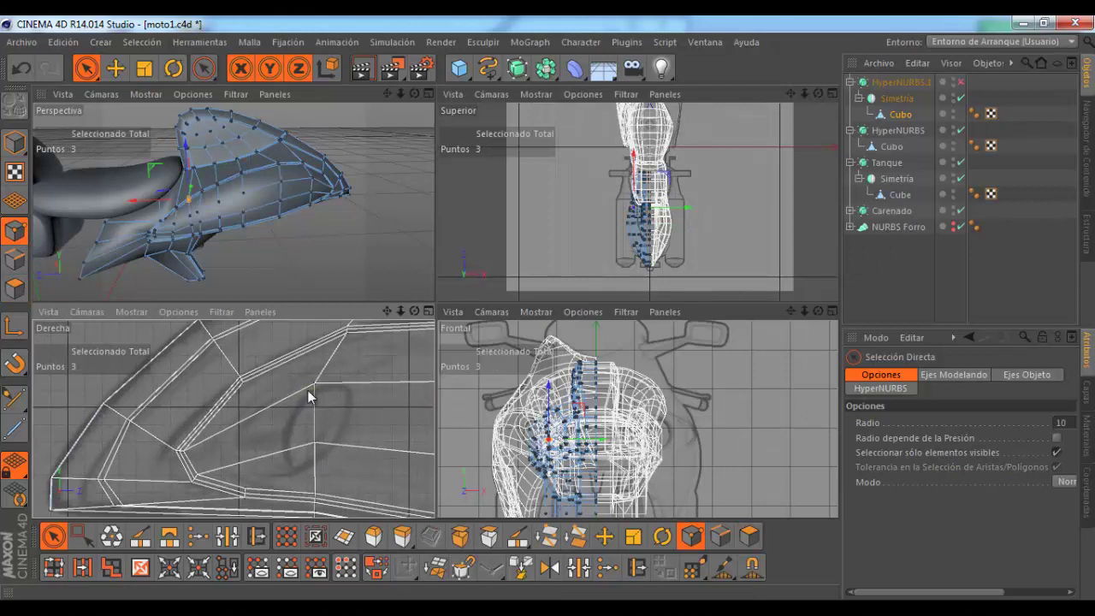
left_click_drag(85, 67, 150, 117)
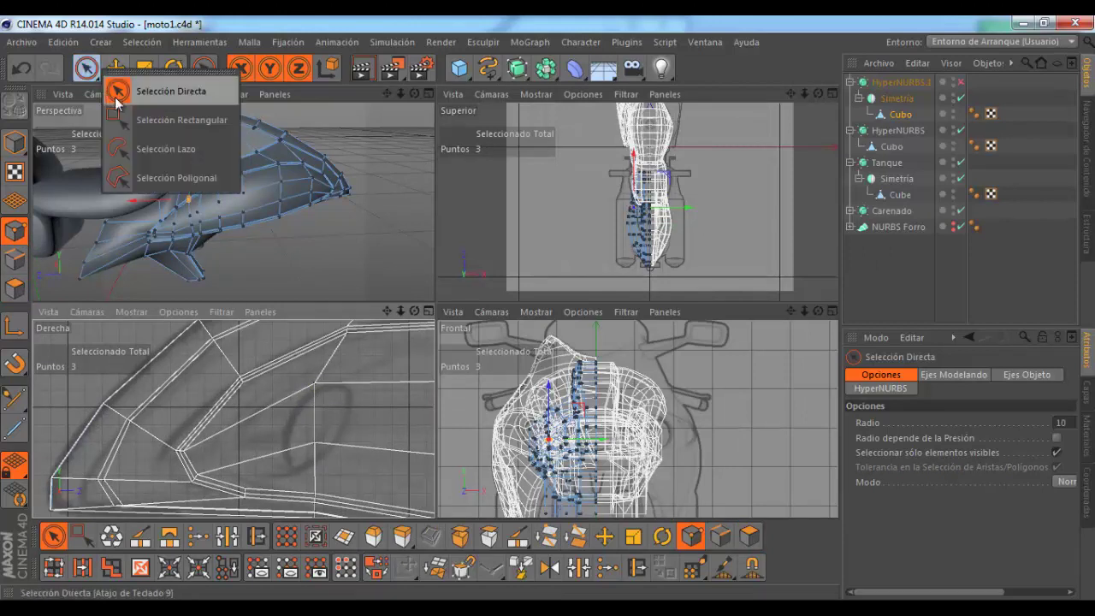
mouse_move(344, 410)
left_mouse_down()
mouse_move(352, 380)
mouse_move(392, 388)
left_mouse_up()
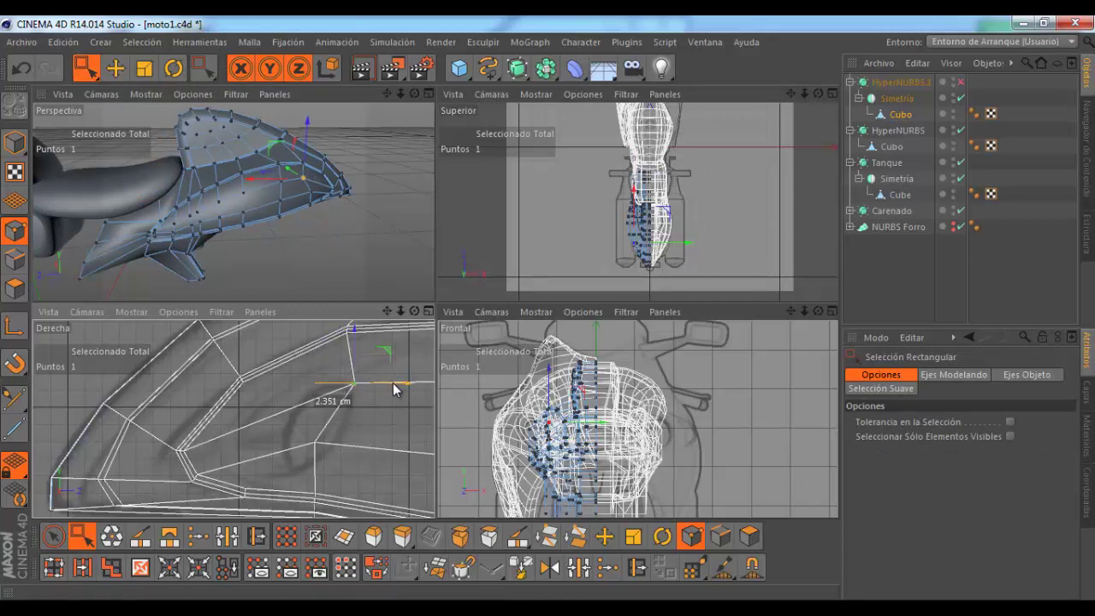
left_click_drag(366, 444, 398, 449)
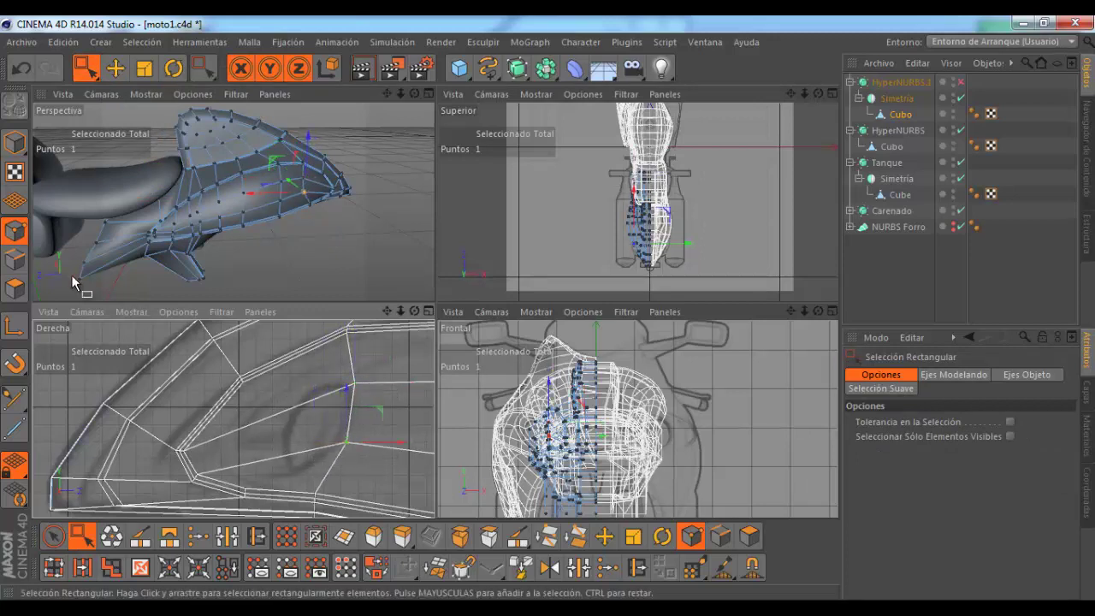
Step: Live-select three polygons at the front of the air scoop
left_click(15, 288)
left_click_drag(91, 72, 127, 94)
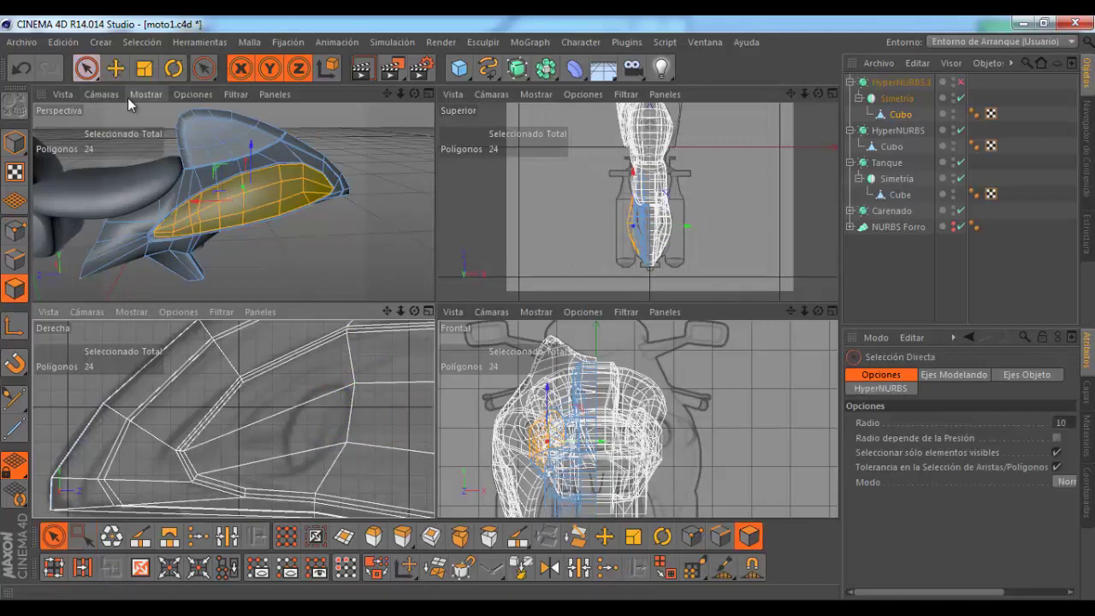
mouse_move(278, 396)
left_mouse_down()
mouse_move(282, 459)
mouse_move(300, 410)
left_mouse_up()
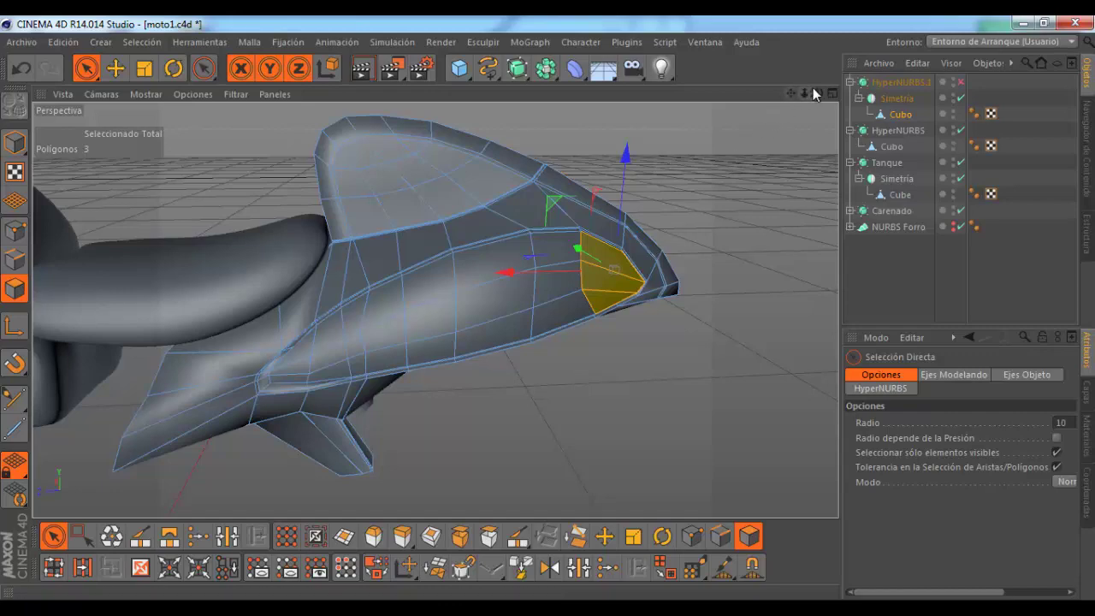
left_click_drag(535, 310, 438, 257, "alt")
scroll(647, 318, "up", 3)
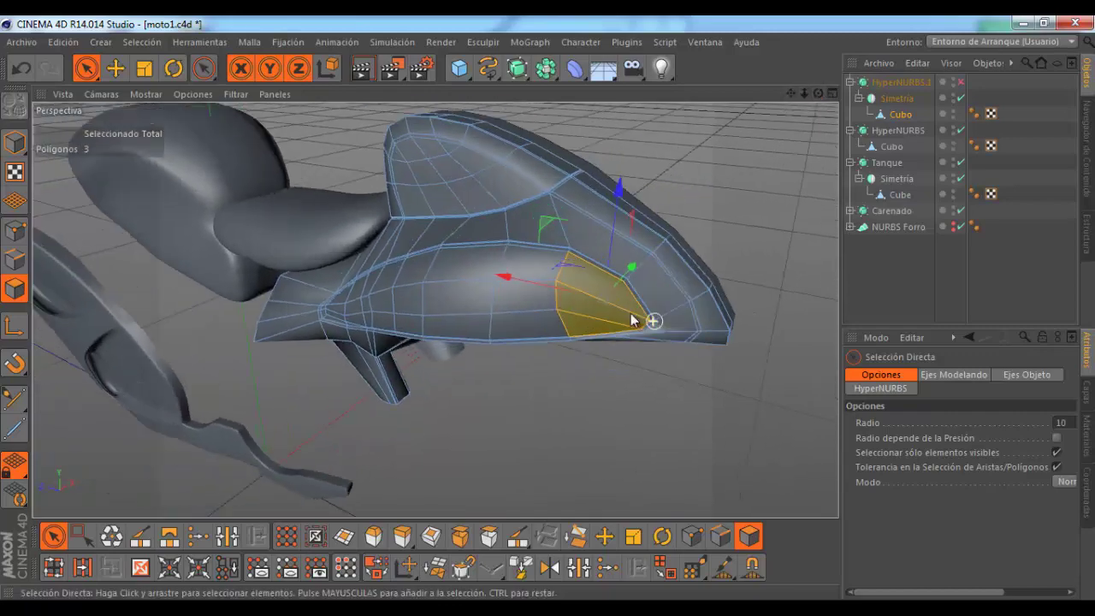
scroll(606, 308, "up", 3)
scroll(586, 372, "up", 2)
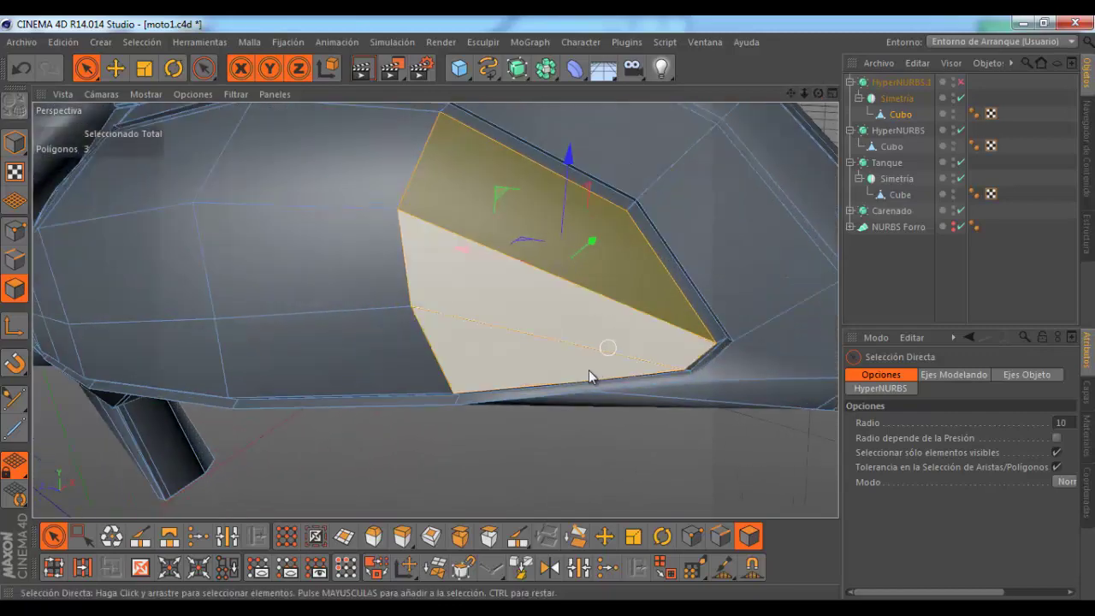
Step: Inset the three selected scoop polygons with Extrusión Interior at about 1.11 cm offset
left_click(433, 536)
left_click_drag(689, 427, 549, 308)
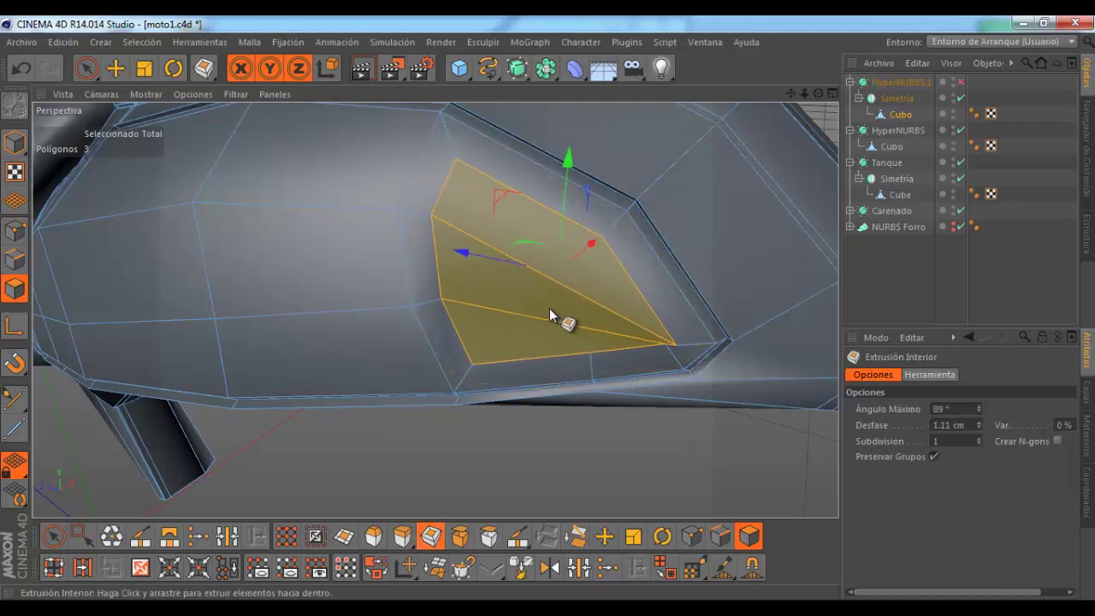
left_click_drag(818, 95, 547, 309)
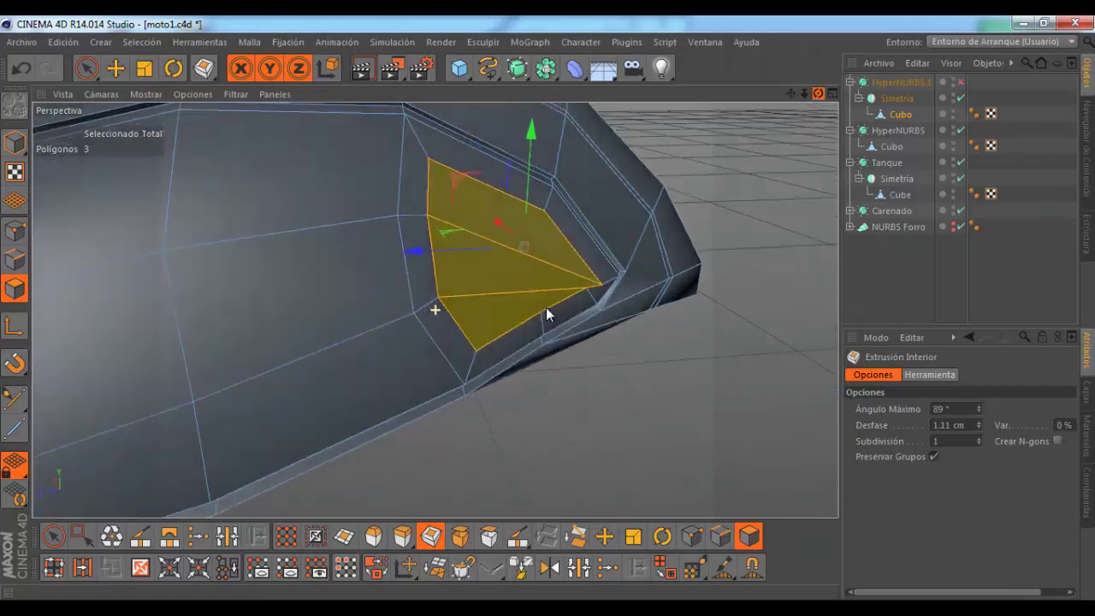
left_click_drag(547, 309, 547, 307)
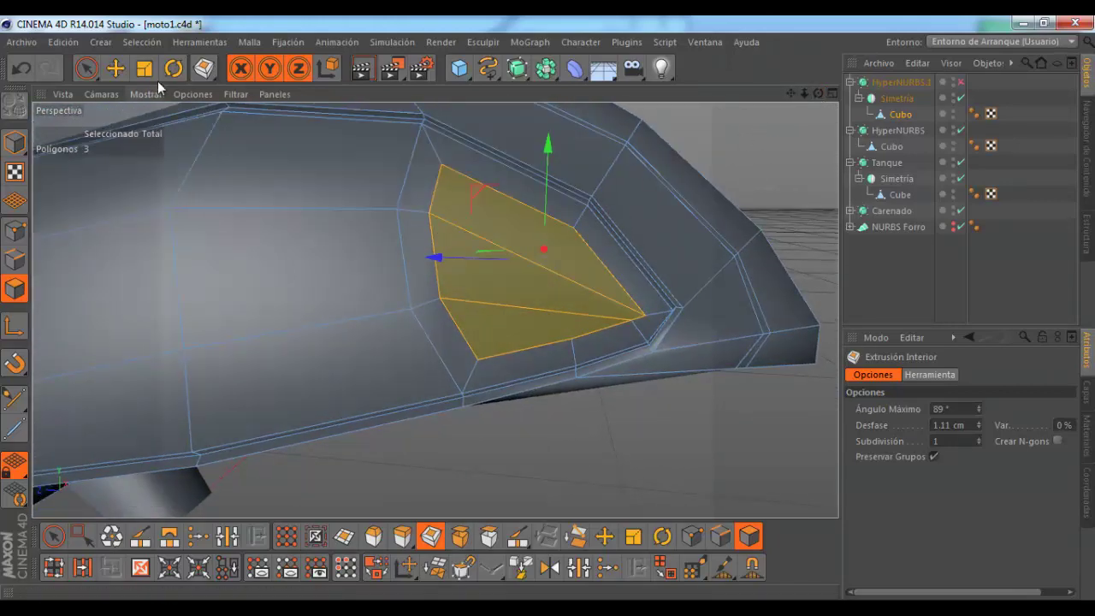
left_click(401, 536)
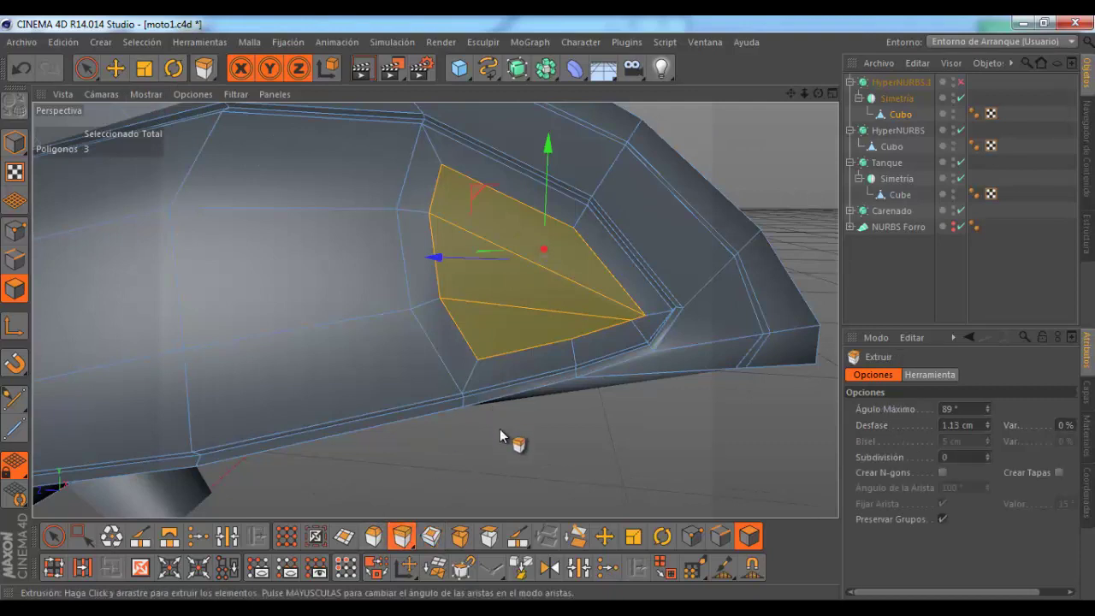
Step: Extrude the three polygons inward about -0.66 cm and shift them up-left
mouse_move(499, 436)
left_mouse_down()
mouse_move(548, 315)
mouse_move(503, 437)
left_mouse_up()
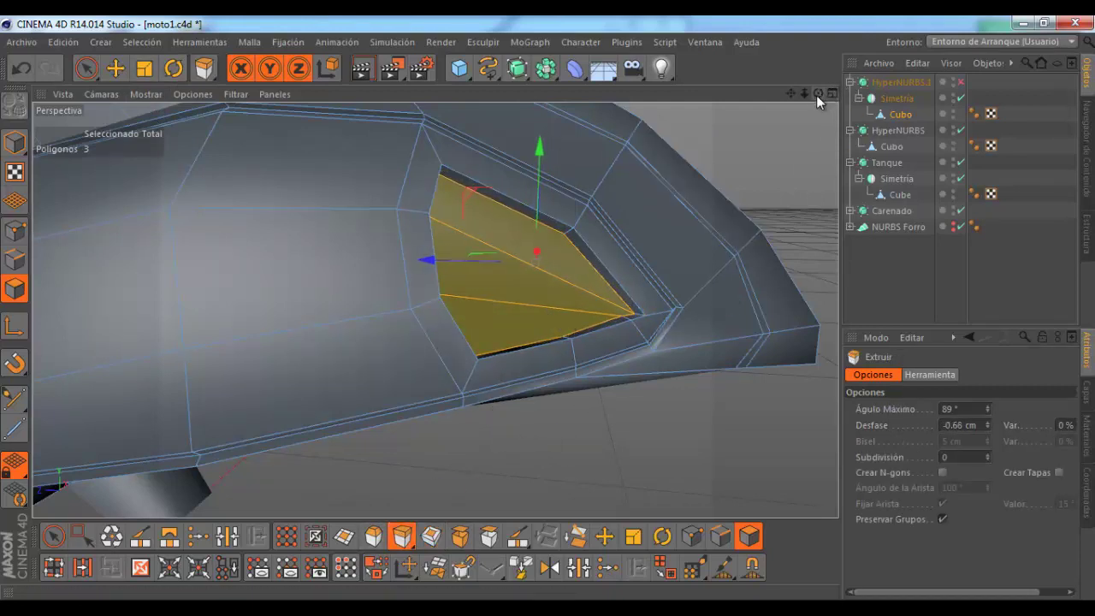
mouse_move(816, 95)
left_mouse_down()
mouse_move(547, 307)
mouse_move(764, 118)
left_mouse_up()
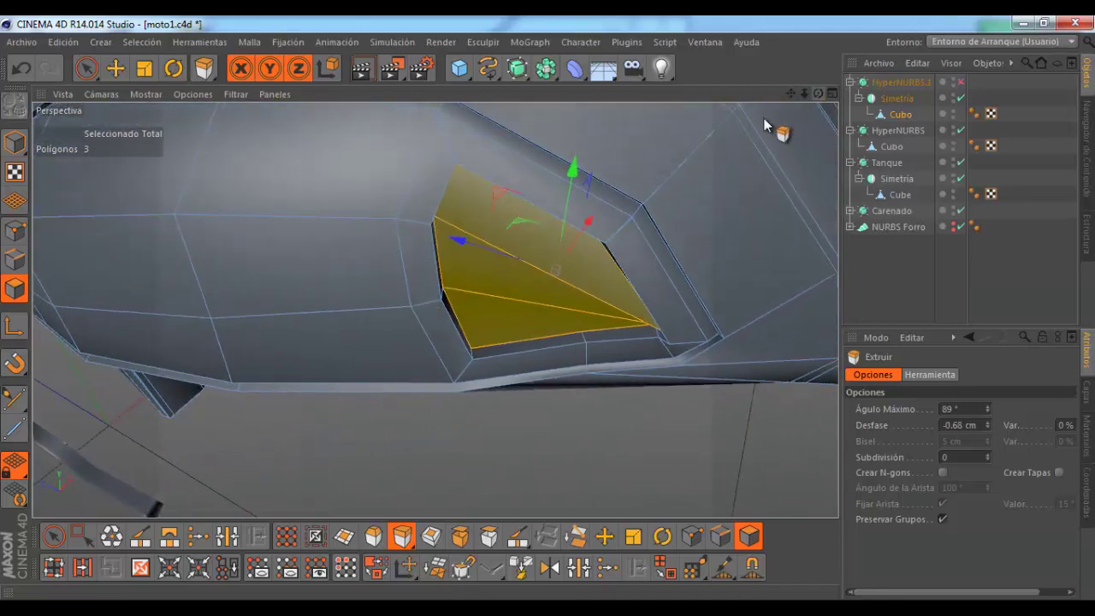
left_click(115, 69)
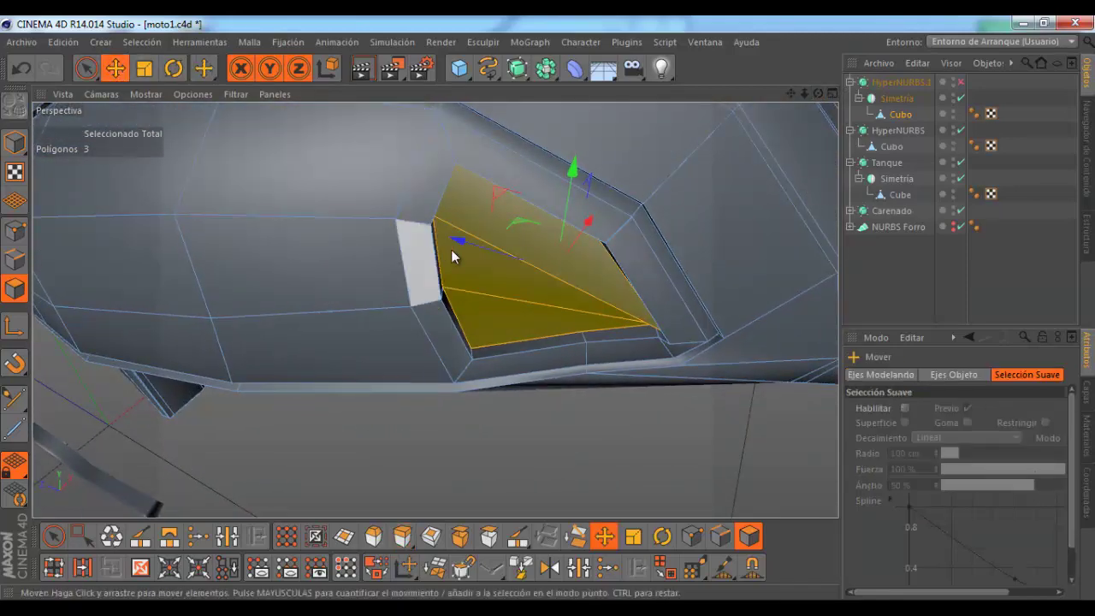
mouse_move(457, 246)
left_mouse_down()
mouse_move(408, 230)
mouse_move(348, 238)
left_mouse_up()
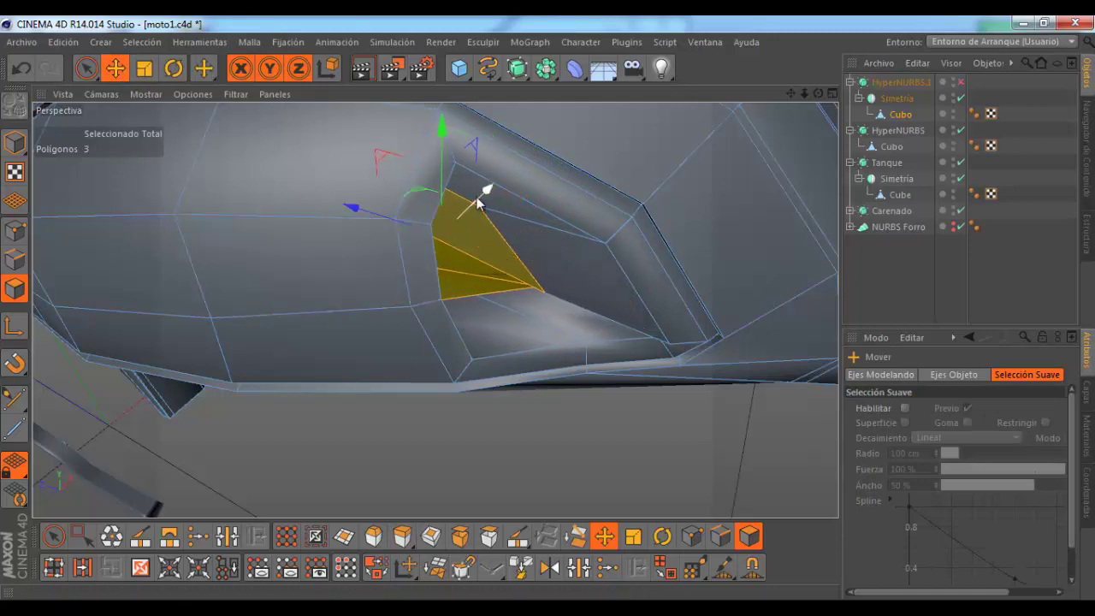
left_click_drag(486, 191, 490, 193)
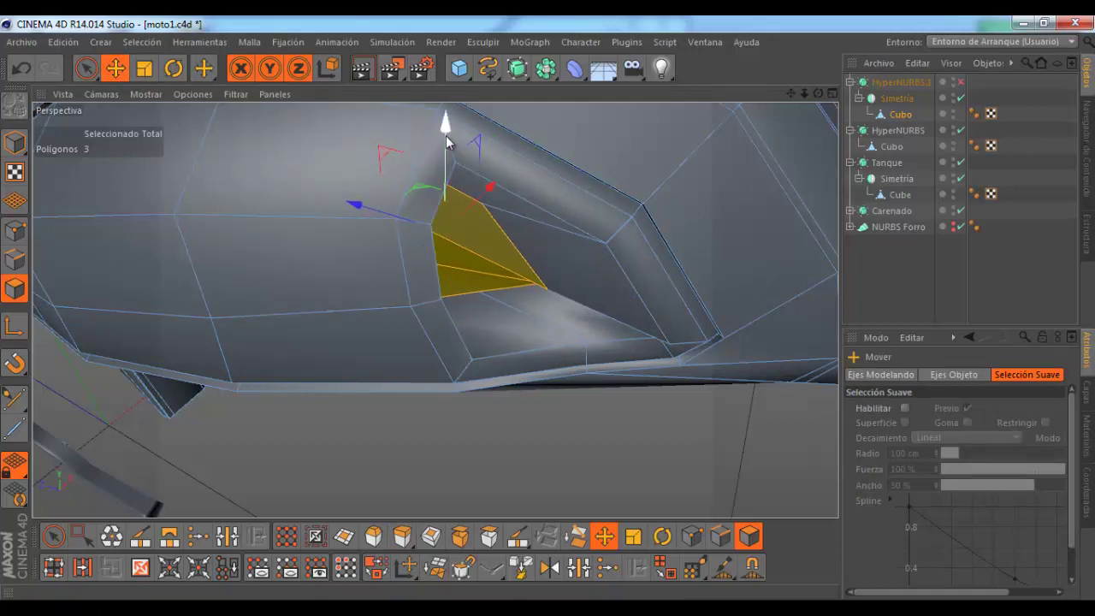
left_click_drag(818, 93, 549, 309)
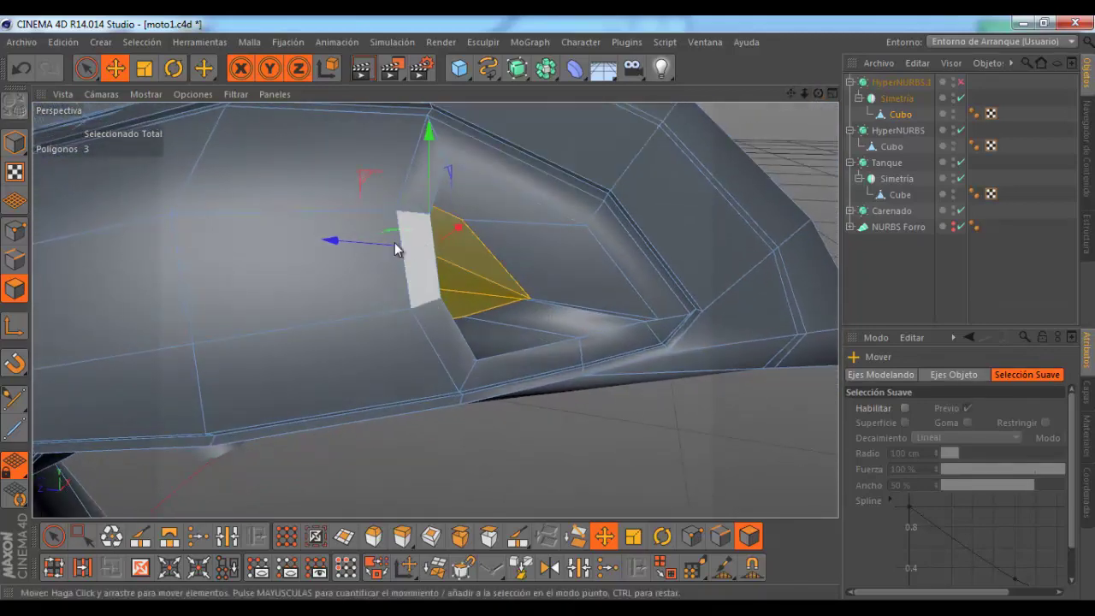
Step: Scale the recessed polygons down to about 46%
left_click(144, 68)
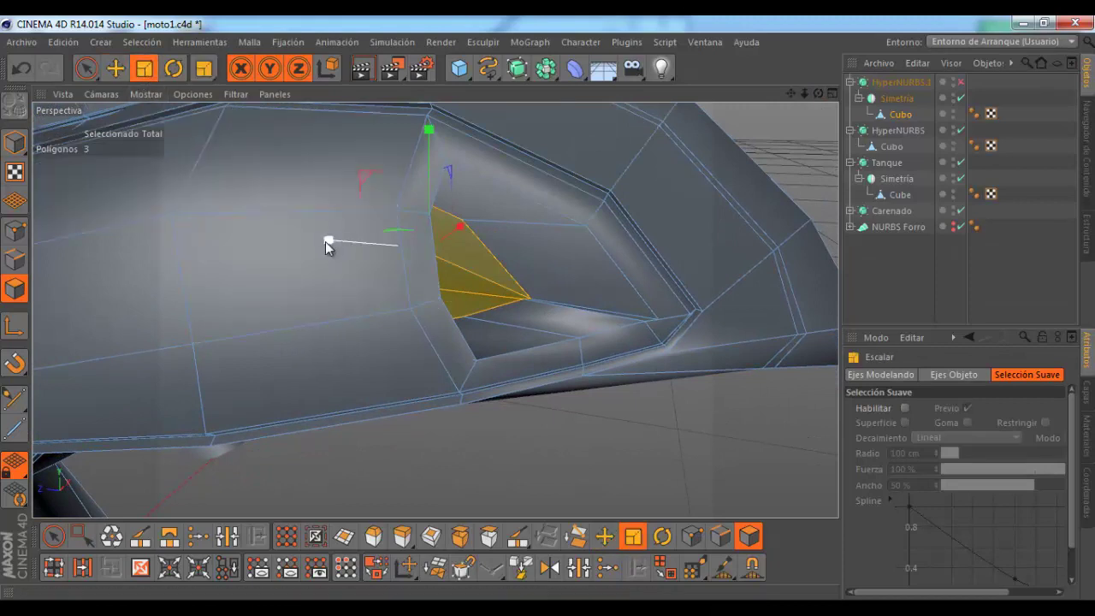
left_click_drag(326, 245, 395, 261)
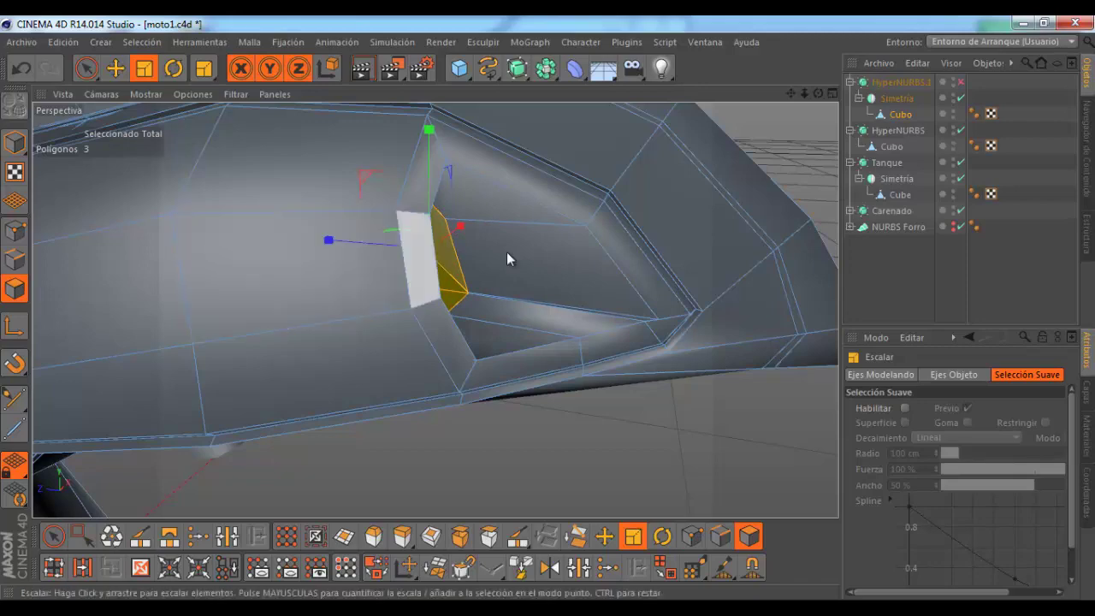
left_click_drag(549, 306, 758, 119, "alt")
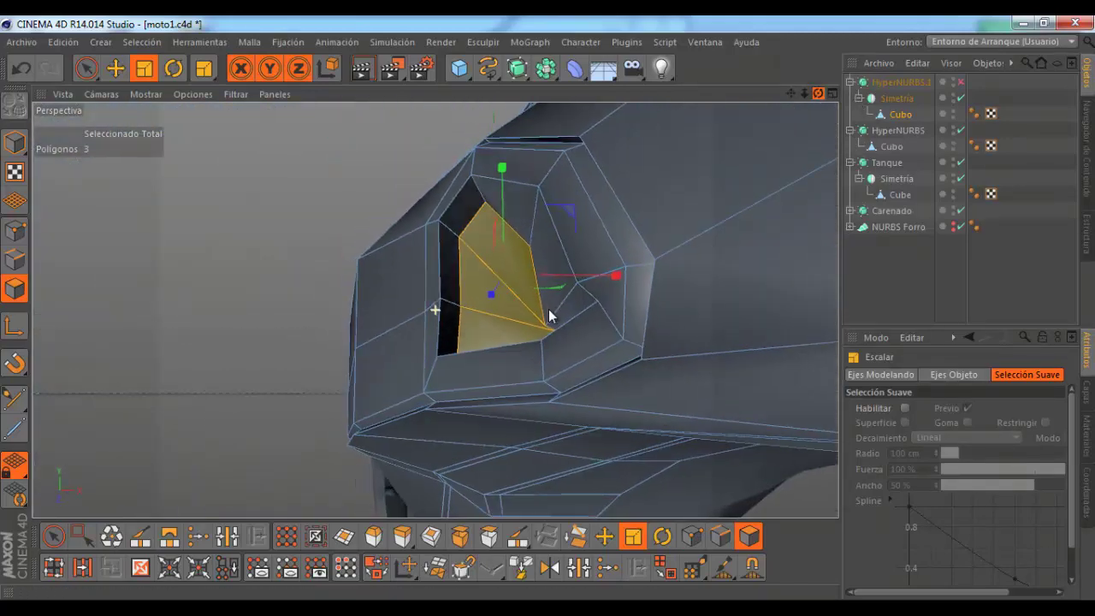
left_click(15, 230)
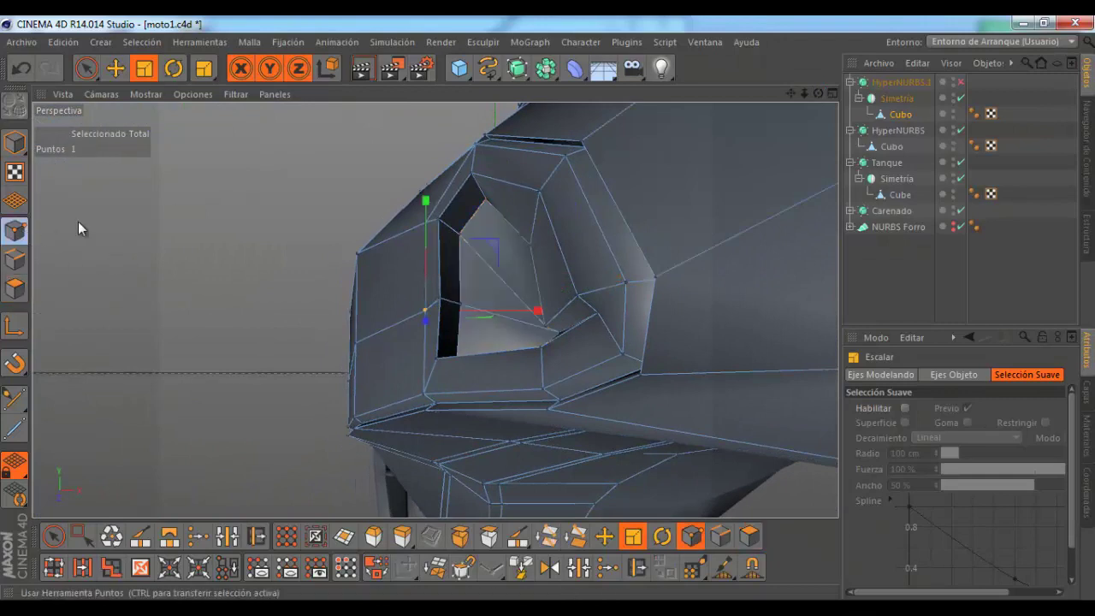
Step: Slide individual points around the scoop opening, including its inner corner vertex, along X
left_click_drag(262, 246, 196, 171, "alt")
left_click(115, 71)
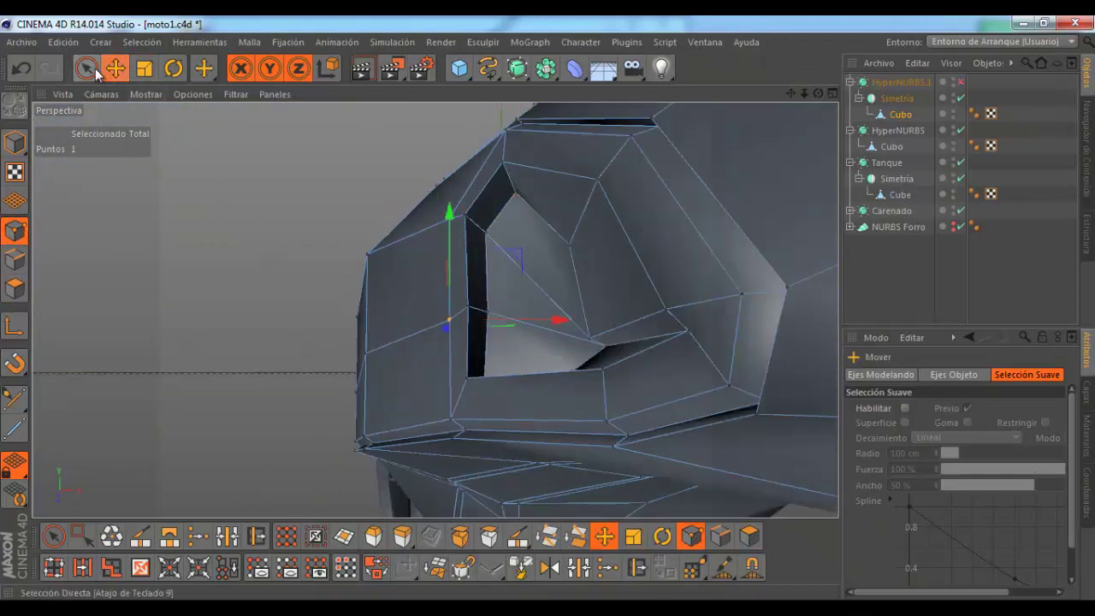
left_click_drag(722, 356, 683, 329, "alt")
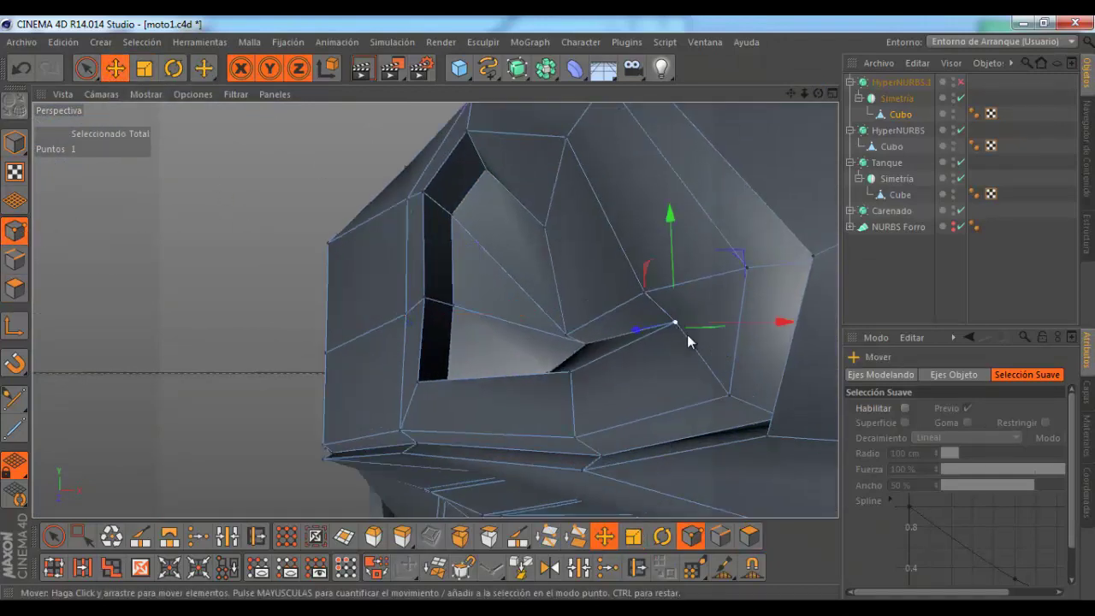
left_click_drag(783, 323, 756, 335)
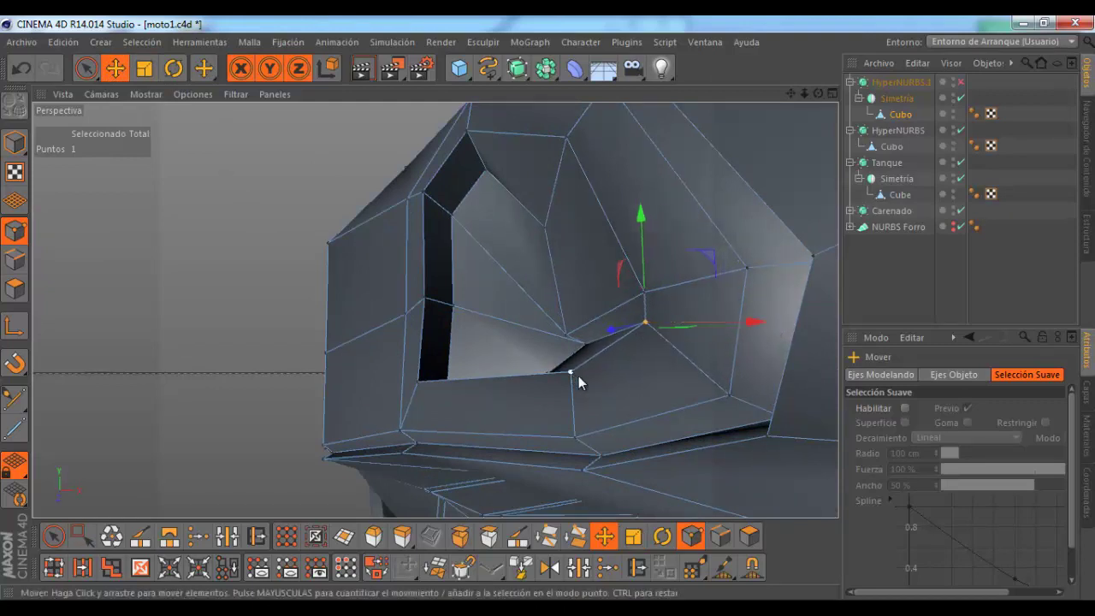
left_click_drag(547, 308, 550, 307, "alt")
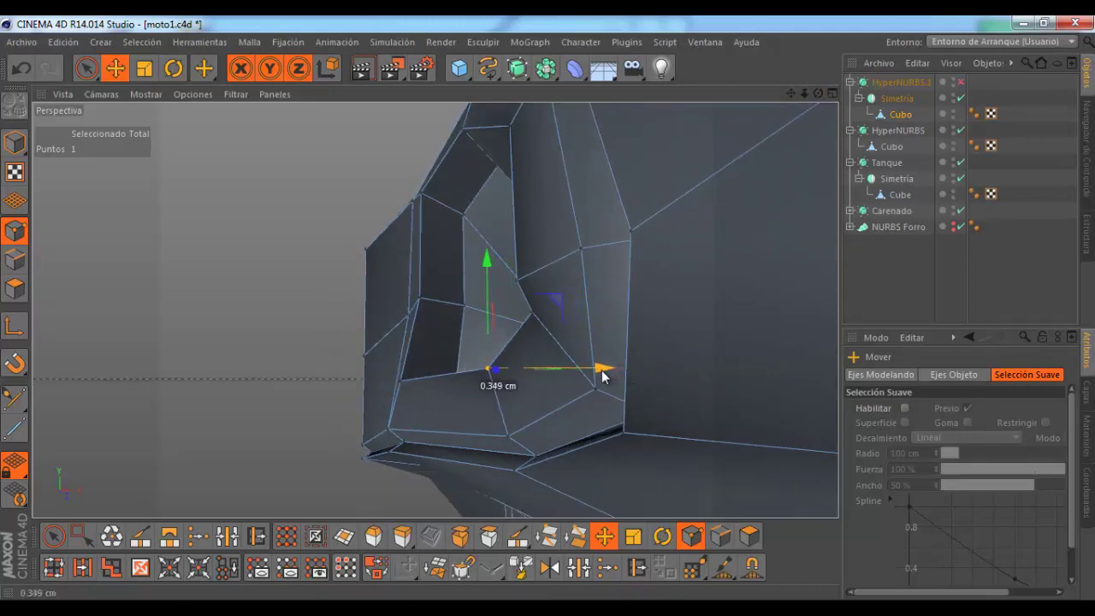
left_click(517, 282)
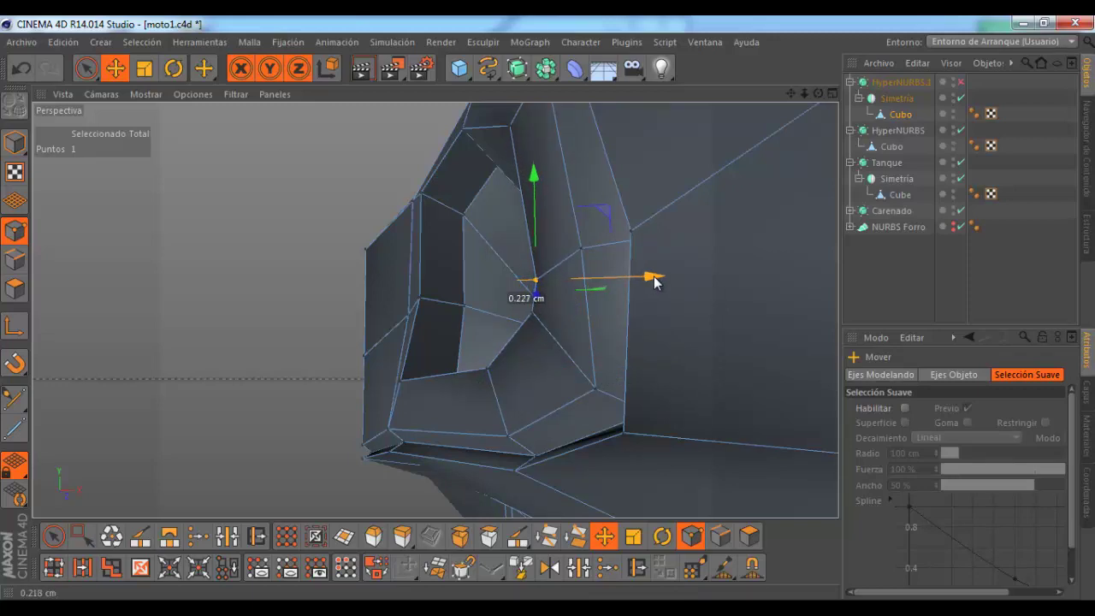
left_click_drag(654, 282, 654, 282)
Step: Move the selected intake points about 0.445 cm and re-enable HyperNURBS.1 smoothing
mouse_move(535, 359)
left_mouse_down("alt")
mouse_move(547, 244)
mouse_move(607, 224)
left_mouse_up("alt")
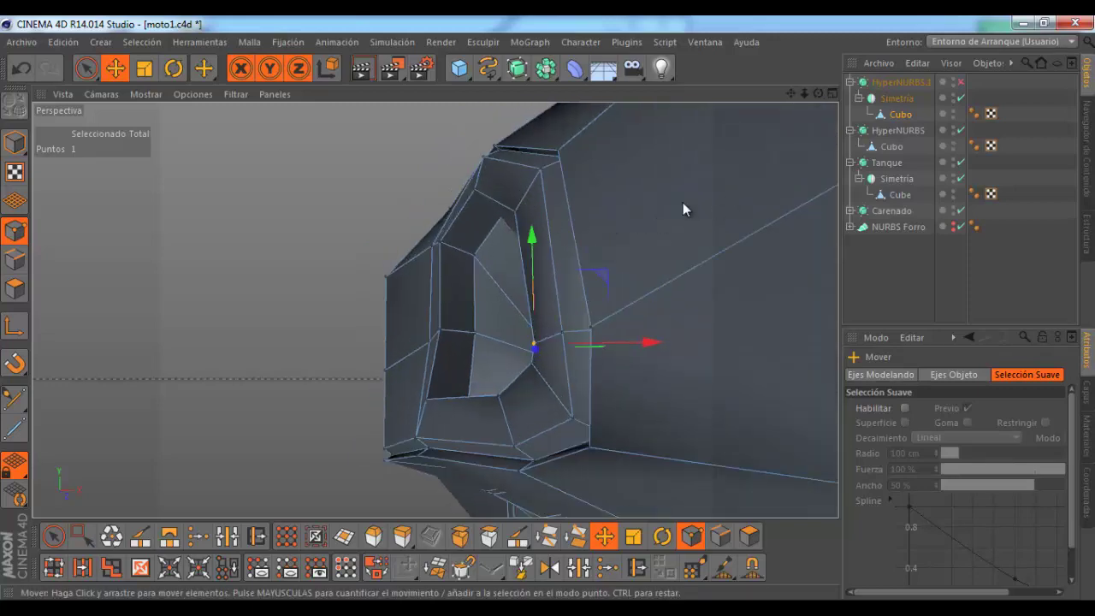
scroll(428, 346, "up", 3)
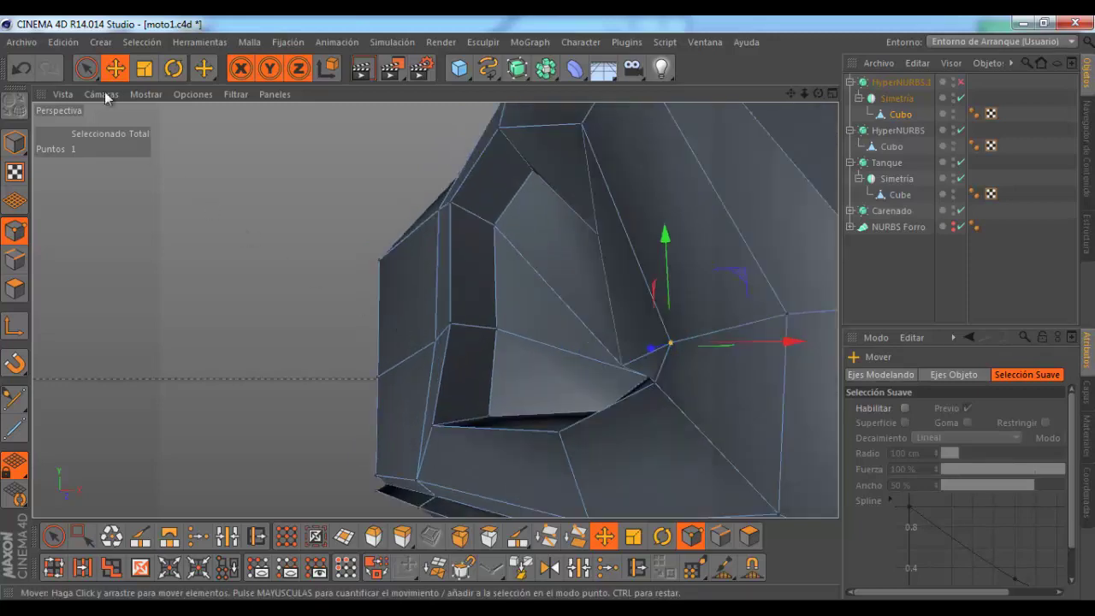
key("space")
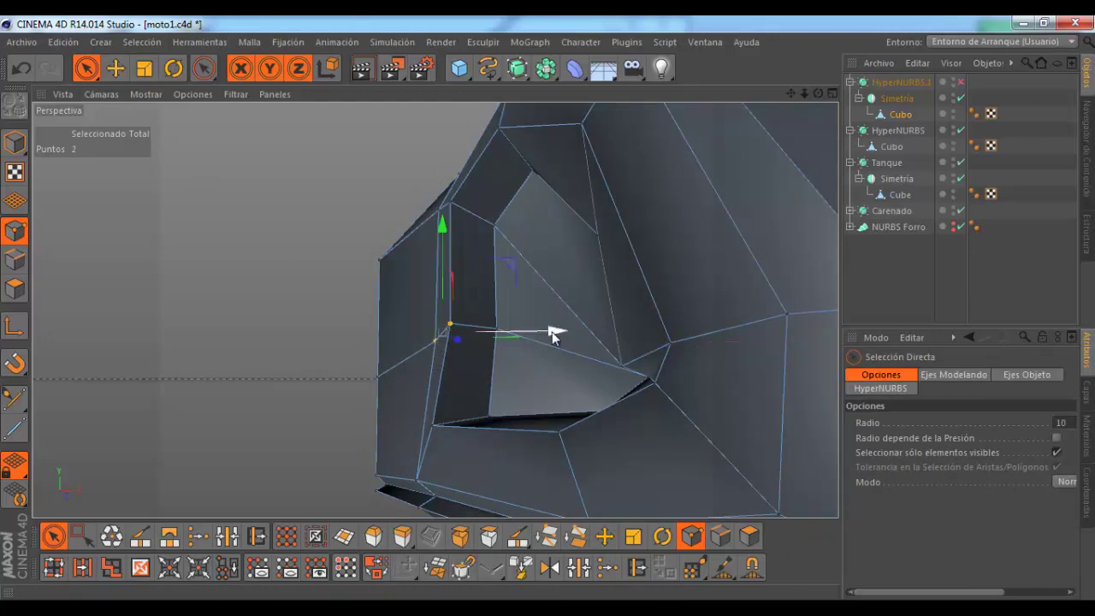
left_click_drag(557, 332, 535, 336)
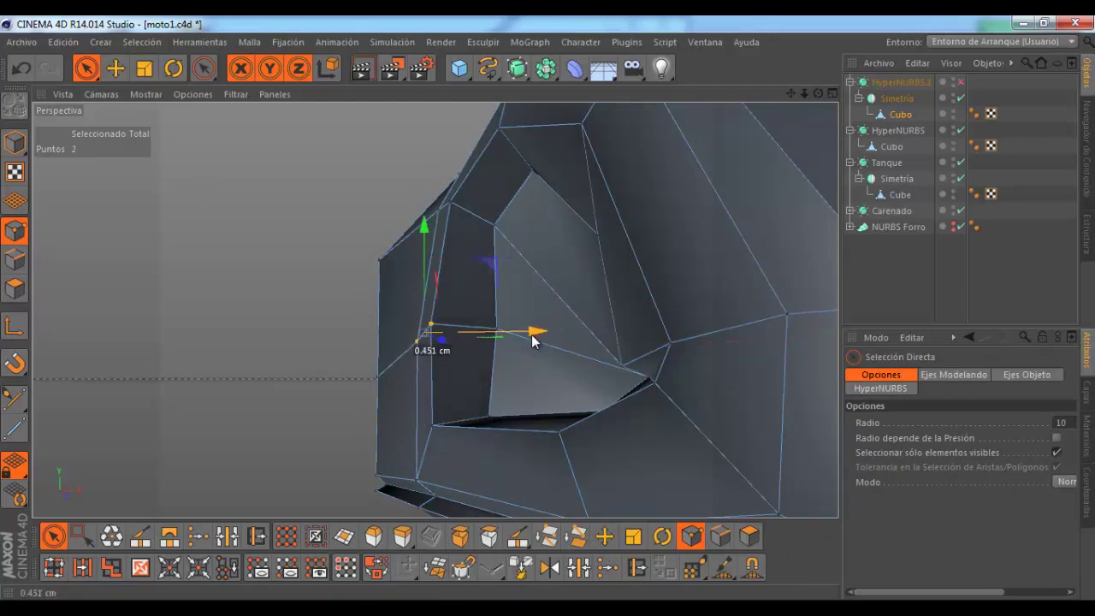
mouse_move(530, 342)
left_mouse_down("alt")
mouse_move(545, 333)
mouse_move(547, 310)
mouse_move(632, 418)
left_mouse_up("alt")
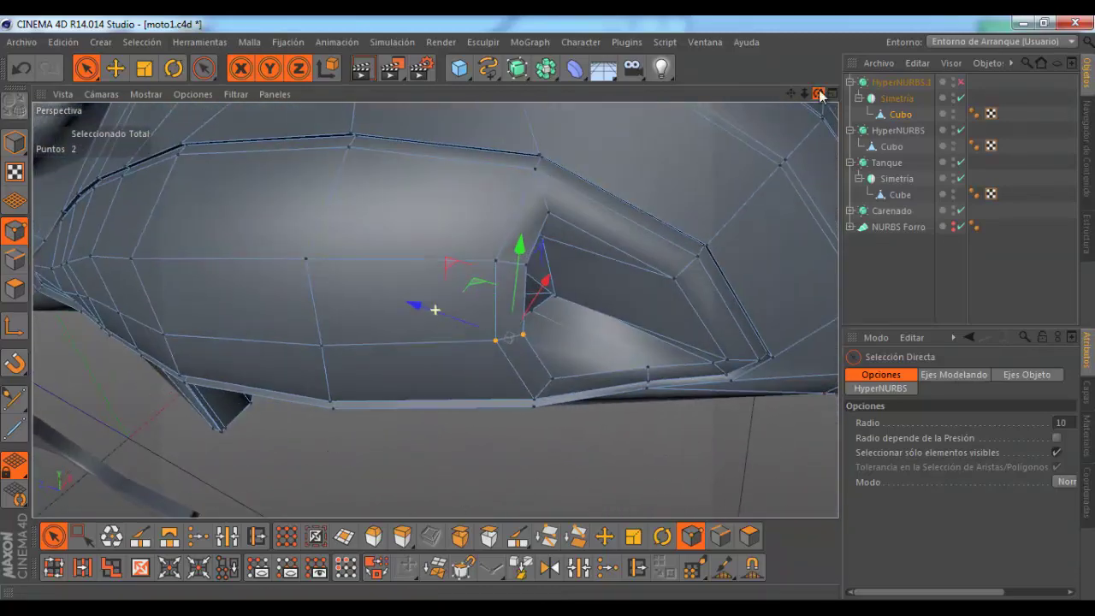
scroll(637, 419, "up", 5)
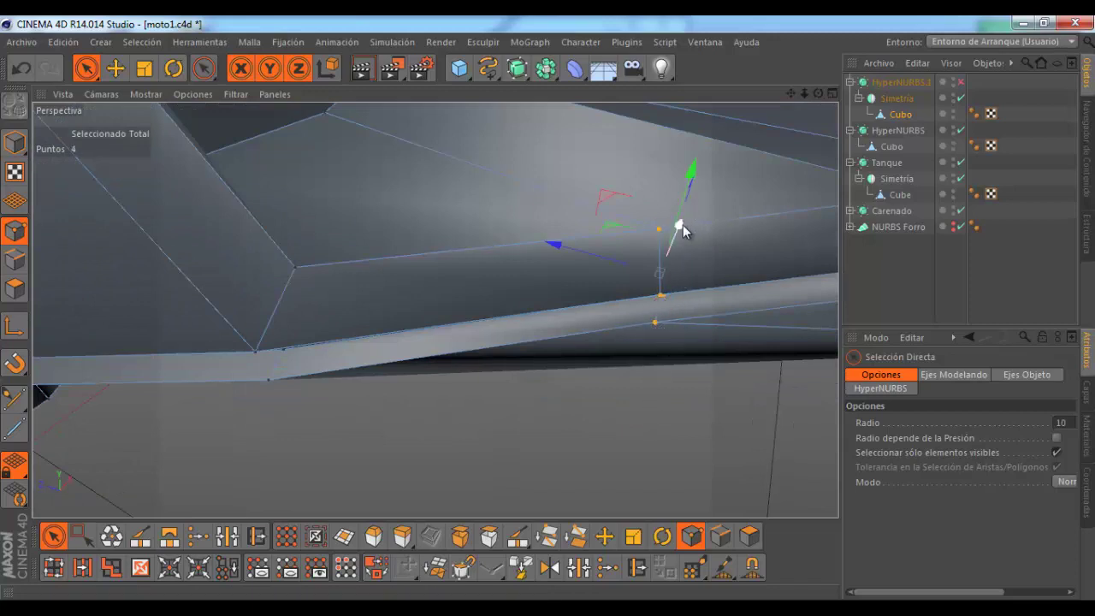
left_click_drag(680, 229, 678, 243)
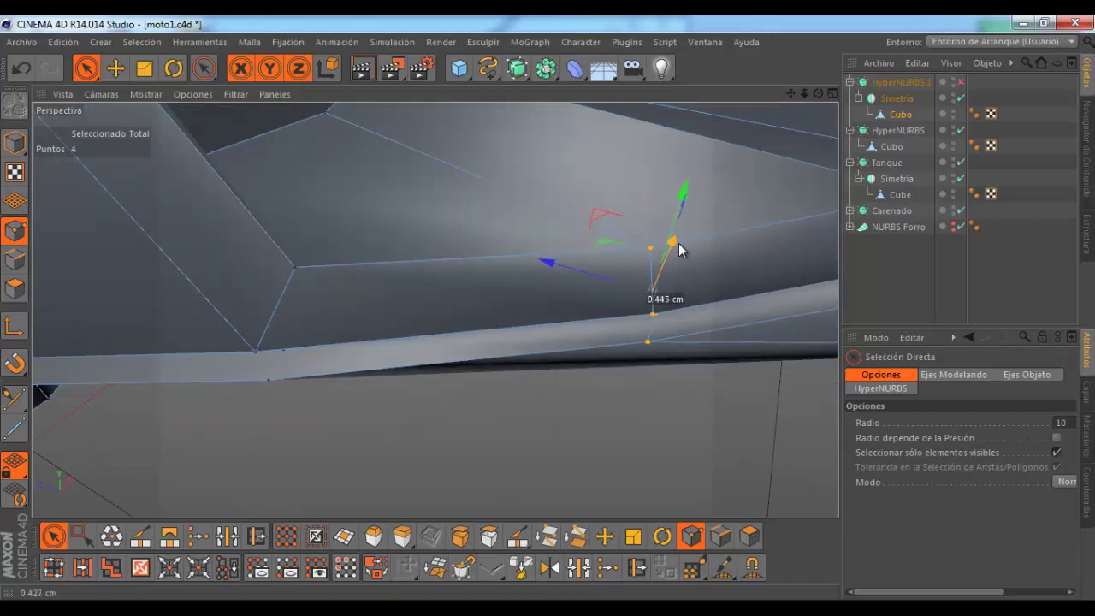
scroll(554, 349, "down", 3)
scroll(553, 349, "down", 2)
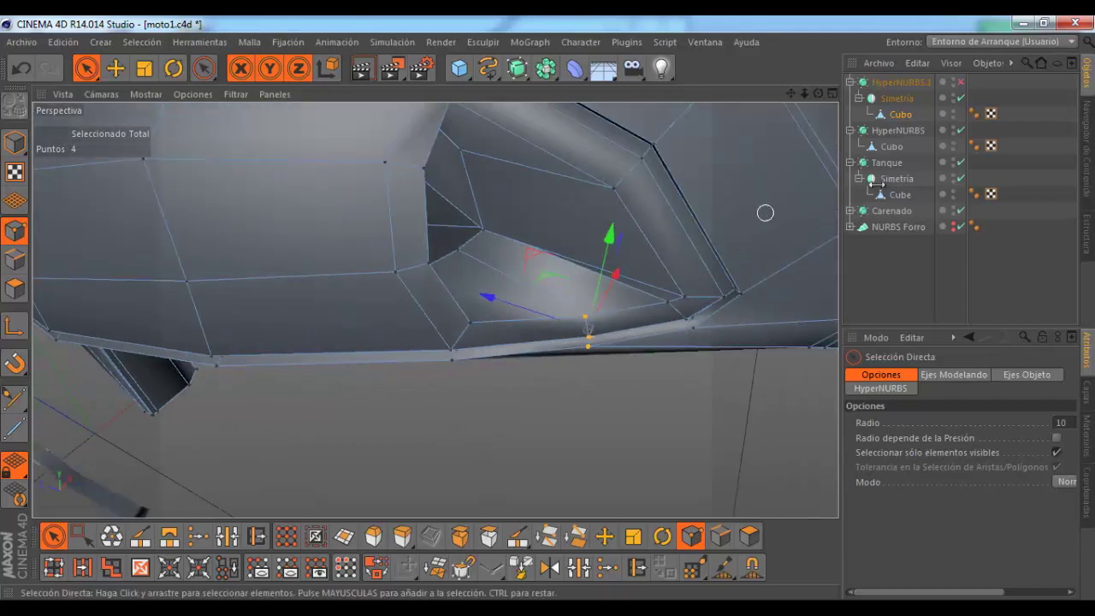
left_click(961, 81)
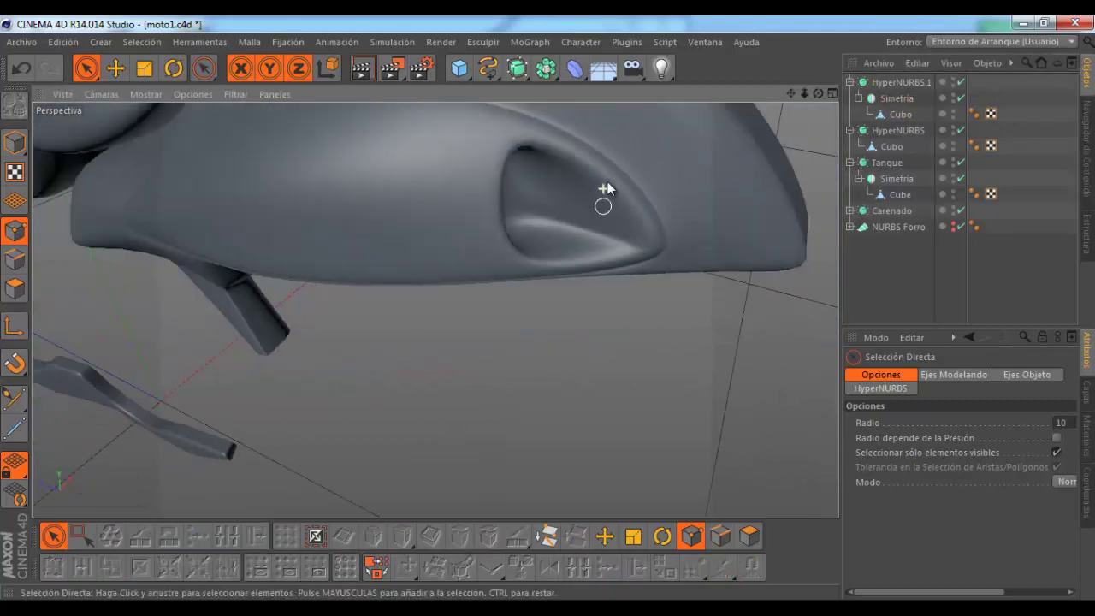
Step: Orbit around the smoothed air scoop from several angles, then turn HyperNURBS.1 off
scroll(644, 197, "down", 1)
mouse_move(818, 92)
left_mouse_down()
mouse_move(554, 318)
mouse_move(535, 307)
mouse_move(552, 308)
mouse_move(618, 186)
left_mouse_up()
scroll(522, 229, "up", 2)
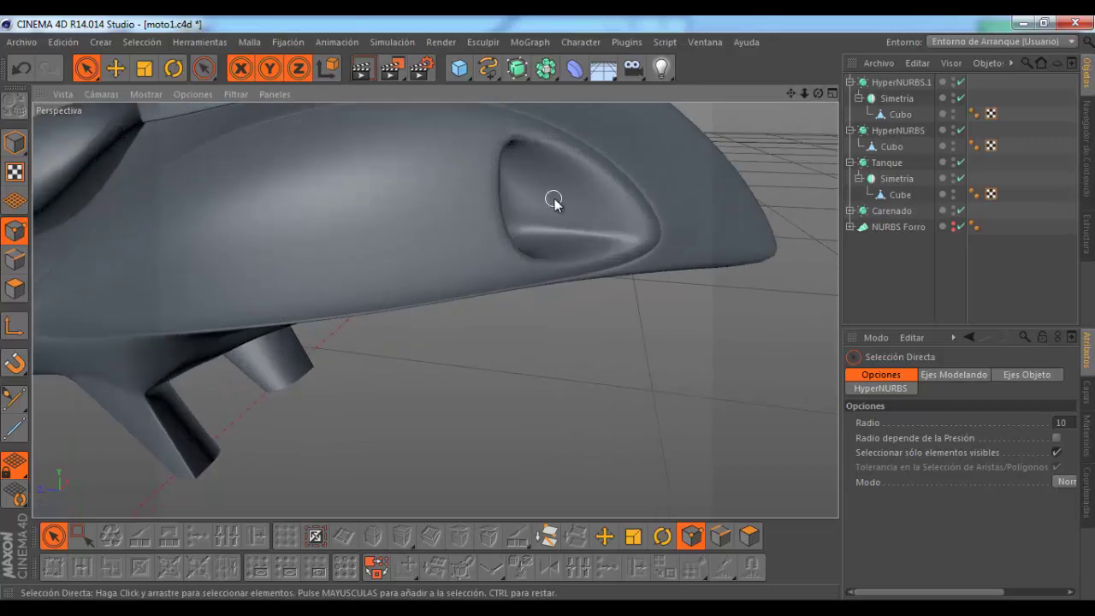
left_click_drag(553, 200, 511, 247, "alt")
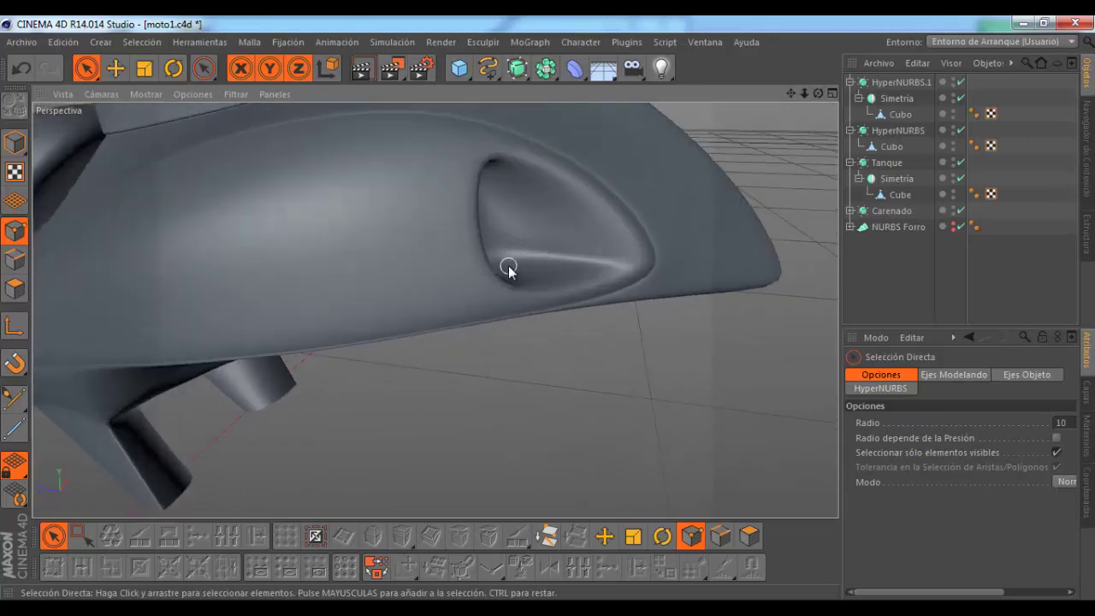
mouse_move(508, 306)
left_mouse_down("alt")
mouse_move(624, 225)
mouse_move(641, 190)
left_mouse_up("alt")
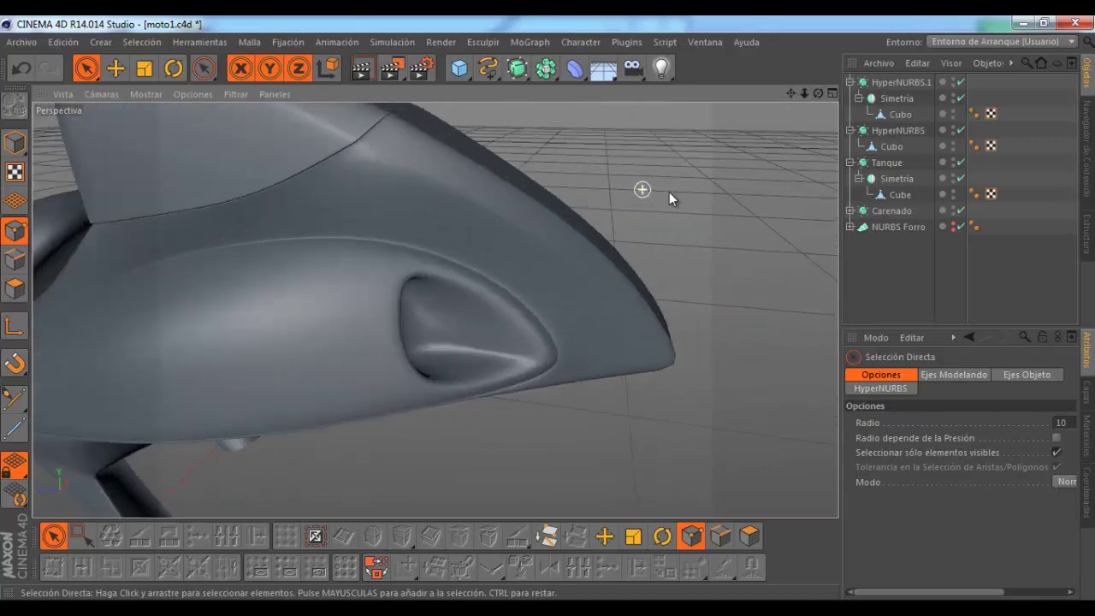
left_click(899, 114)
Step: Select Cubo and live-select the vertical six-polygon strip on the fairing's side
left_click(960, 81)
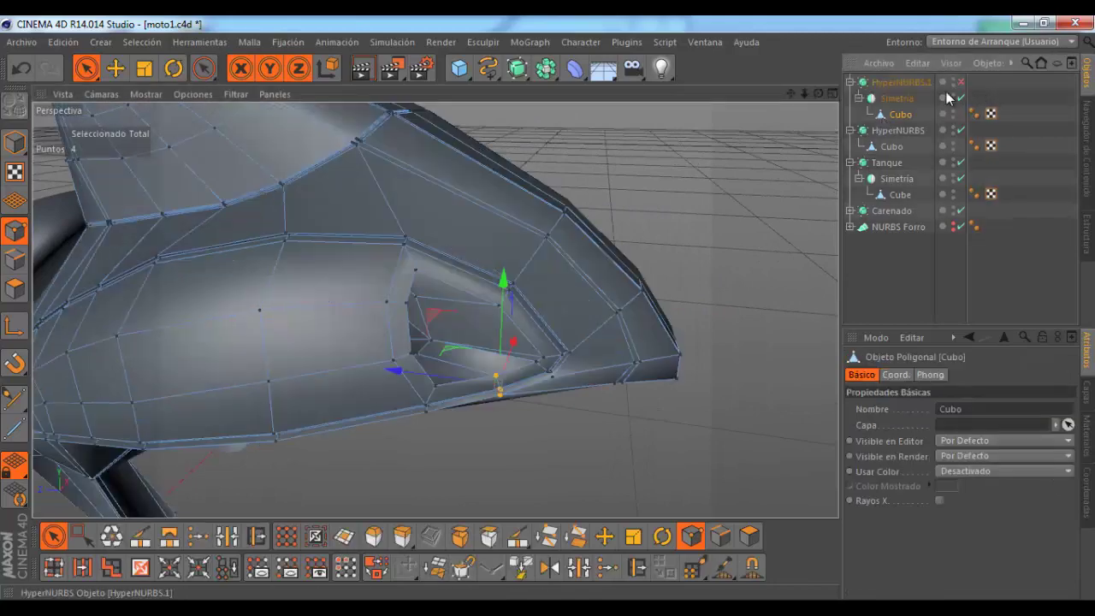
left_click_drag(684, 256, 772, 218, "alt")
mouse_move(818, 93)
left_mouse_down()
mouse_move(519, 242)
mouse_move(546, 308)
left_mouse_up()
scroll(546, 308, "up", 3)
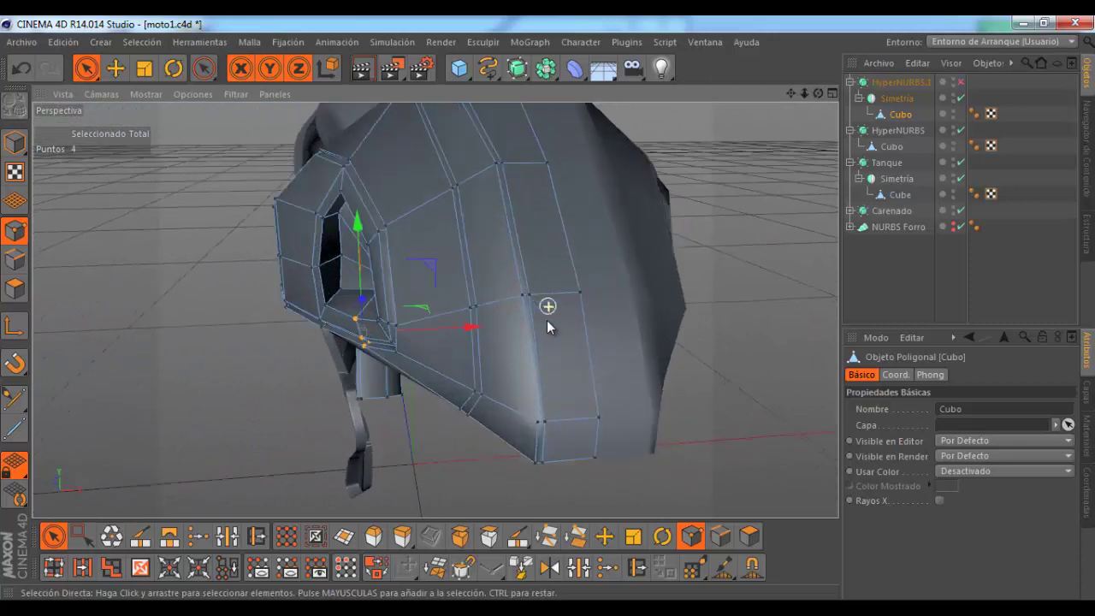
left_click_drag(543, 244, 122, 238, "alt")
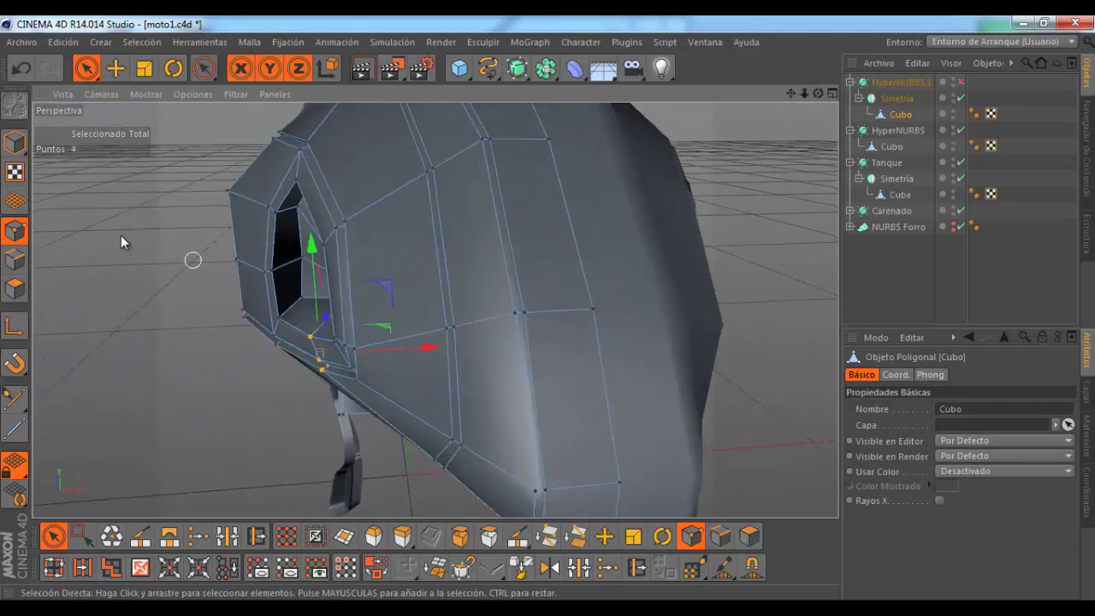
left_click(17, 290)
left_click_drag(516, 248, 537, 384)
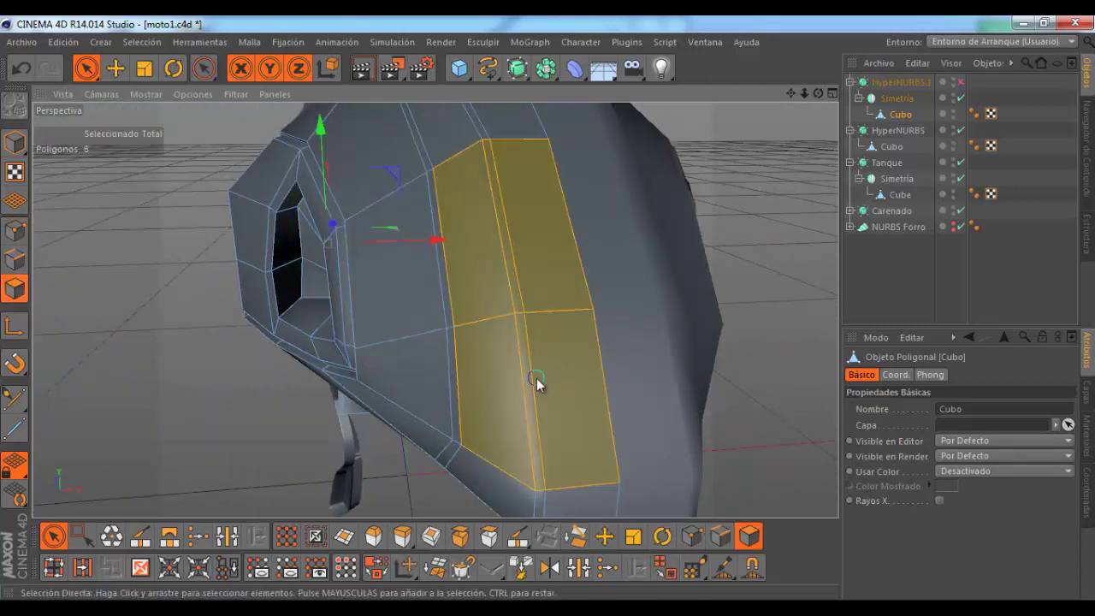
left_click_drag(553, 493, 551, 494)
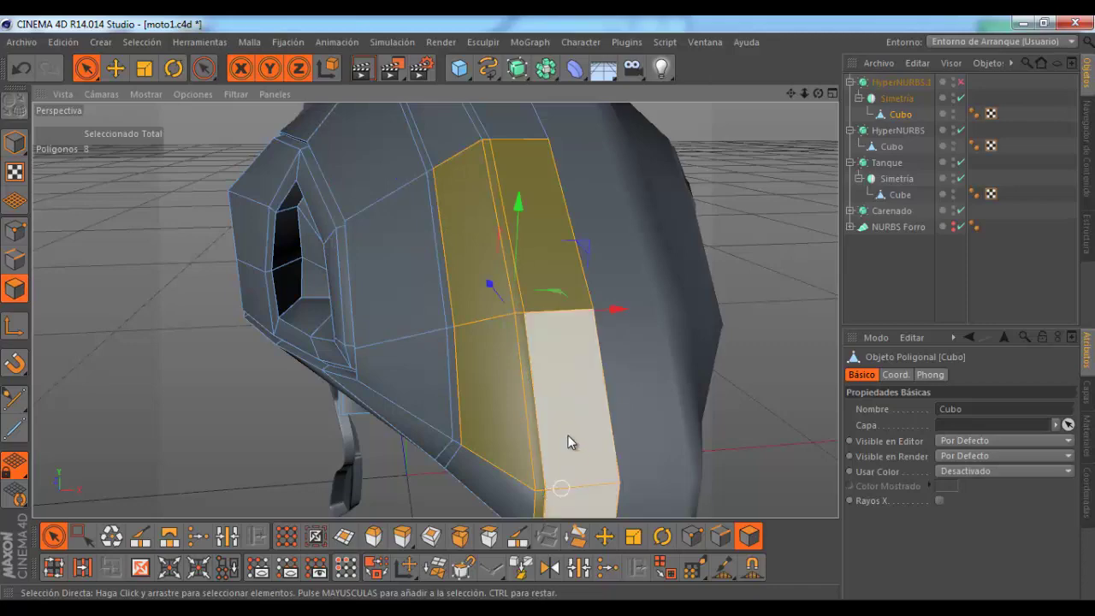
left_click(487, 389, "ctrl")
left_click(484, 307, "ctrl")
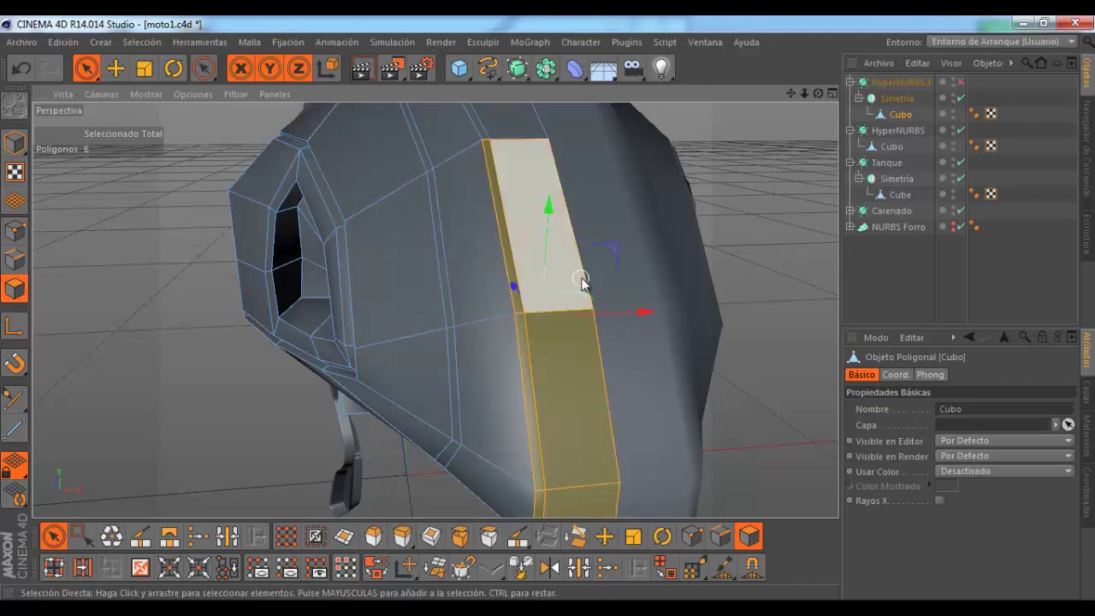
mouse_move(582, 281)
left_mouse_down("alt")
mouse_move(521, 239)
mouse_move(541, 322)
mouse_move(482, 257)
mouse_move(501, 237)
left_mouse_up("alt")
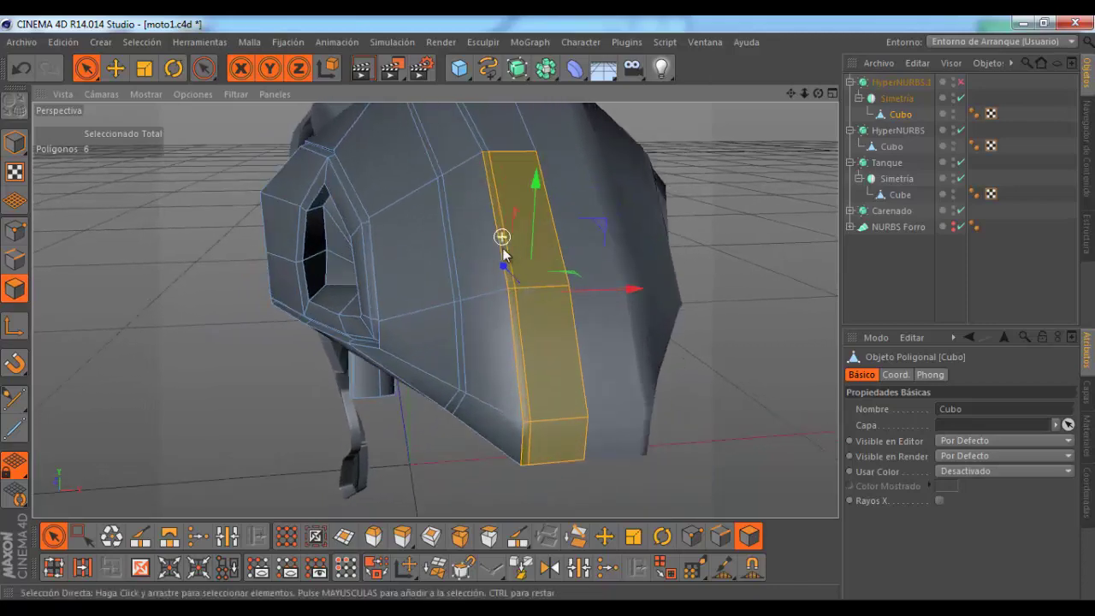
right_click_drag(501, 237, 558, 318, "alt")
Step: Inset the strip with Extrusión Interior at a 0.15 cm offset
left_click(432, 530)
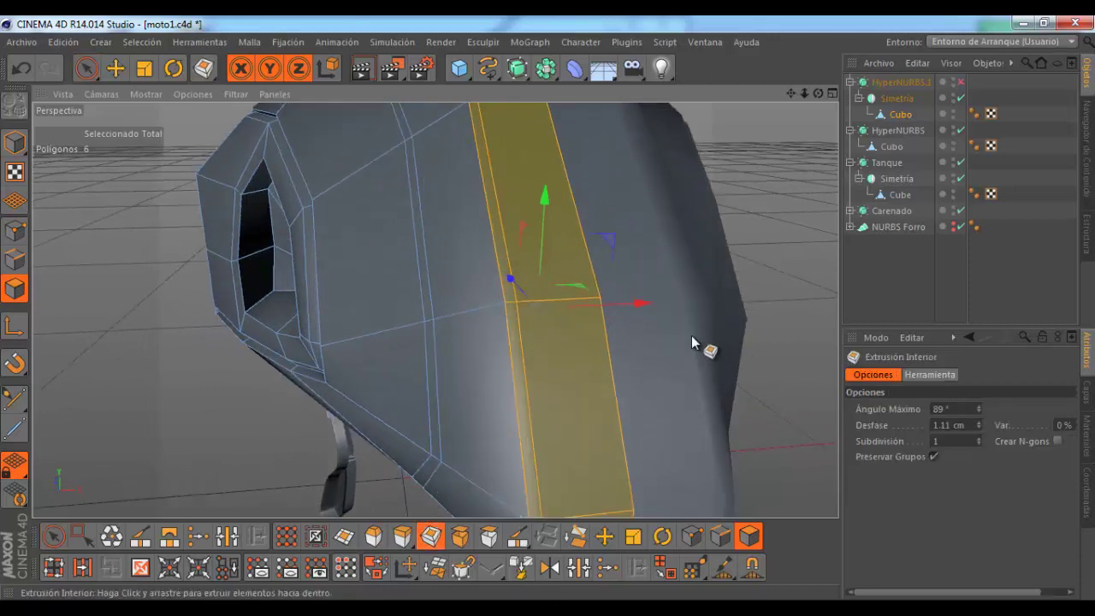
left_click_drag(548, 315, 549, 314)
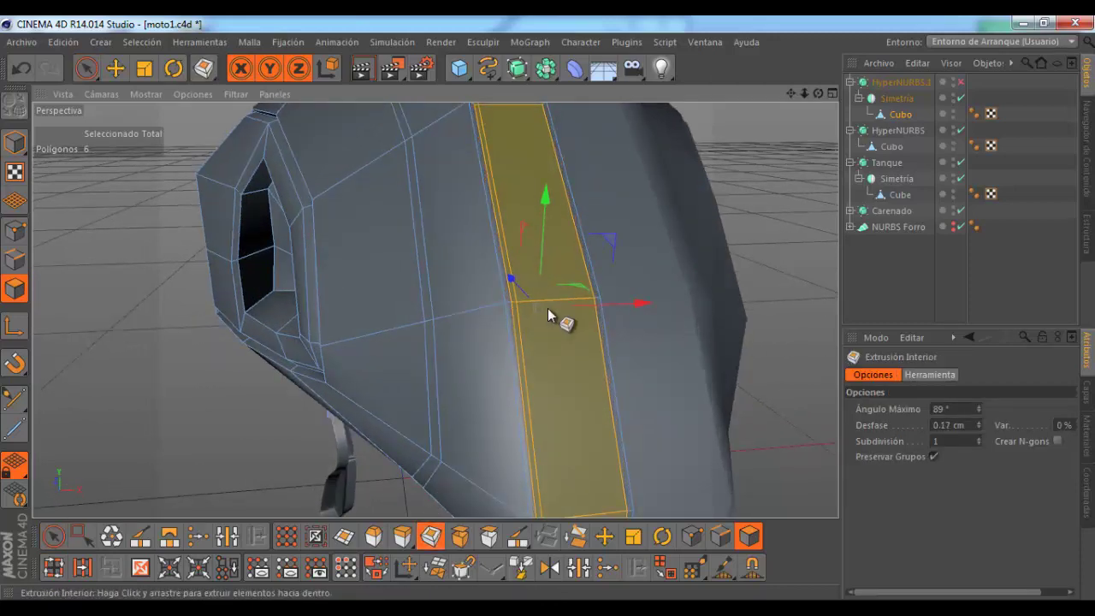
left_click_drag(684, 345, 531, 271, "alt")
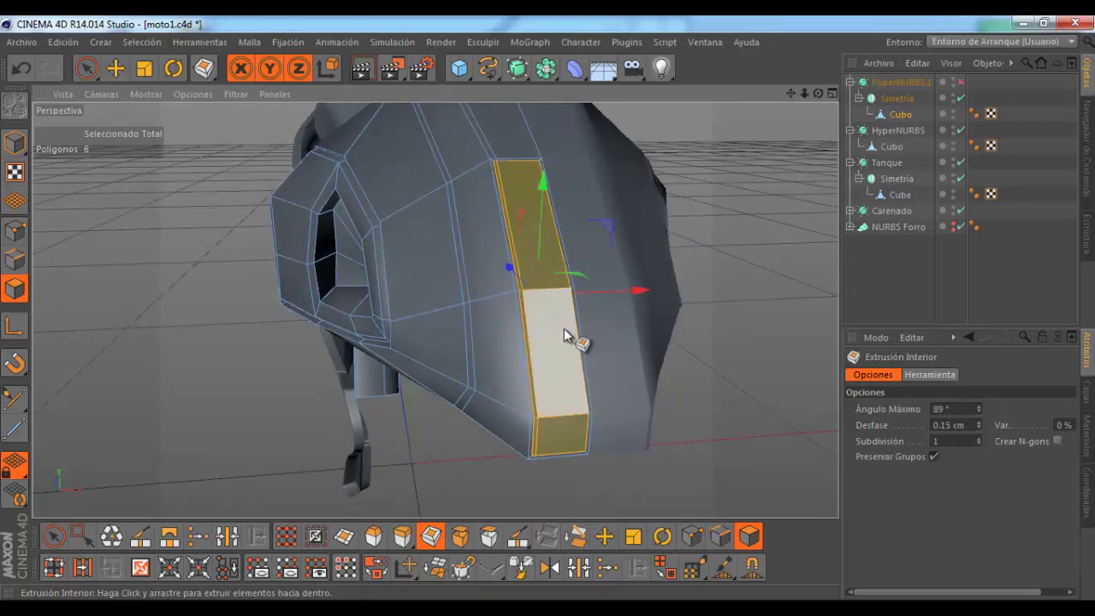
mouse_move(453, 264)
left_mouse_down("alt")
mouse_move(547, 244)
mouse_move(476, 235)
left_mouse_up("alt")
Step: Pick the thin inset-border sliver polygons along the strip edge and delete them
scroll(539, 239, "up", 5)
left_click(86, 67)
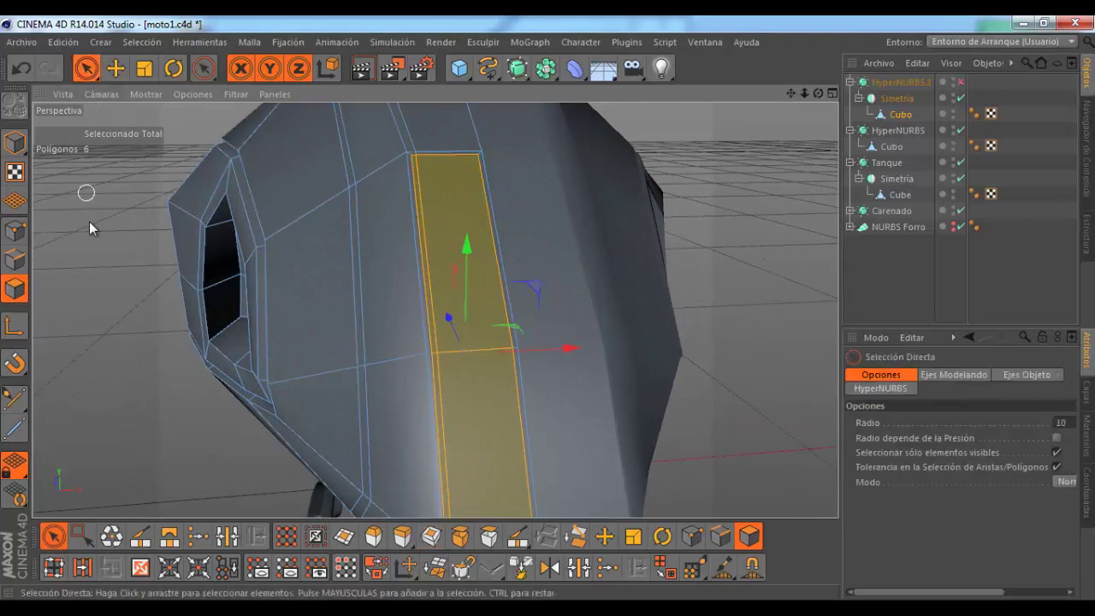
scroll(533, 227, "up", 3)
scroll(513, 224, "up", 3)
left_click(460, 217)
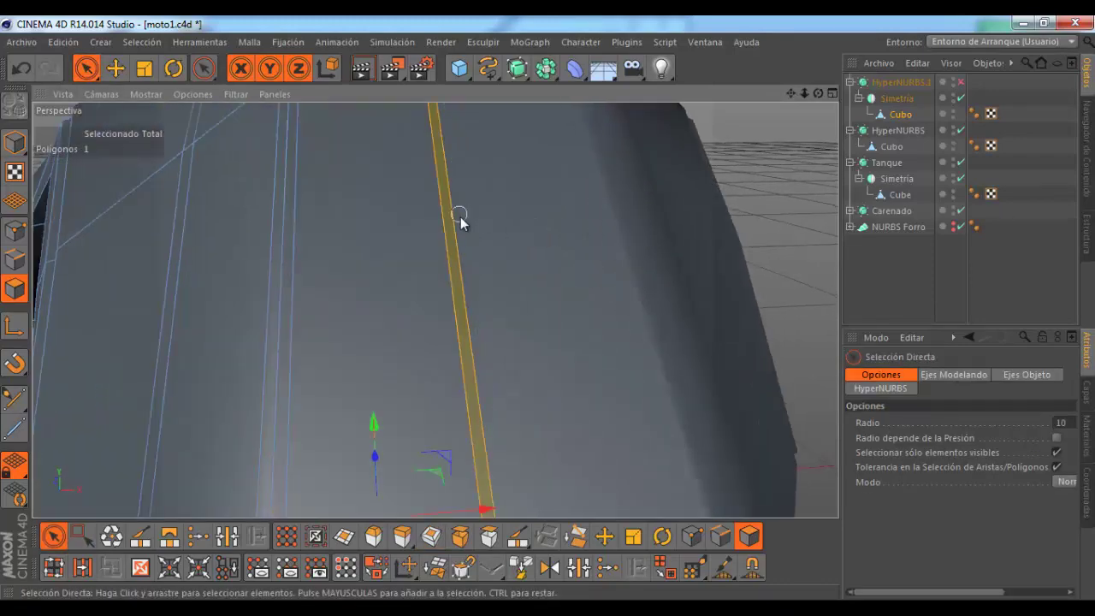
scroll(509, 310, "down", 5)
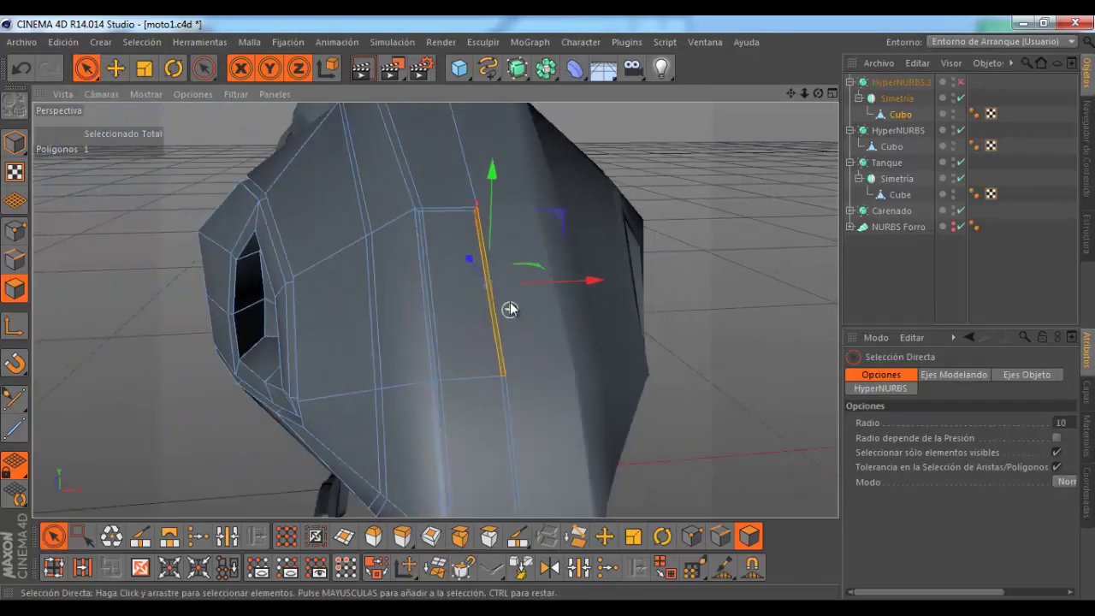
scroll(522, 422, "up", 5)
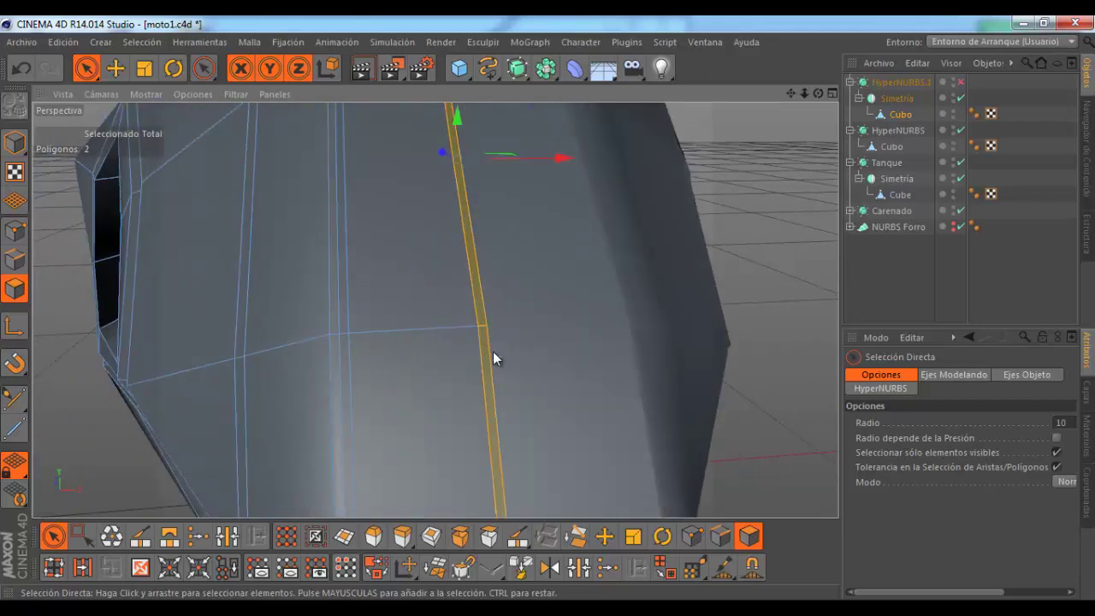
scroll(493, 357, "down", 3)
scroll(513, 274, "down", 2)
scroll(539, 423, "up", 3)
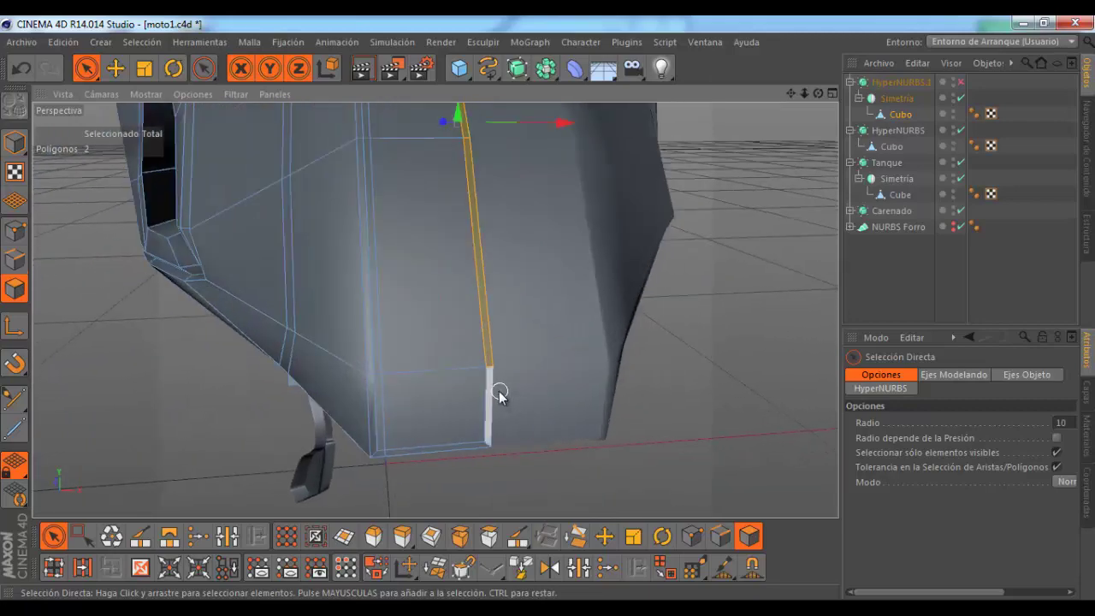
scroll(510, 395, "down", 3)
scroll(516, 273, "up", 3)
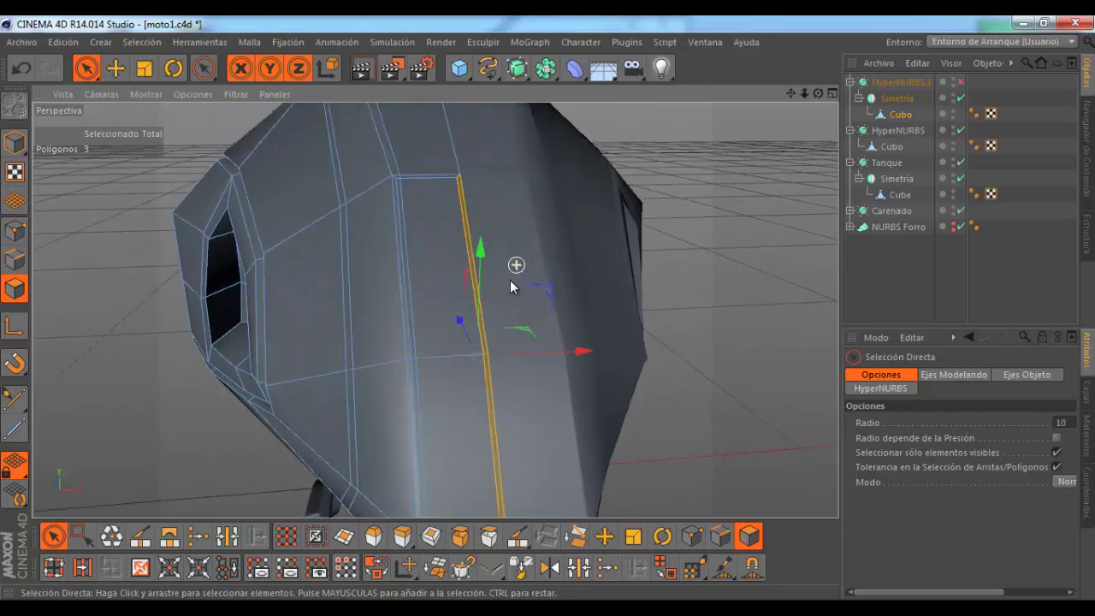
left_click(507, 286)
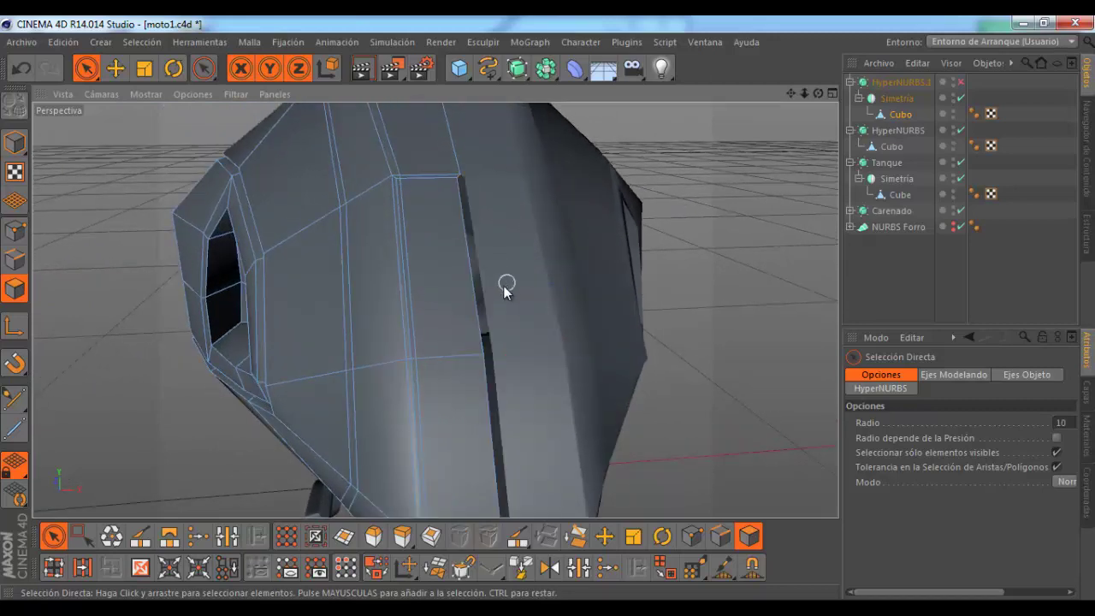
scroll(510, 276, "down", 2)
scroll(515, 333, "up", 2)
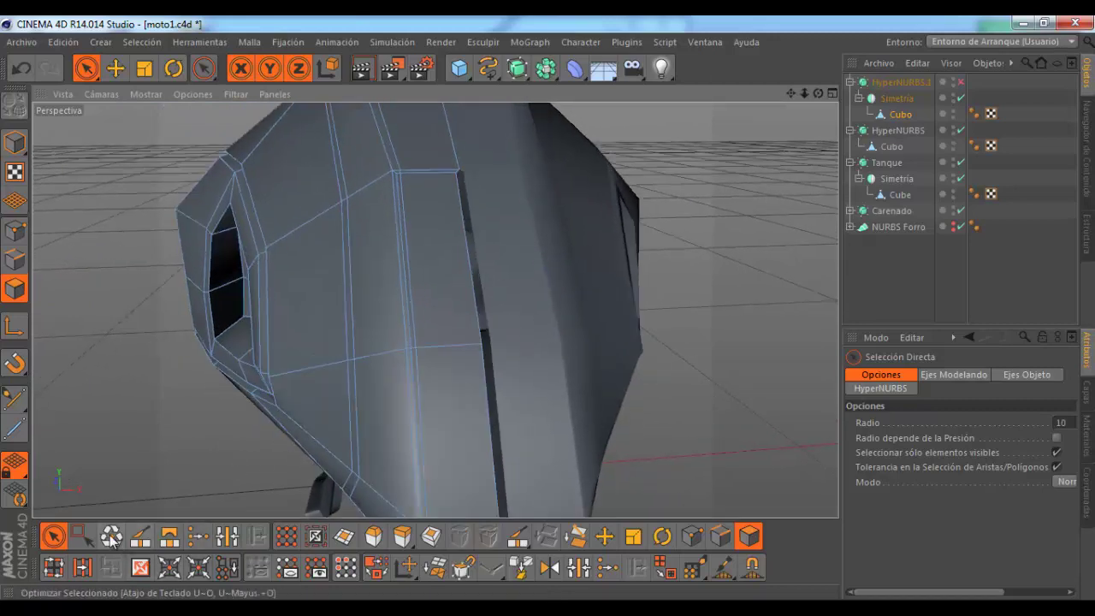
scroll(510, 337, "up", 3)
scroll(507, 367, "down", 2)
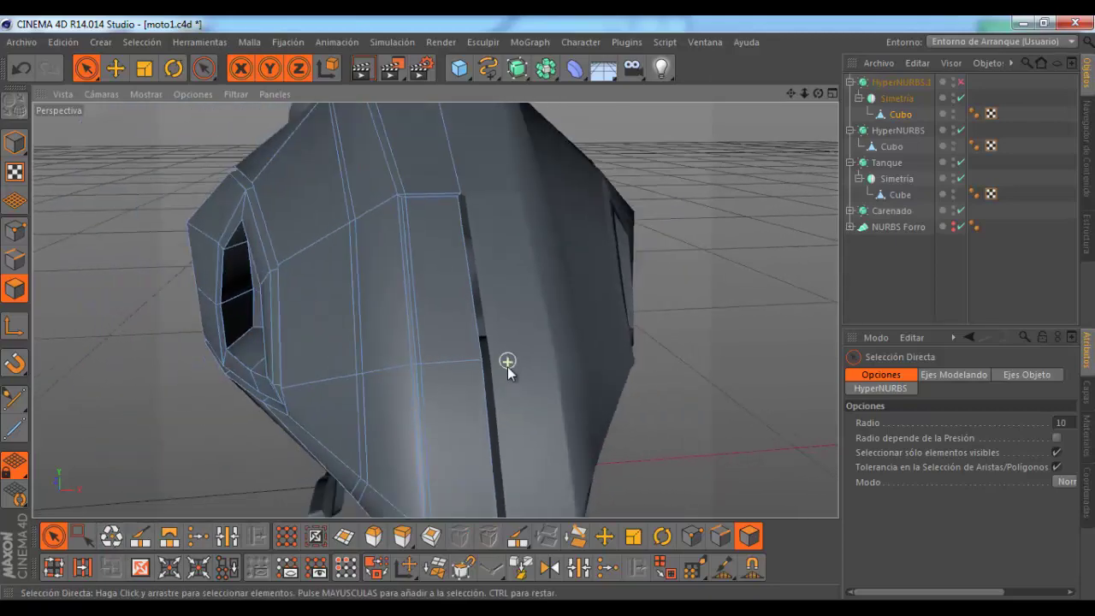
scroll(500, 241, "up", 2)
Step: Set the four groove-edge points to X = 0 cm with Asignar Valor al Punto
left_click(14, 230)
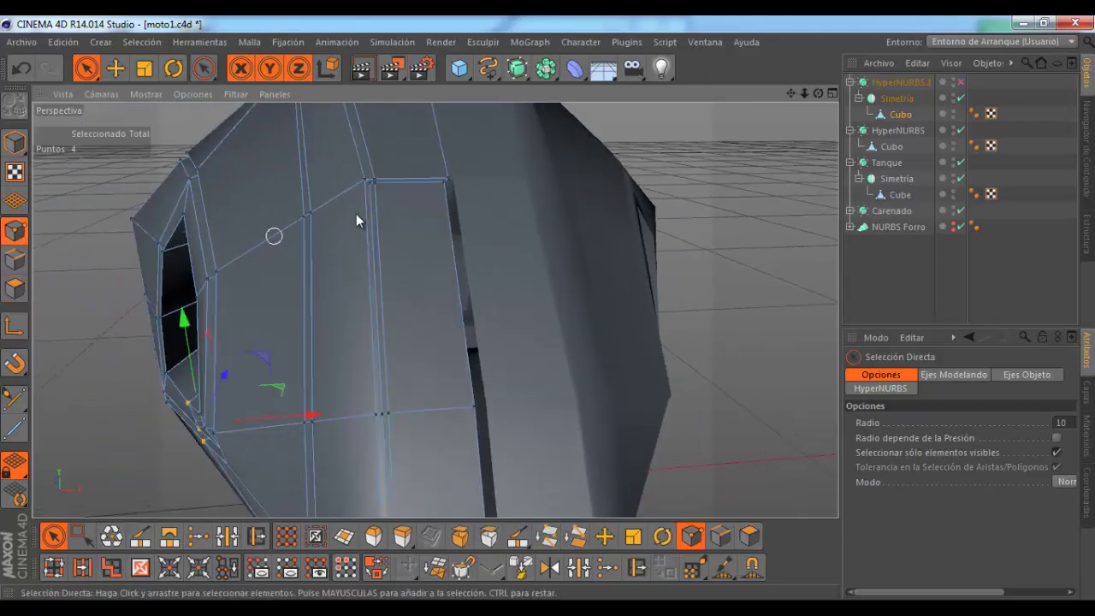
scroll(424, 206, "down", 1)
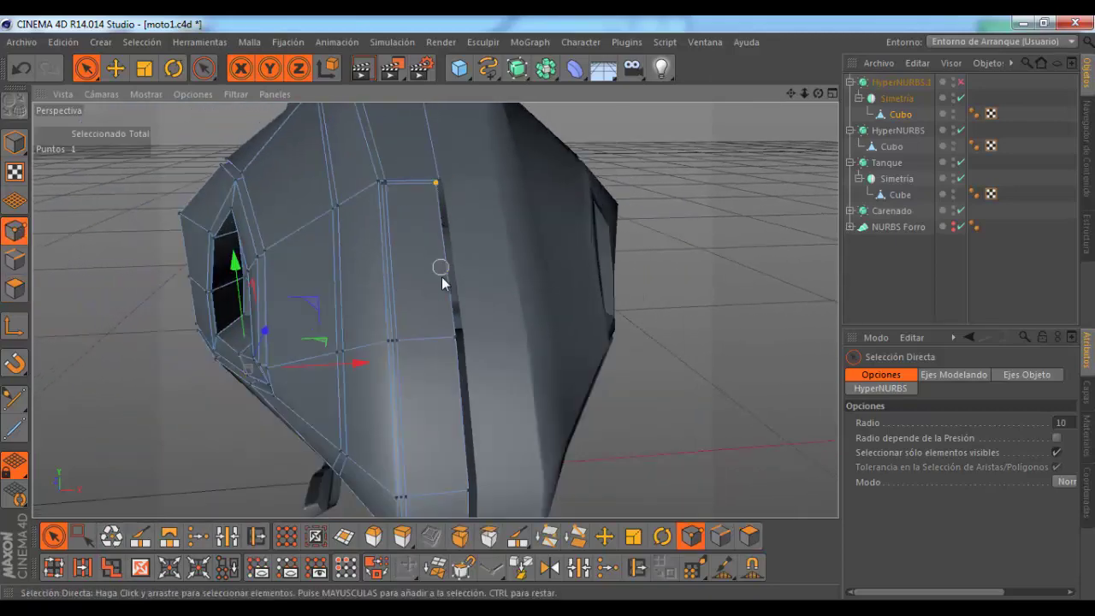
left_click_drag(511, 349, 493, 390, "alt")
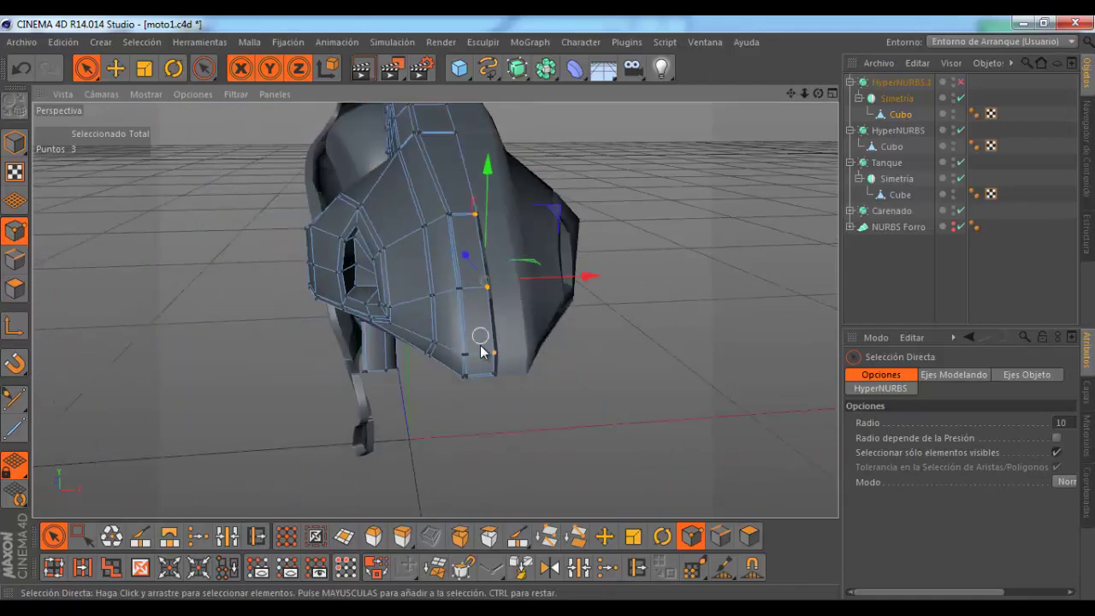
scroll(557, 359, "up", 2)
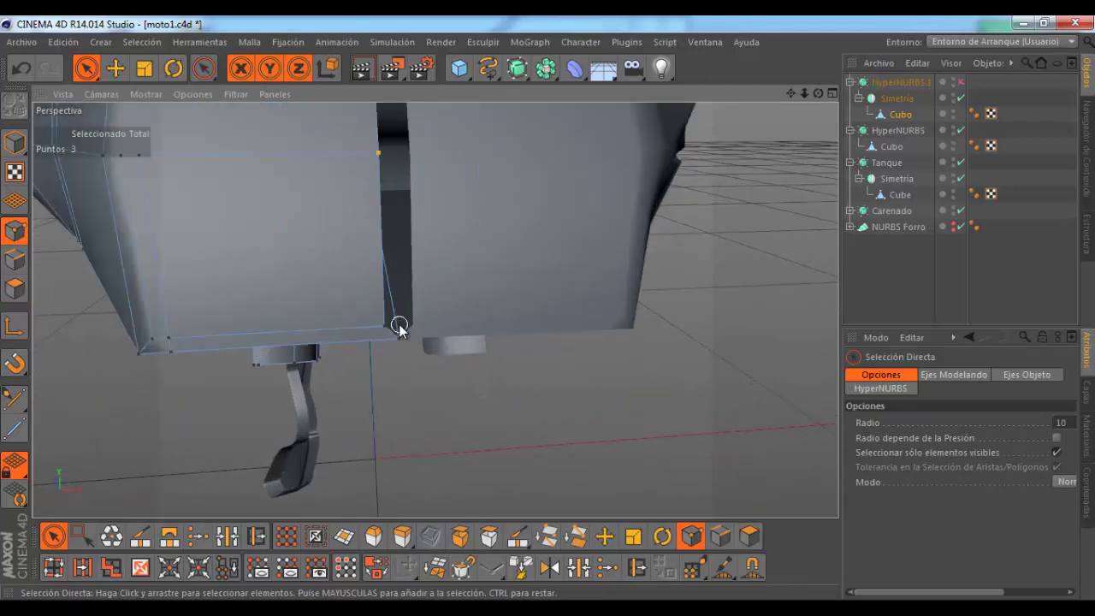
mouse_move(429, 319)
left_mouse_down("alt")
mouse_move(459, 310)
mouse_move(479, 285)
left_mouse_up("alt")
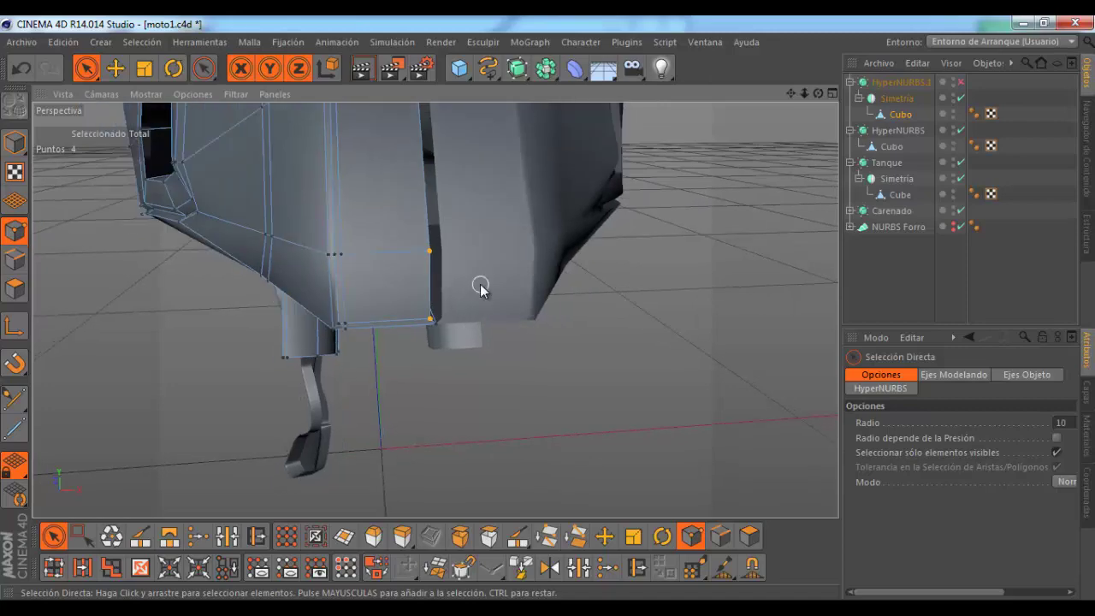
right_click(480, 284)
left_click(531, 397)
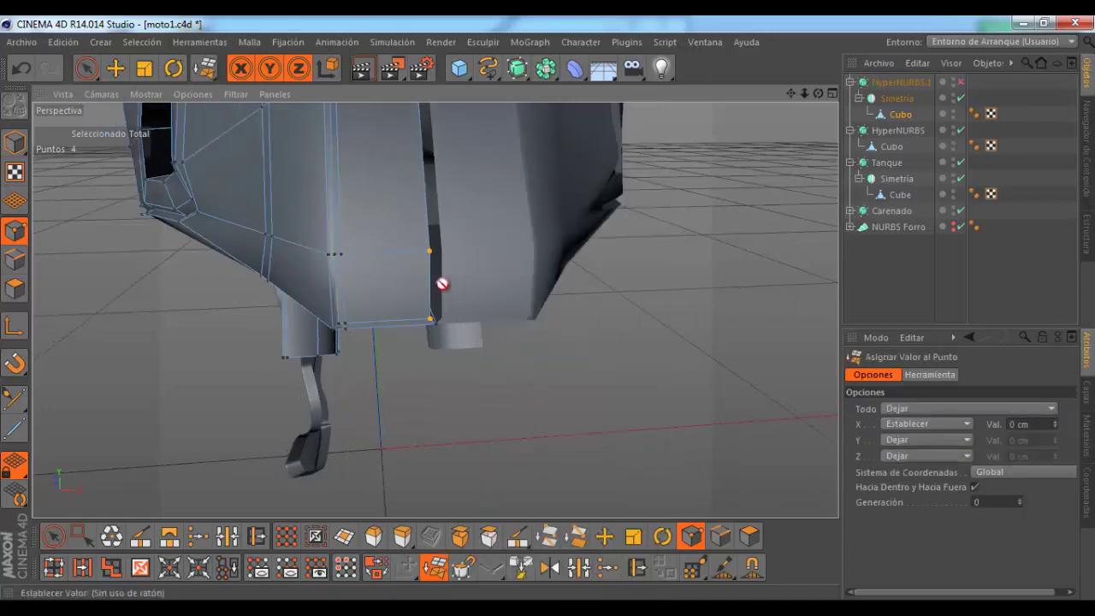
mouse_move(445, 288)
left_mouse_down("alt")
mouse_move(459, 328)
mouse_move(464, 228)
mouse_move(436, 219)
mouse_move(707, 189)
left_mouse_up("alt")
scroll(455, 220, "up", 2)
scroll(452, 224, "up", 2)
scroll(439, 230, "up", 2)
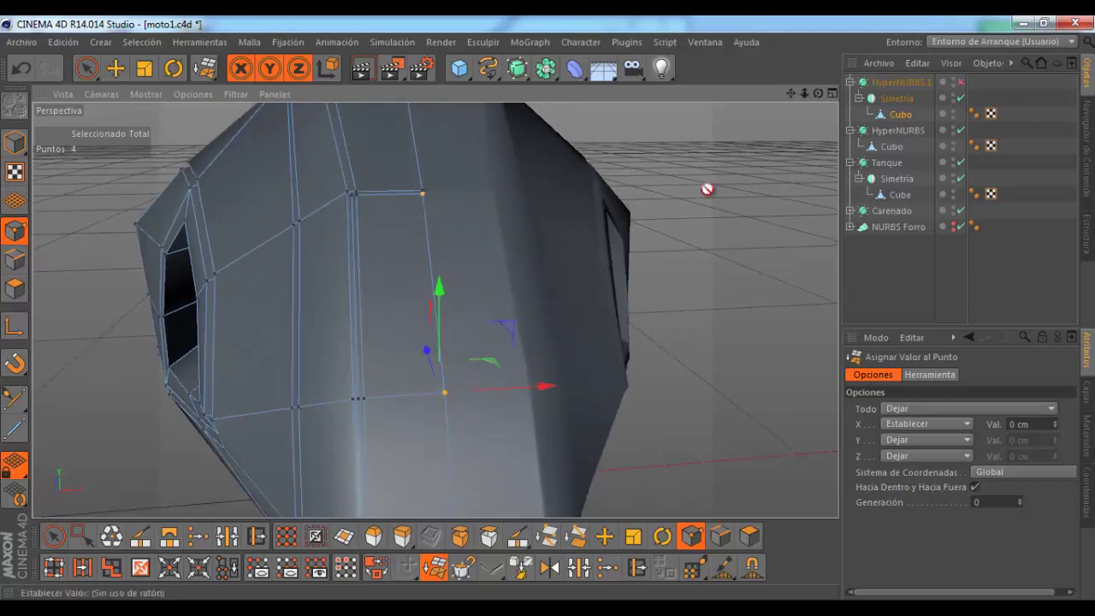
mouse_move(819, 94)
left_mouse_down()
mouse_move(550, 315)
mouse_move(411, 207)
mouse_move(386, 249)
mouse_move(79, 251)
left_mouse_up()
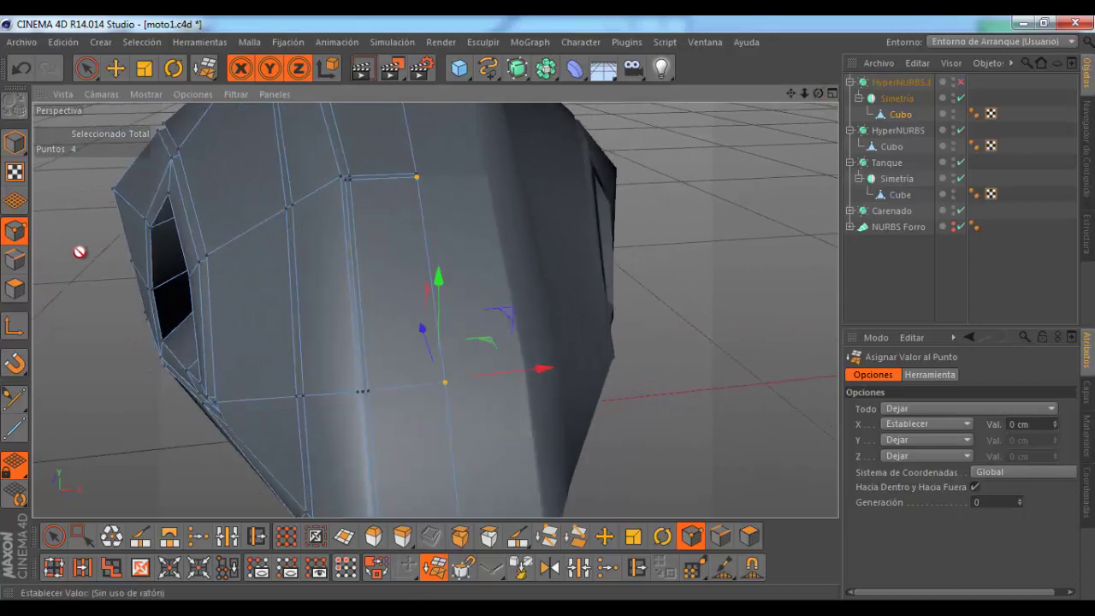
left_click(15, 290)
Step: Live-select the long fairing strip polygons from the seam-side front down to the bottom
left_click(86, 68)
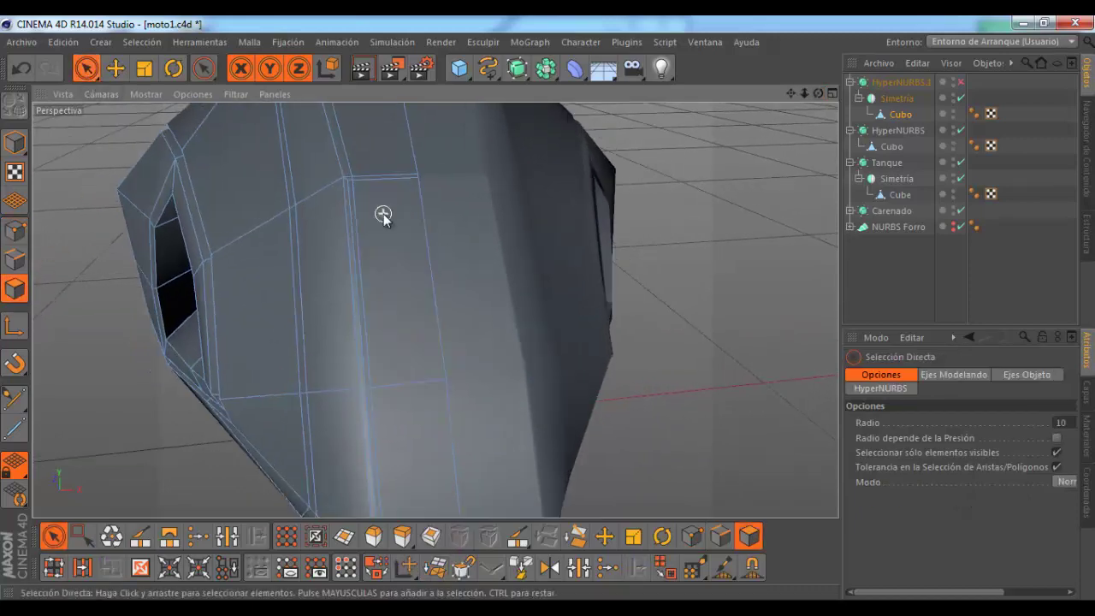
scroll(383, 216, "up", 3)
left_click(337, 188)
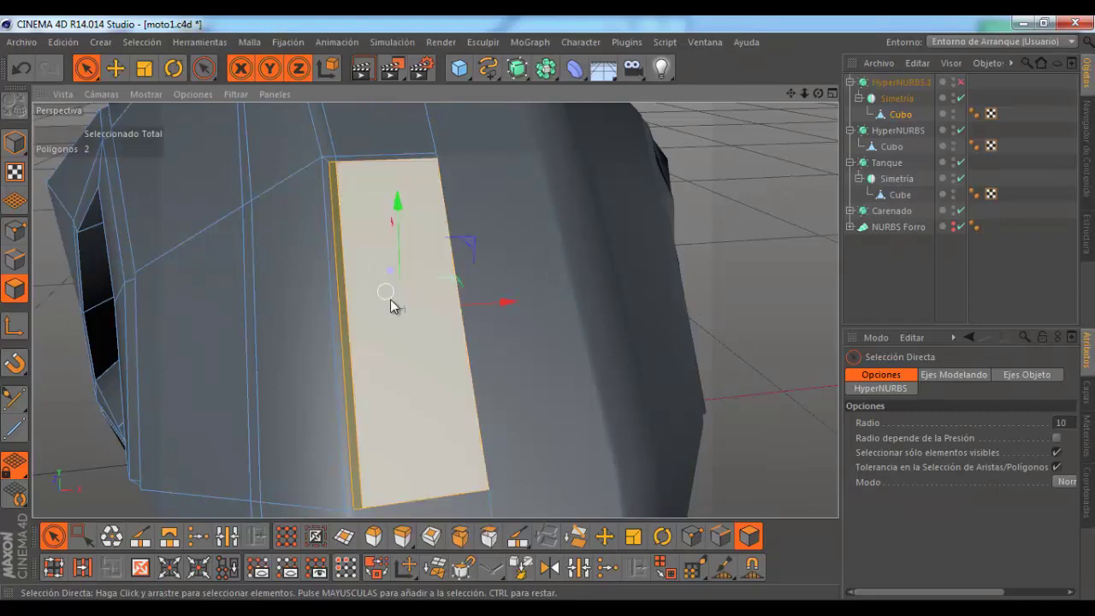
scroll(394, 282, "down", 3)
left_click_drag(398, 264, 403, 403, "alt")
scroll(403, 402, "up", 3)
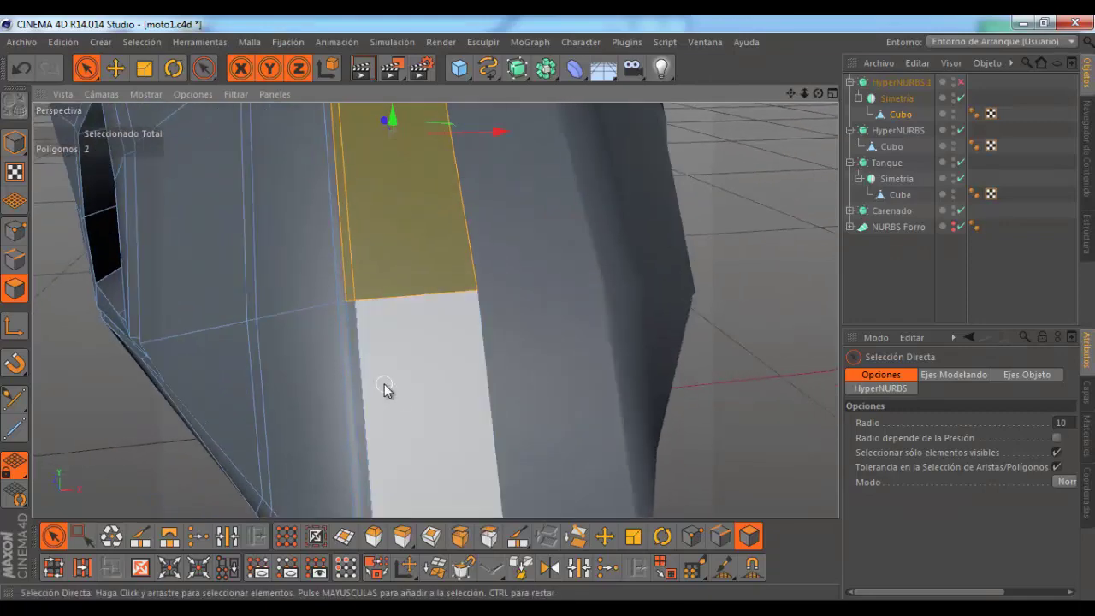
left_click(359, 362, "shift")
scroll(389, 257, "down", 3)
left_click_drag(396, 247, 396, 391, "alt")
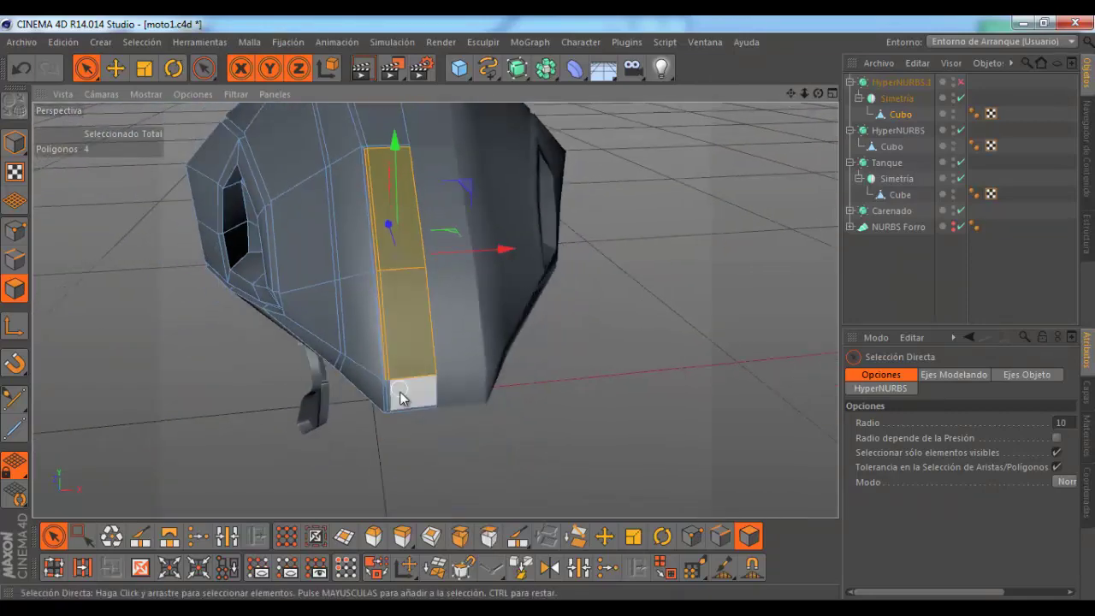
scroll(390, 393, "up", 3)
left_click(381, 386, "shift")
scroll(441, 291, "down", 3)
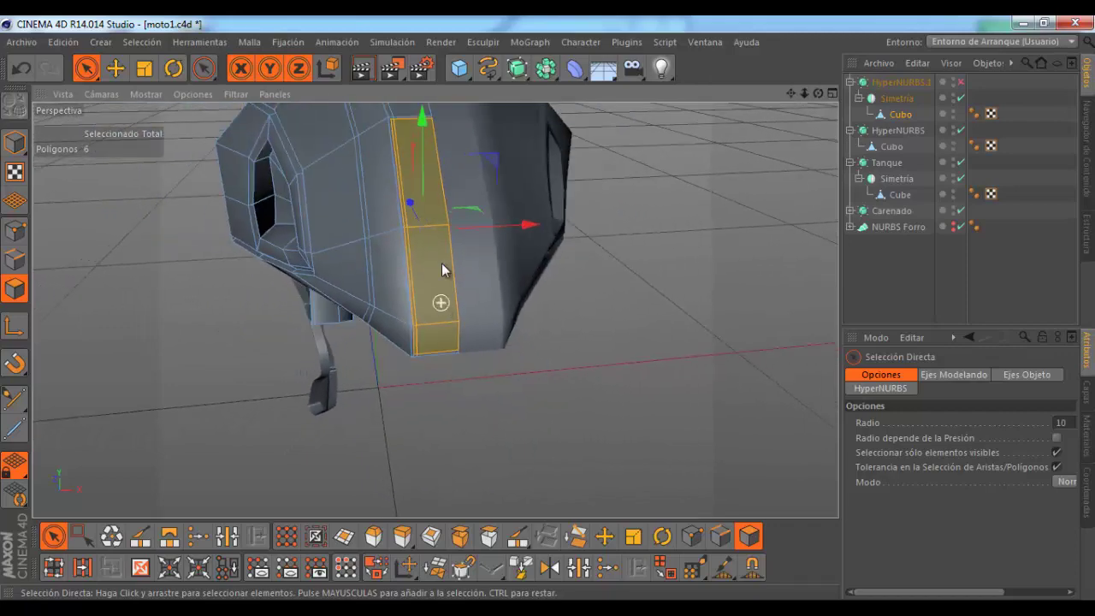
scroll(437, 214, "up", 3)
left_click_drag(435, 171, 440, 339, "alt")
scroll(441, 339, "up", 3)
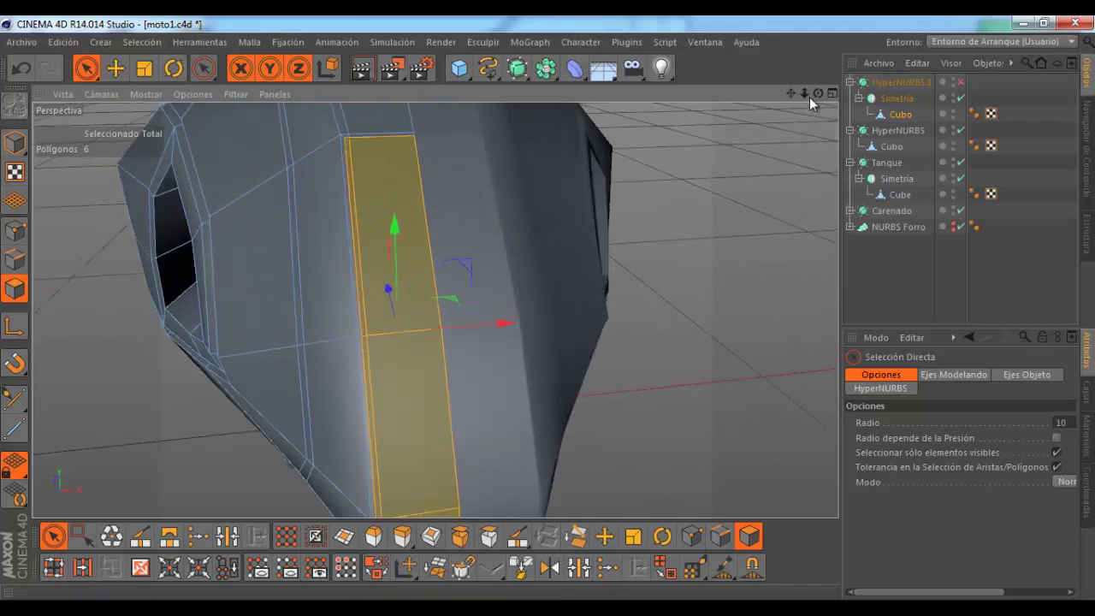
mouse_move(470, 219)
left_mouse_down("alt")
mouse_move(547, 315)
mouse_move(567, 232)
left_mouse_up("alt")
scroll(506, 171, "up", 3)
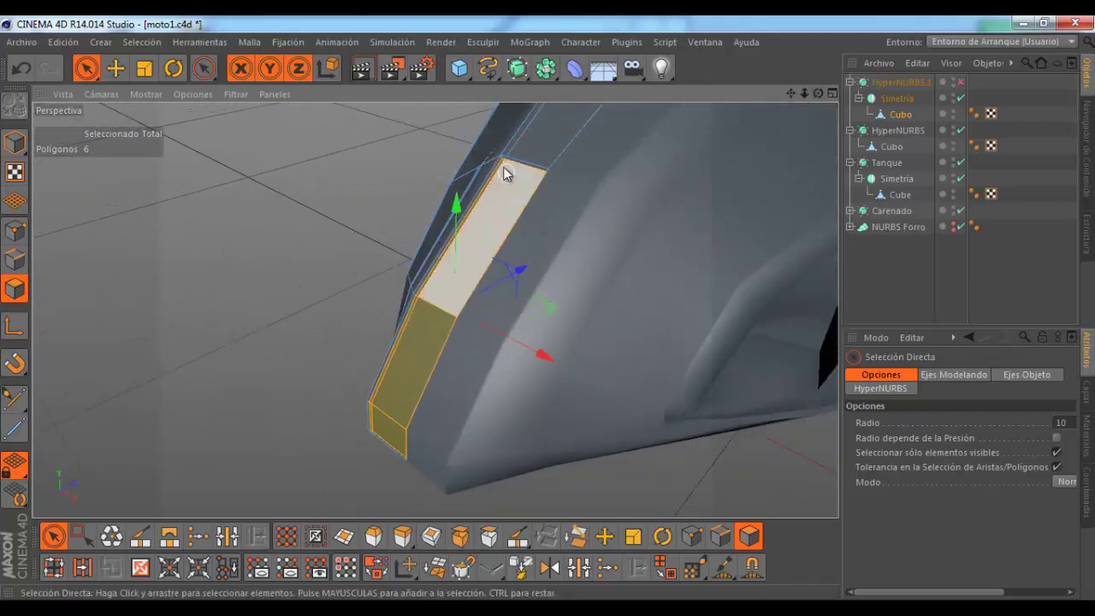
scroll(504, 251, "up", 2)
Step: Extrude the strip outward, settling Desfase at 0.44 cm
left_click(402, 536)
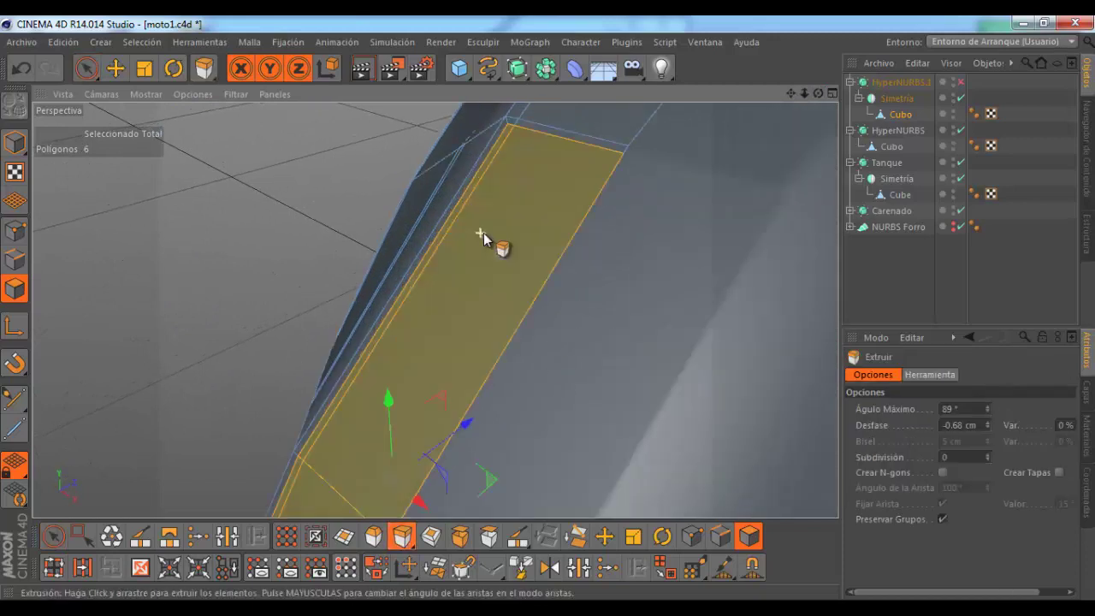
mouse_move(484, 233)
left_mouse_down()
mouse_move(496, 295)
mouse_move(520, 228)
left_mouse_up()
left_click_drag(589, 271, 548, 311)
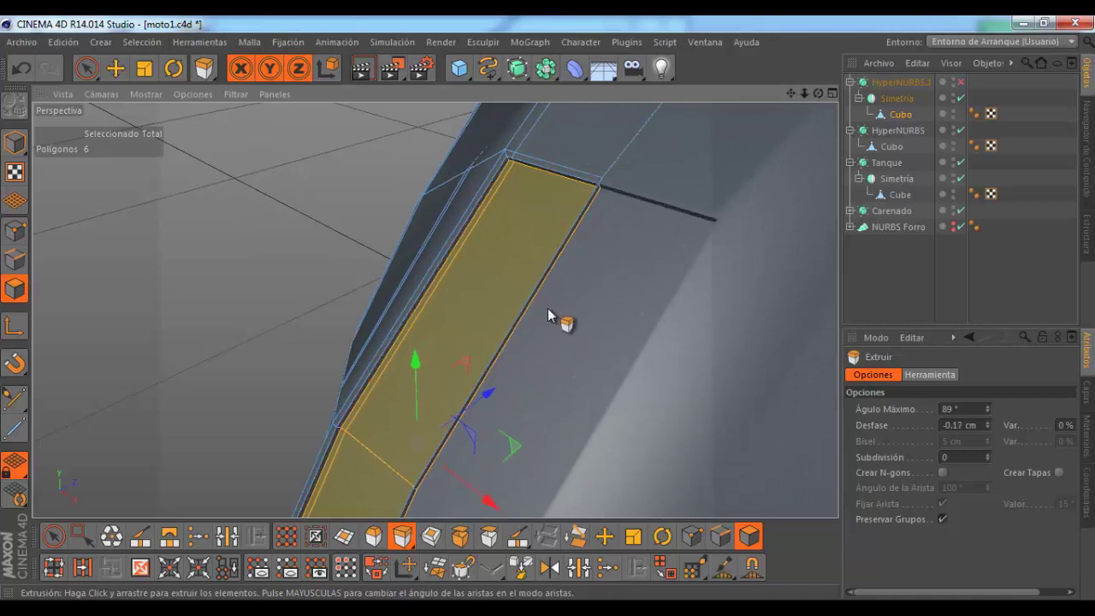
left_click_drag(548, 309, 549, 309)
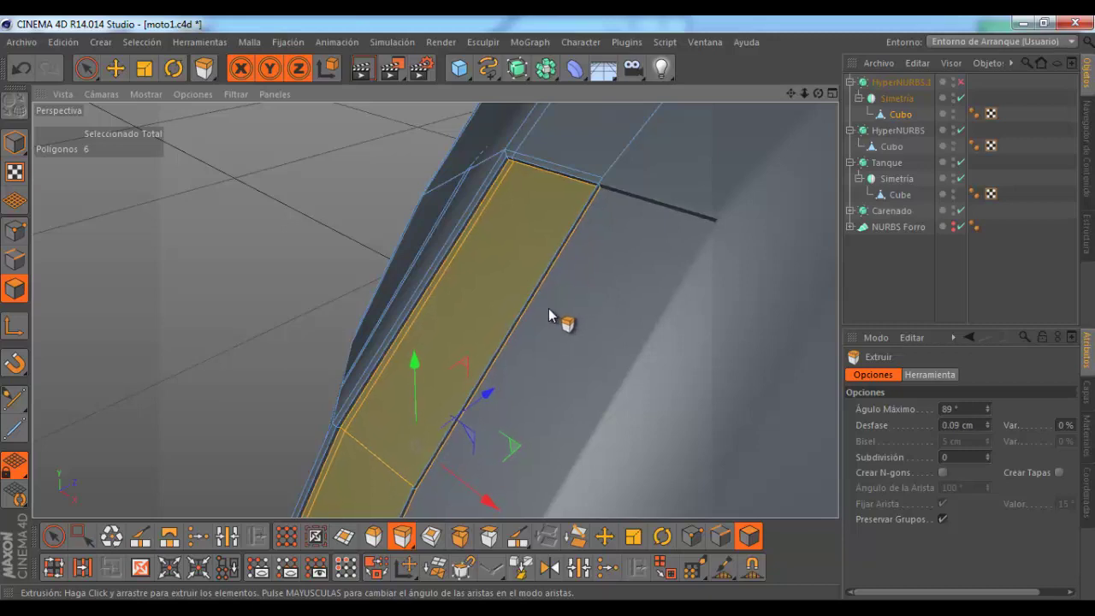
left_click_drag(549, 308, 549, 308)
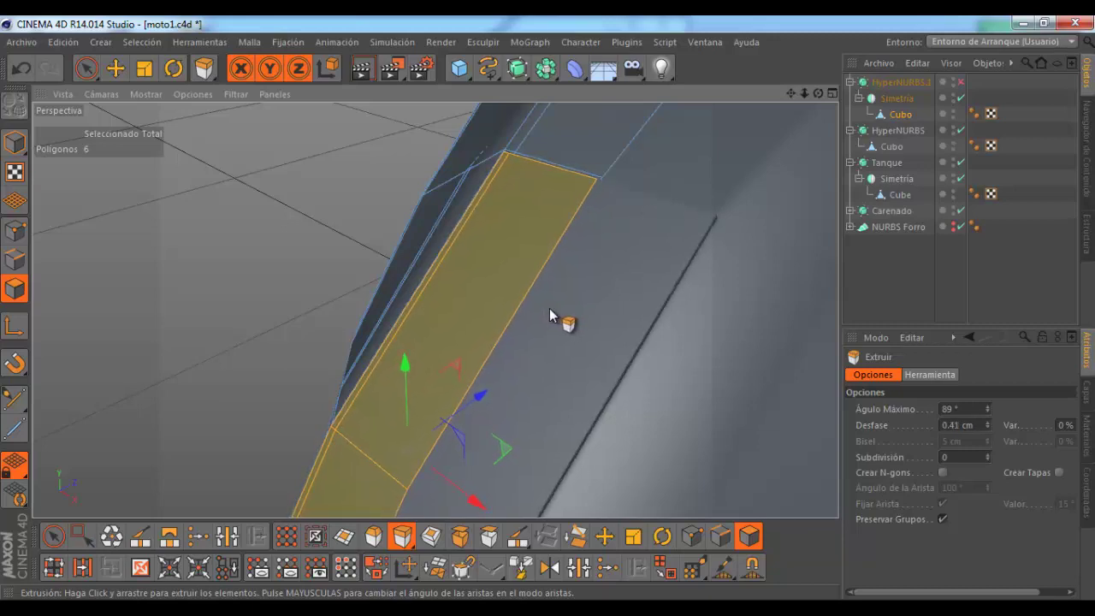
left_click_drag(549, 310, 548, 310)
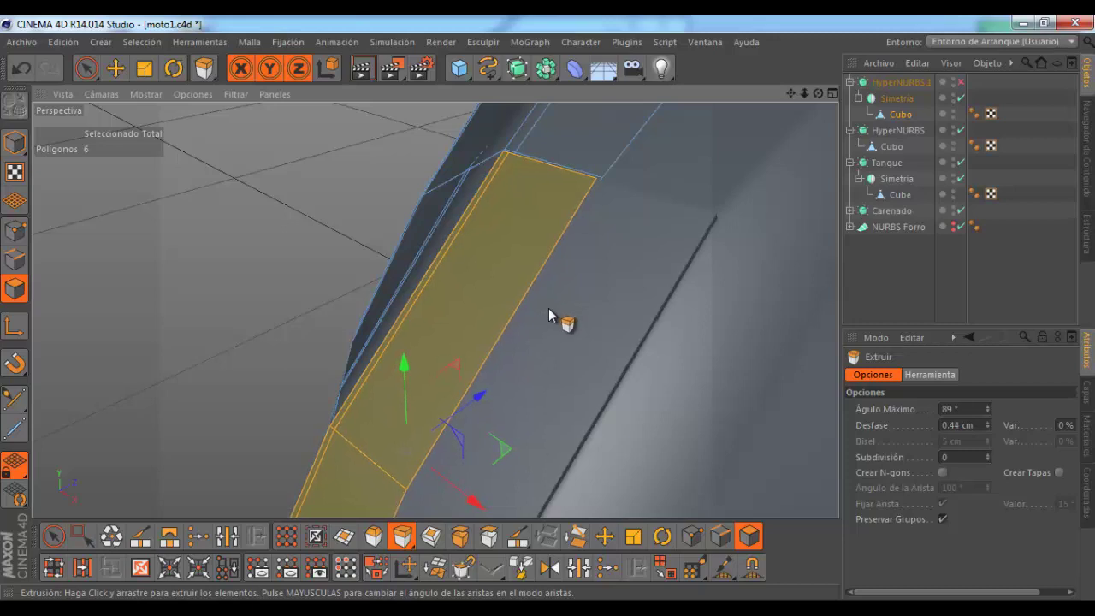
scroll(533, 256, "down", 3)
scroll(554, 242, "down", 3)
scroll(564, 246, "up", 3)
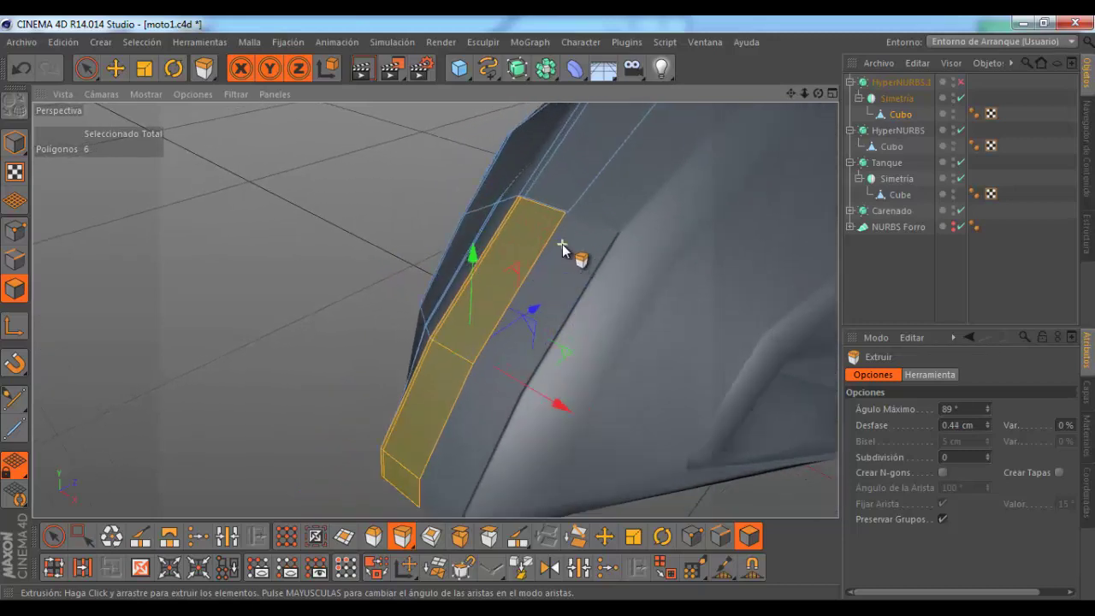
scroll(571, 245, "up", 3)
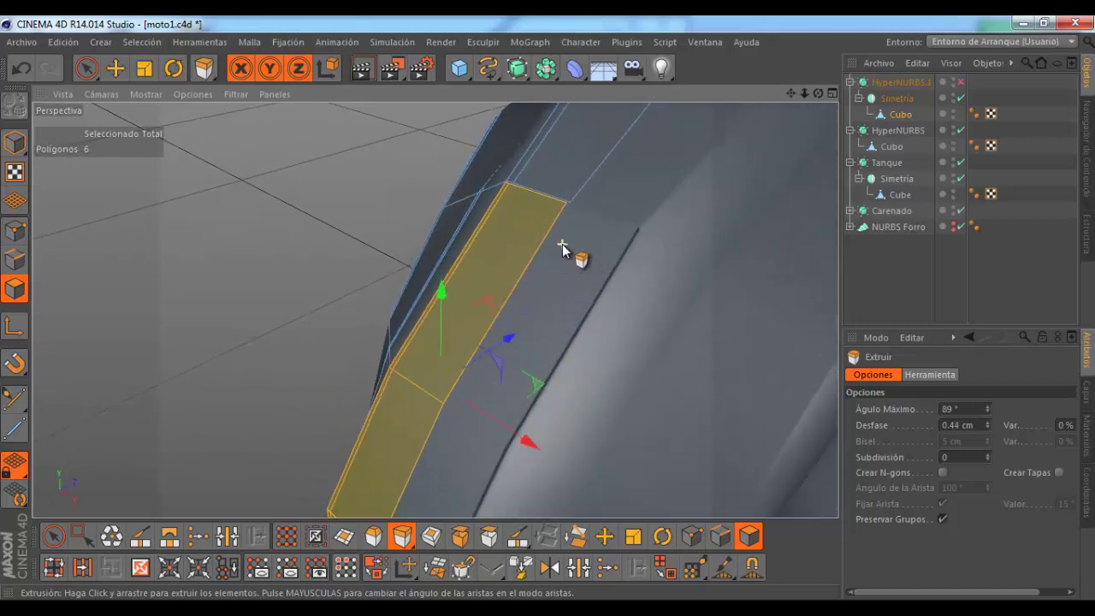
Step: Turn off Simetria so the fairing is no longer mirrored
left_click(961, 98)
scroll(571, 223, "up", 3)
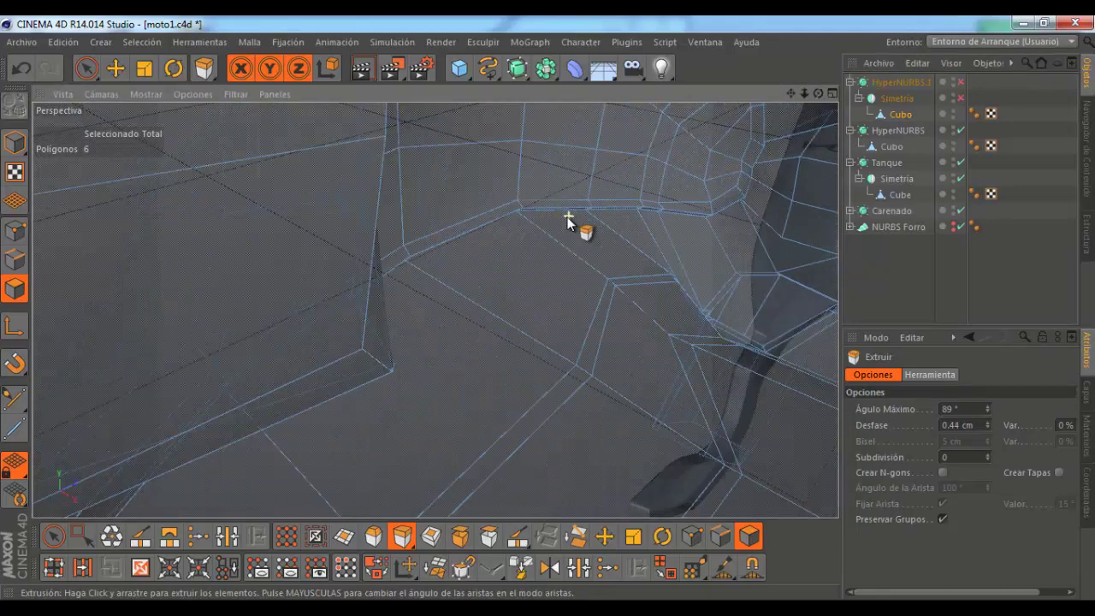
scroll(567, 225, "down", 3)
scroll(565, 226, "up", 4)
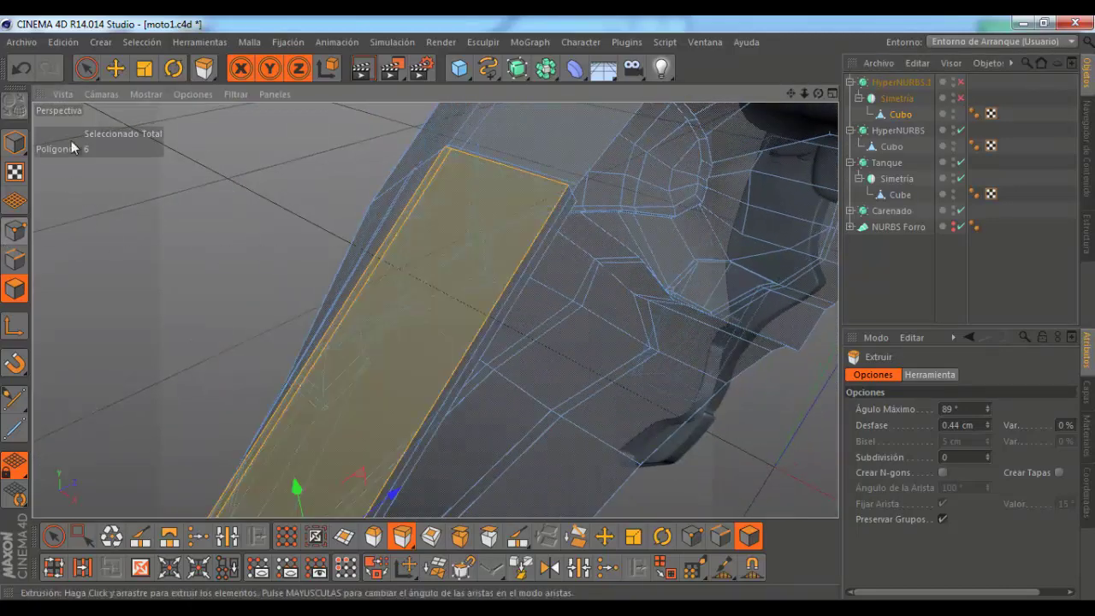
Step: With Live Selection, select the raised strip's polygons, then drop one polygon from the selection
left_click(85, 69)
scroll(586, 231, "up", 3)
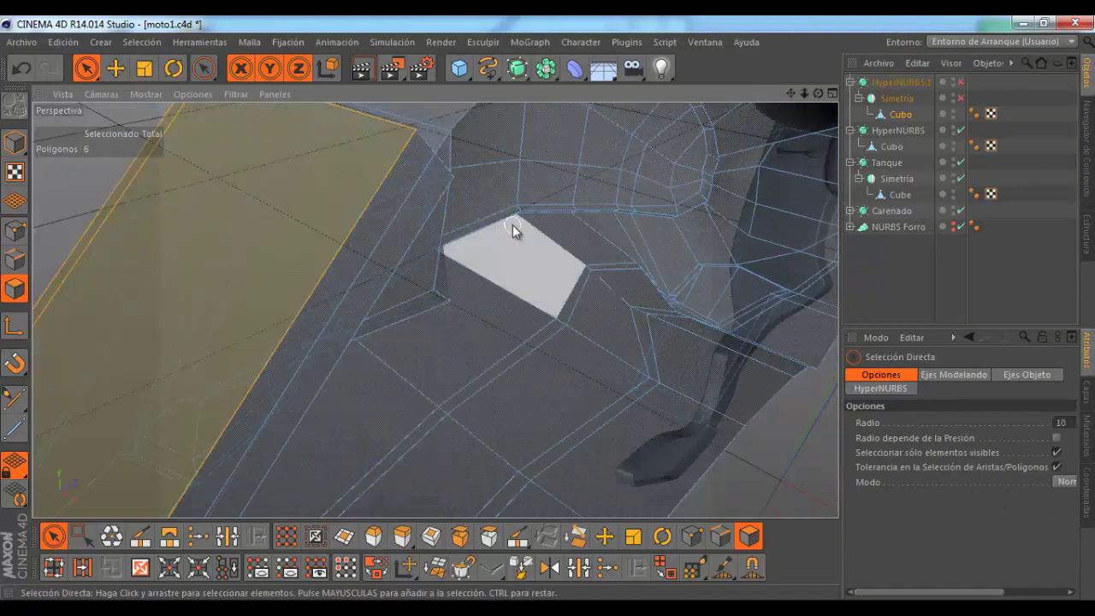
scroll(513, 232, "down", 3)
left_click(457, 236)
scroll(513, 233, "down", 4)
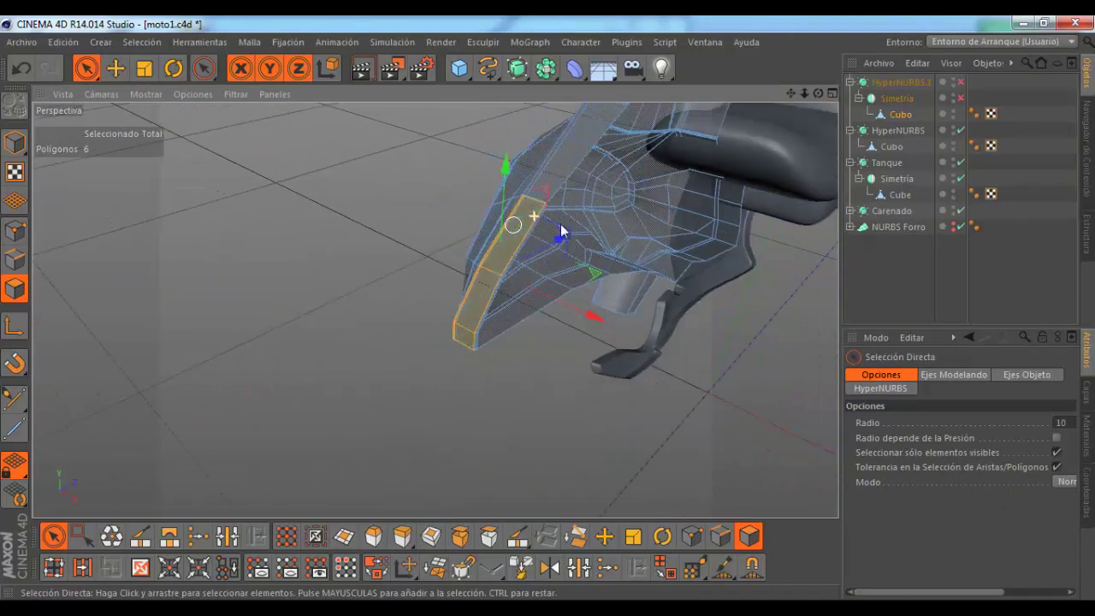
scroll(535, 273, "up", 2)
scroll(530, 286, "up", 2)
scroll(482, 289, "up", 2)
scroll(452, 264, "up", 1)
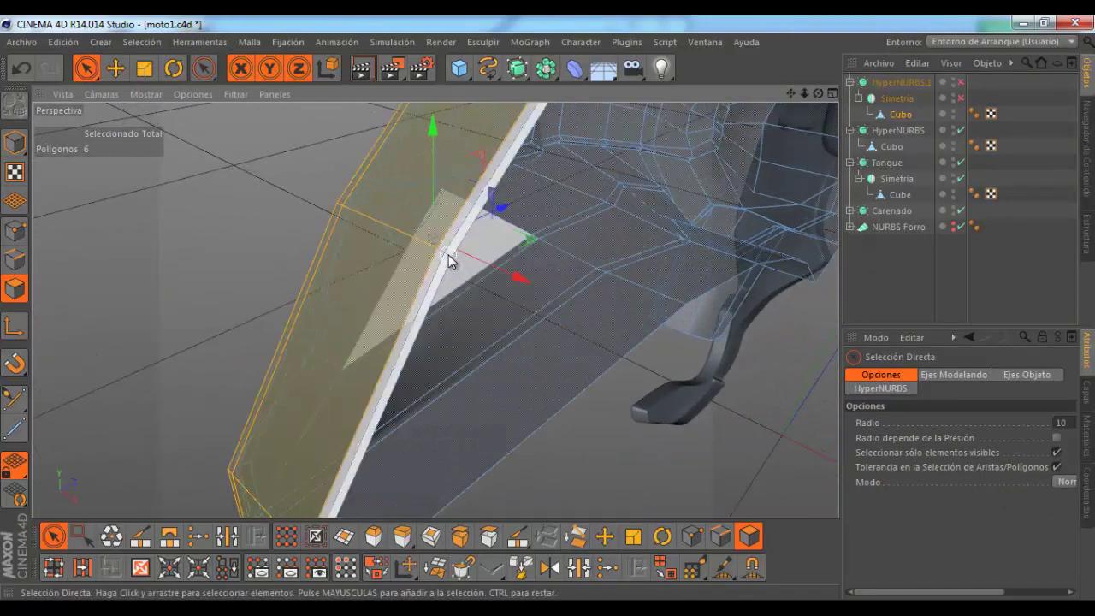
left_click(449, 254, "ctrl")
scroll(521, 258, "up", 1)
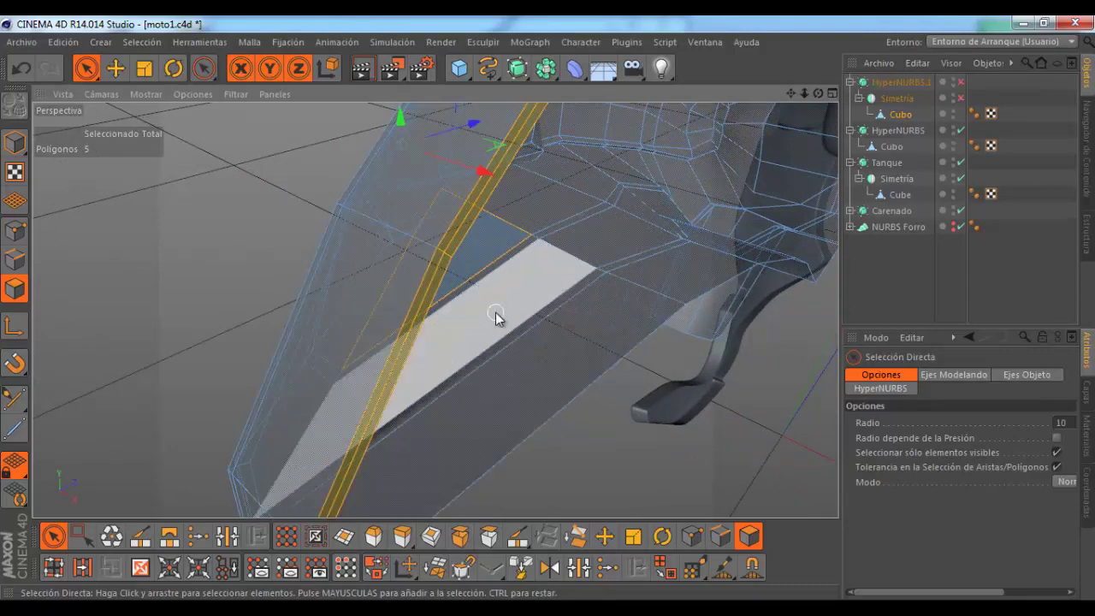
scroll(449, 269, "up", 3)
scroll(424, 250, "up", 1)
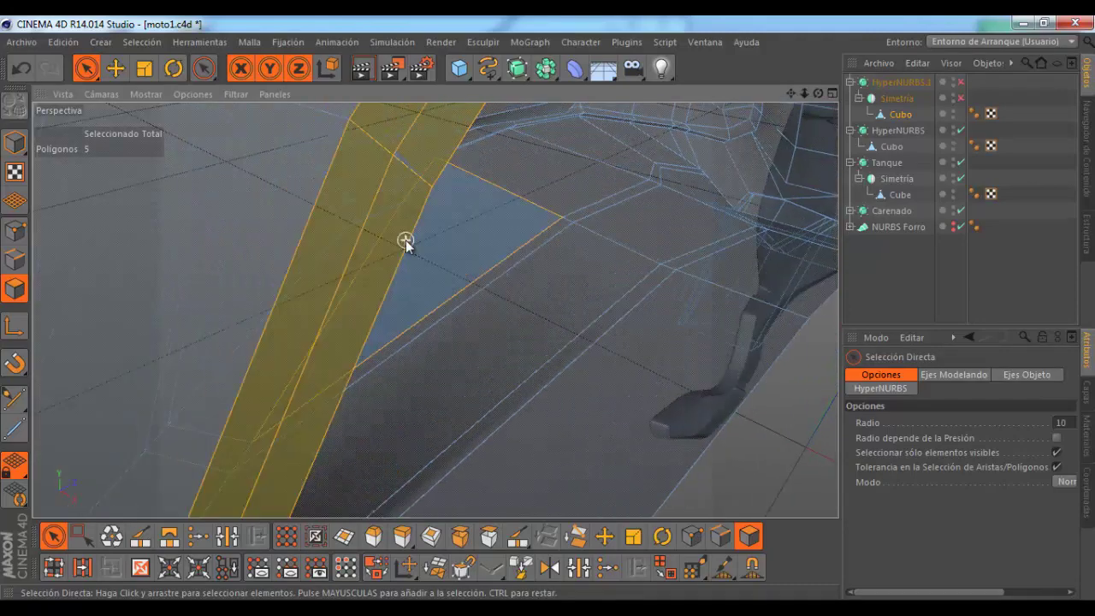
Step: Toggle Options > Textures in the viewport and select the strip's top polygons
left_click(199, 91)
left_click(233, 344)
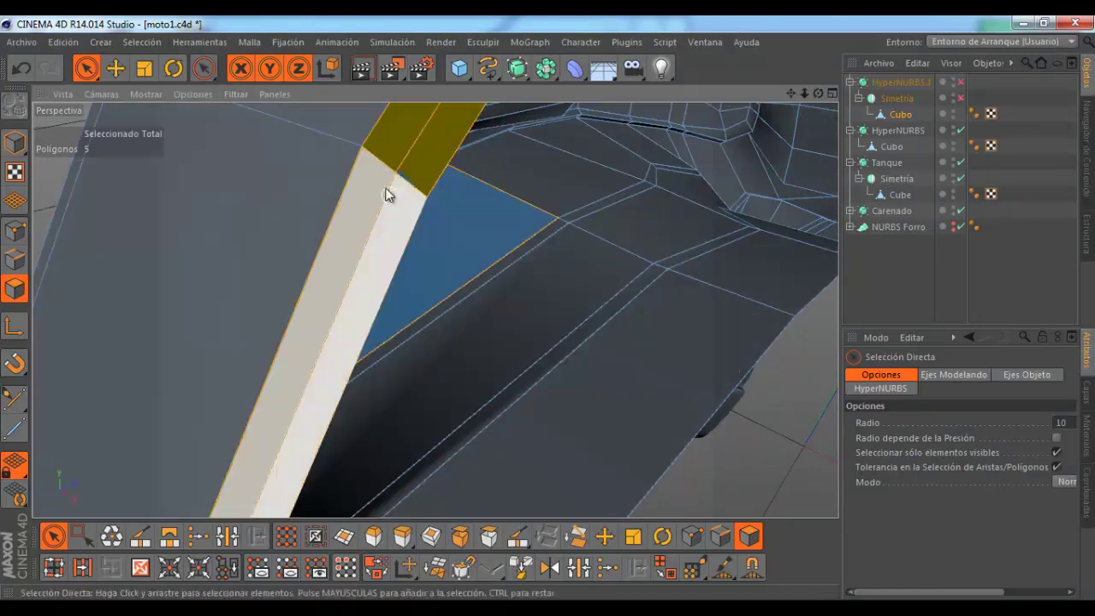
left_click_drag(391, 172, 410, 367)
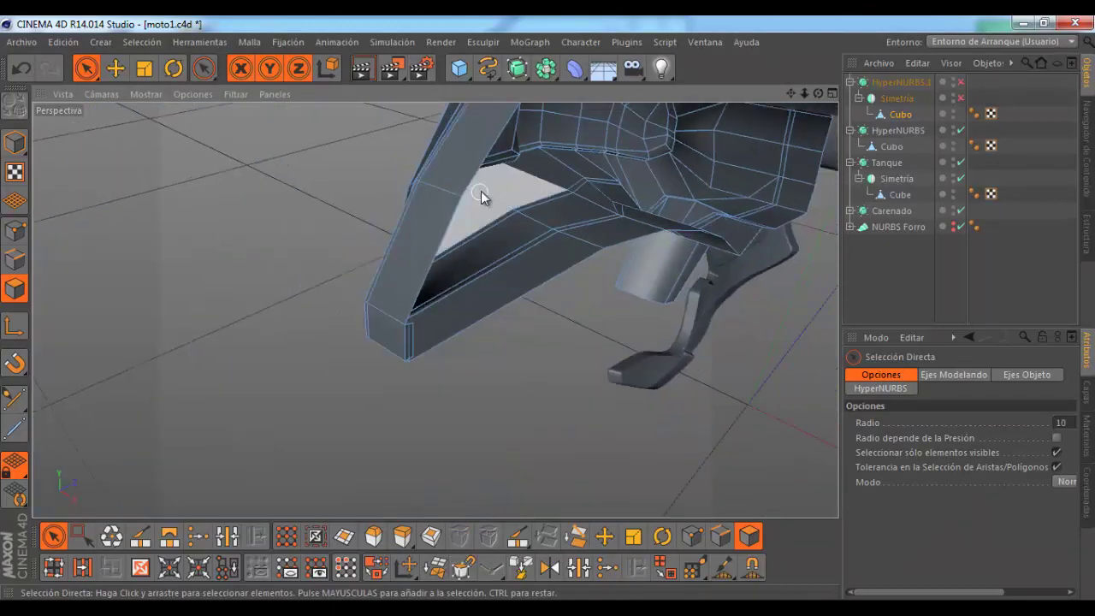
scroll(411, 368, "up", 3)
scroll(411, 308, "up", 2)
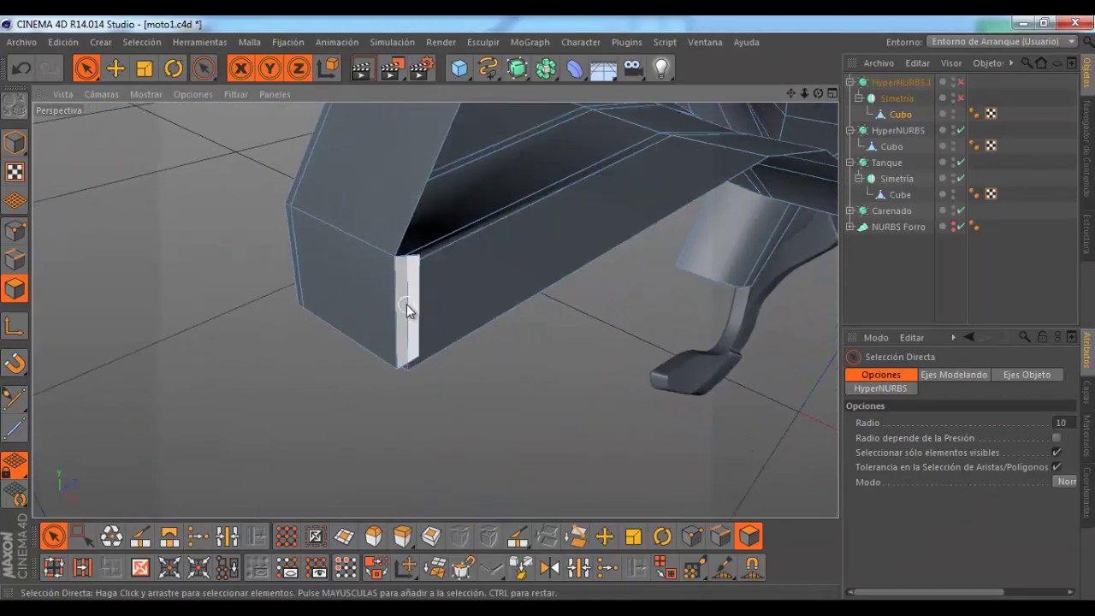
scroll(418, 320, "down", 3)
Step: Orbit from above round to a side view to inspect the strip's squared-off lower end
mouse_move(419, 326)
left_mouse_down("alt")
mouse_move(527, 172)
mouse_move(501, 278)
mouse_move(227, 408)
left_mouse_up("alt")
mouse_move(144, 493)
left_mouse_down("alt")
mouse_move(276, 330)
mouse_move(447, 302)
left_mouse_up("alt")
left_click_drag(816, 93, 548, 308)
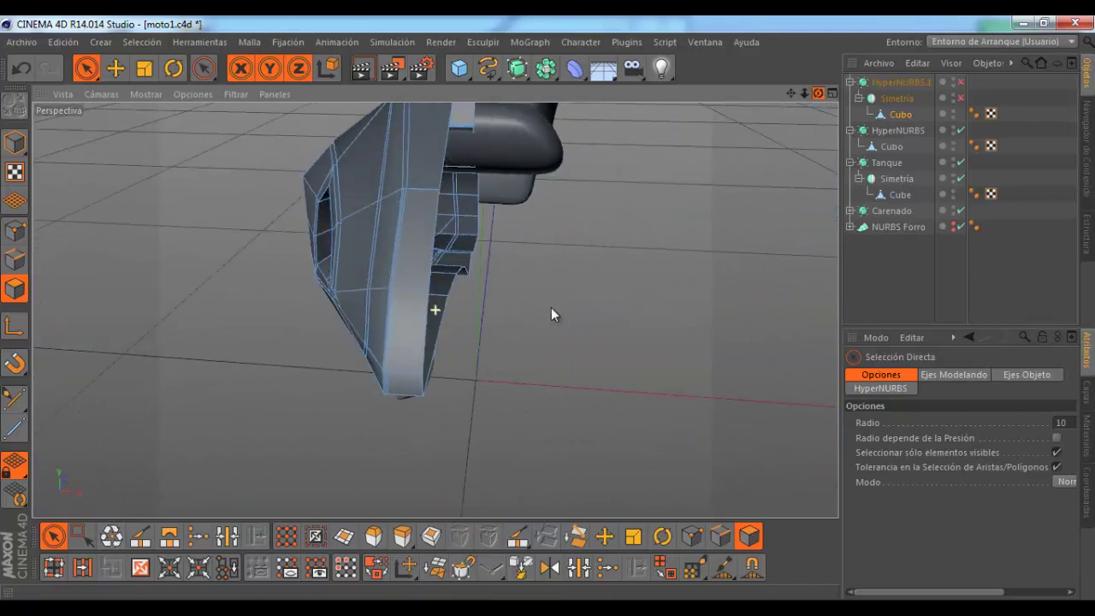
Step: Re-enable Simetria and HyperNURBS.1, clear the selection, and orbit around the smoothed fairing nose
left_click(959, 98)
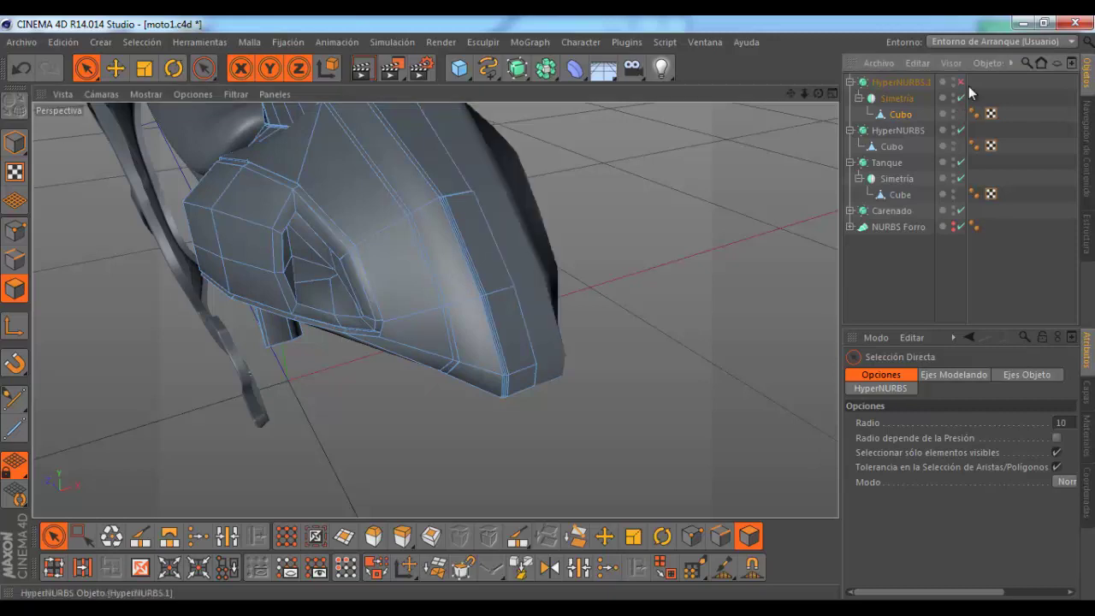
left_click(960, 82)
left_click(666, 187)
mouse_move(667, 187)
left_mouse_down("alt")
mouse_move(520, 190)
mouse_move(415, 163)
mouse_move(452, 345)
mouse_move(495, 369)
left_mouse_up("alt")
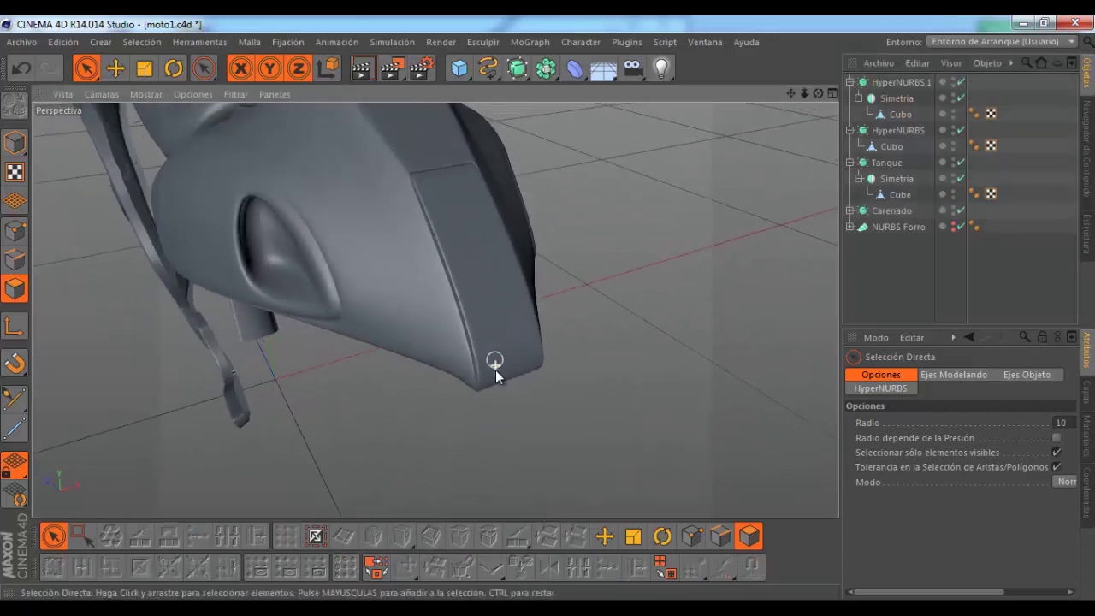
mouse_move(454, 150)
left_mouse_down("alt")
mouse_move(799, 115)
mouse_move(544, 304)
mouse_move(552, 317)
mouse_move(748, 171)
left_mouse_up("alt")
left_click_drag(541, 259, 430, 295, "alt")
scroll(517, 291, "up", 3)
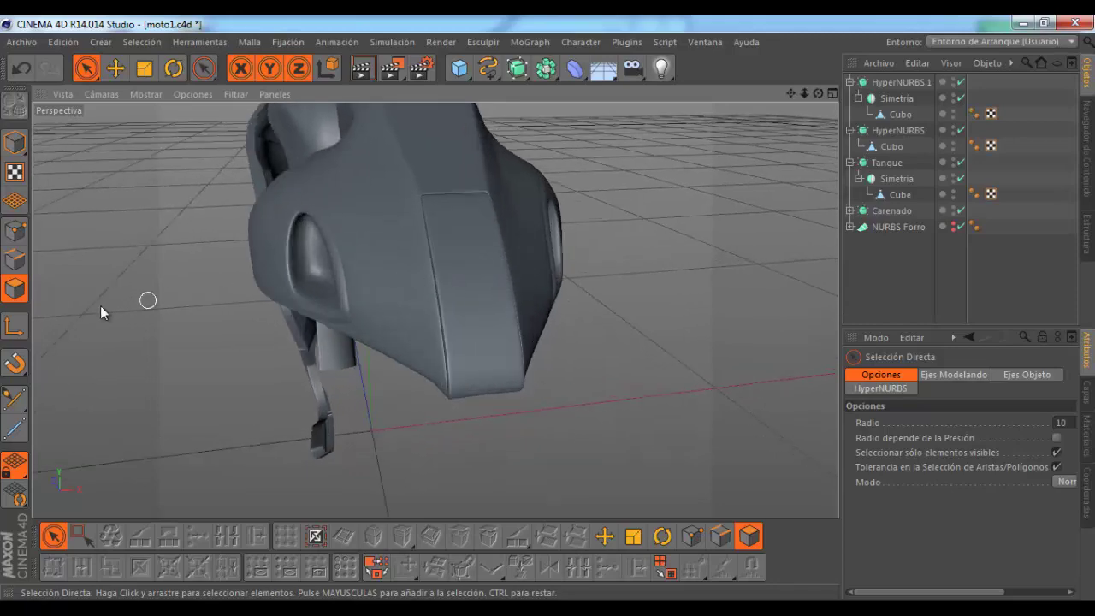
Step: Select the fairing's Cubo mesh and orbit in close around the nose
left_click(903, 113)
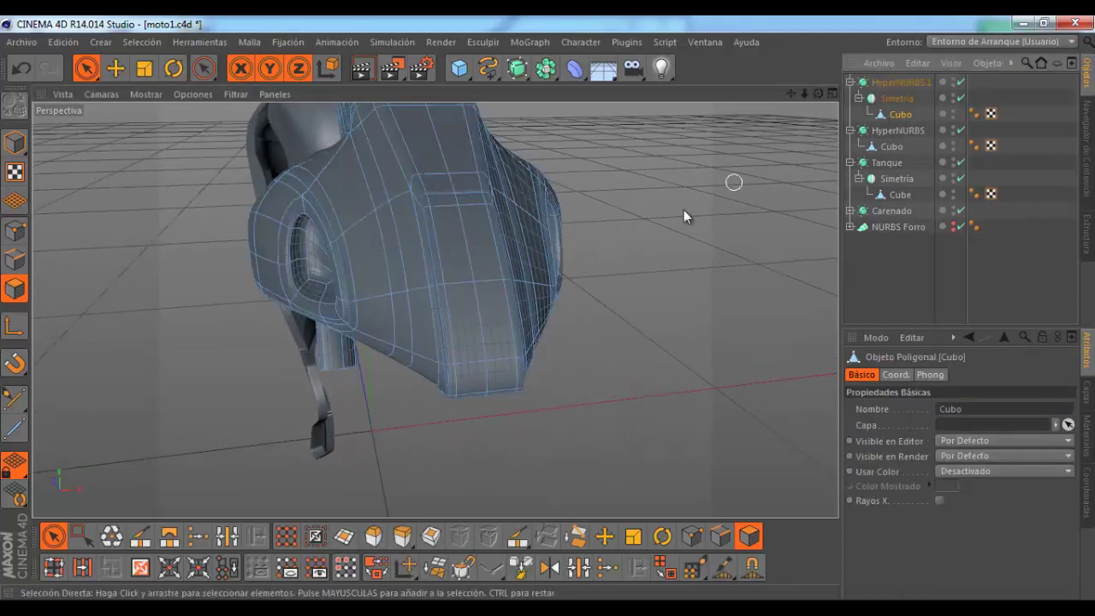
scroll(556, 307, "up", 3)
scroll(548, 307, "up", 1)
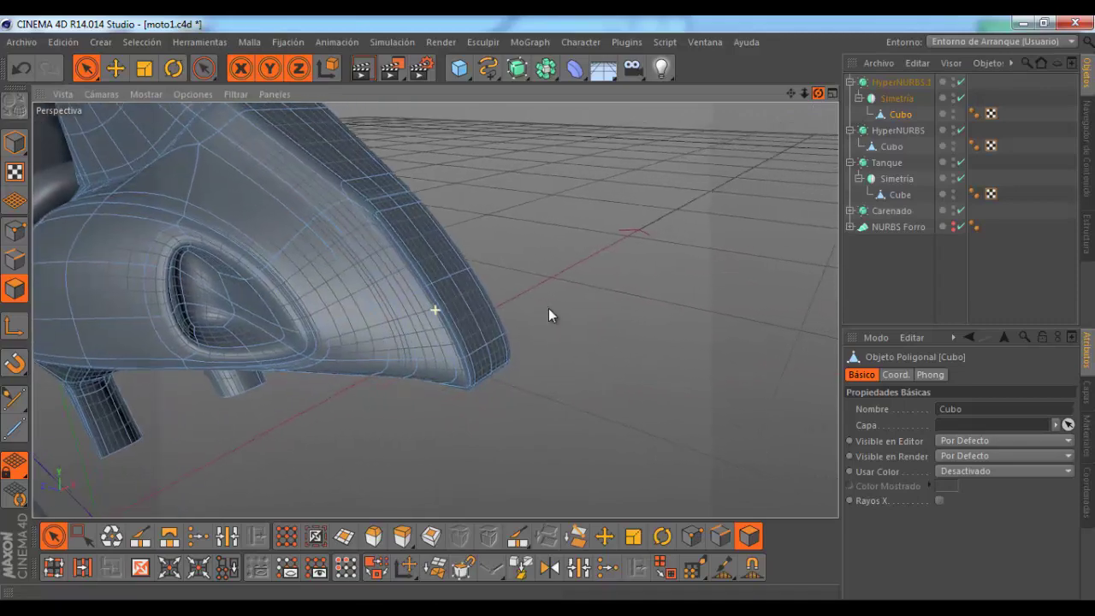
left_click_drag(548, 308, 699, 163, "alt")
left_click_drag(491, 254, 476, 277, "alt")
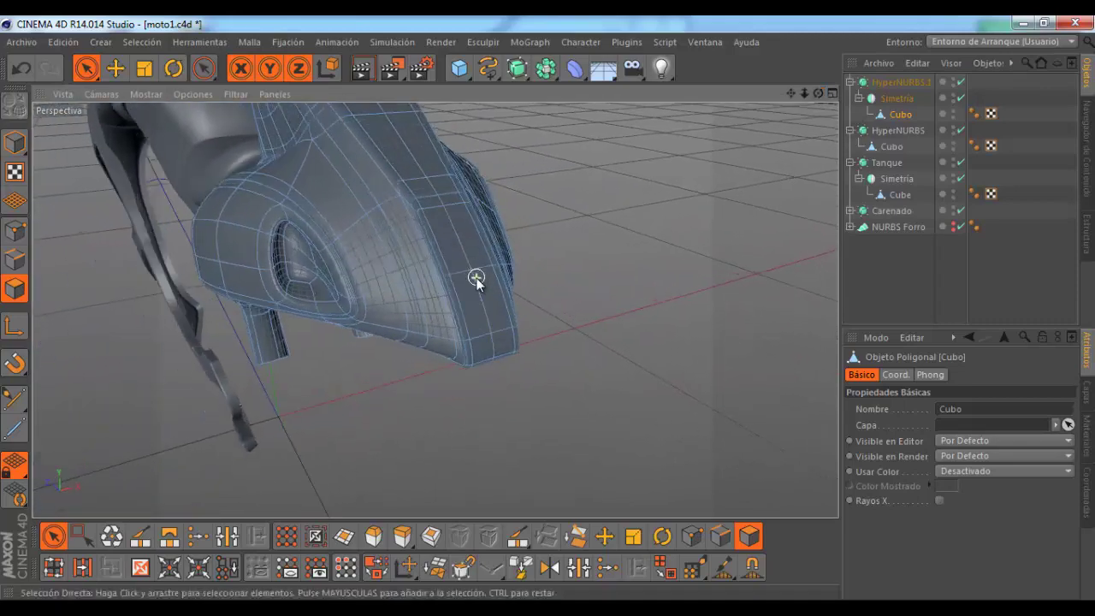
Step: Turn HyperNURBS.1 off to compare the raw cage edge, then turn it back on
left_click(961, 82)
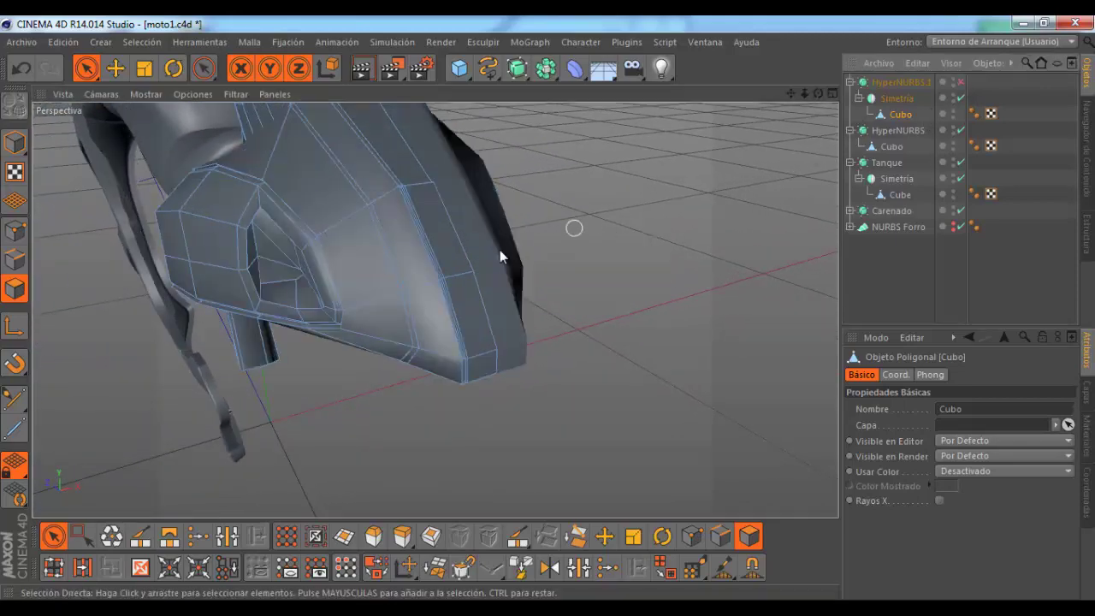
scroll(464, 286, "up", 3)
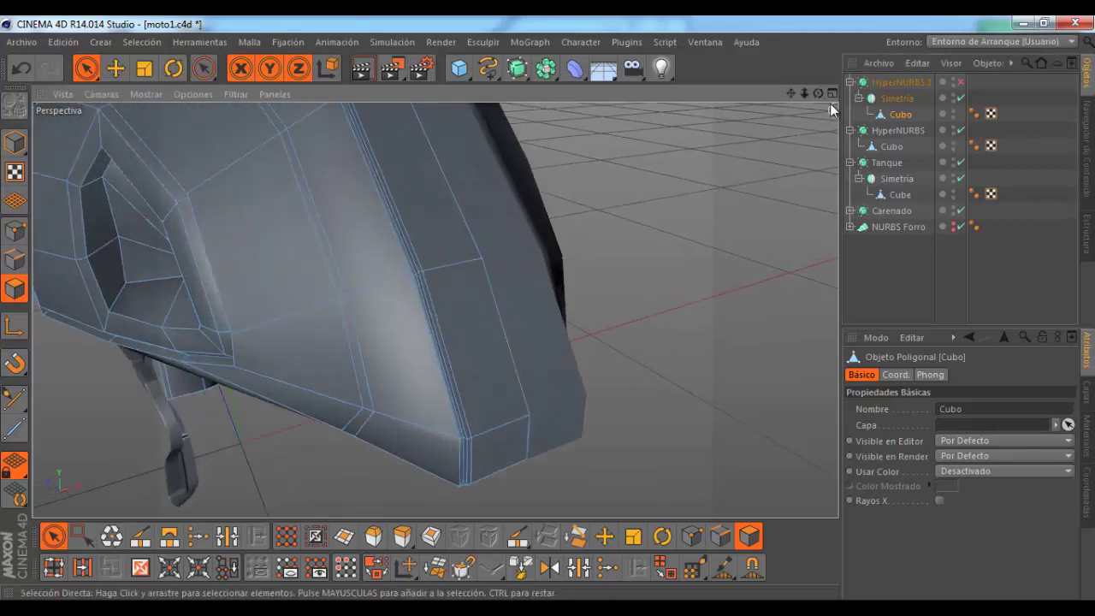
mouse_move(817, 92)
left_mouse_down()
mouse_move(550, 315)
mouse_move(544, 306)
left_mouse_up()
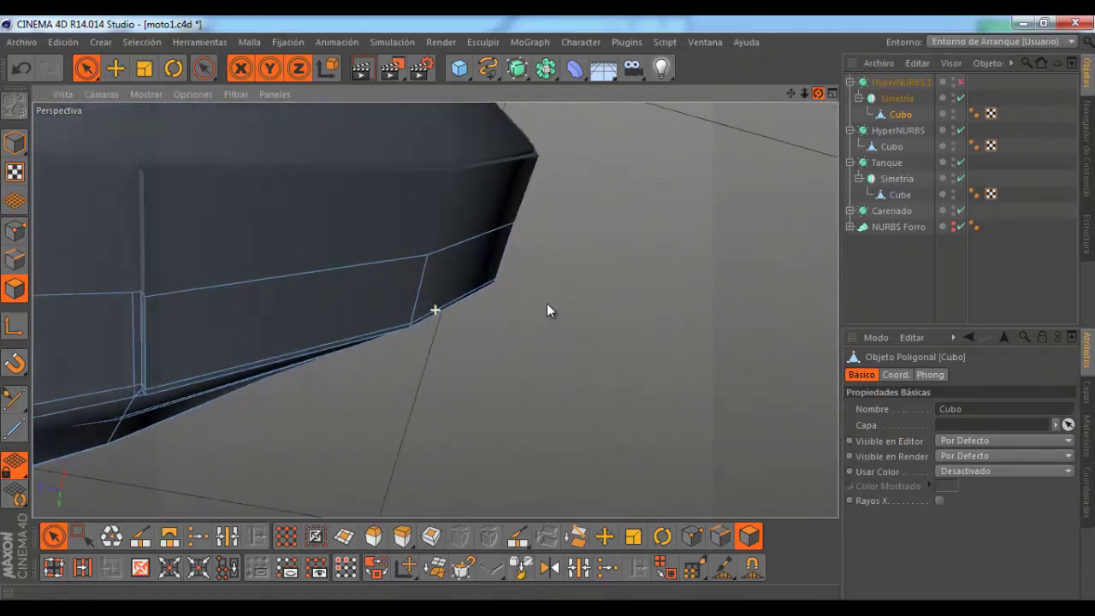
scroll(716, 259, "down", 5)
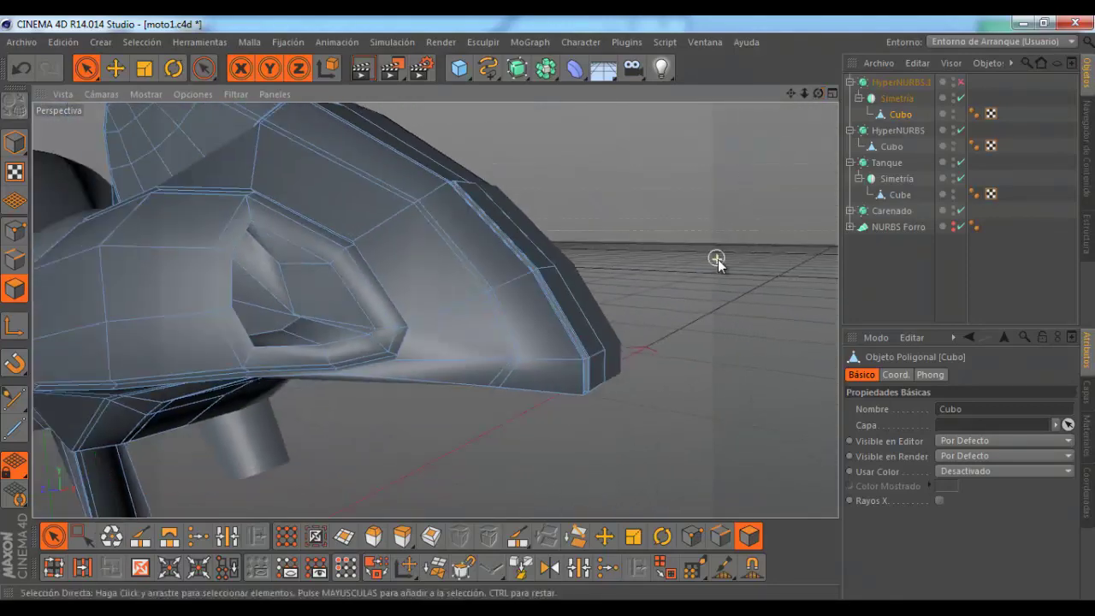
scroll(716, 264, "down", 3)
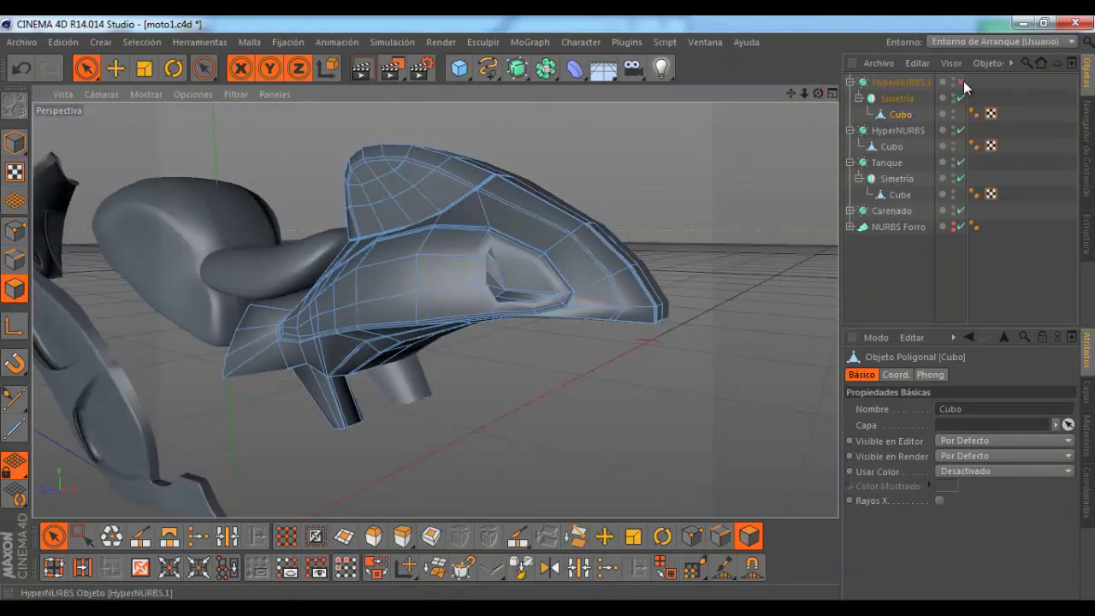
left_click(960, 82)
Step: Orbit to a side view of fairing and seat, then switch to the four-view layout
left_click_drag(777, 147, 683, 278, "alt")
scroll(481, 266, "up", 3)
scroll(479, 265, "up", 2)
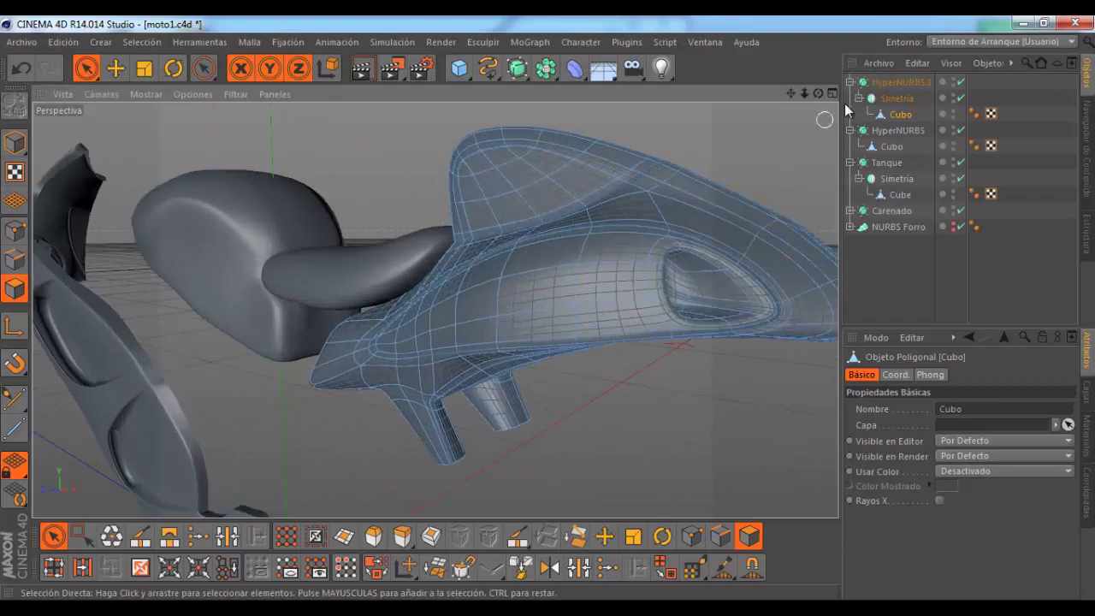
left_click(832, 93)
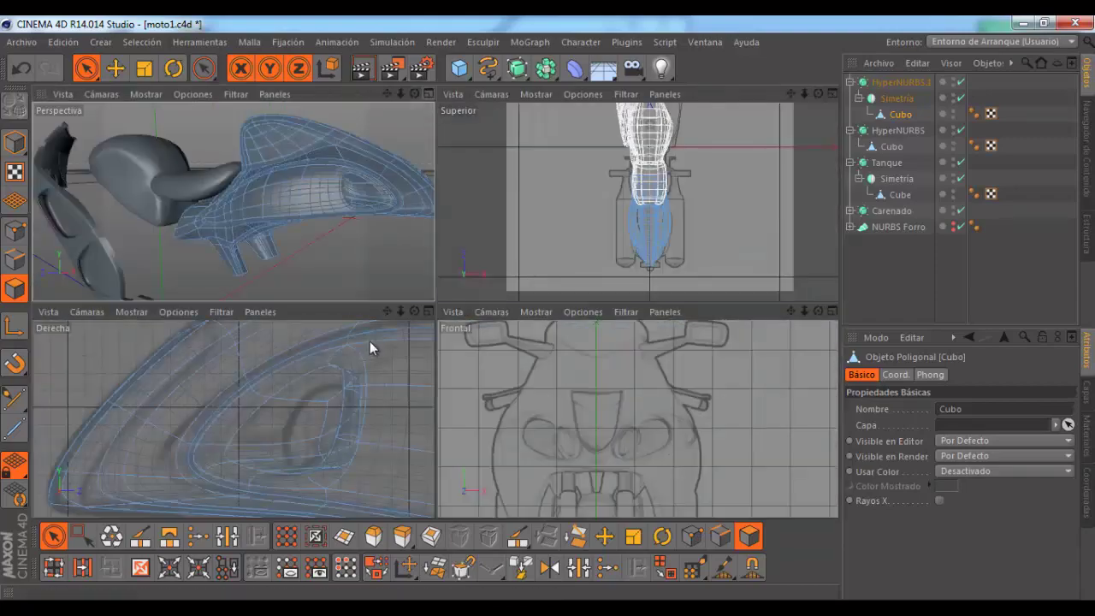
Step: Maximize the Derecha side view and zoom in on the fairing
left_click(428, 312)
scroll(352, 325, "down", 2)
scroll(350, 323, "down", 2)
scroll(349, 320, "down", 2)
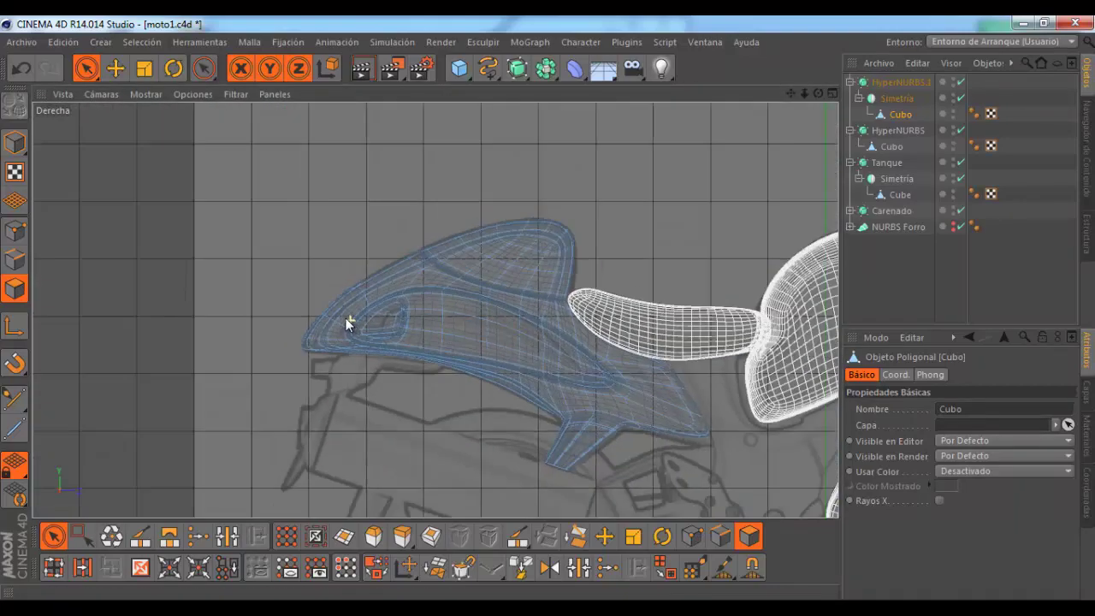
scroll(346, 318, "down", 2)
scroll(384, 347, "down", 2)
scroll(384, 349, "up", 2)
scroll(384, 349, "up", 2)
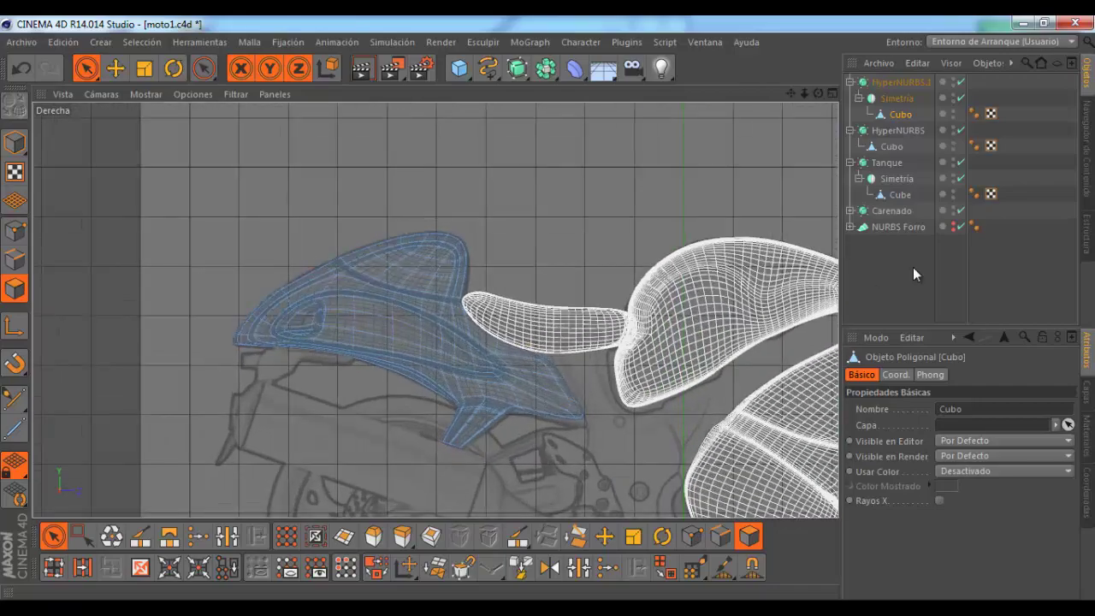
Step: Deselect the fairing and adjust the zoom of the side wireframe view
left_click(913, 267)
scroll(466, 316, "up", 2)
scroll(466, 316, "down", 2)
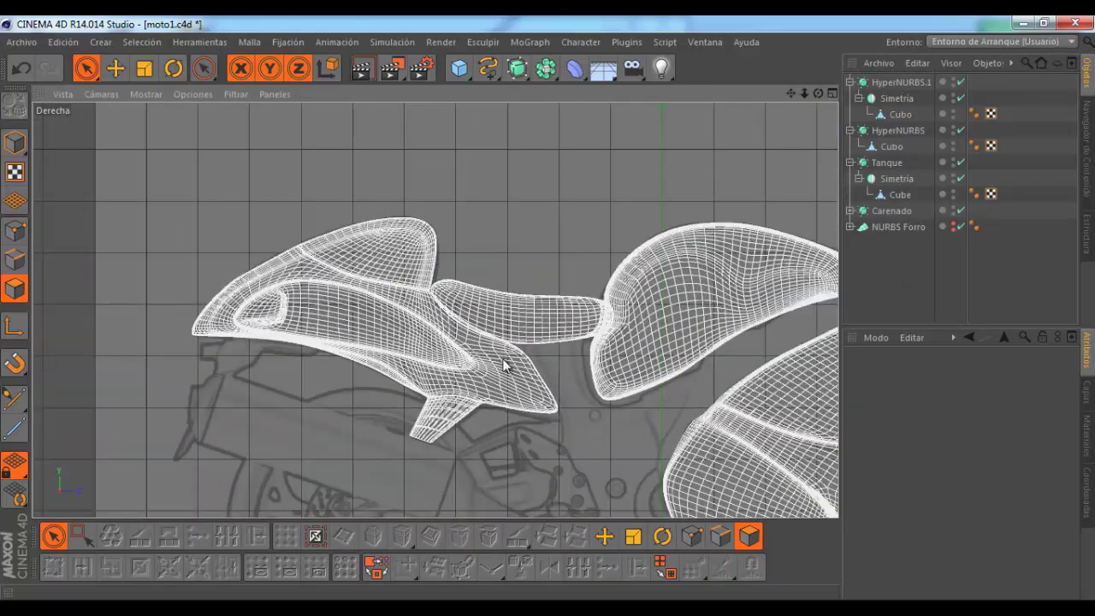
scroll(504, 365, "up", 2)
scroll(507, 350, "down", 1)
scroll(518, 368, "down", 1)
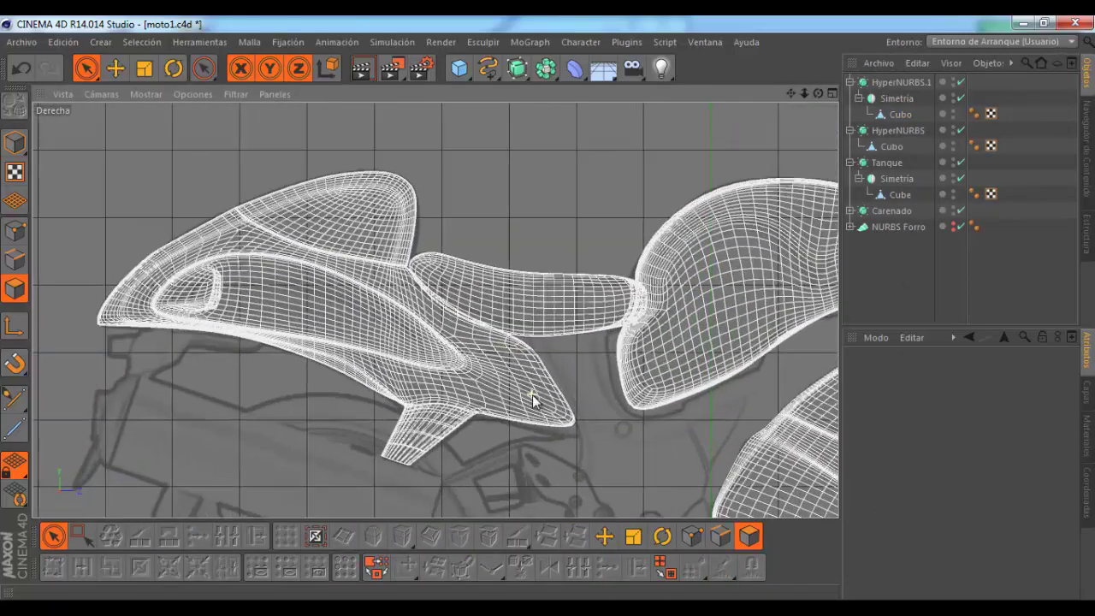
scroll(532, 394, "down", 1)
scroll(402, 308, "up", 1)
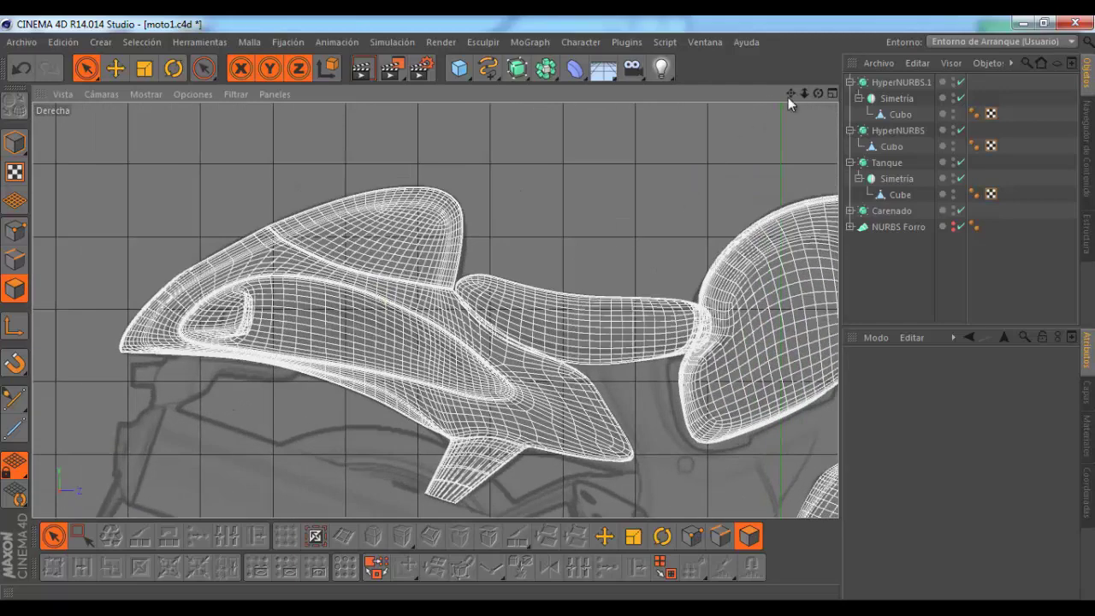
Step: Return to four views, maximize Perspectiva, and zoom and orbit around the shaded fairing
left_click(831, 93)
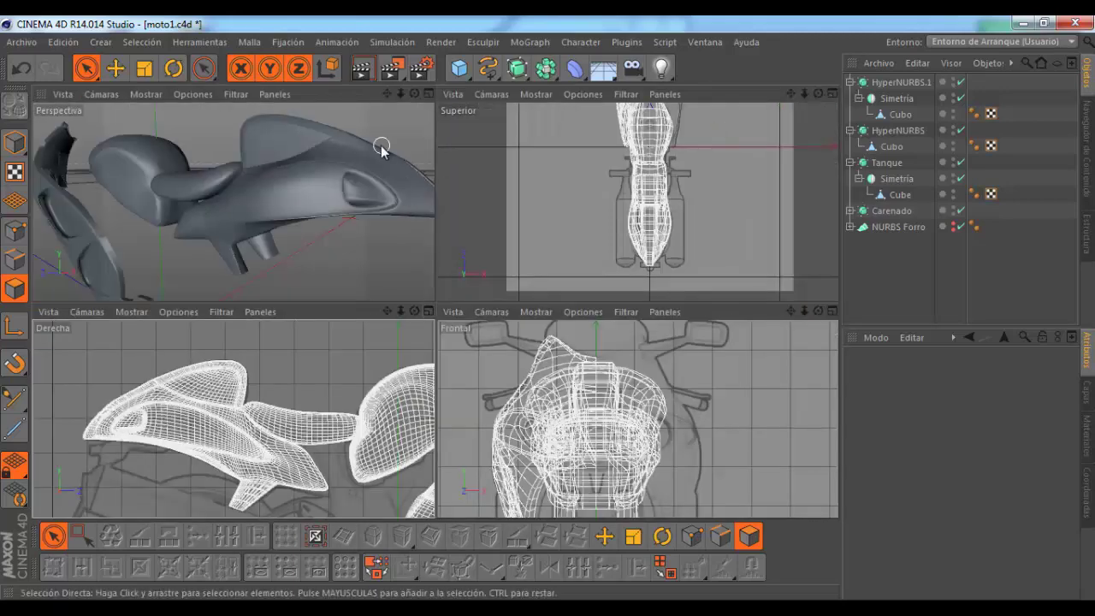
scroll(305, 202, "down", 2)
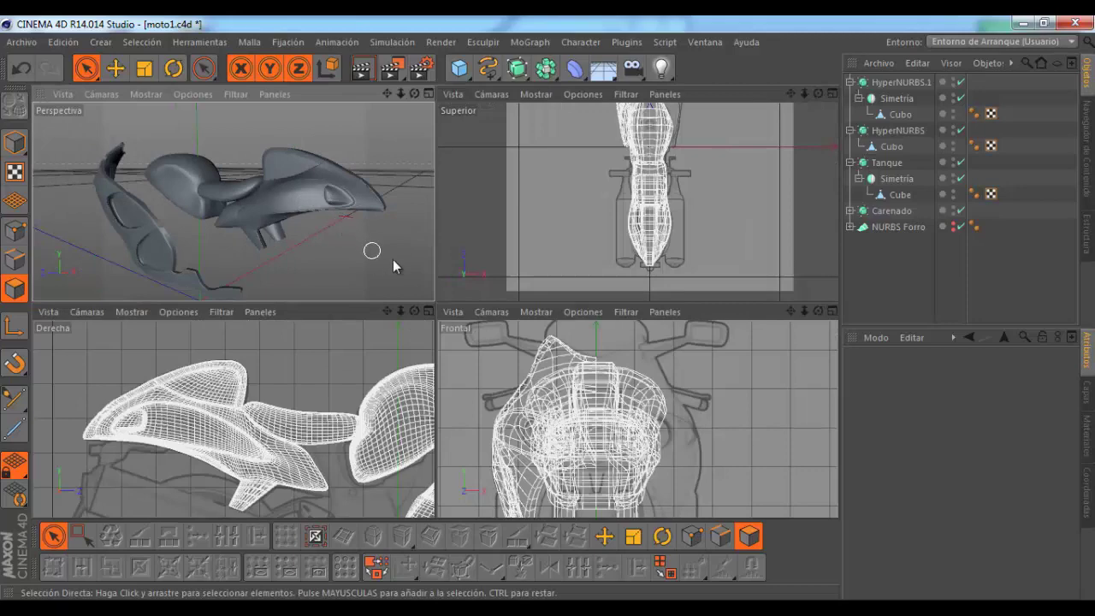
left_click(428, 94)
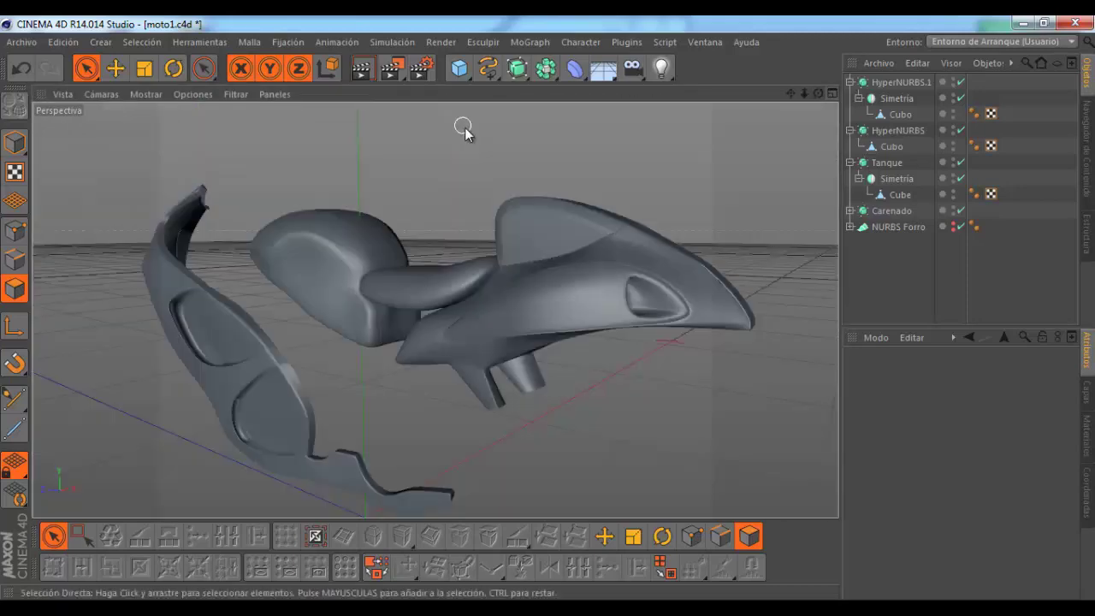
scroll(511, 275, "up", 2)
scroll(427, 313, "up", 2)
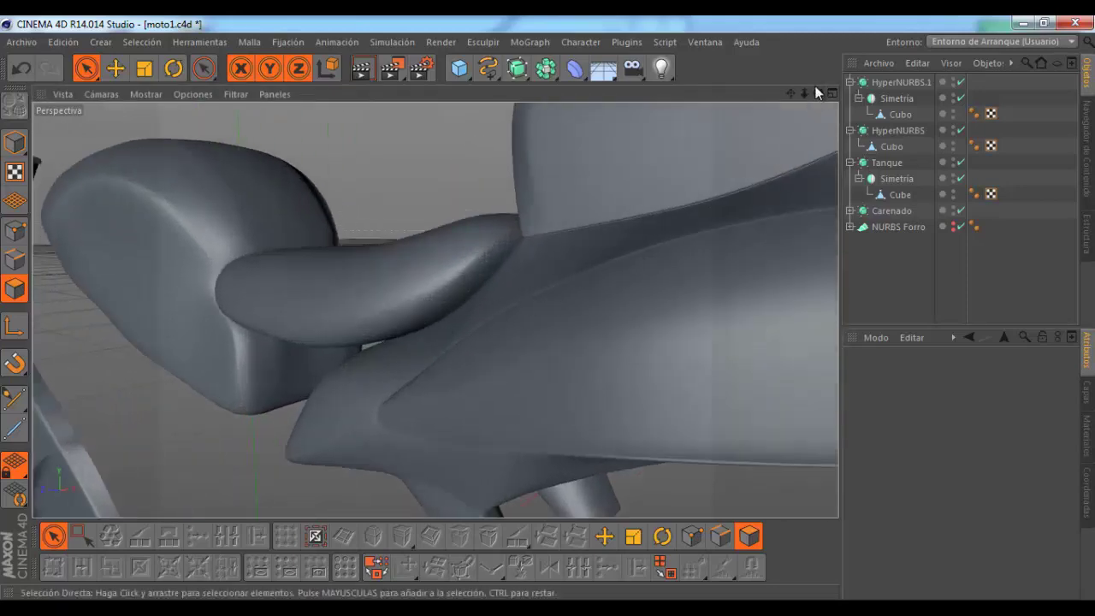
mouse_move(817, 92)
left_mouse_down()
mouse_move(544, 306)
mouse_move(548, 315)
mouse_move(548, 306)
left_mouse_up()
Step: Select the Cubo mesh, disable HyperNURBS.1 to expose the cage, and orbit around it
left_click(897, 116)
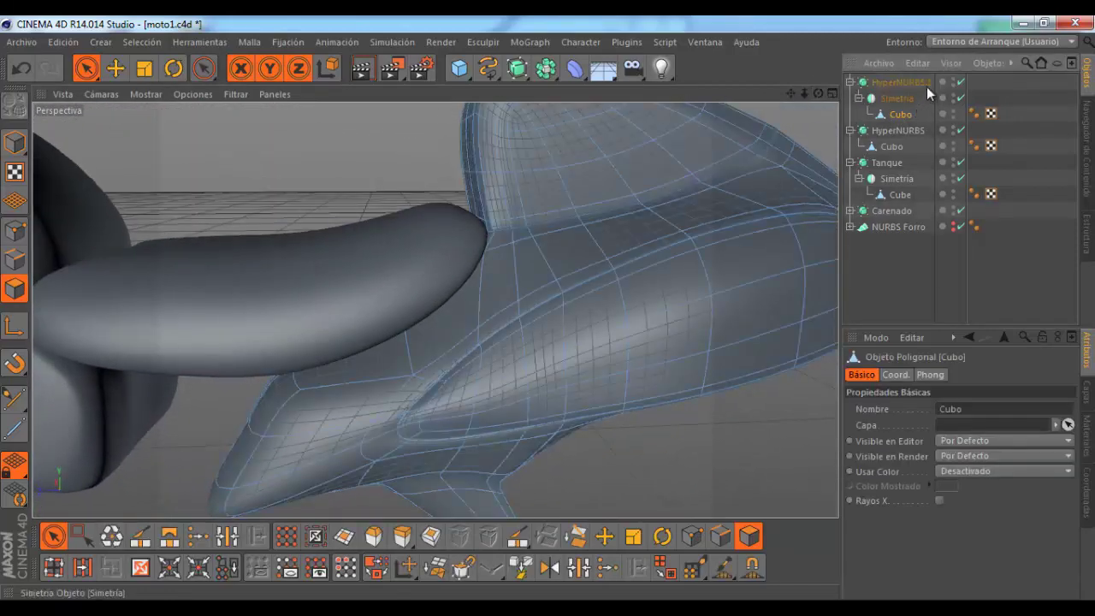
left_click(570, 221)
scroll(571, 224, "down", 3)
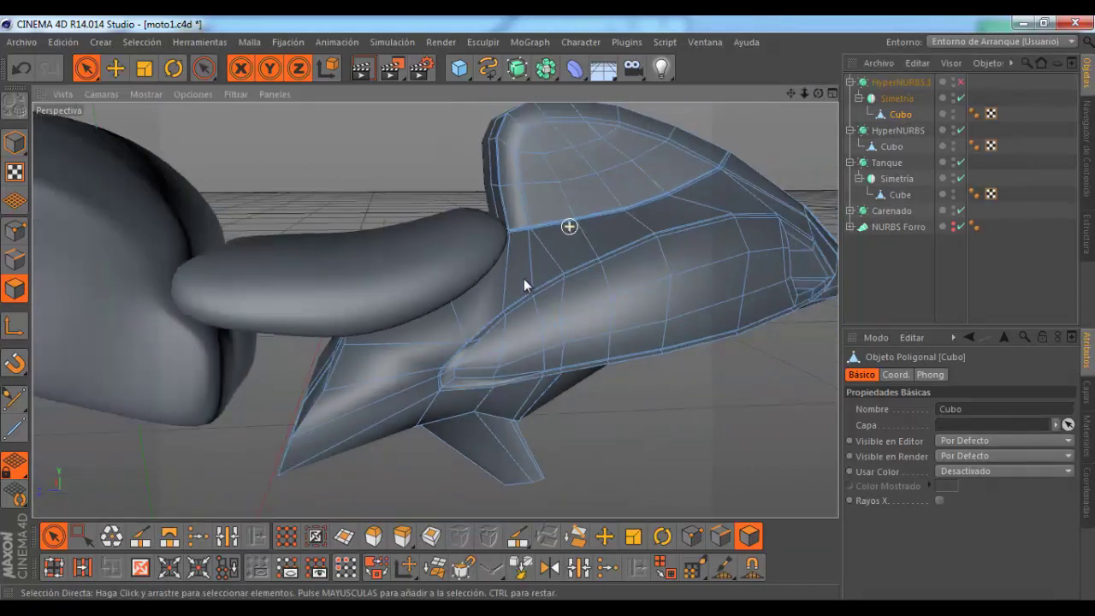
scroll(488, 367, "up", 5)
scroll(468, 373, "up", 2)
left_click(467, 373)
left_click_drag(468, 373, 248, 284, "alt")
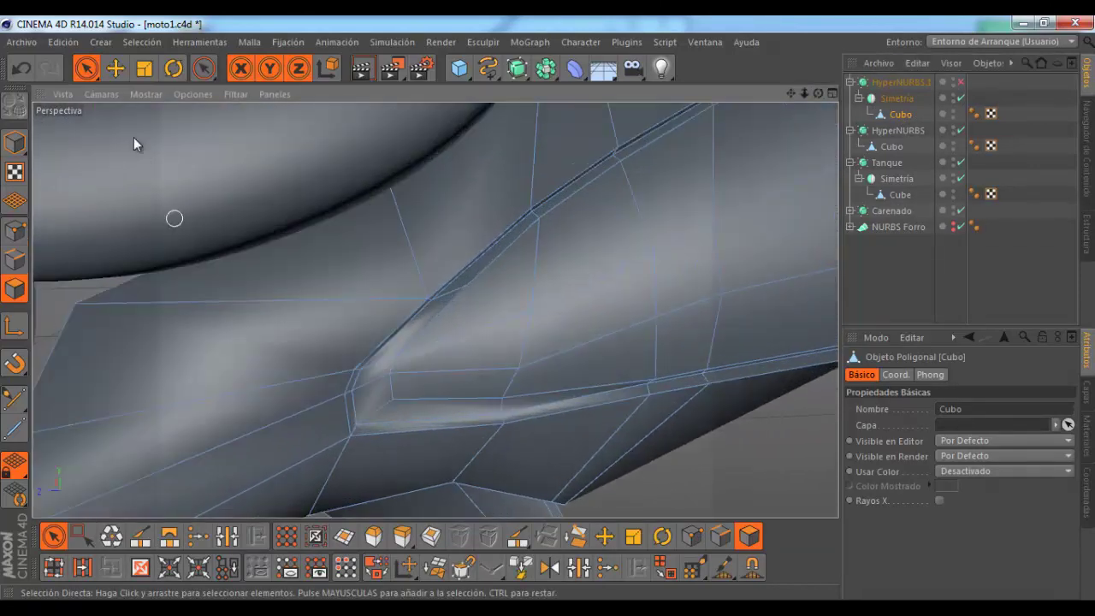
Step: In Points mode, select a cage point and pull it downward
left_click(15, 231)
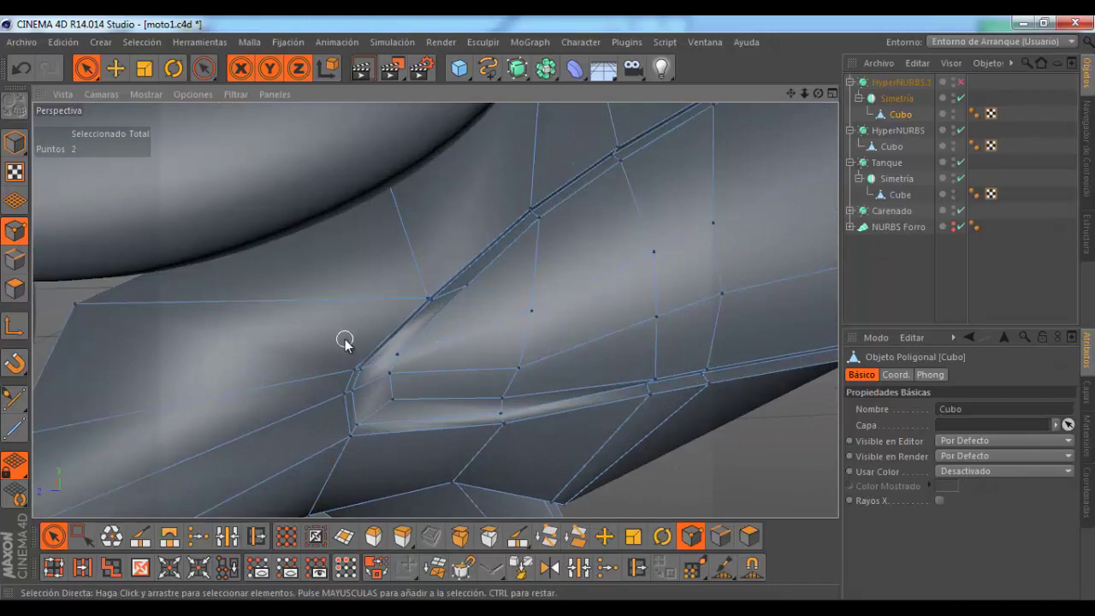
right_click_drag(344, 340, 488, 299, "alt")
mouse_move(805, 95)
left_mouse_down()
mouse_move(548, 308)
mouse_move(714, 169)
left_mouse_up()
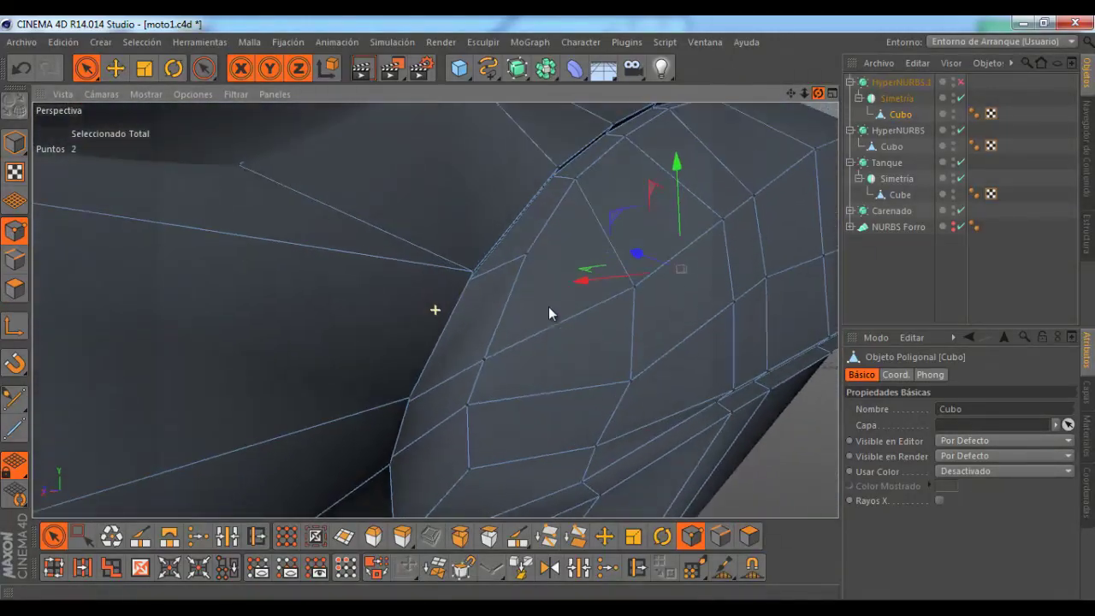
left_click(463, 396)
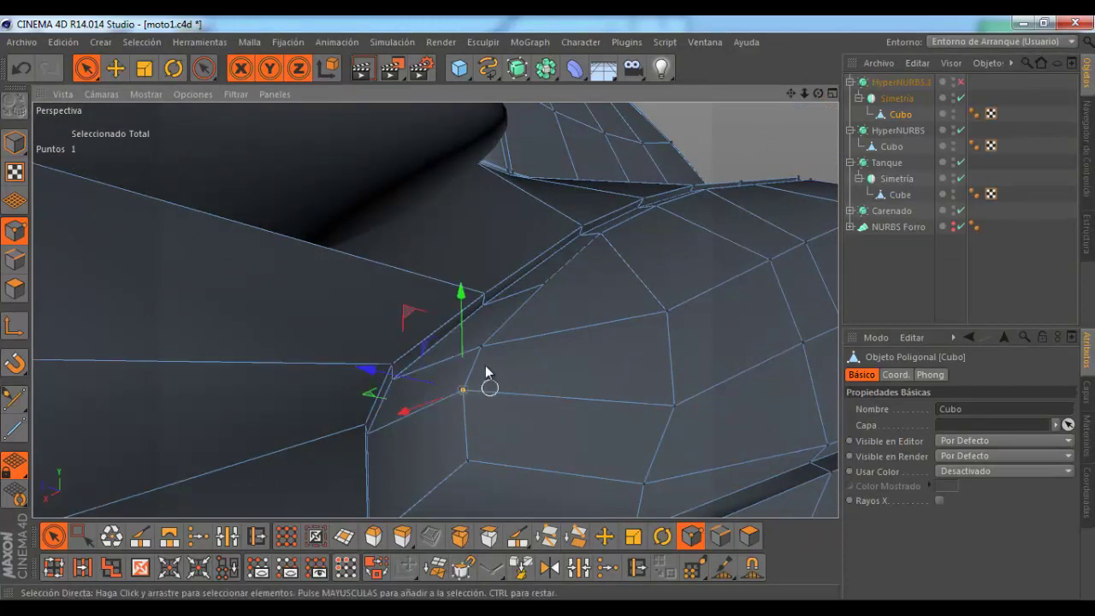
left_click_drag(460, 293, 446, 373)
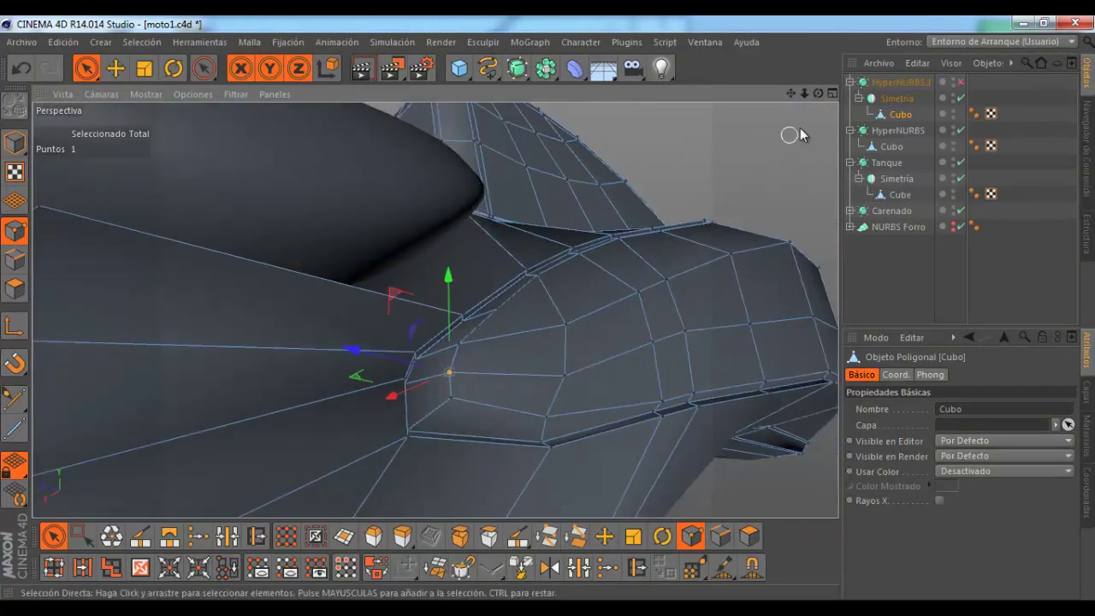
Step: Shift that point along X and down, then move a neighbouring point along Y
left_click_drag(817, 93, 549, 309)
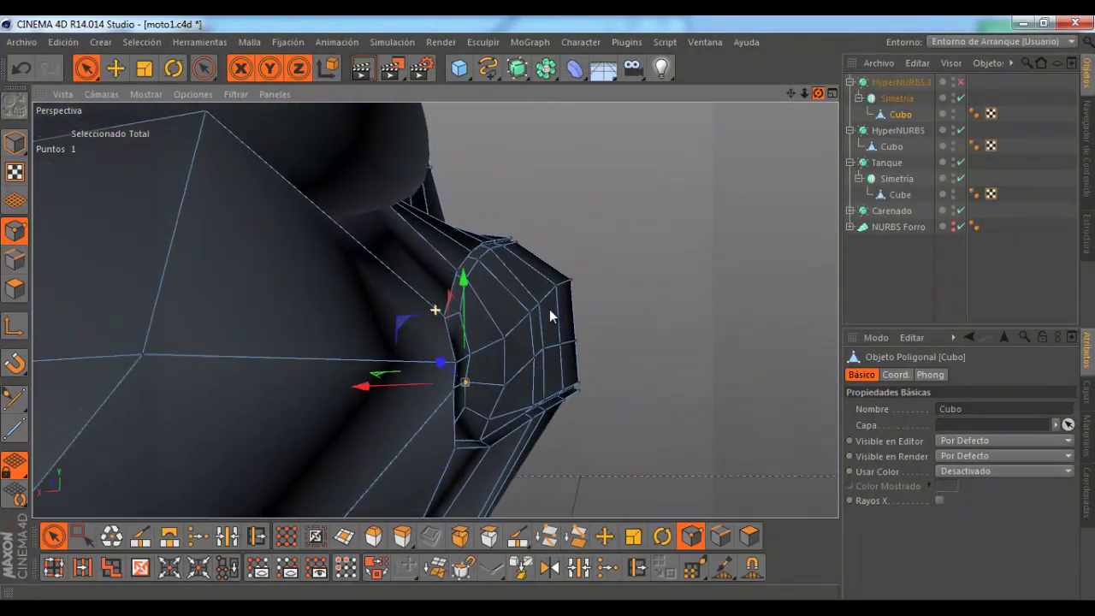
mouse_move(366, 378)
left_mouse_down()
mouse_move(364, 392)
mouse_move(393, 413)
left_mouse_up()
left_click_drag(466, 417, 437, 433)
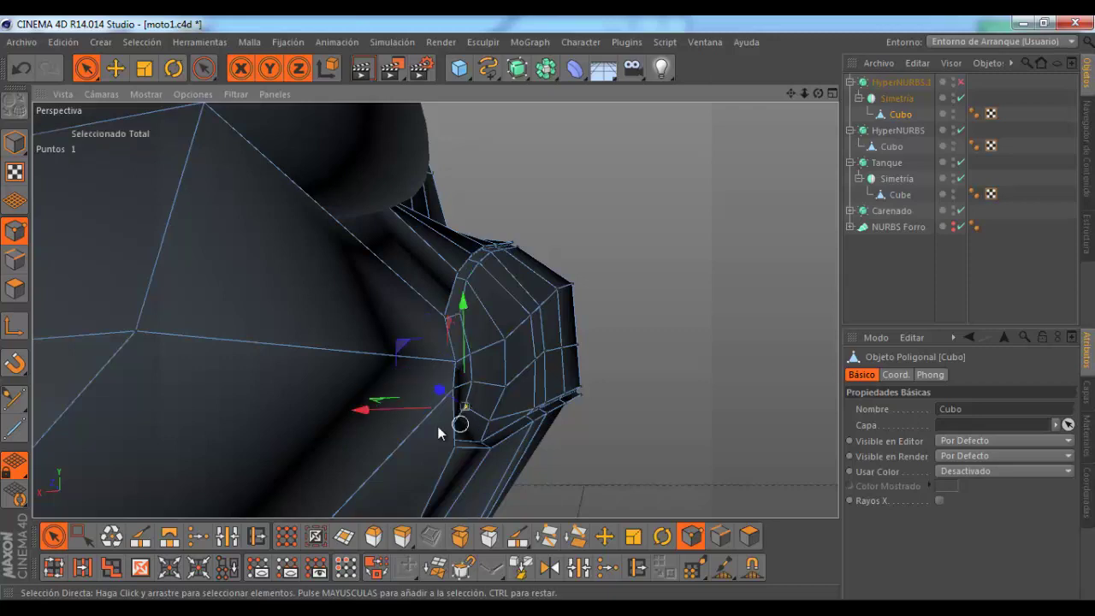
mouse_move(358, 414)
left_mouse_down()
mouse_move(520, 385)
mouse_move(468, 402)
left_mouse_up()
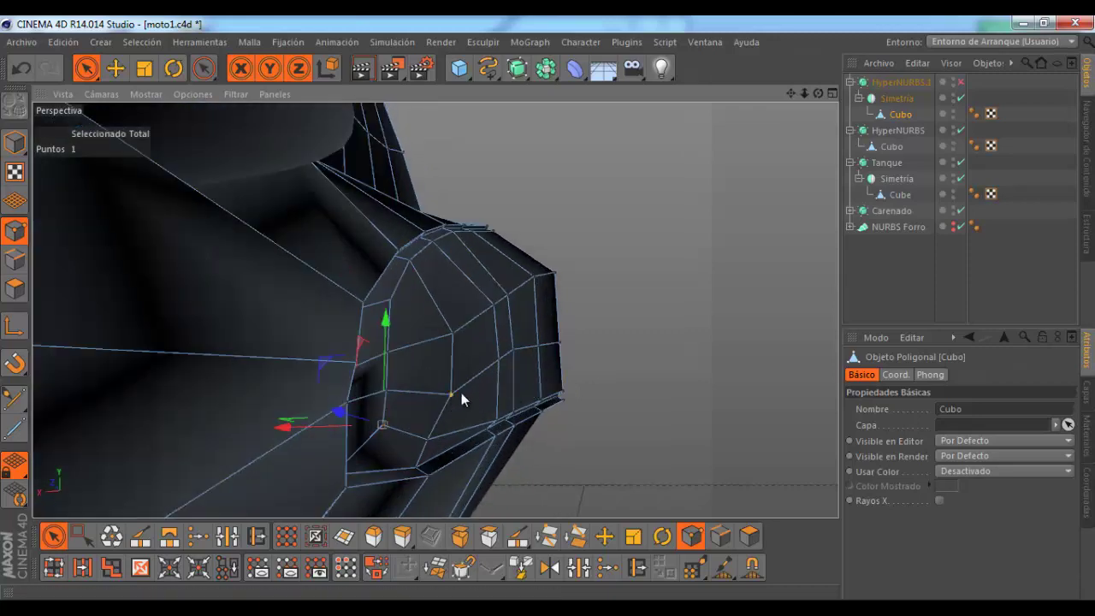
left_click(451, 389)
mouse_move(450, 293)
left_mouse_down()
mouse_move(415, 354)
mouse_move(512, 304)
left_mouse_up()
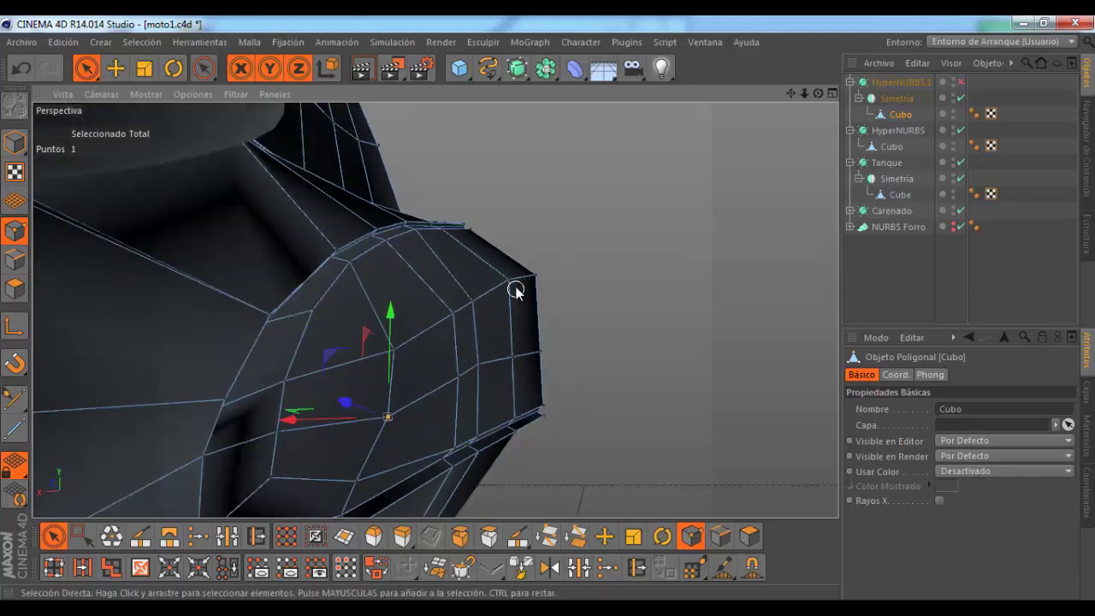
Step: Select another point beside the raised strip, slide it along X and lift it slightly
scroll(536, 310, "up", 5)
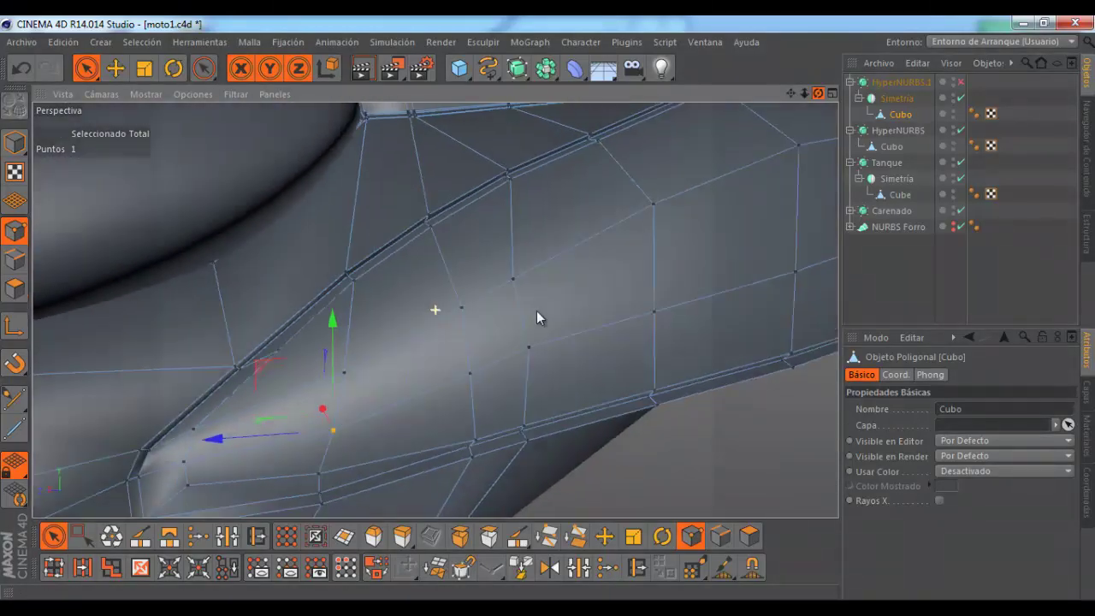
left_click_drag(537, 311, 588, 275, "alt")
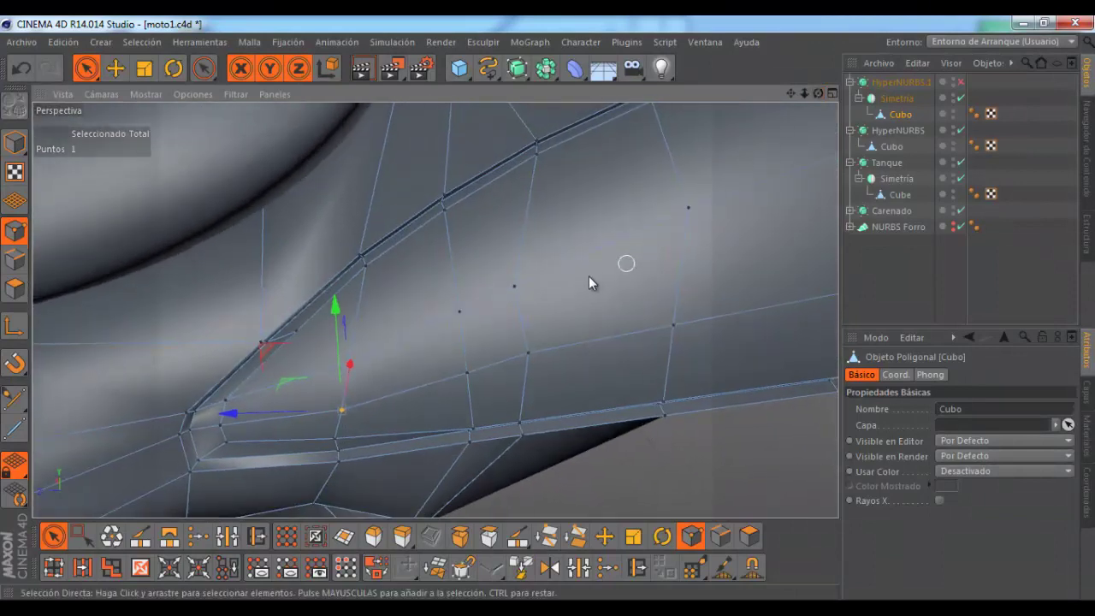
left_click(516, 289)
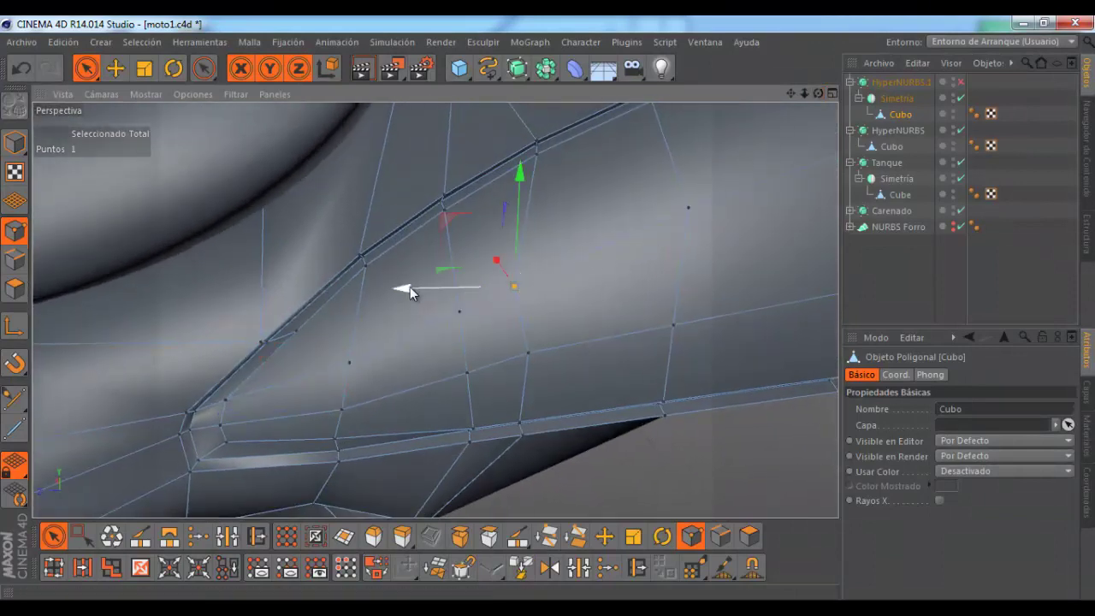
left_click_drag(411, 287, 428, 291)
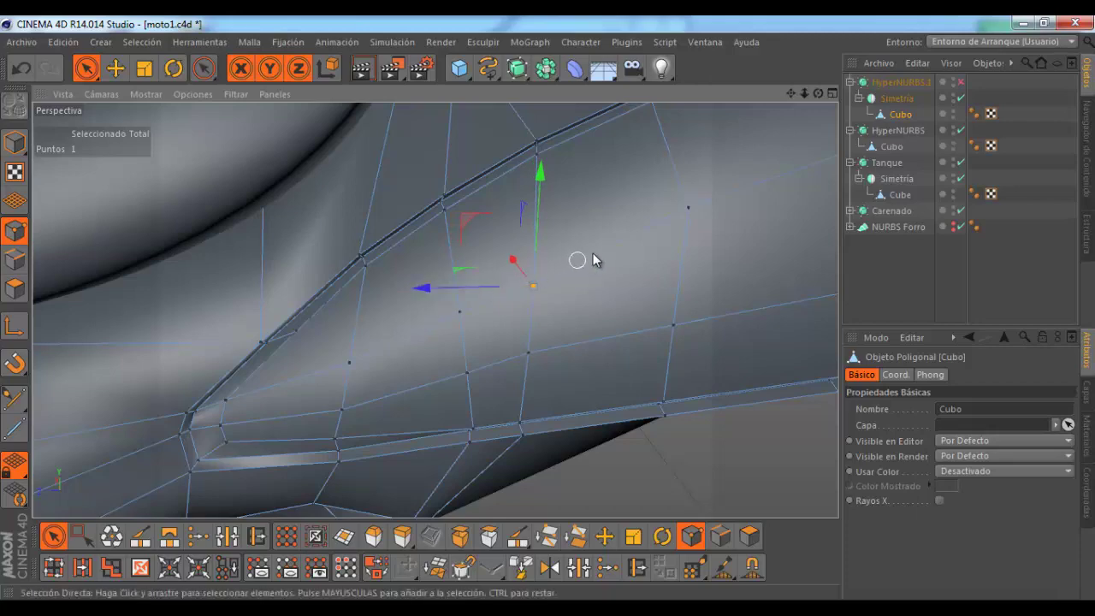
left_click_drag(551, 308, 547, 308, "alt")
left_click_drag(537, 169, 540, 159)
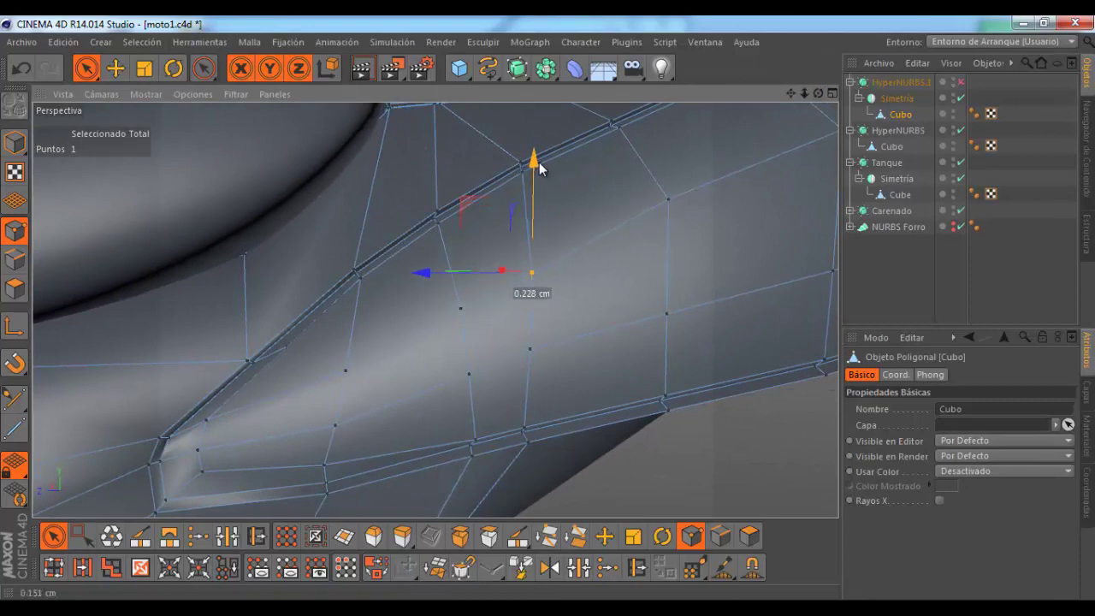
Step: Zoom out to see more of the motorcycle
scroll(430, 270, "down", 3)
mouse_move(454, 252)
left_mouse_down("alt")
mouse_move(440, 351)
mouse_move(450, 344)
left_mouse_up("alt")
scroll(451, 344, "down", 3)
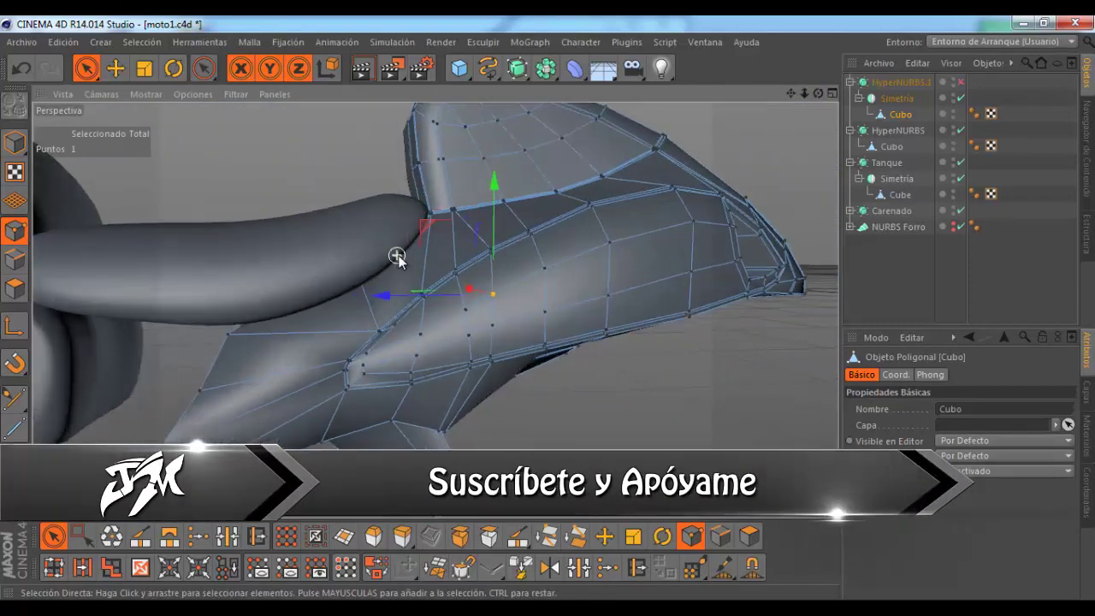
Step: Orbit to a three-quarter view and render it, then re-enable HyperNURBS.1 and render again
mouse_move(399, 254)
left_mouse_down("alt")
mouse_move(642, 286)
mouse_move(706, 278)
mouse_move(828, 126)
left_mouse_up("alt")
scroll(705, 271, "down", 2)
left_click_drag(550, 310, 531, 316, "alt")
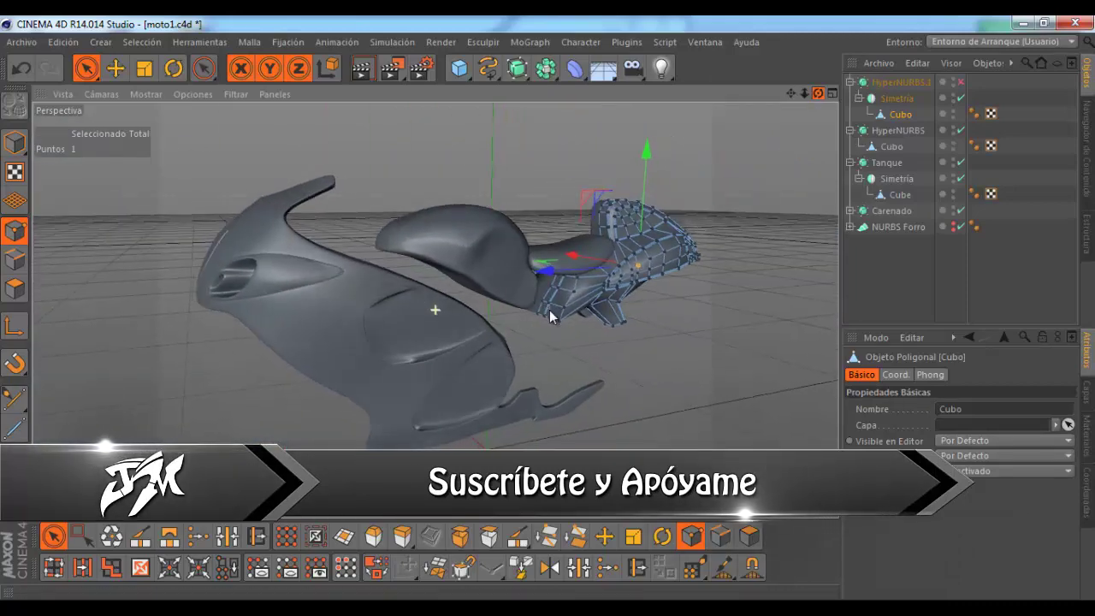
scroll(531, 315, "up", 1)
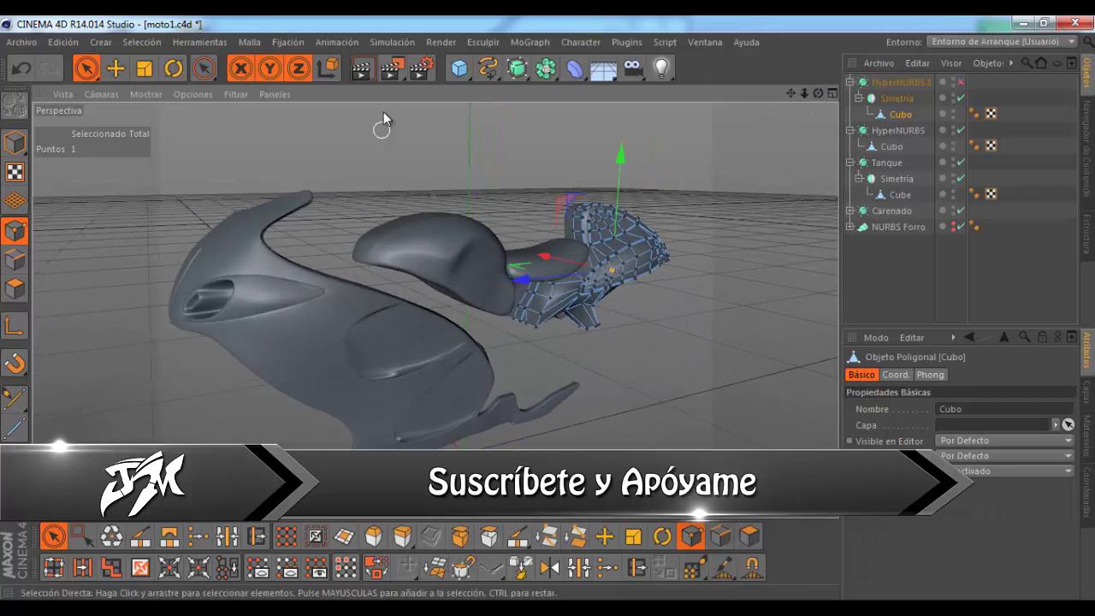
left_click(366, 70)
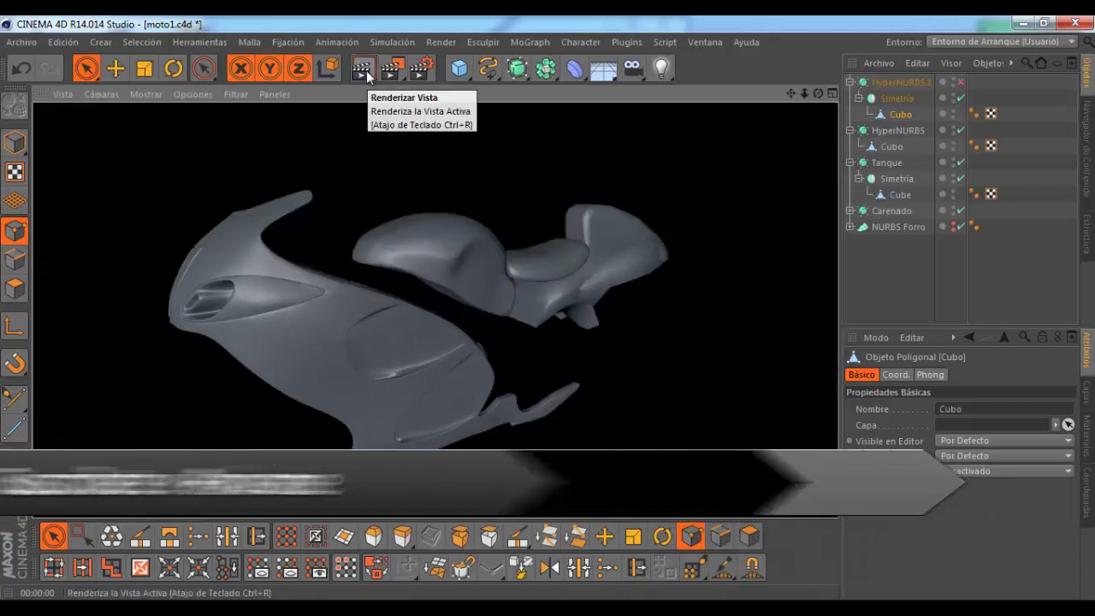
left_click(961, 82)
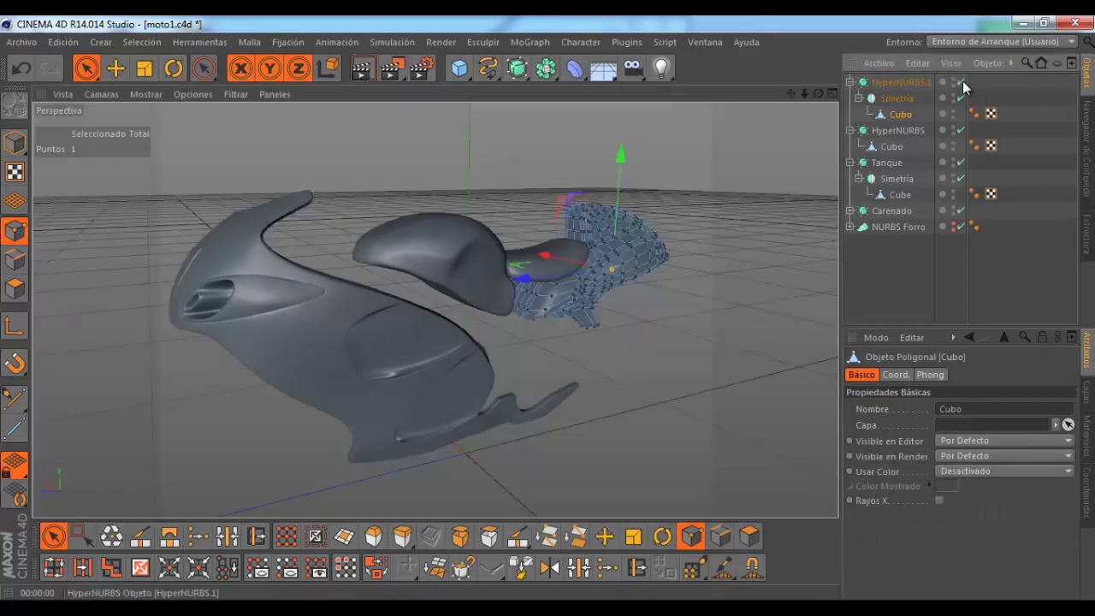
left_click(362, 70)
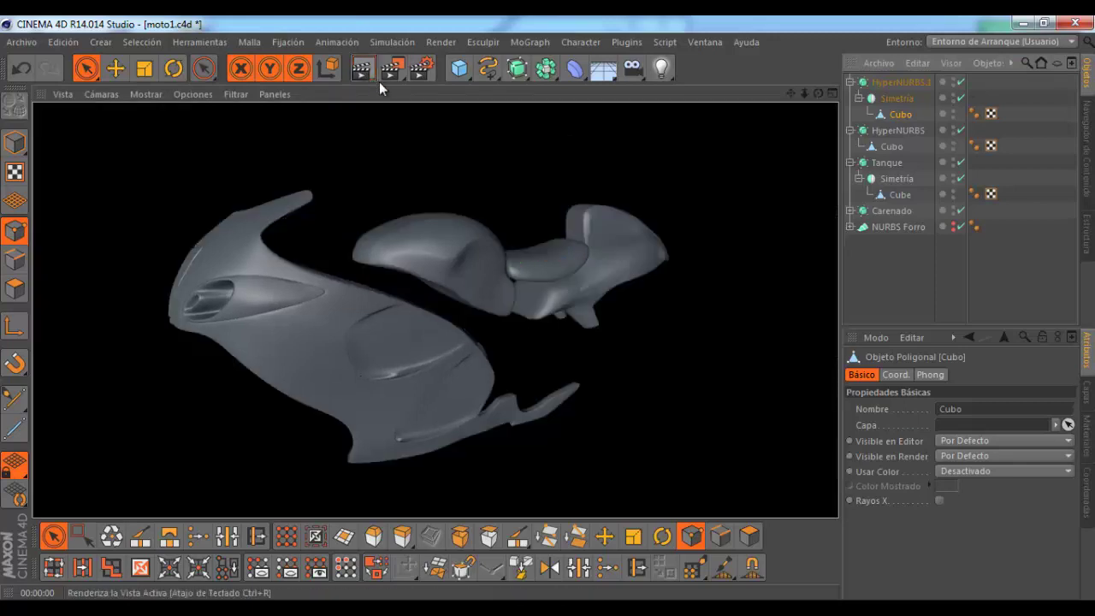